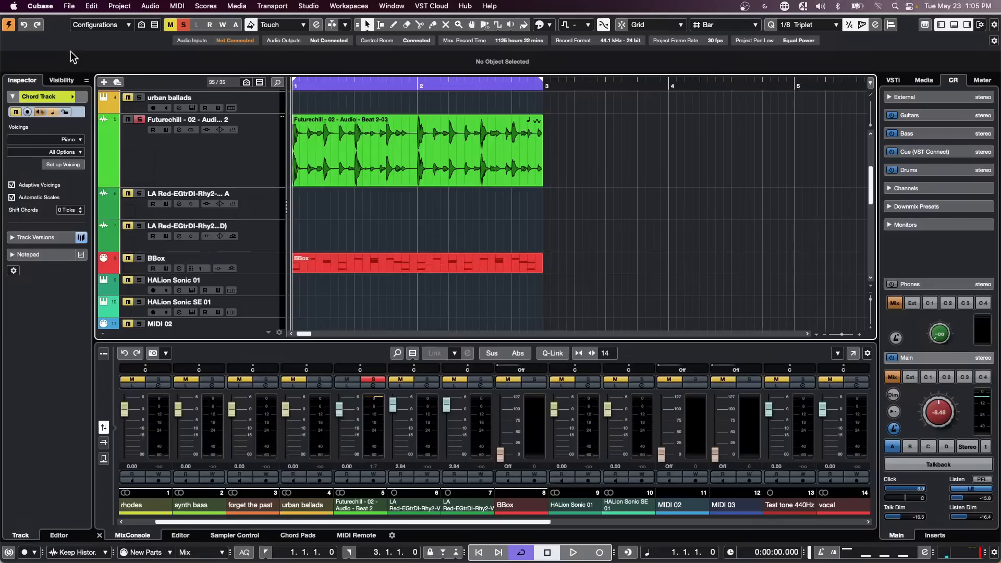
Step: Check the General page of Cubase Preferences and close the dialog
click(47, 8)
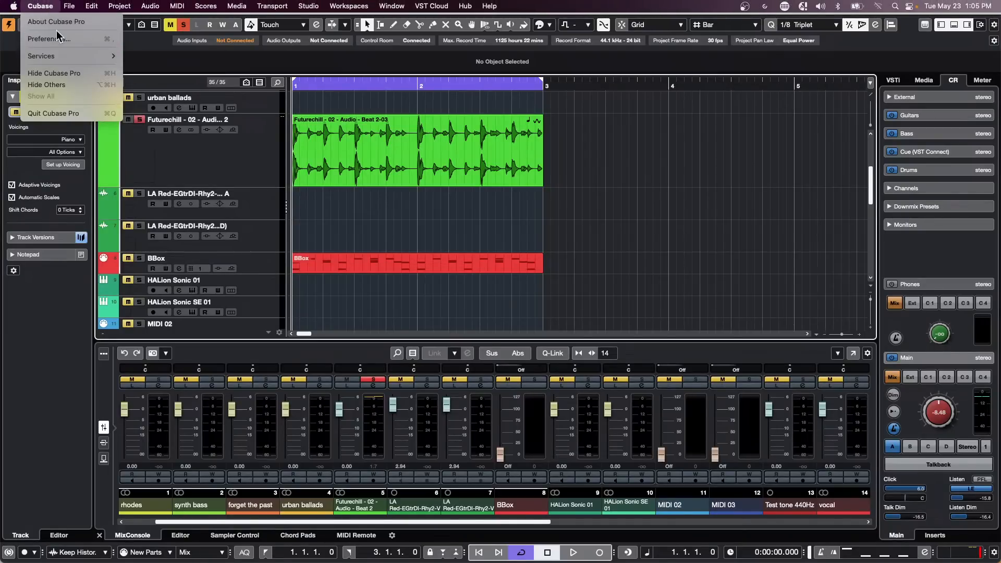
click(54, 42)
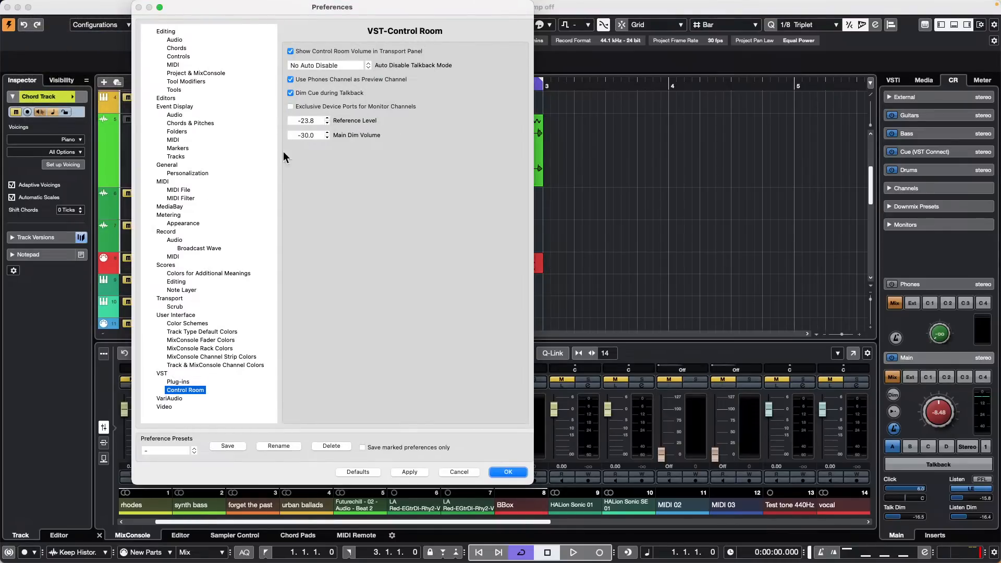
click(167, 164)
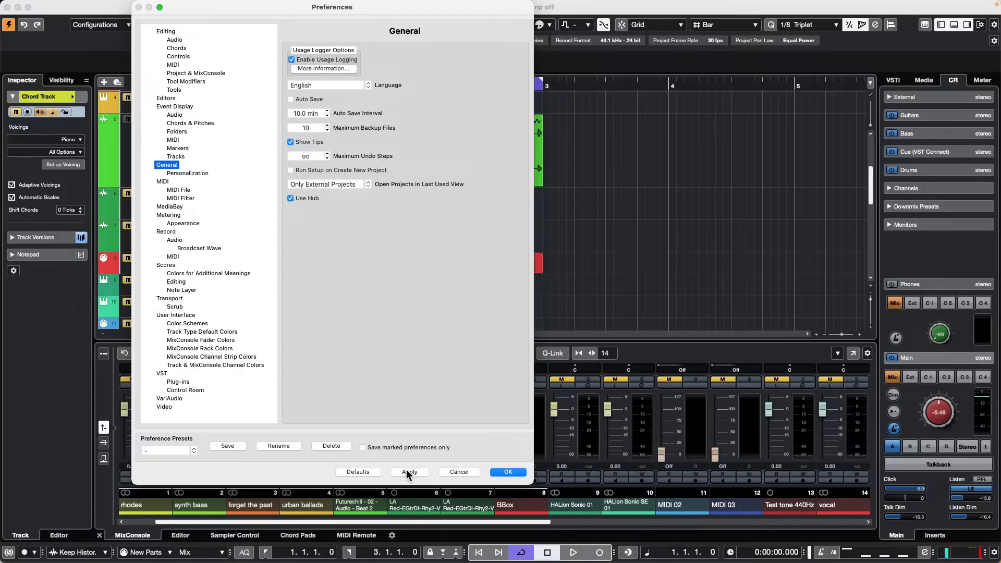
click(510, 472)
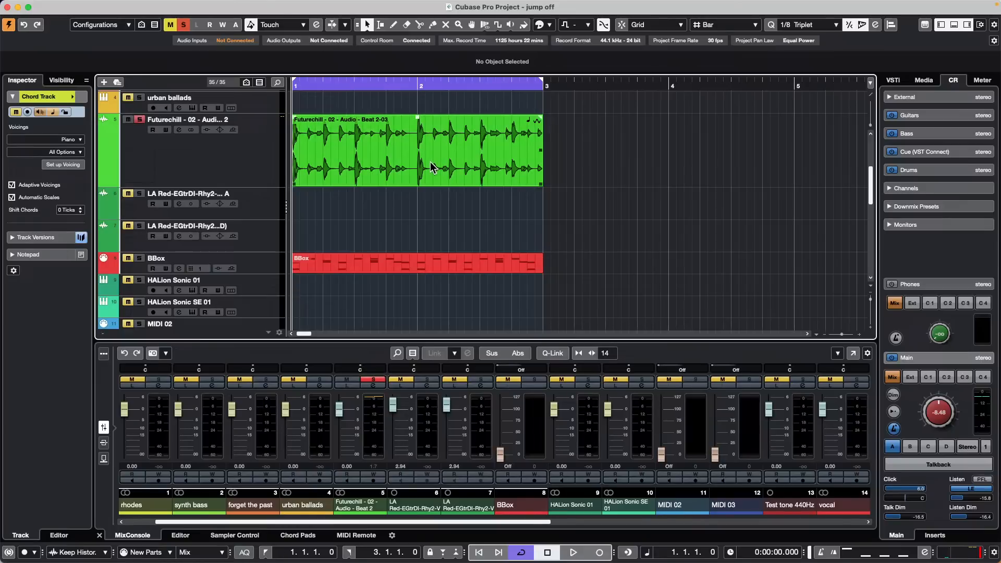
Step: Switch to the Range and Draw tools, show the Audio Performance meter, and start playback
key(F10)
key(F10)
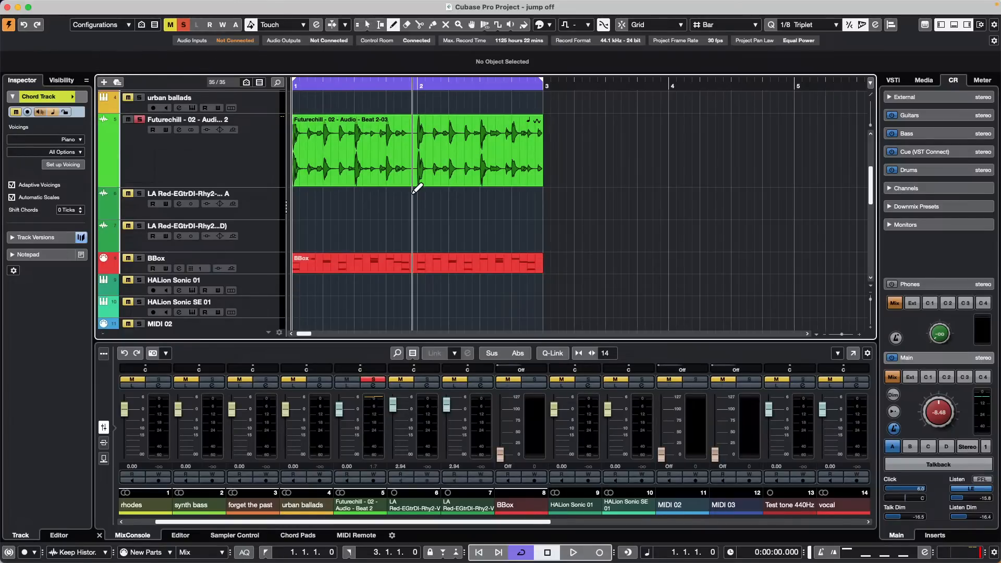
key(F11)
key(F11)
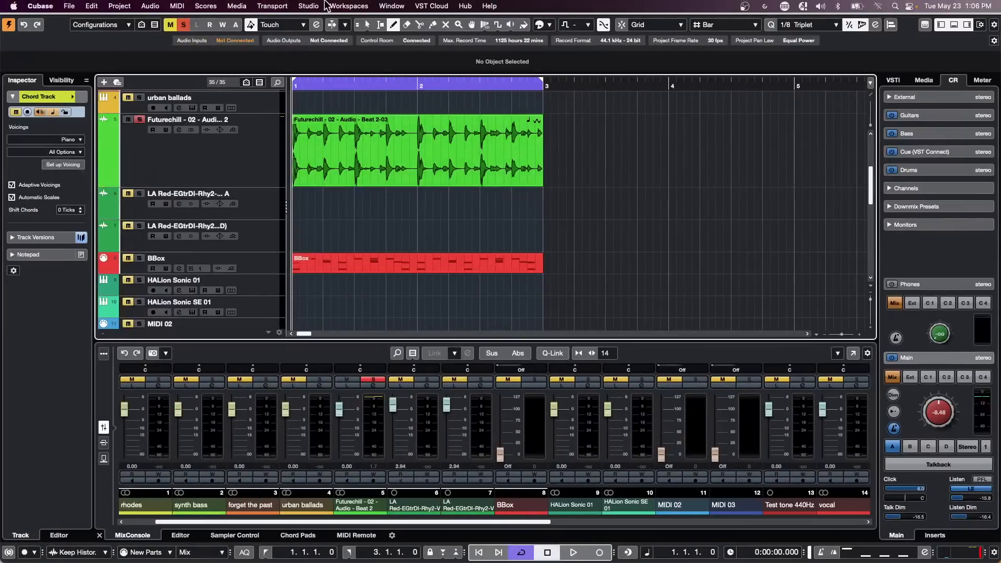
click(308, 6)
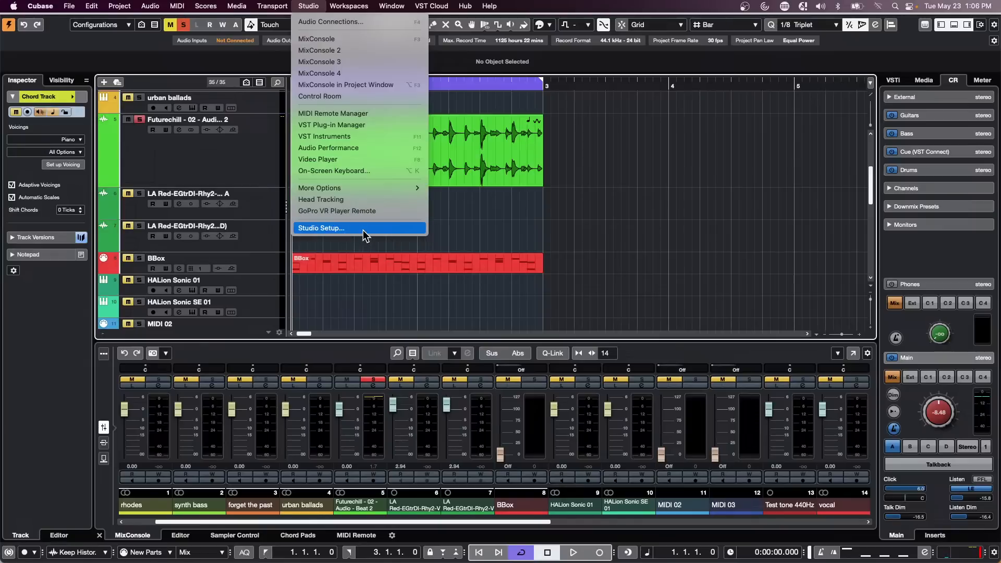
click(376, 147)
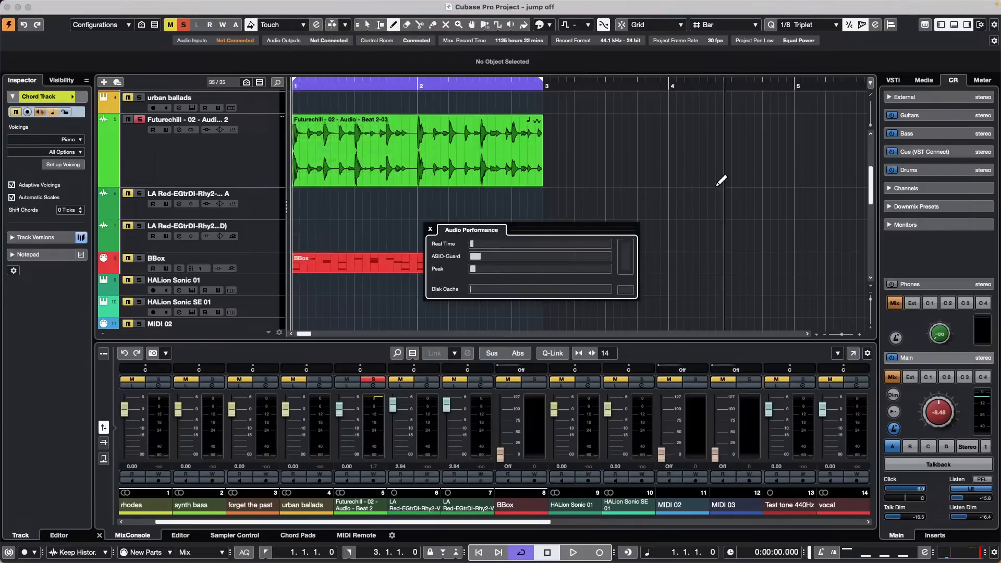
key(space)
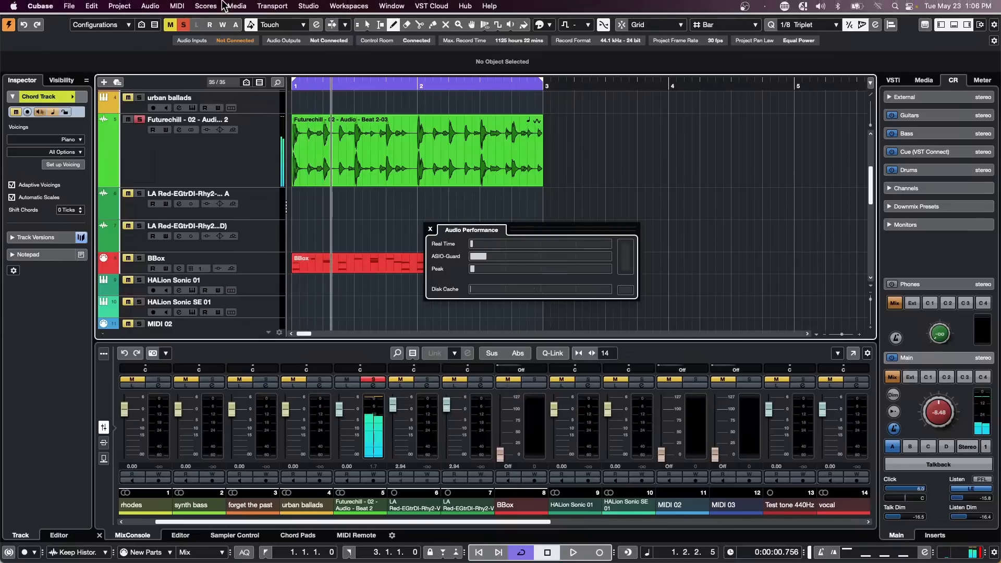
click(69, 6)
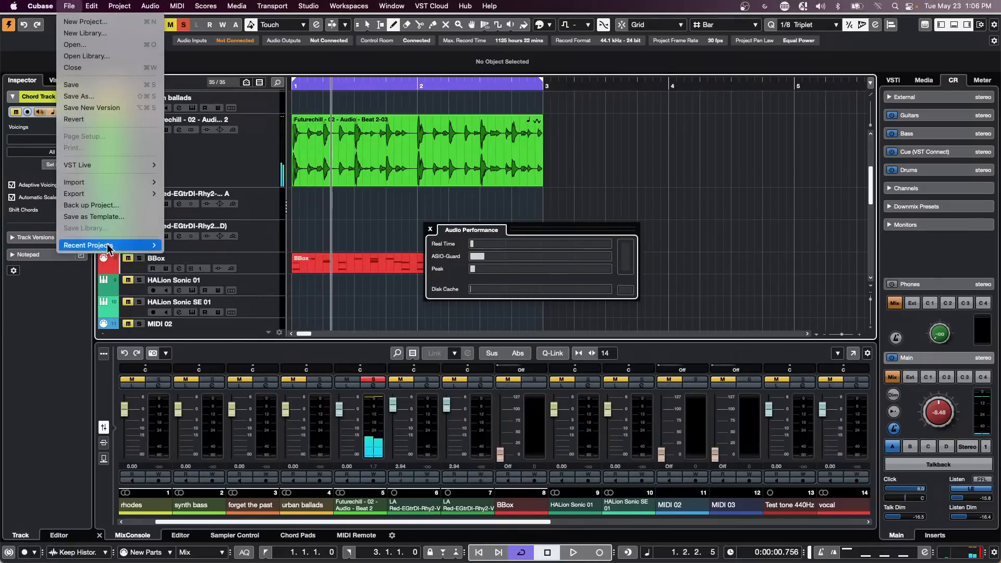
Step: Open 'Amos Moses - GO' from Recent Projects and return the playhead to the start
mouse_move(136, 246)
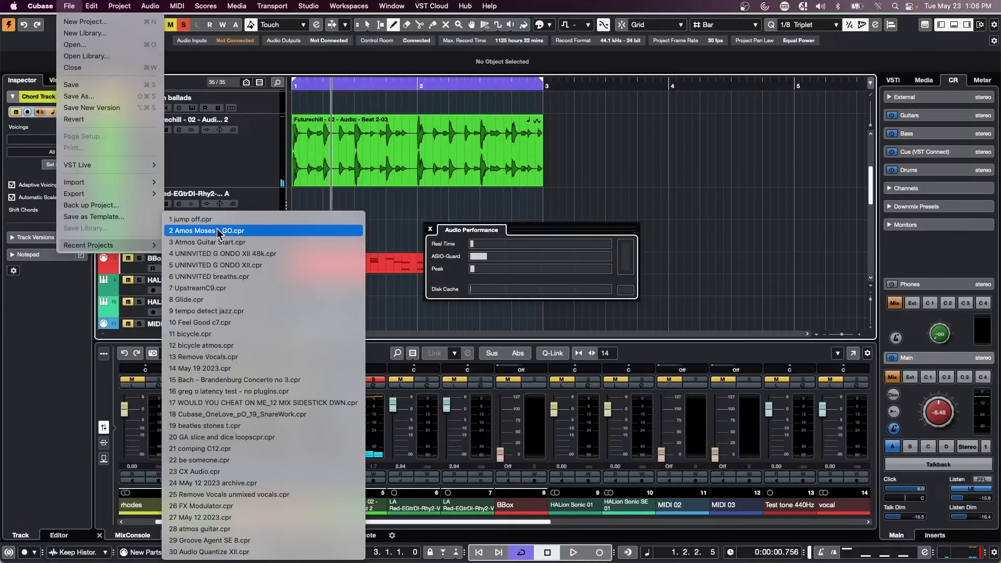
click(261, 230)
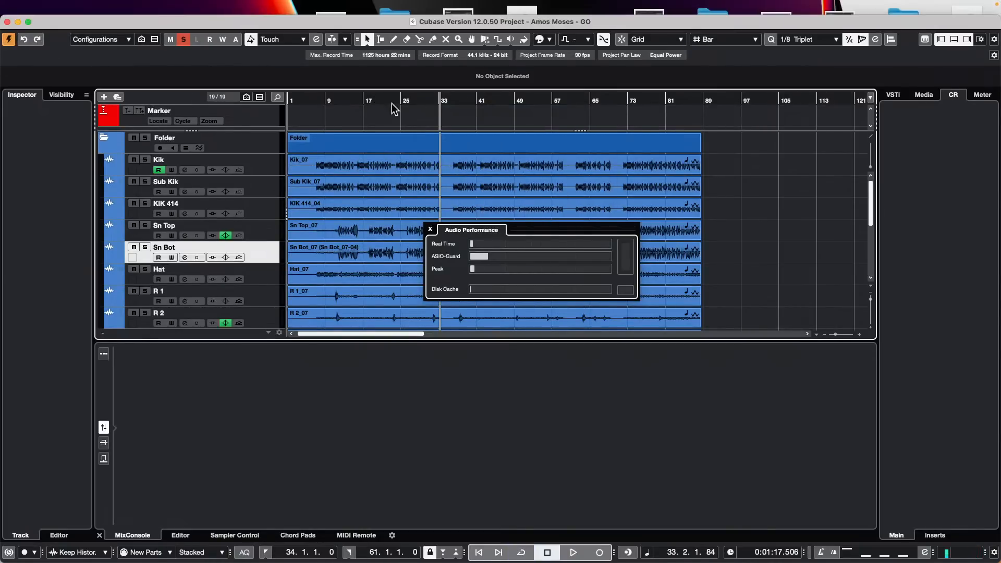
key(.)
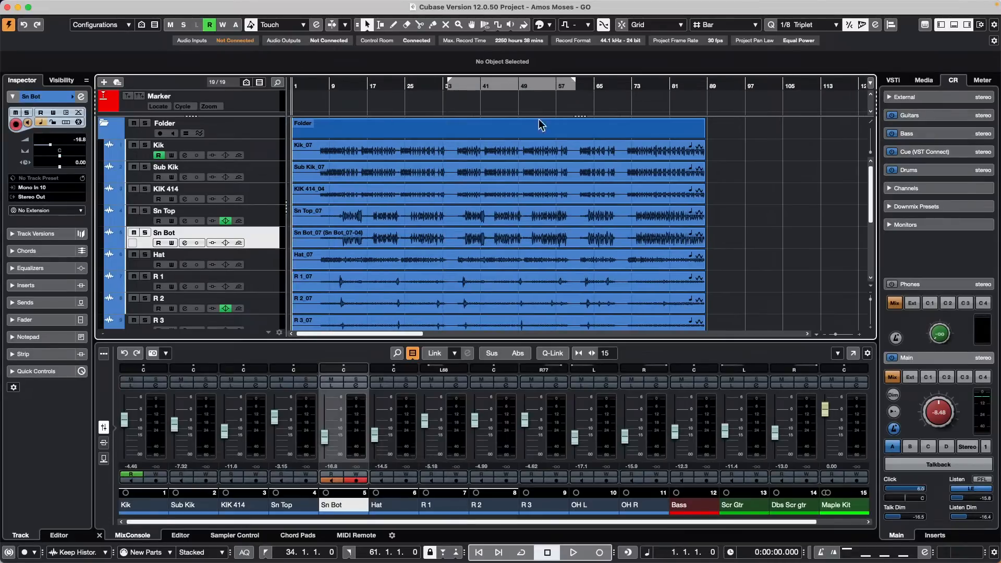
Step: Audition the project from bar 9 with the Audio Performance meter showing, then close the meter
mouse_move(531, 5)
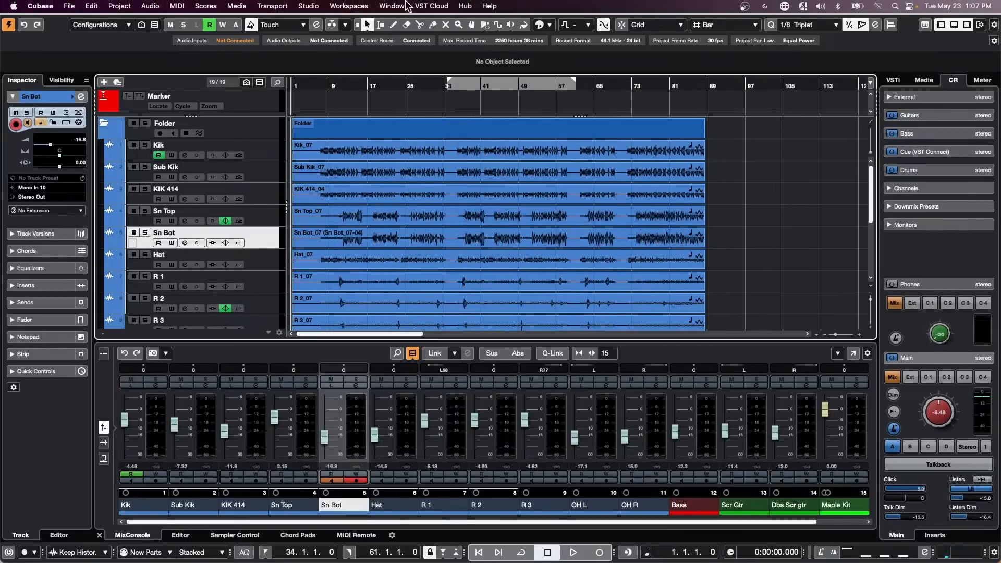
click(338, 6)
mouse_move(308, 6)
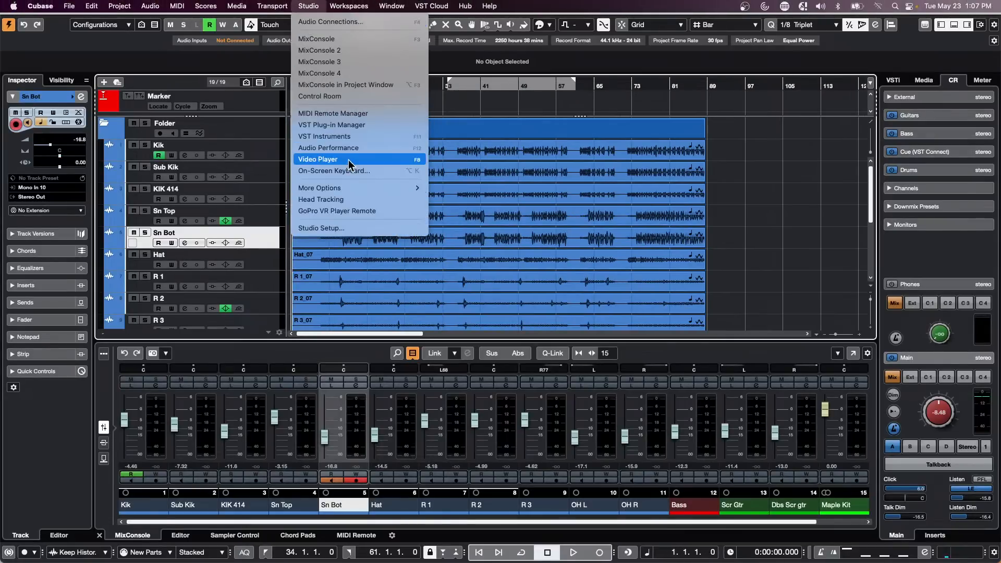
click(334, 148)
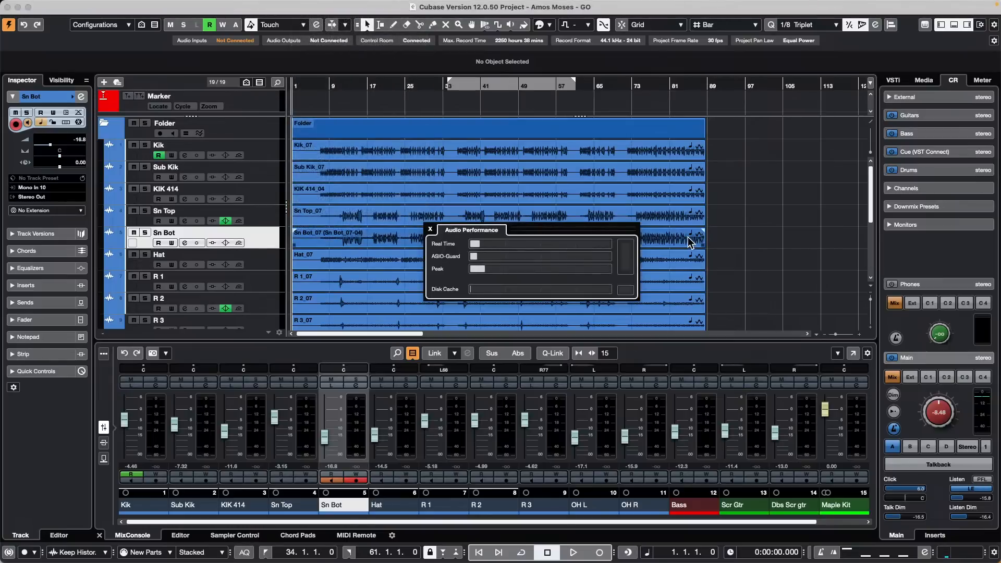
key(space)
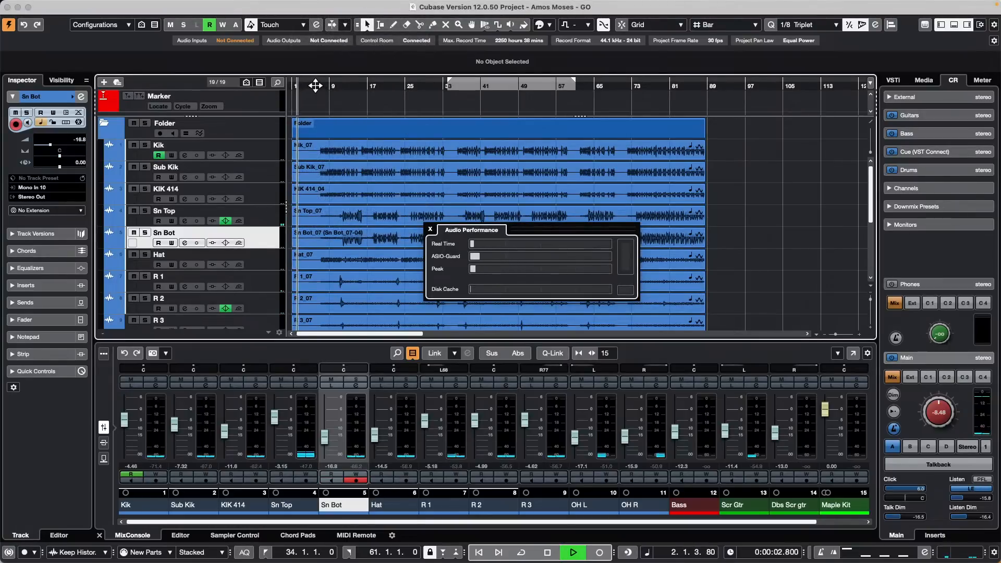
click(332, 85)
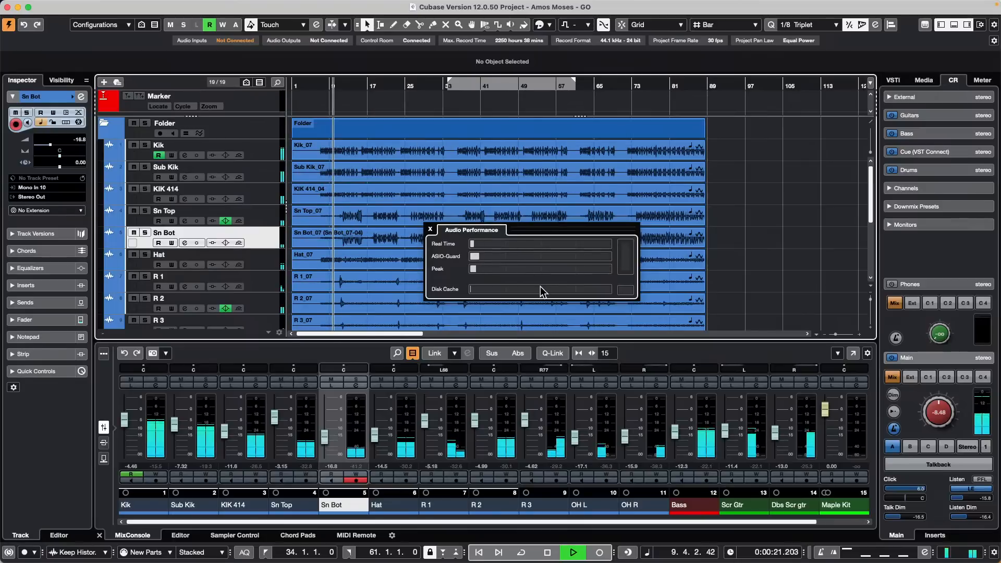
key(space)
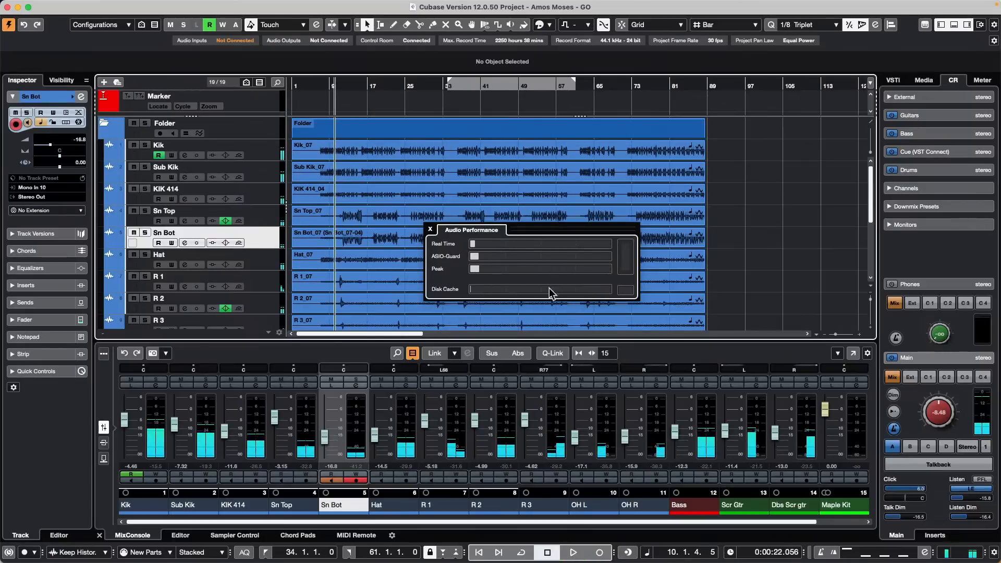
key(space)
key(space)
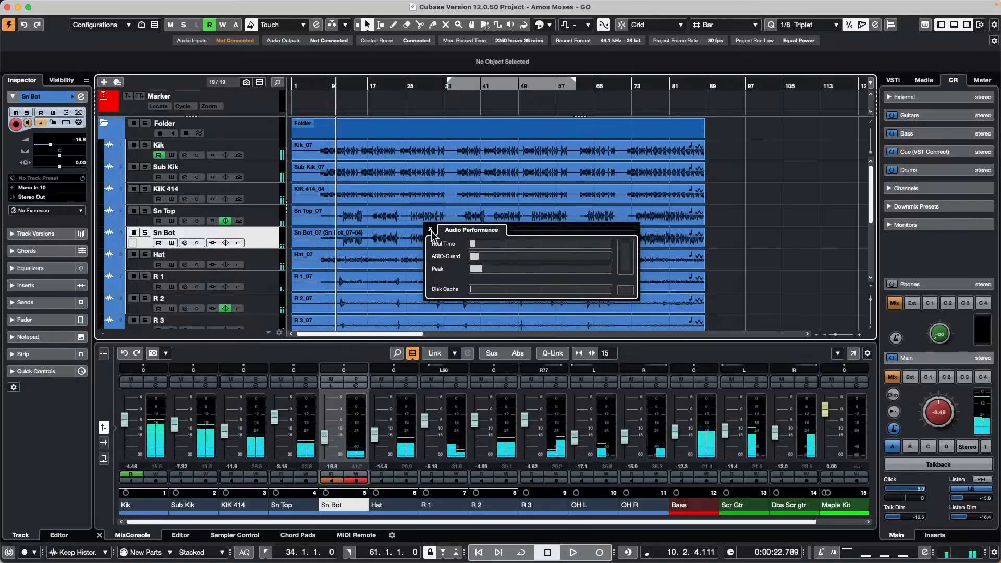
click(431, 230)
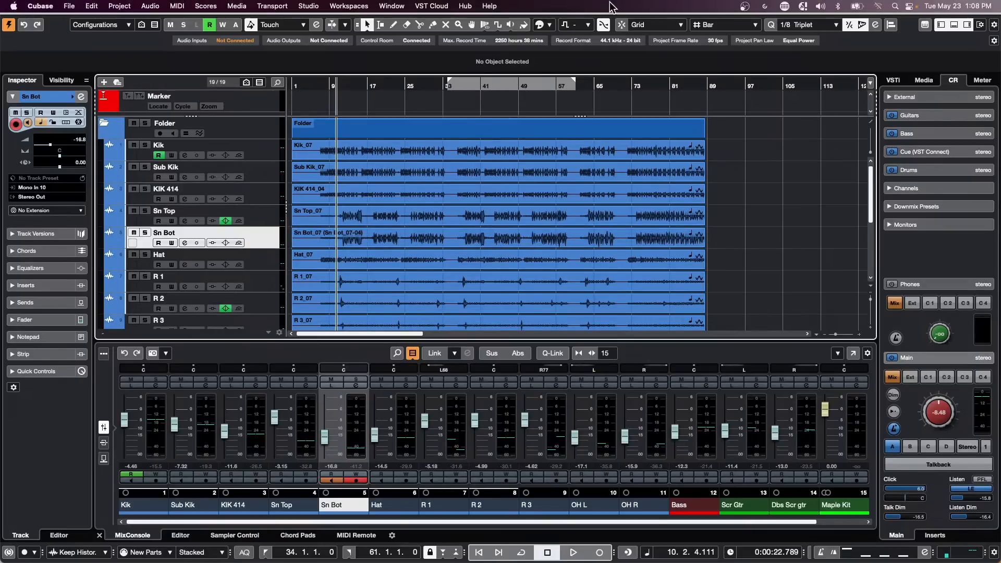
Step: Open the Studio menu to reach Studio Setup
click(308, 6)
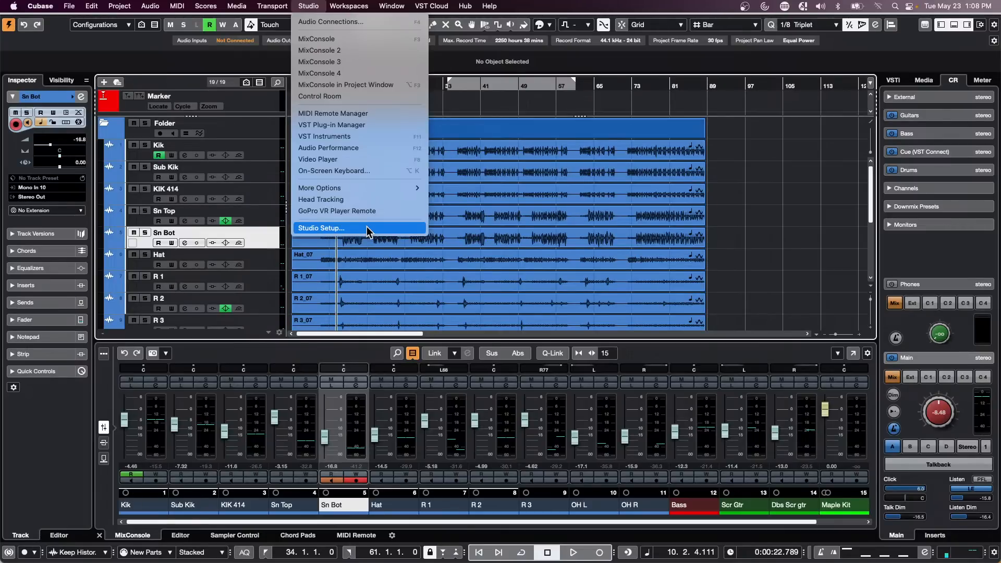
click(367, 226)
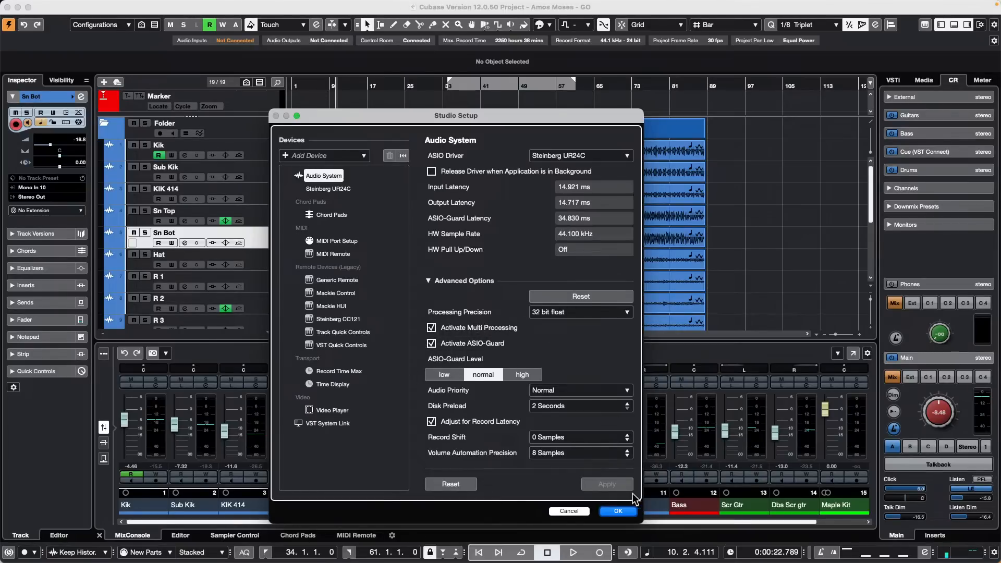
click(623, 511)
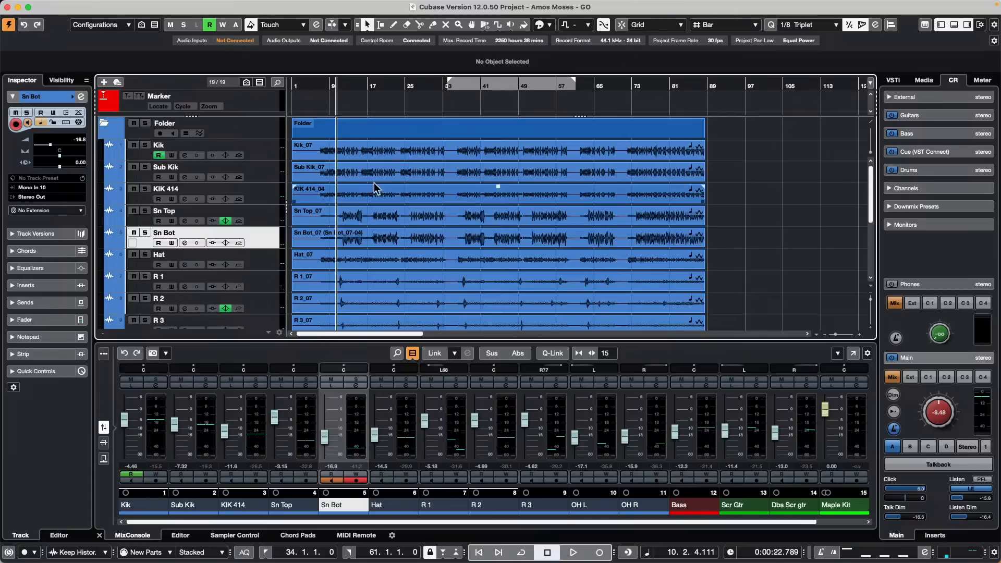
Step: Reopen the jump off project, place the playhead just before bar 2, and select the Object Selection tool
click(73, 6)
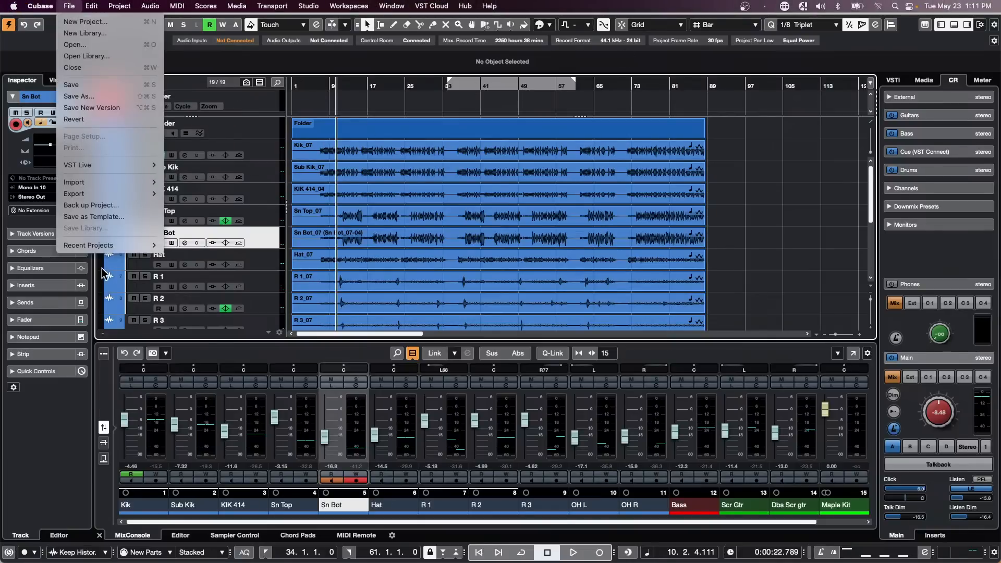
mouse_move(113, 249)
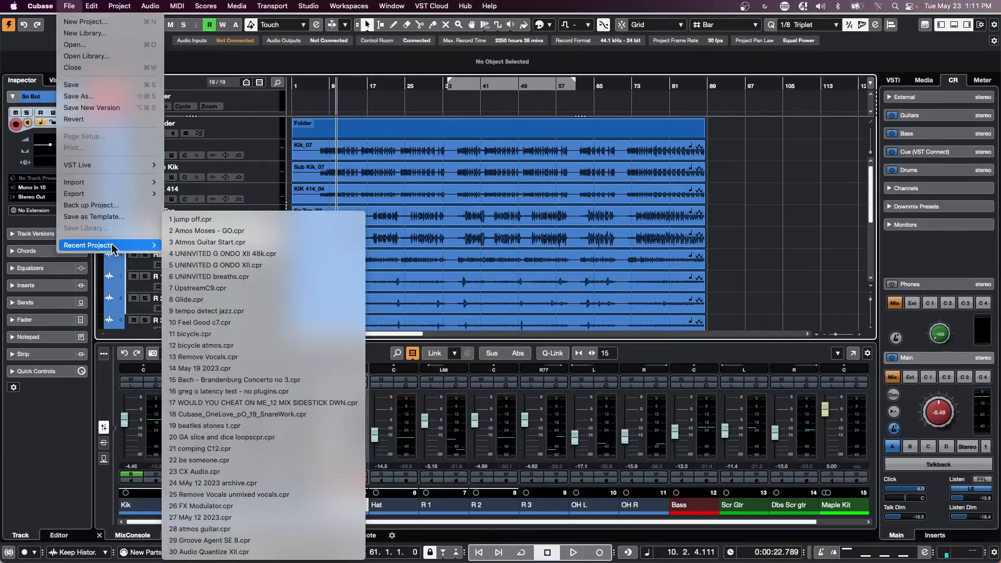
click(277, 219)
scroll(579, 212, down, 5)
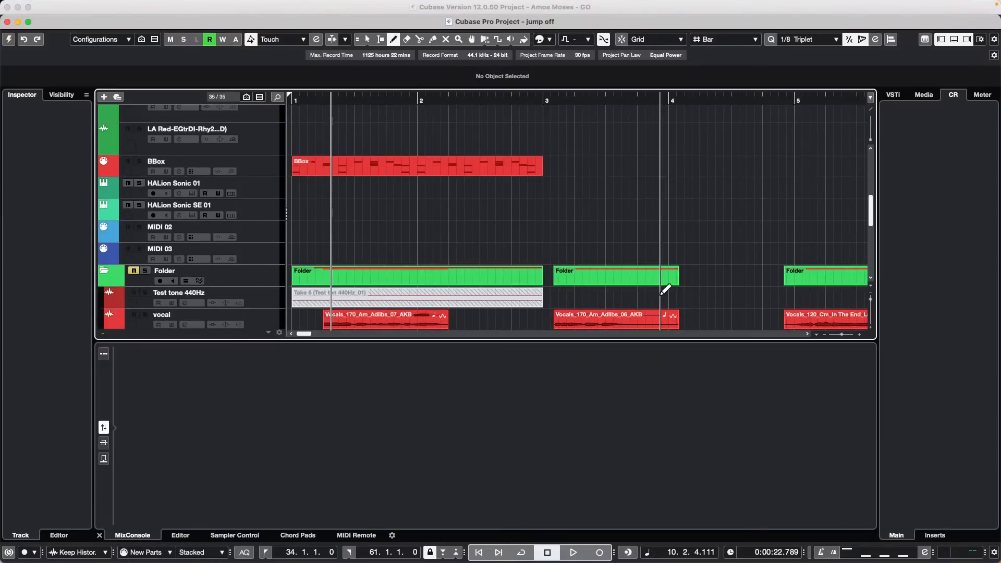
scroll(652, 271, down, 1)
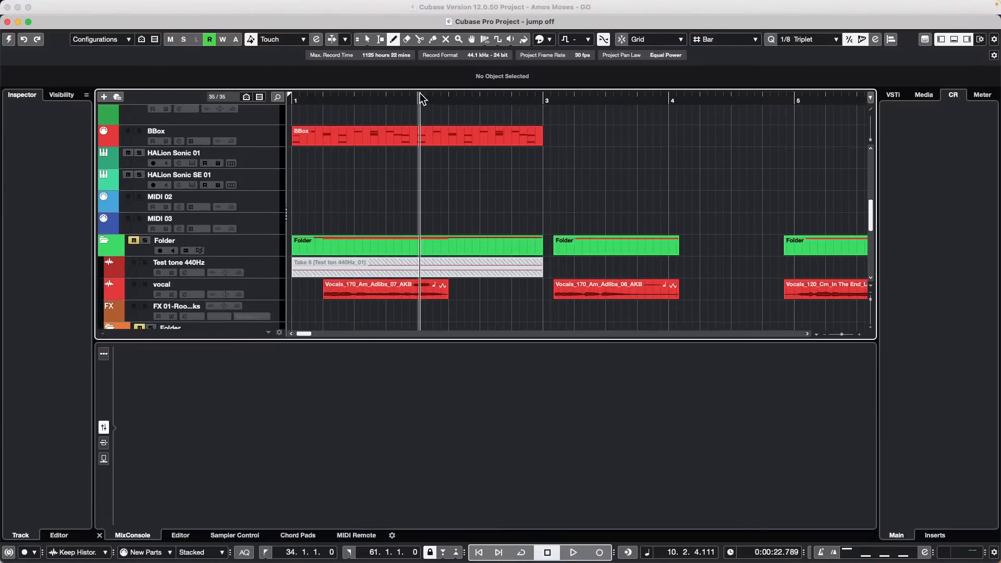
drag(423, 98, 418, 76)
key(1)
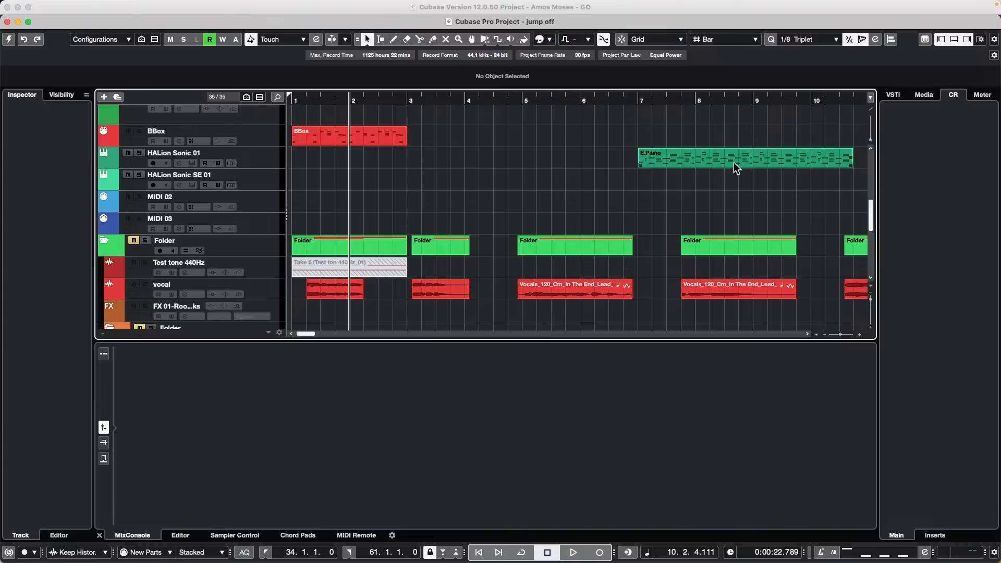
Step: Open the E.Piano part in the Key Editor and switch between the E.Piano and BBox notes
double_click(734, 160)
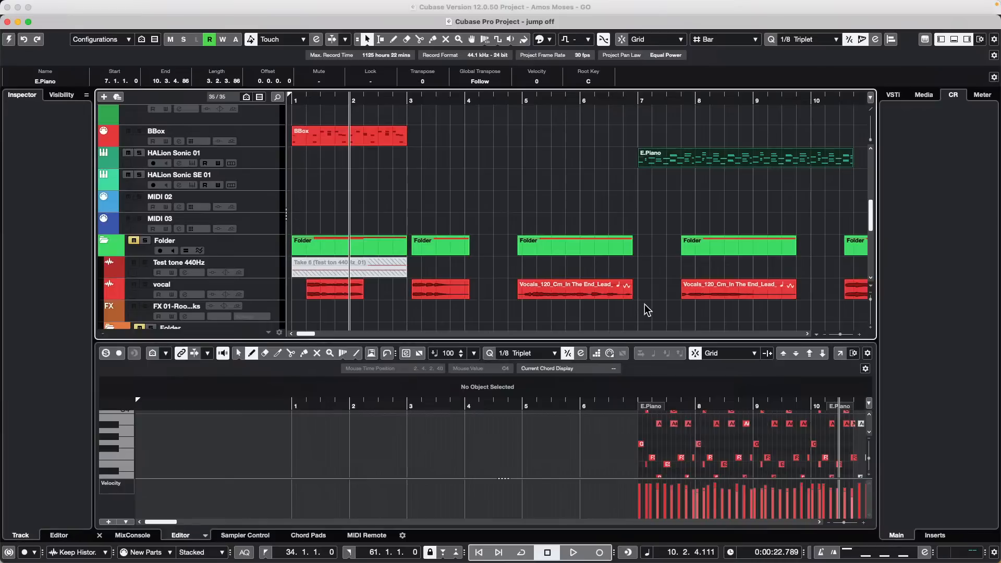
click(472, 188)
scroll(473, 250, down, 15)
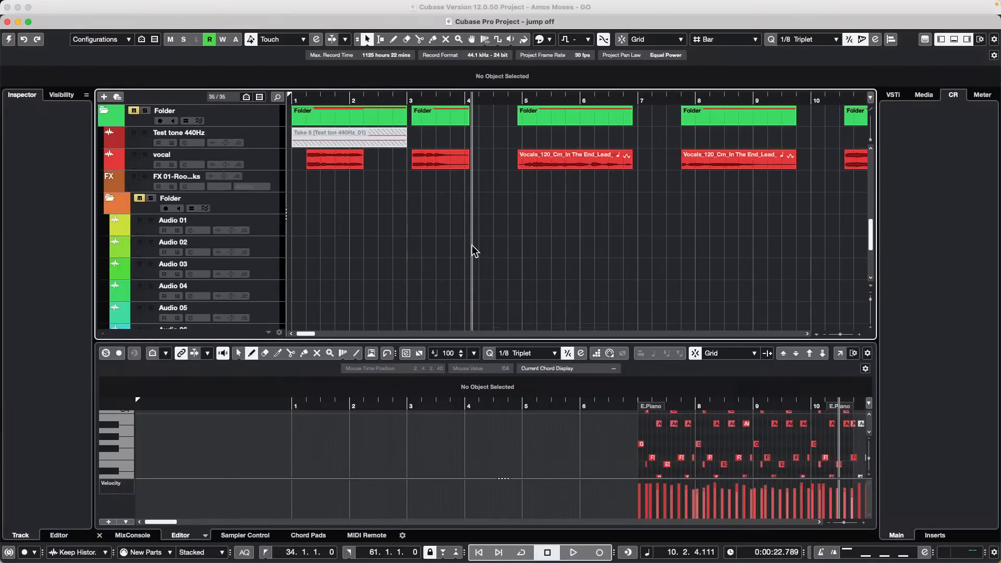
scroll(453, 254, up, 15)
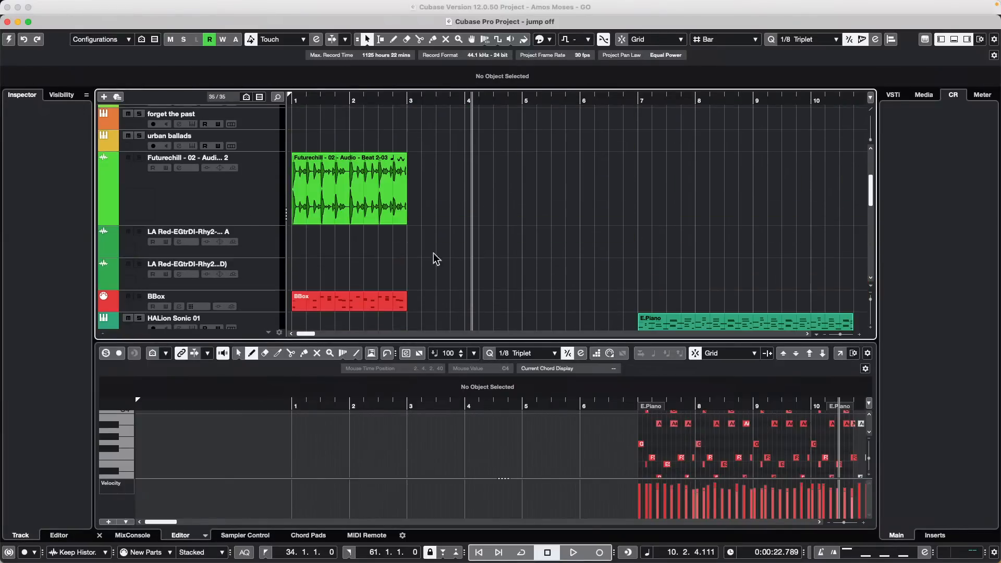
click(329, 305)
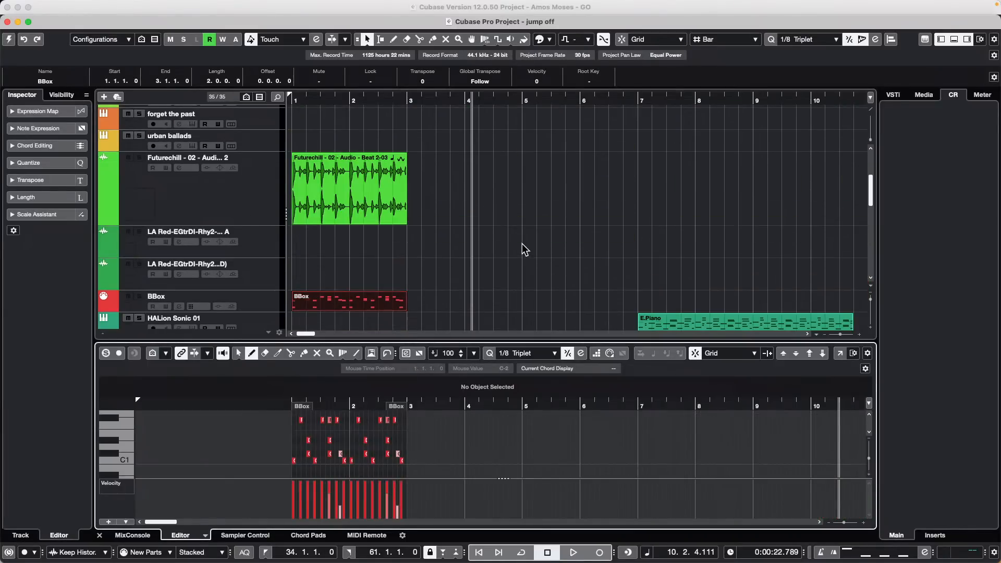
scroll(523, 244, up, 5)
scroll(523, 244, down, 4)
scroll(524, 243, down, 5)
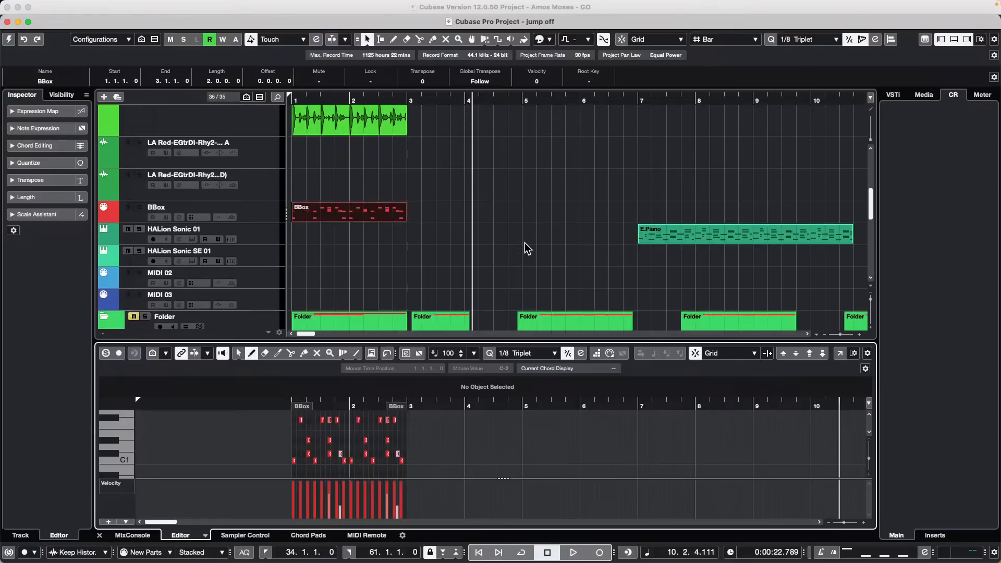
click(769, 235)
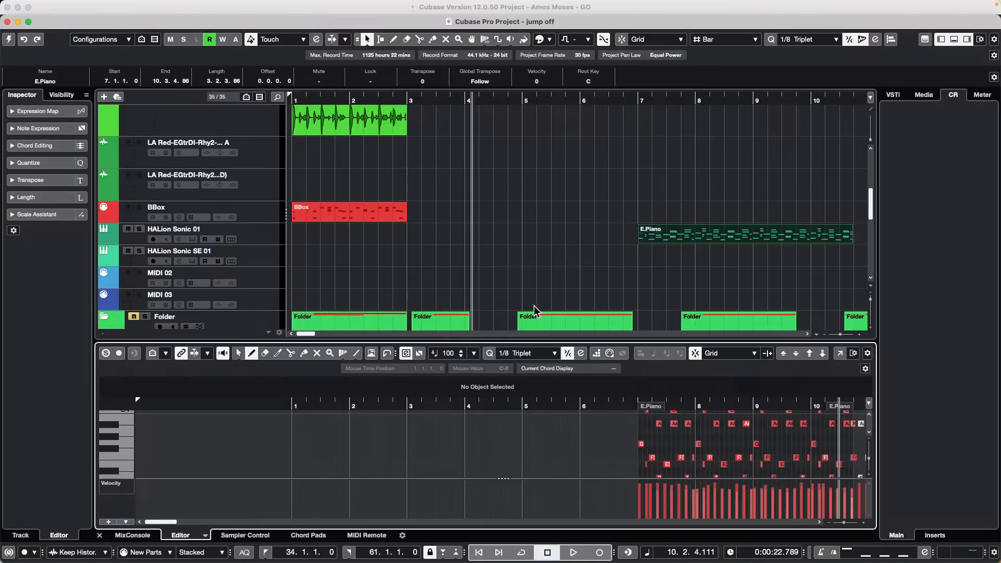
scroll(609, 252, down, 6)
scroll(399, 244, up, 1)
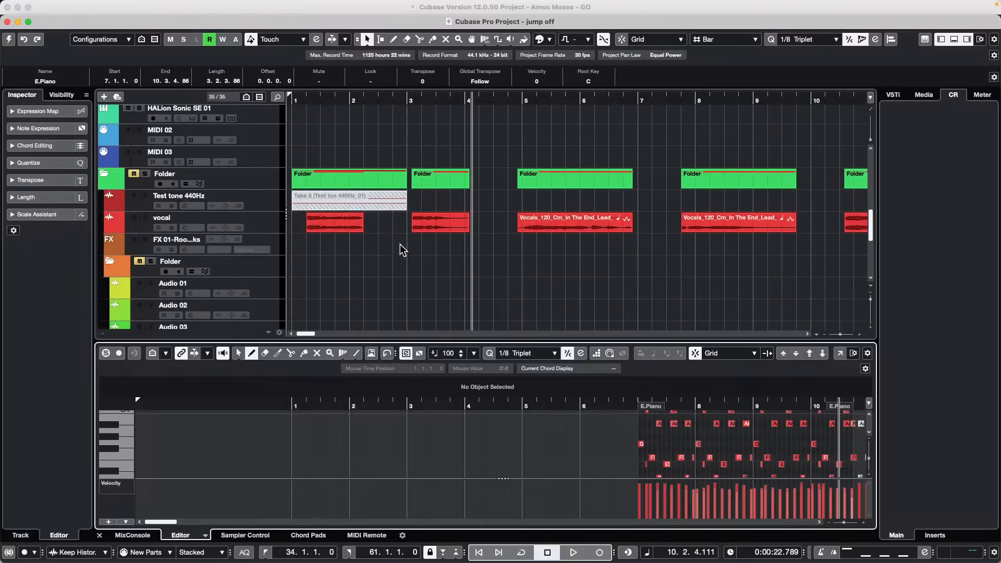
scroll(316, 237, up, 4)
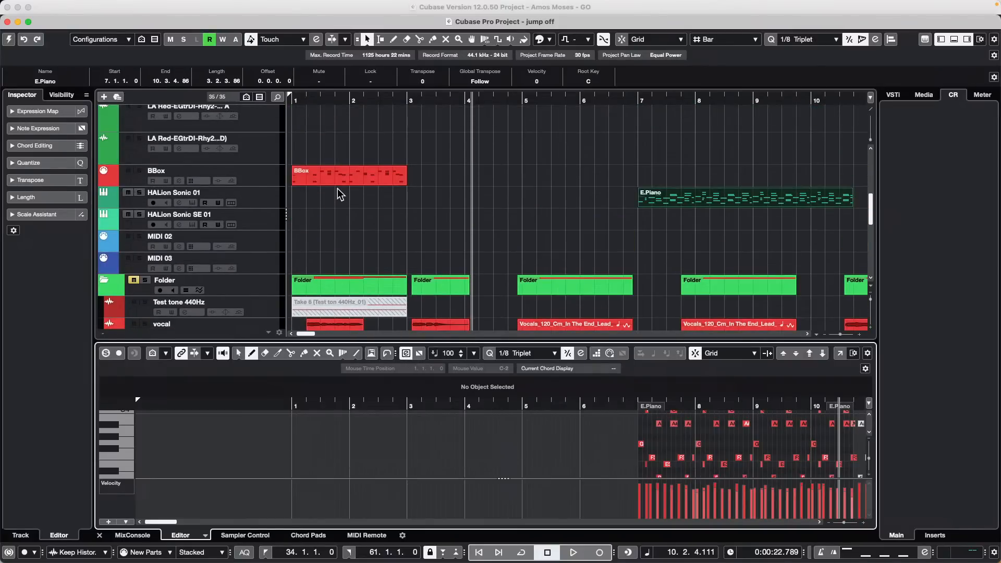
click(338, 183)
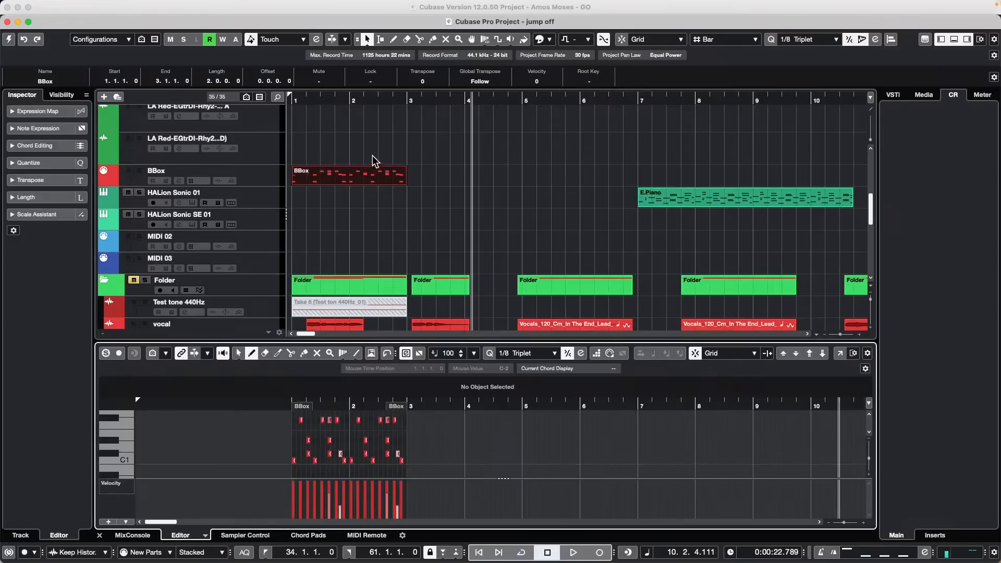
Step: Close the jump off project with Don't Save
click(7, 22)
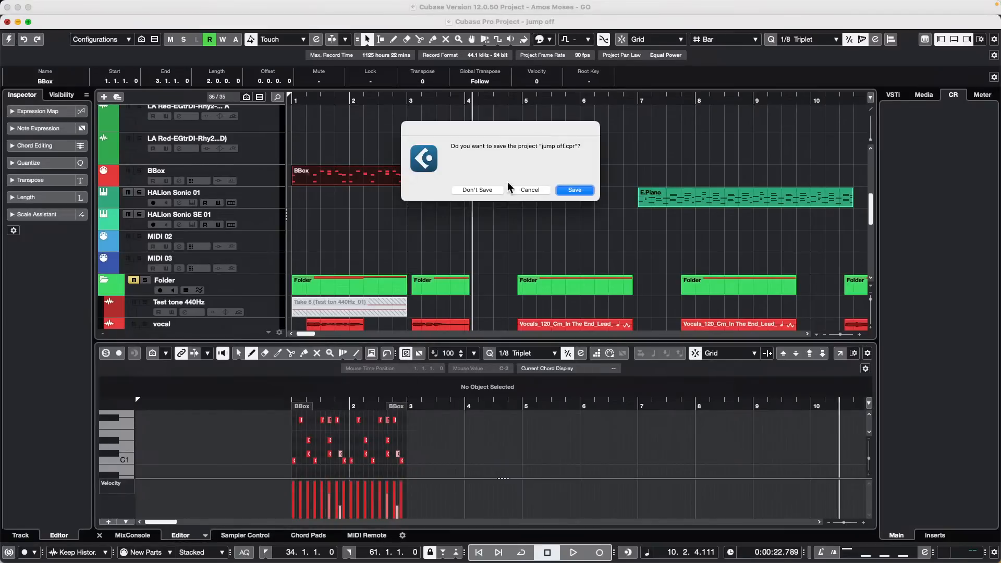
click(492, 190)
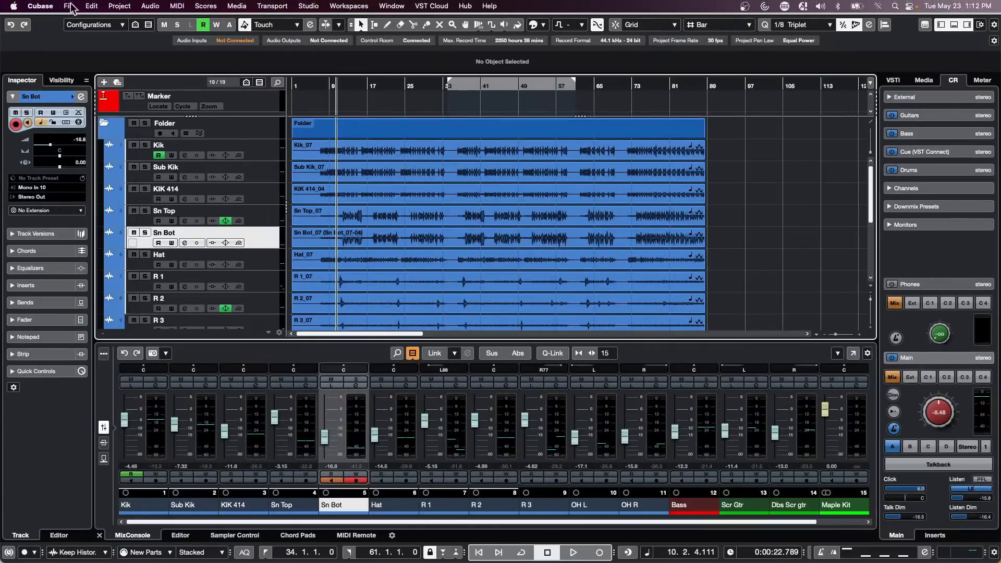
click(70, 6)
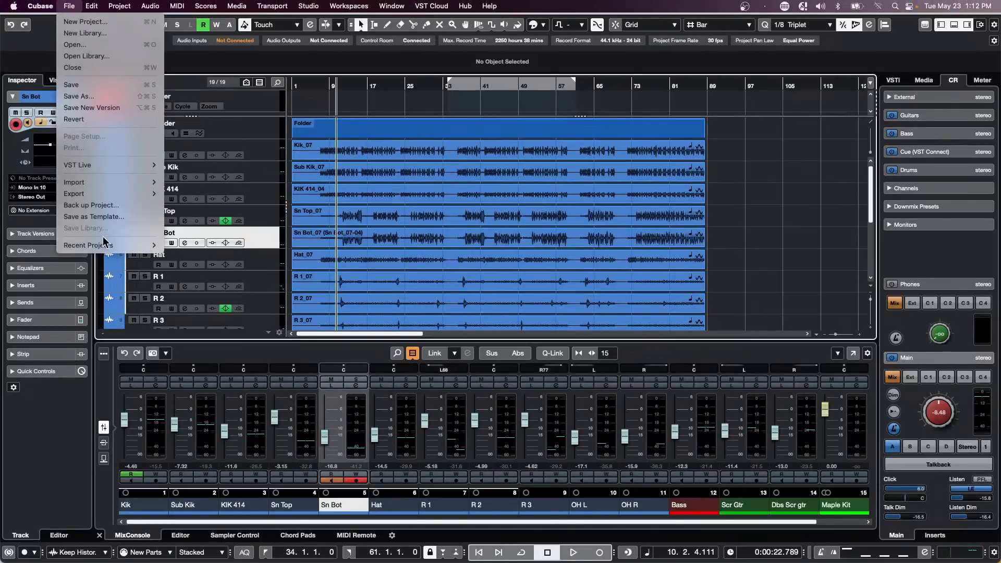
Step: Reopen jump off.cpr from Recent Projects, activate it, and accept the Missing Ports dialog
mouse_move(101, 245)
click(260, 219)
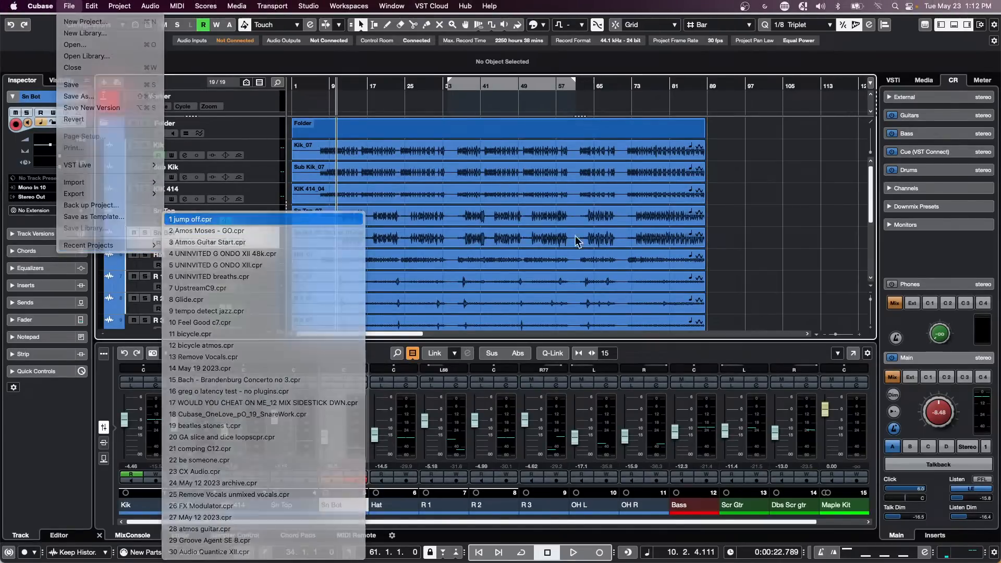
click(555, 191)
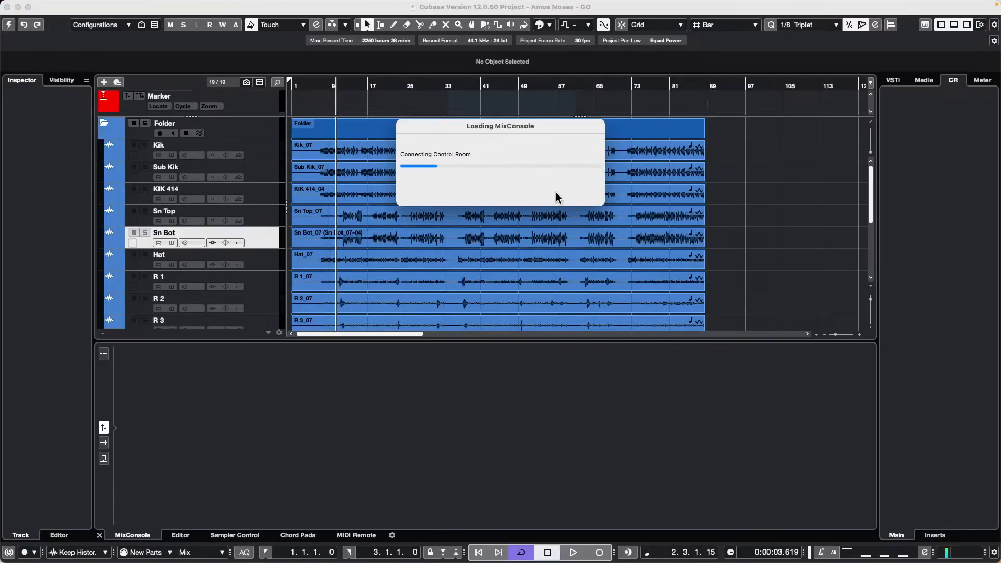
click(824, 456)
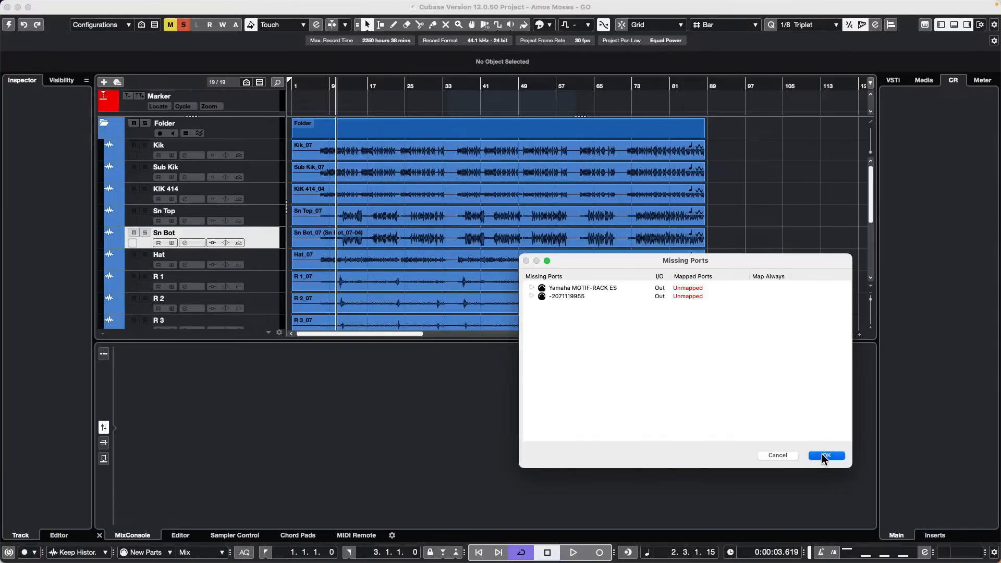
scroll(498, 246, down, 10)
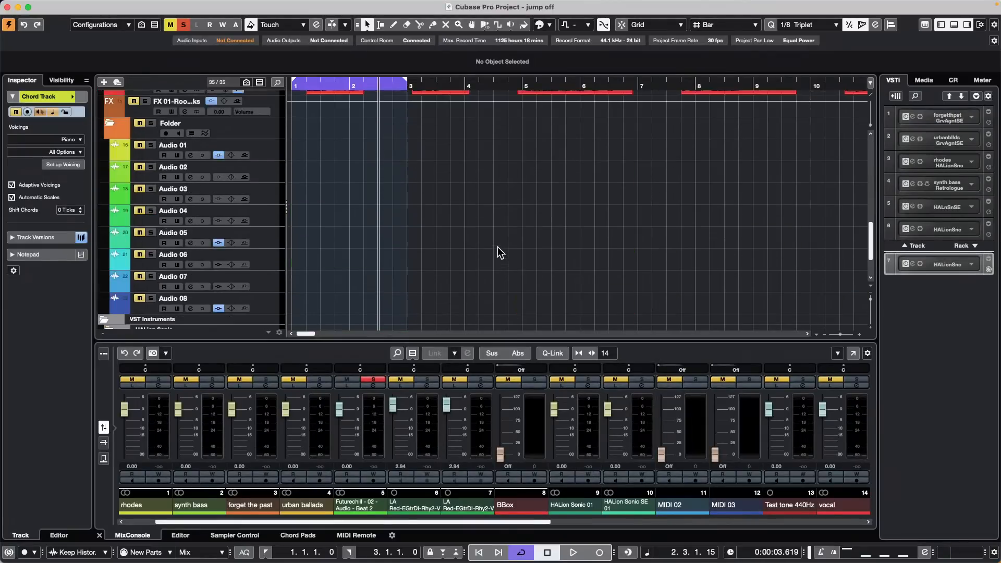
scroll(496, 248, up, 8)
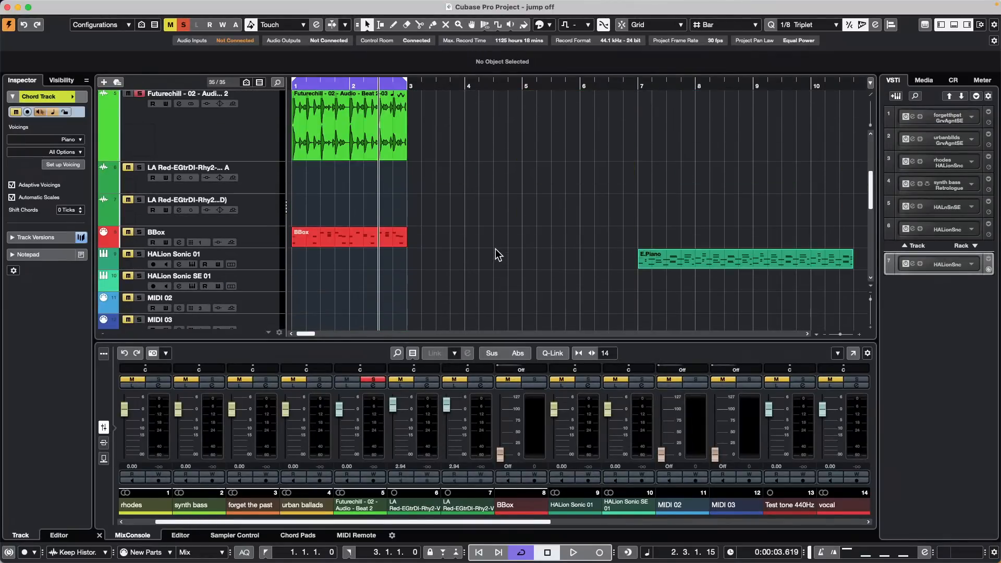
Step: Open the E.Piano part in the Key Editor and set the Line tool's shape to Sine
double_click(753, 264)
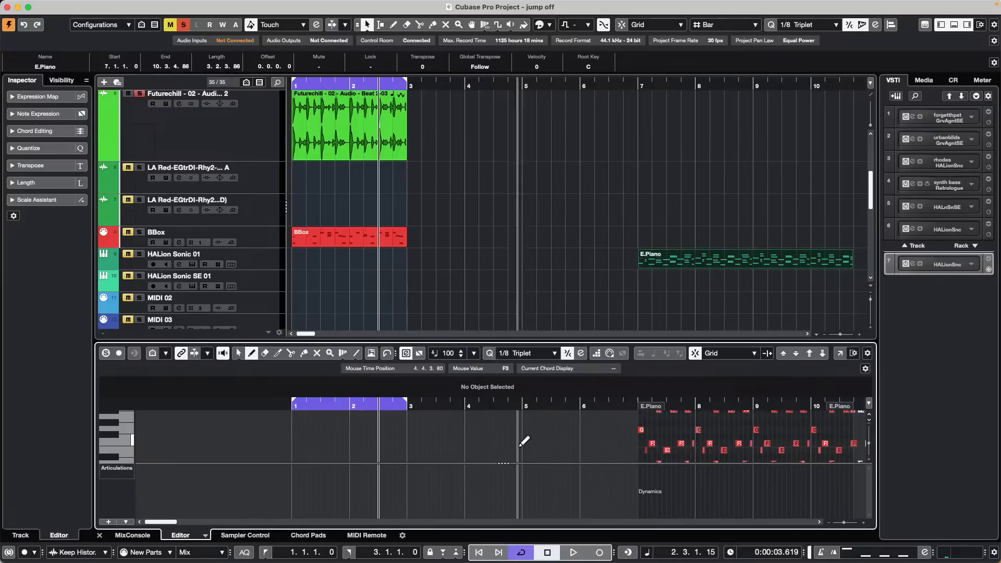
right_click(538, 438)
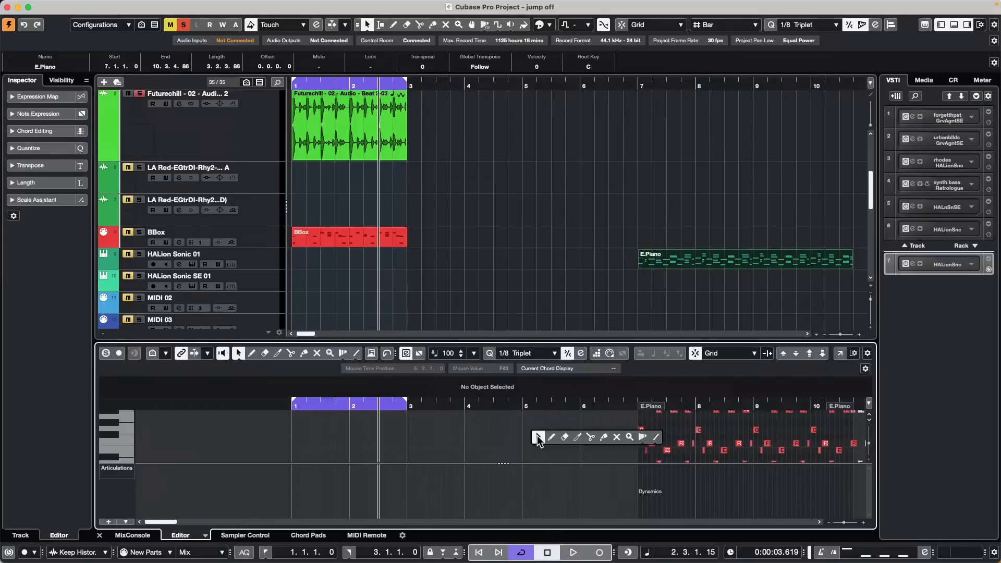
click(656, 438)
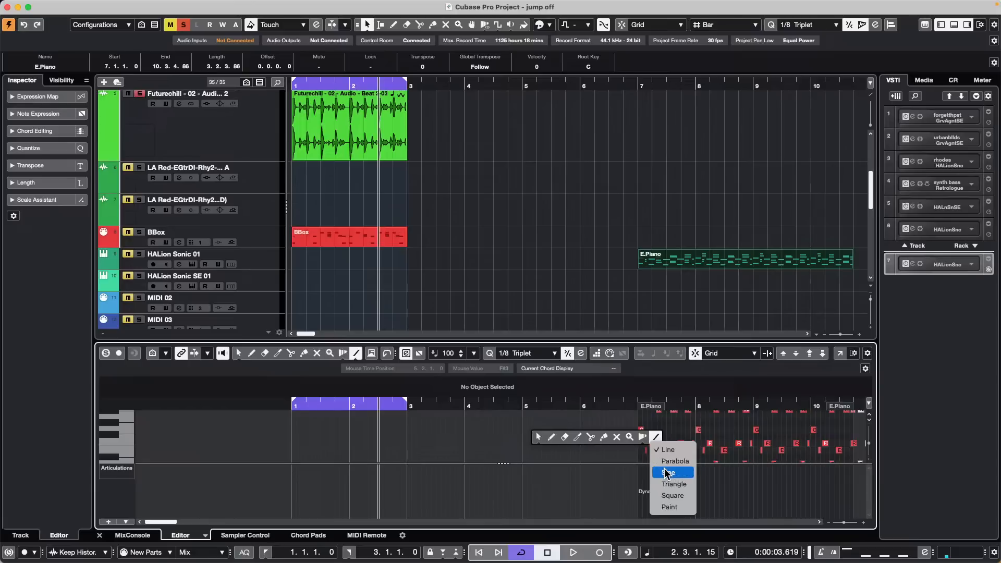
click(669, 472)
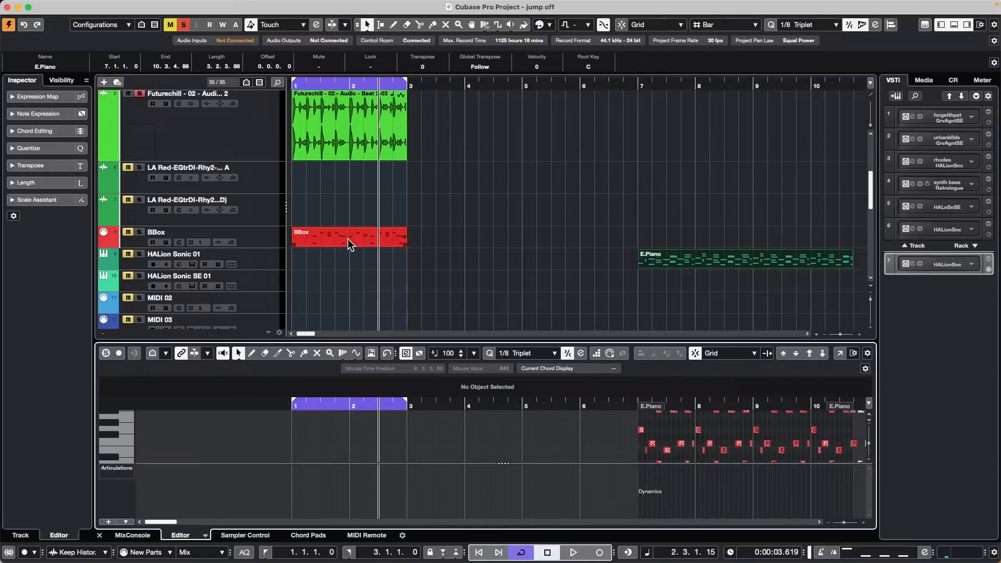
right_click(672, 433)
Step: Select the BBox part and change the Line tool's shape to Square
click(450, 263)
click(363, 239)
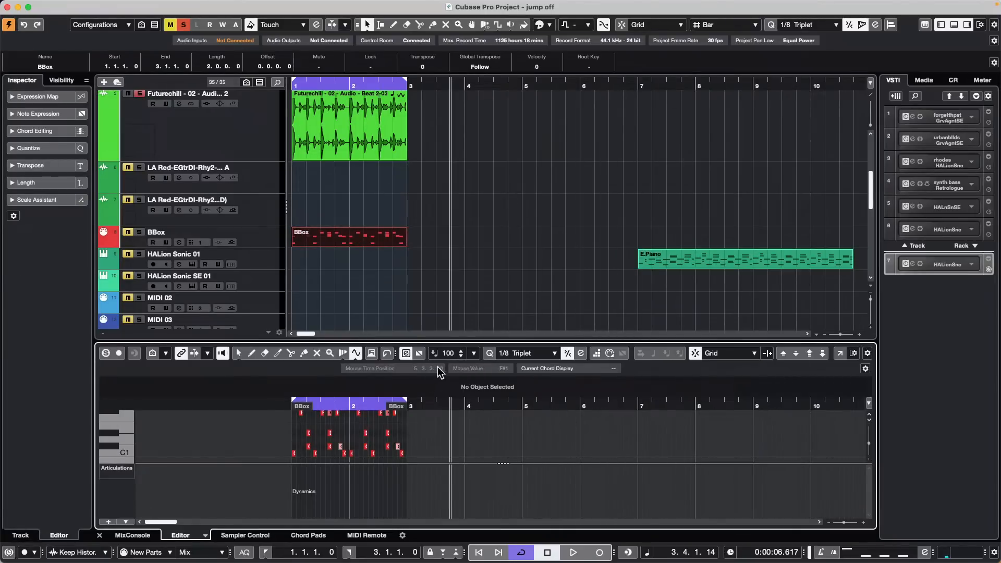
click(357, 354)
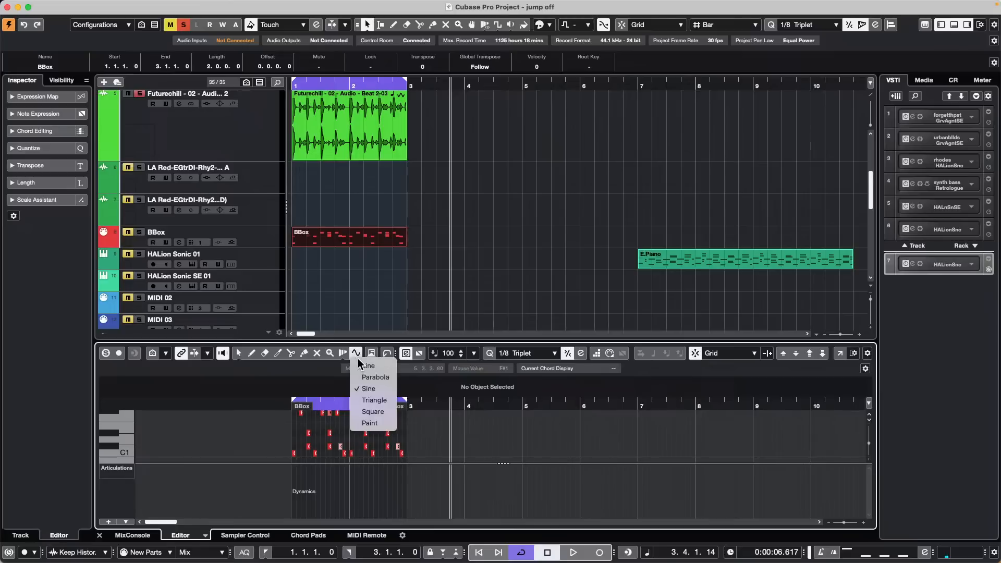
click(515, 447)
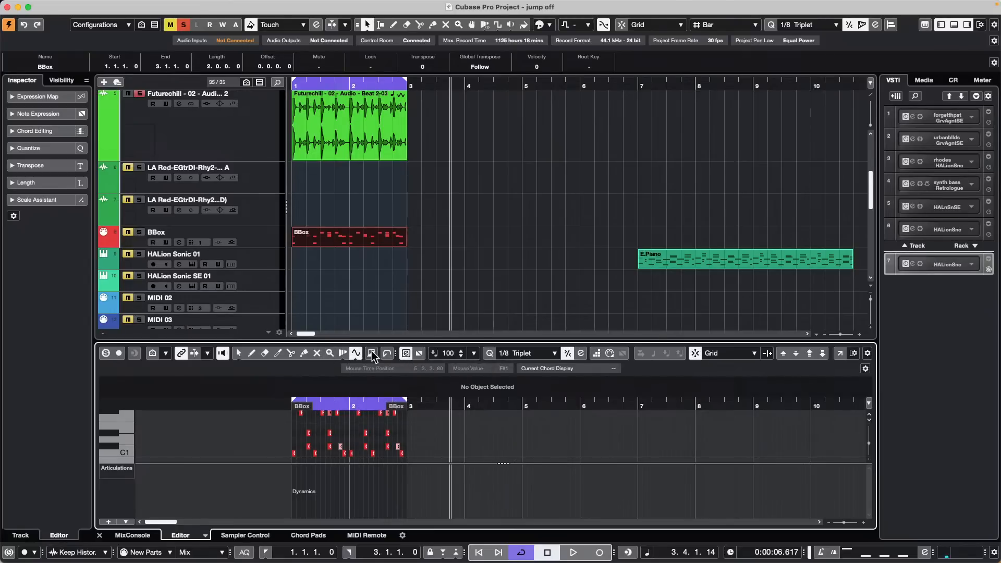
click(356, 354)
click(386, 414)
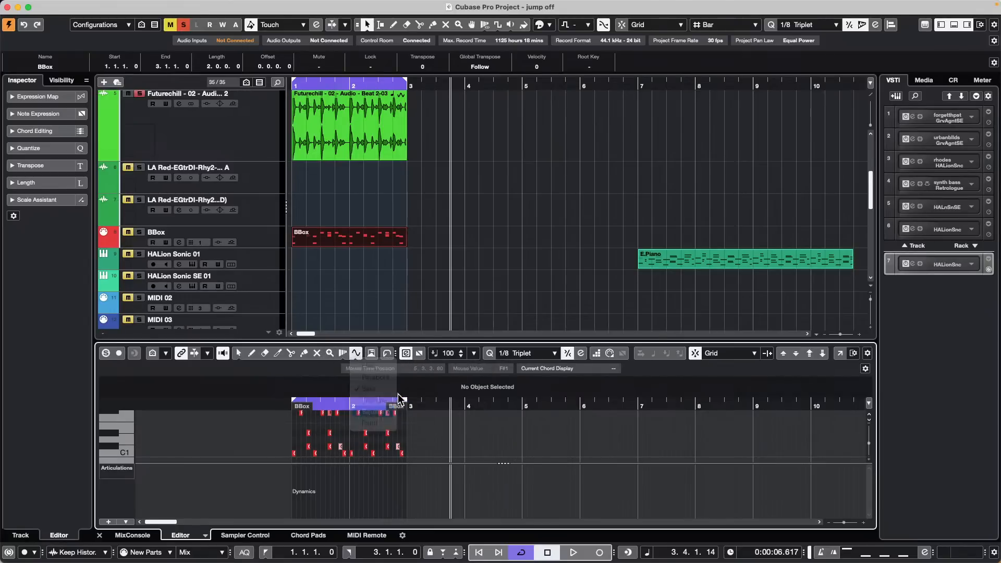
Step: Deselect BBox and show the E.Piano part's notes in the Key Editor
click(402, 286)
click(331, 236)
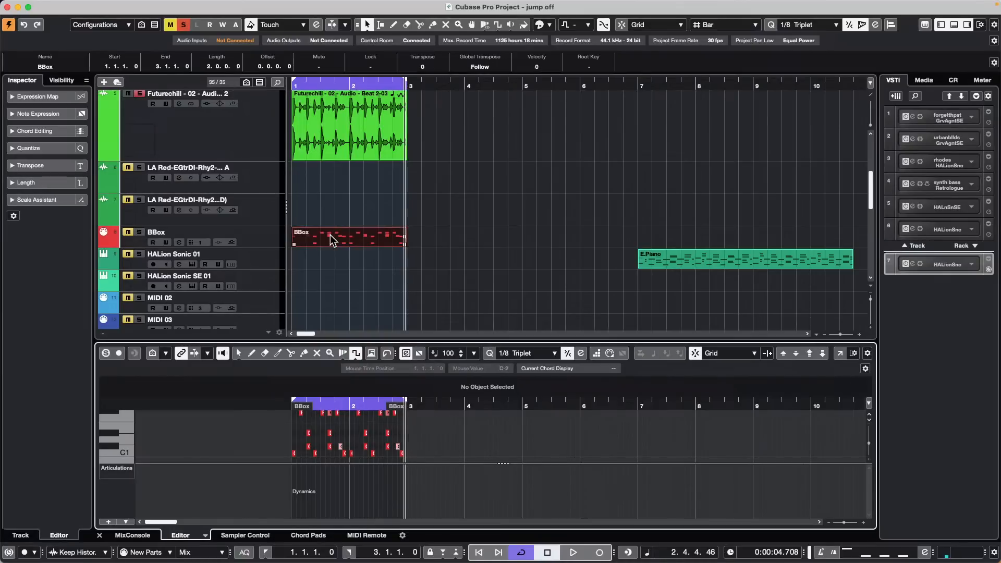
click(581, 310)
click(759, 261)
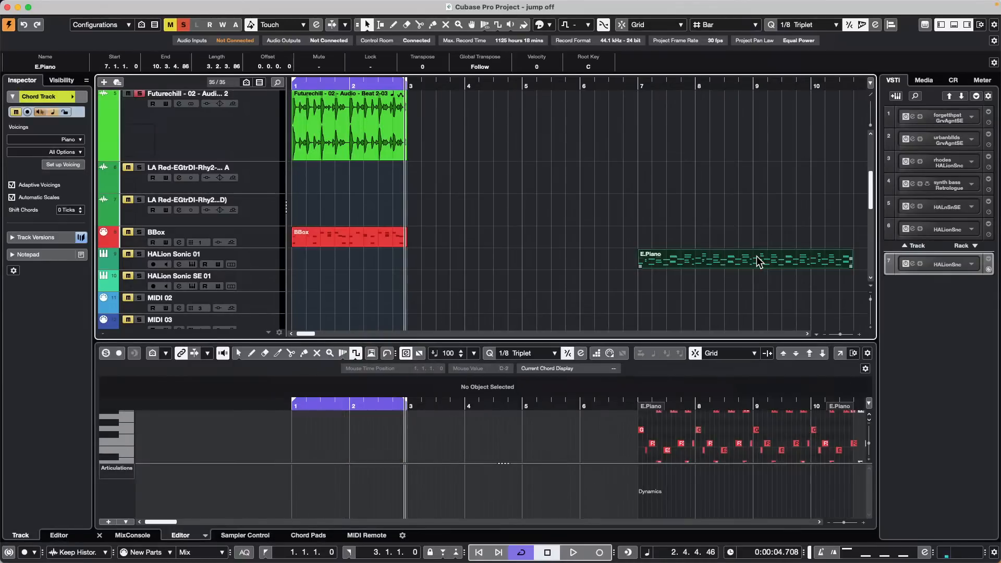
Step: Change the Line tool's shape from Square back to plain Line
click(355, 354)
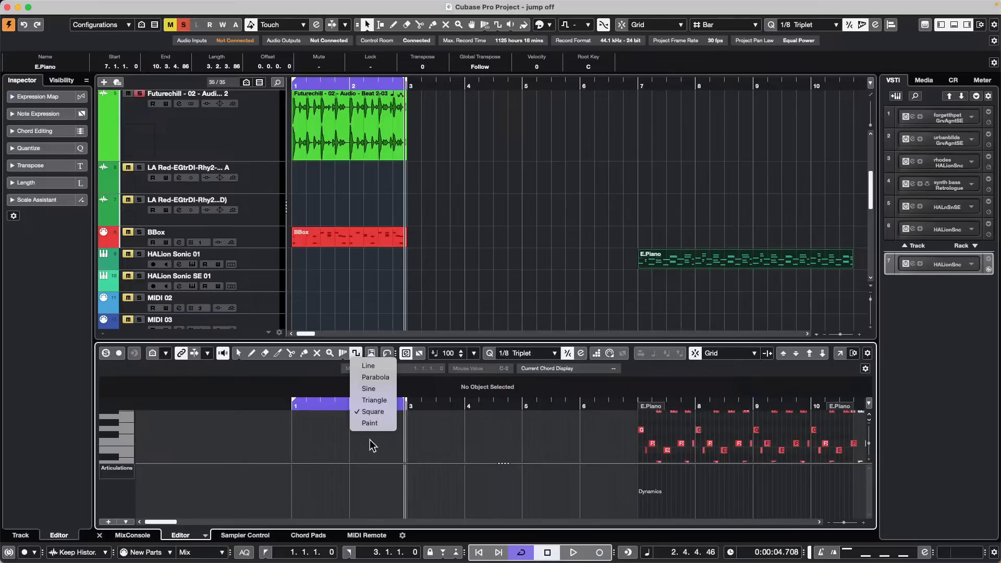
click(380, 366)
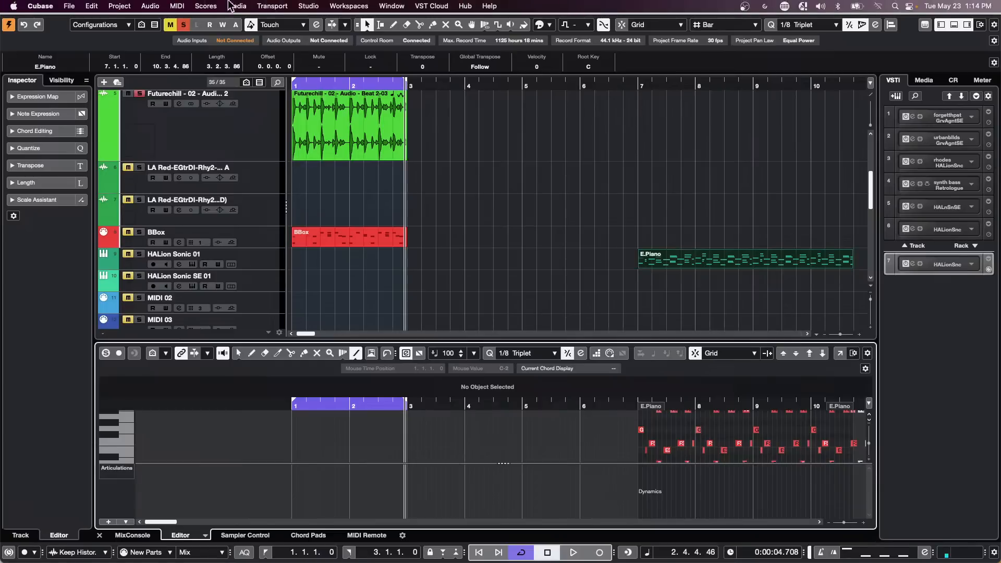
mouse_move(149, 1)
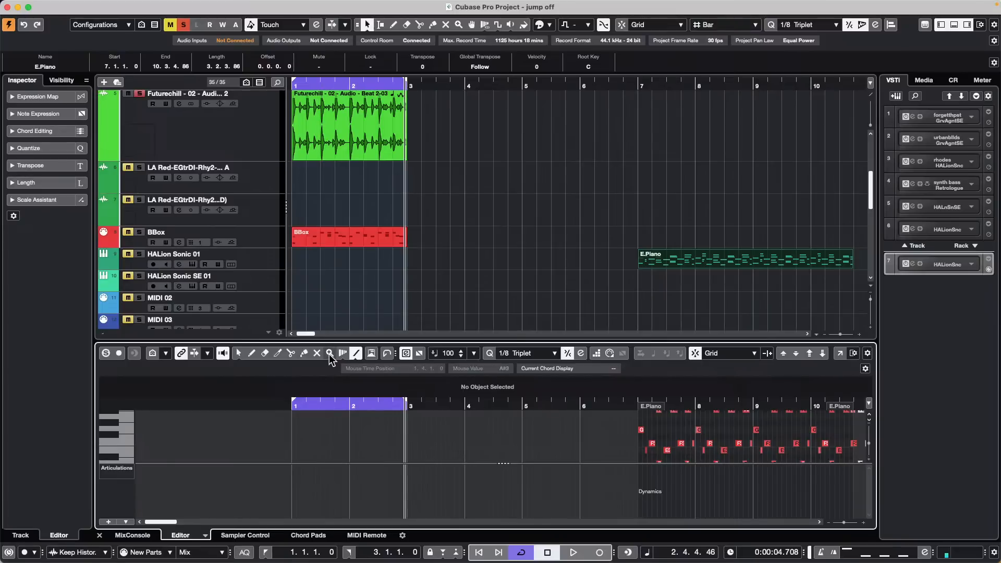
mouse_move(282, 562)
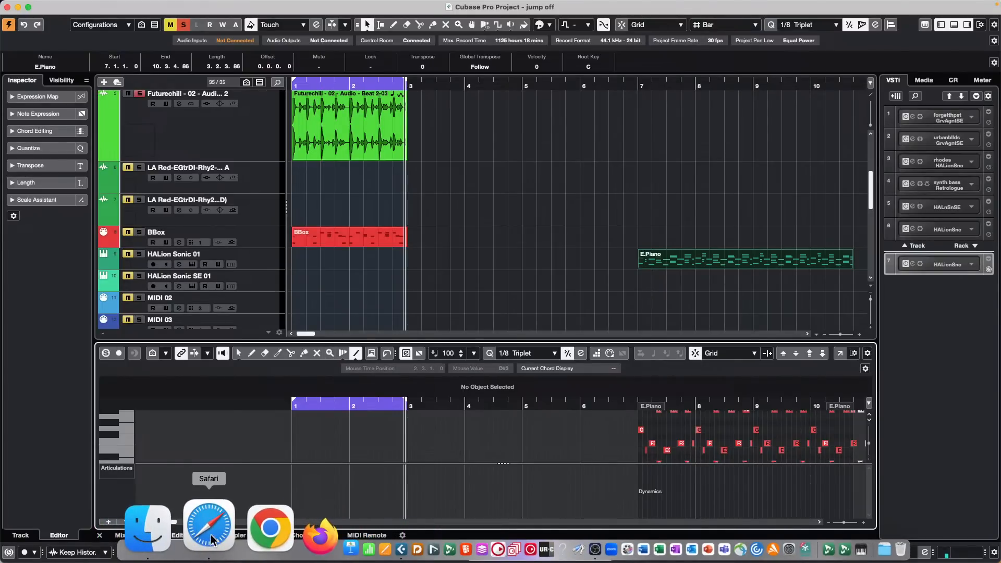
Step: Load handbrake.fr in a new Safari tab by searching 'handbrake video', then return to the Steinberg tab
click(211, 537)
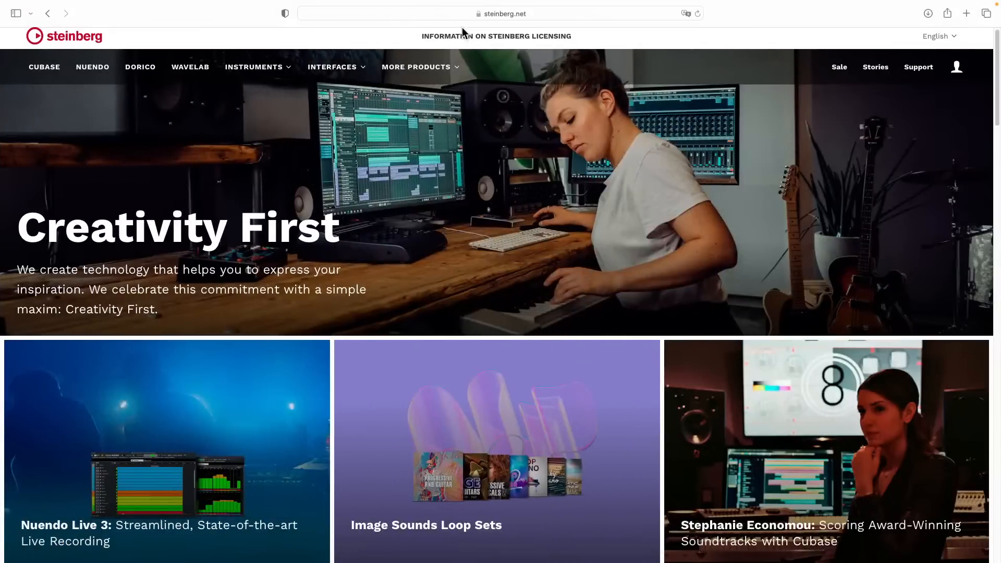
key(super+t)
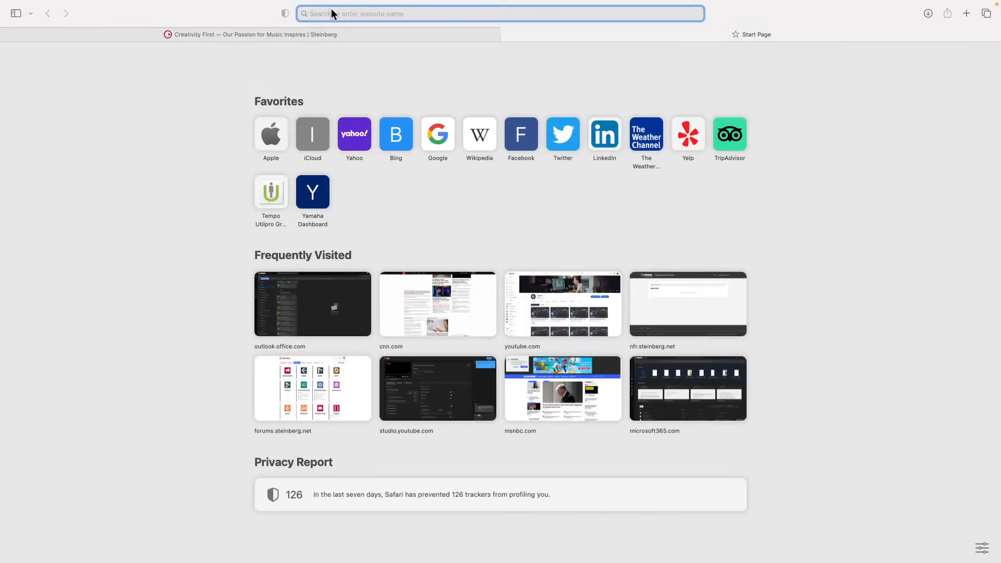
text(ha)
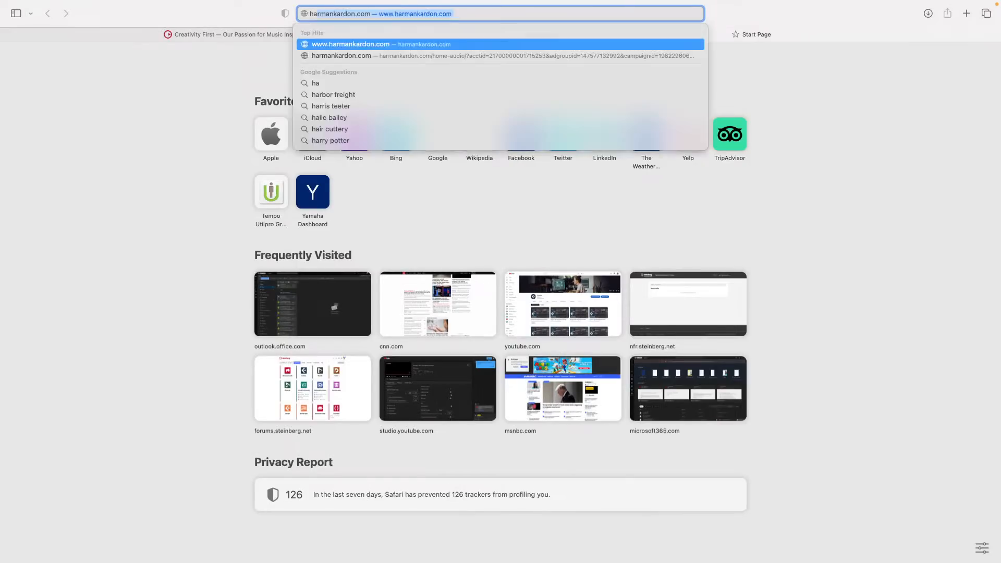
text(ndbrake video)
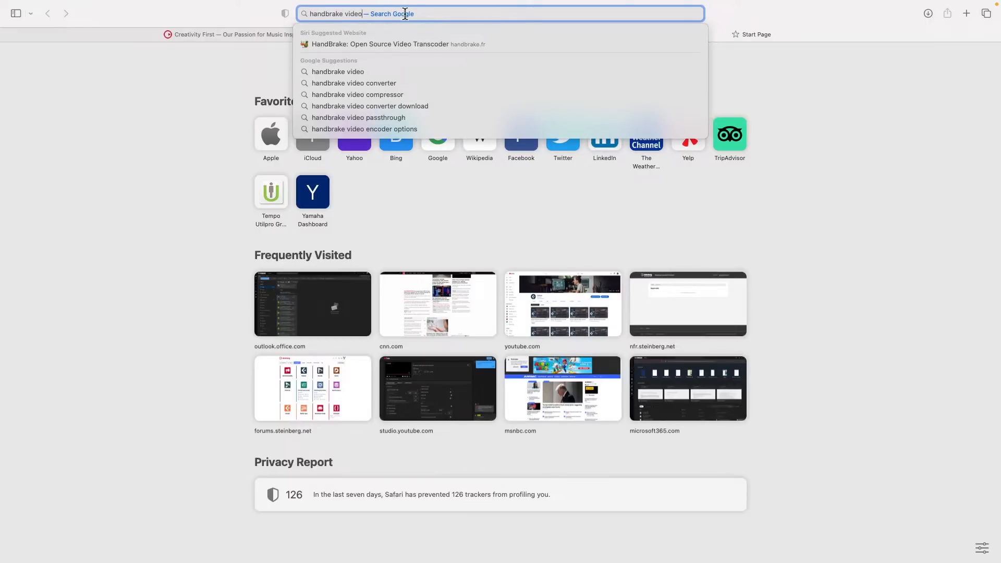
click(407, 42)
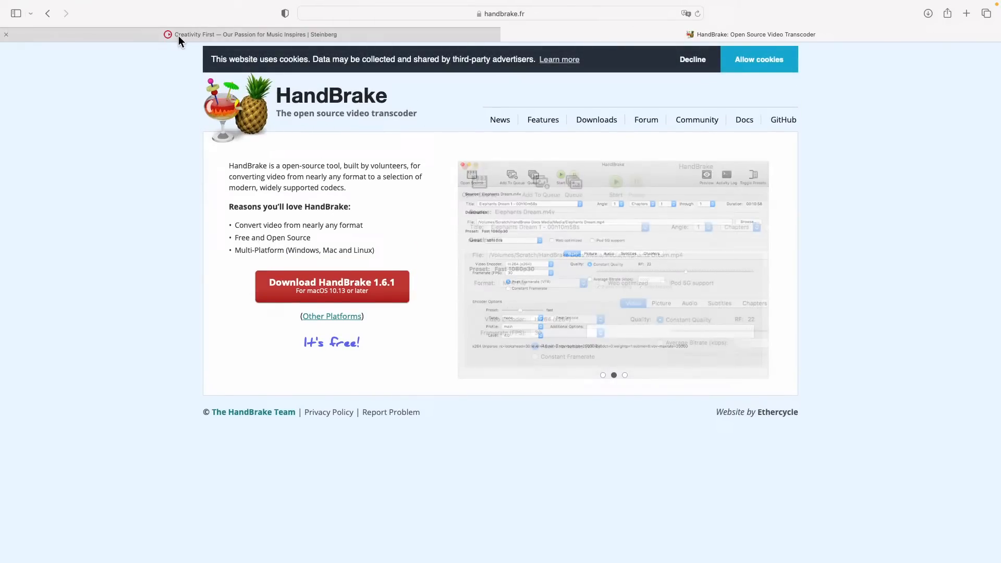
click(208, 36)
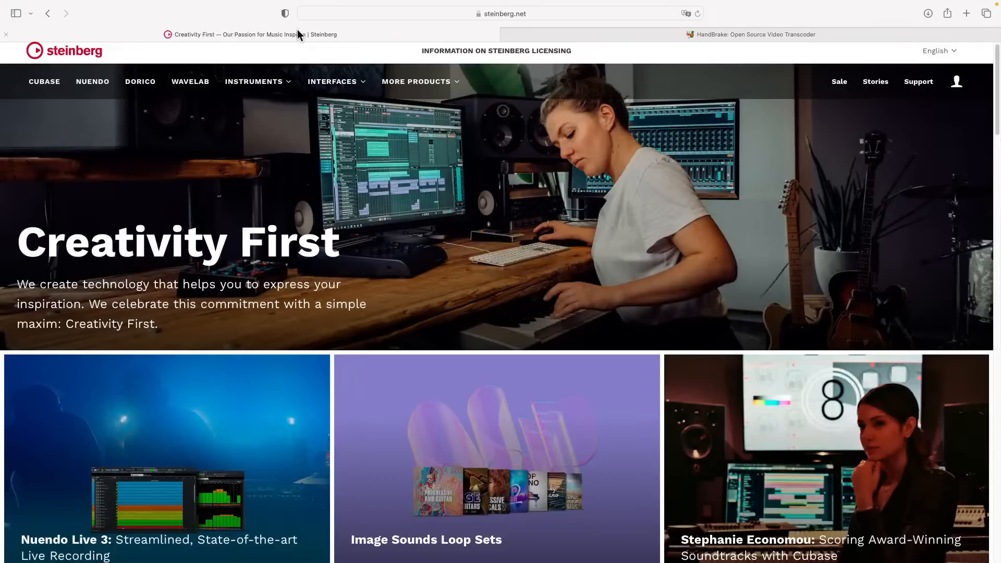
click(529, 14)
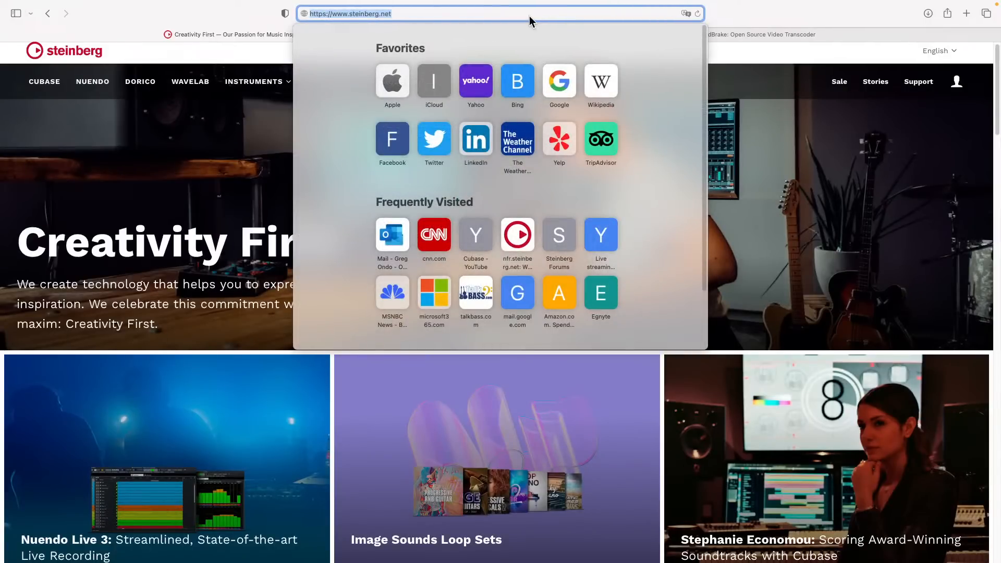
Step: Google 'video support in Cubase Nuendo WaveLab Dorico' in a new tab and open Steinberg's article
key(super+t)
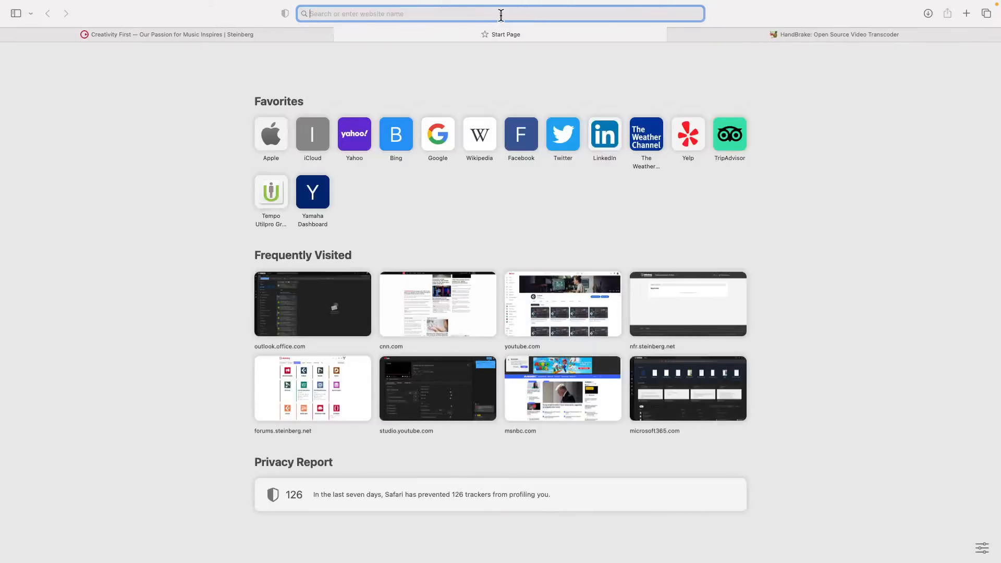
text(g)
key(BackSpace)
key(BackSpace)
text(video su)
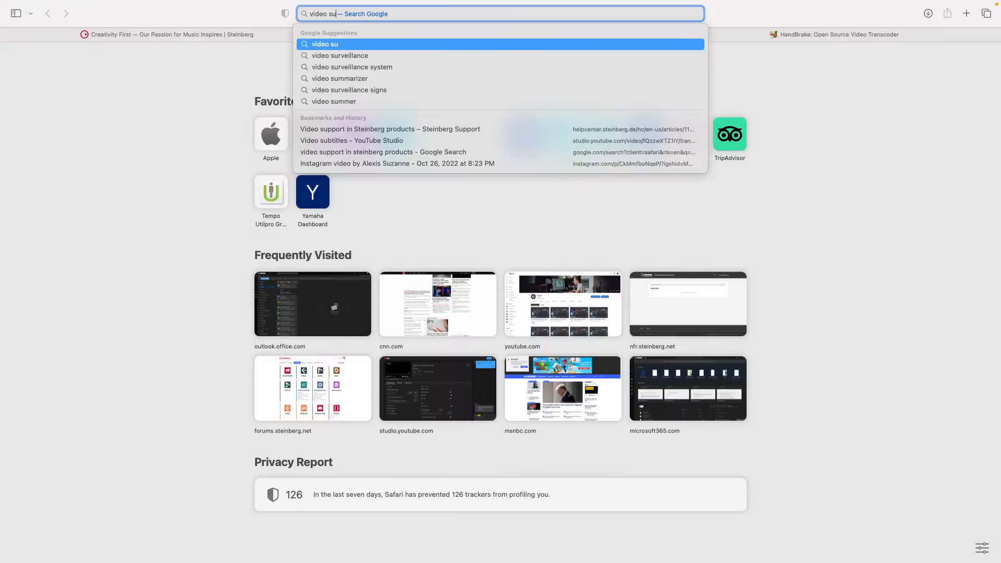
text(pport in C)
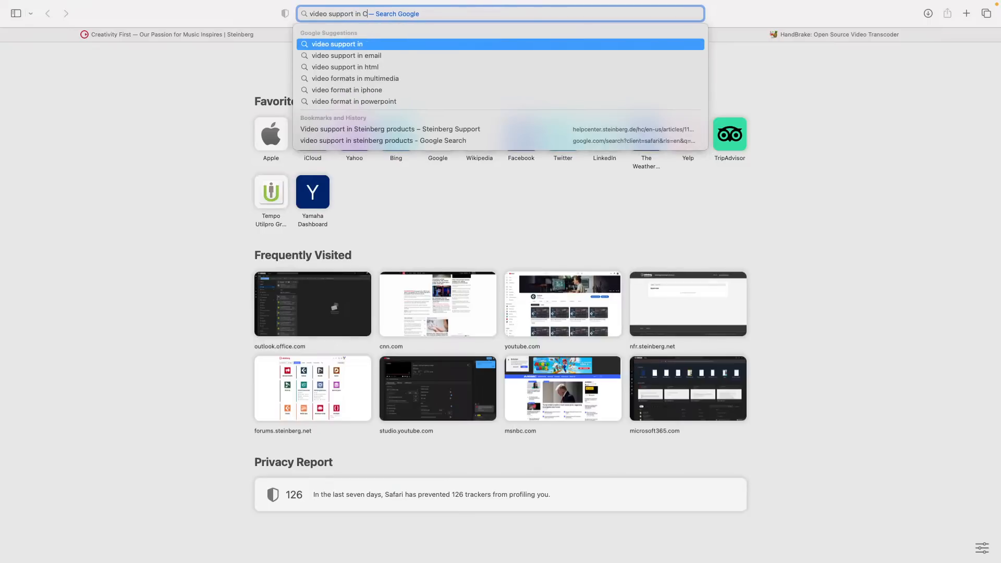
text(ubase Nuen)
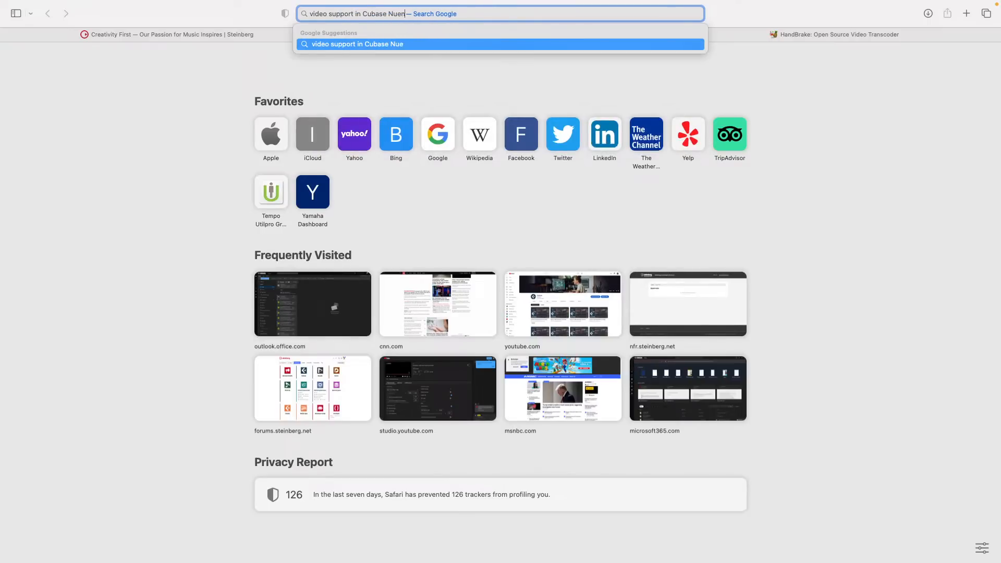
text(do WaveLab Dorico)
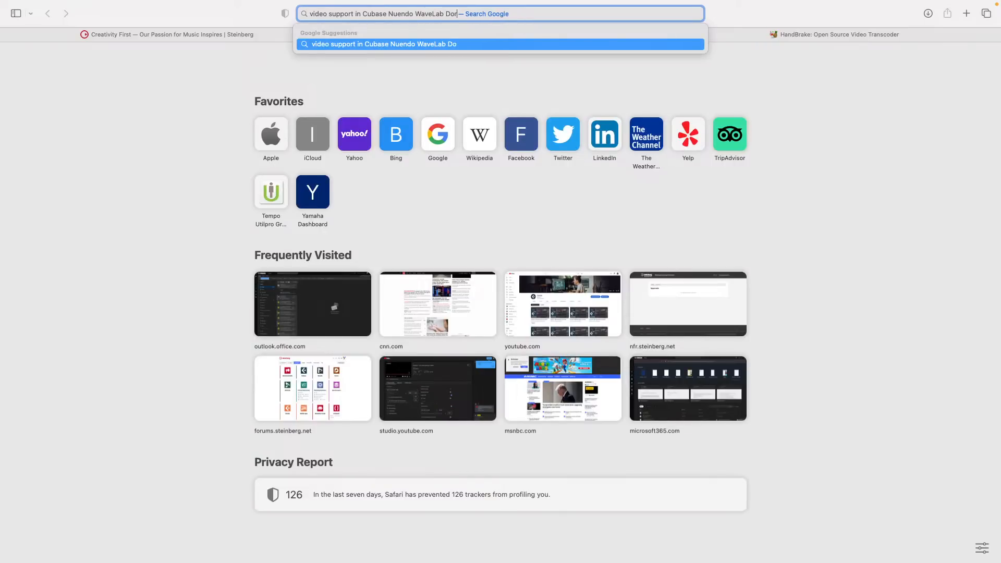
key(Return)
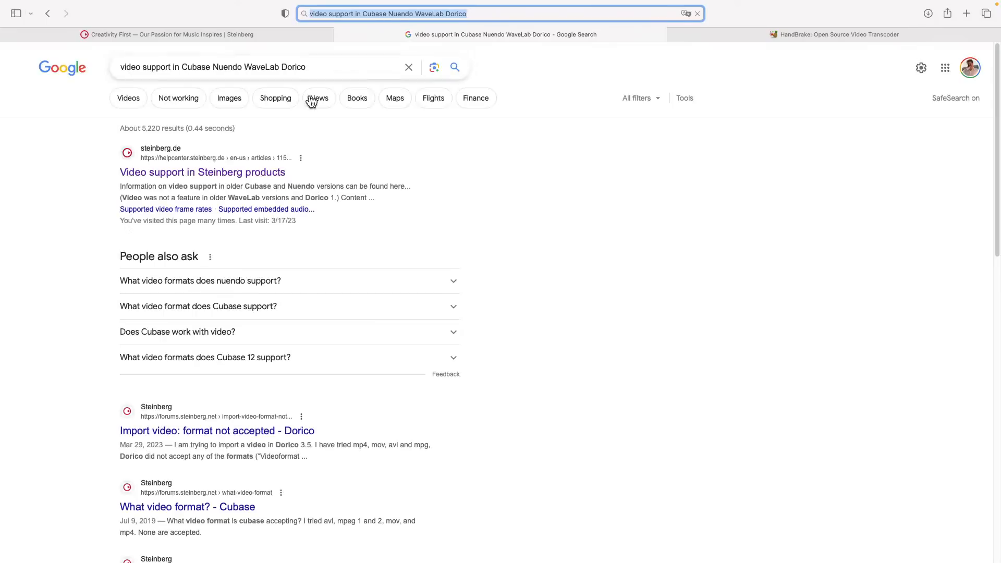
click(216, 172)
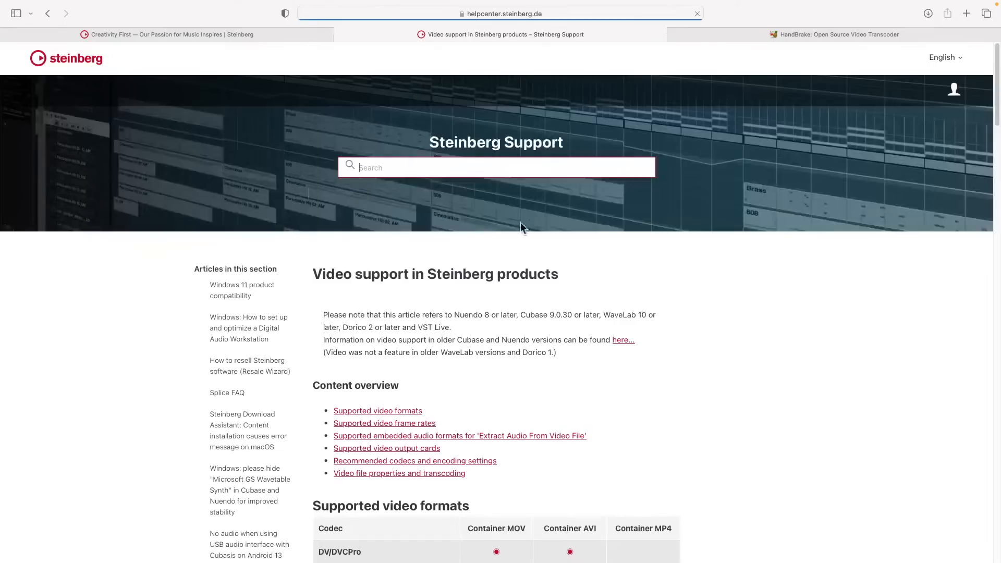
scroll(467, 221, down, 5)
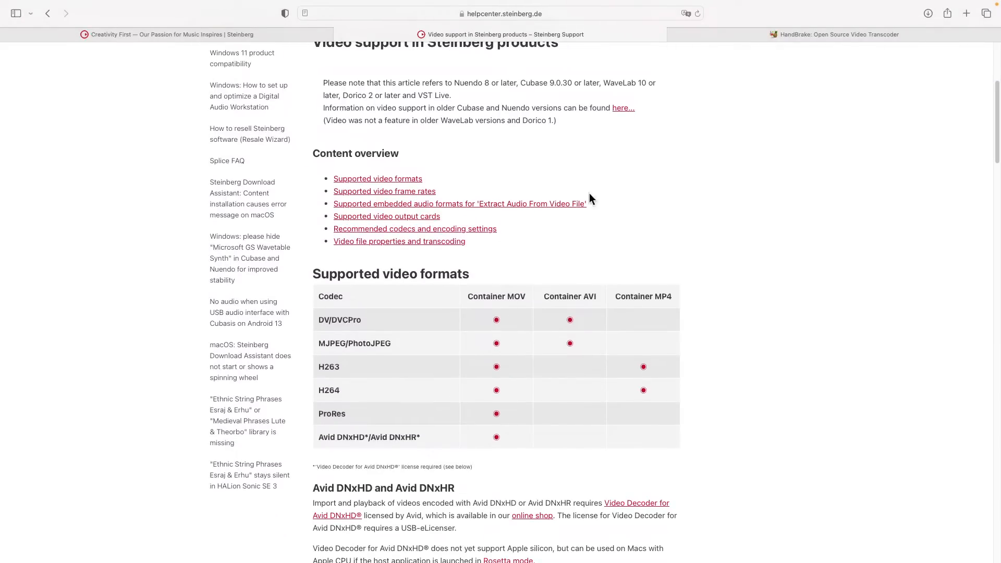
click(758, 32)
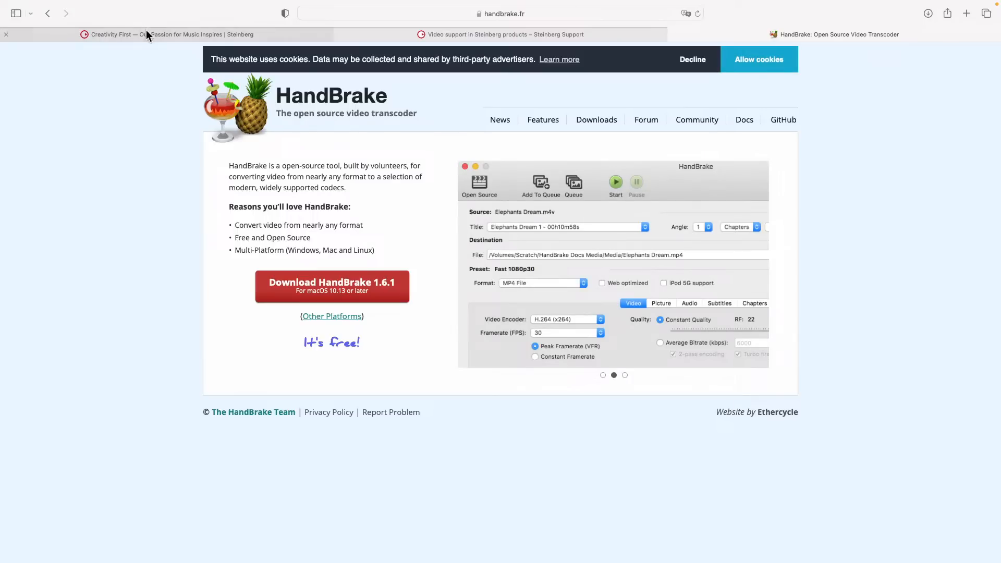
Step: Switch from Safari back to the Cubase Pro jump off project
key(super+Tab)
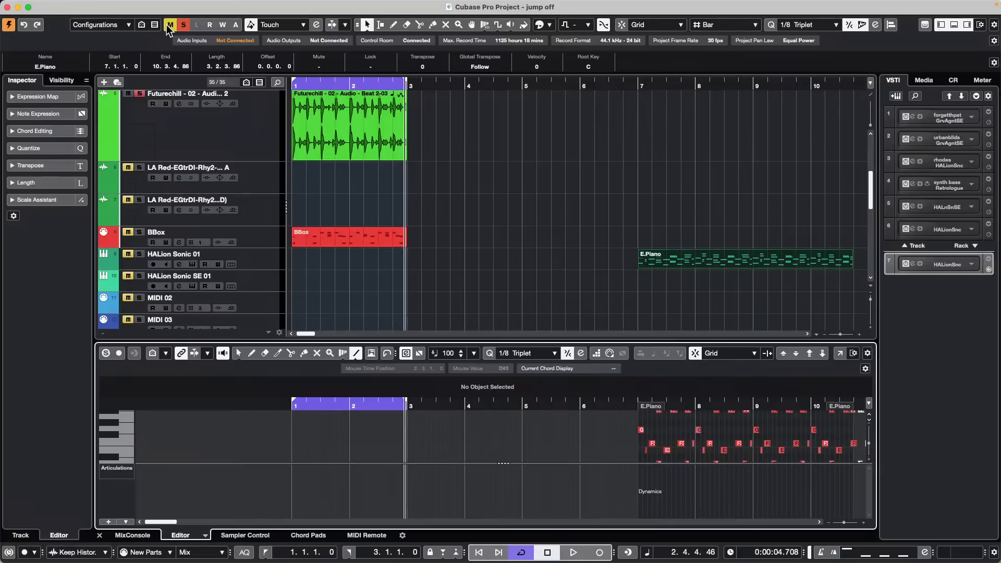
Step: Select the Futurechill audio track and bring up the Cubase menu that holds Preferences
click(257, 150)
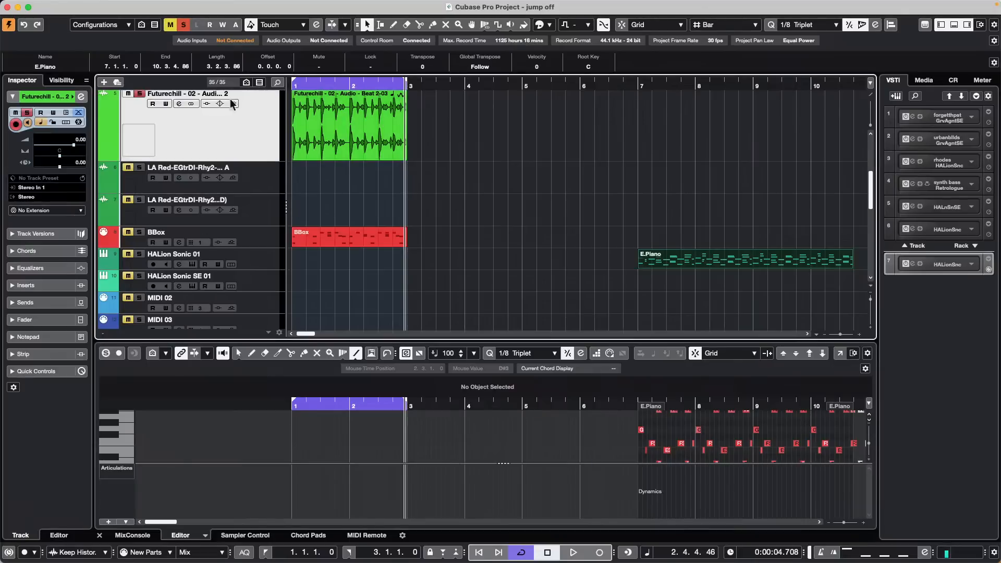
scroll(255, 191, up, 3)
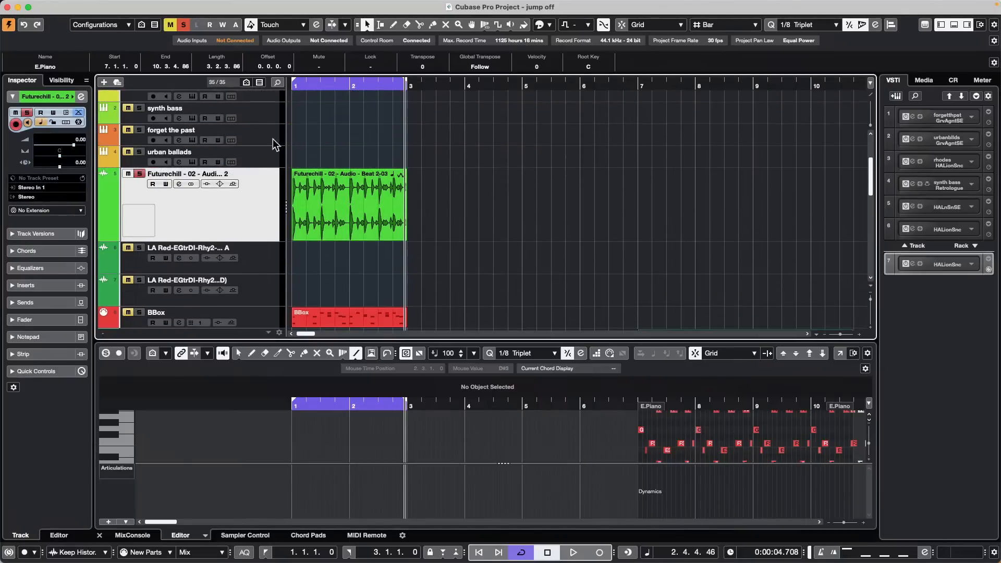
click(69, 5)
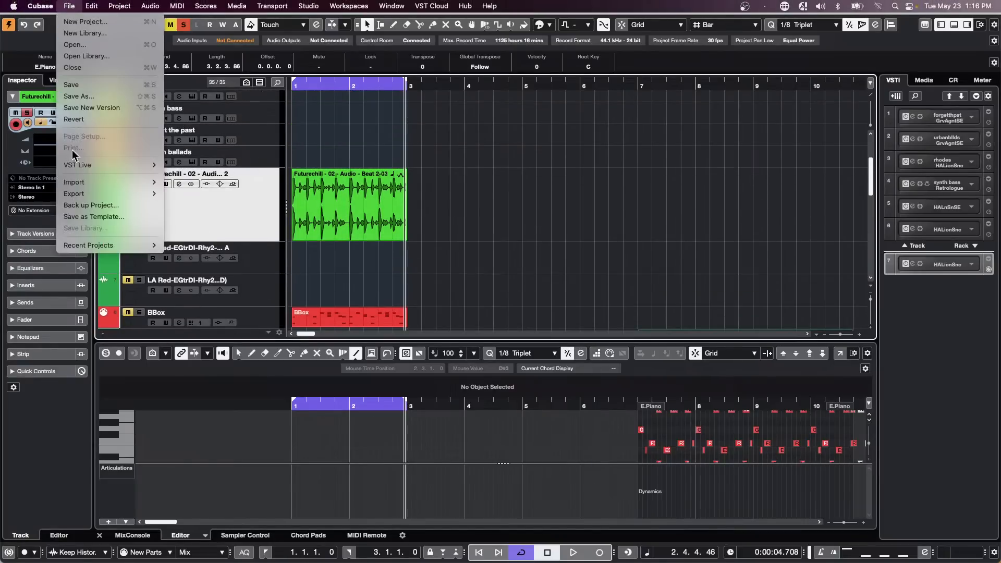
mouse_move(40, 5)
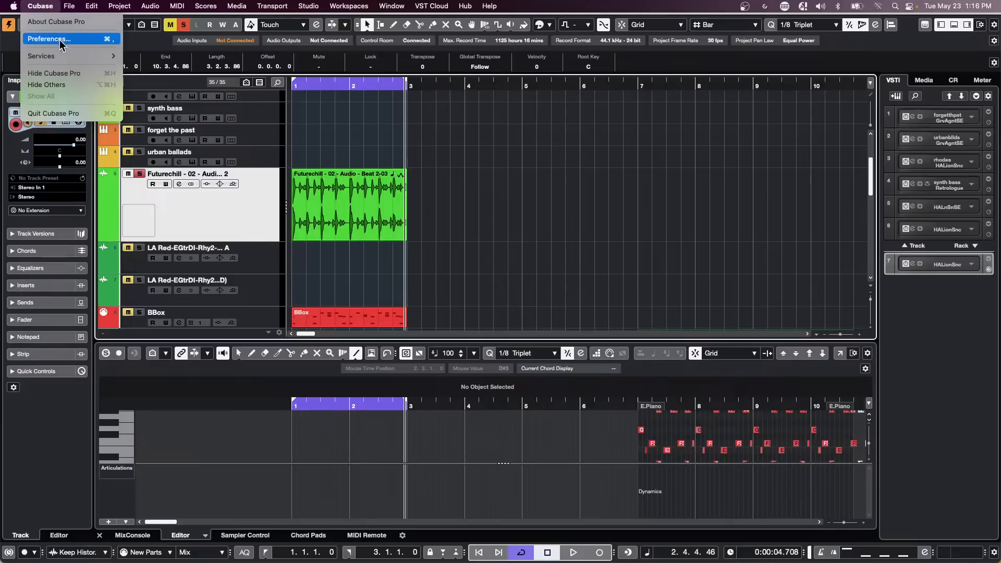
Step: In Preferences > MIDI Filter, try controller filtering on CC 11, then leave Record and Thru unchecked and confirm
click(93, 47)
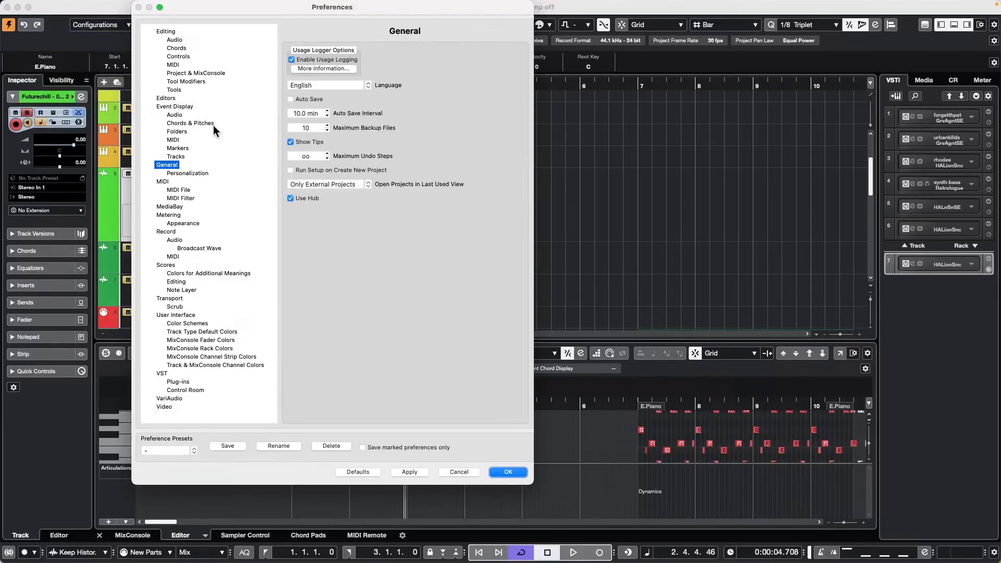
click(180, 199)
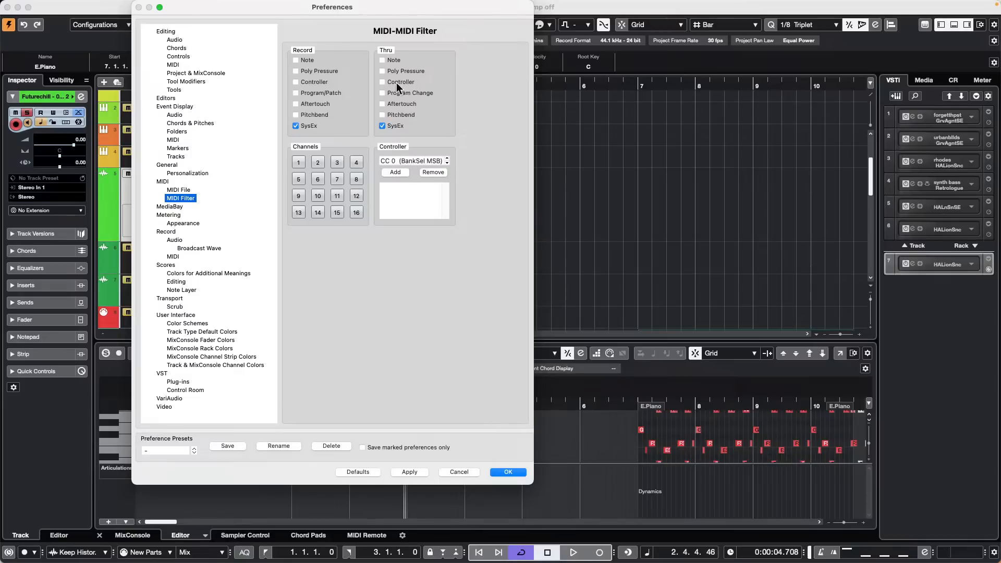
click(295, 81)
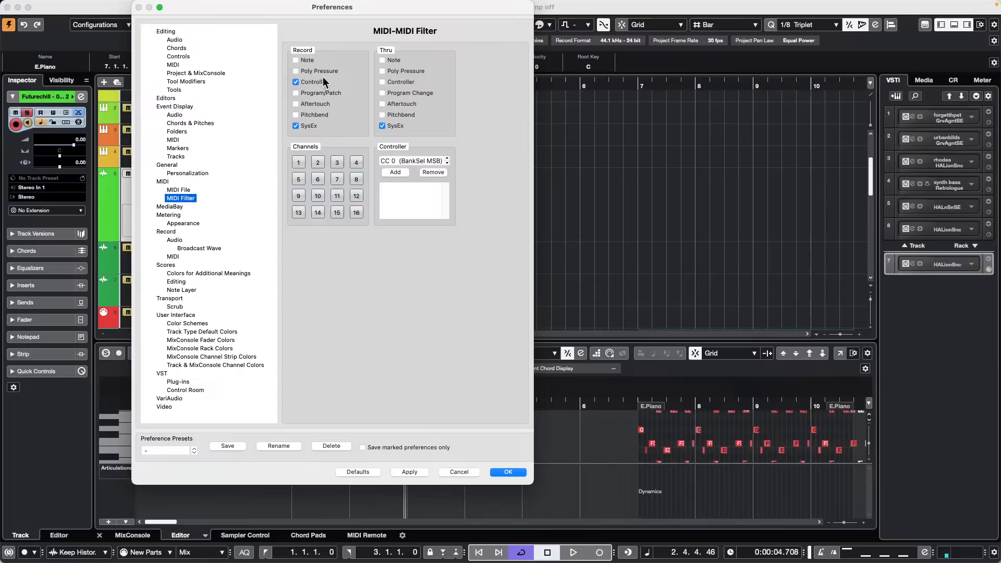
click(382, 82)
click(403, 161)
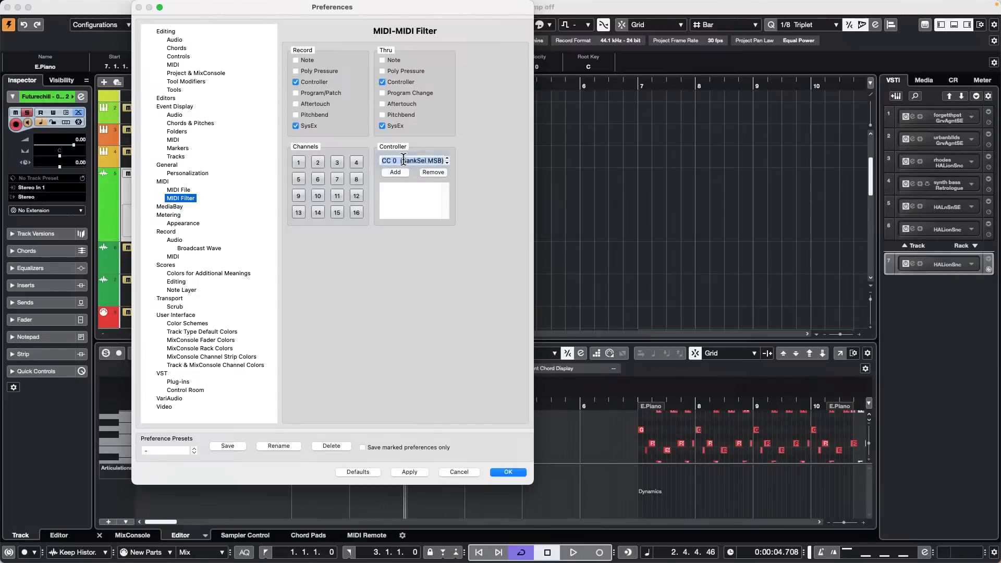
scroll(432, 161, up, 4)
scroll(432, 161, up, 7)
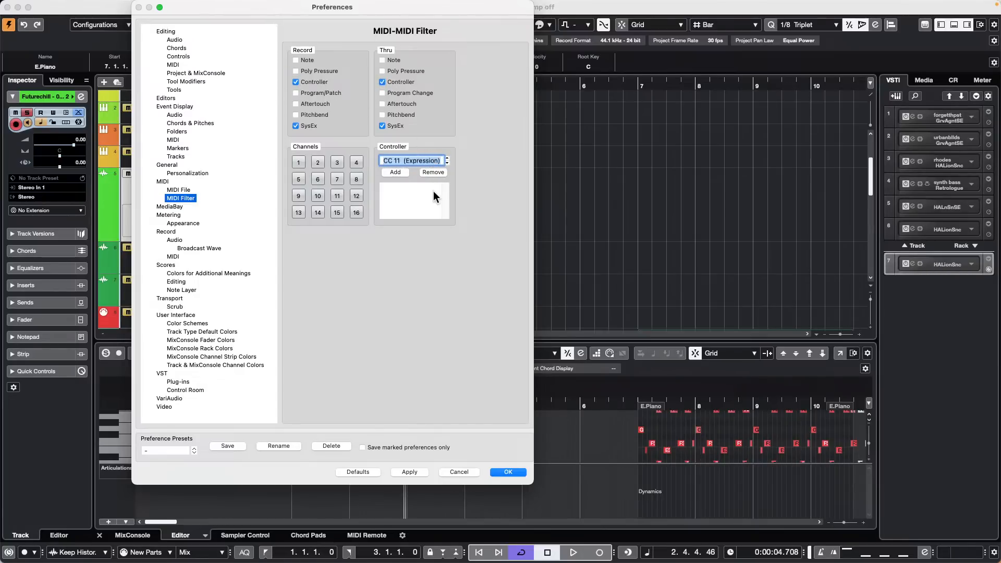
click(437, 197)
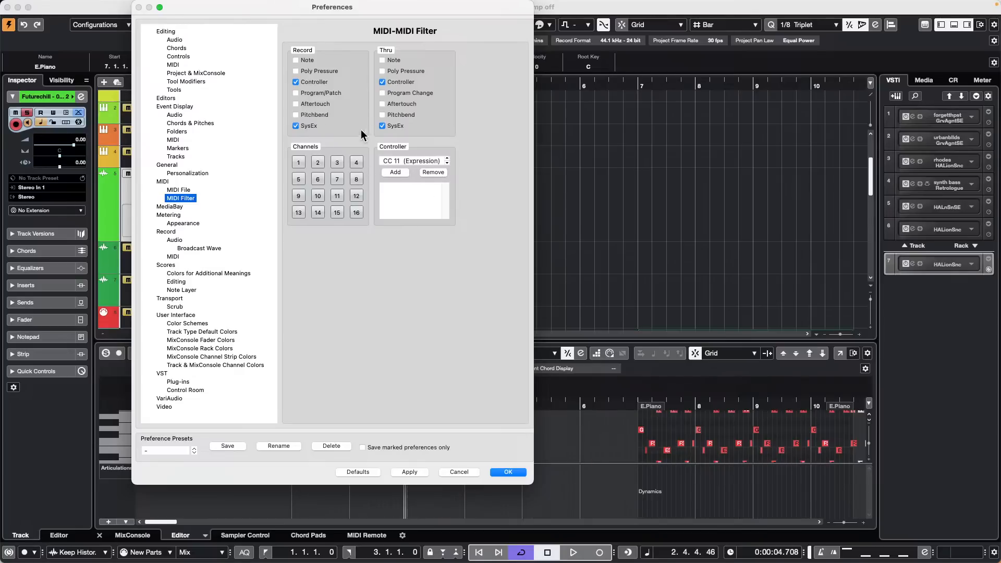
click(296, 82)
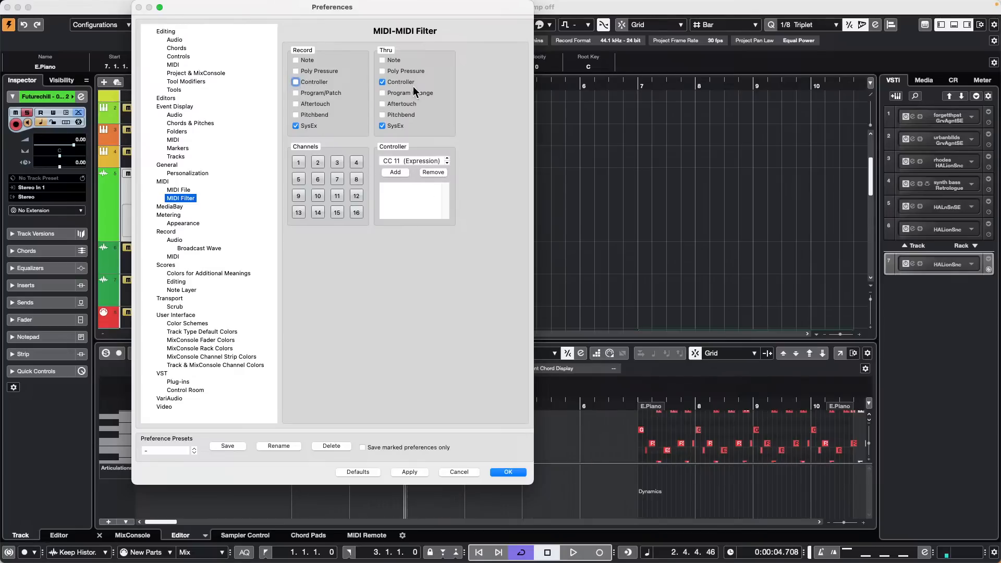
click(382, 82)
click(508, 472)
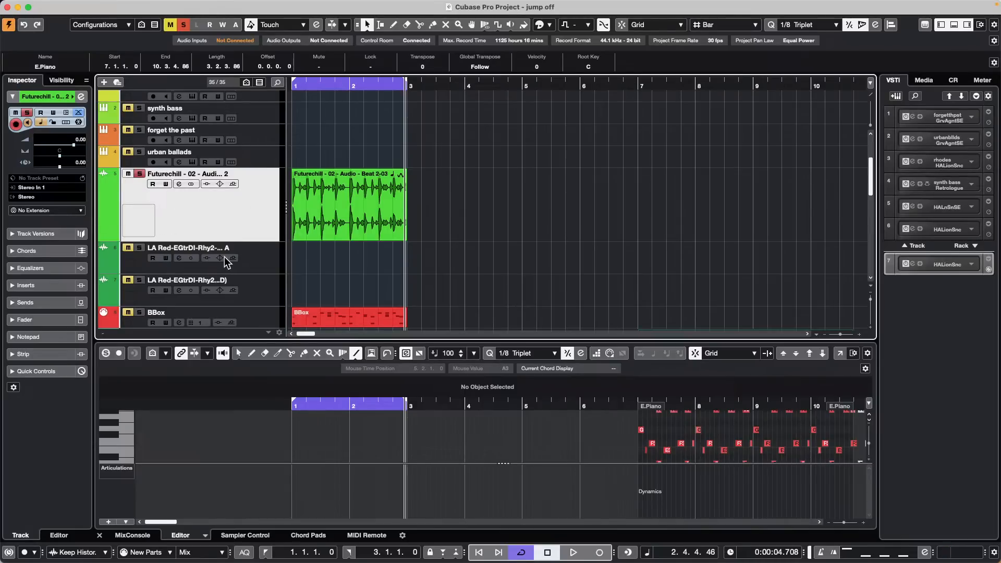
Step: Set the BBox track's Inspector Input Transformer to Track and open its Track Input Transformer panel
click(246, 322)
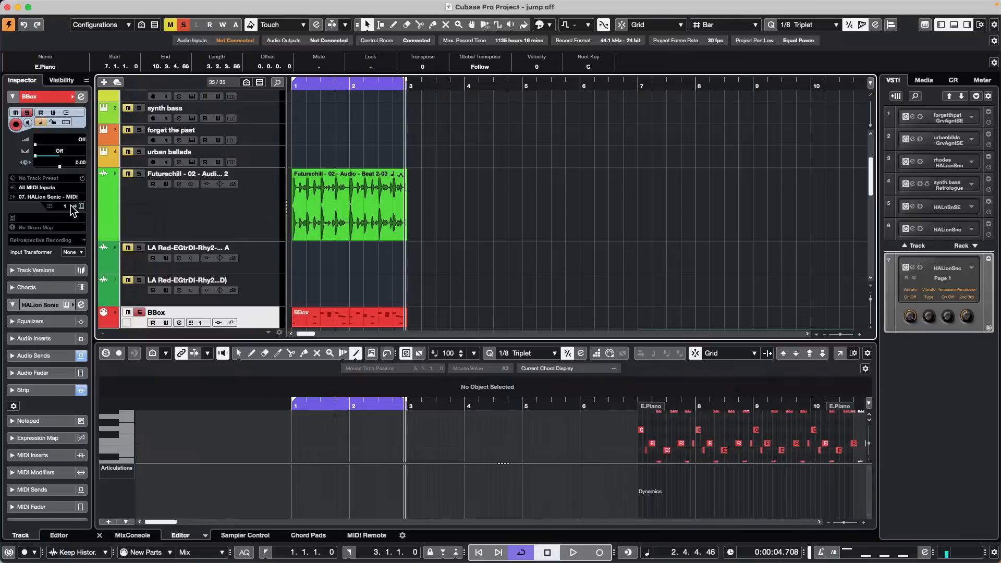
click(73, 252)
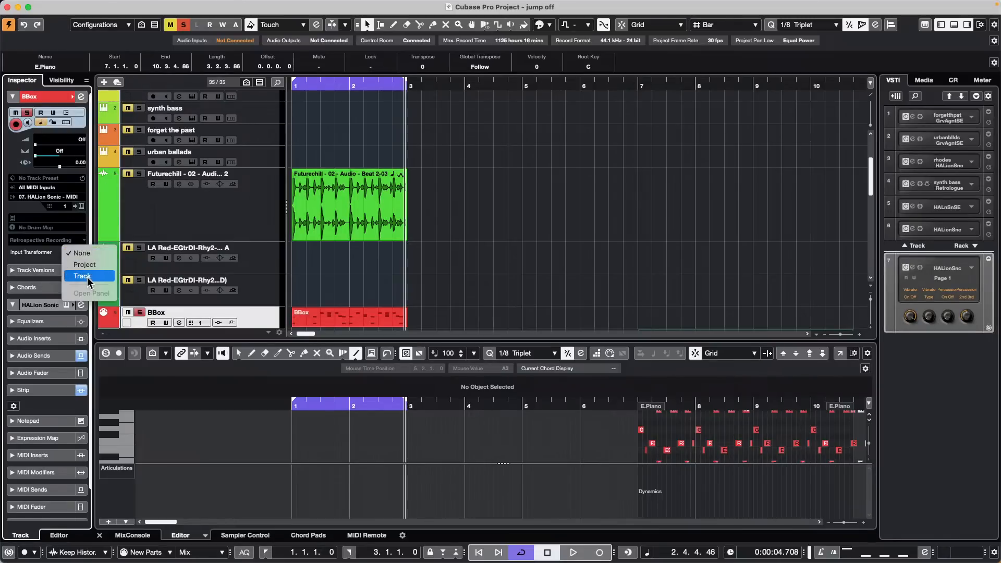
click(277, 130)
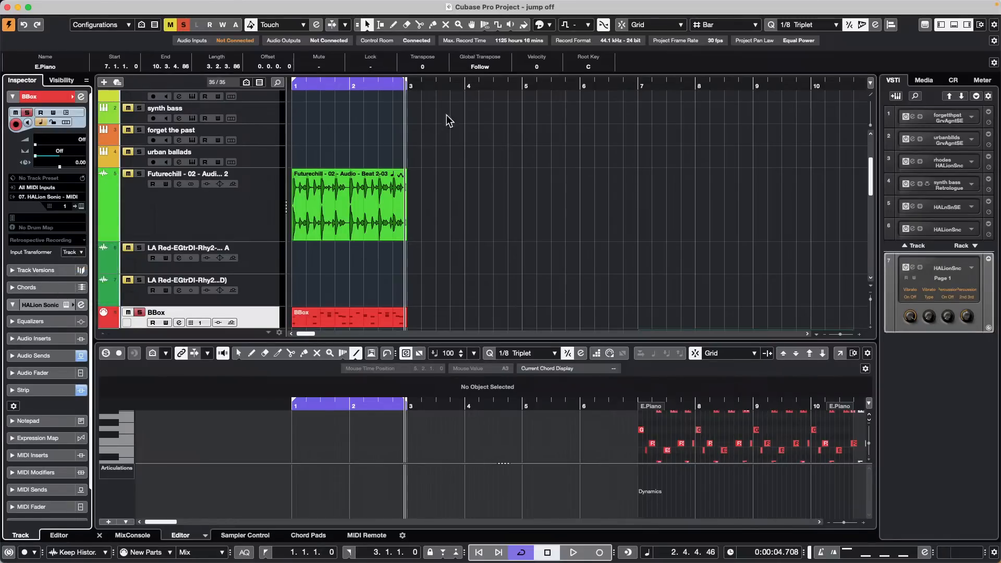
click(78, 255)
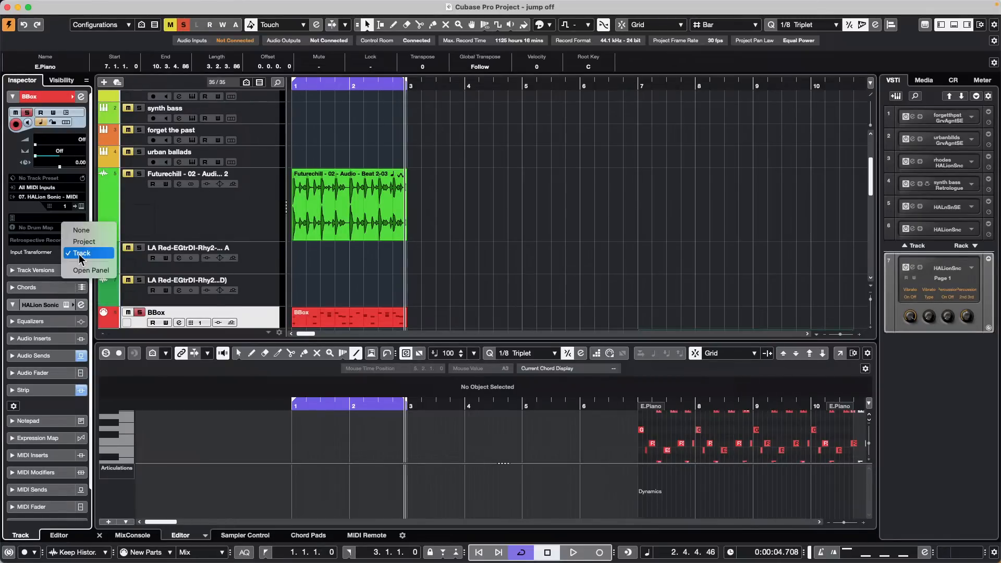
click(93, 274)
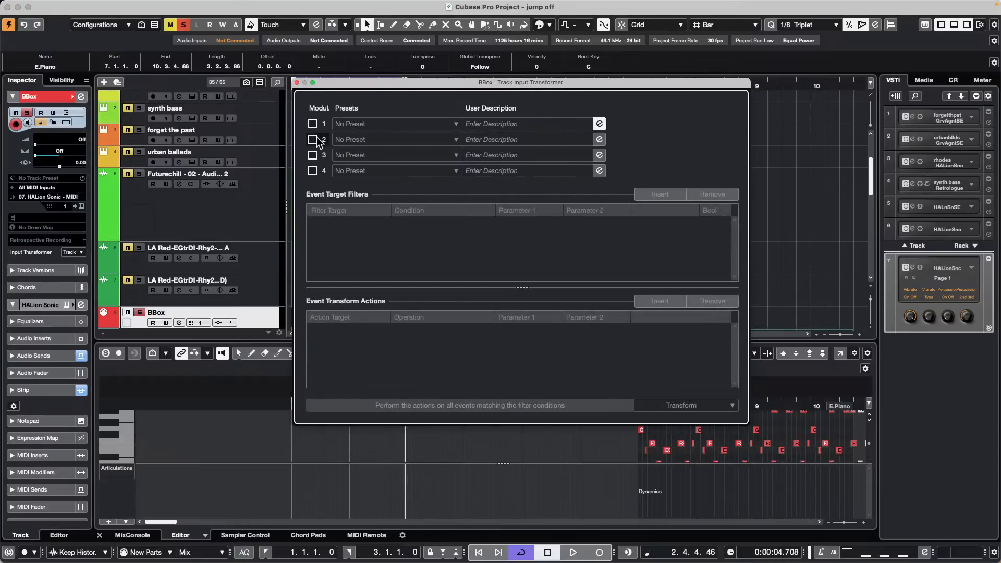
Step: Activate transformer module 1 as a Filter with the condition Type Is = Controller
click(314, 139)
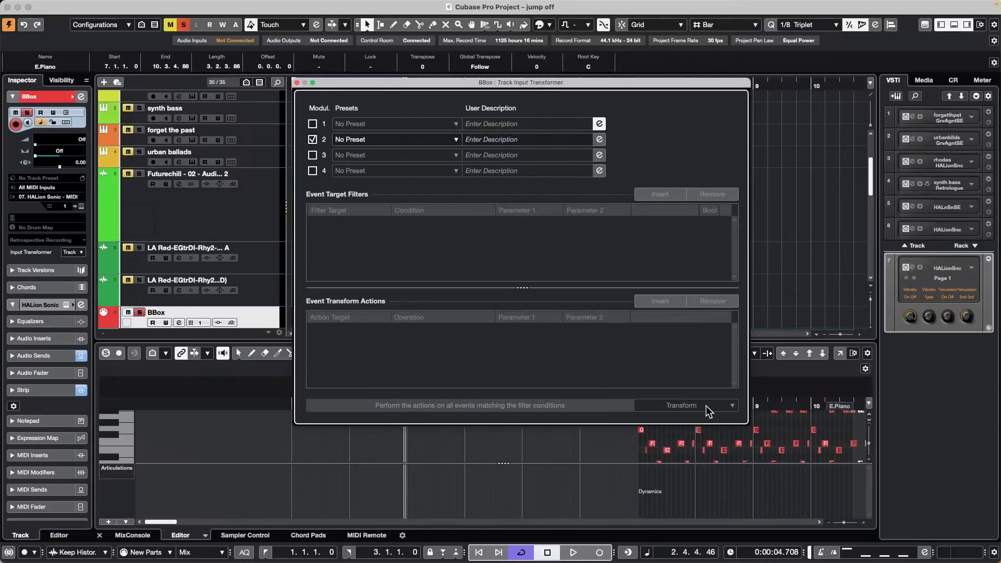
click(313, 124)
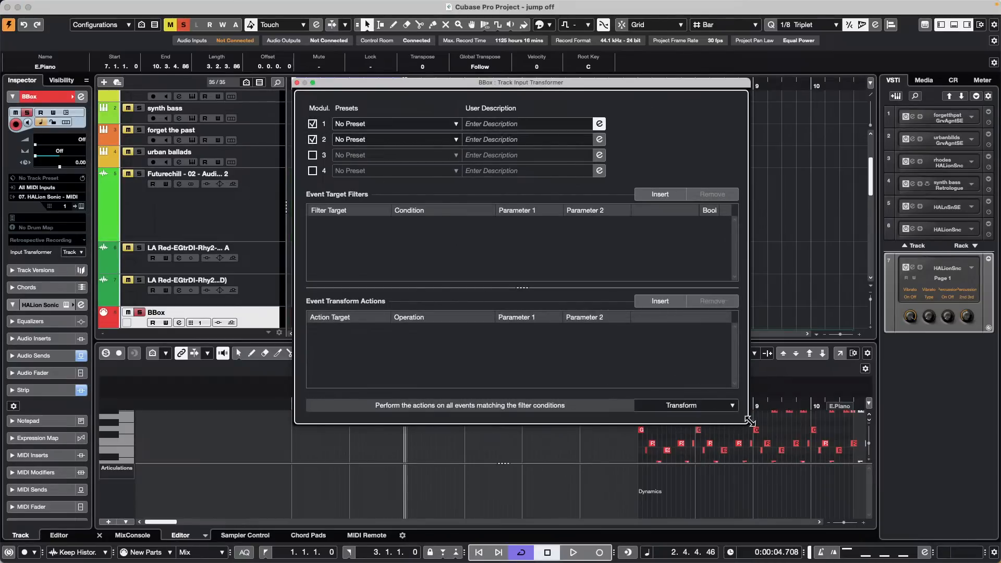
click(712, 407)
click(658, 392)
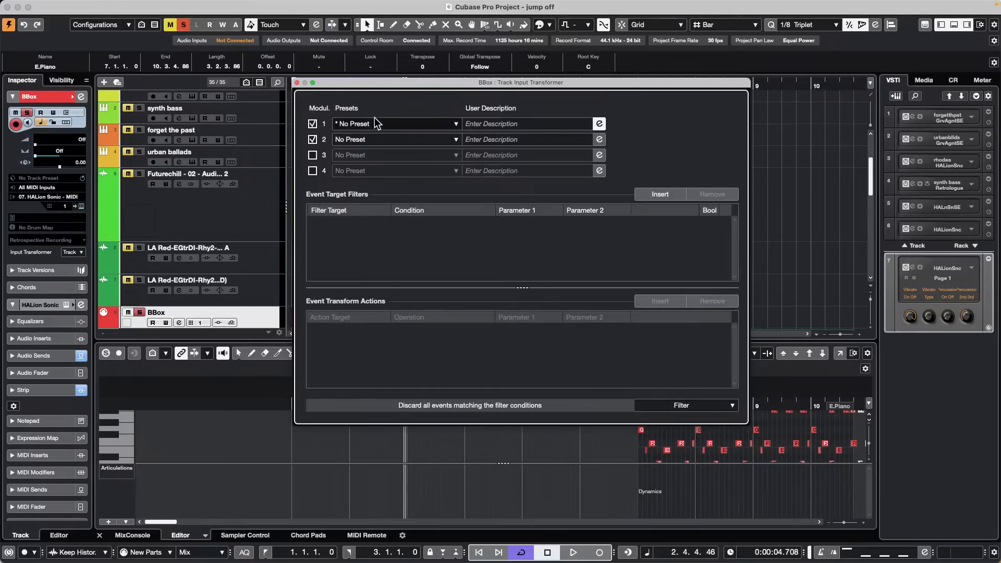
click(660, 194)
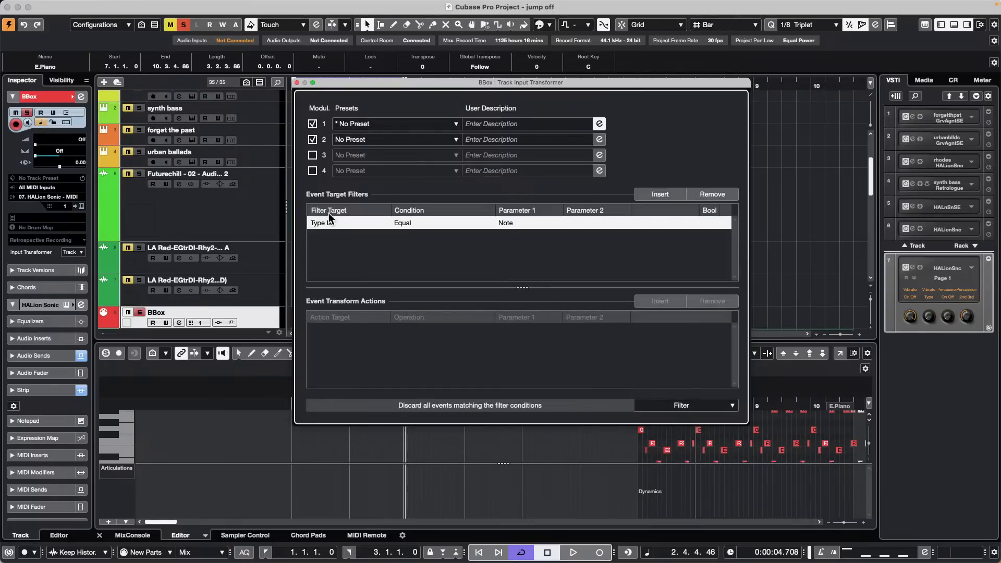
click(327, 223)
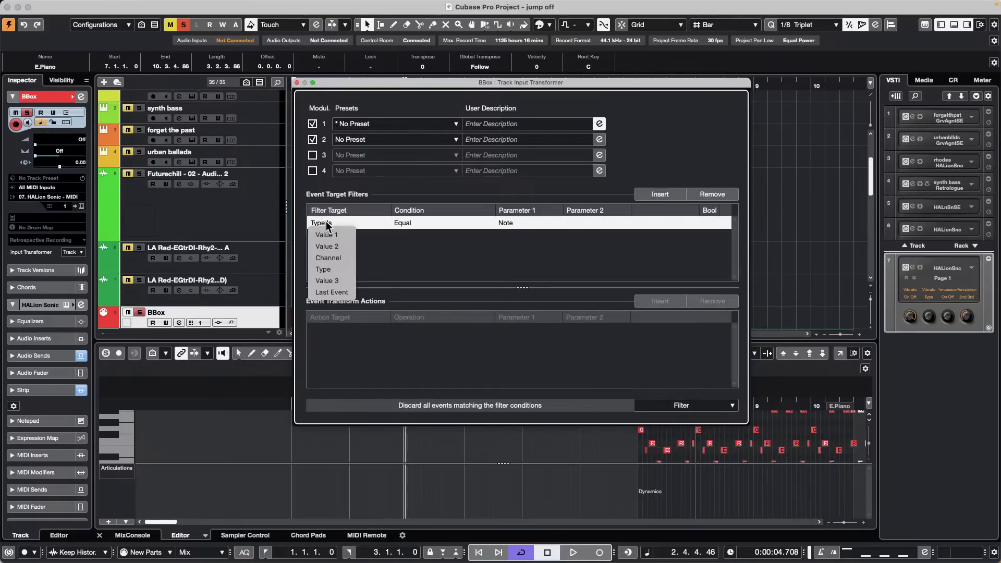
click(329, 269)
click(526, 222)
click(527, 257)
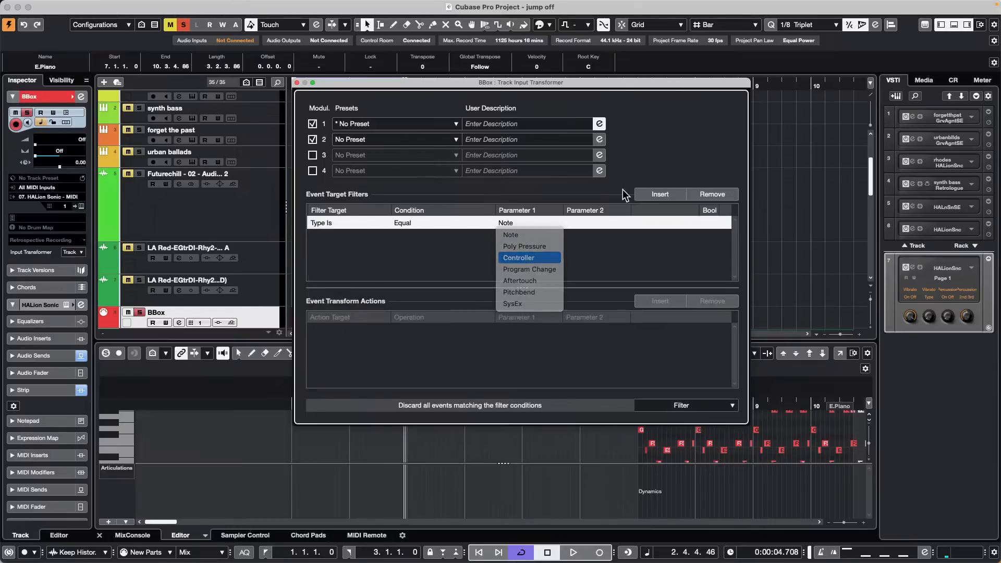
Step: Add a second condition: MIDI Controller No. equals 11
click(659, 195)
click(321, 236)
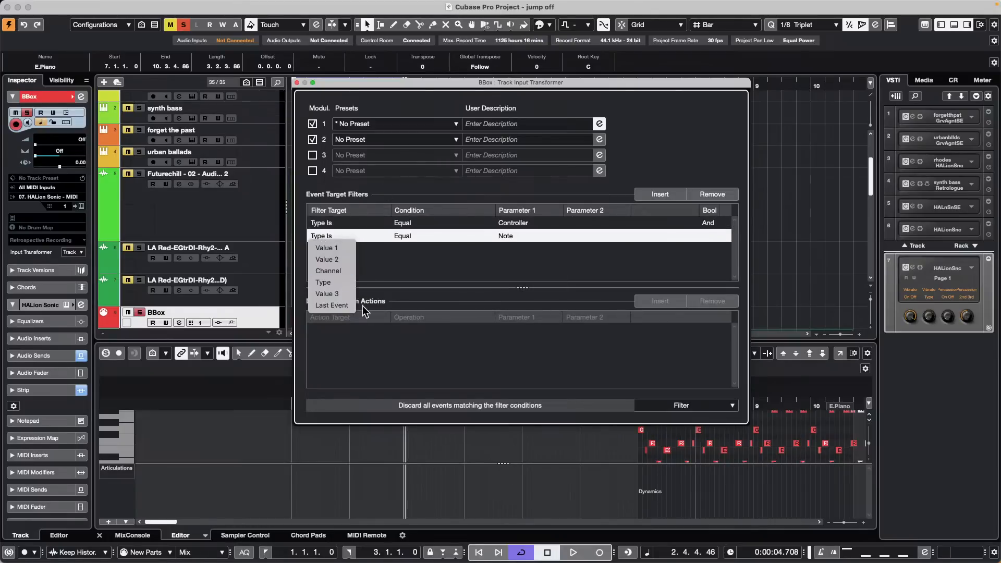
click(326, 248)
click(522, 235)
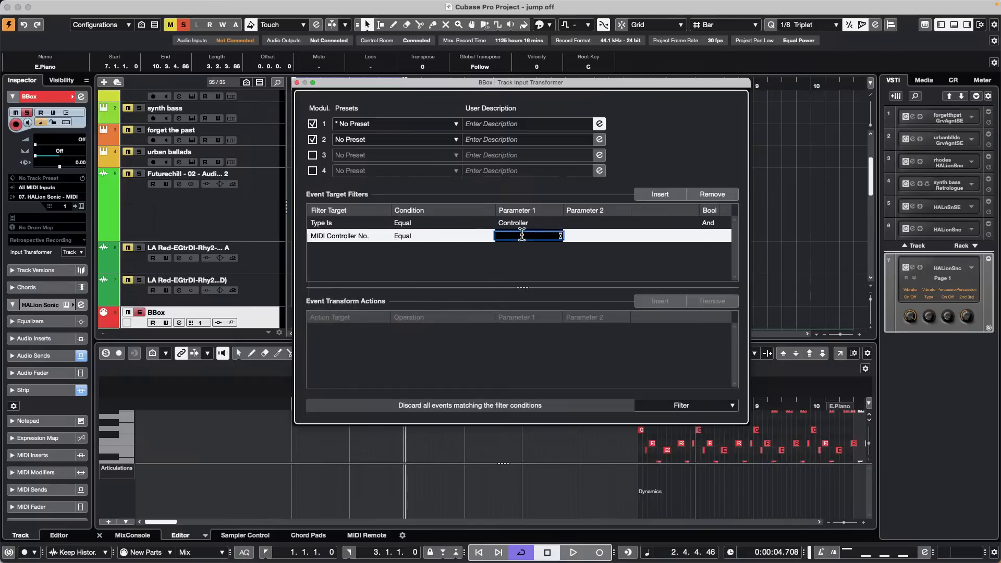
text(11)
key(Return)
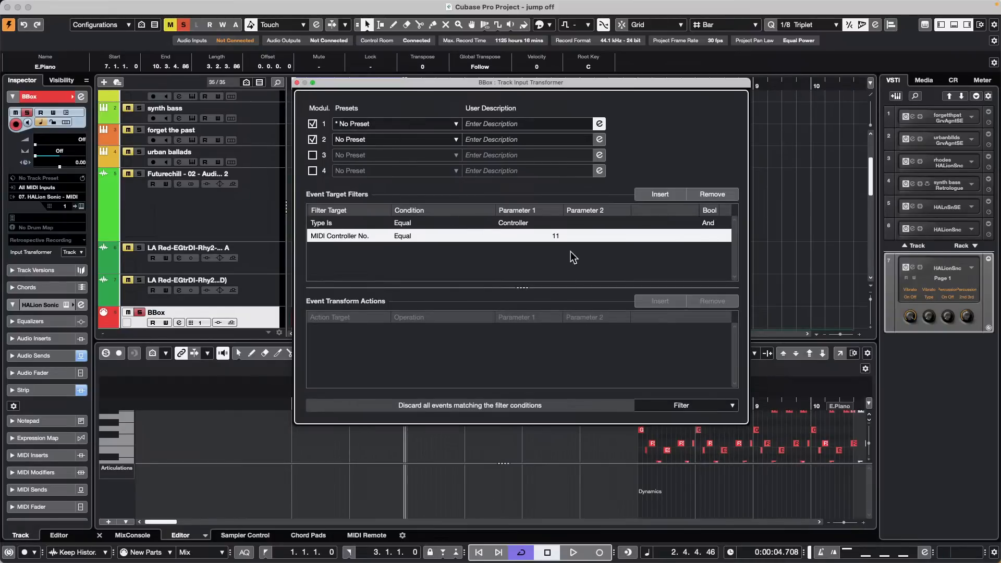
Step: Close the Track Input Transformer, set BBox's Input Transformer to None, and select the Futurechill track
click(297, 83)
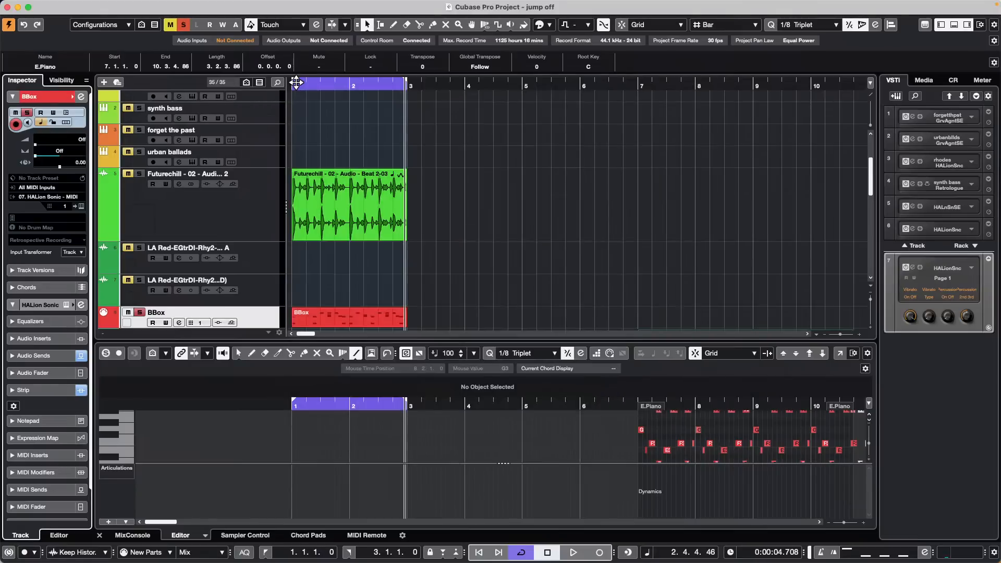
click(78, 252)
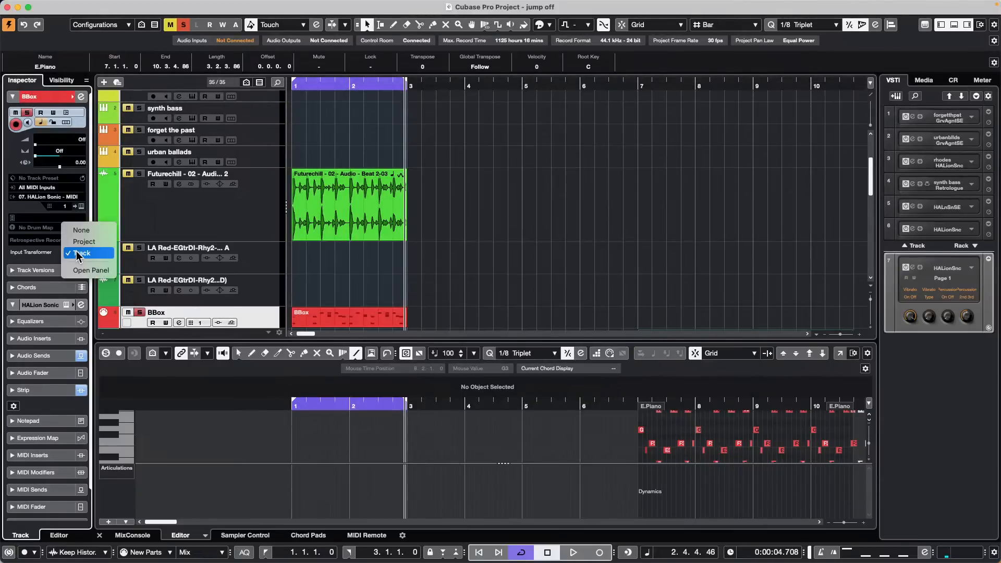
click(86, 228)
click(246, 218)
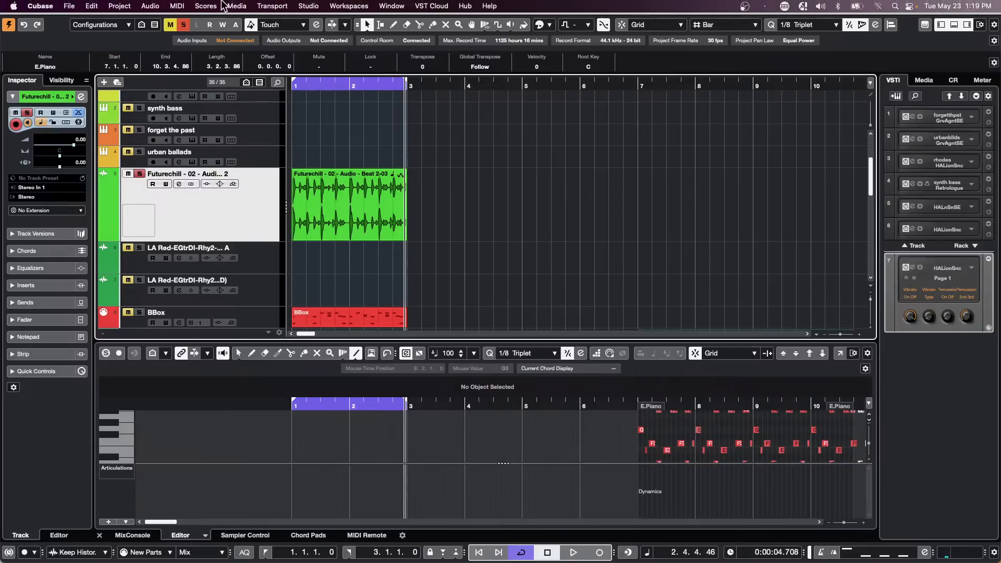
Step: In Studio Setup's Track Quick Controls page, enable Learn for MIDI input assignments
click(307, 6)
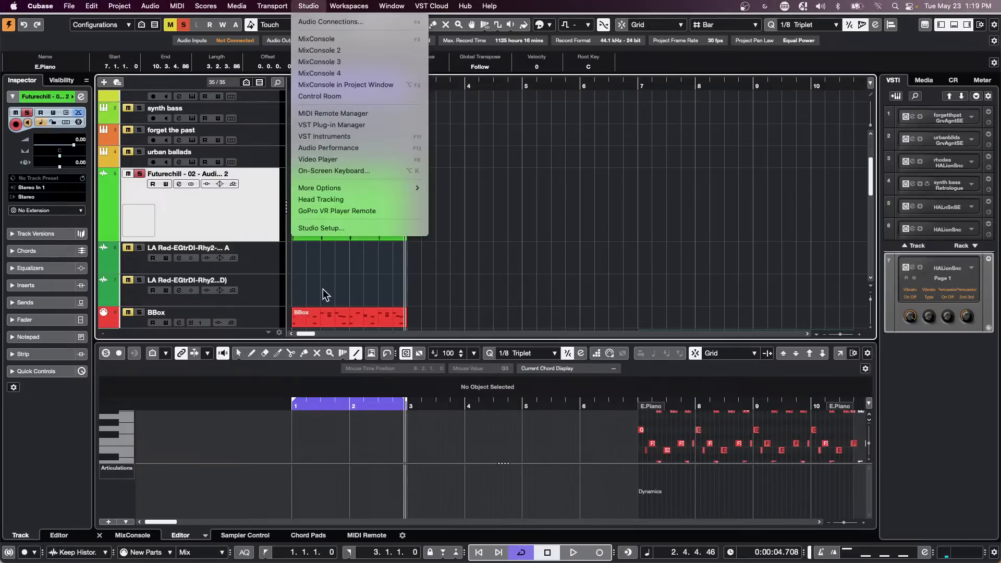
click(327, 227)
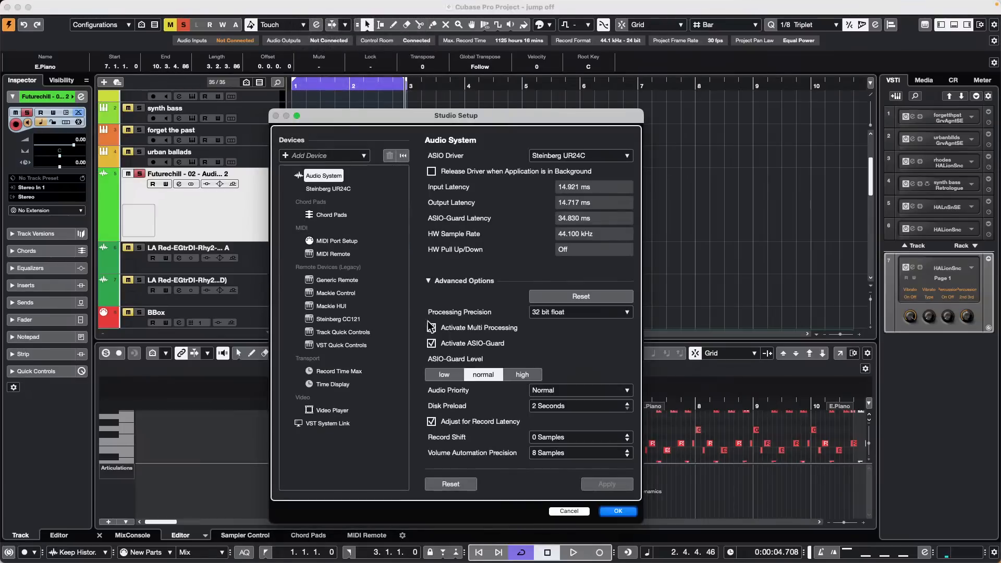
click(346, 331)
click(344, 345)
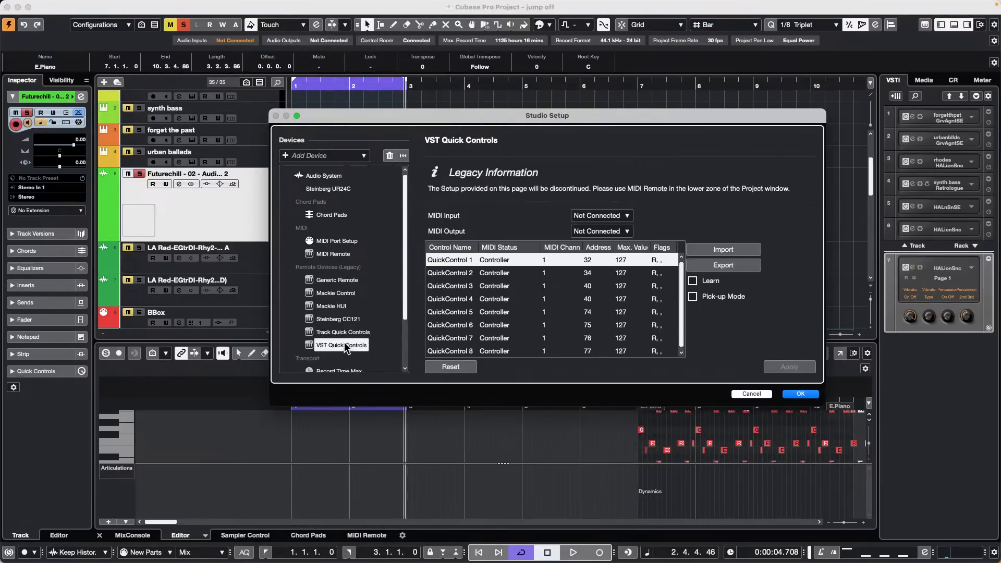
click(345, 333)
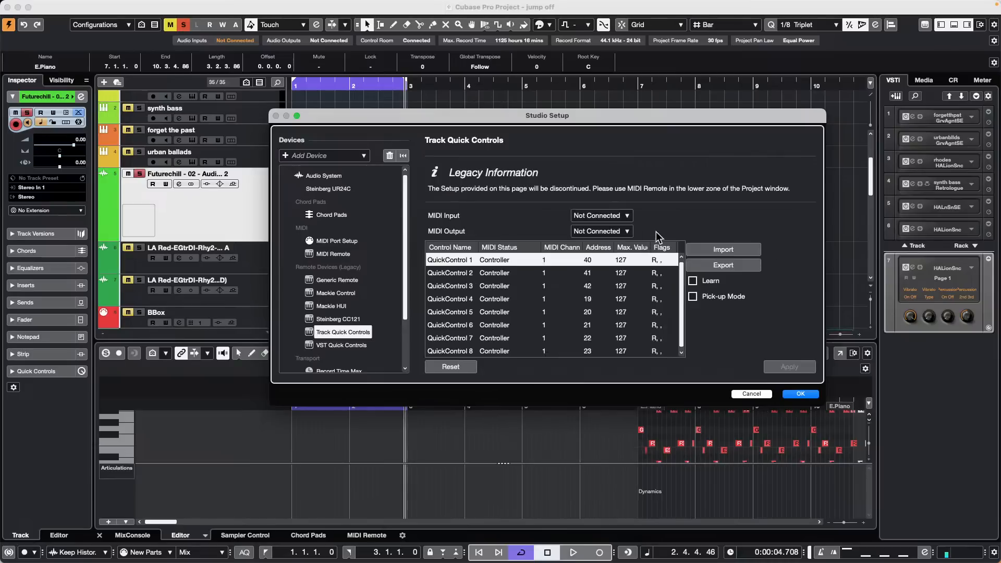
click(692, 280)
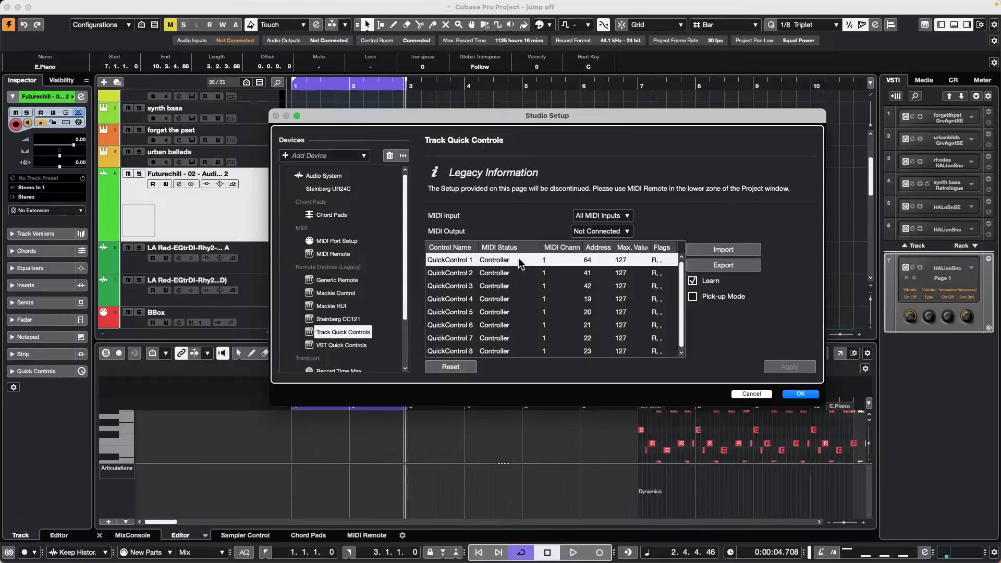
Step: Change QuickControl 1's address from 64 to 40, apply, and close Studio Setup
double_click(587, 259)
key(BackSpace)
text(40)
key(Return)
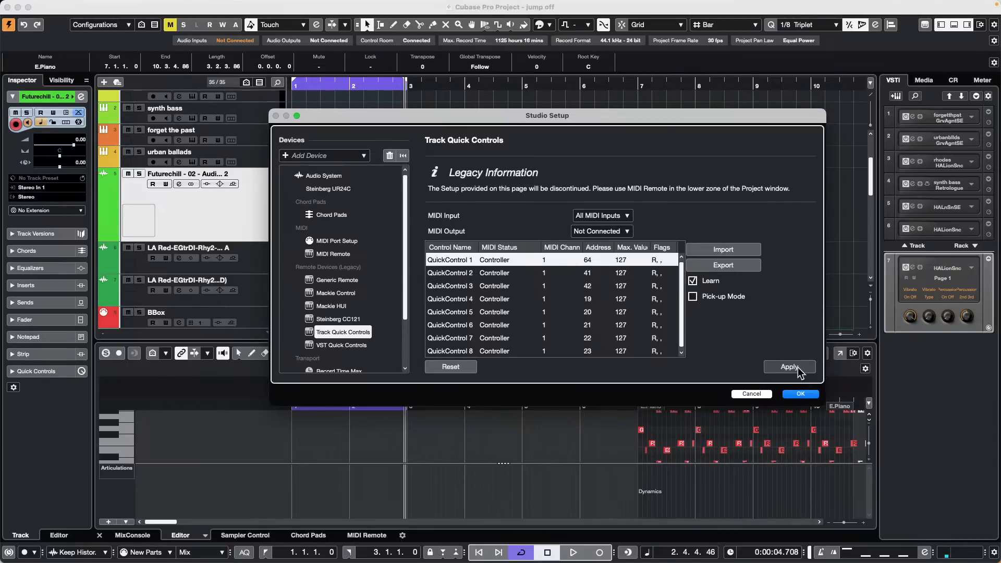
click(345, 344)
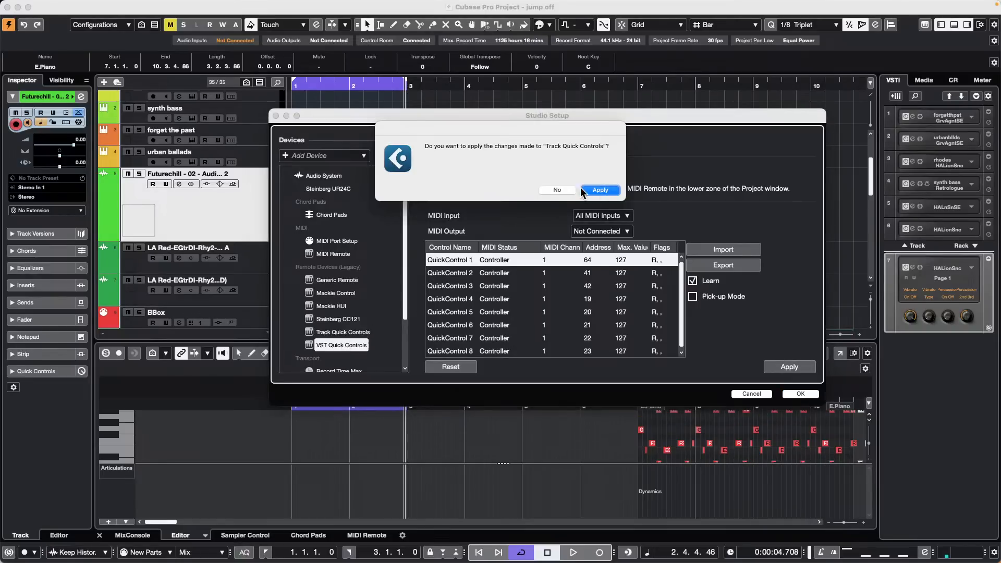
click(560, 190)
click(802, 394)
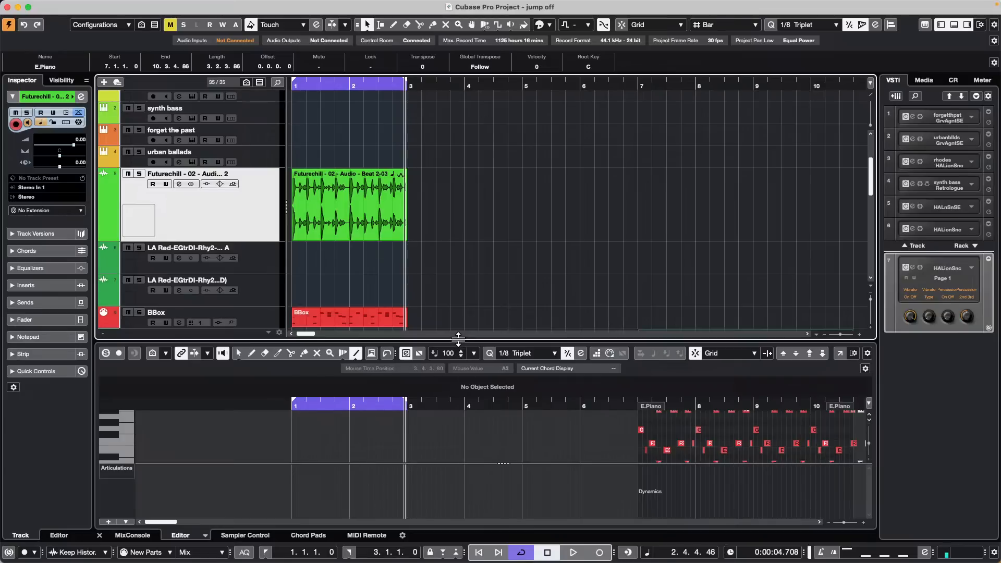
Step: Raise the lower-zone divider and open Amos Moses - GO.cpr from Recent Projects
drag(459, 336, 463, 296)
mouse_move(111, 6)
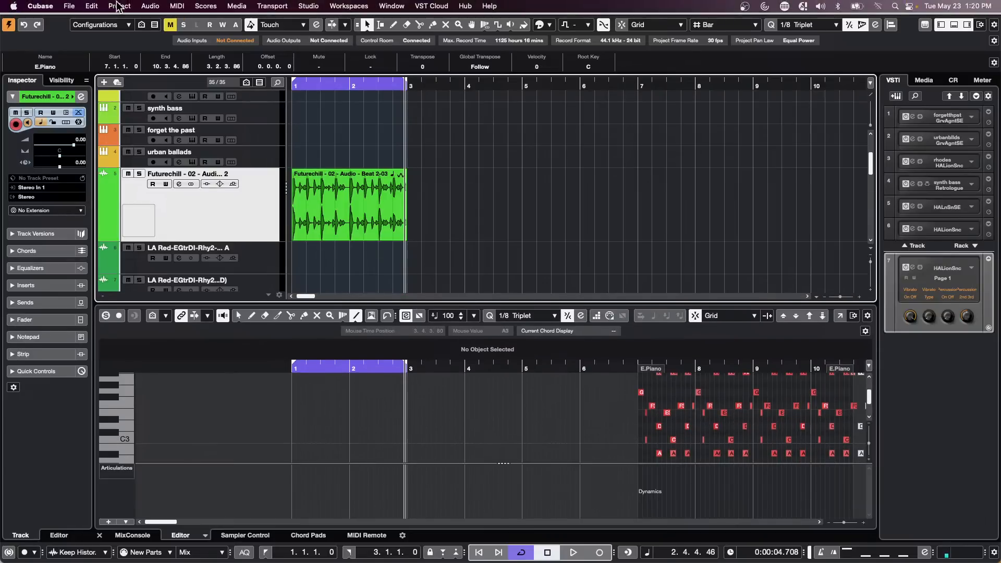
click(62, 6)
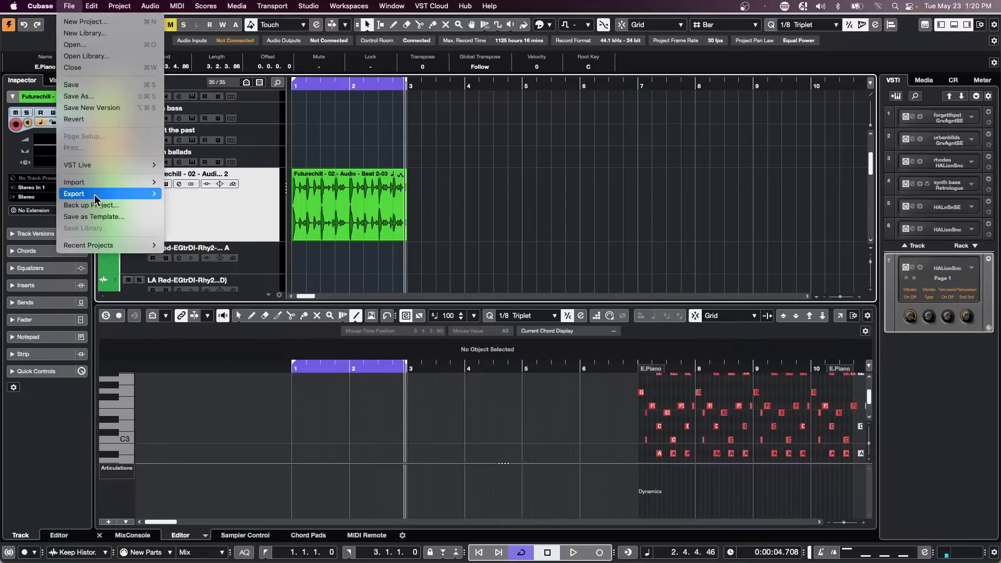
mouse_move(98, 250)
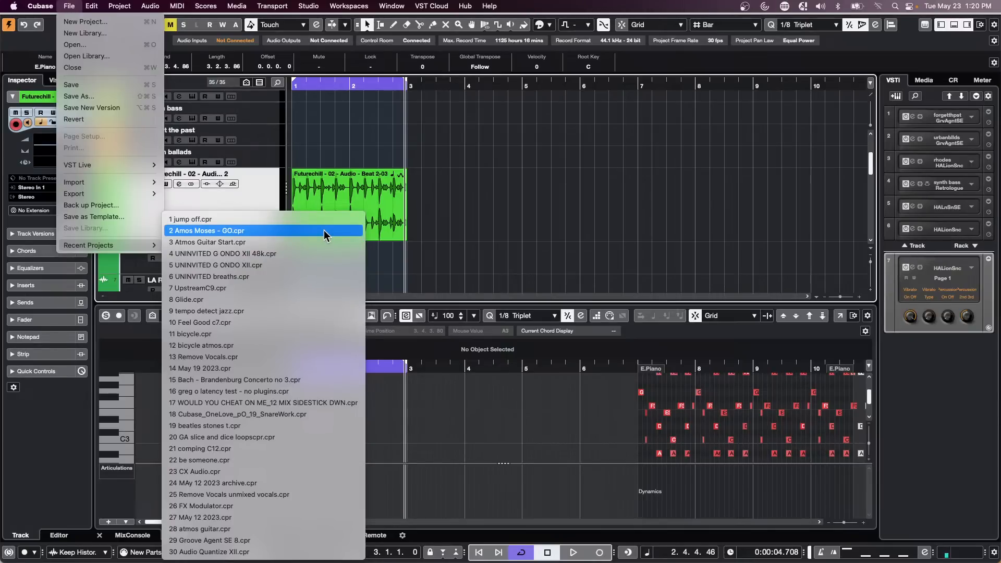
click(324, 230)
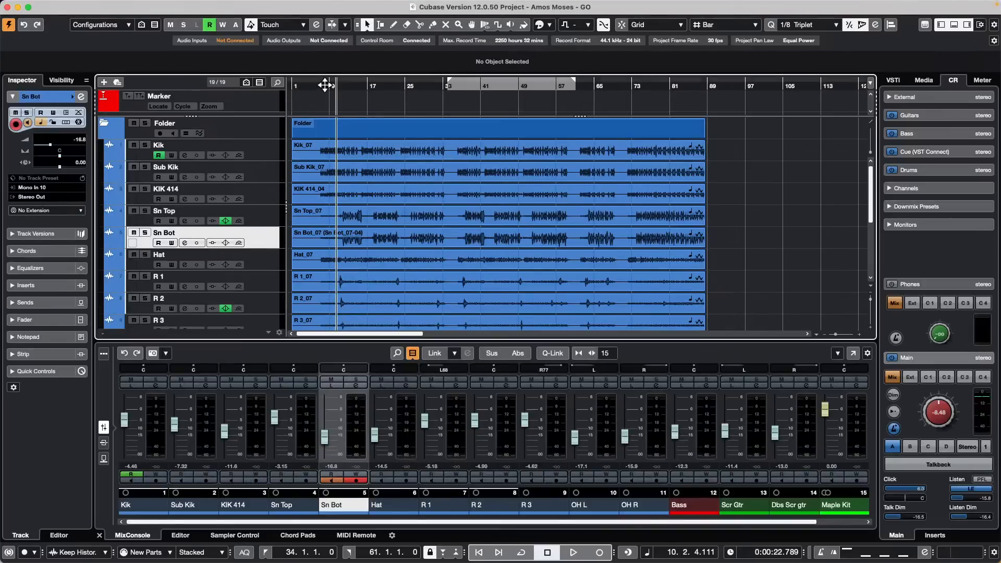
Step: Play the Amos Moses mix from bar 8 with the Master meter showing, check its scale options, then stop
click(325, 85)
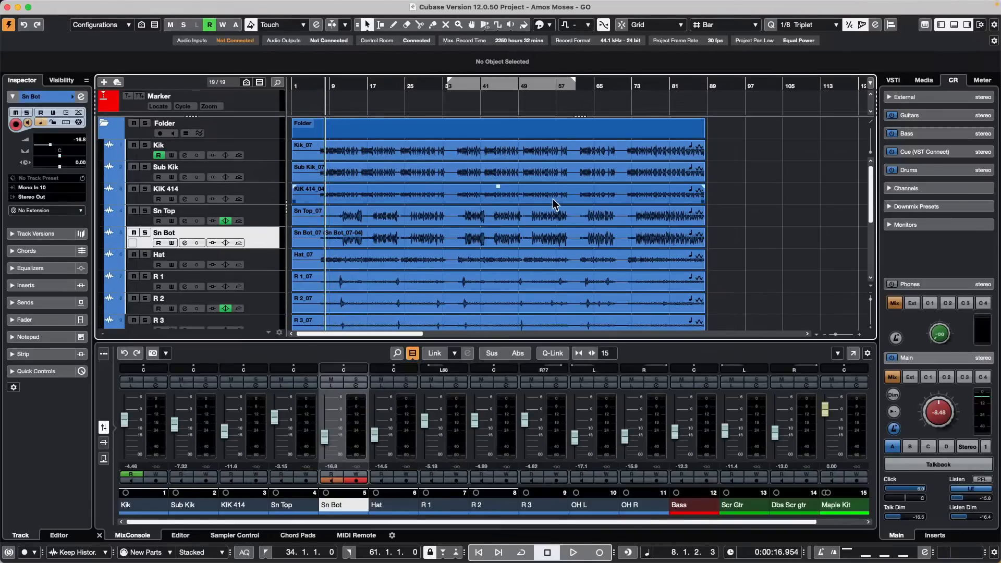
key(space)
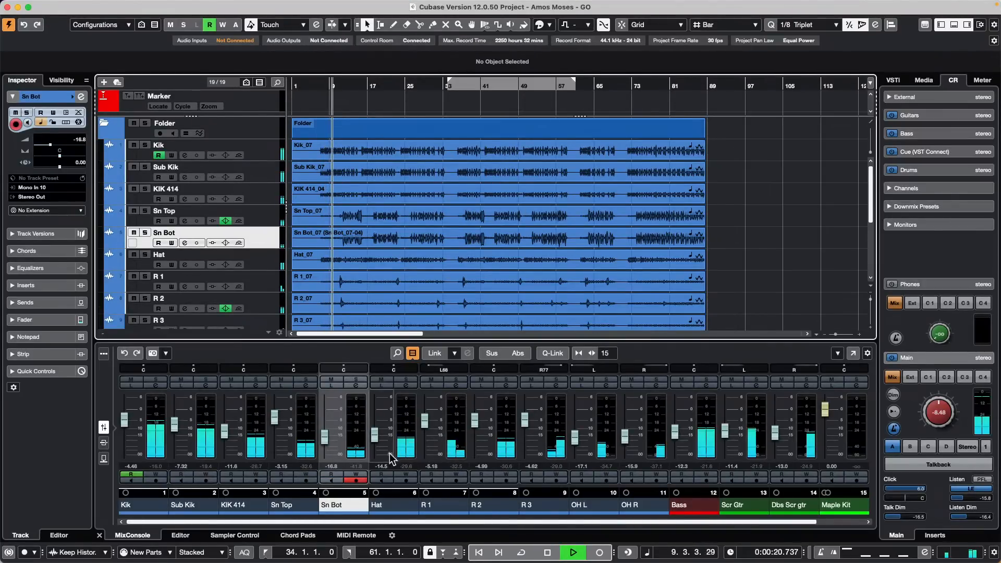
click(982, 79)
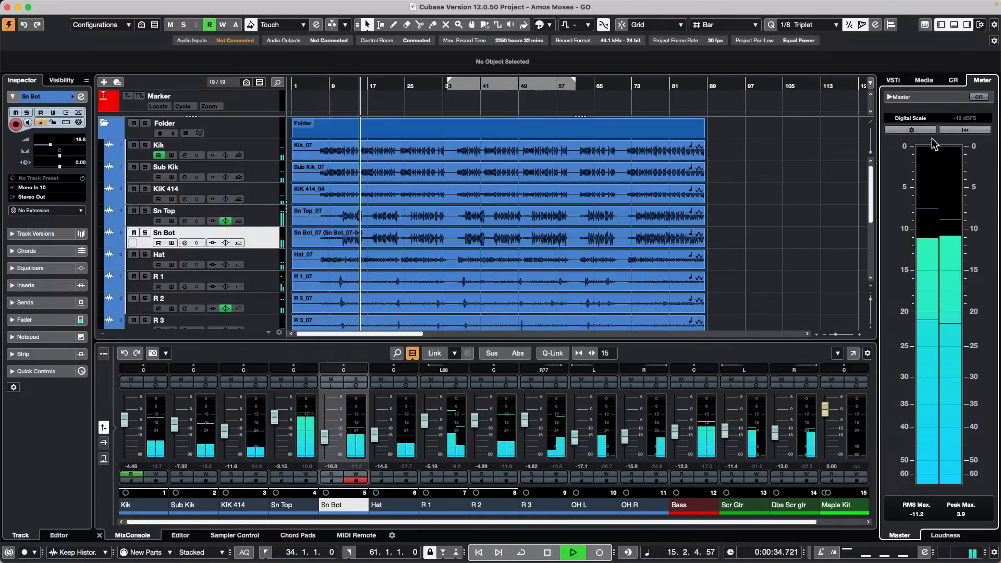
click(923, 118)
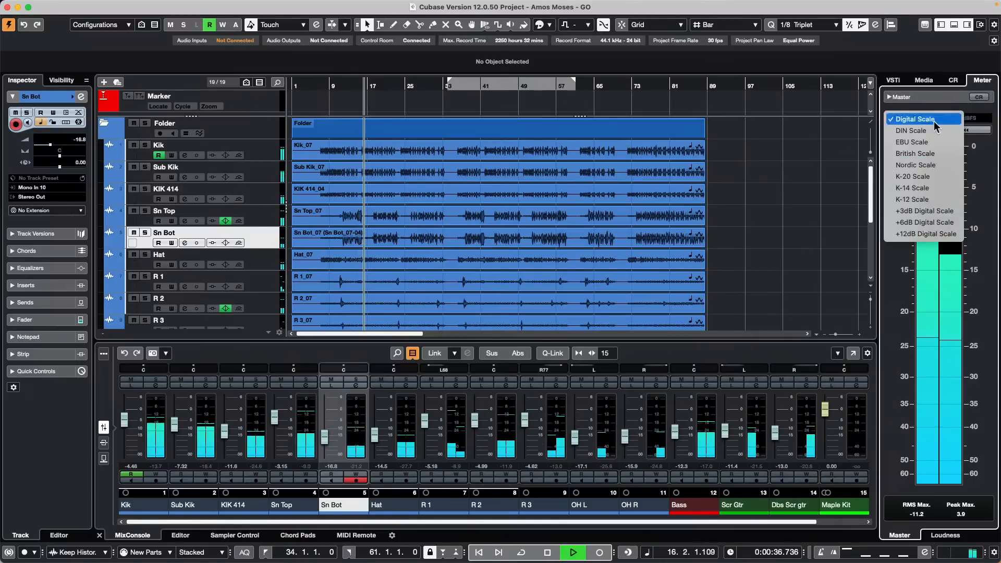
click(788, 187)
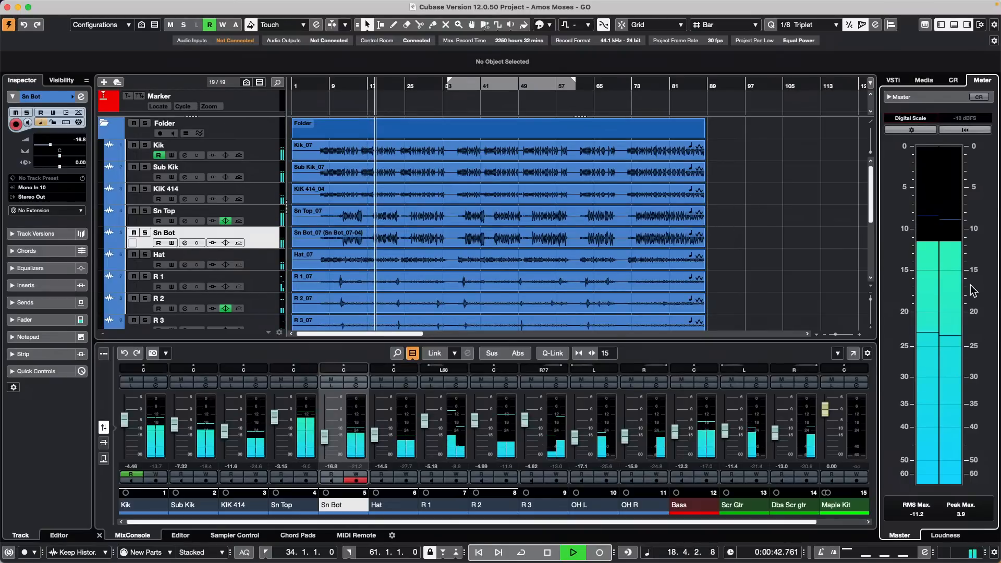
click(915, 118)
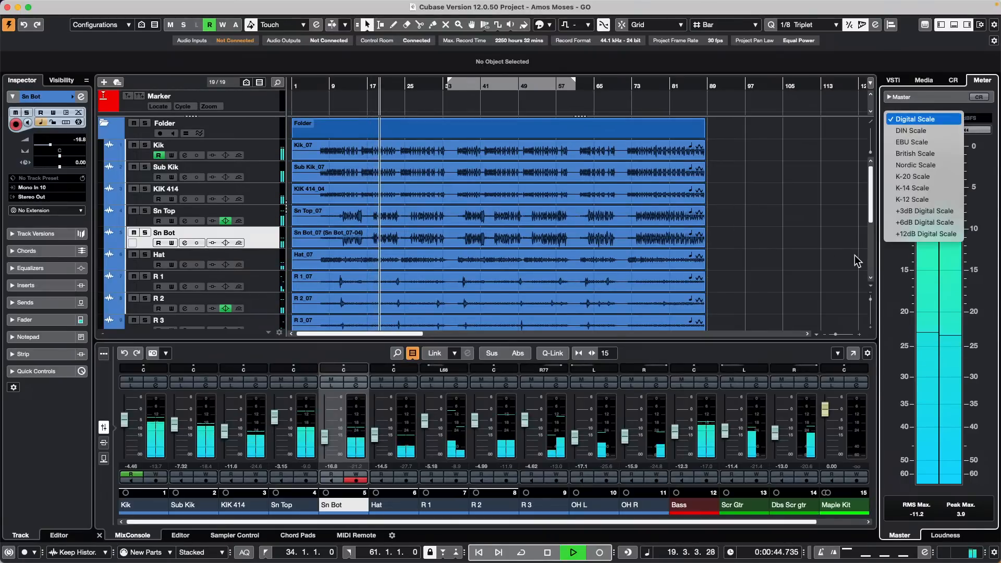
click(776, 251)
key(space)
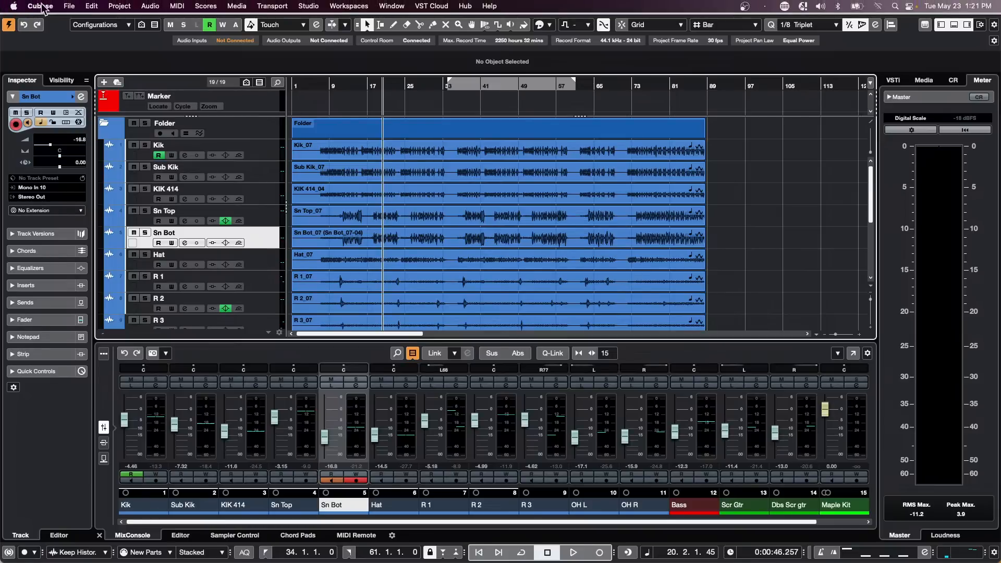
click(70, 5)
mouse_move(107, 245)
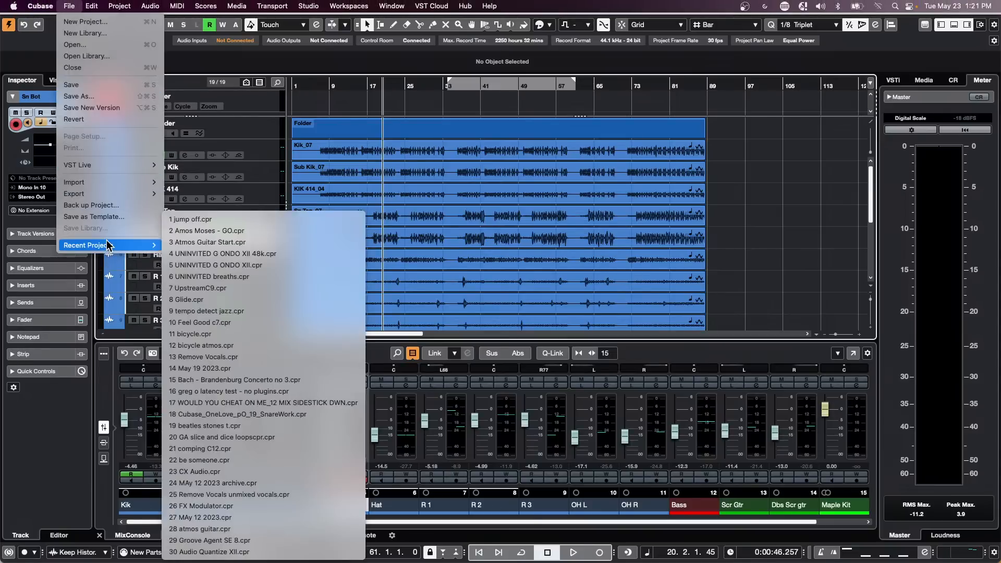
Step: Return to the jump off project and open the E.Piano part in a separate Key Editor window
click(302, 219)
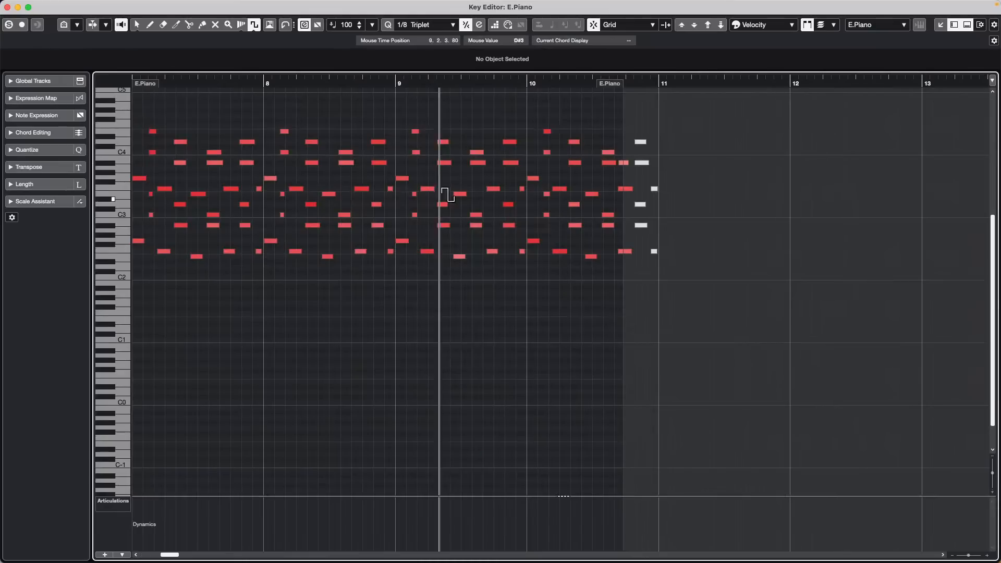
click(839, 322)
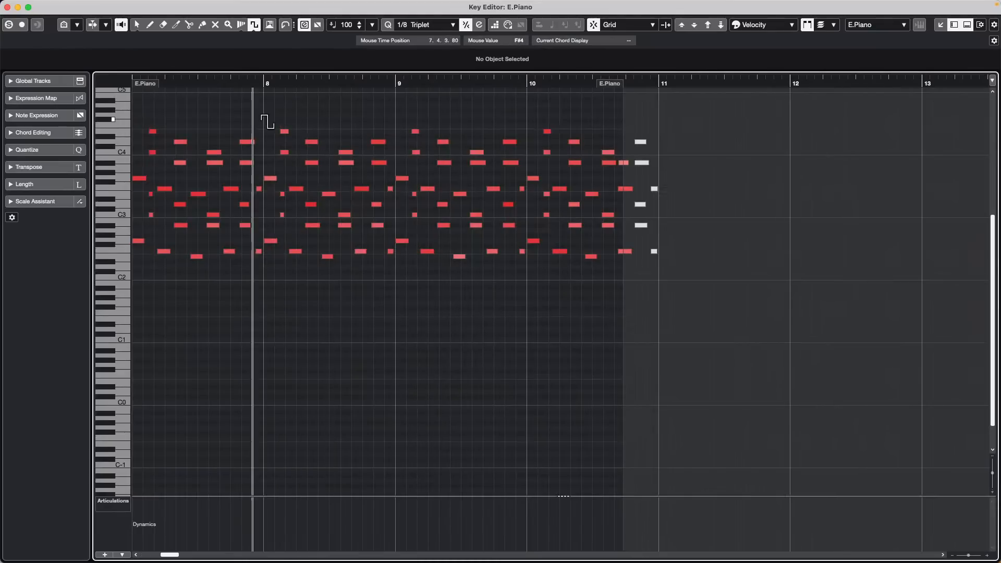
key(1)
drag(216, 129, 545, 204)
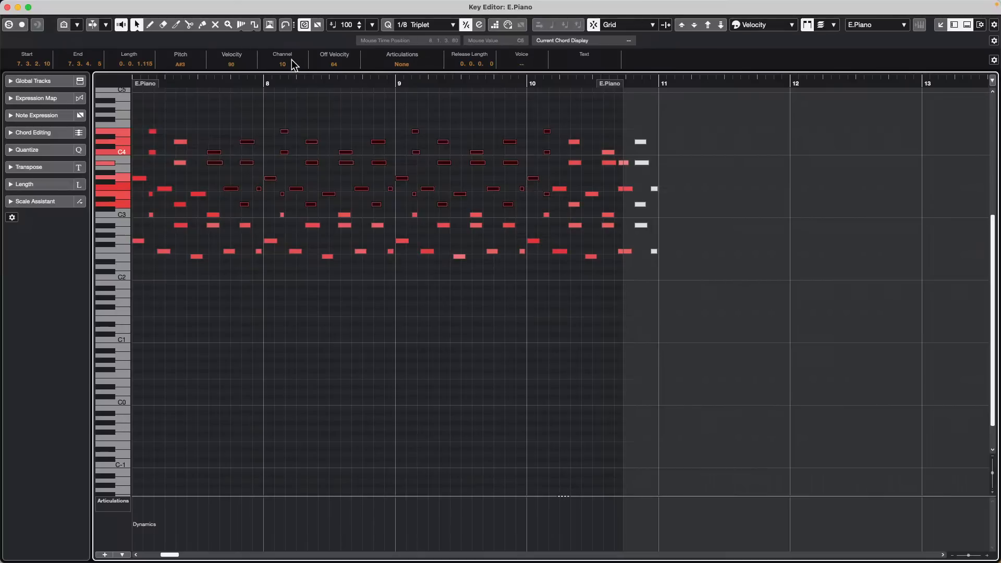
Step: Check the MIDI channels of the A#2 note (13) and the C4 note (6)
click(321, 106)
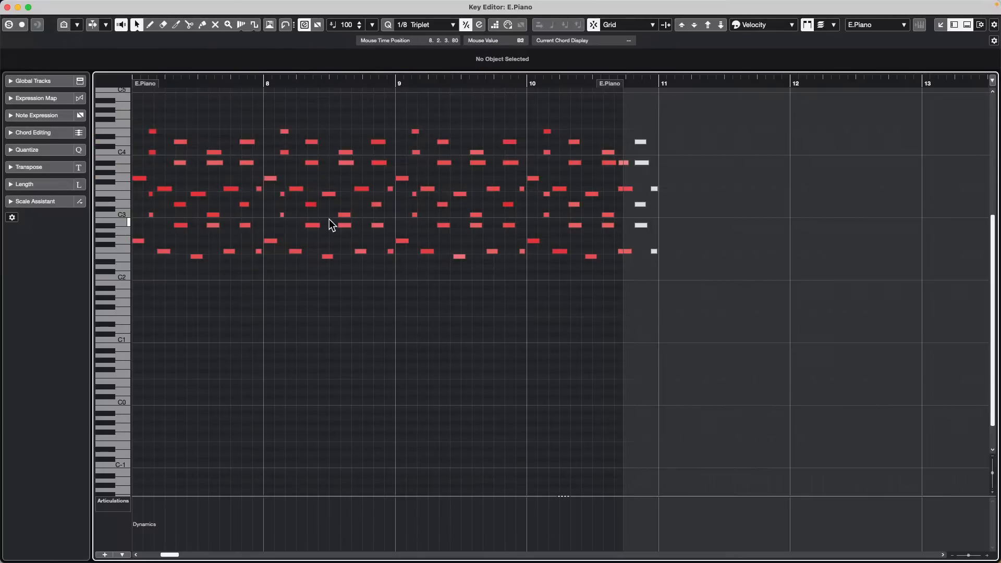
click(313, 225)
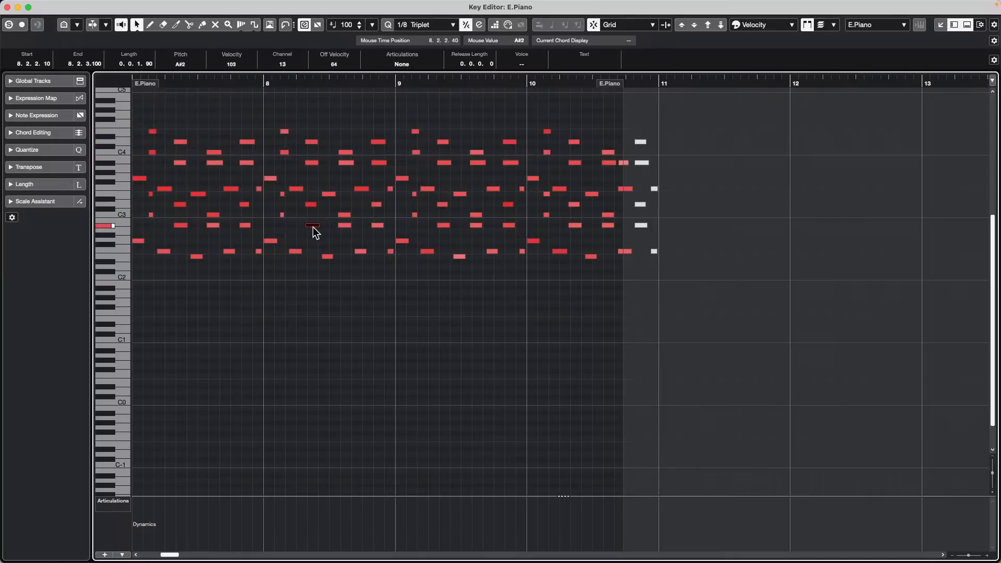
click(284, 152)
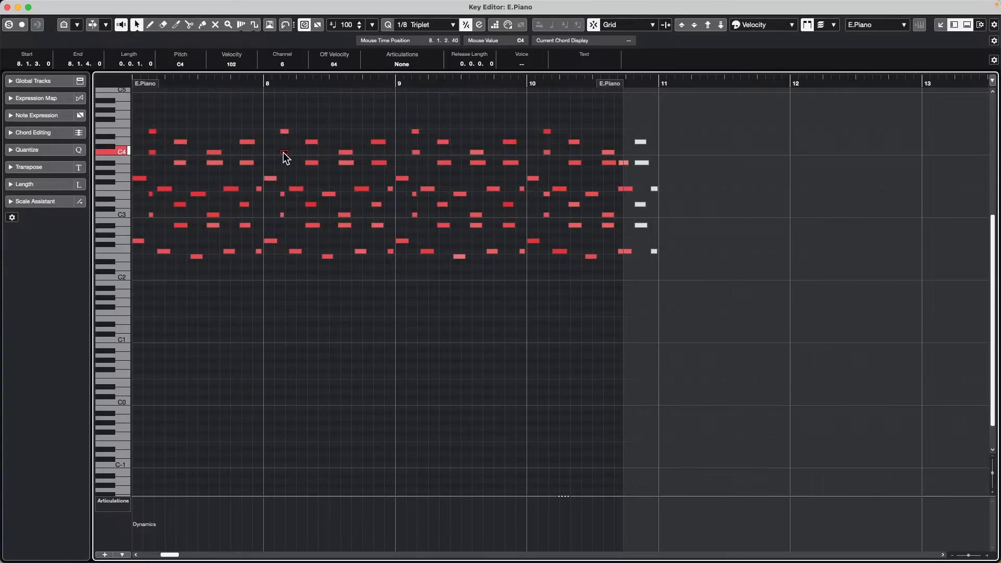
Step: Colour the E.Piano notes by MIDI channel and deselect the C4 note
click(771, 26)
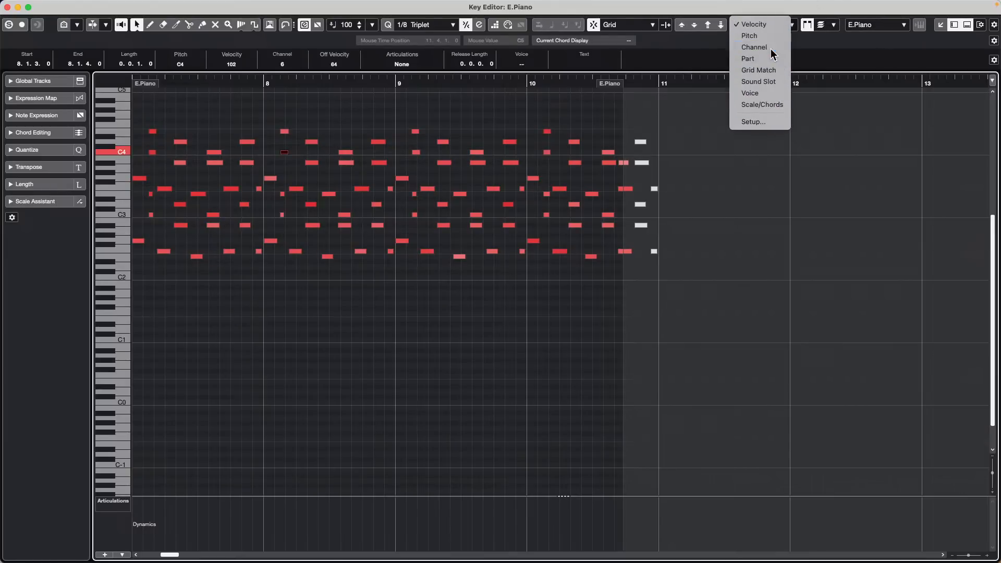
click(773, 48)
click(440, 331)
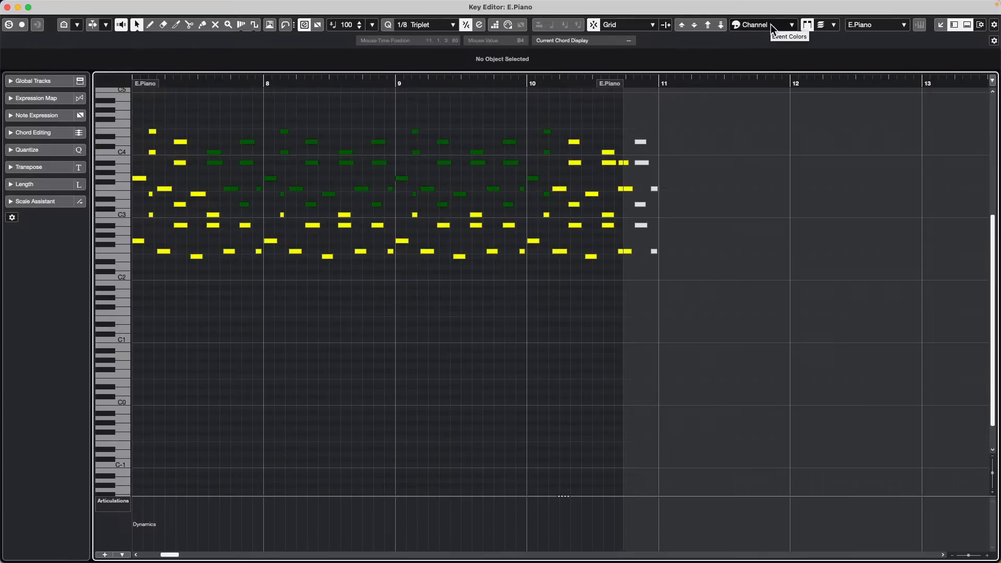
Step: Move the green notes in bars 8–10 from channel 6 to 13, then close the Key Editor
drag(272, 116, 529, 209)
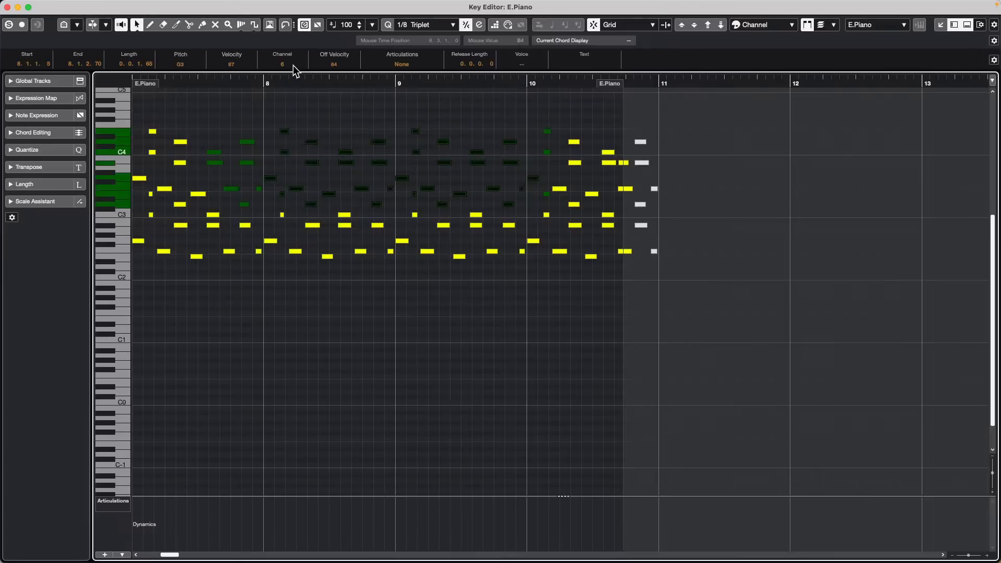
scroll(293, 65, up, 7)
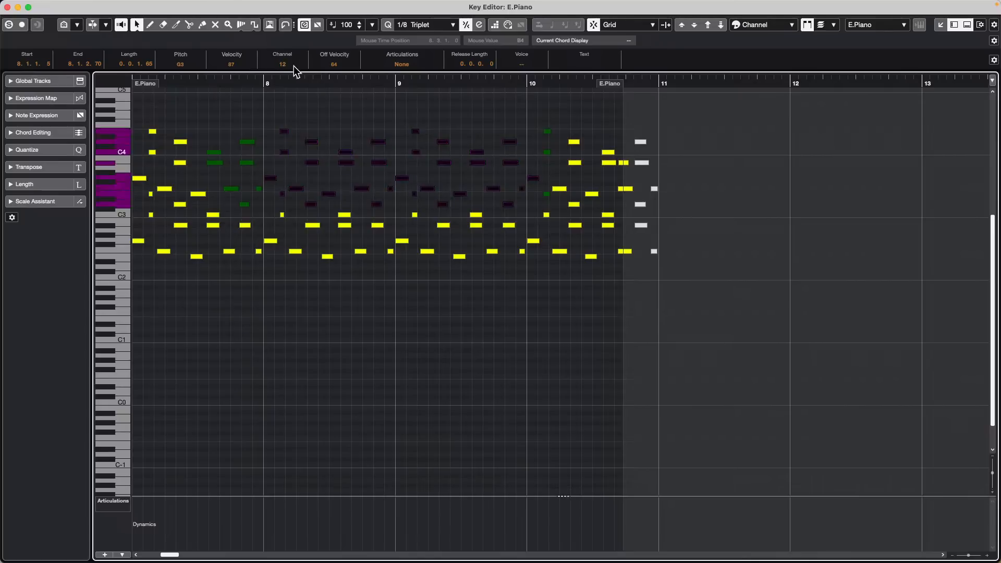
click(330, 125)
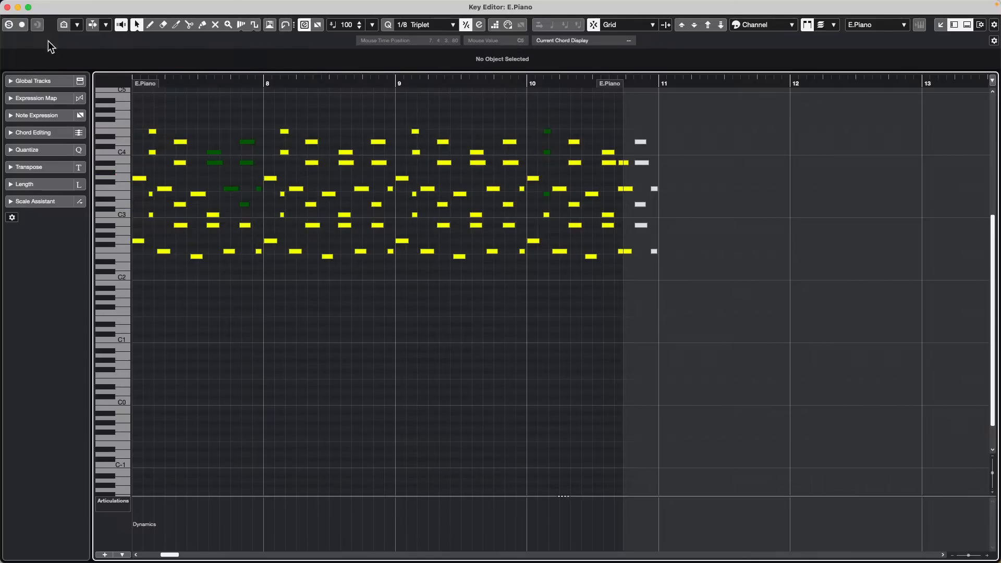
click(7, 7)
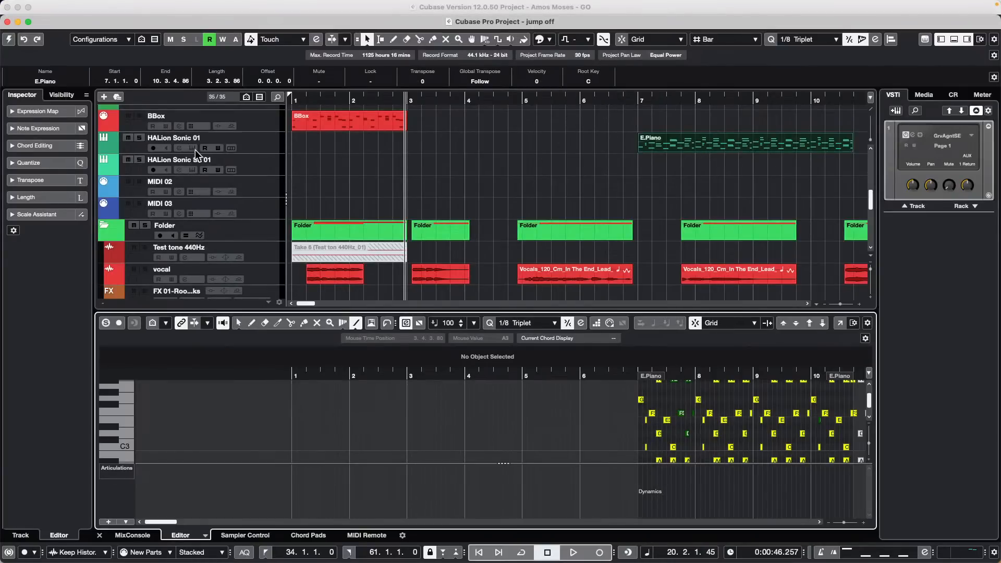
Step: Select the HALion Sonic 01 track and activate the jump off project
click(272, 150)
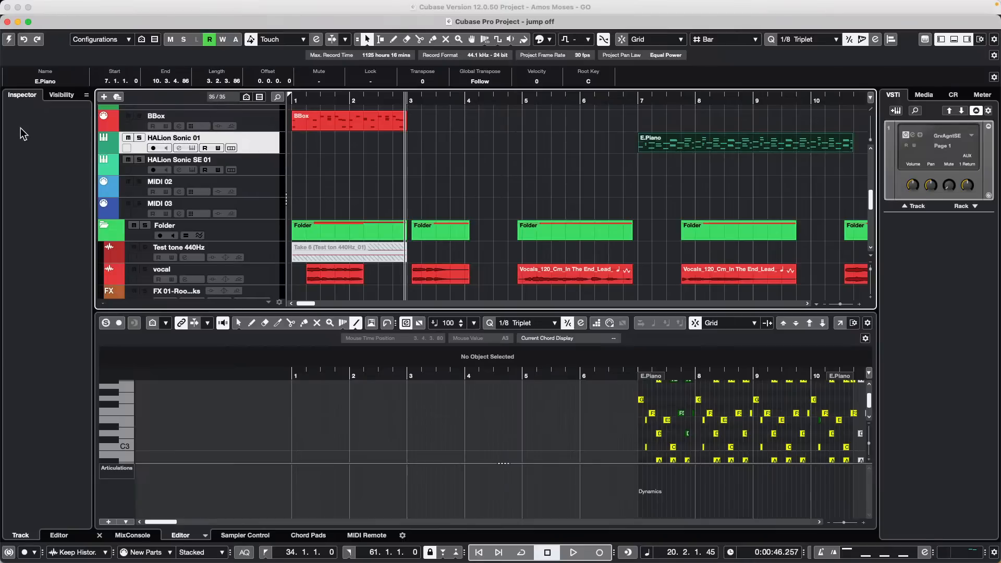
click(61, 95)
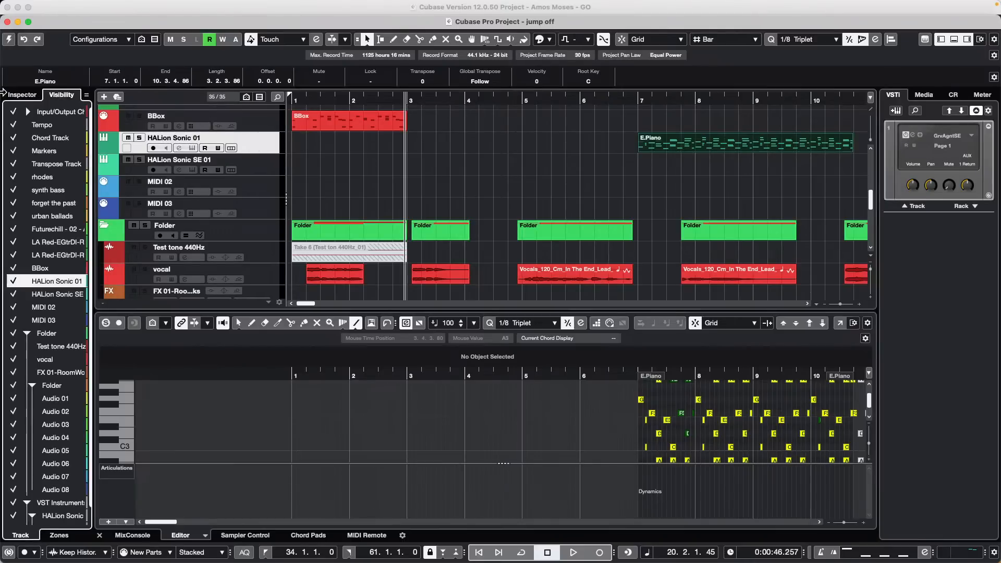
click(21, 95)
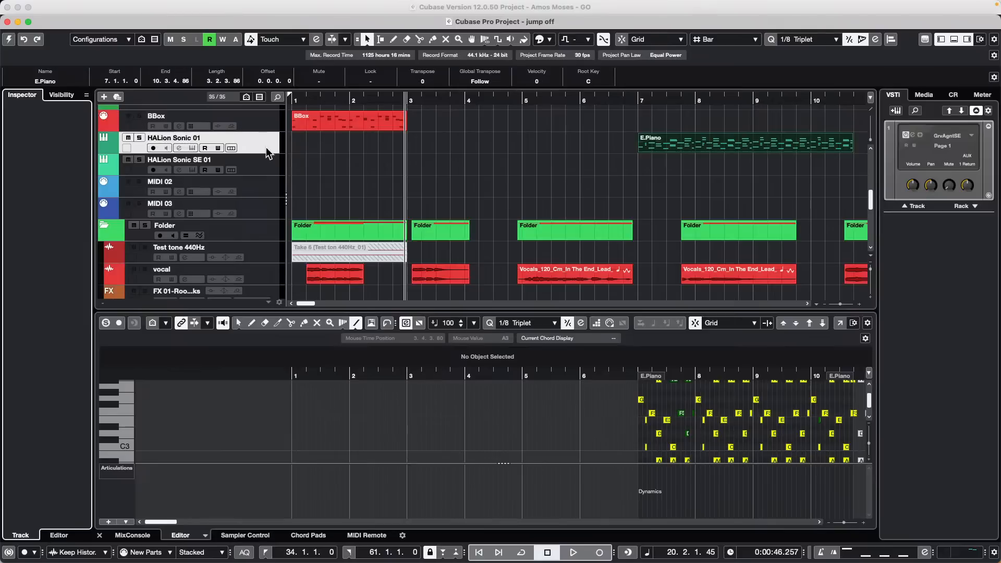
click(8, 39)
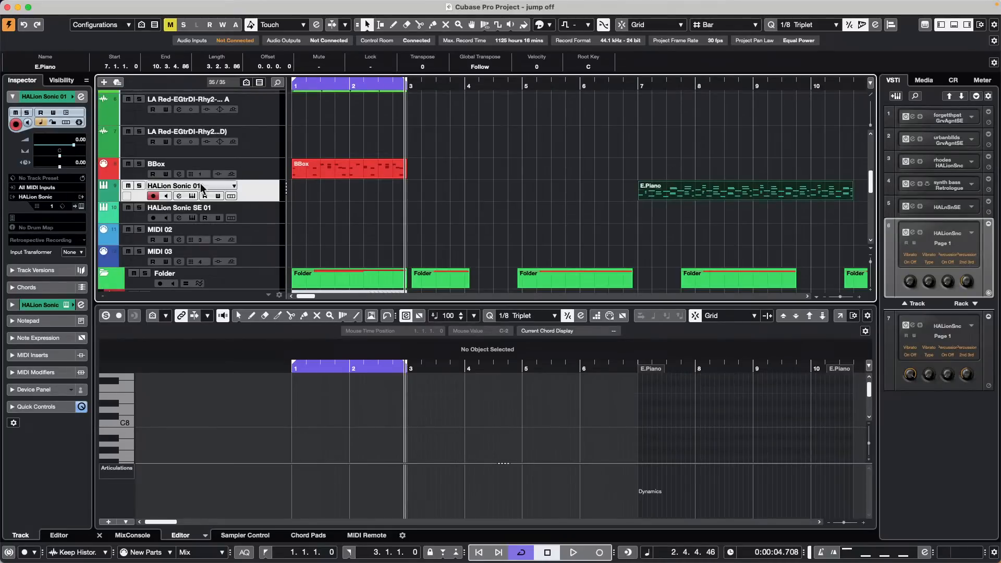
Step: Switch the HALion Sonic 01 track's MIDI channel to Any, then back to 1
click(52, 207)
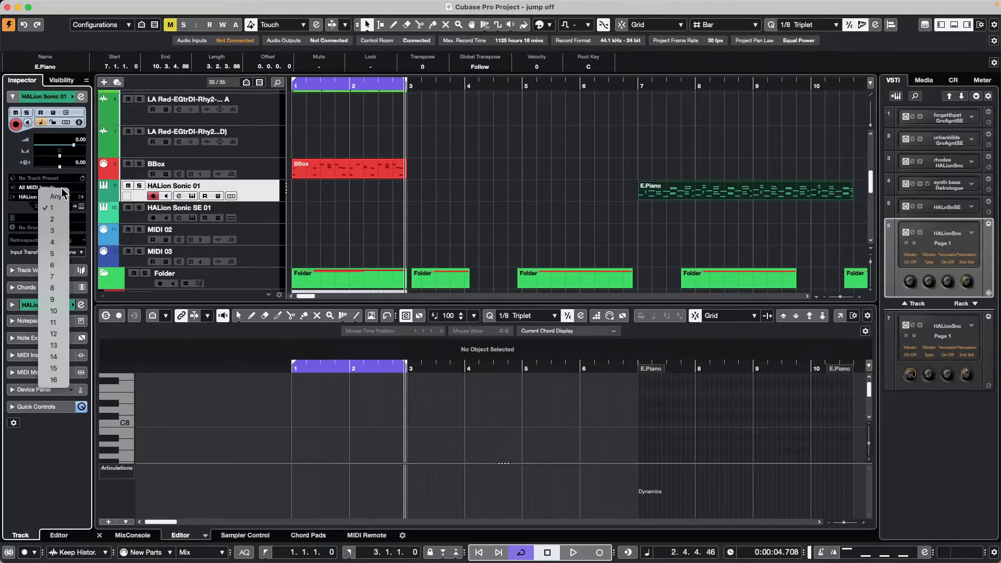
click(50, 194)
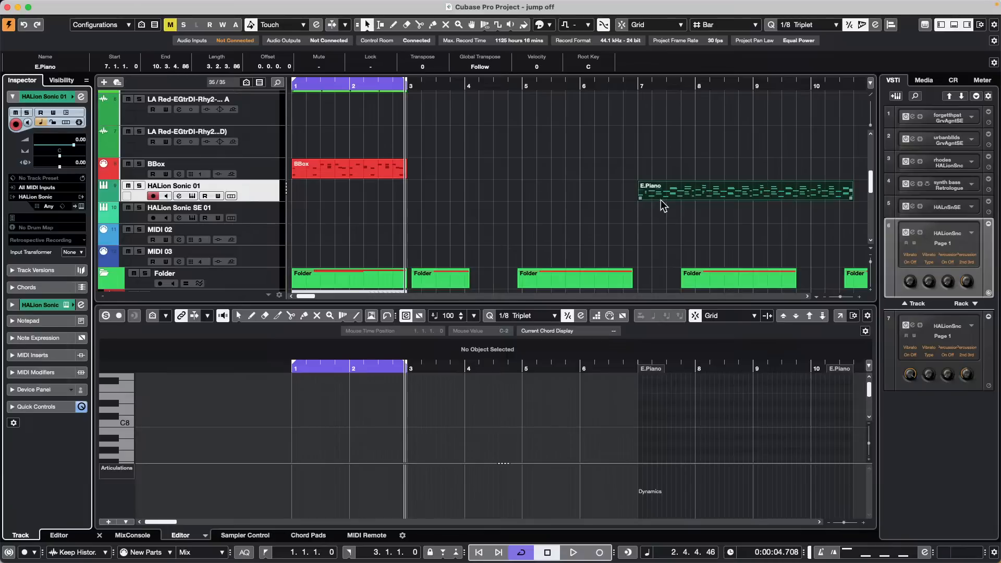
click(52, 206)
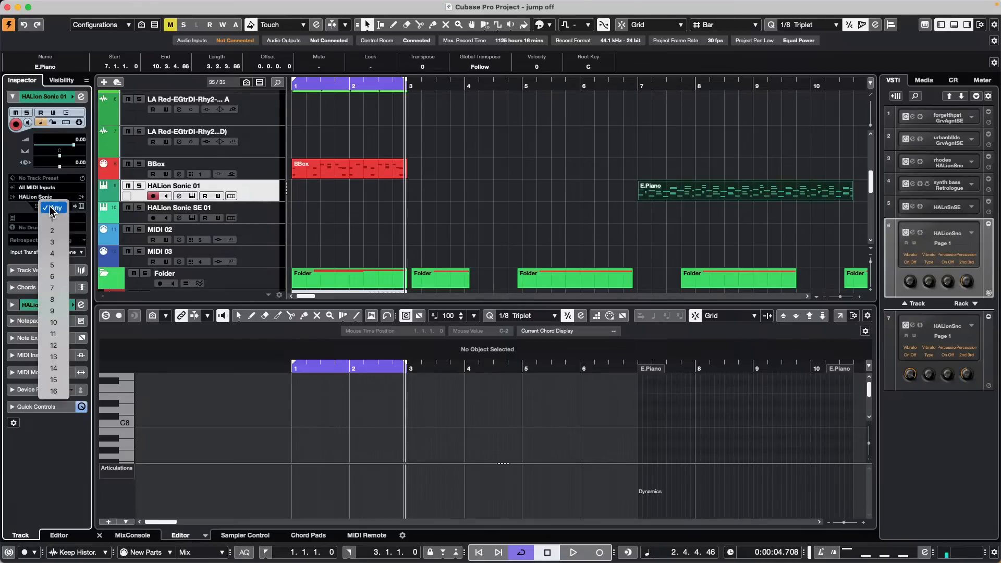
click(54, 219)
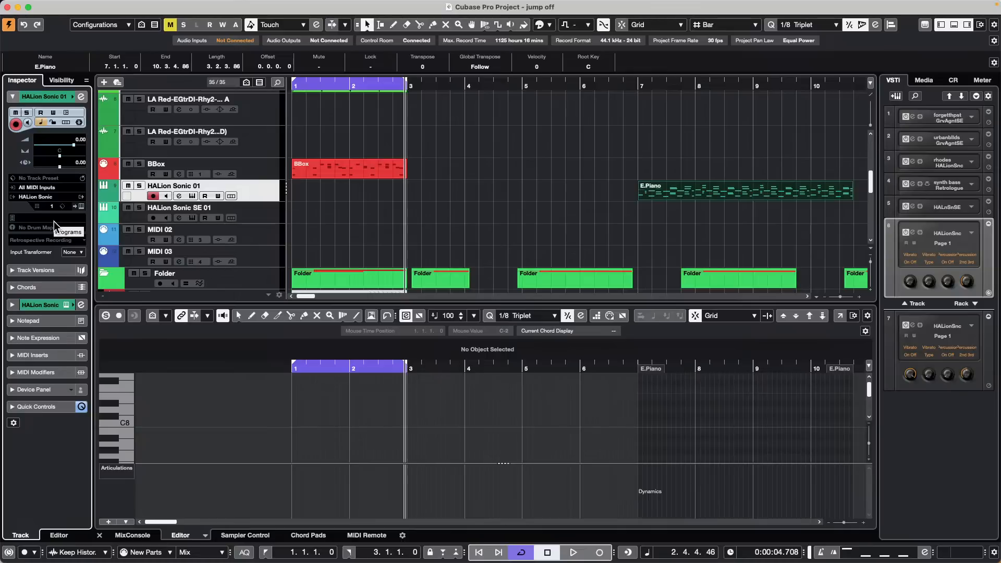
scroll(243, 171, up, 4)
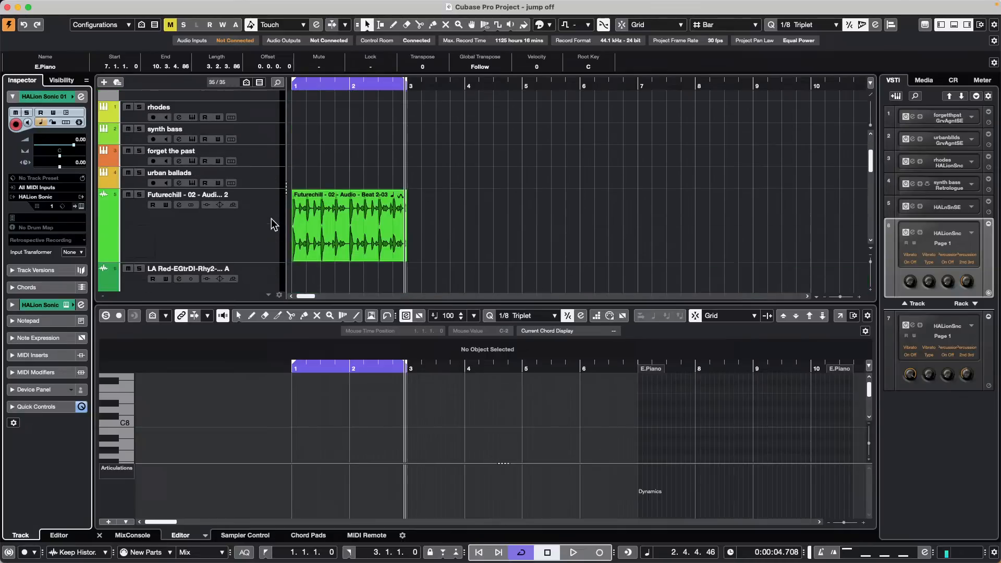
Step: Open Direct Offline Processing for the Futurechill beat event and move its window right
click(353, 239)
click(152, 6)
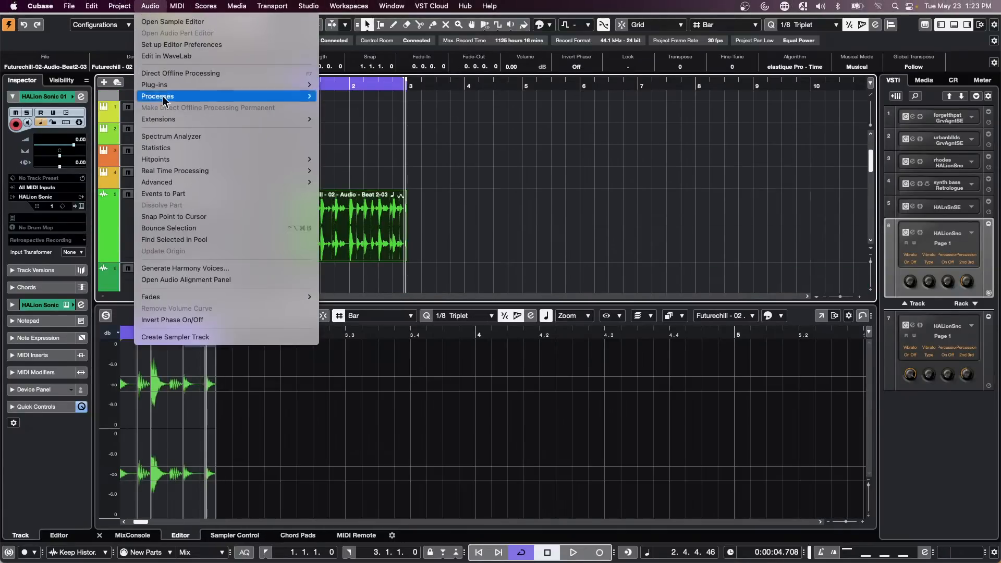
click(203, 74)
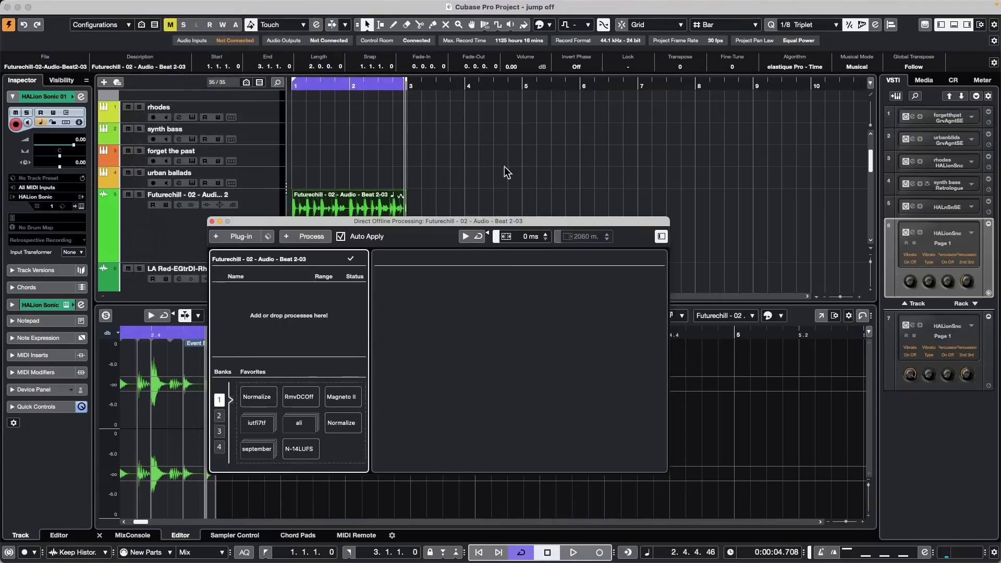
drag(402, 226, 694, 214)
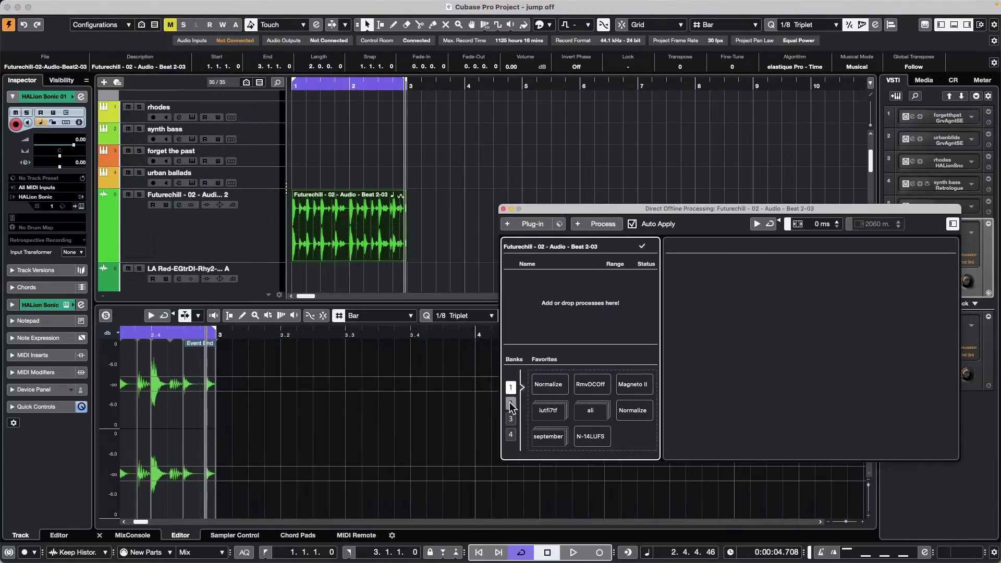
Step: Browse favourites banks 1–4, add Magneto II, then Delete All to empty the process list
click(510, 403)
click(510, 387)
click(511, 418)
click(510, 434)
click(510, 402)
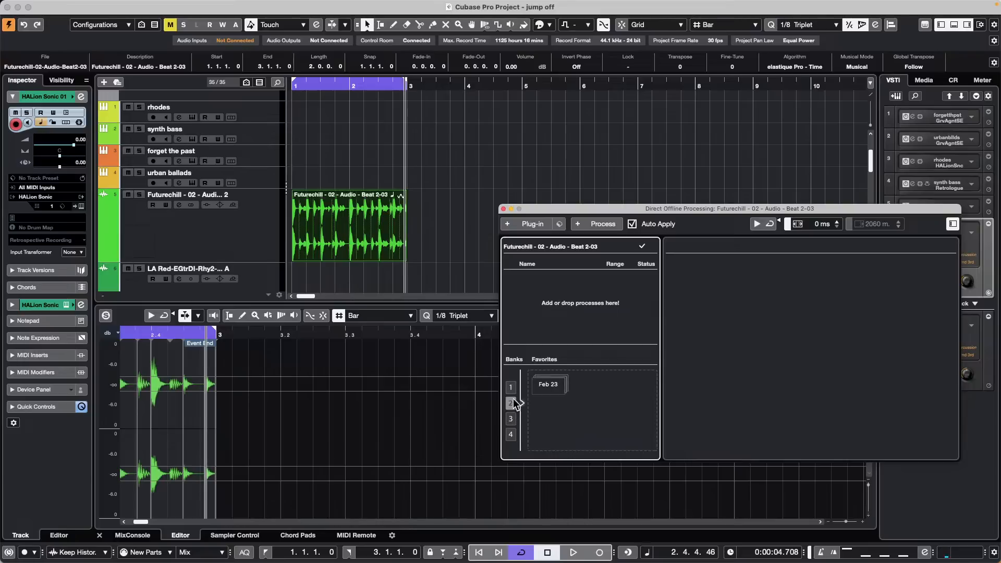
click(510, 388)
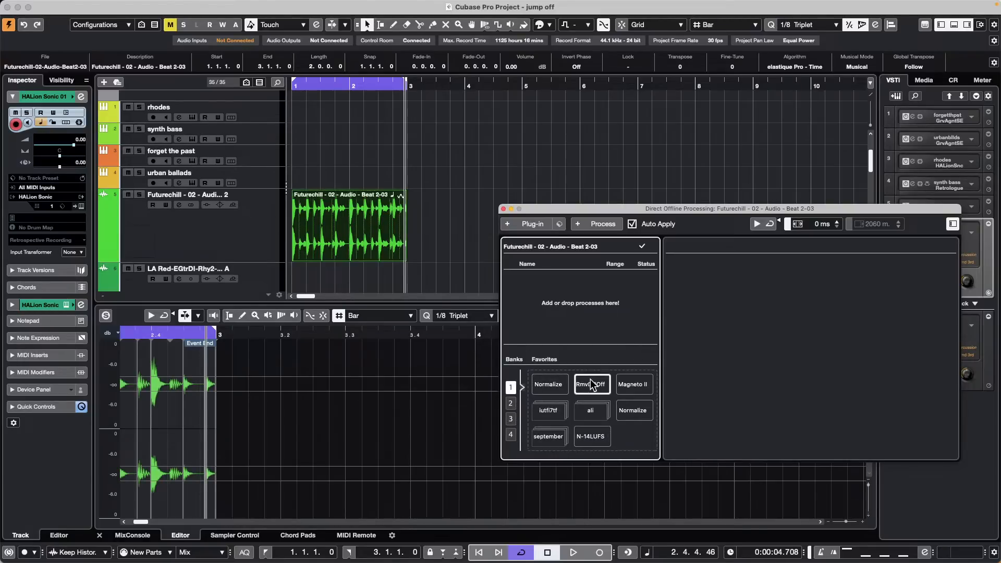
click(640, 392)
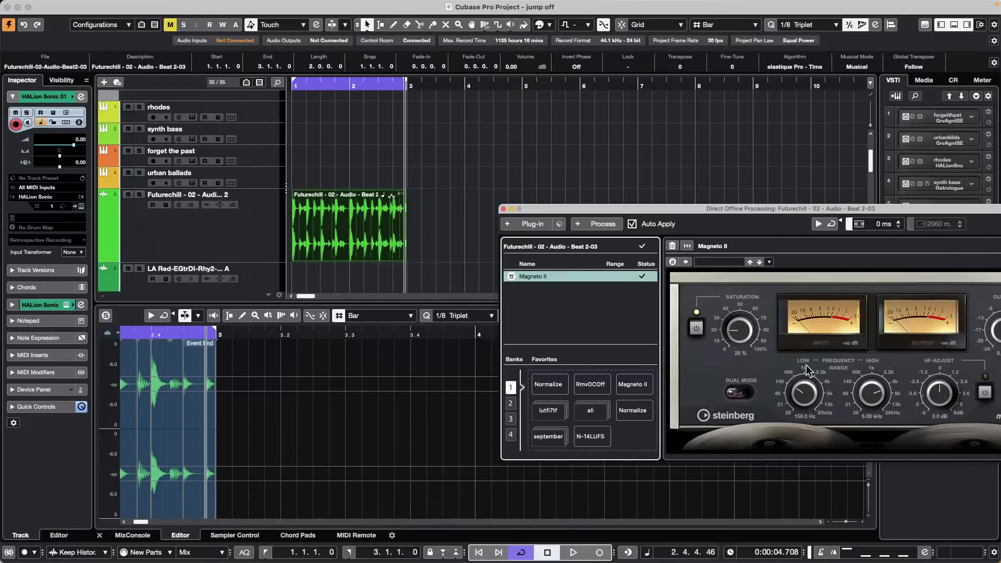
right_click(576, 279)
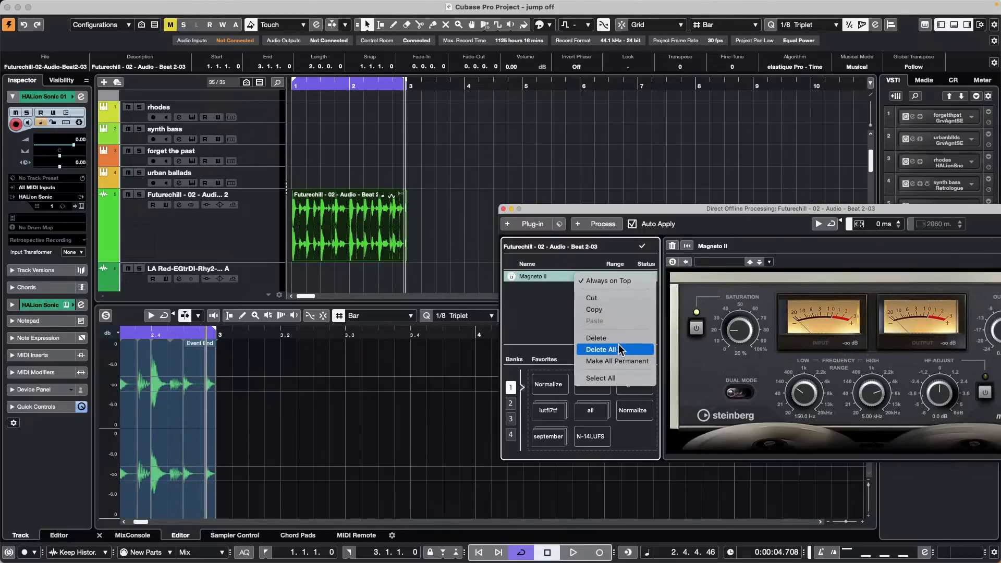
click(610, 304)
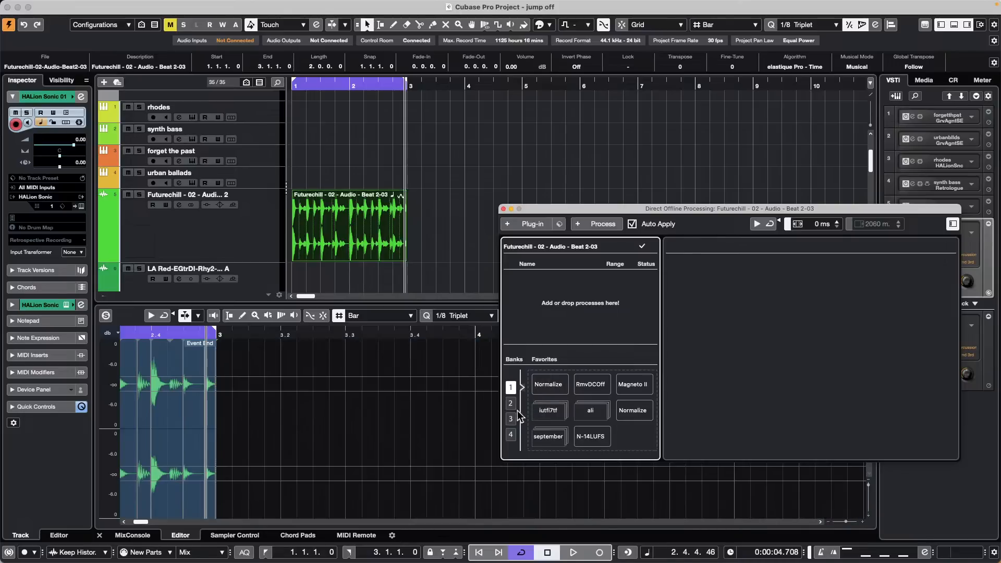
Step: Look through favourites banks 1–4 again, including the Feb 23 favourite, ending on bank 1
click(509, 404)
click(511, 387)
click(510, 404)
click(511, 419)
click(511, 435)
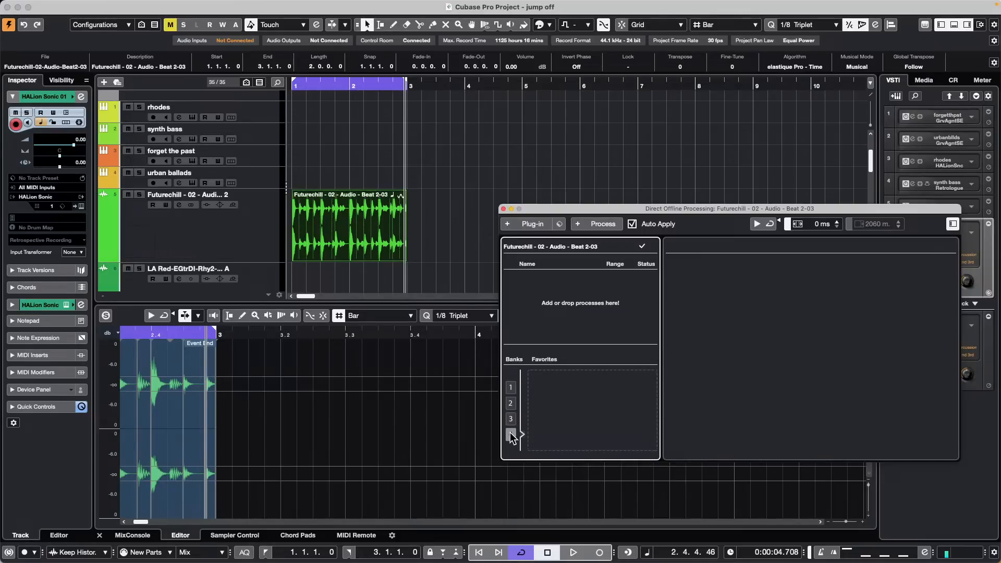
click(511, 419)
click(511, 403)
click(510, 388)
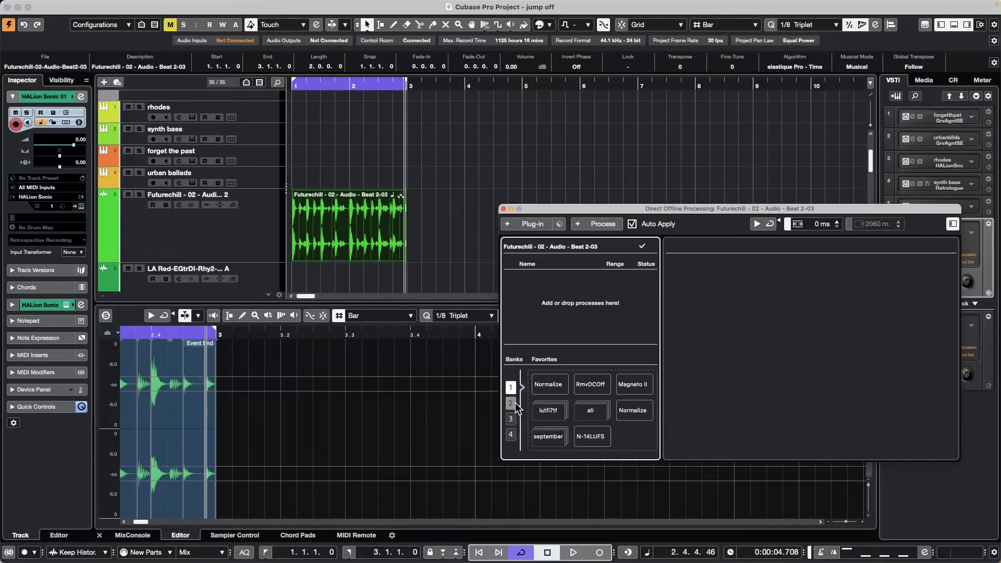
click(511, 403)
click(512, 388)
Step: Close the Direct Offline Processing window to return to the project
click(503, 209)
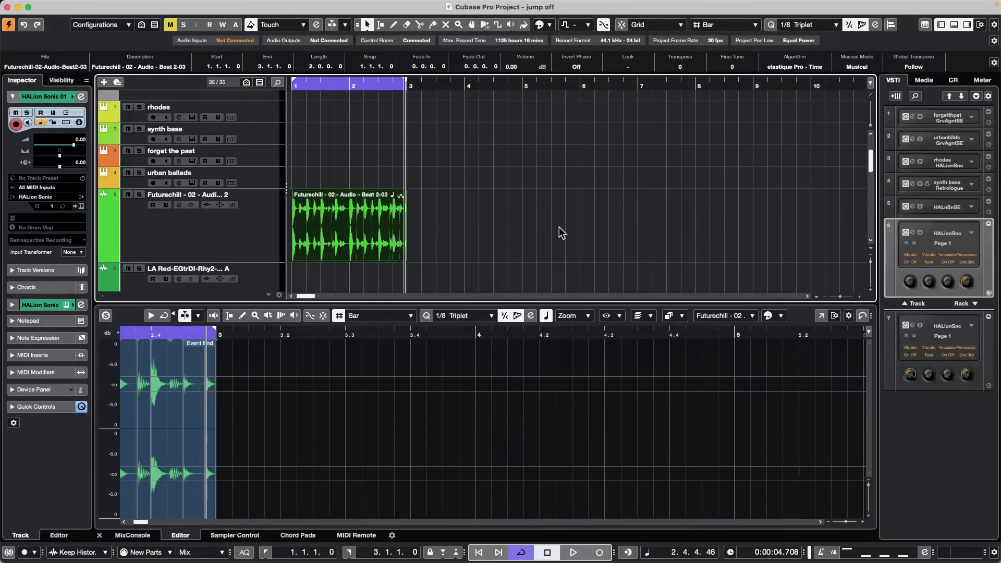
Step: Cycle through the CR, Media and VSTi right-zone tabs, then open the media browser's VST Instruments
click(954, 80)
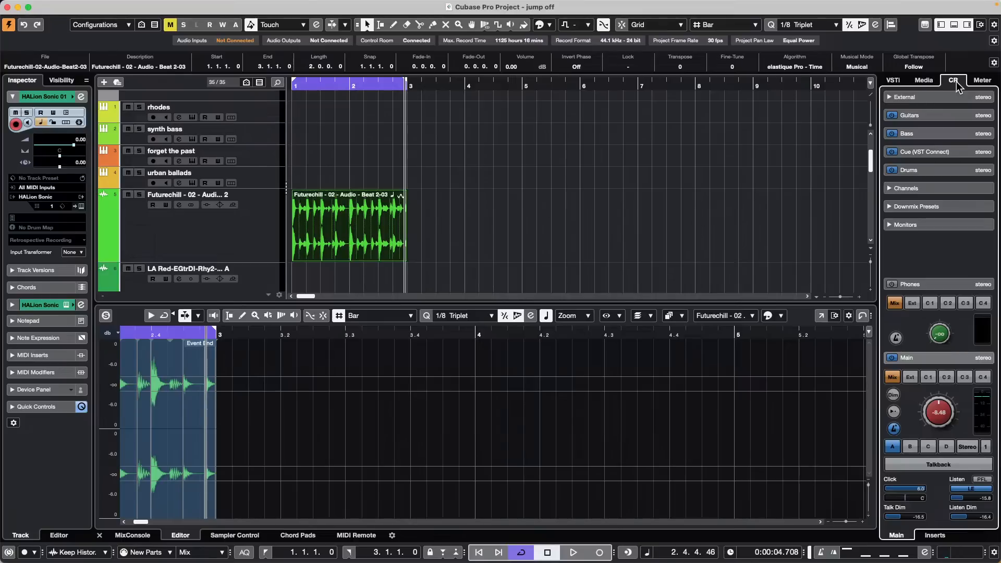
click(921, 80)
click(889, 81)
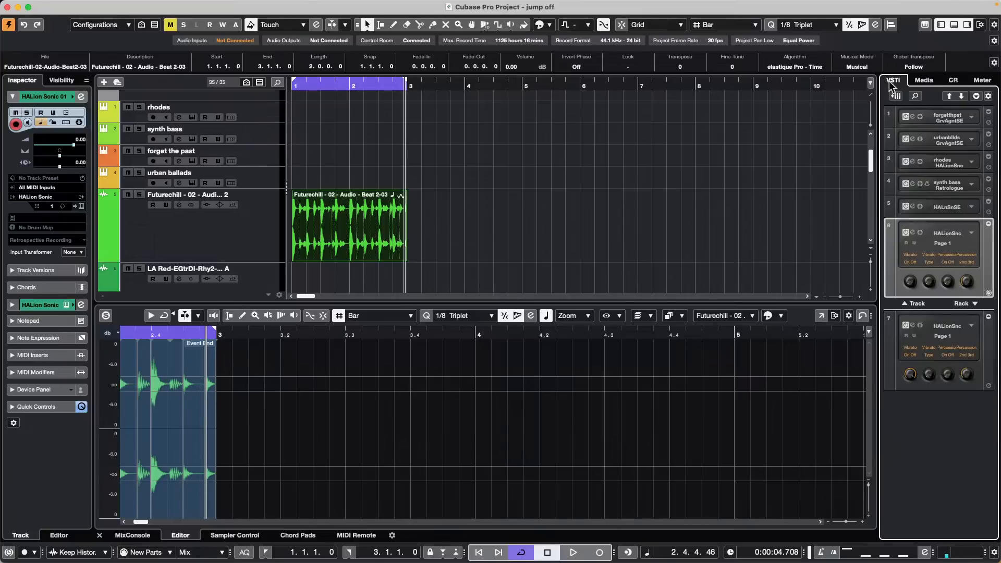
click(923, 80)
click(918, 157)
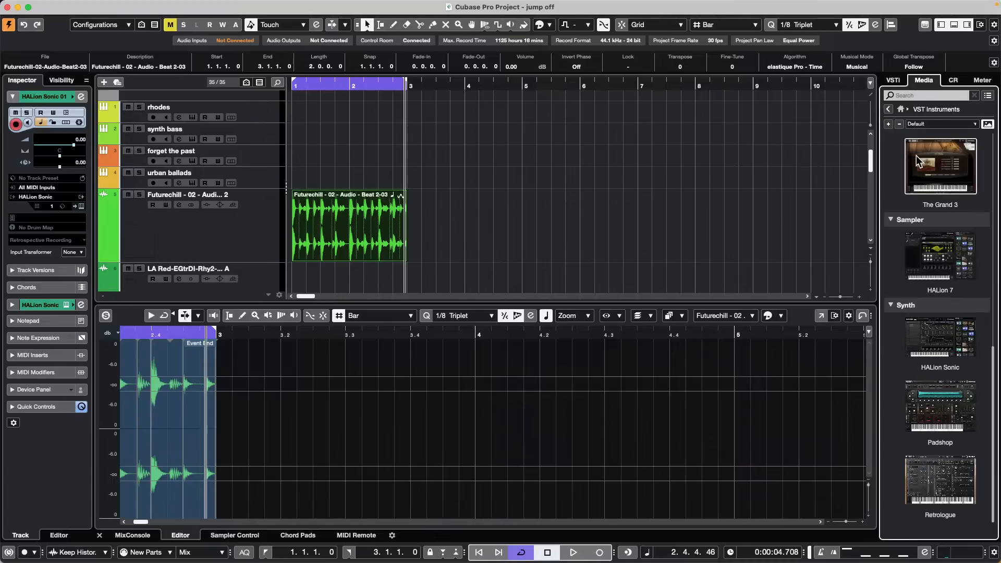
scroll(926, 467, up, 5)
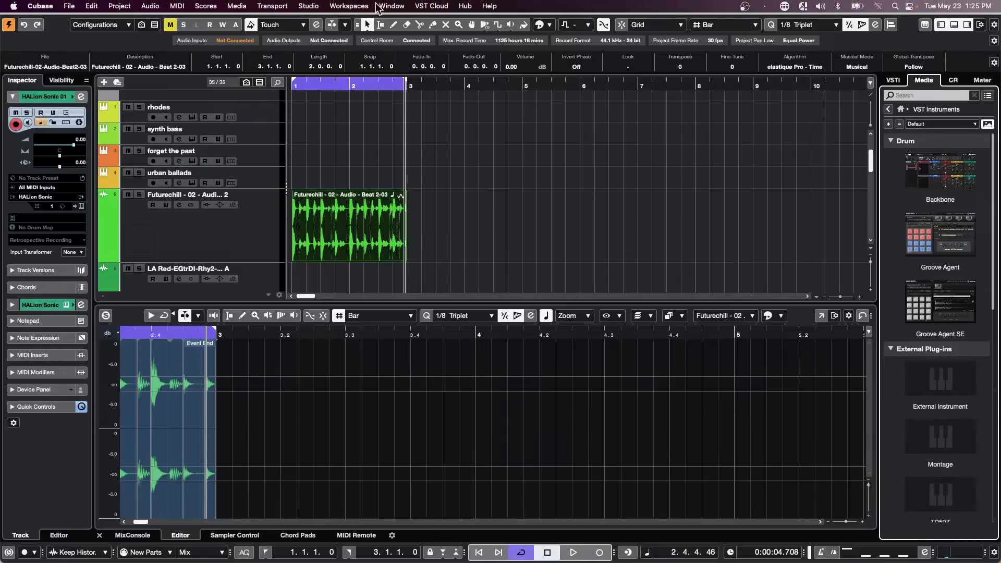
Step: Open the VST Plug-in Manager from the Studio menu, bringing it back in front of the project
click(392, 5)
mouse_move(308, 6)
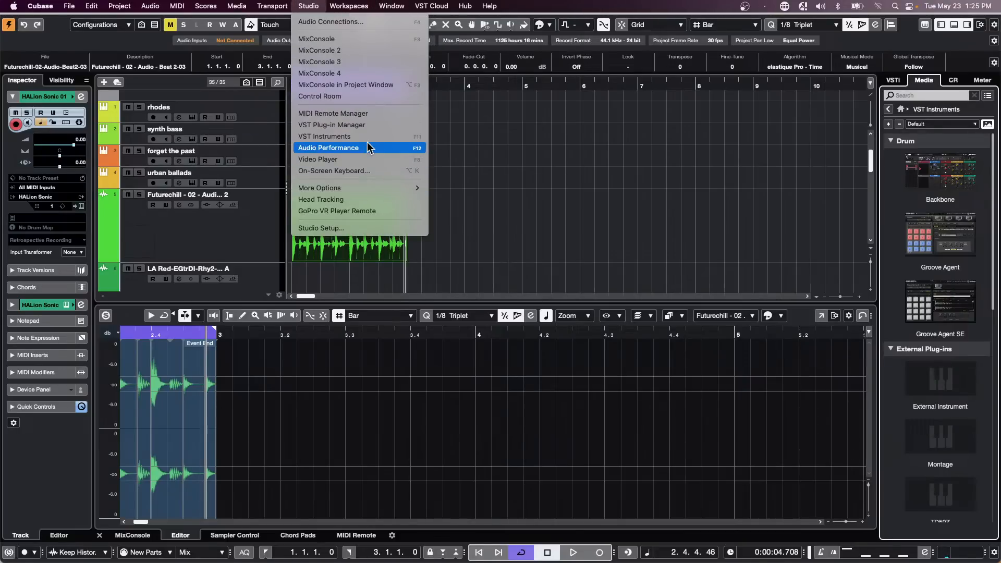
click(370, 125)
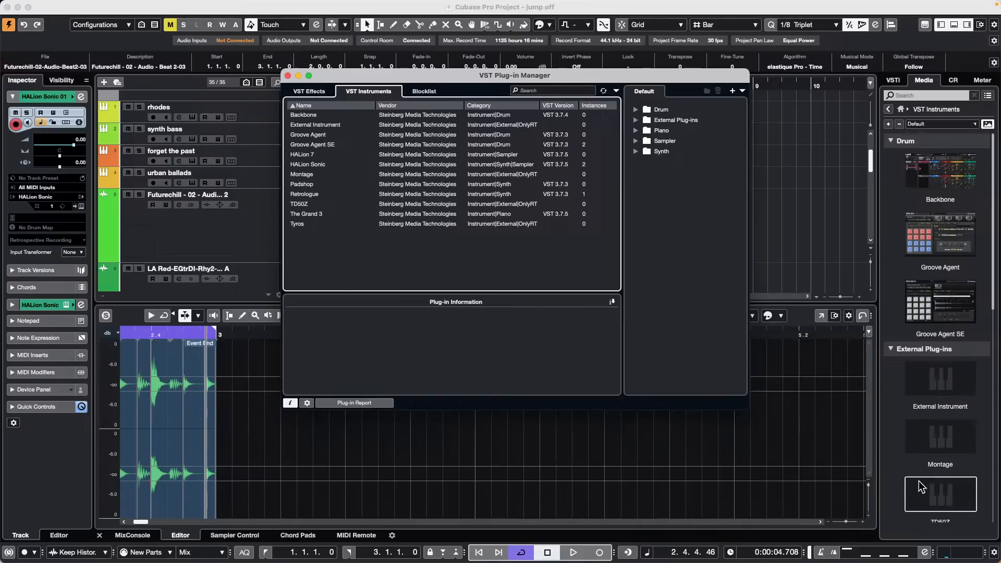
scroll(938, 456, down, 1)
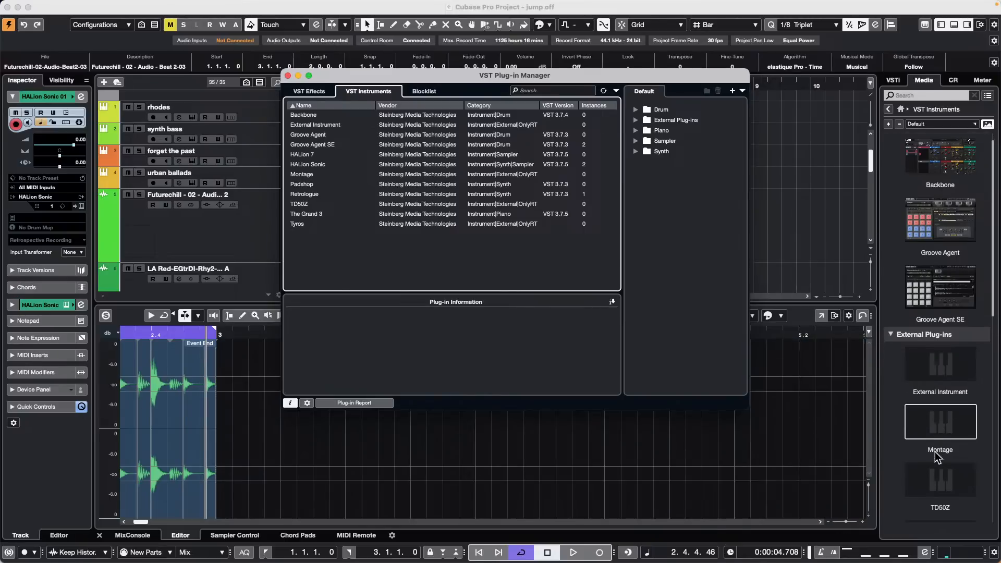
click(948, 474)
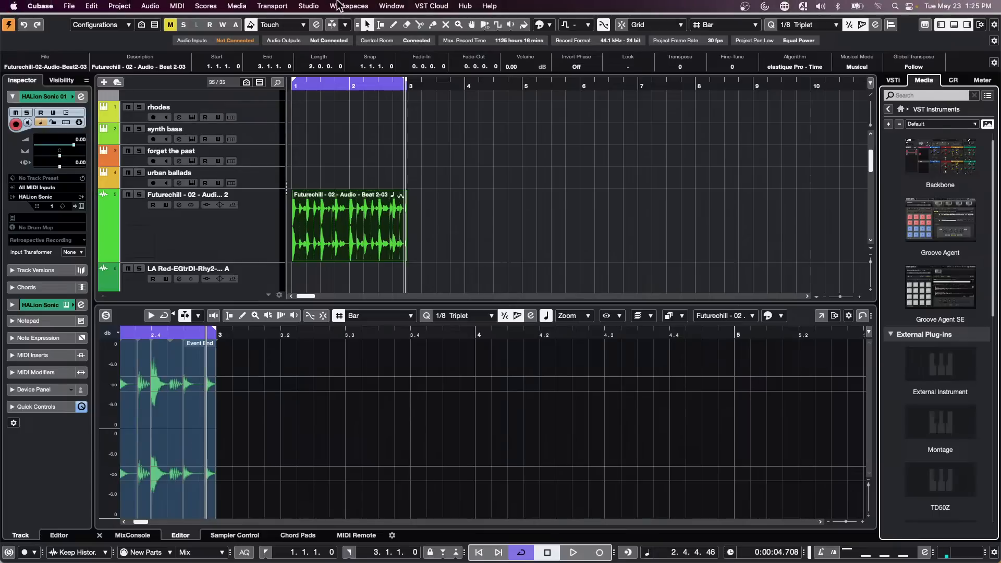
click(326, 6)
mouse_move(308, 7)
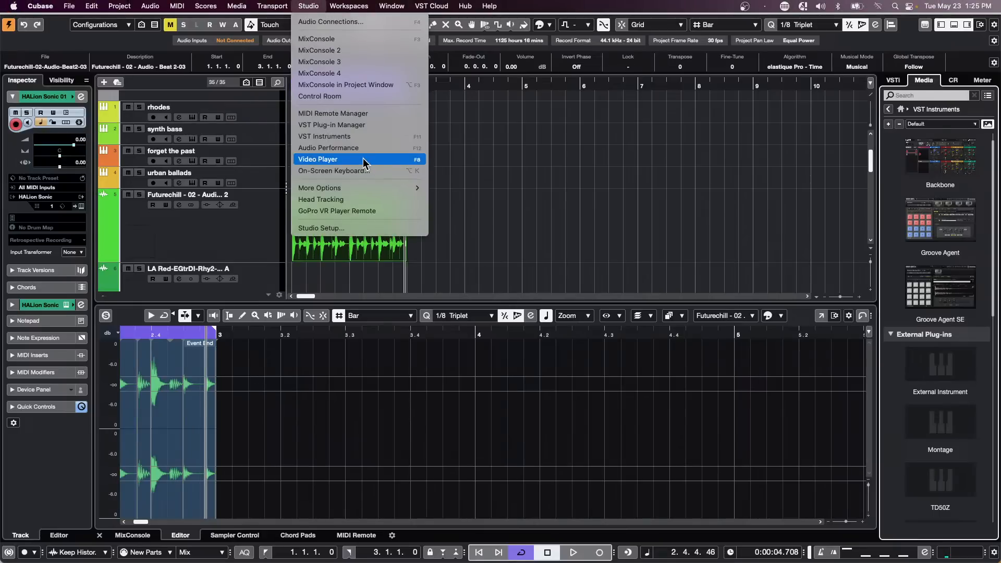
click(360, 125)
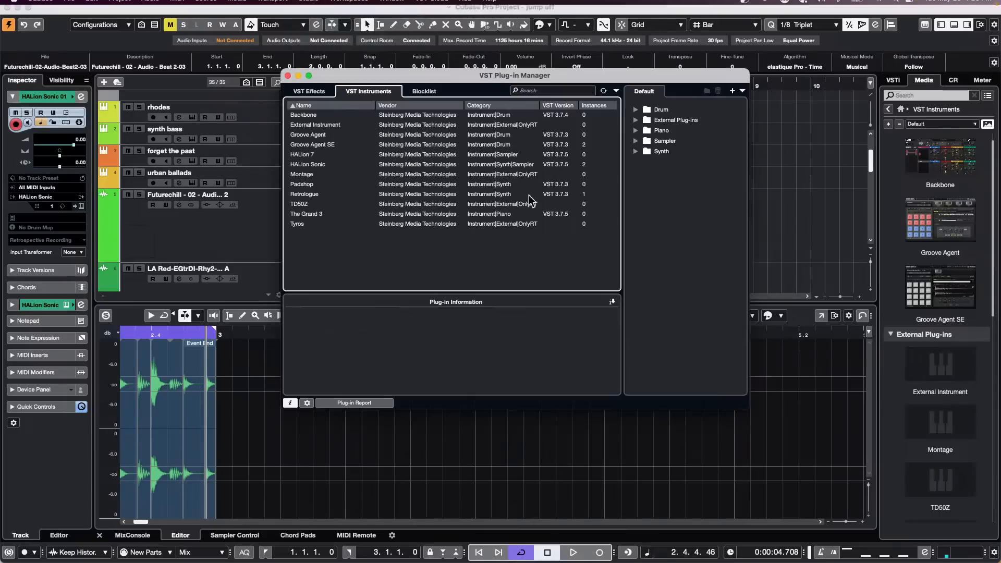
Step: Show TD50Z's Plug-in Information and try dragging its entry out of the collection
click(301, 204)
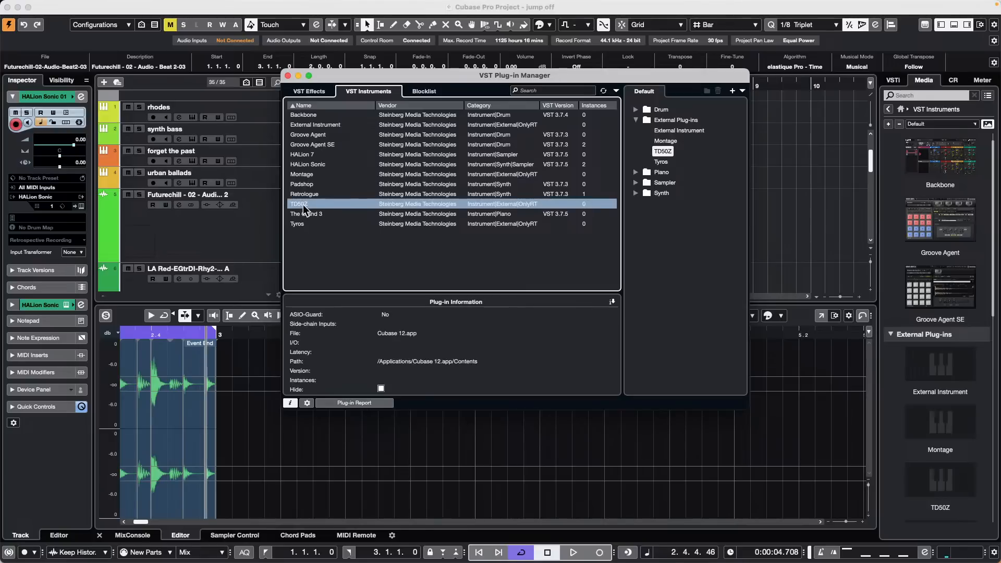
click(671, 153)
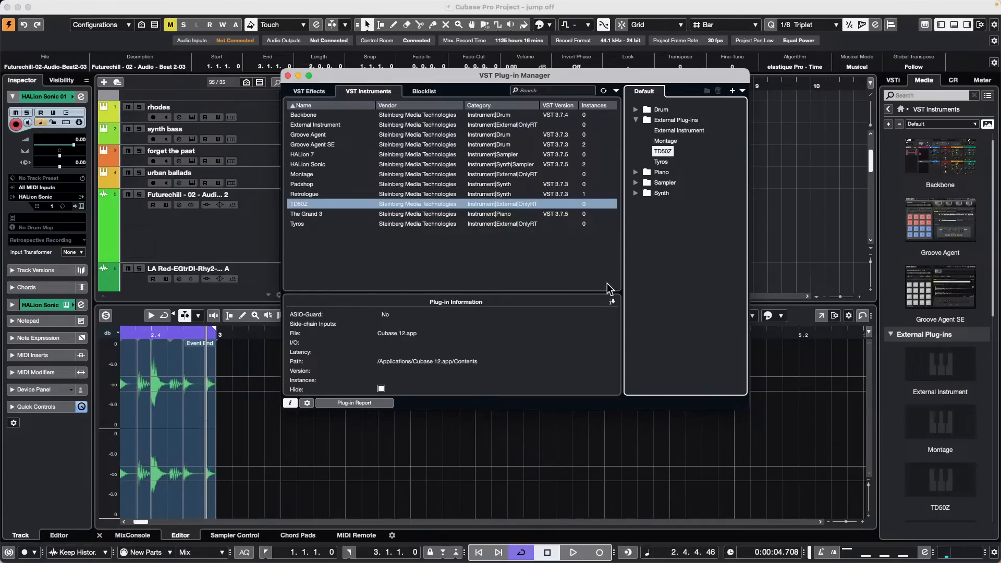
click(742, 91)
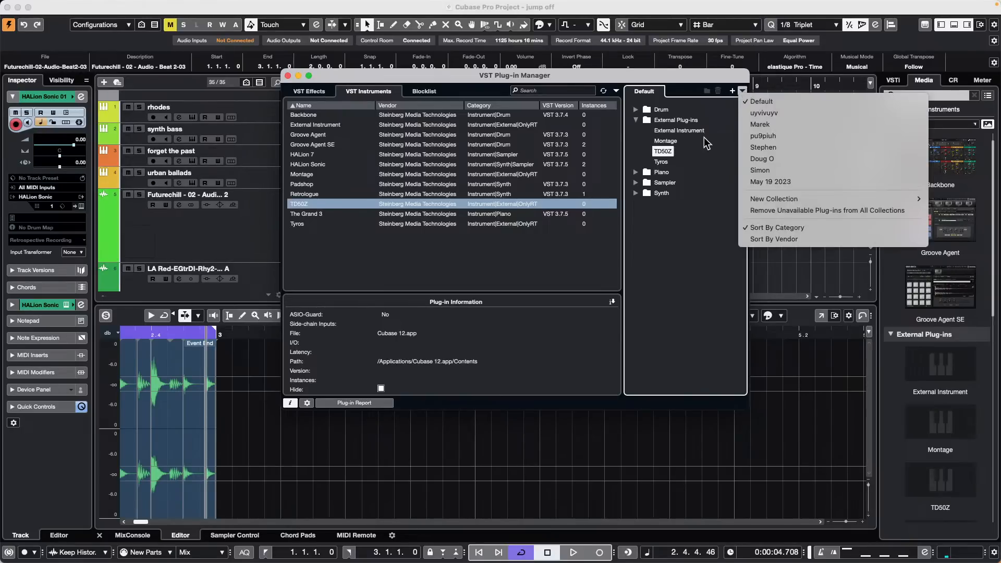
click(706, 139)
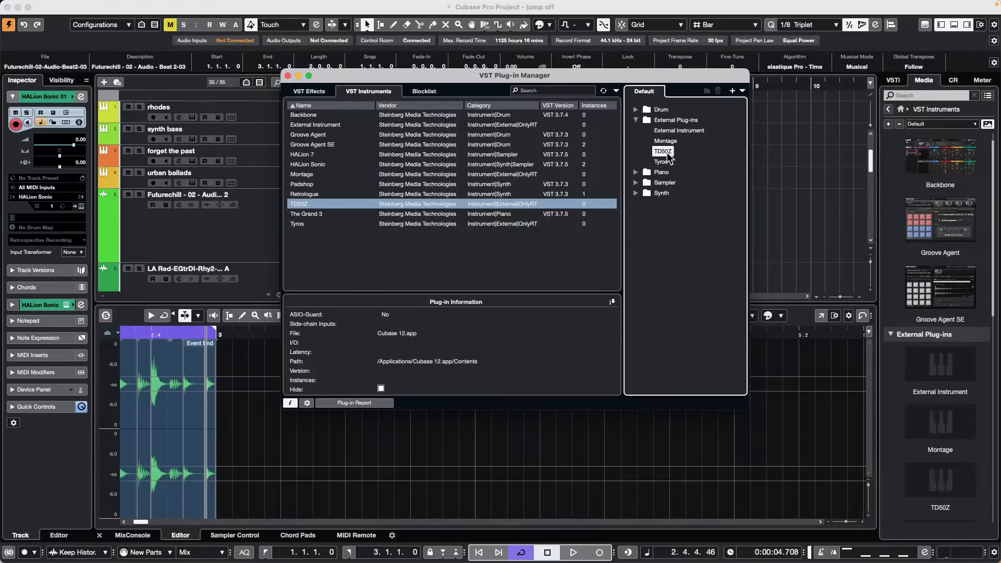
drag(665, 152, 489, 207)
drag(504, 245, 541, 258)
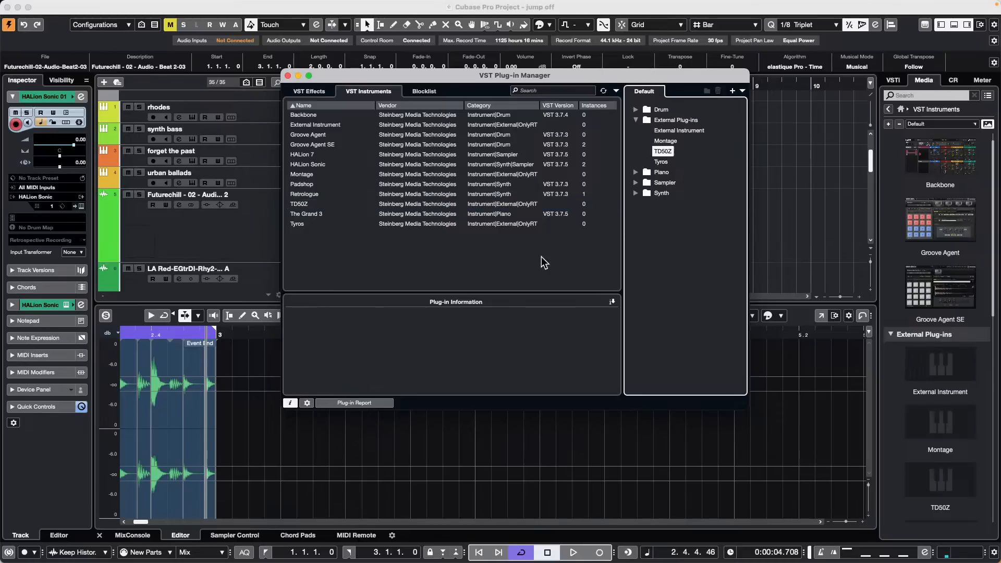
click(359, 205)
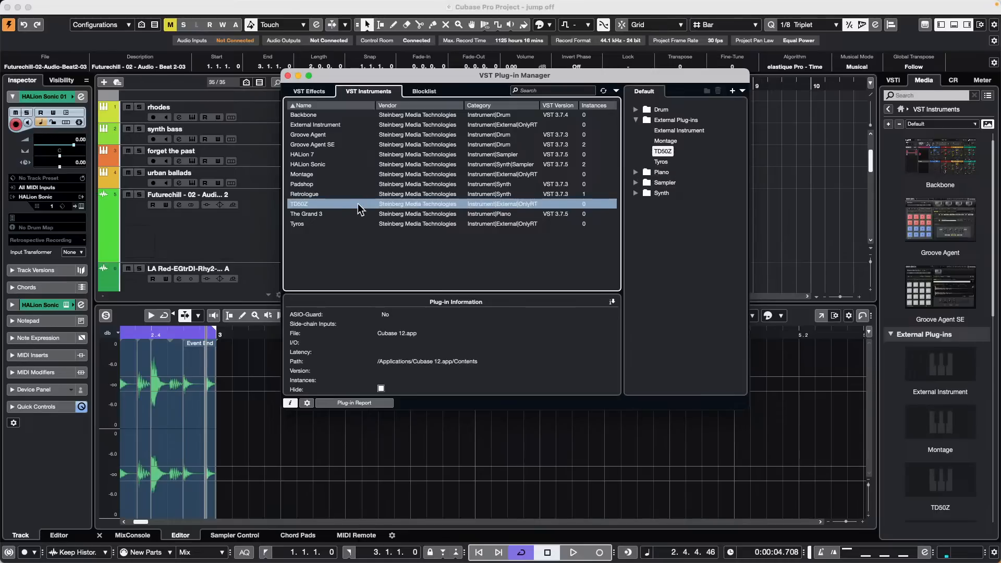
right_click(379, 207)
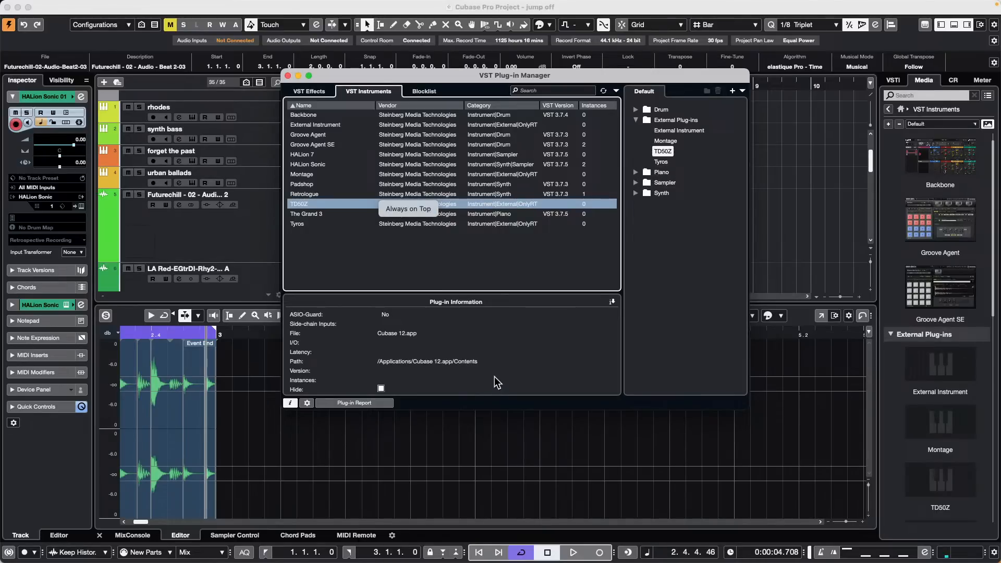
click(381, 387)
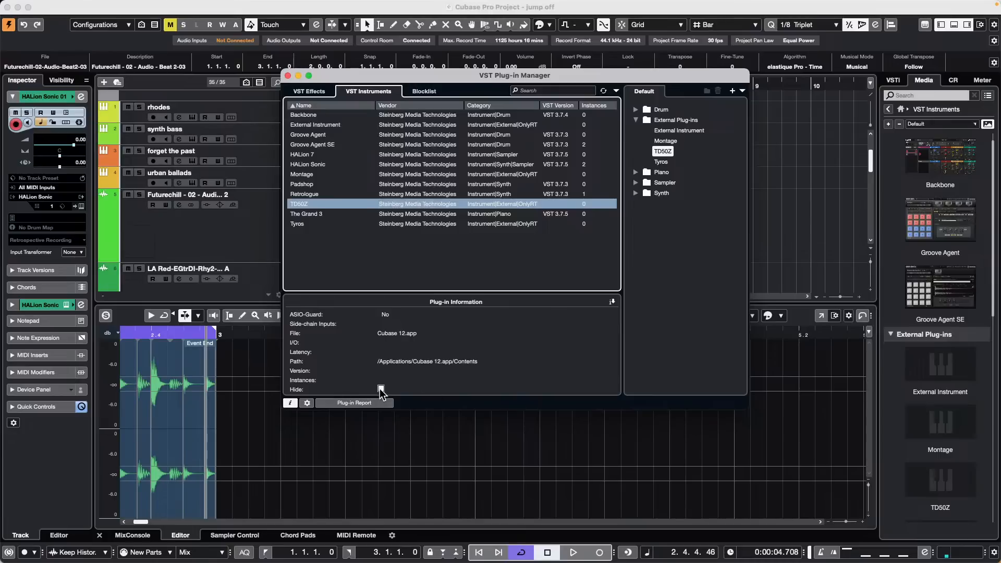
Step: Tick Hide for TD50Z, then check the Retrologue and The Grand 3 entries
click(381, 389)
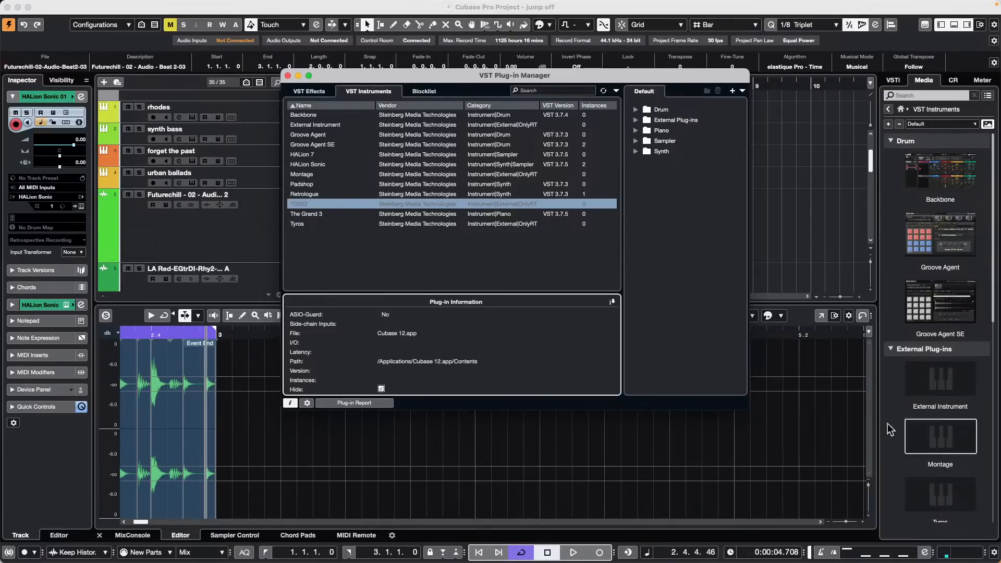
scroll(890, 429, down, 4)
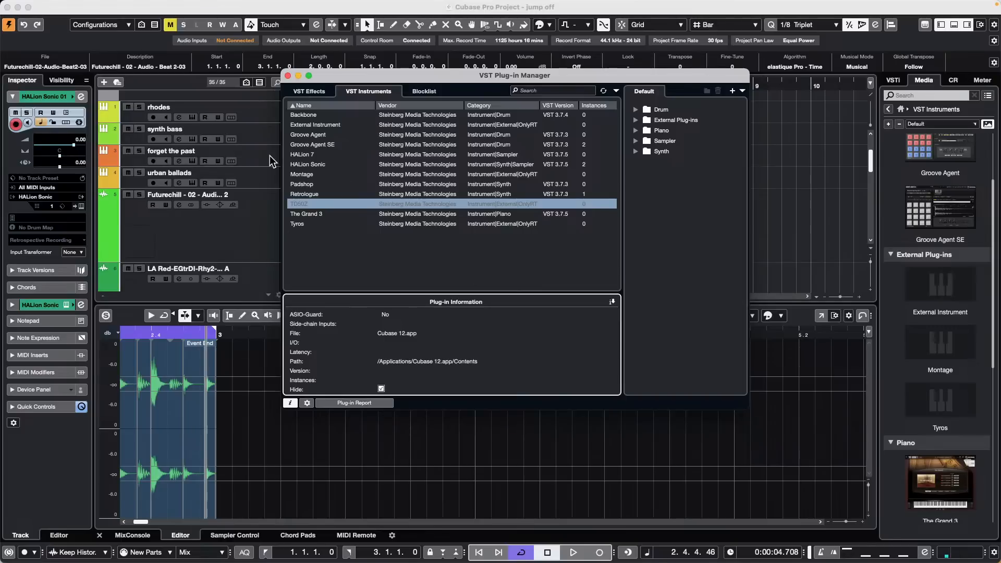
click(312, 195)
click(318, 214)
click(313, 204)
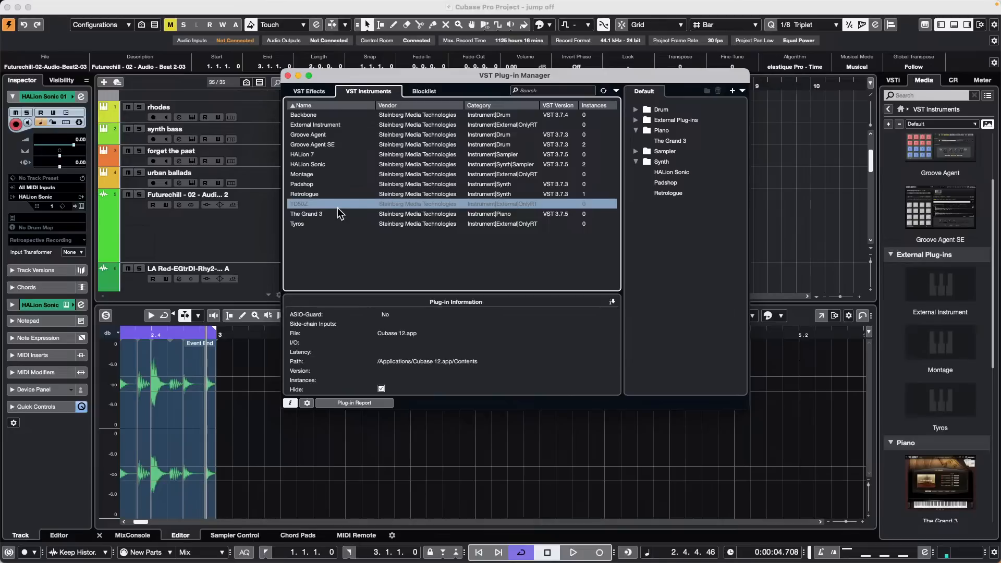
Step: Unhide TD50Z, hide it again, and dismiss the Studio menu
click(381, 389)
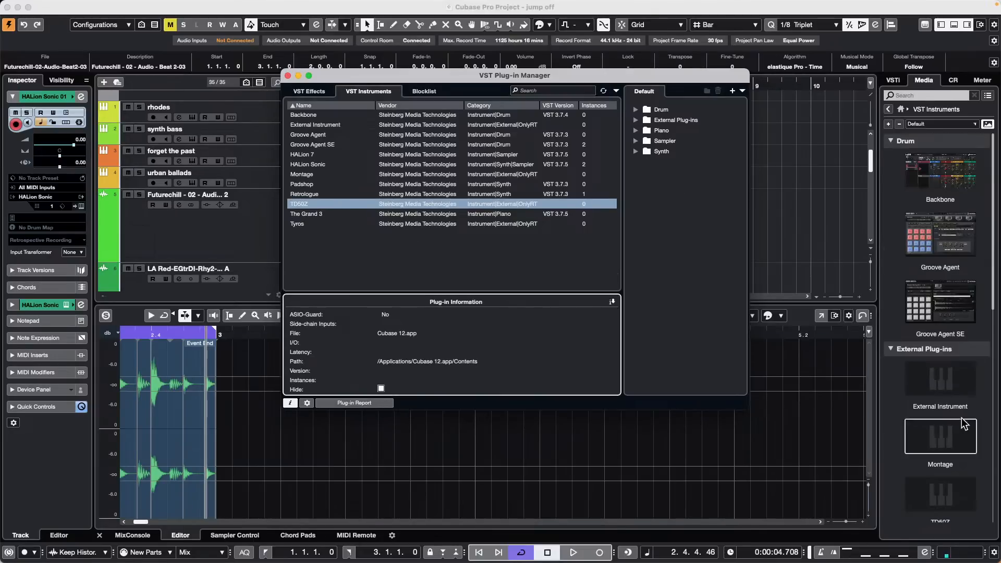
scroll(933, 292, up, 15)
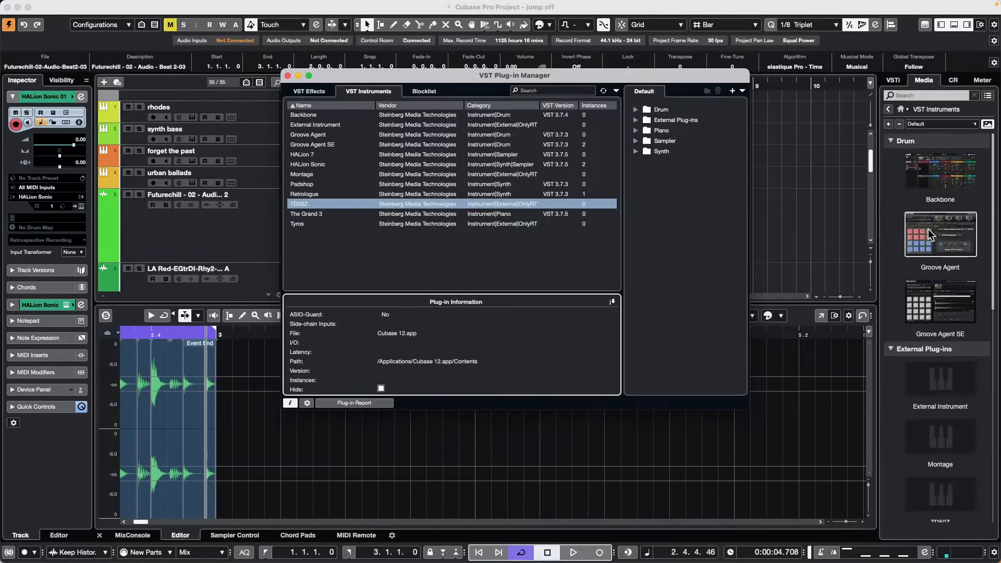
scroll(930, 229, down, 3)
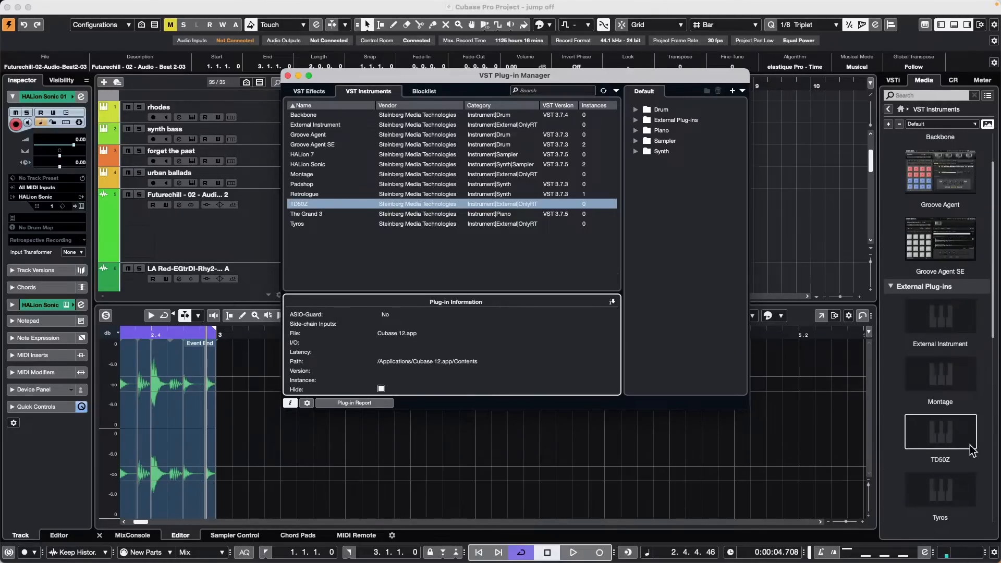
click(381, 388)
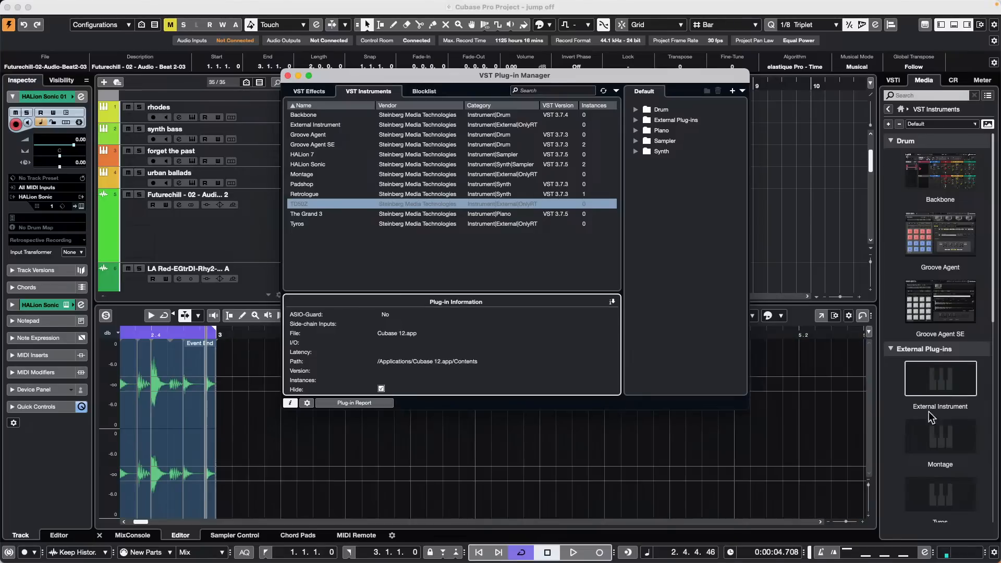
scroll(920, 405, down, 1)
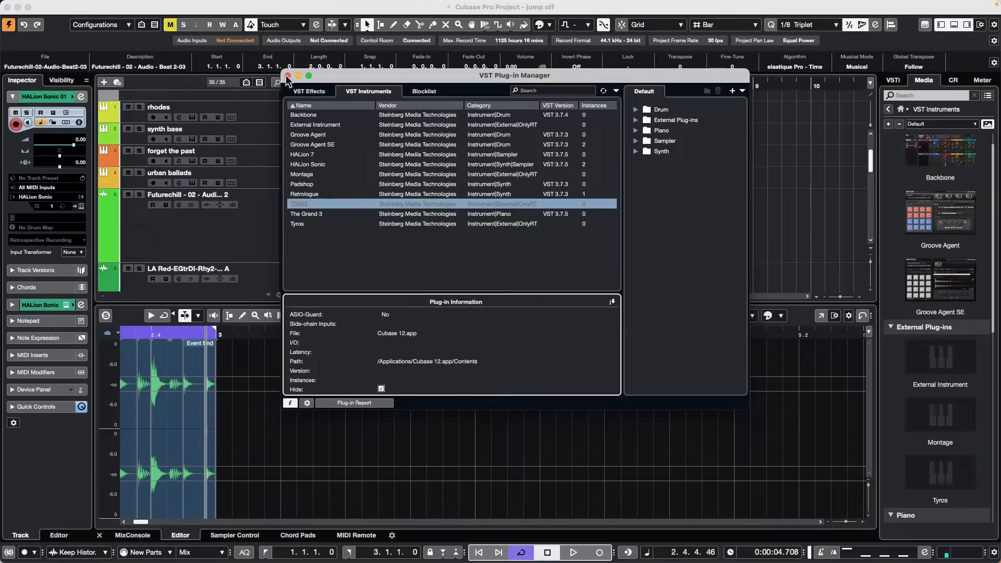
click(308, 6)
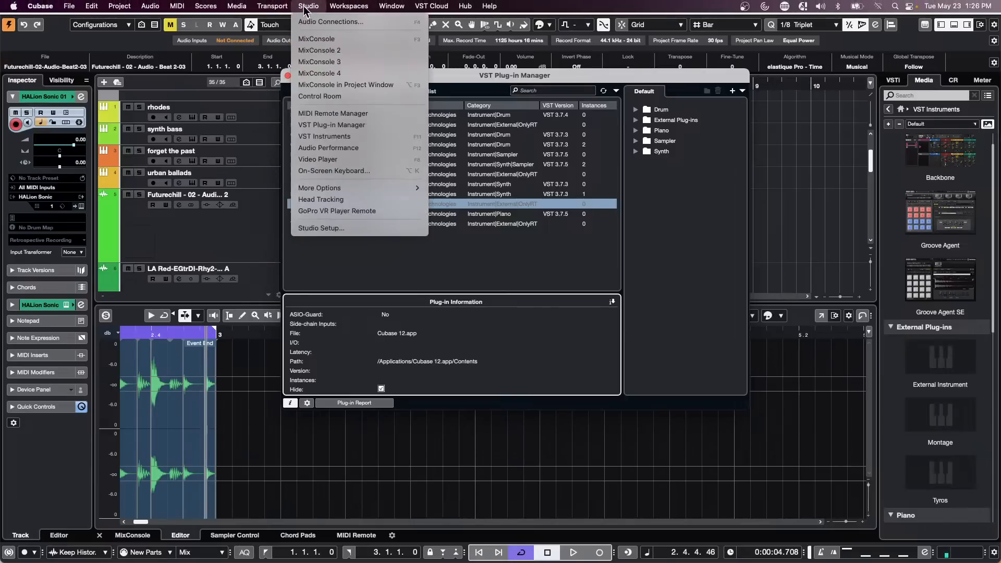
mouse_move(328, 189)
click(501, 217)
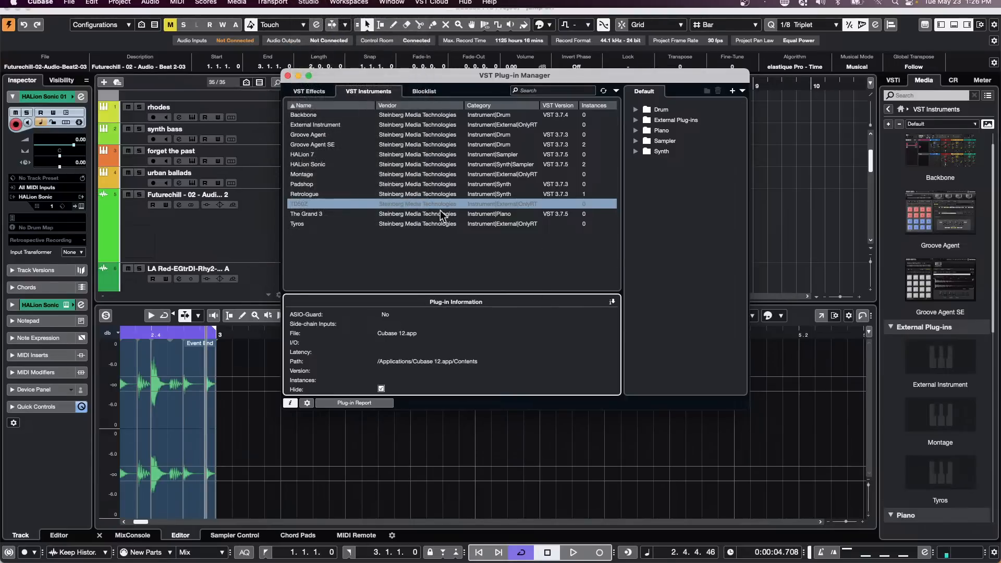
Step: Close the VST Plug-in Manager window
click(288, 76)
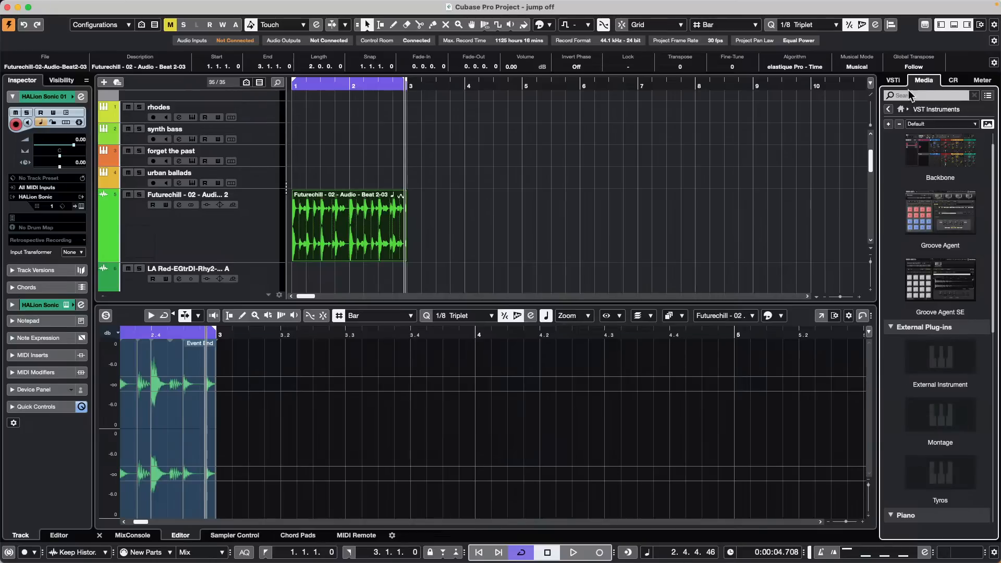
Step: Enlarge the HALion Sonic 01 track and Alt-drag a copy of the E.Piano part after it
drag(386, 83, 384, 61)
scroll(634, 210, down, 8)
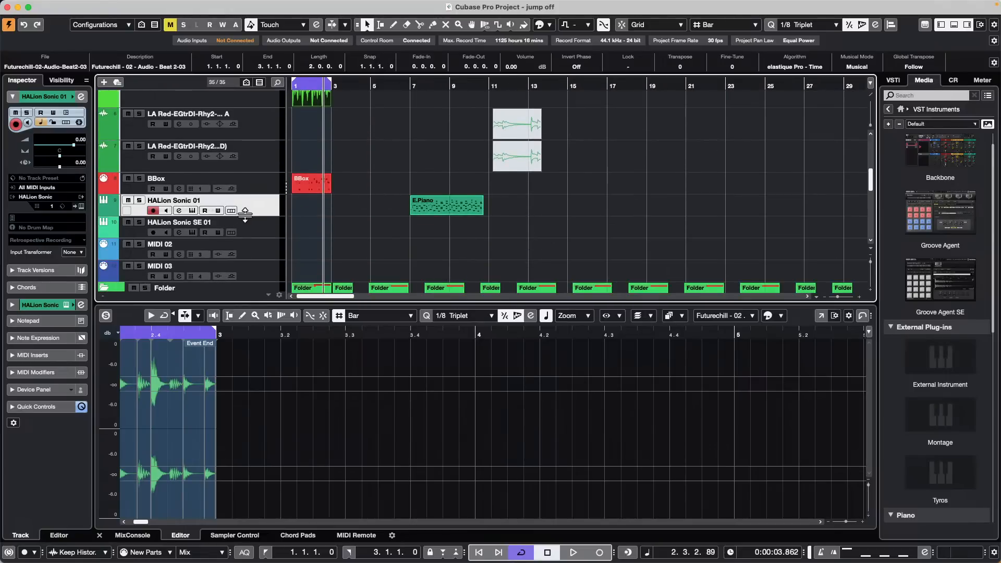
drag(241, 217, 241, 241)
click(479, 215)
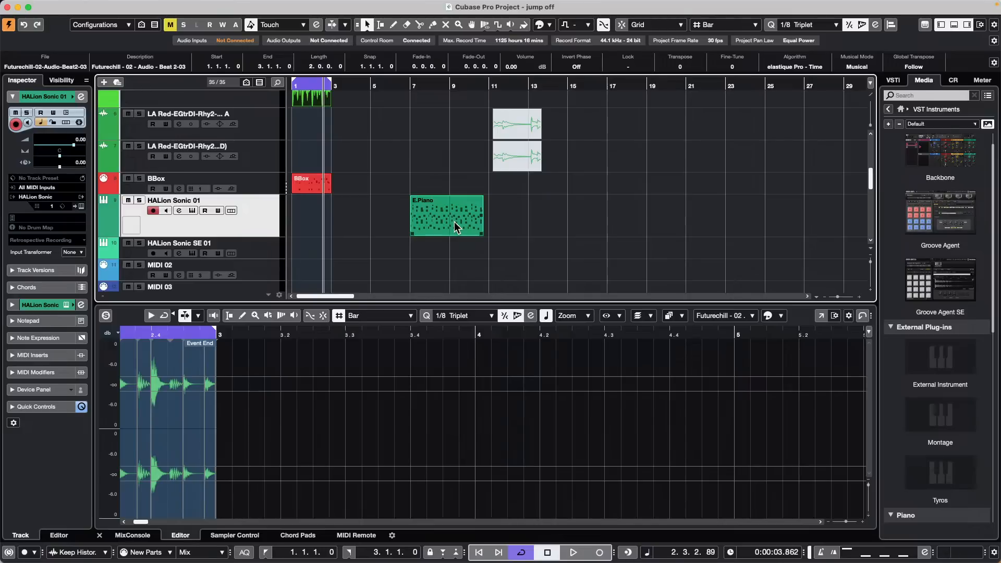
drag(455, 221, 508, 216)
click(591, 225)
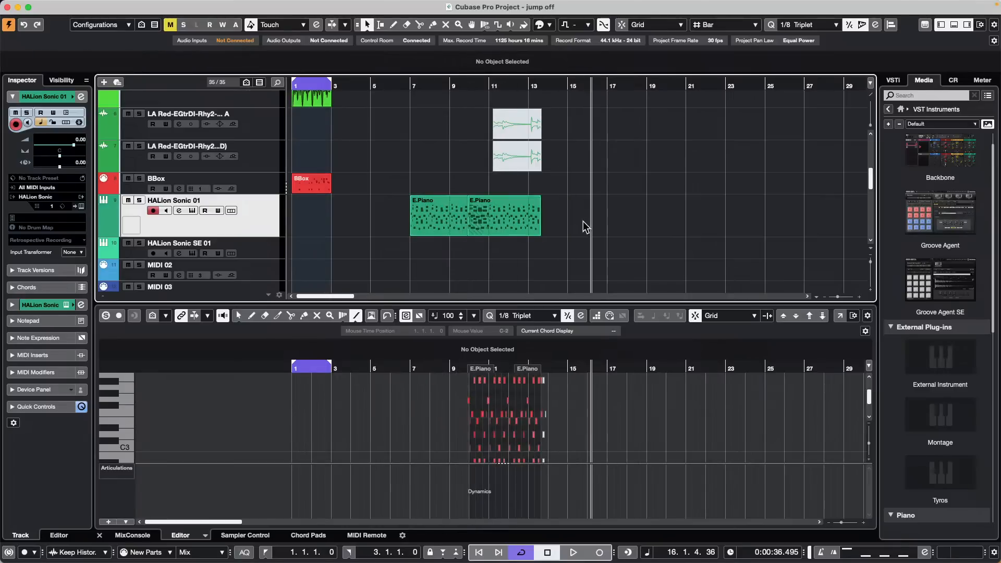
Step: Select both E.Piano parts, heighten the track further and zoom to bars 7–13
drag(594, 221, 398, 240)
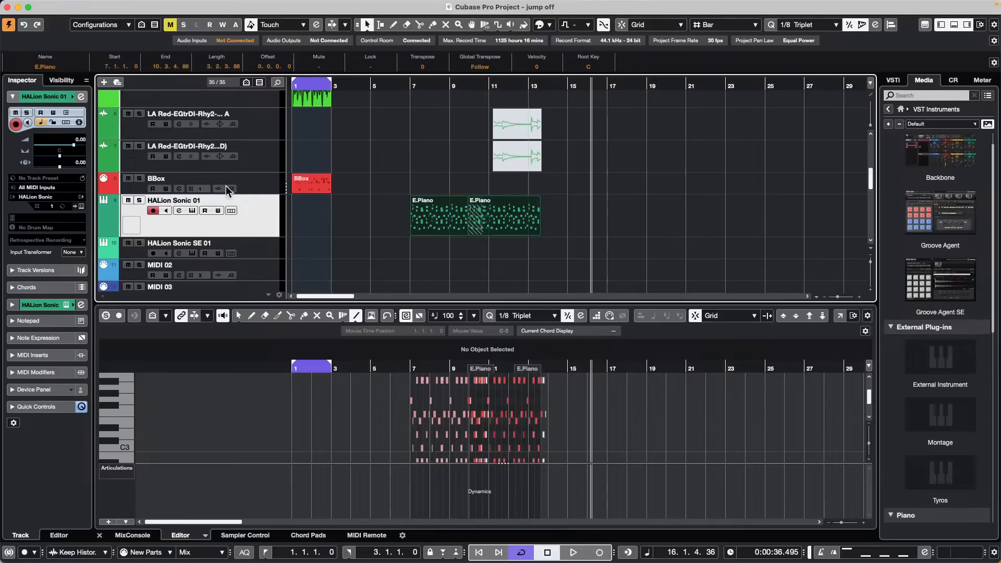
drag(255, 235, 255, 253)
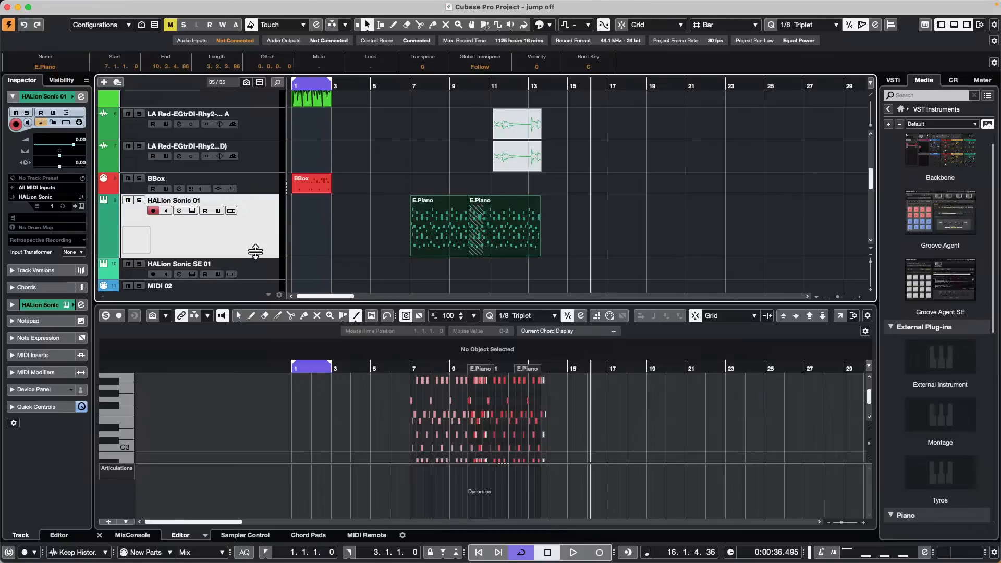
drag(398, 85, 639, 134)
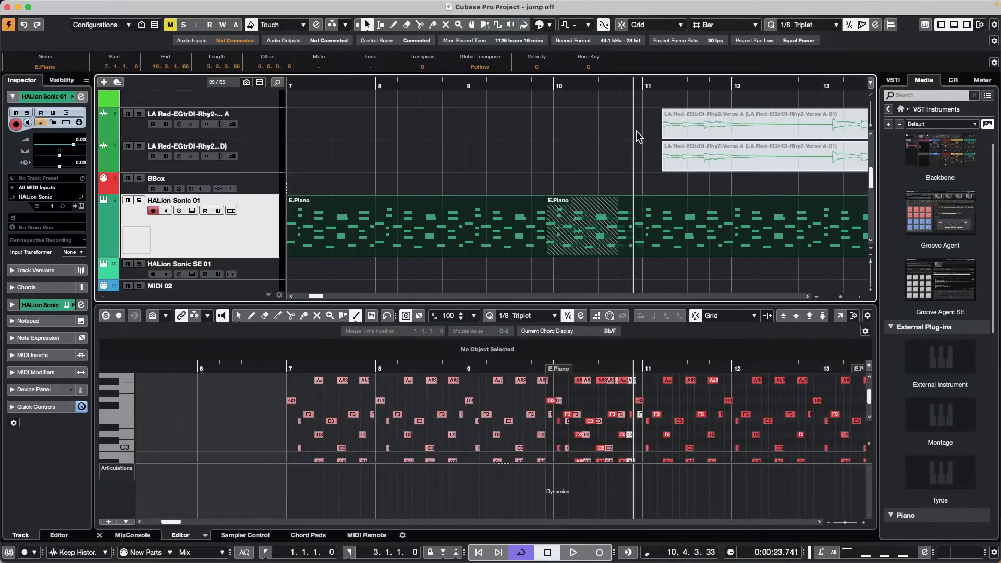
Step: Glue the E.Piano parts, undo with Cmd+Z, and nudge the copy slightly later
right_click(395, 237)
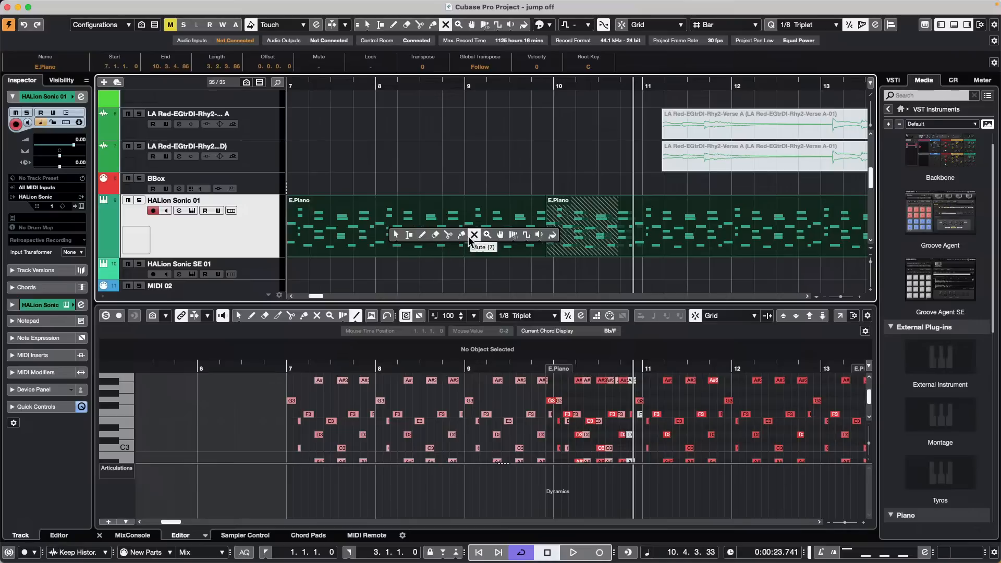
click(463, 237)
click(396, 235)
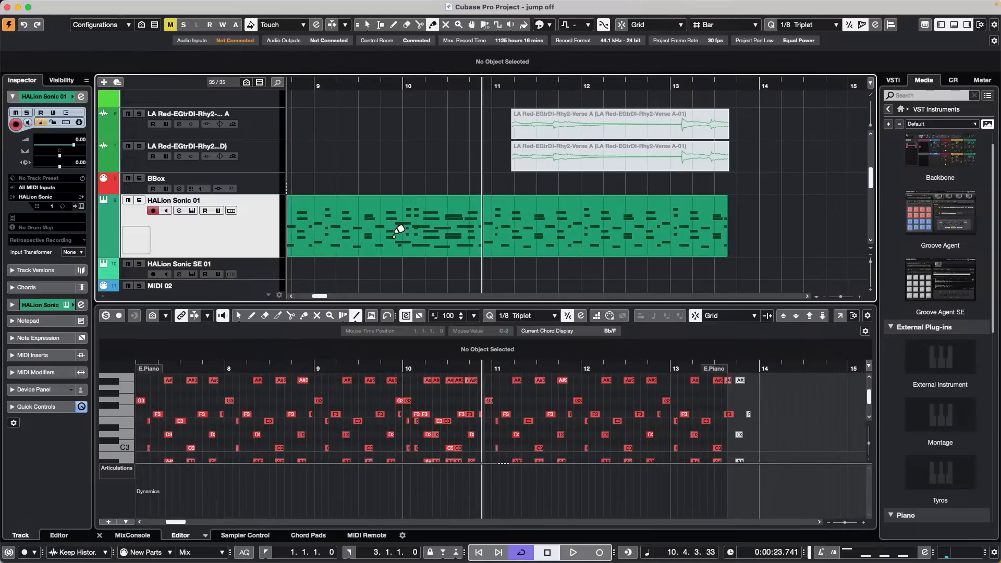
key(1)
click(476, 229)
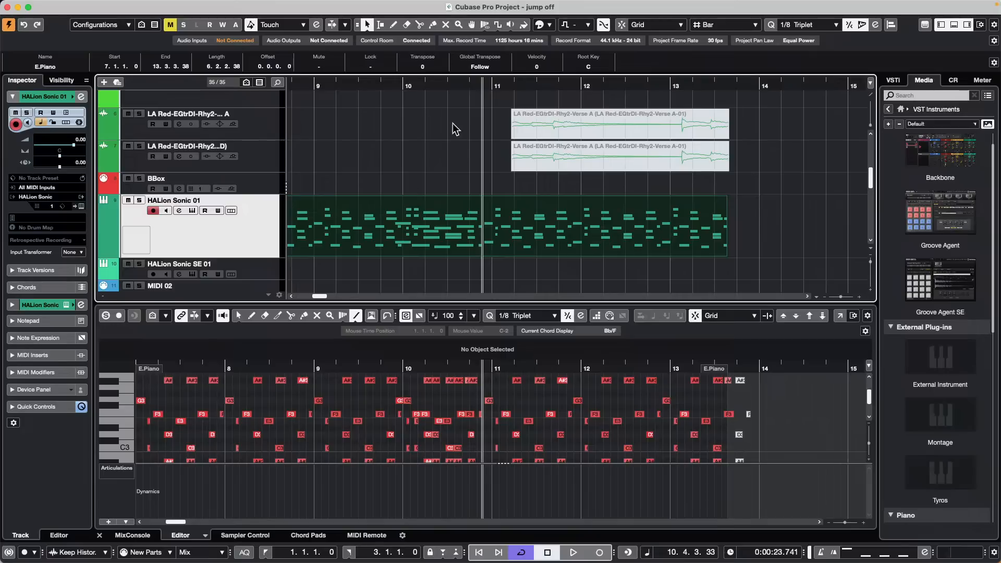
key(super+z)
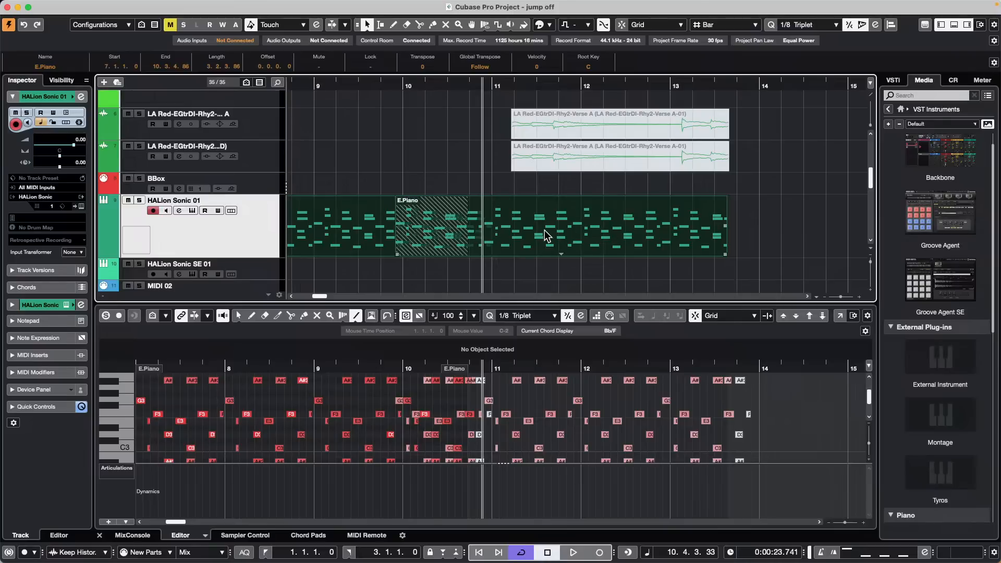
drag(544, 229, 569, 239)
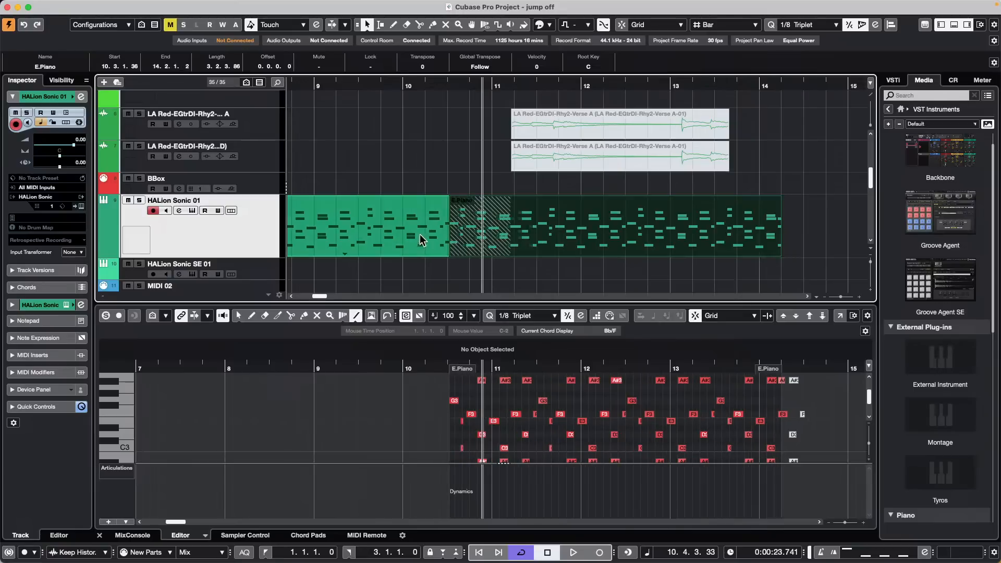
Step: Glue again, undo, and drag the copied E.Piano part to start at 11.4.3.26
right_click(393, 242)
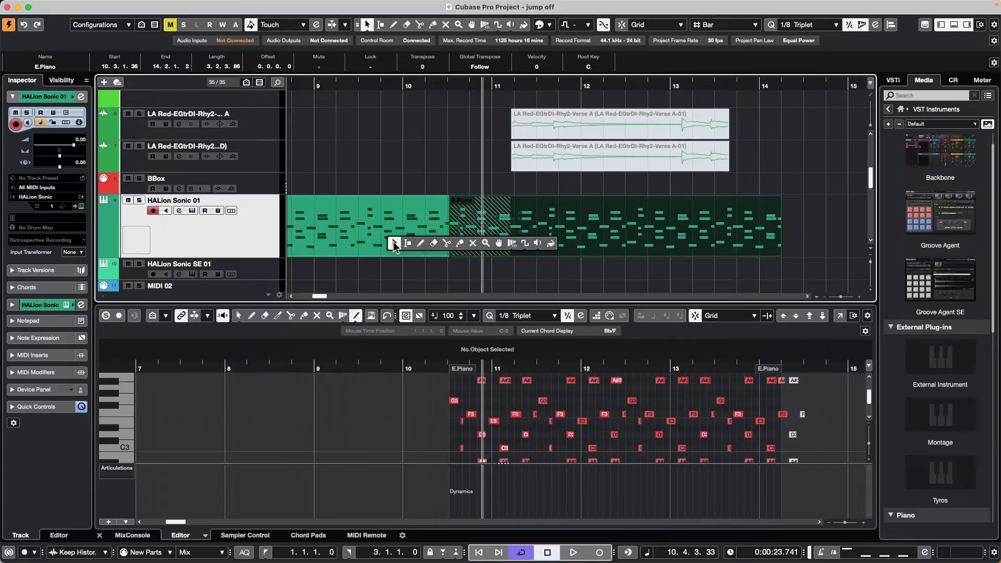
click(459, 243)
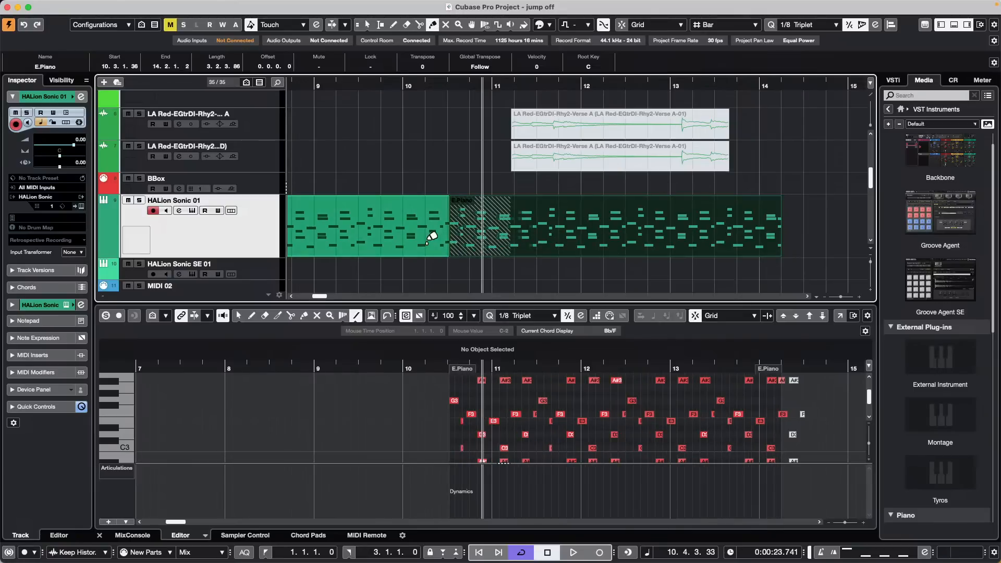
click(422, 232)
right_click(500, 239)
click(512, 244)
click(476, 238)
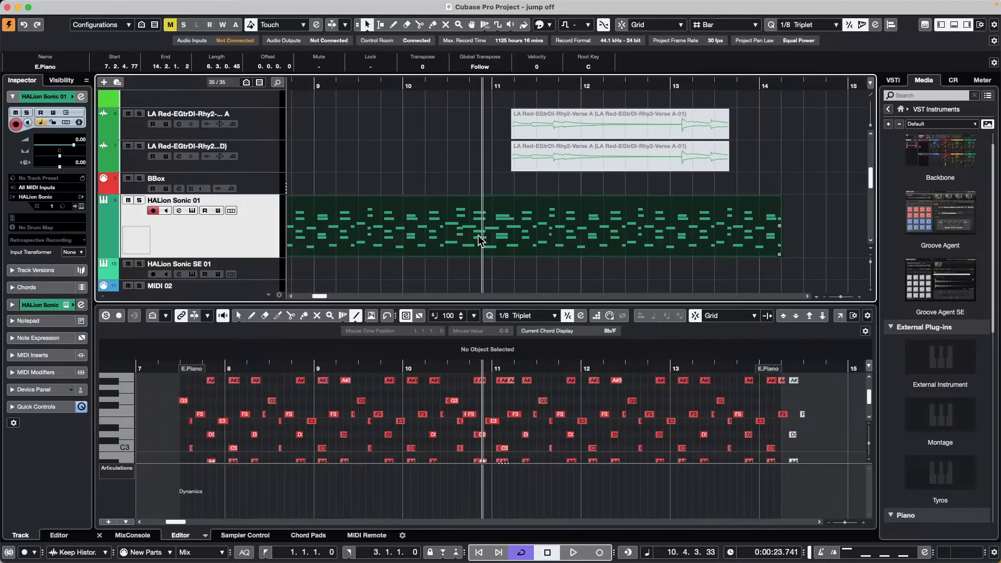
key(super+z)
key(super+z)
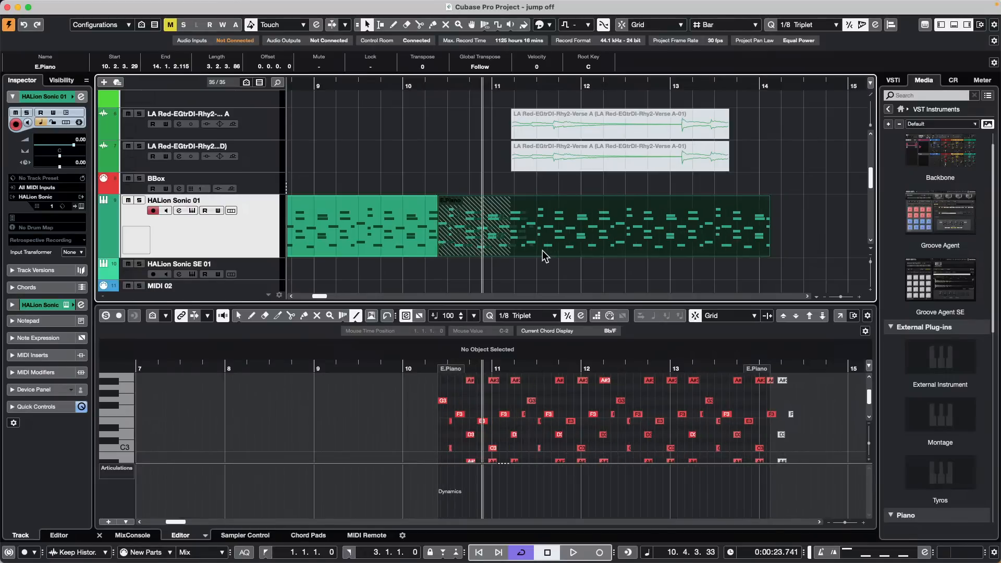
drag(552, 239, 686, 239)
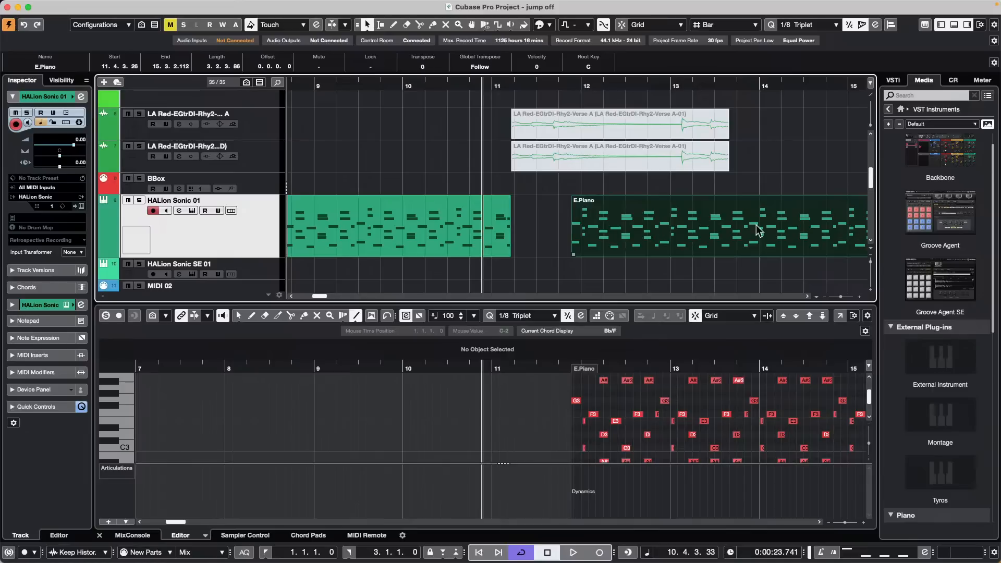
Step: Enable Delete Overlaps in Editing preferences, then move the E.Piano copy earlier to 10.3.1.2
mouse_move(230, 6)
click(14, 6)
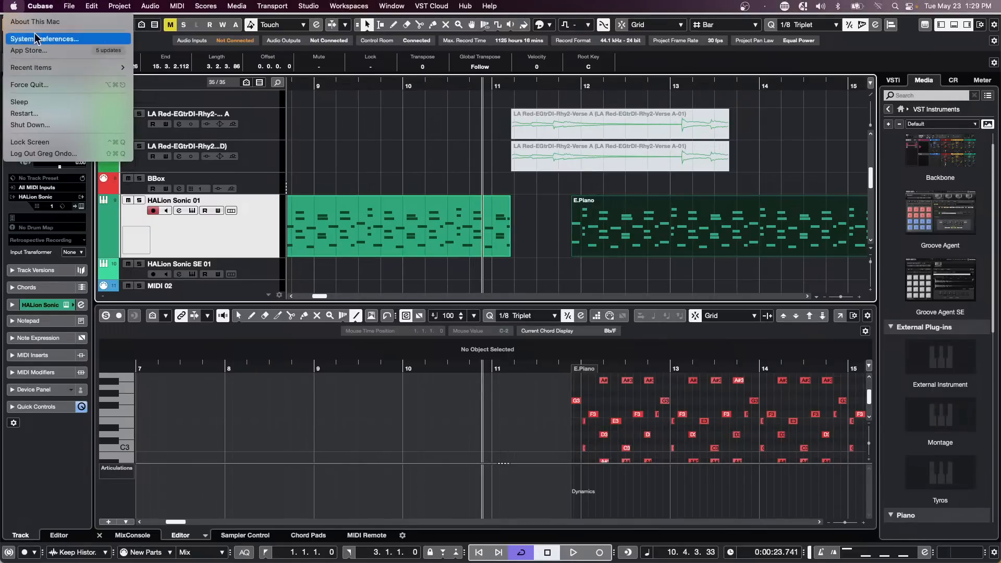
mouse_move(40, 6)
click(47, 40)
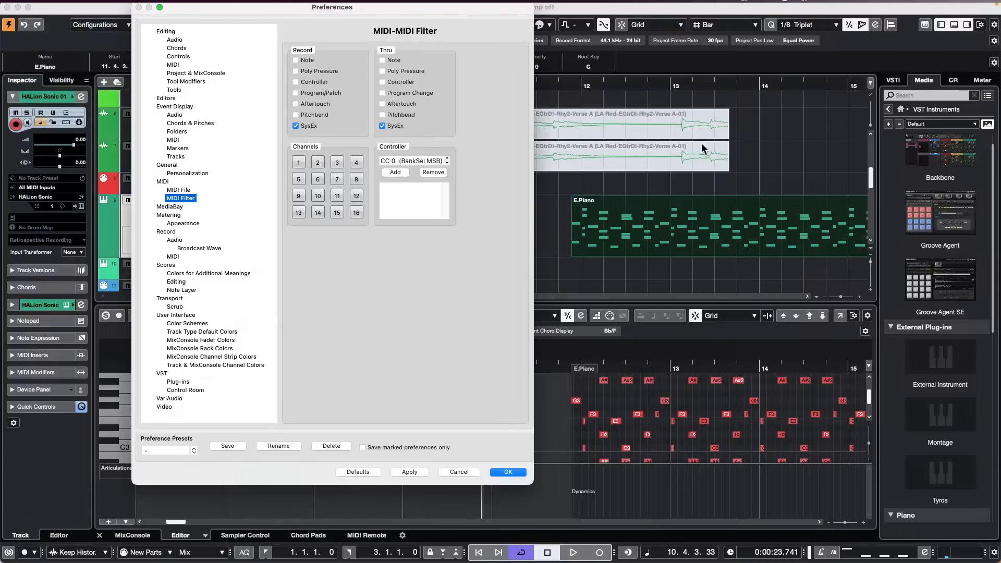
click(164, 31)
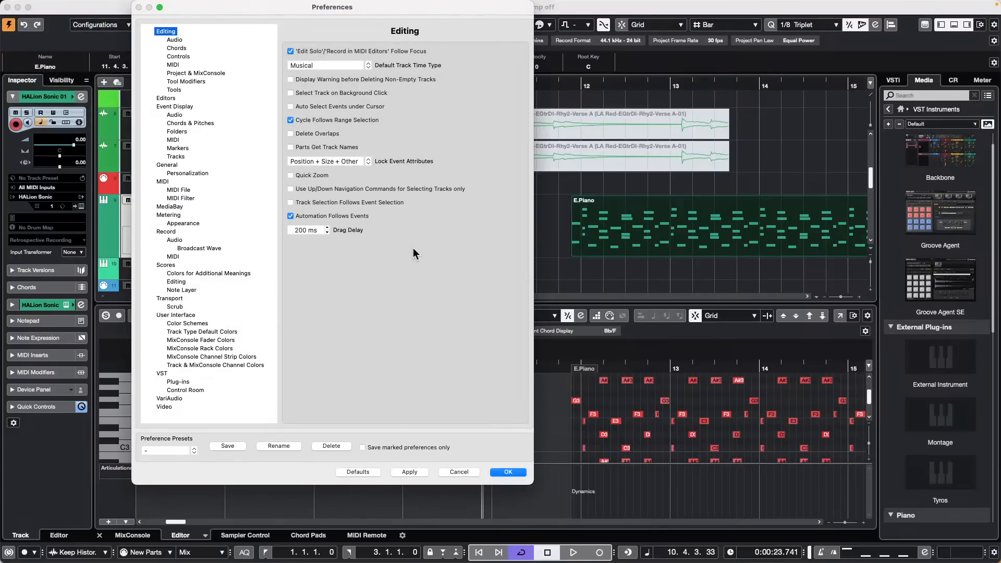
click(290, 134)
click(409, 471)
click(508, 472)
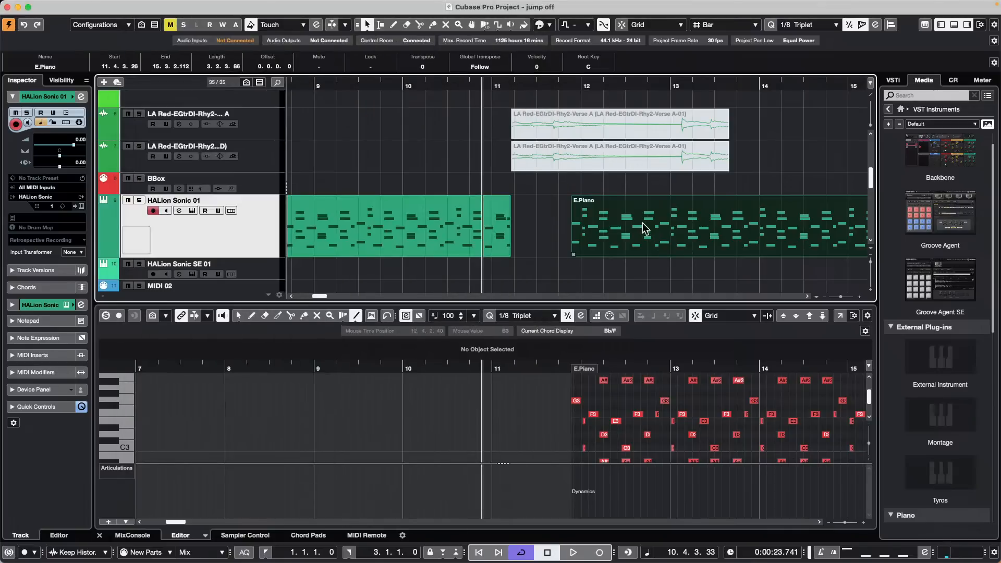
drag(642, 223, 670, 215)
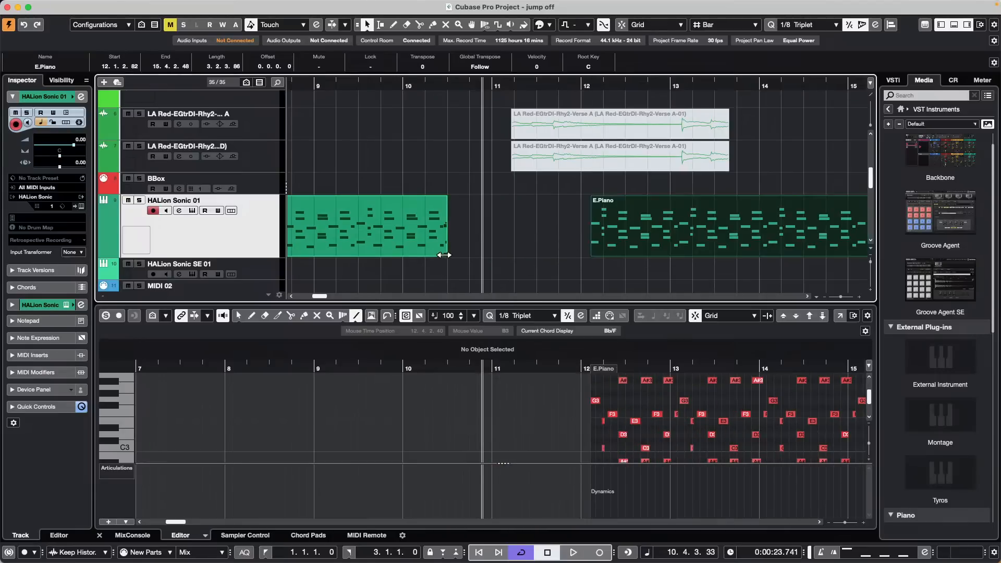
drag(444, 255, 549, 262)
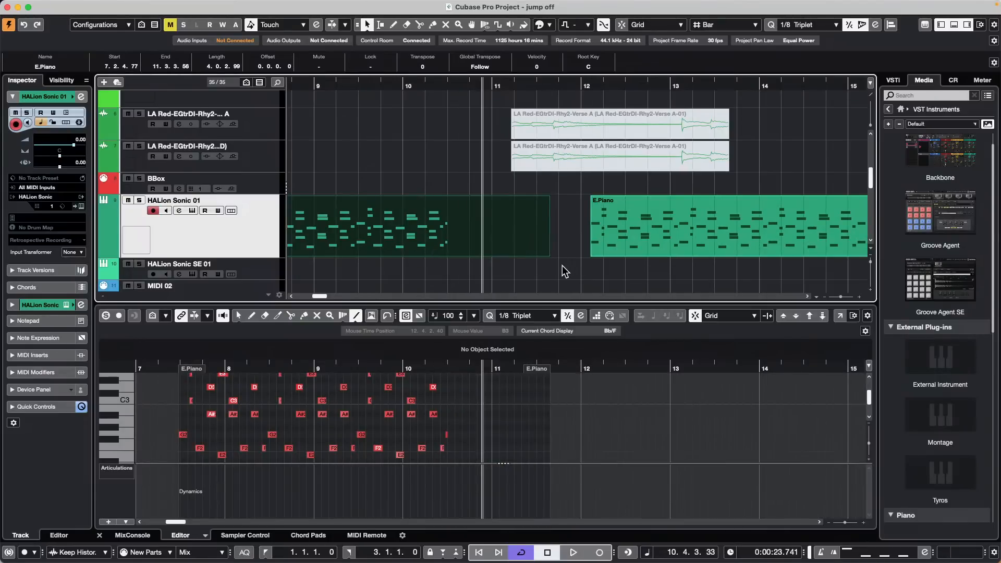
key(ctrl+z)
key(ctrl+z)
drag(644, 234, 580, 232)
key(ctrl+z)
key(ctrl+z)
key(ctrl+z)
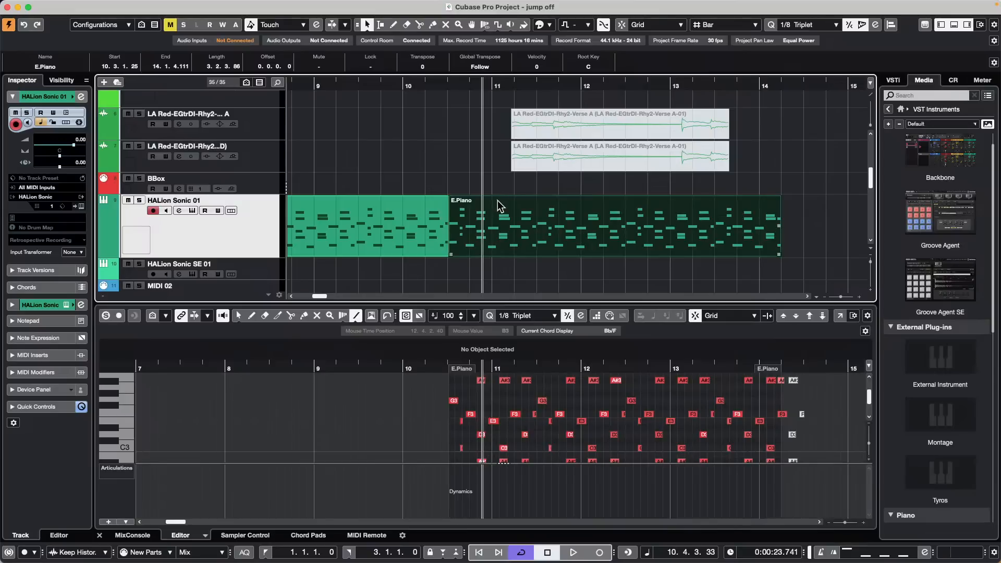
key(super+z)
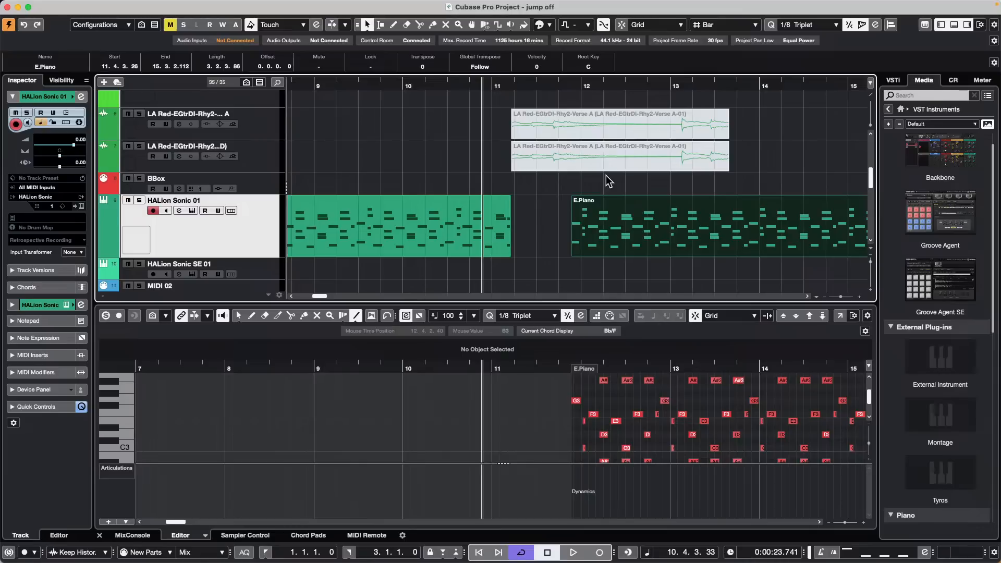
mouse_move(422, 3)
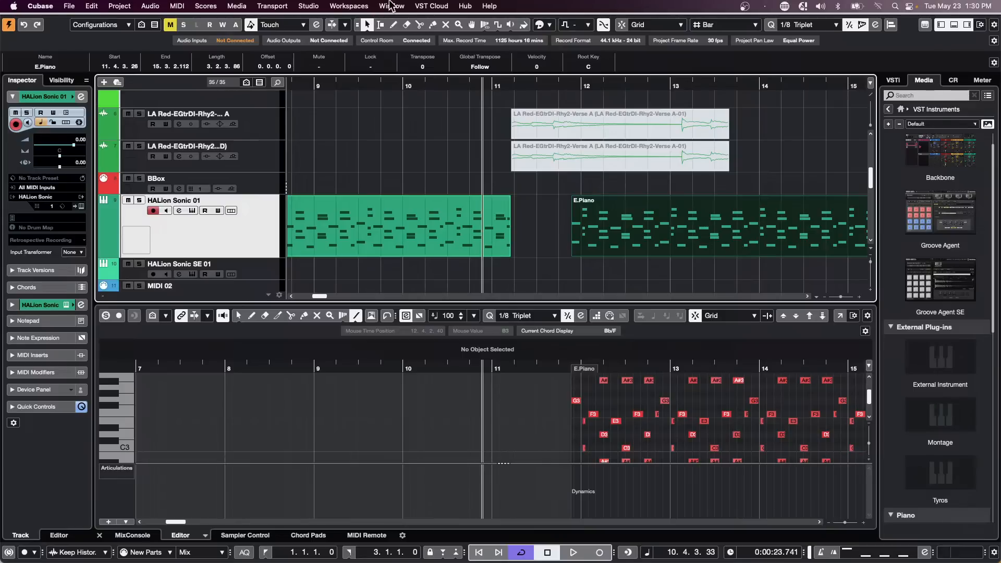
Step: Load Amos Moses - GO.cpr from the recent projects list and start it playing
click(304, 6)
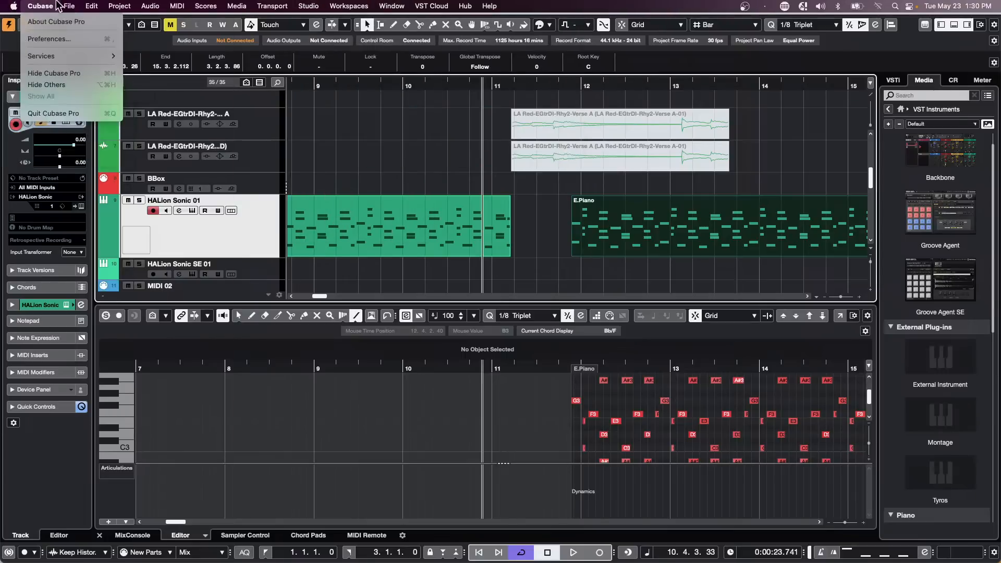
mouse_move(90, 238)
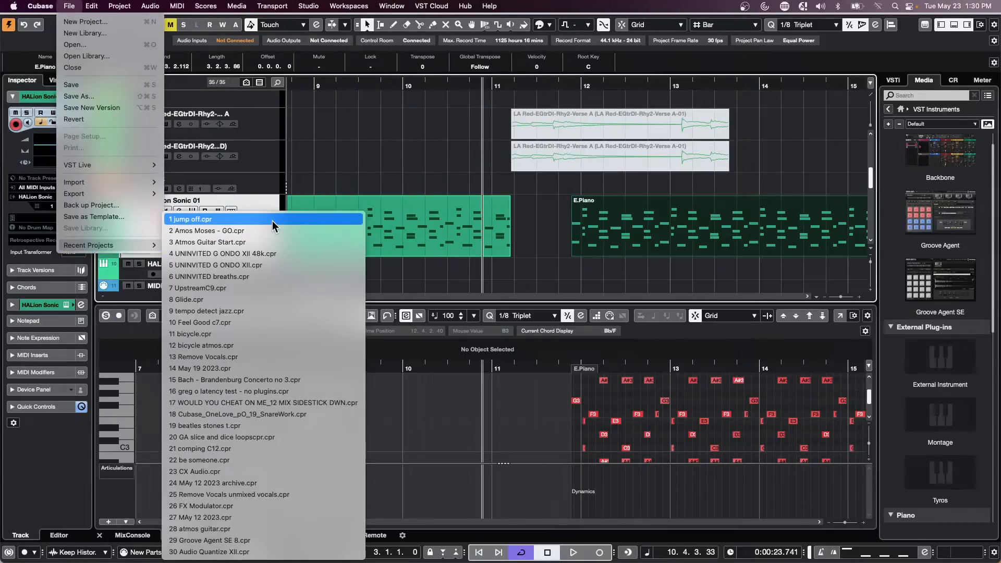
click(324, 229)
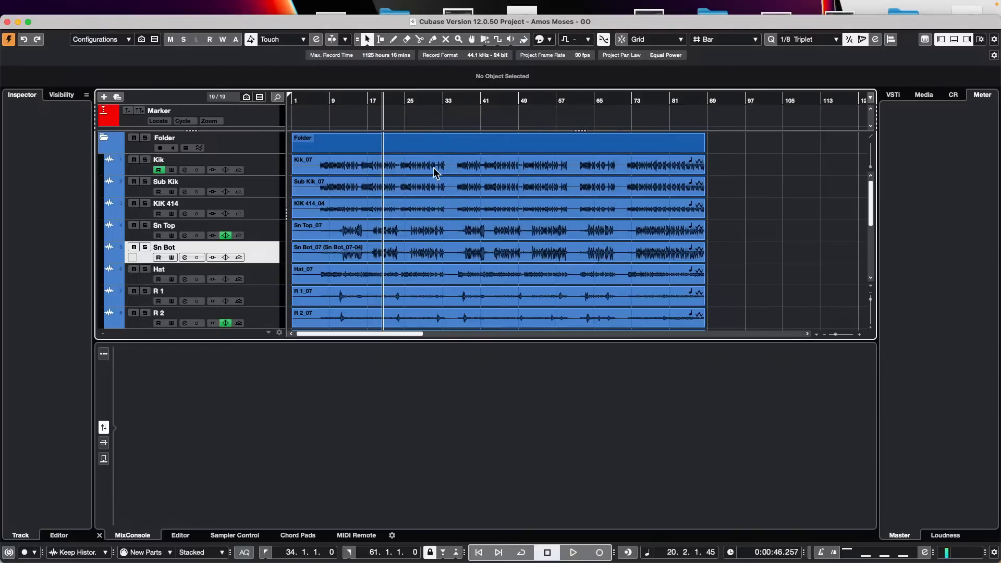
scroll(425, 193, down, 4)
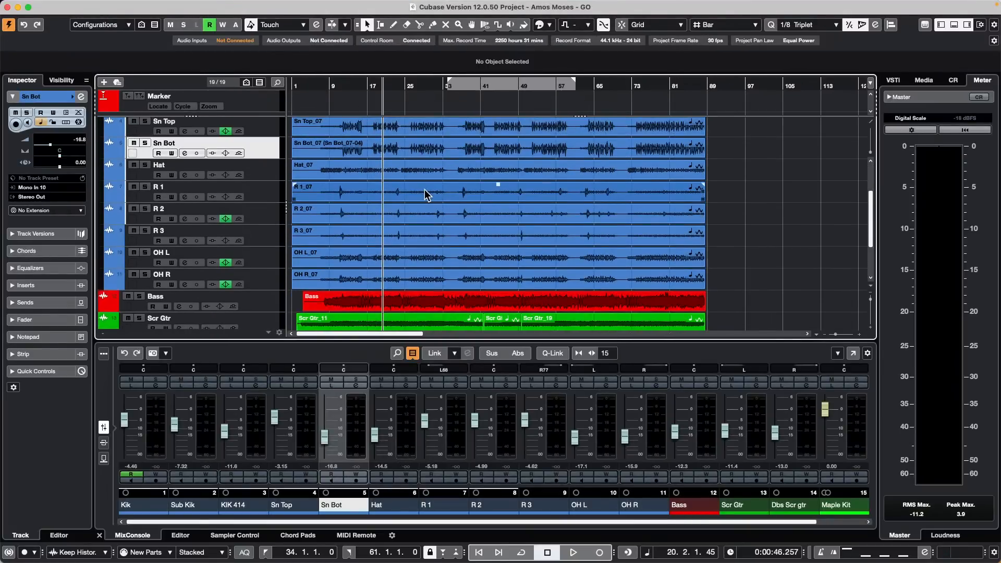
key(space)
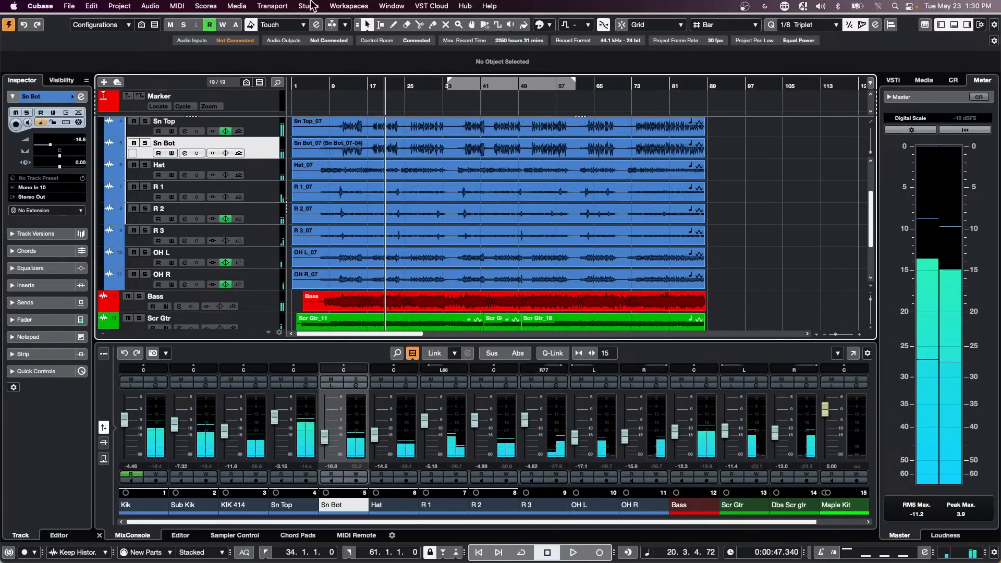
Step: Inspect the Control Room connections, expanding the Yamaha HS7 monitor, then close Audio Connections
click(311, 5)
click(328, 23)
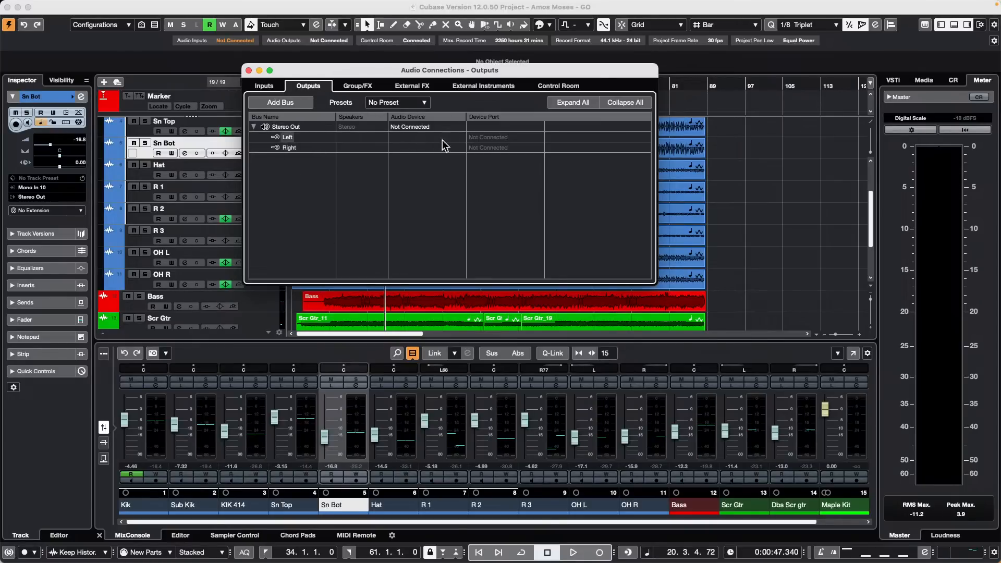
click(549, 89)
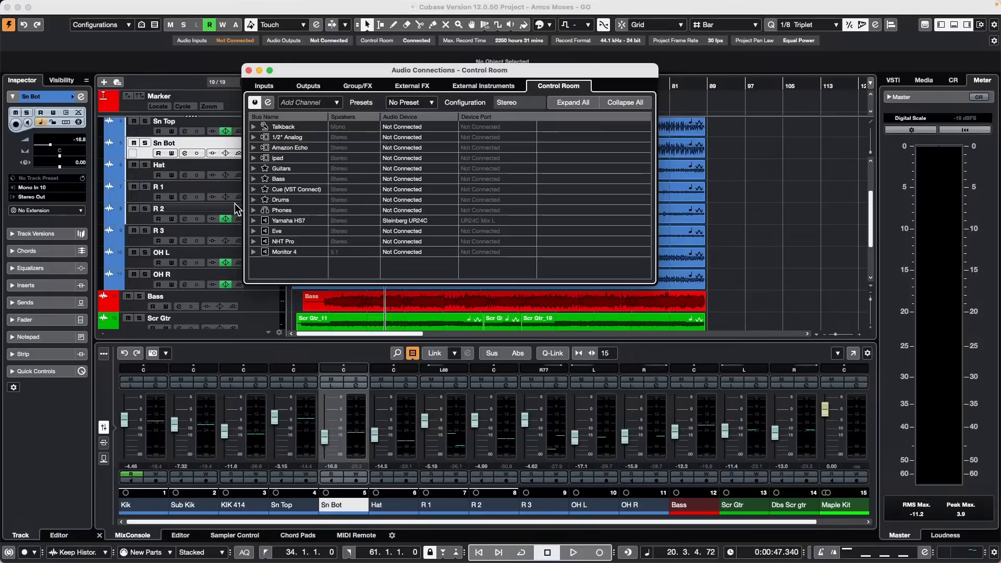
right_click(280, 200)
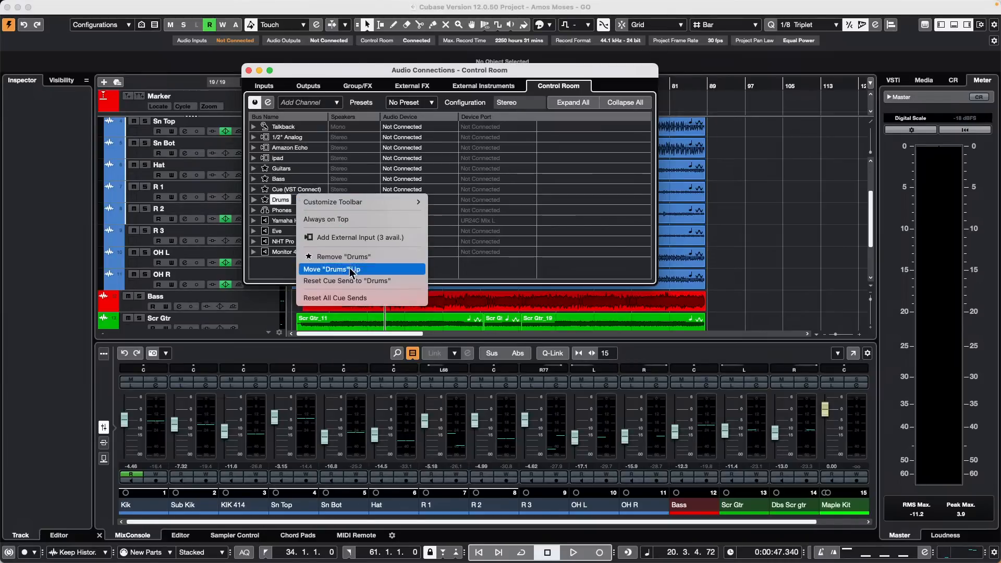
click(275, 270)
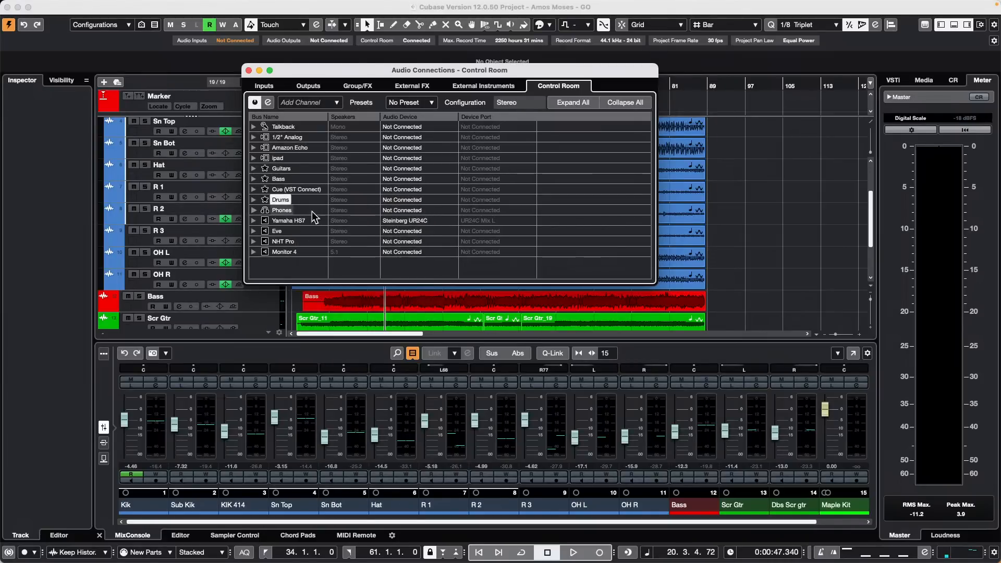
click(254, 220)
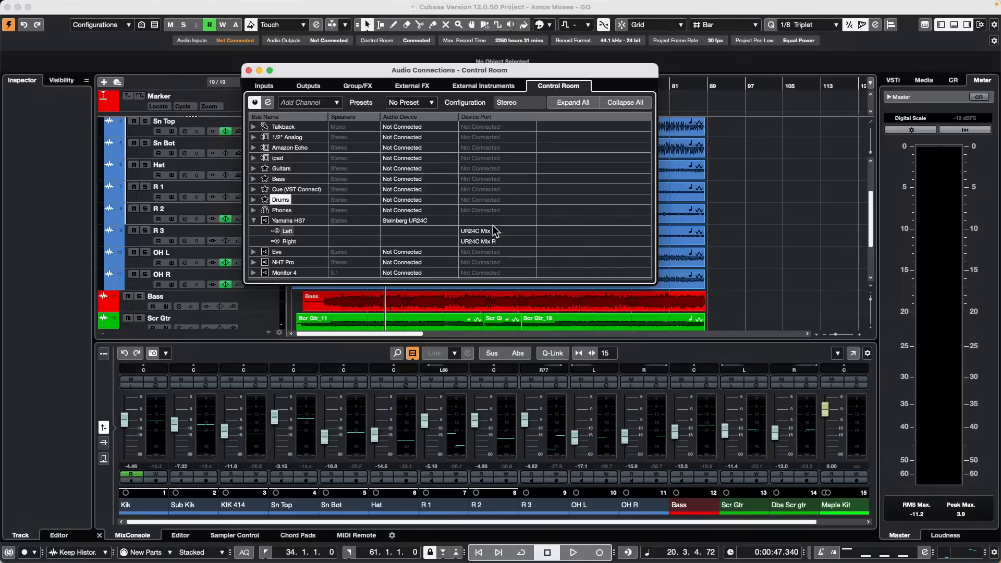
click(249, 71)
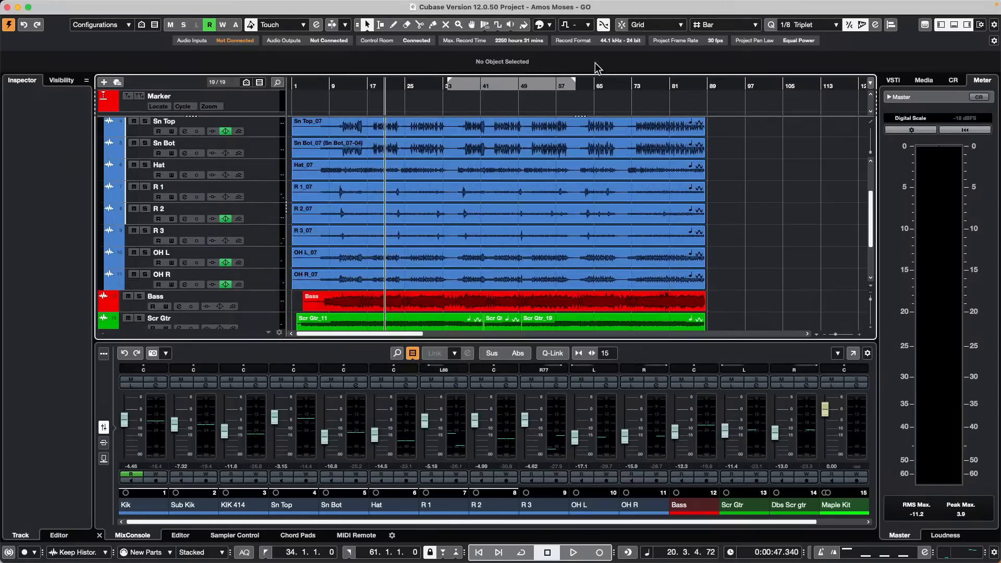
Step: Start playback from bar 10
click(338, 84)
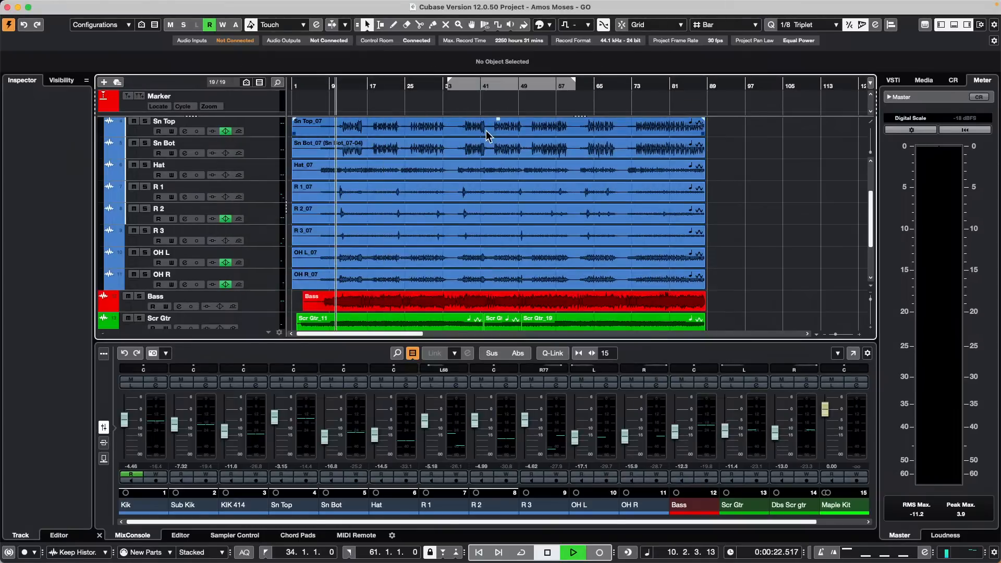
key(space)
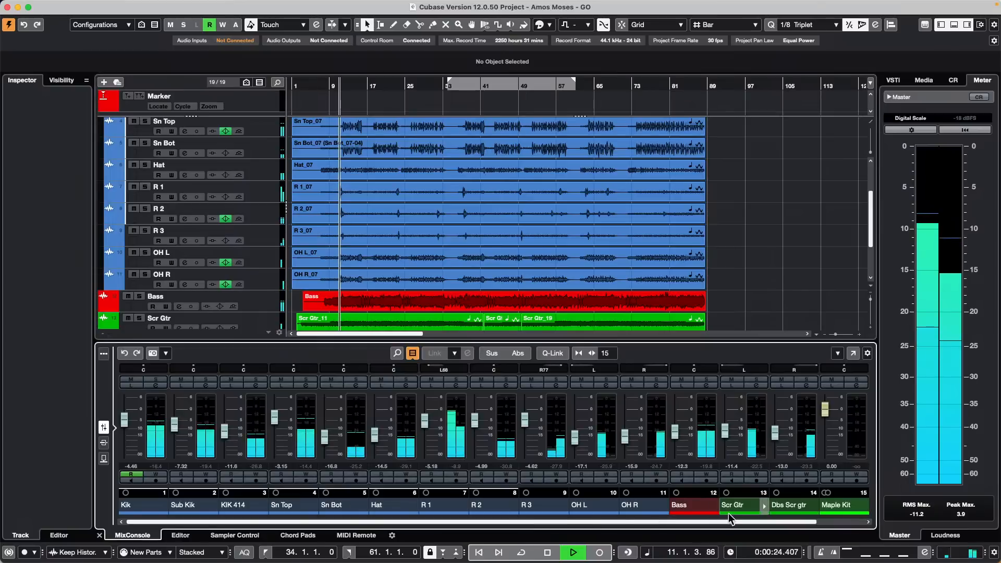
drag(689, 522, 738, 522)
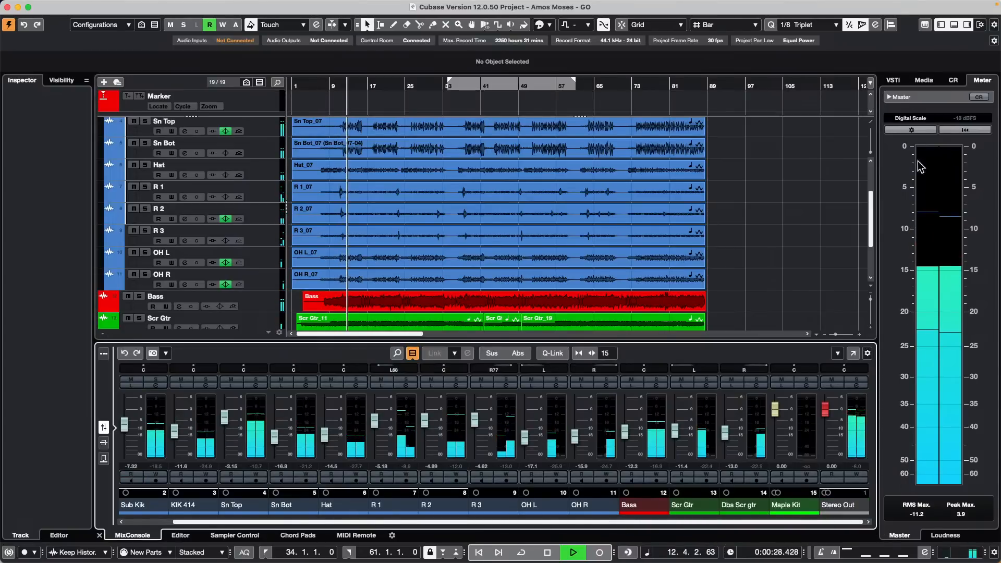
Step: Raise the Control Room Main monitor level to about -9.76 dB
click(953, 81)
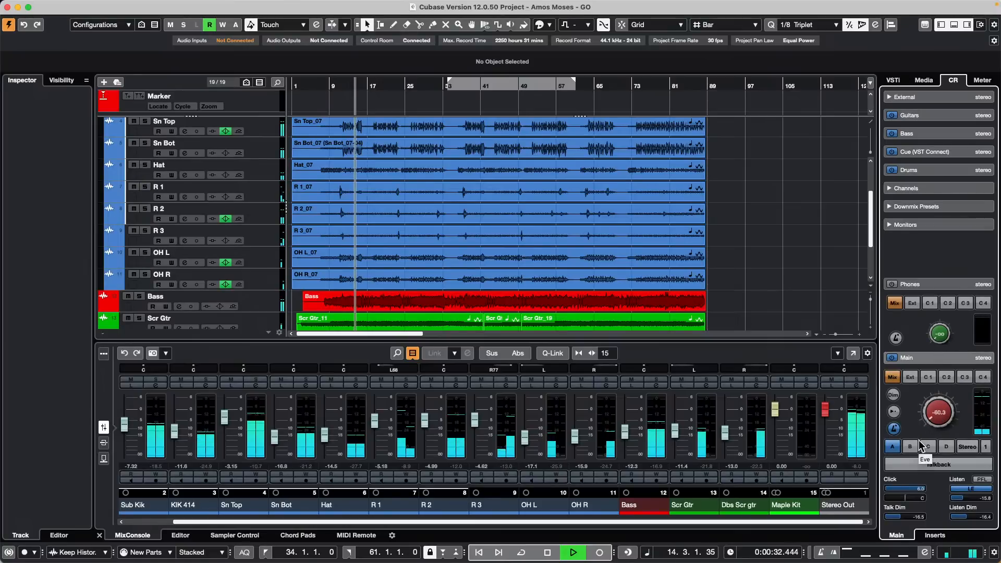
mouse_move(914, 419)
mouse_down()
mouse_move(915, 382)
mouse_move(909, 412)
mouse_up()
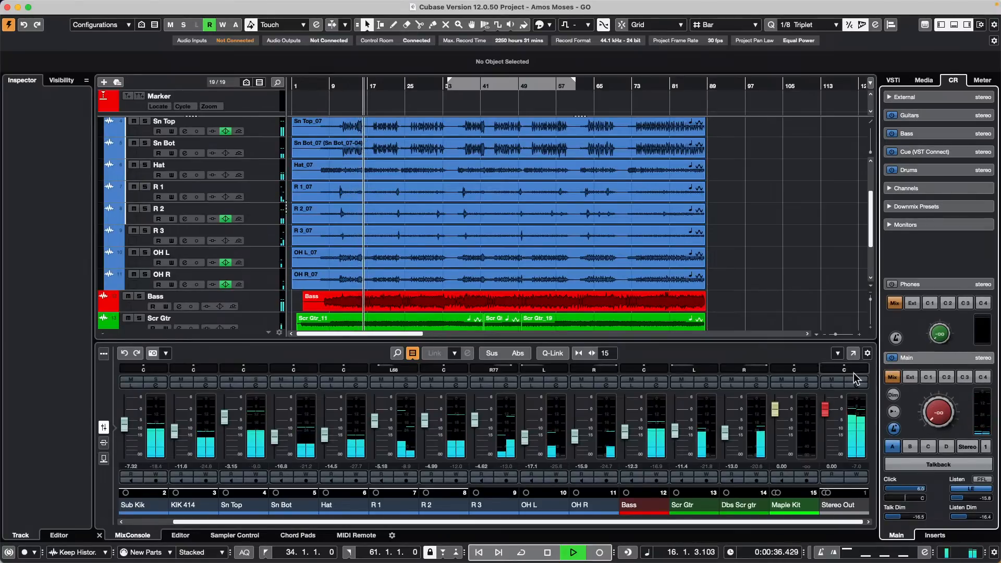
drag(931, 417, 915, 371)
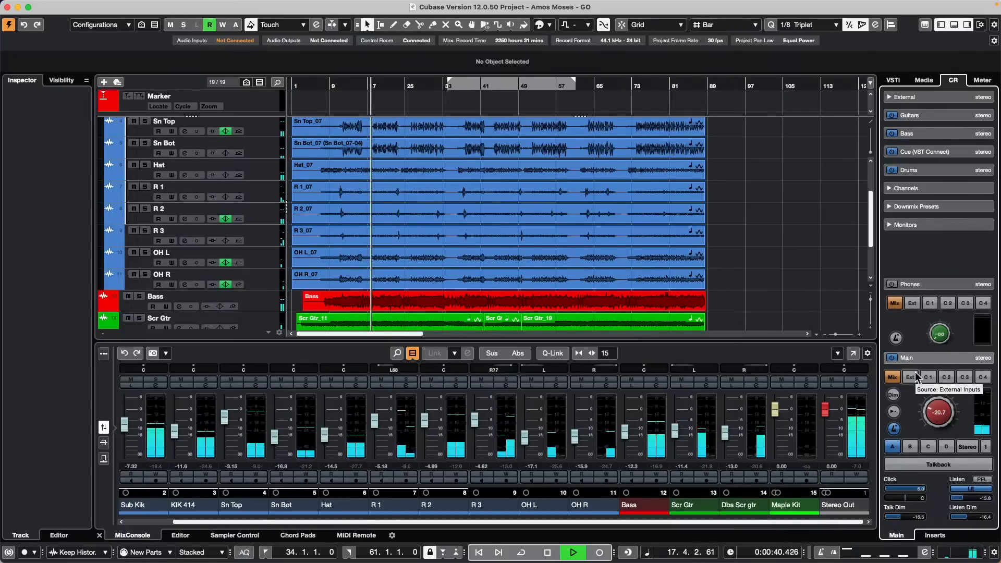
drag(936, 419, 910, 437)
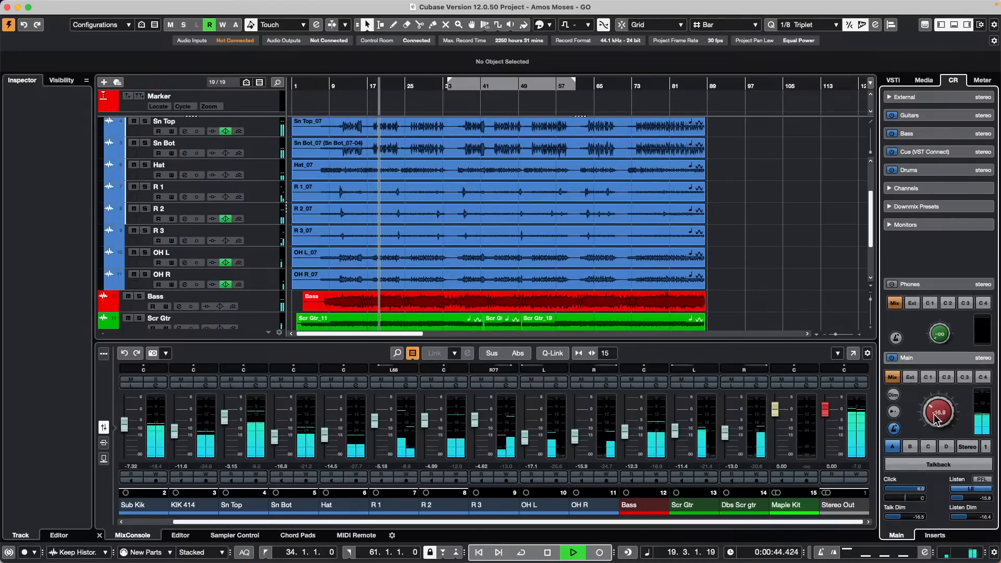
drag(906, 395, 906, 383)
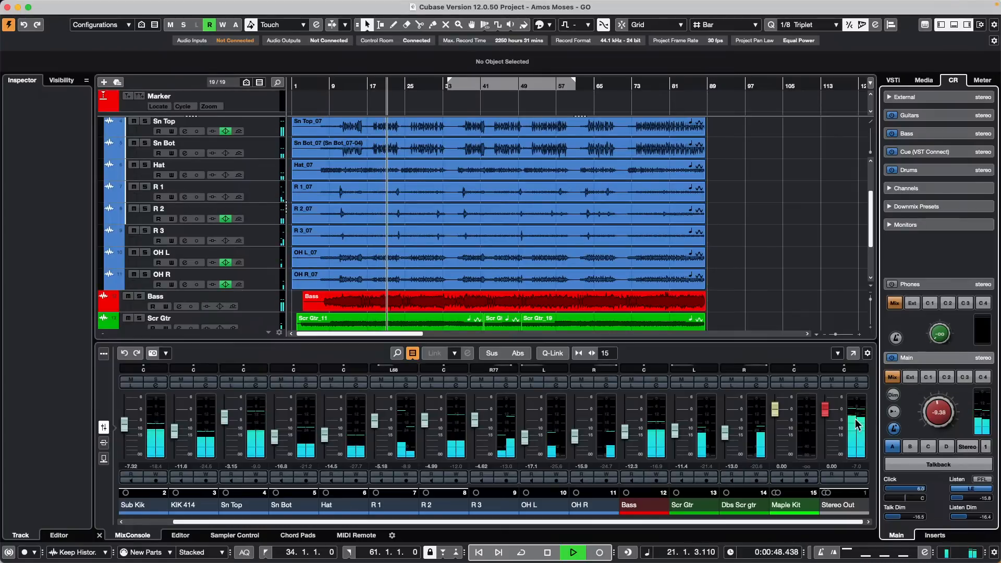
Step: Reset Stereo Out to 0.00 dB and enlarge the mixer area below the tracks
click(824, 414)
mouse_move(824, 414)
mouse_down()
mouse_move(824, 439)
mouse_move(824, 412)
mouse_up()
drag(940, 412, 915, 392)
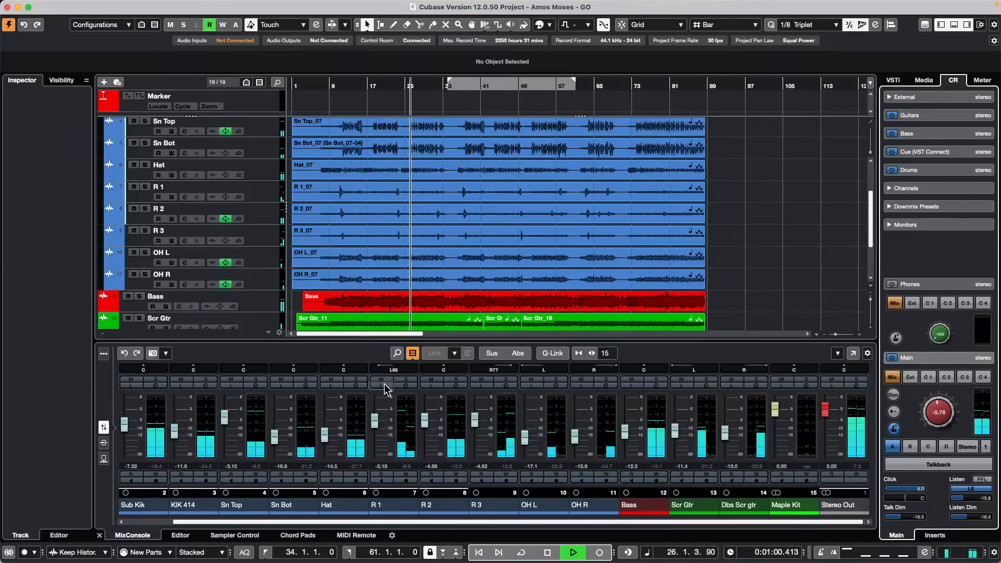
drag(412, 339, 412, 308)
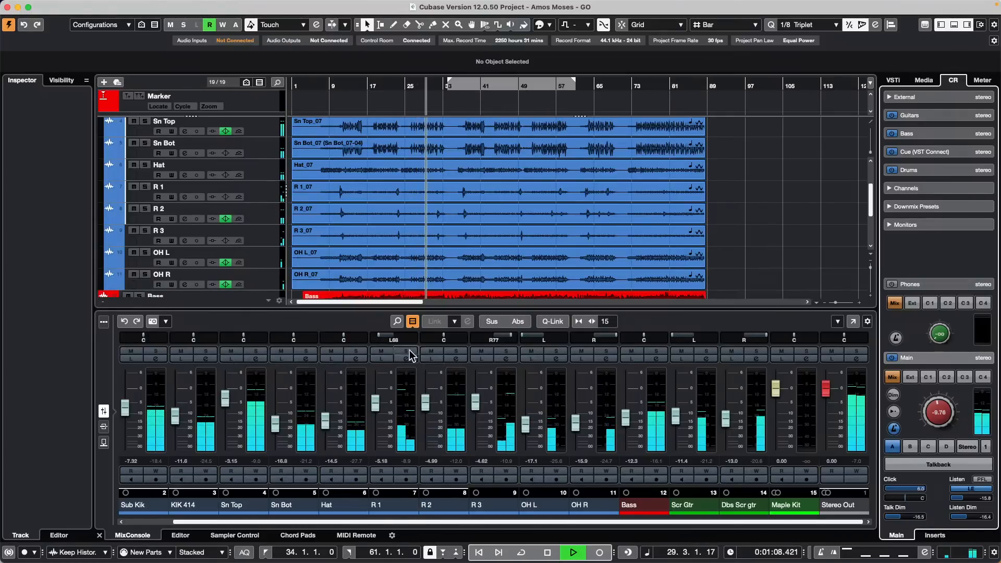
Step: Mute R 2, try soloing Bass and Scr Gtr, then put Bass in Listen
click(431, 350)
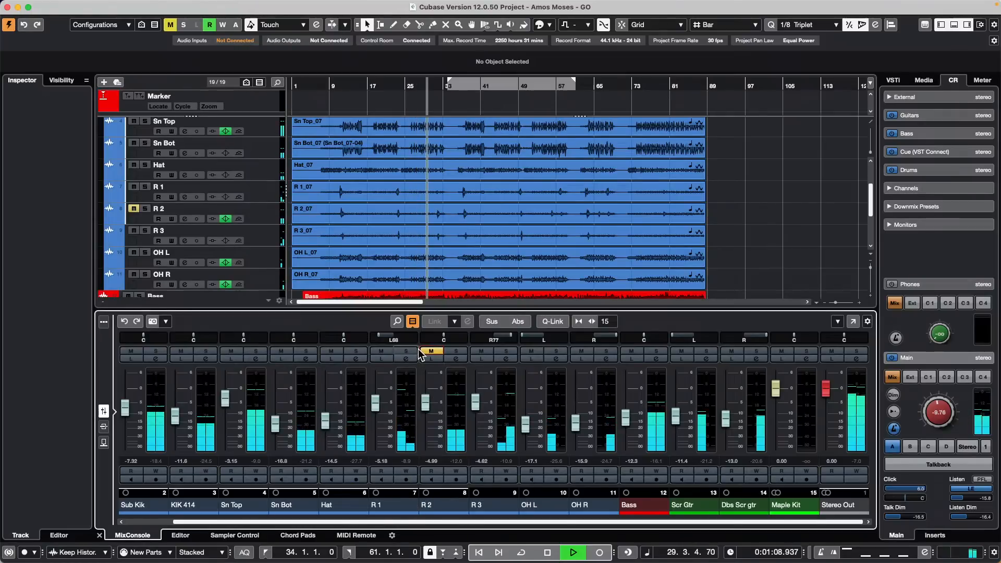
click(660, 352)
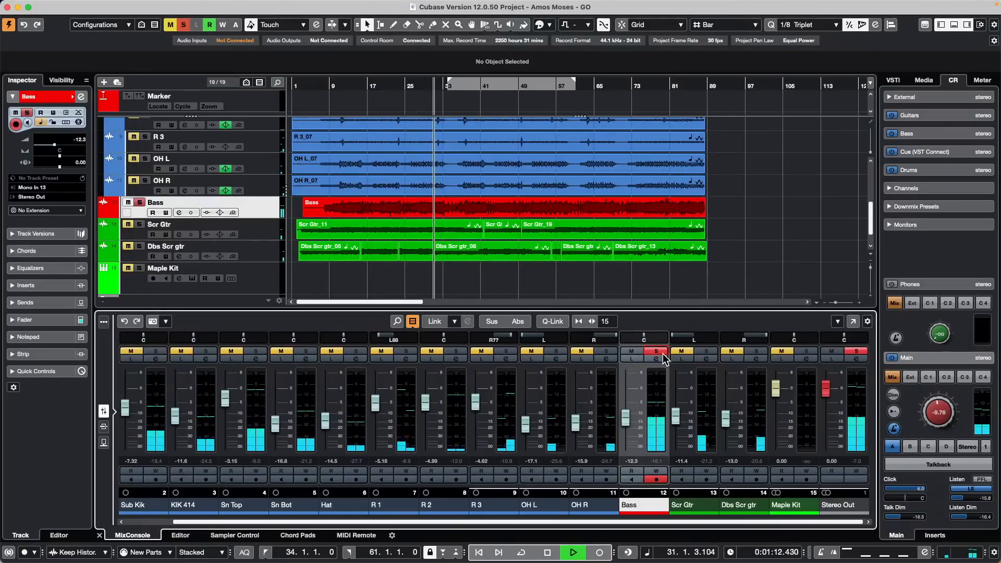
click(708, 352)
click(709, 352)
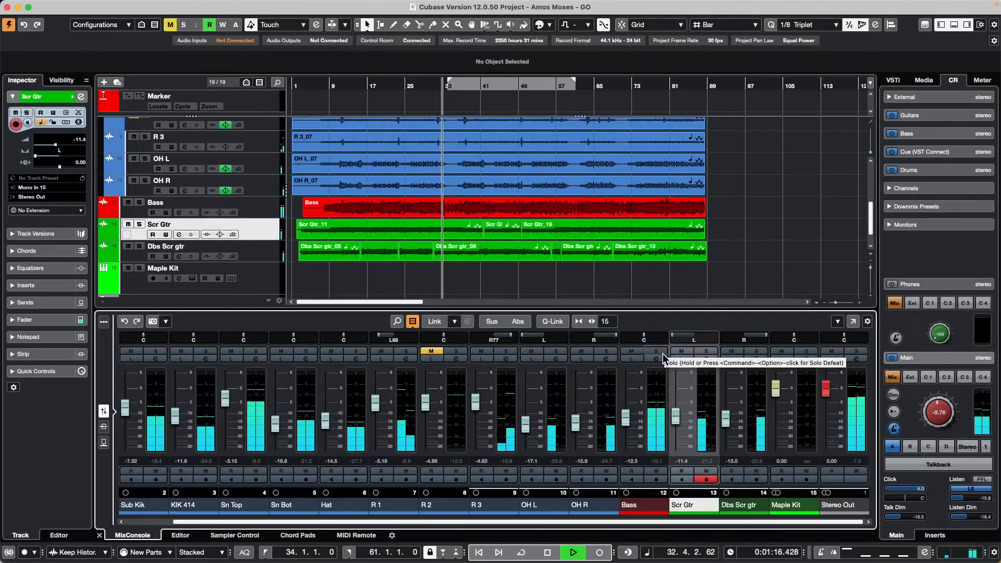
click(632, 359)
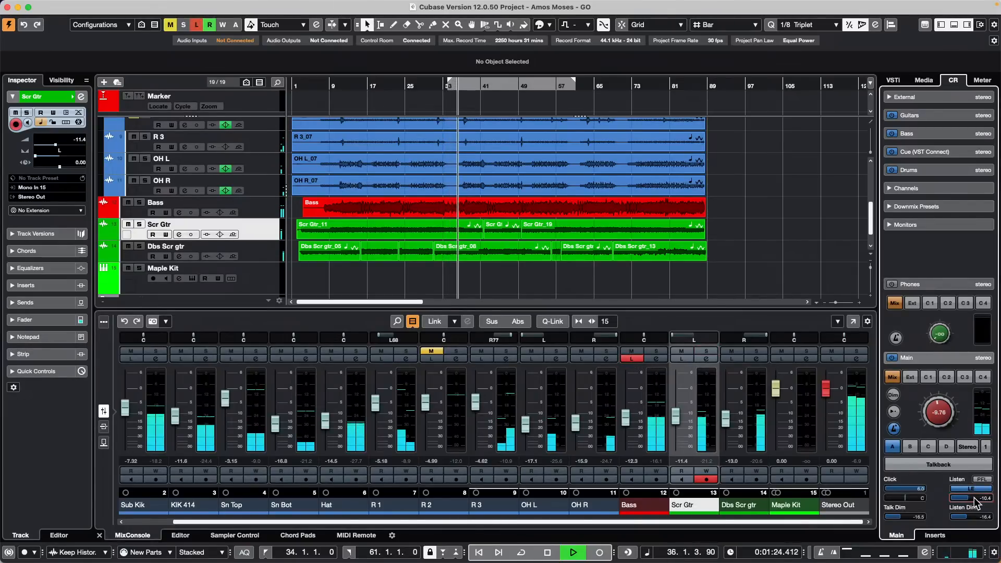
Step: Set the Control Room Listen level to 0.0 dB and lower the Listen Dim
mouse_move(964, 498)
mouse_down()
mouse_move(989, 503)
mouse_move(975, 497)
mouse_up()
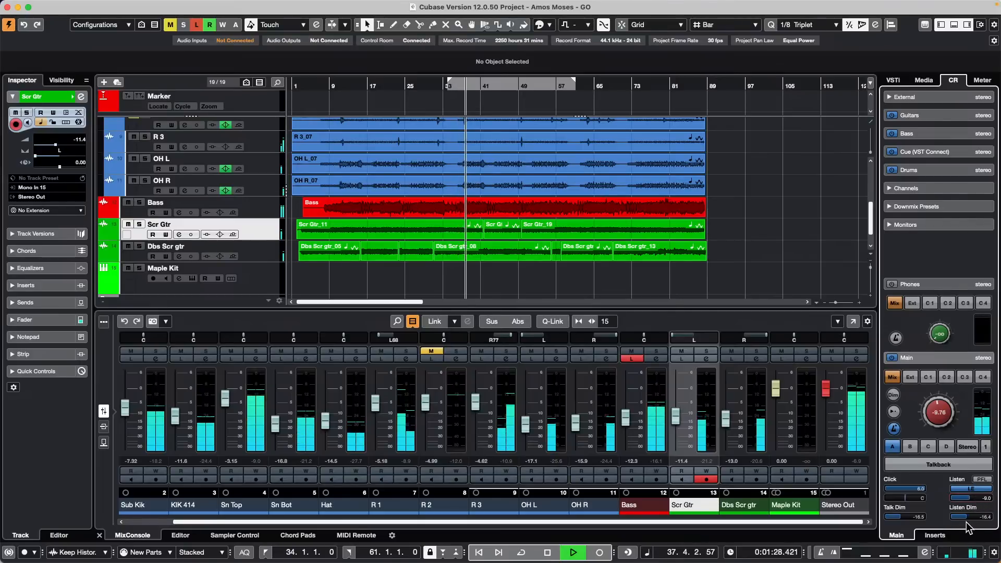
mouse_move(964, 519)
mouse_down()
mouse_move(973, 527)
mouse_move(965, 523)
mouse_up()
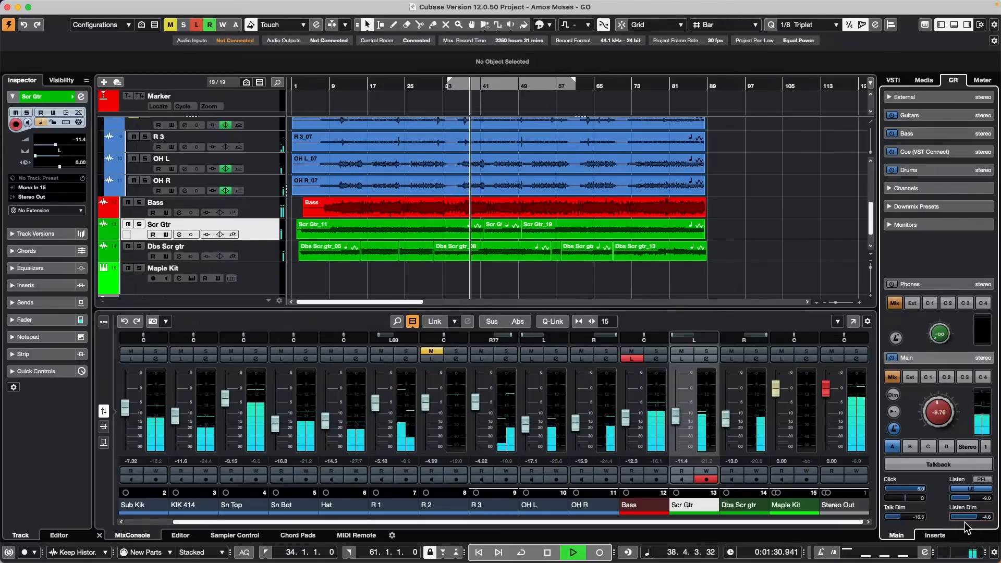
double_click(976, 498)
text(0)
key(Return)
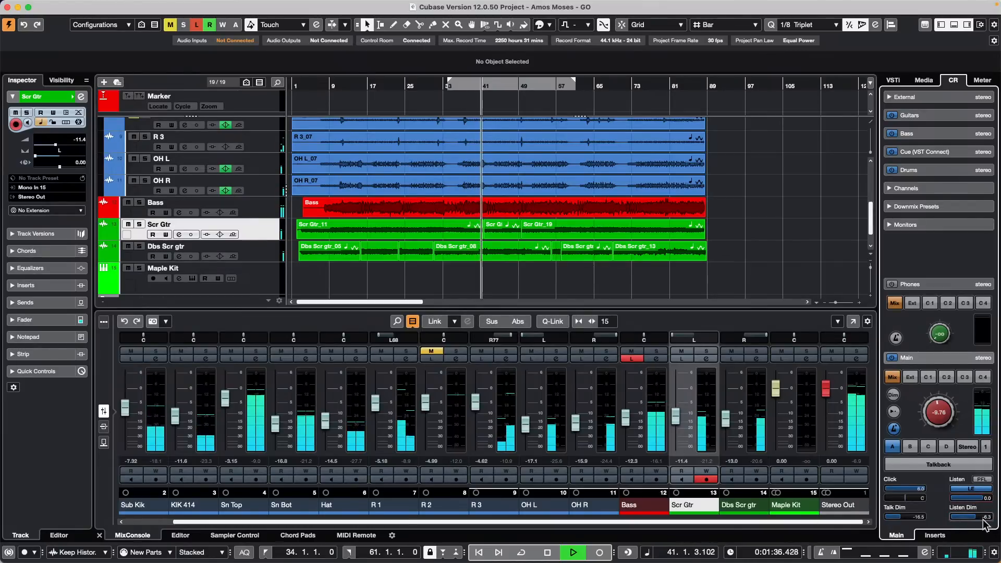
drag(976, 521, 956, 524)
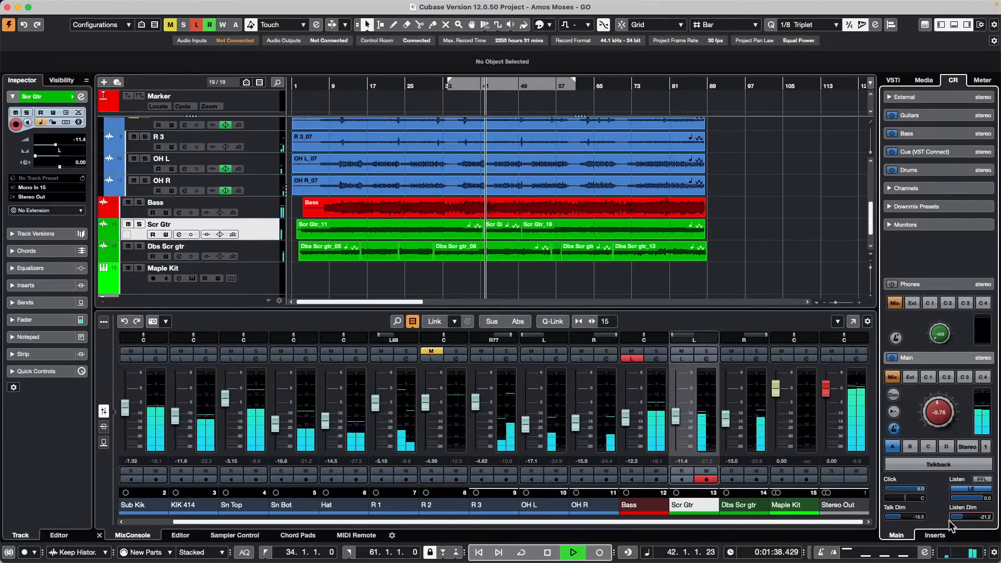
Step: Audition Scr Gtr and Bass in Listen, set Listen Dim near -13.0 dB, clear listens, stop playback
click(631, 358)
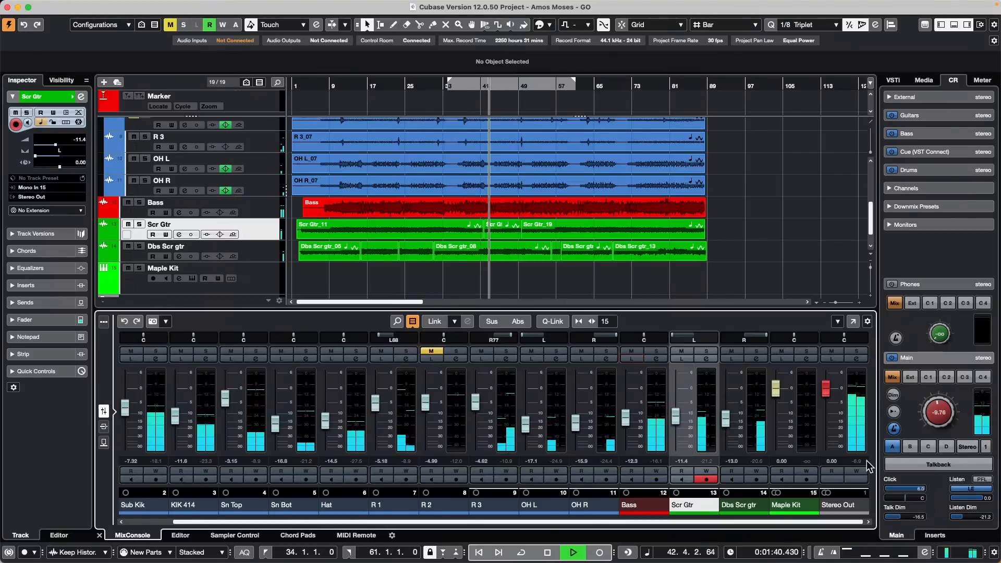
click(682, 359)
click(686, 360)
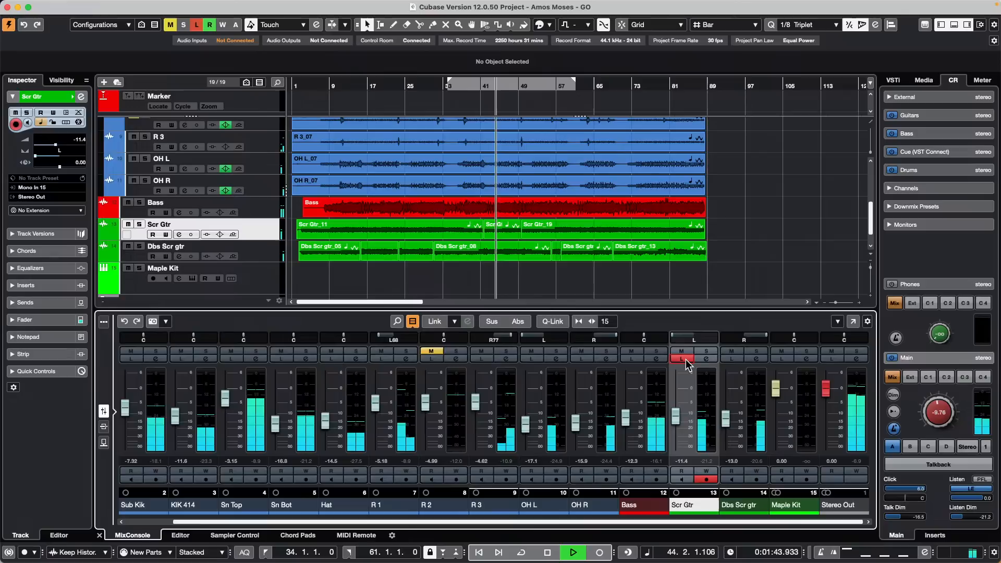
click(636, 360)
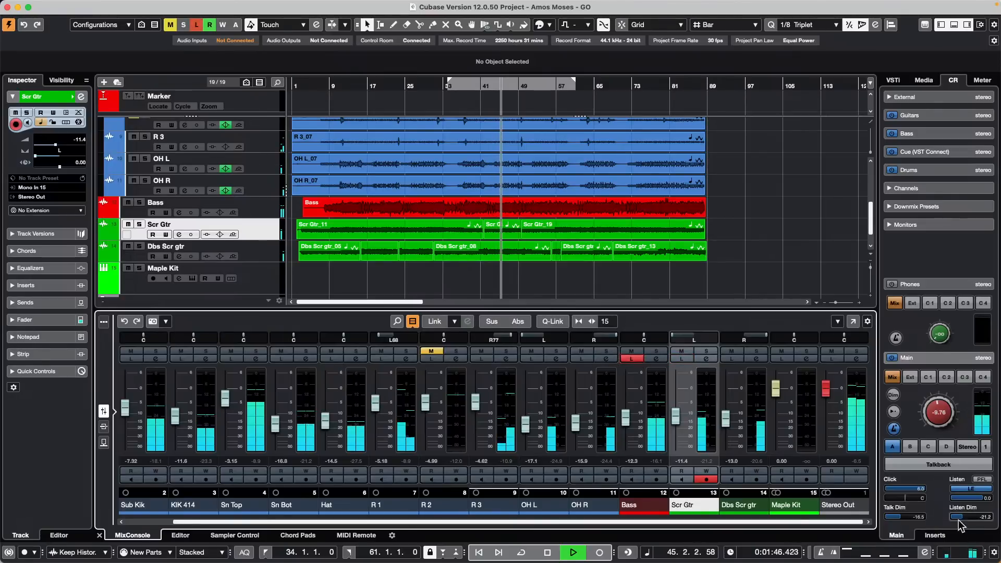
drag(959, 517, 977, 521)
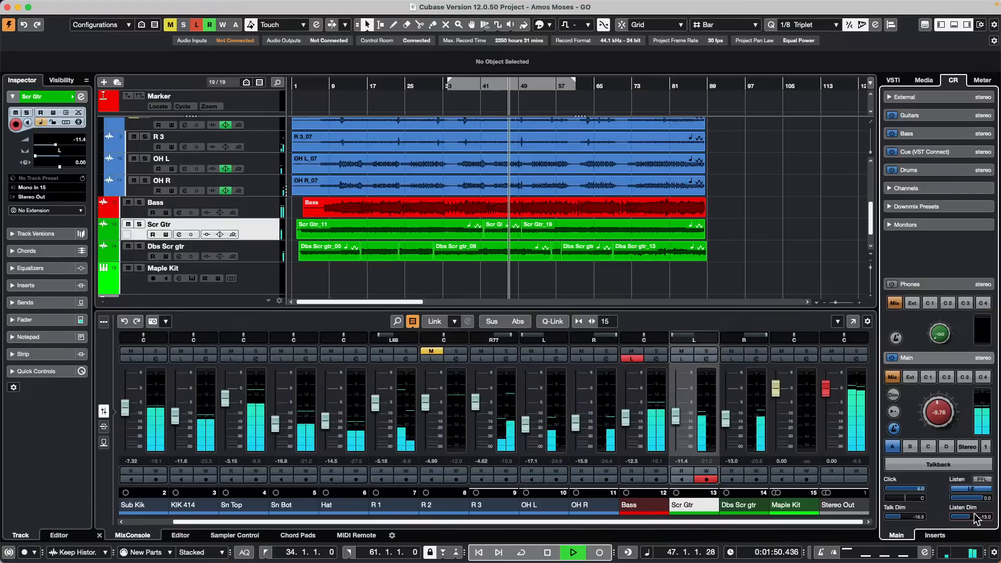
click(632, 359)
key(space)
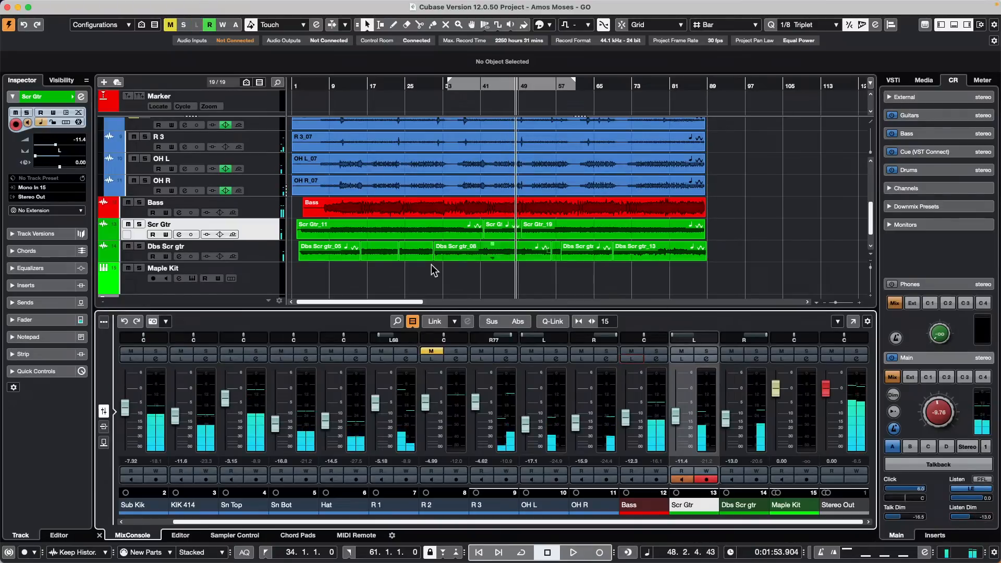
Step: Open the full MixConsole and add an expanded Cue Sends rack to every channel
key(F3)
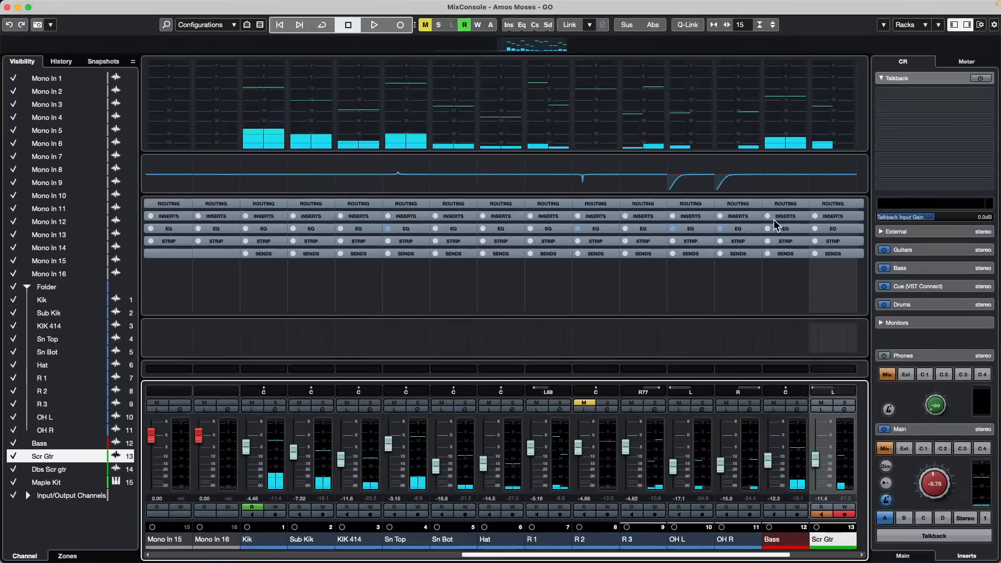
click(924, 27)
click(927, 147)
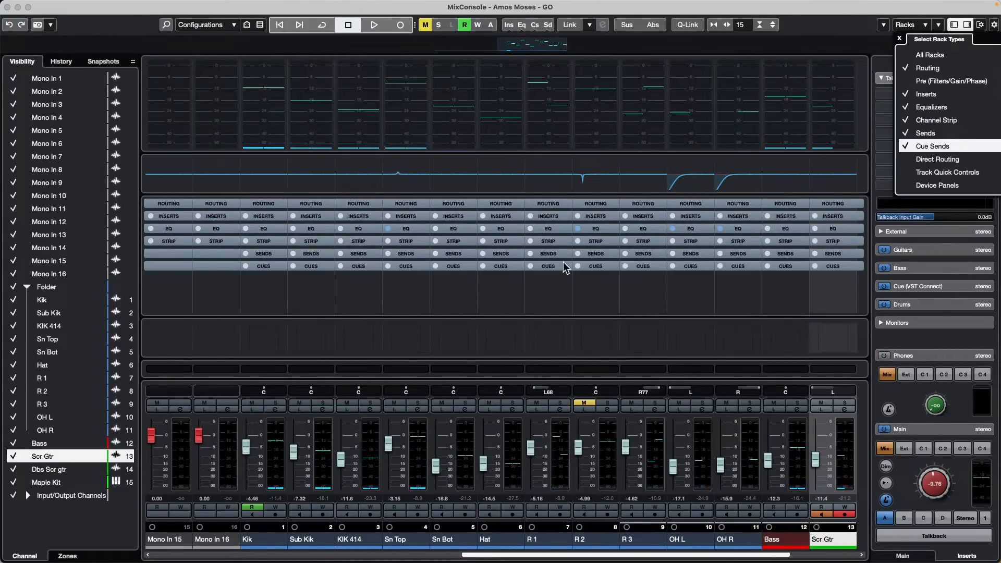
click(406, 266)
click(406, 266)
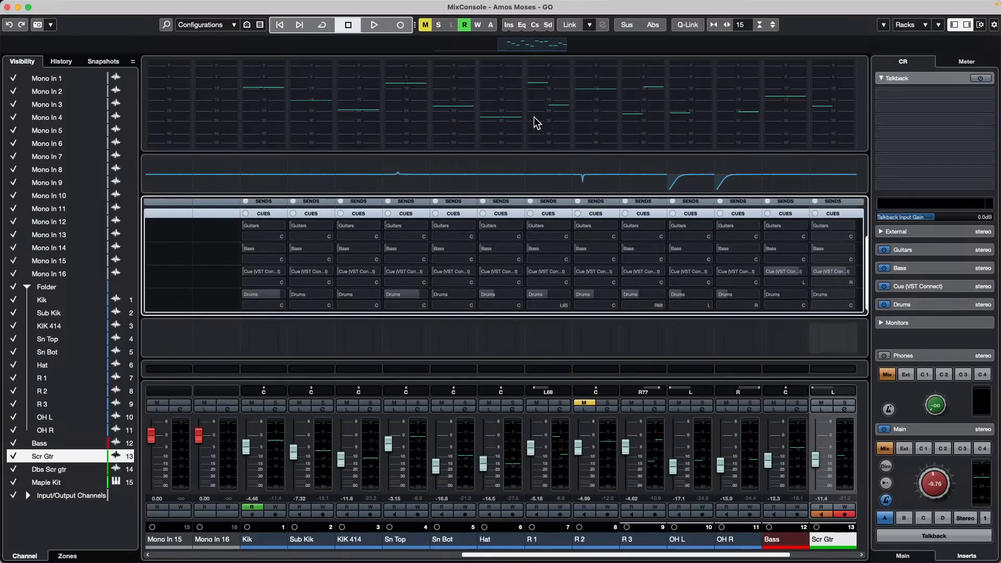
Step: Shrink the meters and enlarge the rack area so all four cue sends show
drag(529, 154, 524, 52)
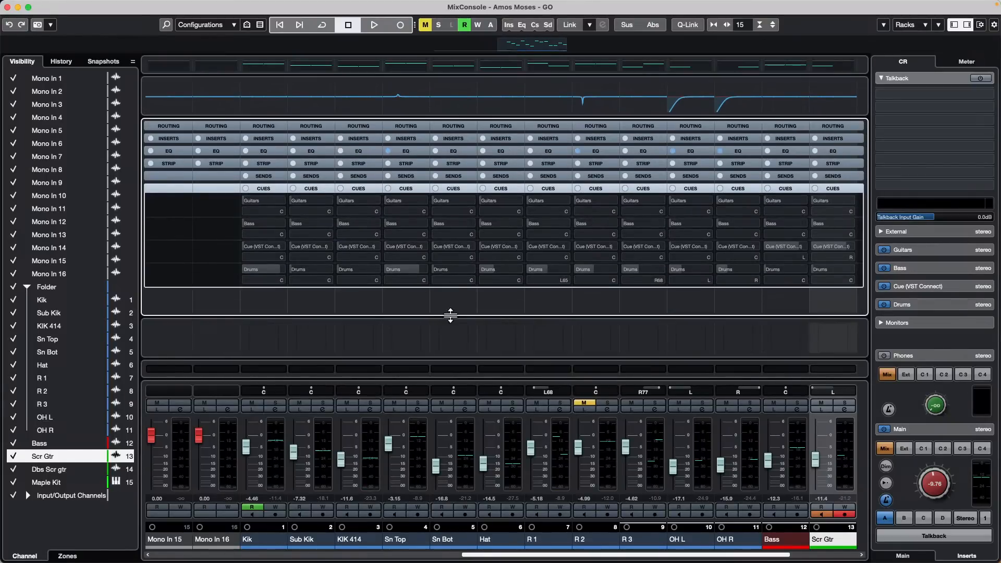
drag(451, 315, 450, 360)
mouse_move(420, 3)
click(329, 8)
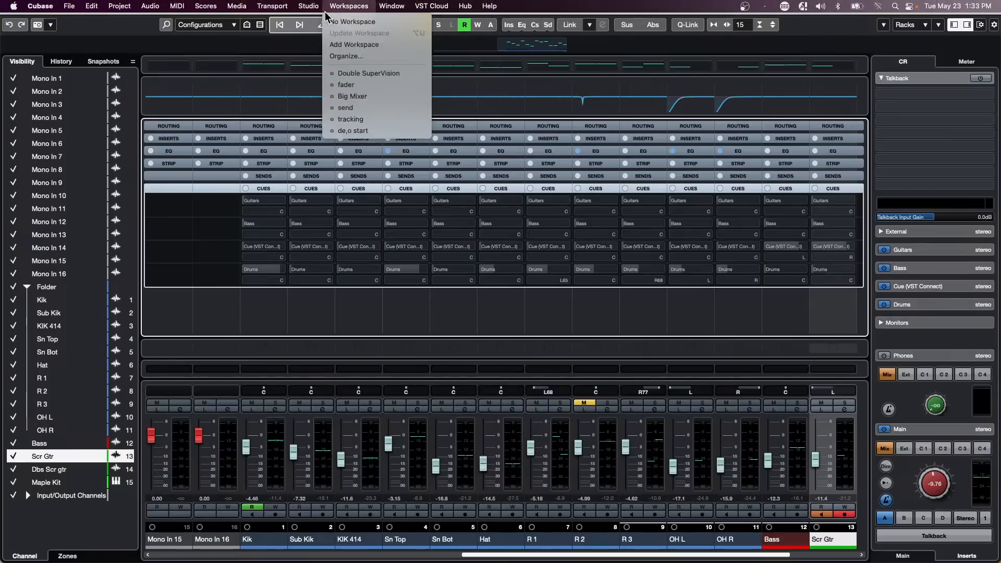
mouse_move(306, 7)
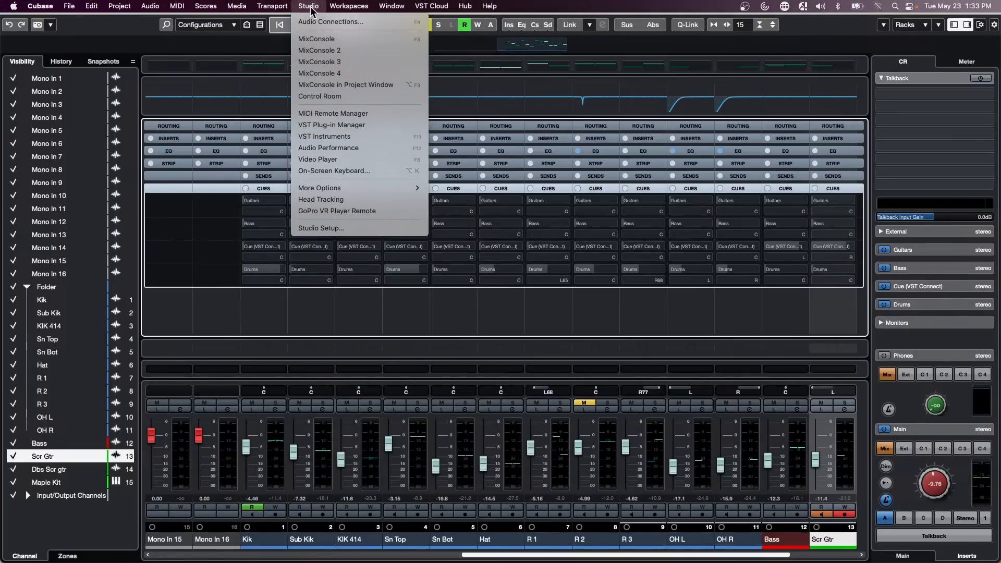
Step: In the Control Room connections, rename the Cue (VST Connect) bus to Drums and close the window
click(316, 21)
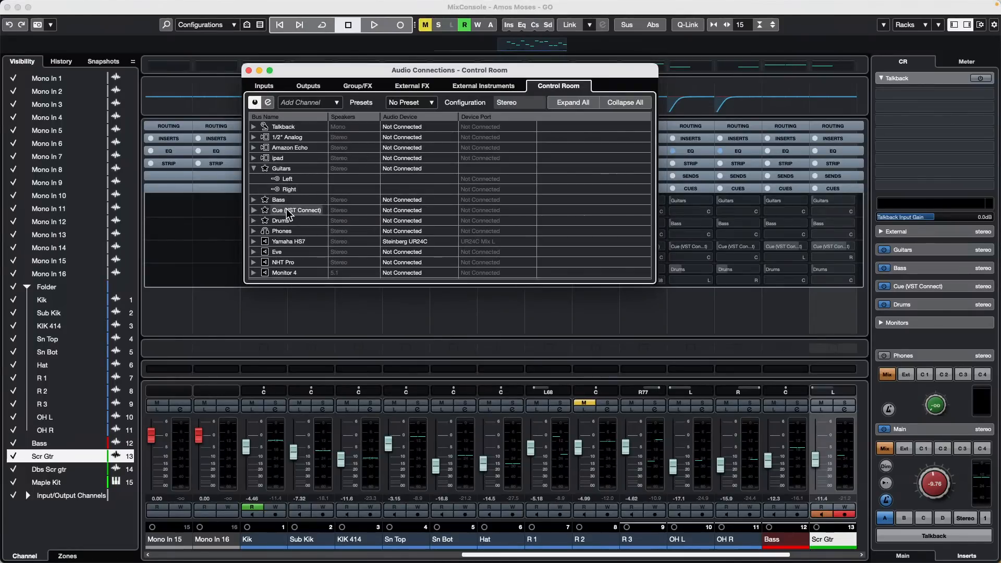
double_click(286, 210)
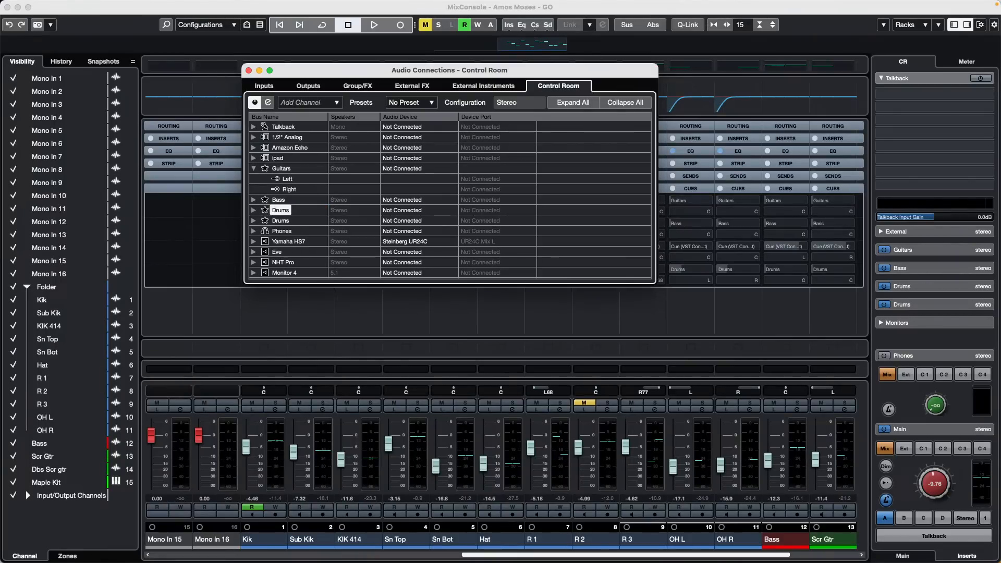
click(249, 70)
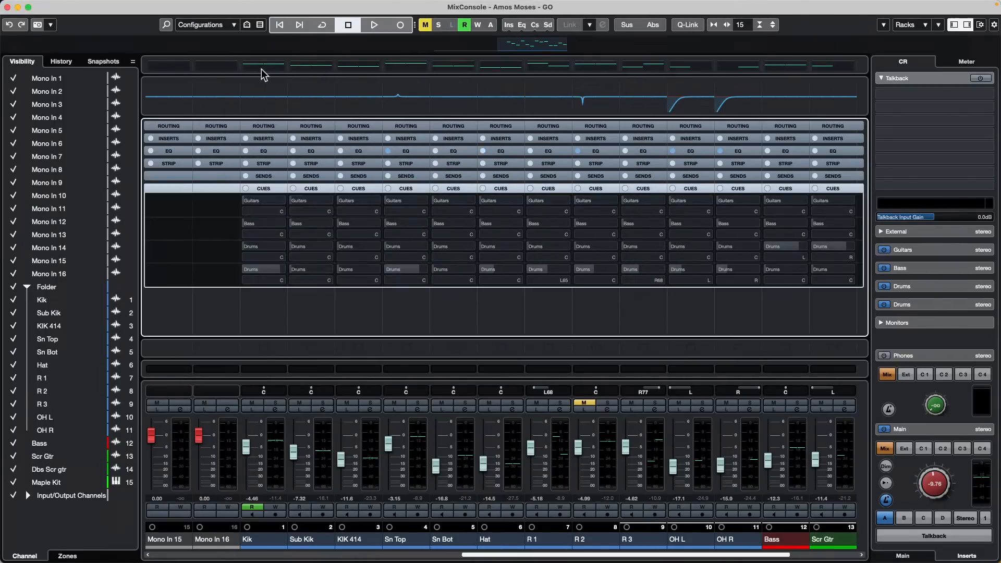
Step: Select channels Kik through Maple Kit and activate all cue sends
click(271, 465)
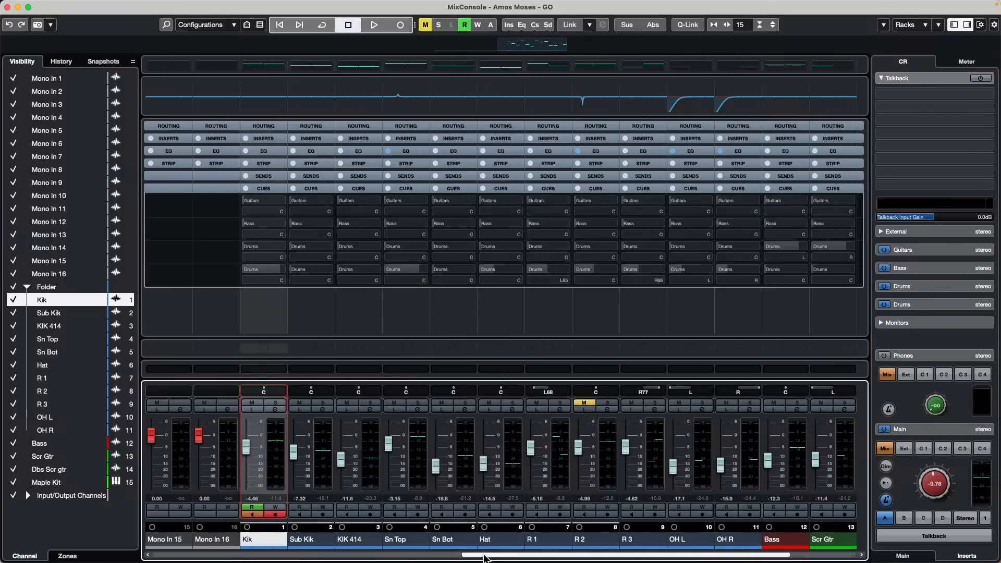
drag(488, 555, 649, 554)
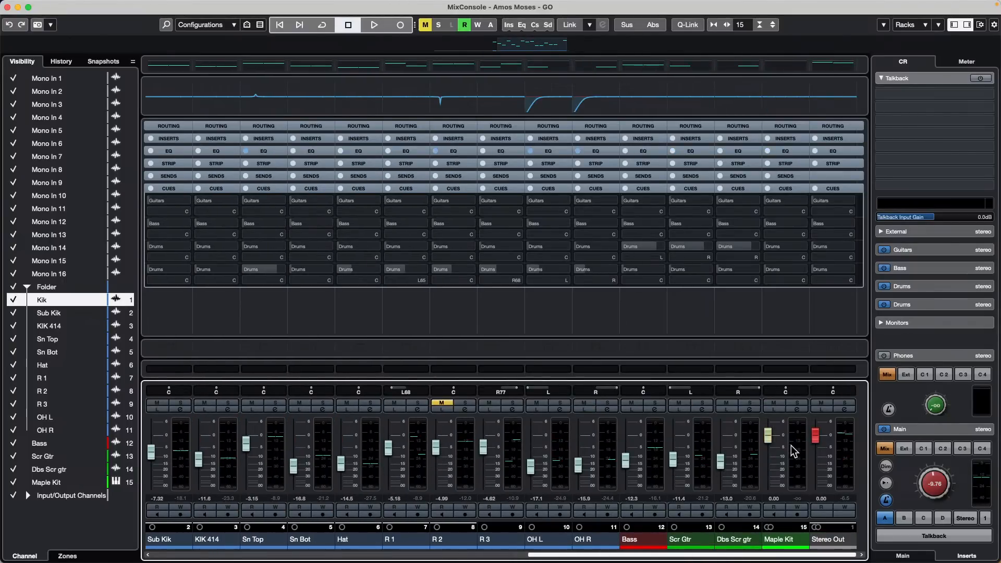
shift+click(806, 449)
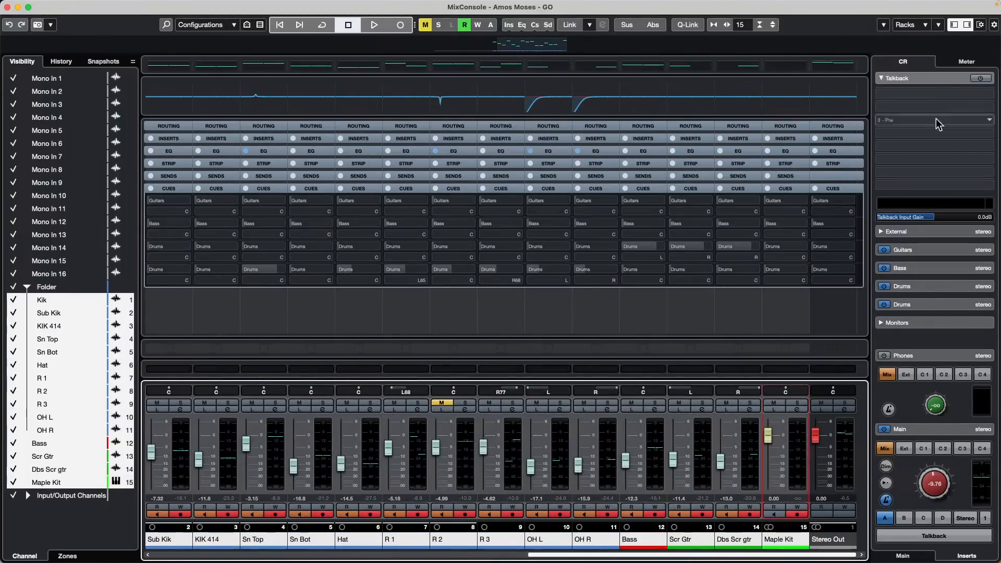
right_click(891, 161)
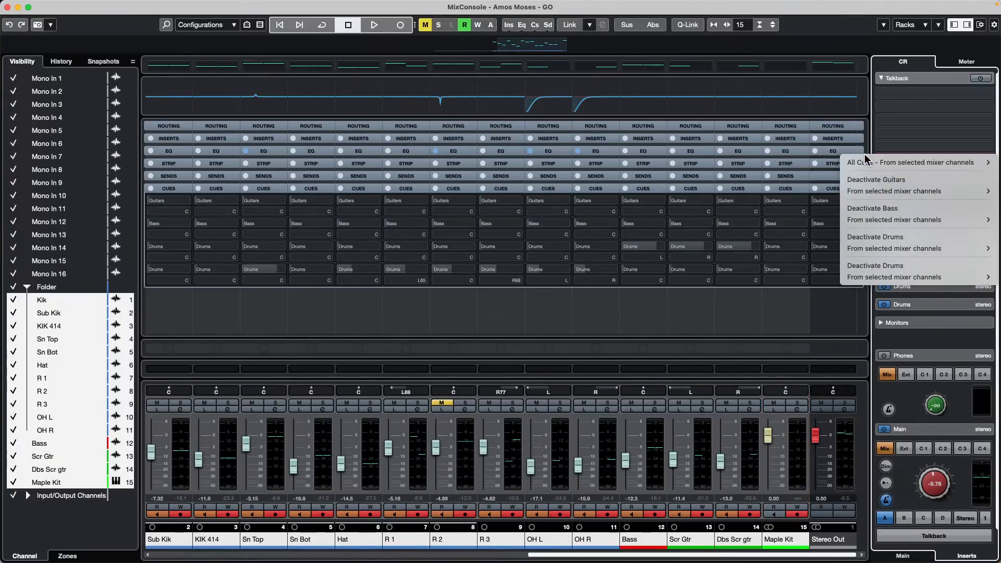
mouse_move(882, 162)
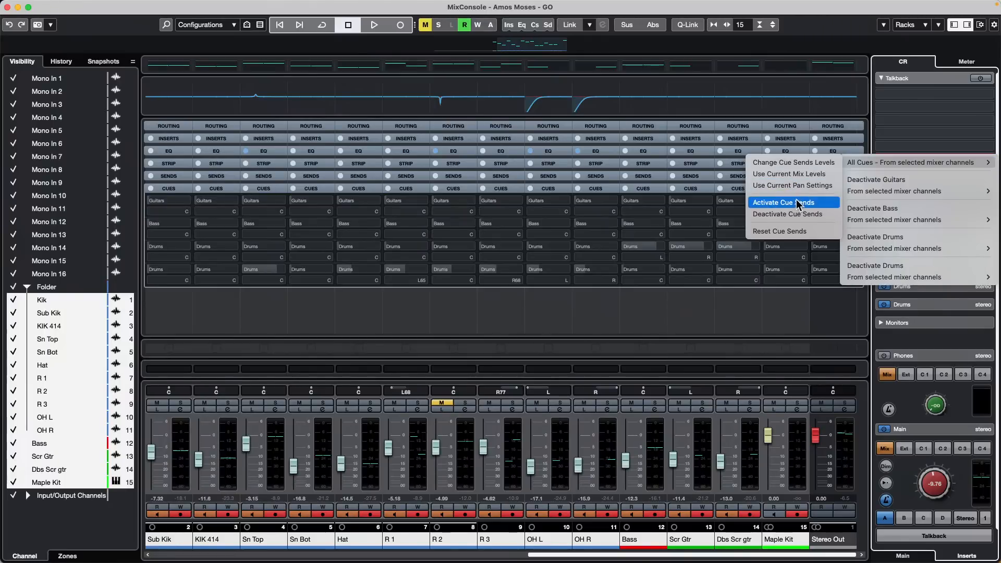
click(833, 202)
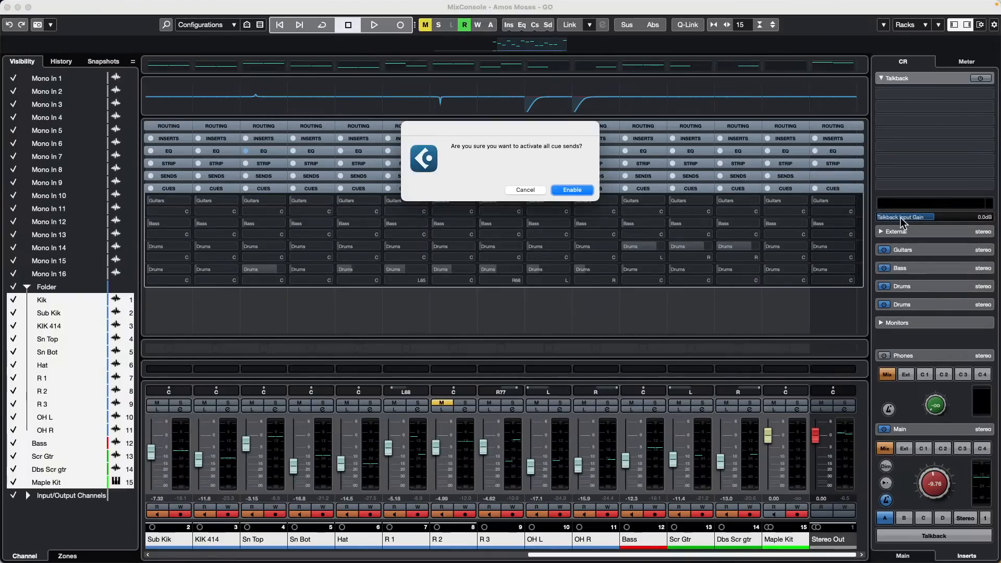
click(566, 189)
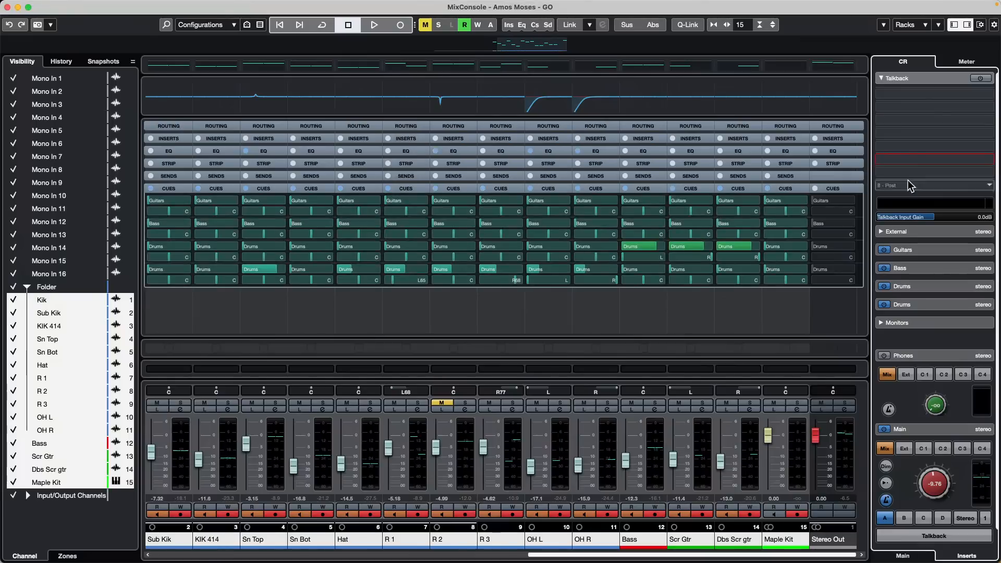
Step: Set all cue send levels to the current mix levels
right_click(885, 206)
right_click(912, 323)
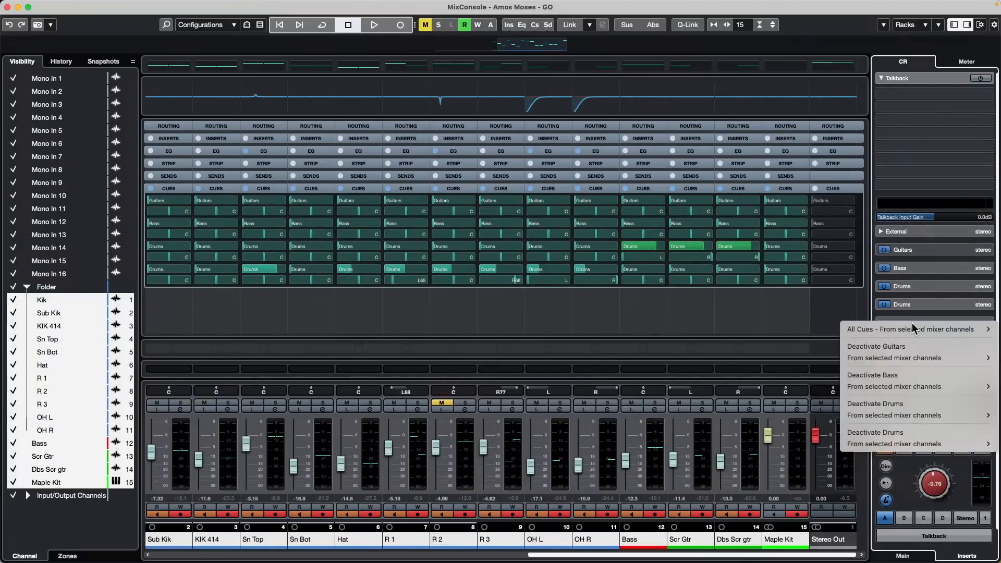
mouse_move(870, 331)
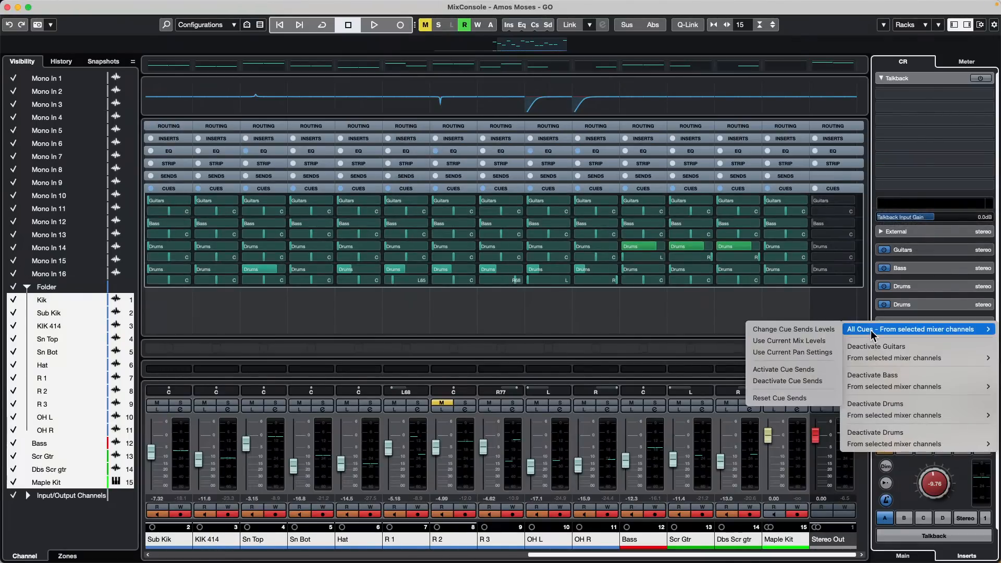
click(796, 342)
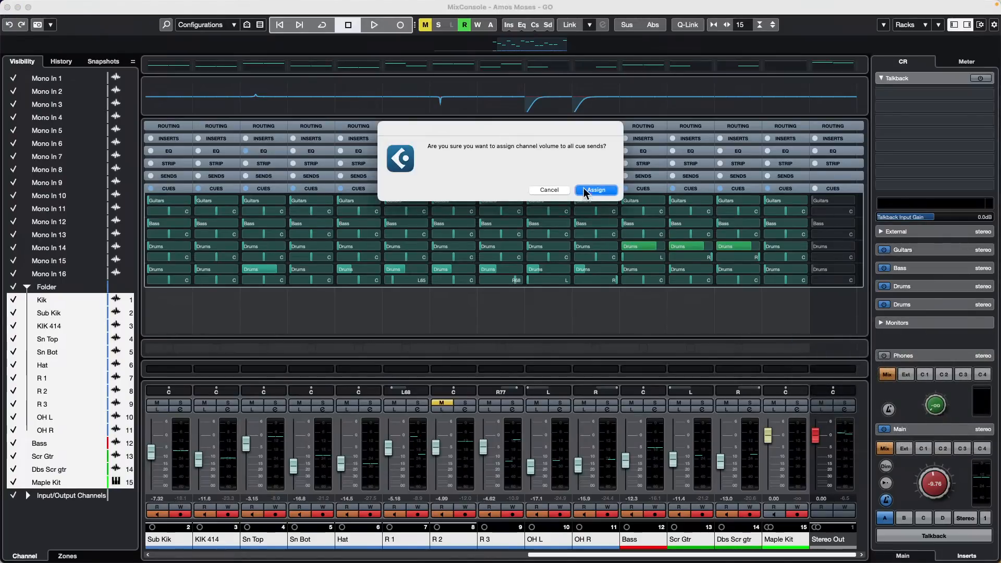
click(594, 190)
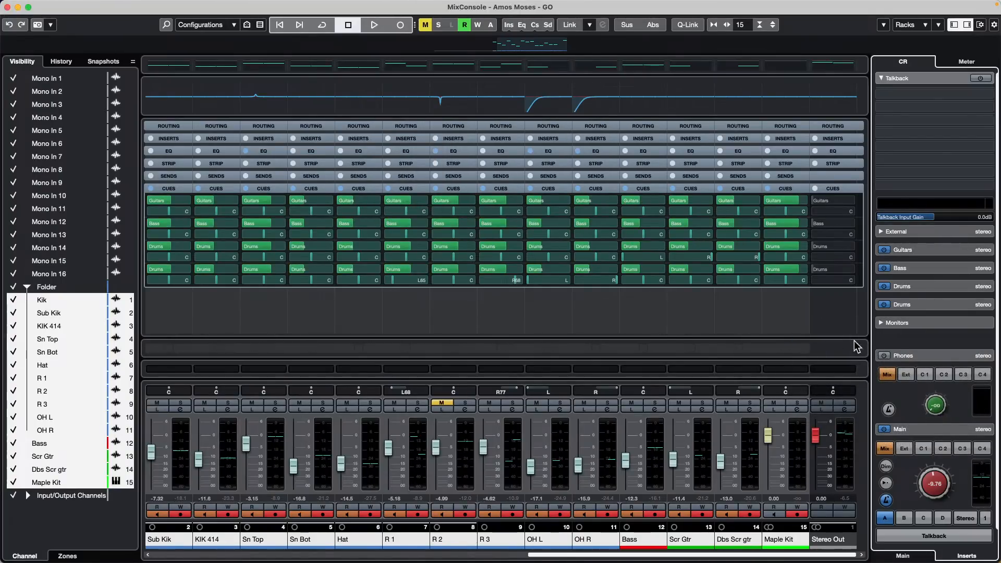
Step: Set all cue send pans to the current channel pan settings
right_click(900, 291)
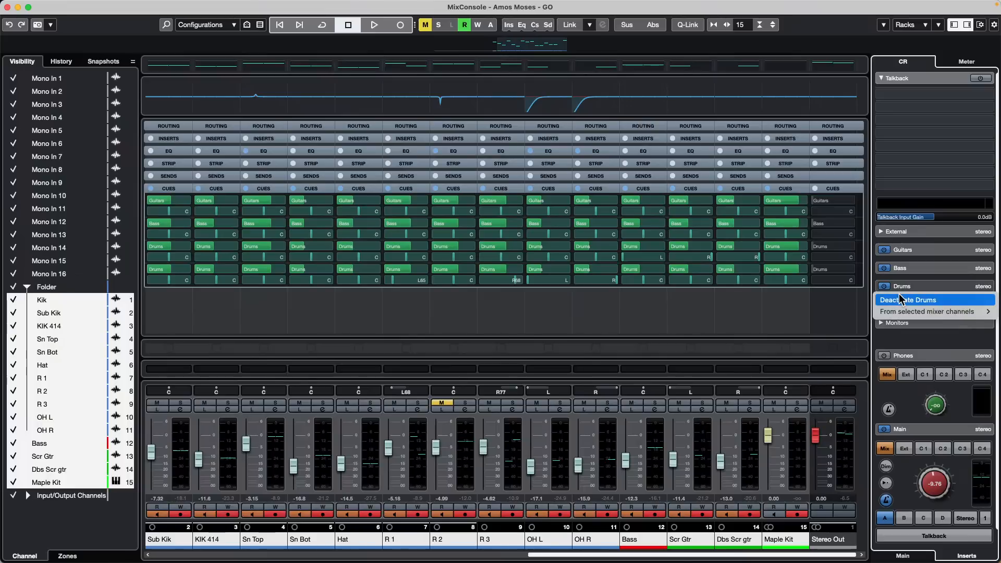
right_click(899, 333)
mouse_move(900, 338)
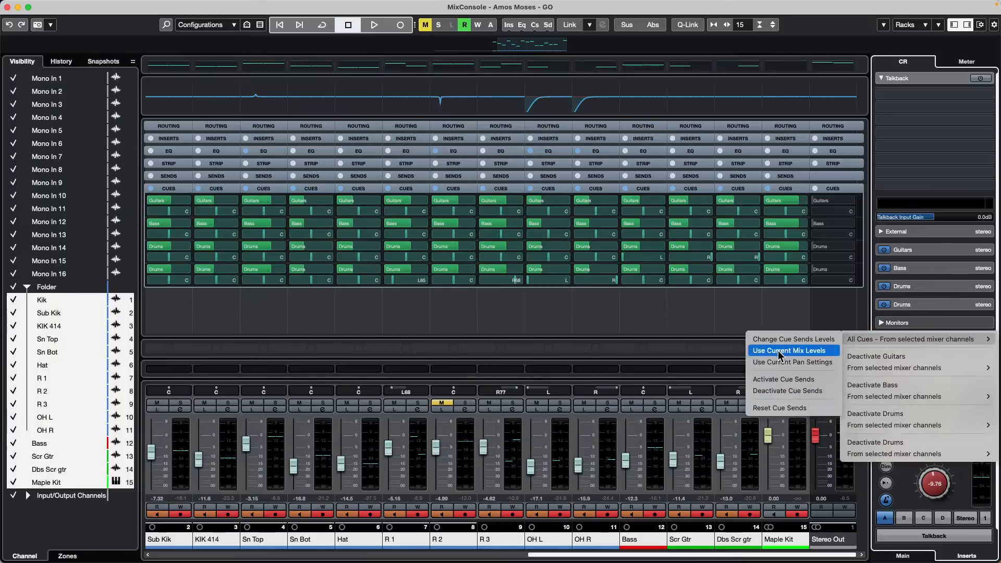
click(792, 362)
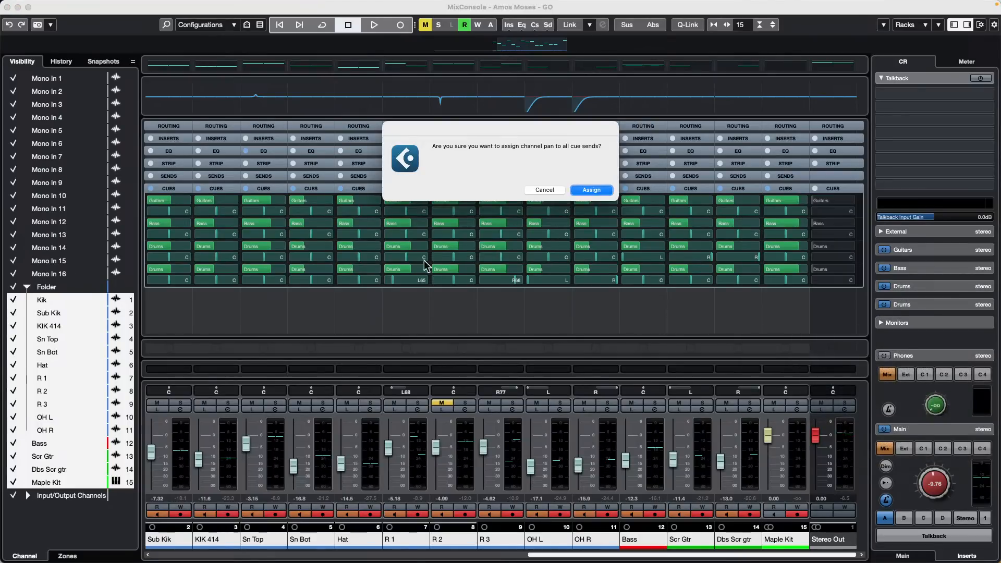
click(589, 189)
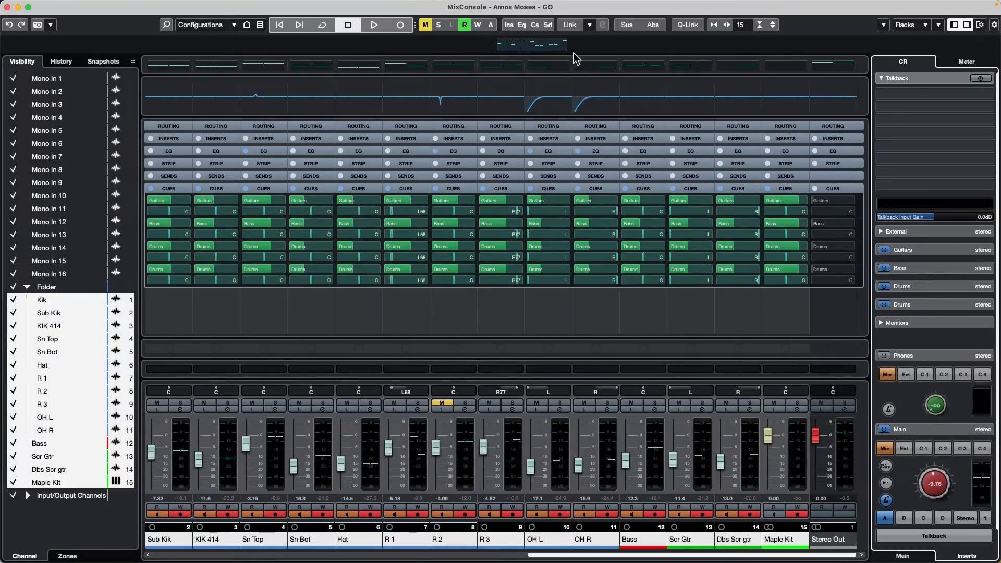
Step: With the song playing, Q-Link channels Kik through OH R and raise their Drums cue send
key(space)
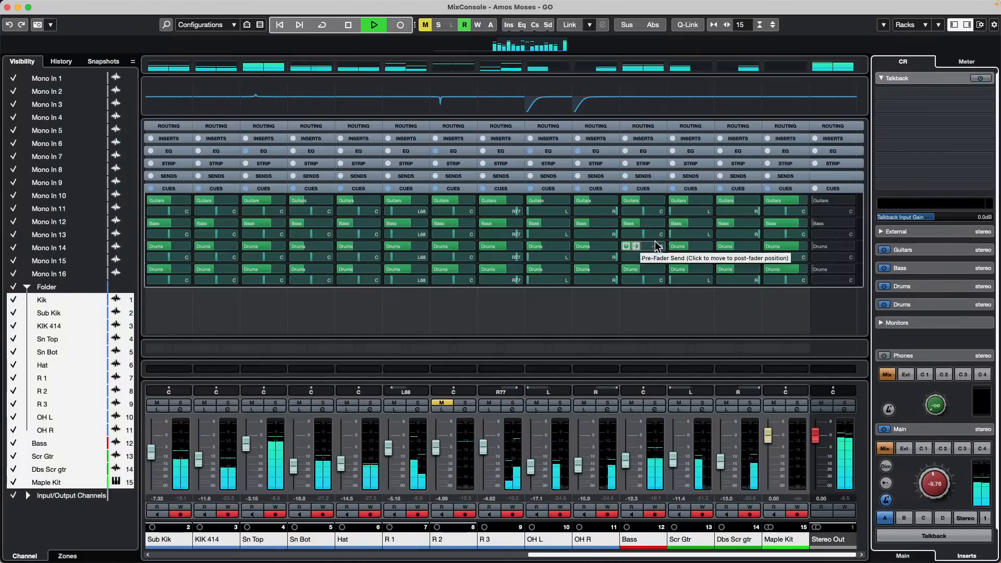
click(655, 223)
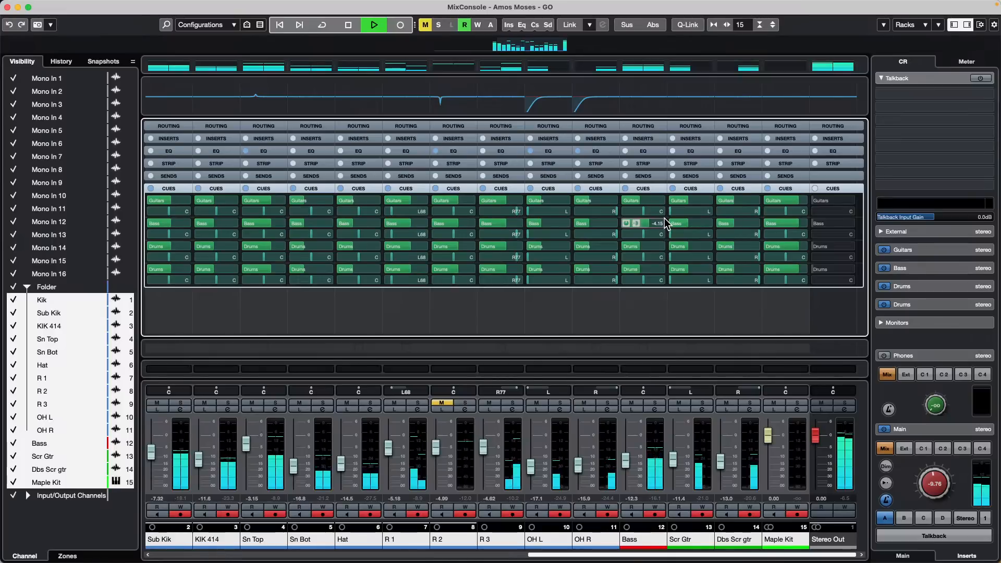
click(616, 467)
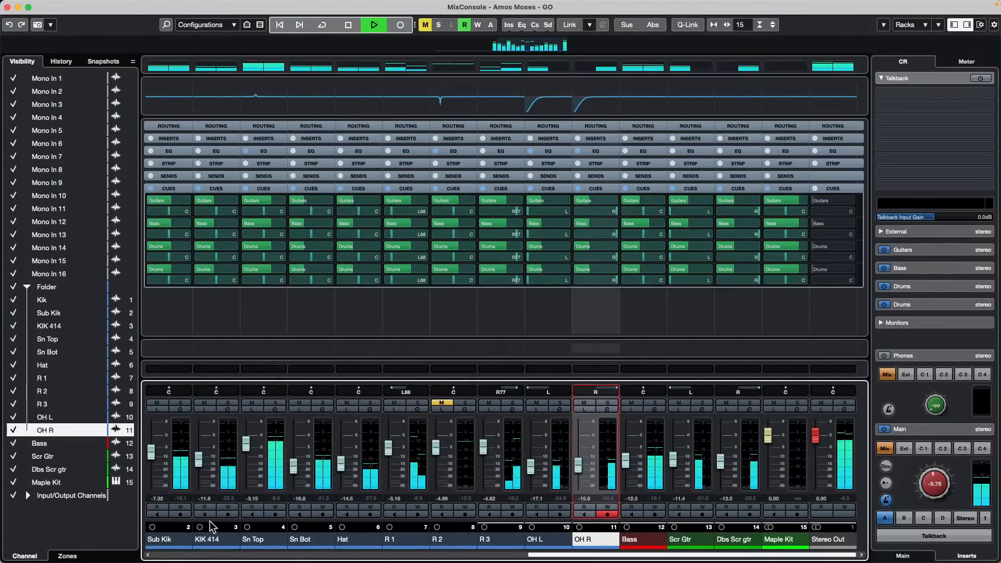
drag(539, 554, 493, 555)
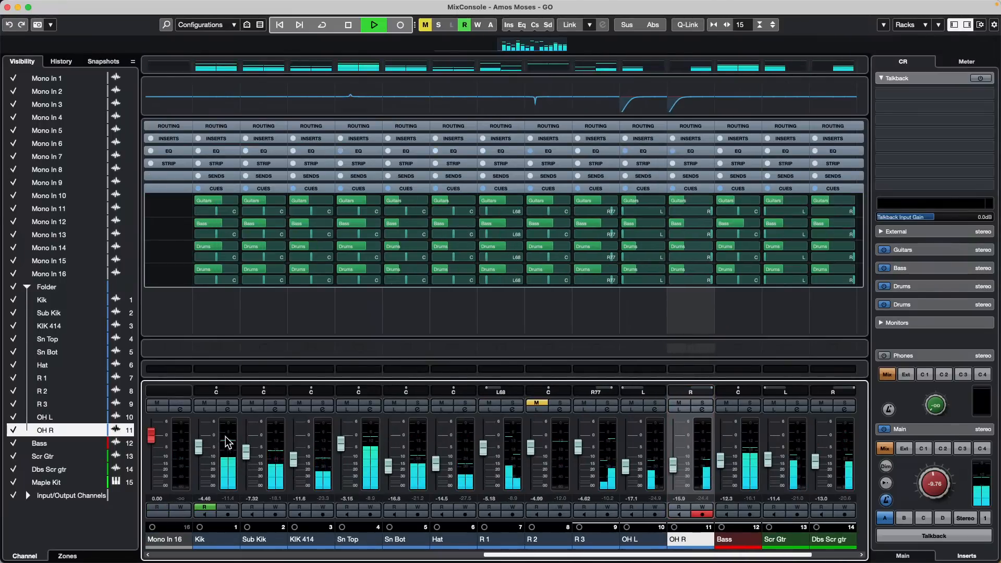
shift+click(230, 440)
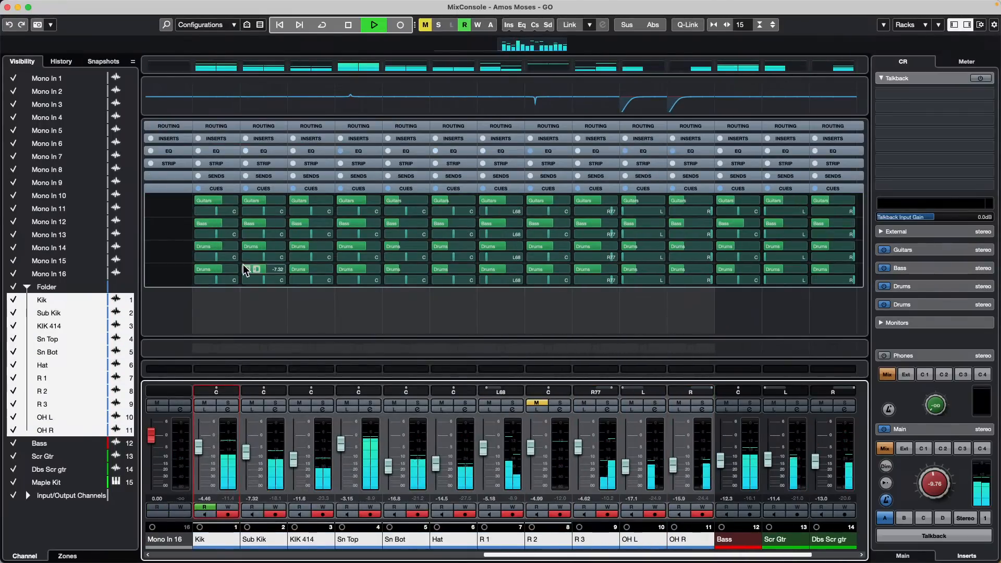
click(227, 248)
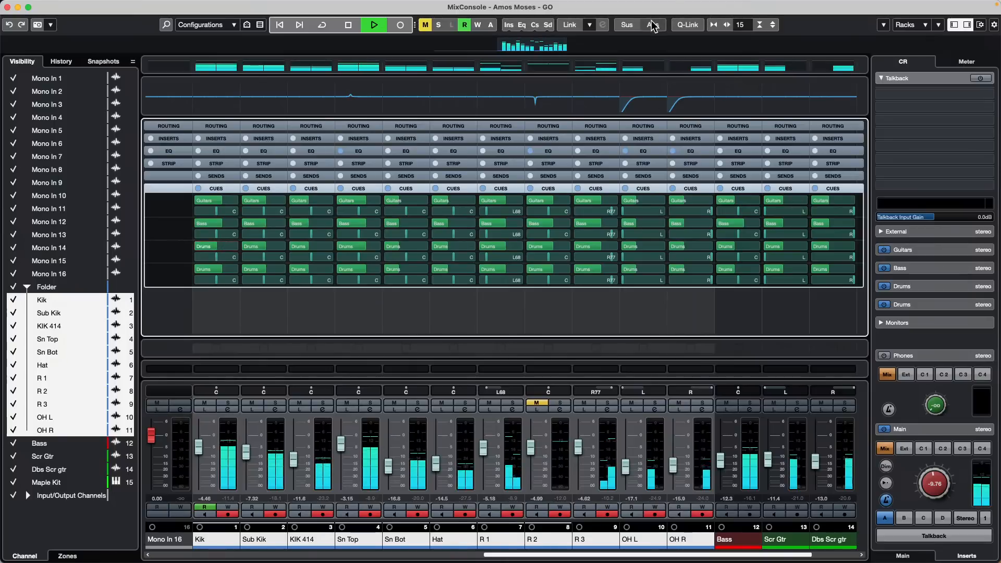
click(687, 25)
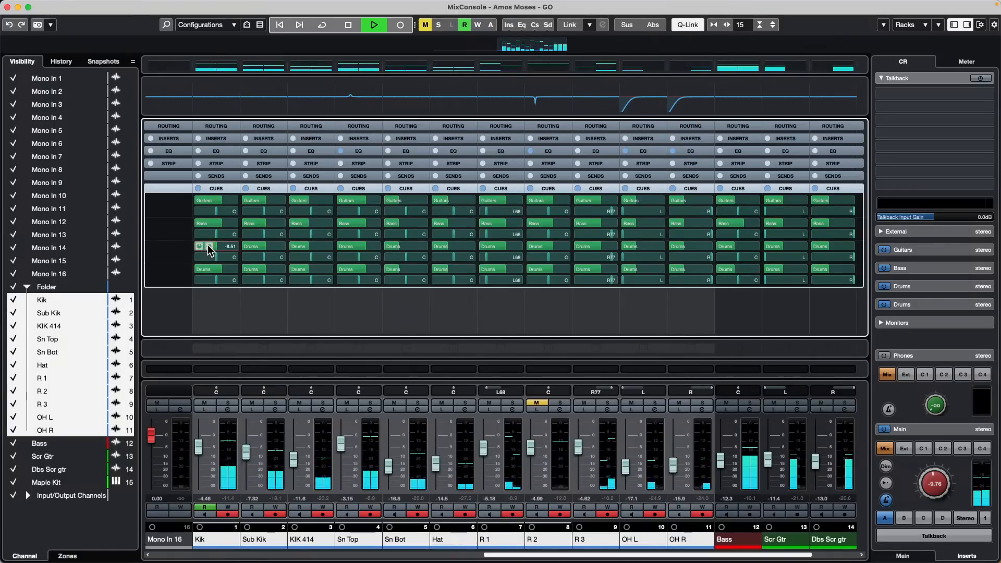
drag(213, 245, 224, 243)
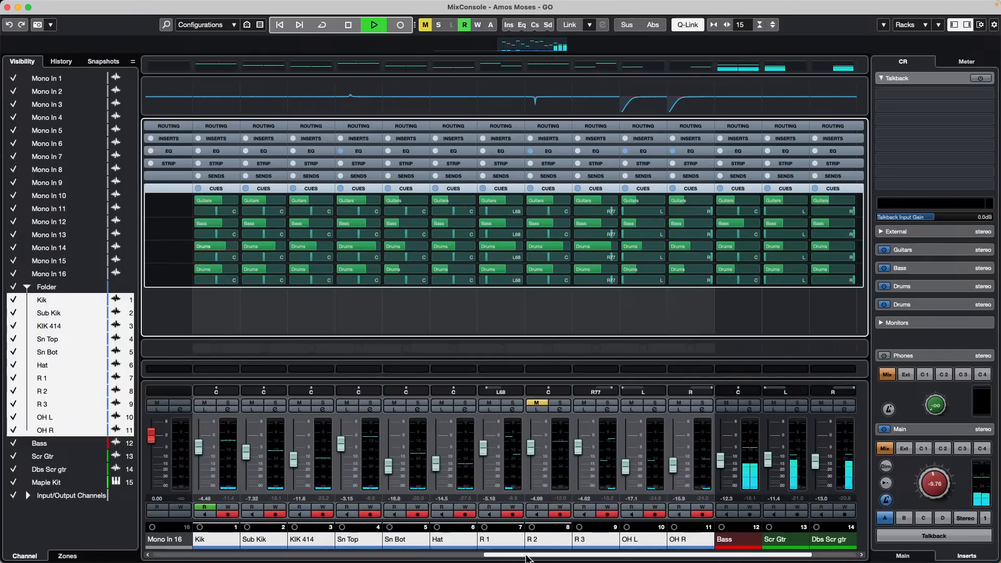
Step: Raise the Dbs Scr gtr Guitars cue send to 8.31
drag(529, 555, 575, 555)
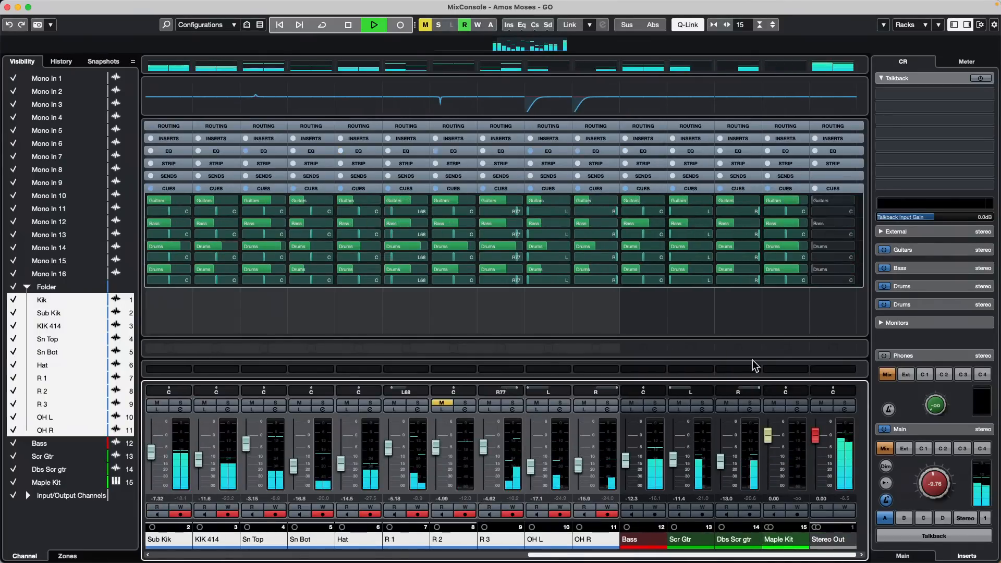
click(739, 202)
drag(738, 202, 703, 201)
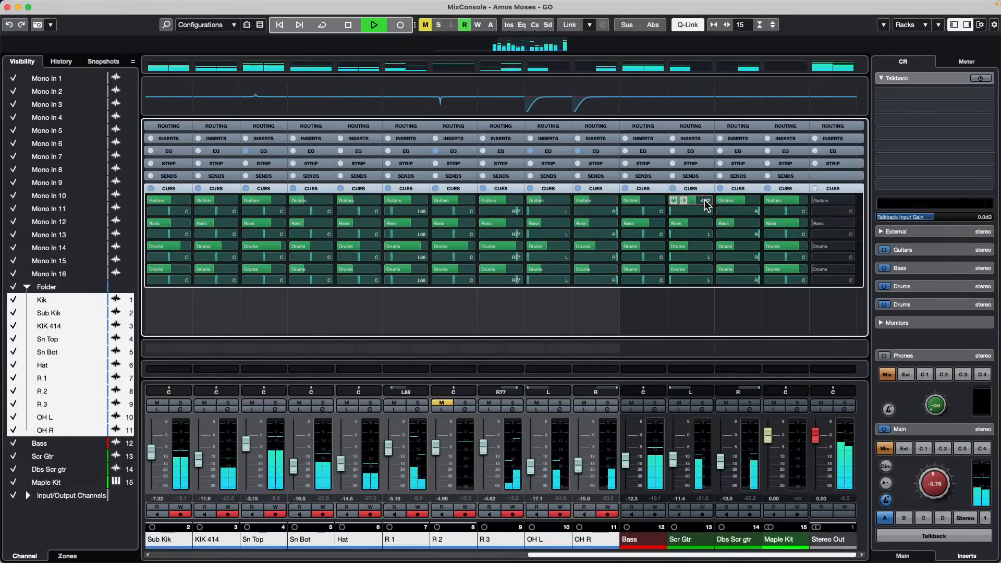
Step: Audition cue 1 and cue 2 on the Control Room main monitors, switching back to Mix between
click(924, 375)
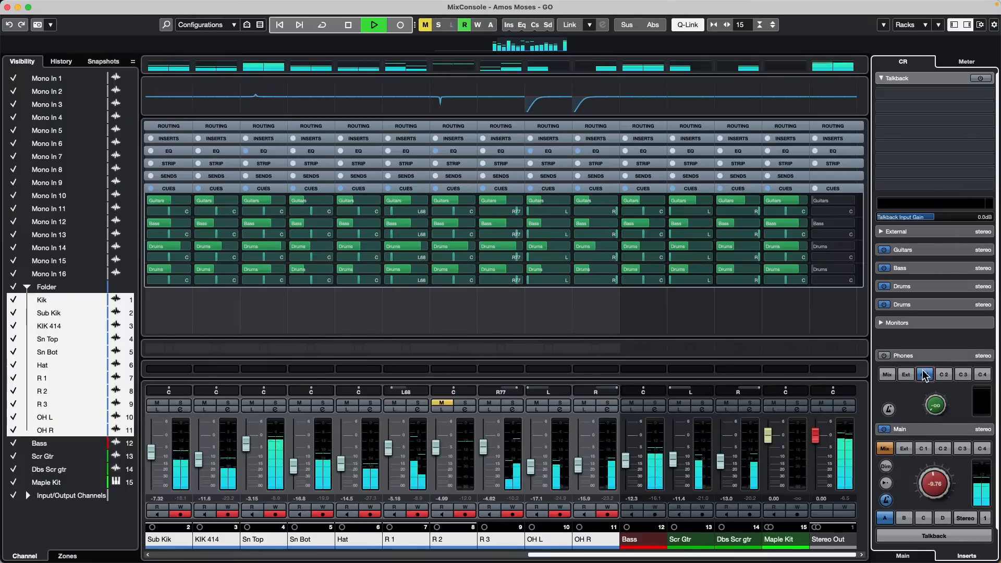
click(924, 374)
click(924, 450)
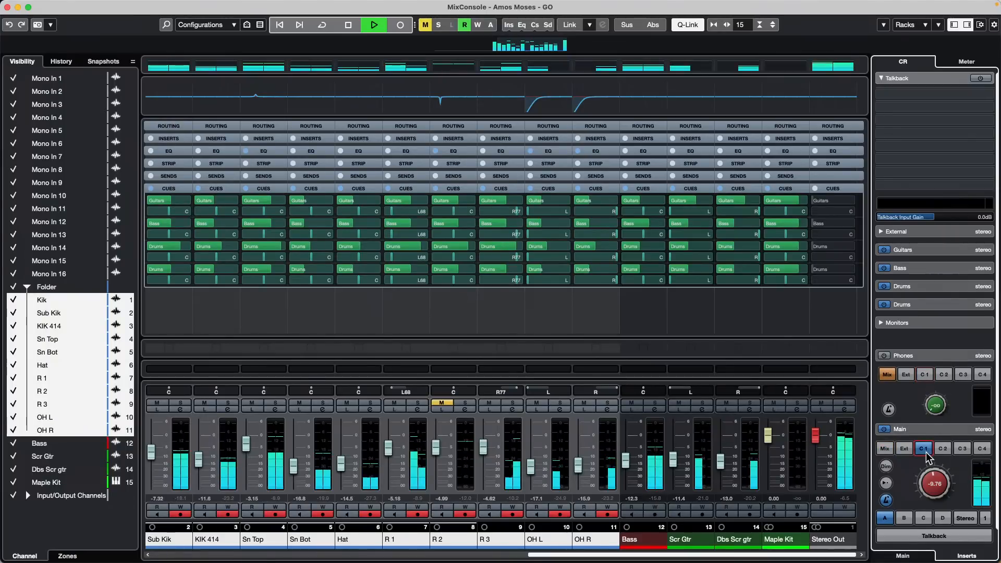
click(942, 450)
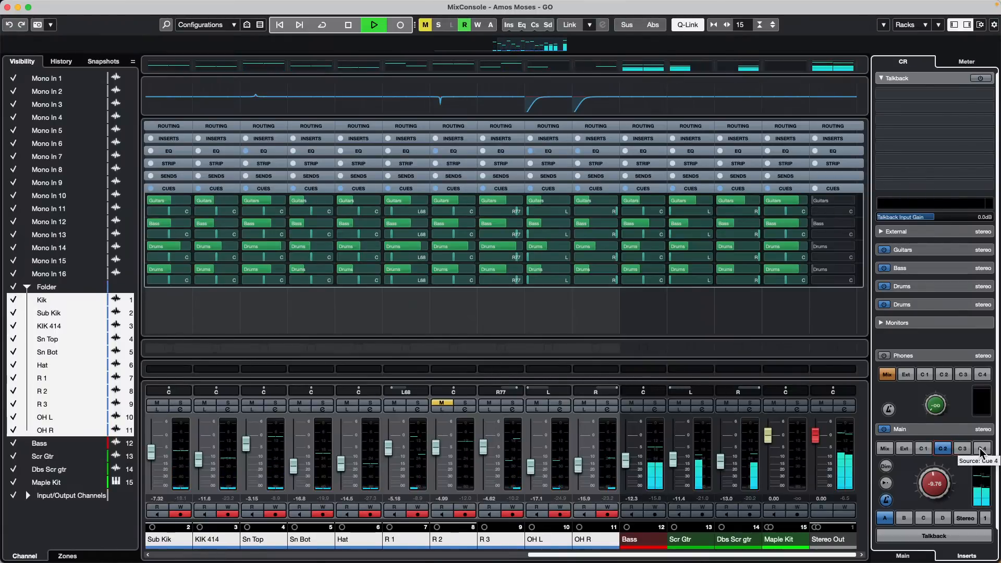
click(980, 451)
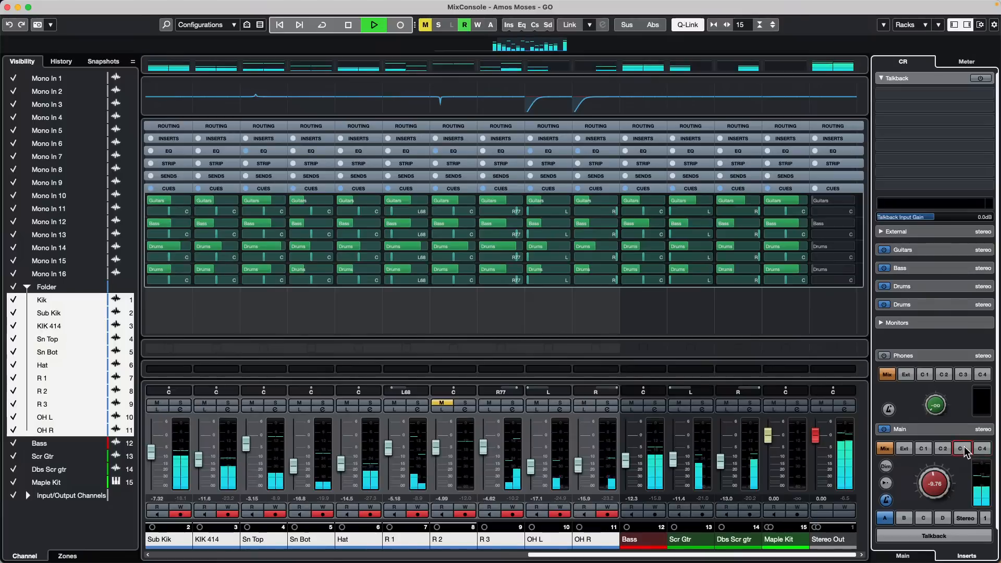
click(923, 451)
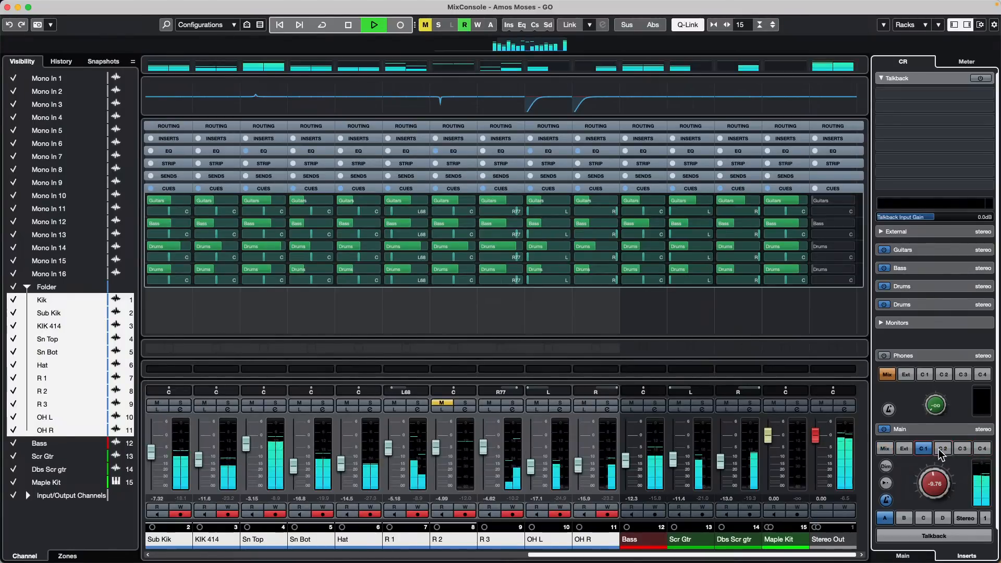
click(942, 450)
Step: Stop playback, return the main monitors to Mix, close the MixConsole, and place the playhead at bar 97
key(space)
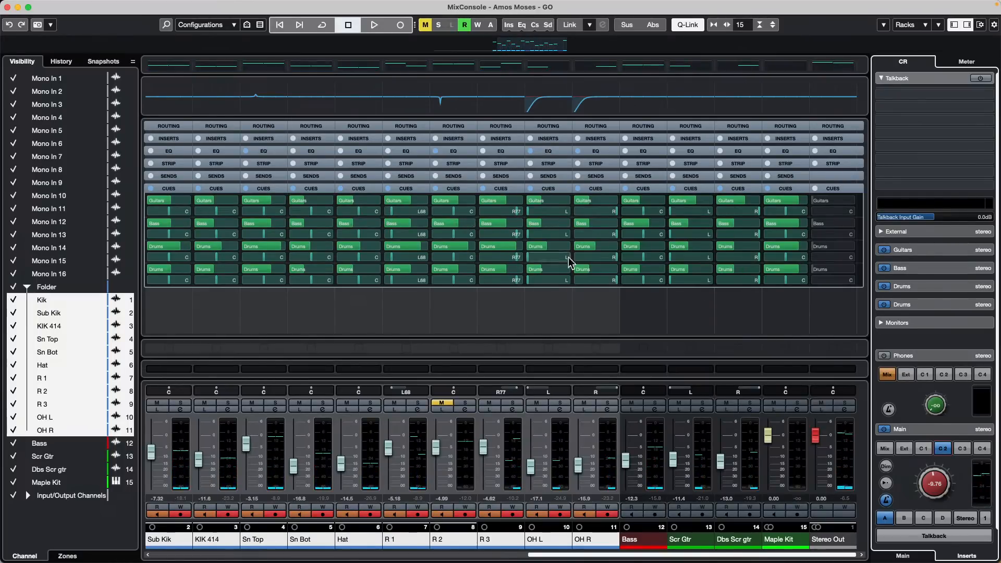
click(962, 452)
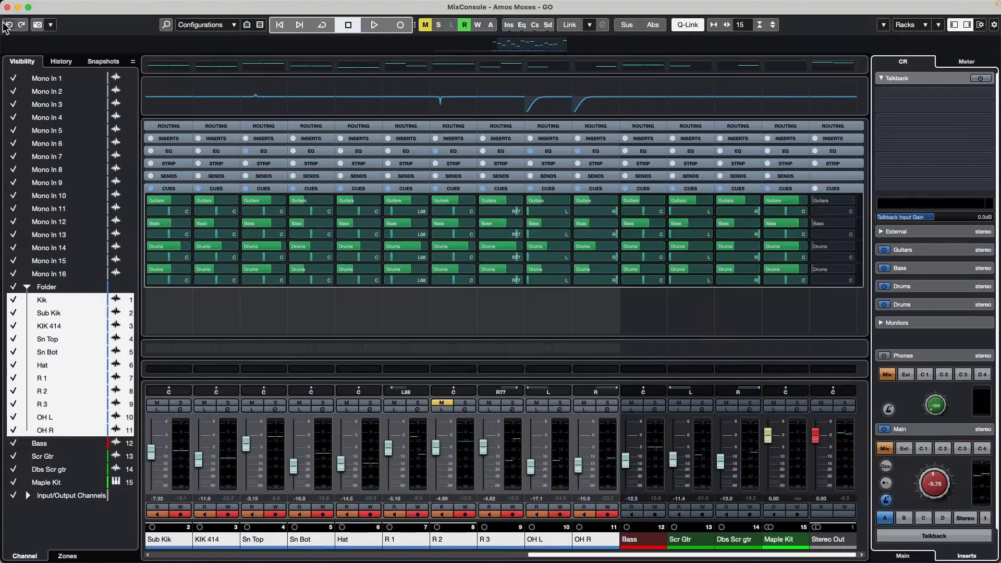
click(7, 7)
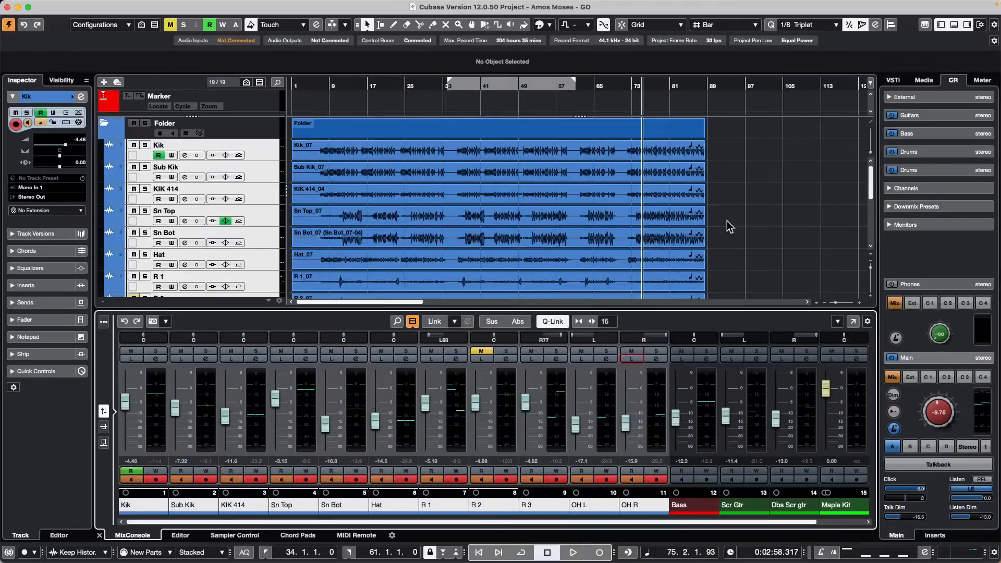
click(745, 227)
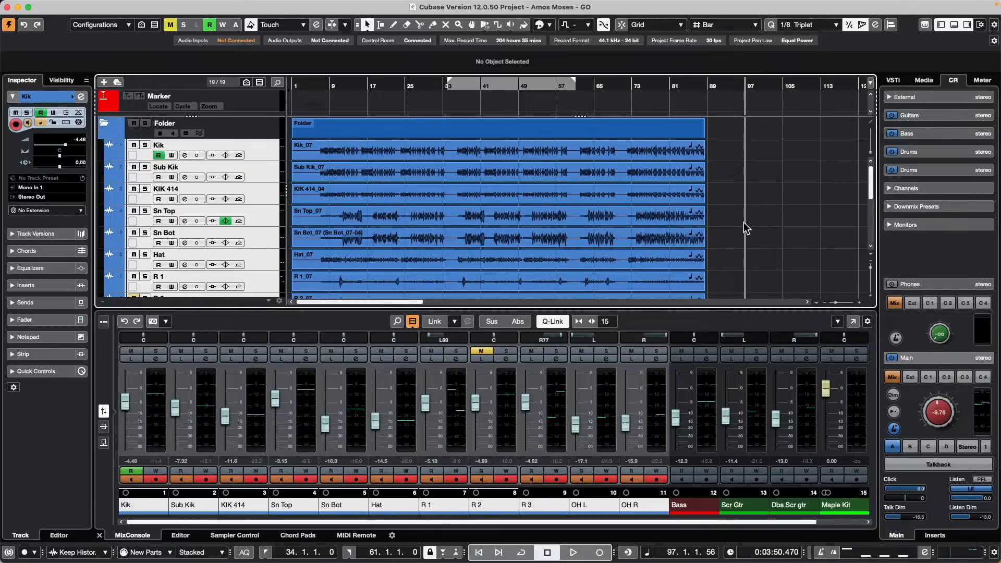
Step: Open 'jump off.cpr' from the Recent Projects list, replacing the current project
mouse_move(24, 5)
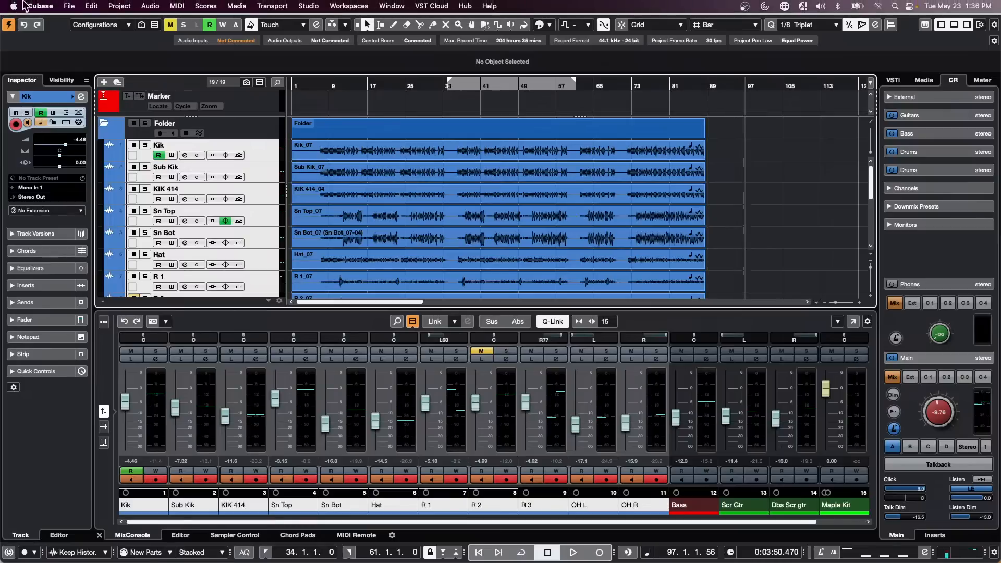
click(71, 5)
mouse_move(77, 246)
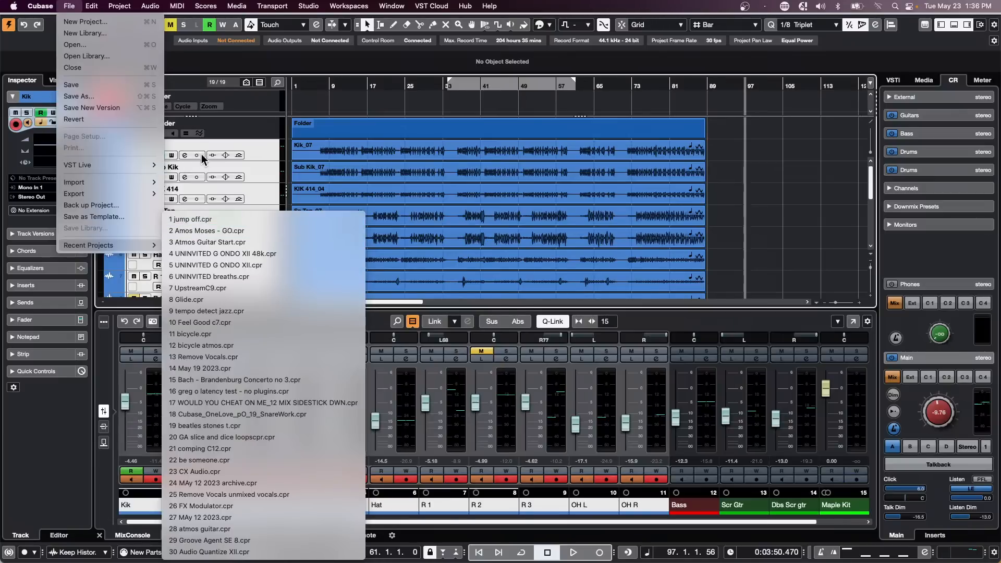
click(253, 219)
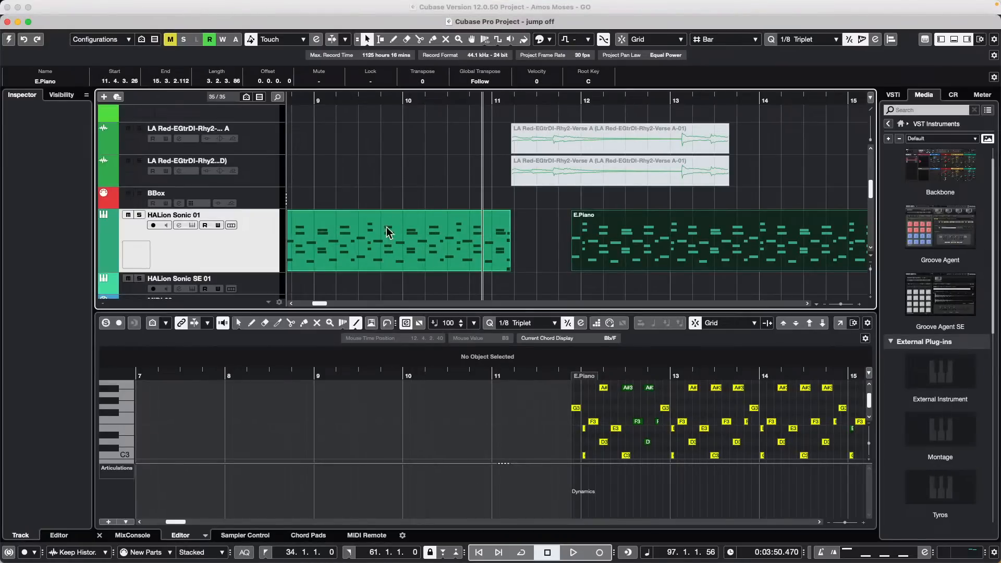
Step: Set the locators to bars 9–10 with a range selection on HALion Sonic 01
right_click(340, 233)
click(346, 233)
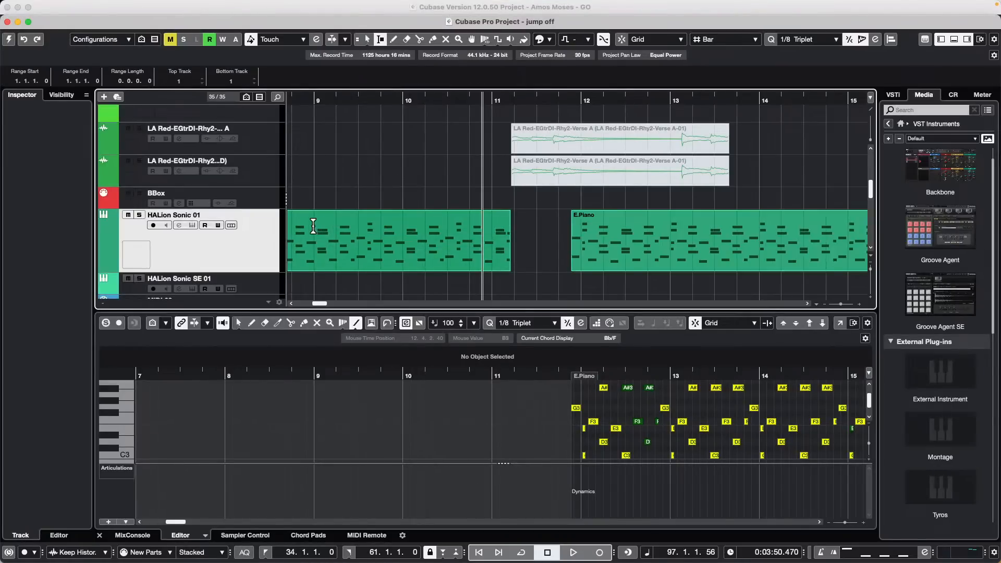
drag(315, 230, 405, 233)
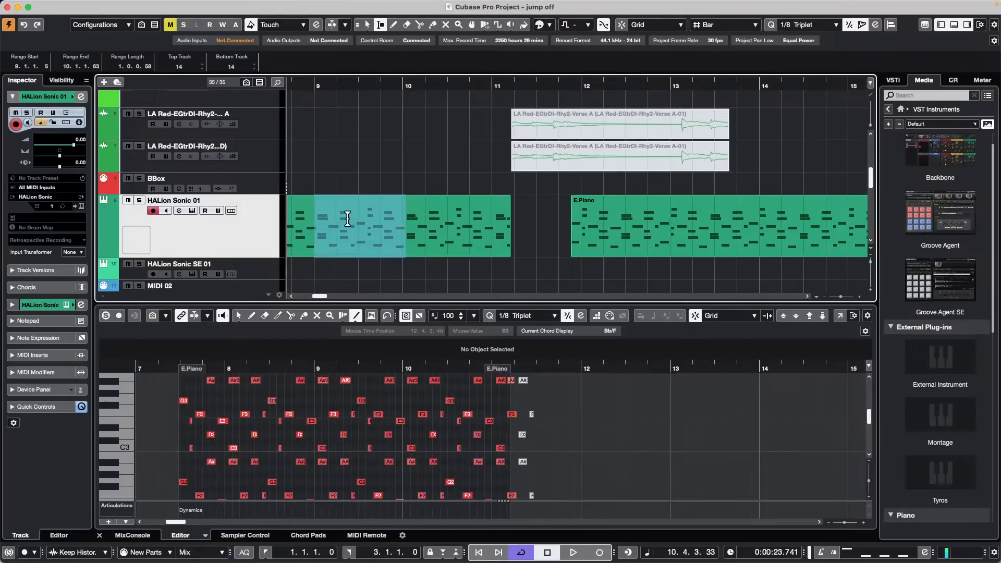
key(p)
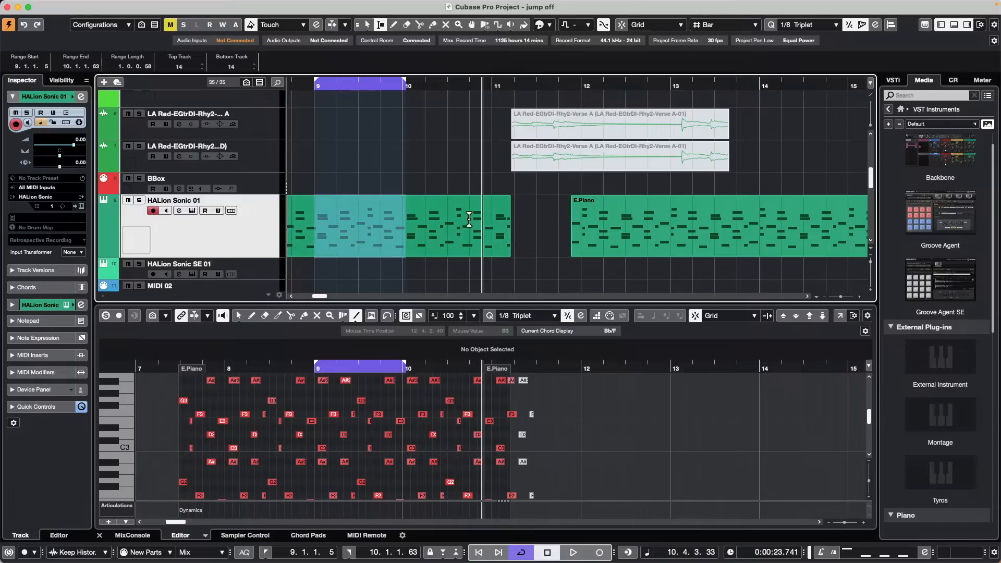
Step: Erase the first E.Piano part on the HALion Sonic 01 track
right_click(429, 217)
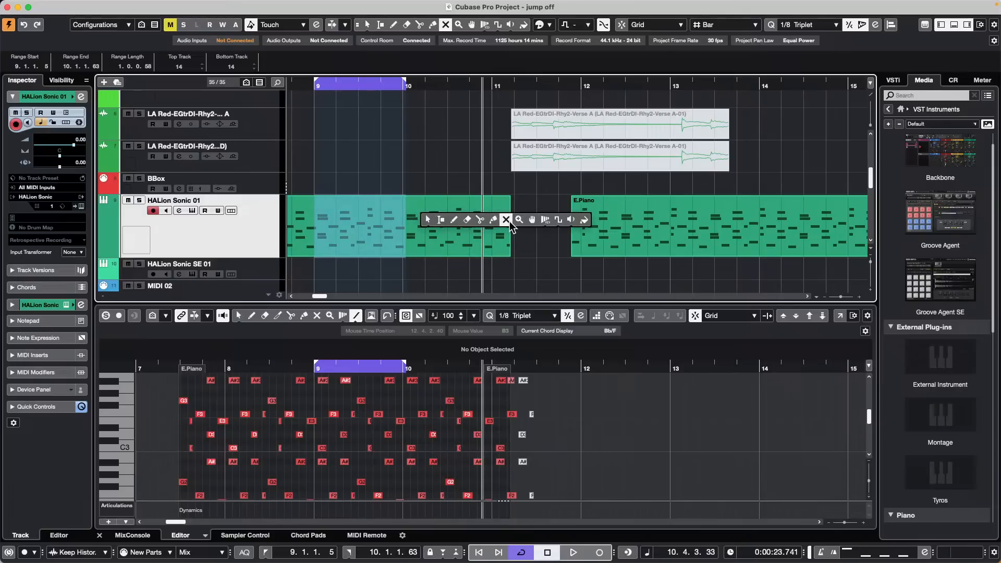
click(467, 219)
click(469, 228)
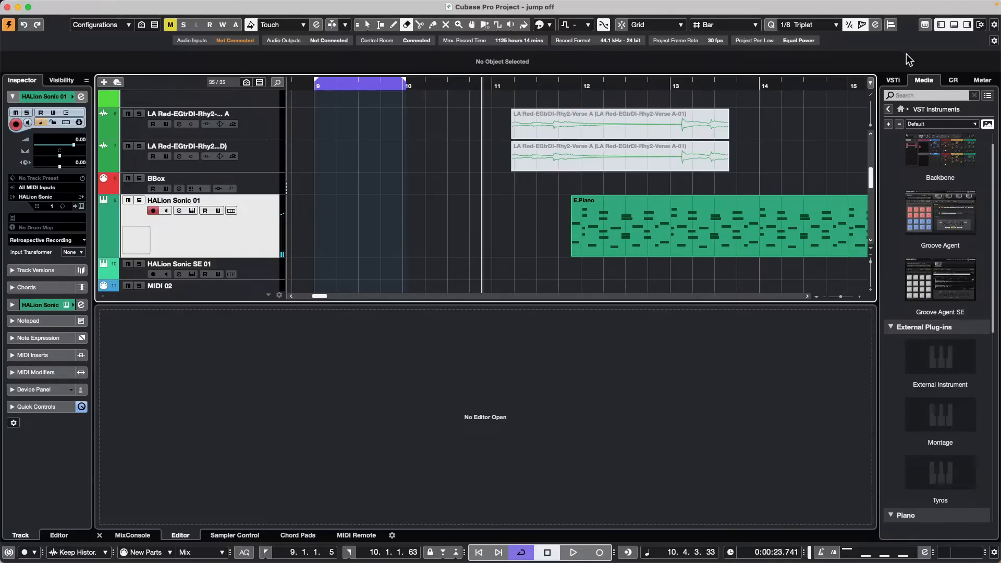
Step: Show the Control Room panel and play back the remaining E.Piano part from bar 12
click(952, 81)
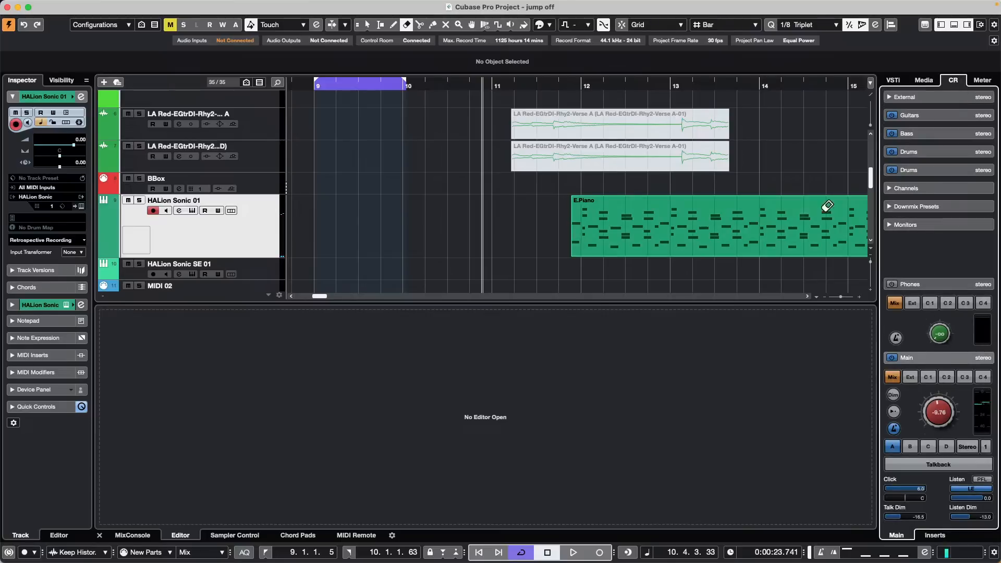
right_click(621, 224)
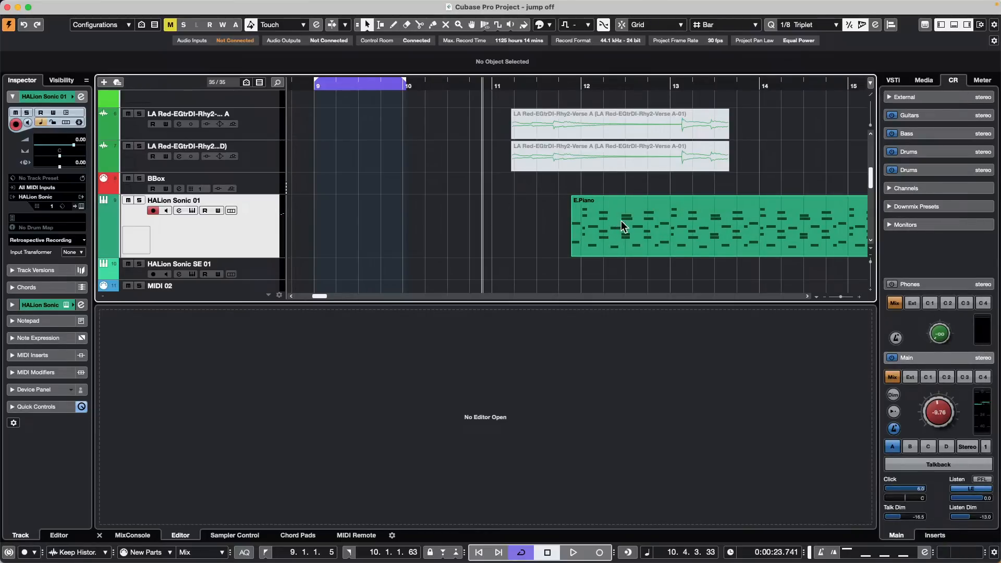
key(space)
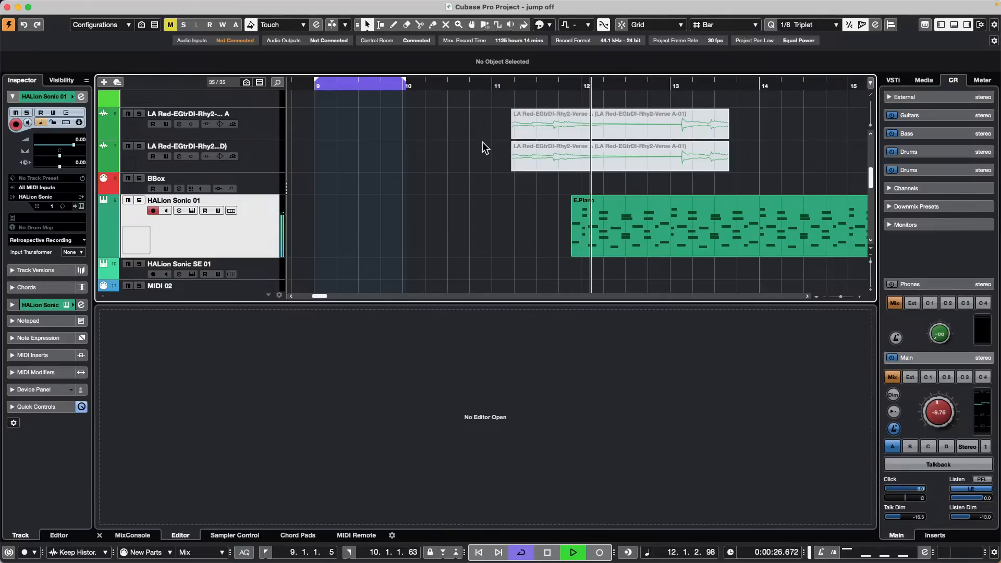
key(space)
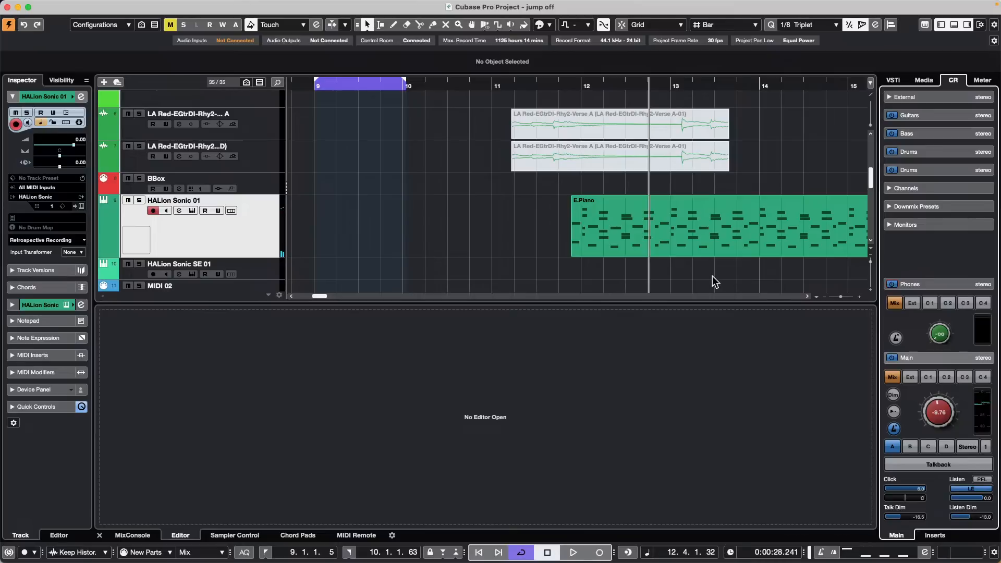
key(space)
key(space)
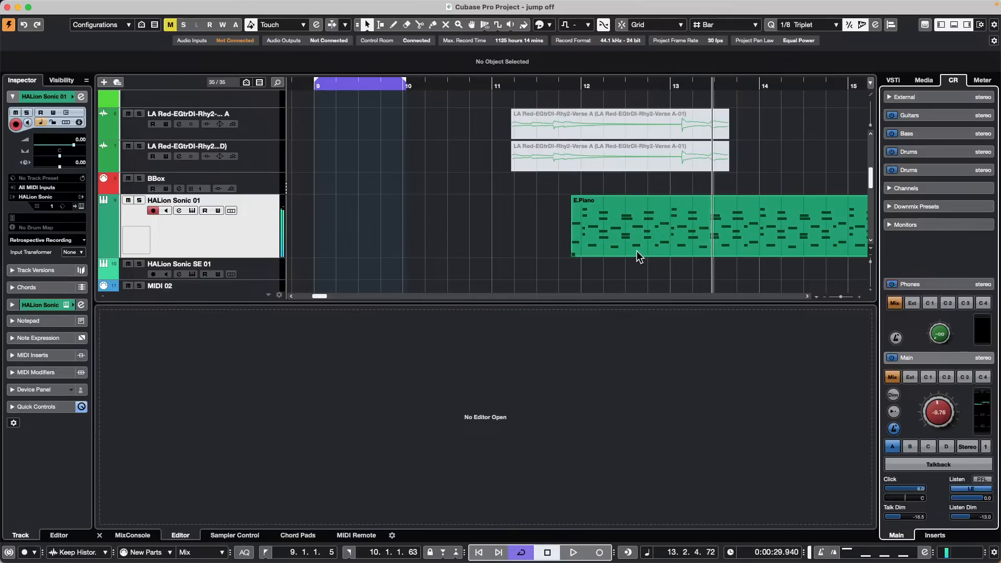
click(70, 5)
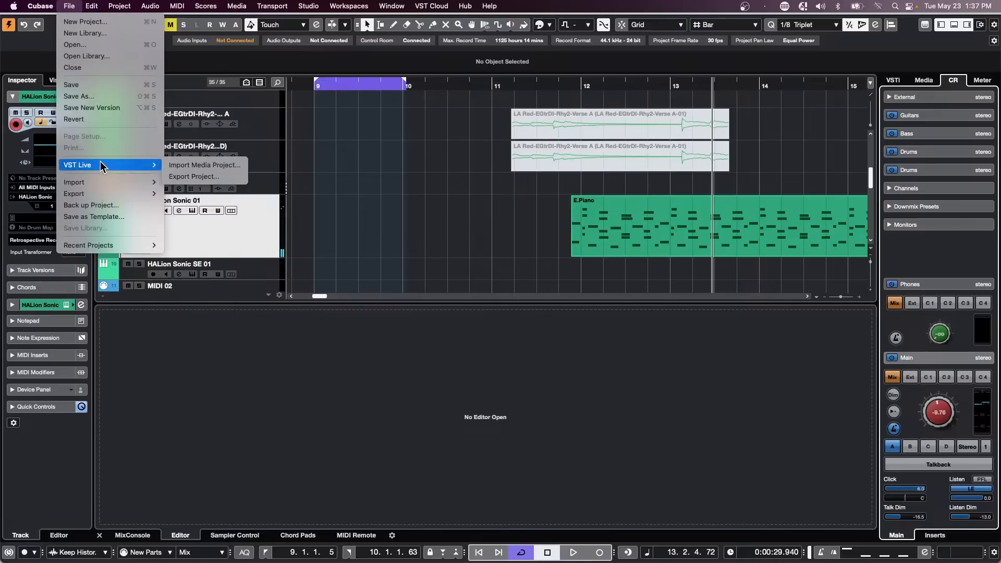
Step: Revert jump off to its saved version, accept the missing ports, and start playback
click(99, 119)
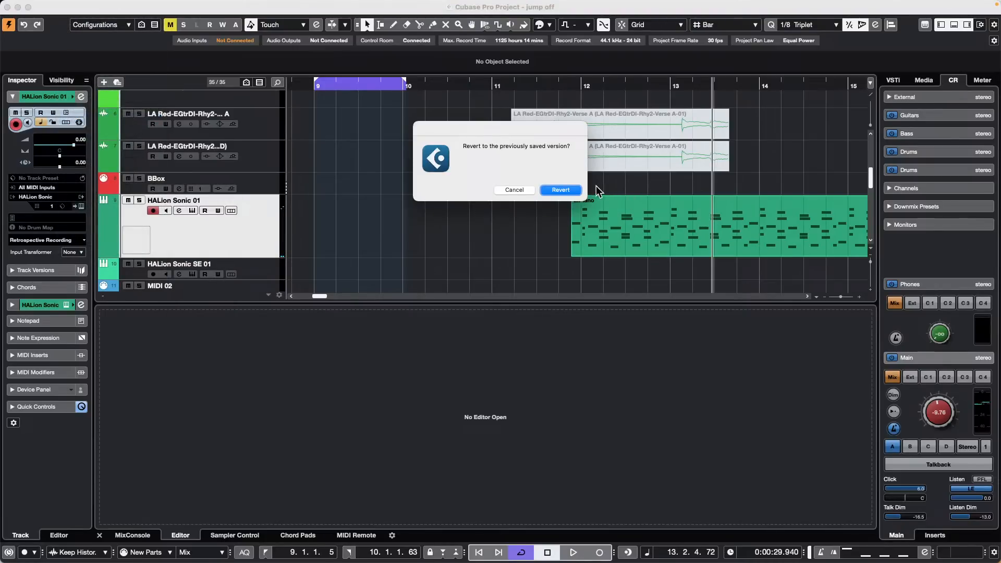
click(575, 188)
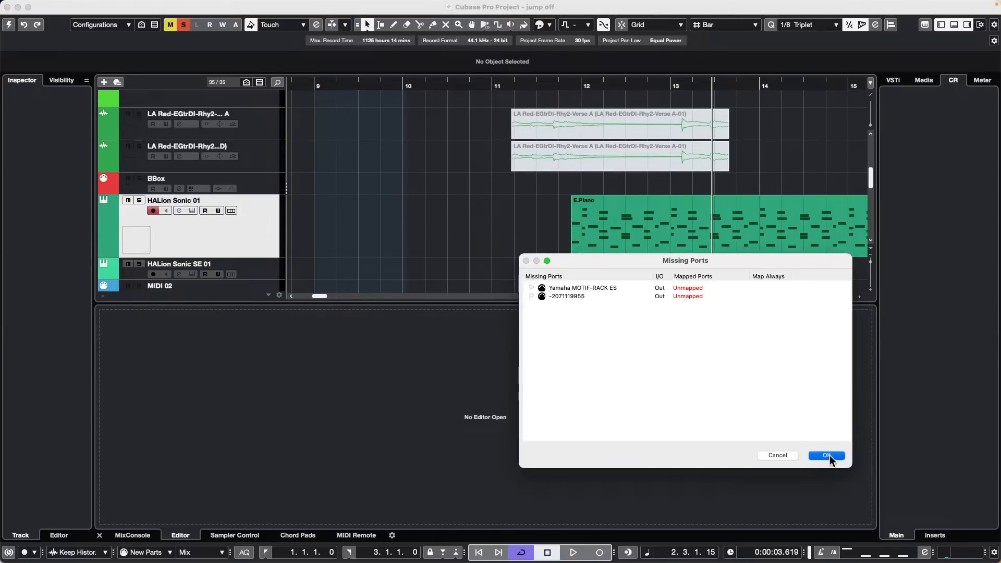
click(826, 455)
key(space)
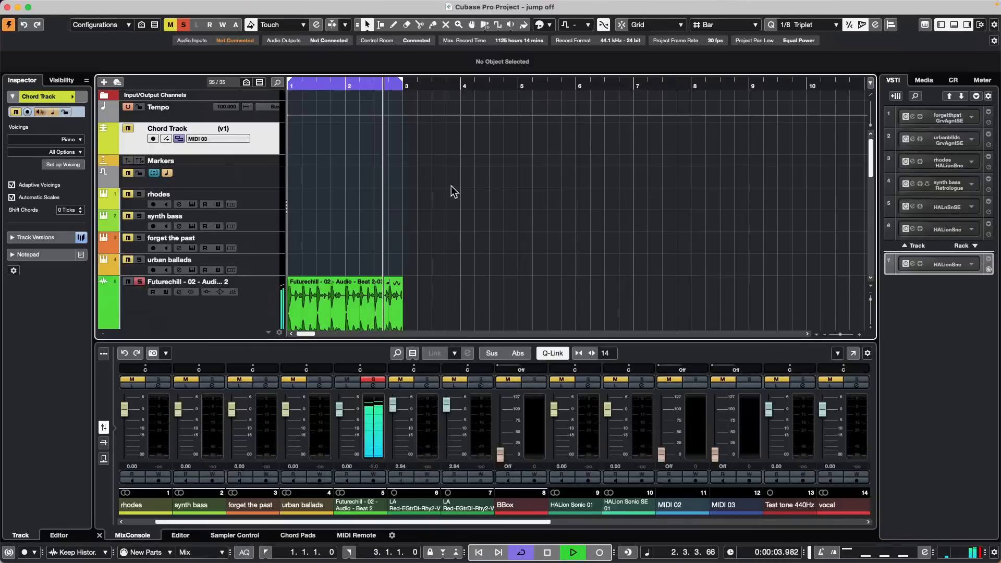
Step: Select the HALion Sonic 01 track and move the cycle range to span bars 4–5
scroll(521, 213, down, 5)
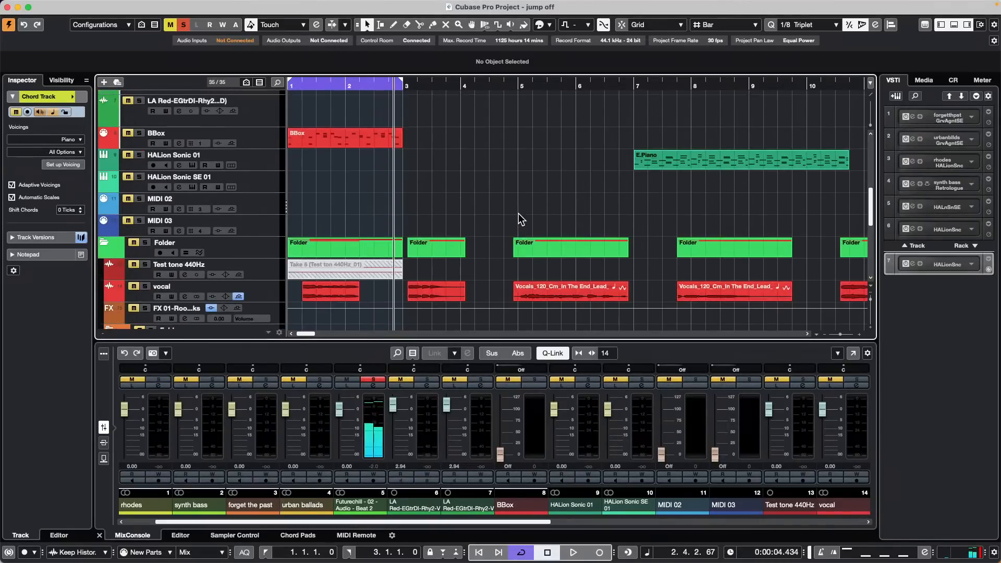
click(256, 172)
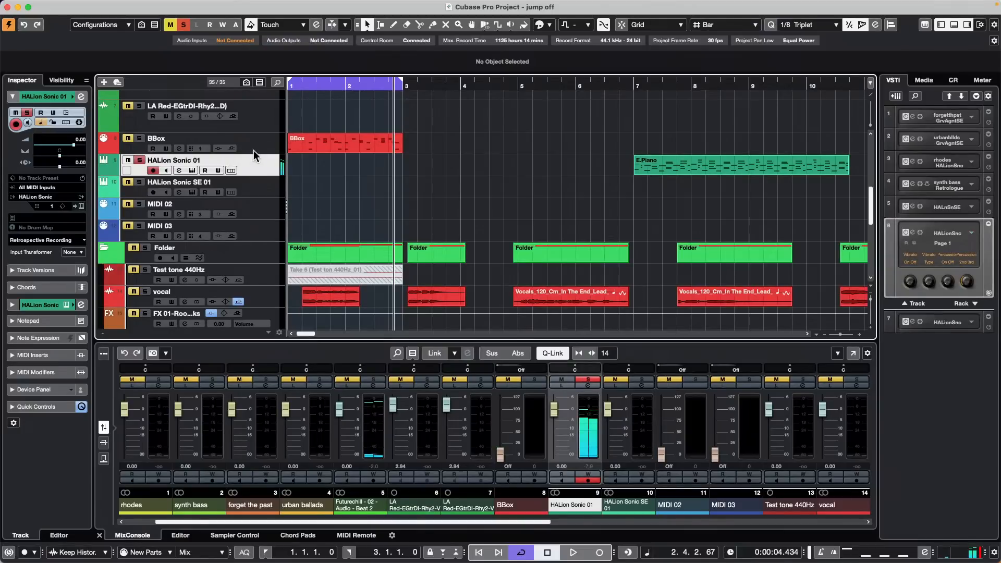
drag(312, 85, 483, 90)
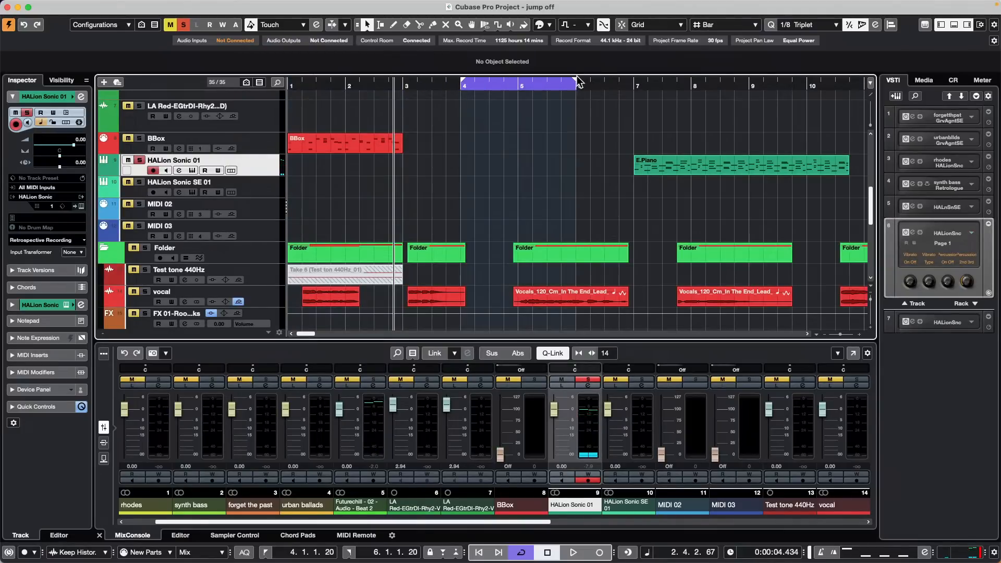
drag(576, 86, 461, 98)
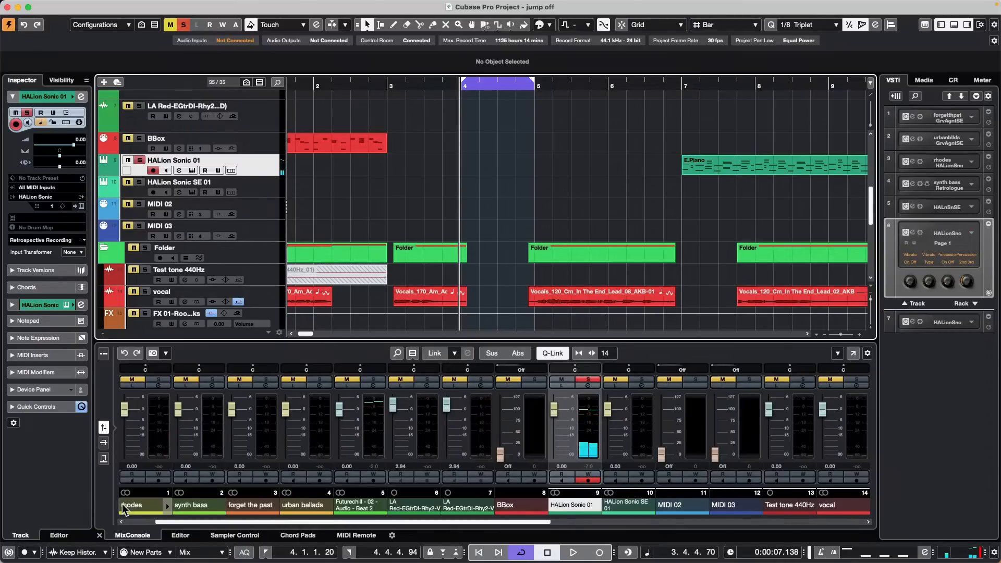
Step: Switch cycled MIDI recording to Stacked and start recording on HALion Sonic 01
click(170, 554)
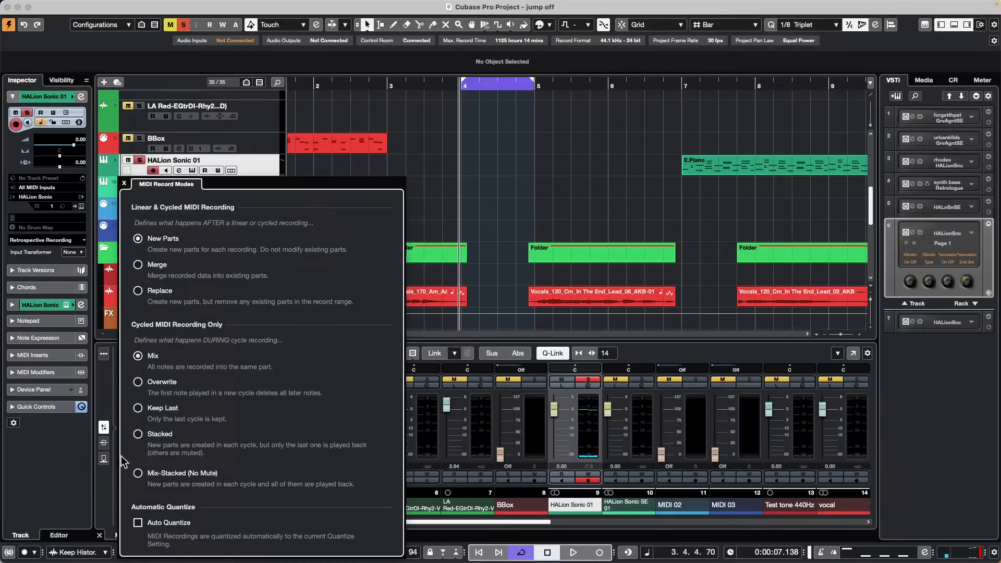
click(138, 437)
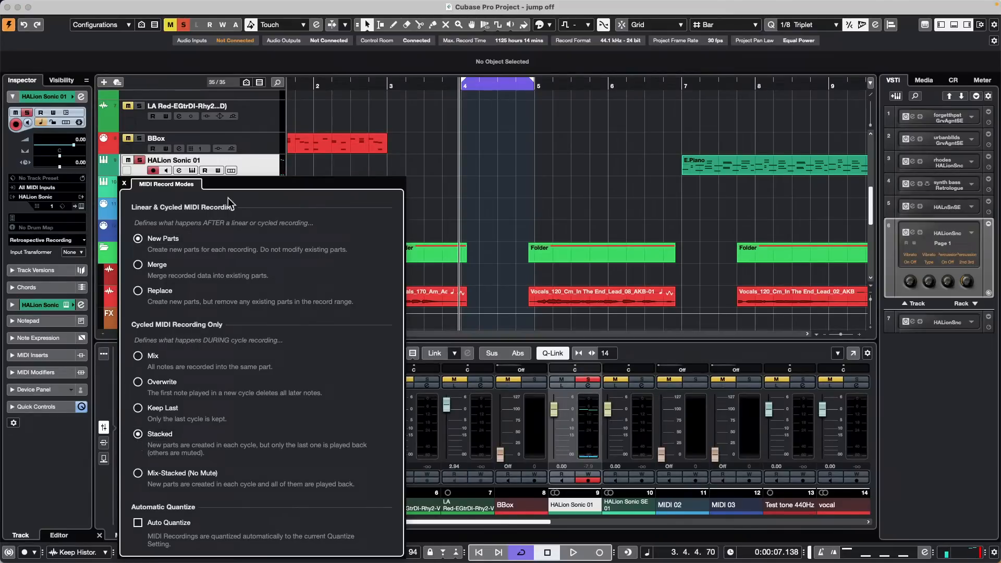
click(498, 176)
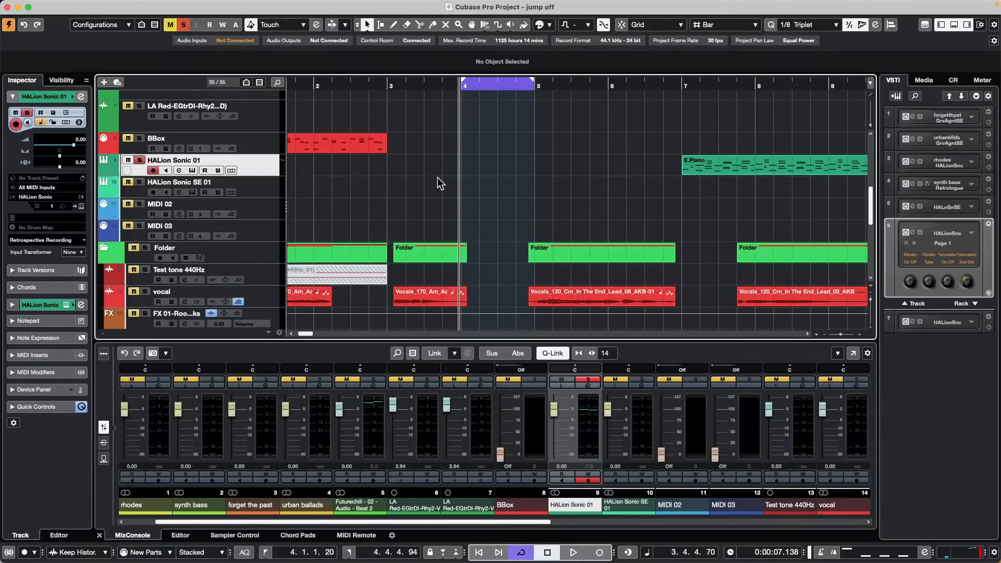
key(KP_Multiply)
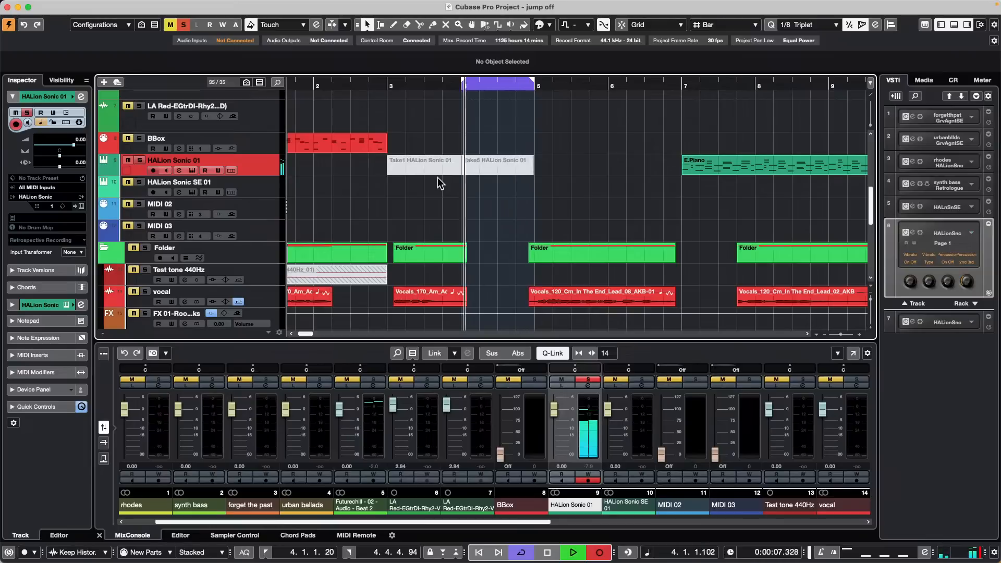
Step: Stop recording, show the takes on separate lanes, and play them back
key(space)
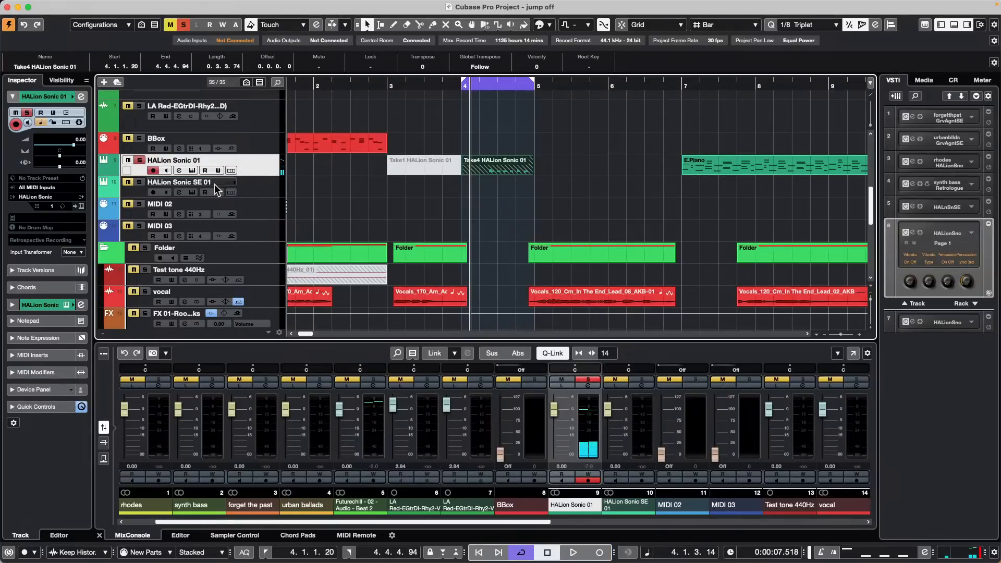
click(234, 173)
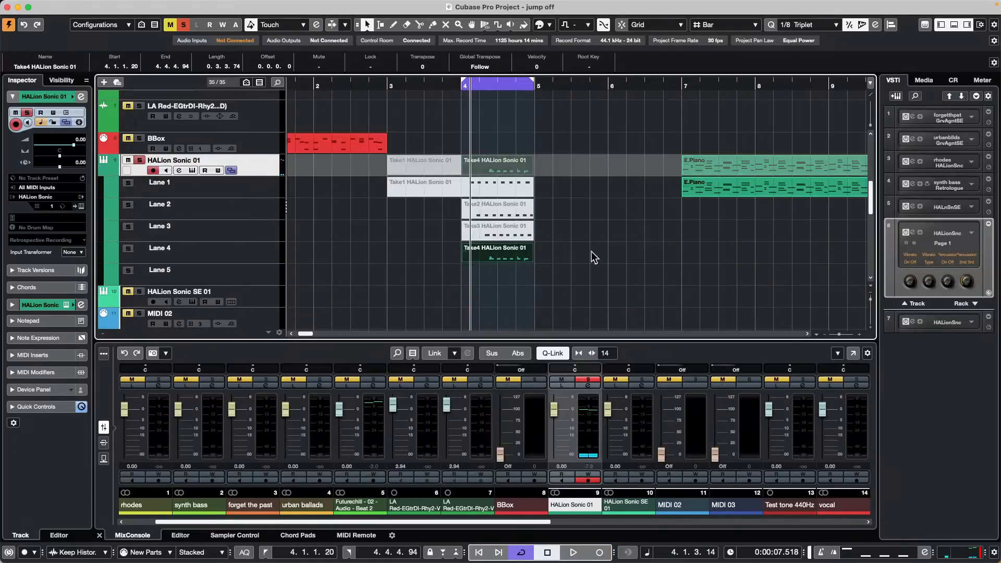
key(space)
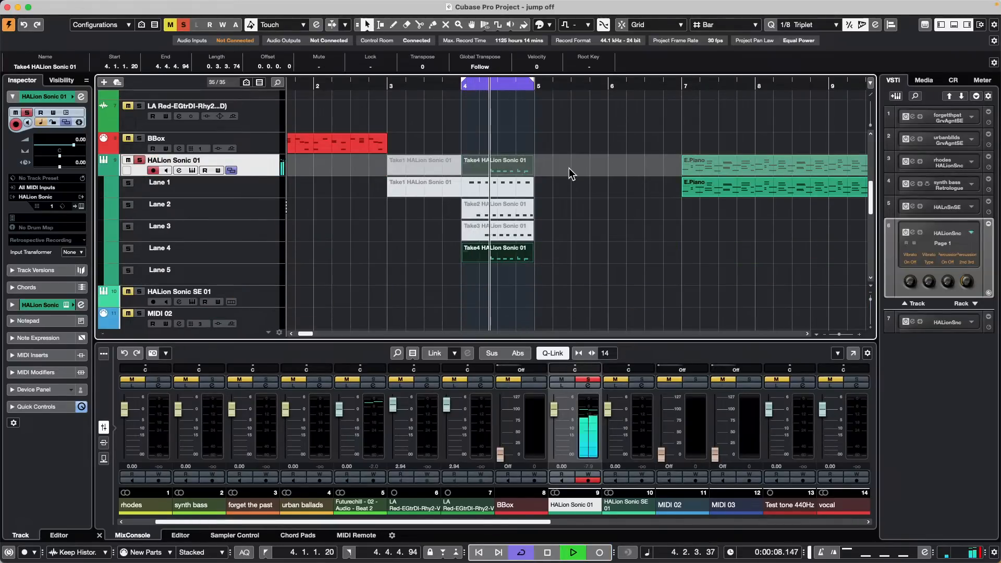
Step: Audition Take3, Take2, Take1, Take4 and Take2 by activating each with the Combine tool
right_click(497, 240)
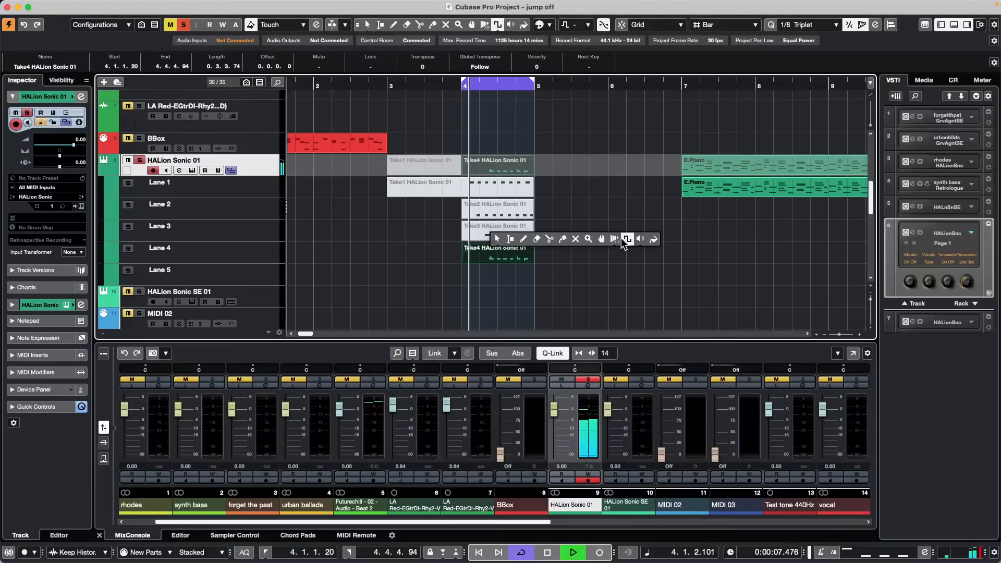
click(601, 239)
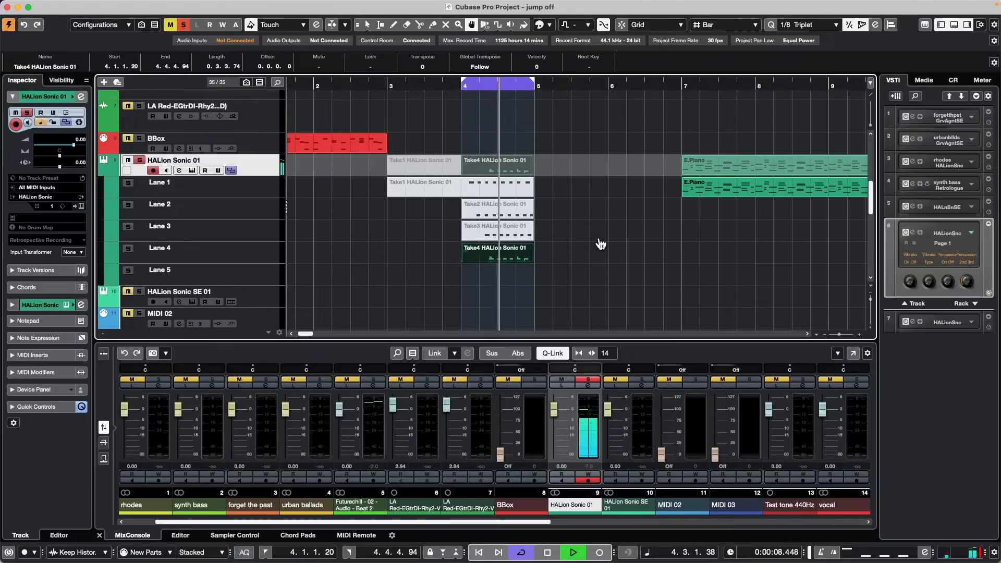
click(508, 230)
click(505, 206)
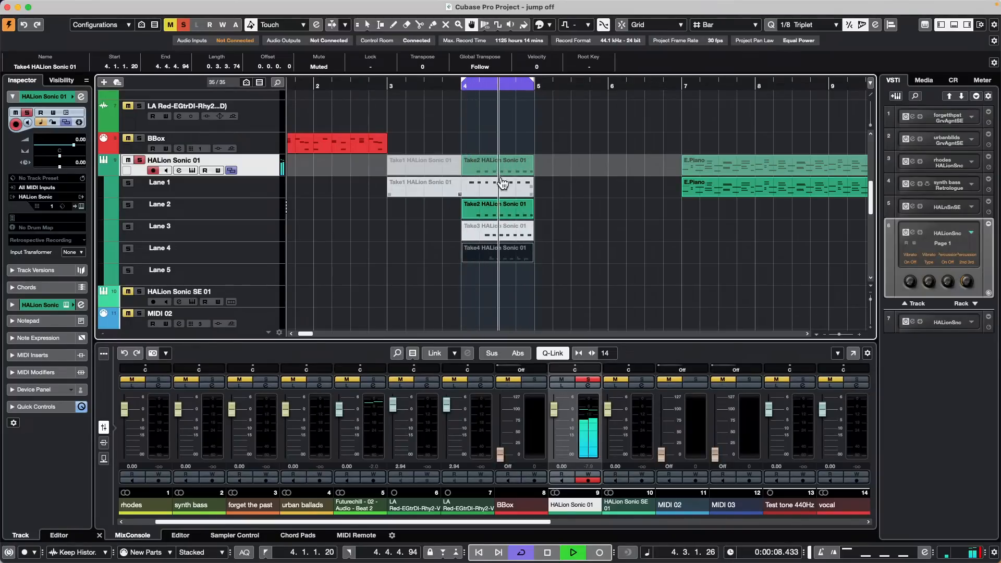
click(443, 187)
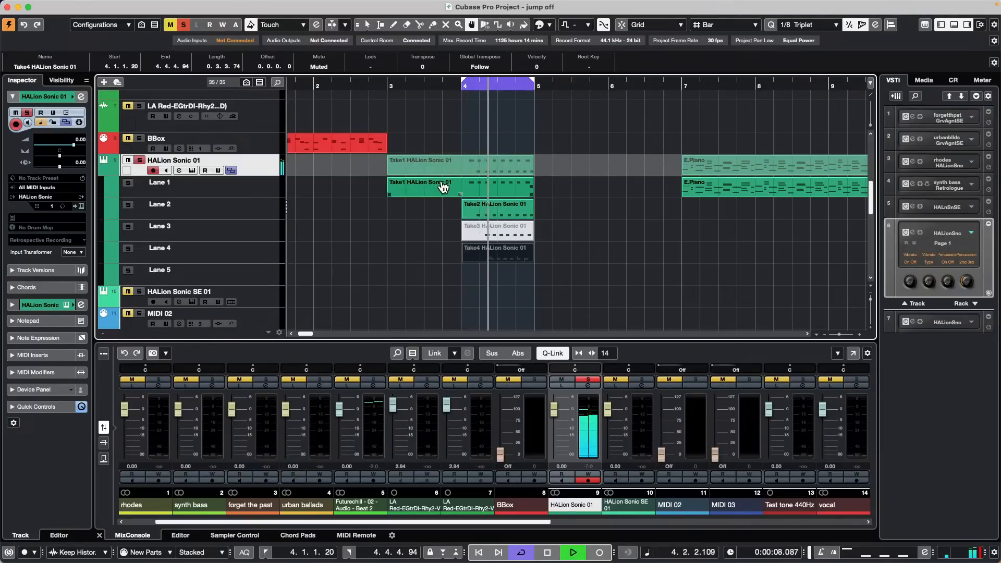
click(491, 208)
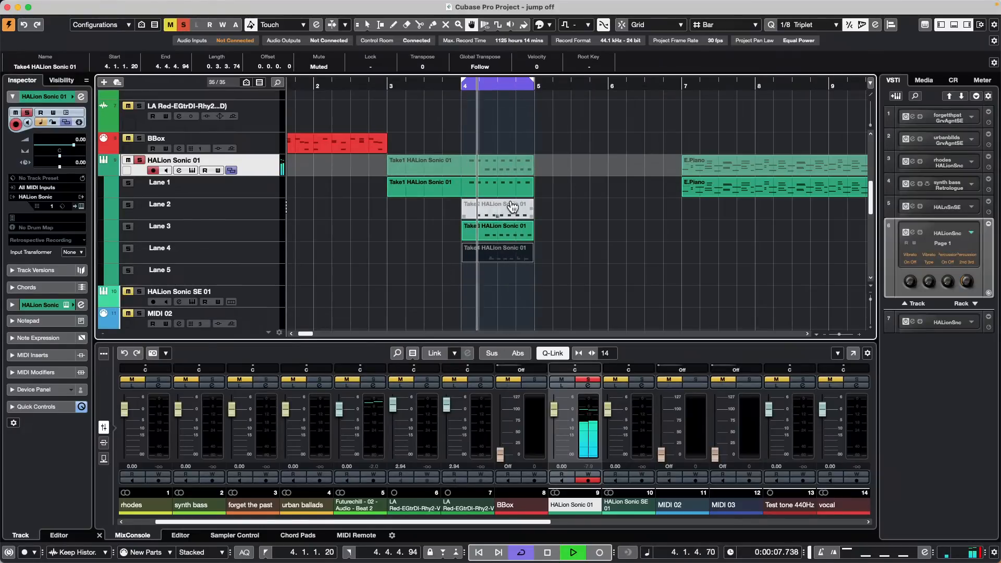
click(502, 222)
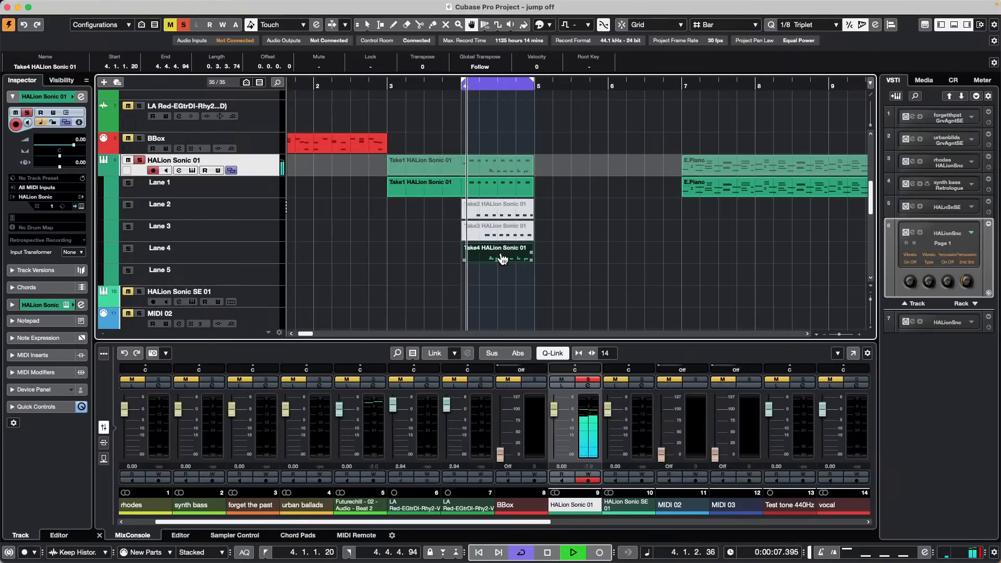
click(502, 256)
Step: Stop playback, compare the takes again, and leave Take3 as the active take
key(space)
click(504, 216)
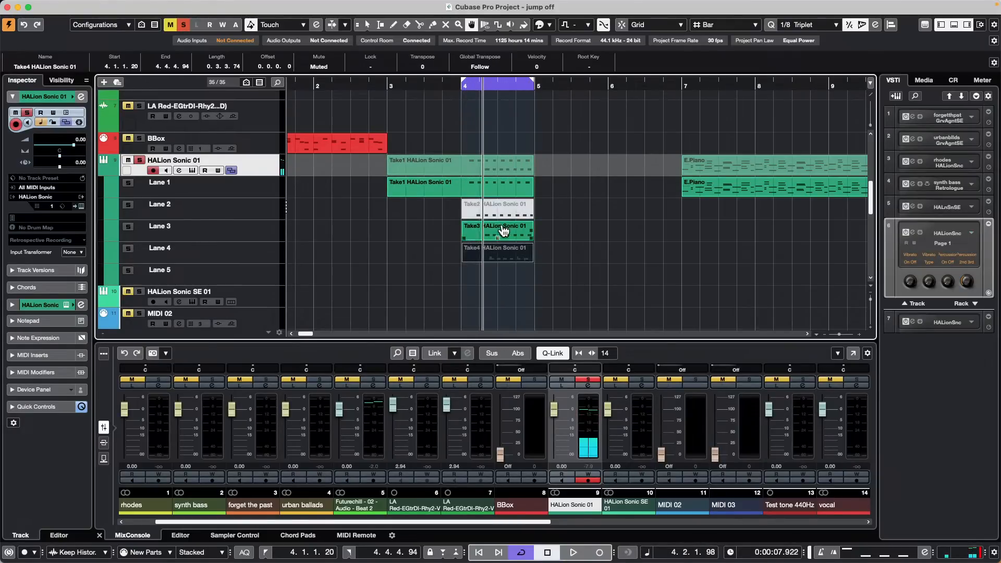
click(505, 231)
click(507, 256)
click(511, 240)
click(510, 217)
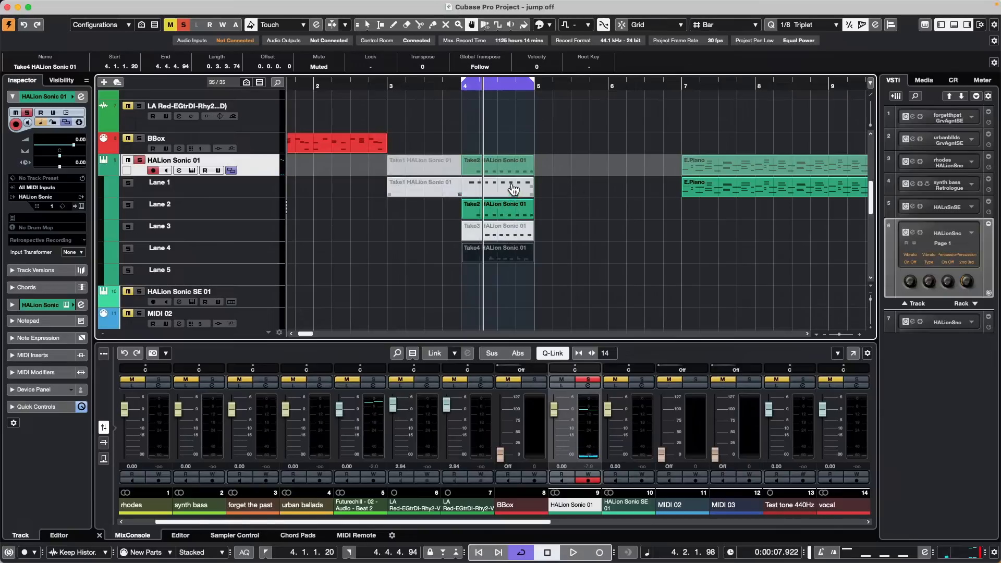
click(508, 230)
click(512, 253)
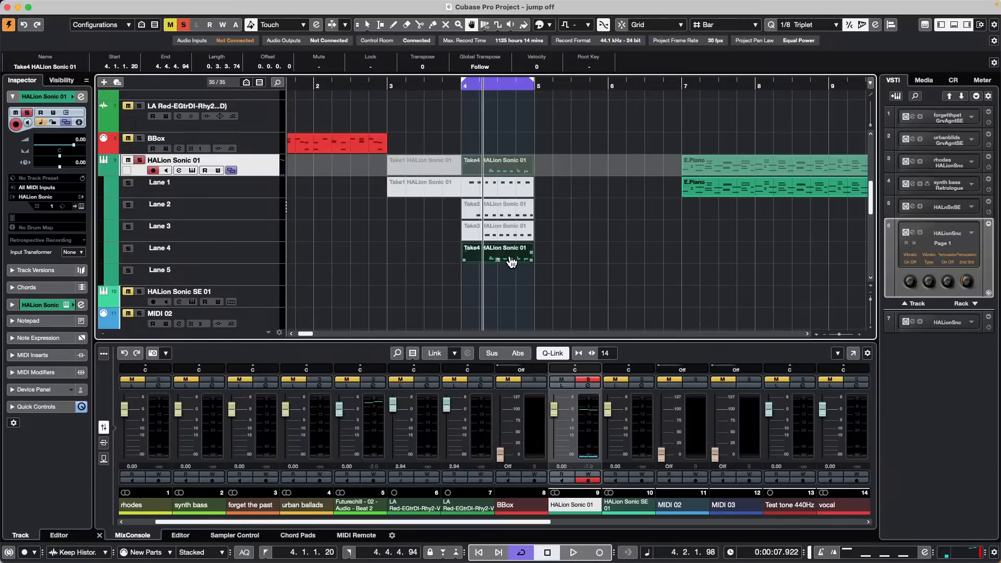
click(510, 260)
click(516, 231)
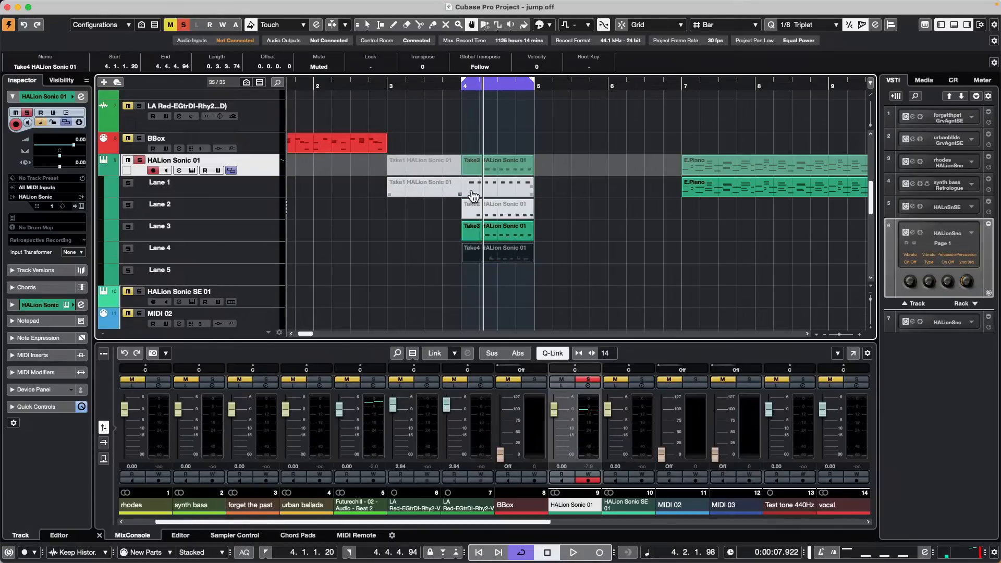
click(157, 552)
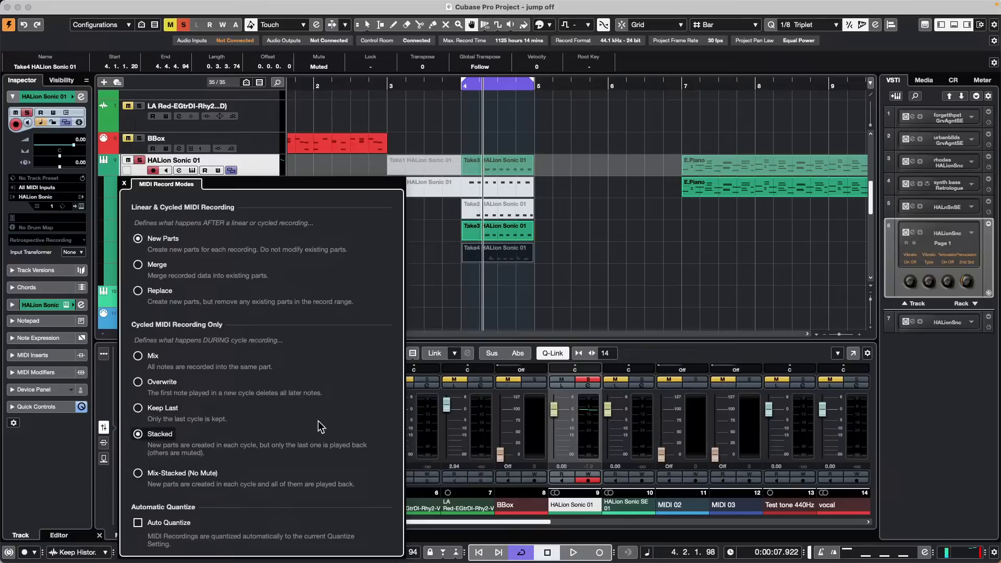
Step: Close the MIDI Record Modes panel, keeping the Stacked mode
click(126, 183)
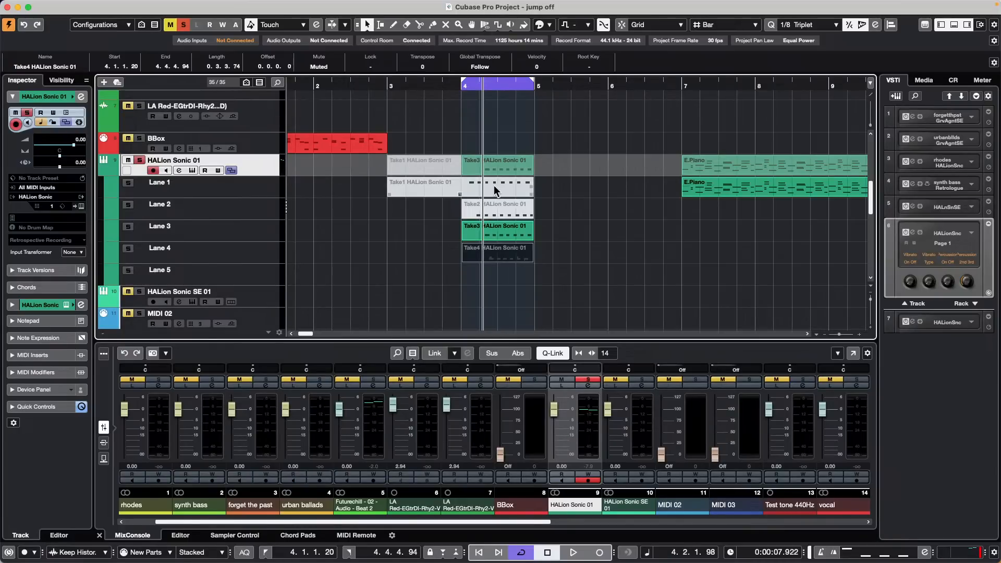
Step: Deselect the Take4 part and look through the Edit menu without choosing a command
click(589, 229)
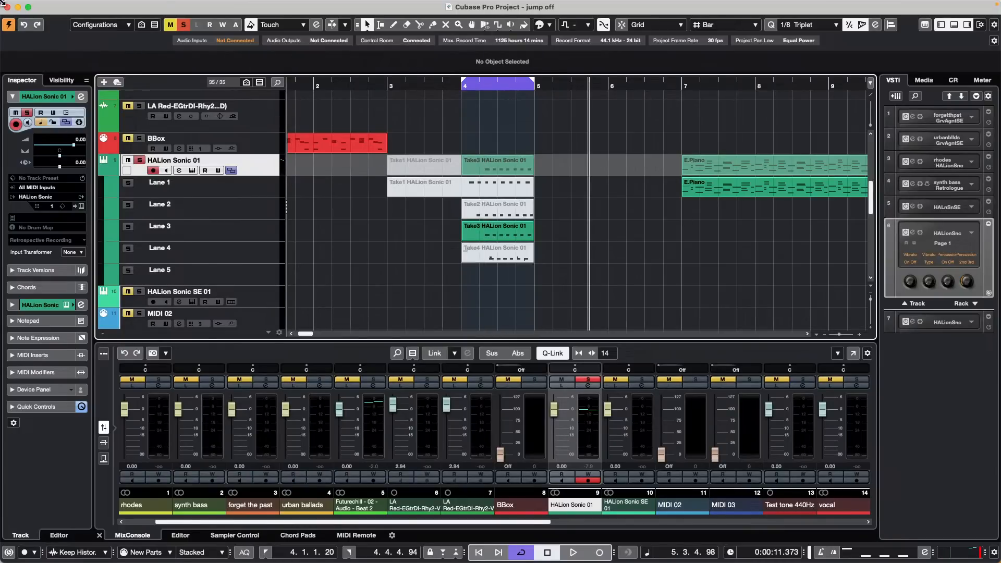
mouse_move(163, 6)
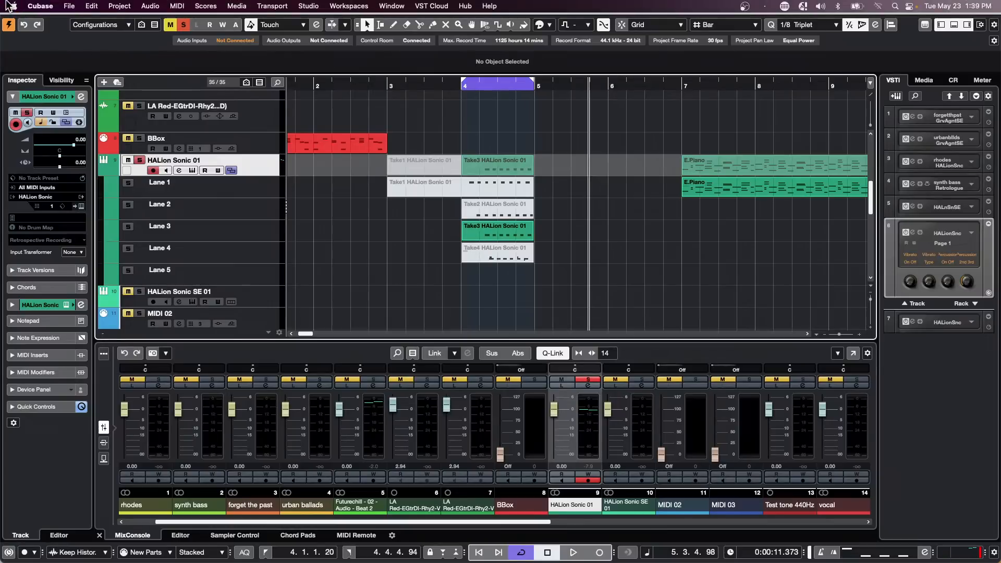
click(96, 7)
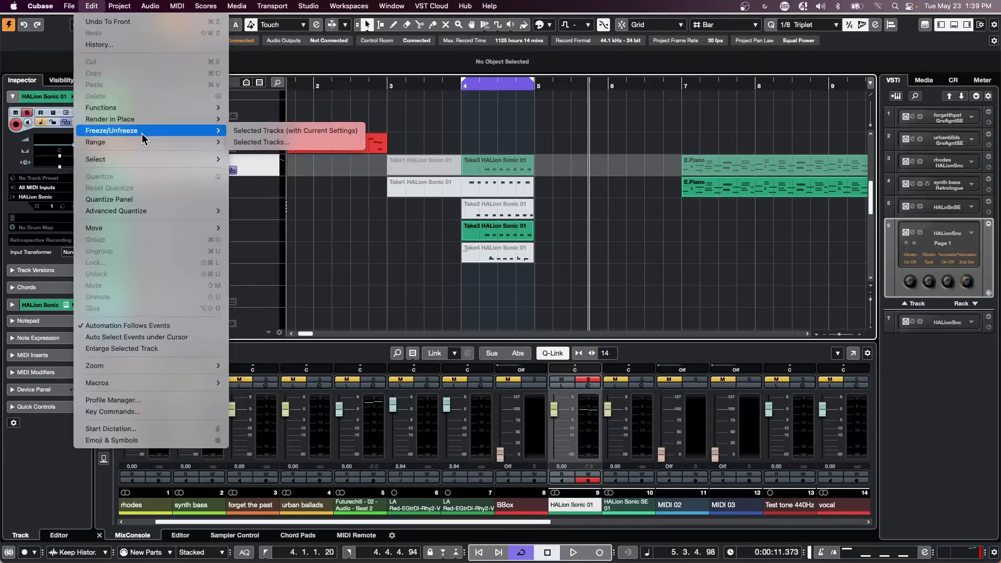
mouse_move(138, 156)
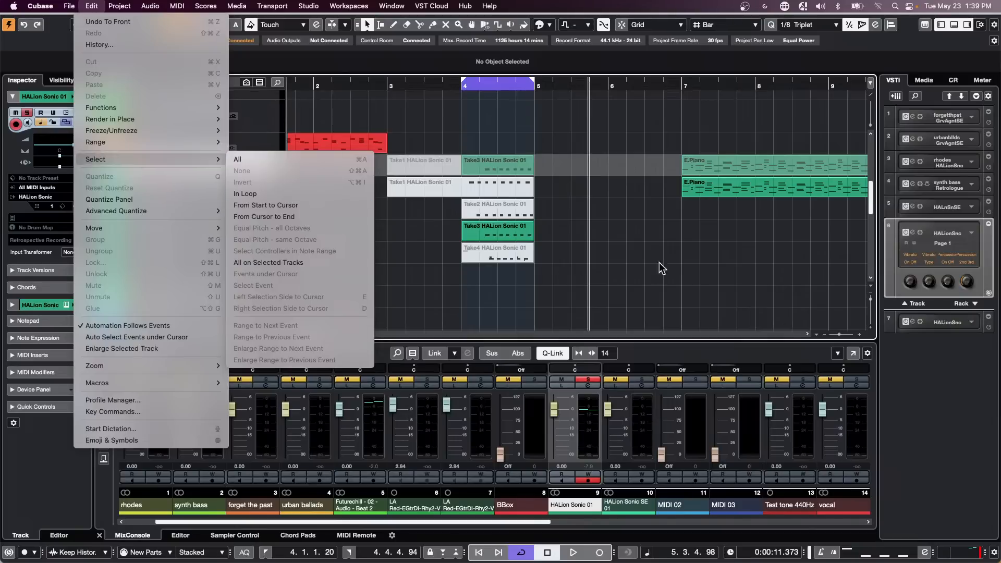
click(605, 249)
Step: Select Take3, invert the selection, clear it, and zoom out to show bars 1–39
click(512, 233)
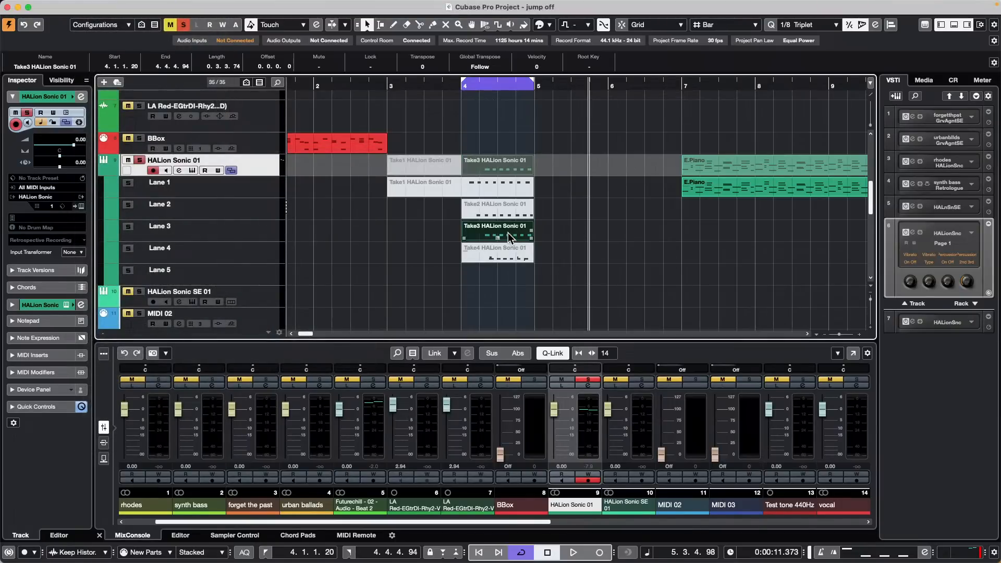
click(126, 7)
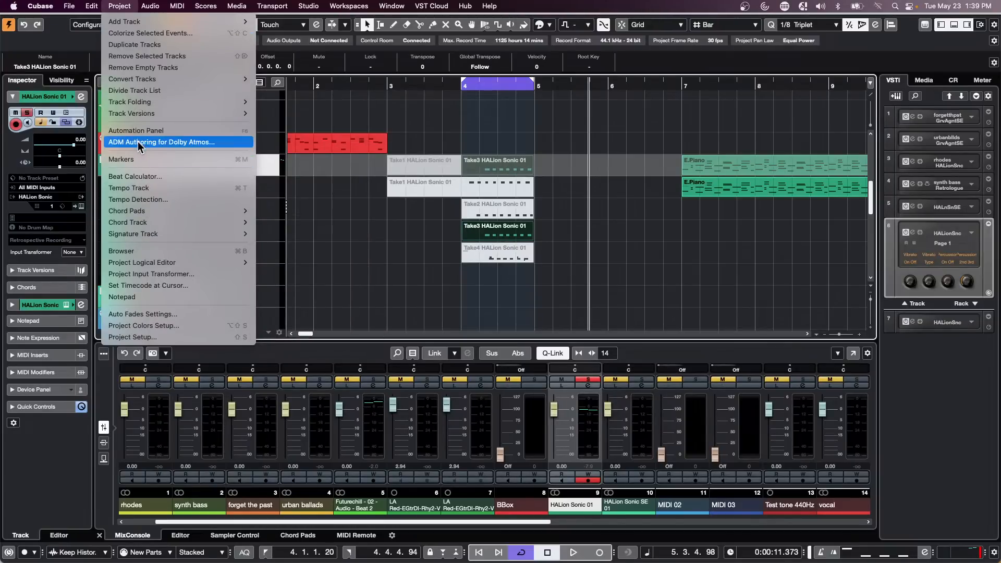
mouse_move(87, 7)
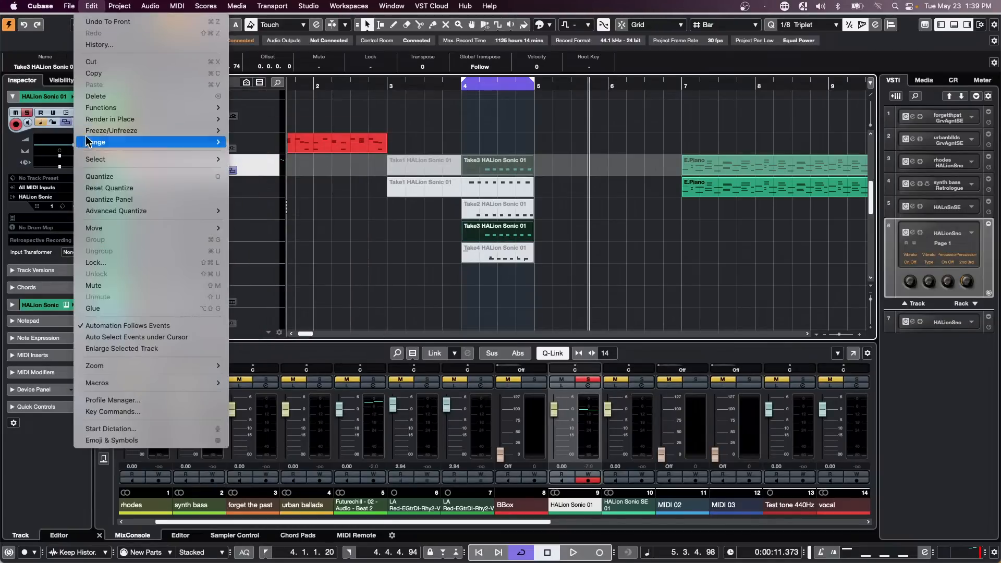
mouse_move(99, 158)
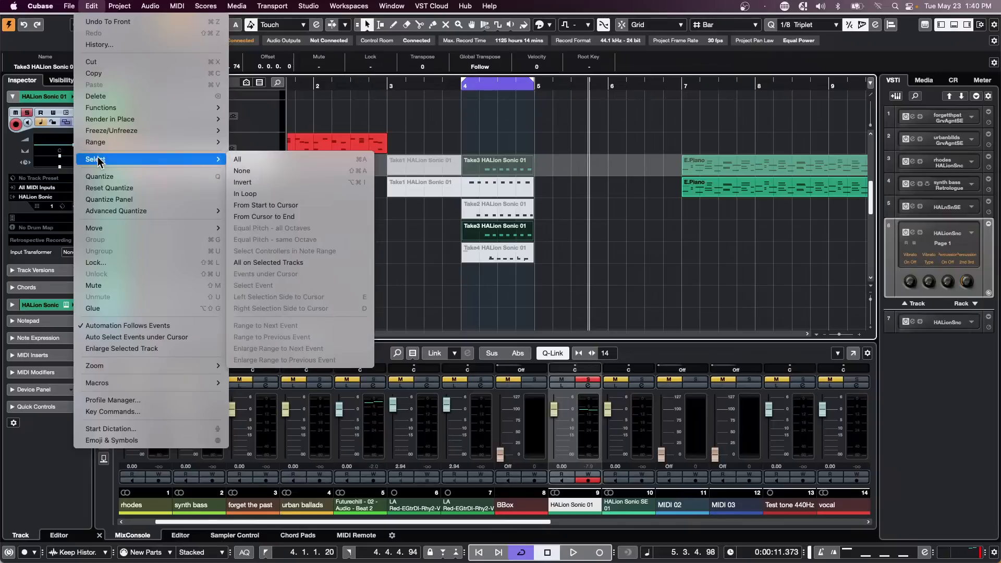
click(329, 183)
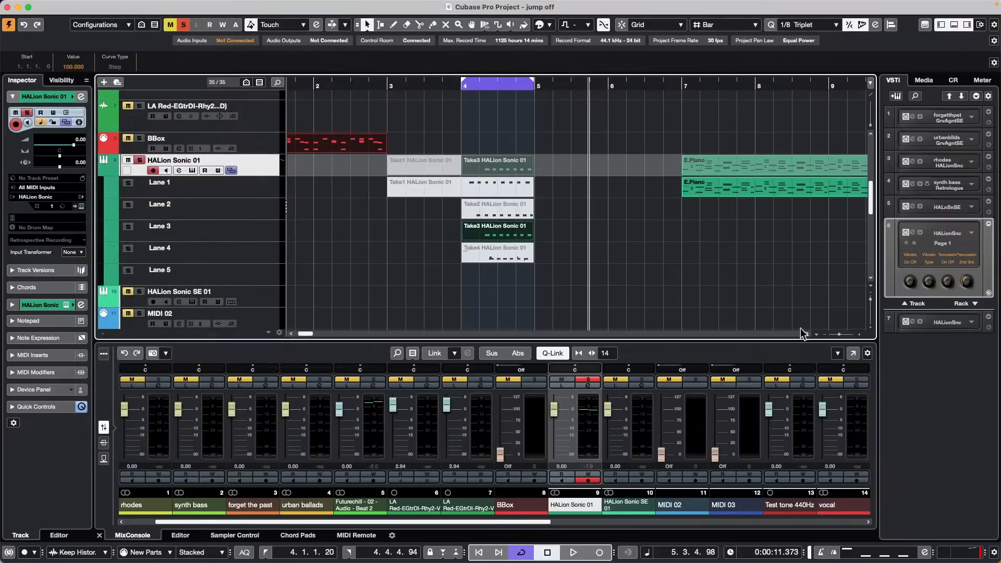
click(711, 286)
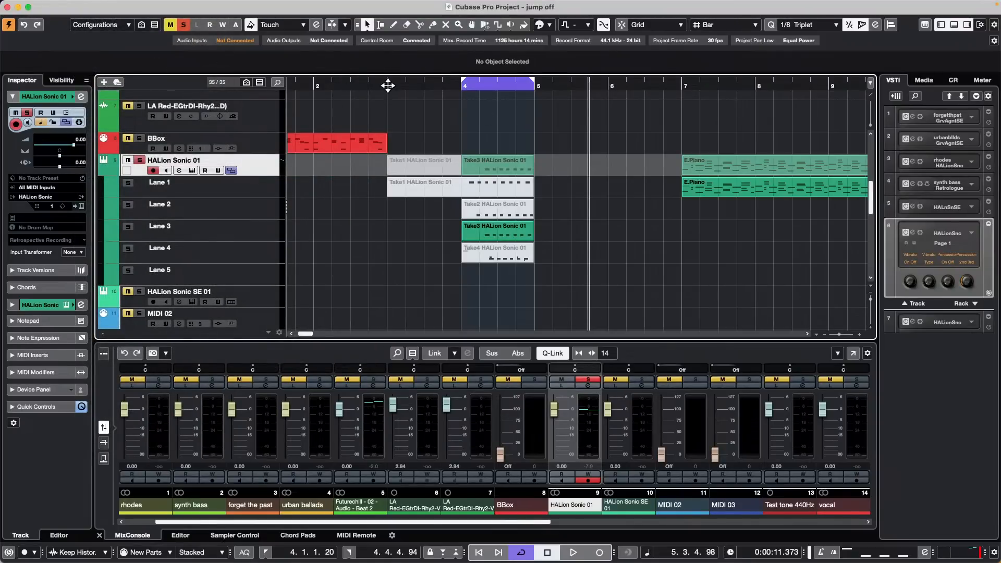
drag(386, 85, 388, 58)
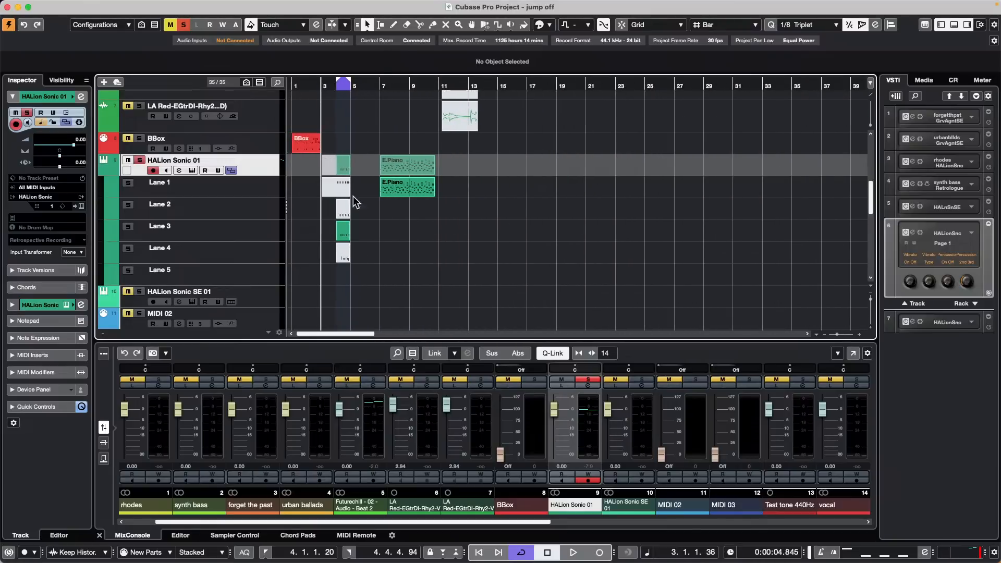
Step: Collapse the HALion Sonic 01 take lanes, select the vocal events from bar 15, and invert
click(231, 171)
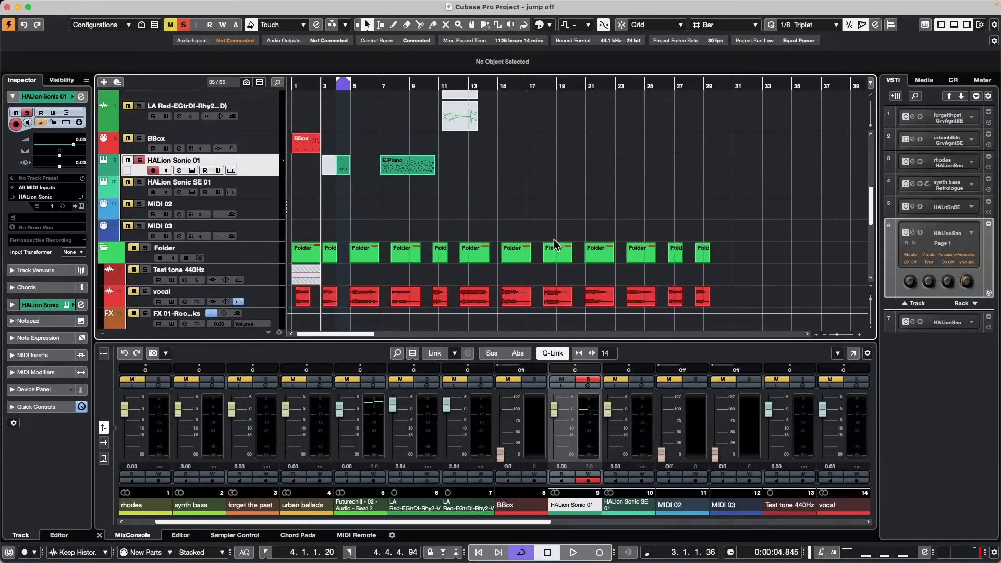
drag(736, 296, 496, 295)
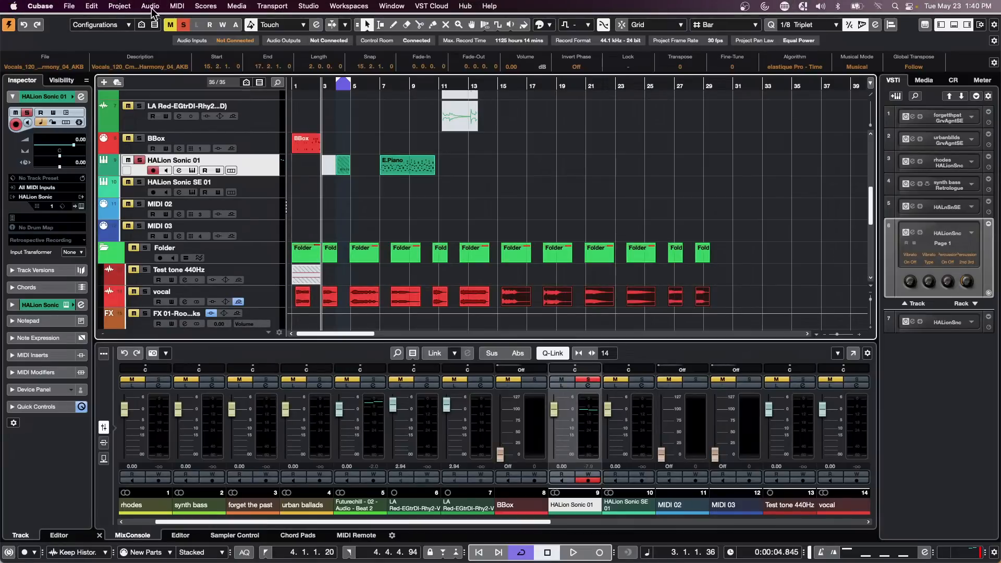
click(151, 6)
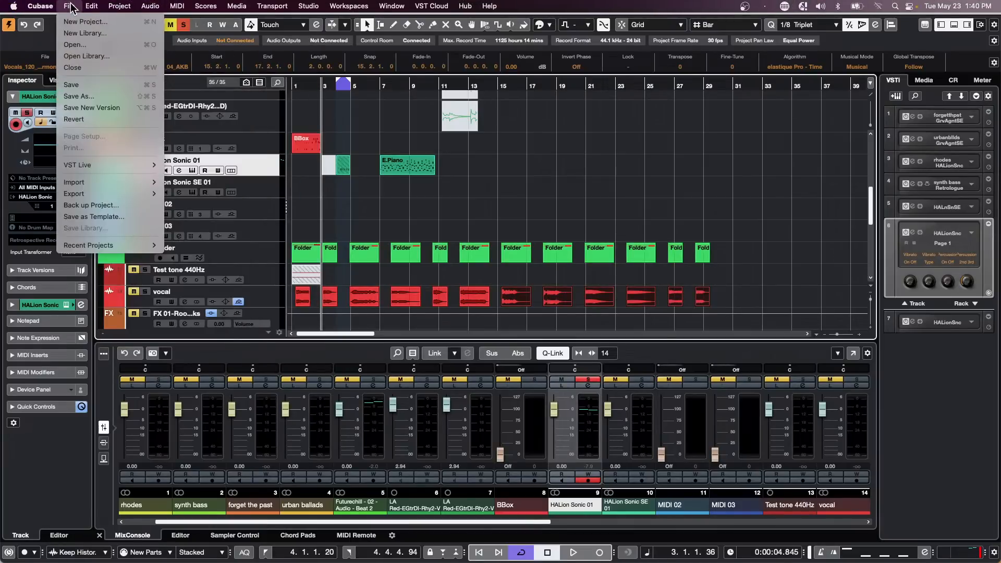
mouse_move(106, 9)
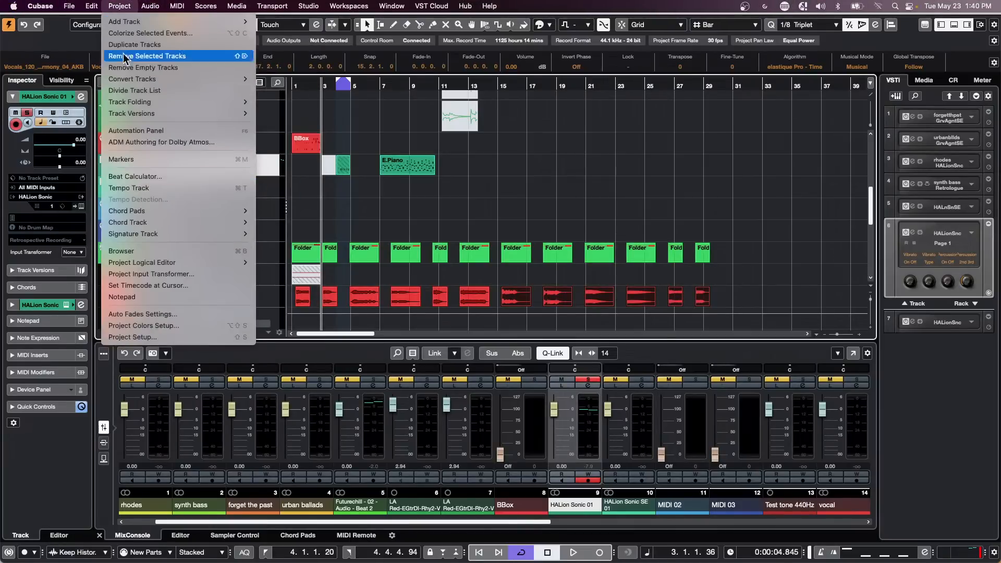
mouse_move(147, 158)
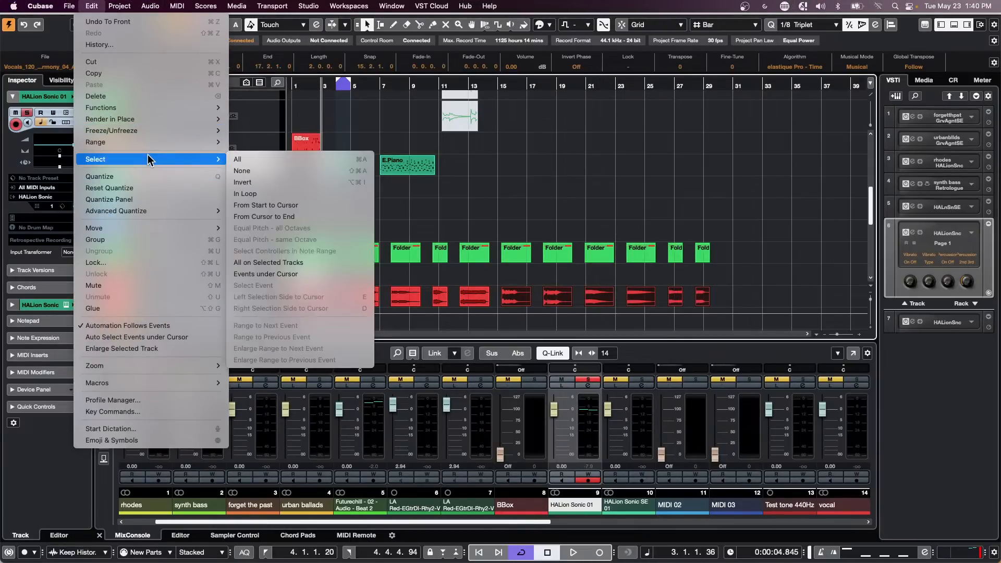
click(295, 182)
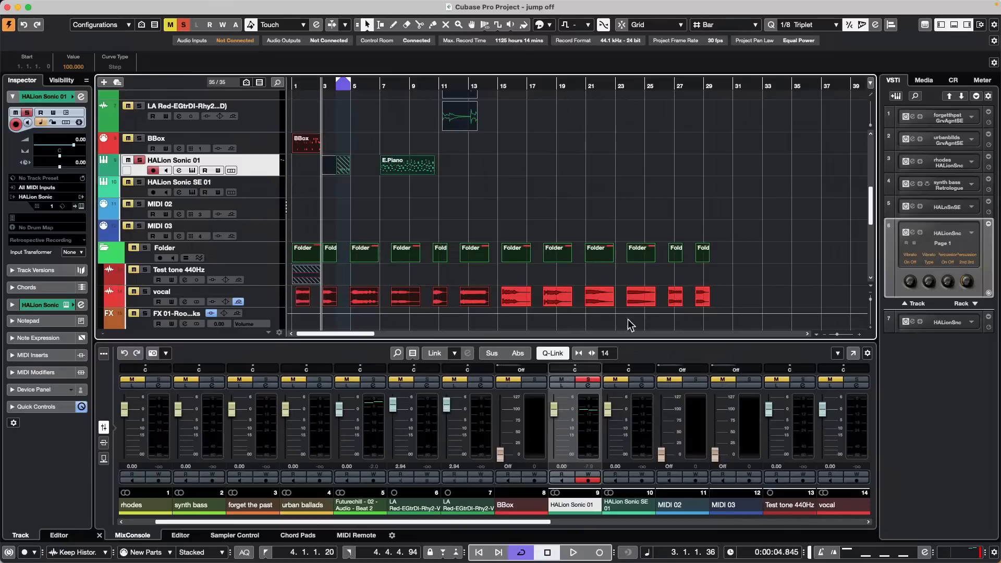
Step: Reselect the vocal events from bar 15, invert the selection again, then deselect everything
drag(725, 293, 500, 292)
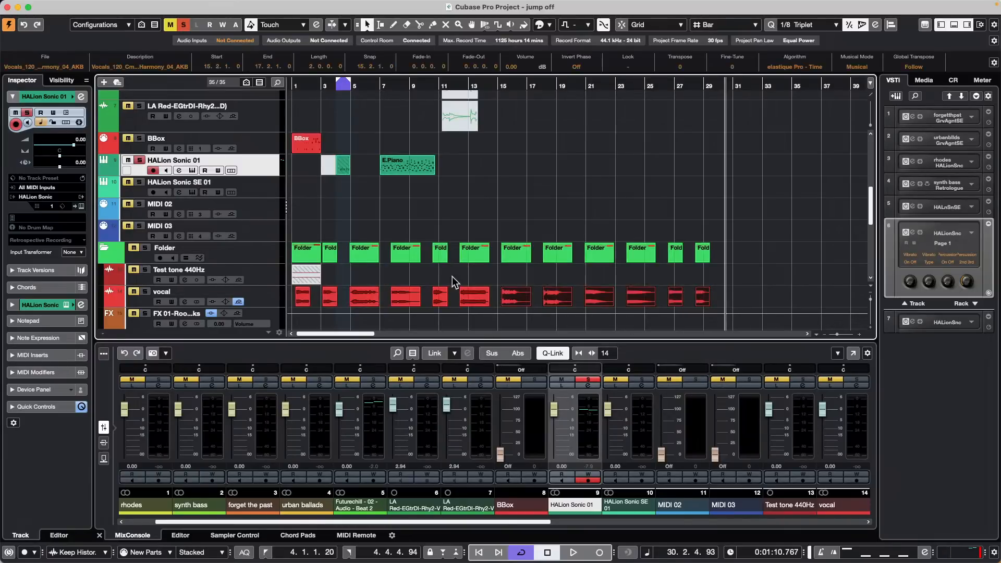
click(119, 6)
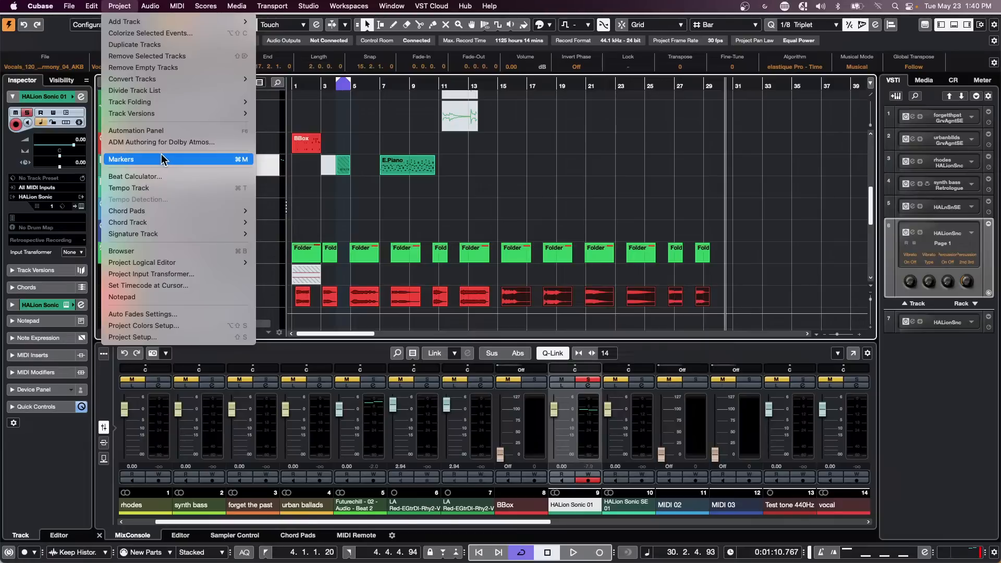
mouse_move(92, 6)
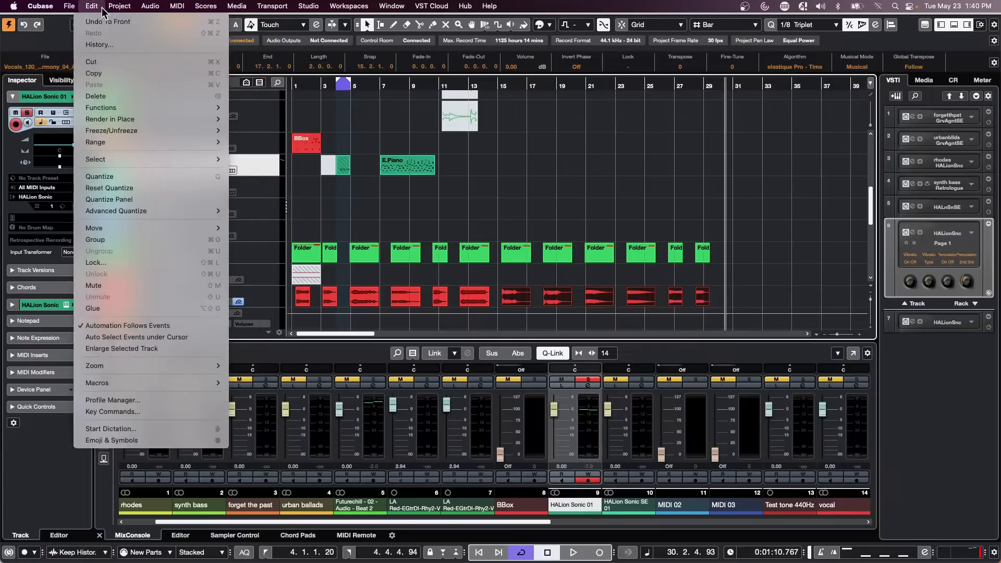
mouse_move(148, 159)
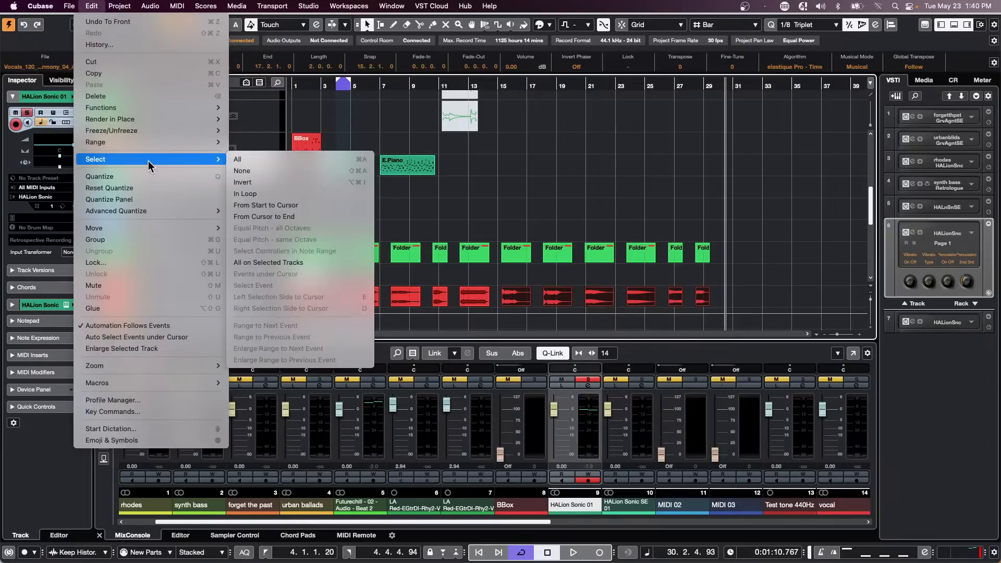
click(268, 183)
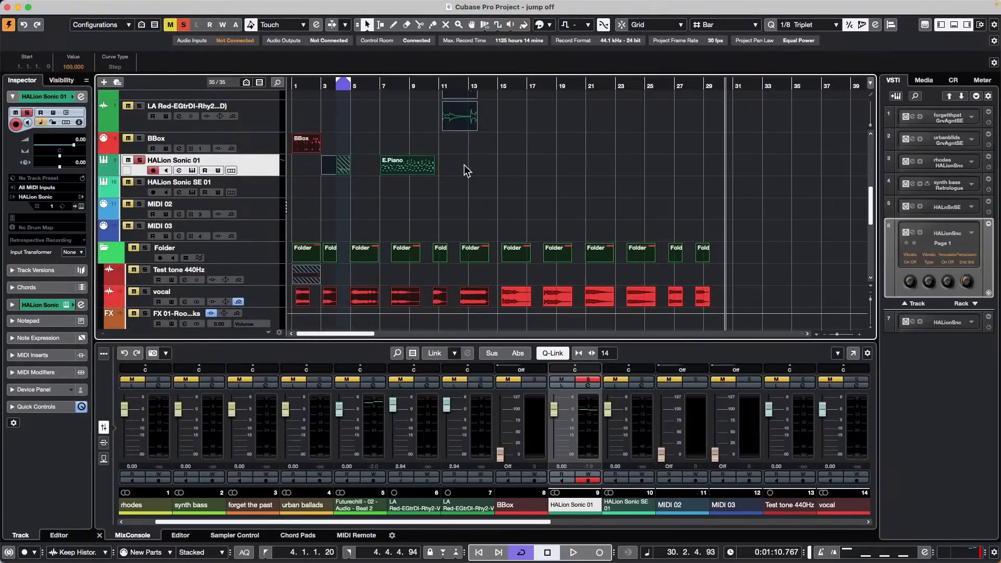
click(779, 271)
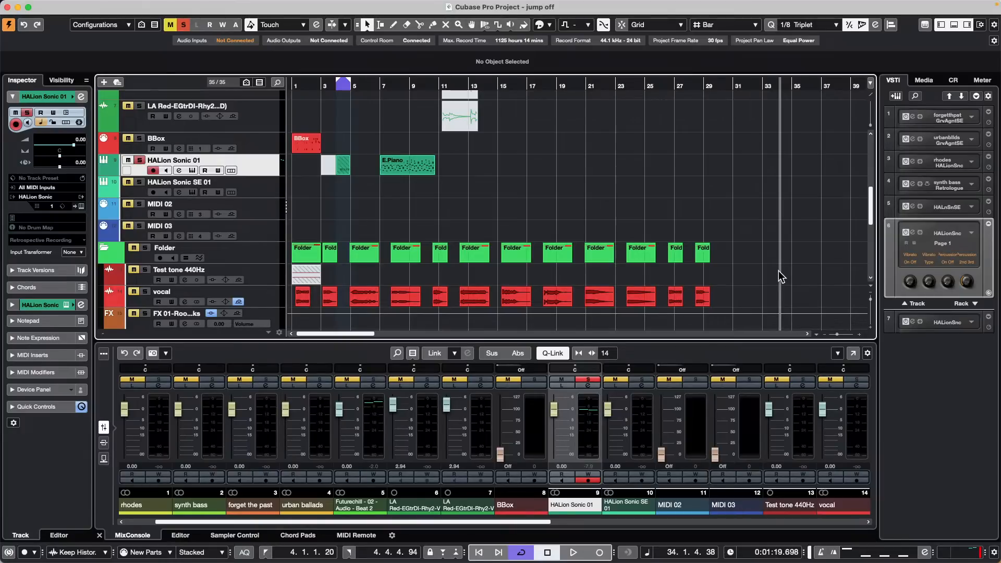
mouse_move(148, 3)
click(310, 6)
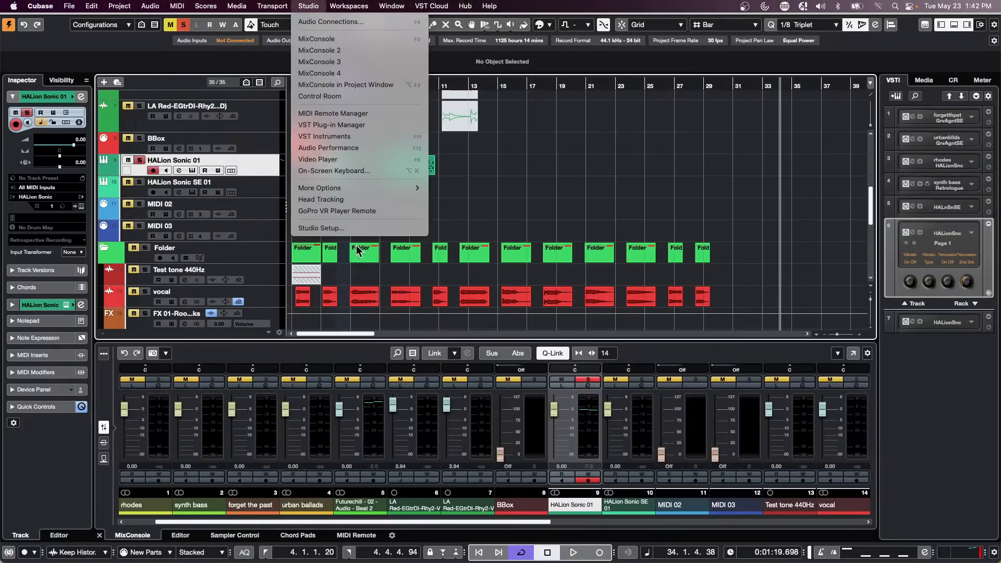
click(350, 228)
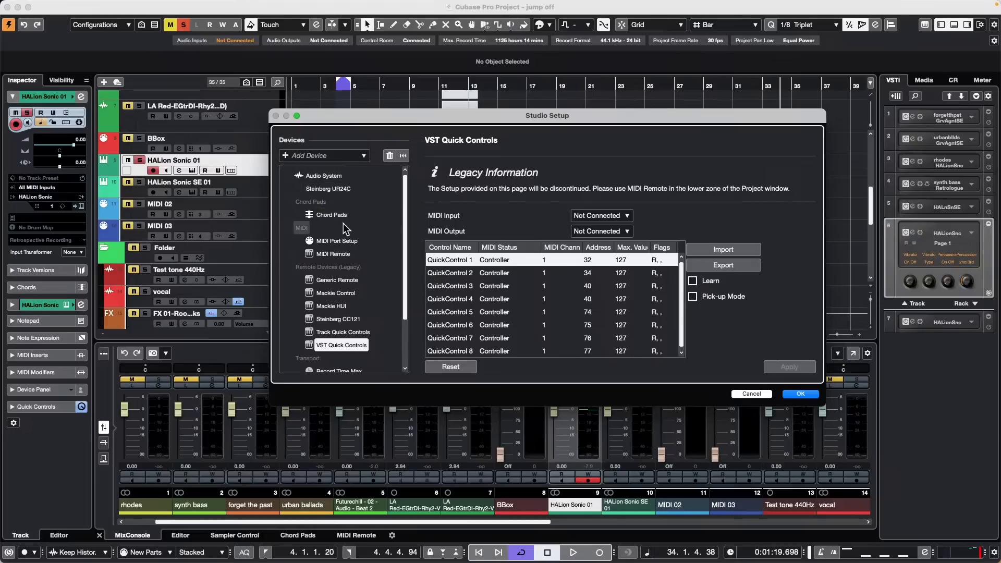
click(328, 189)
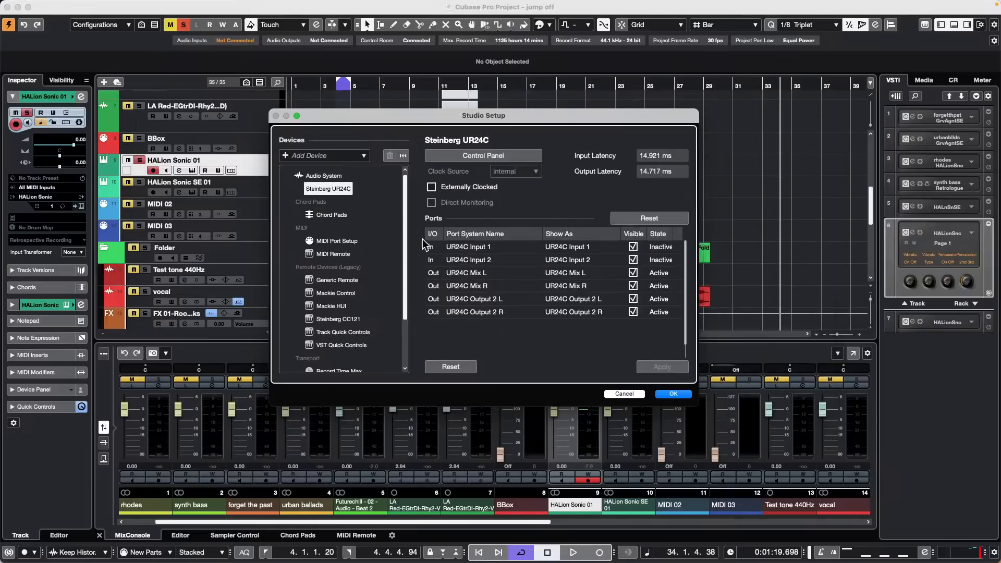
click(490, 155)
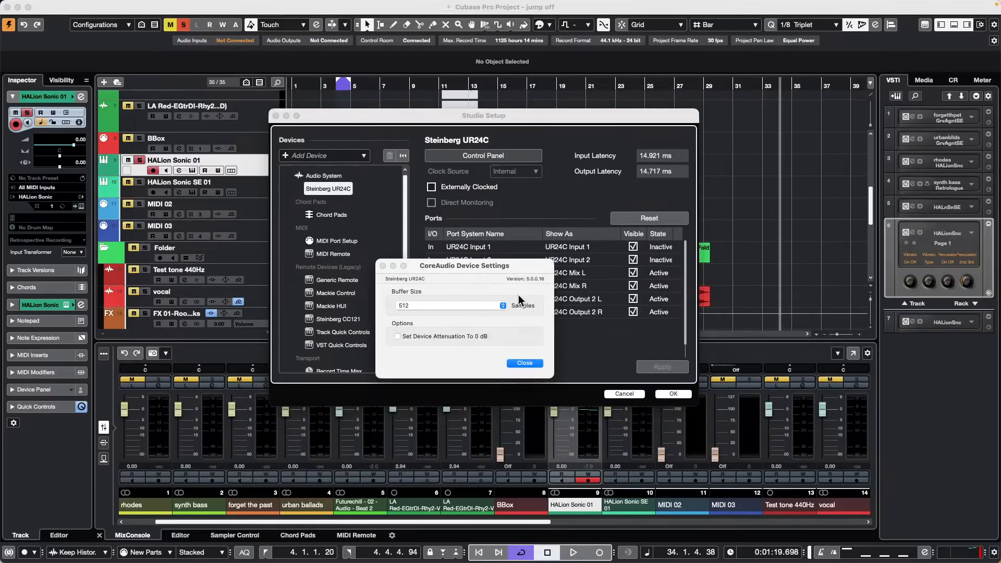
click(524, 363)
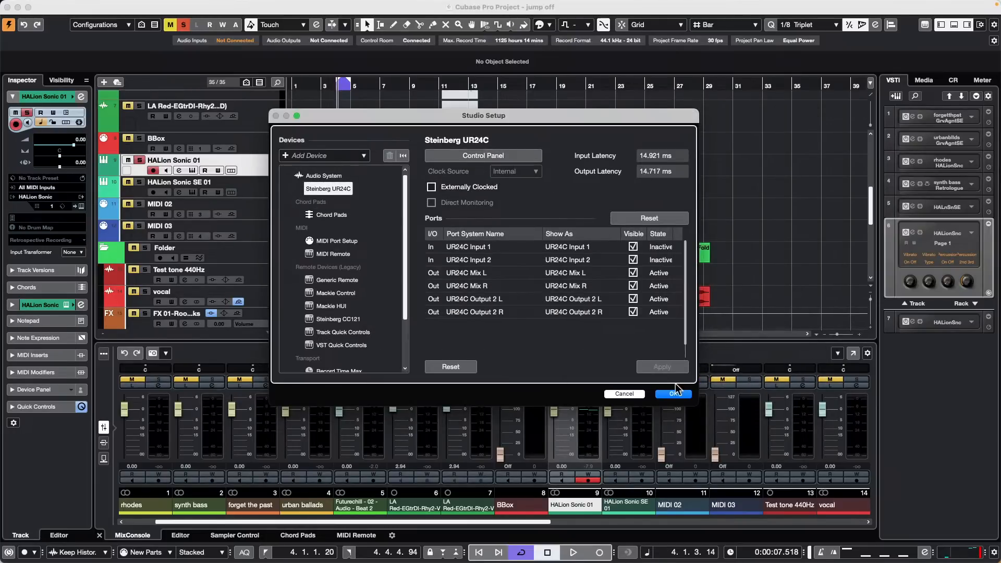
click(674, 393)
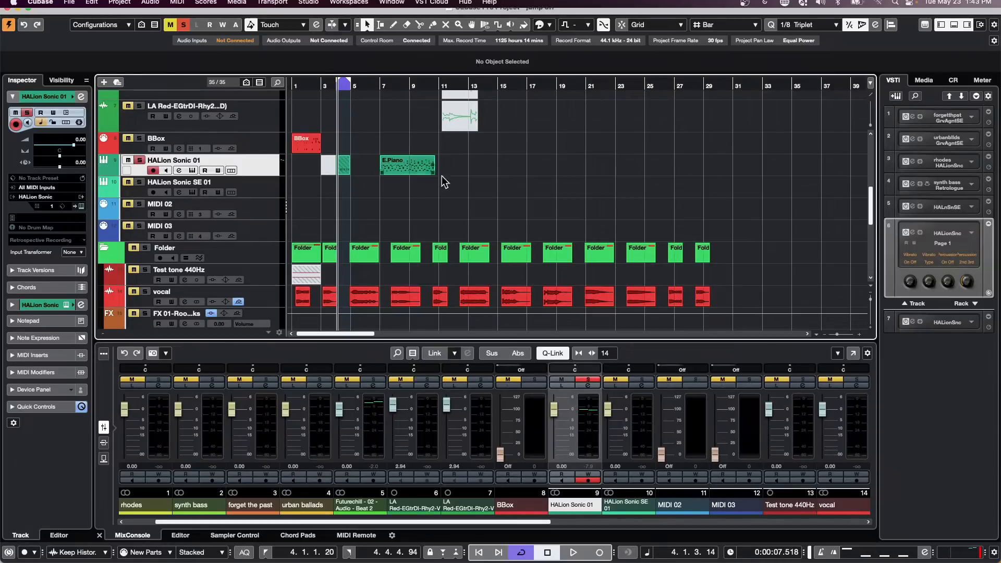
mouse_move(208, 5)
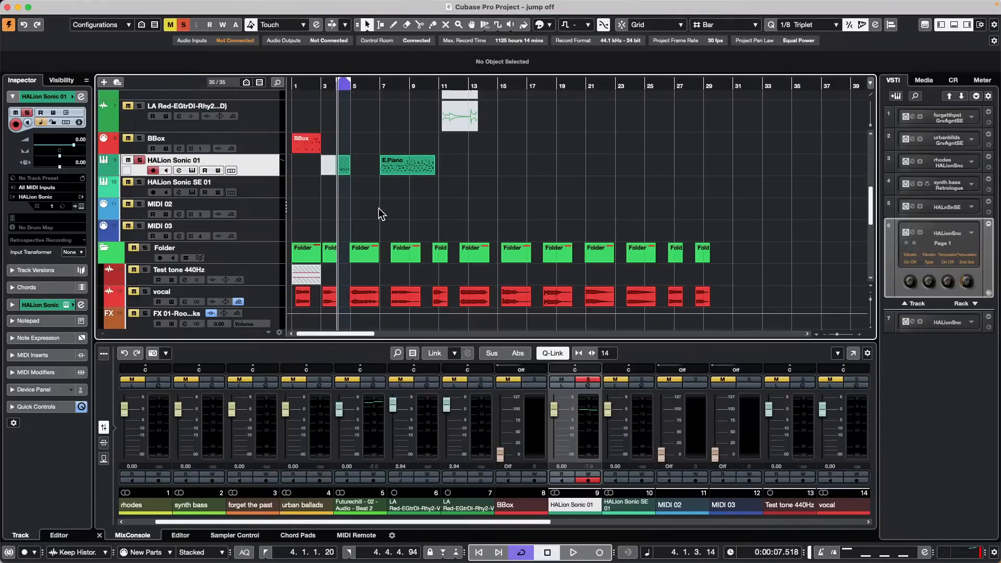
Step: Open the MixConsole in its own window, then bypass and restore inserts and EQ on all channels
key(F4)
key(F4)
key(F3)
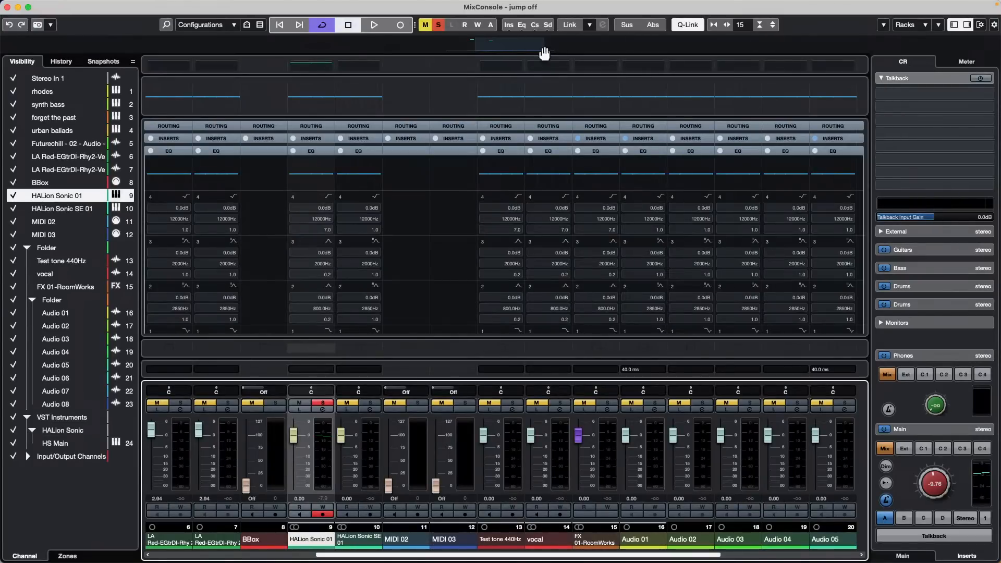
click(511, 30)
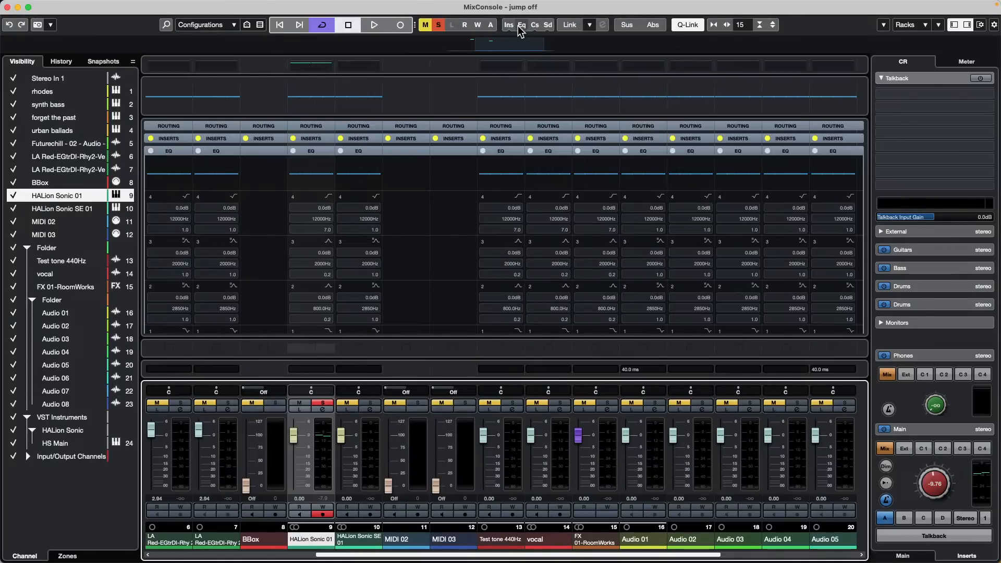
click(520, 25)
click(522, 26)
click(510, 27)
Step: Bypass and restore inserts and EQ once more, then collapse the EQ section to show strip and sends
click(505, 25)
click(521, 26)
click(517, 26)
click(509, 26)
click(515, 151)
Step: Bypass inserts, EQ, channel strip and sends on every channel, then restore all four
click(515, 151)
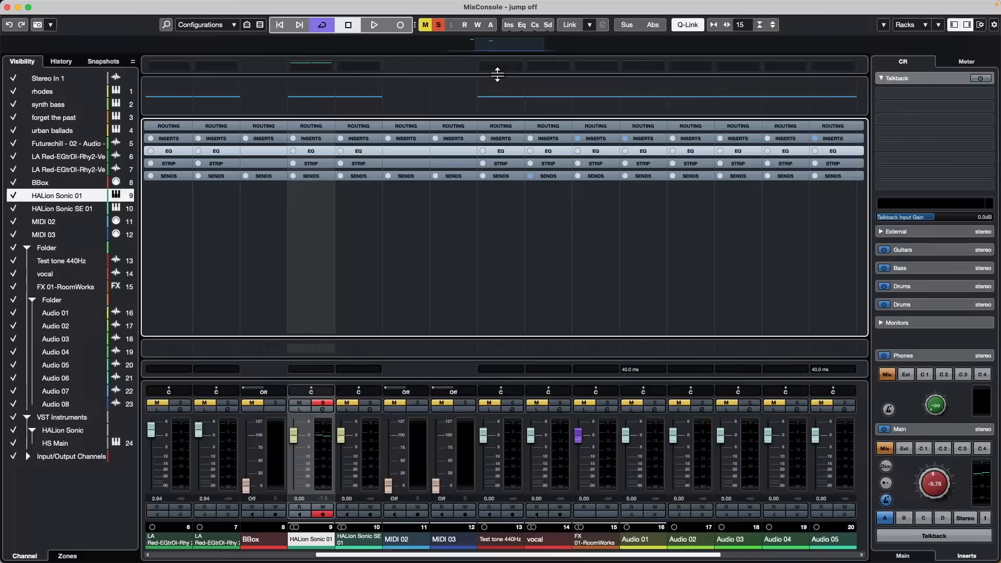
click(509, 25)
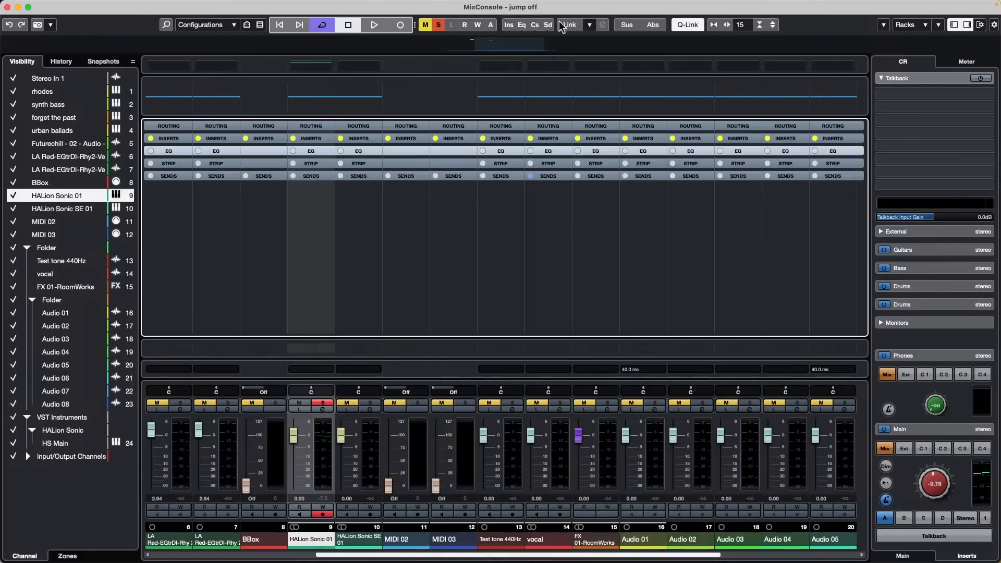
click(522, 26)
click(534, 26)
click(547, 26)
click(547, 26)
click(535, 26)
click(521, 26)
click(509, 25)
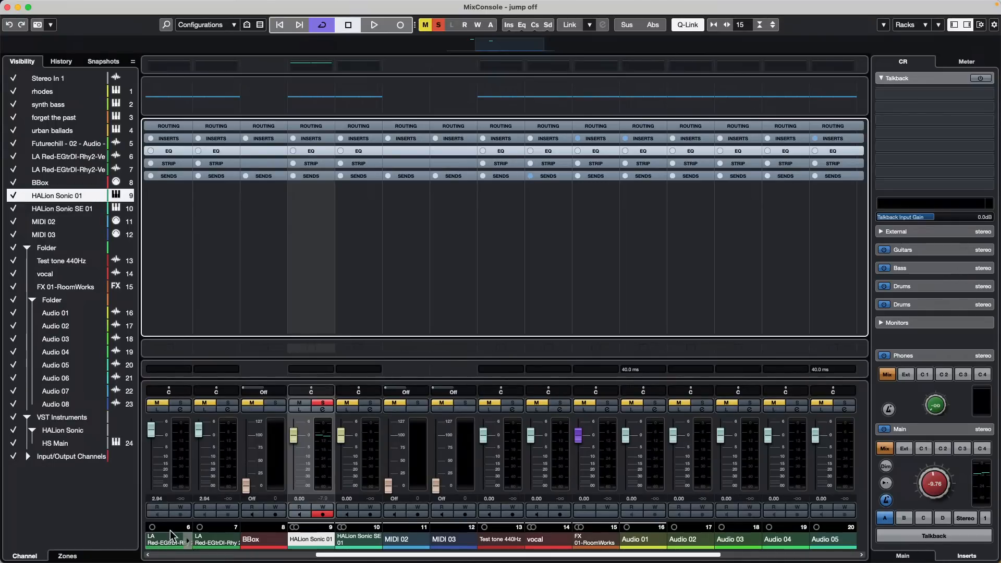
Step: Select the rhodes through HS Main channels and drag one fader to bring them all to -5.75 dB
scroll(172, 534, left, 5)
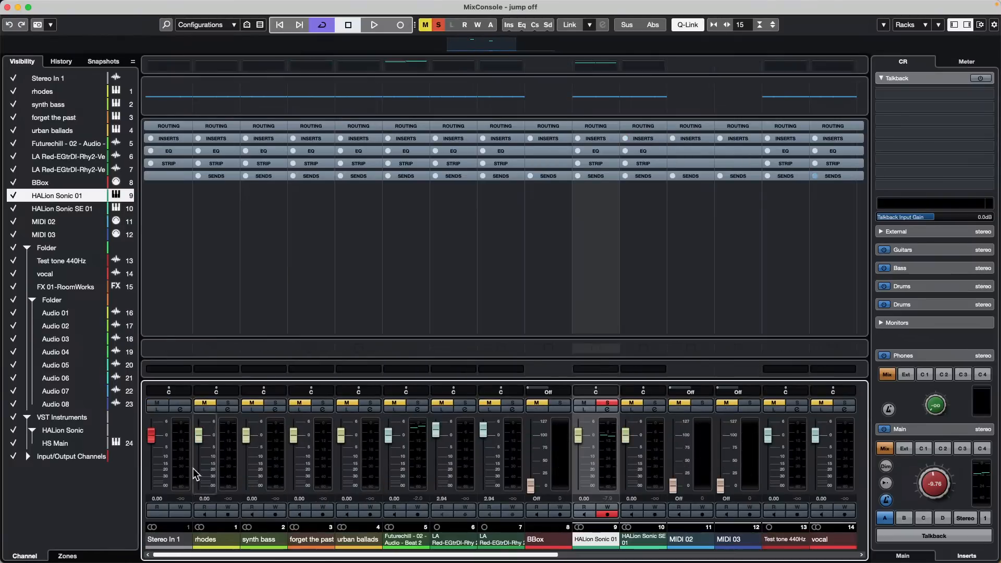
click(228, 459)
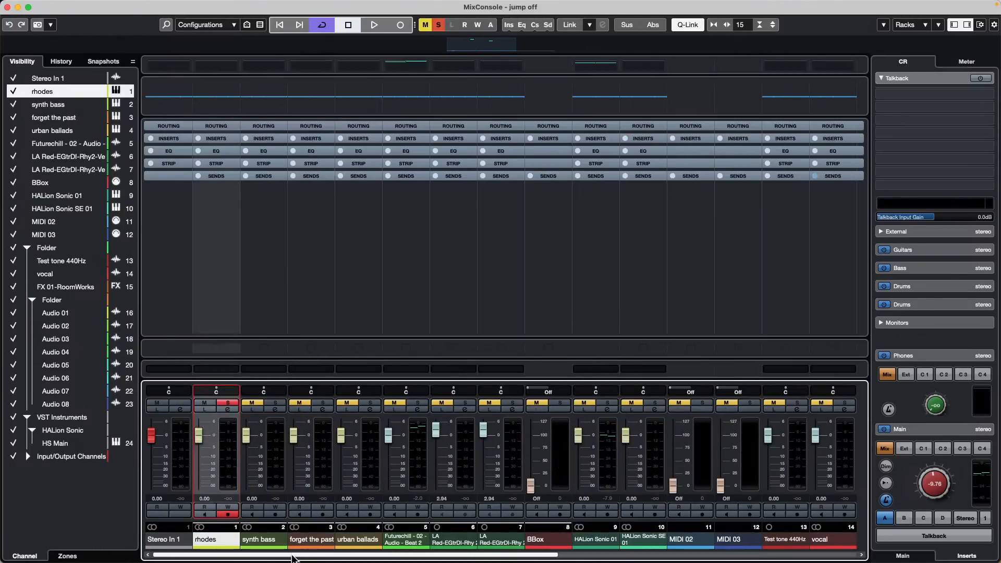
scroll(293, 559, right, 10)
mouse_move(754, 519)
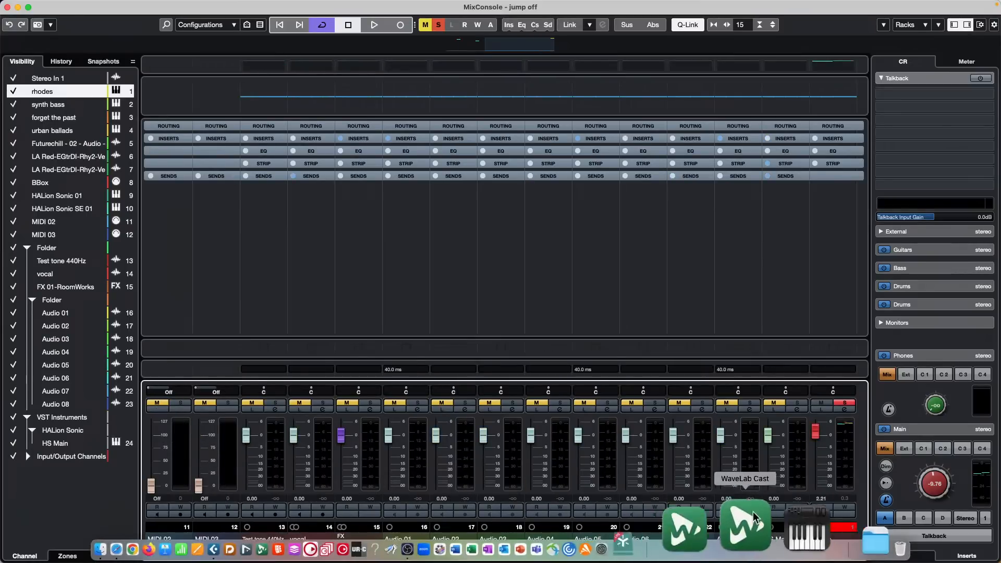
shift+click(795, 448)
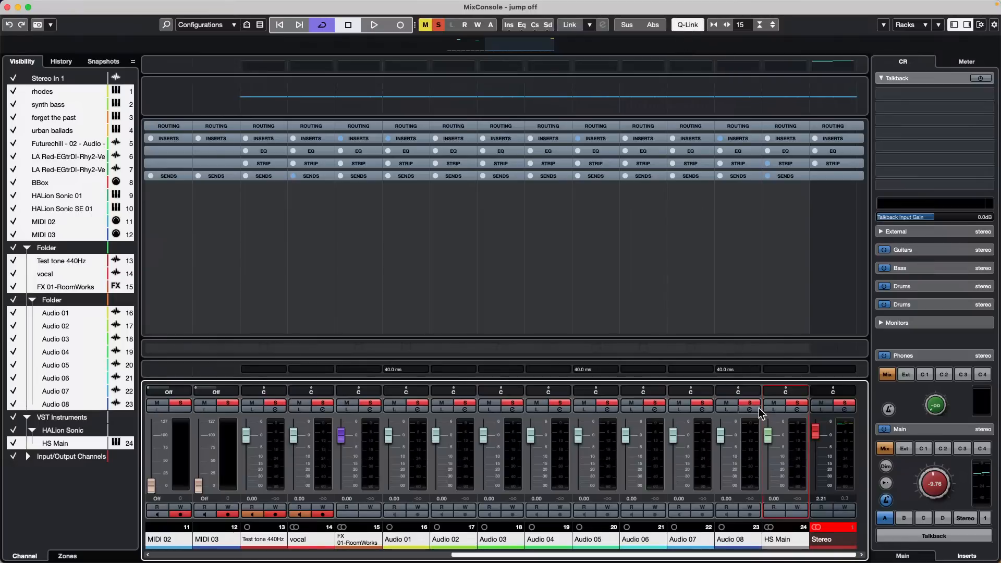
mouse_move(722, 435)
mouse_down()
mouse_move(720, 478)
mouse_move(720, 430)
mouse_move(721, 469)
mouse_move(724, 437)
mouse_move(730, 451)
mouse_up()
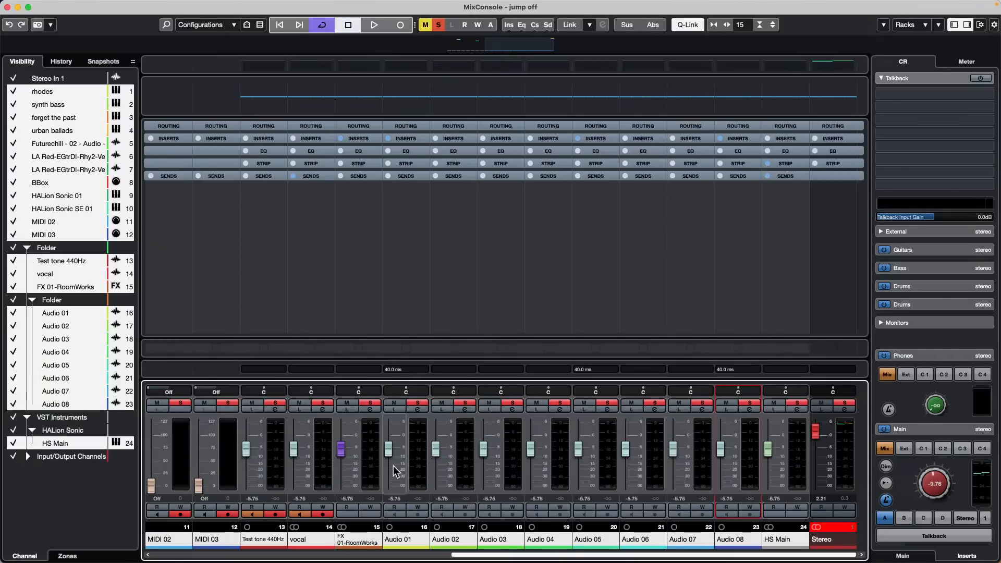
Step: Set individual levels: Audio 02 down to -21.4 dB and different levels on Audio 03, 04 and 05
click(412, 461)
drag(437, 450, 439, 472)
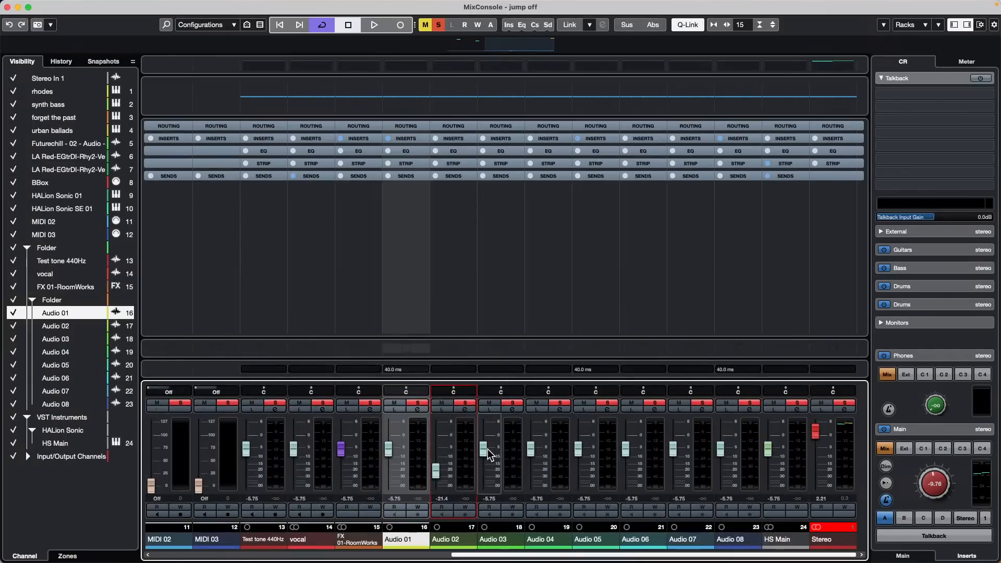
mouse_move(485, 450)
mouse_down()
mouse_move(484, 435)
mouse_move(532, 468)
mouse_move(579, 430)
mouse_move(626, 458)
mouse_move(674, 459)
mouse_move(721, 442)
mouse_move(763, 456)
mouse_up()
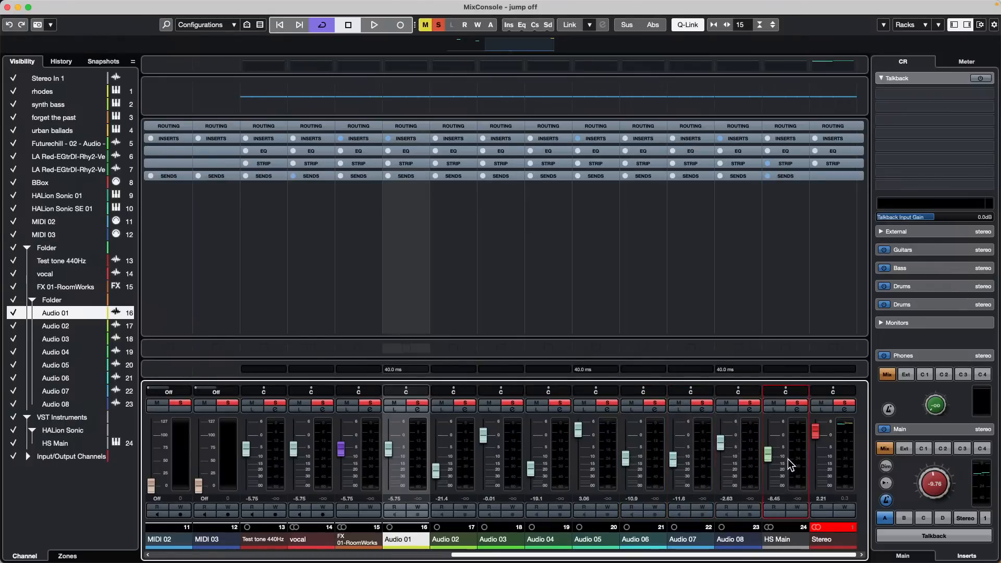
Step: Select Audio 01 through HS Main and trim all their volumes together with one fader
click(420, 448)
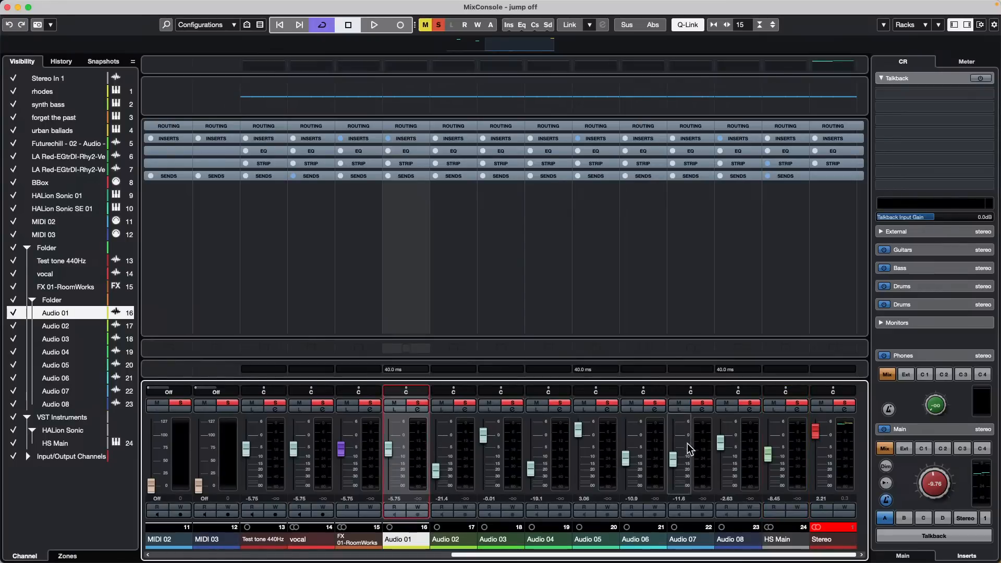
shift+click(794, 447)
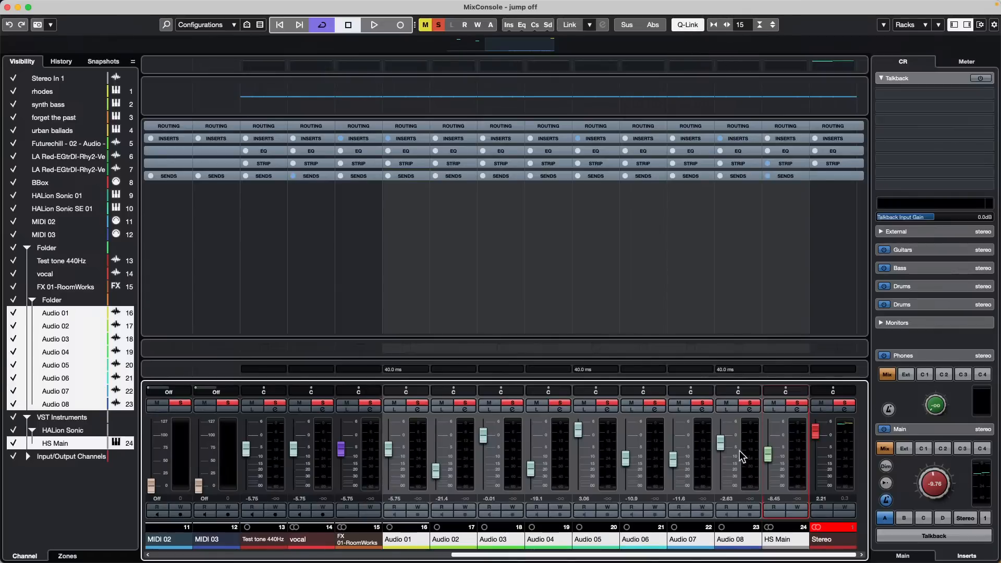
mouse_move(721, 442)
mouse_down()
mouse_move(718, 462)
mouse_move(712, 410)
mouse_move(702, 510)
mouse_move(709, 439)
mouse_move(708, 483)
mouse_move(716, 449)
mouse_up()
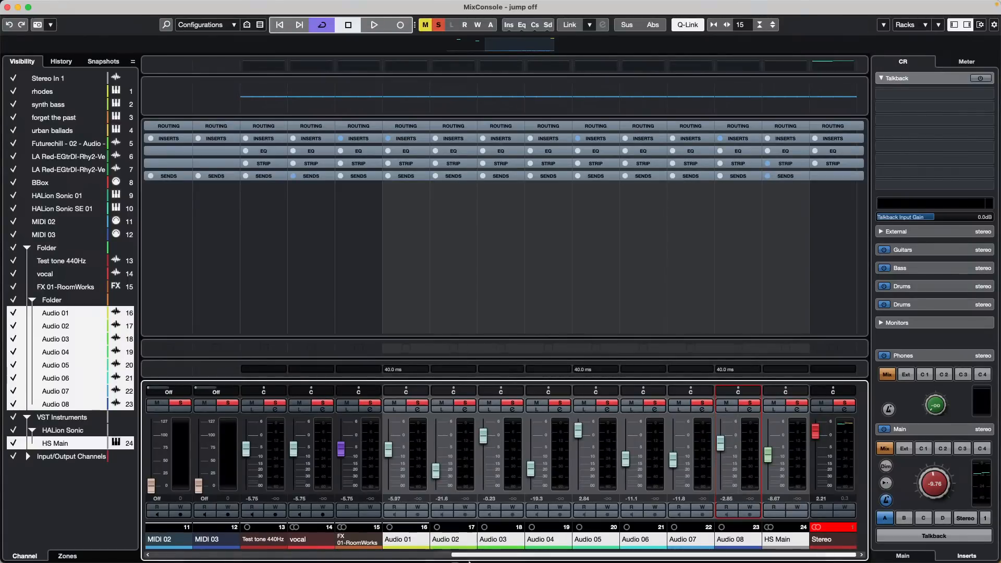
mouse_move(434, 542)
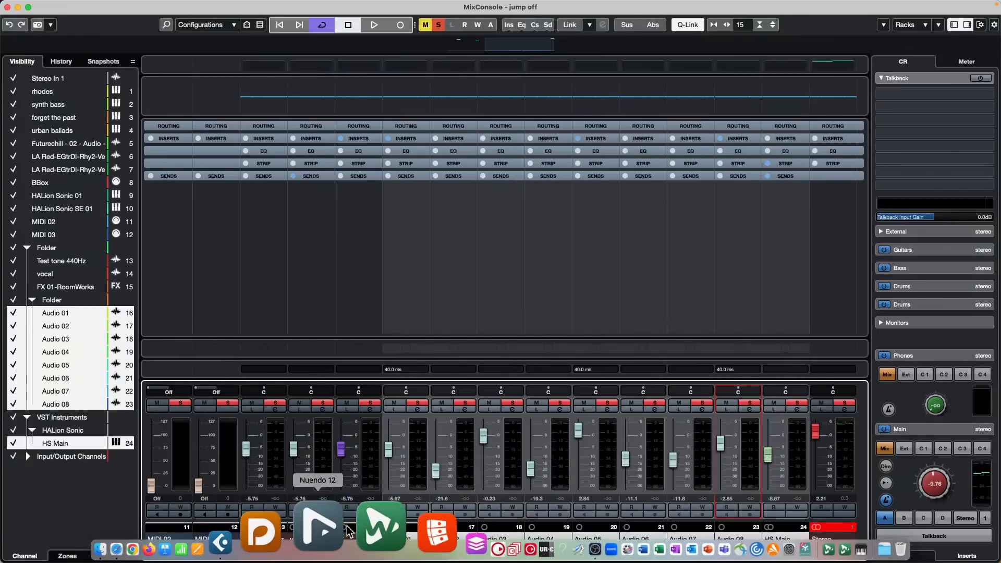
Step: Launch Nuendo 12, skip Safe Mode, dismiss the licence warning and keep the Steinberg UR24C driver
click(347, 530)
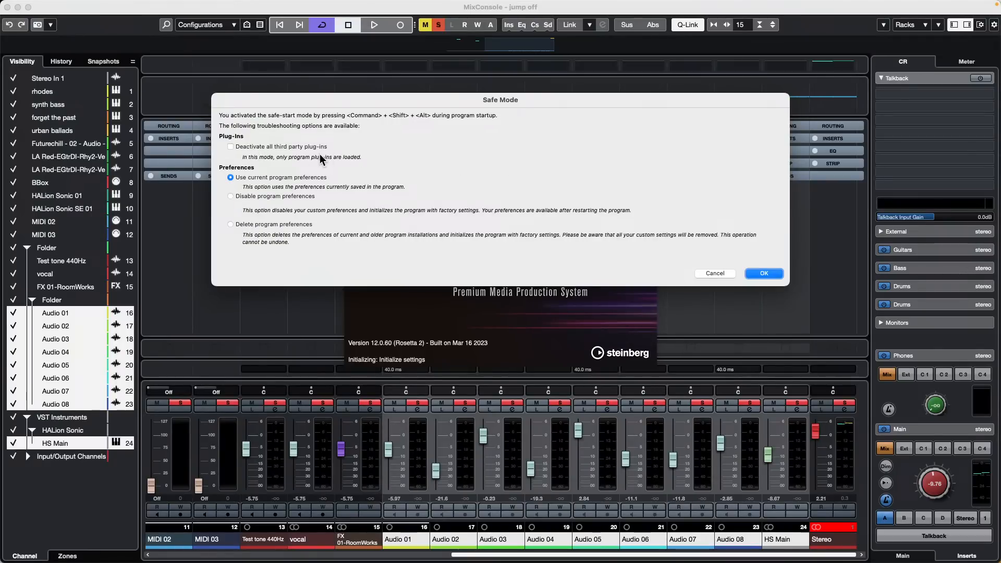
click(715, 274)
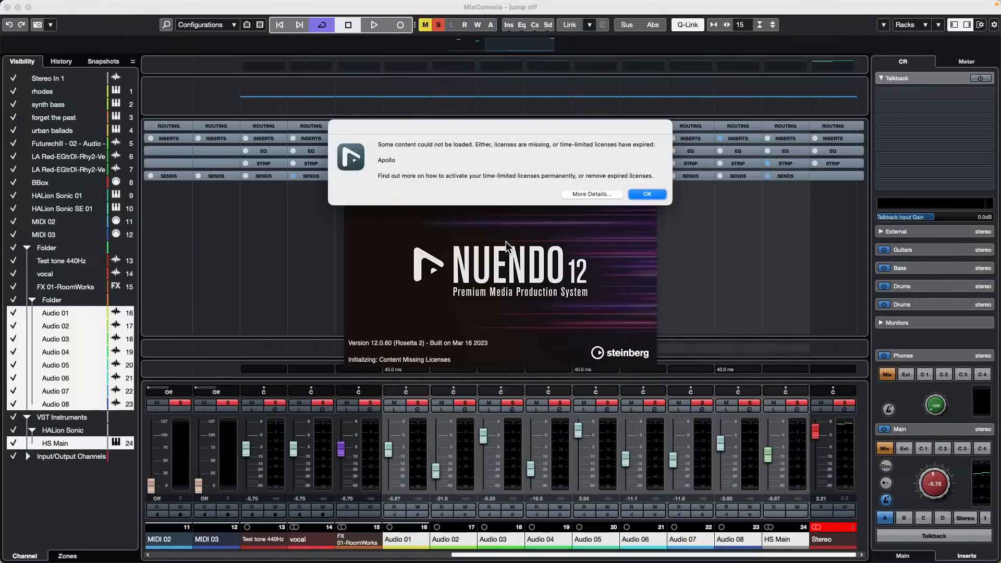
click(650, 192)
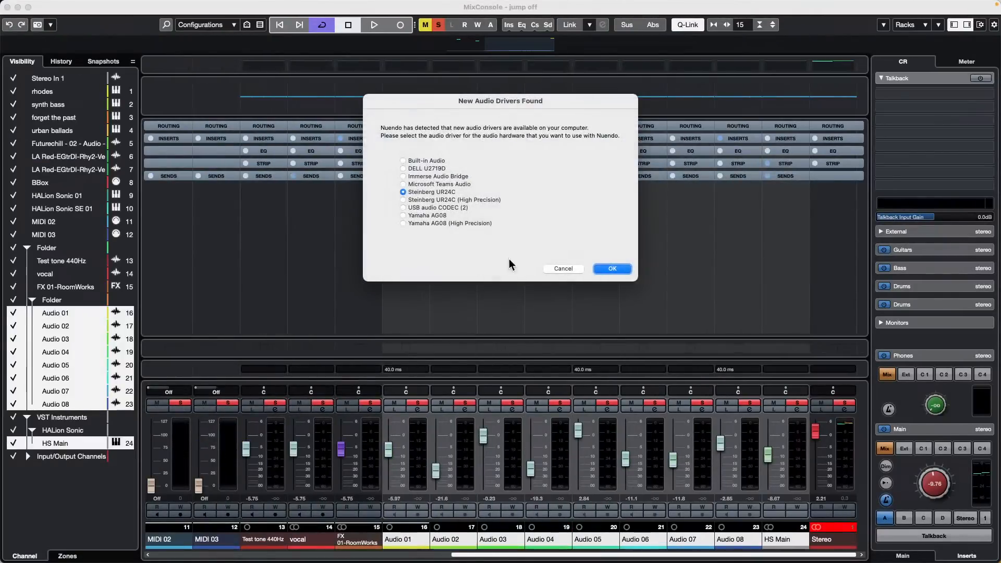
click(565, 268)
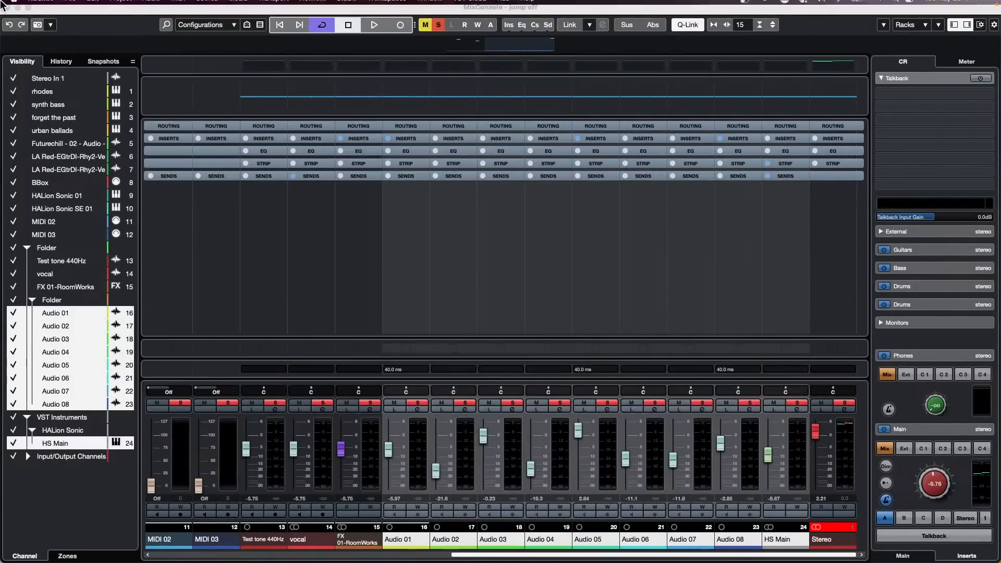
Step: Quit Nuendo, glance at the Safari support article, and switch back to Cubase
click(40, 6)
click(55, 114)
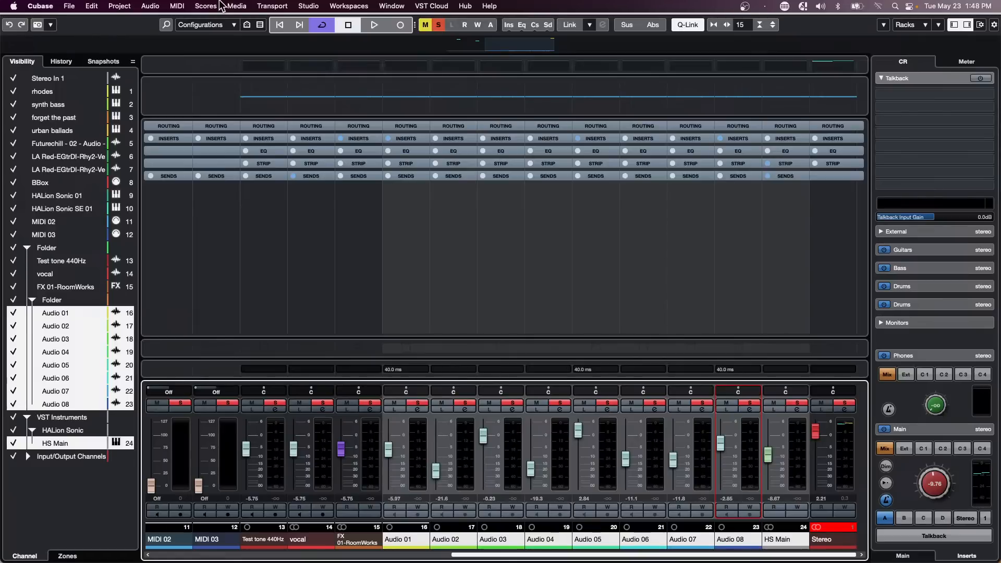
key(super+Tab)
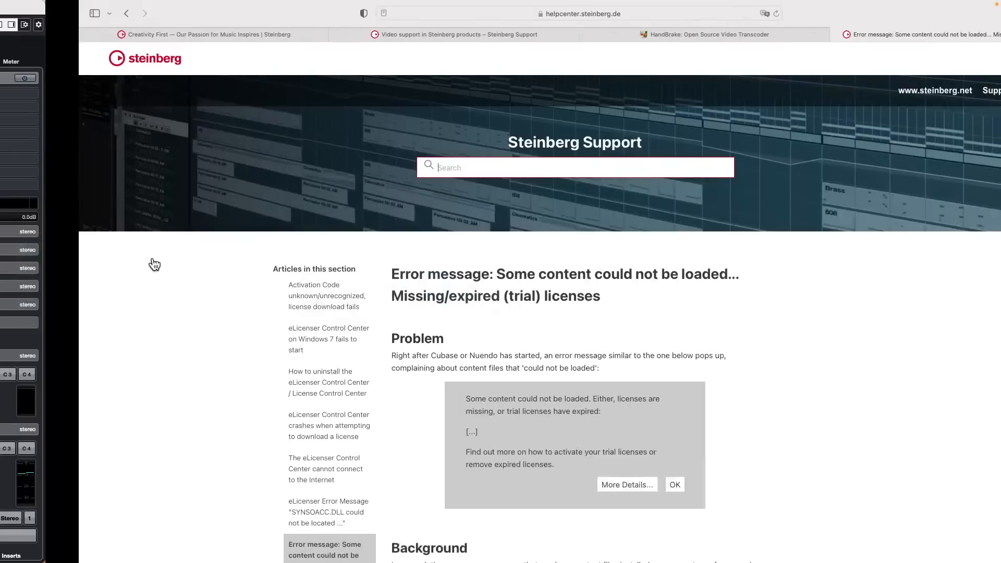
key(super+Tab)
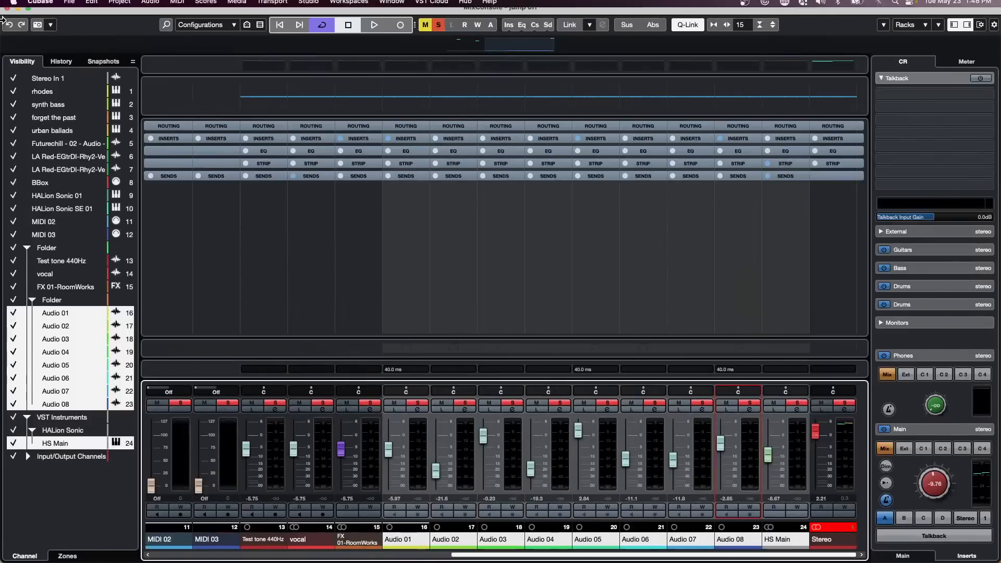
Step: Close the MixConsole window, scroll the track list to the top, and show File > Recent Projects
click(7, 7)
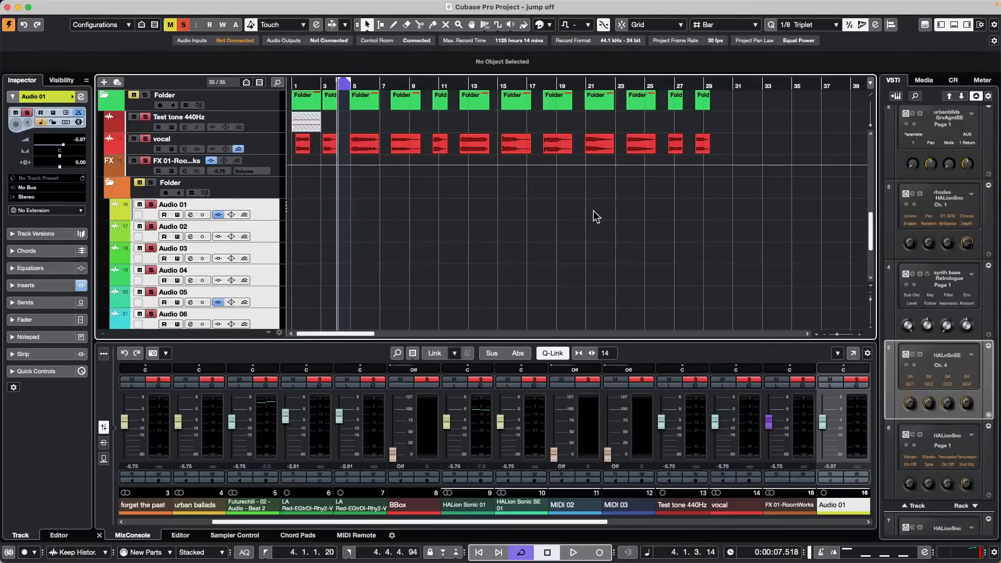
scroll(390, 189, up, 10)
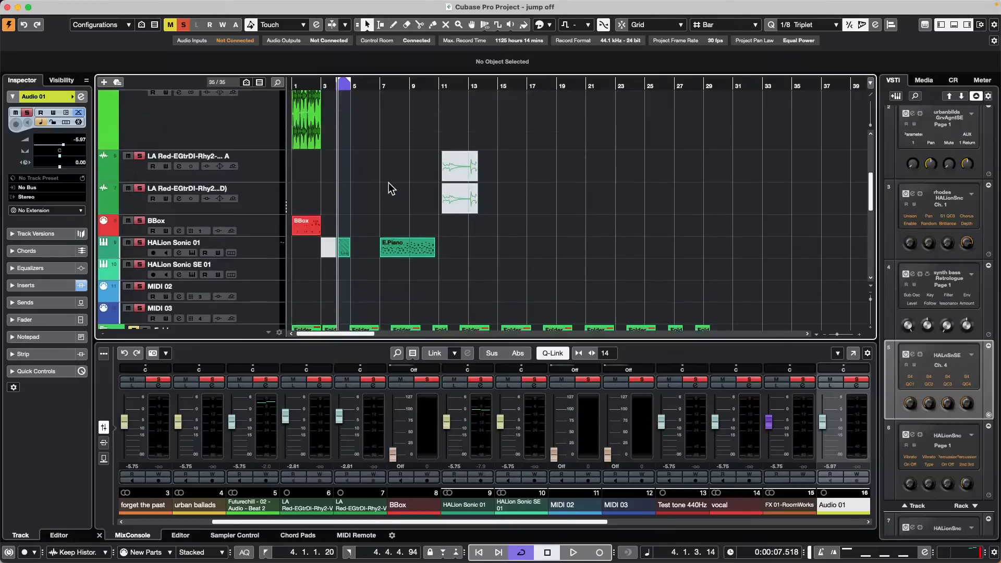
scroll(412, 156, up, 4)
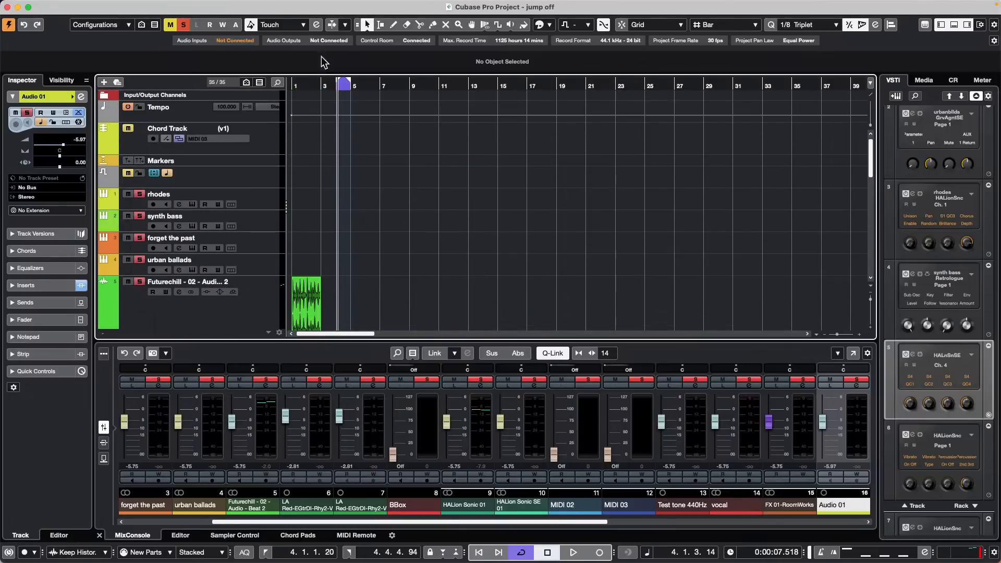
click(69, 6)
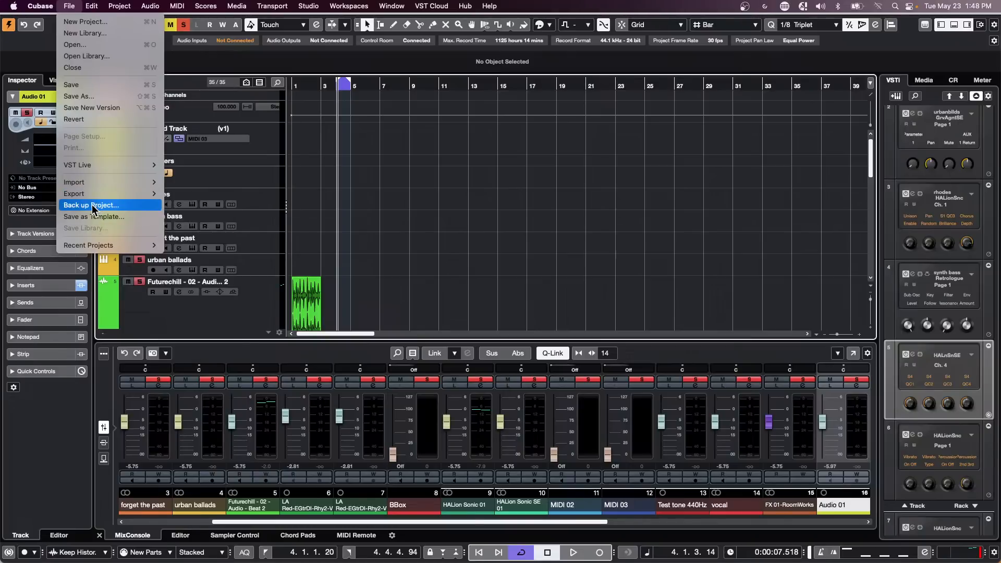
mouse_move(104, 245)
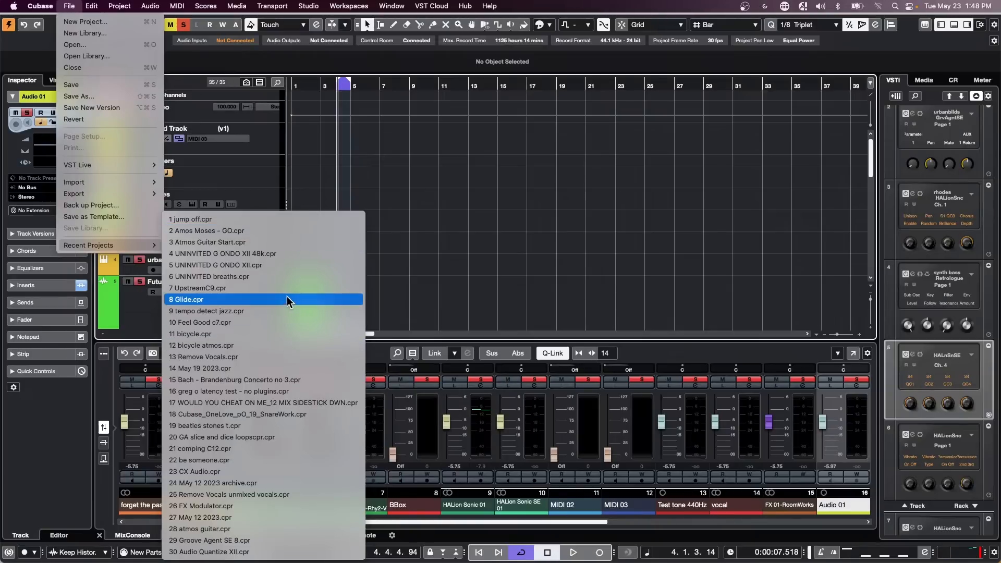
Step: Open Remove Vocals.cpr from recent projects, activate it and accept the missing MIDI ports
click(274, 355)
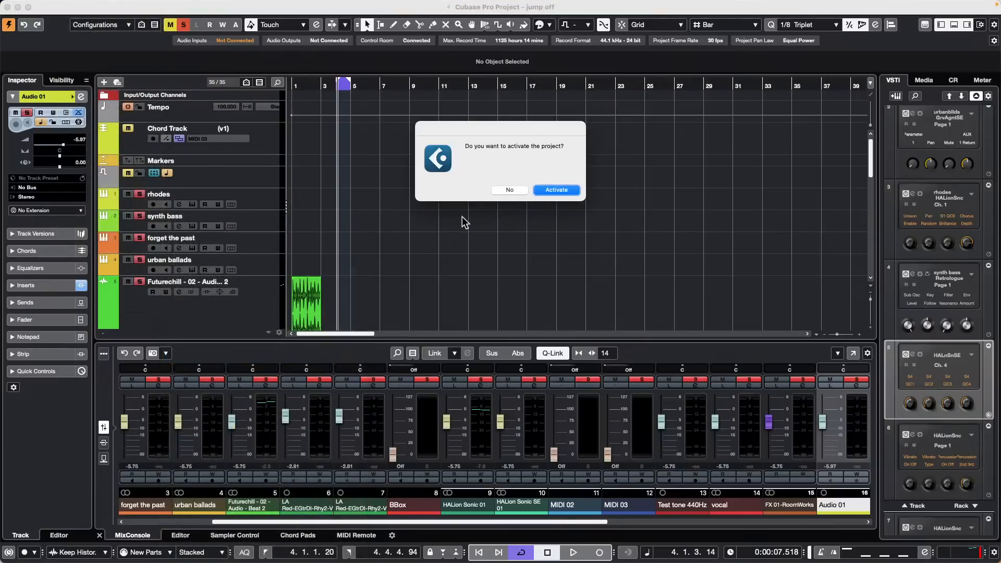
click(549, 183)
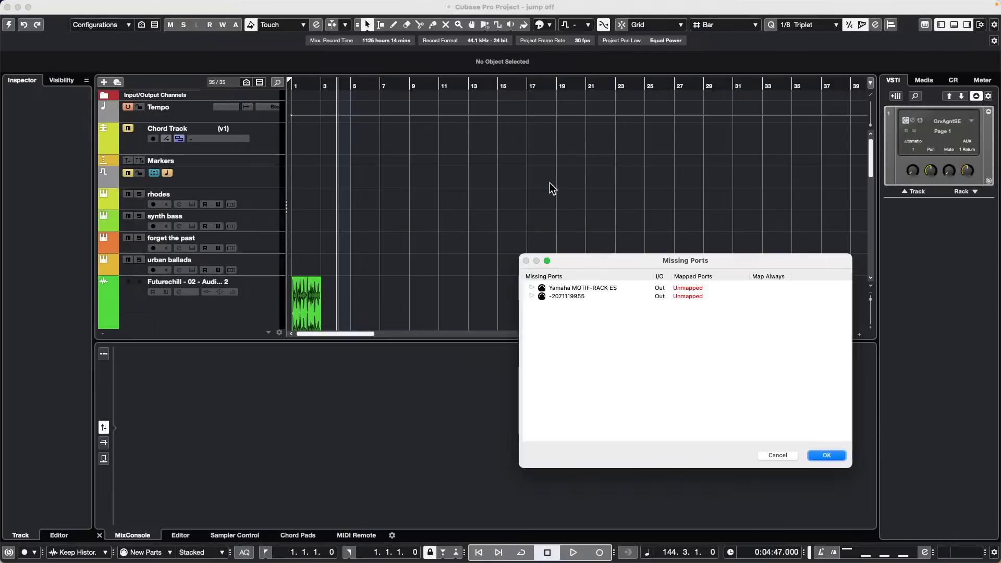
click(828, 455)
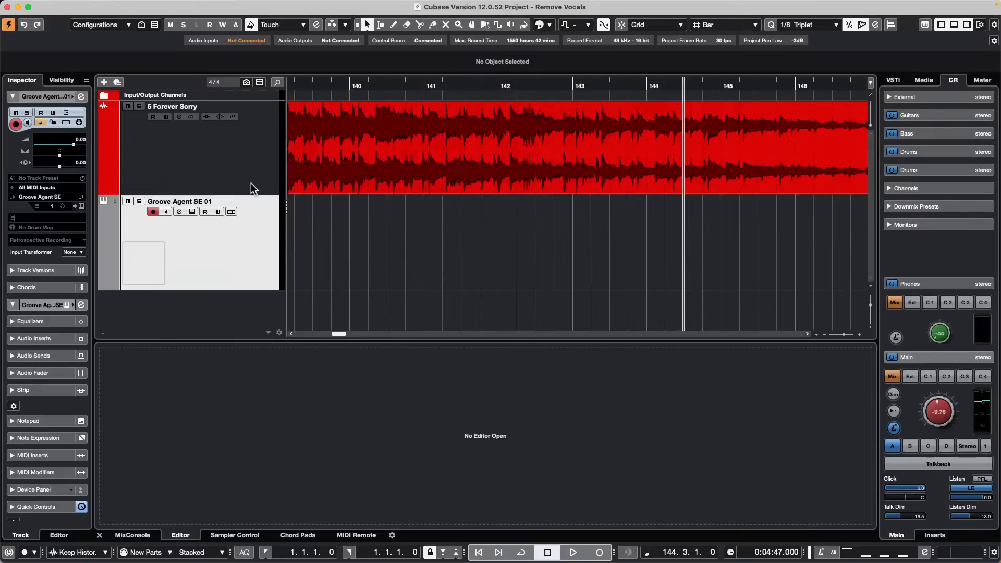
Step: Enlarge the 5 Forever Sorry track and play the song with the Main monitor lowered to about -19.3
drag(249, 194, 250, 205)
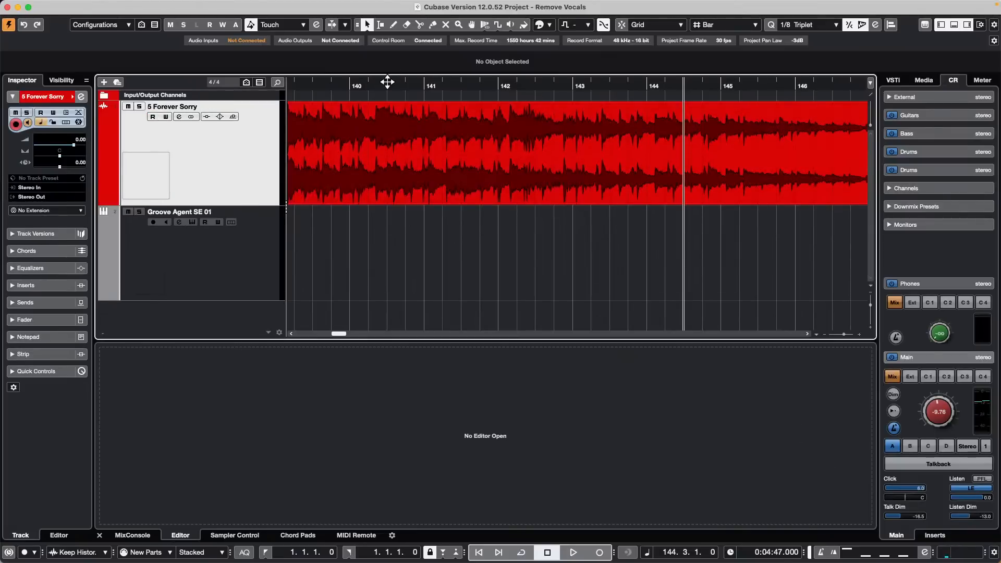
drag(388, 82, 125, 60)
drag(933, 405, 943, 436)
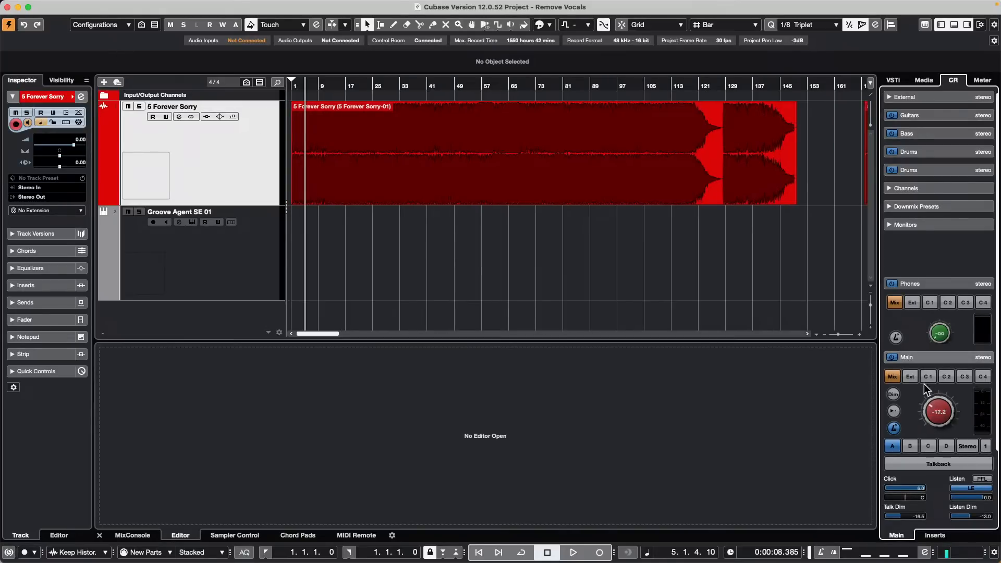
key(space)
drag(932, 411, 929, 417)
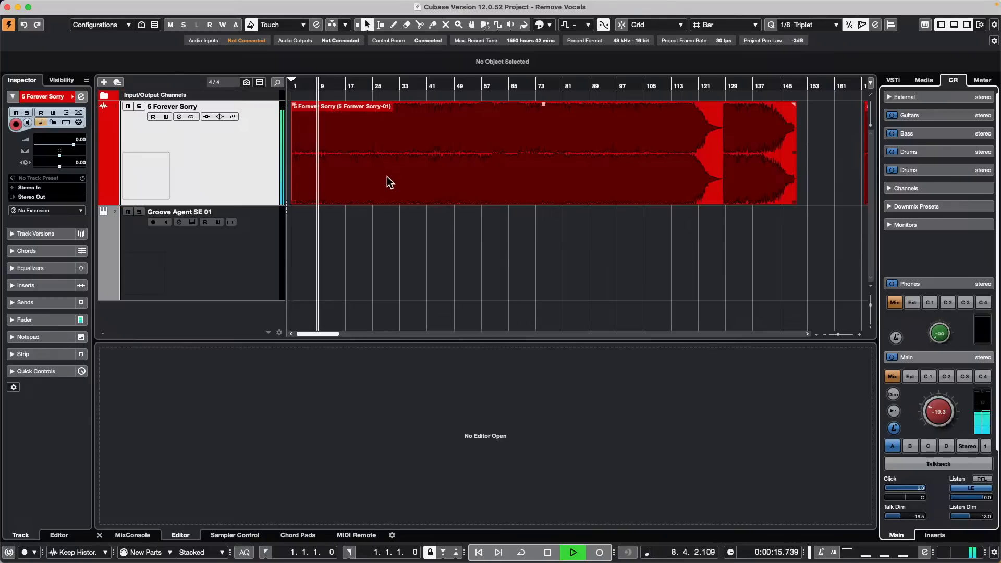
key(g)
key(h)
key(h)
key(h)
key(h)
key(h)
key(h)
key(h)
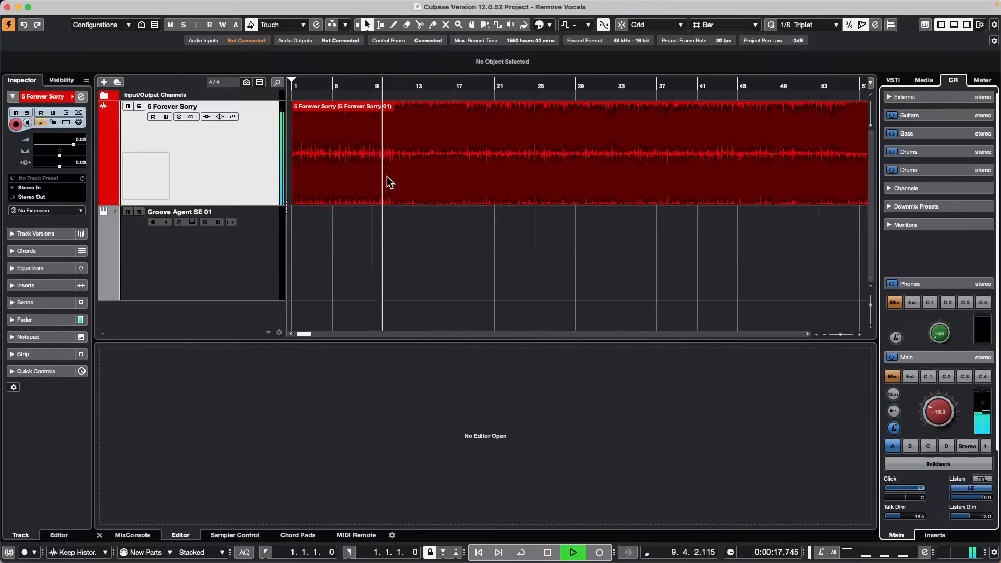
key(h)
key(h)
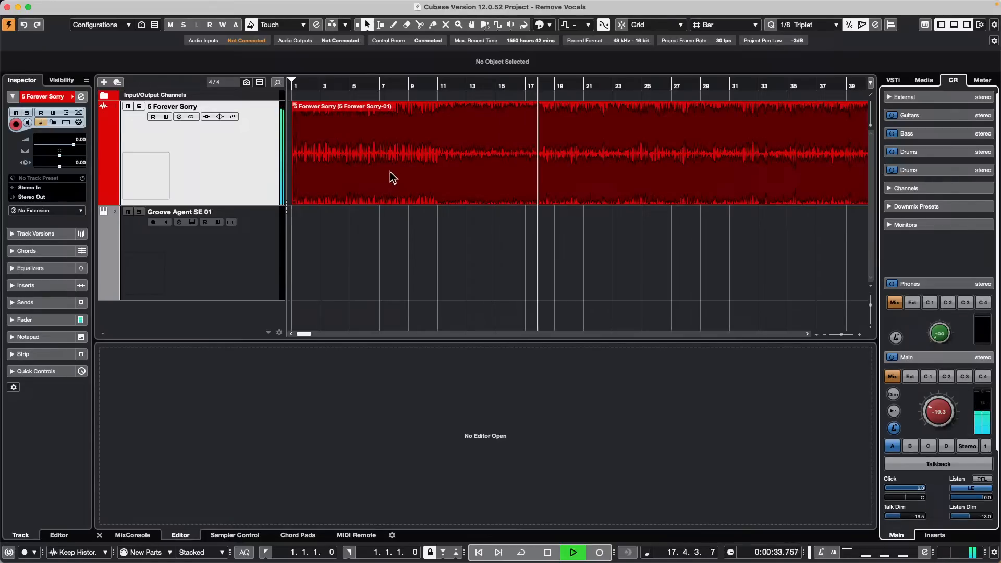
key(space)
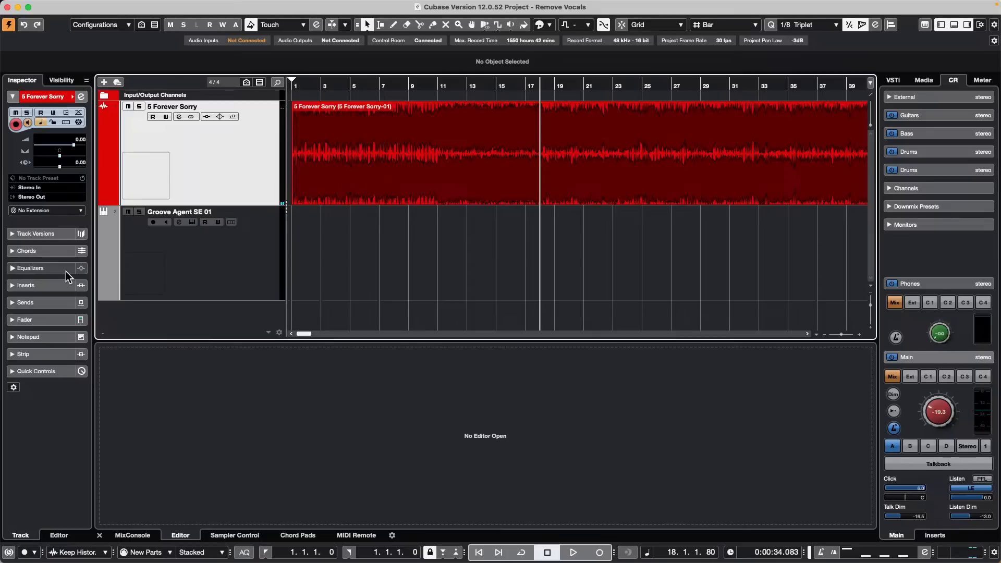
Step: Add SpectraLayers as the 5 Forever Sorry track extension and detach it into its own window
click(62, 210)
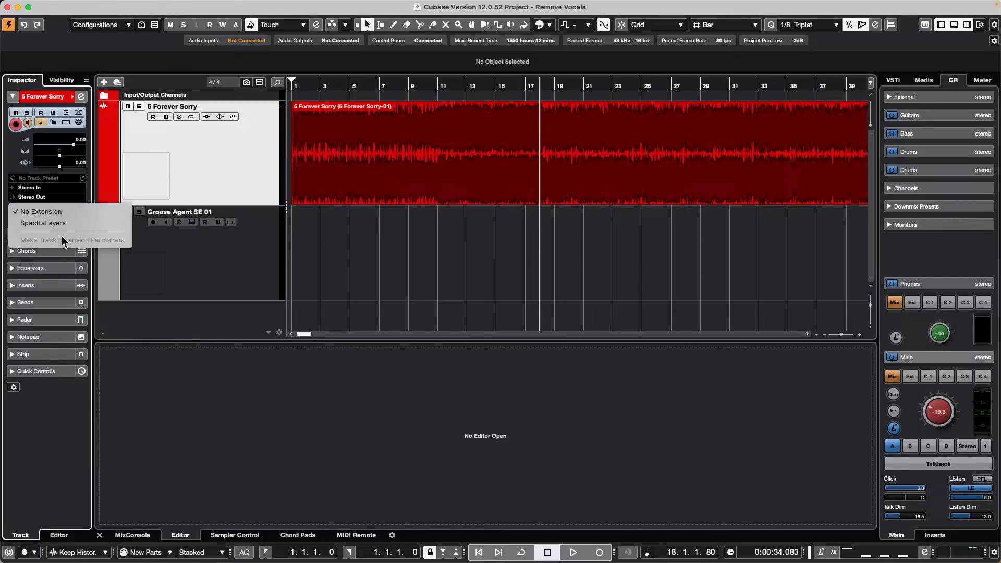
click(63, 222)
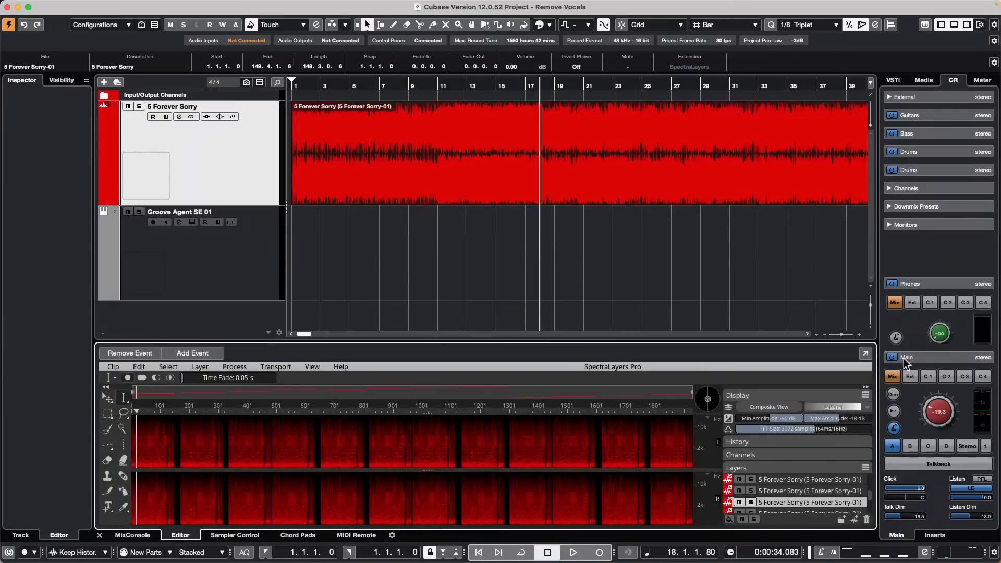
click(865, 354)
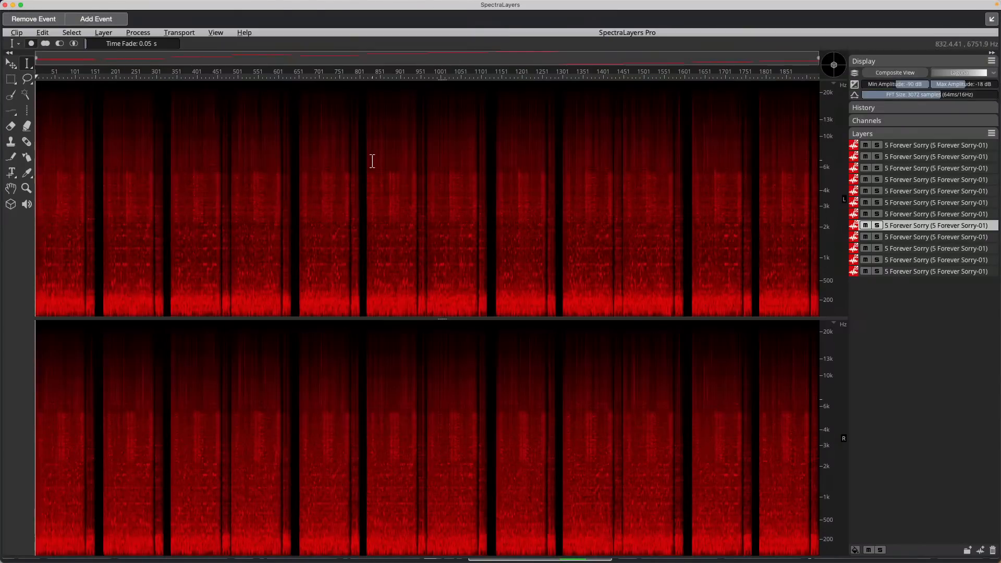
key(h)
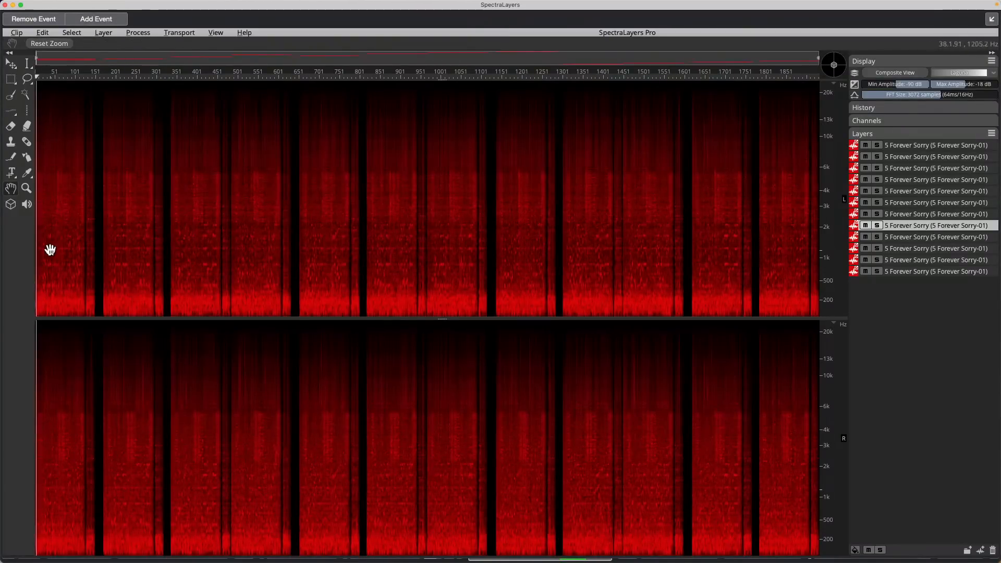
scroll(50, 250, up, 10)
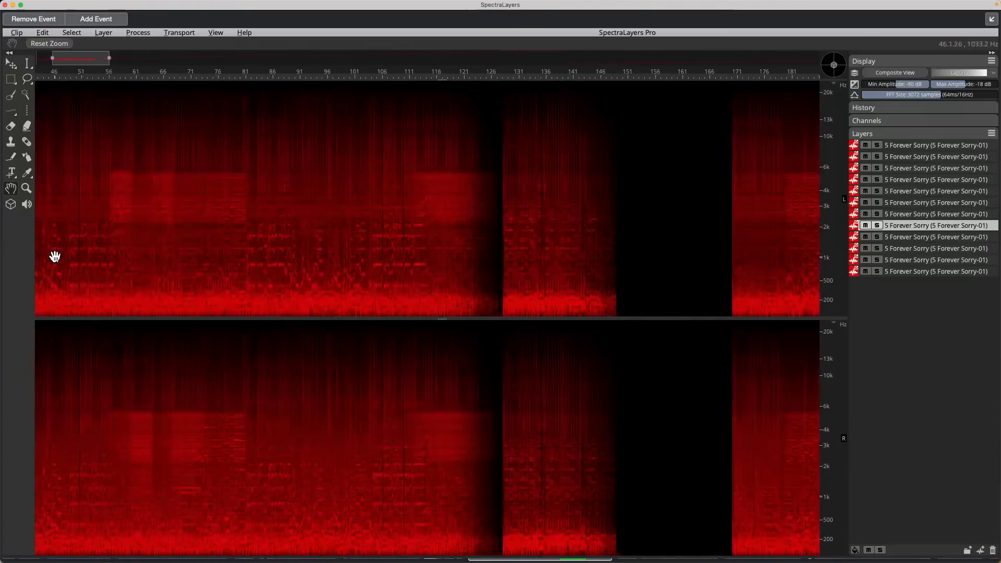
scroll(54, 257, up, 4)
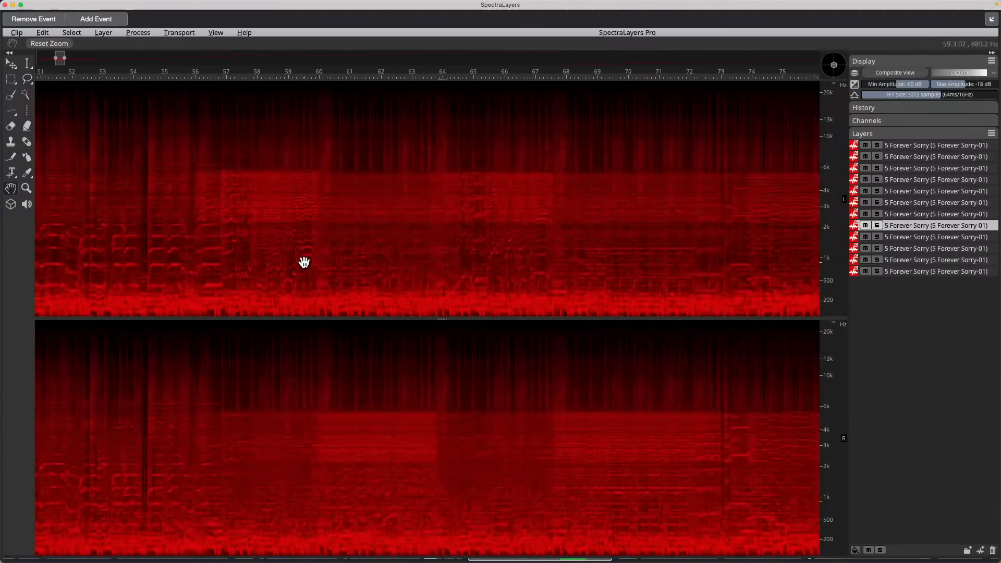
scroll(304, 262, up, 1)
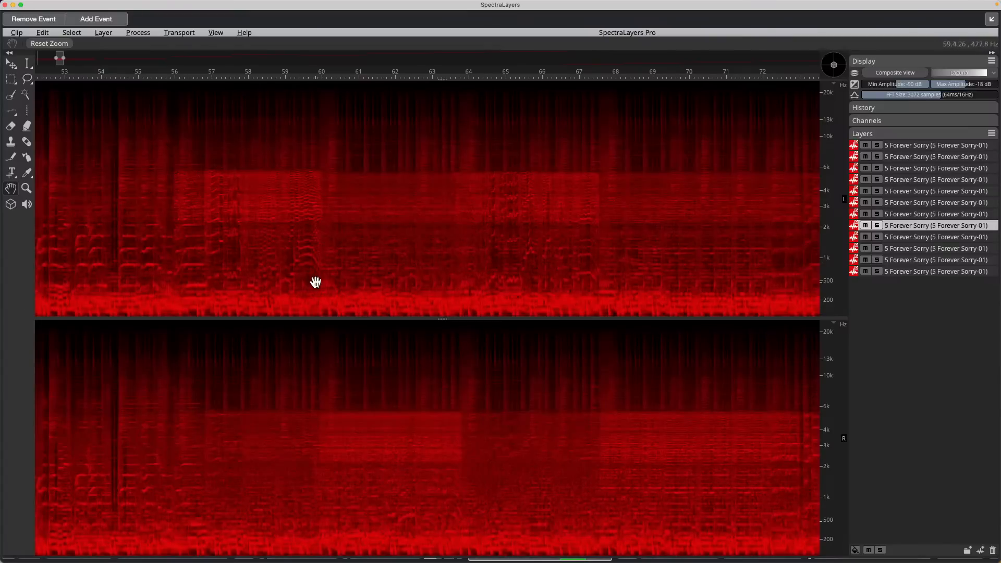
scroll(834, 241, up, 3)
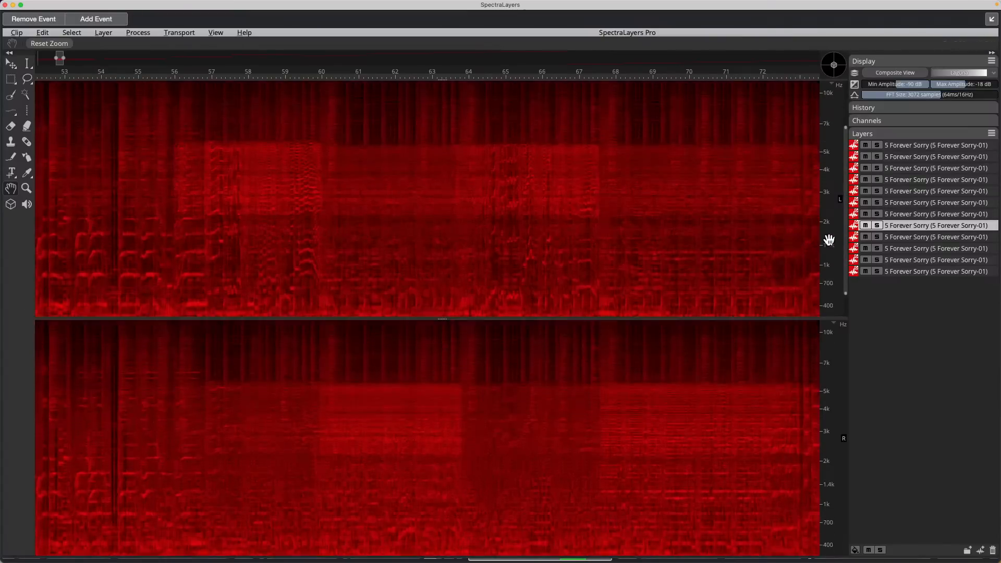
scroll(556, 251, up, 1)
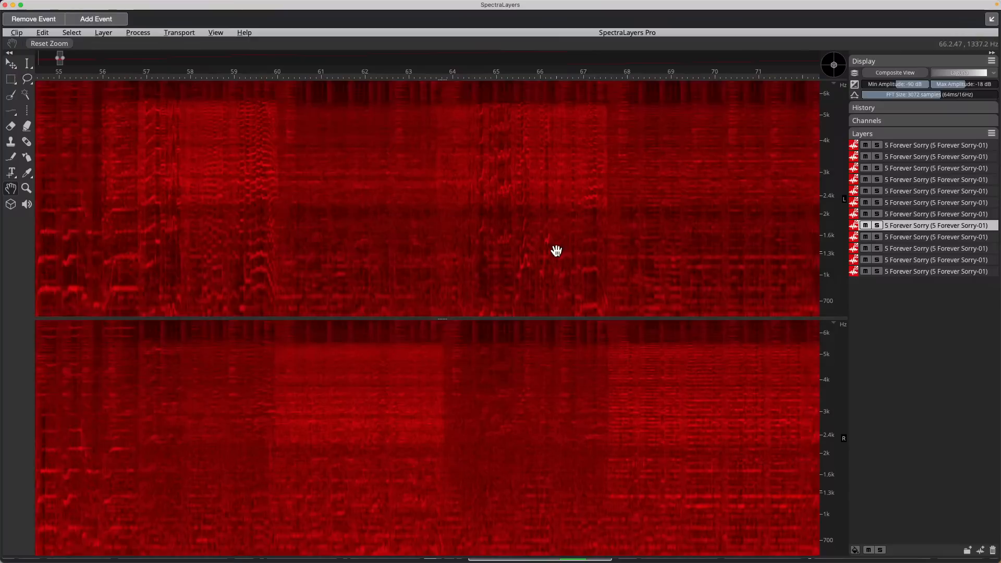
scroll(260, 234, down, 1)
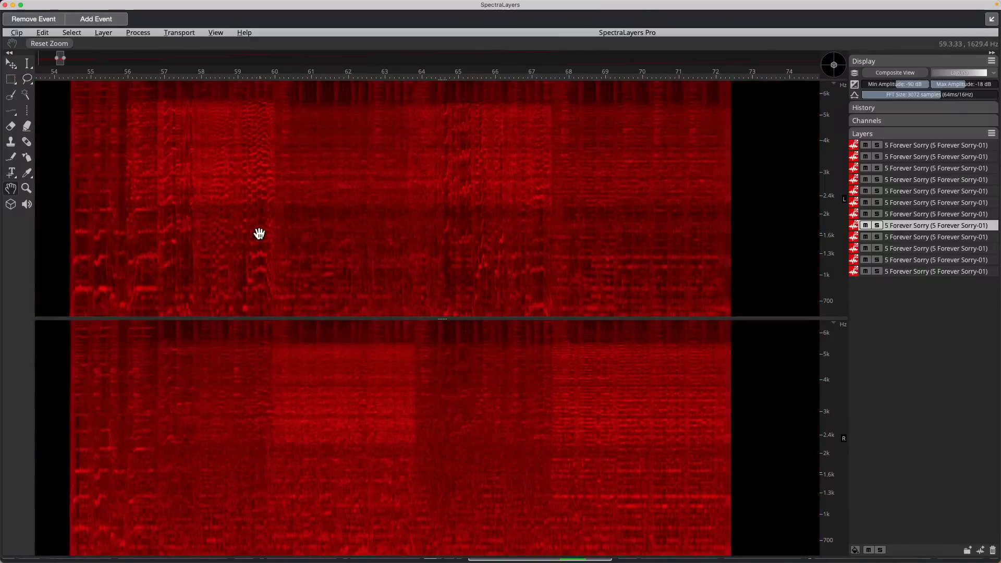
scroll(261, 234, down, 4)
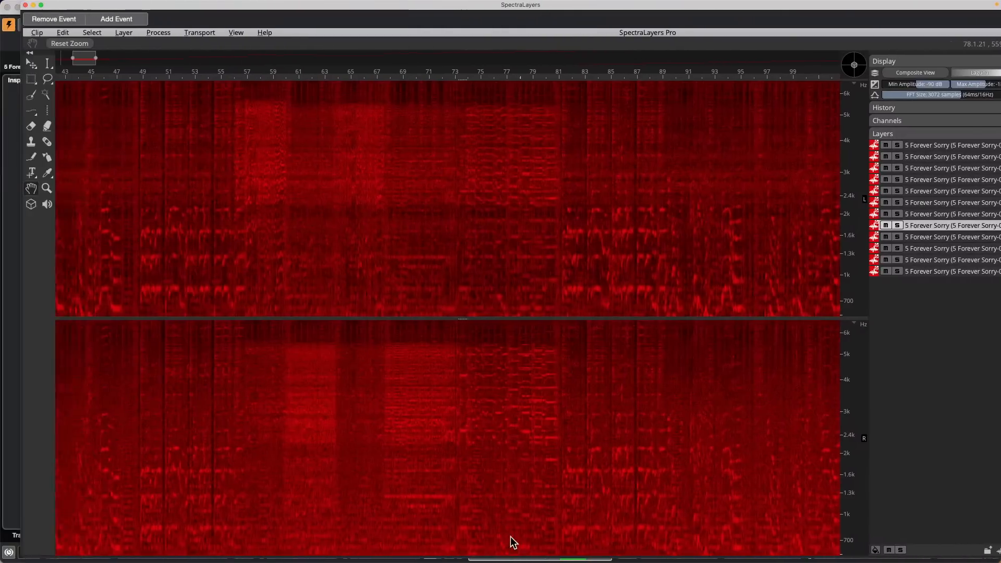
Step: Stop playback, move the playhead back to about 9 s and zoom in on 9–22 seconds
key(space)
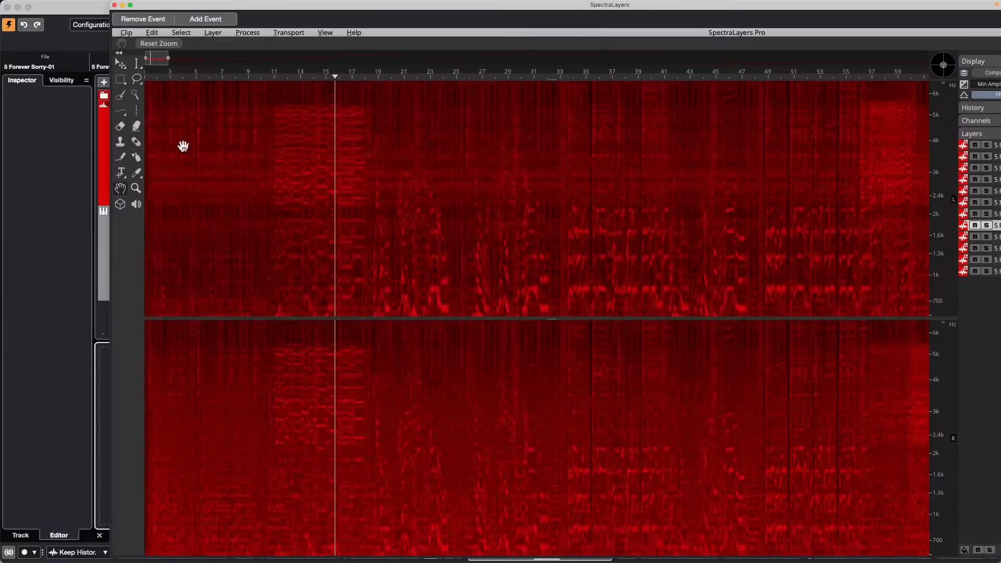
click(295, 77)
drag(294, 77, 251, 112)
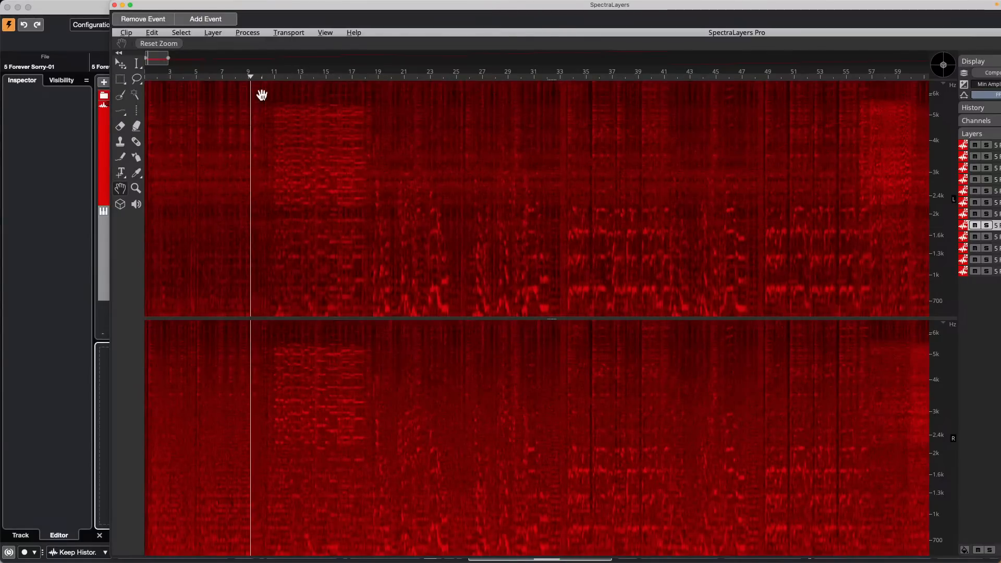
drag(271, 255, 319, 164)
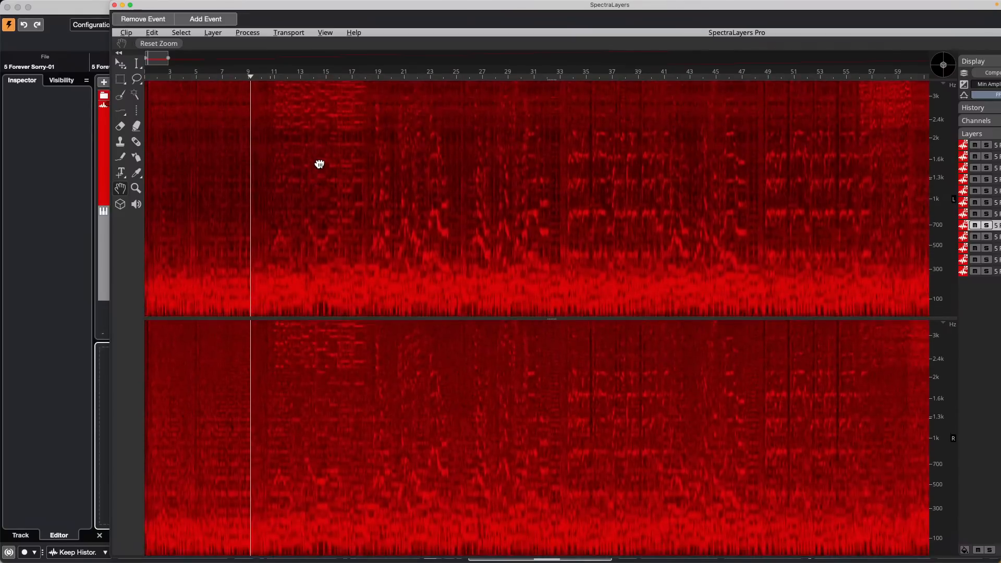
drag(291, 243, 284, 292)
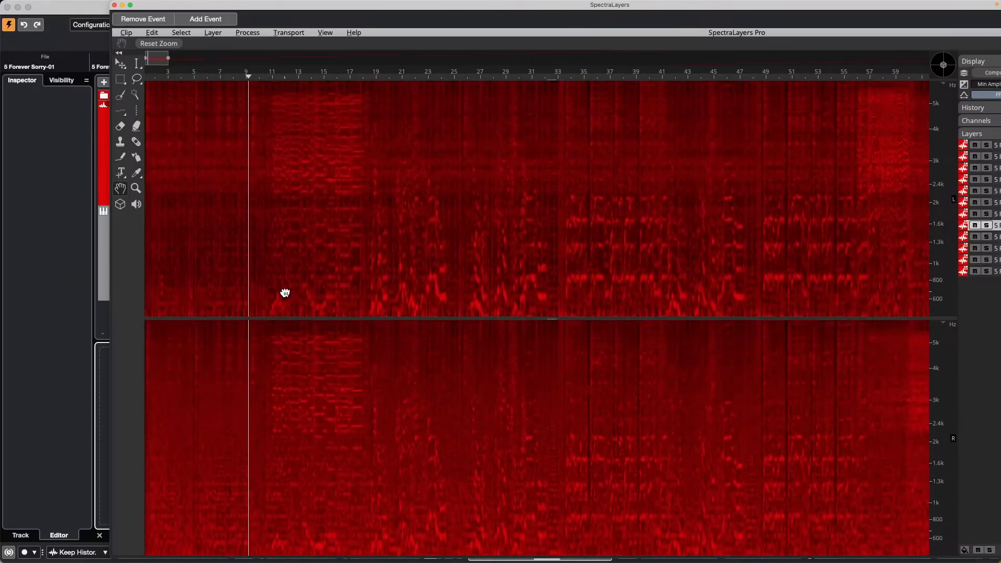
drag(271, 80, 254, 123)
Step: Play from 9 seconds, adjust the frequency view, and shift the window left to reveal the Layers panel
key(space)
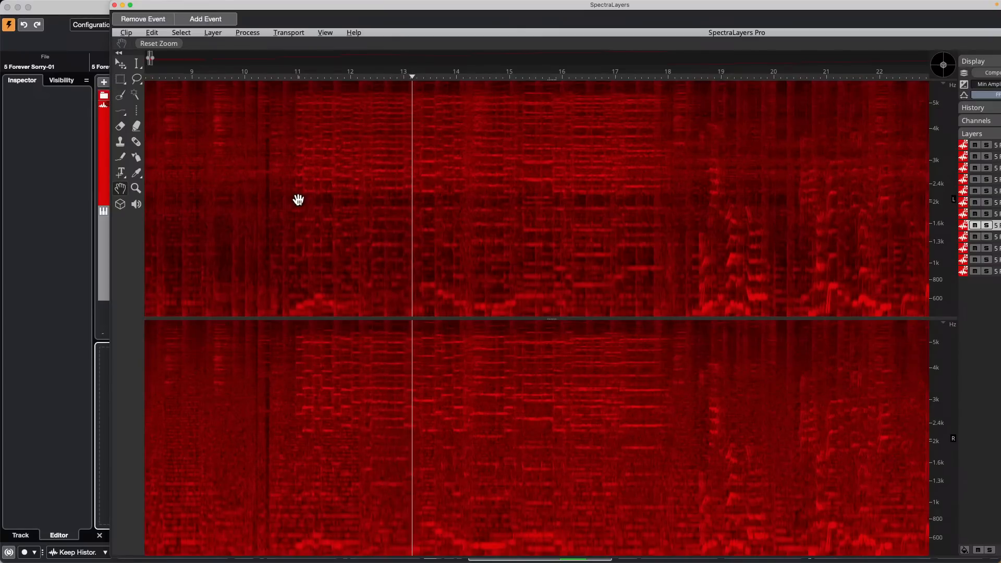
drag(938, 167, 936, 173)
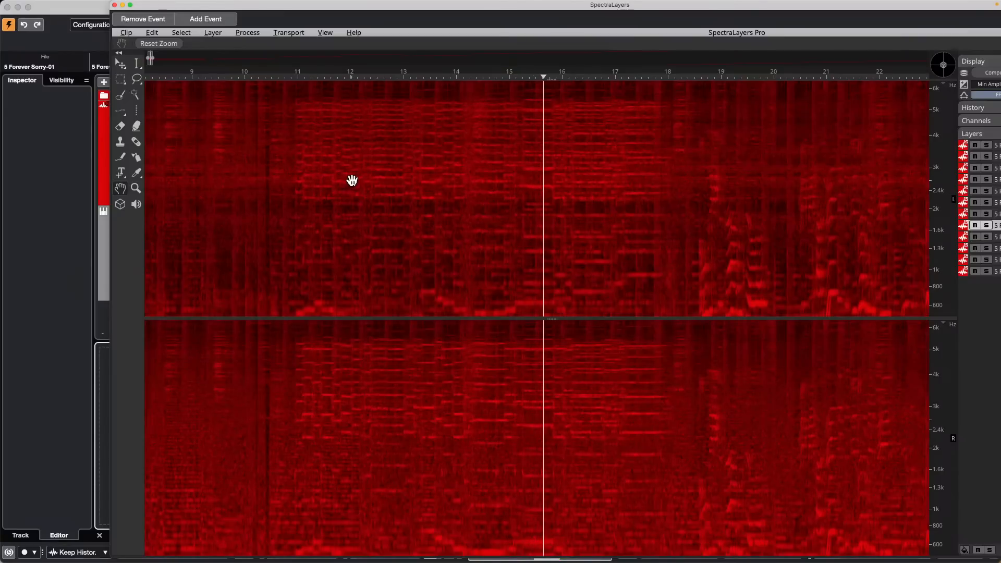
drag(359, 161, 280, 166)
scroll(933, 267, up, 3)
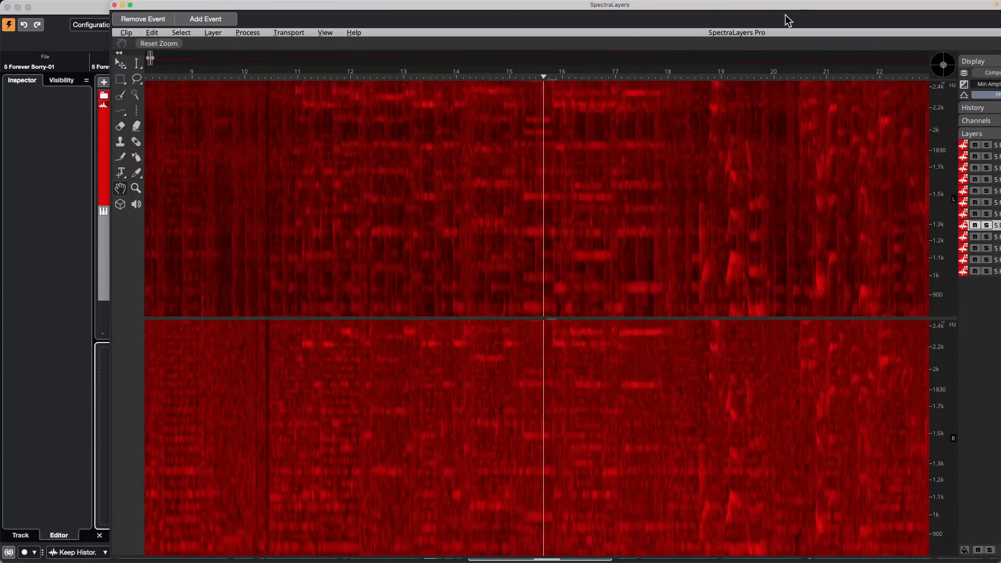
drag(787, 13, 594, 14)
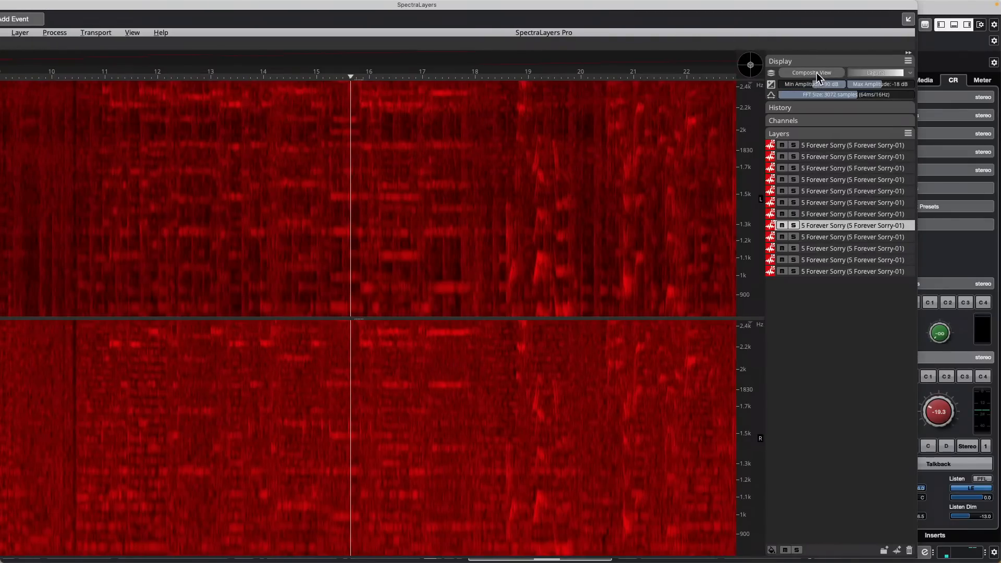
Step: Turn on Composite View, switch it off to compare the single layer, then turn it back on
click(816, 71)
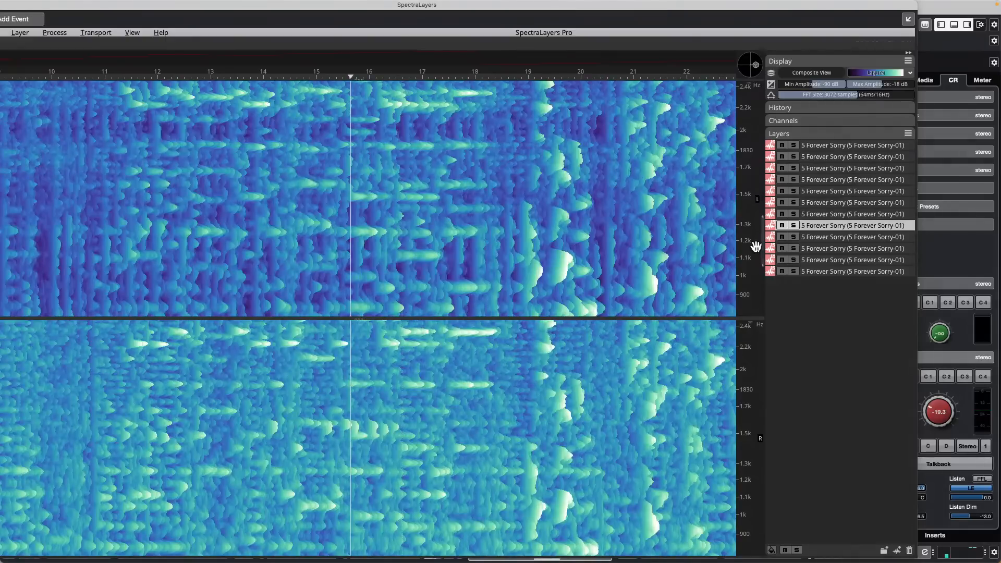
scroll(749, 244, down, 4)
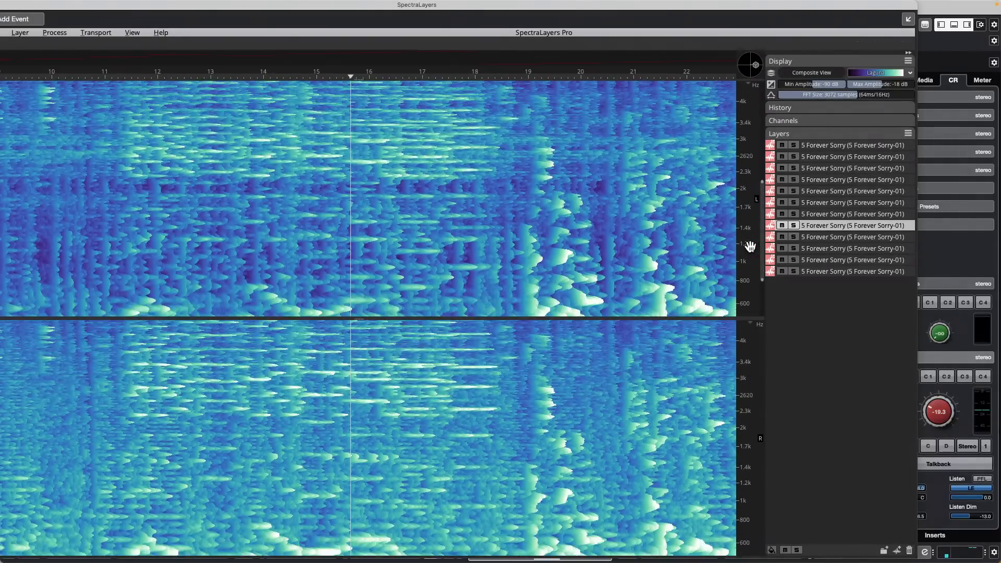
scroll(750, 246, down, 2)
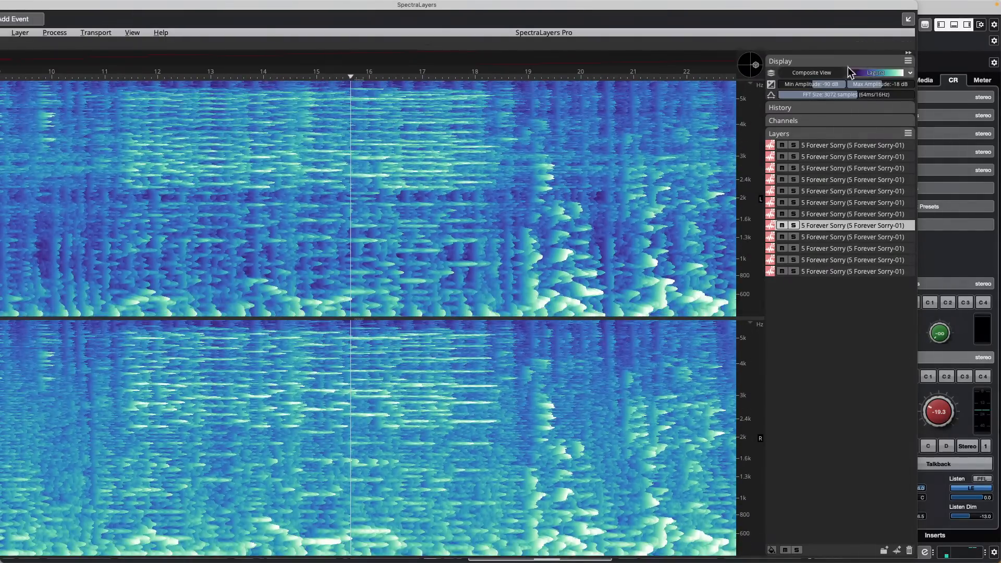
click(824, 73)
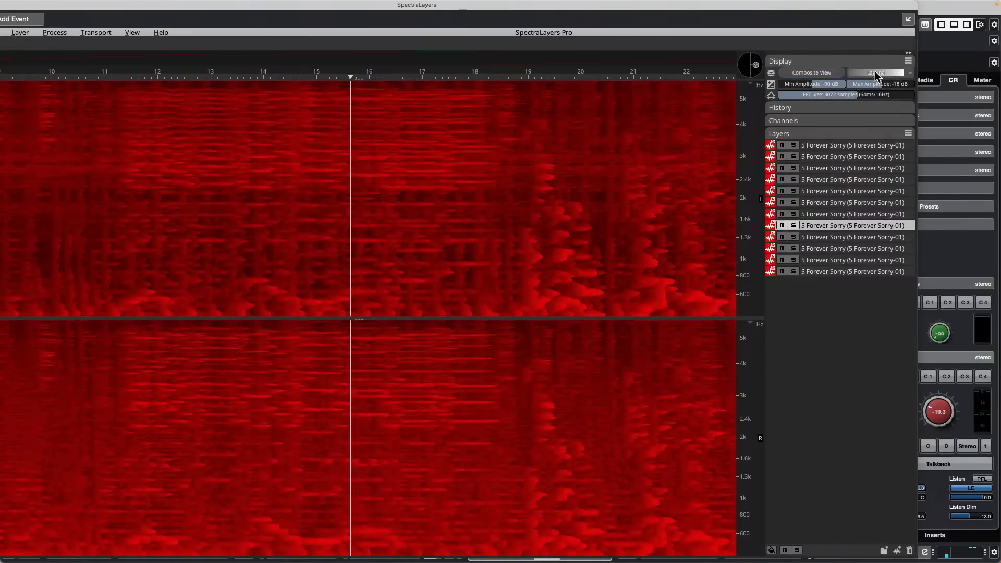
click(827, 72)
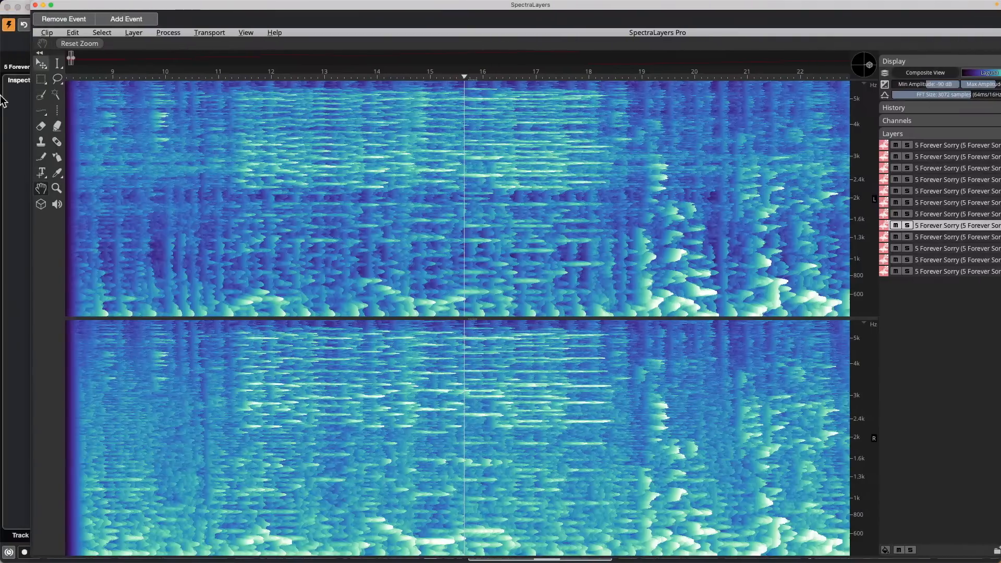
Step: Switch the selection tool to Harmonics Selection and stop playback
click(45, 115)
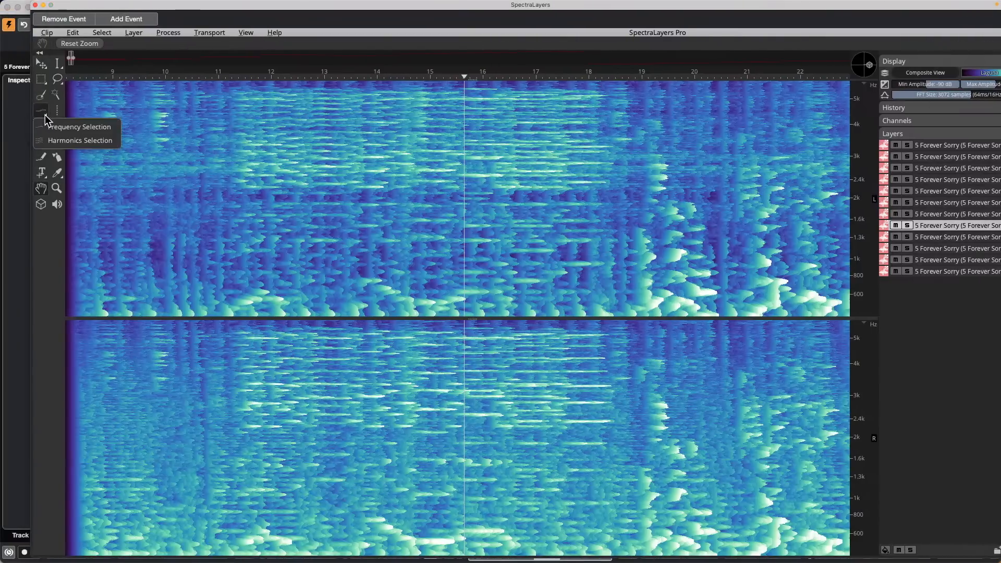
click(65, 134)
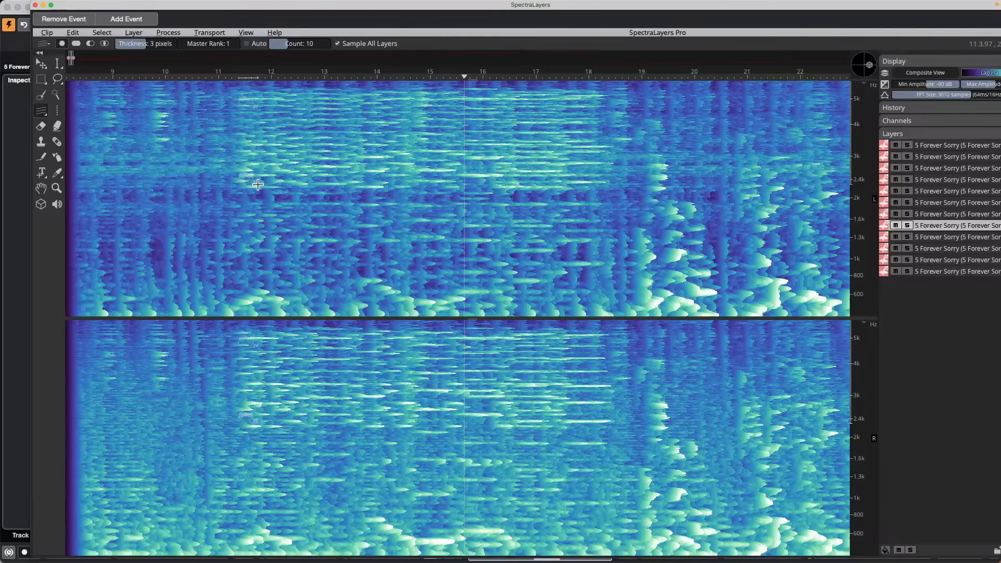
key(space)
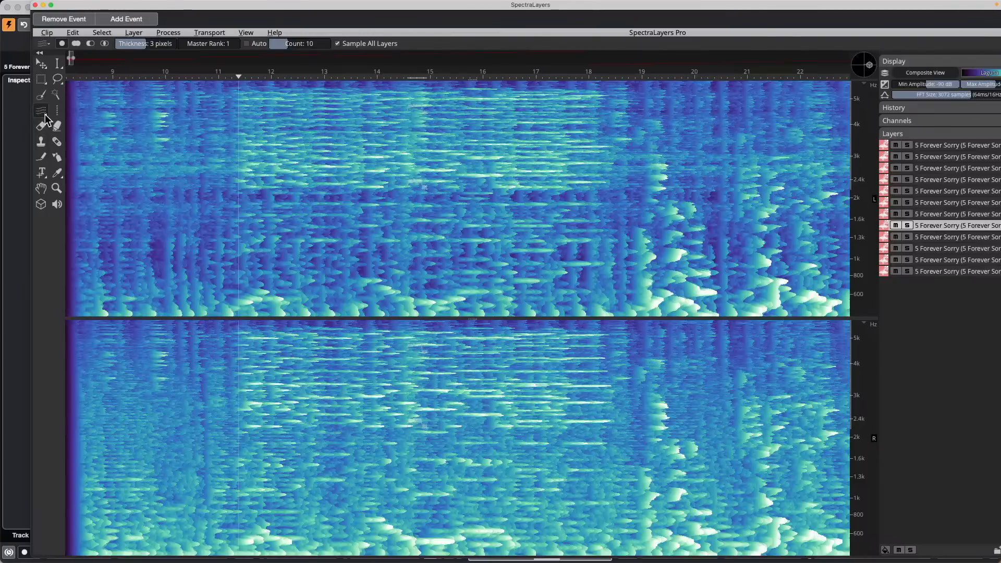
Step: Use the Magic Wand to select the 2–3 kHz band from about 11.5 to 14 seconds
click(46, 118)
click(78, 128)
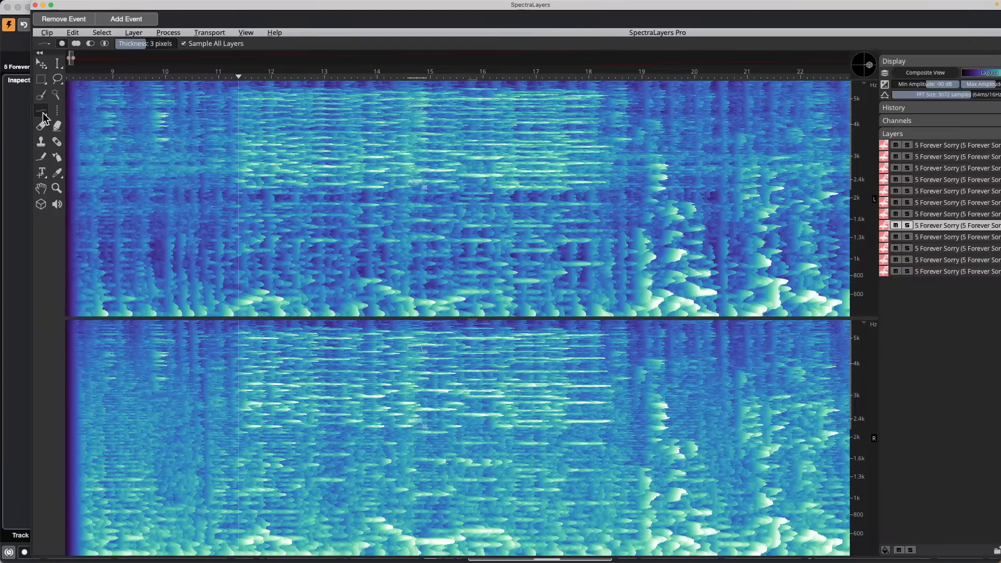
click(41, 96)
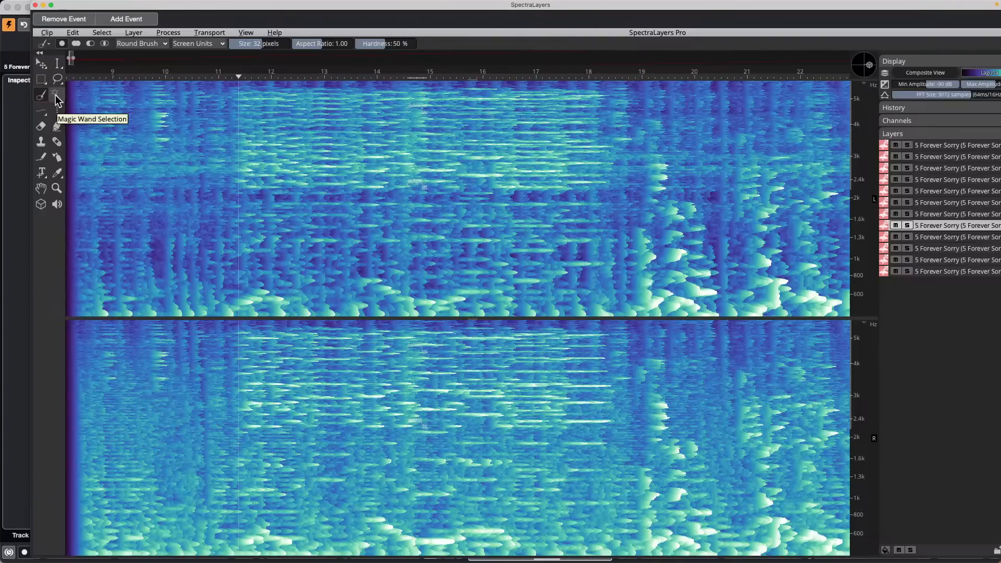
click(57, 98)
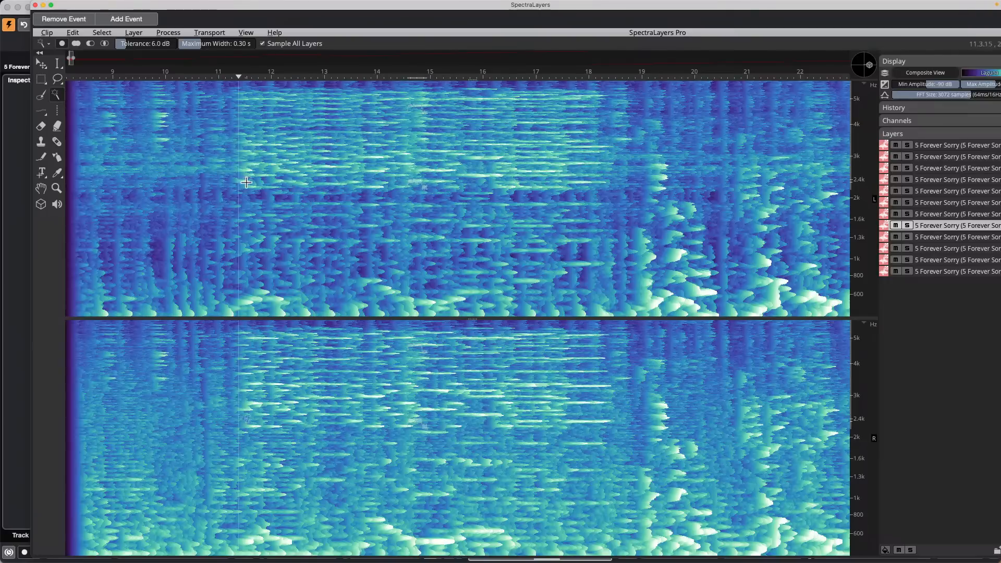
drag(242, 173, 575, 182)
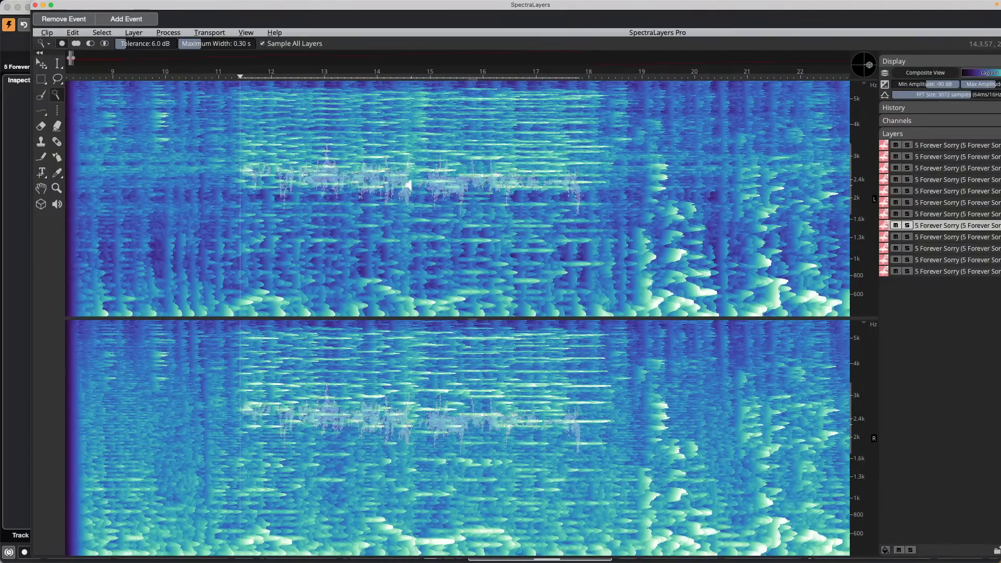
Step: Choose Harmonics Selection as the selection type, with master rank 1 and count 10
scroll(396, 185, right, 3)
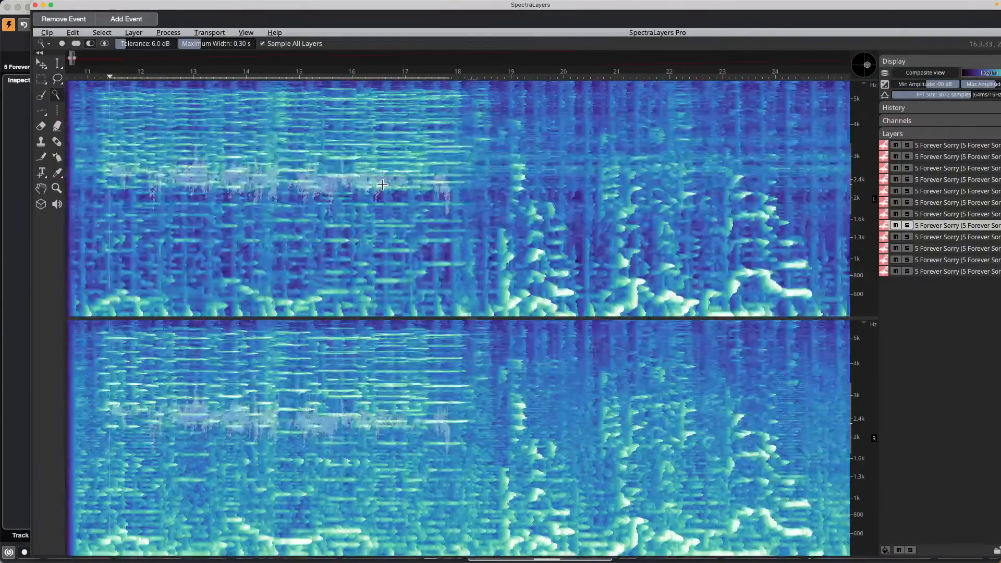
scroll(382, 185, left, 3)
scroll(292, 178, up, 5)
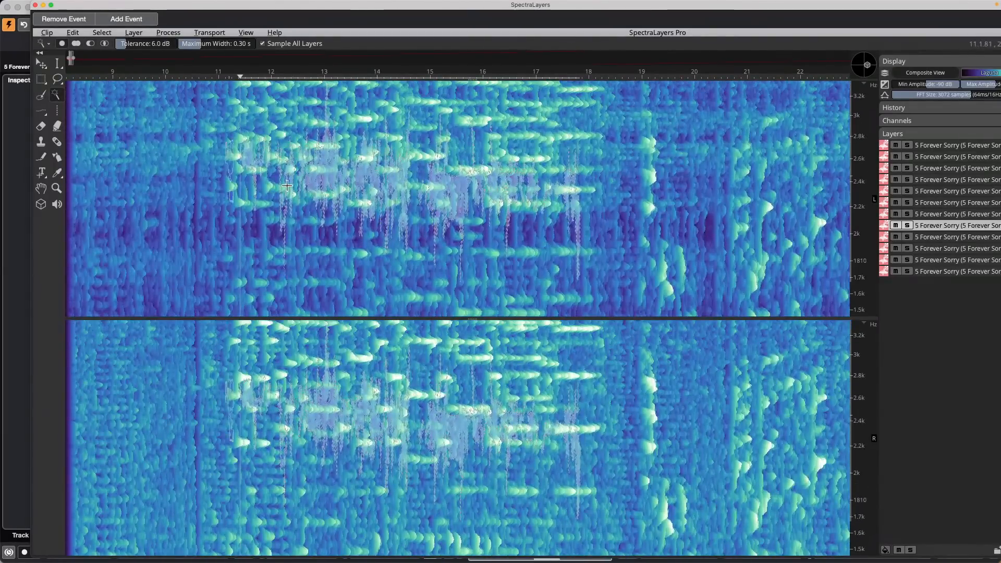
click(43, 111)
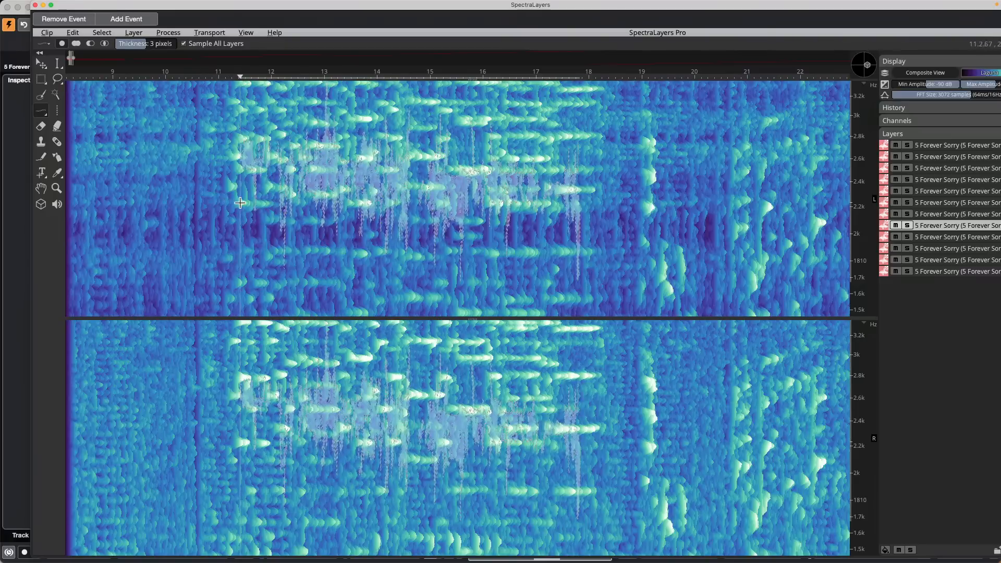
click(44, 83)
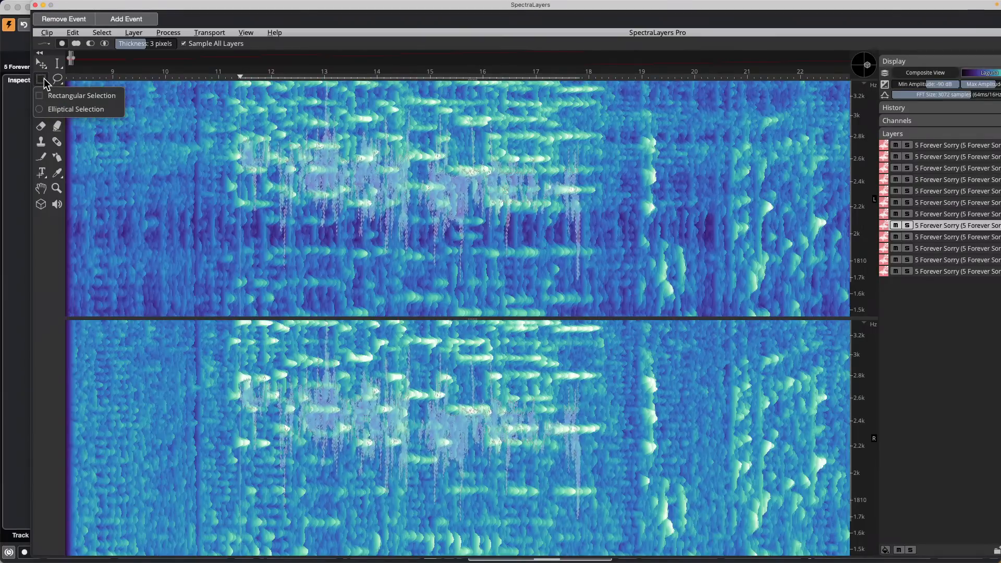
click(44, 82)
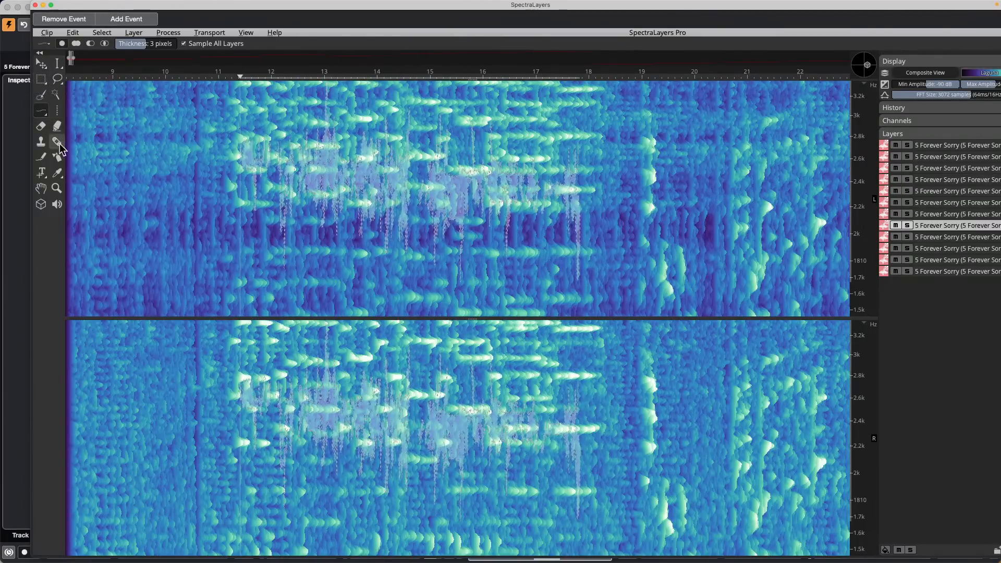
click(46, 112)
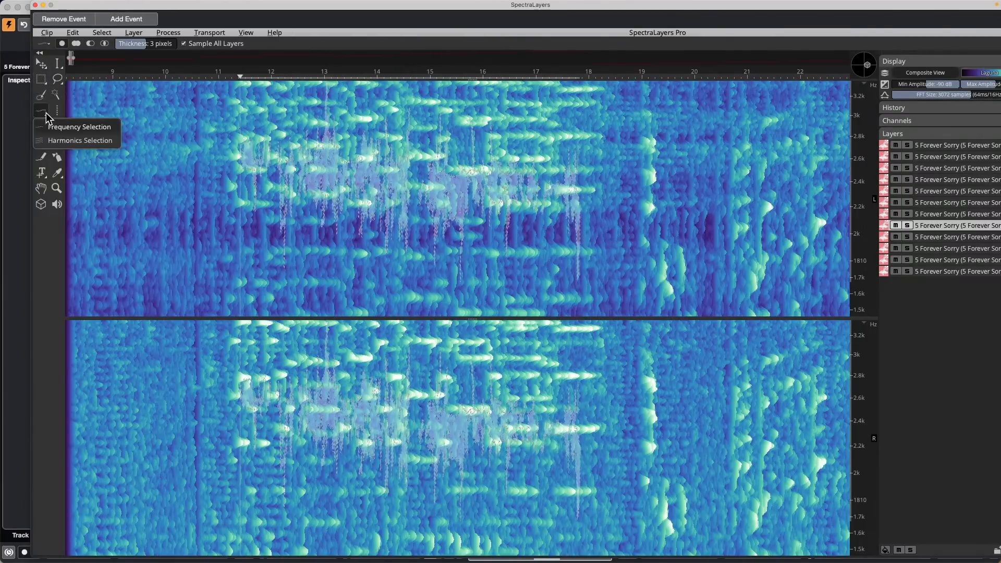
click(100, 140)
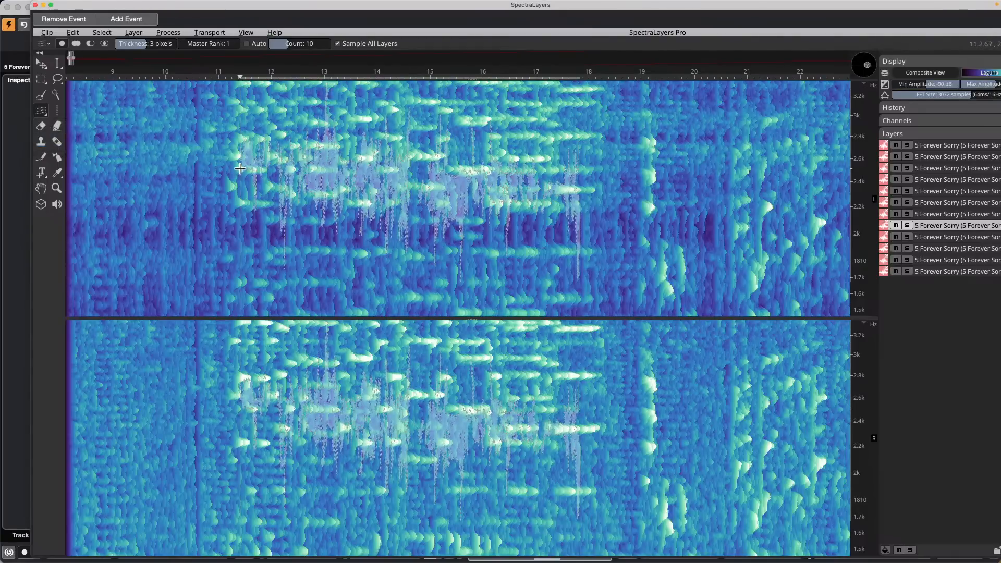
Step: Trace a harmonic selection along the vocal line near 2.3 kHz, about 11.5–14.5 seconds, nudging it left
mouse_move(239, 167)
mouse_down()
mouse_move(282, 192)
mouse_move(324, 195)
mouse_move(400, 182)
mouse_move(590, 196)
mouse_up()
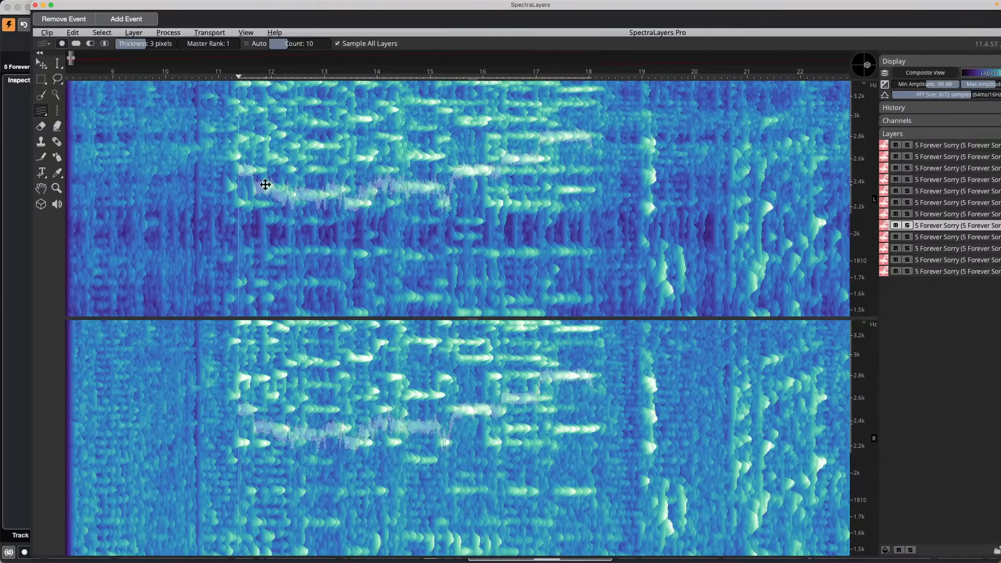
mouse_move(265, 184)
mouse_down()
mouse_move(374, 195)
mouse_move(252, 186)
mouse_up()
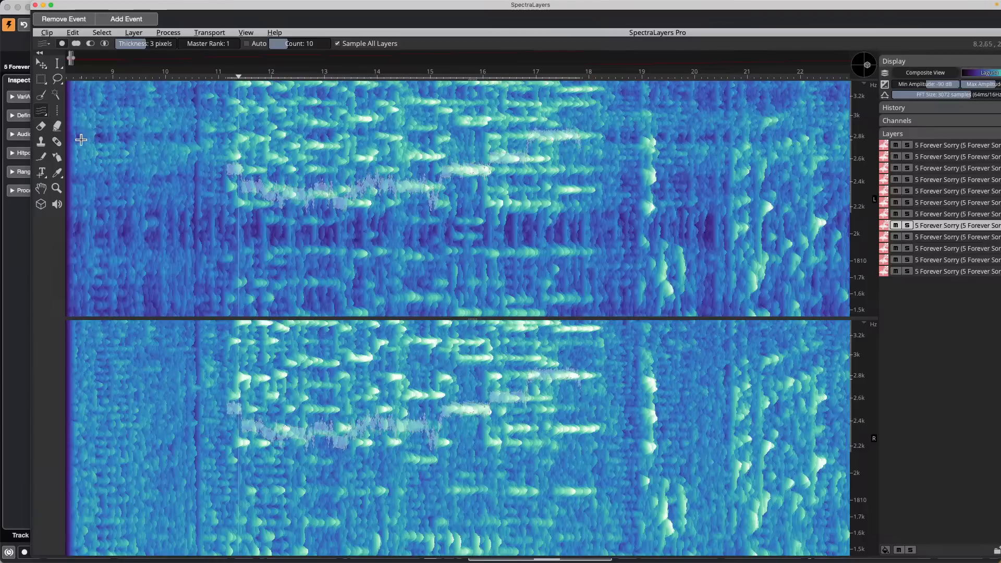
click(45, 118)
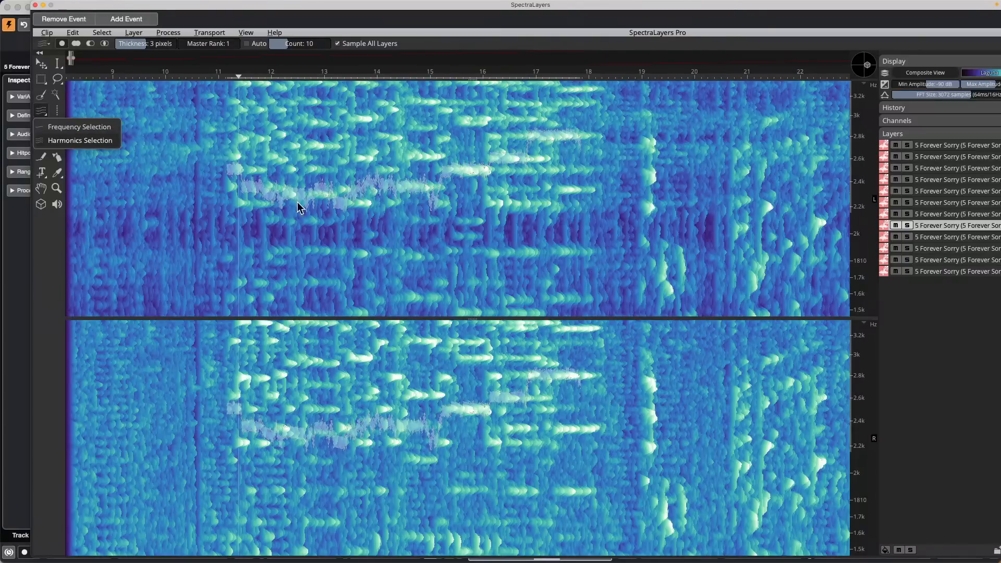
click(229, 200)
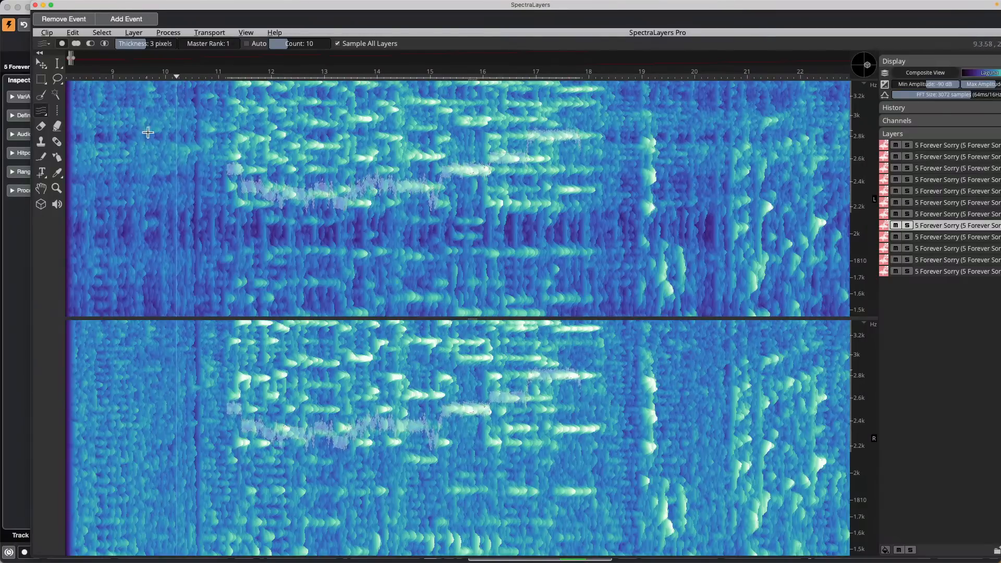
Step: Redraw the harmonic selection along the vocal line near 2.2–2.4 kHz while zoomed in
scroll(228, 193, down, 3)
scroll(228, 193, up, 5)
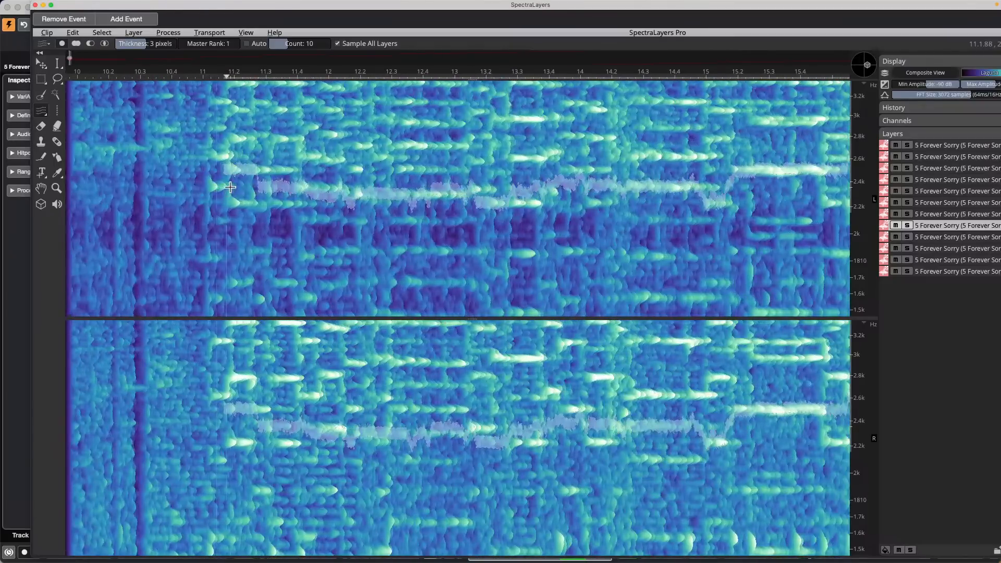
scroll(237, 180, up, 2)
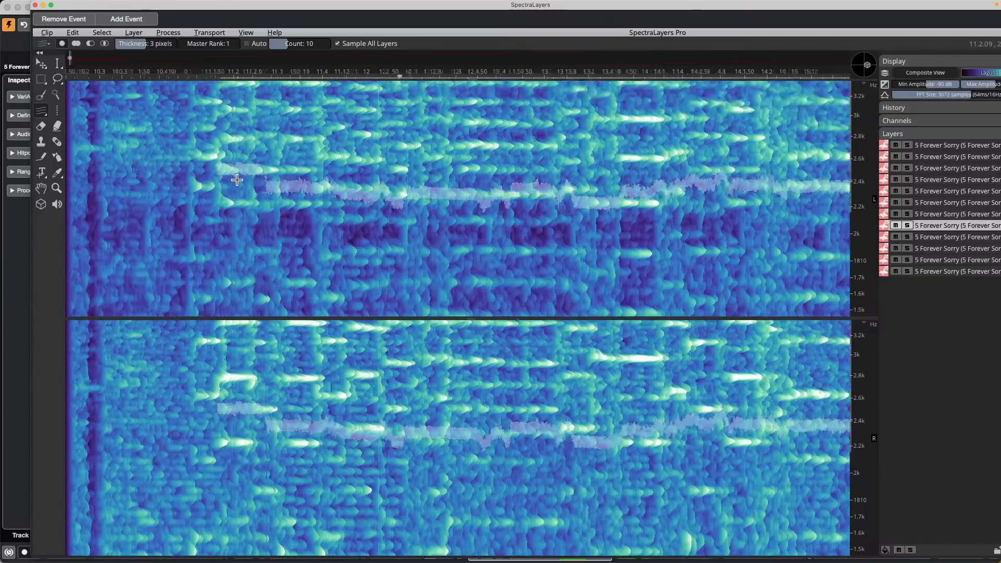
drag(197, 187, 216, 184)
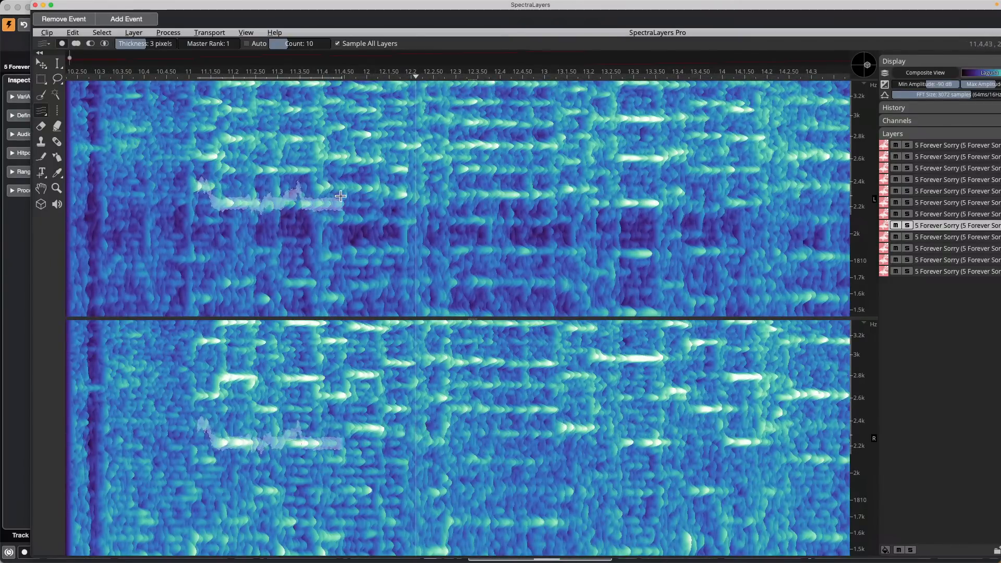
drag(383, 192, 414, 195)
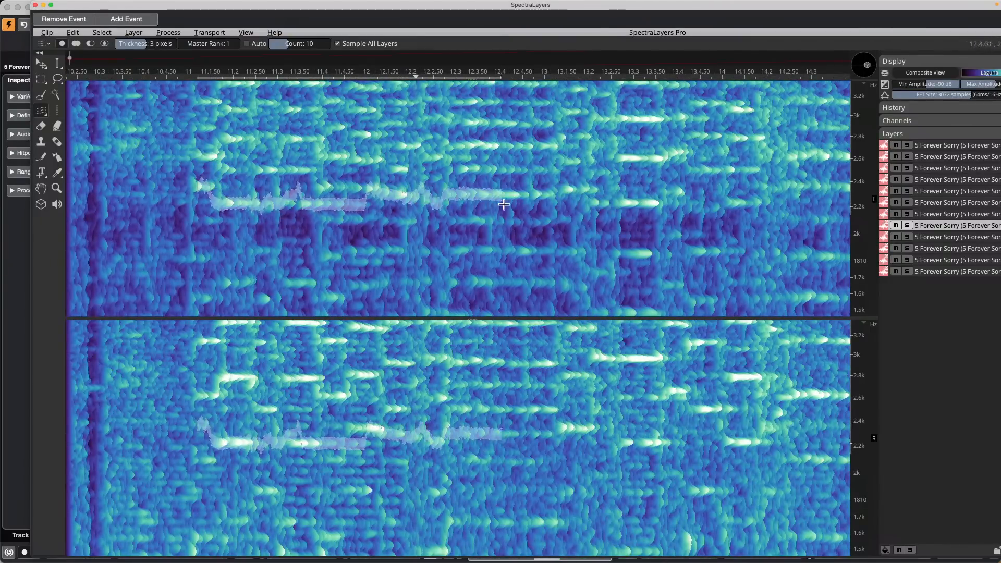
drag(504, 205, 846, 212)
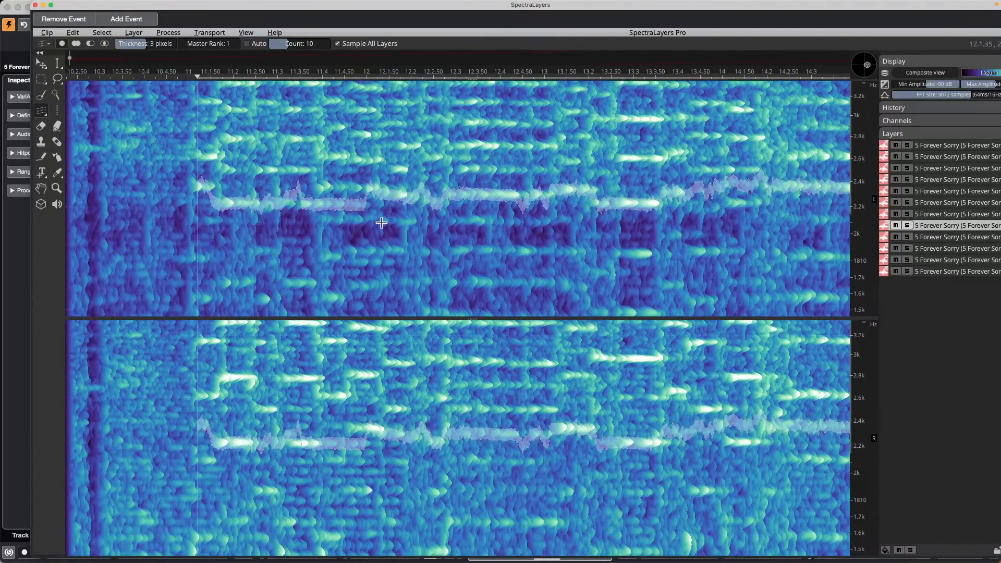
Step: Zoom out and drag the selected vocal line earlier, to roughly 7–11 seconds
click(411, 75)
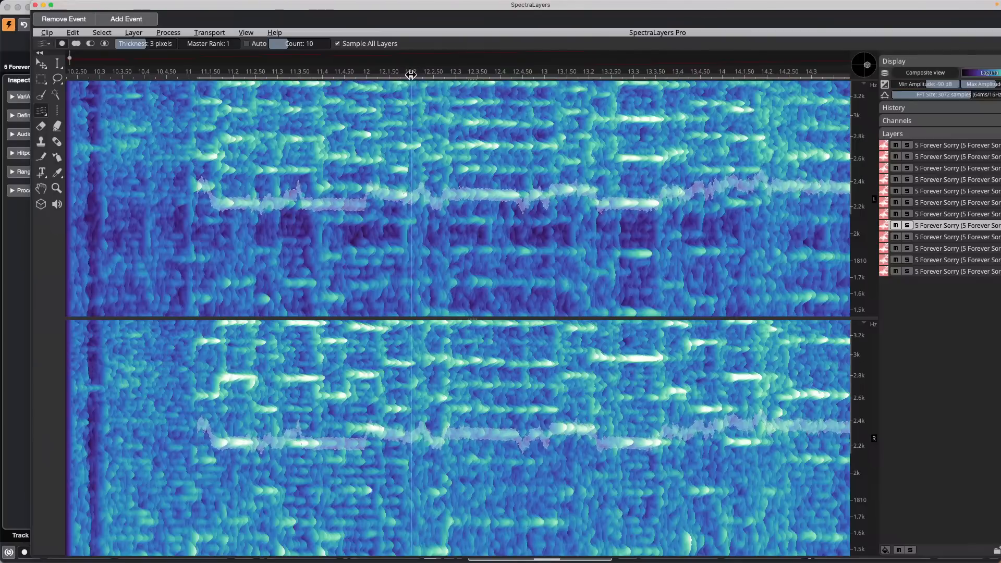
drag(410, 75, 402, 39)
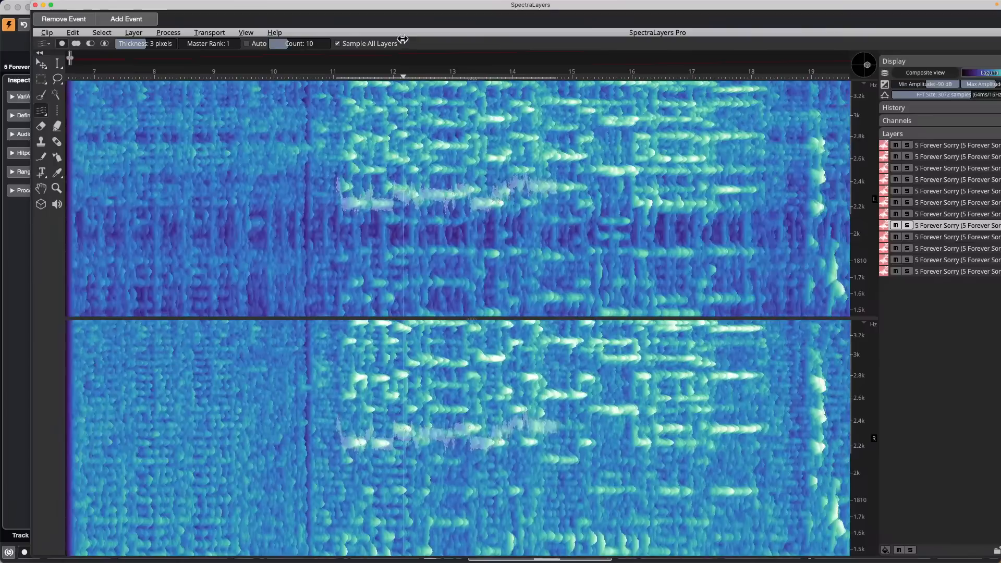
drag(354, 203, 118, 203)
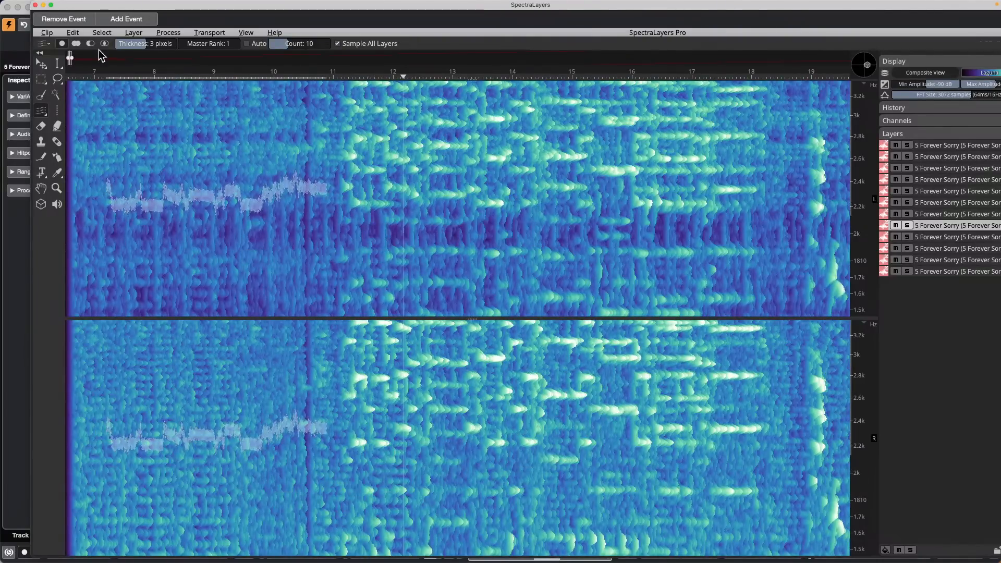
Step: Play from about 7 seconds, then undo the move with Cmd+Z
click(98, 74)
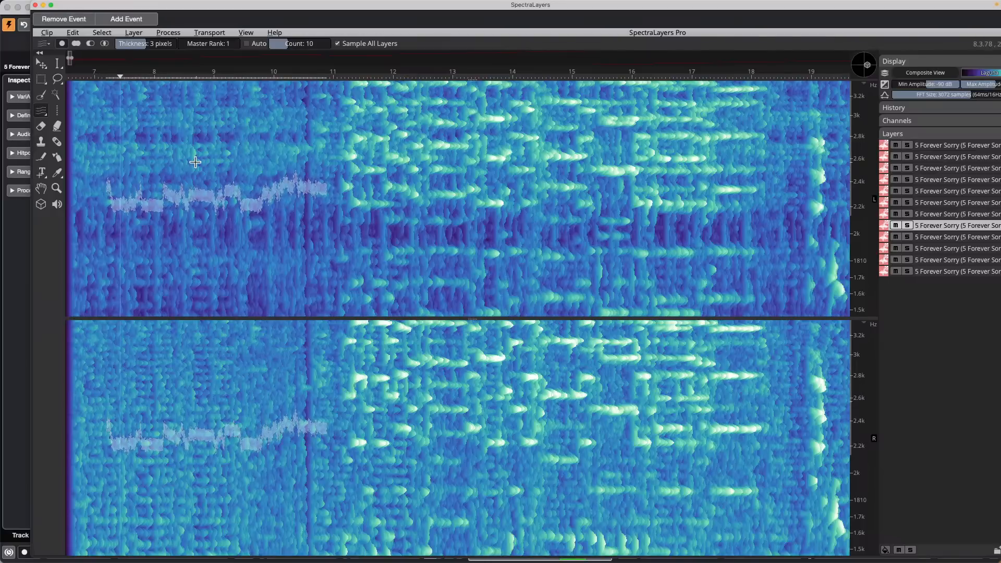
key(space)
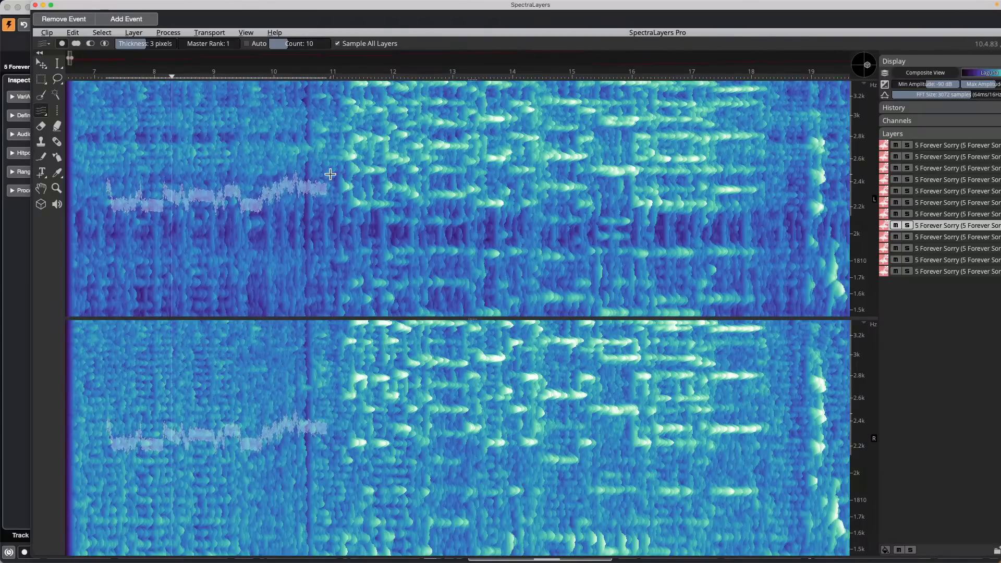
key(super+z)
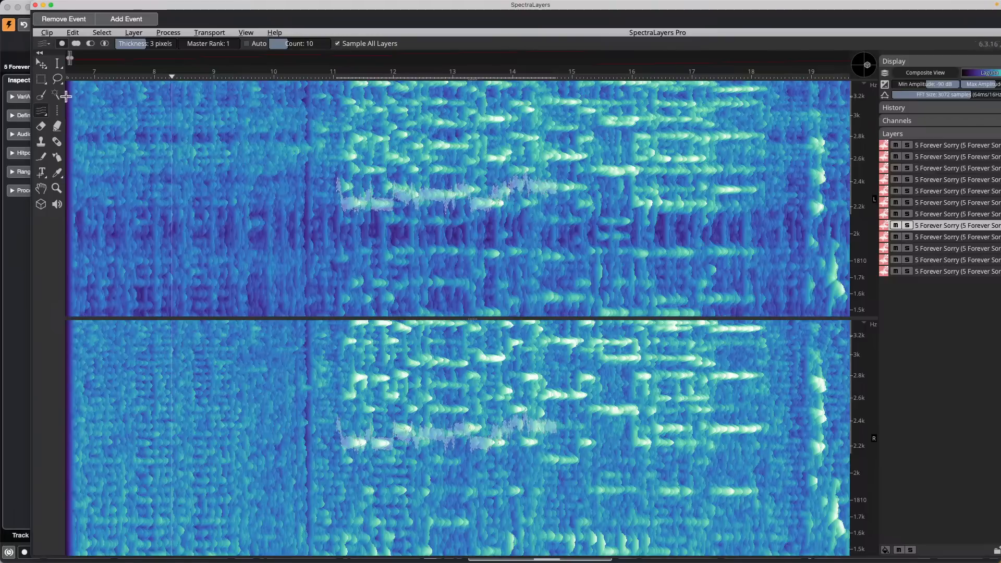
Step: Erase the selected vocal harmonics with the Eraser, then return to Harmonics Selection
click(60, 127)
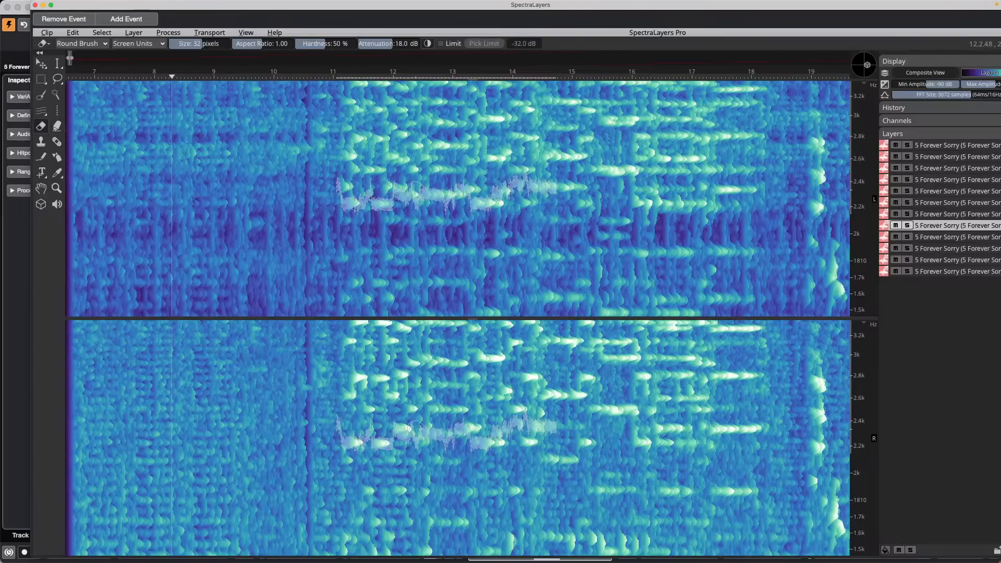
mouse_move(415, 188)
mouse_down()
mouse_move(484, 191)
mouse_move(472, 207)
mouse_up()
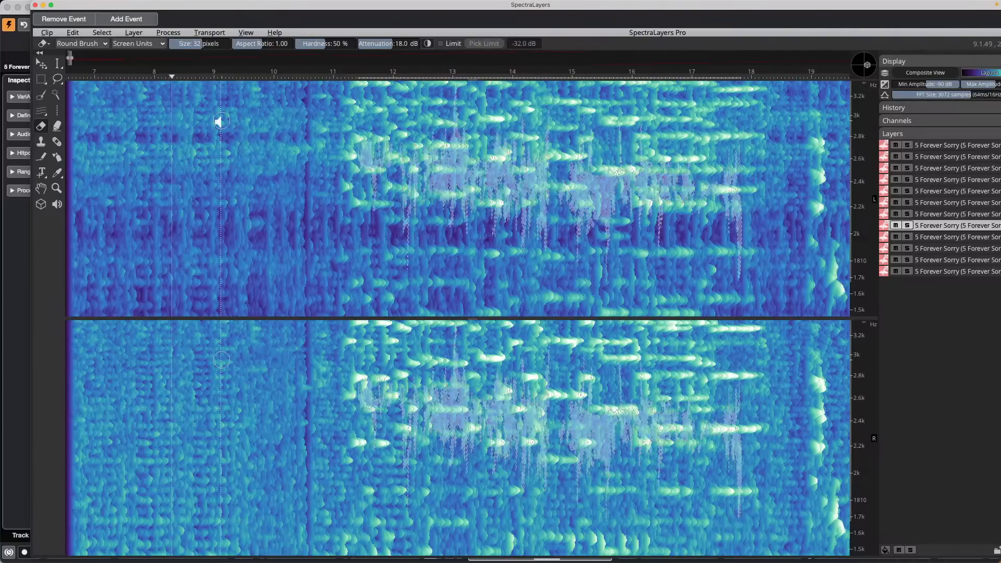
key(space)
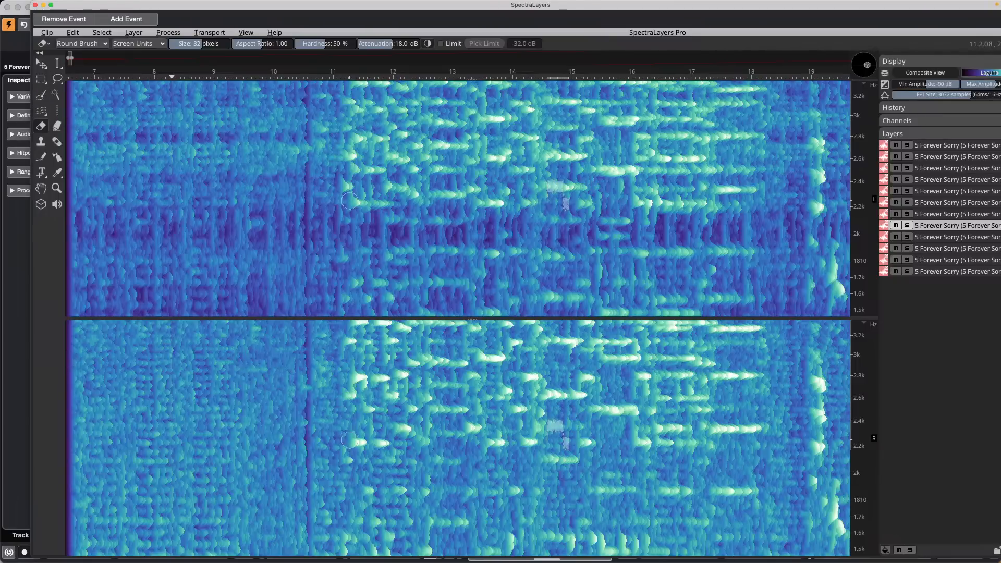
click(55, 110)
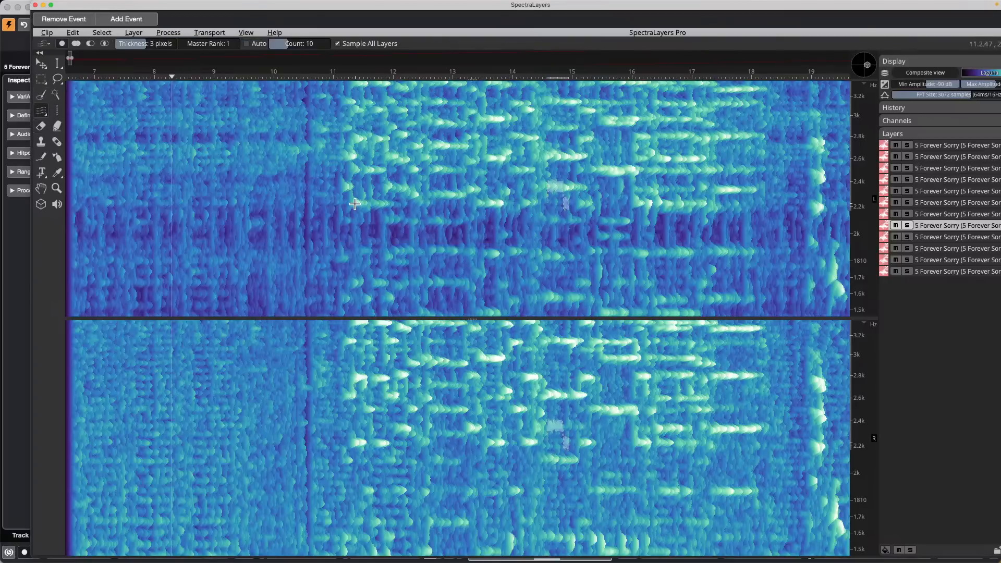
Step: Trace the rising vocal line from about 11.5 to 18 seconds and apply Remove Event
drag(354, 204, 394, 185)
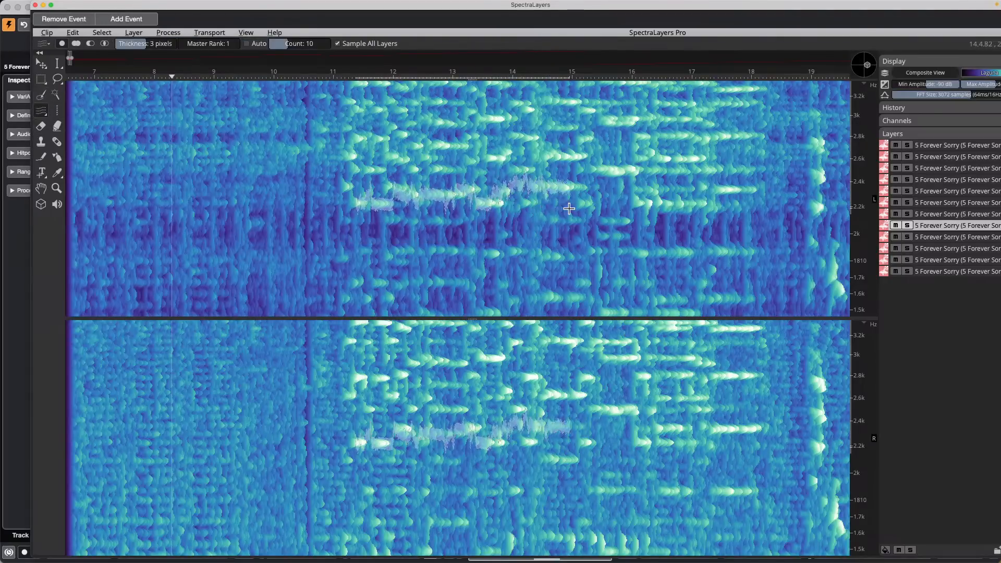
drag(569, 208, 770, 209)
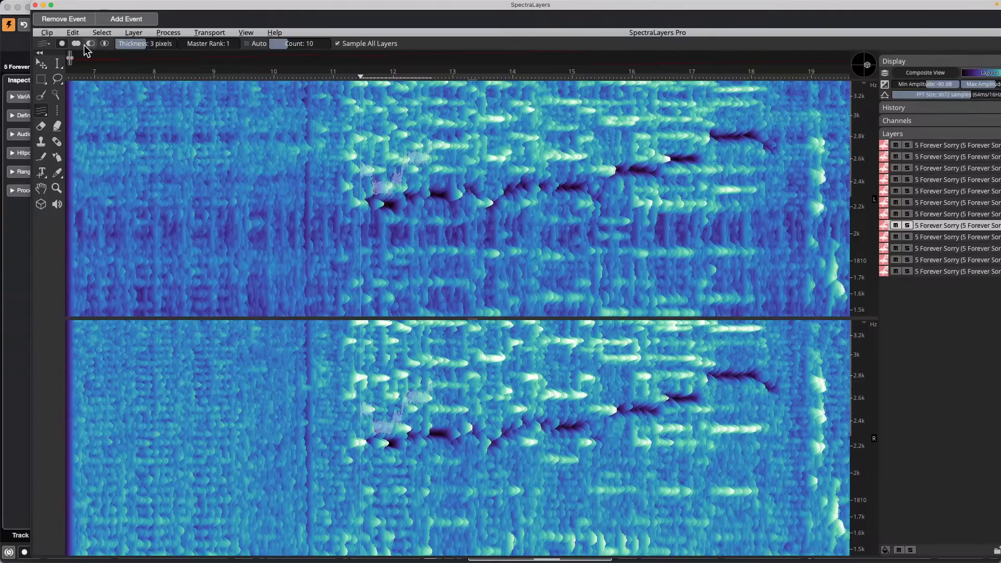
click(76, 22)
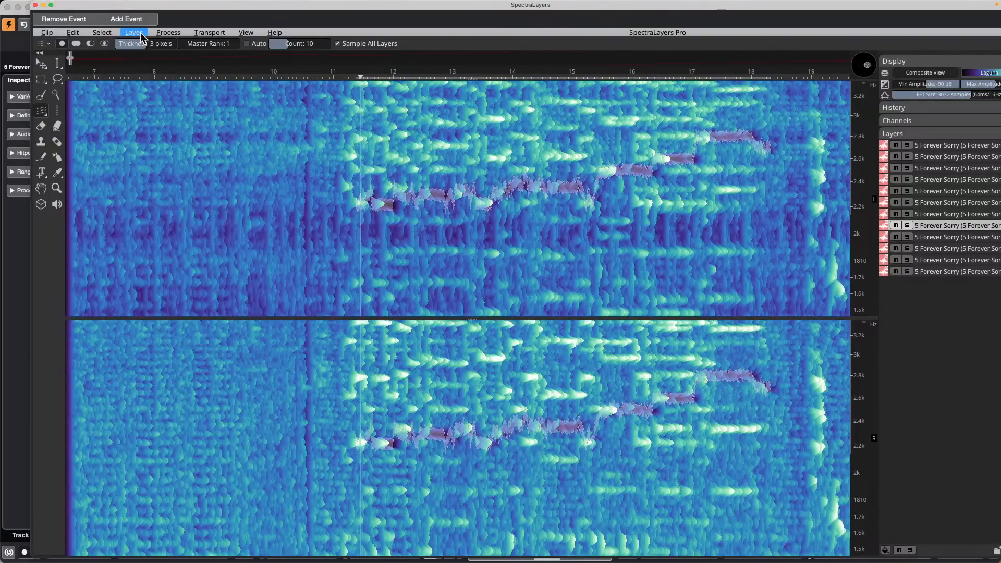
Step: Open Layer > Unmix Stems… showing Vocals, Piano, Drums and Bass ticked at sensitivity 0
click(134, 33)
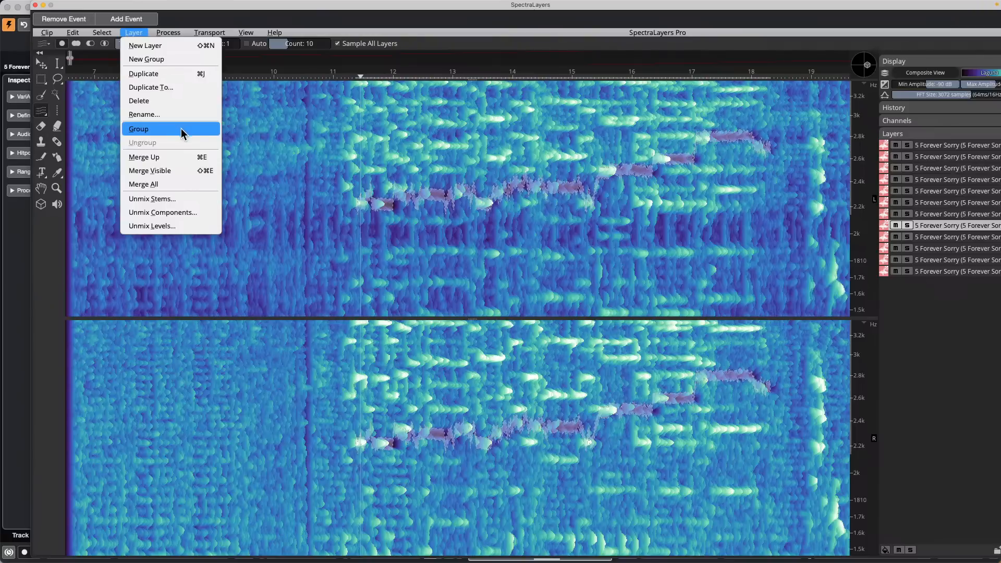
mouse_move(158, 35)
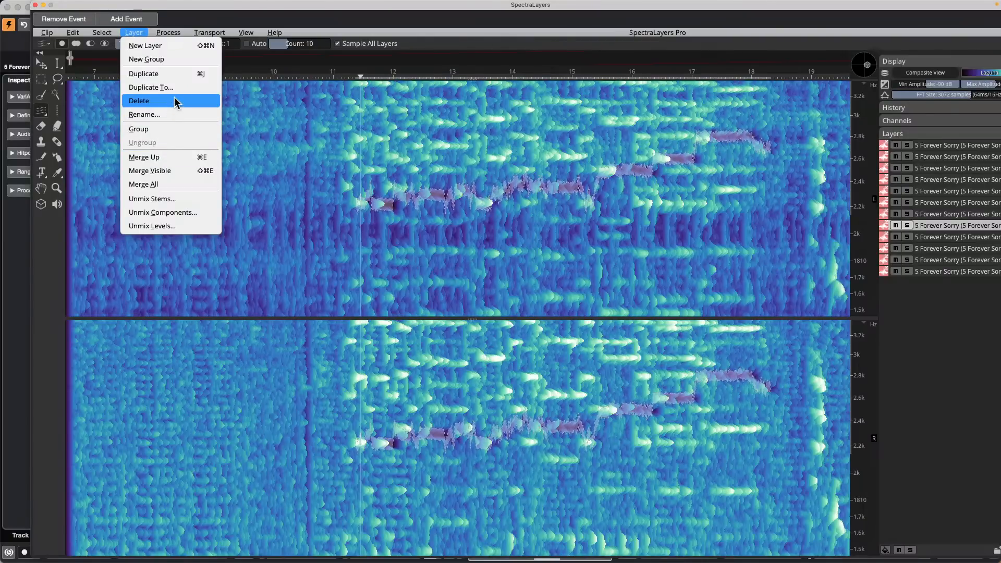
click(174, 203)
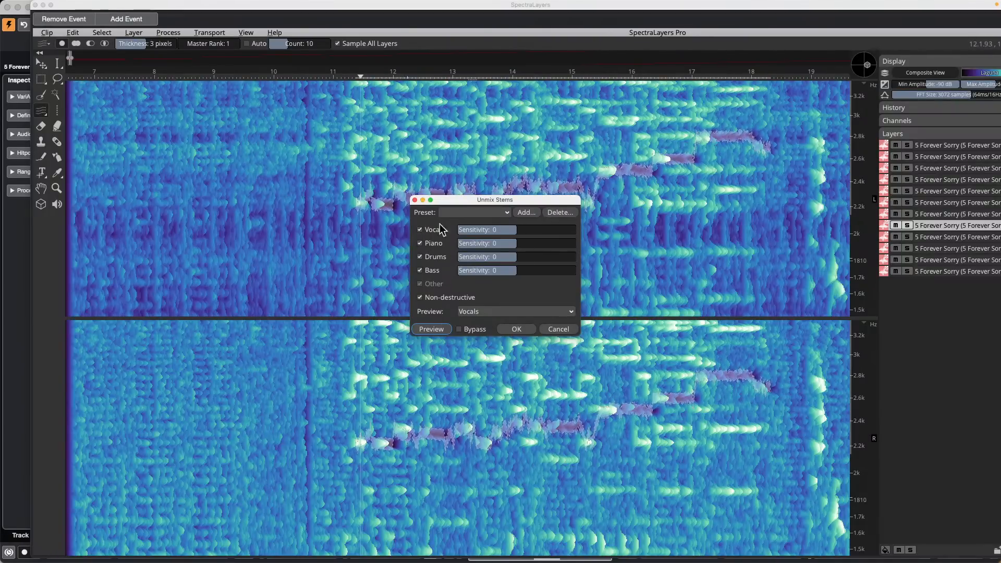
Step: Untick Piano so it merges into Other, then run the separation with OK
click(421, 243)
click(521, 331)
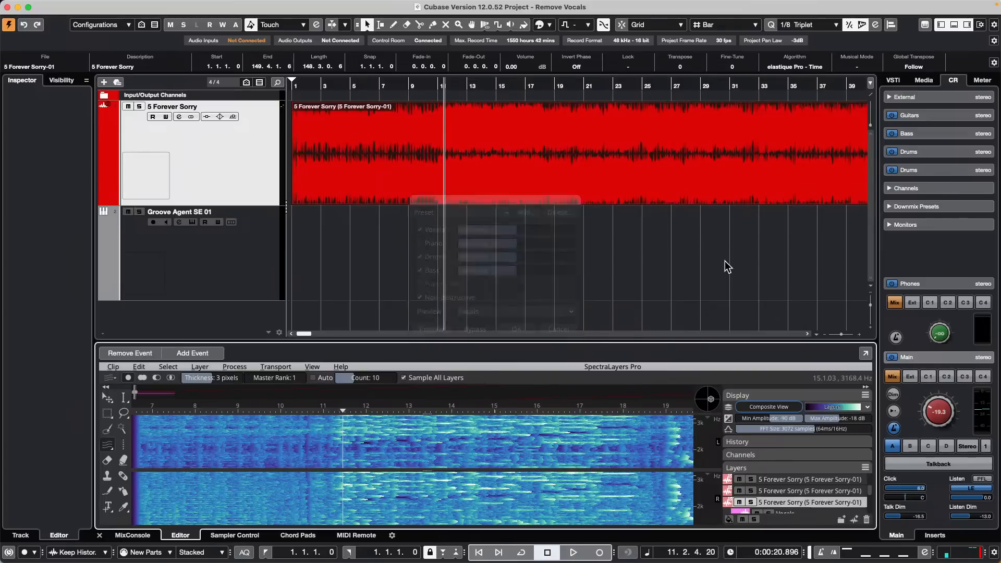
Step: Play from bar 19, muting and unmuting the Drums layer, then the Vocals layer
click(561, 84)
key(space)
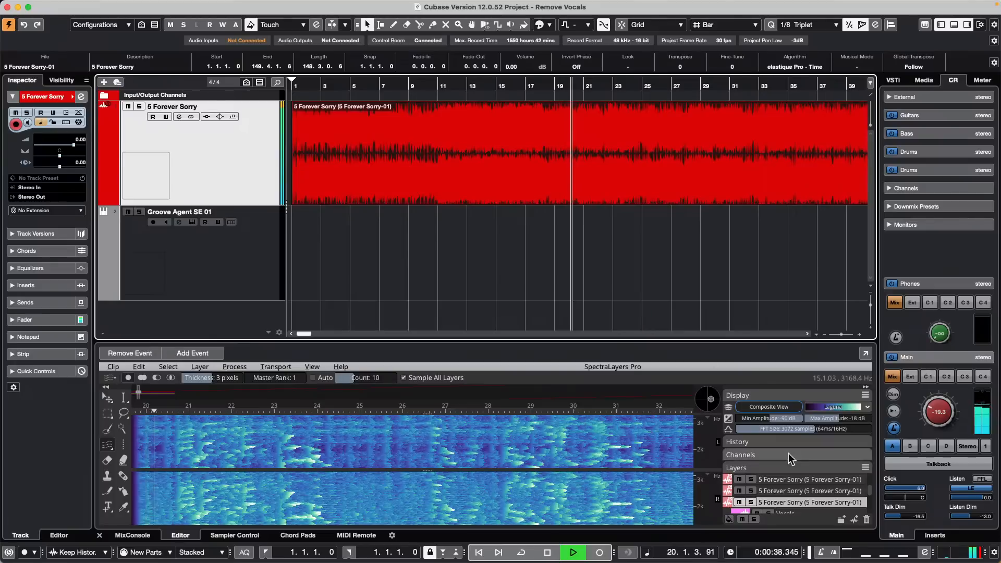
scroll(818, 487, down, 3)
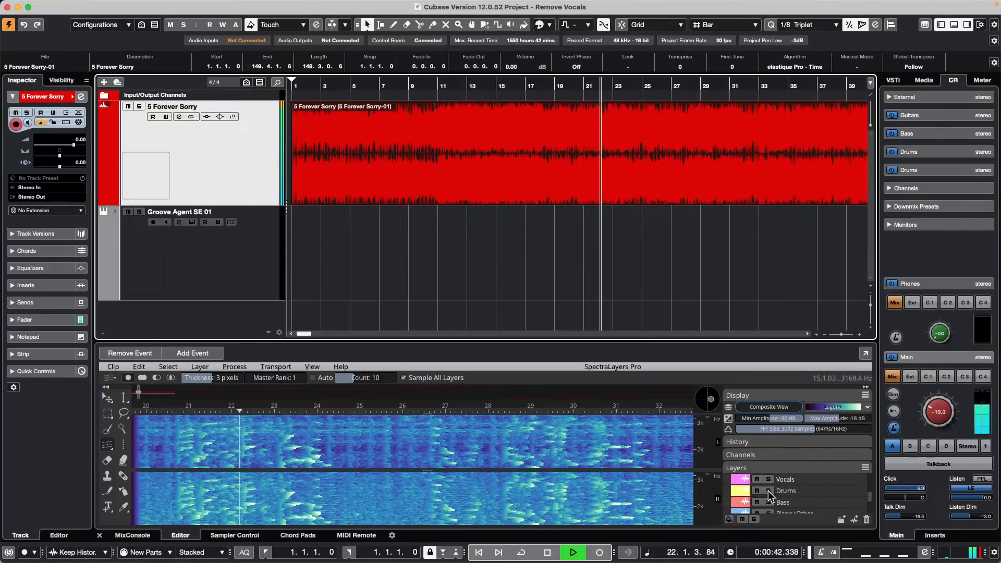
click(757, 490)
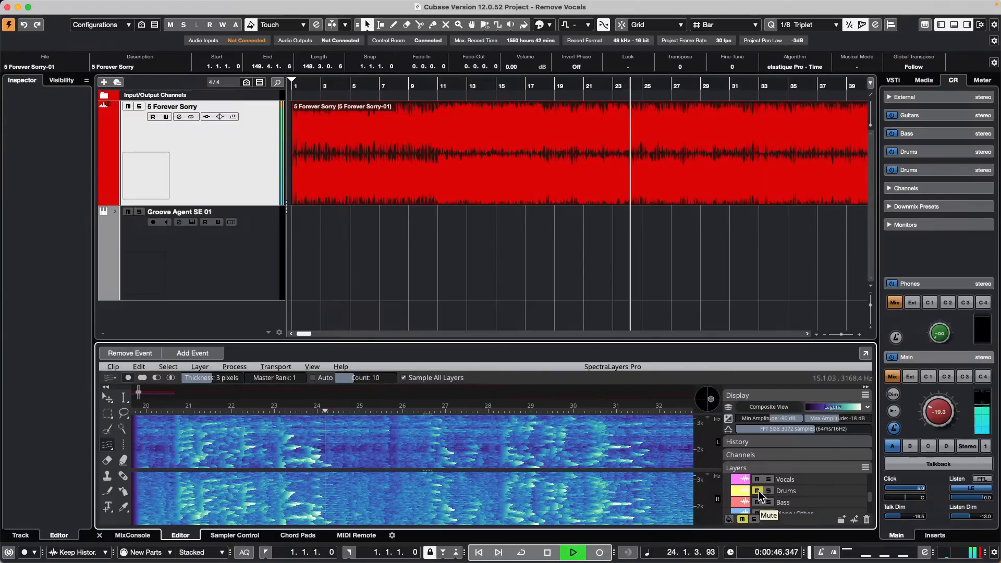
click(757, 490)
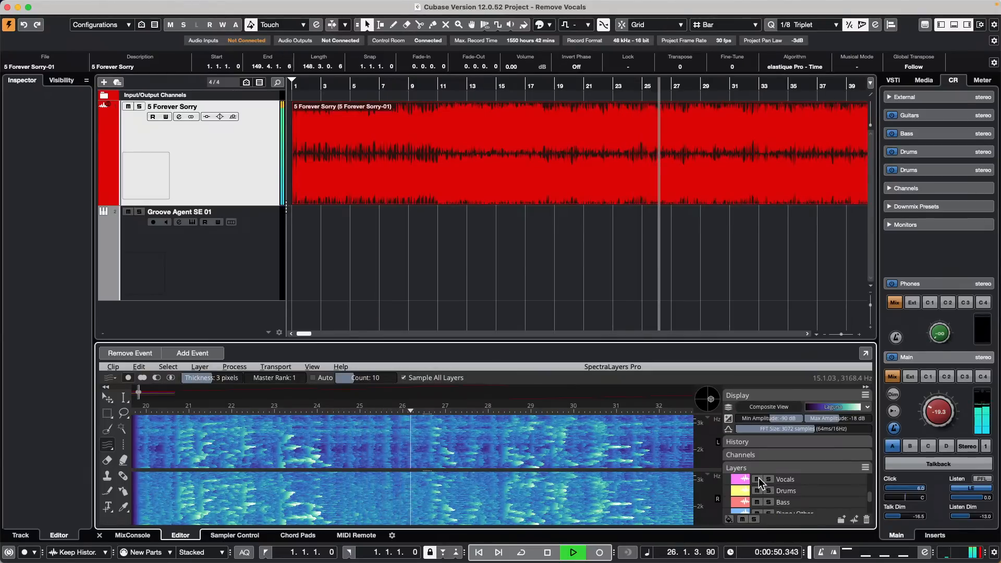
click(757, 480)
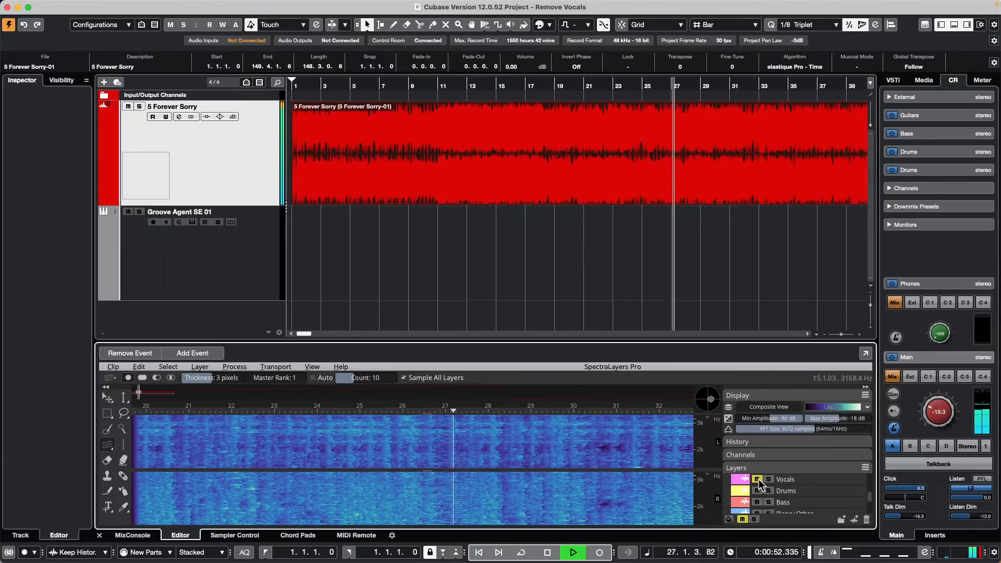
click(758, 480)
Step: Solo and release the Vocals layer, then stop playback
scroll(836, 489, down, 5)
scroll(837, 493, up, 3)
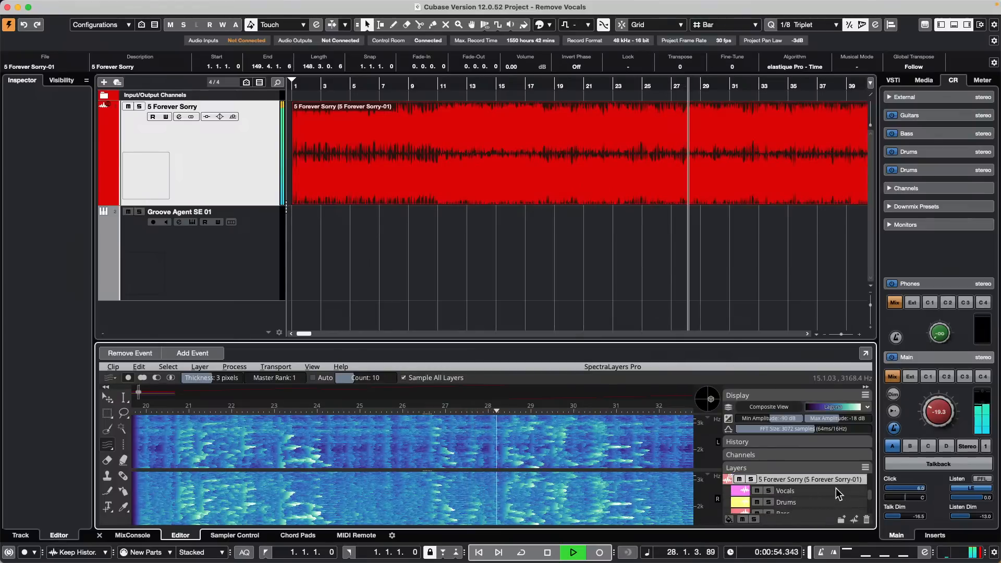
click(769, 490)
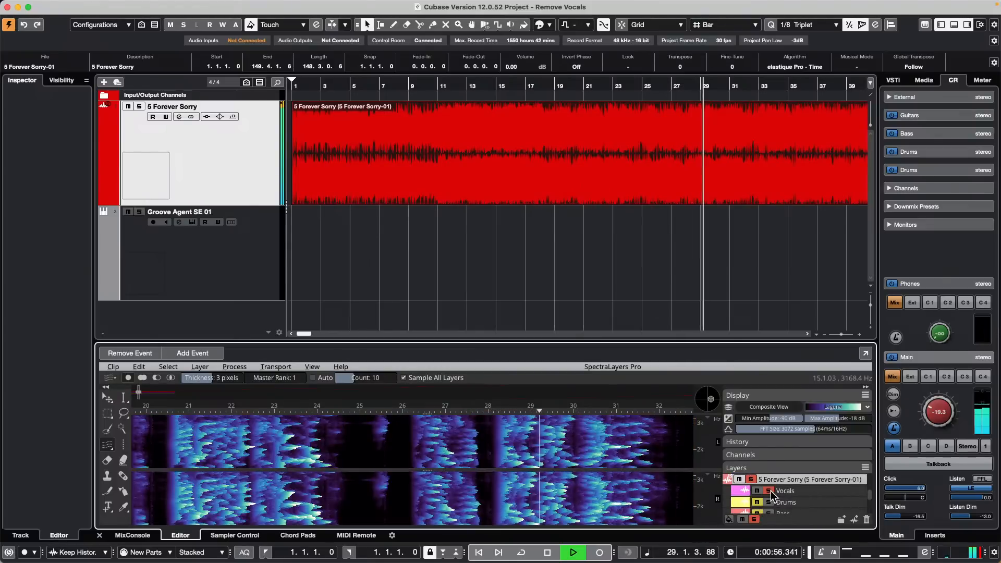
click(769, 490)
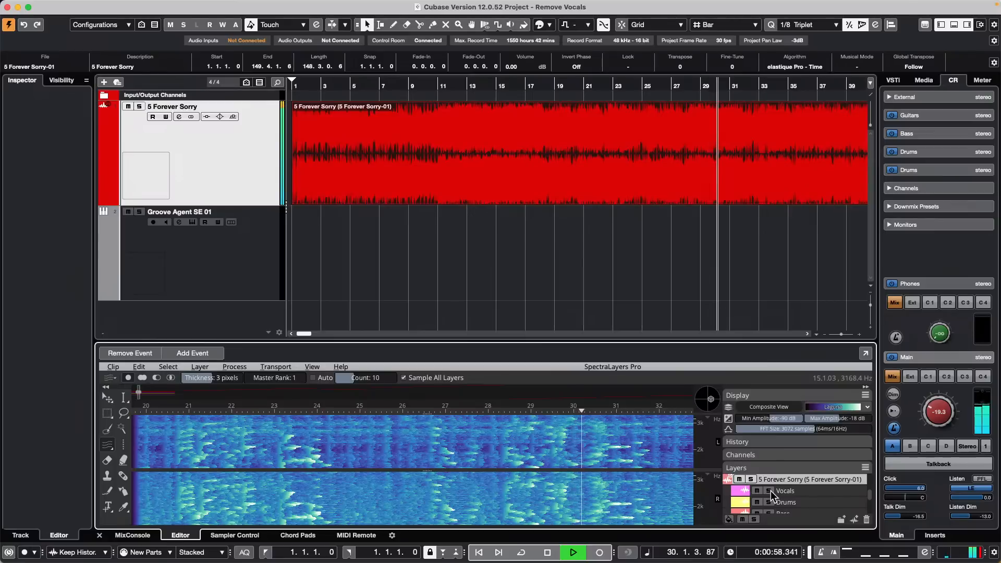
key(space)
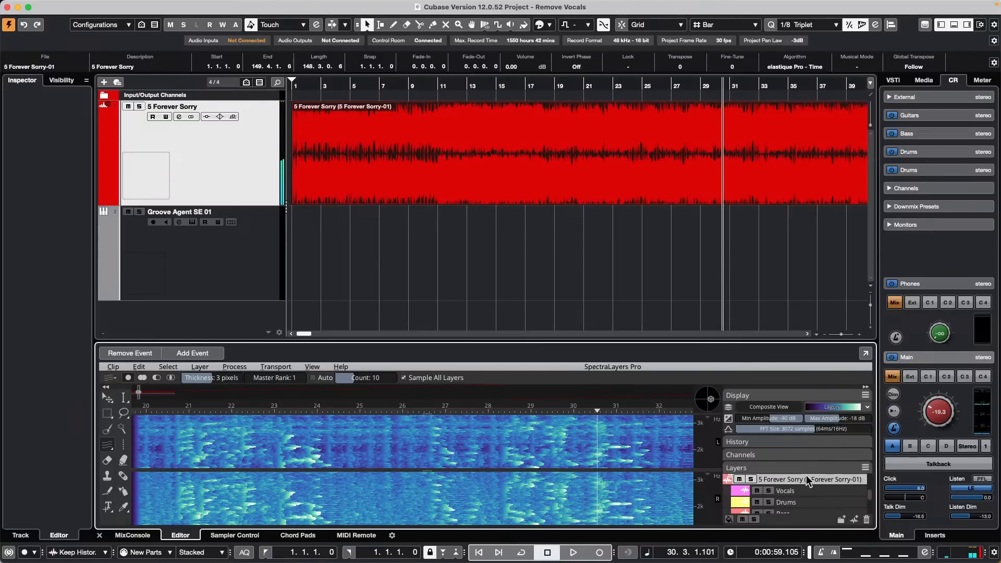
scroll(818, 498, down, 4)
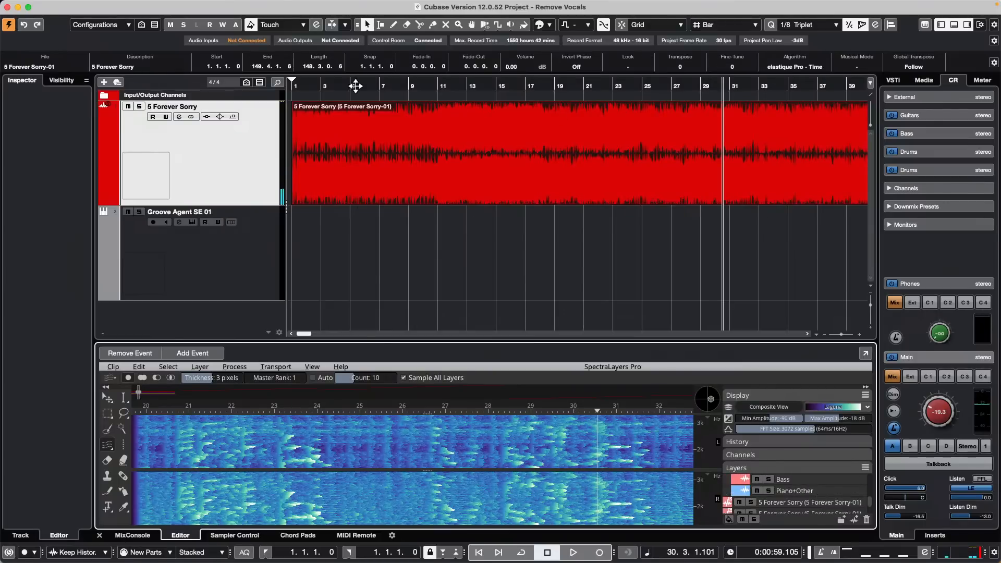
Step: Close the Remove Vocals project and choose Don't Save
click(8, 8)
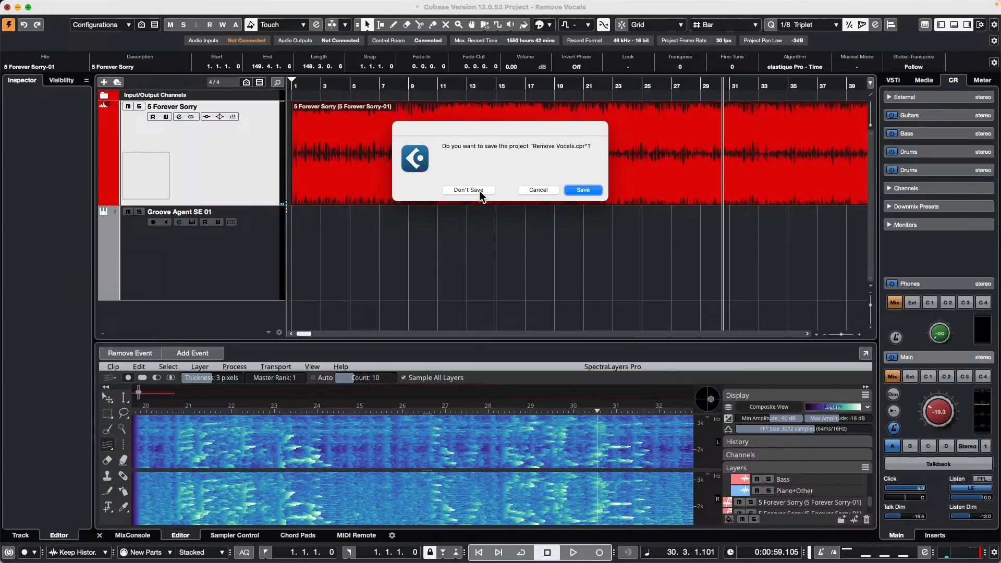
click(480, 191)
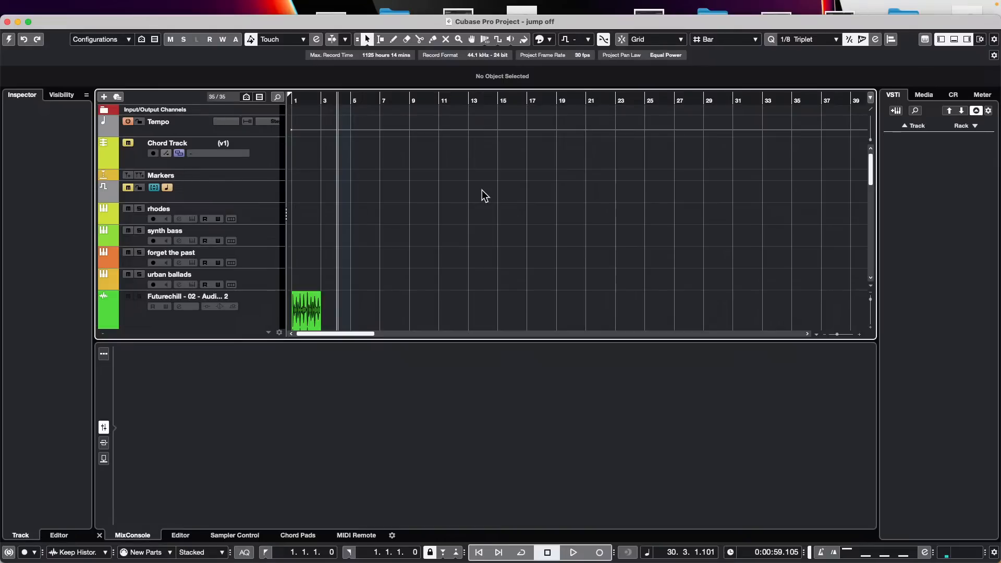
Step: Show the File menu's Export submenu for the jump off project
mouse_move(210, 4)
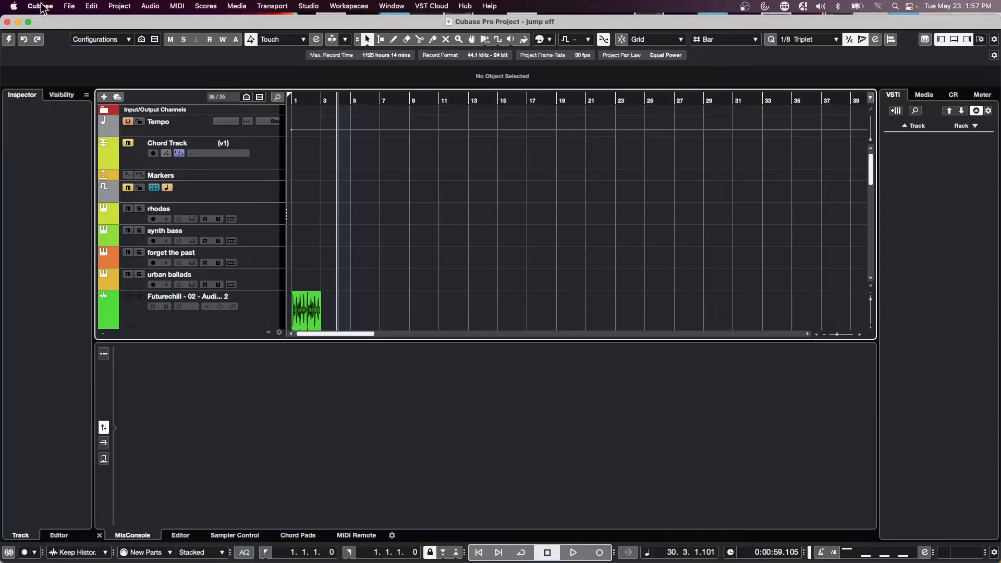
click(69, 6)
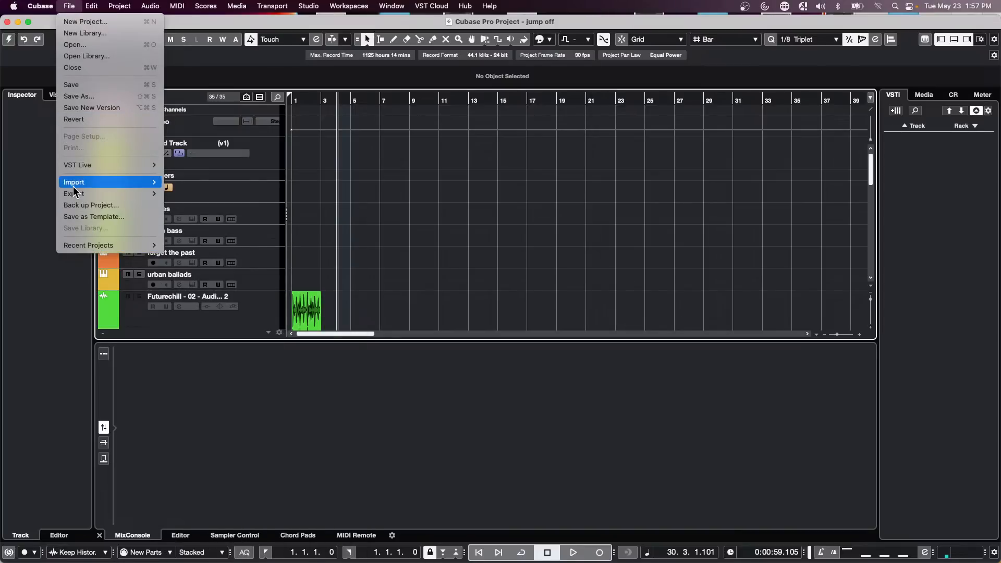
mouse_move(84, 194)
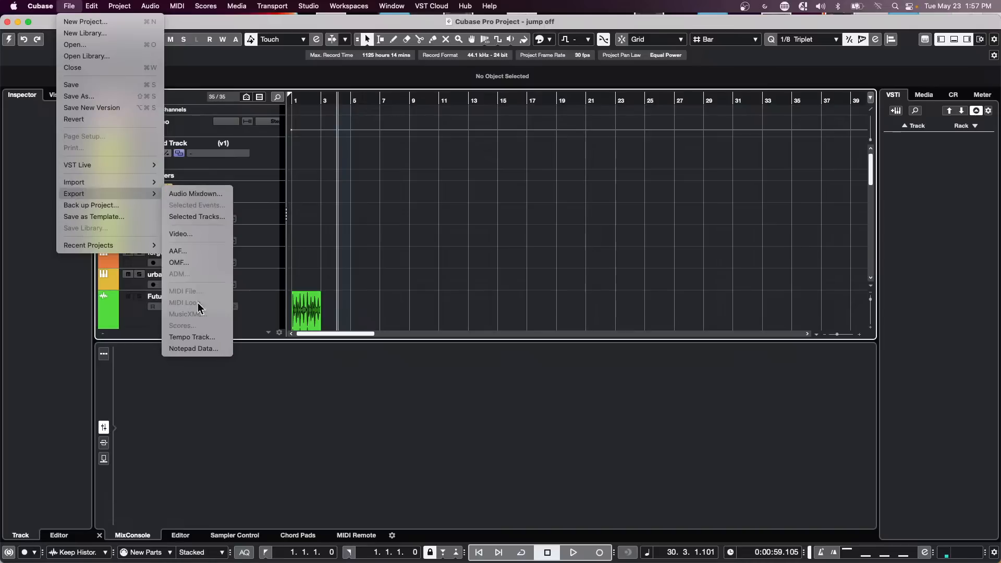
Step: Open Audio Mixdown export for the jump off project in Multiple channel mode
click(202, 195)
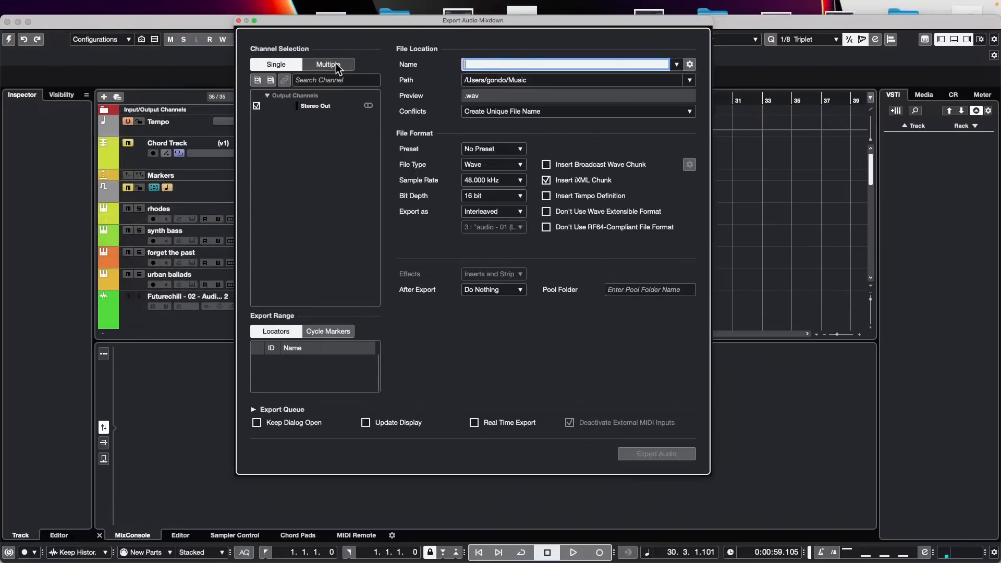
click(9, 41)
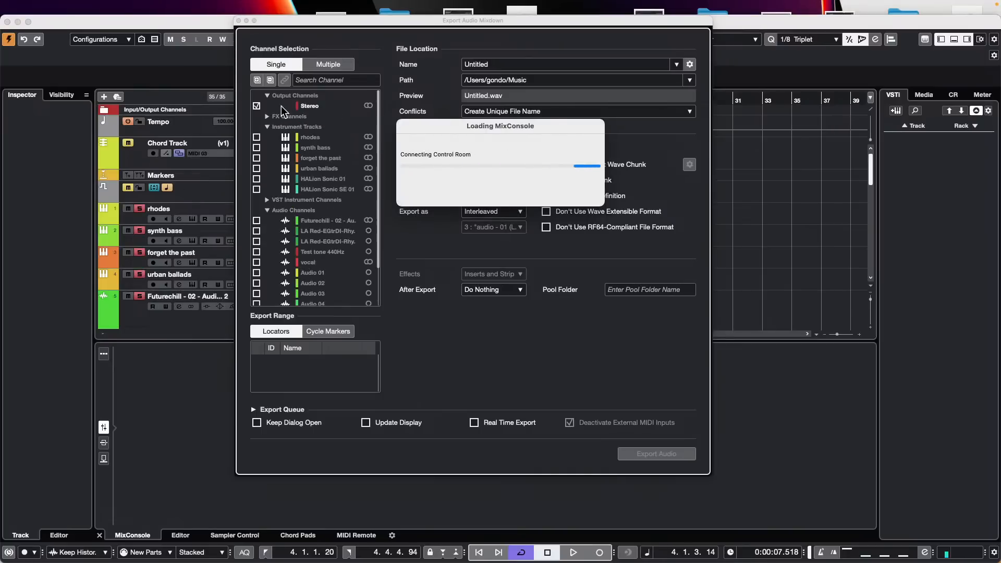
click(328, 64)
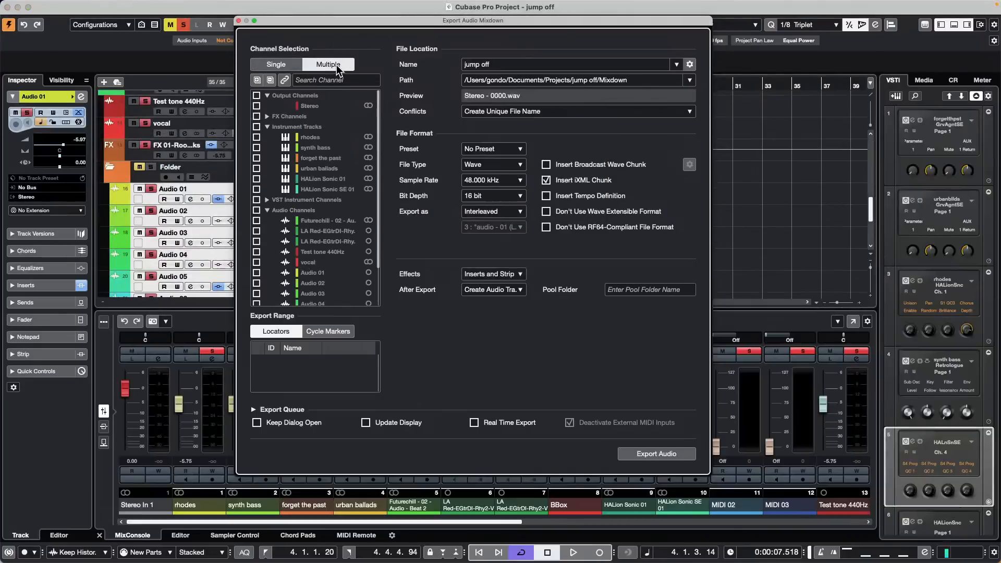
Step: Tick all Instrument Tracks, VST Instrument Channels and Audio Channels for export
click(256, 126)
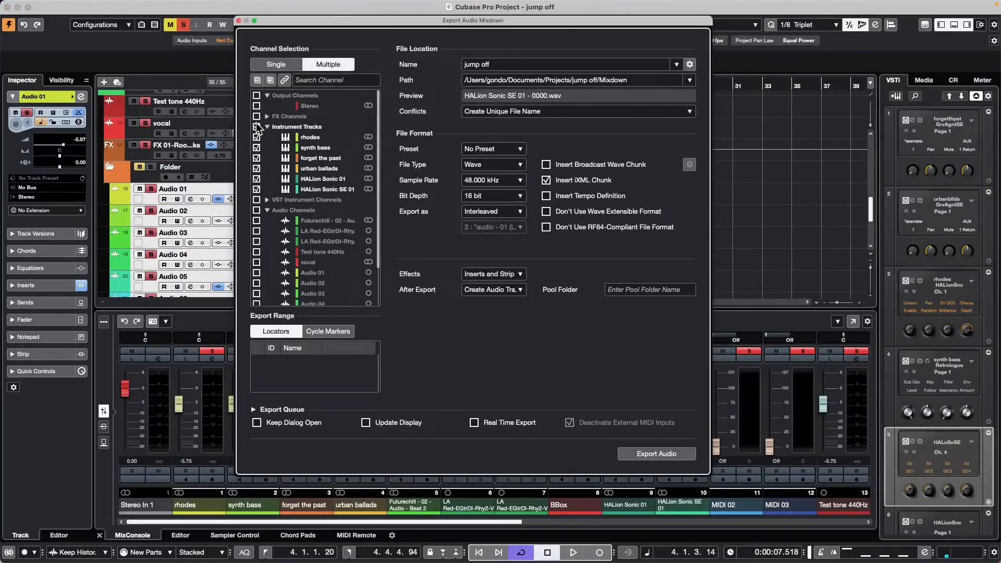
click(256, 200)
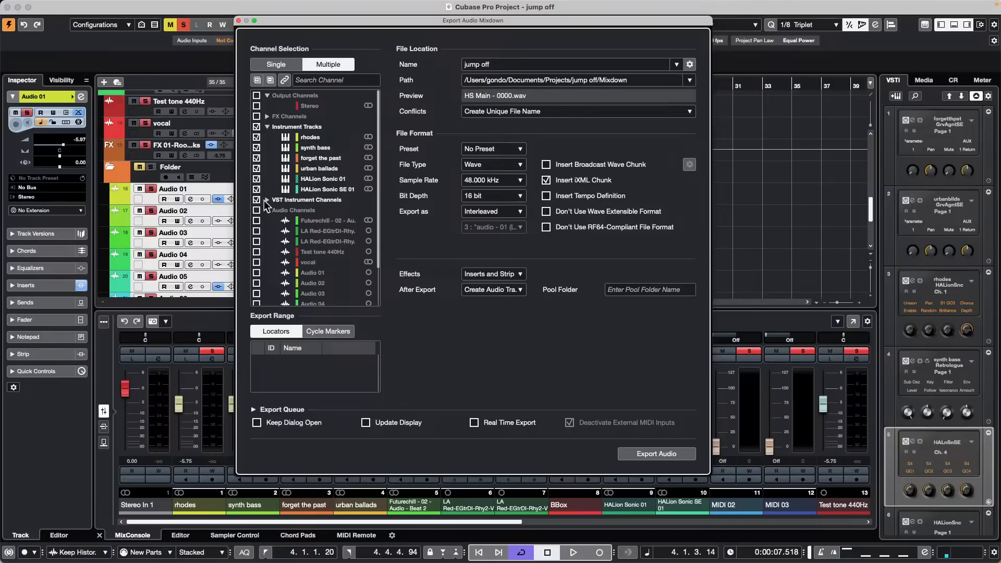
click(267, 199)
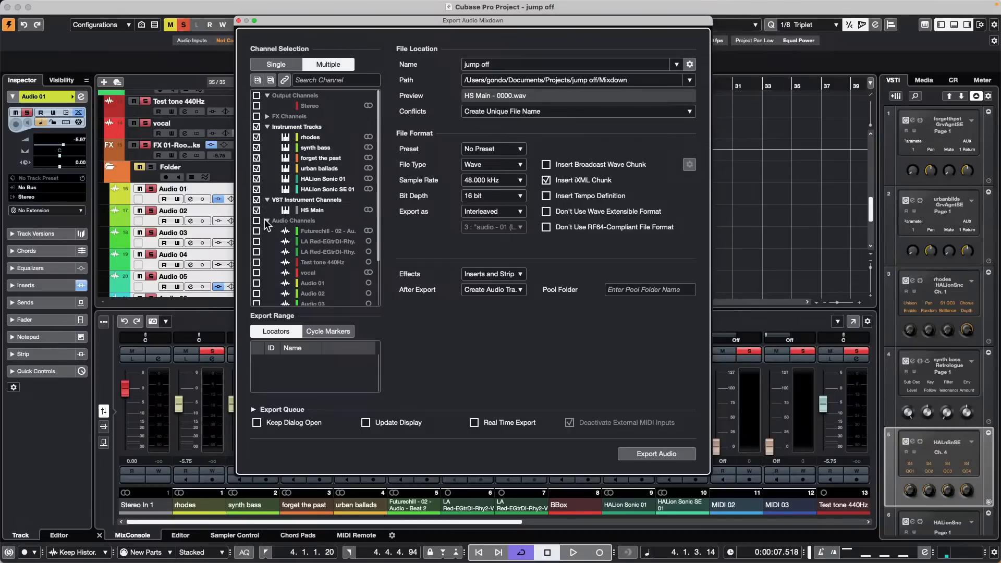
click(257, 221)
scroll(321, 229, down, 2)
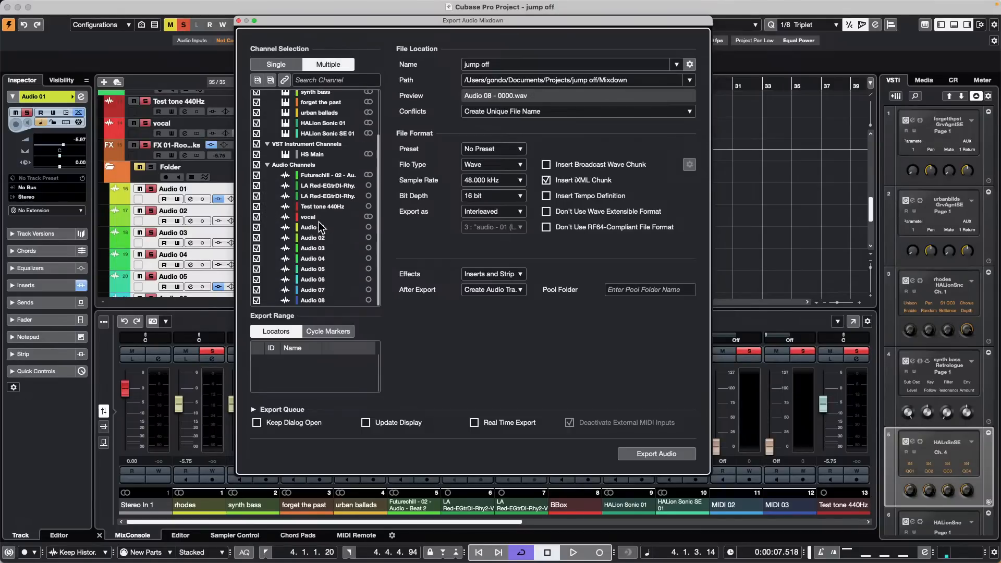
scroll(284, 191, up, 2)
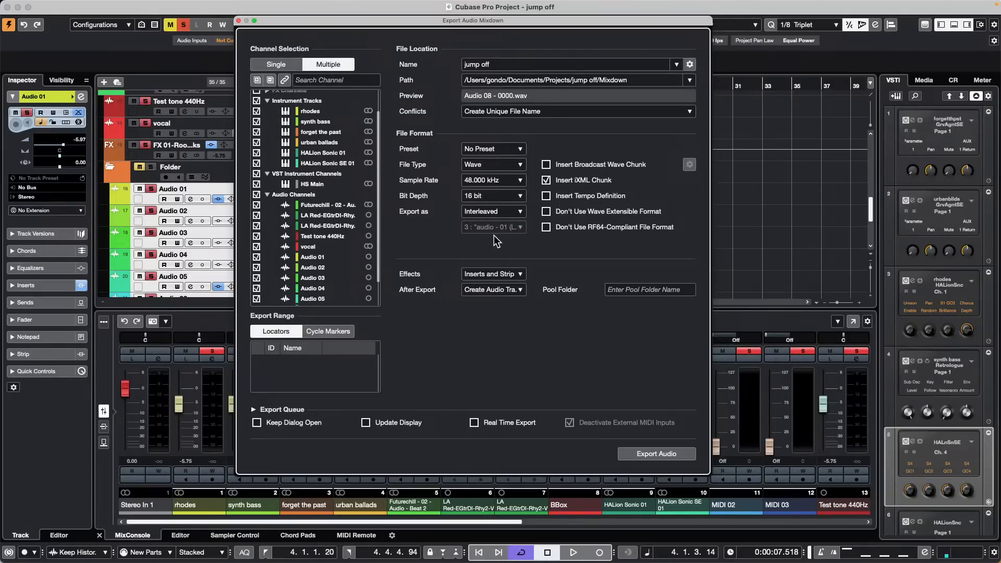
Step: Set After Export to Create Audio Tracks and close the export window
click(518, 289)
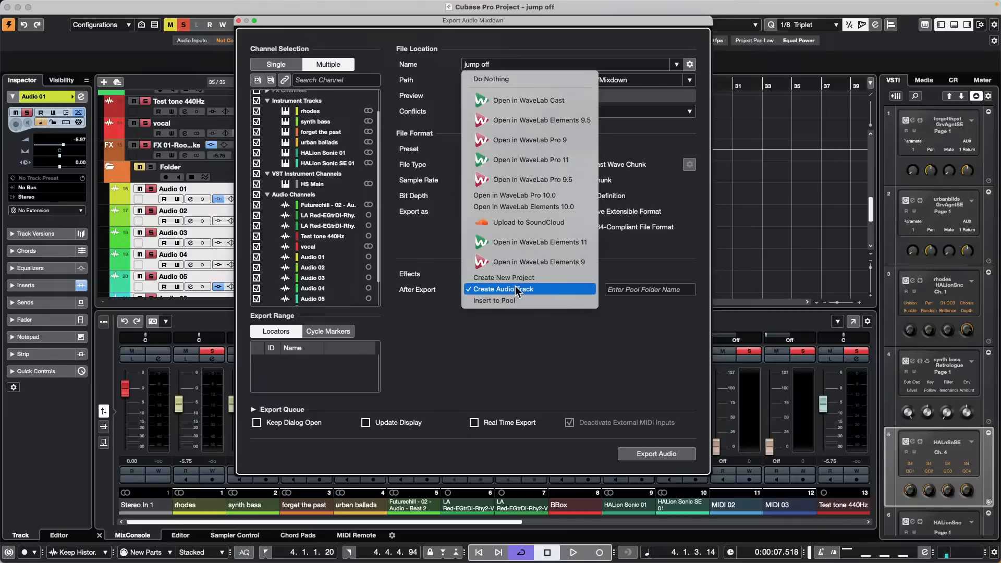
click(519, 289)
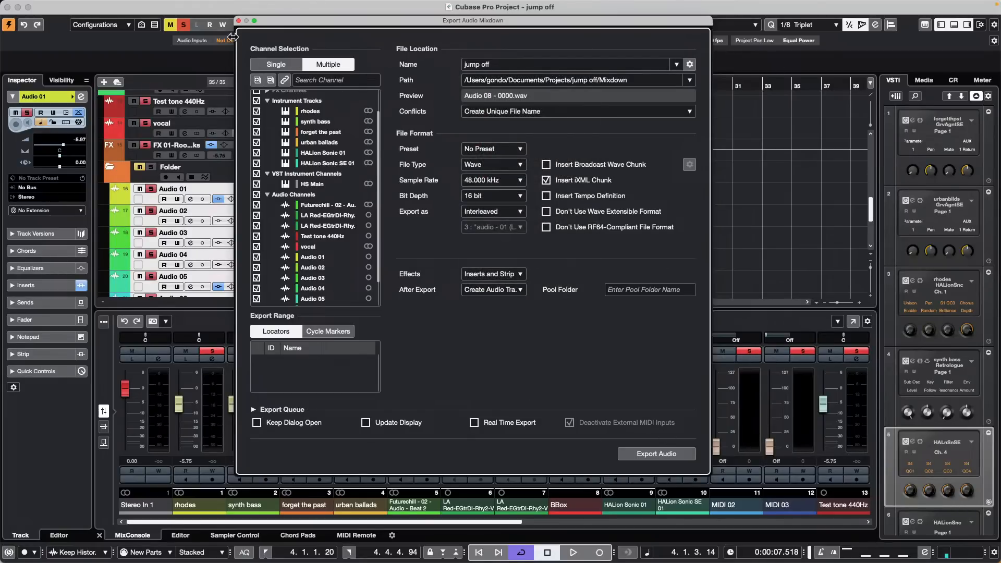
click(238, 20)
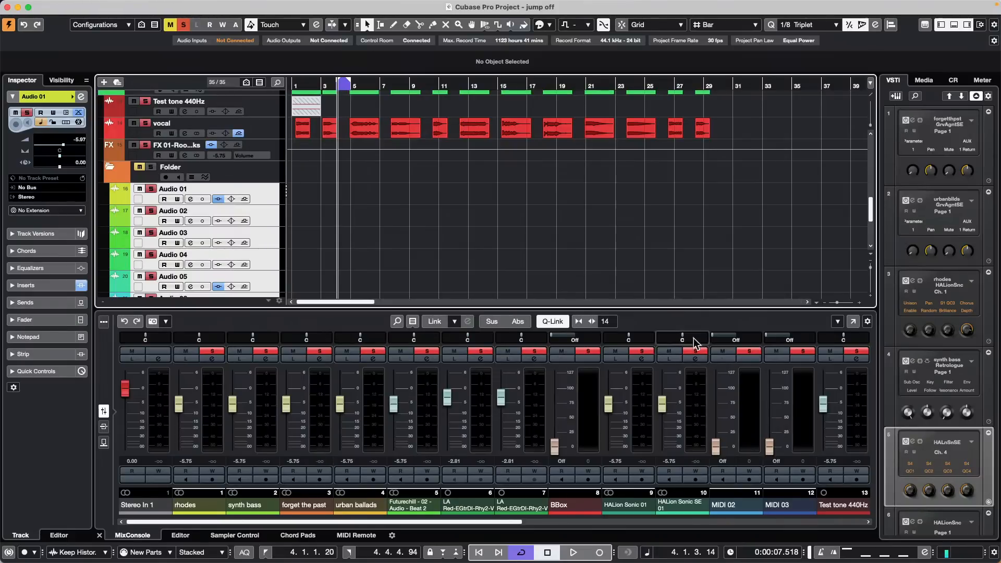
Step: Close the floating MixConsole window and scroll the track list back up
click(852, 322)
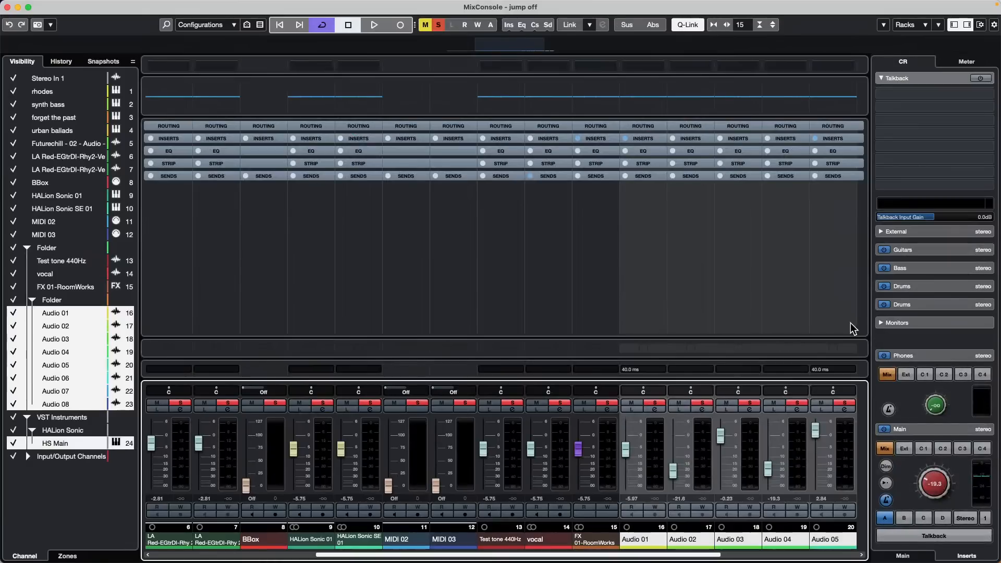
click(8, 7)
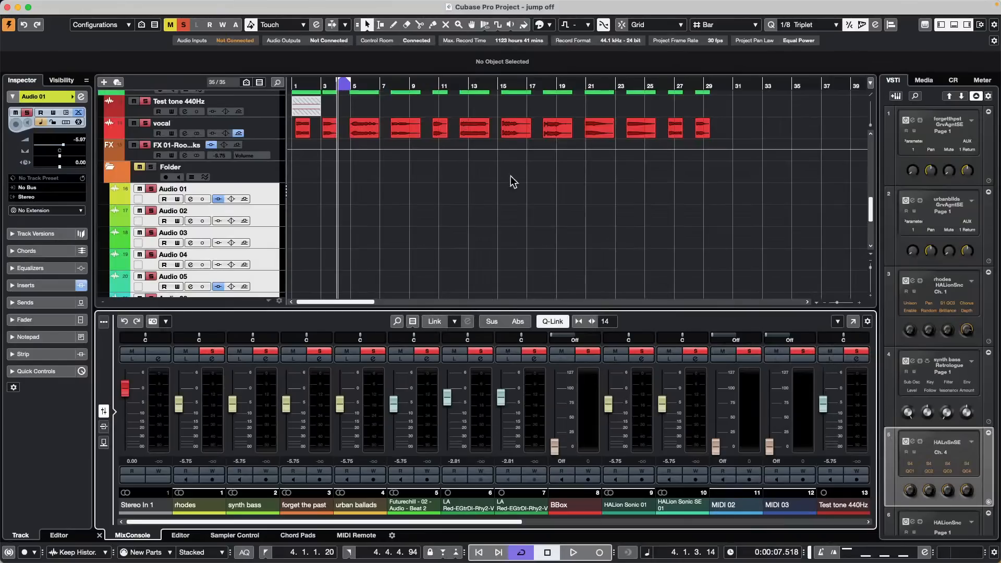
scroll(430, 229, up, 4)
Step: Open the E.Piano part in a floating Key Editor, reposition it, then close it
double_click(396, 141)
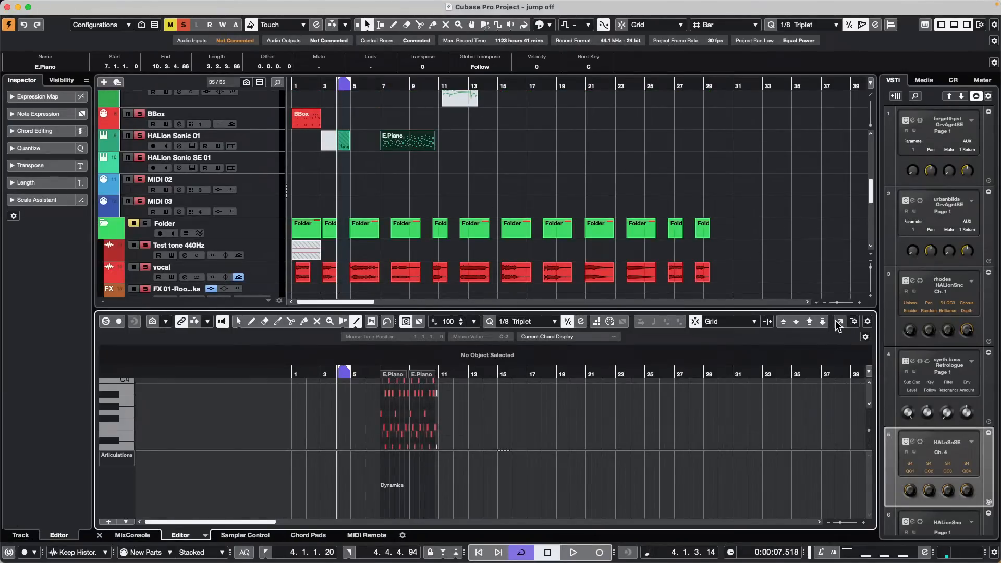
click(839, 321)
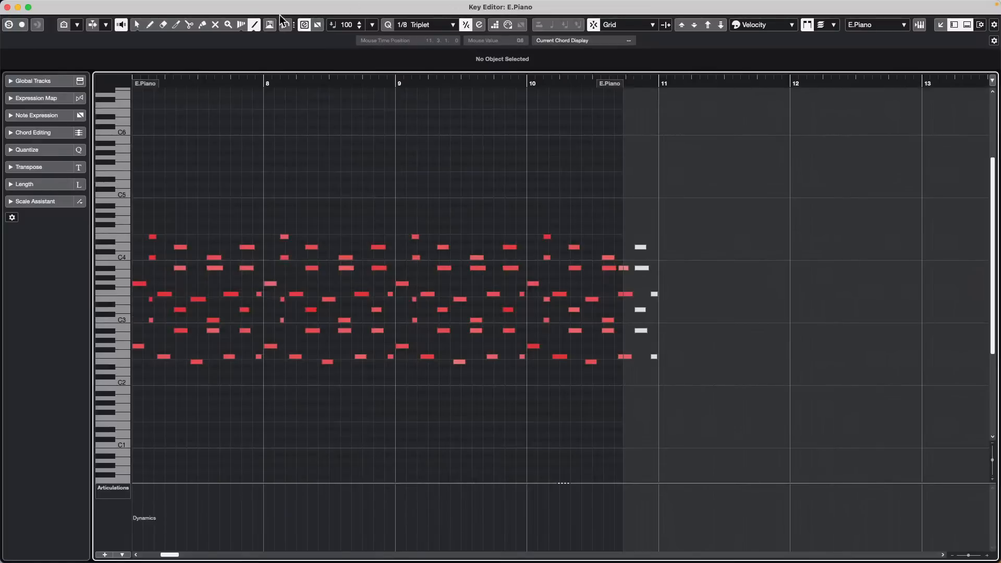
drag(250, 7, 456, 128)
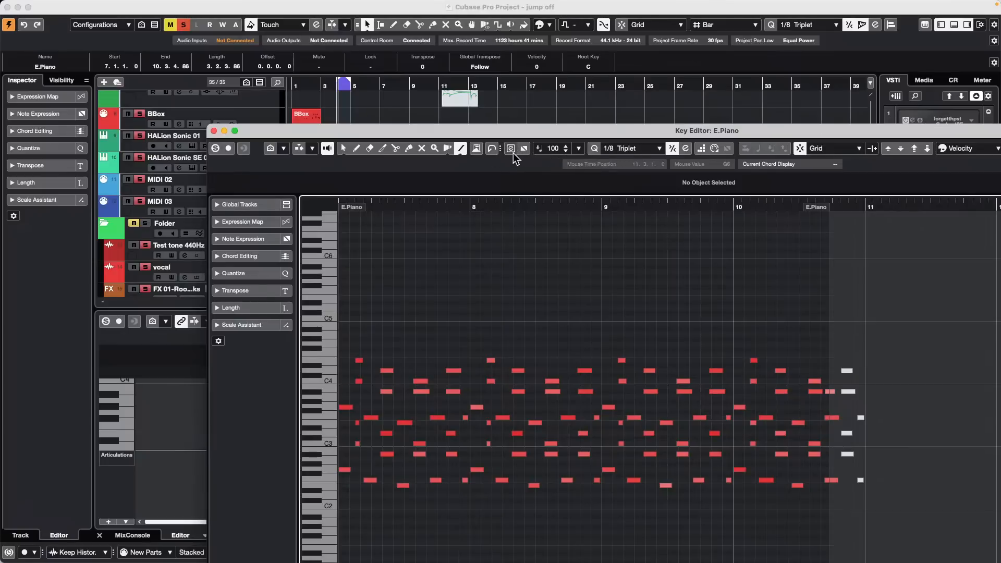
click(511, 148)
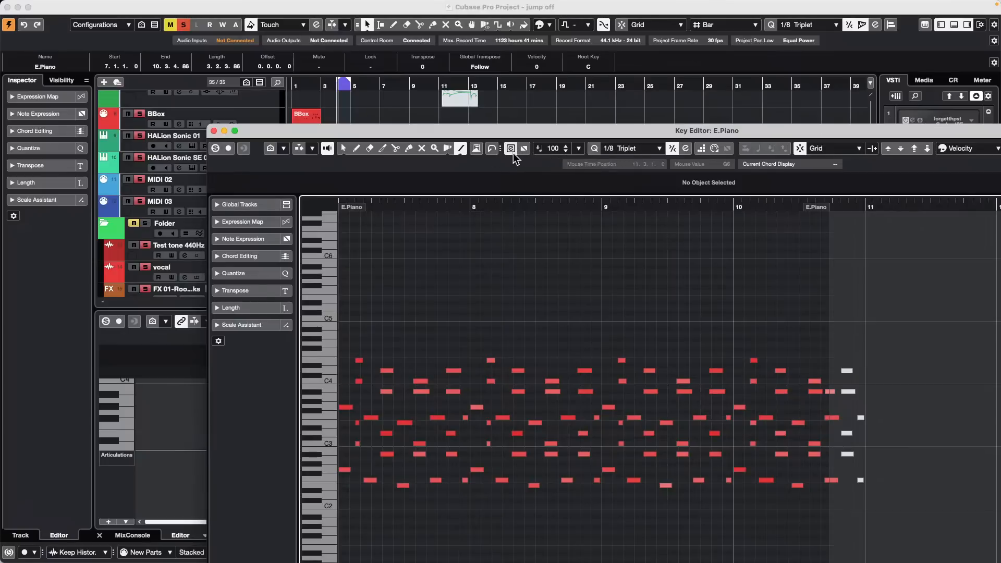
click(213, 131)
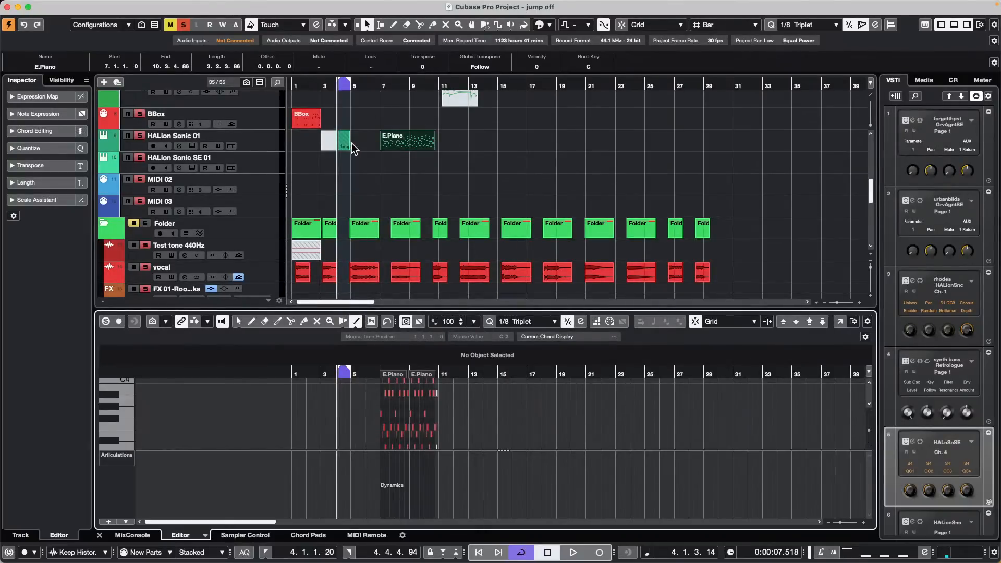
Step: Select the BBox part and open its notes in a separate Key Editor window
click(308, 121)
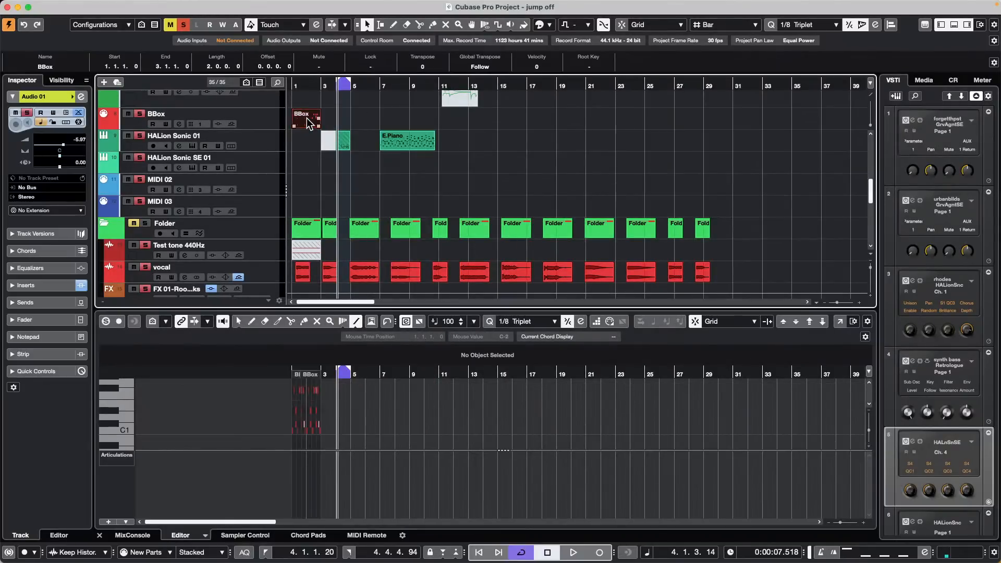
click(840, 322)
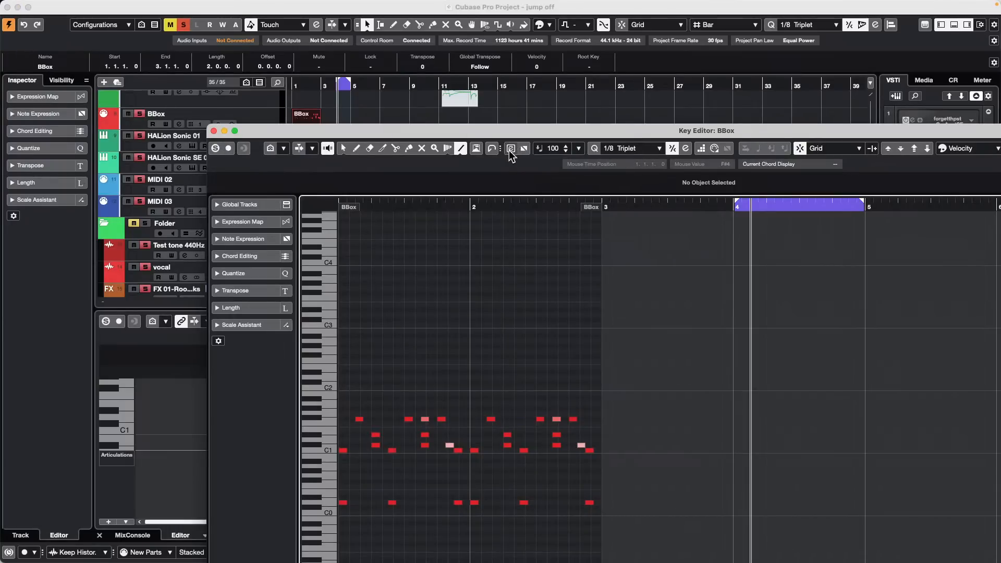
click(213, 131)
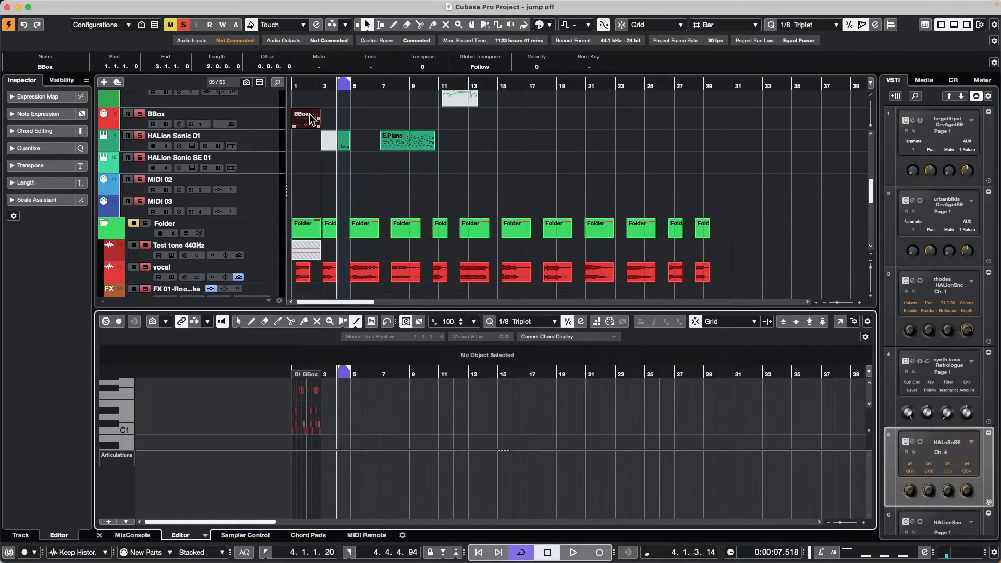
click(839, 322)
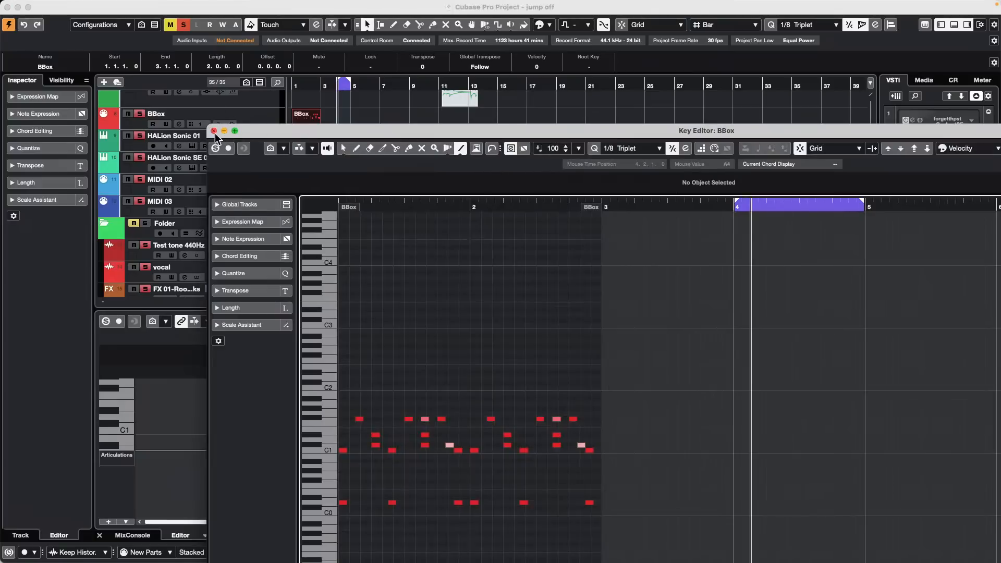
drag(357, 131, 383, 182)
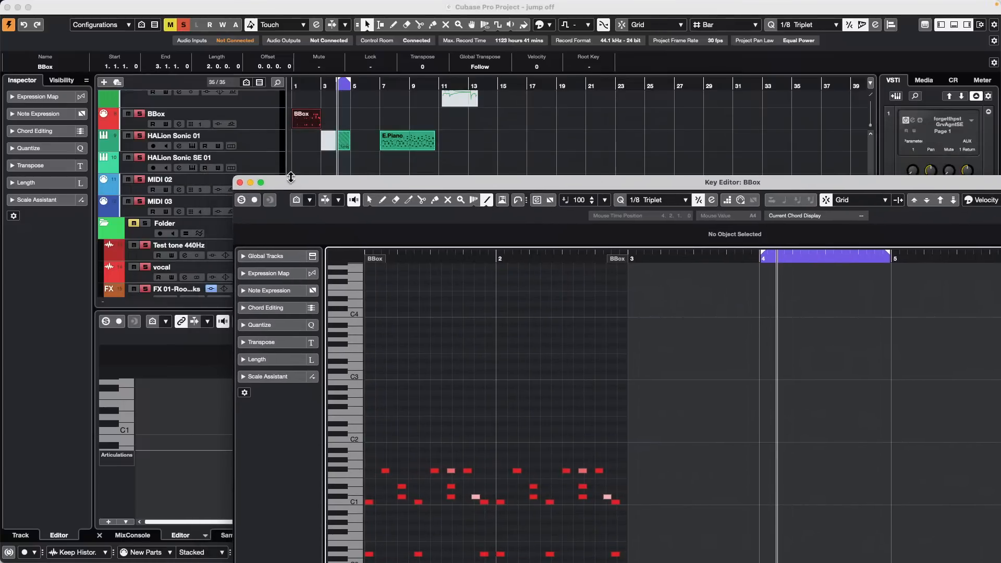
click(241, 182)
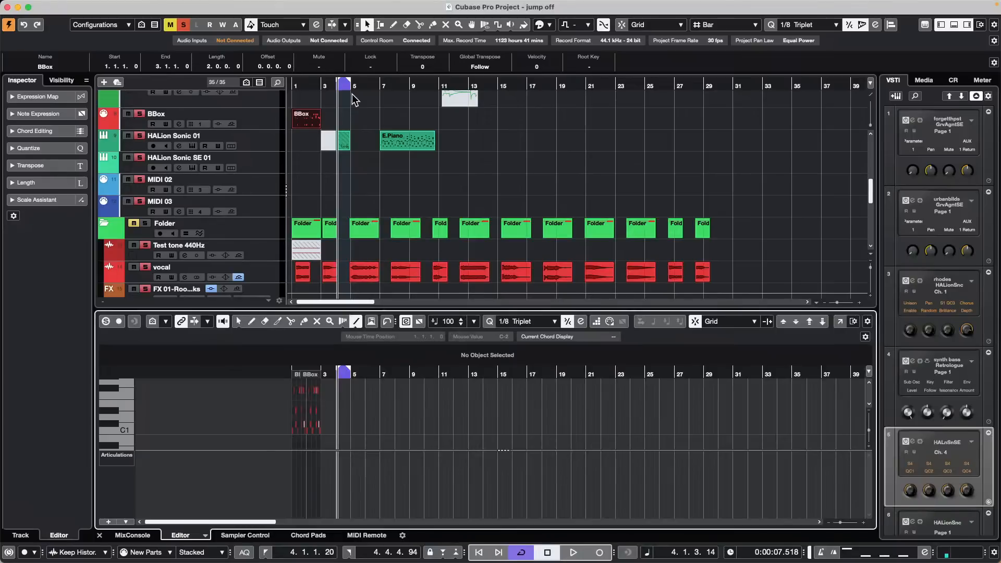
click(840, 322)
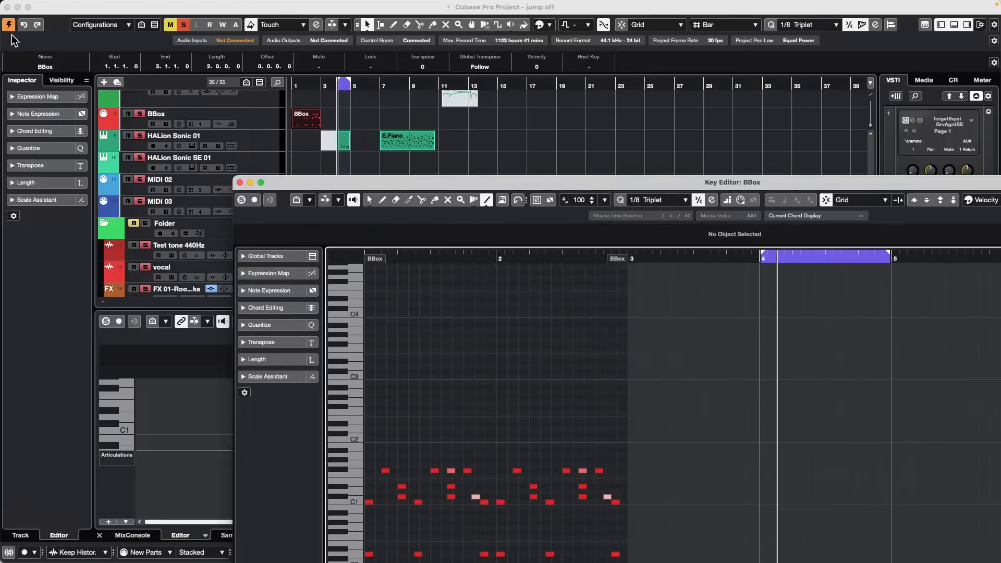
Step: Close the separate BBox Key Editor window
mouse_move(26, 5)
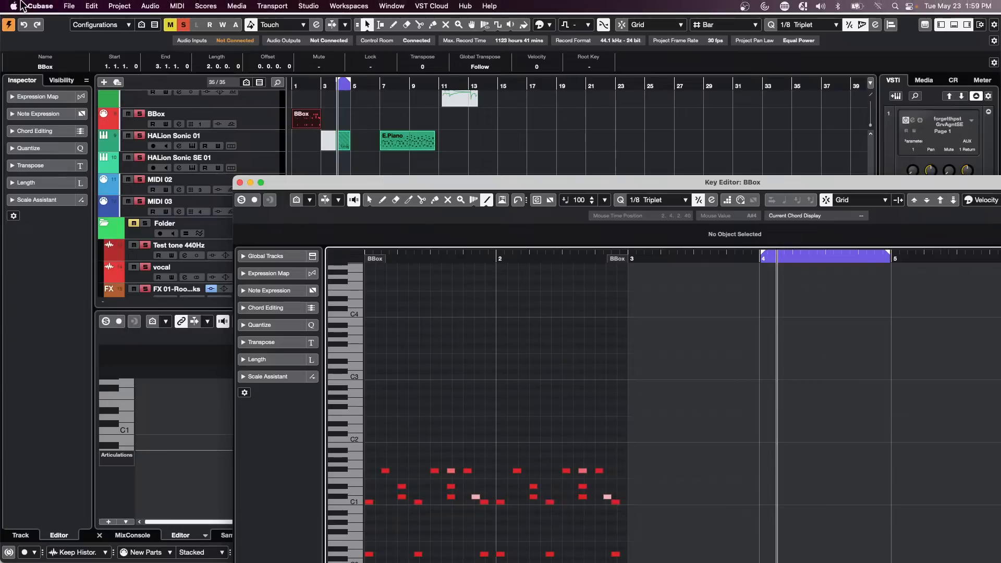
click(70, 7)
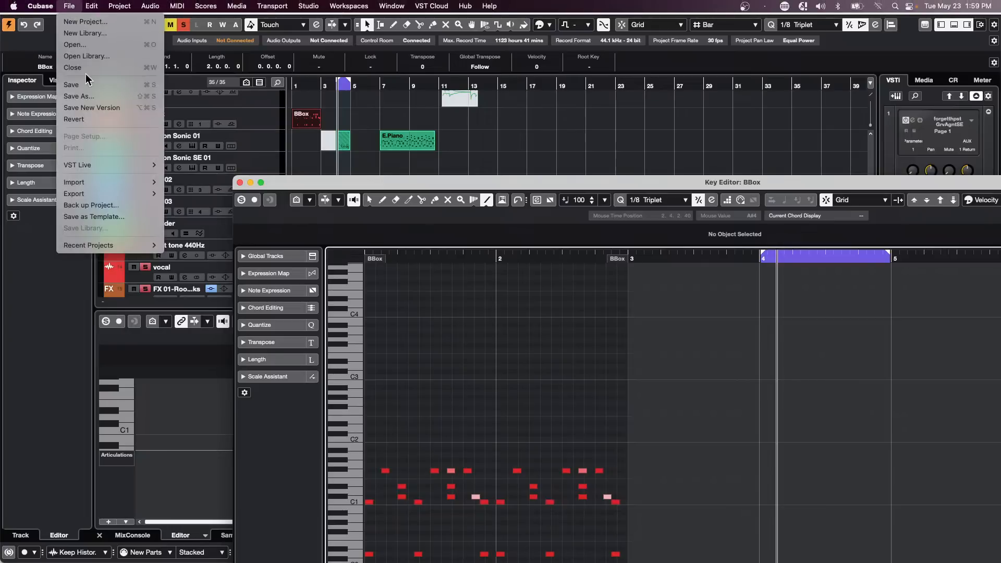
click(240, 183)
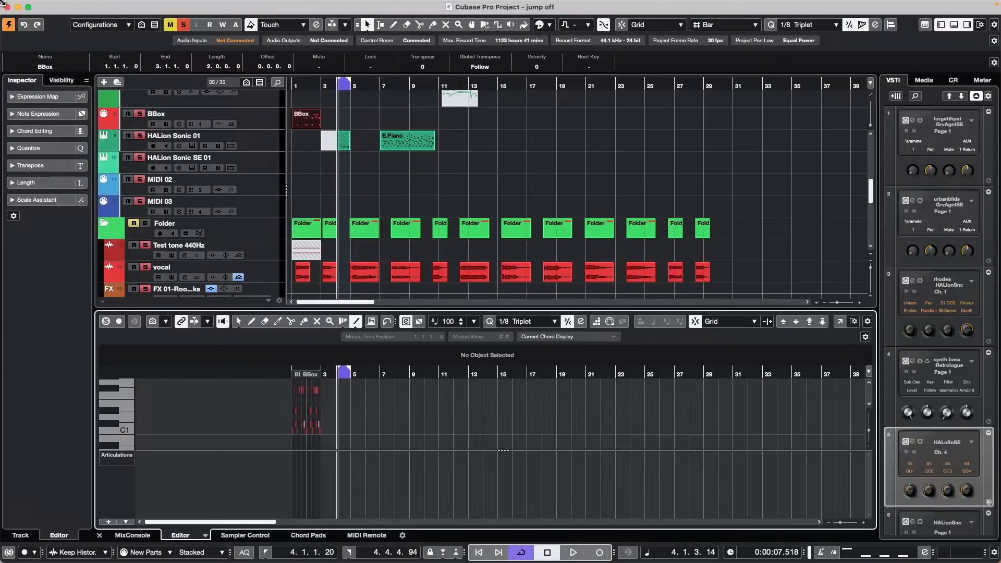
Step: Create a new empty project stored in the May 19 2023 folder
click(69, 6)
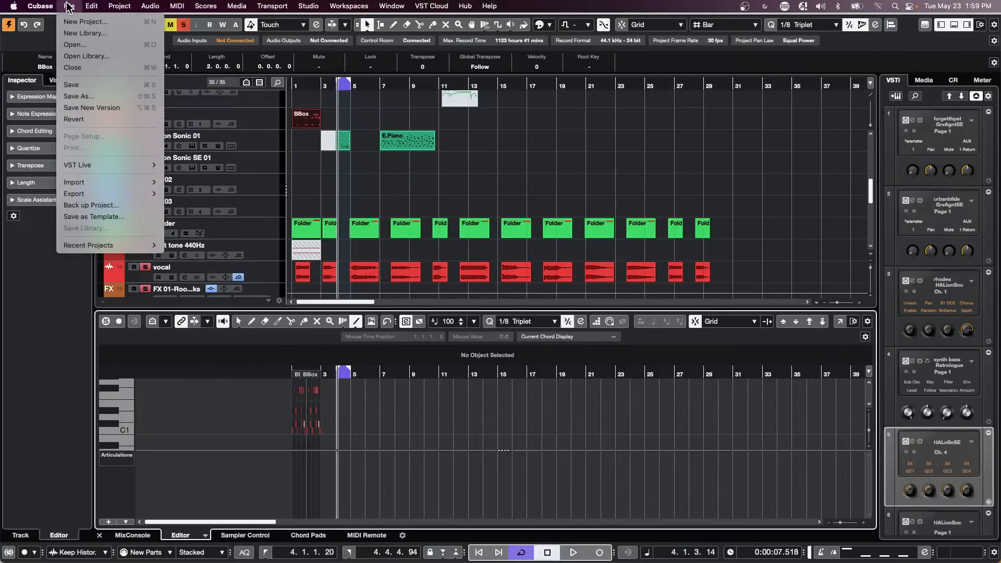
click(82, 24)
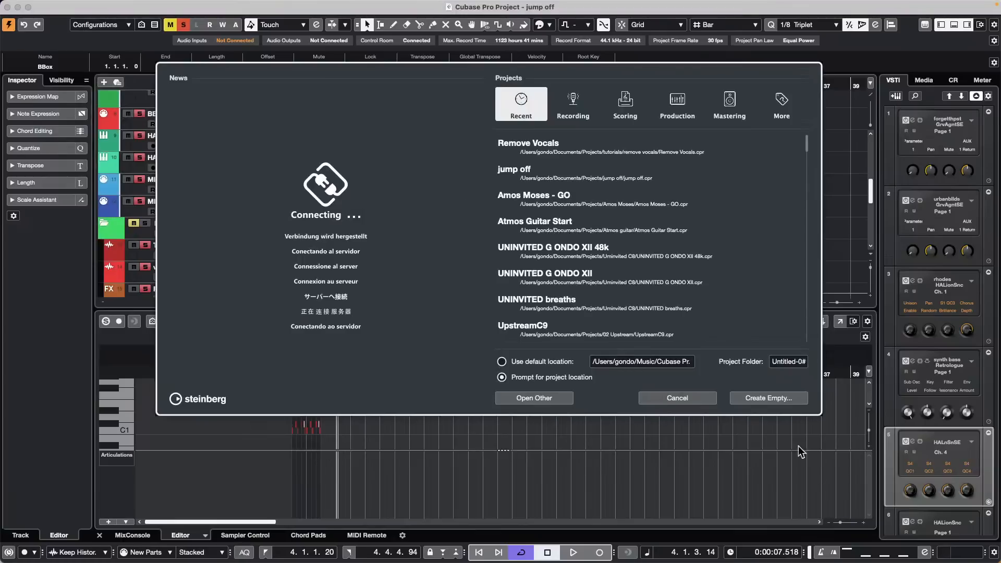
click(766, 398)
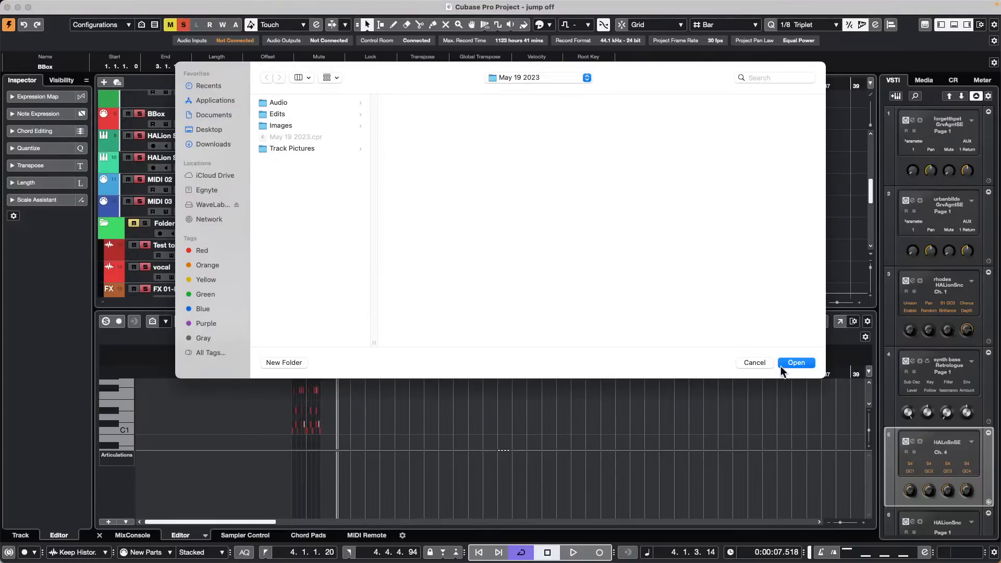
click(782, 365)
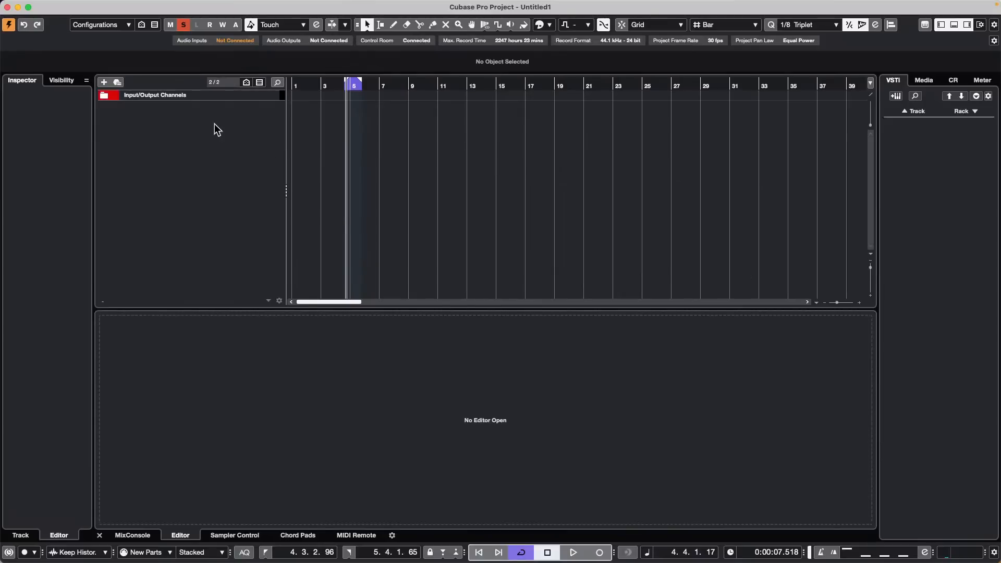
Step: Add an instrument track set to No VST Instrument
right_click(210, 122)
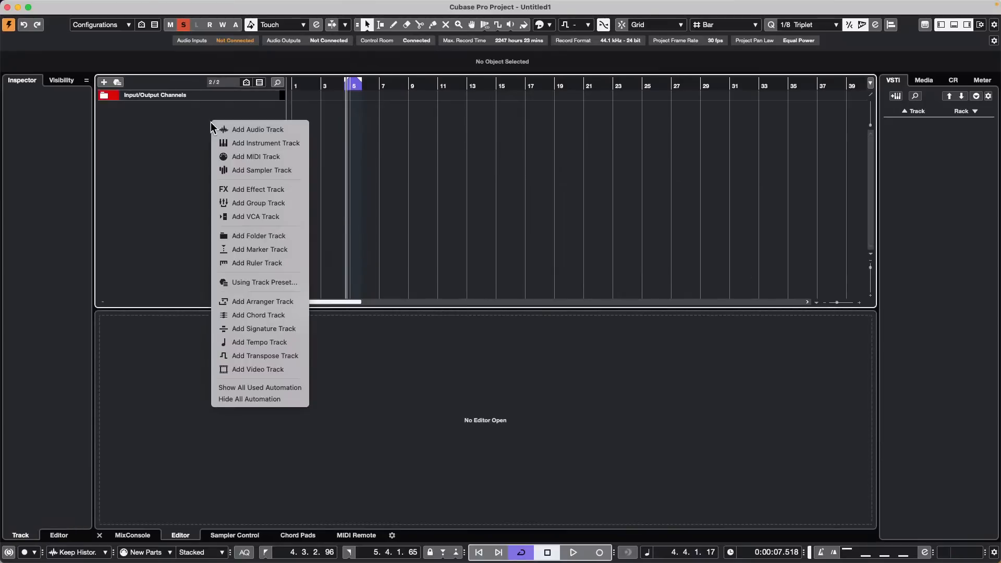
click(286, 143)
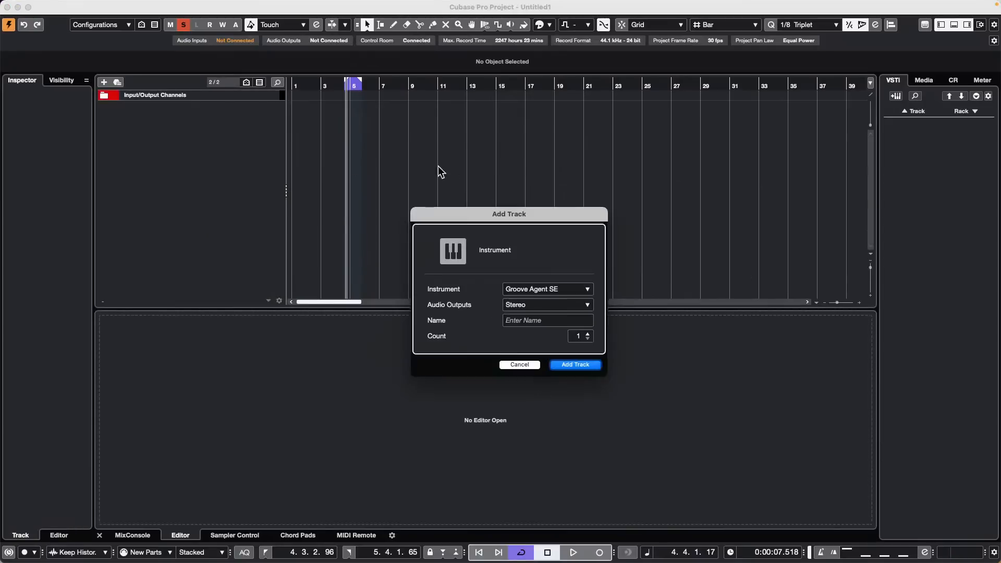
click(586, 289)
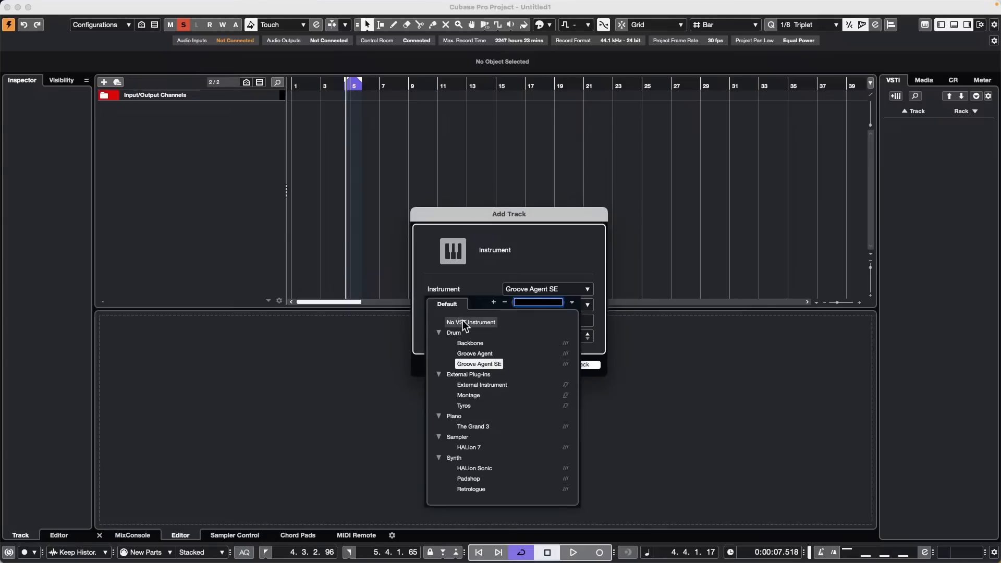
click(462, 322)
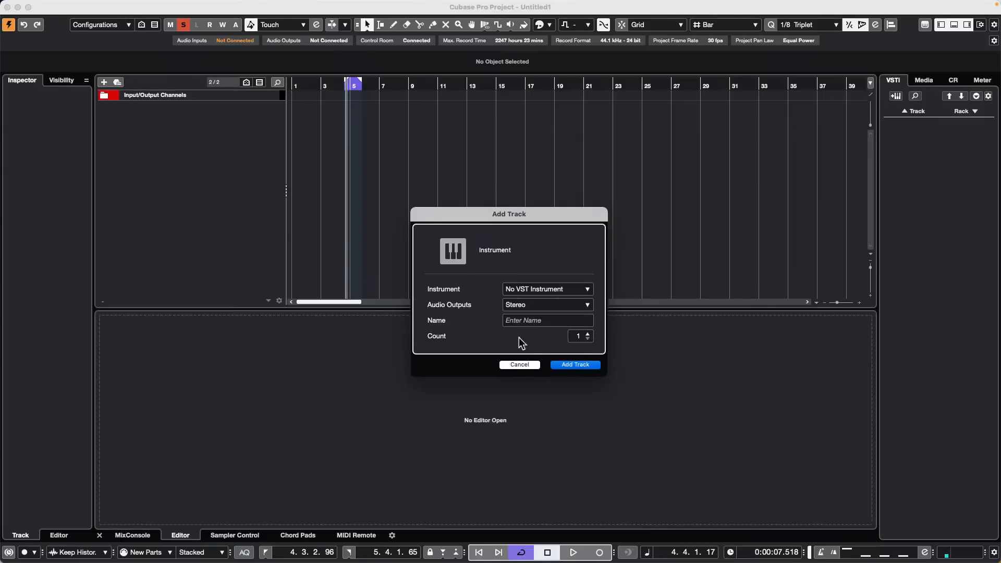
click(575, 364)
Step: Draw an empty MIDI part at bar 5 and view it in a separate Key Editor
double_click(351, 107)
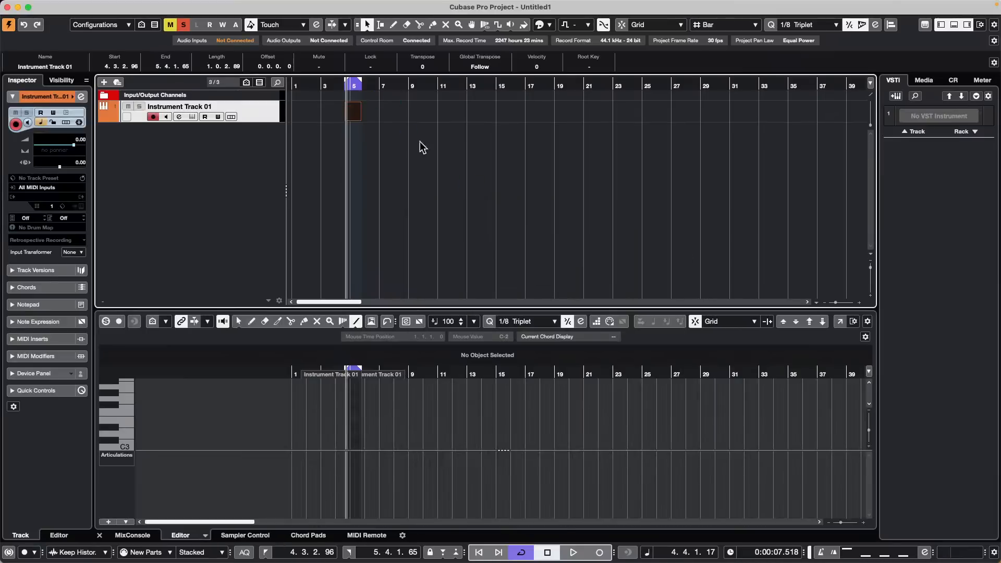
click(840, 322)
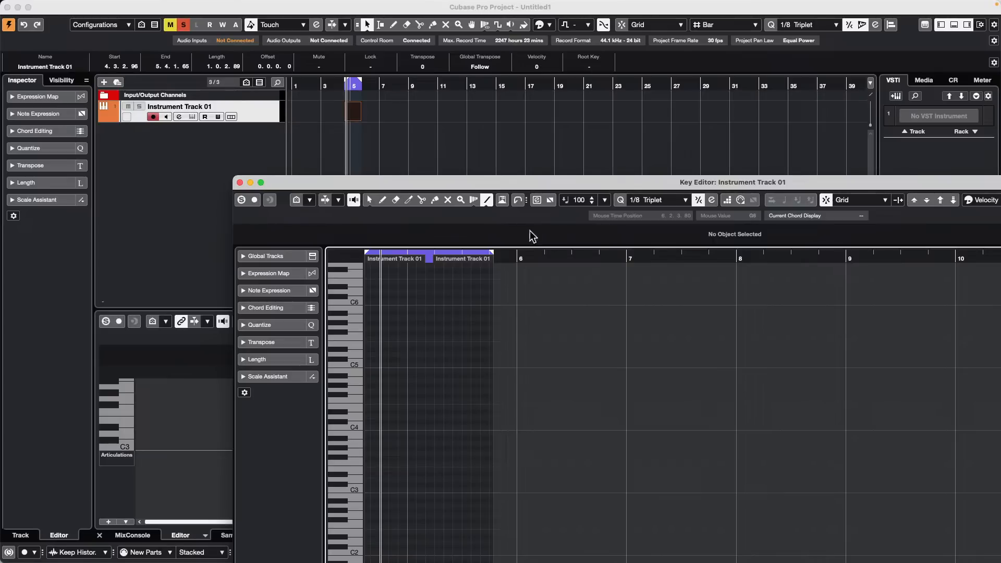
click(537, 201)
click(240, 182)
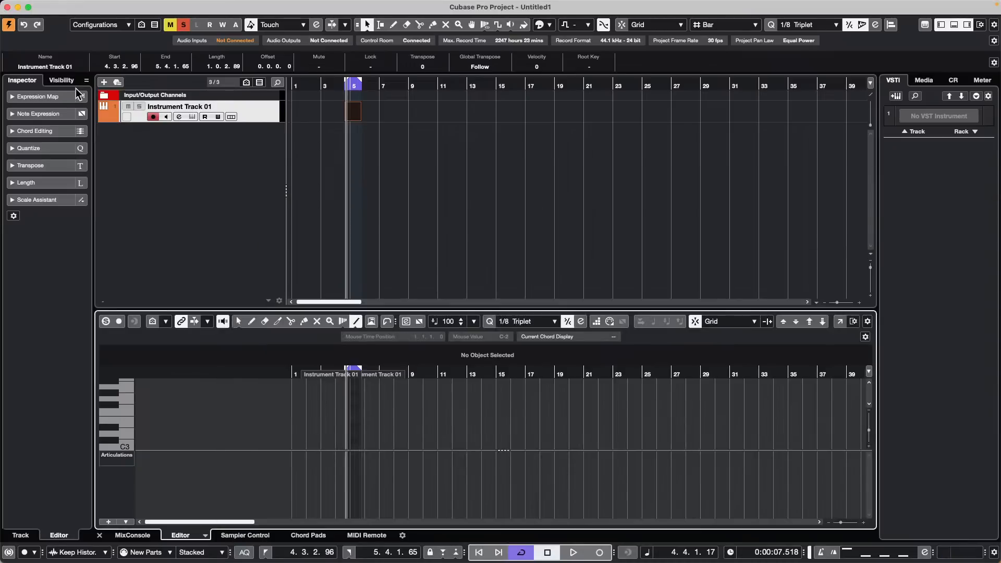
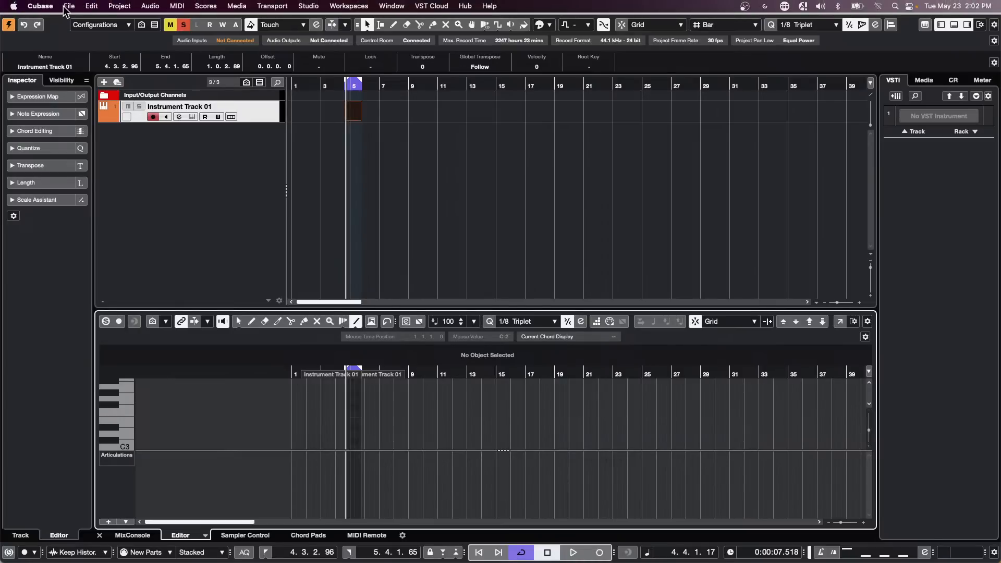
Step: Open the recent project jump off.cpr
click(69, 6)
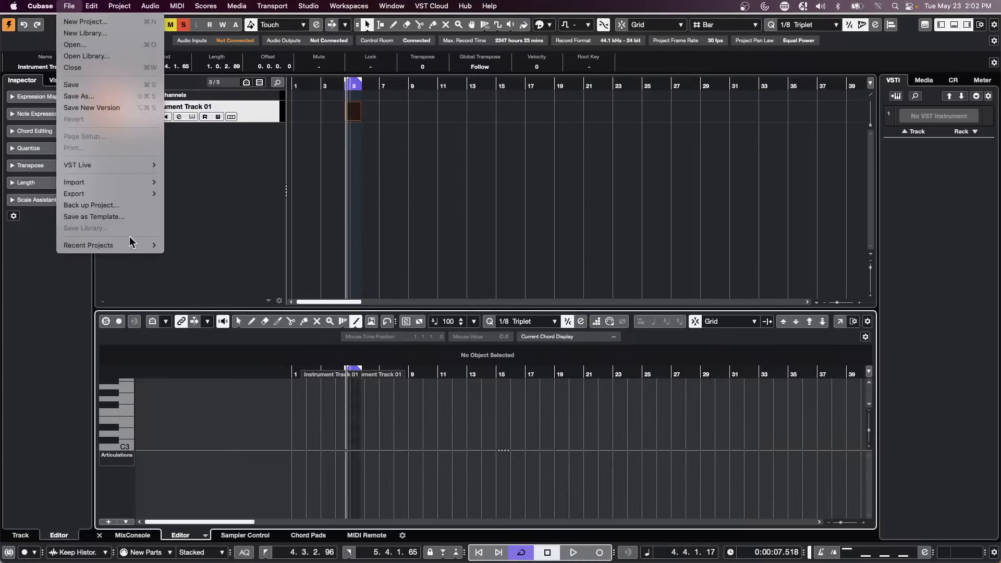
mouse_move(130, 245)
click(233, 232)
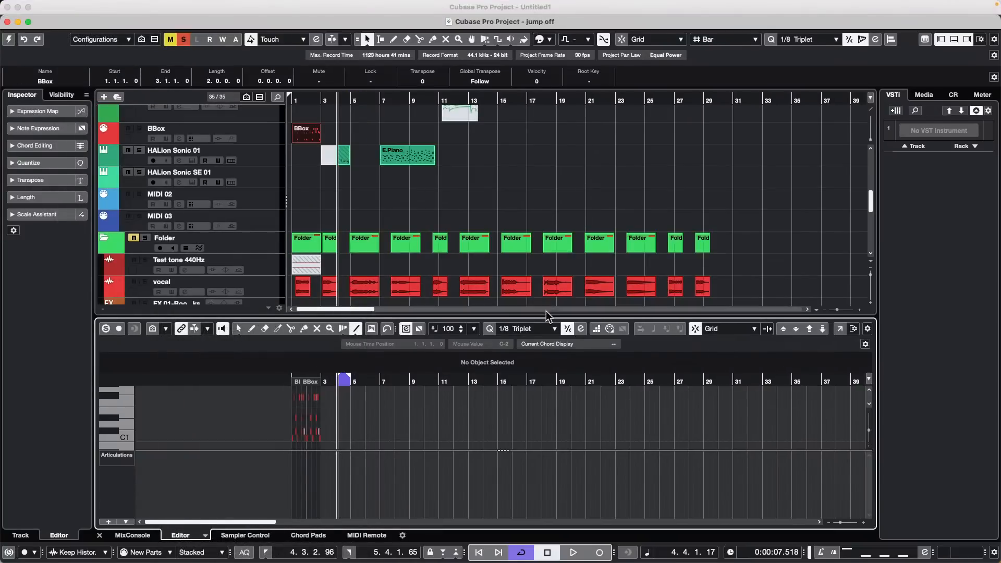
Step: Select the vocal track and audition the project briefly from about bar 7.7
click(519, 99)
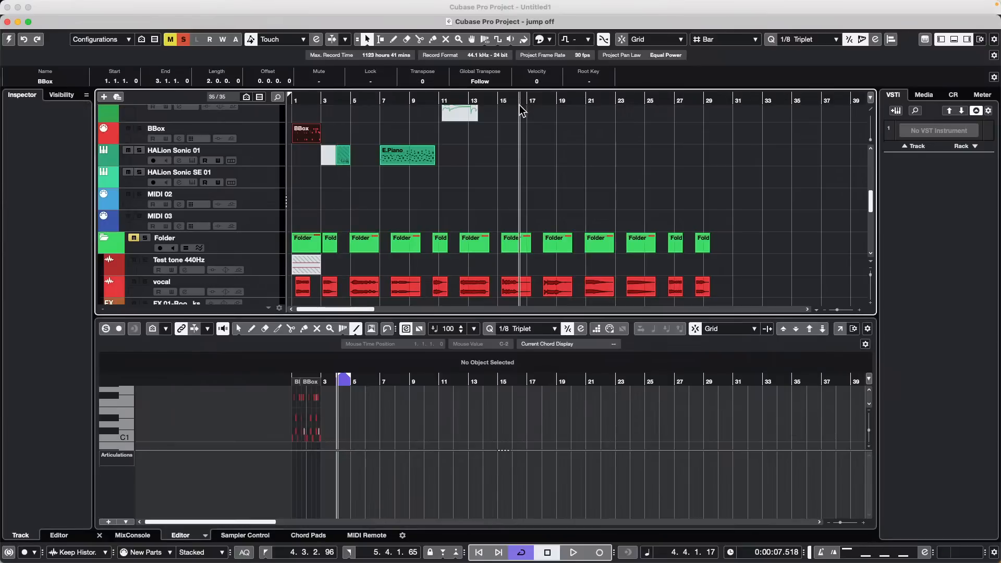
click(268, 286)
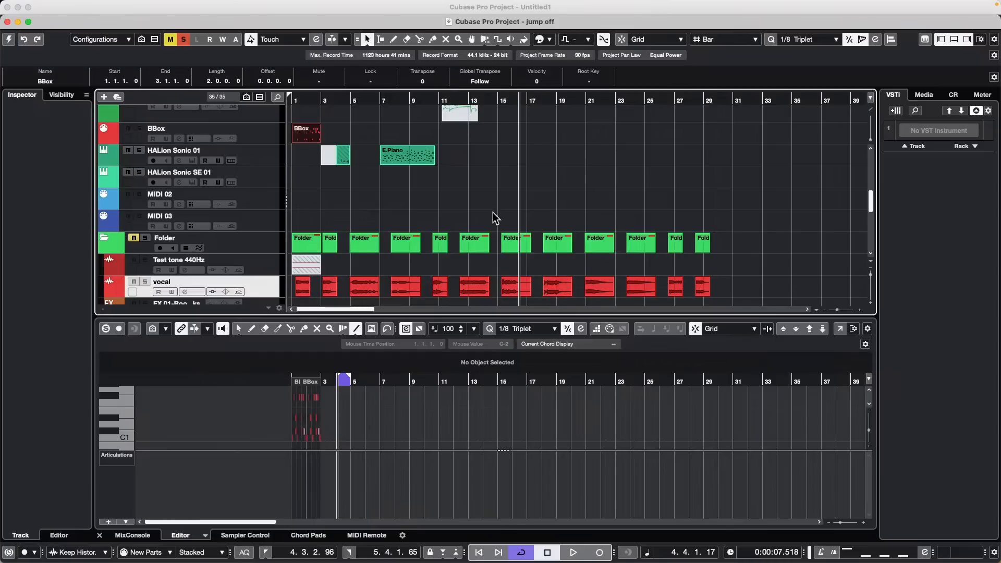
drag(397, 97, 383, 121)
key(space)
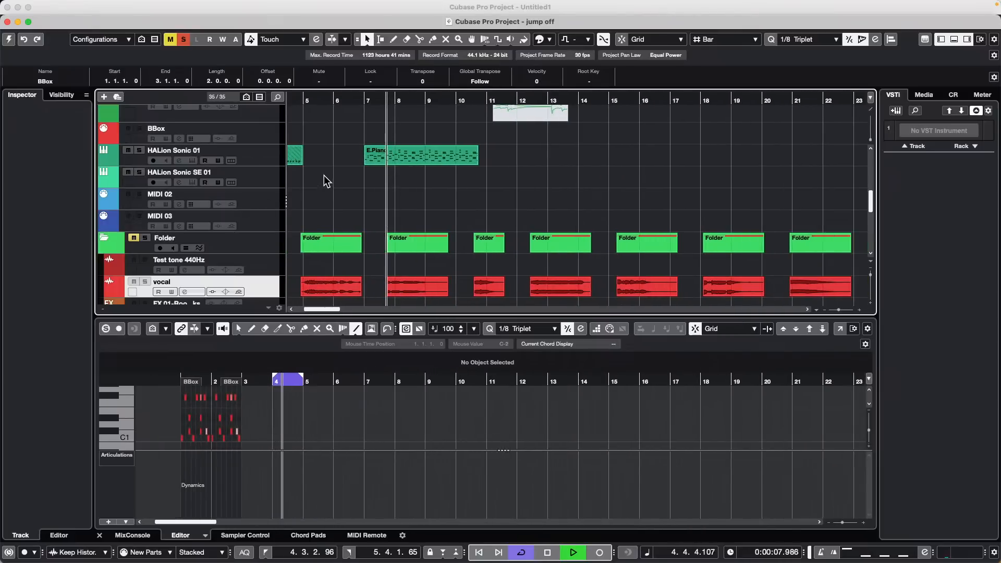
key(space)
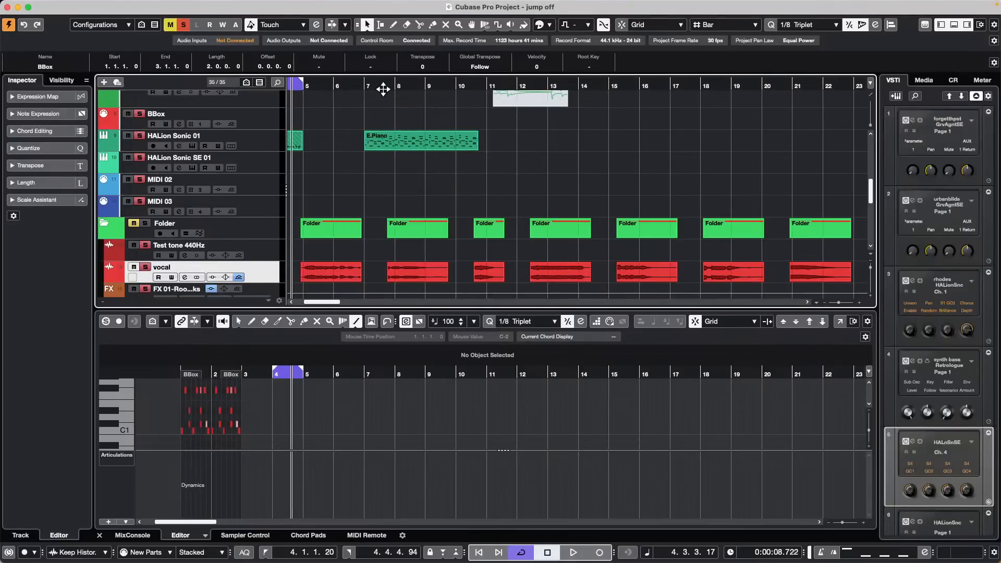
Step: Audition from bar 7.7, toggle the vocal track's mute, then clear all project mutes
click(384, 86)
key(space)
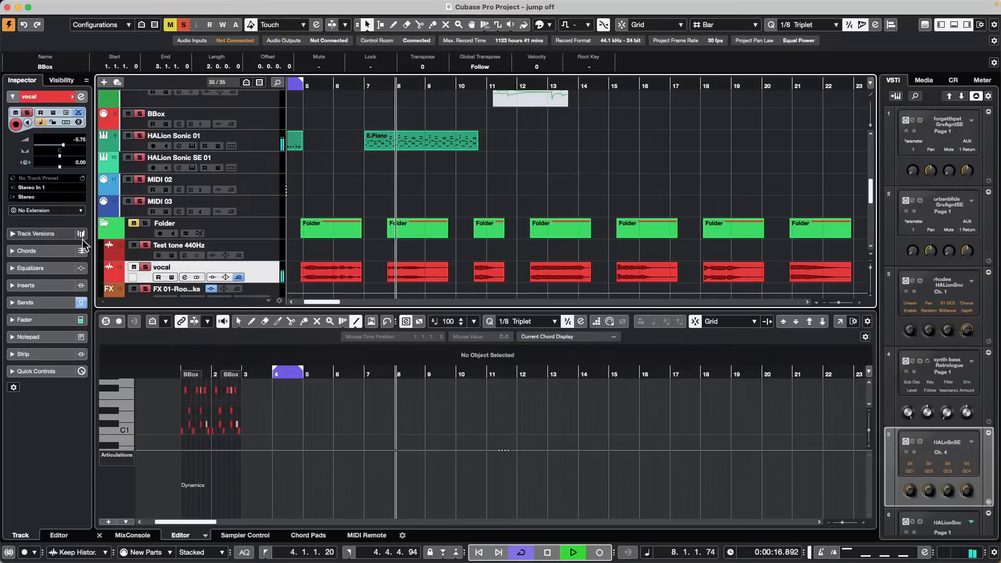
key(space)
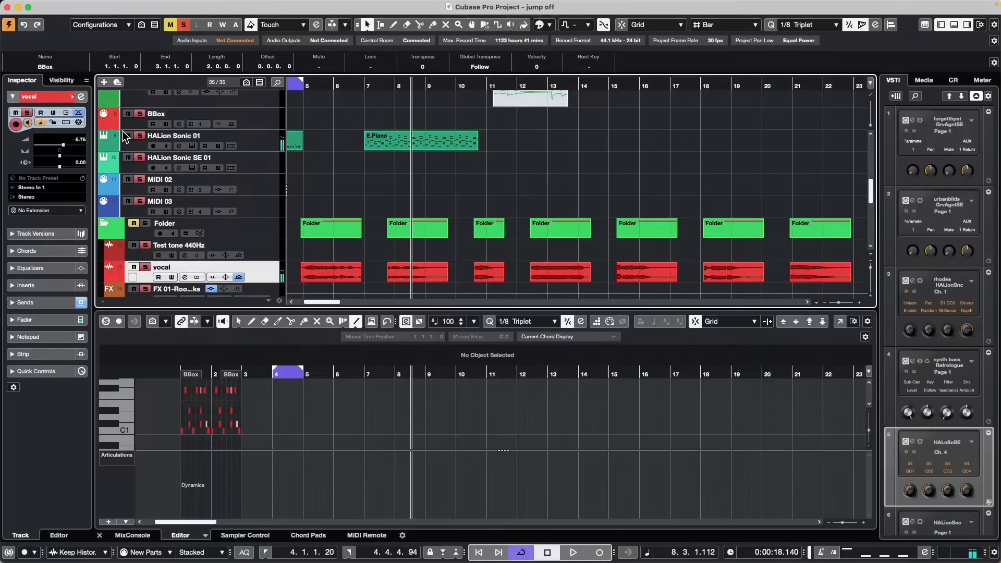
click(133, 267)
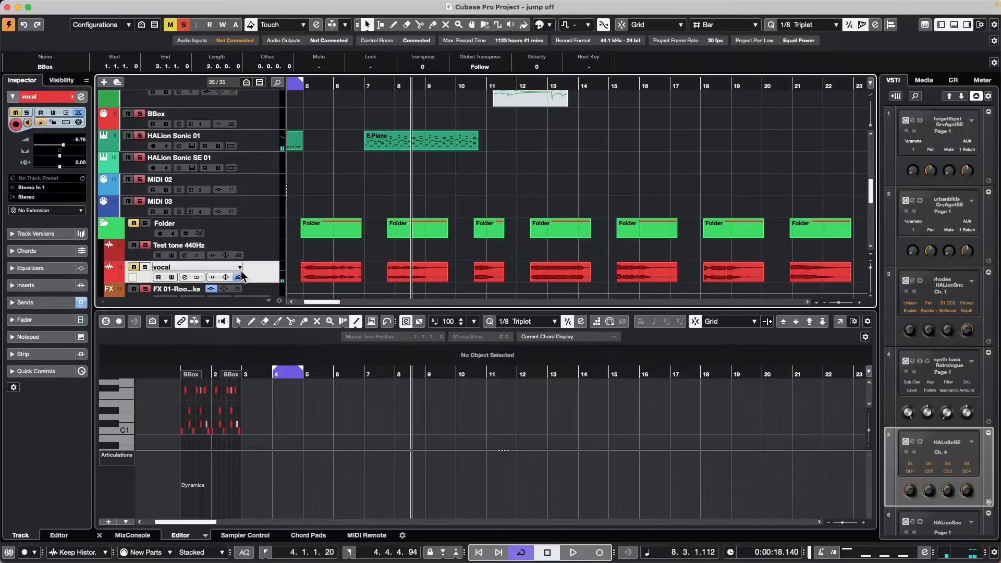
click(316, 250)
click(134, 267)
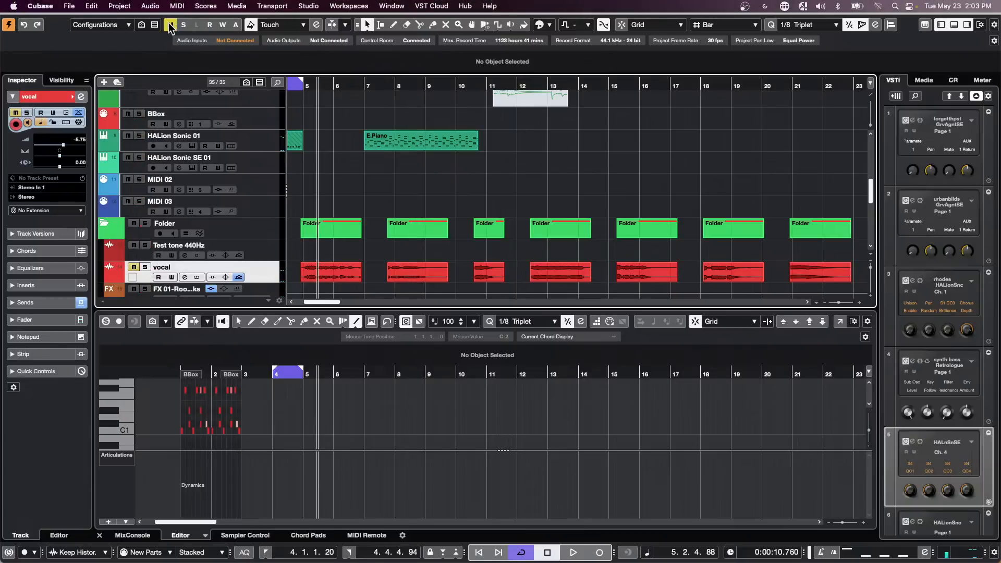
click(170, 24)
Step: Solo the vocal track, enlarge its lane, zoom in around bar 8 and play the phrase
click(145, 267)
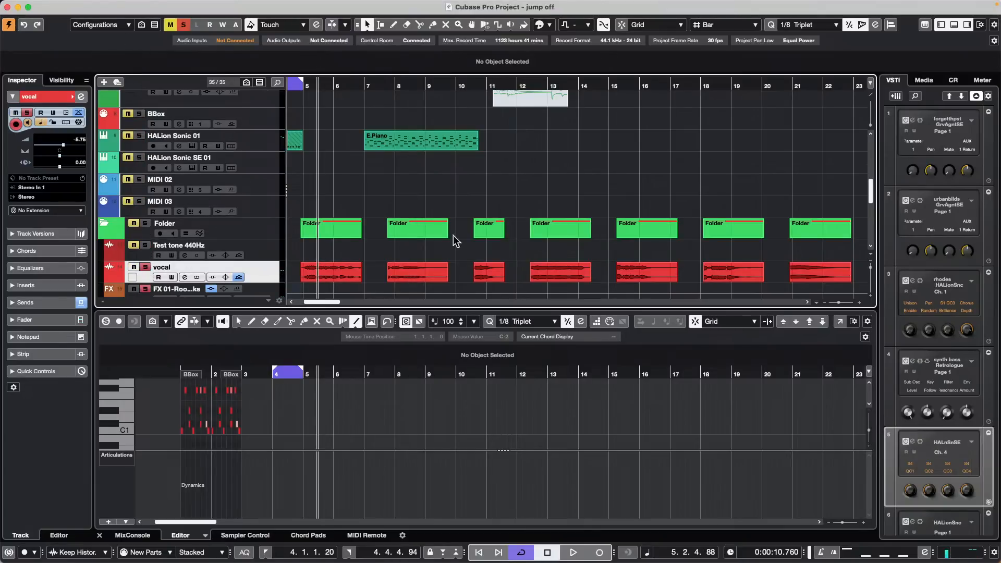
key(space)
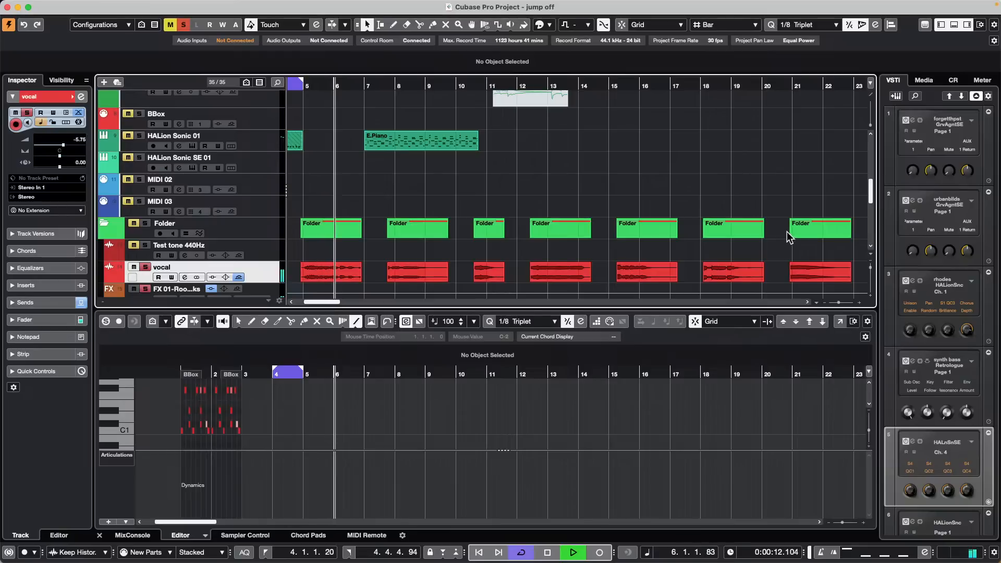
scroll(396, 219, down, 8)
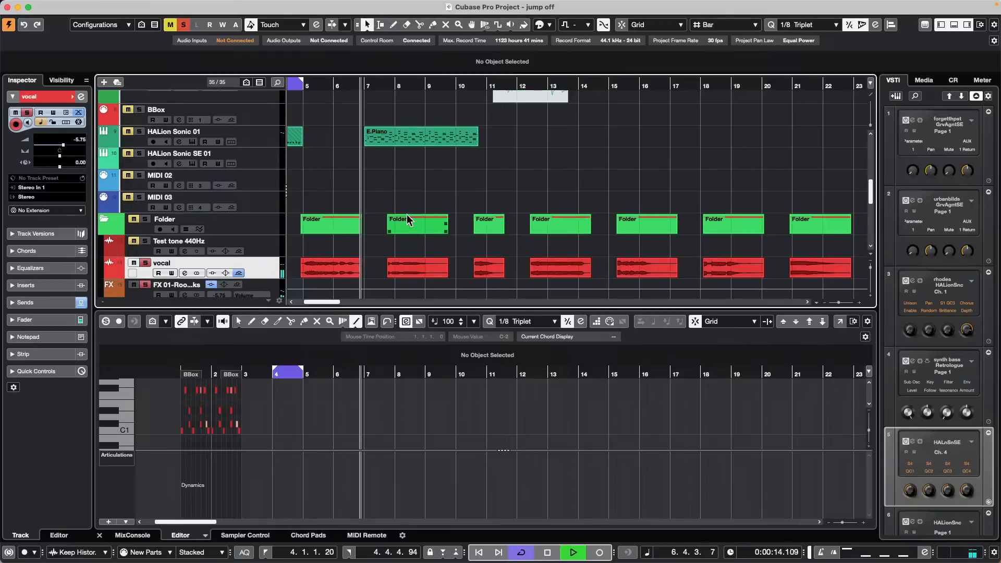
scroll(332, 207, up, 3)
scroll(332, 207, up, 2)
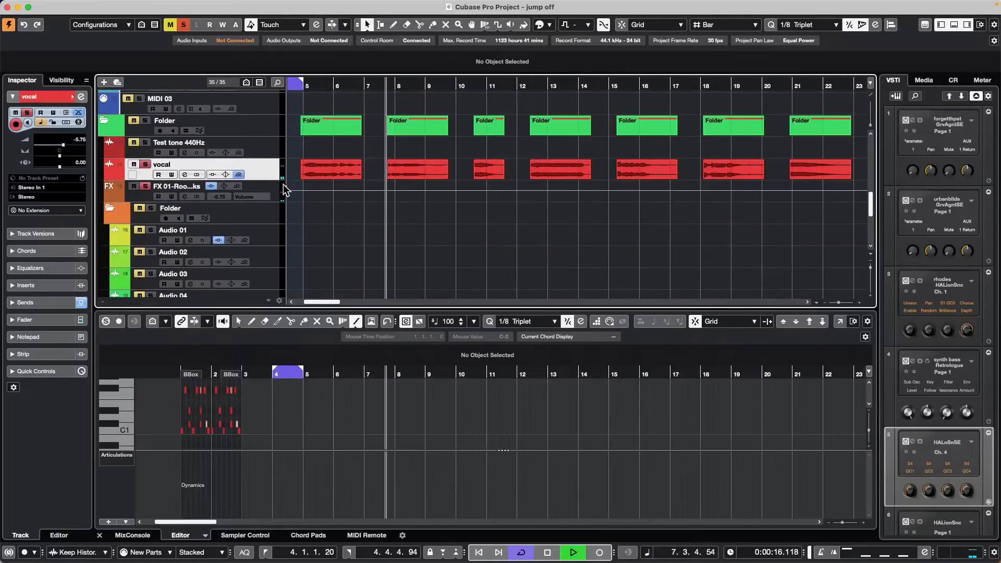
drag(257, 181, 257, 227)
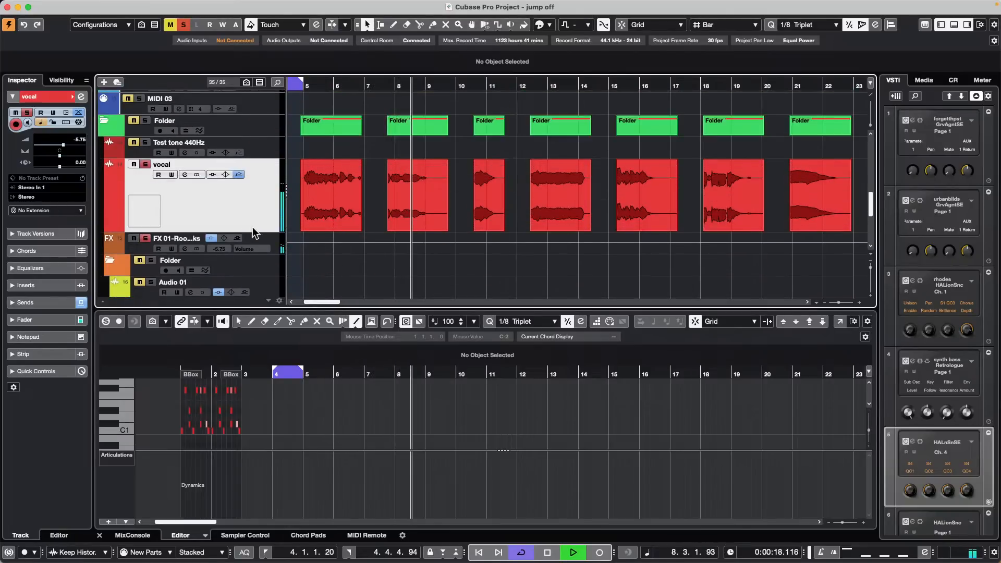
key(space)
drag(396, 86, 395, 107)
click(349, 88)
key(space)
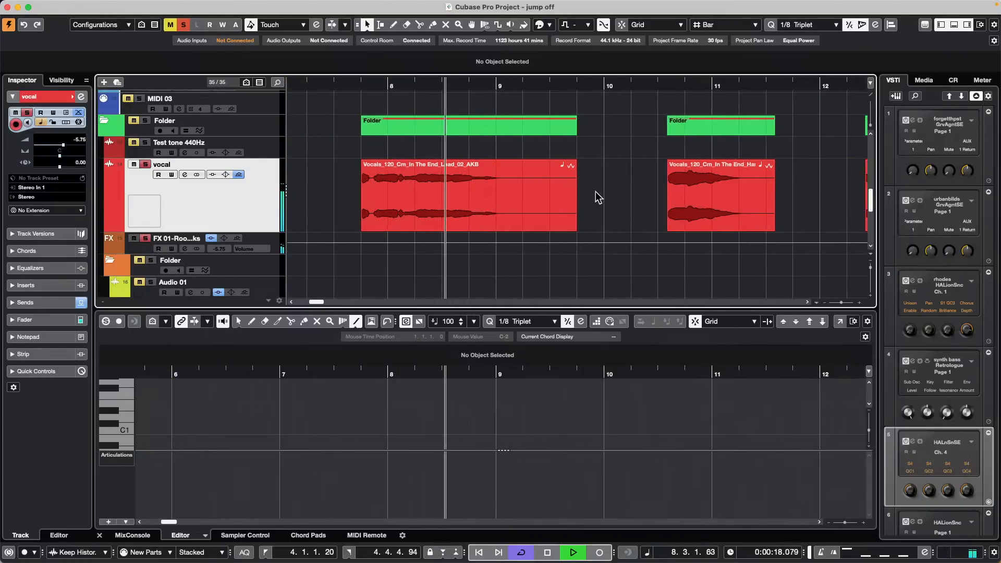
Step: Cut the vocal event with the Scissors tool at 8.3.2.65
click(446, 187)
key(space)
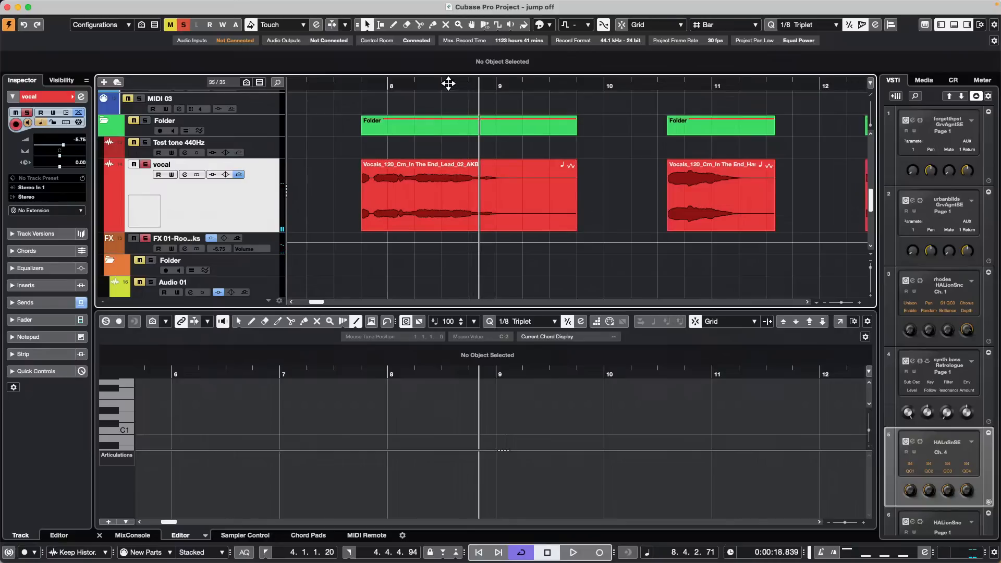
right_click(425, 189)
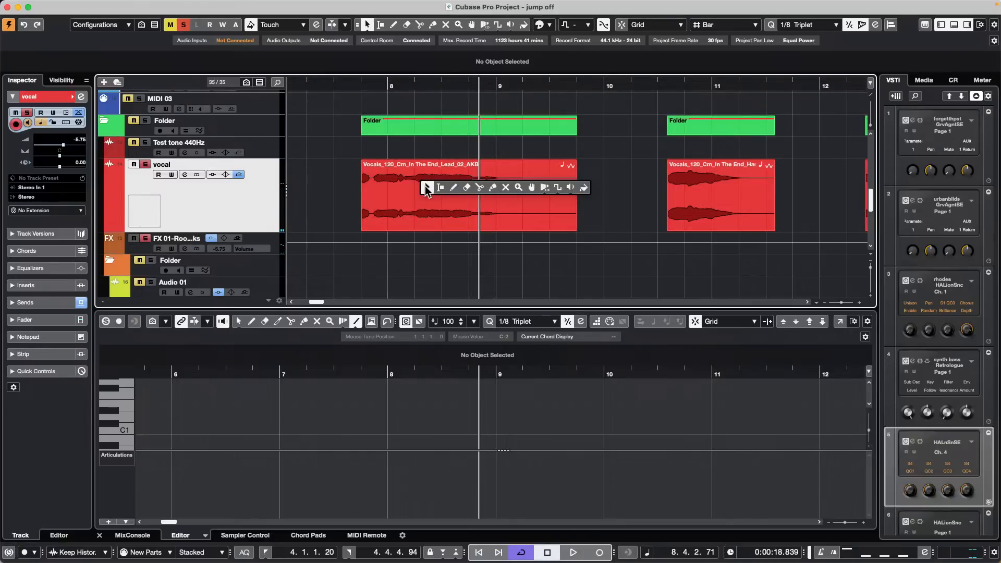
click(480, 188)
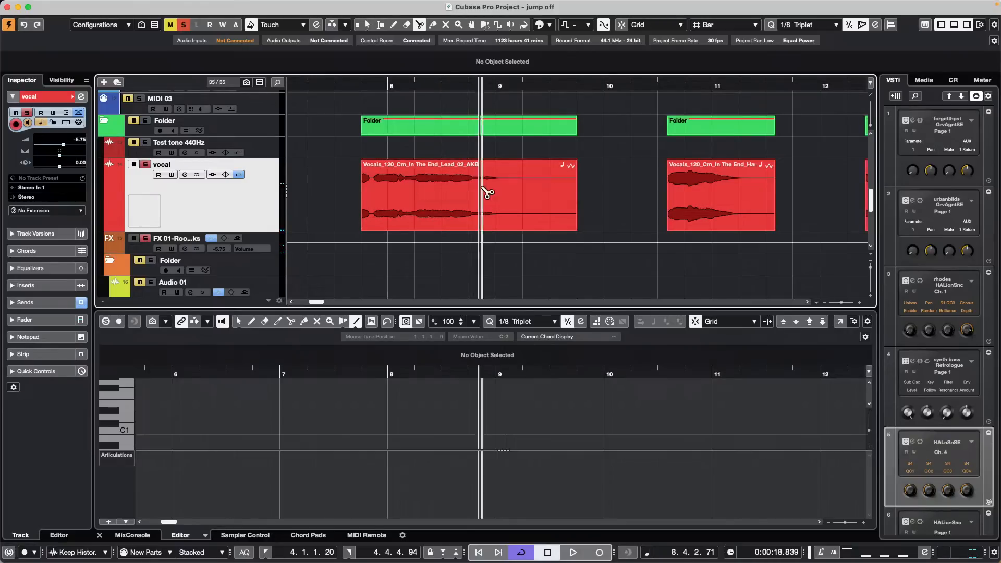
right_click(443, 202)
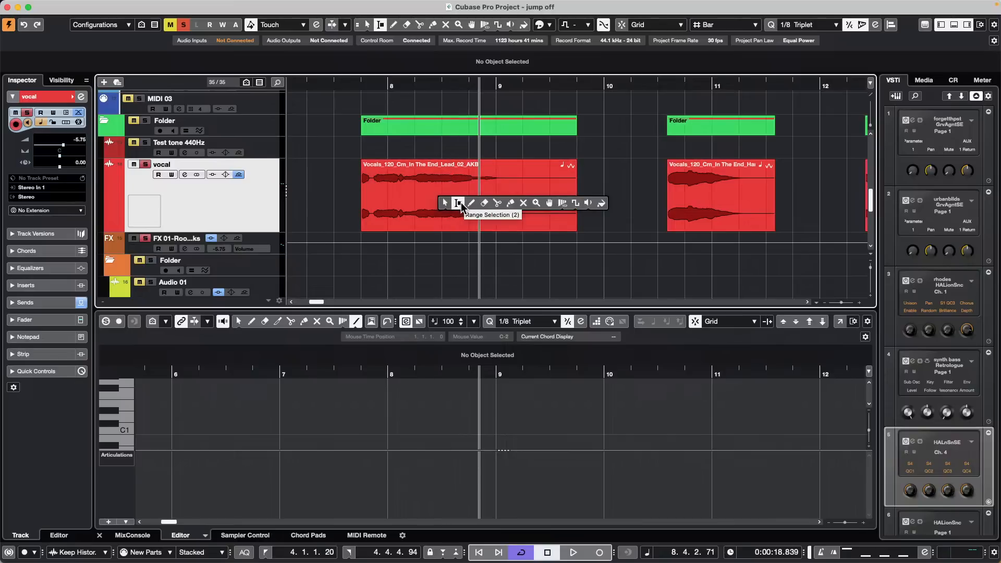
click(499, 202)
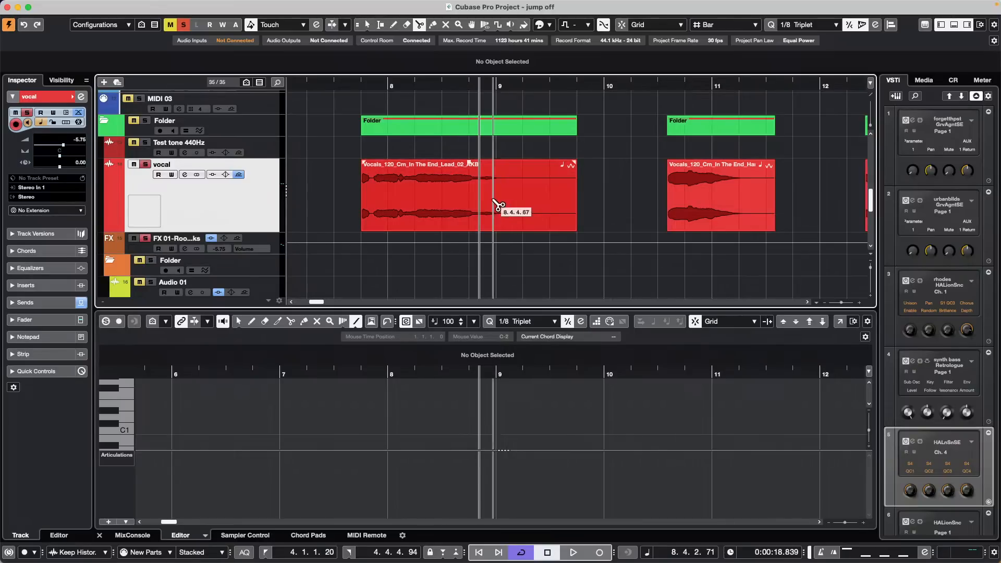
click(452, 191)
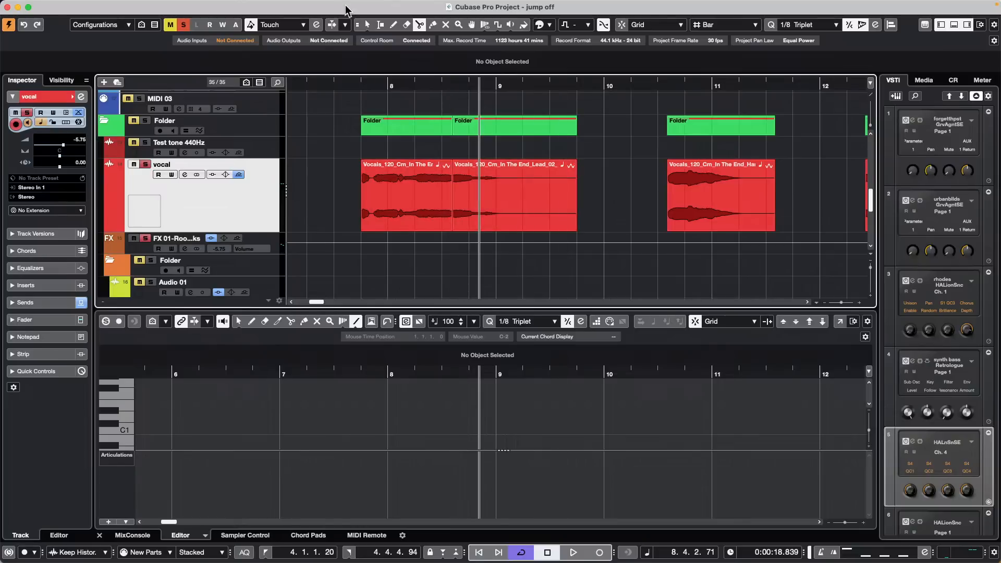
Step: Switch to Sizing Applies Time Stretch and stretch the second piece to end near bar 10
click(367, 25)
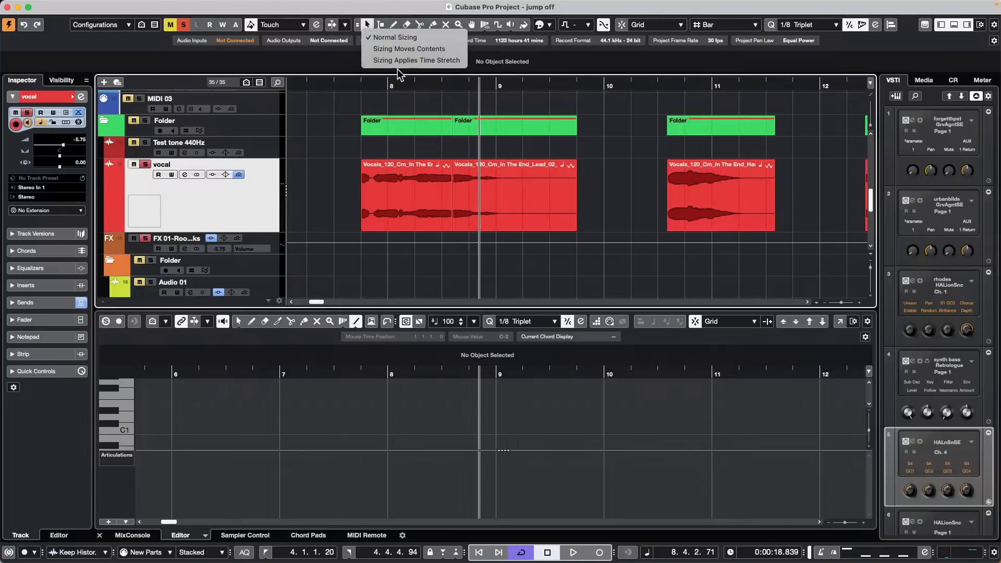
click(416, 60)
drag(575, 229, 619, 228)
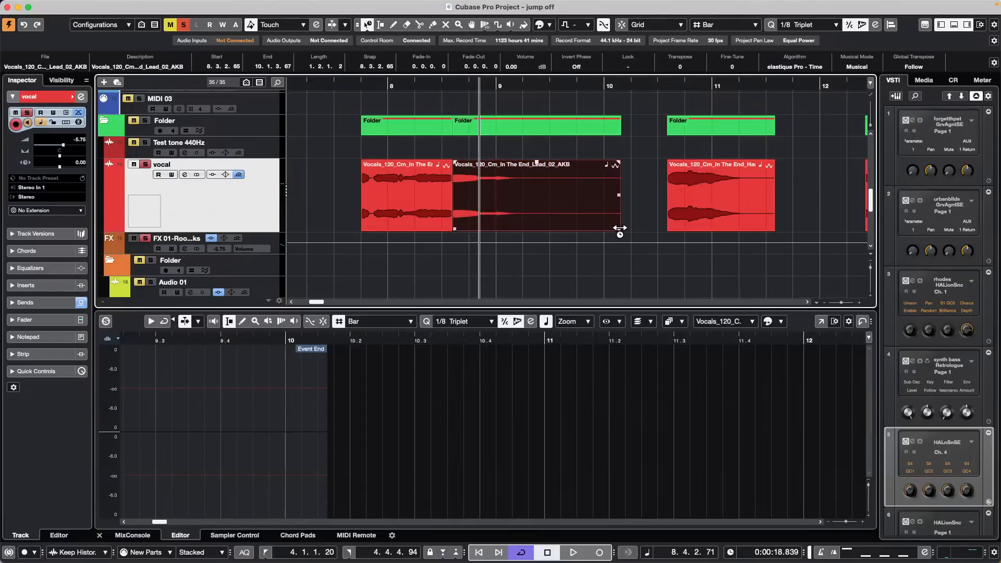
Step: Replay the edited vocal from about bar 8.2
click(420, 83)
key(space)
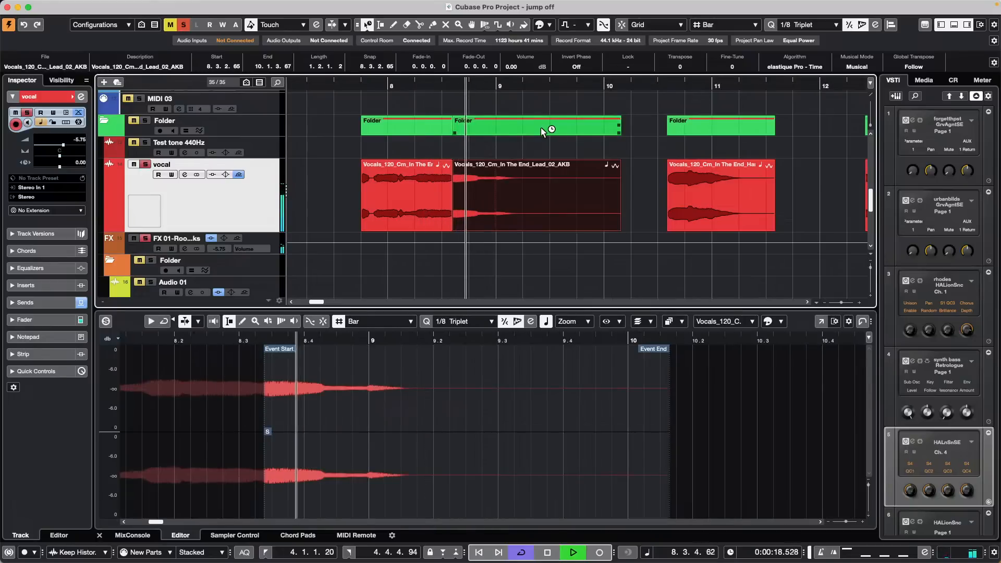
key(space)
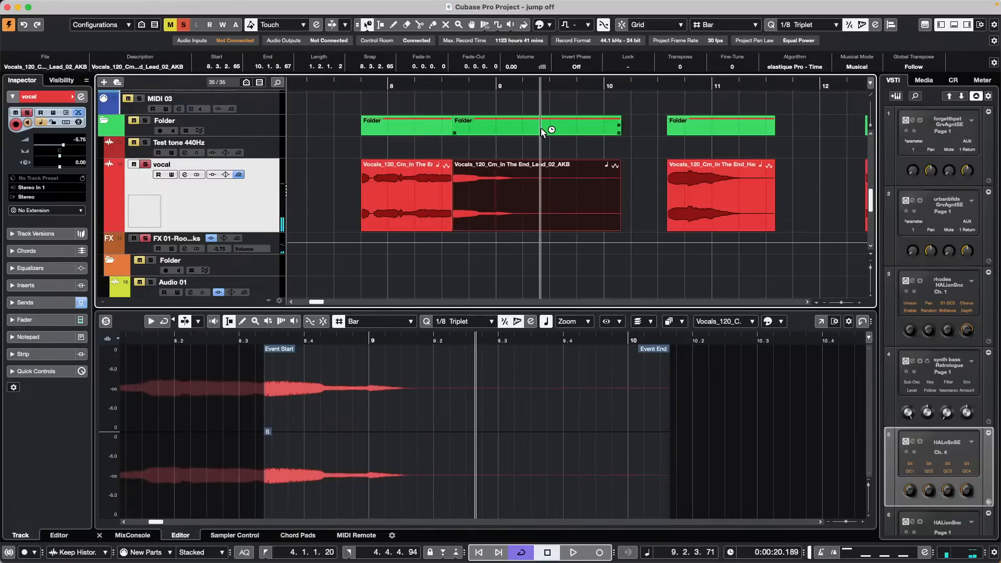
Step: Undo the time stretch and the split, then open the whole vocal event in the Sample Editor
key(super+z)
right_click(485, 193)
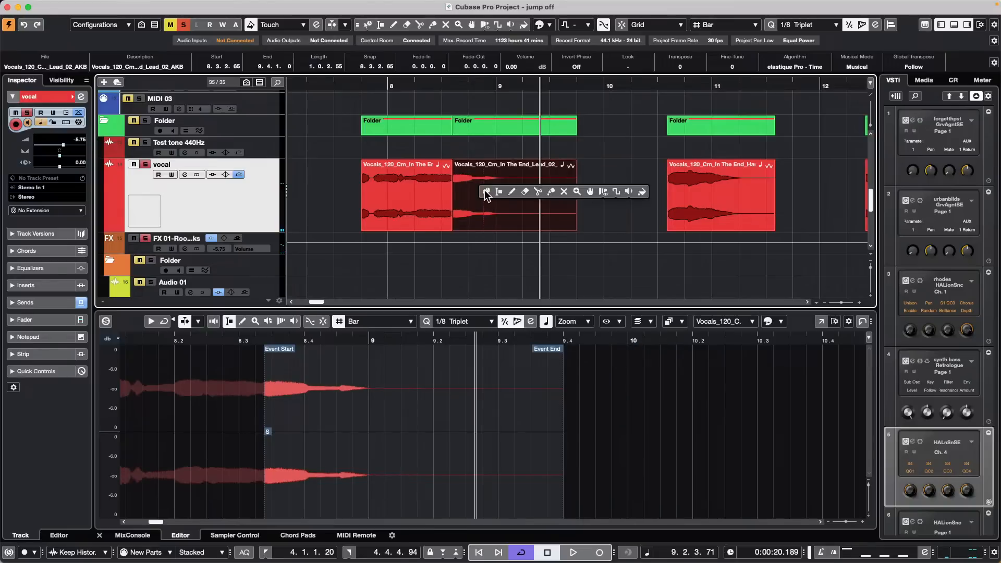
click(484, 193)
key(super+z)
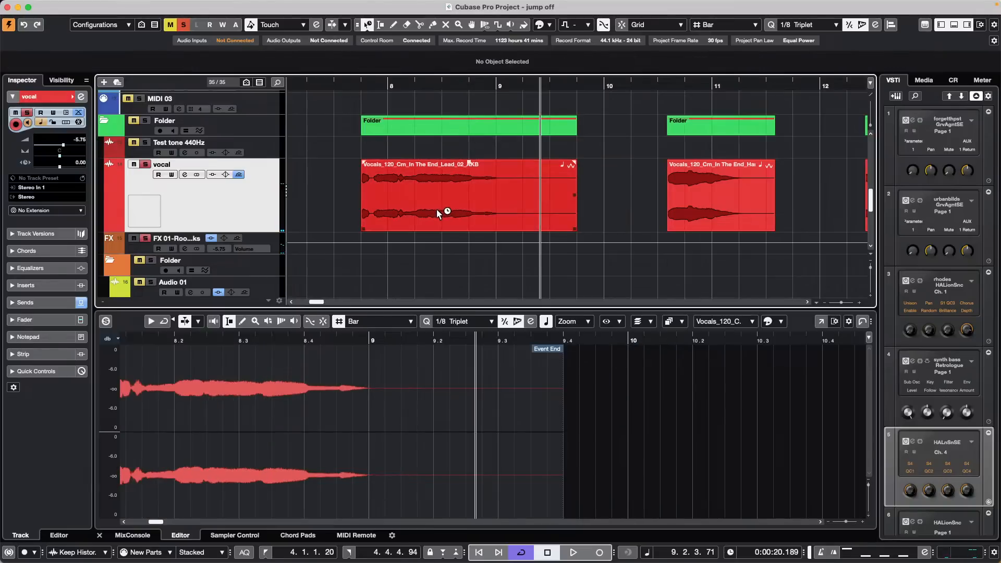
double_click(433, 207)
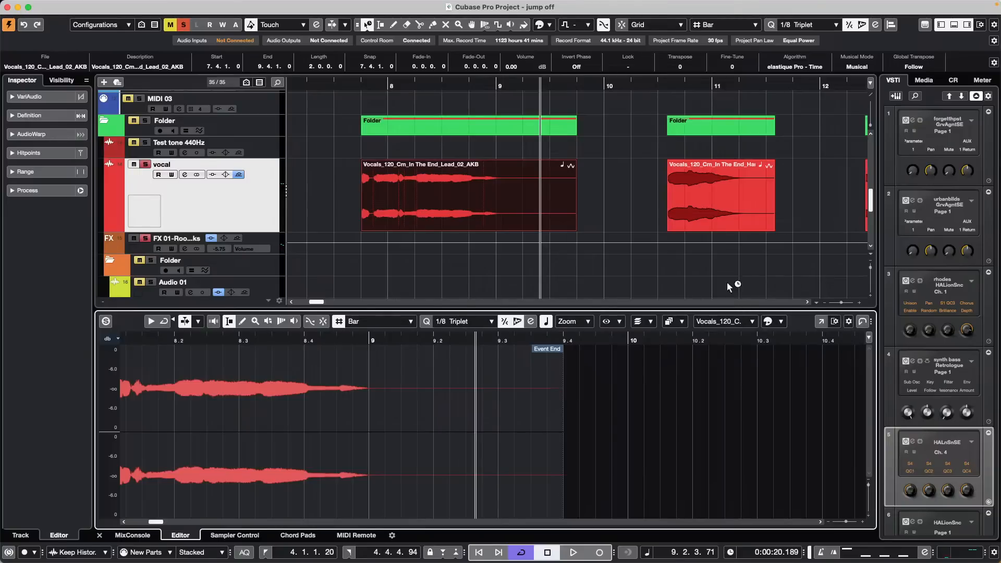
Step: Open the vocal in a separate Sample Editor, analyse it with VariAudio, play it and enlarge the note lanes
click(821, 322)
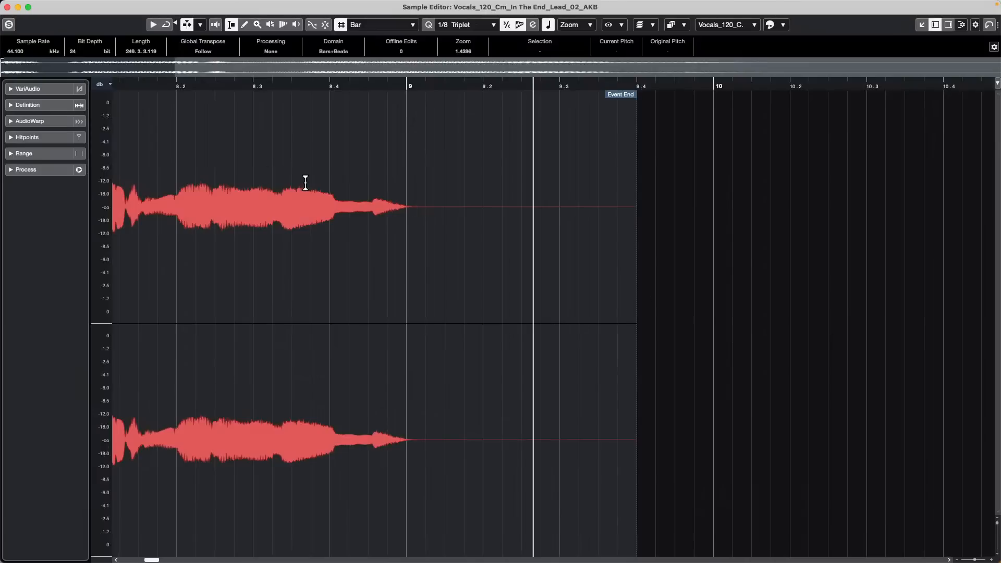
click(29, 89)
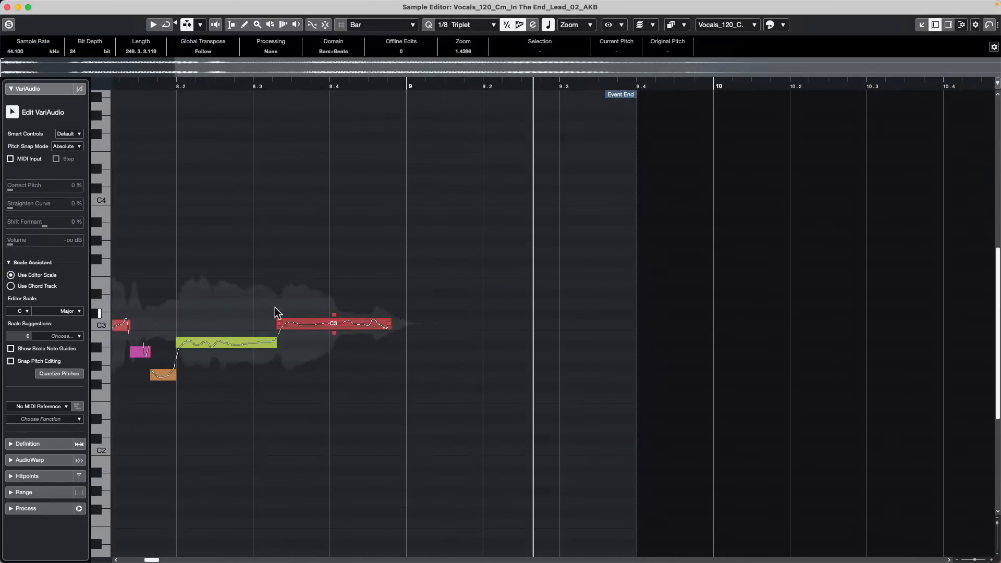
drag(148, 86, 190, 87)
key(space)
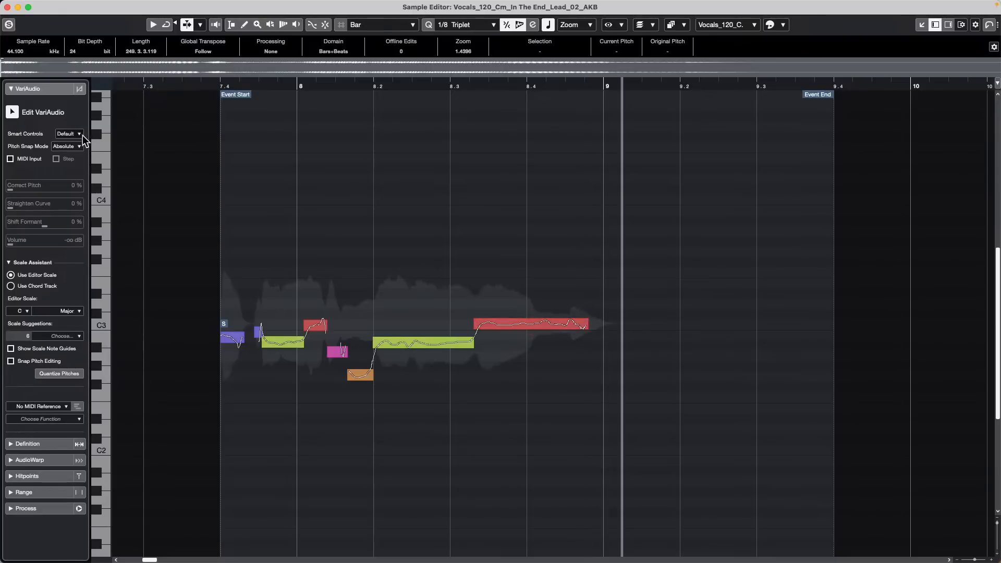
key(shift+h)
key(shift+h)
key(shift+h)
key(shift+h)
key(shift+h)
key(shift+h)
key(shift+h)
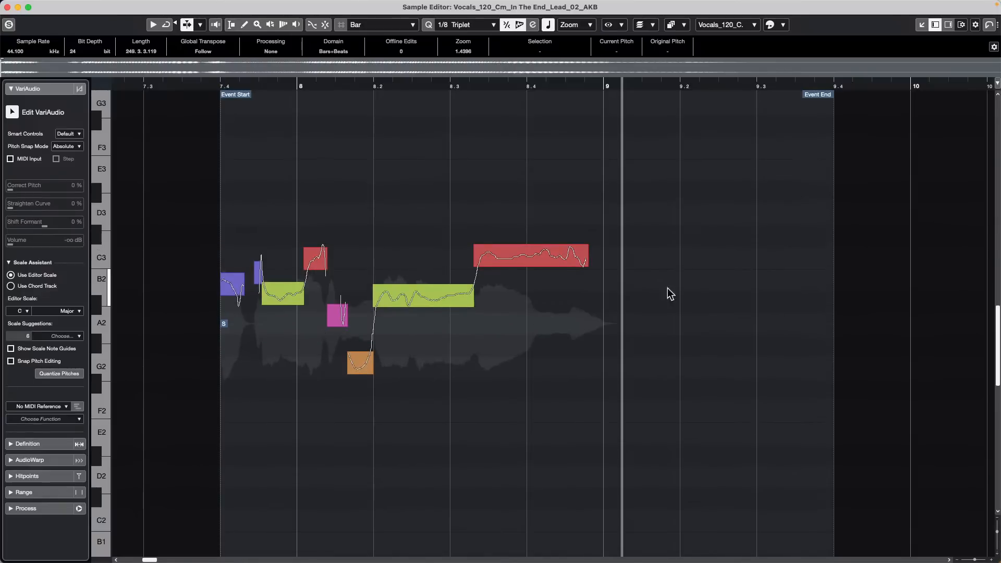
Step: Lengthen the C3 and A#2 notes and play back from bar 8.1 to hear them
drag(589, 257, 841, 272)
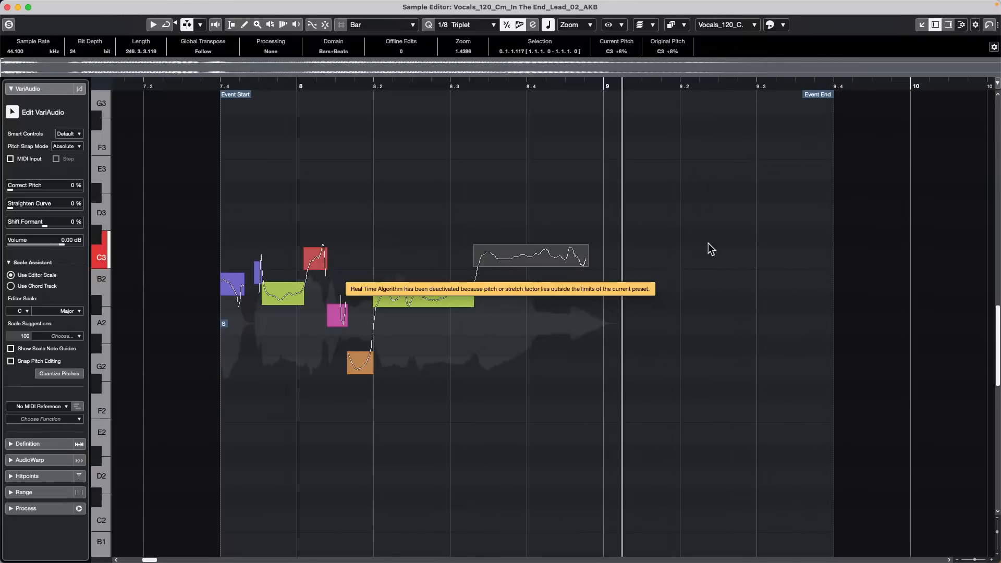
click(325, 82)
key(space)
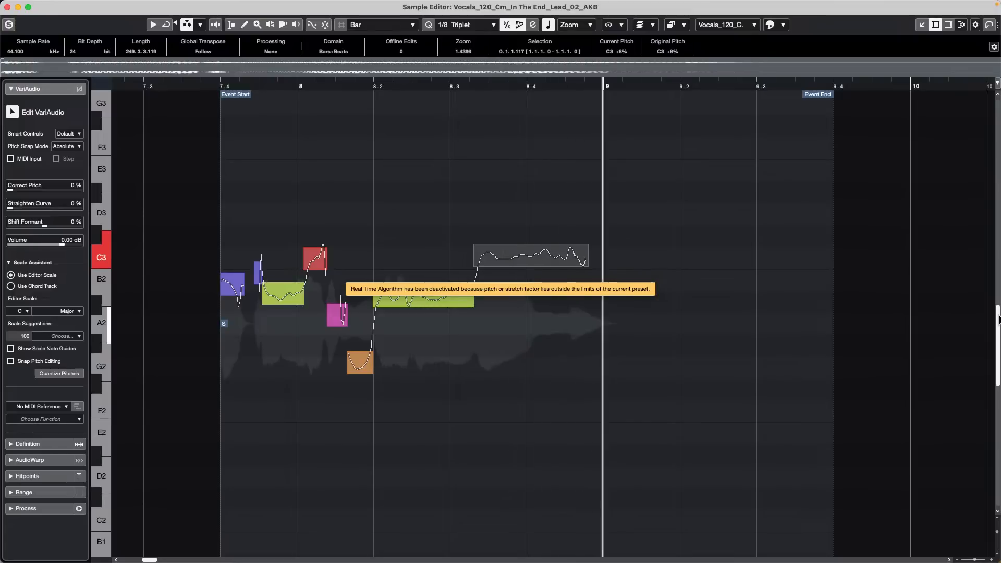
click(537, 366)
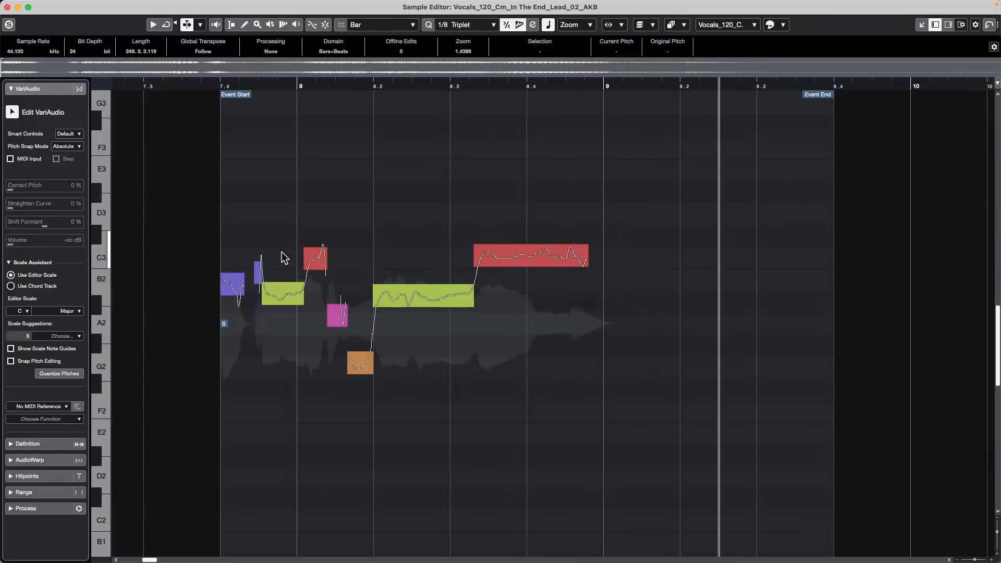
drag(301, 294, 341, 294)
drag(249, 85, 175, 85)
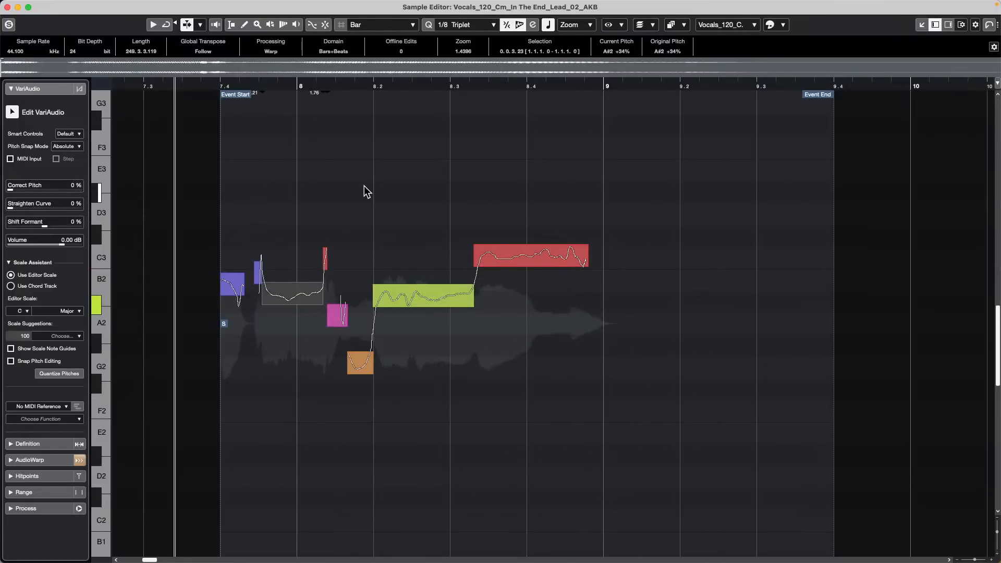
key(space)
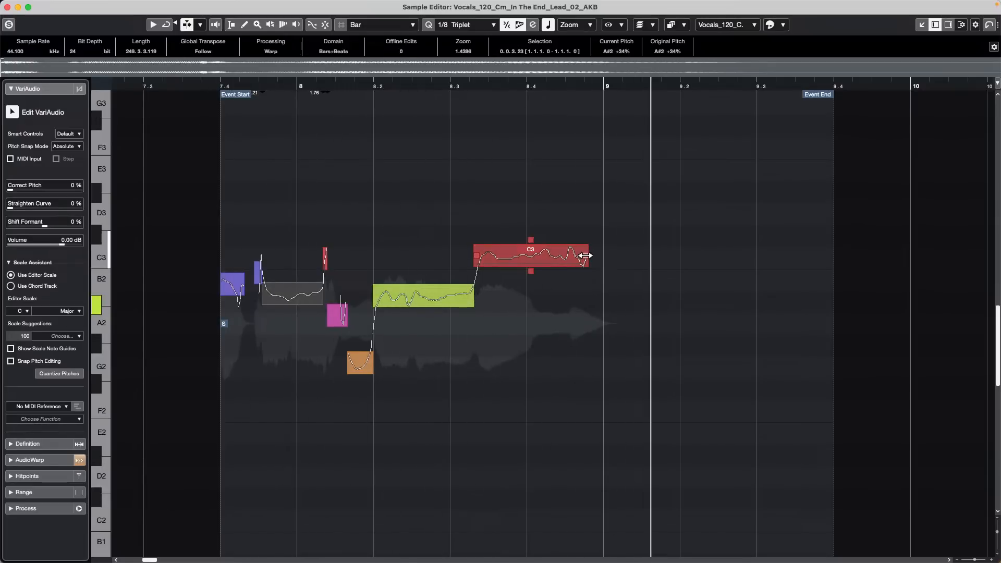
Step: Shorten and re-lengthen the C3 note with playback checks, then undo all pitch edits
drag(585, 262, 498, 259)
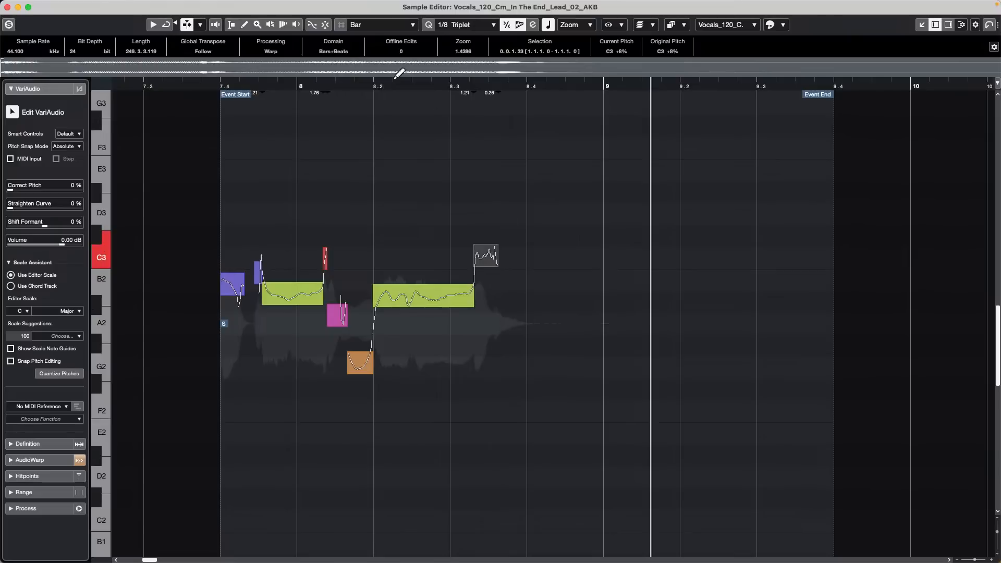
click(318, 84)
key(space)
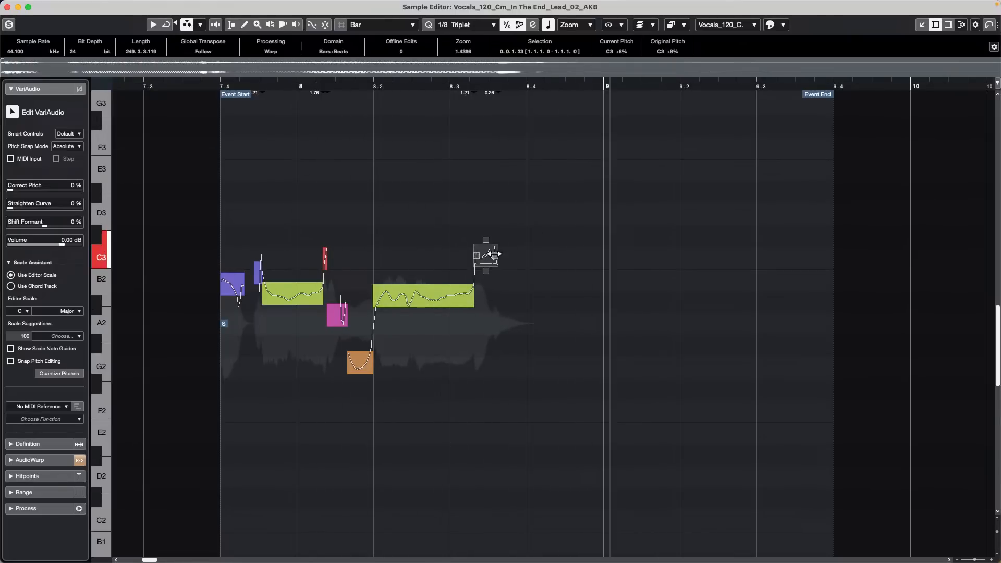
drag(490, 252, 675, 255)
click(446, 84)
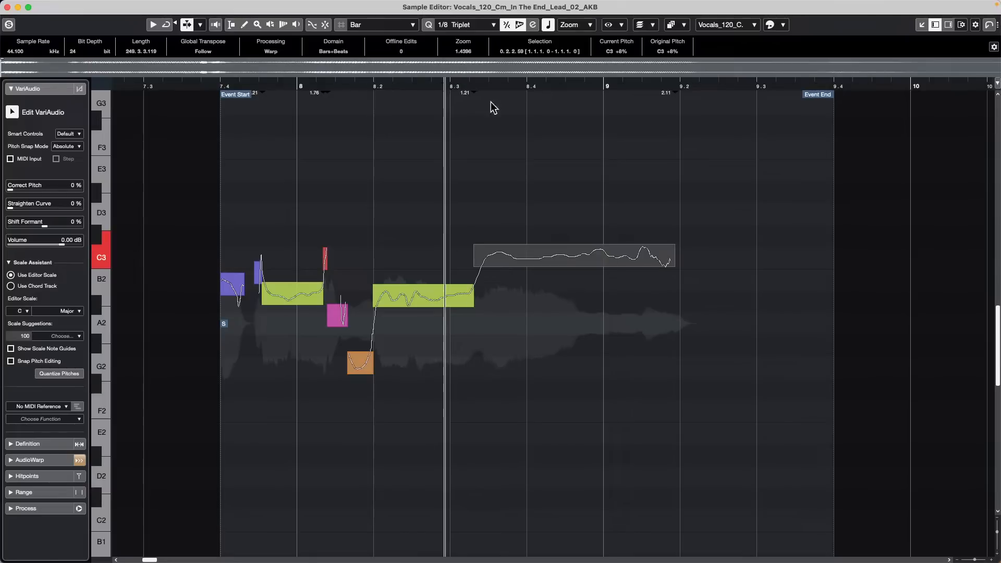
key(space)
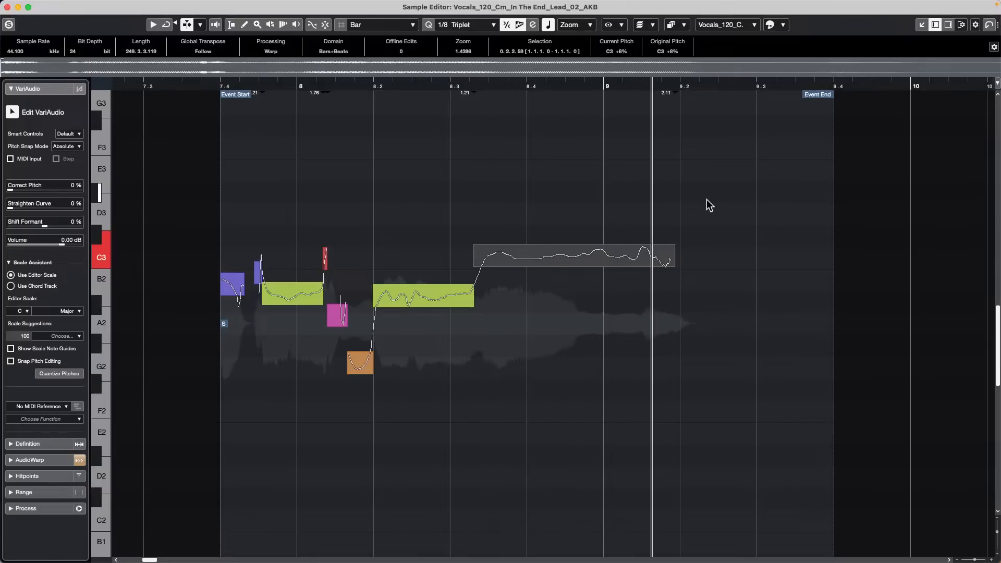
key(super+z)
key(super+z)
key(super+z)
key(super+z)
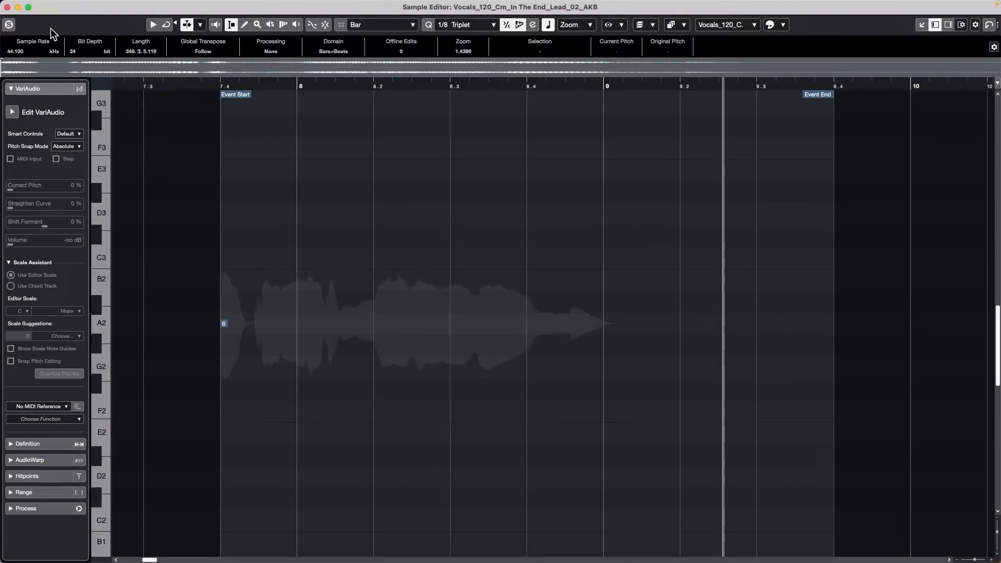
Step: Close the separate Sample Editor, set the Warp tool to Free Warp and show the first vocal event below
key(Return)
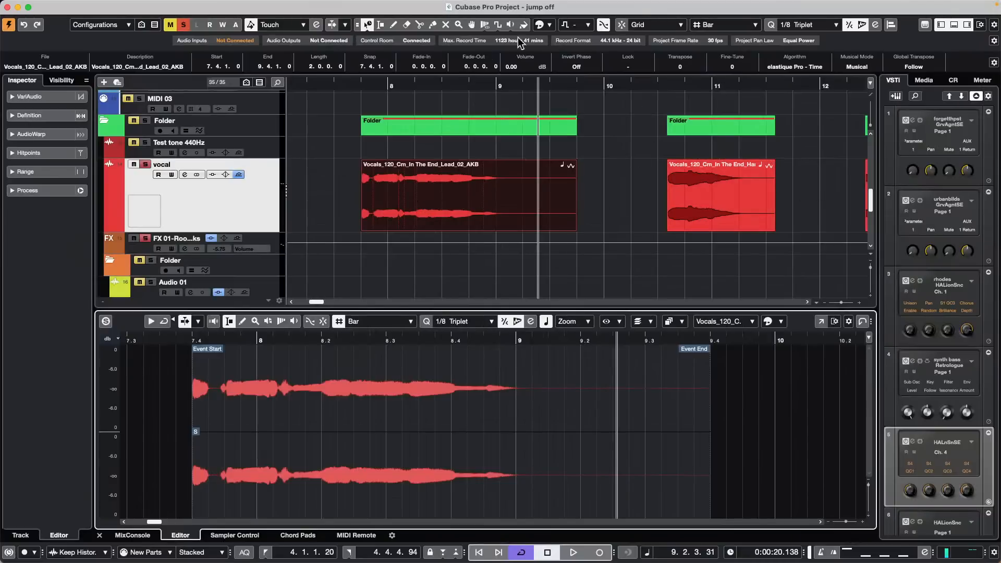
click(483, 26)
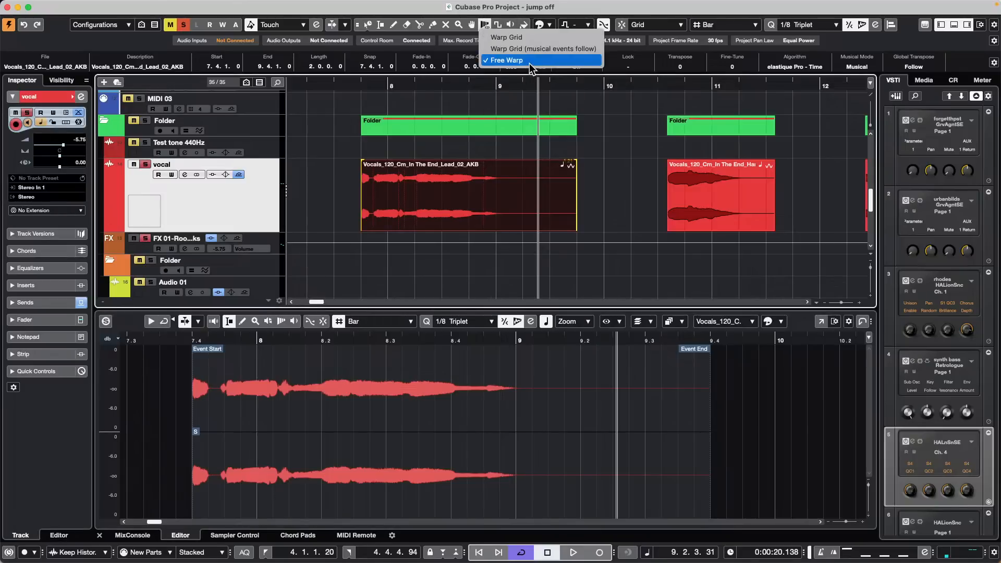
click(506, 60)
click(686, 203)
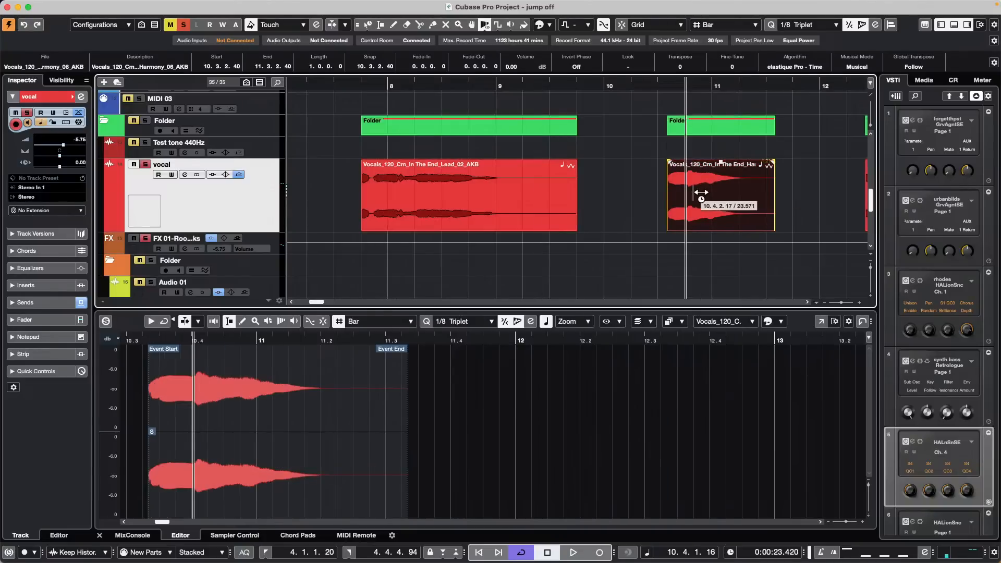
click(399, 193)
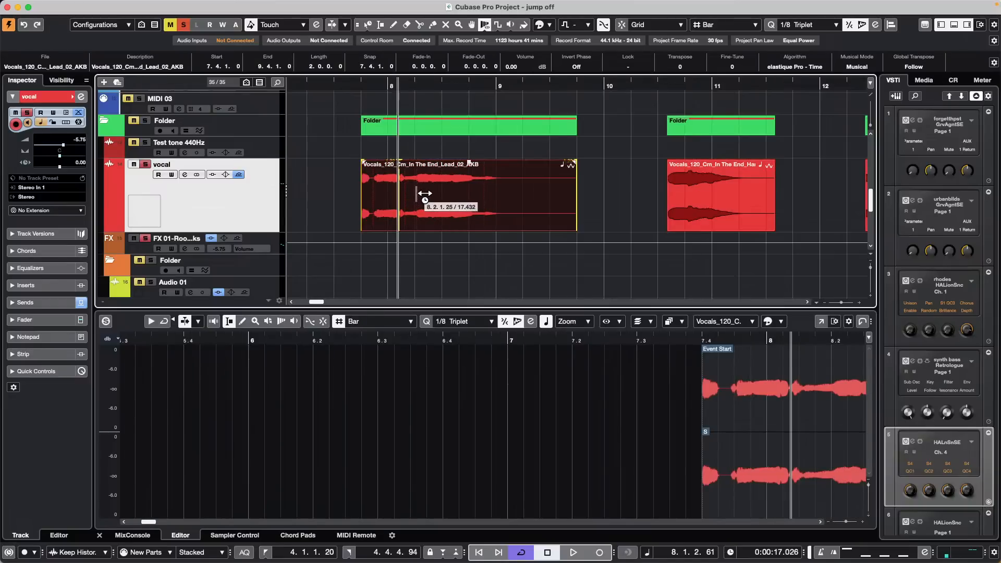
Step: Add and drag warp markers in the first vocal event, play it, then undo the markers
click(417, 193)
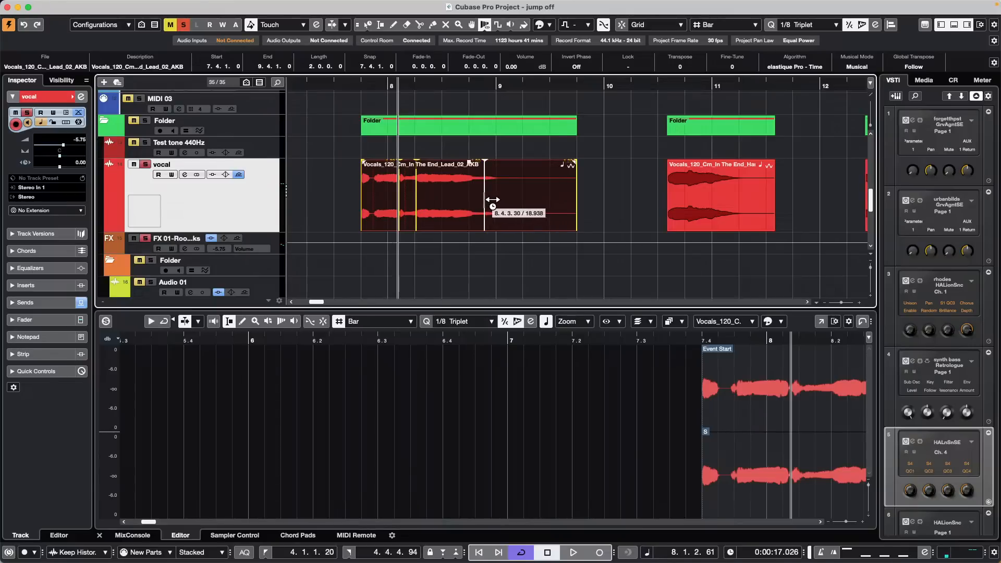
mouse_move(492, 200)
mouse_down()
mouse_move(570, 206)
mouse_move(502, 203)
mouse_up()
click(465, 199)
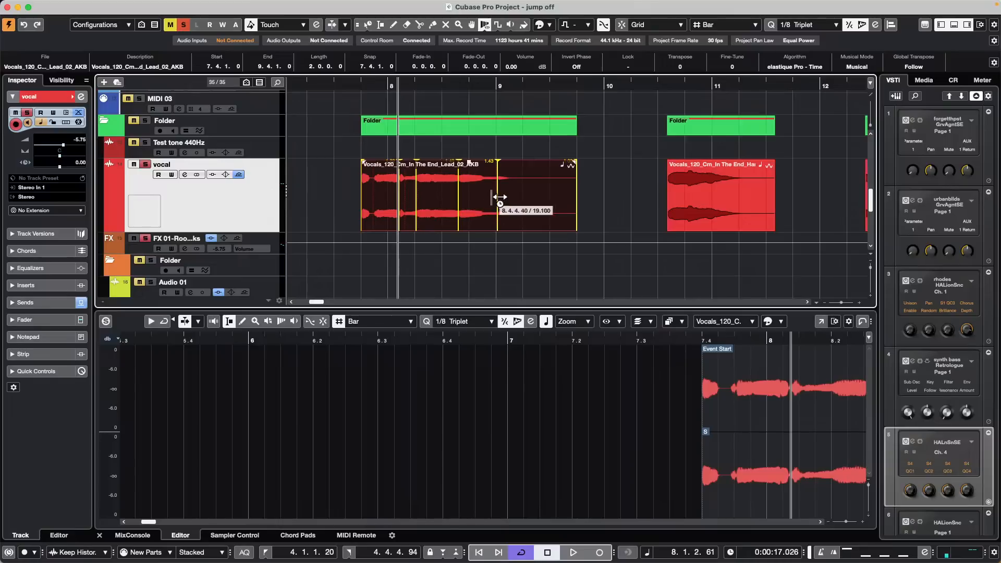
drag(499, 200, 576, 202)
key(space)
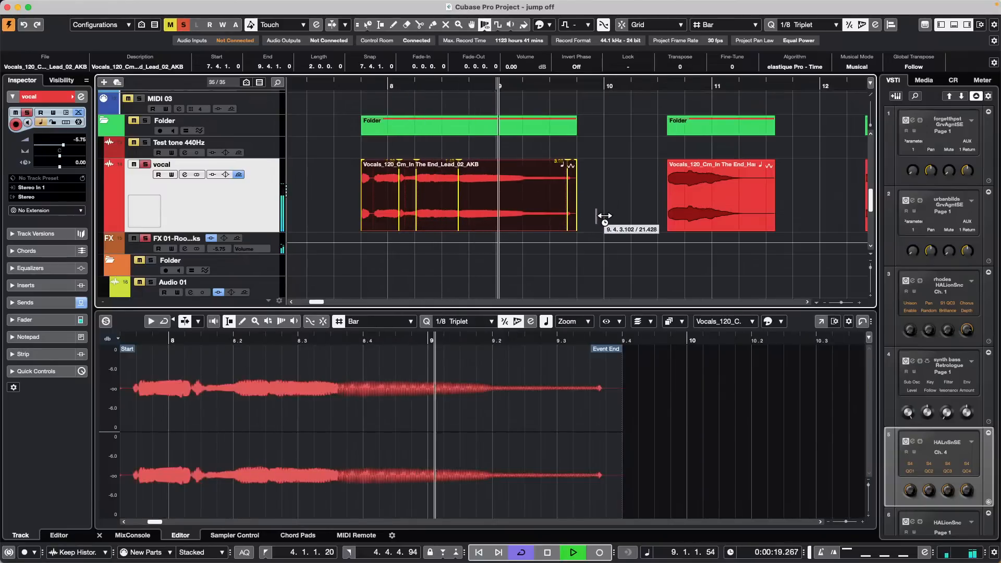
key(space)
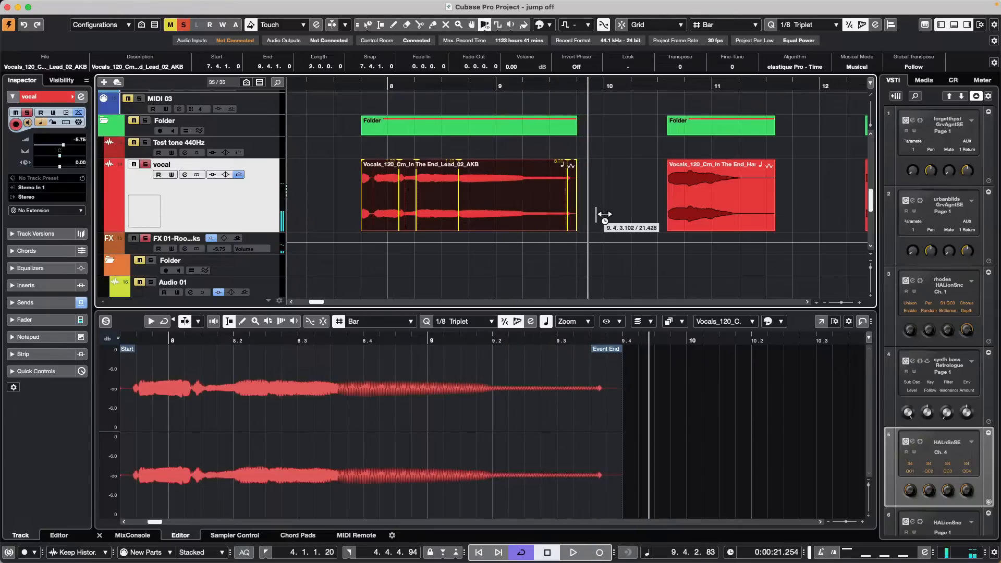
key(super+z)
key(super+z)
key(super+z)
key(super+z)
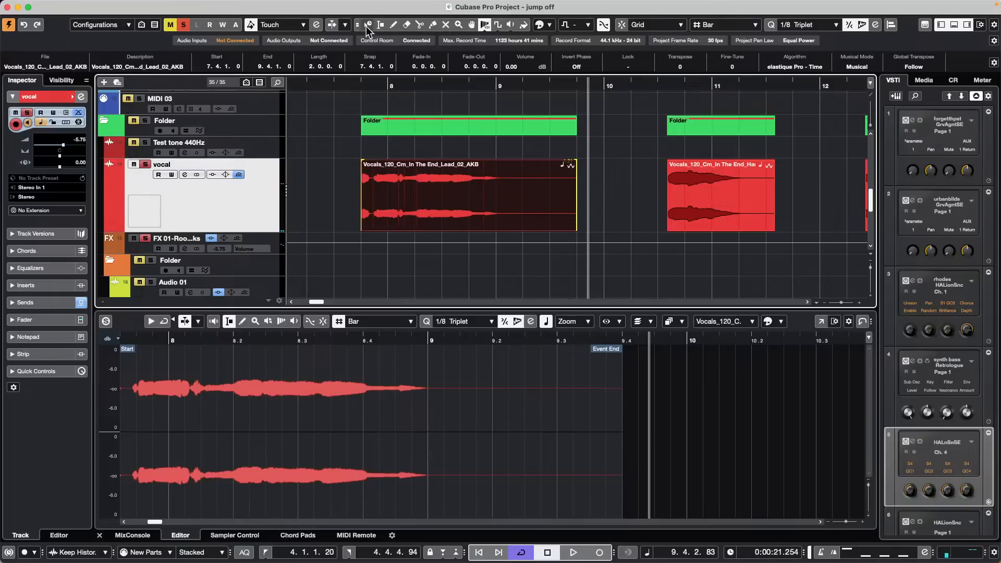
click(368, 24)
Step: Switch the Object Selection tool to Normal Sizing and zoom out to show bars 6 to 15
click(385, 33)
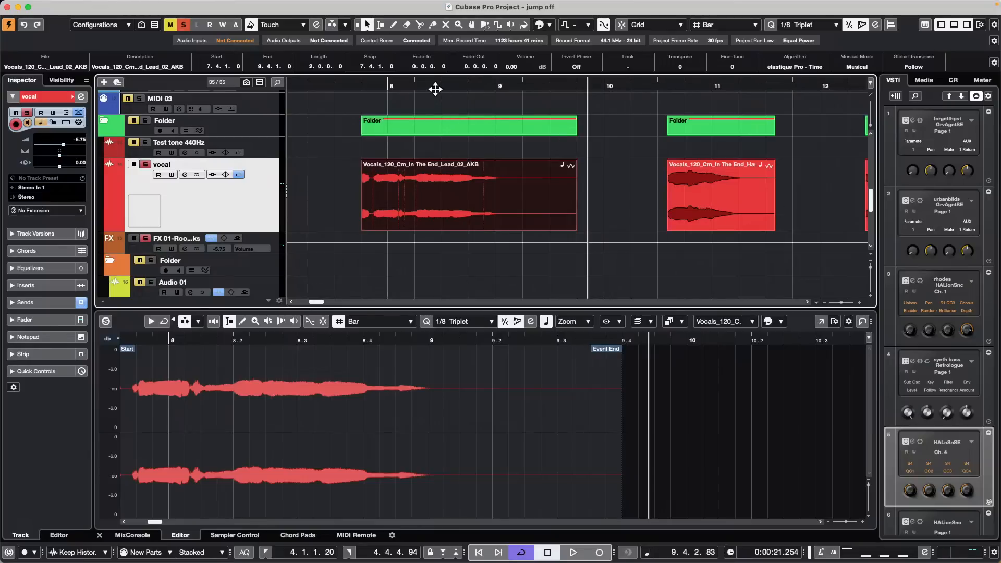
drag(435, 87, 434, 78)
Step: Make the HALion Sonic 01 track taller and show the E.Piano part in the lower Key Editor
scroll(505, 170, up, 5)
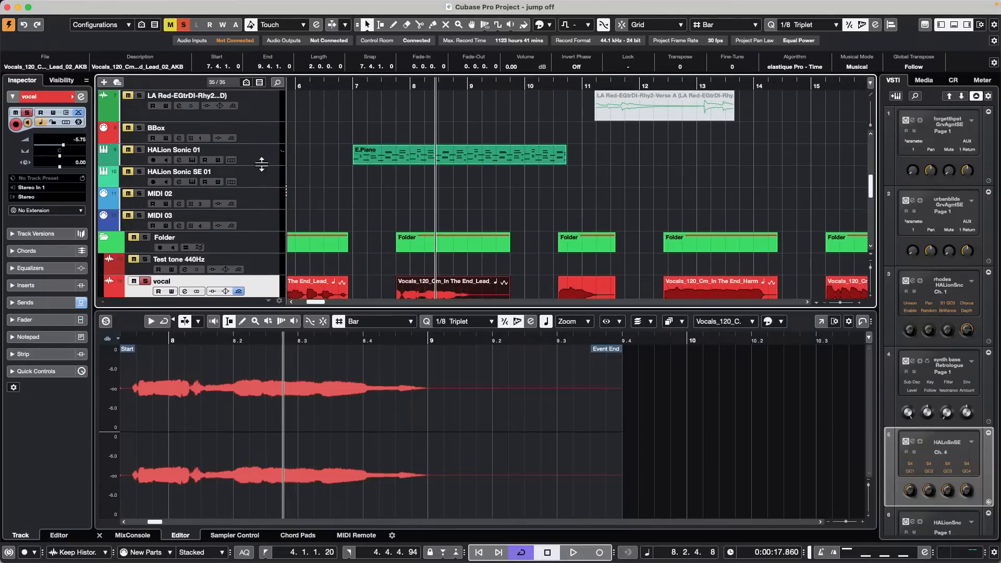
drag(262, 164, 258, 196)
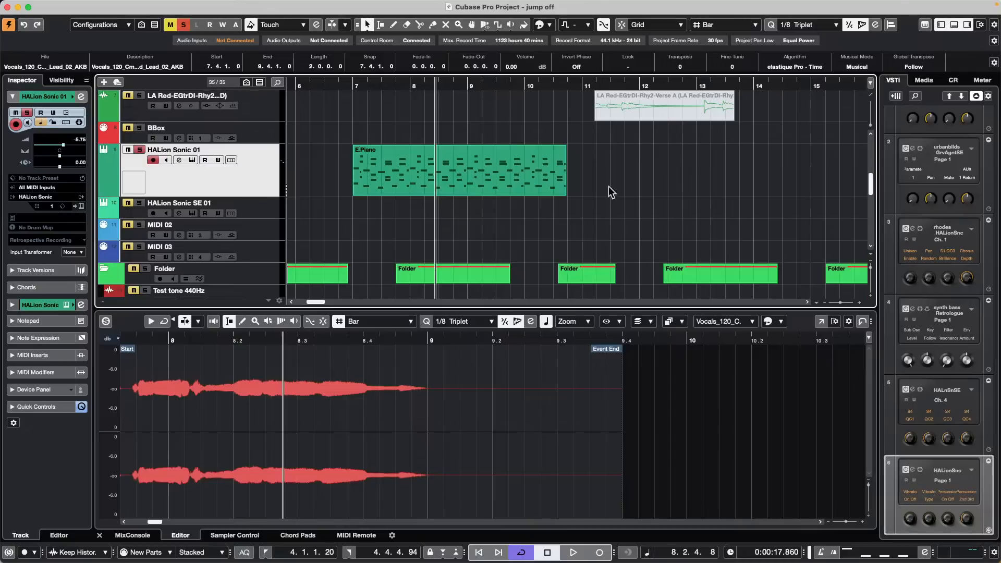
click(436, 180)
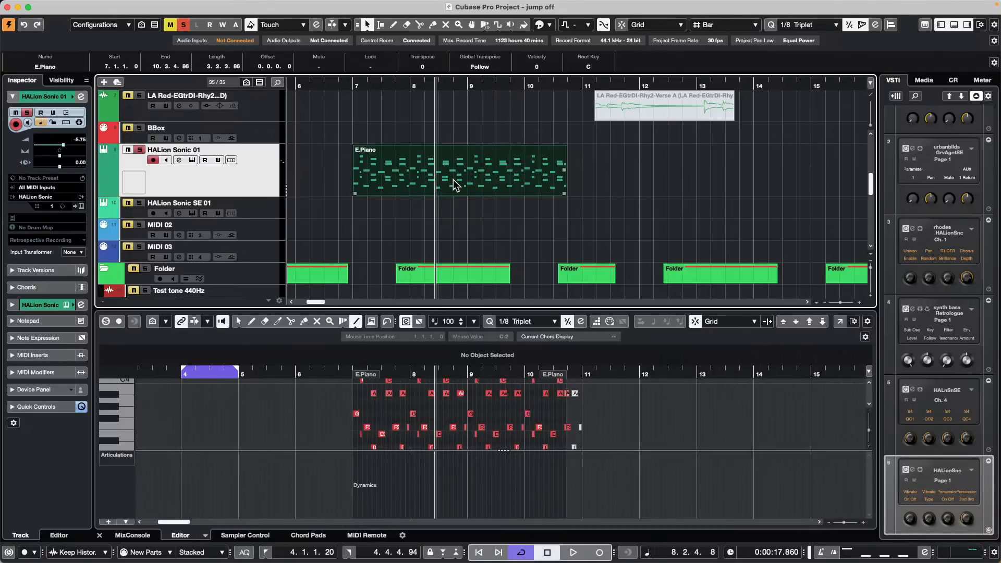
double_click(454, 180)
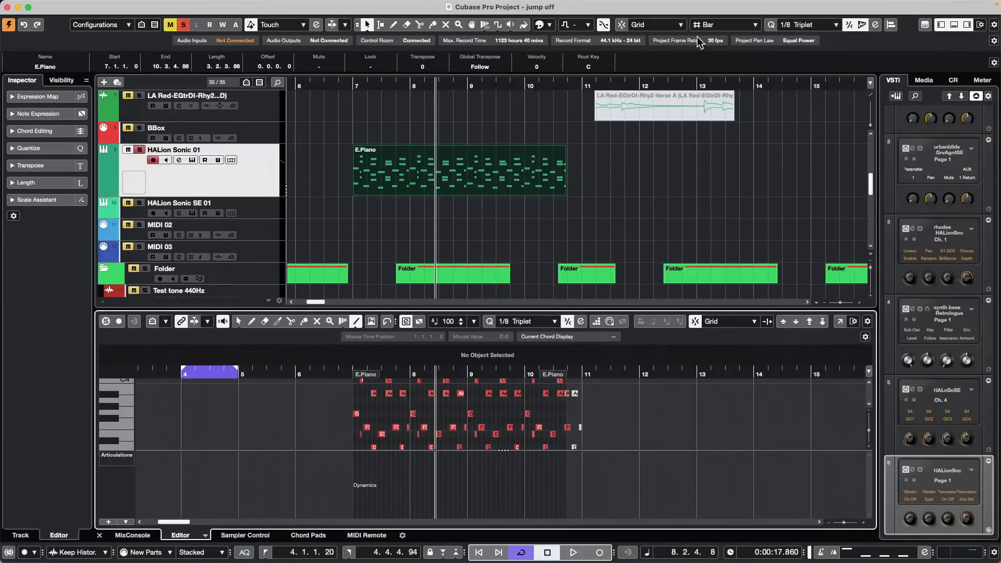
Step: Play the project from bar 7 and bring up the quantize preset list
click(355, 85)
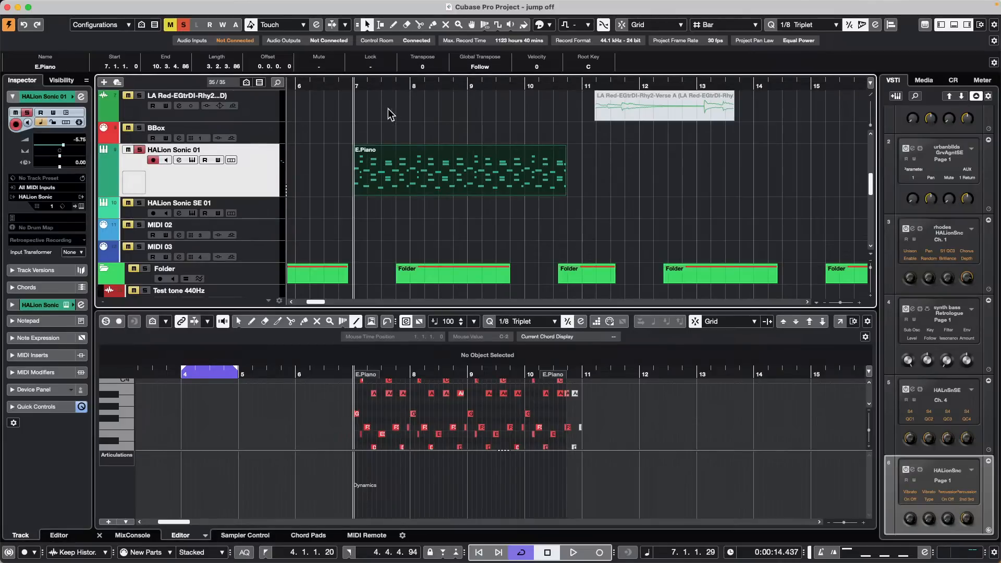
scroll(150, 172, down, 5)
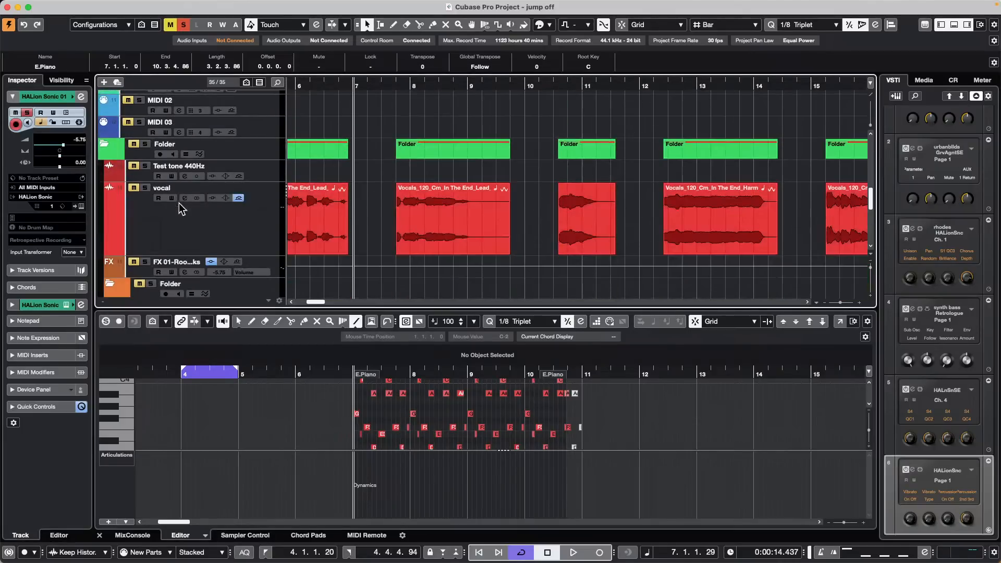
scroll(270, 172, up, 5)
key(space)
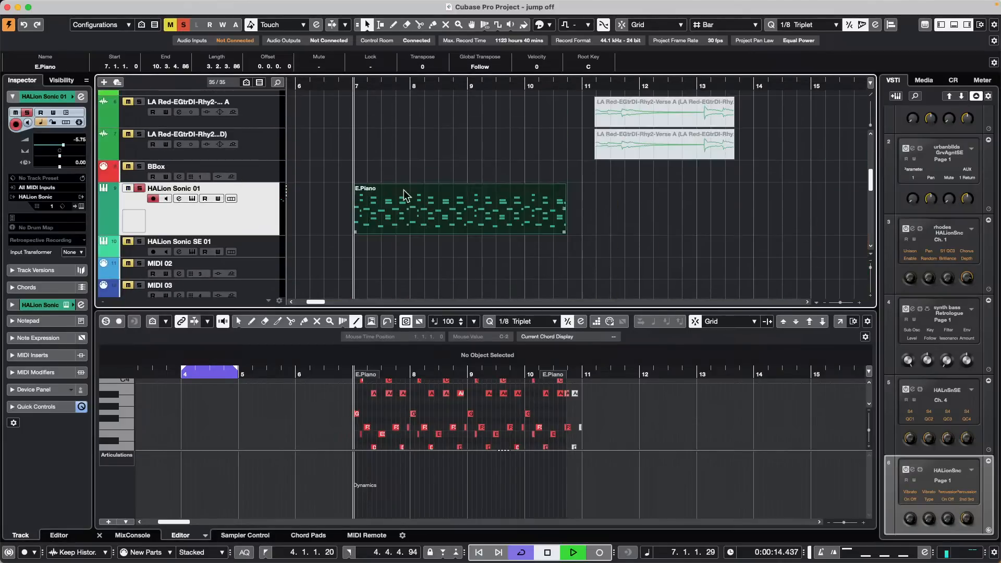
click(817, 25)
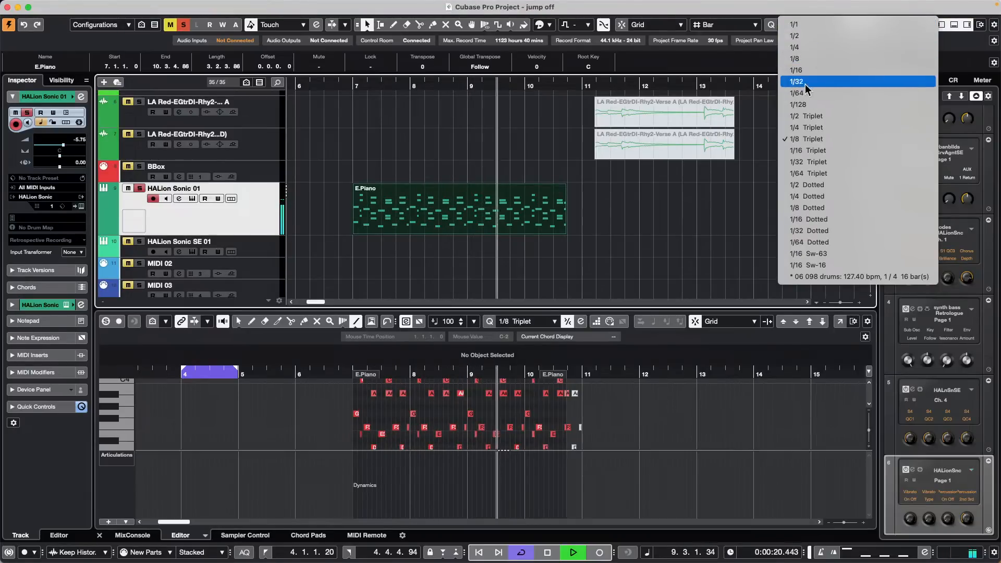
Step: Quantize the E.Piano notes with a 1/16 grid and 75% swing in the Quantize Panel
click(811, 58)
key(space)
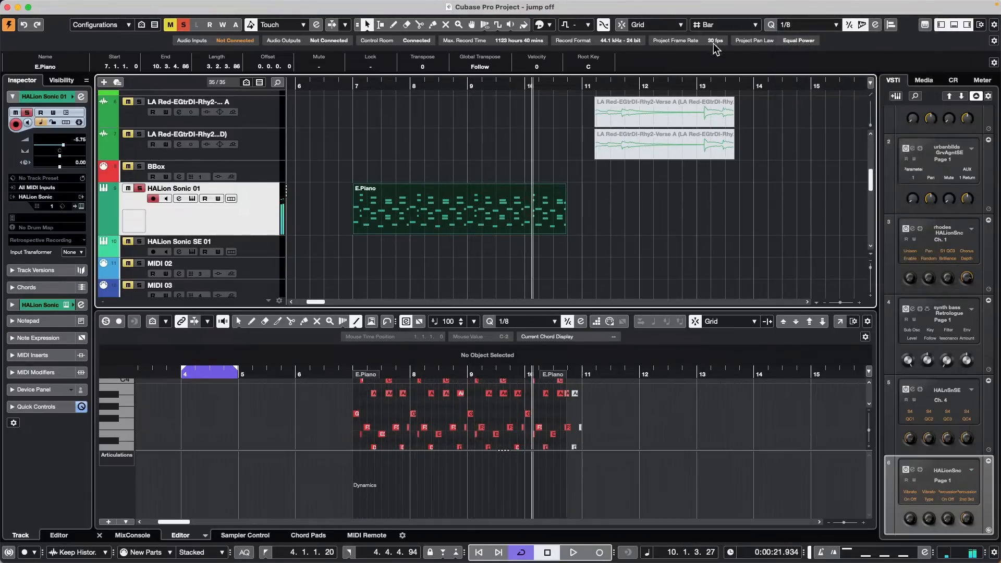
click(875, 26)
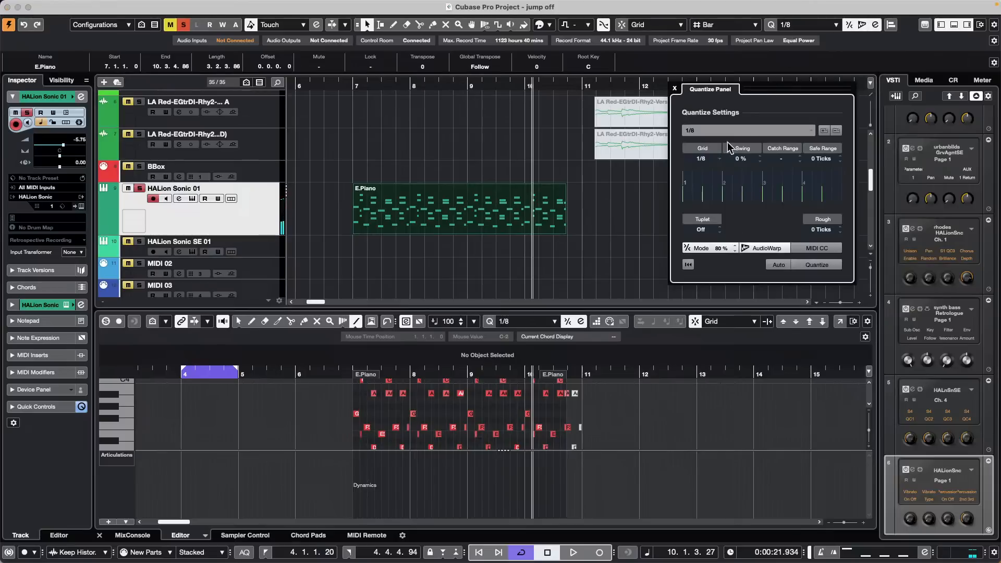
scroll(738, 159, up, 20)
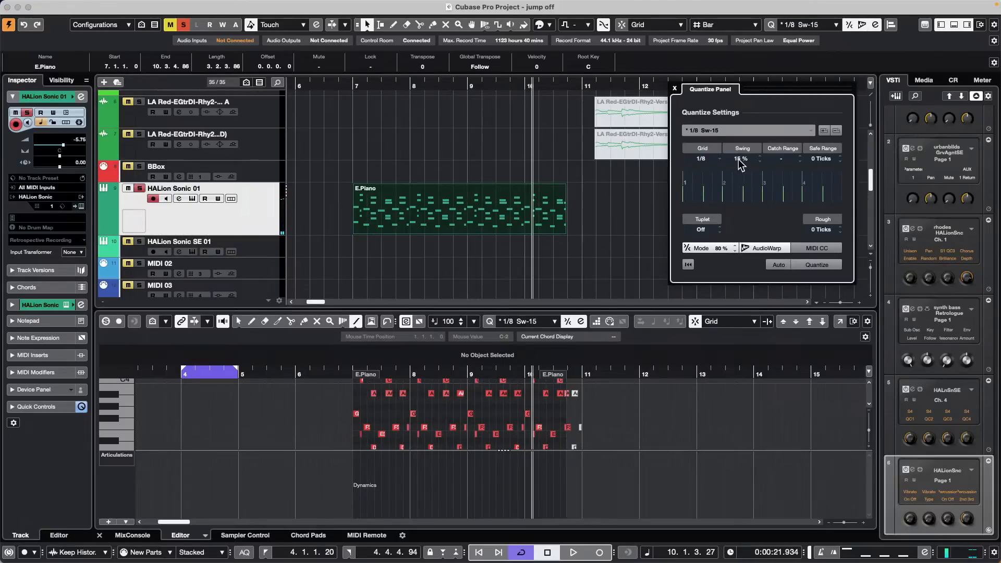
scroll(740, 163, up, 10)
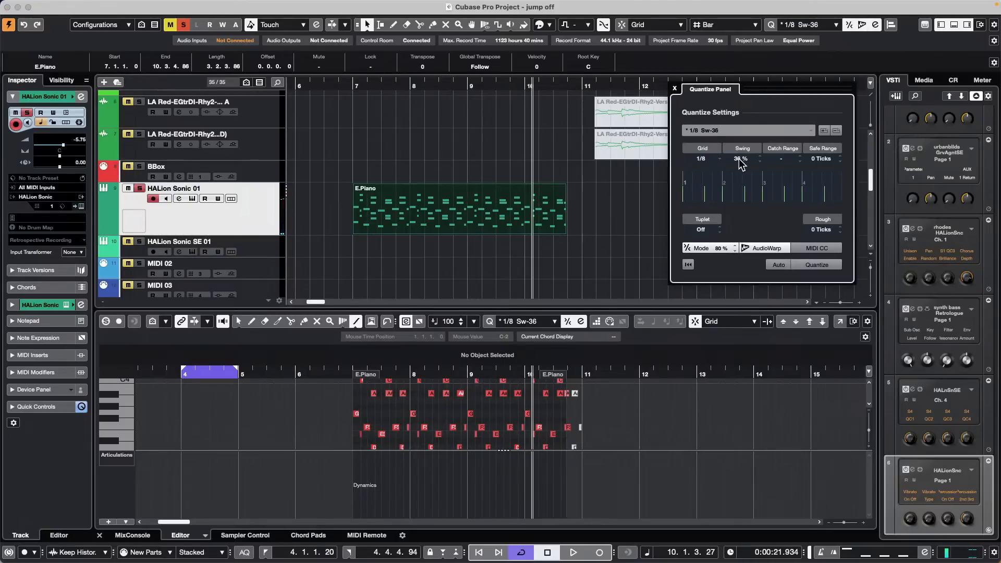
click(706, 164)
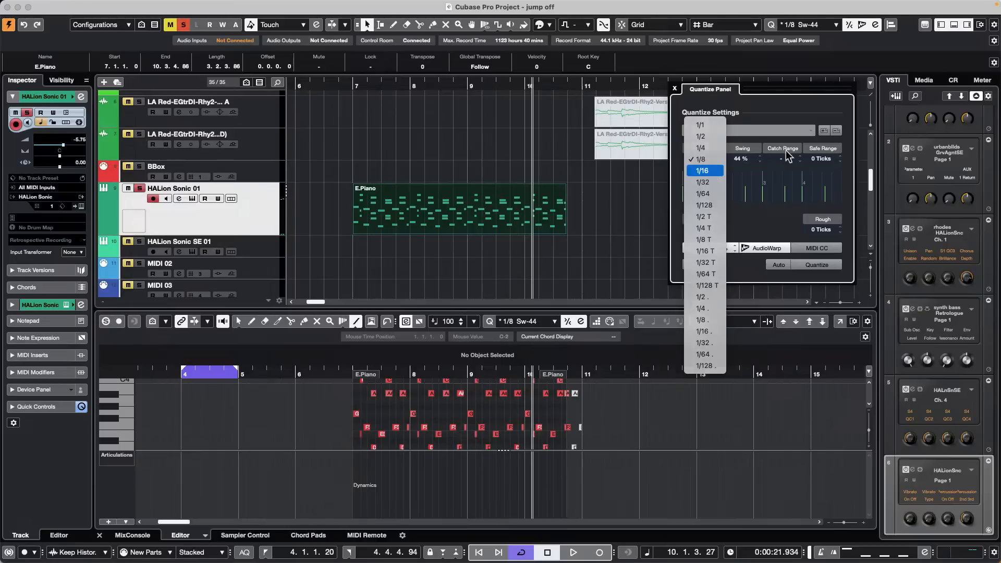
click(715, 183)
scroll(742, 162, up, 20)
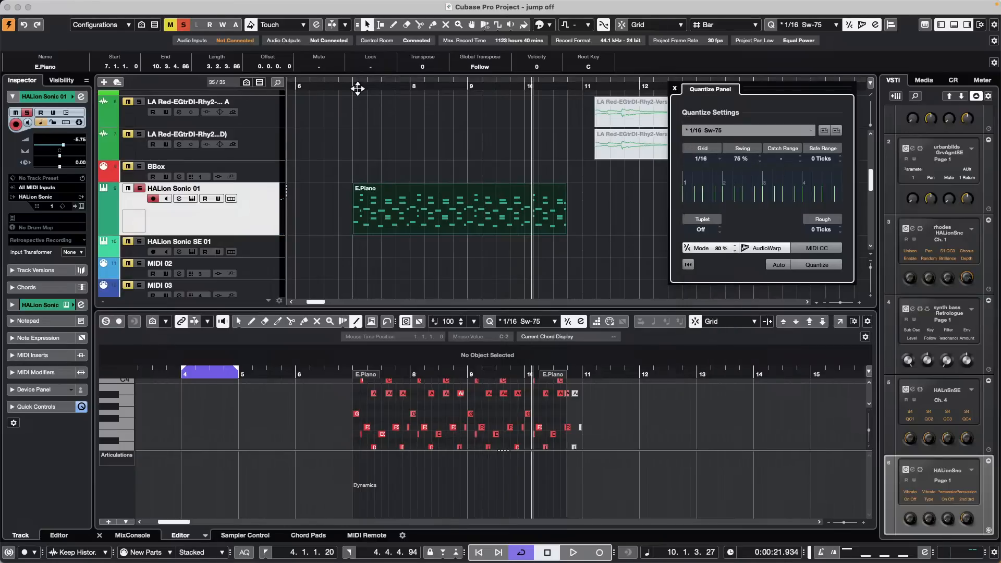
click(812, 265)
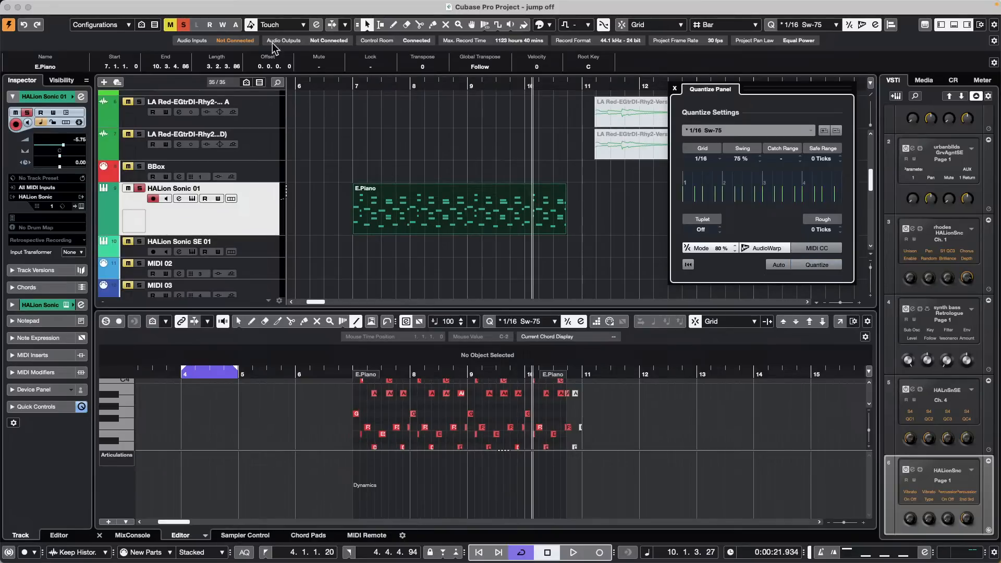
Step: Replay from bar 7 to hear the swing, then deselect the E.Piano part
click(347, 86)
key(space)
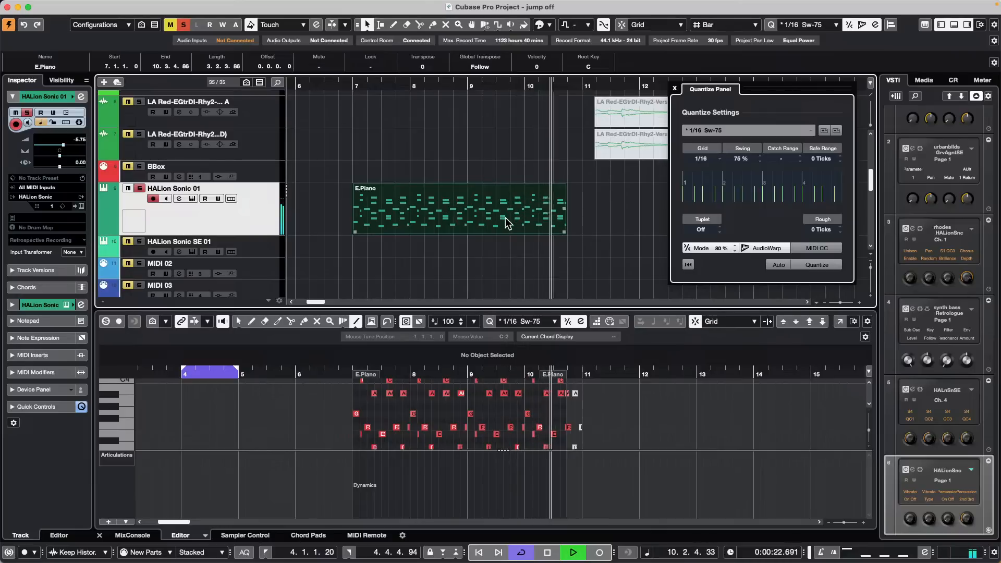
key(space)
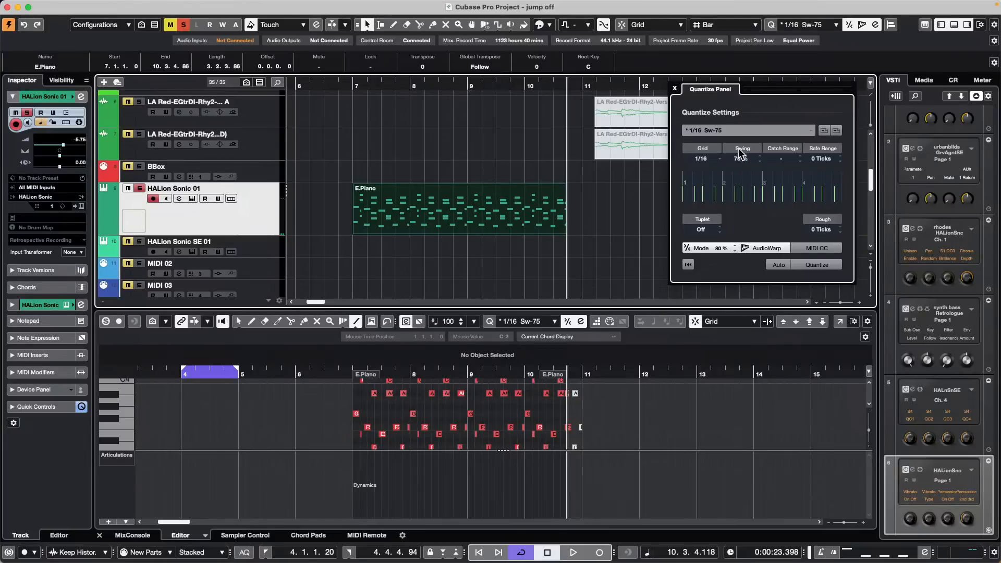
click(479, 159)
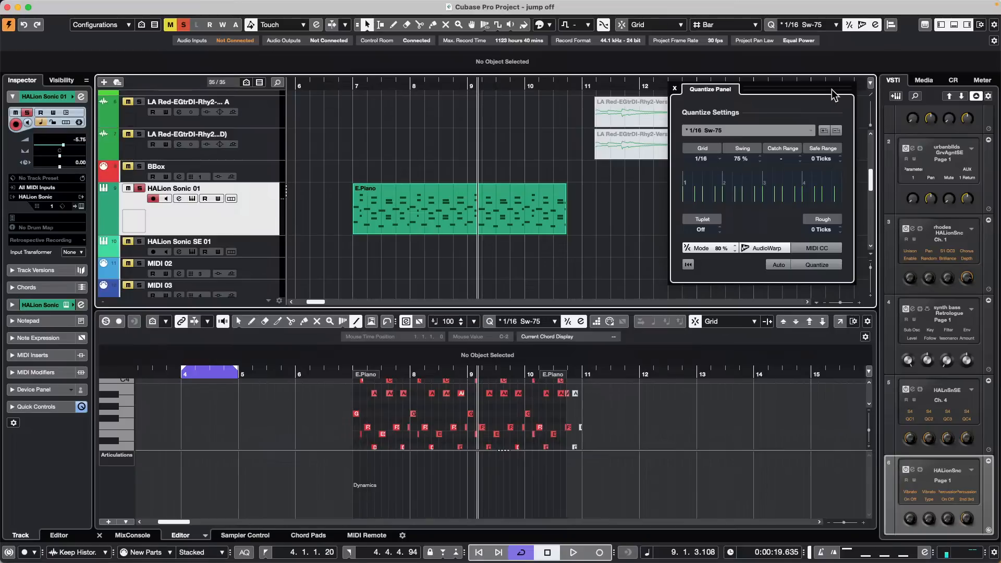
mouse_move(295, 5)
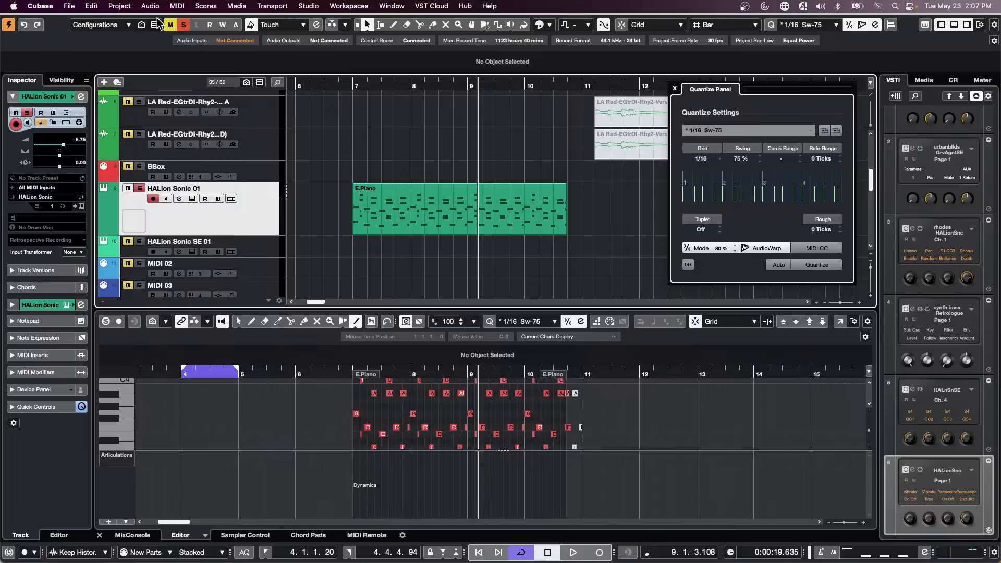
click(119, 6)
mouse_move(144, 5)
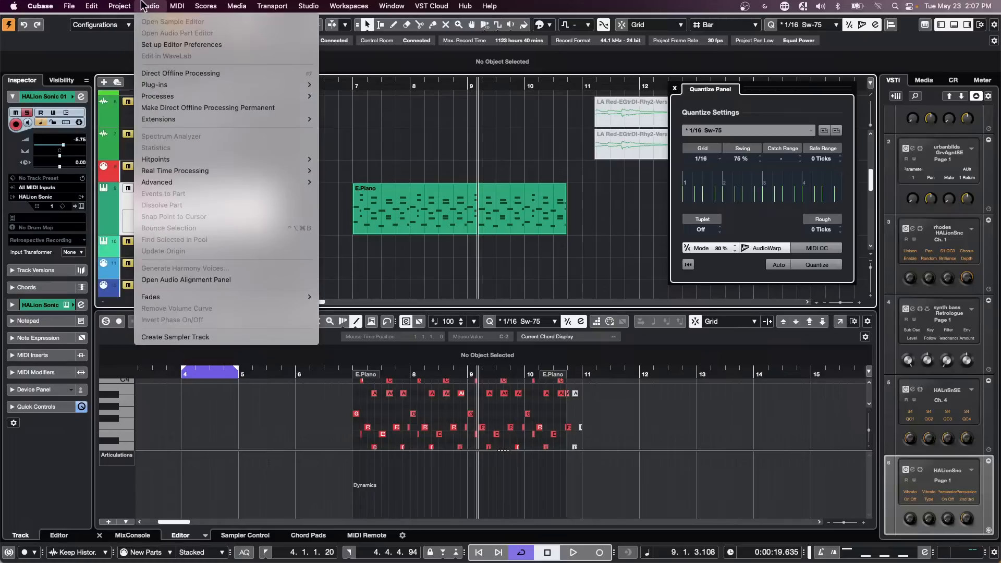
mouse_move(177, 6)
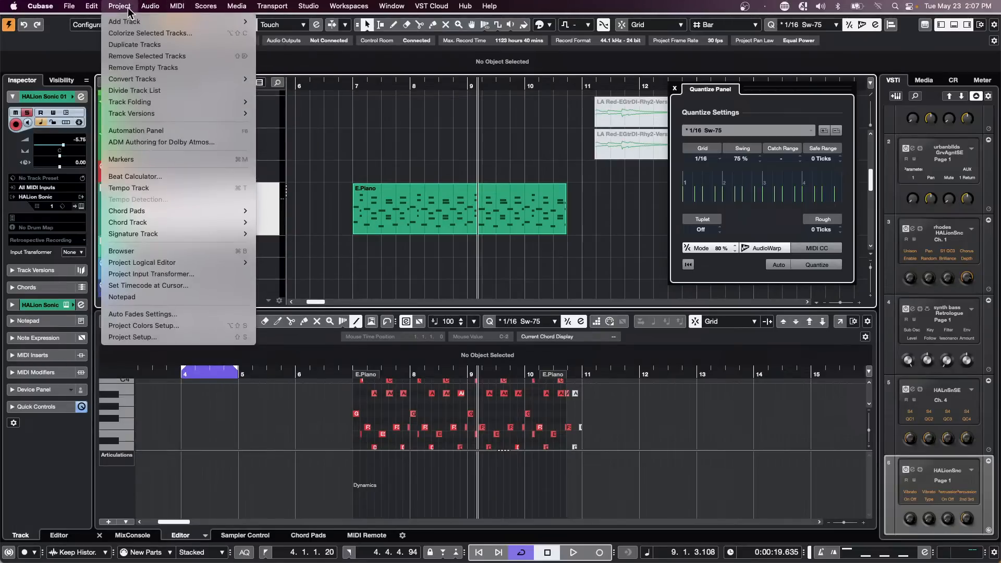
click(162, 252)
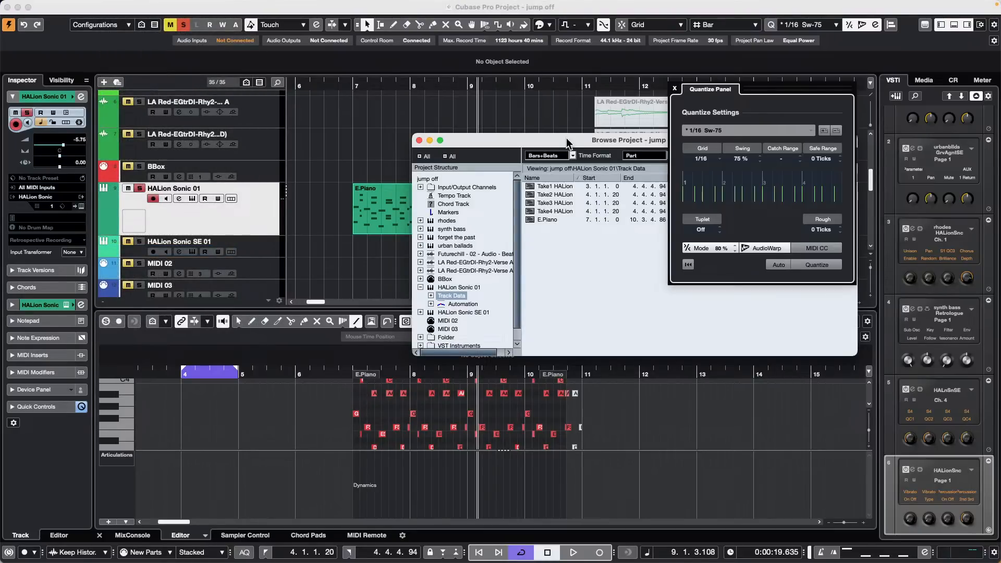
drag(566, 137, 372, 96)
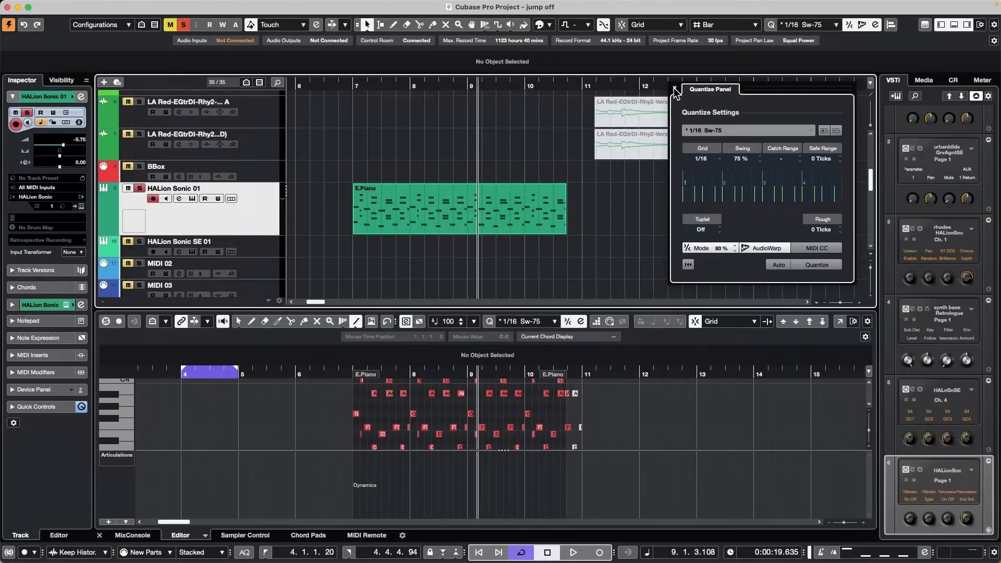
Step: Select the E.Piano part and requantize it with 66% swing
click(504, 207)
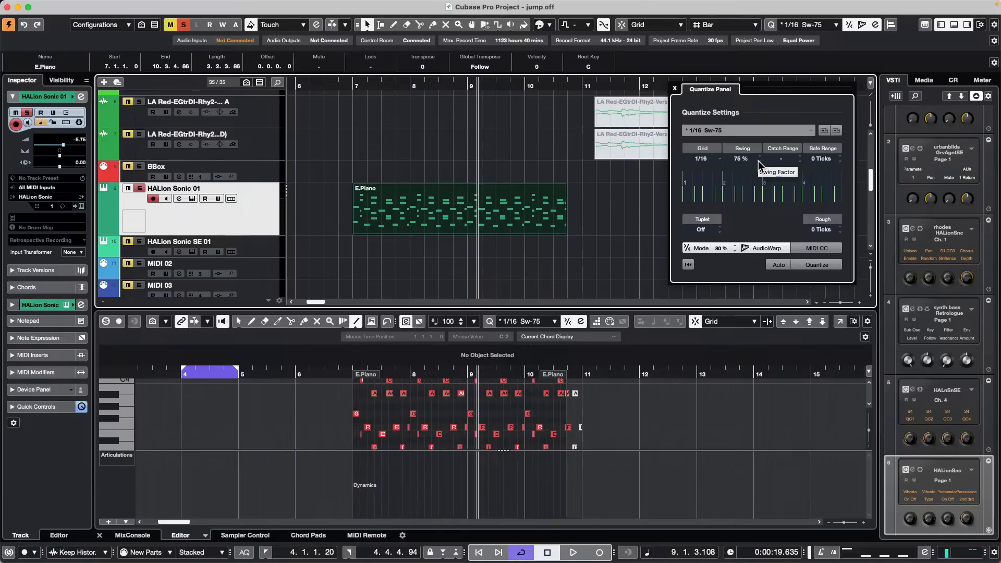
scroll(754, 160, down, 7)
scroll(754, 161, down, 4)
scroll(753, 160, up, 6)
click(821, 264)
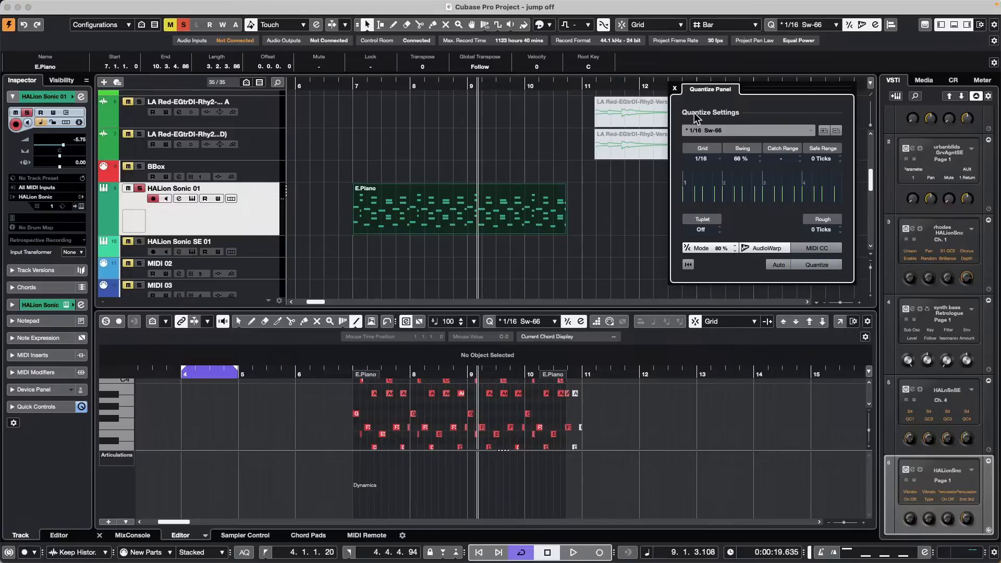
Step: Raise the swing to 90% for a 1/16 Sw-90 preset and close the Quantize Panel
scroll(746, 158, up, 15)
scroll(747, 158, up, 19)
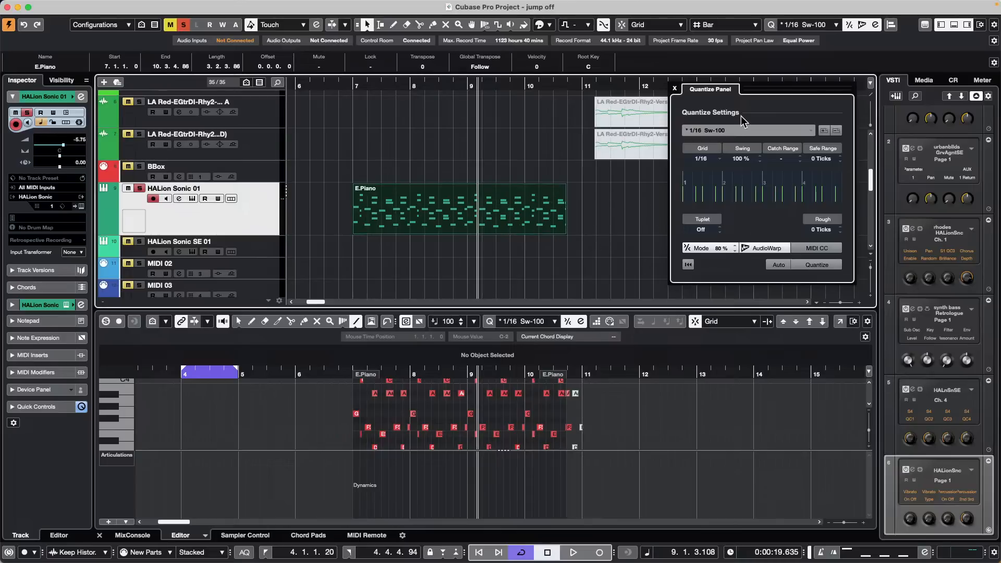
scroll(744, 162, down, 5)
click(674, 88)
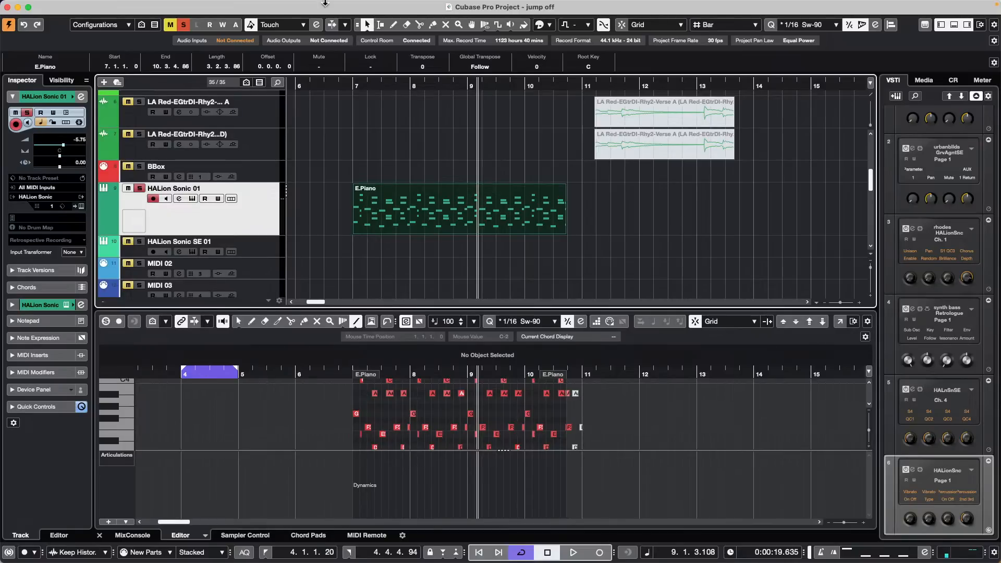
Step: Select Audio 01 and show the MixConsole's Inserts rack in the lower zone, scrolled to channels 11–23
click(246, 6)
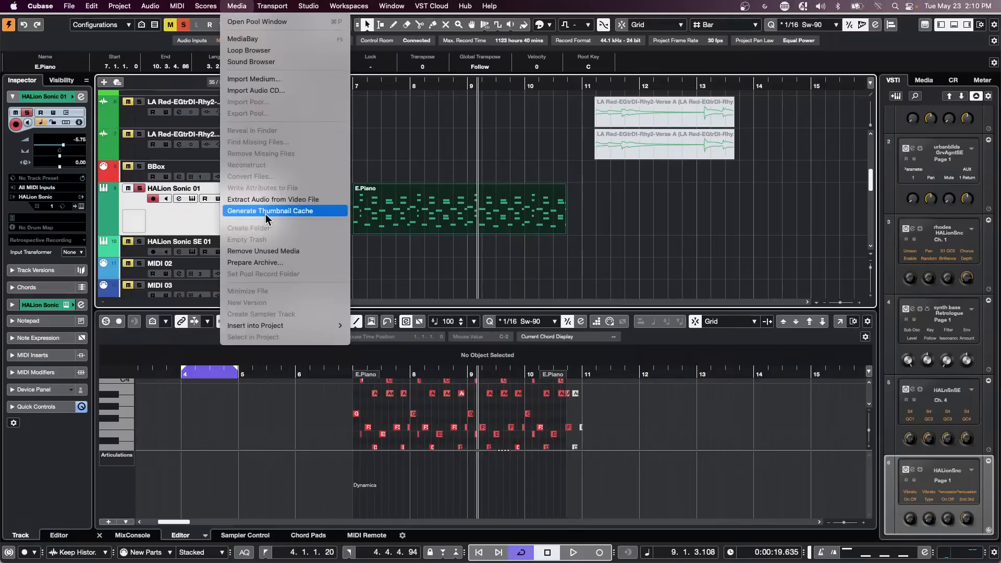
mouse_move(172, 5)
click(44, 342)
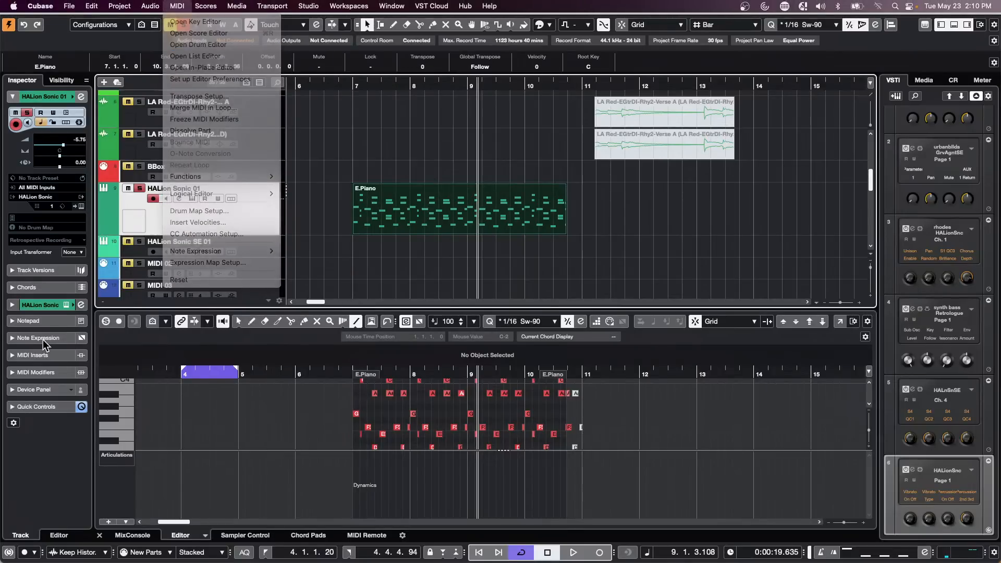
scroll(182, 274, down, 10)
scroll(228, 239, up, 8)
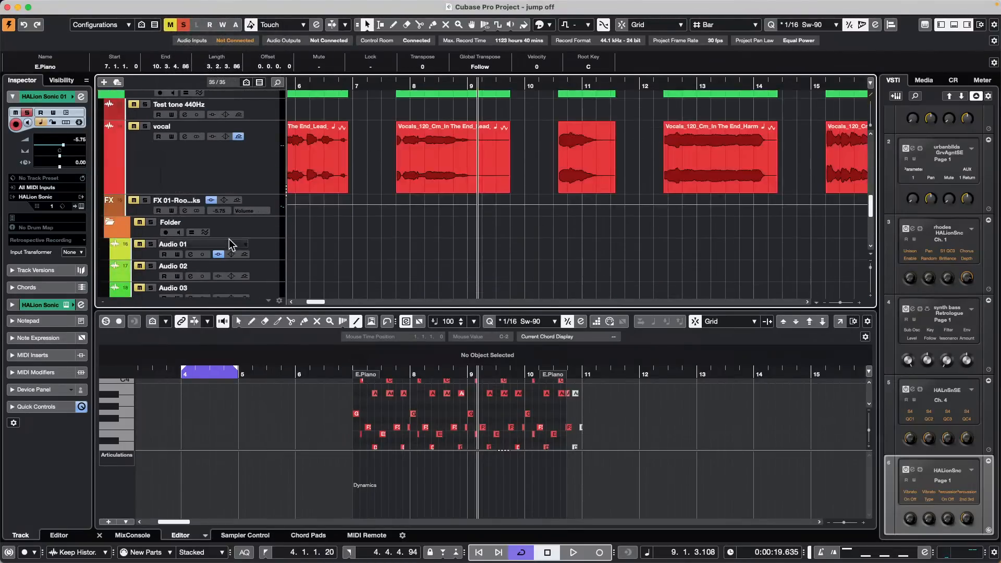
click(268, 246)
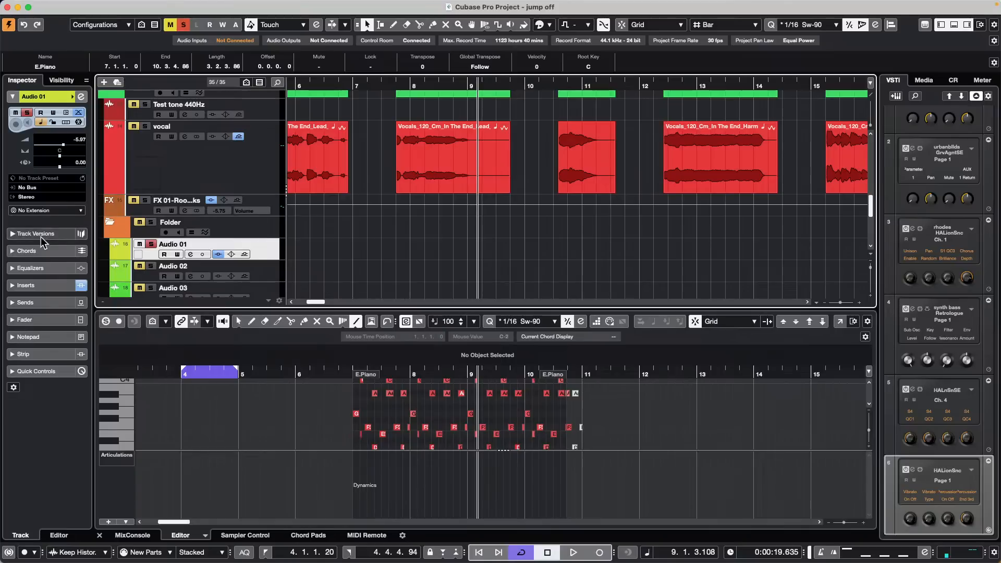
click(132, 535)
click(104, 426)
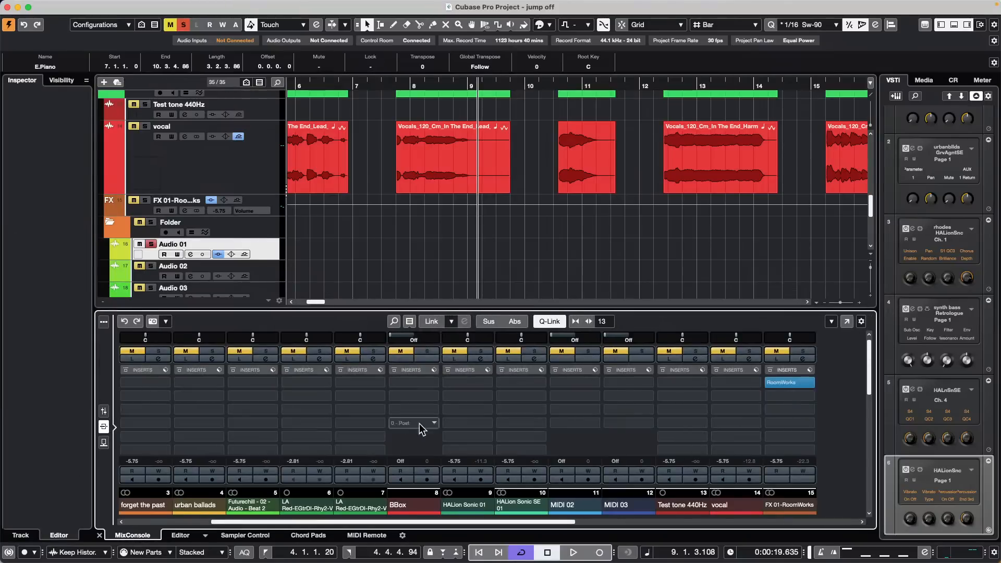
drag(327, 520, 552, 521)
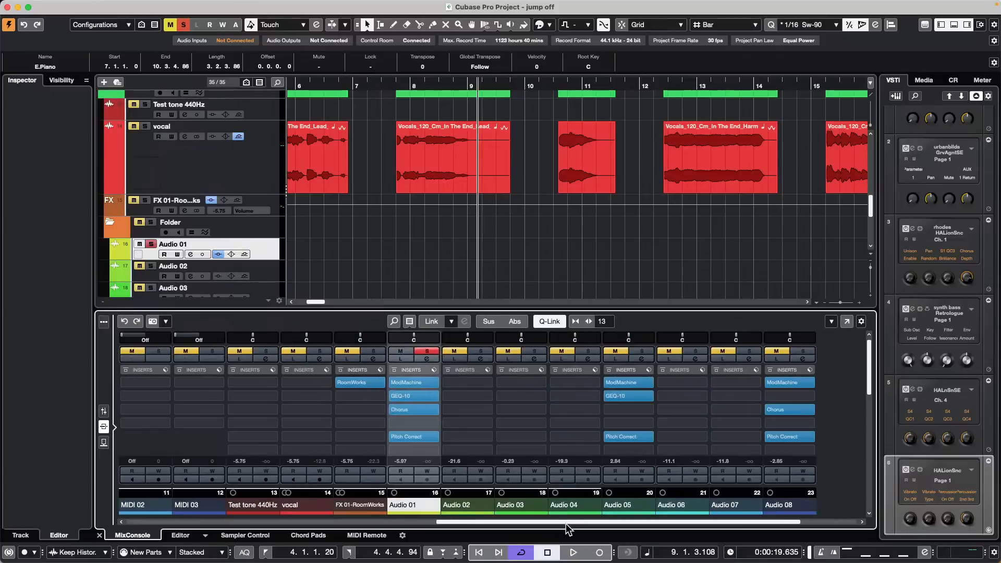
click(208, 6)
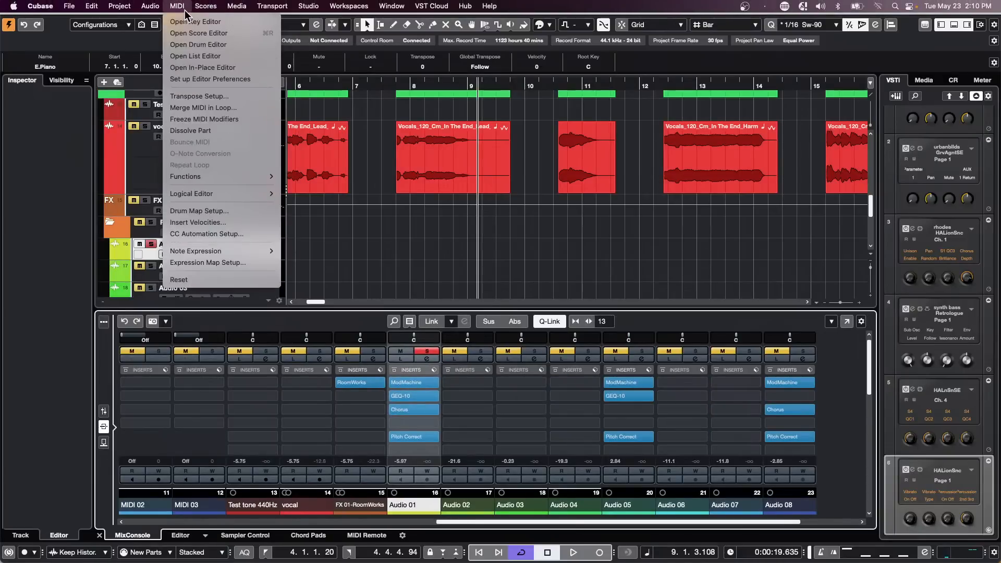
Step: Drag Audio 01's insert chain into Direct Offline Processing Favorites, name it, and select the In The End lead vocal
mouse_move(150, 5)
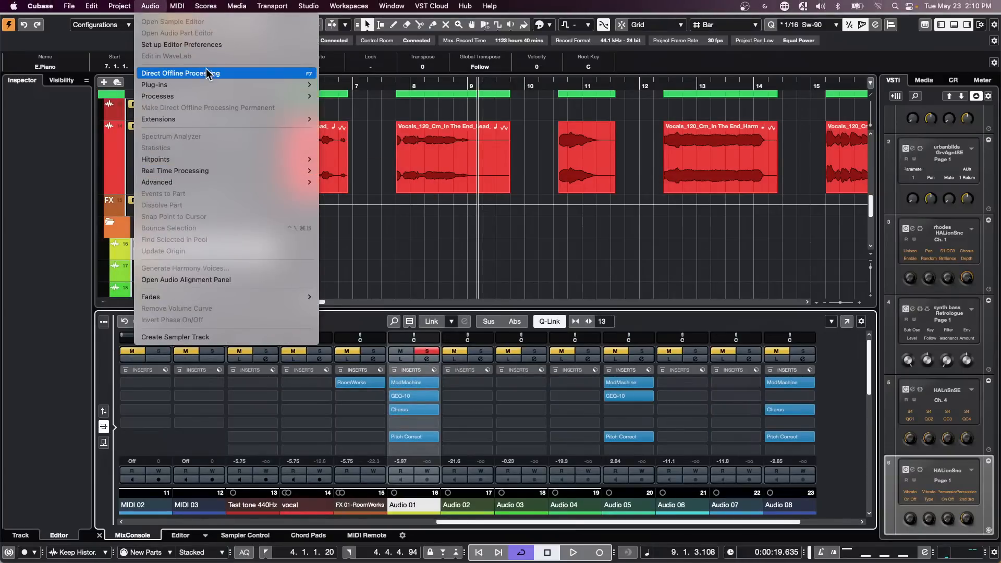
click(268, 73)
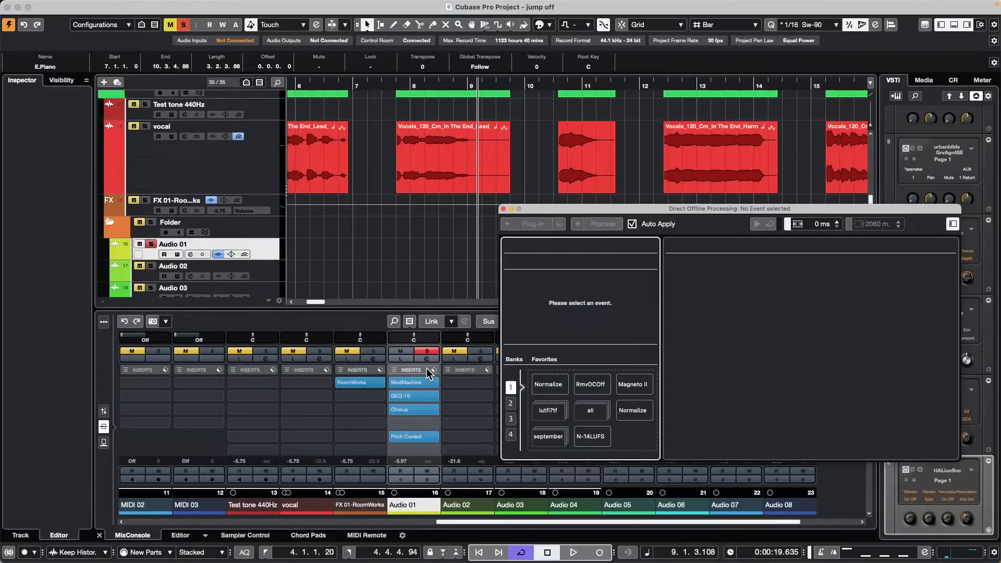
drag(420, 372, 642, 439)
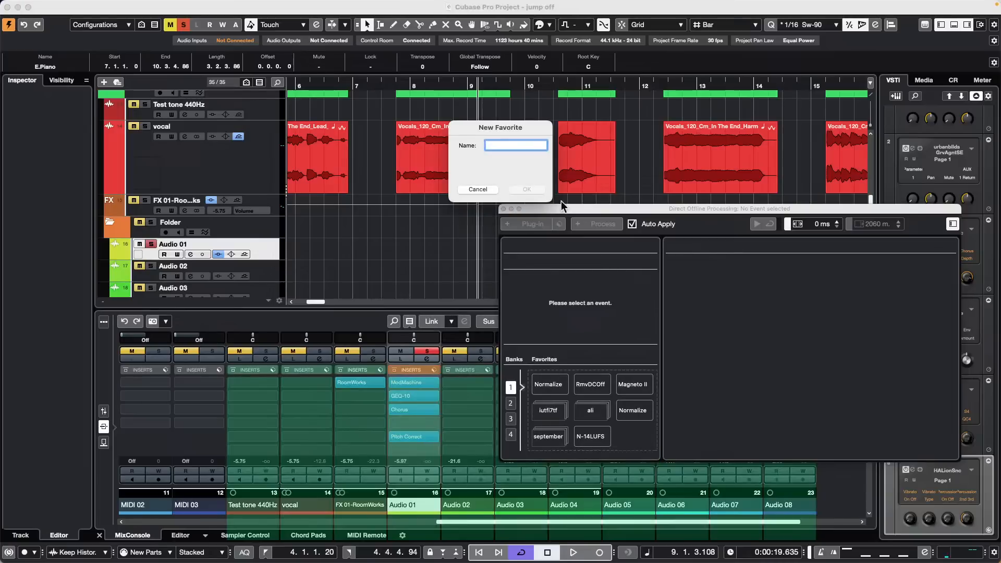
key(Return)
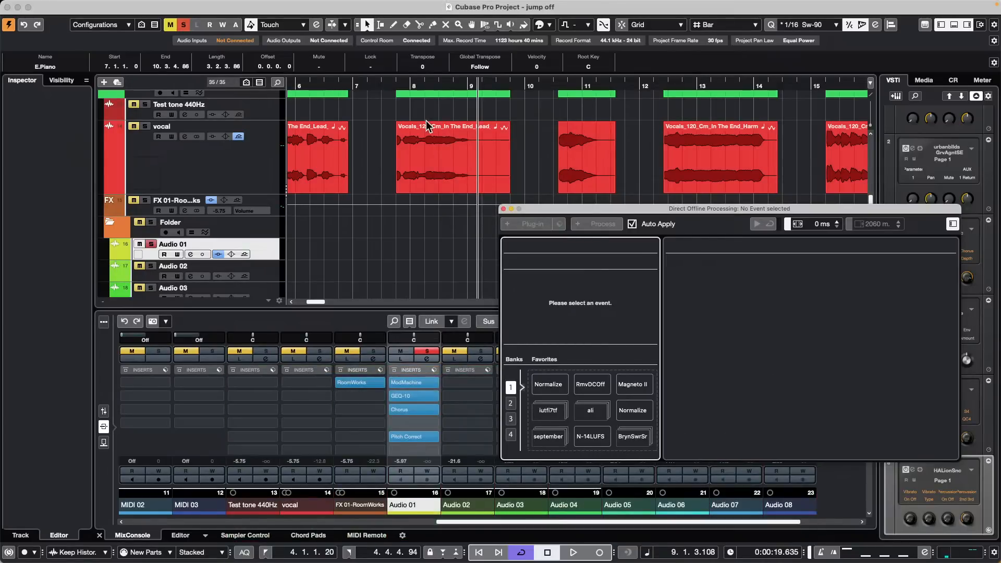
click(446, 166)
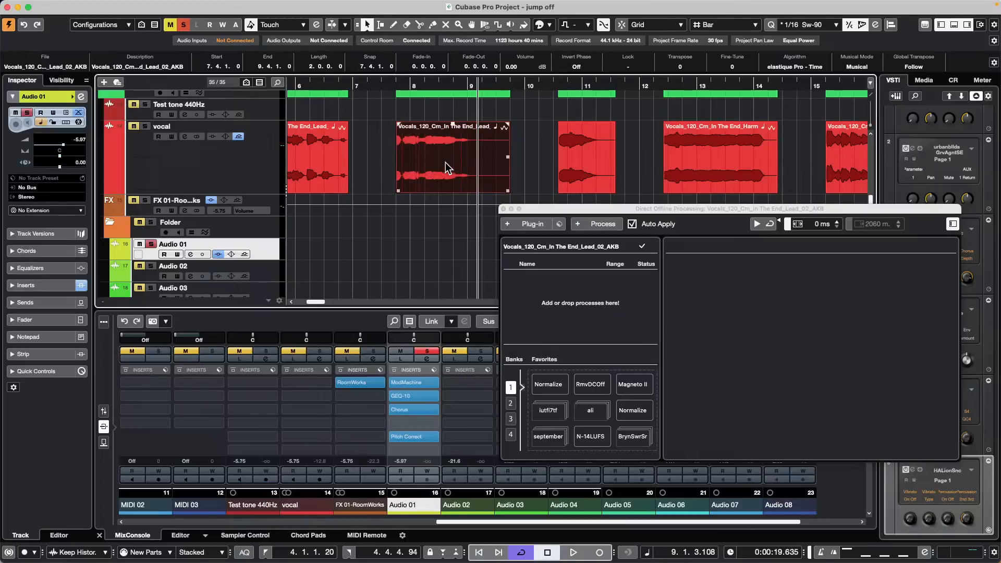
Step: Apply the insert-chain favorite to the lead vocal, then cut Pitch Correct from the process list
click(632, 437)
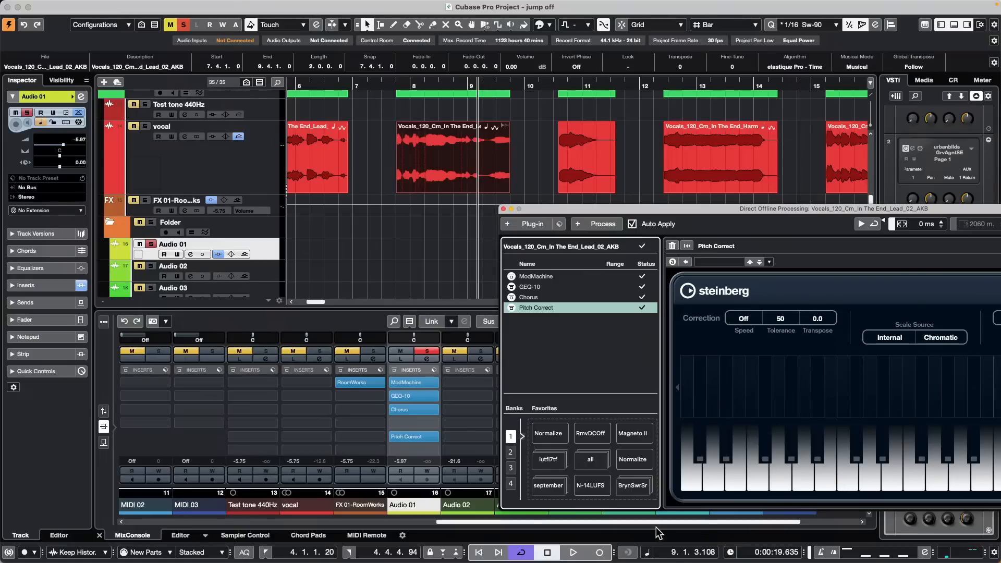
right_click(548, 308)
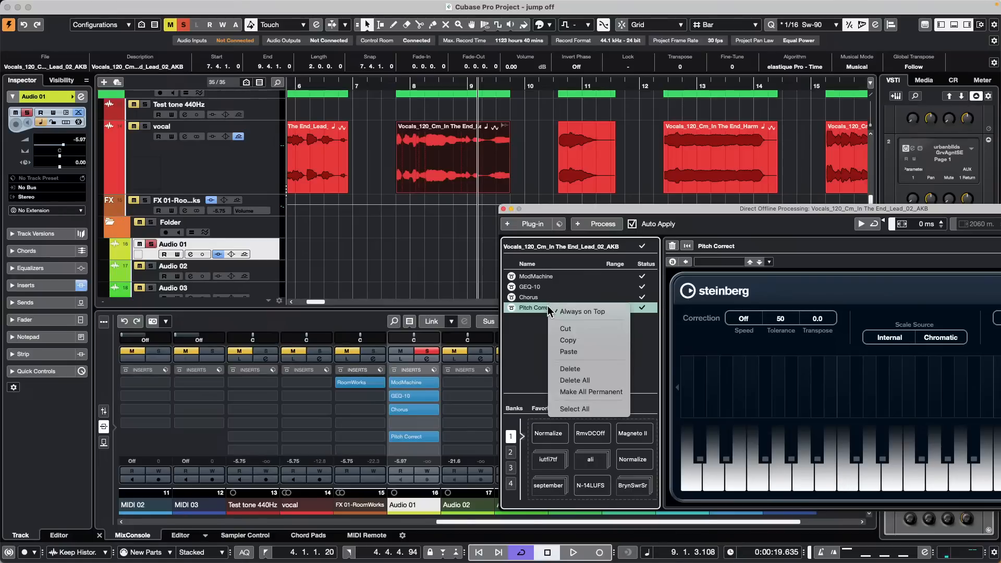
click(591, 329)
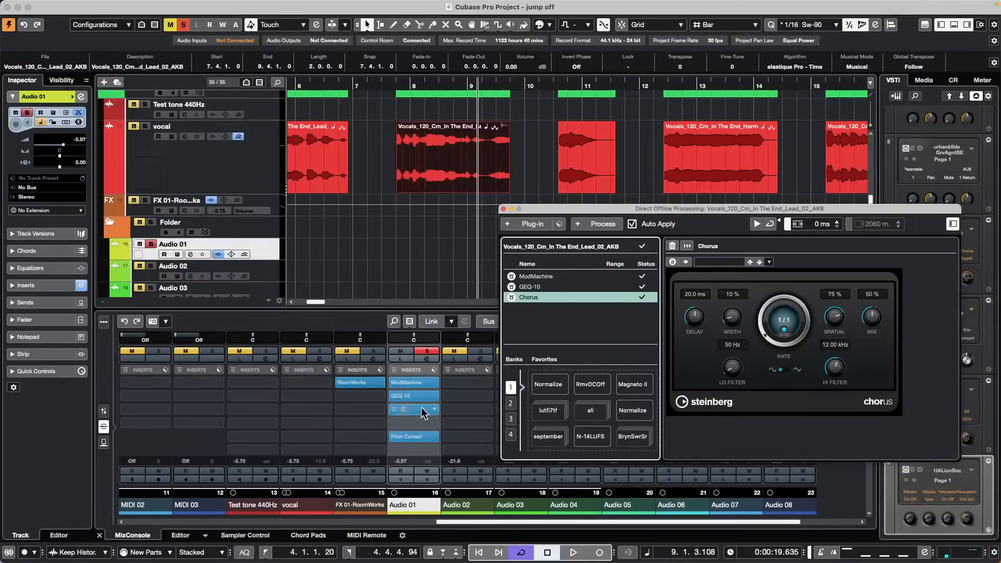
Step: Re-add the insert-chain processes and a Normalize, then delete the duplicate Normalize favorite
click(645, 440)
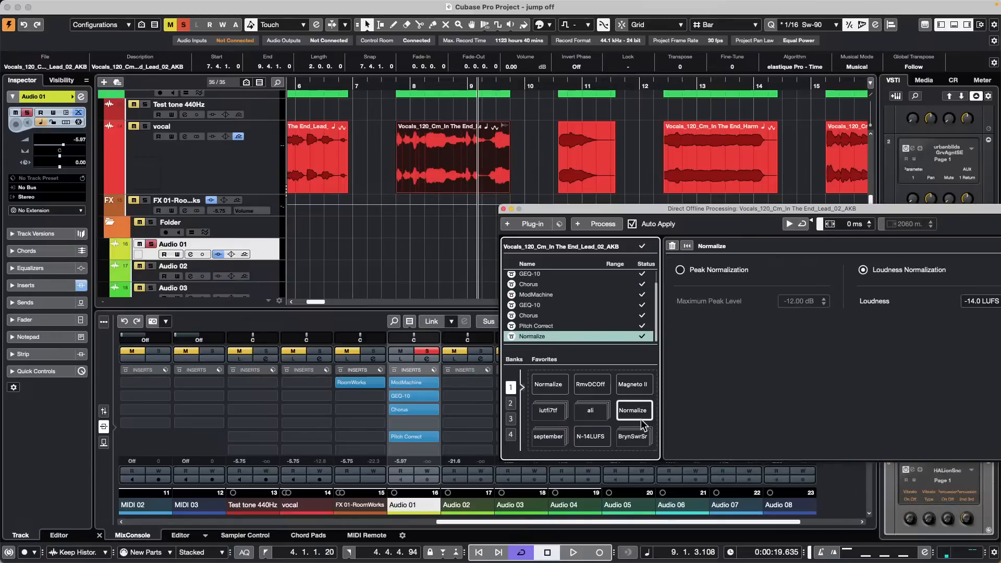
click(640, 415)
right_click(640, 414)
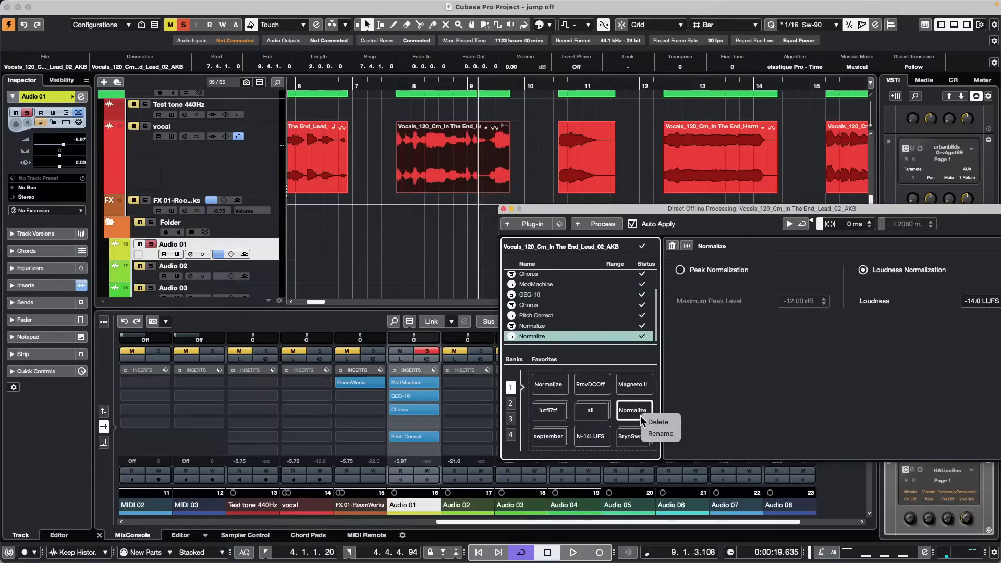
click(674, 423)
Step: Delete all processes from the lead vocal's offline list and close the processing window
right_click(565, 286)
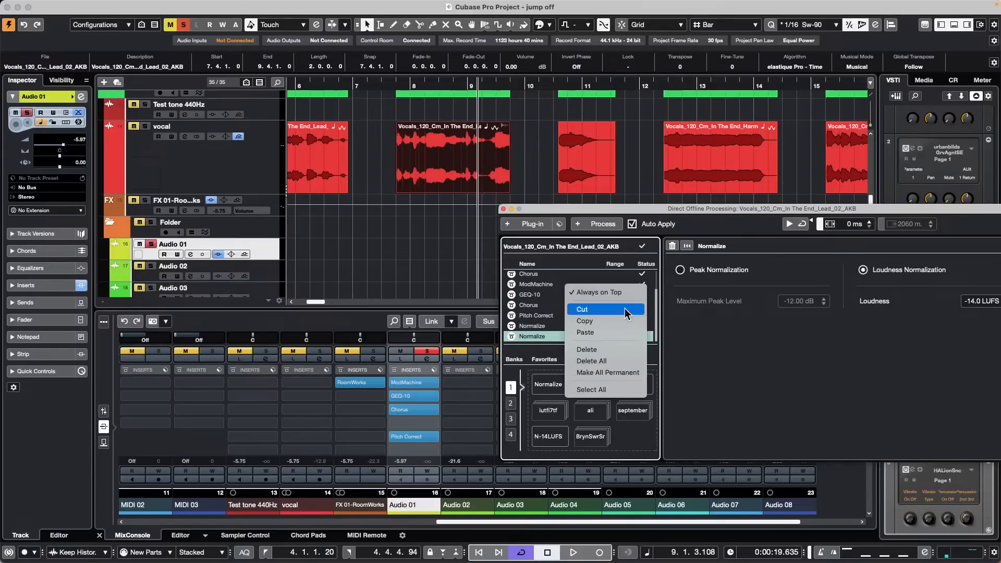
click(636, 349)
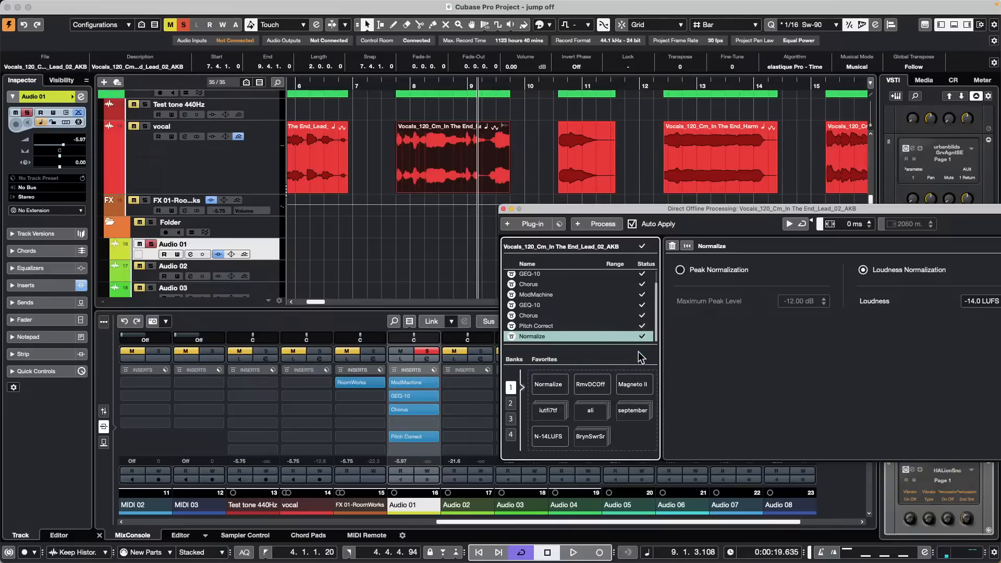
right_click(588, 303)
click(636, 376)
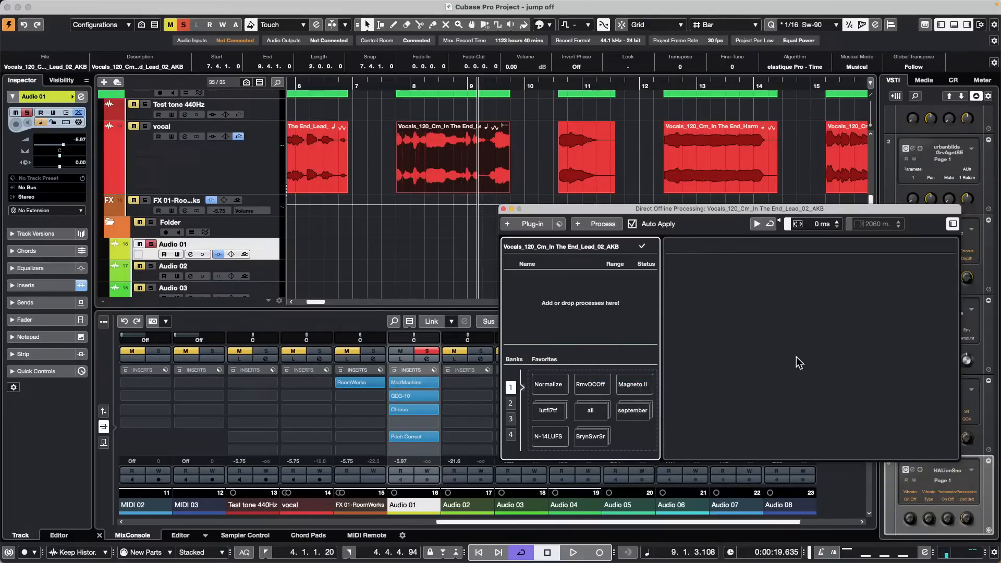
click(503, 209)
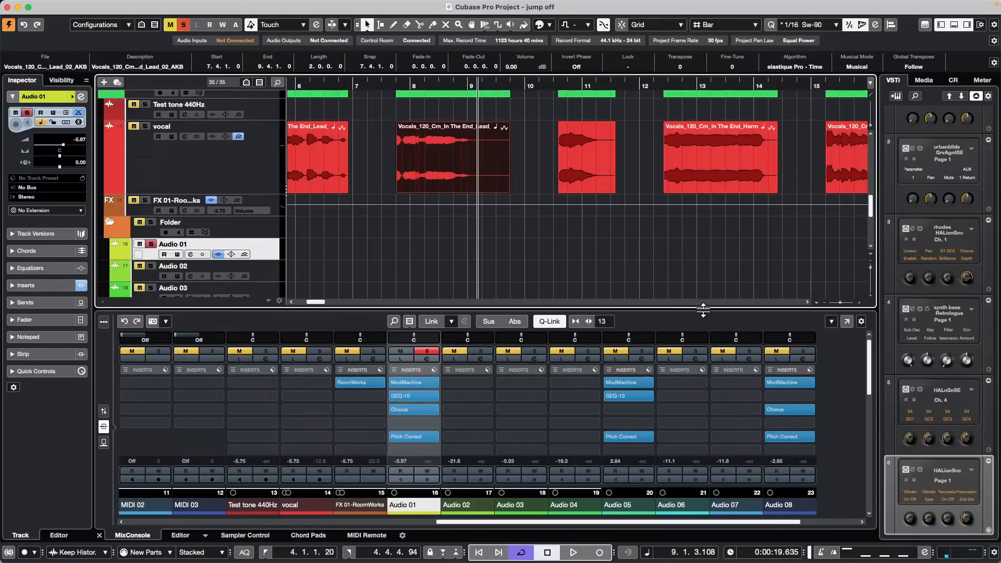
key(F7)
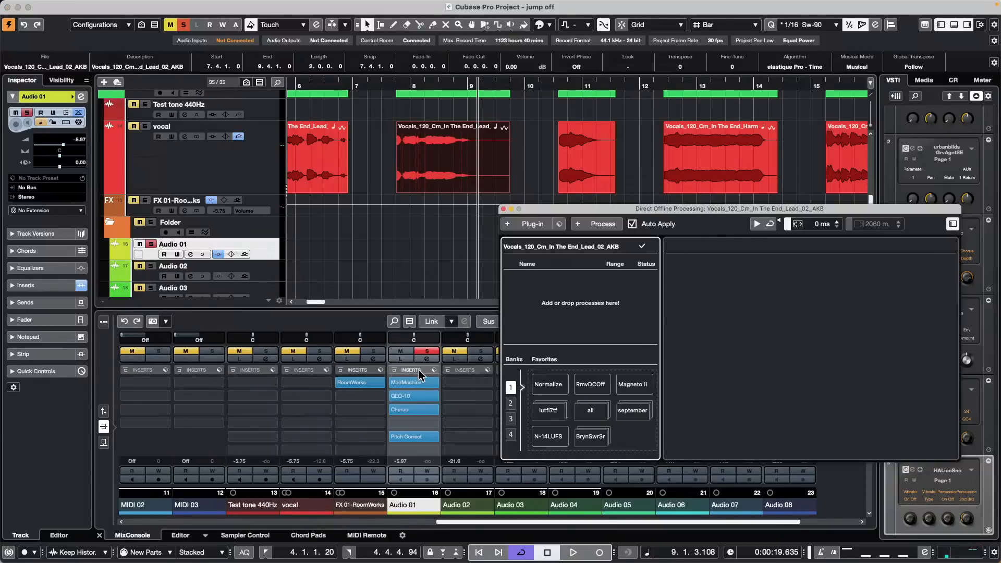
mouse_move(418, 370)
mouse_down()
mouse_move(421, 382)
mouse_move(537, 432)
mouse_move(652, 451)
mouse_move(436, 351)
mouse_move(423, 383)
mouse_up()
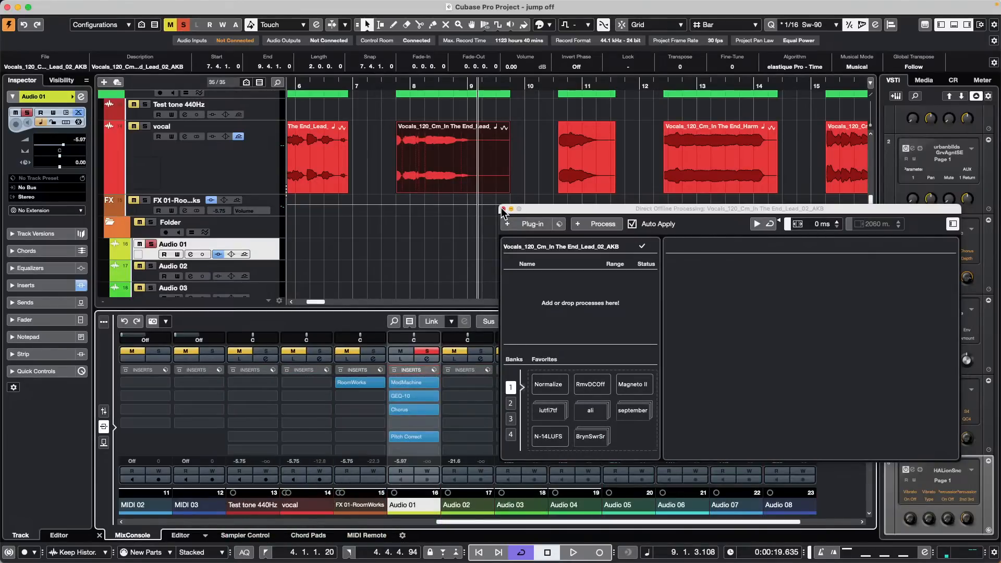
click(503, 208)
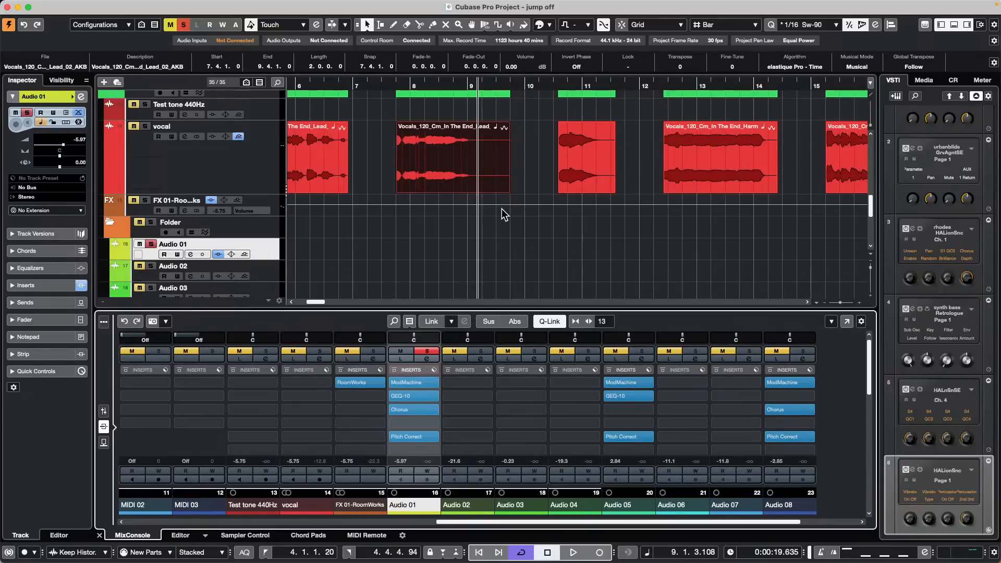
Step: Uncheck Record and Thru Pitchbend in the MIDI Filter preferences, then apply and confirm with OK
click(64, 7)
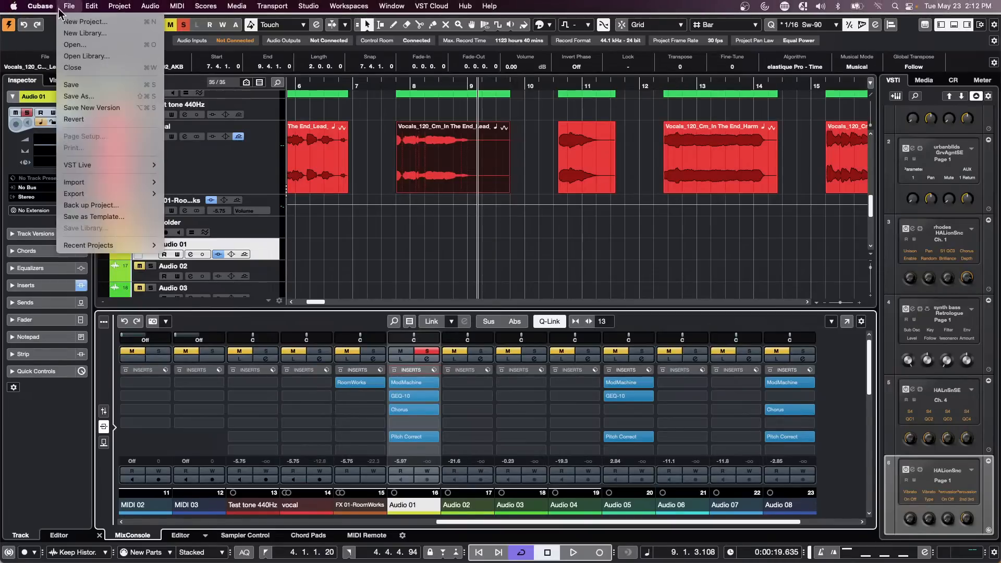
click(59, 40)
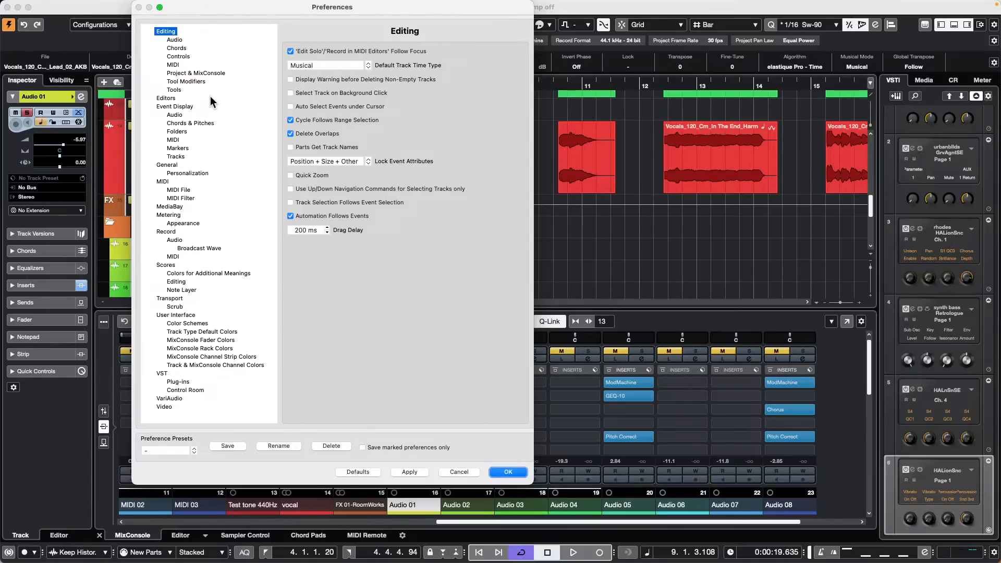
click(182, 198)
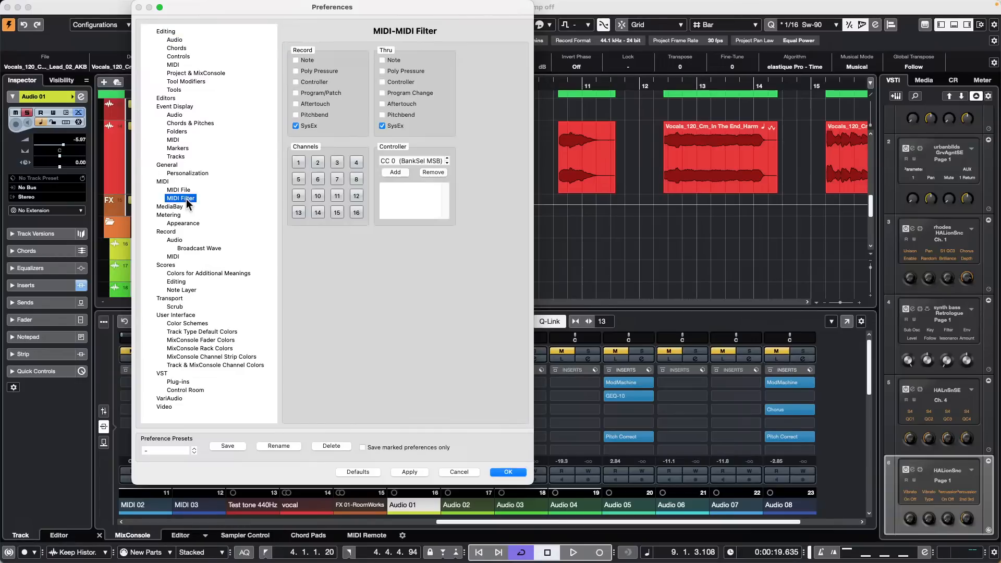
click(381, 115)
click(381, 115)
click(296, 115)
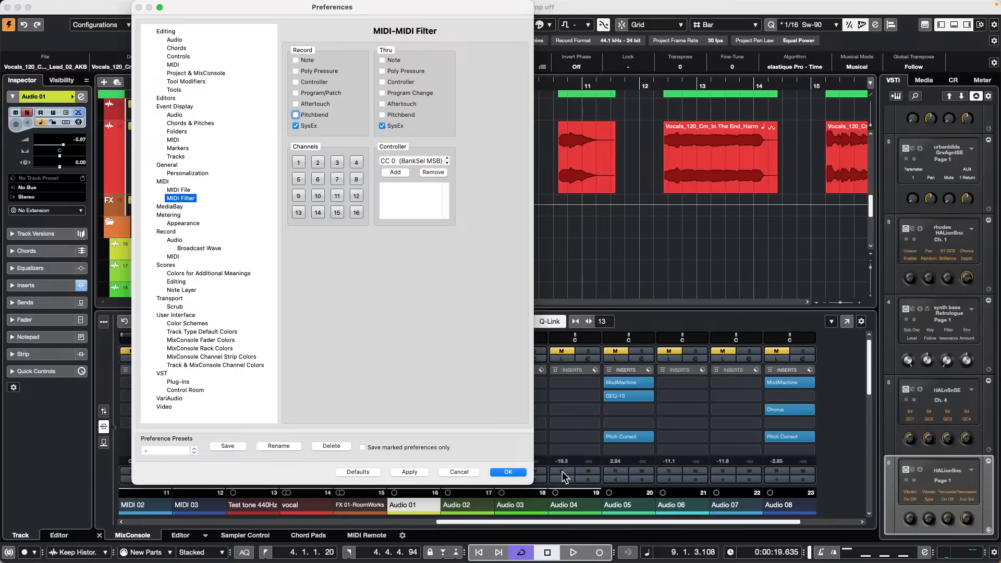
click(415, 472)
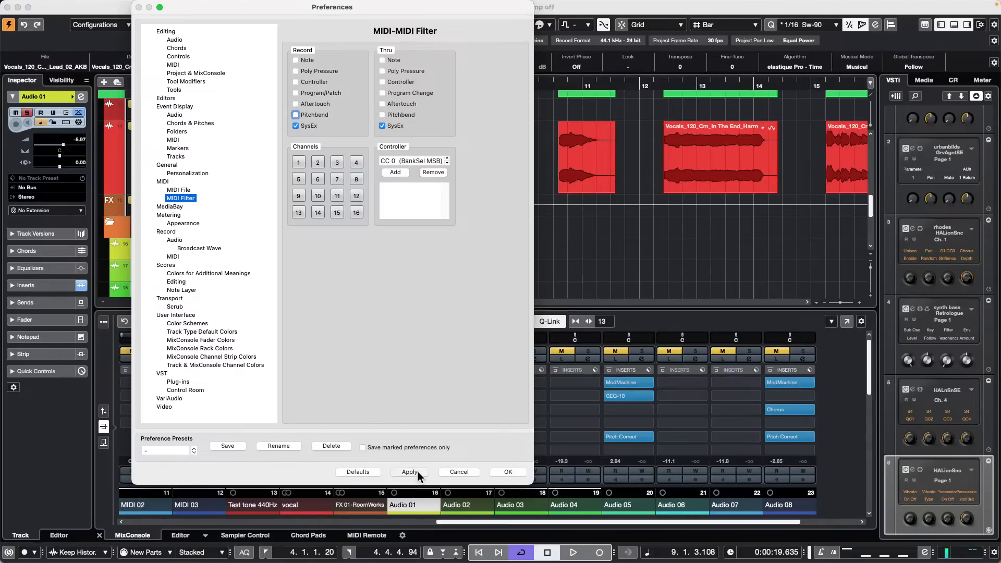
click(522, 472)
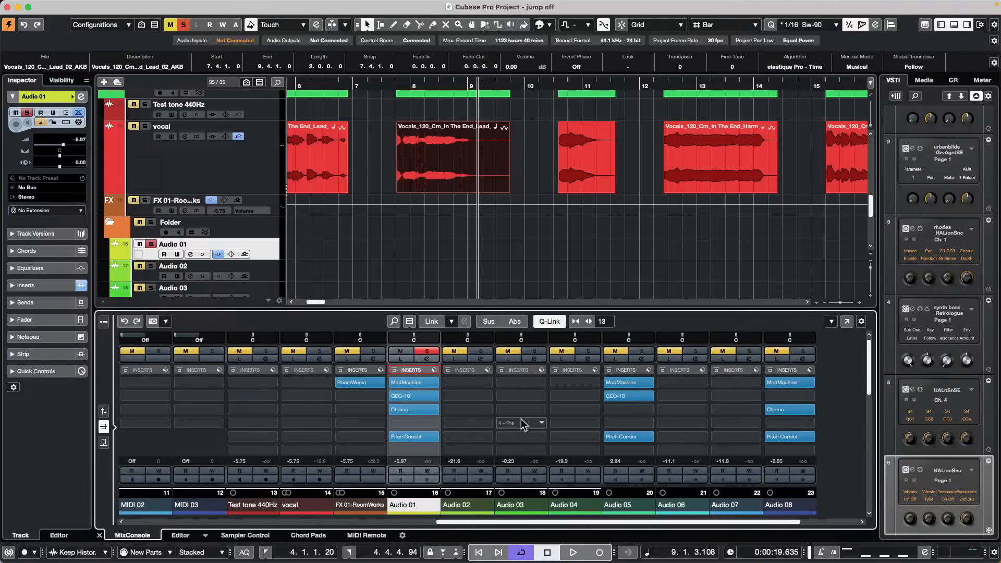
Step: Open the Control Room page of Studio > Audio Connections
mouse_move(276, 3)
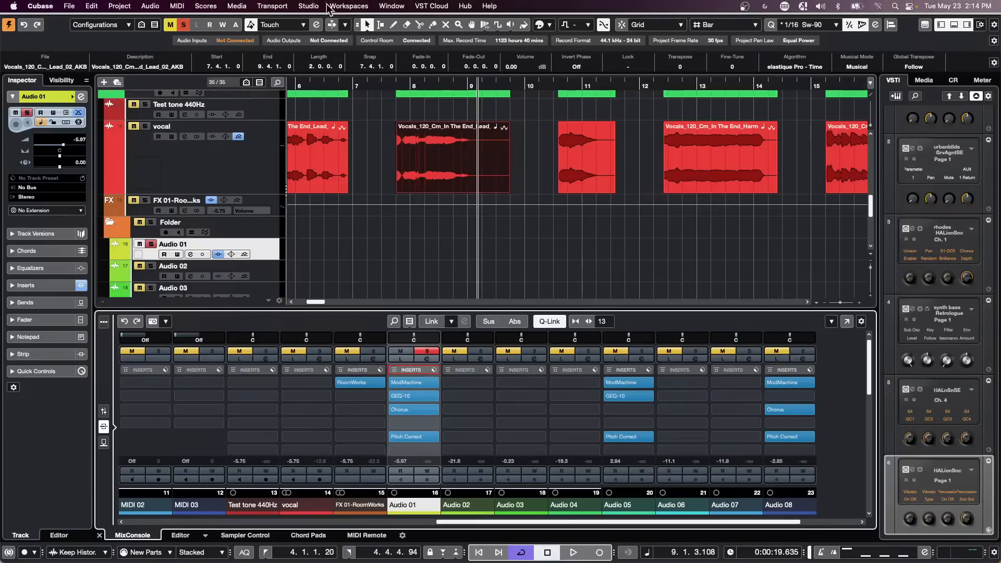
click(310, 6)
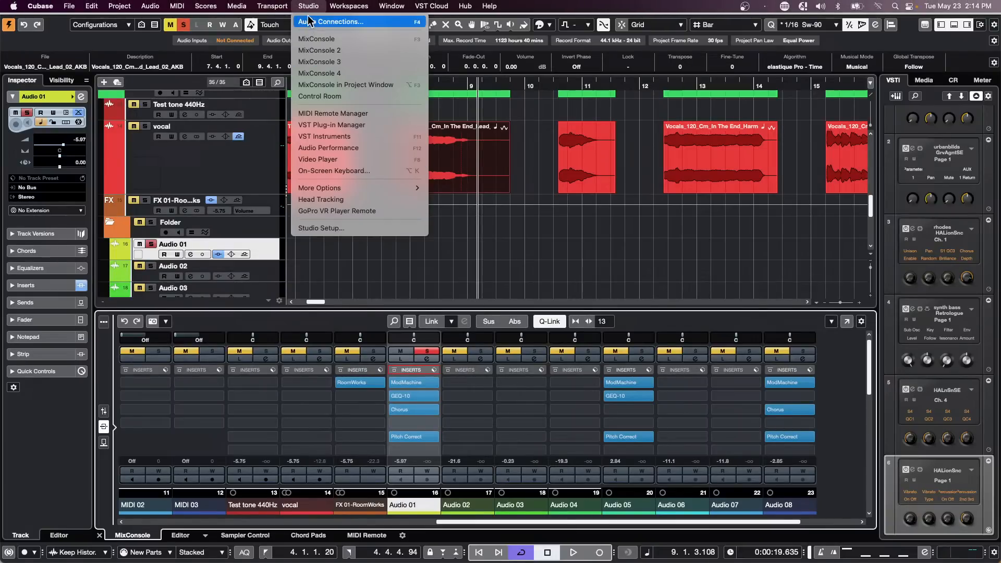
mouse_move(352, 9)
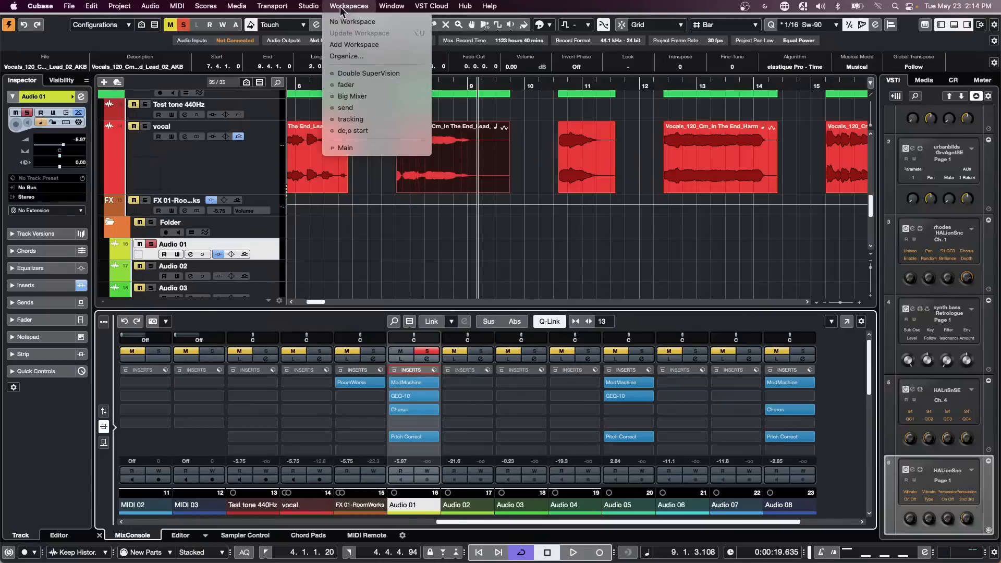
click(310, 21)
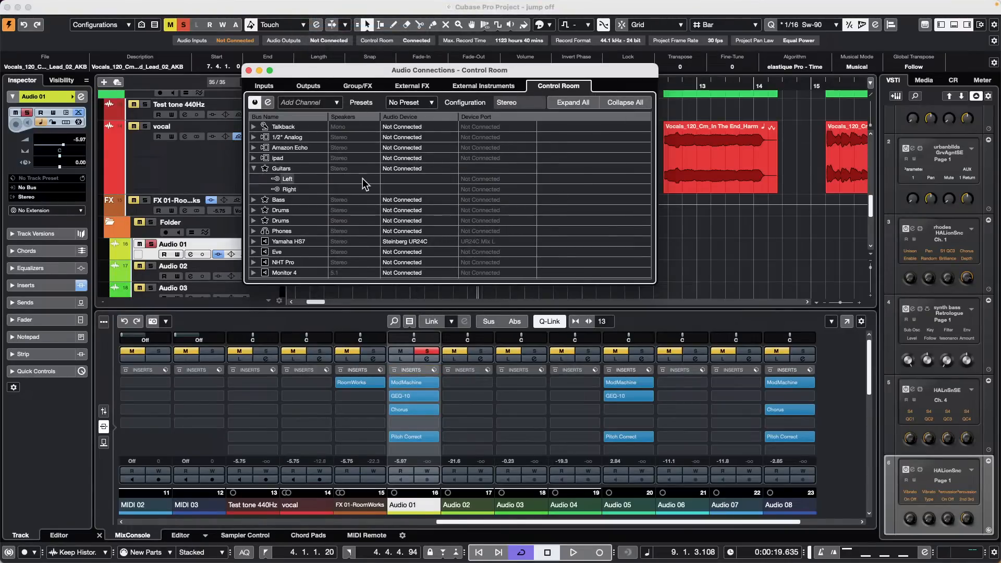
Step: Save the Control Room connections as a preset named 'GO May 23 2023'
click(429, 102)
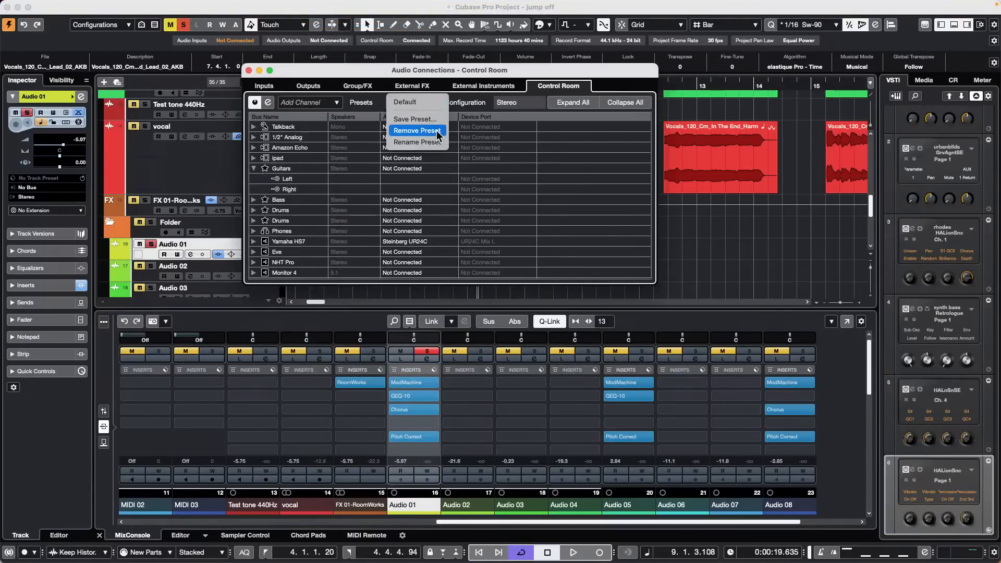
click(415, 119)
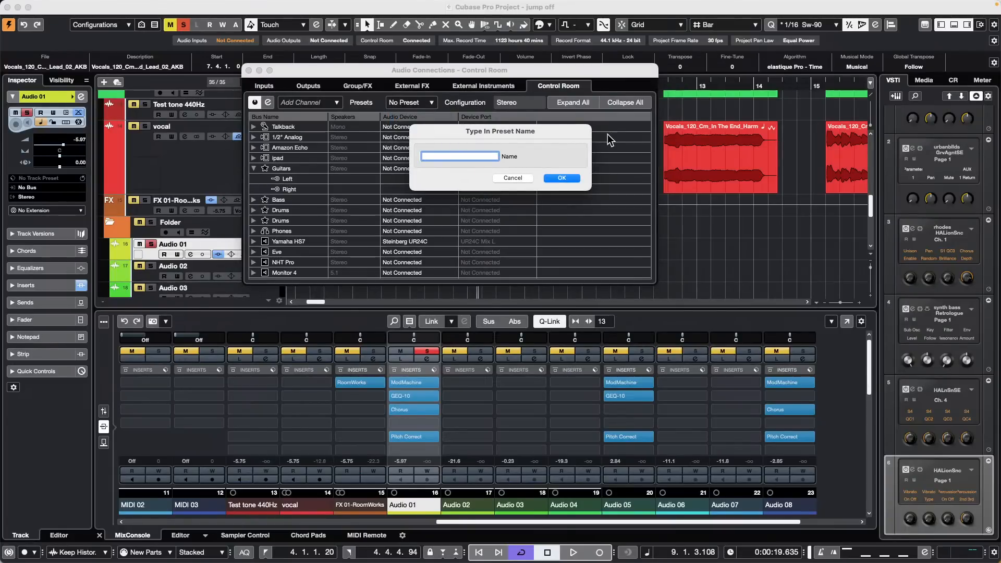
text(GO May 23 2023)
key(Return)
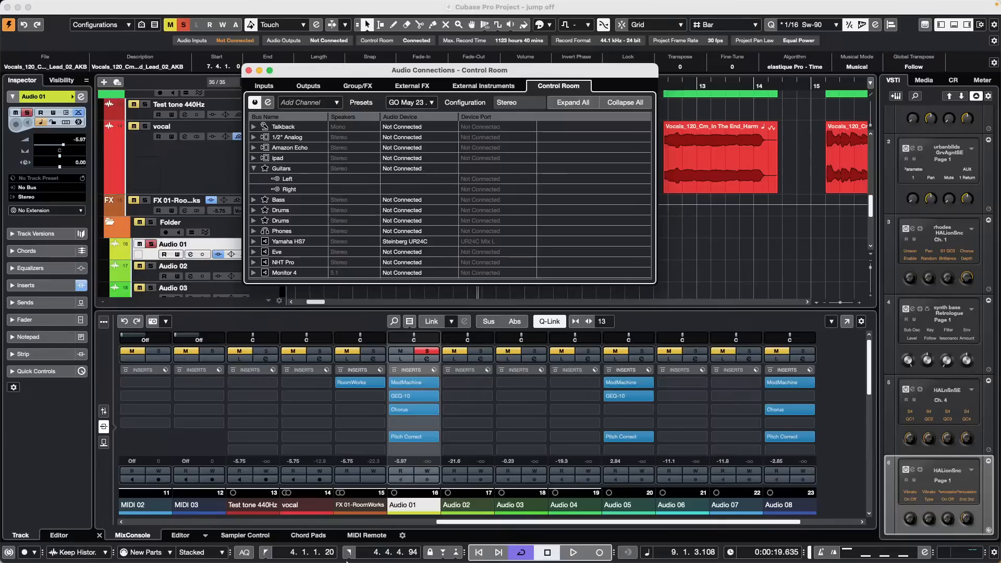
mouse_move(300, 554)
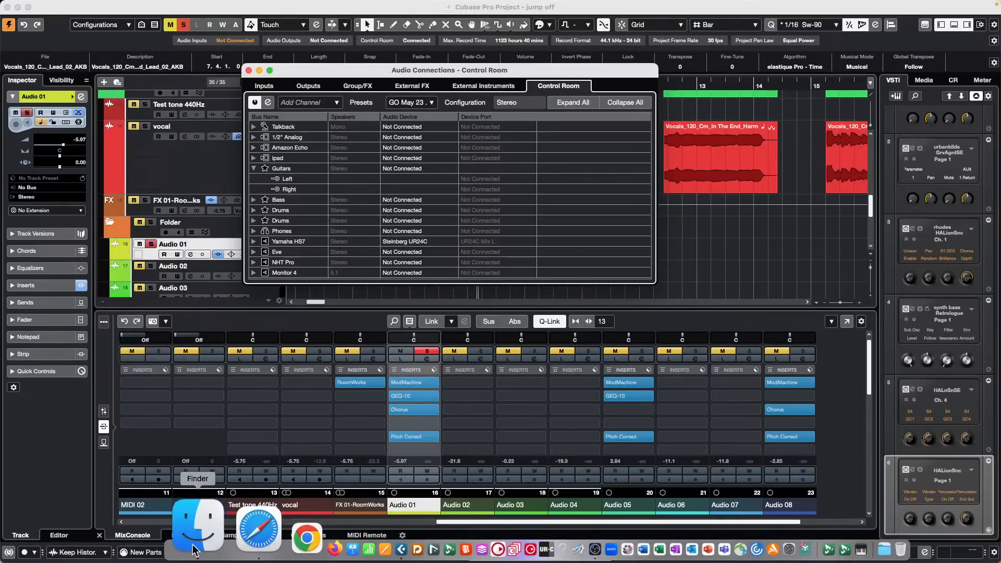
Step: Open a Finder window, go to Documents then Desktop, and browse files like DRUMS.xml and GA tester
click(195, 542)
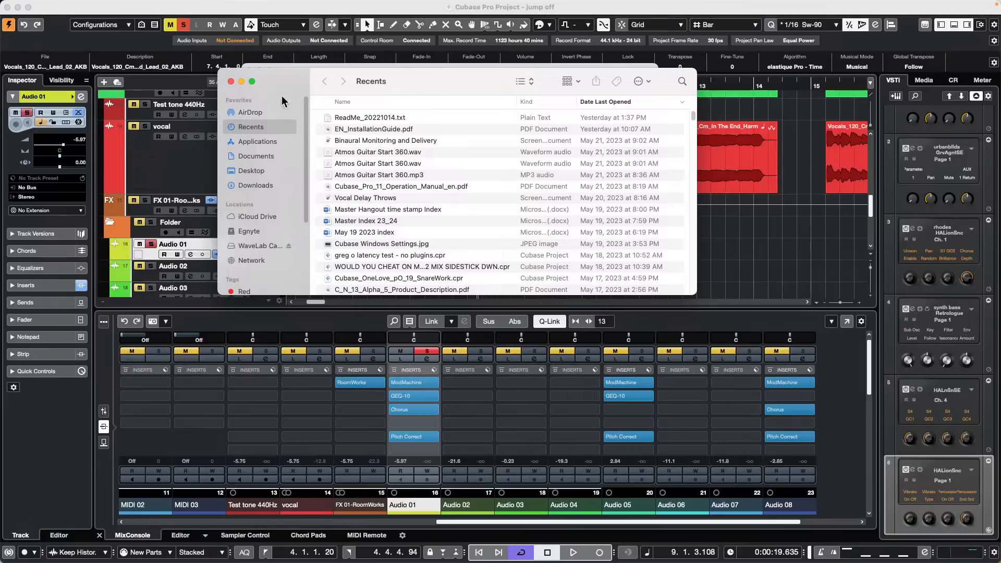
click(253, 157)
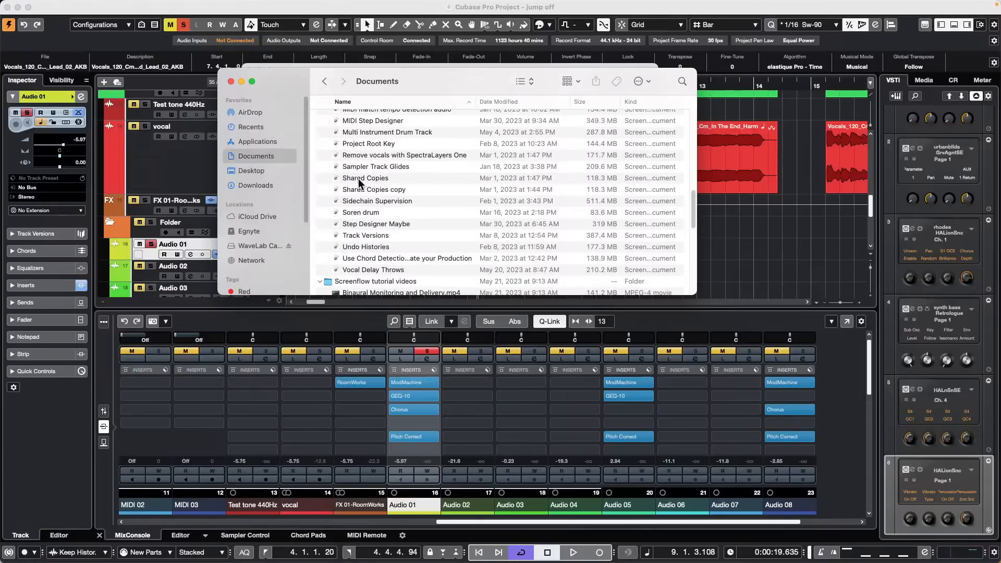
scroll(359, 182, down, 10)
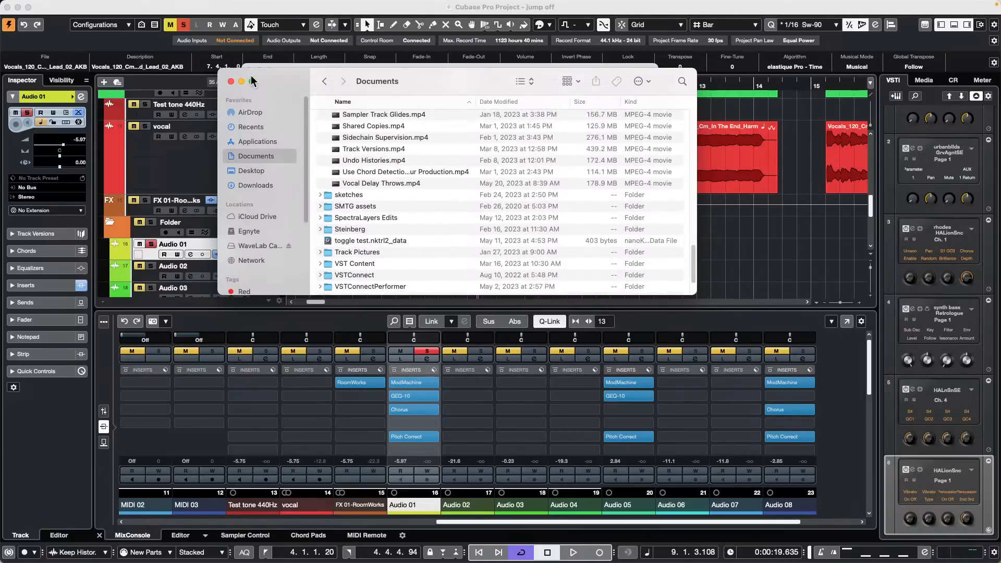
click(251, 172)
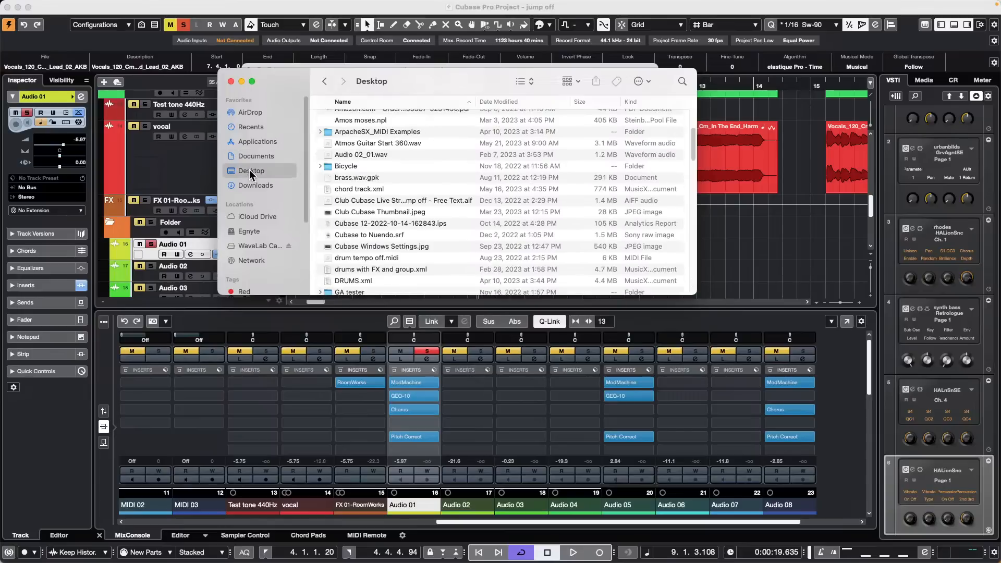
scroll(361, 209, down, 10)
scroll(360, 208, down, 3)
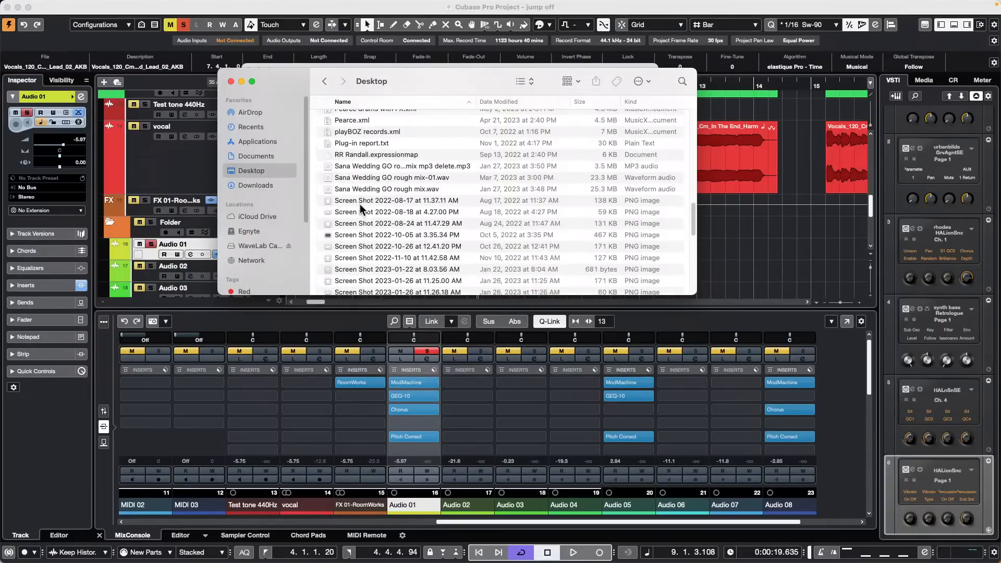
scroll(359, 207, down, 10)
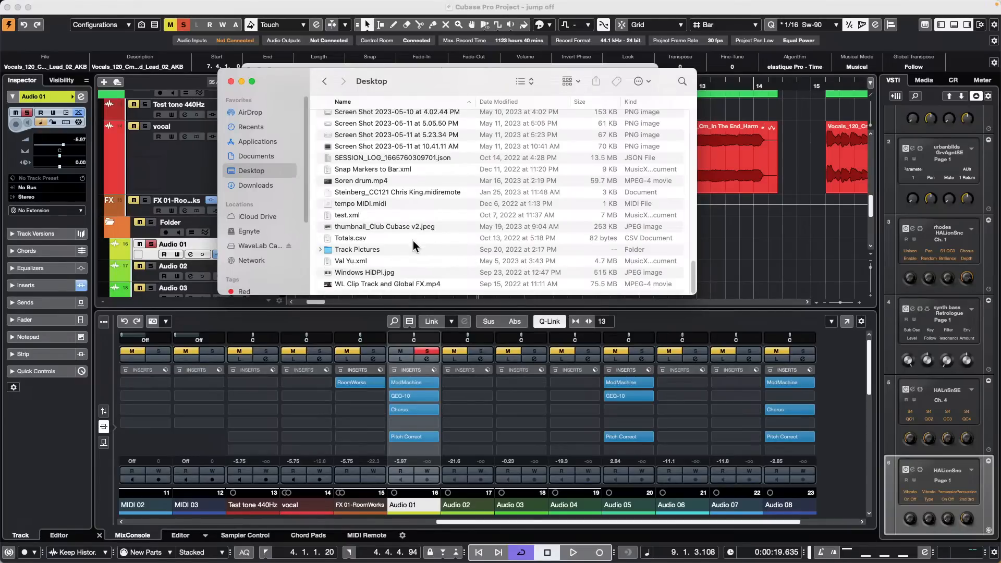
scroll(413, 245, up, 1)
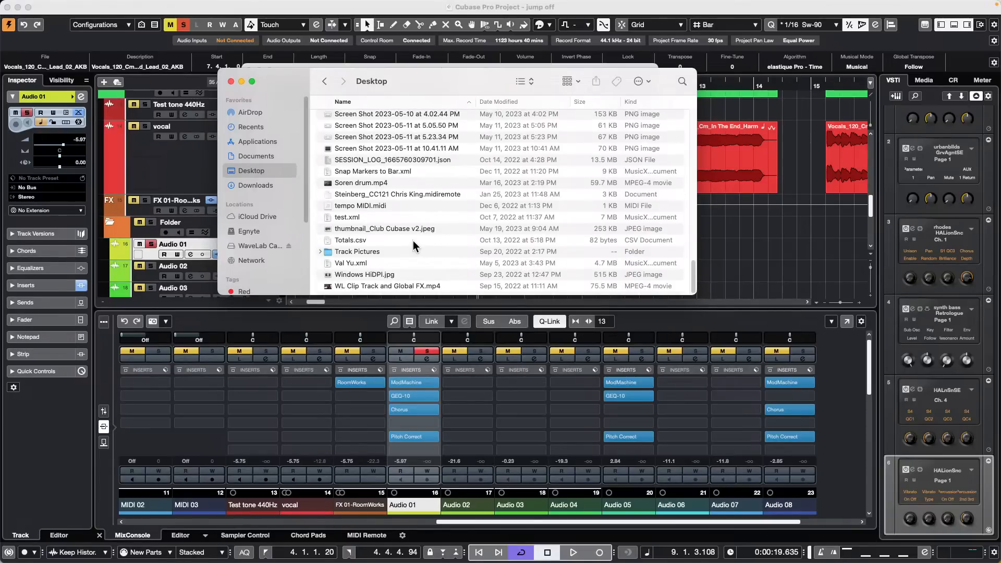
scroll(413, 245, up, 15)
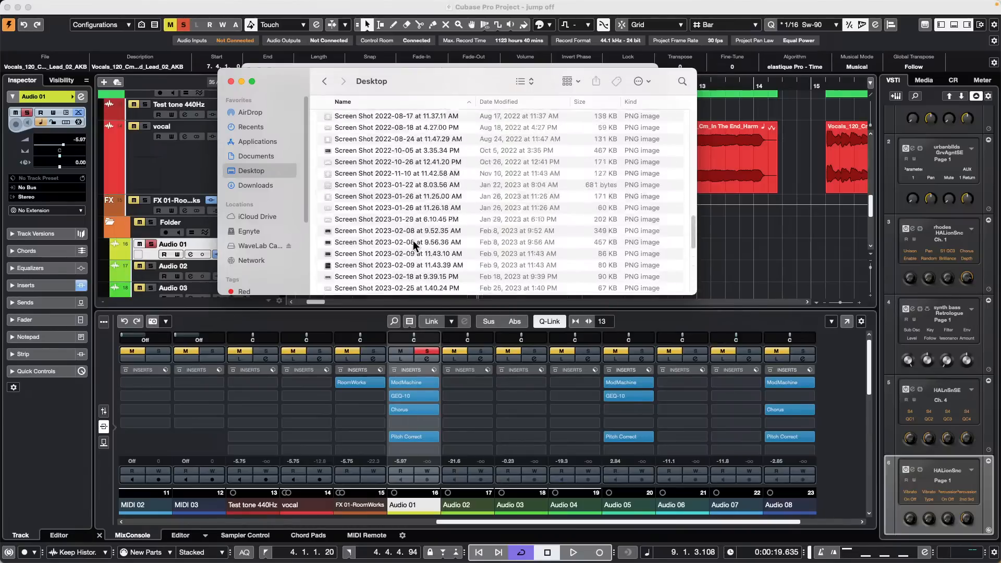
scroll(413, 245, up, 8)
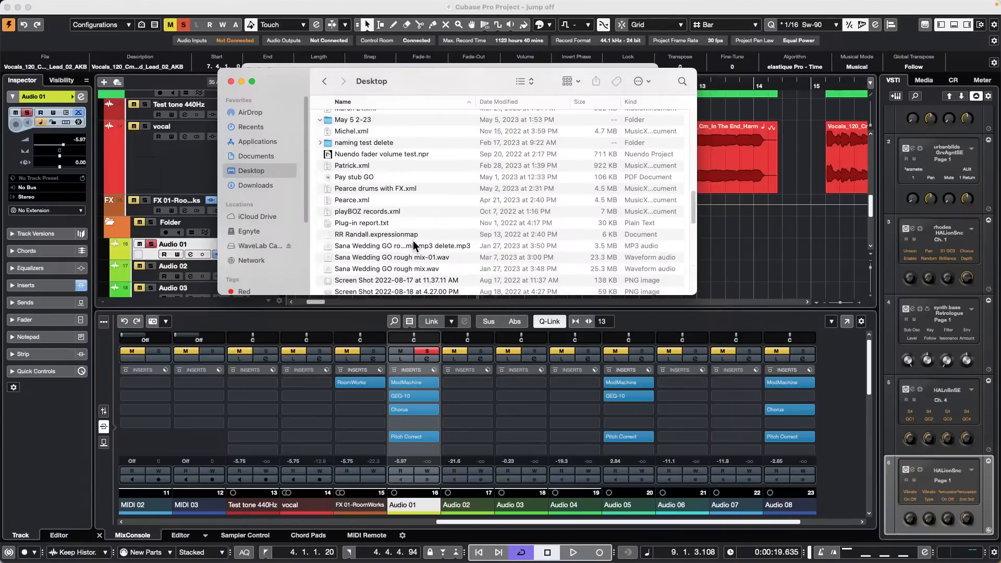
scroll(413, 245, up, 3)
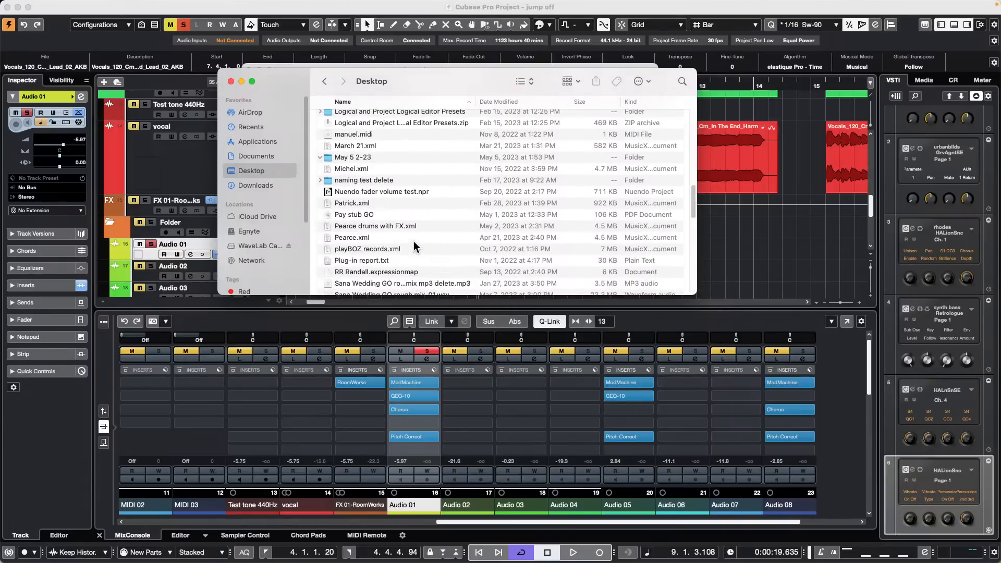
scroll(414, 242, up, 4)
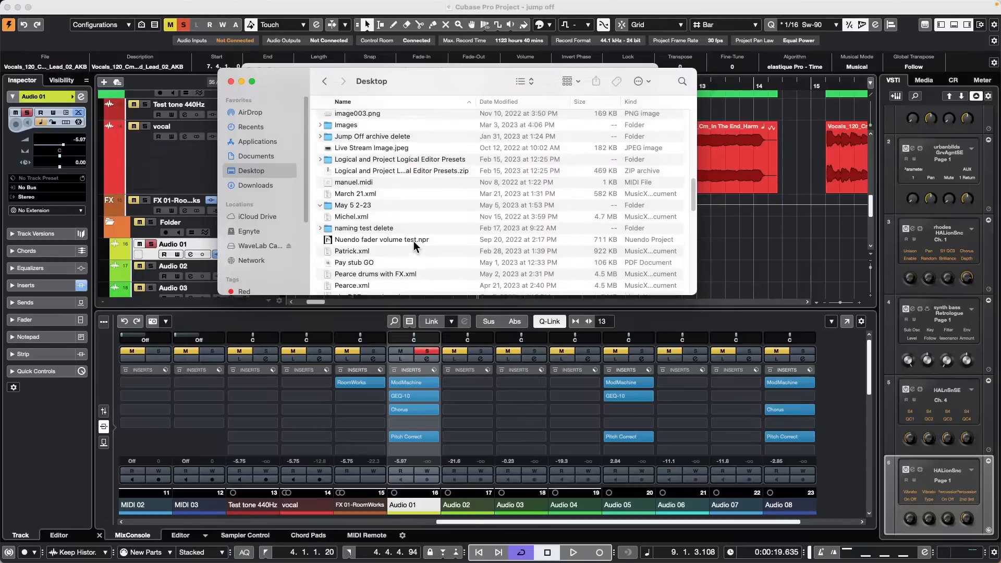
scroll(414, 243, up, 8)
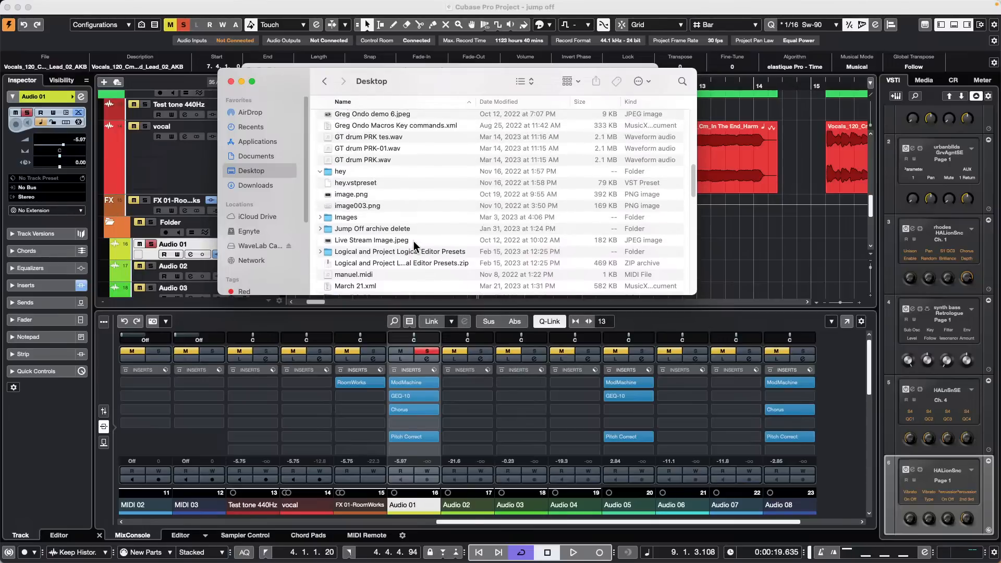
scroll(415, 244, up, 15)
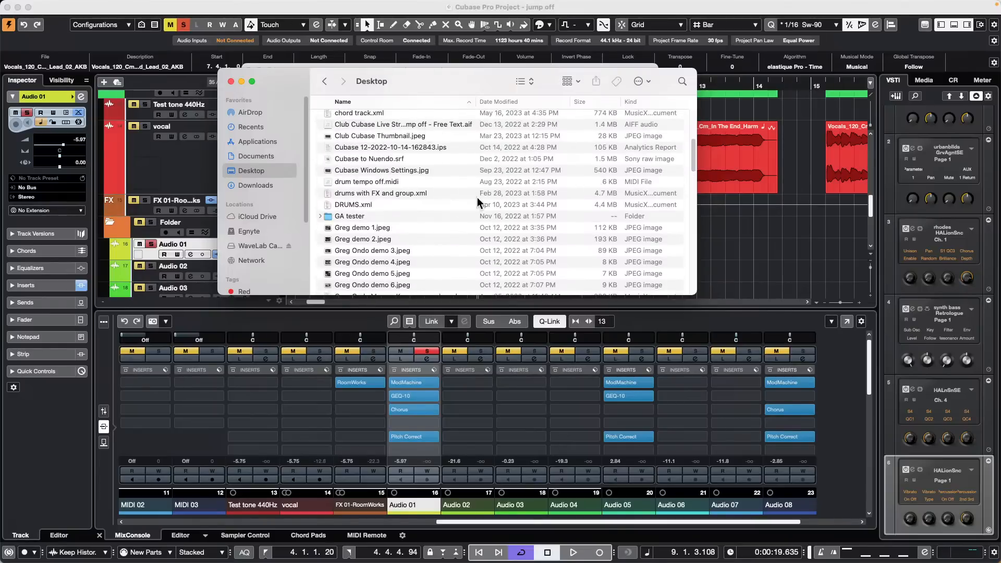
Step: Open Cubase Windows Settings.jpg in Preview, then switch back to Finder
double_click(396, 172)
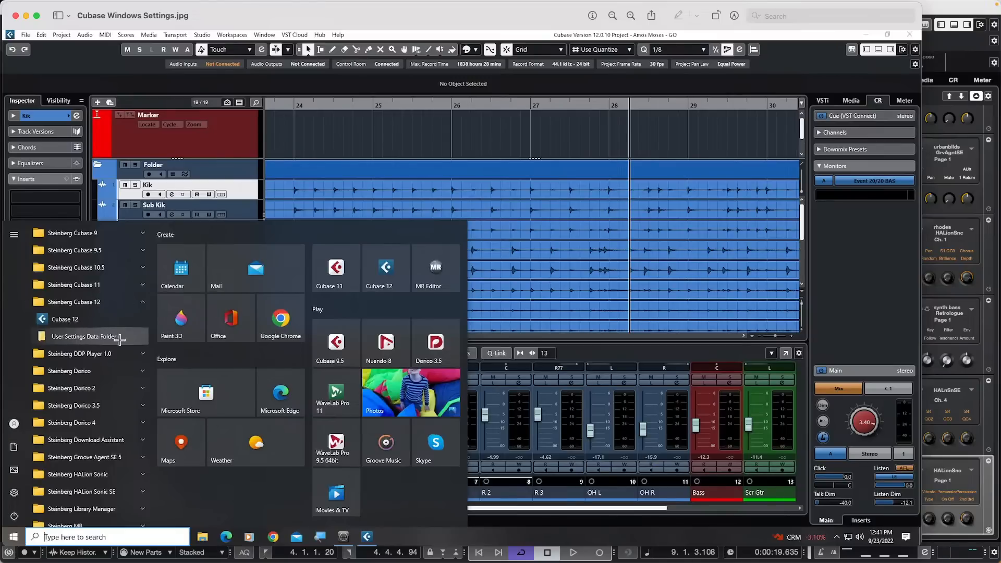
key(super+Tab)
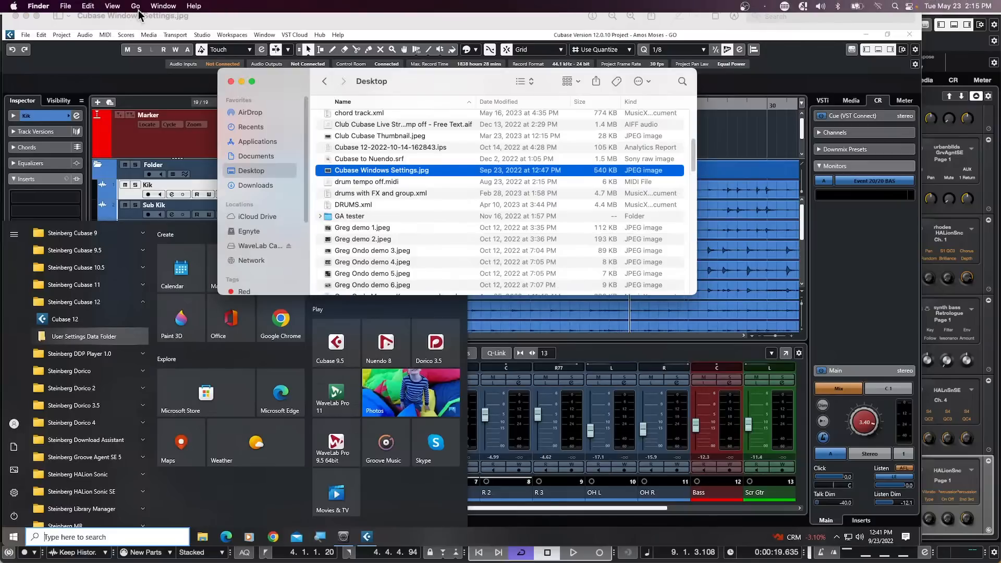
Step: Go to the hidden user Library folder and scroll through its Cubase settings folders
click(137, 7)
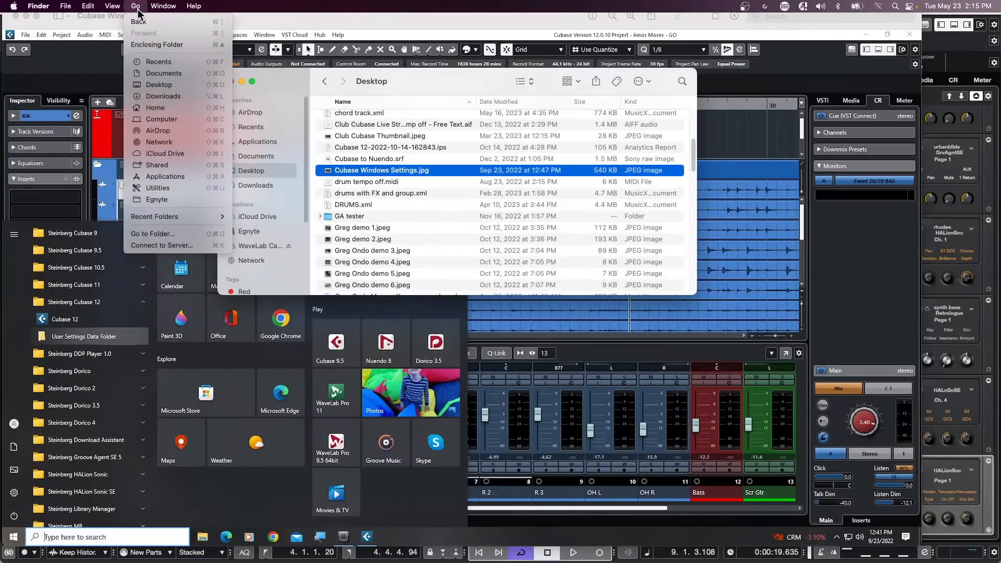
key(alt)
key(alt)
key(alt)
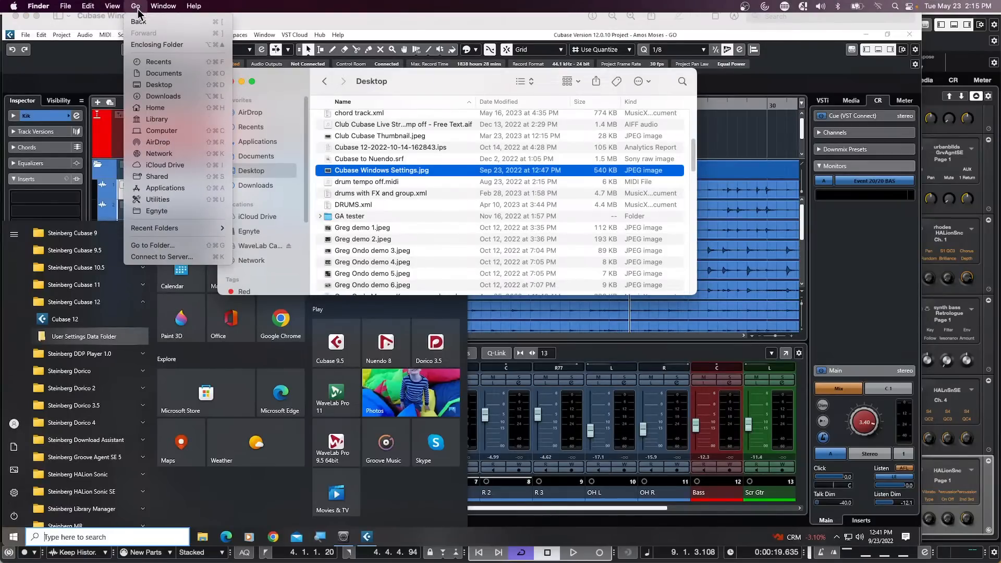
click(180, 120)
scroll(573, 172, down, 5)
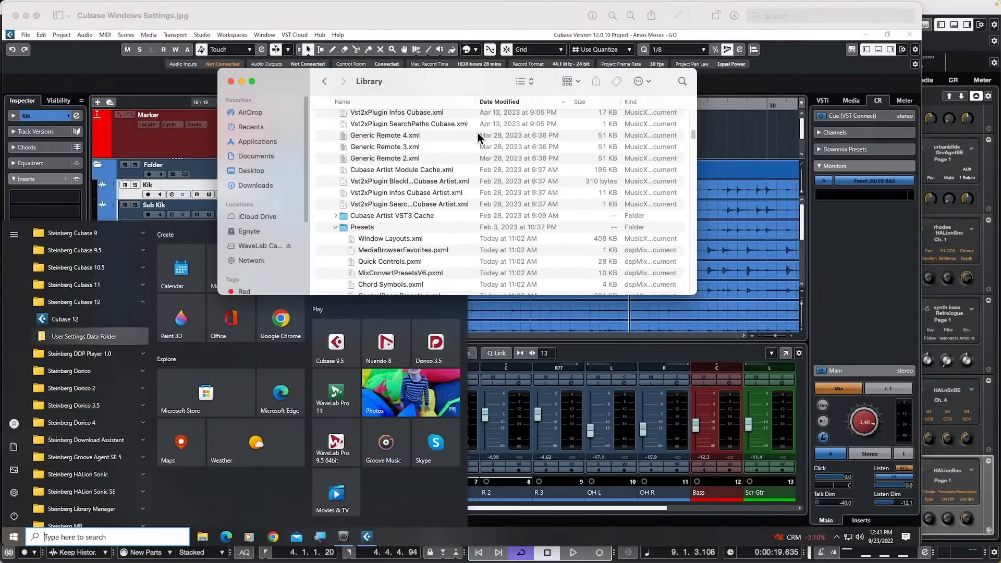
scroll(408, 223, down, 1)
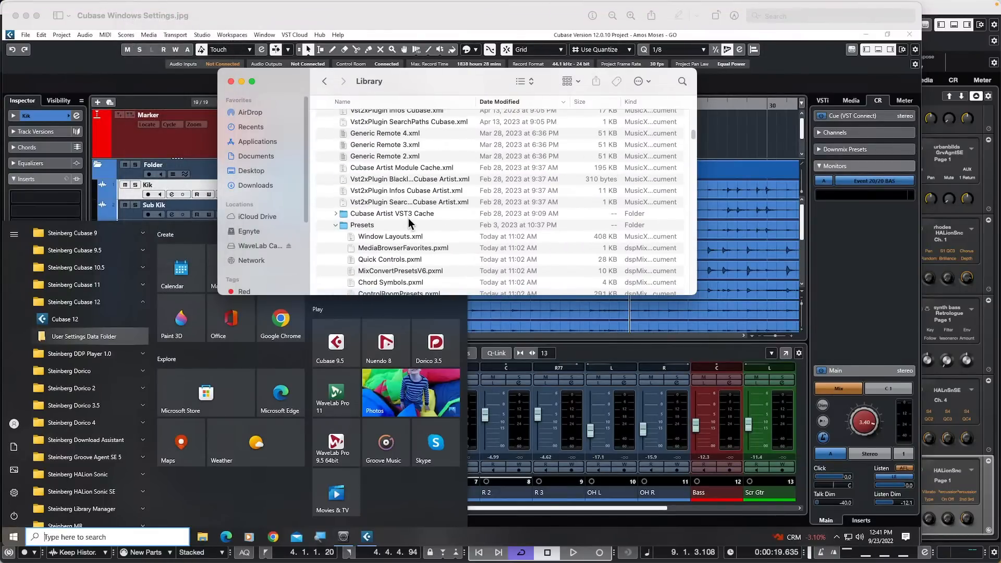
scroll(409, 216, up, 5)
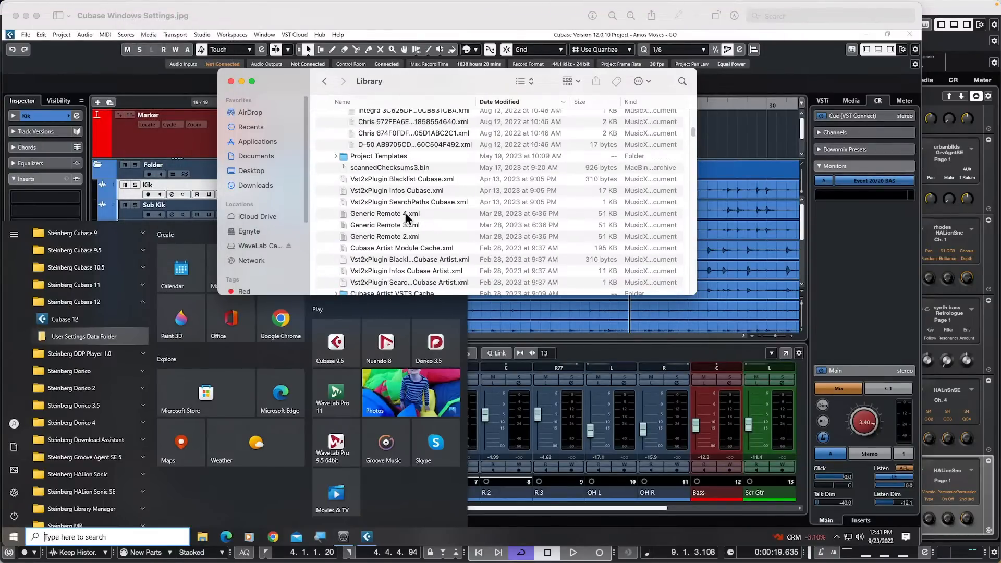
scroll(405, 211, up, 10)
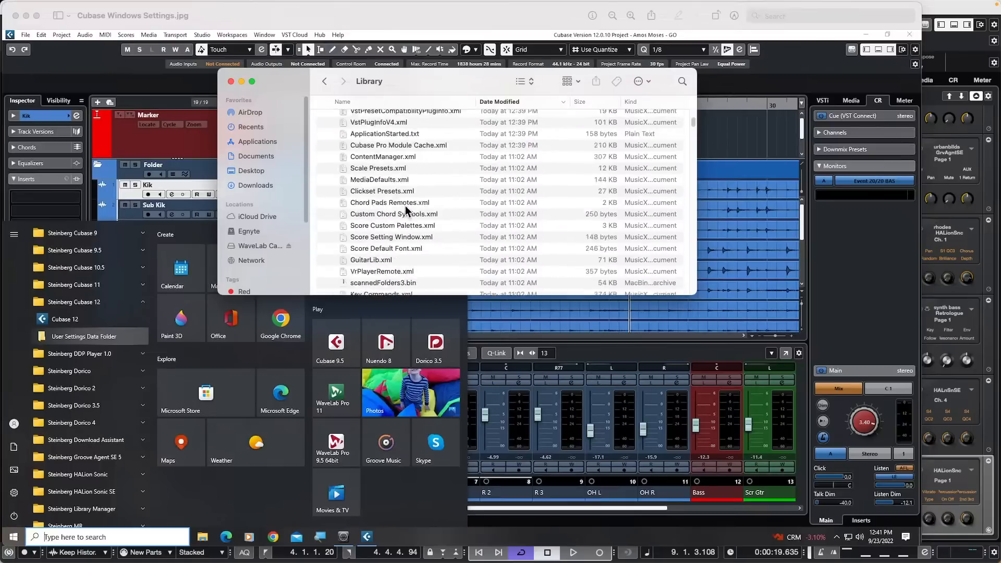
scroll(405, 206, up, 10)
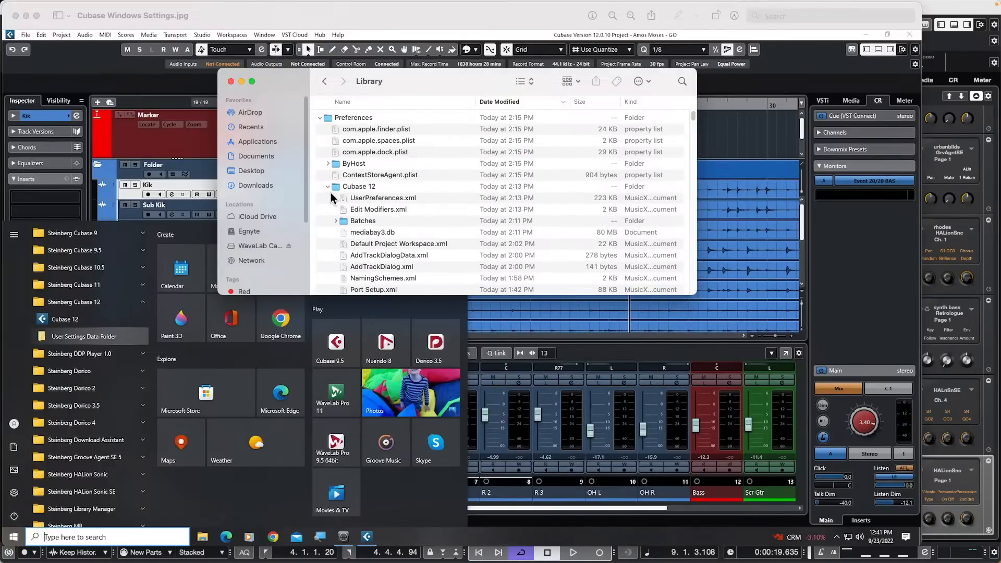
scroll(413, 210, down, 10)
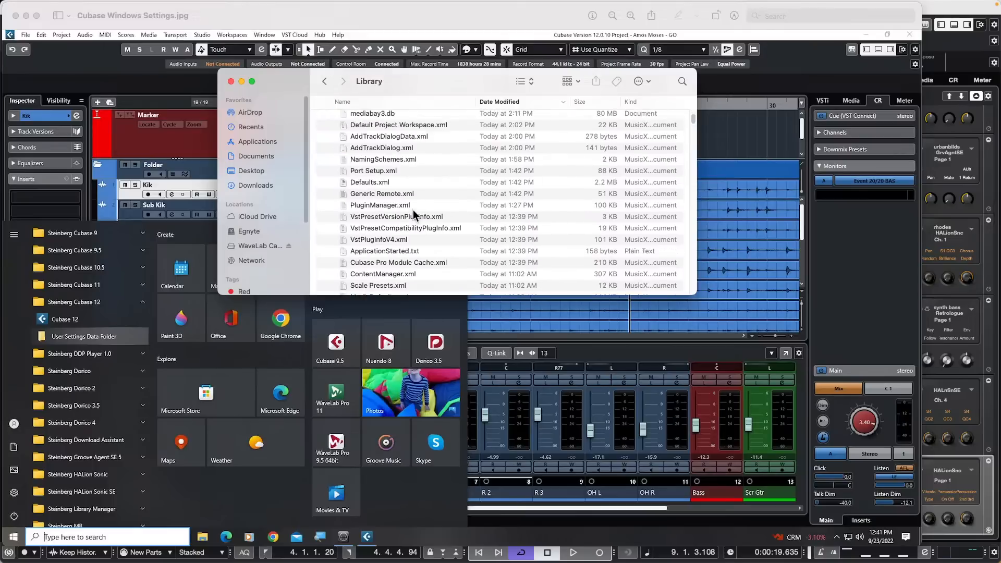
scroll(411, 214, down, 5)
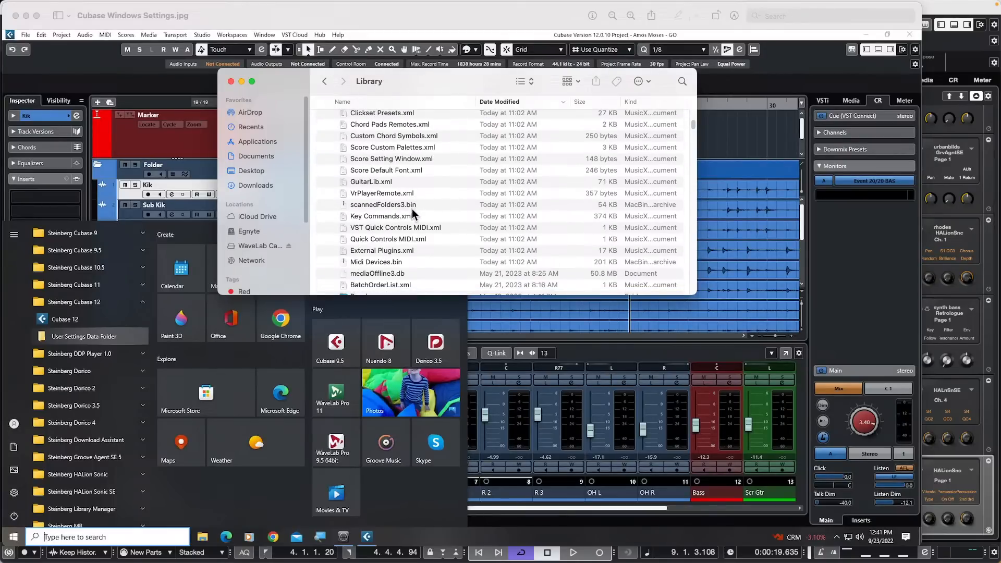
scroll(412, 214, down, 3)
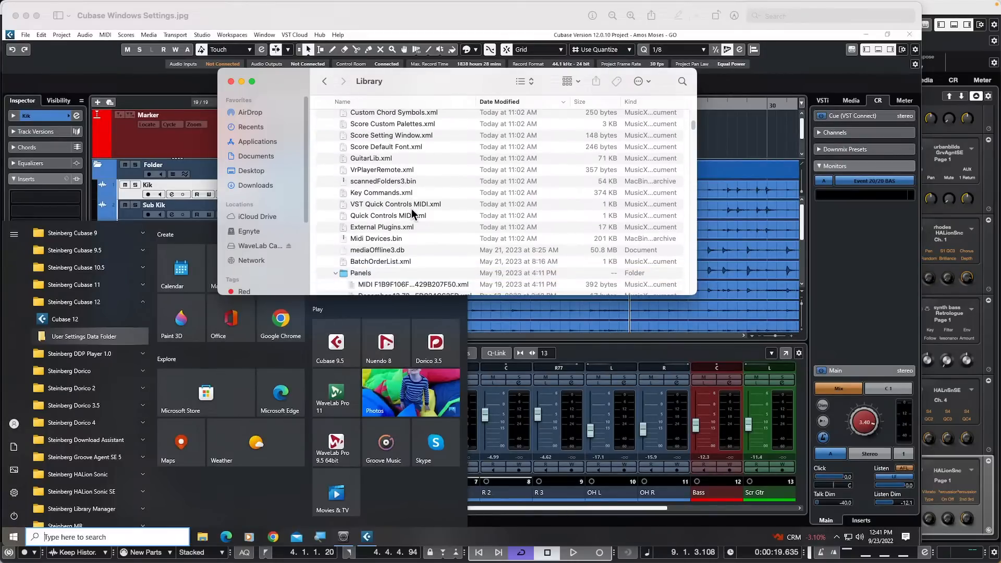
scroll(412, 214, down, 3)
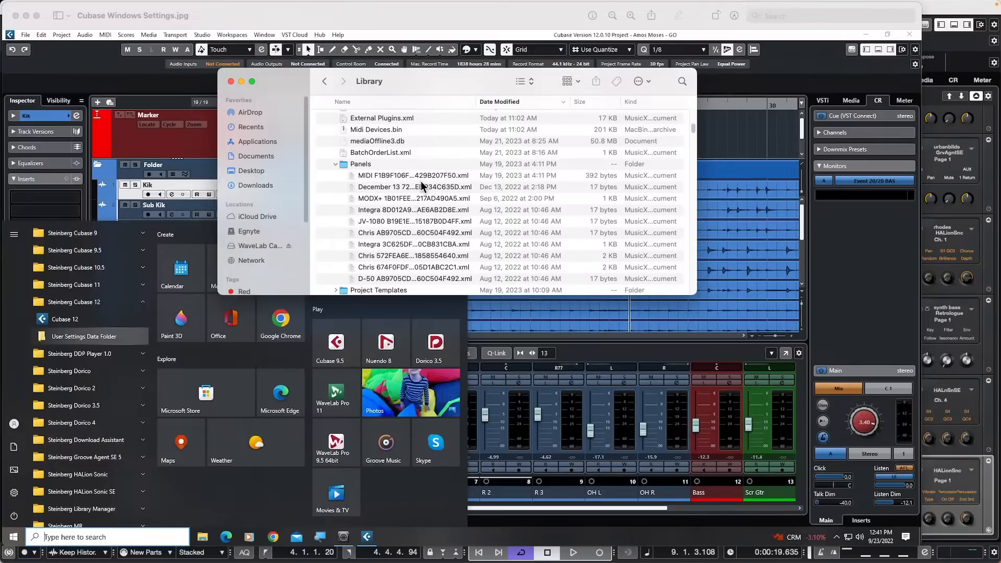
scroll(389, 179, down, 6)
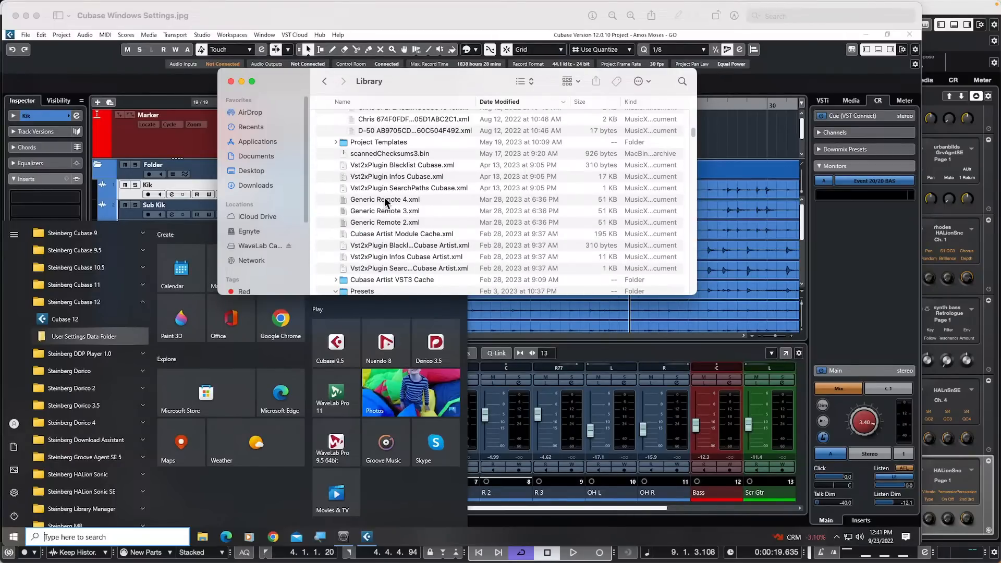
scroll(386, 198, down, 3)
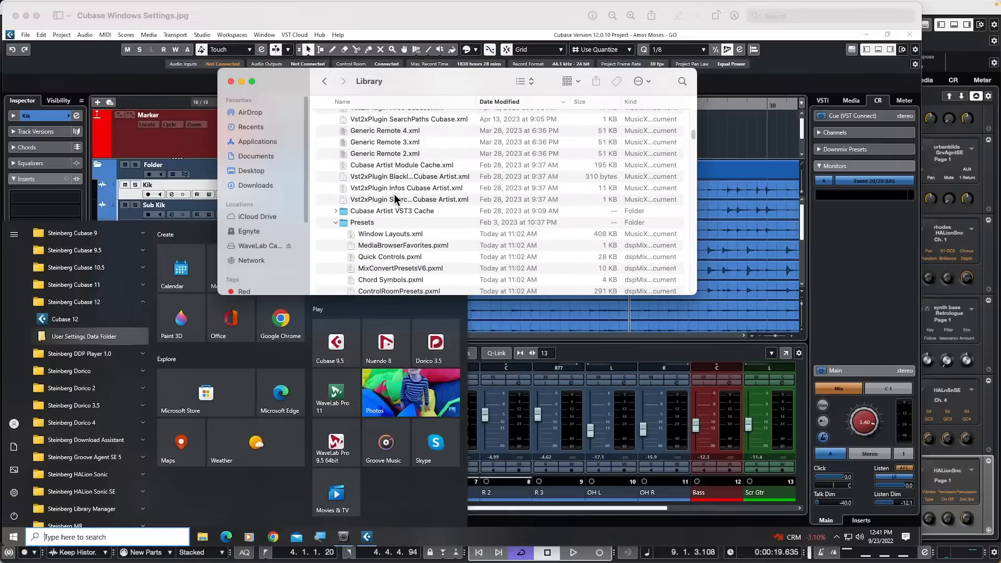
scroll(396, 197, down, 3)
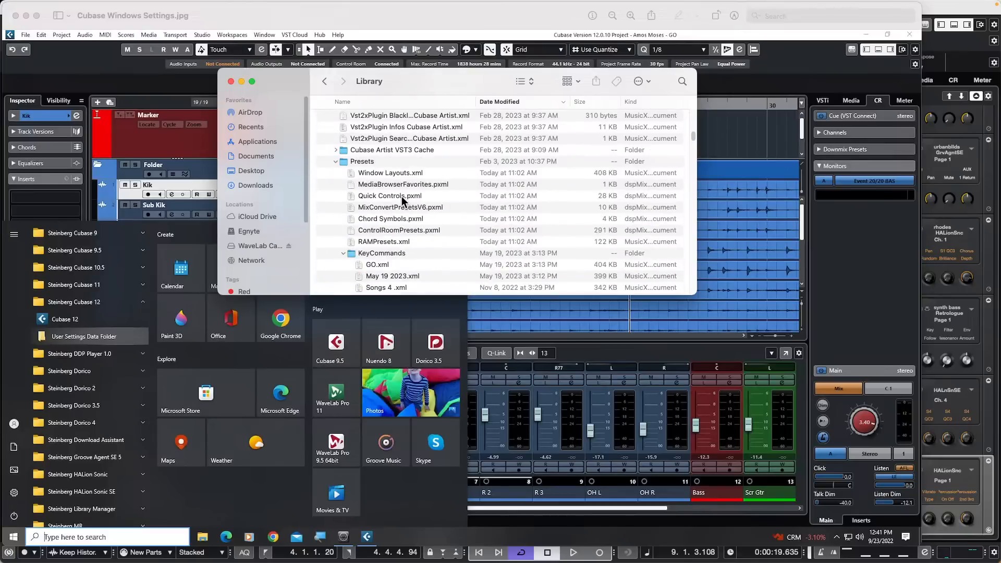
scroll(401, 196, down, 1)
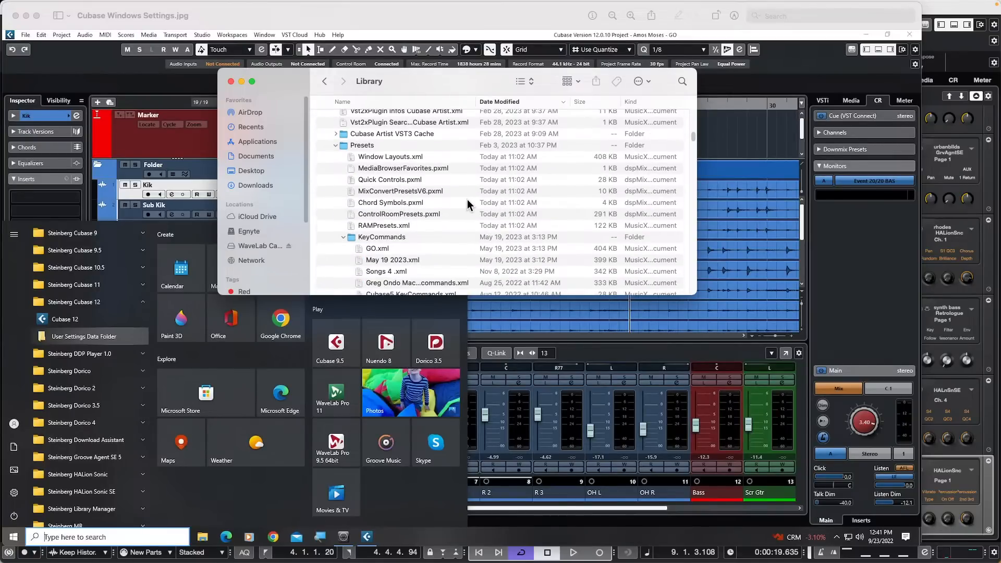
scroll(468, 201, down, 4)
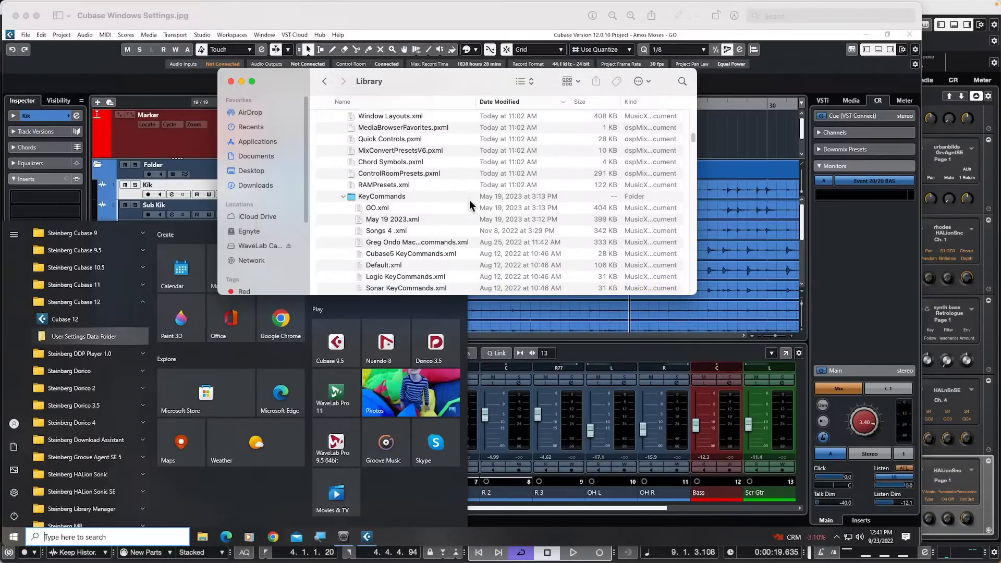
scroll(469, 203, down, 8)
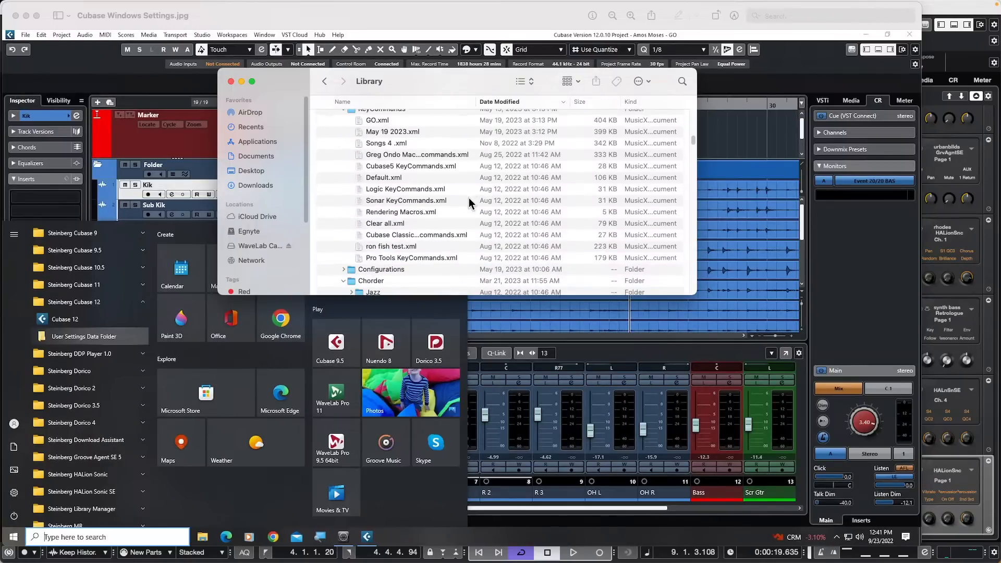
scroll(471, 203, down, 3)
scroll(470, 203, down, 8)
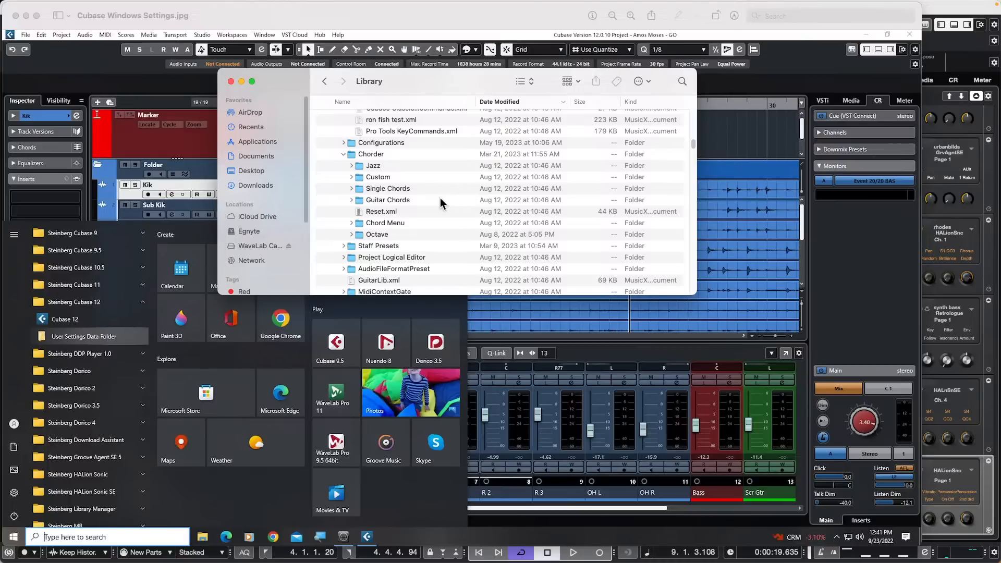
scroll(440, 203, down, 1)
scroll(440, 200, down, 3)
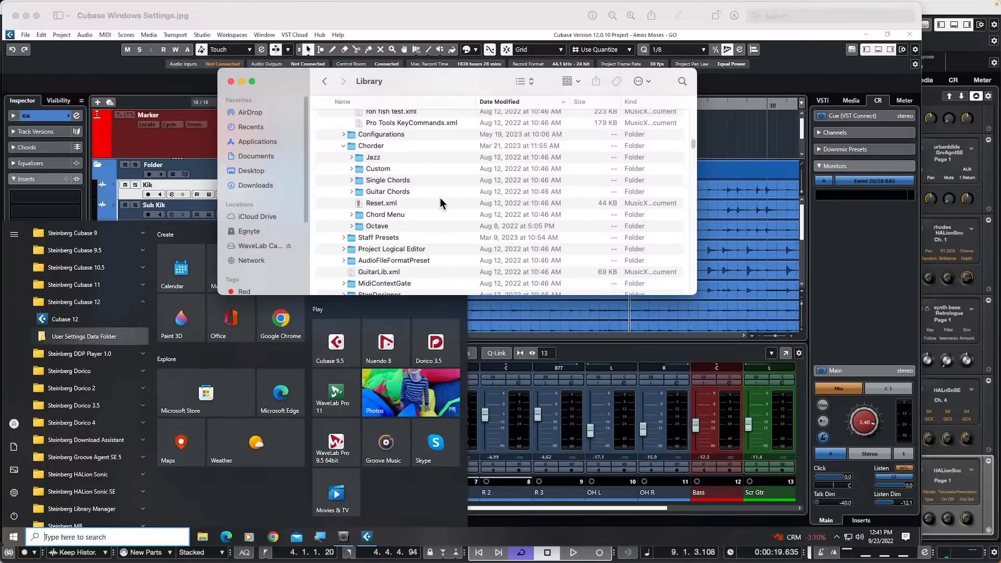
scroll(440, 198, down, 3)
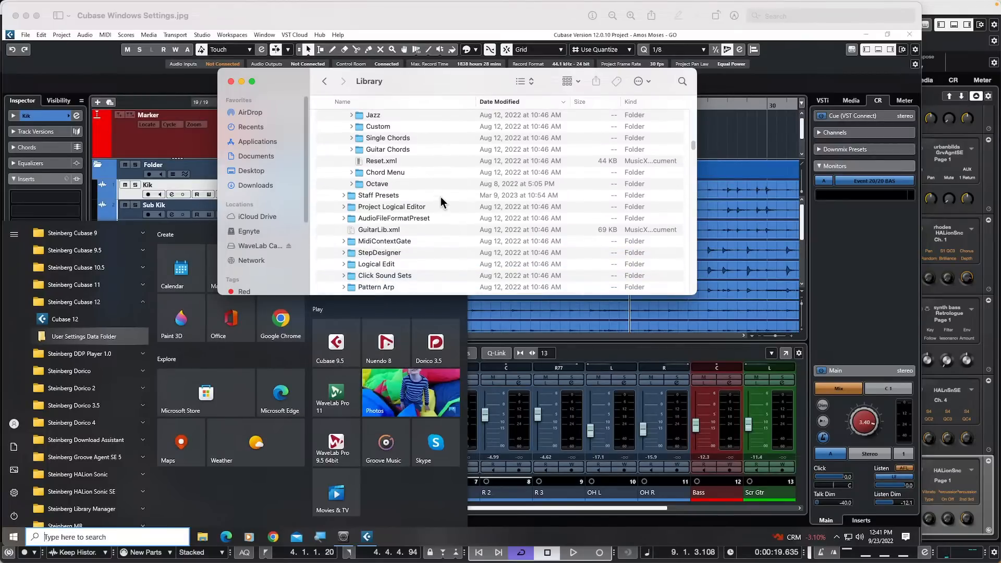
scroll(440, 196, down, 4)
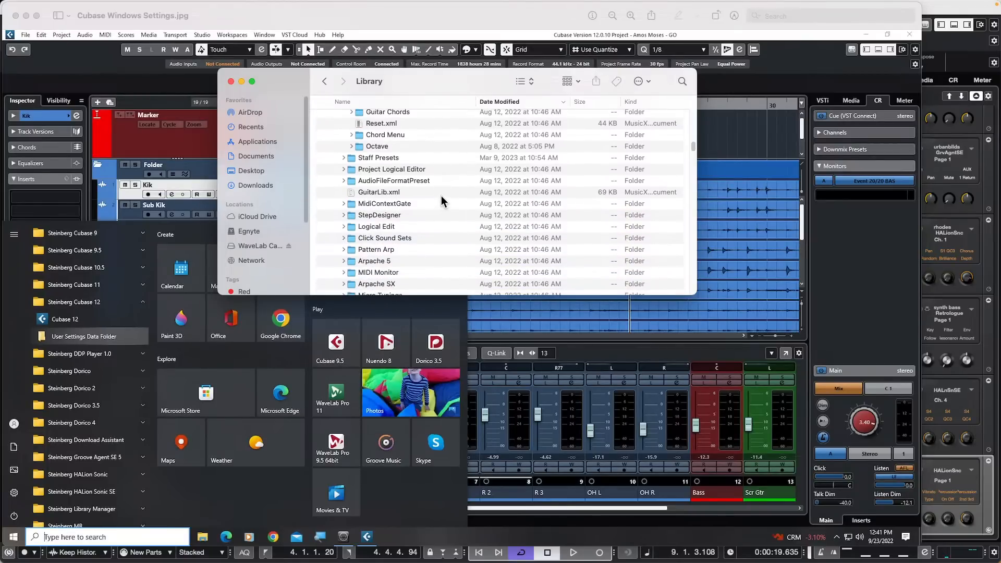
scroll(440, 197, down, 3)
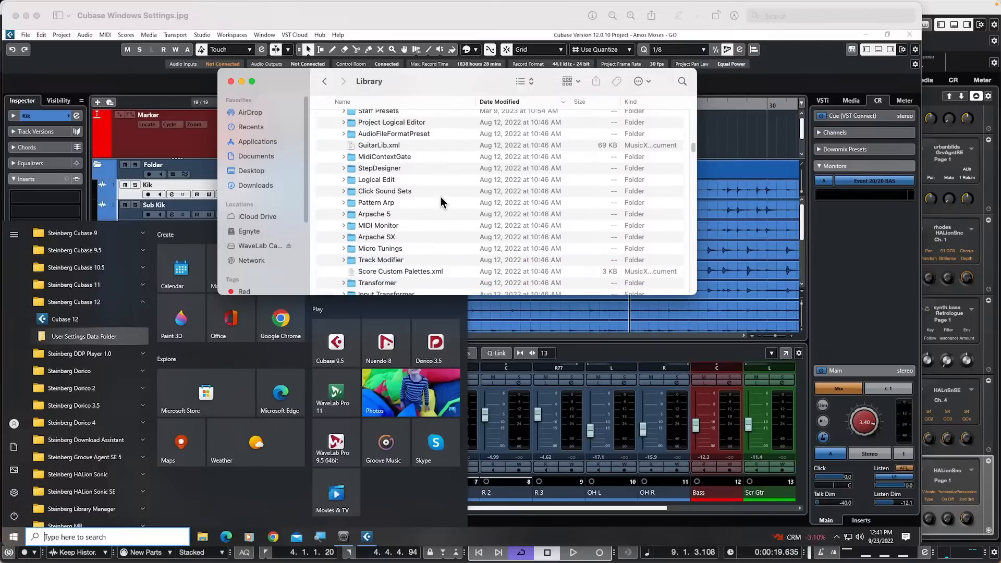
scroll(441, 200, down, 4)
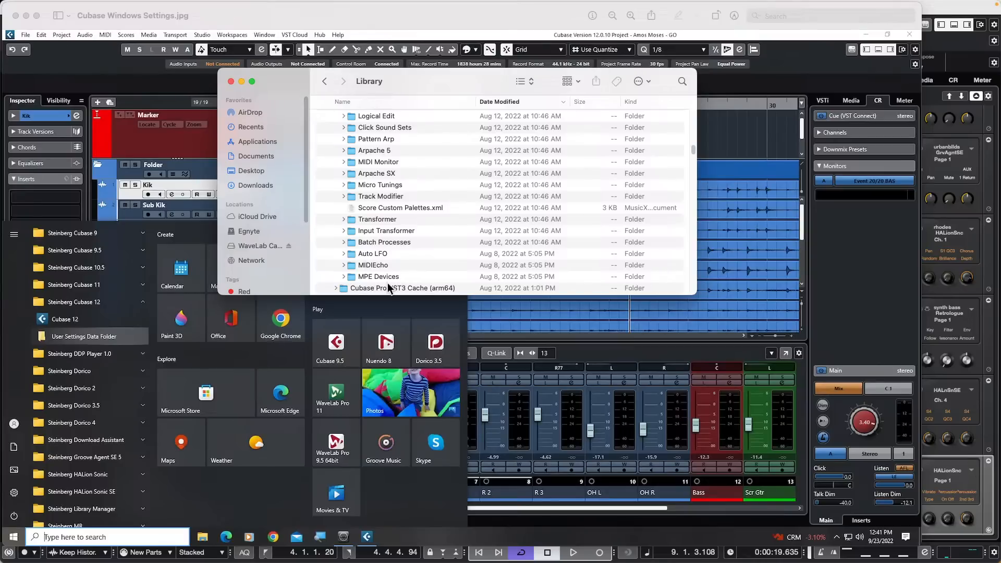
Step: Expand the MPE Devices folder and select the MIDIEcho folder
click(344, 276)
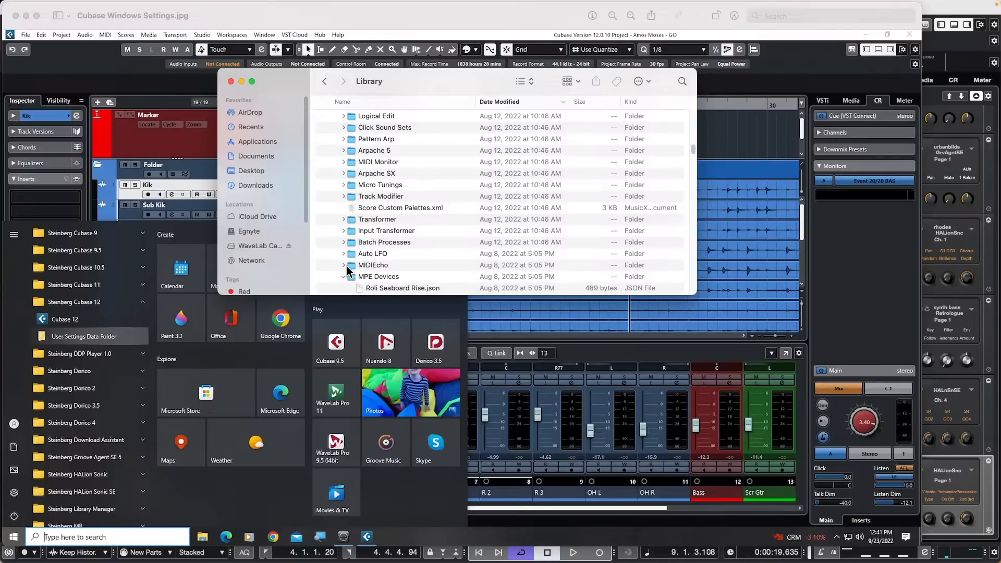
click(339, 263)
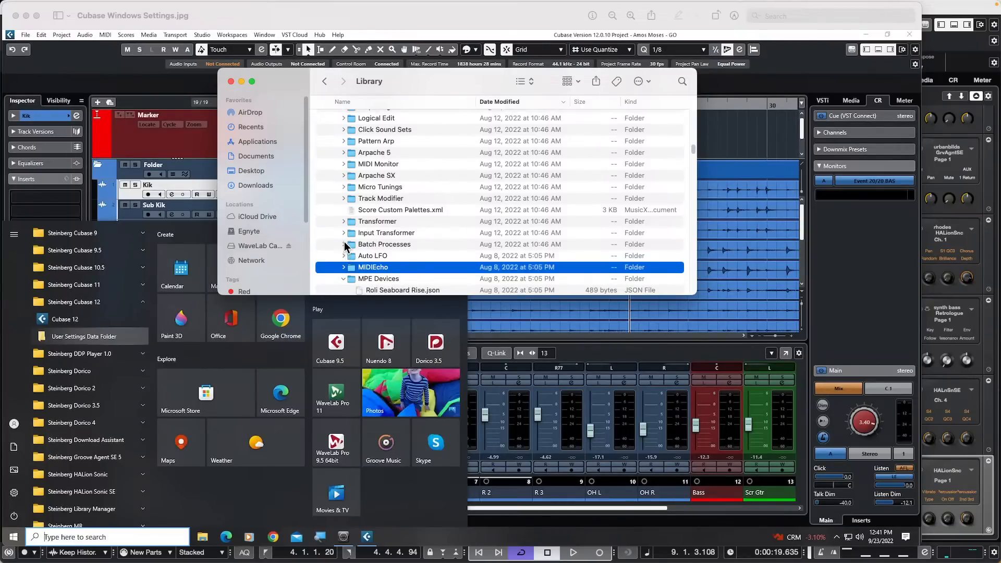
scroll(344, 245, up, 2)
scroll(345, 245, up, 3)
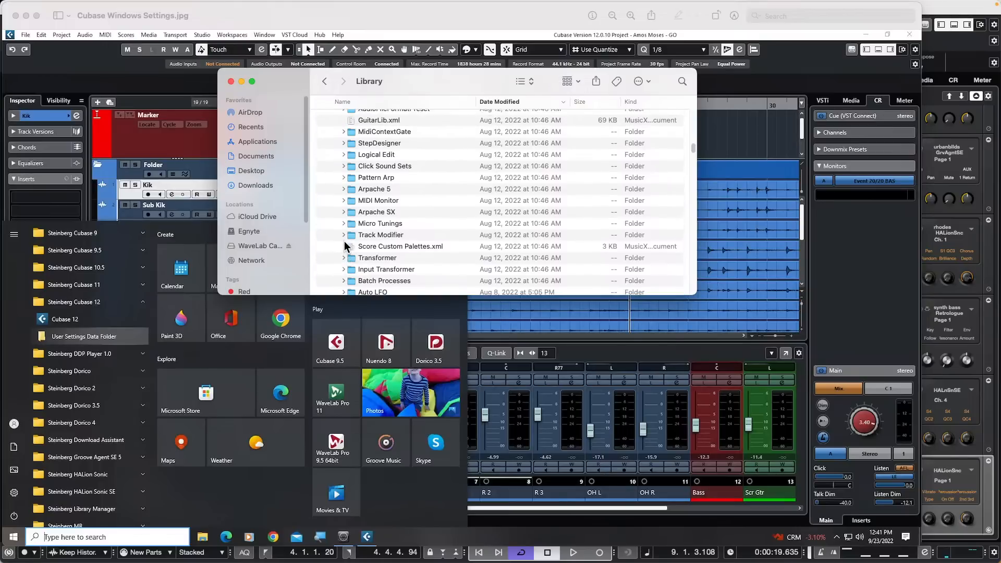
scroll(344, 244, up, 2)
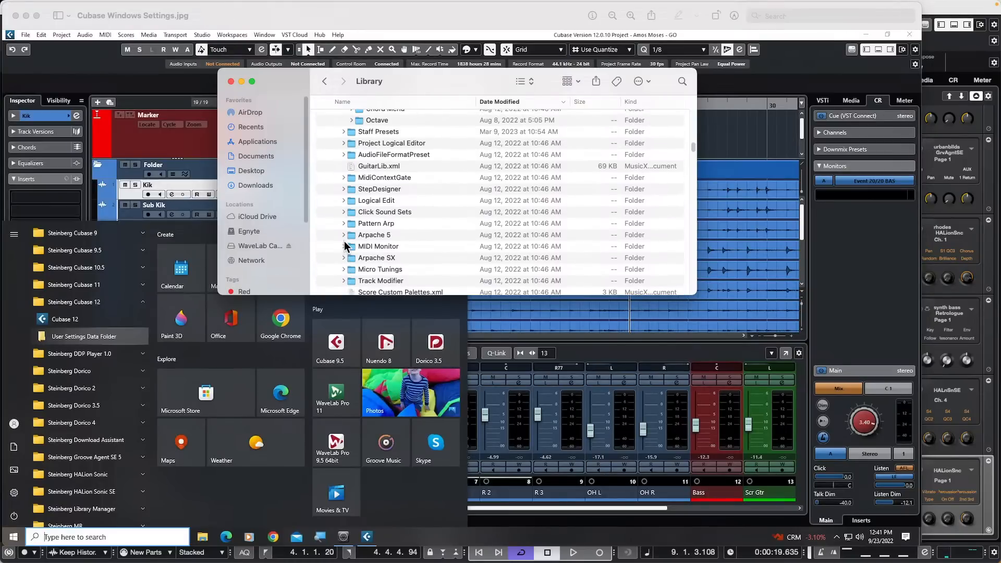
scroll(344, 245, up, 1)
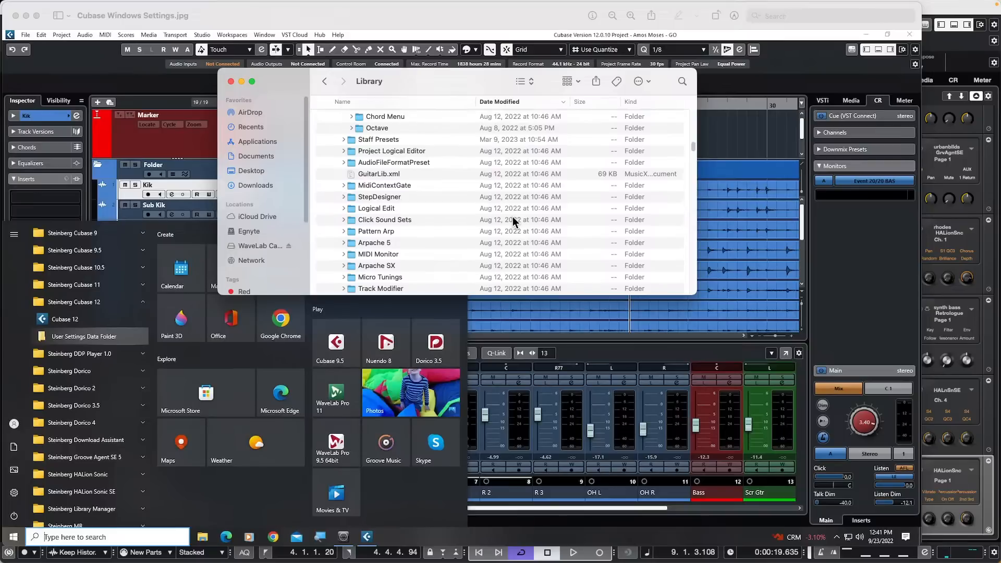
Step: Expand the AudioFileFormatPreset folder and scroll through the preset files inside
click(343, 161)
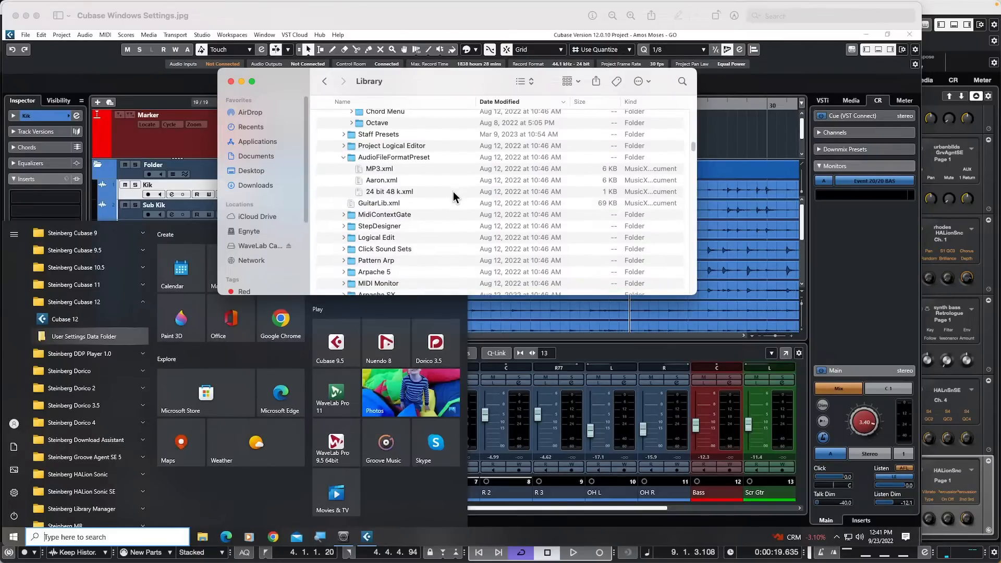
scroll(452, 194, down, 1)
scroll(453, 192, down, 1)
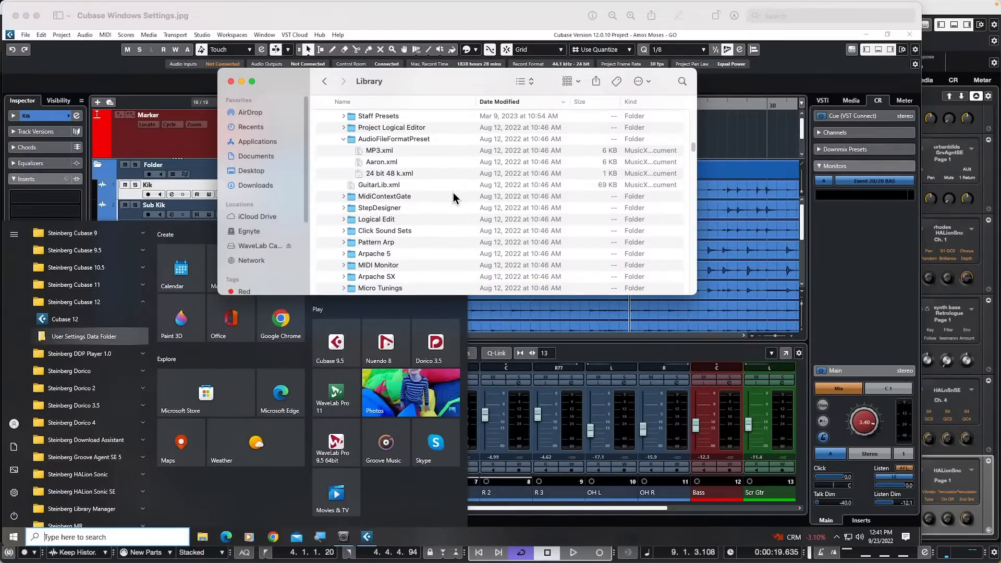
scroll(452, 193, down, 6)
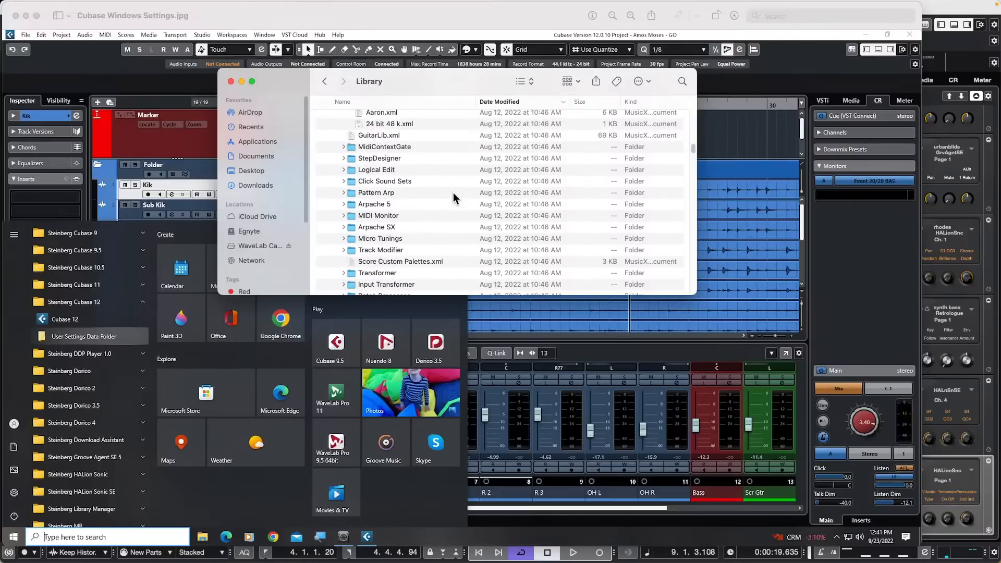
scroll(452, 194, down, 4)
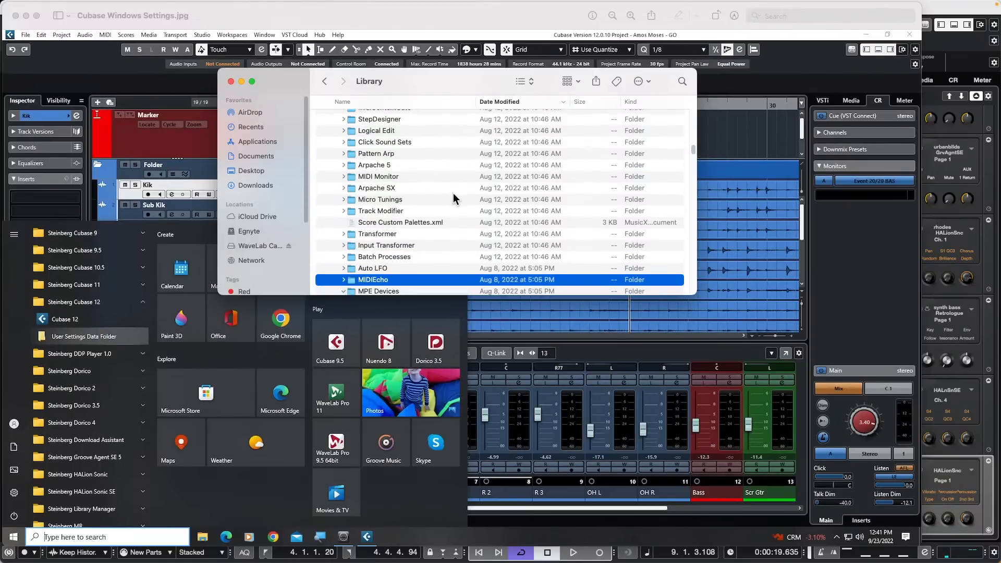
scroll(452, 193, down, 1)
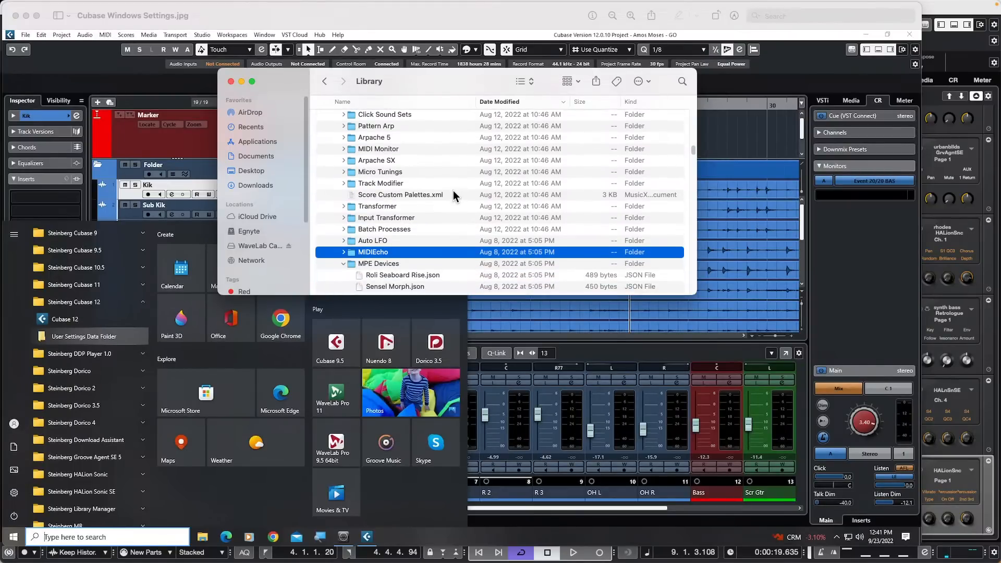
scroll(448, 191, up, 10)
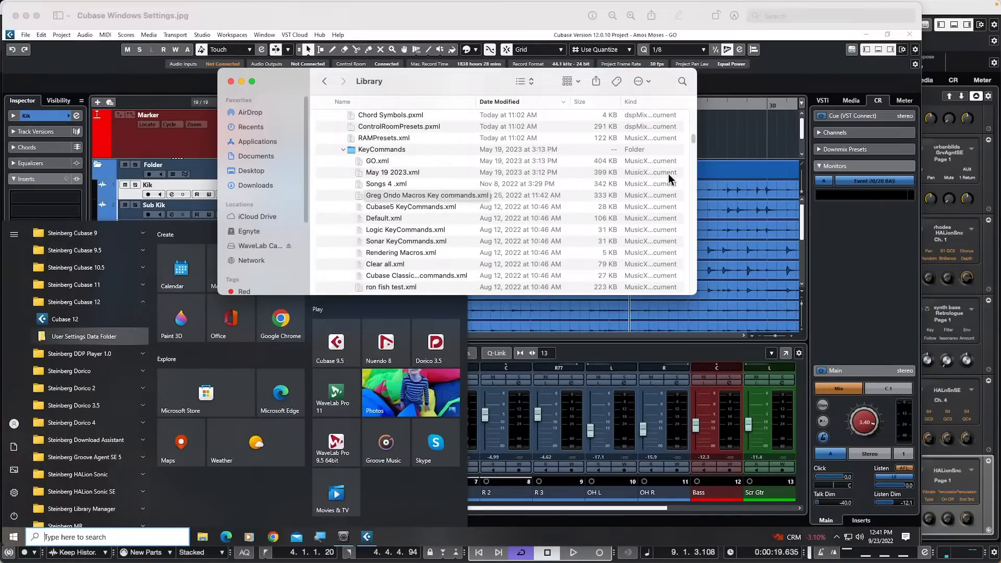
scroll(389, 174, up, 1)
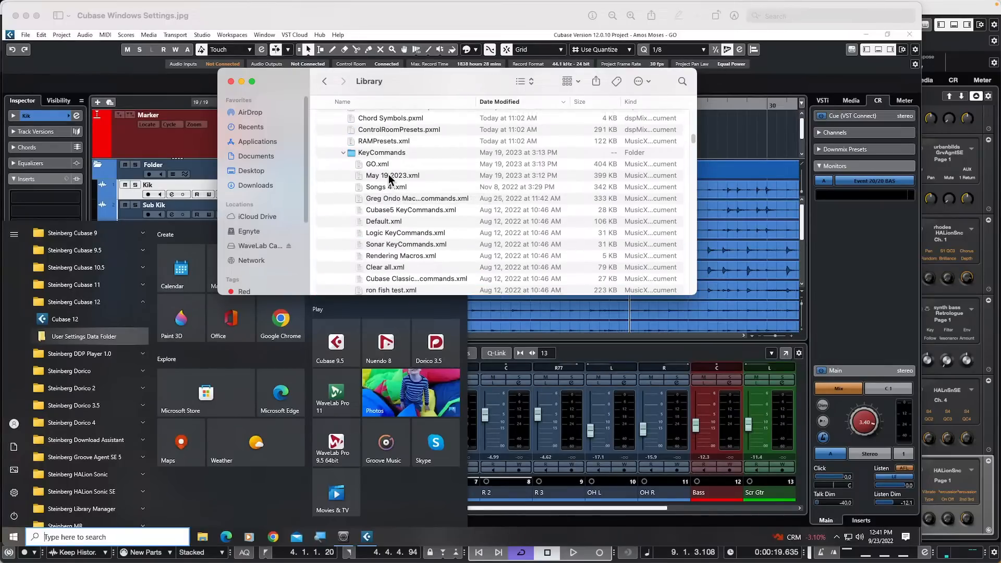
click(431, 133)
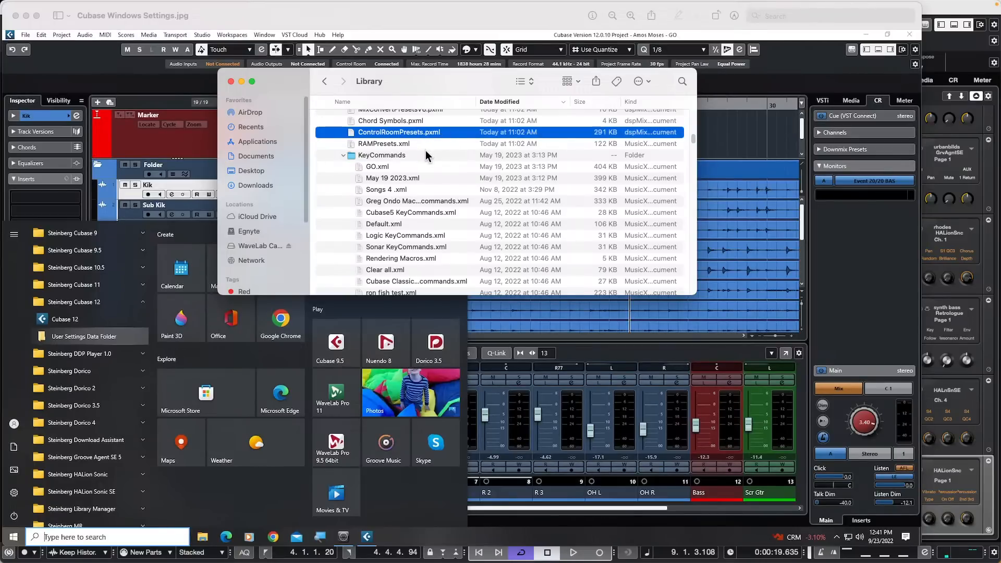
scroll(426, 150, up, 2)
scroll(425, 150, up, 2)
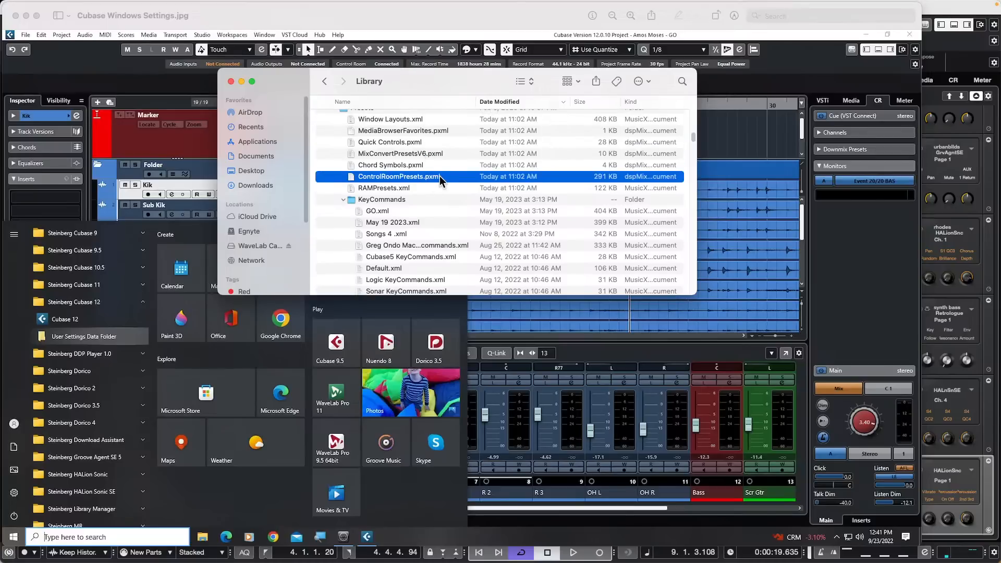
double_click(440, 176)
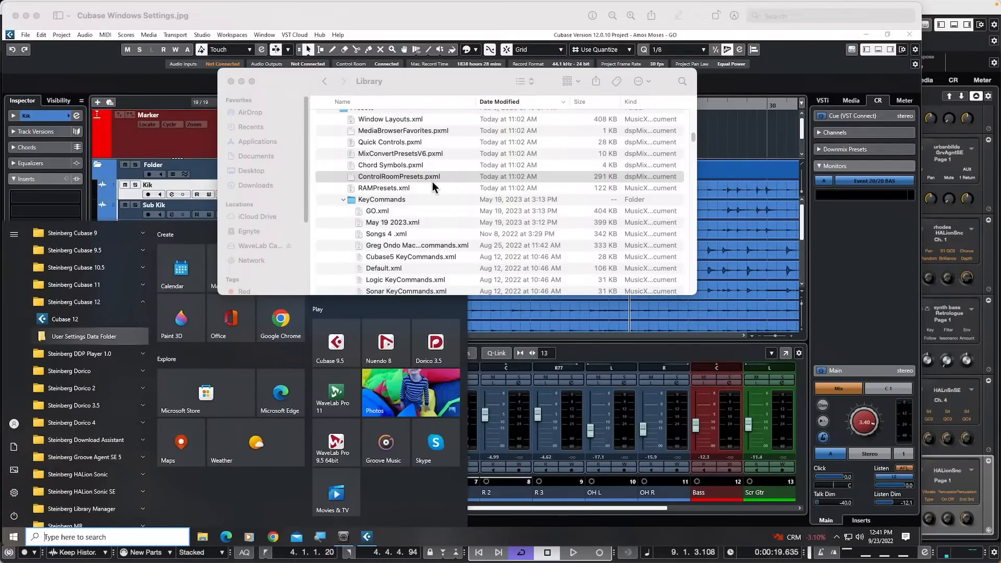
scroll(435, 178, up, 2)
double_click(434, 180)
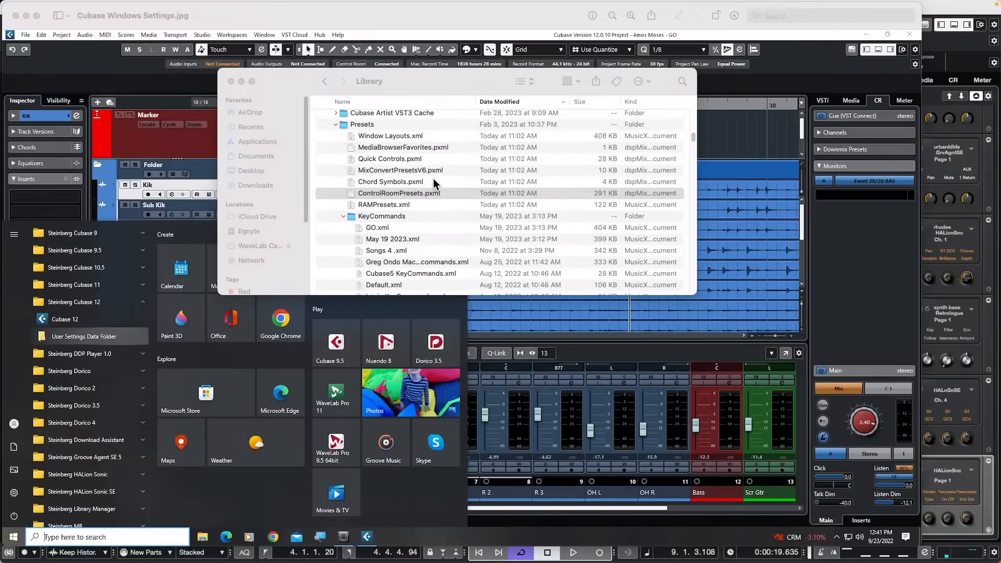
click(448, 275)
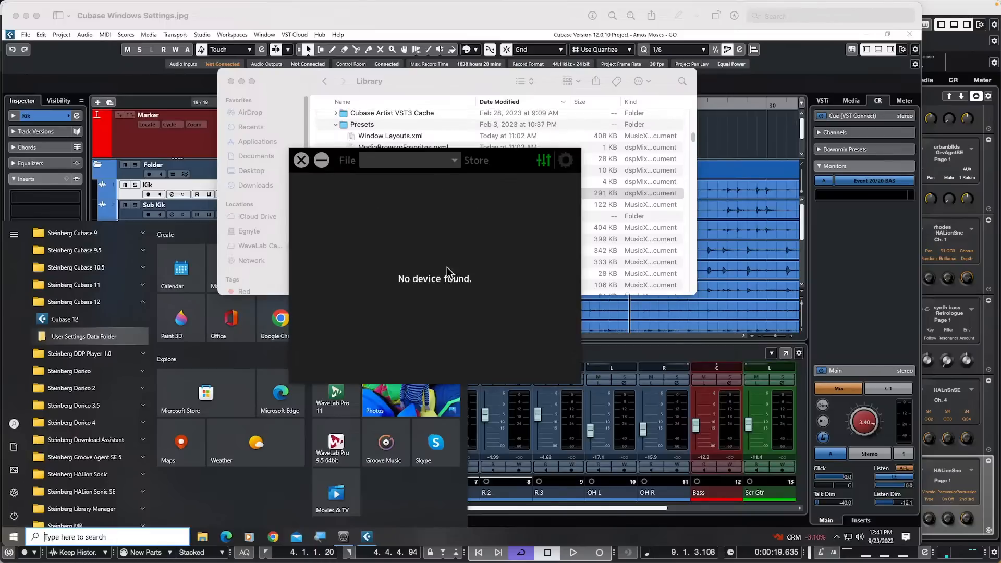
click(301, 160)
scroll(392, 203, up, 4)
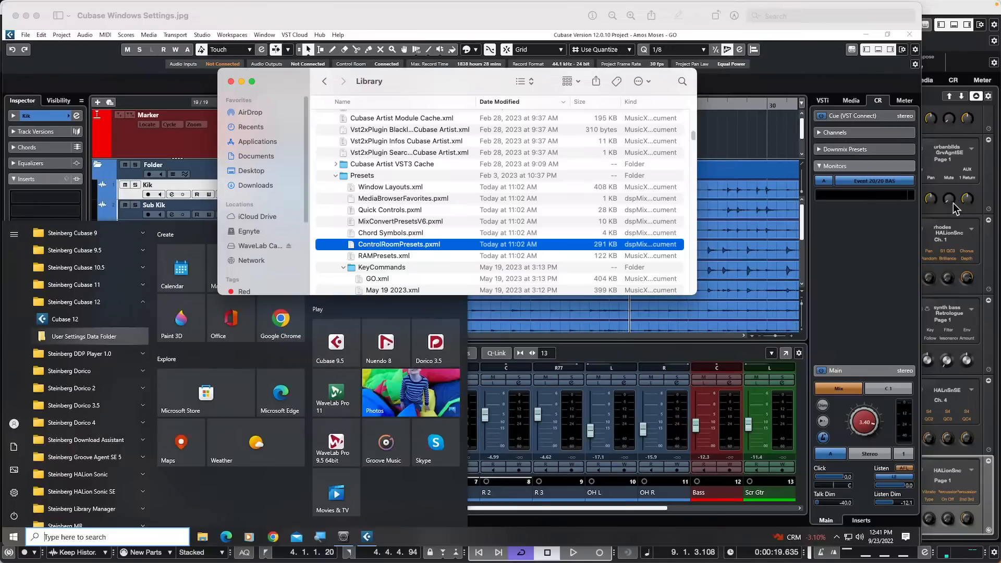
Step: Switch back to Cubase and close the Audio Connections – Control Room window
key(super+Tab)
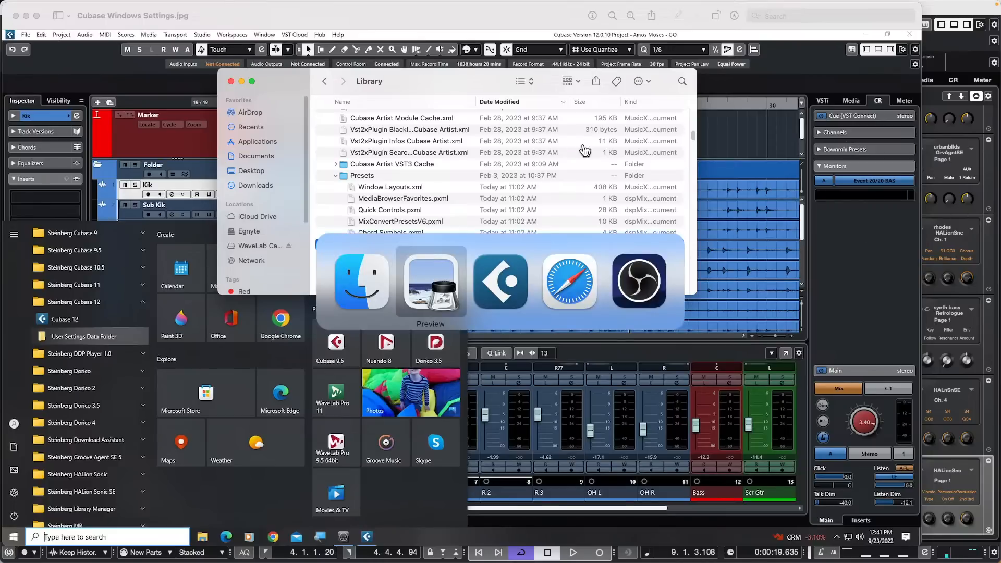
key(super+Tab)
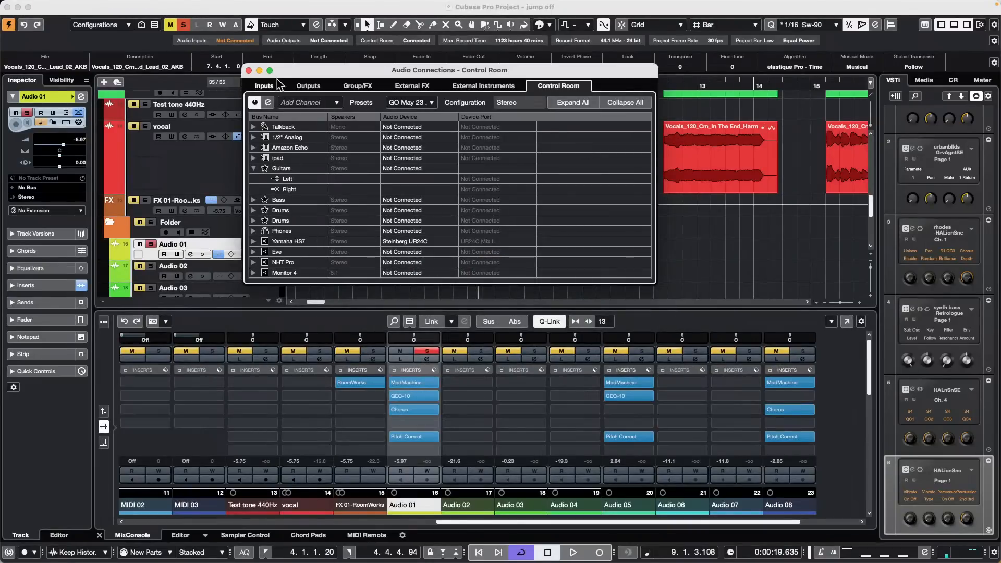
click(248, 70)
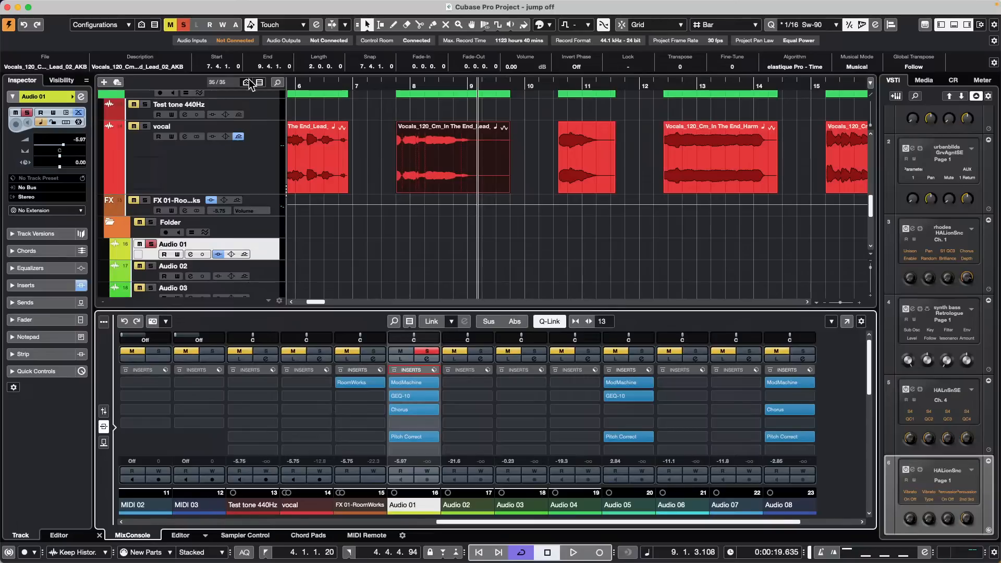
Step: Show the mixer faders, pull Audio 03 down to -3.43 dB and set the vocal event to -0.66 dB
click(103, 418)
click(501, 393)
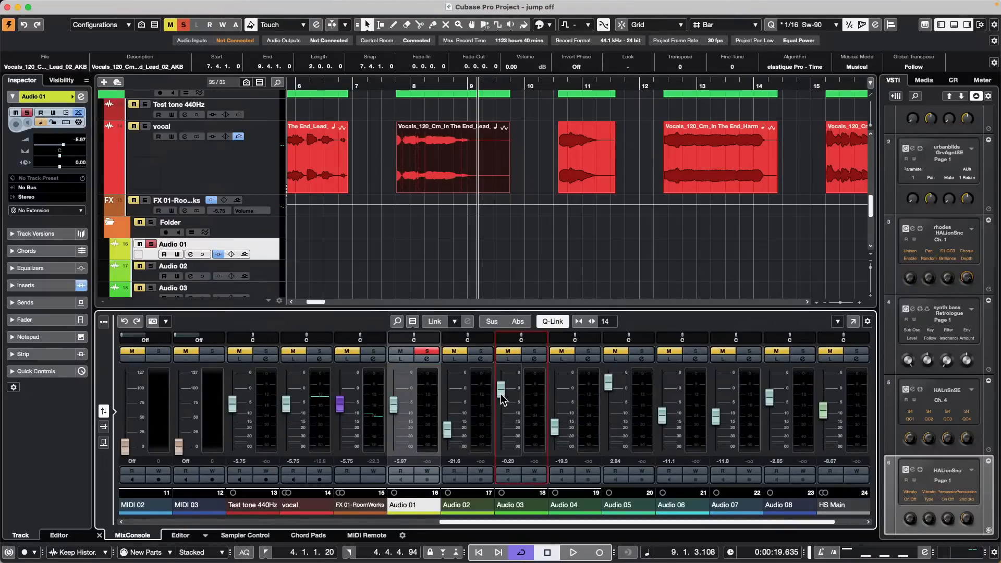
drag(501, 393, 500, 428)
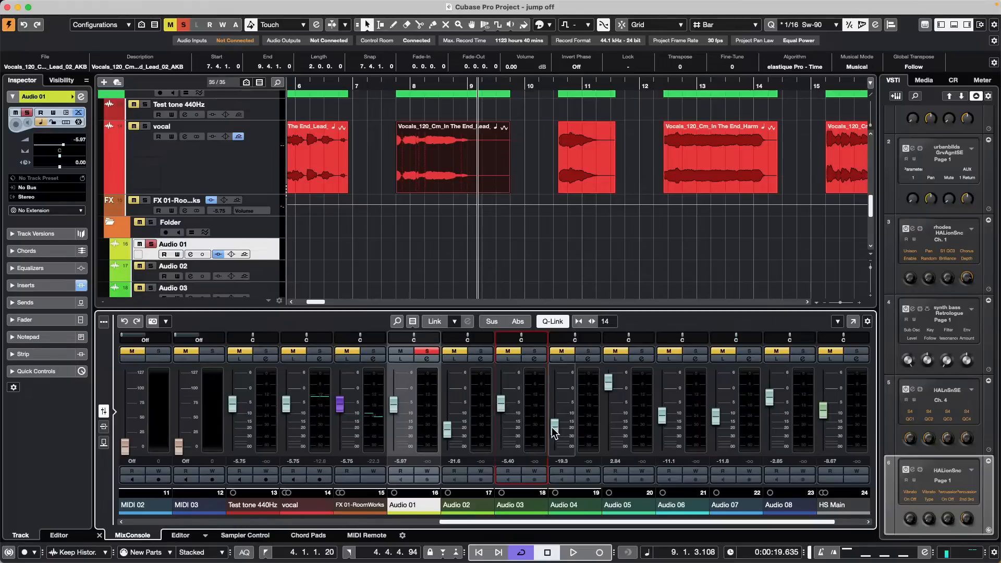
scroll(509, 415, down, 4)
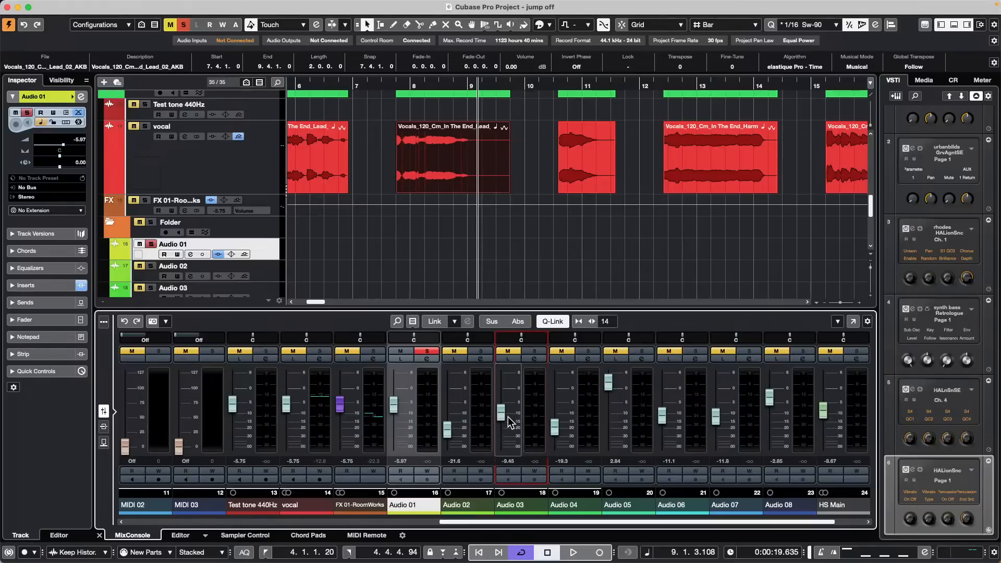
scroll(508, 417, up, 5)
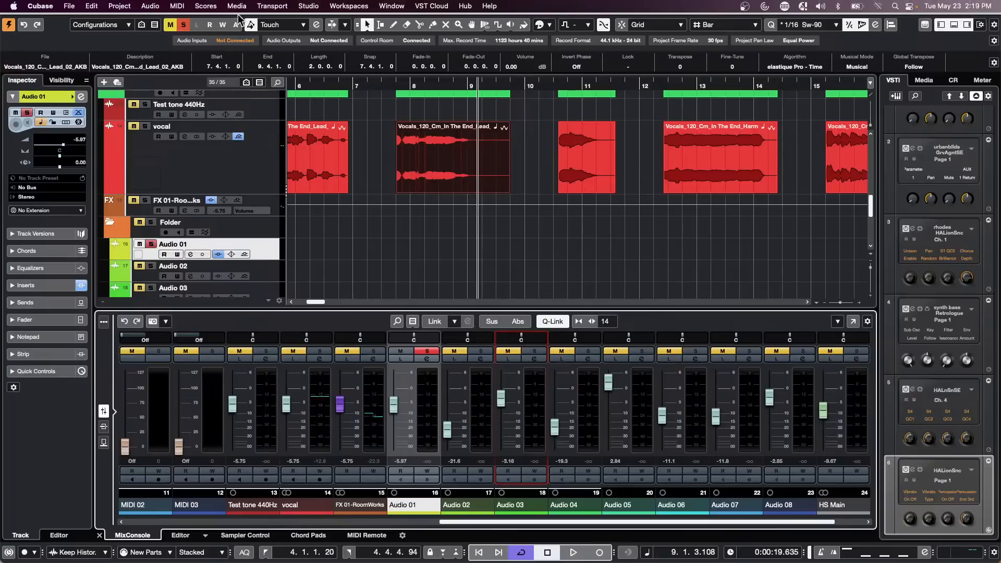
mouse_move(452, 124)
mouse_down()
mouse_move(453, 106)
mouse_move(454, 130)
mouse_up()
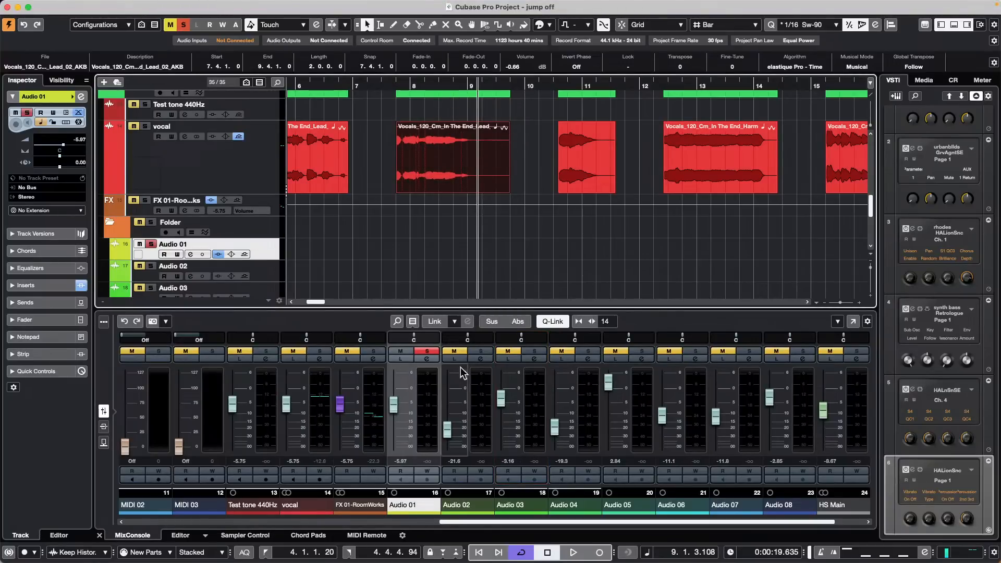
drag(500, 398, 503, 414)
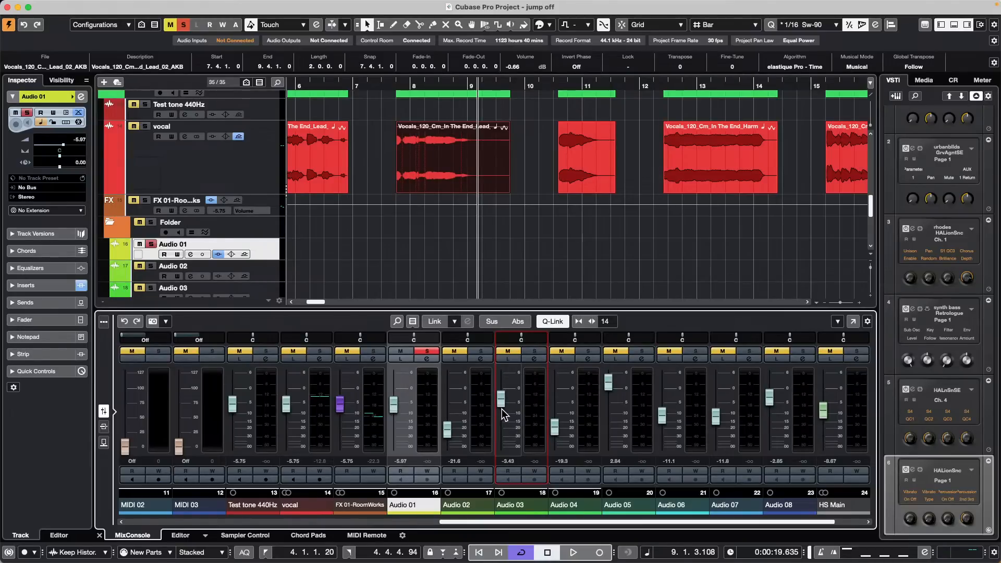
Step: Shrink Audio 01, step the selection up to HALion Sonic 01 and clear the E.Piano part selection
key(alt+Up)
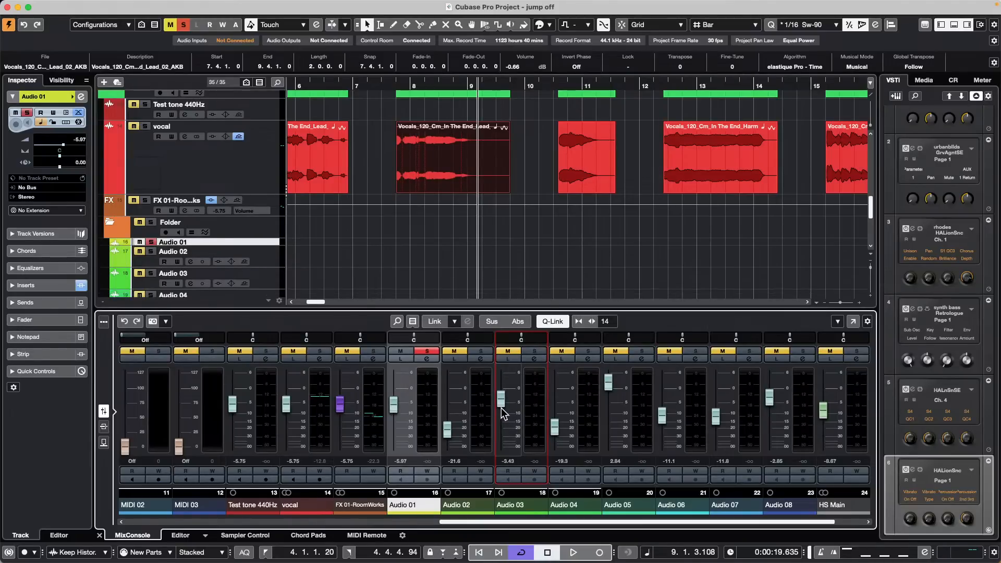
key(alt+Down)
key(alt+Down)
key(alt+Down)
key(shift+Up)
key(shift+Up)
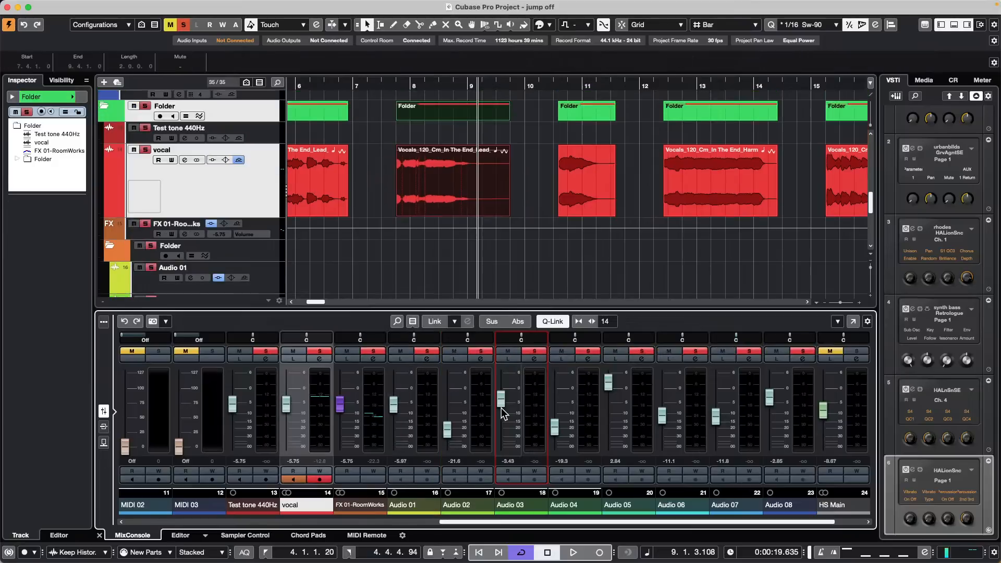
key(alt+Down)
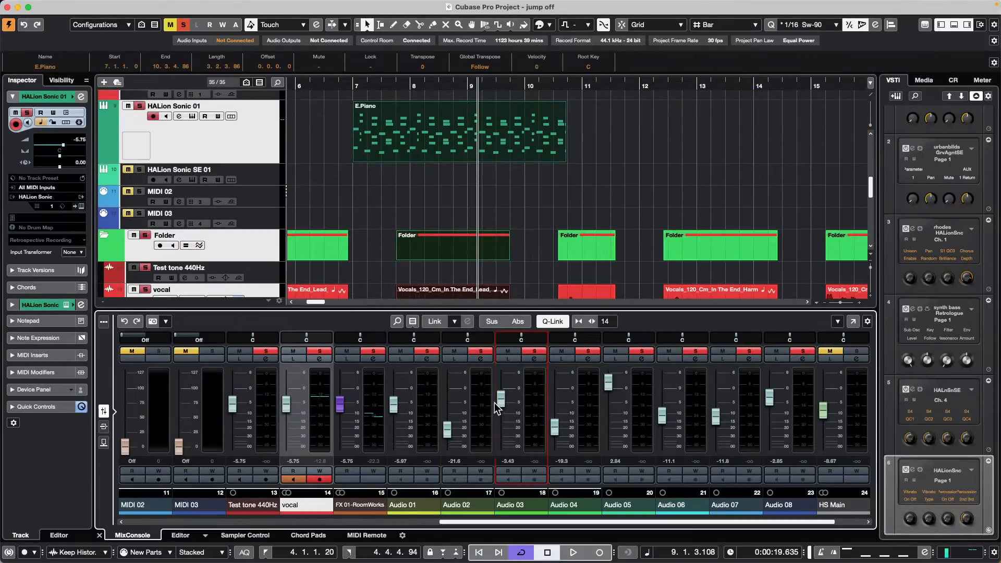
click(459, 240)
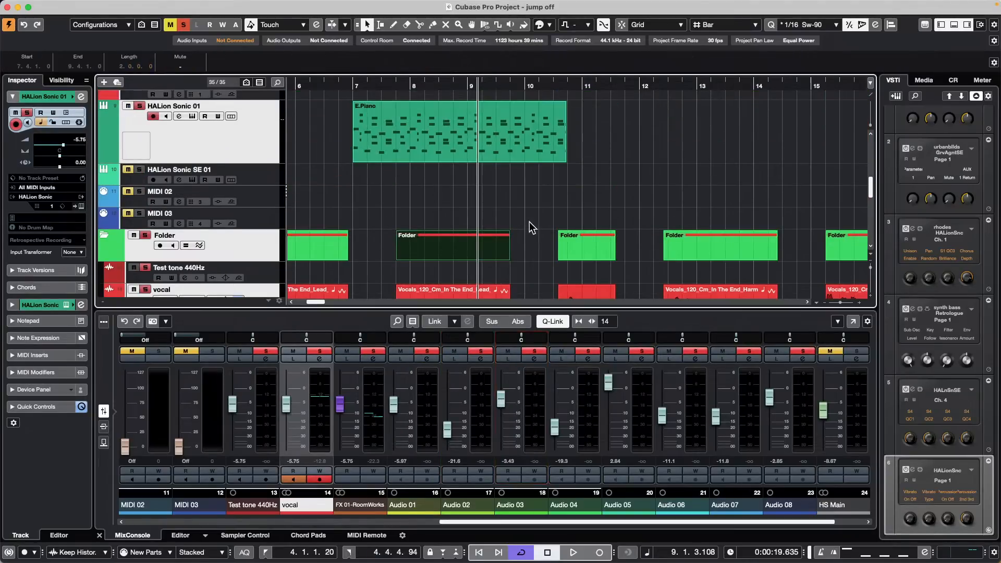
Step: Raise the vocal event's volume to 0.54 dB and set Audio 03's fader to about -0.49 dB
scroll(529, 223, down, 3)
click(461, 267)
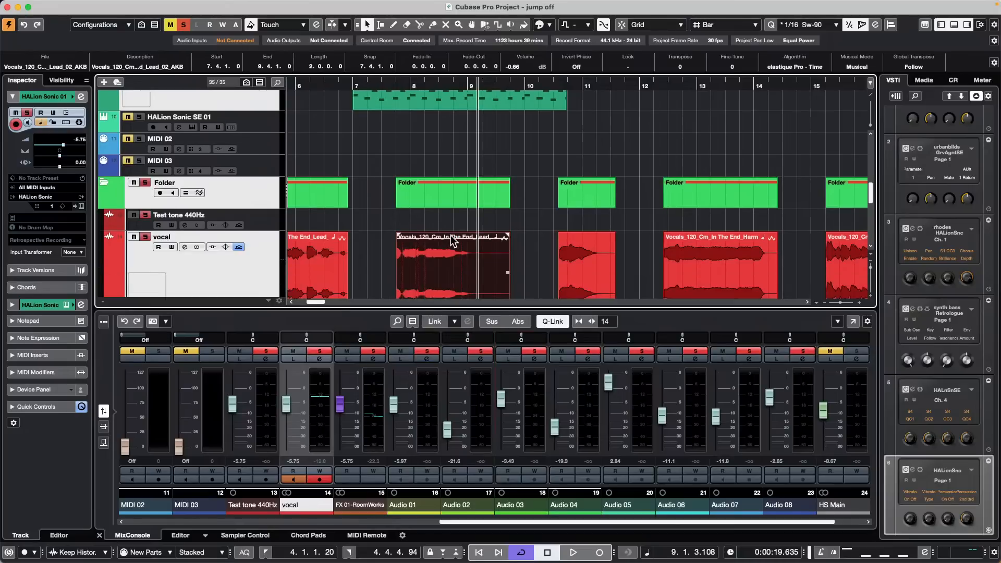
drag(453, 238, 453, 229)
mouse_move(501, 399)
mouse_down()
mouse_move(501, 419)
mouse_move(505, 410)
mouse_up()
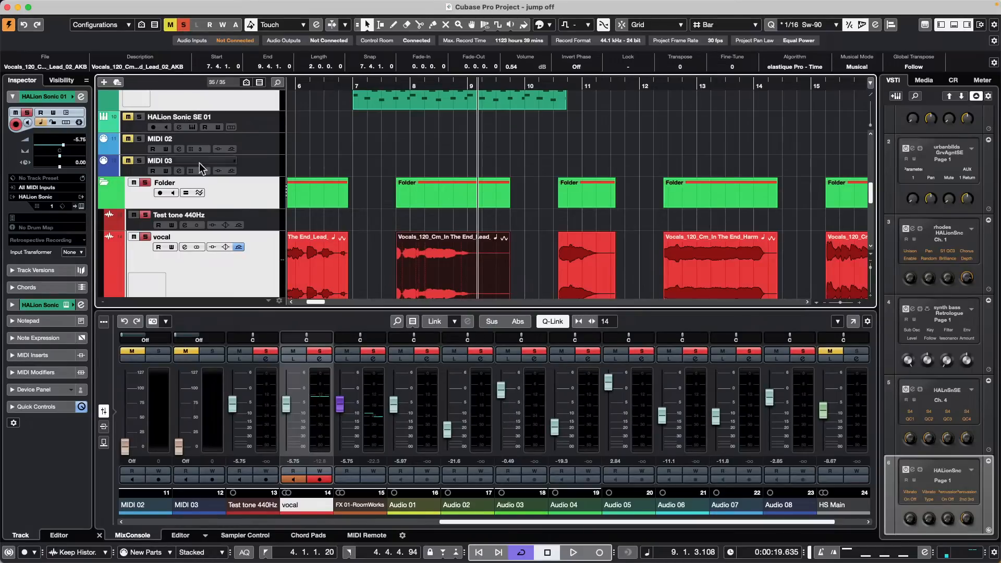
Step: Return the playback position to the project start, showing the top tracks
drag(290, 86, 177, 81)
scroll(361, 146, up, 1)
scroll(360, 141, up, 10)
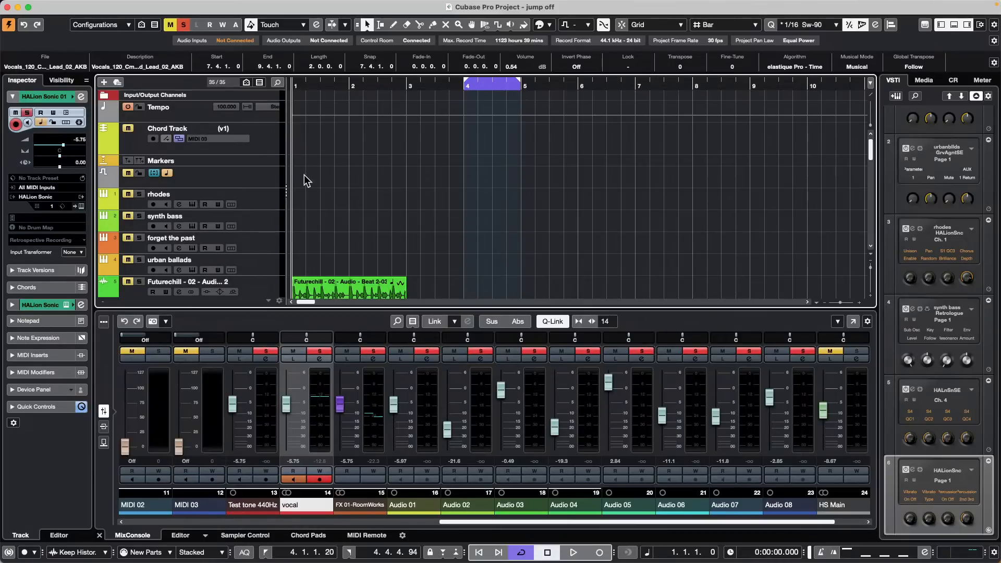
Step: Select the urban ballads track so its Groove Agent SE channel becomes active
click(267, 271)
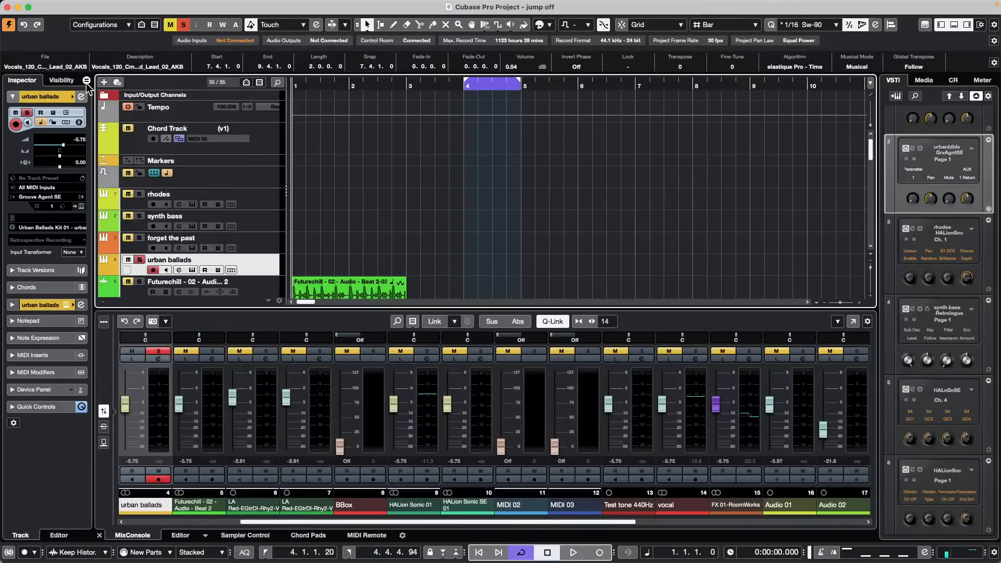
Step: In Groove Agent SE's pattern pads, preview Break and Groove 4, then drag Groove 4 onto the urban ballads track at bar 1
click(81, 198)
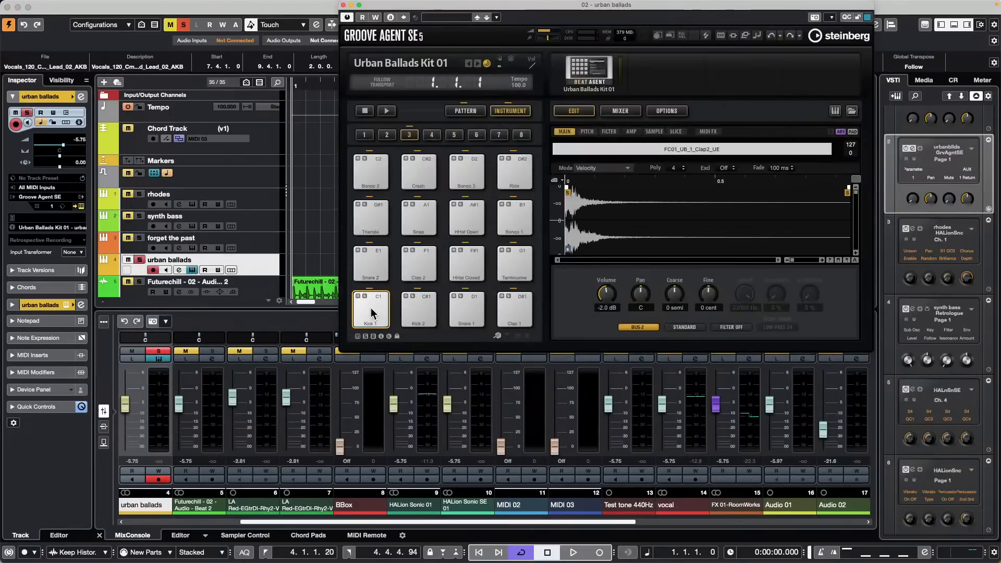
drag(371, 308, 291, 268)
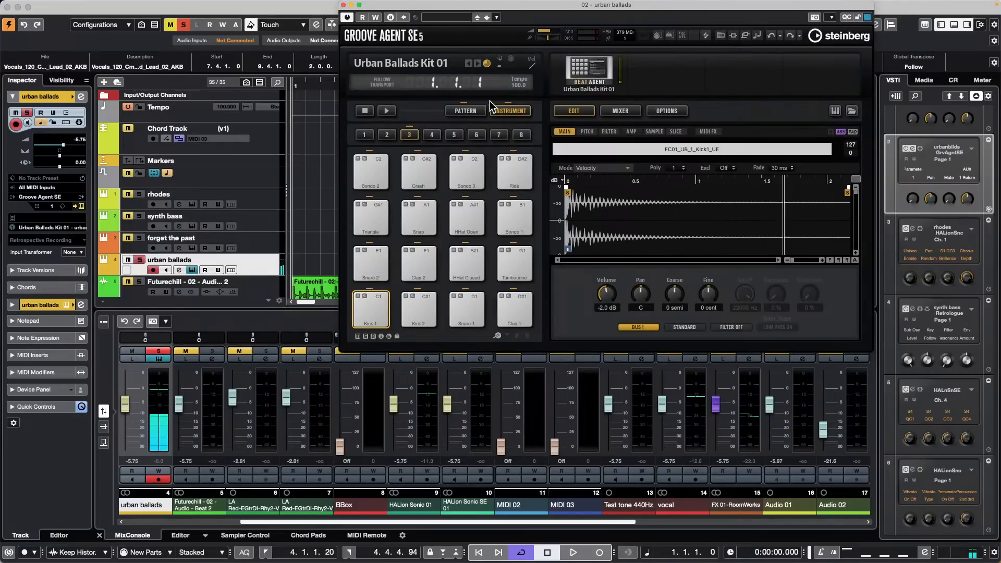
click(465, 111)
click(374, 262)
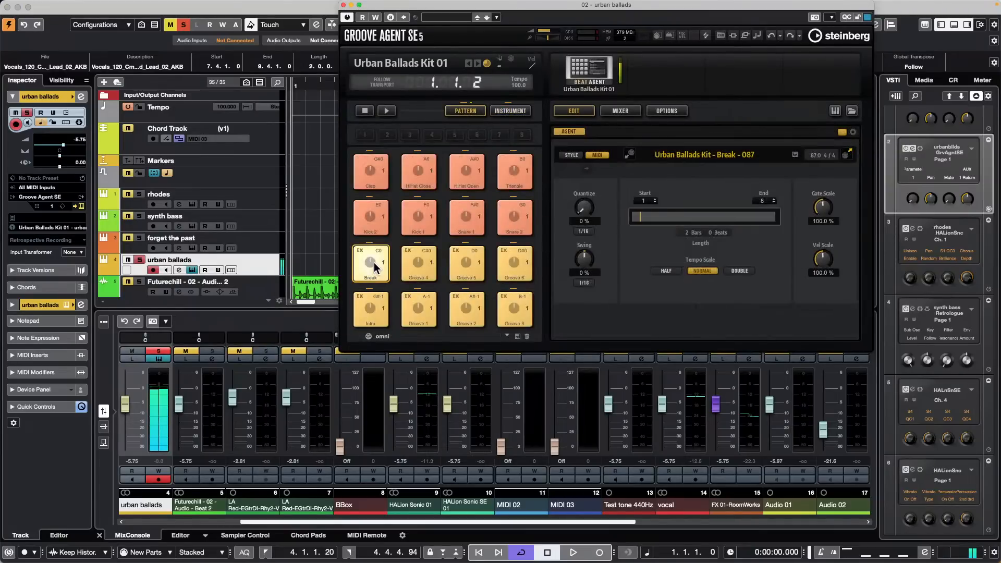
click(423, 261)
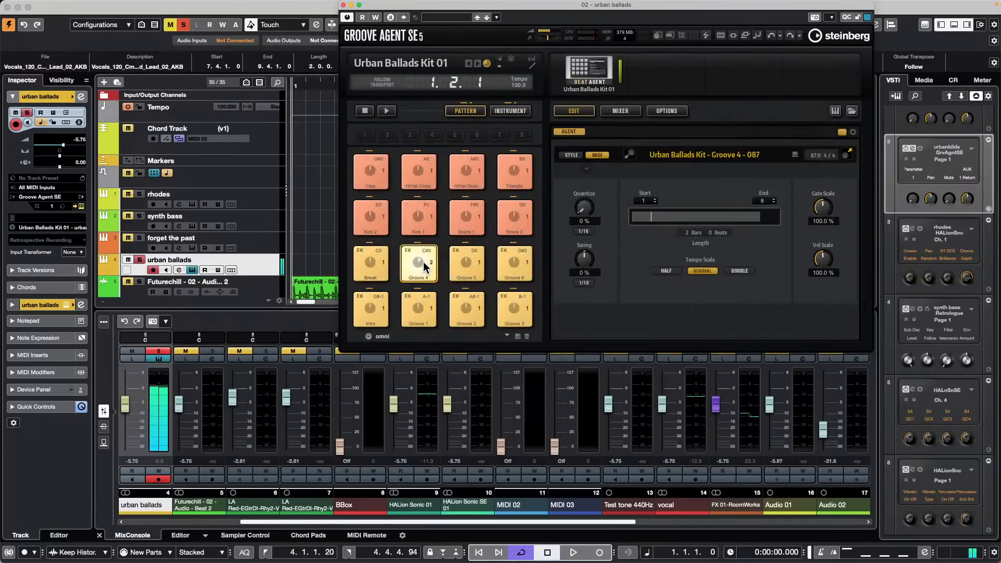
mouse_move(424, 262)
mouse_down()
mouse_move(284, 264)
mouse_move(292, 267)
mouse_up()
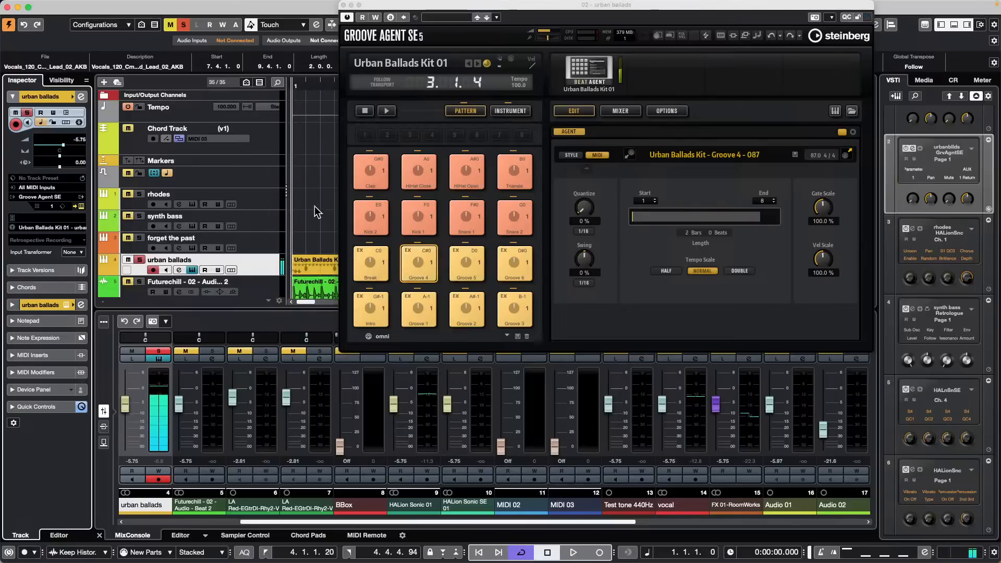
Step: Enlarge the urban ballads track, loop the Groove 4 part and start playback
click(343, 6)
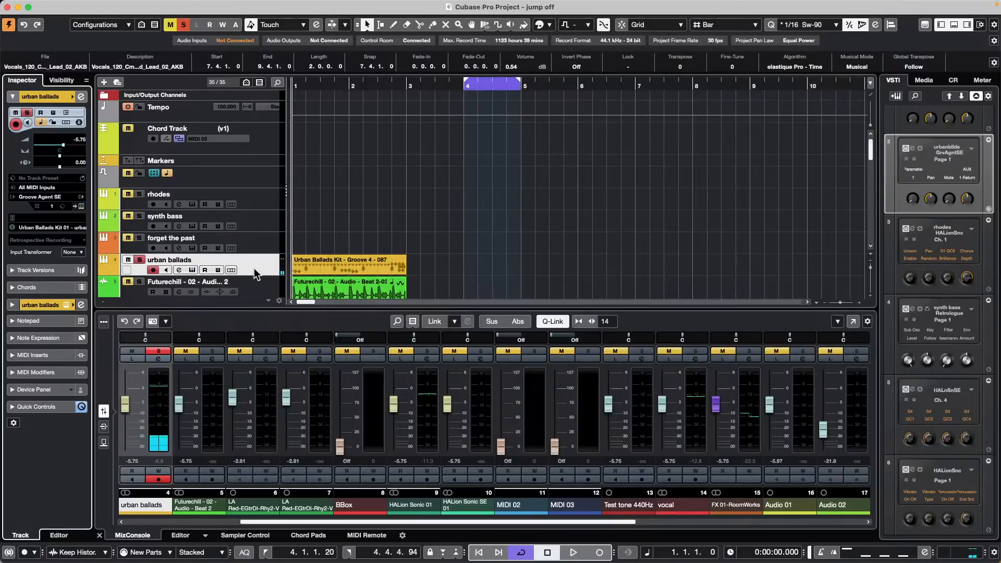
scroll(334, 238, down, 3)
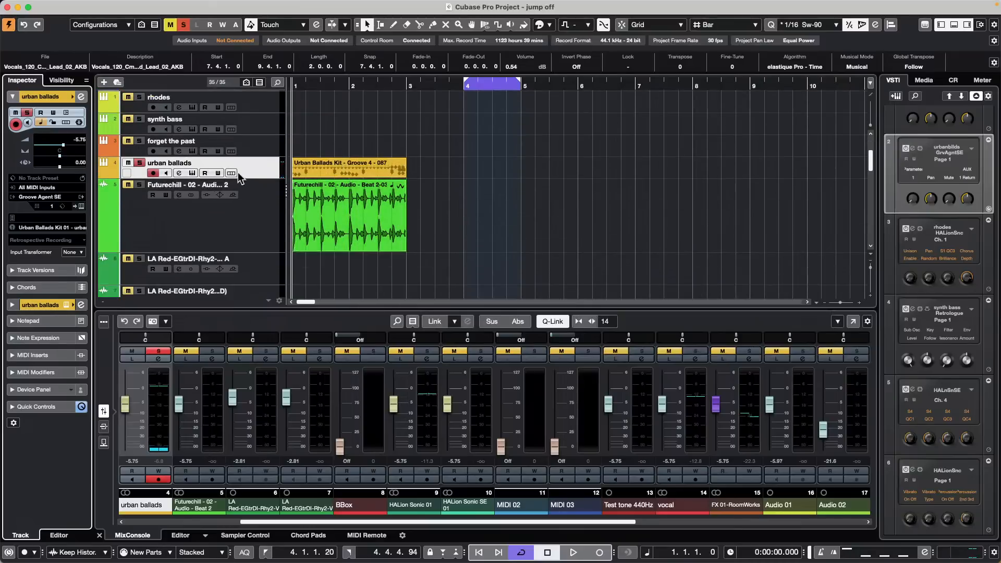
drag(250, 177, 248, 230)
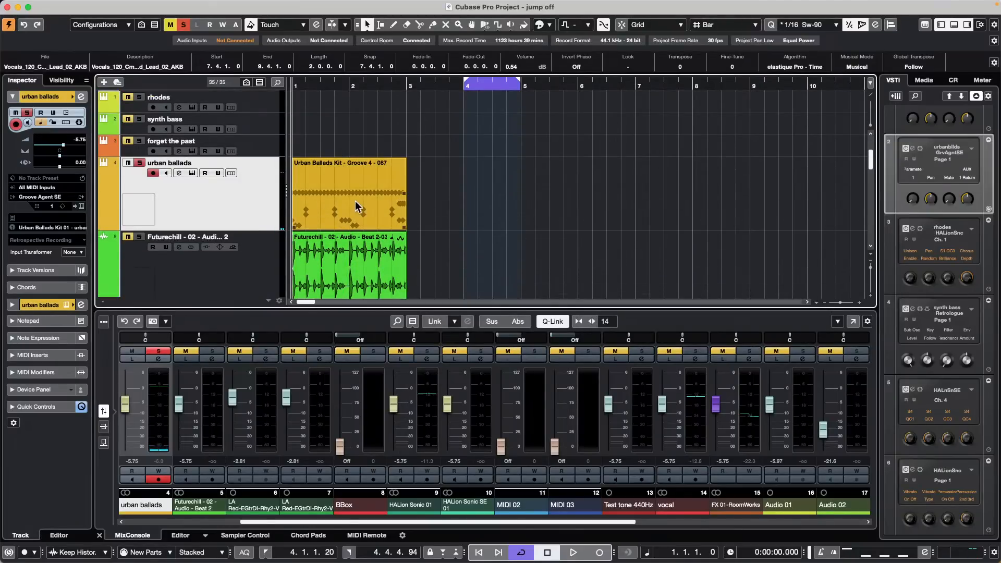
click(298, 207)
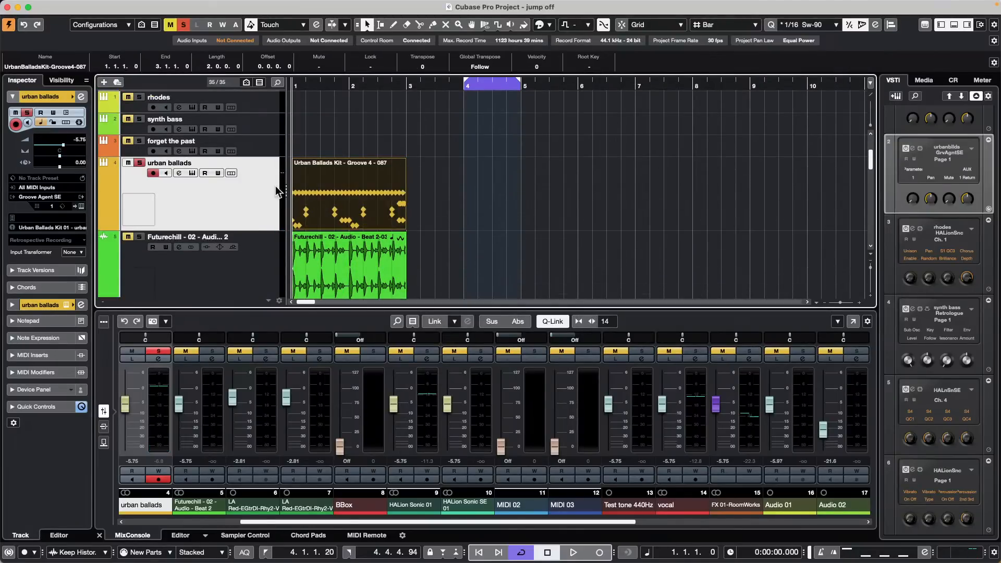
key(p)
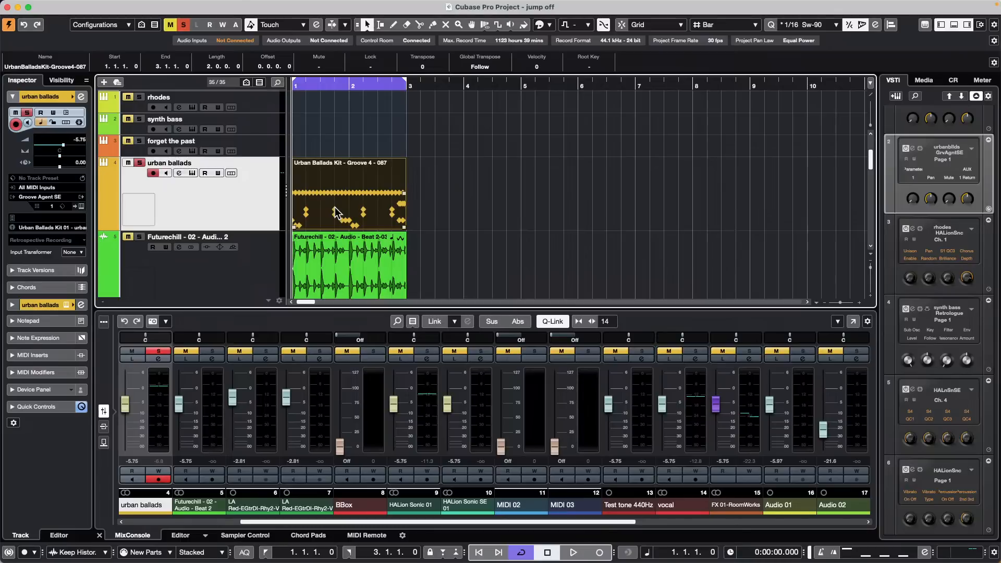
key(space)
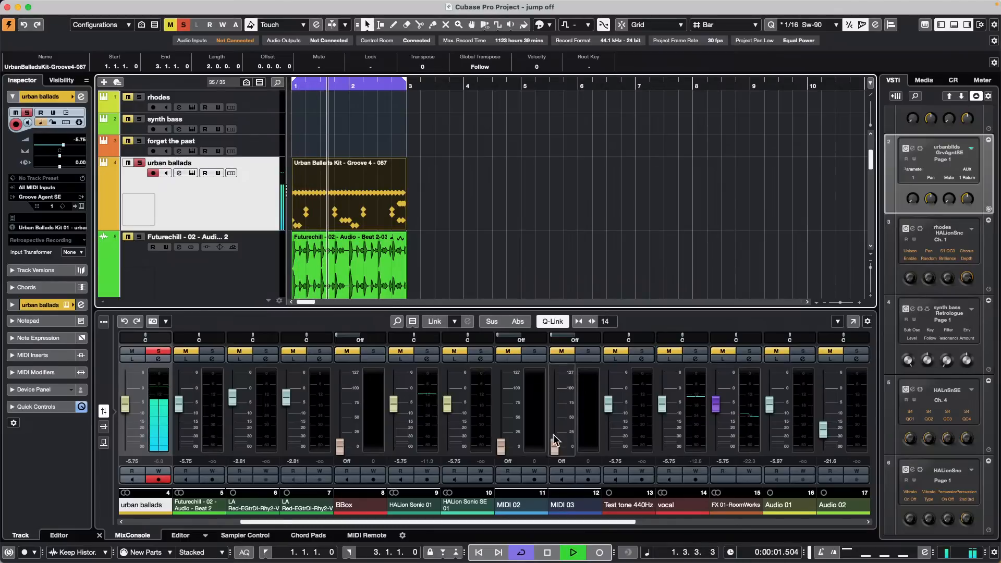
Step: Lower the Control Room main monitoring level to -12.4 dB
scroll(545, 522, right, 4)
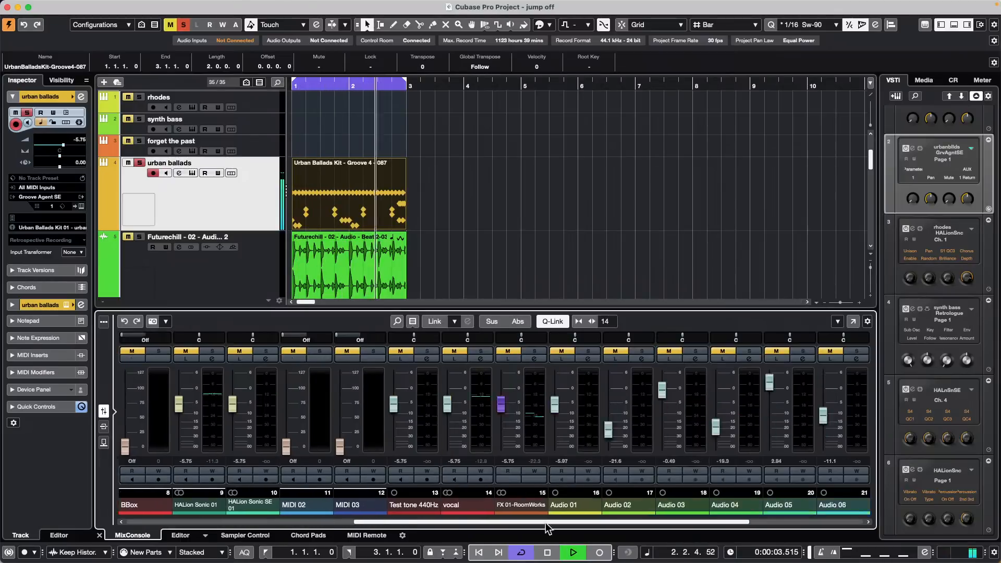
scroll(545, 522, right, 4)
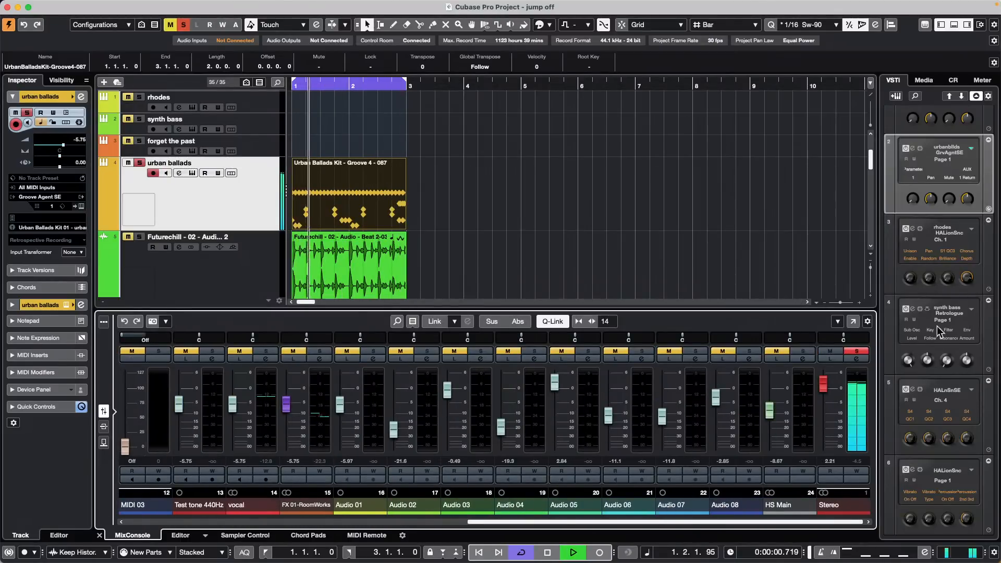
click(953, 80)
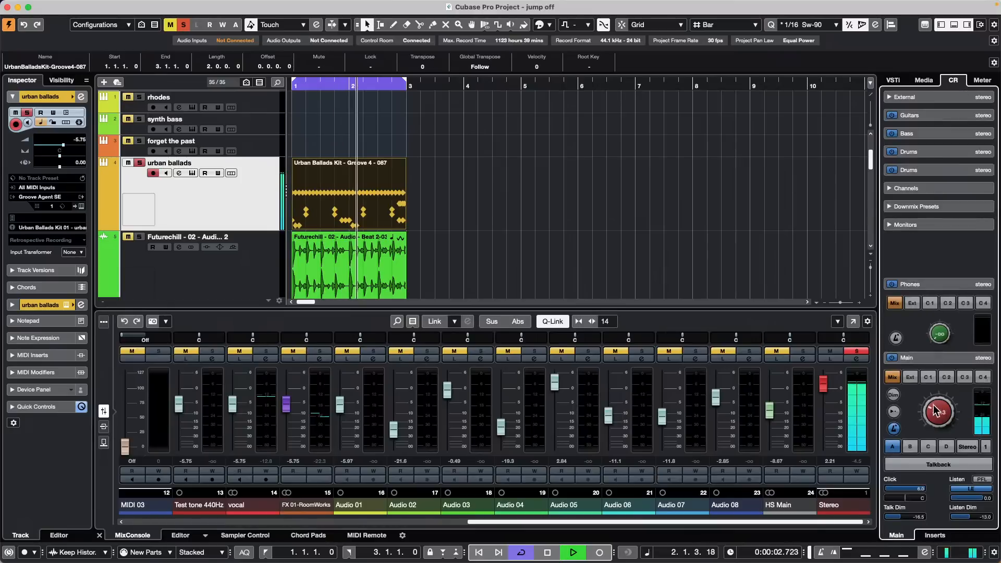
scroll(933, 405, down, 5)
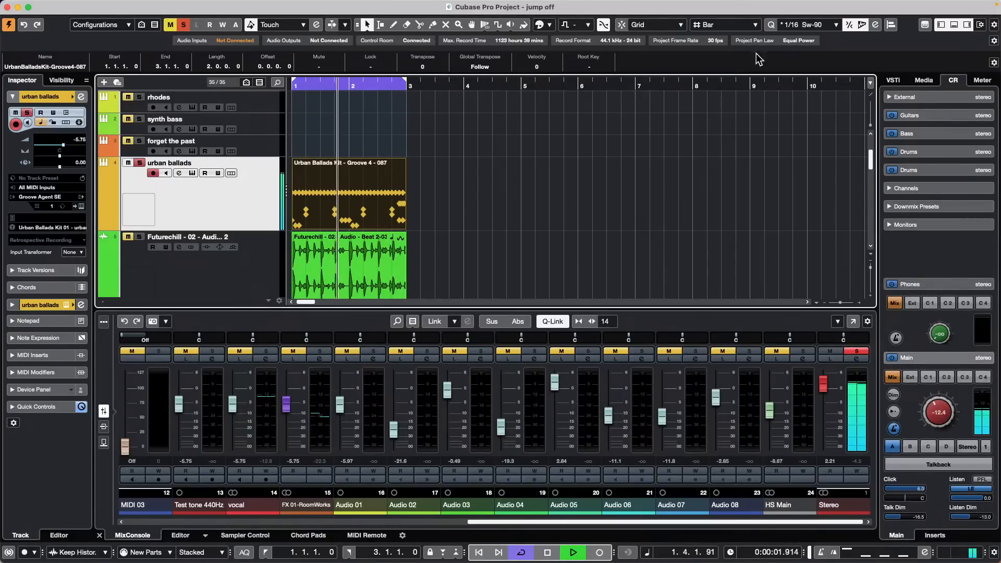
Step: Pick the 1/16 quantize preset, then quantize the groove with swing at 16%, 30% and finally 44%
click(813, 24)
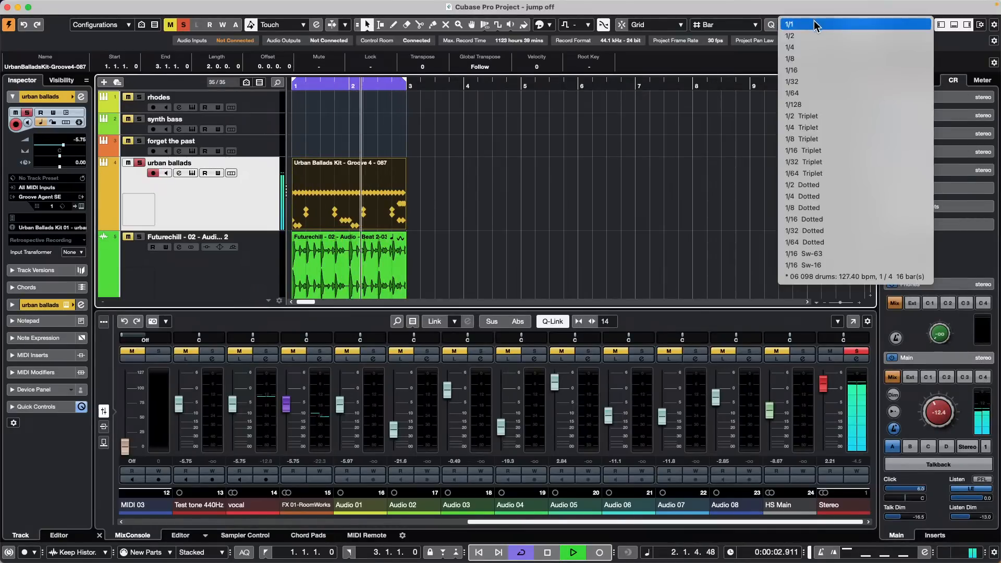
click(831, 70)
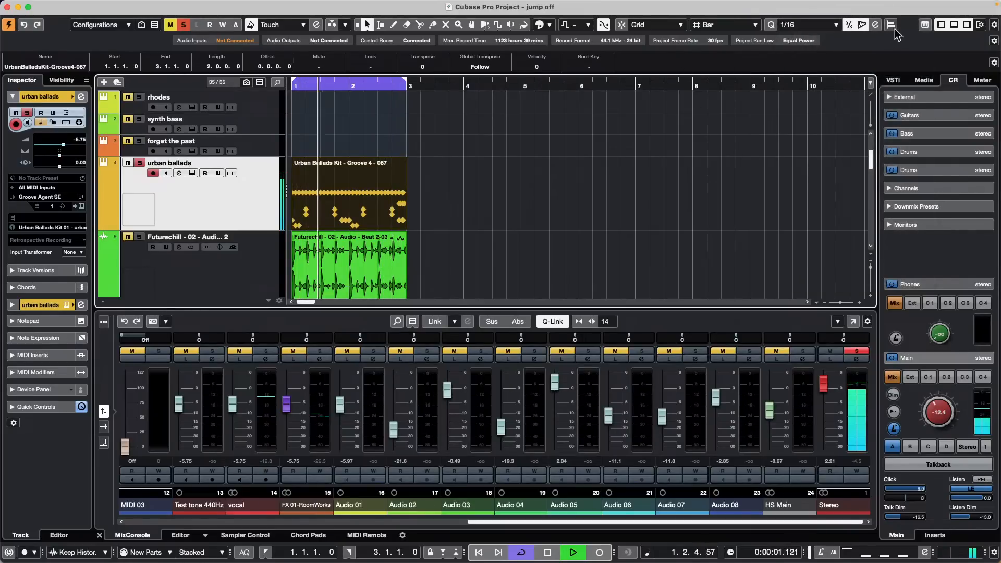
click(874, 25)
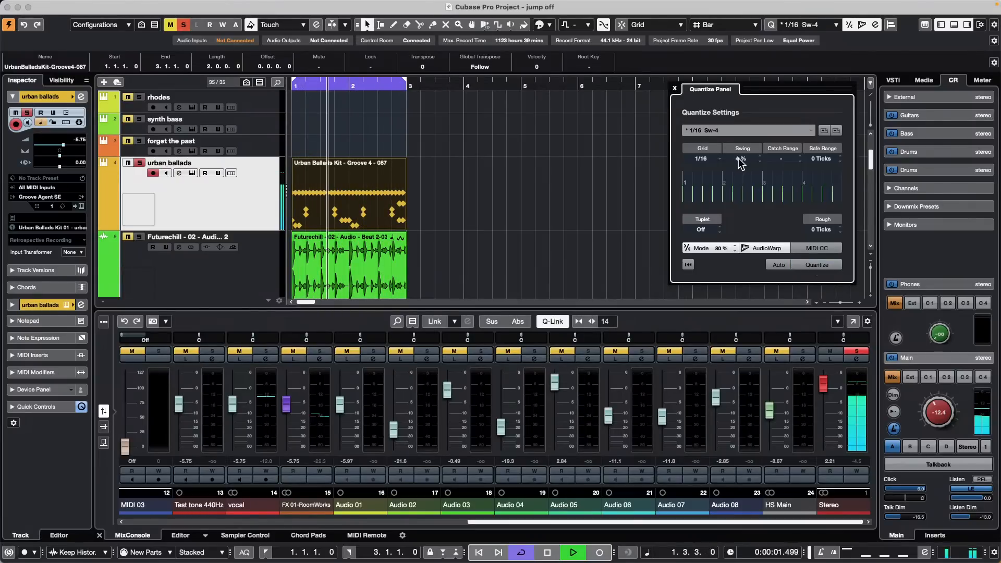
scroll(739, 159, up, 16)
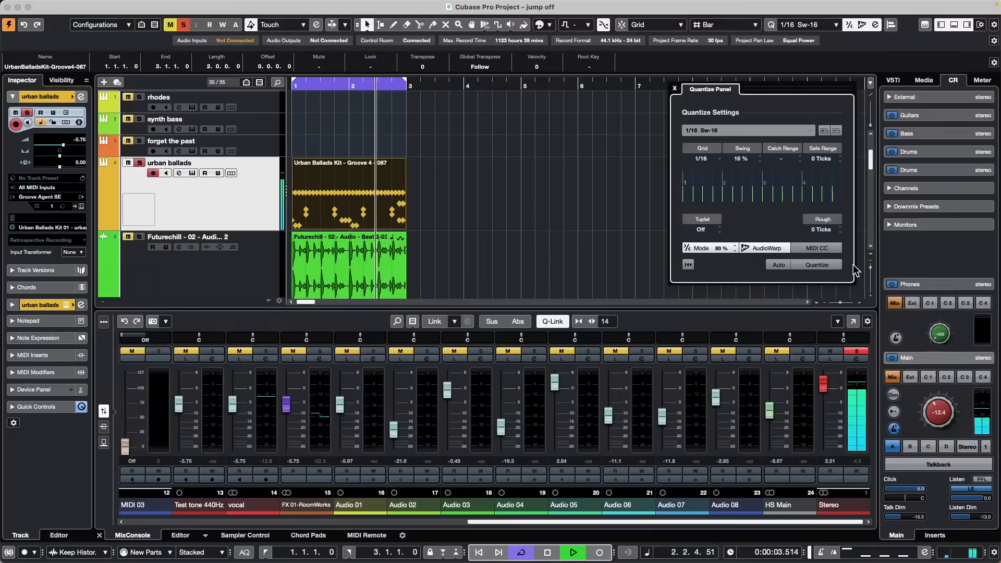
click(829, 266)
scroll(746, 158, up, 14)
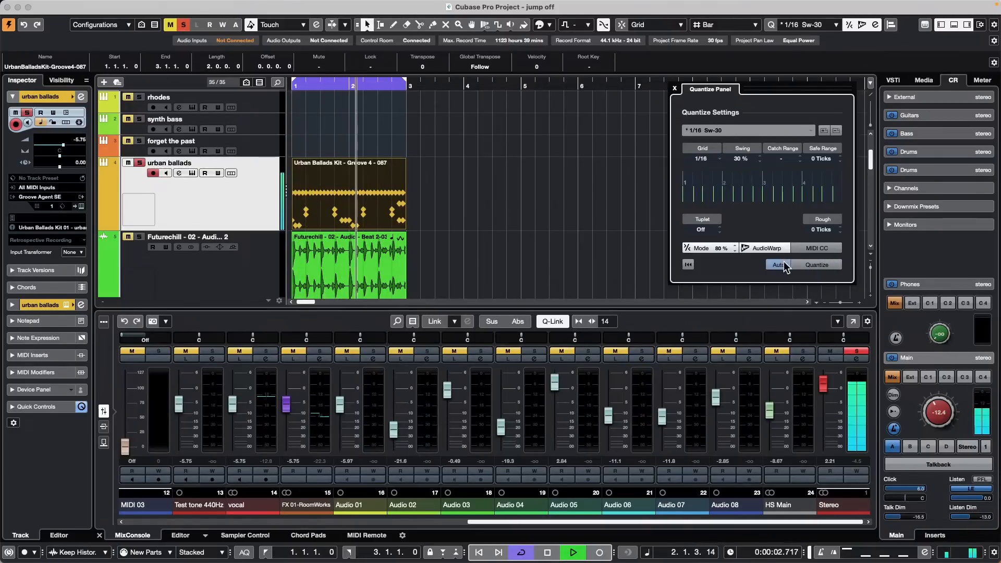
click(808, 266)
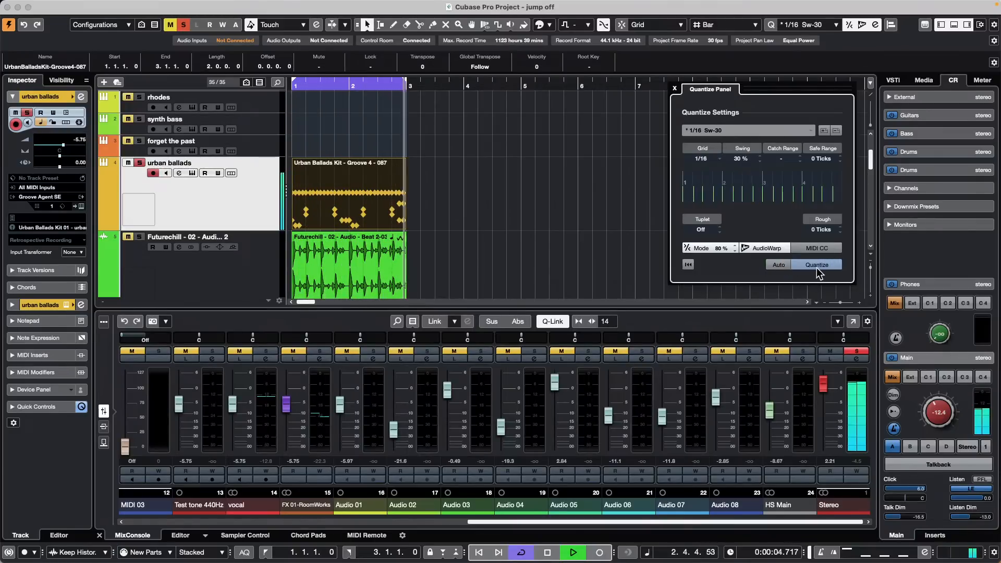
scroll(746, 158, up, 10)
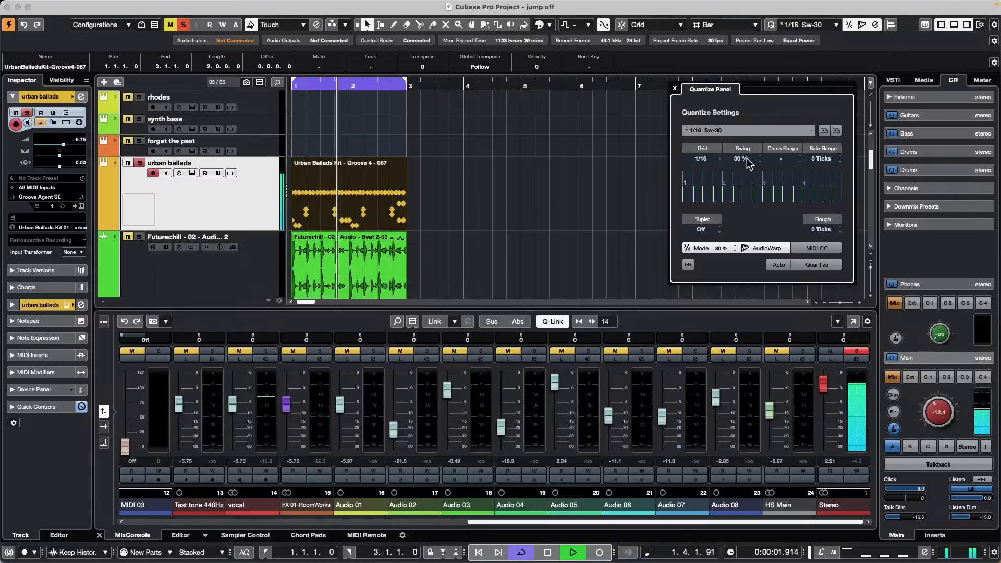
scroll(745, 158, up, 4)
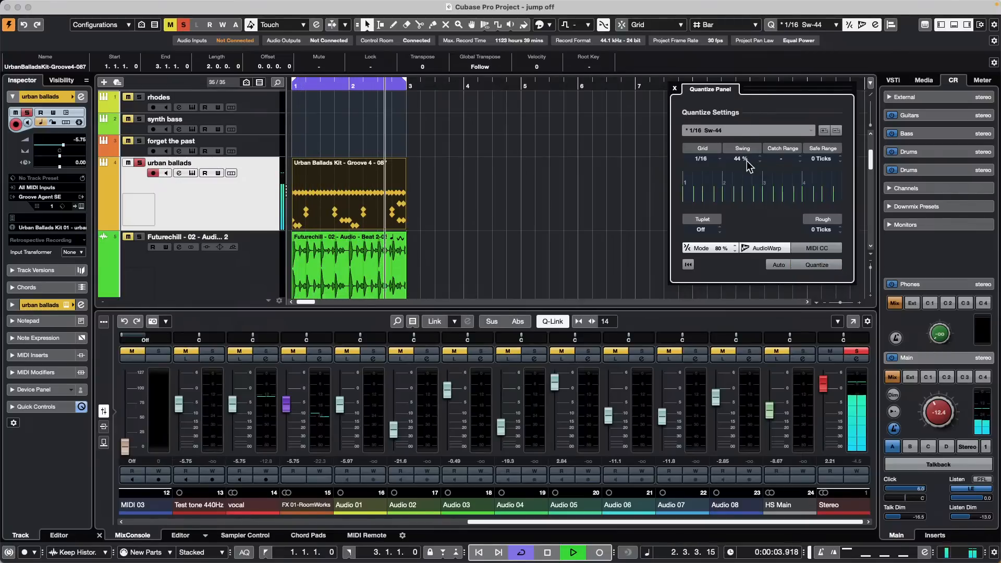
click(823, 264)
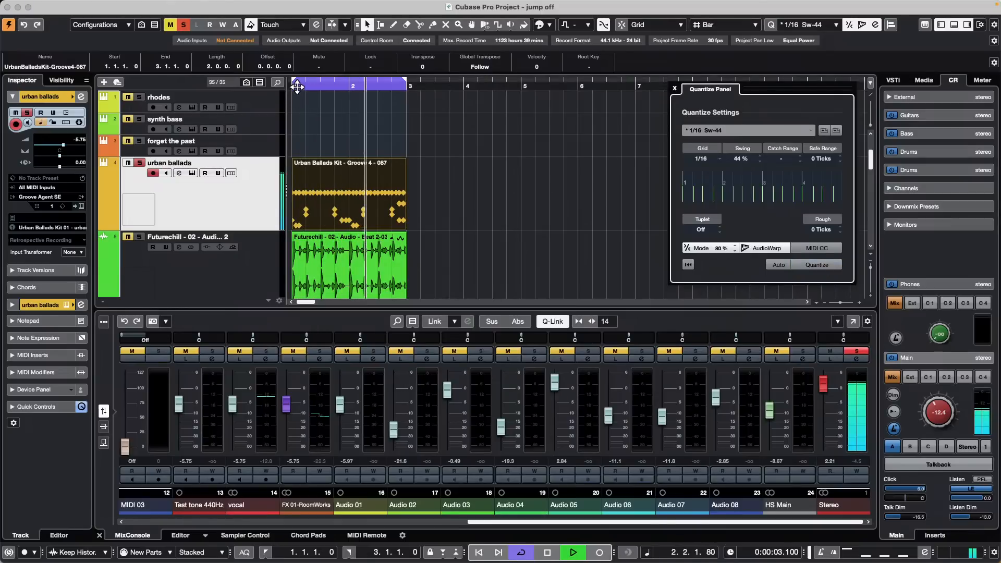
Step: Open the groove part in the Drum Editor, zoom in and quantize its notes with 92% swing
double_click(336, 192)
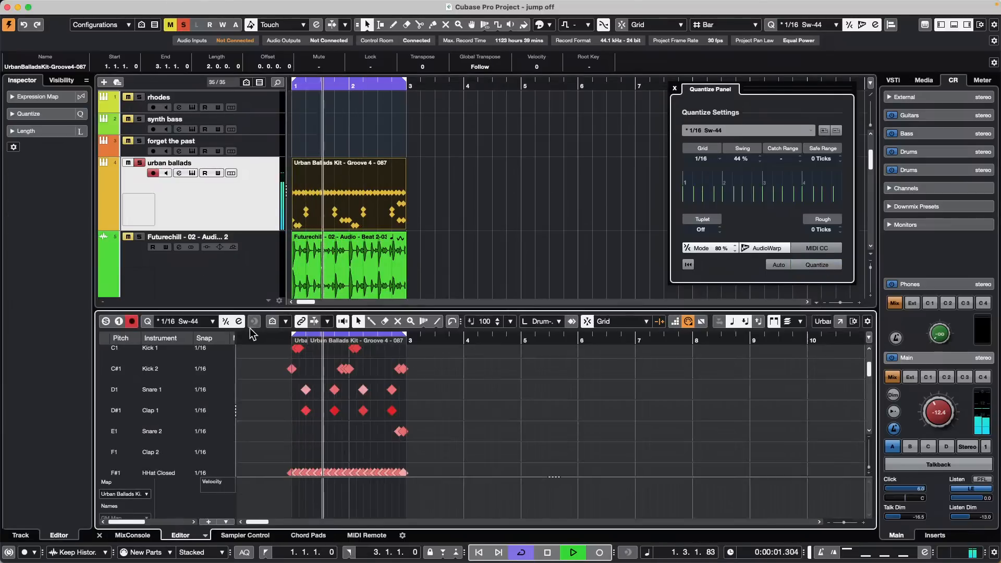
drag(270, 339, 271, 353)
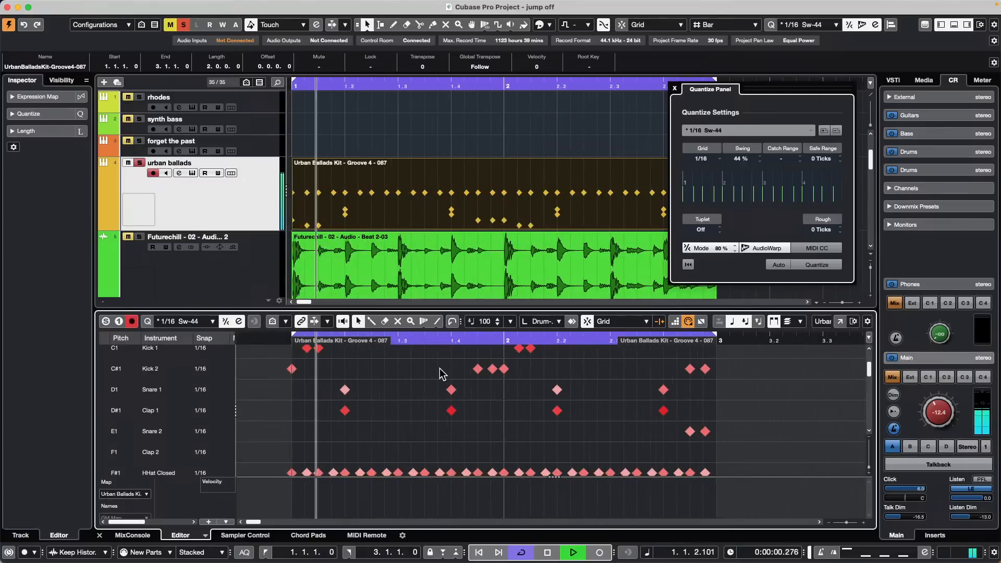
scroll(442, 373, down, 3)
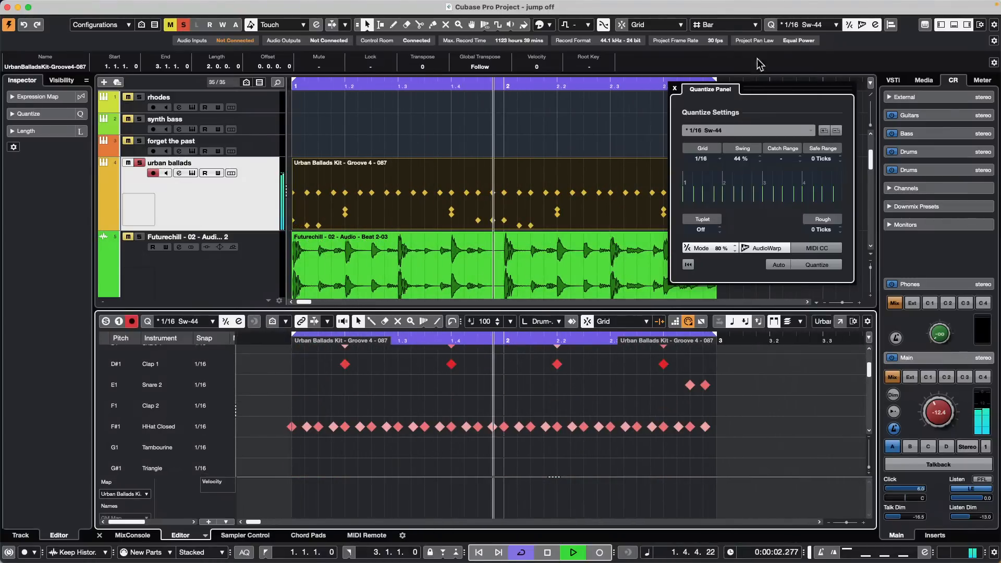
scroll(745, 160, up, 20)
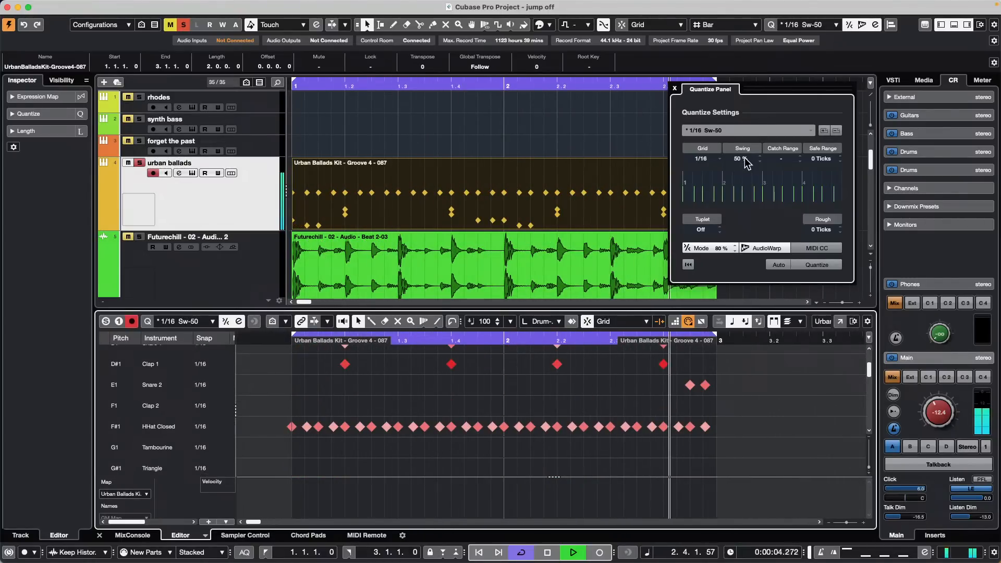
scroll(745, 161, up, 17)
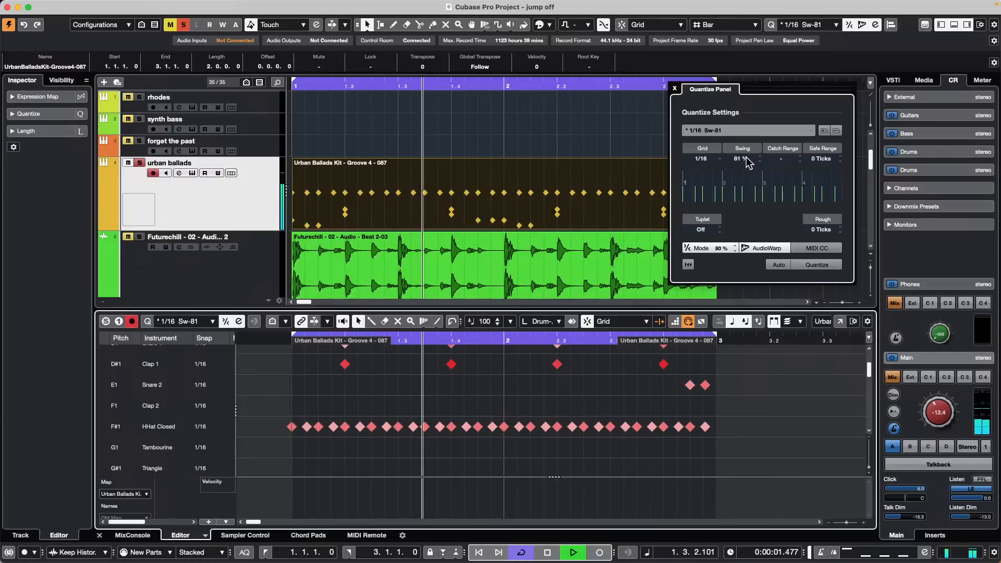
click(832, 265)
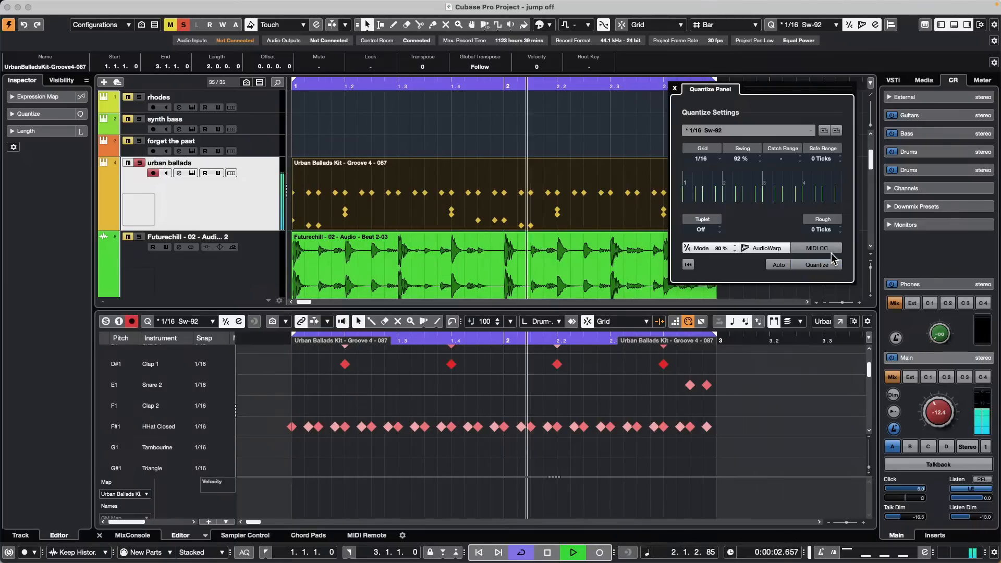
Step: Marquee-select the kick, snare and clap notes in the Drum Editor
scroll(616, 373, up, 4)
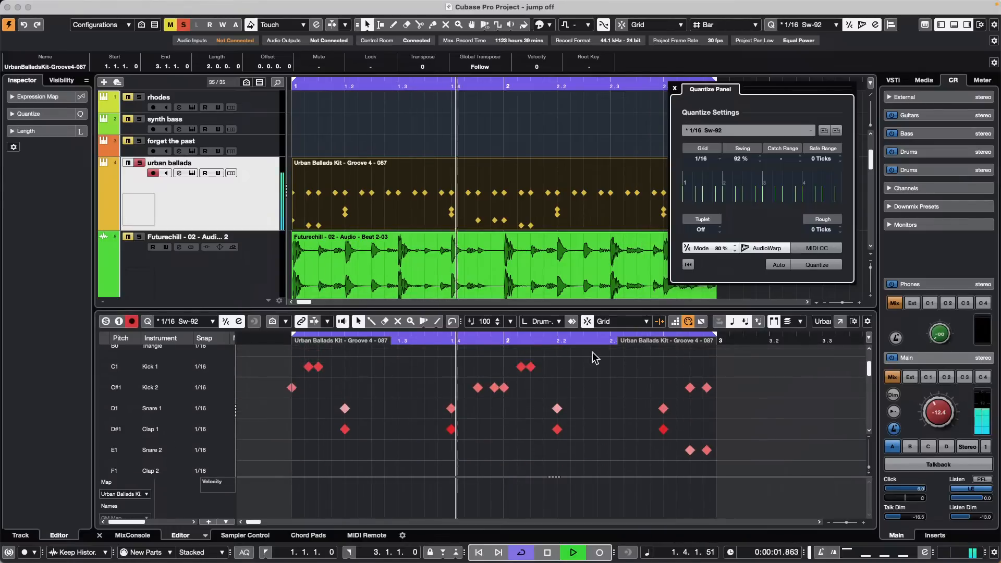
scroll(585, 362, up, 8)
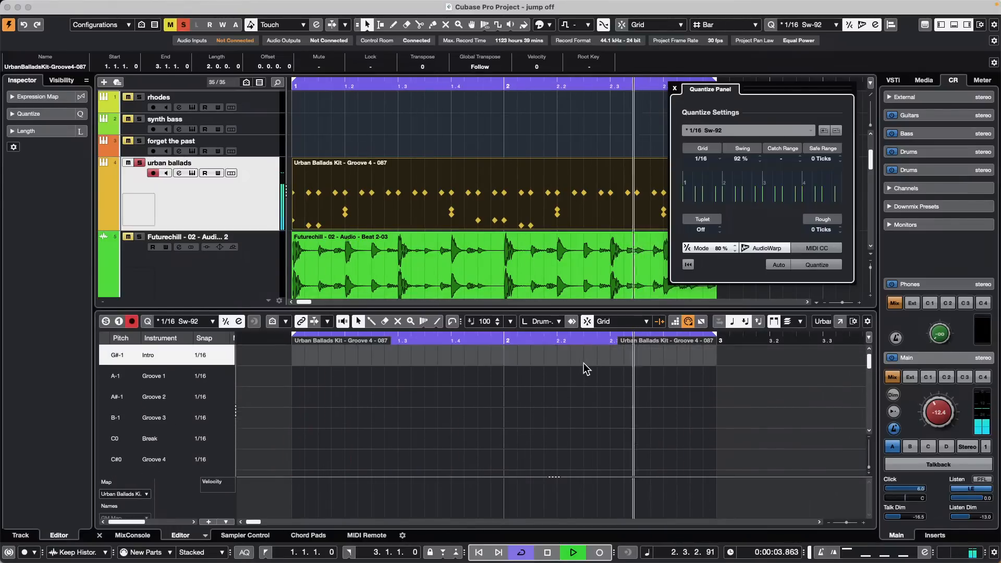
scroll(583, 362, down, 8)
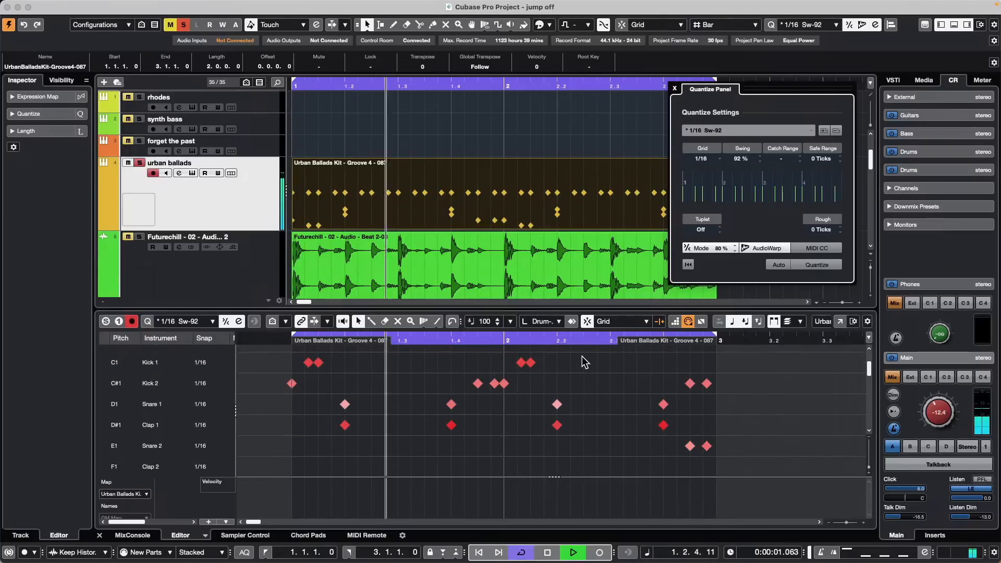
scroll(584, 361, down, 1)
drag(285, 356, 713, 430)
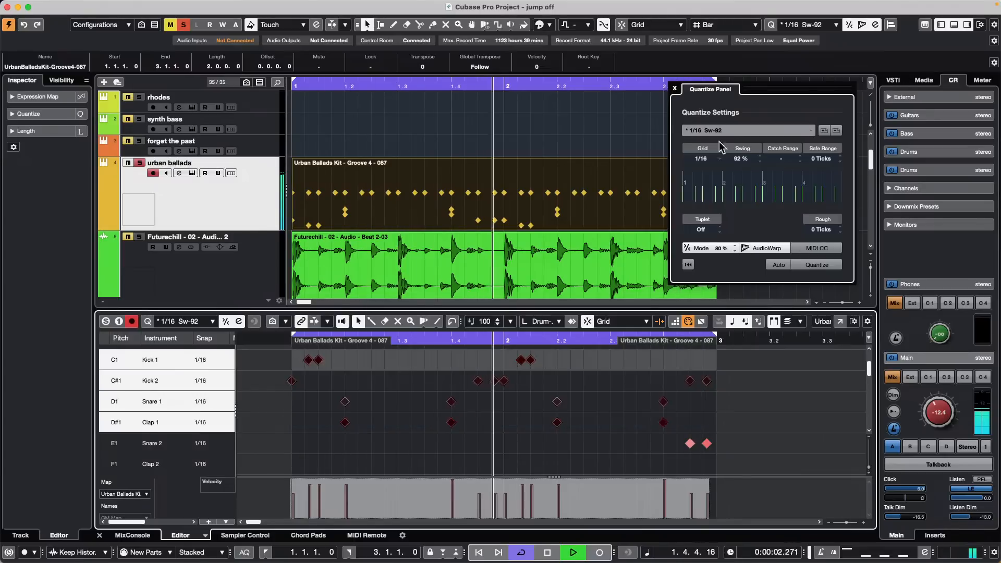
Step: Keep the 1/16 grid, set swing to 0% and review the straightened drum notes
click(707, 162)
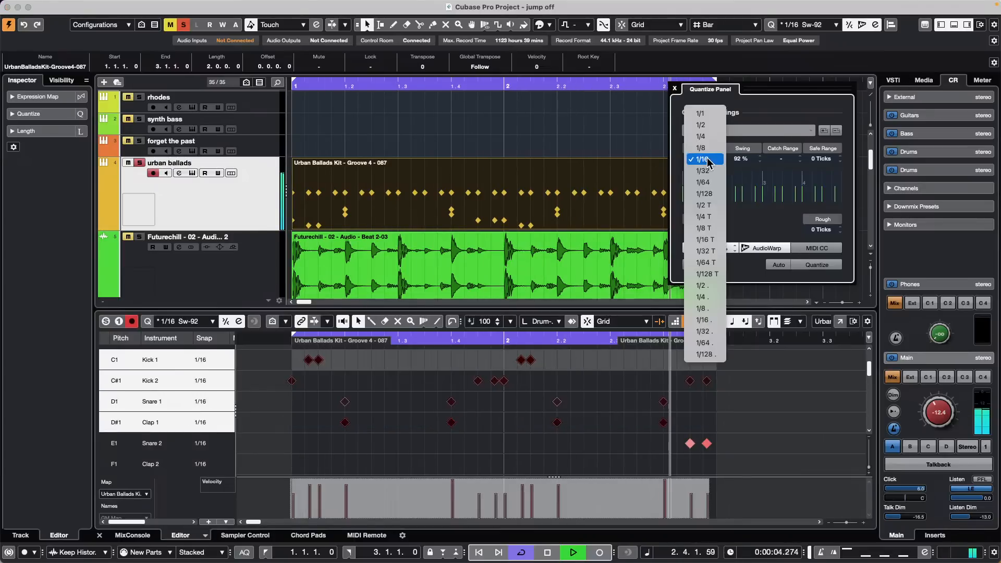
click(755, 178)
double_click(745, 161)
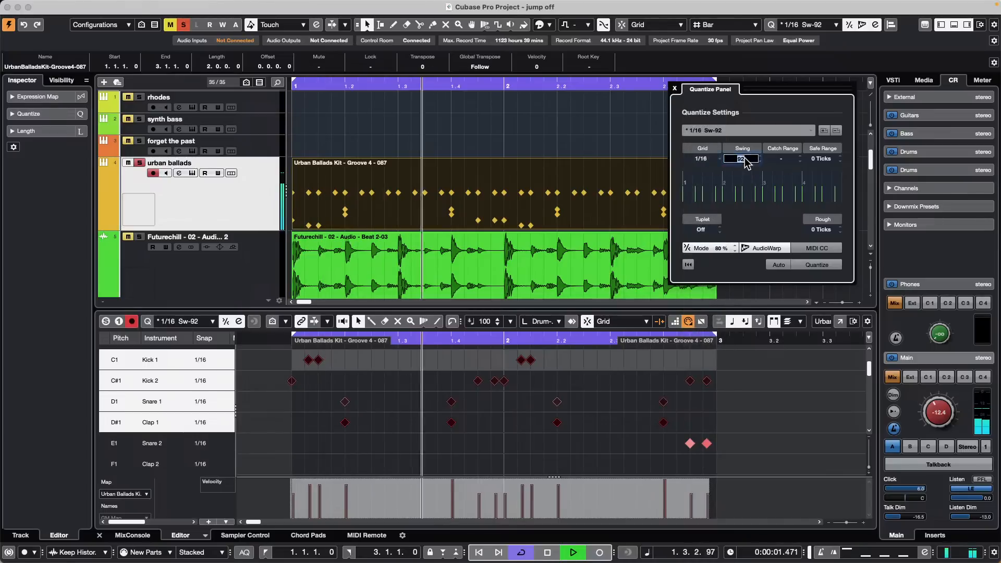
text(0)
key(Return)
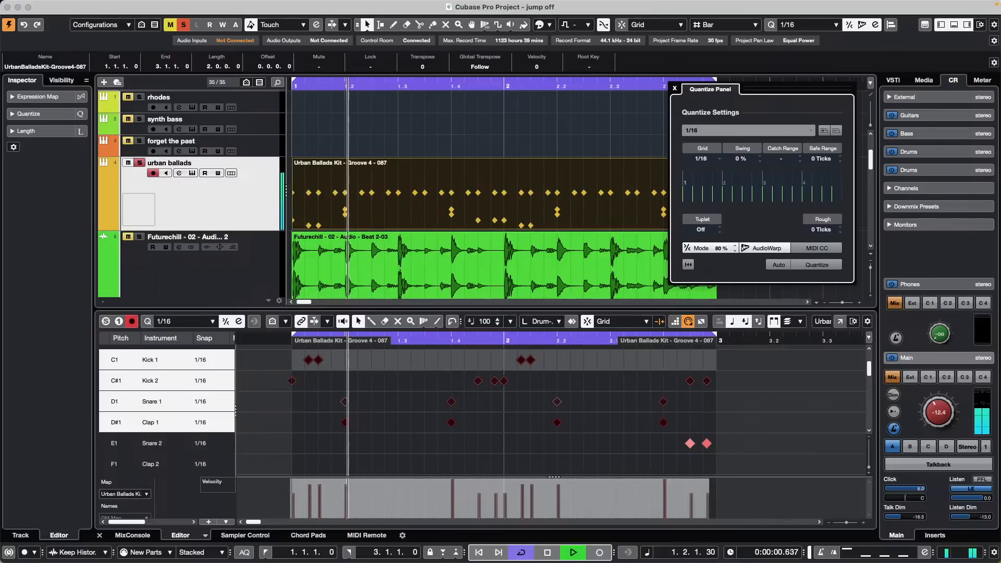
scroll(521, 376, down, 1)
scroll(527, 388, down, 2)
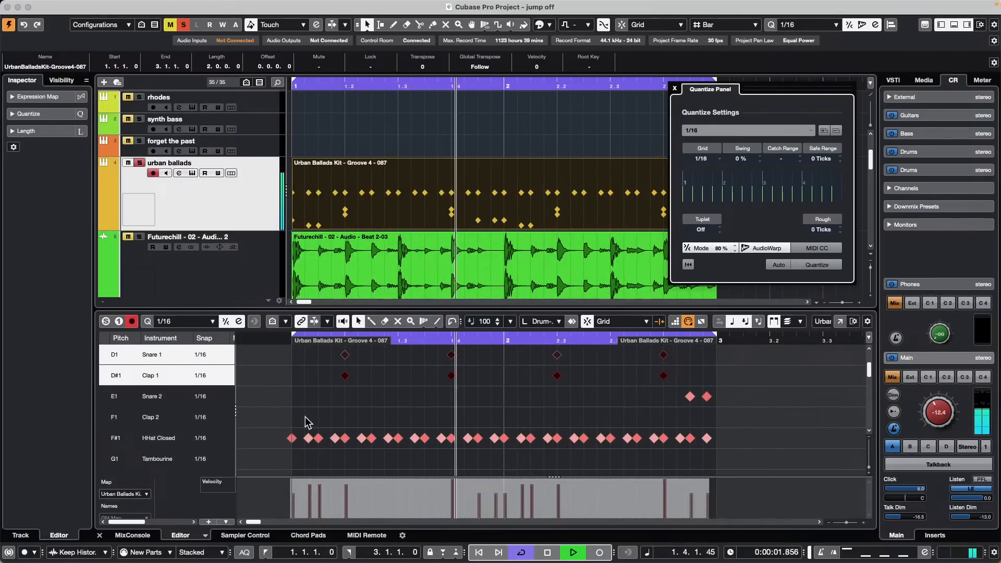
scroll(597, 397, up, 1)
scroll(597, 394, down, 2)
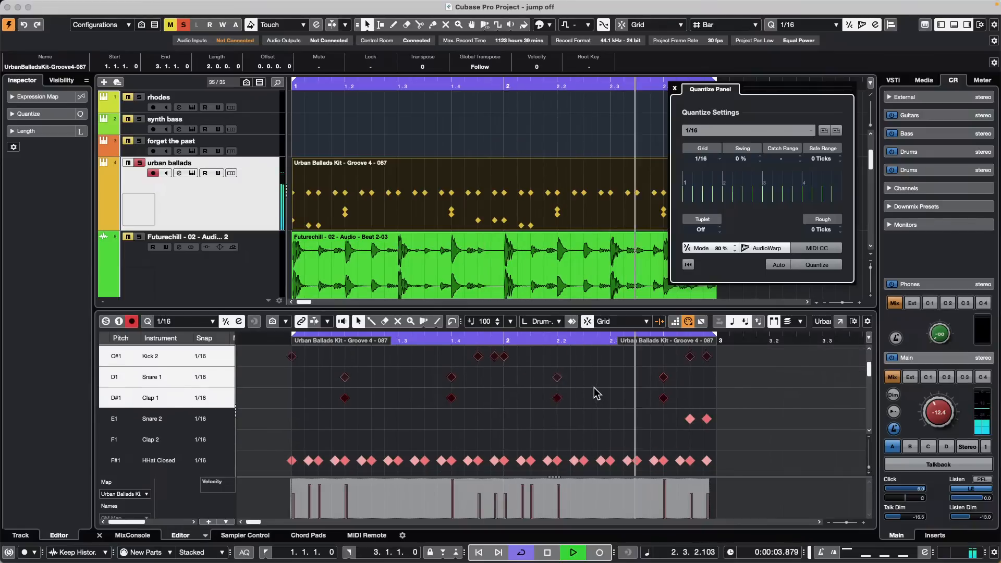
scroll(600, 377, up, 5)
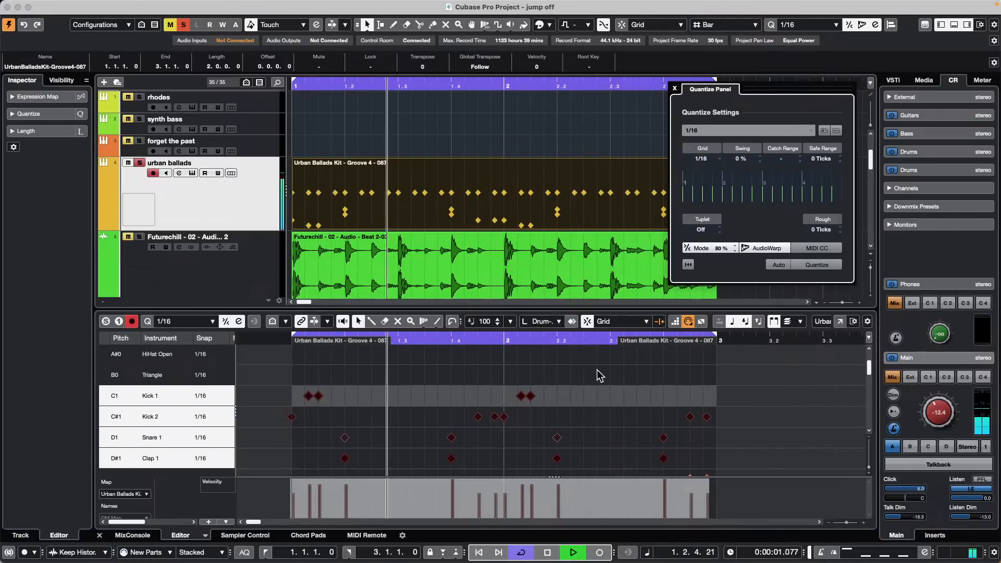
scroll(592, 396, up, 14)
scroll(584, 410, down, 20)
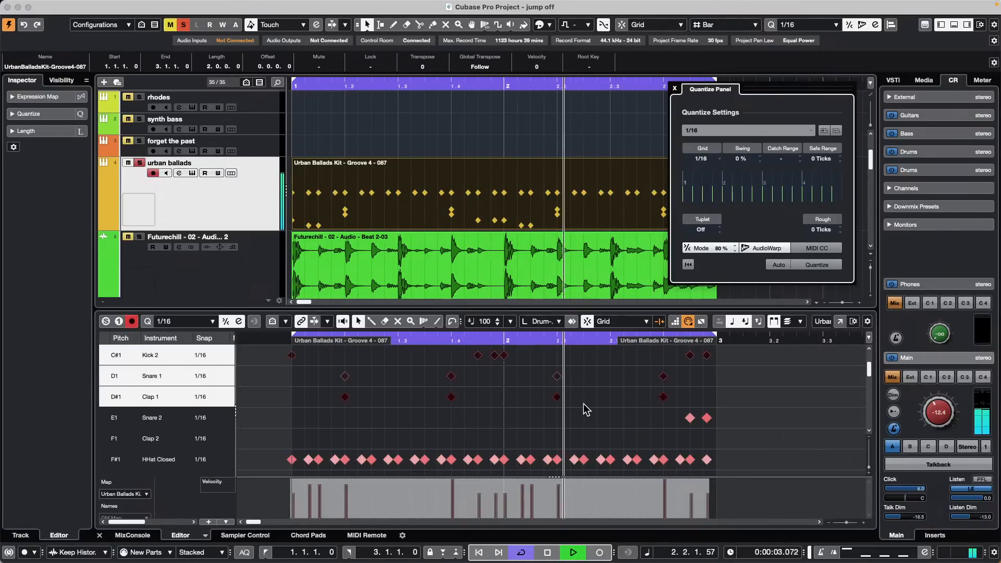
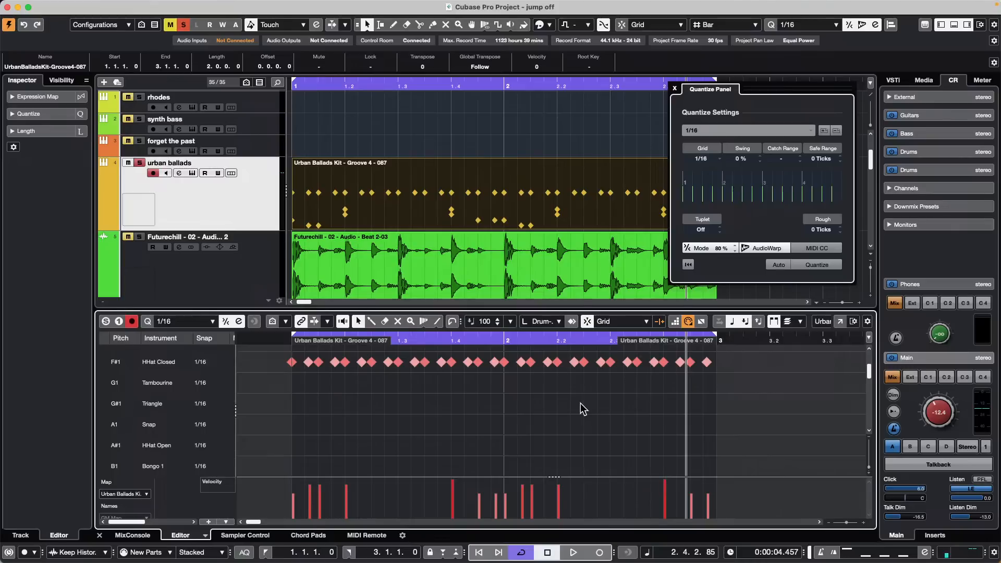
Step: Close the Quantize Panel and toggle the Status Line off and back on in the window layout
click(675, 88)
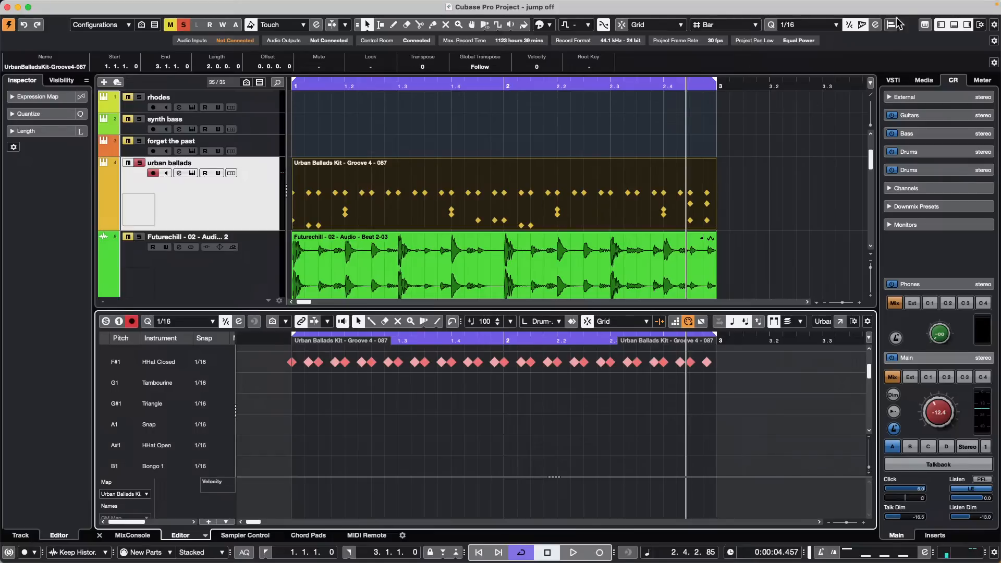
click(980, 25)
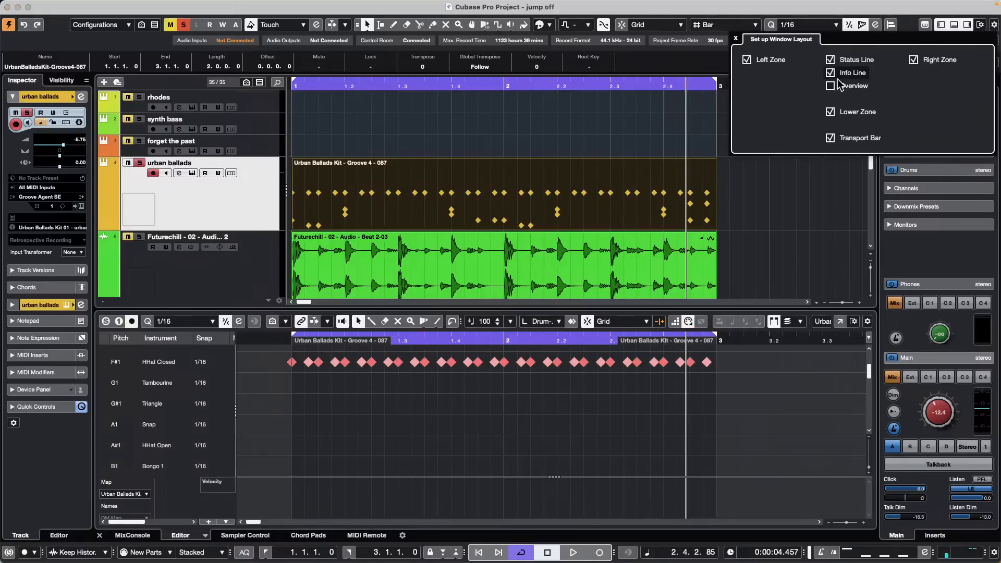
click(831, 61)
click(831, 61)
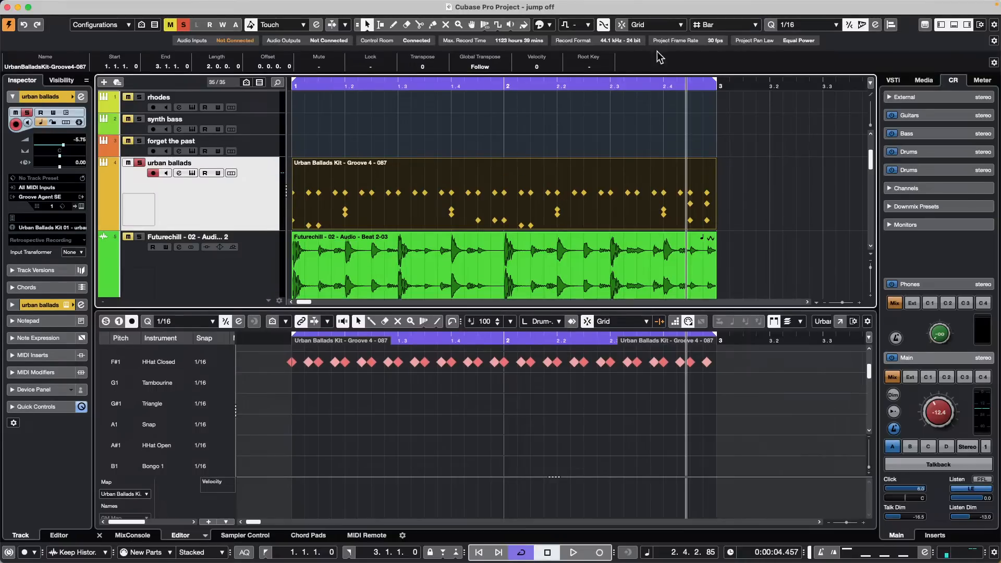
Step: Select the Futurechill audio event and toggle the Status Line off and on again
click(624, 286)
click(611, 217)
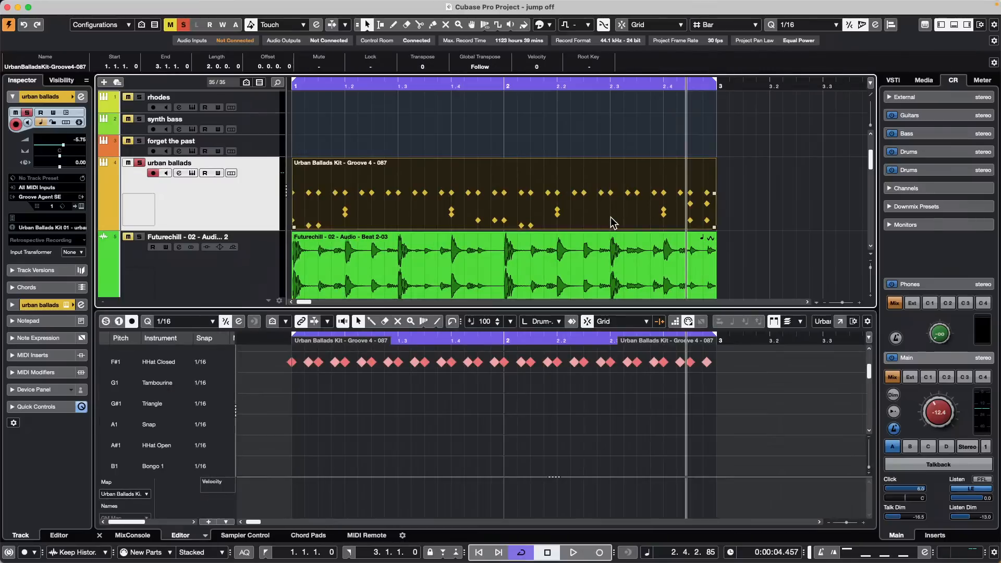
click(620, 263)
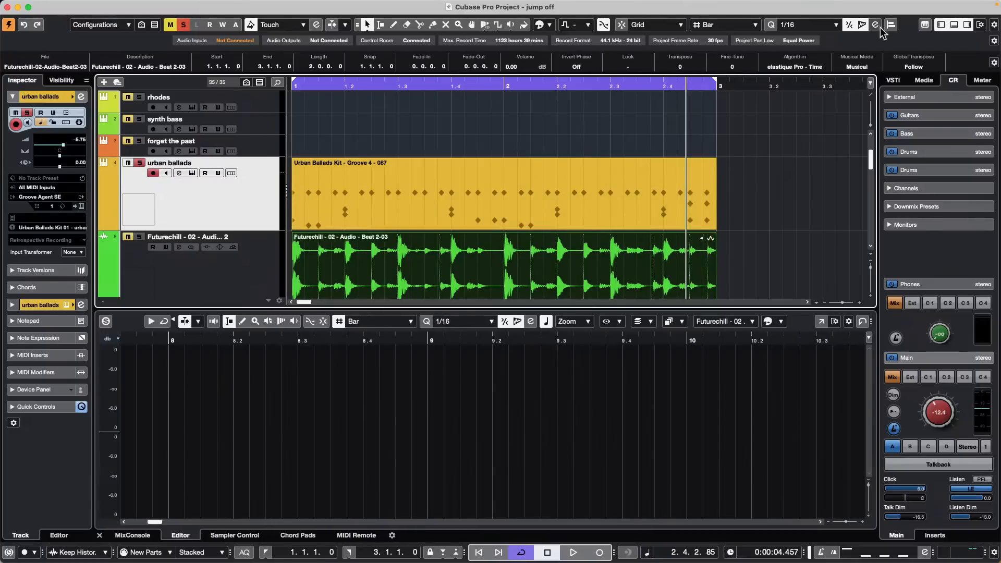
click(924, 25)
click(980, 24)
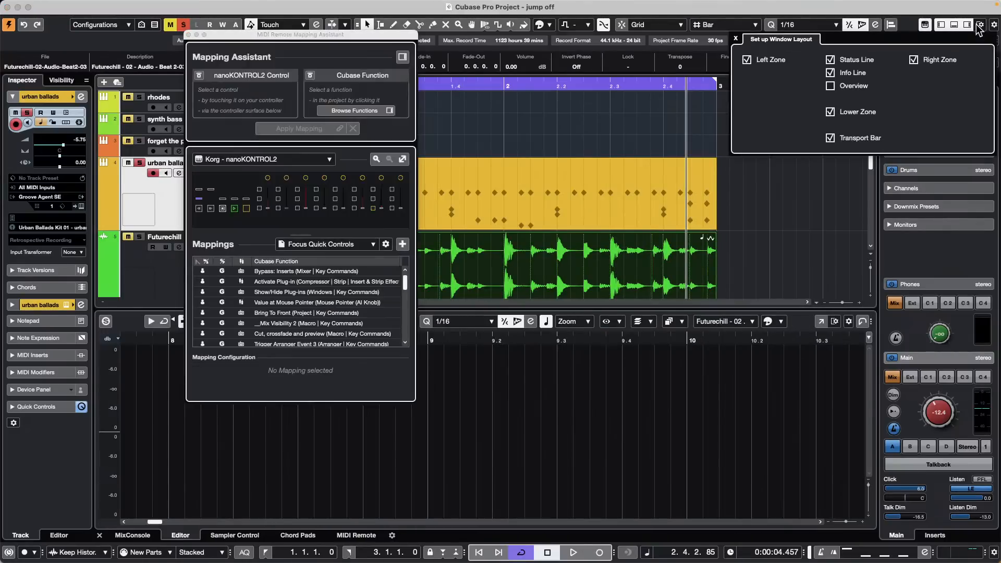
click(831, 61)
click(830, 60)
Step: Select the Urban Ballads Kit - Groove 4 - 087 part for the lower-zone Drum Editor
click(189, 35)
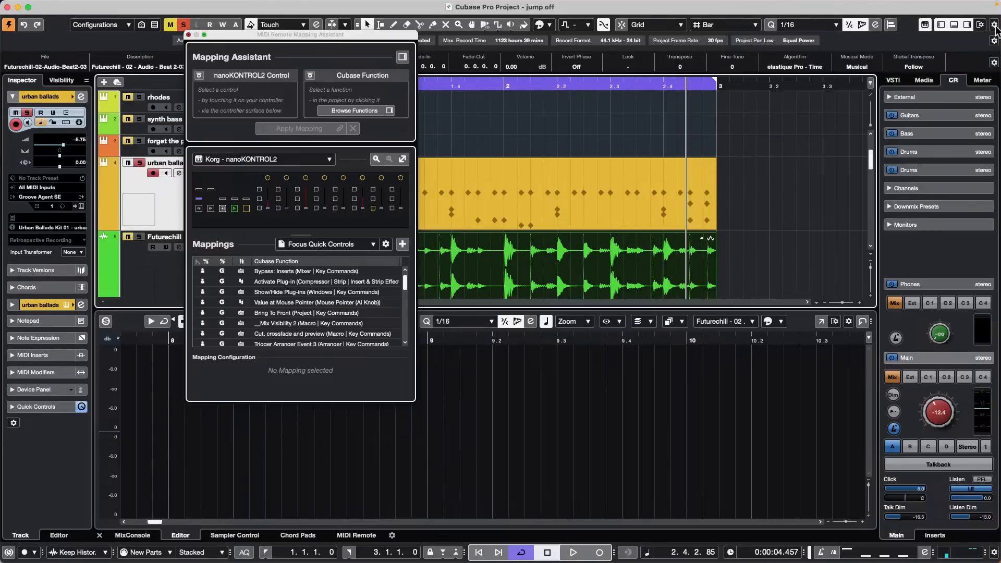
click(979, 25)
click(980, 26)
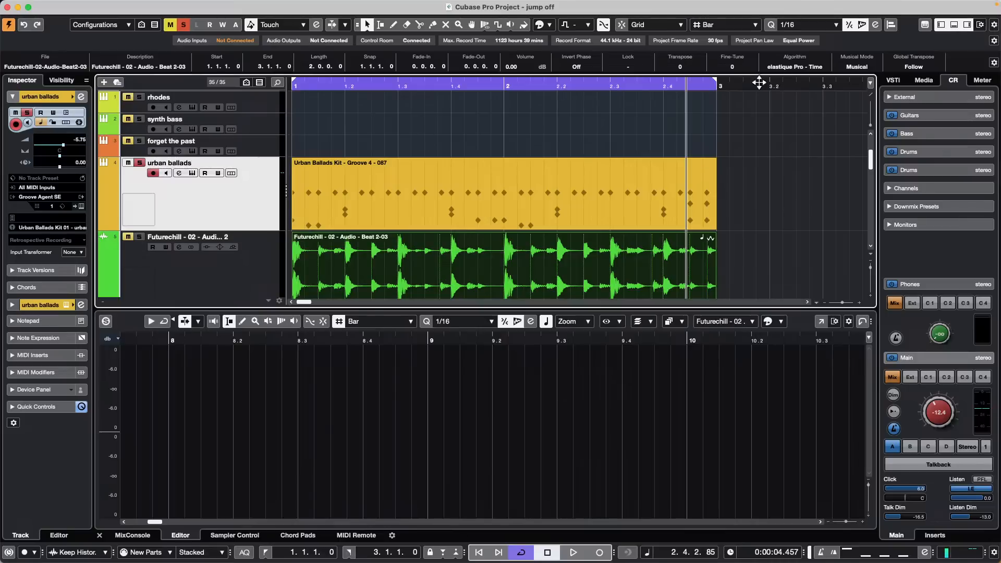
click(473, 222)
click(469, 190)
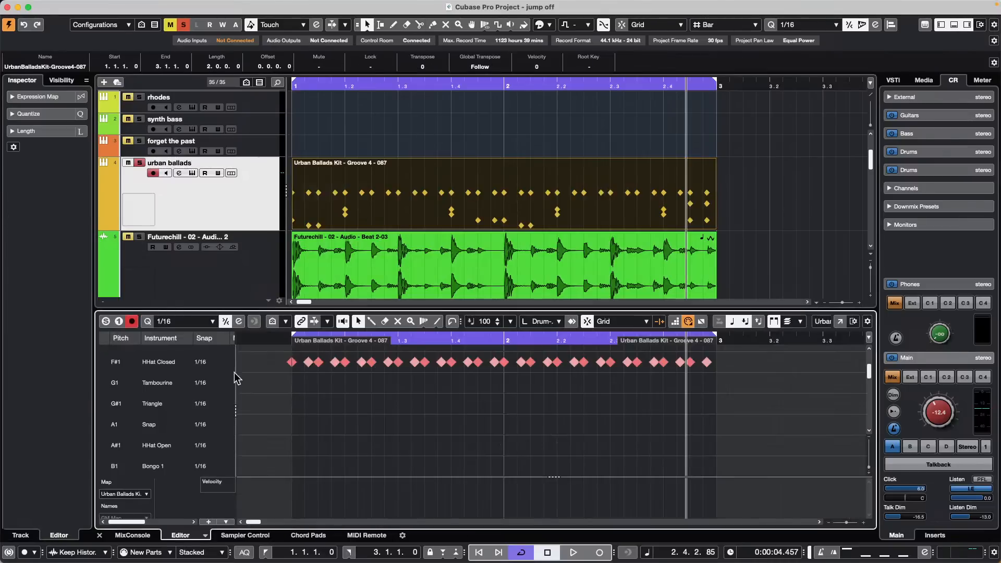
click(839, 322)
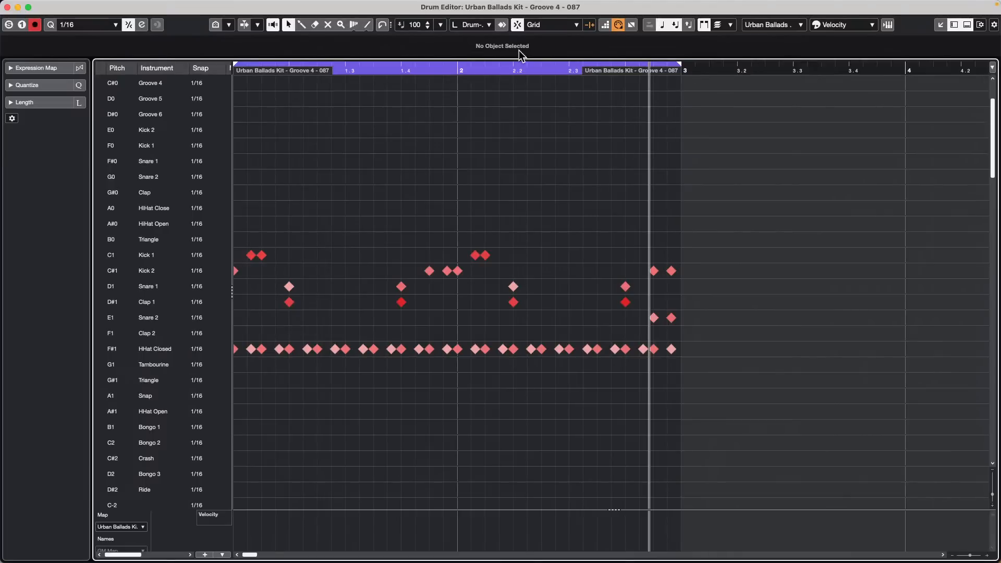
click(979, 26)
click(913, 60)
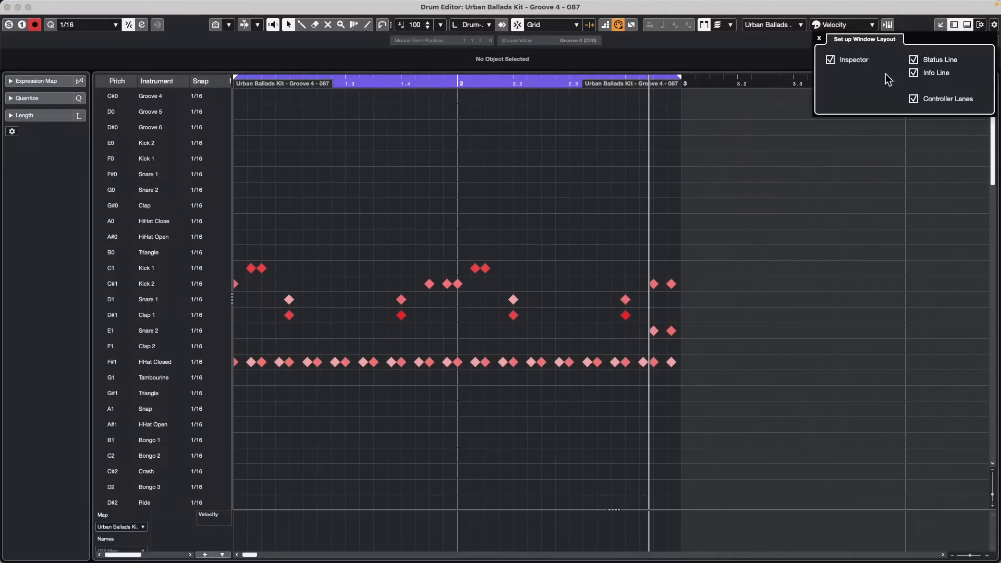
click(727, 114)
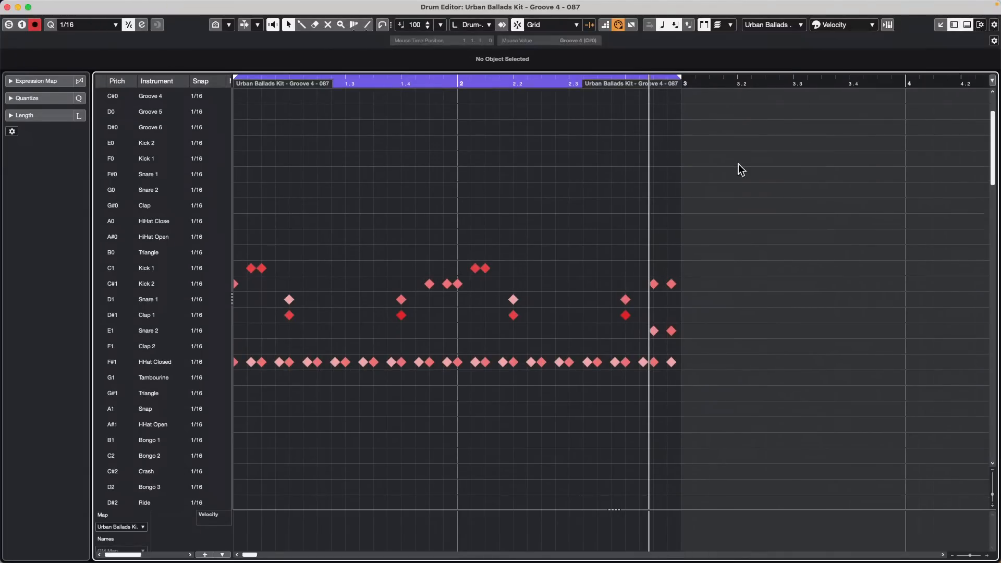
click(979, 26)
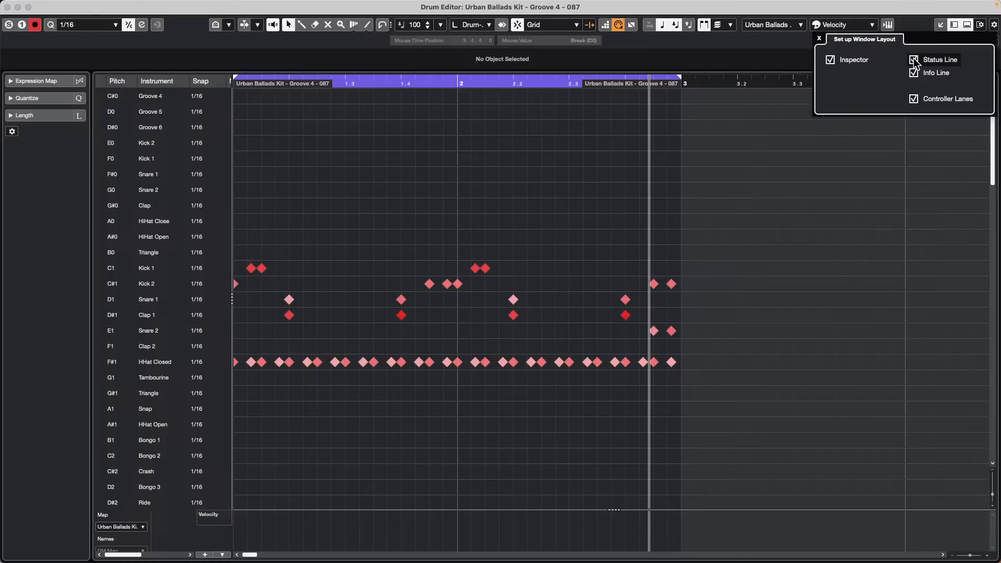
click(914, 60)
click(930, 57)
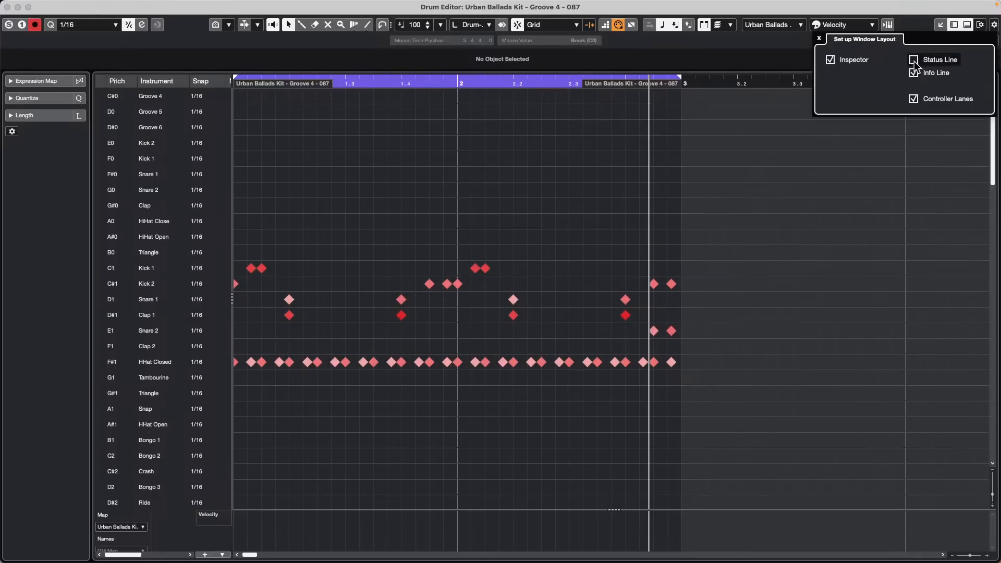
click(670, 117)
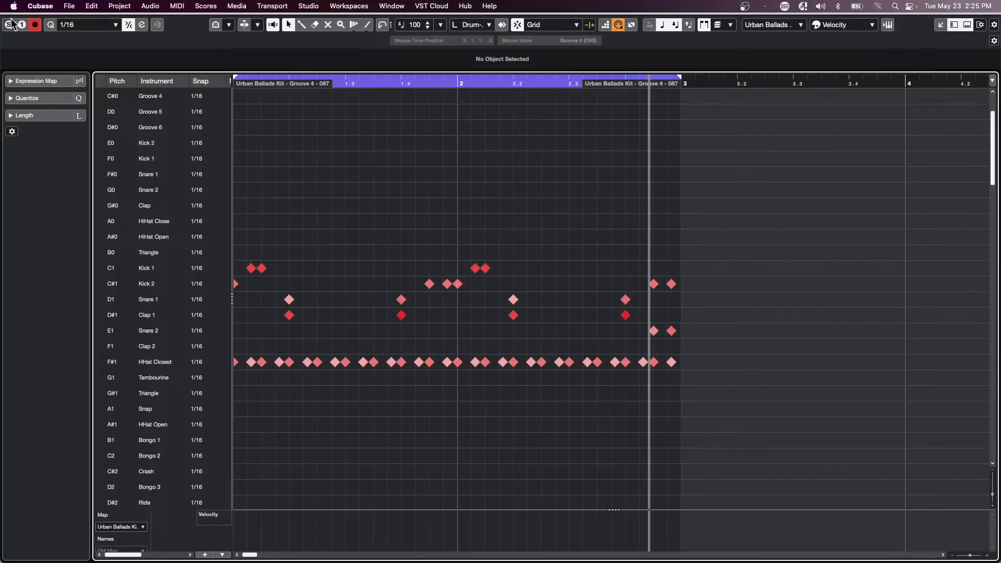
click(8, 8)
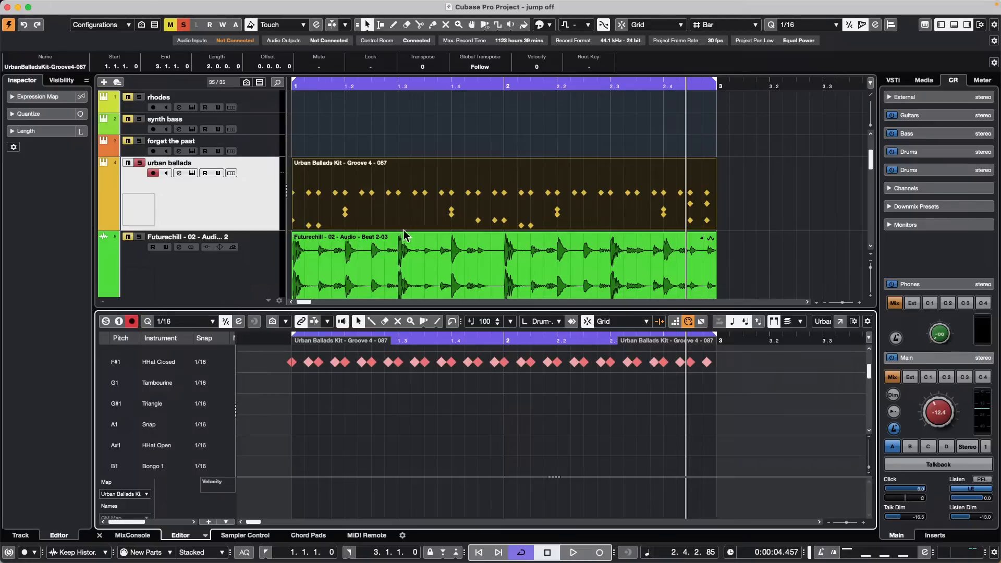
Step: Select the Futurechill track and play it while raising the Control Room Main level to about -2.6
scroll(379, 255, down, 1)
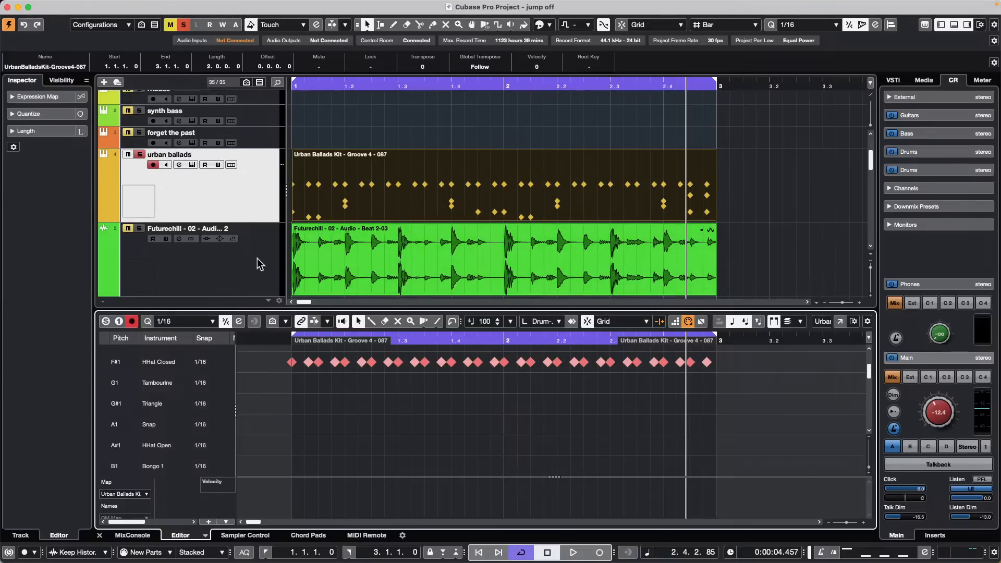
click(259, 238)
scroll(226, 219, down, 4)
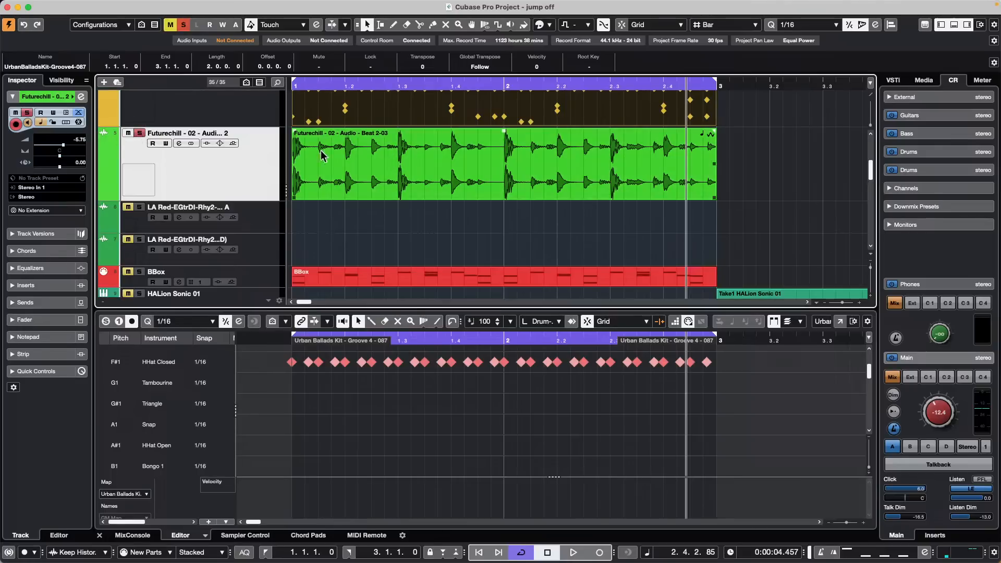
drag(356, 87, 197, 87)
key(space)
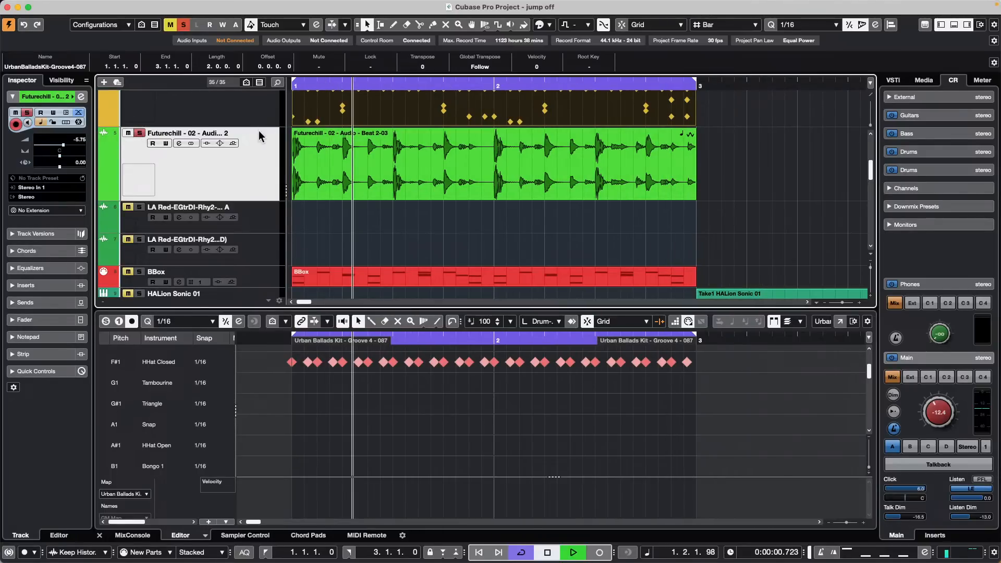
drag(944, 413, 947, 389)
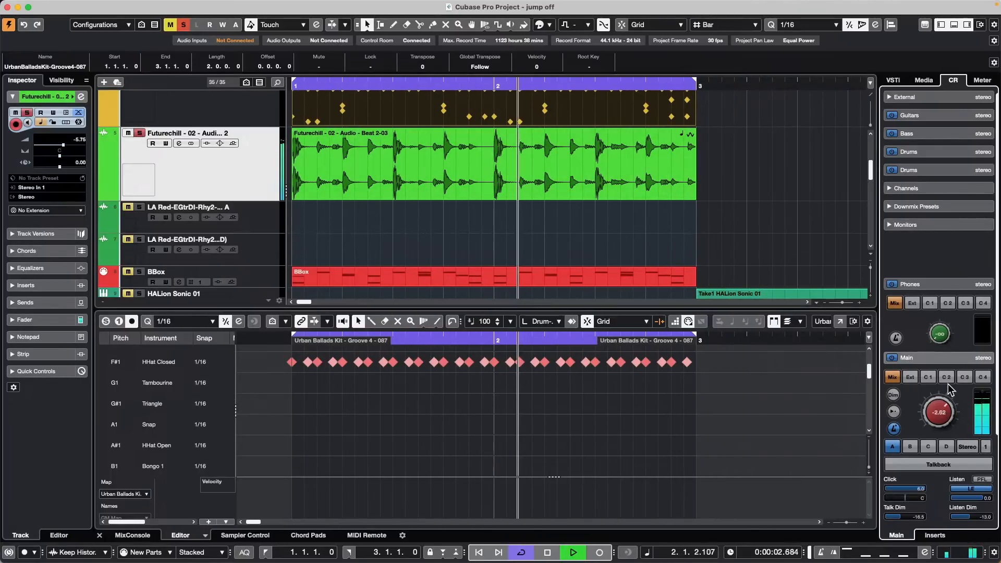
key(space)
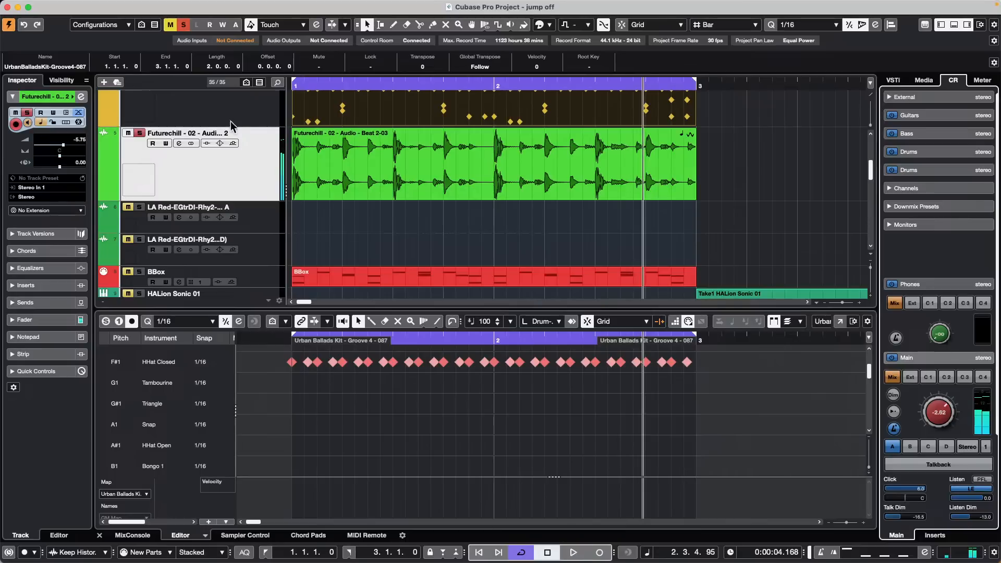
Step: Duplicate the Futurechill track version and pick the Free Warp tool
click(230, 133)
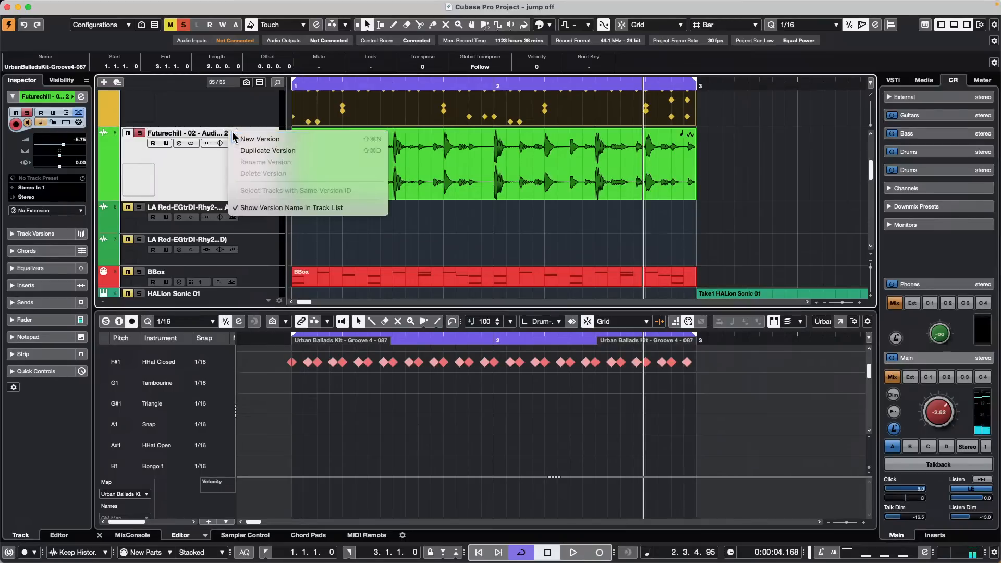
click(267, 150)
right_click(423, 171)
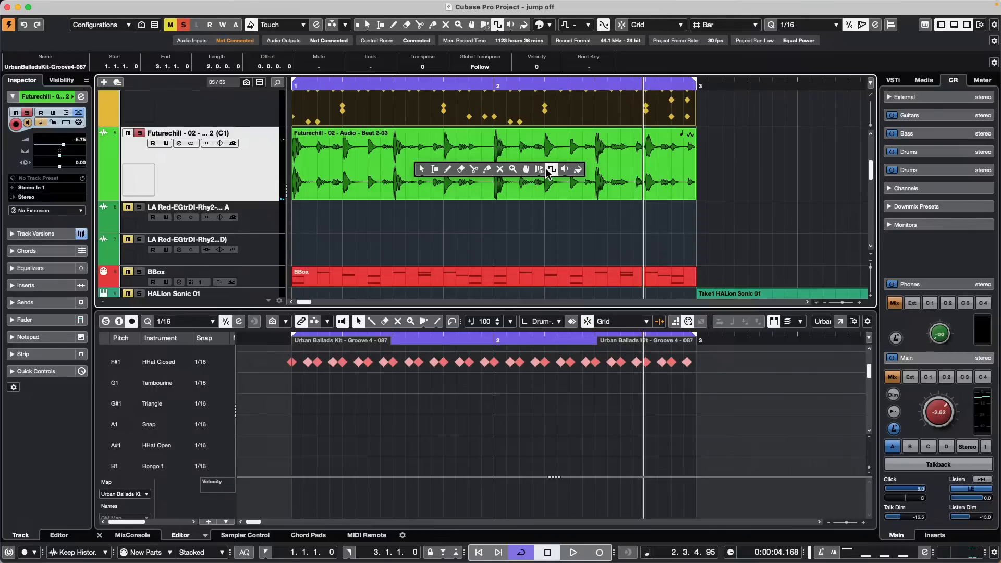
mouse_move(542, 173)
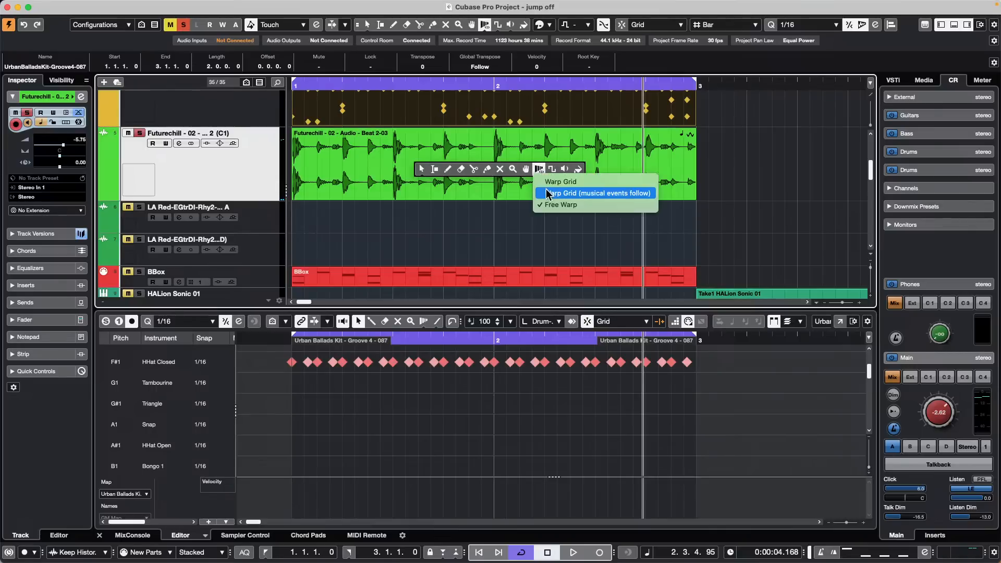
click(553, 205)
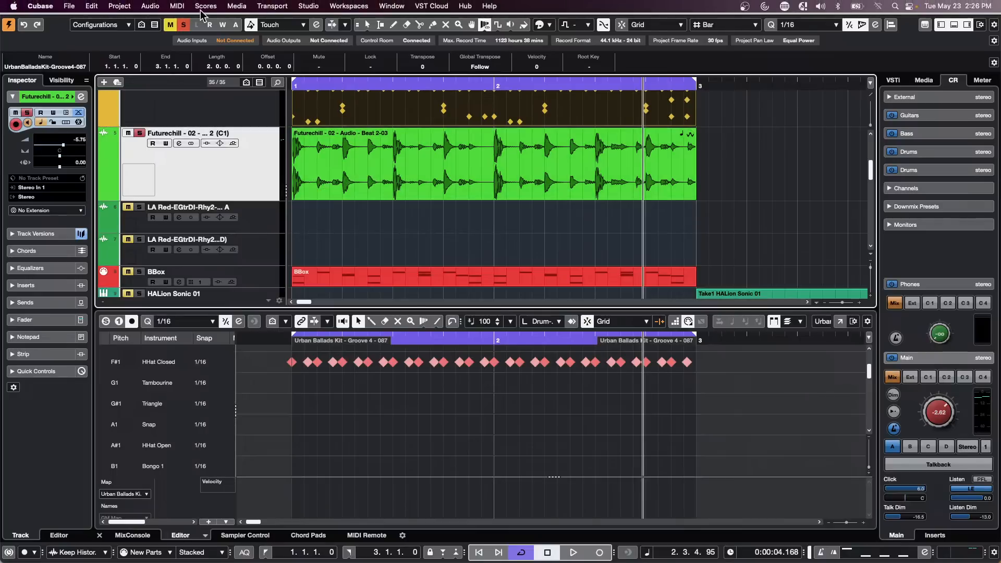
Step: Return to the standard selection tool and select the Futurechill beat audio event
click(204, 7)
mouse_move(156, 12)
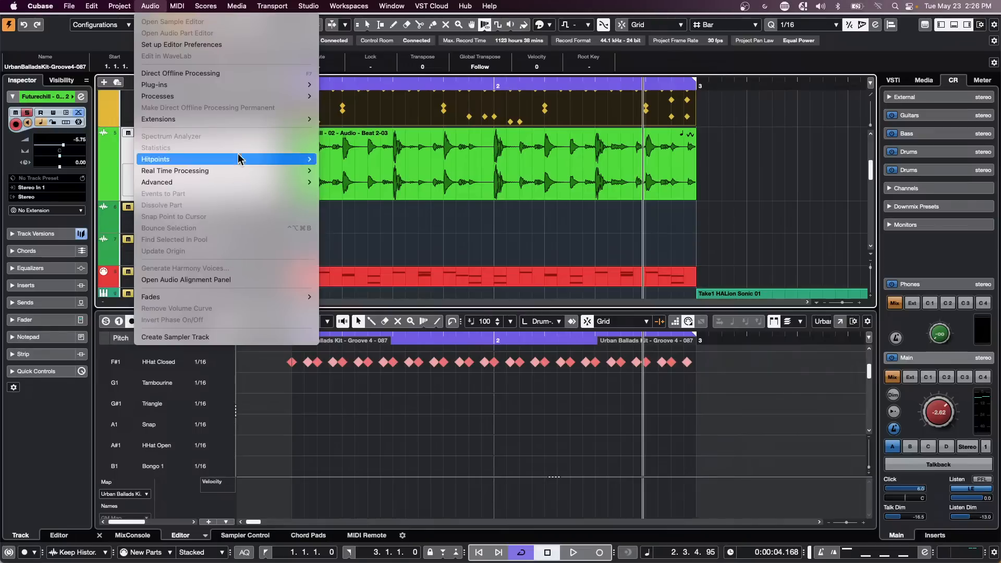
click(496, 206)
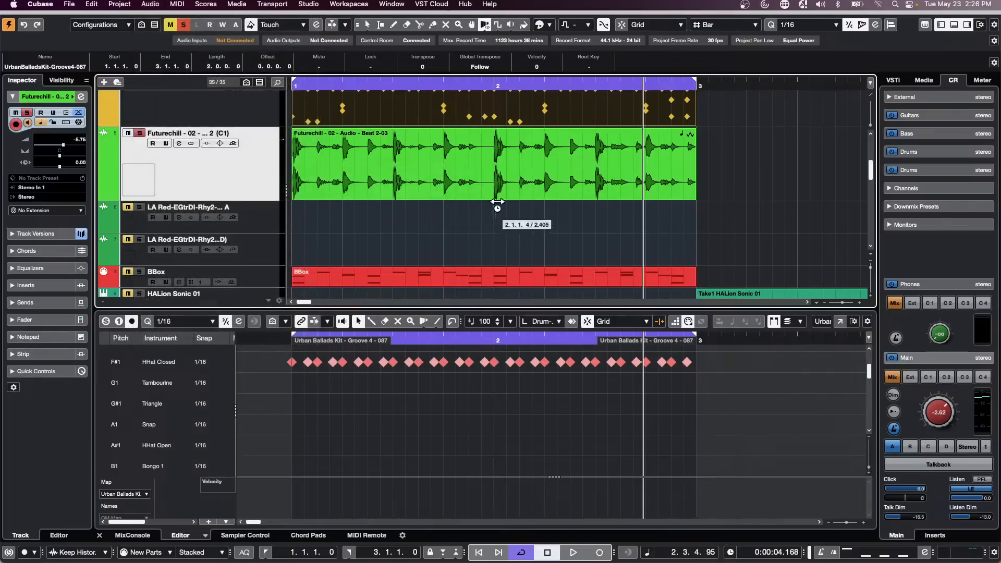
key(1)
click(460, 171)
Step: Create warp markers from the beat's hitpoints, stretch three of them with Time Warp, and play the result
click(150, 5)
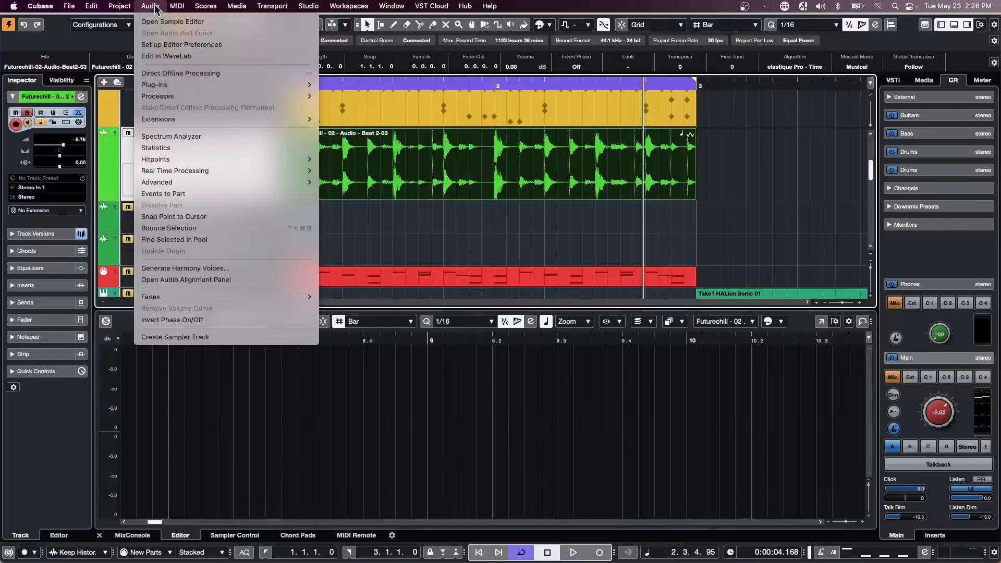
mouse_move(248, 168)
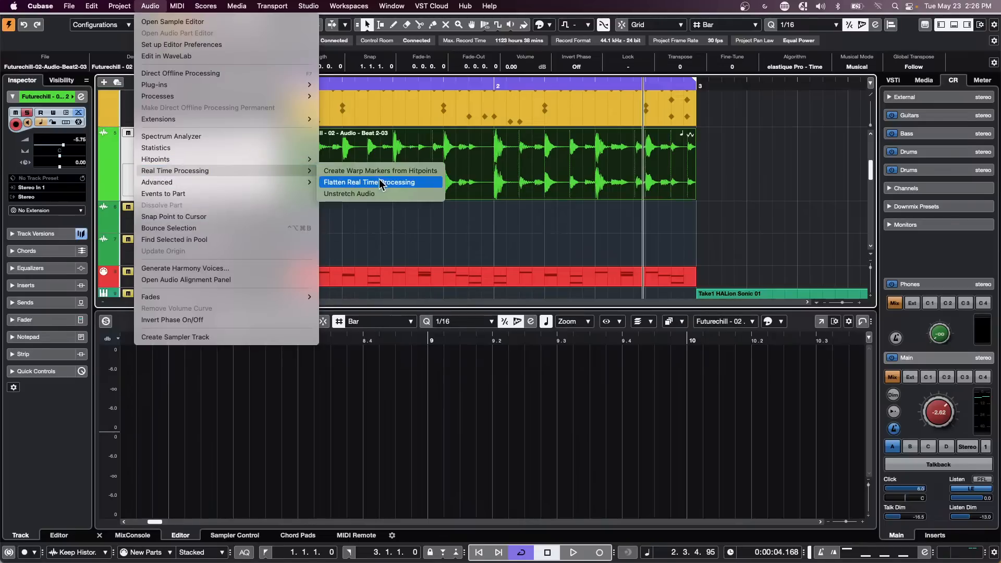
click(404, 168)
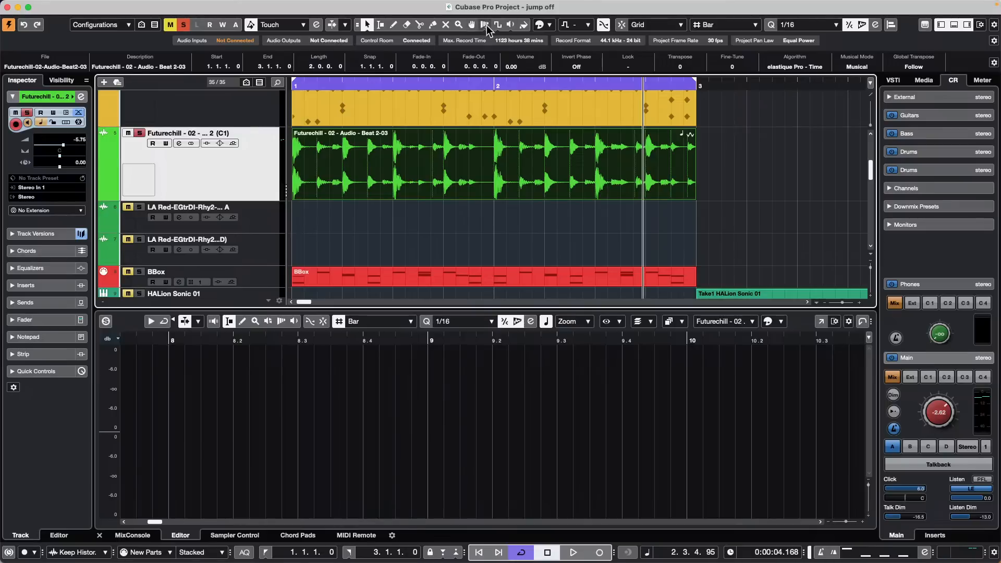
click(485, 25)
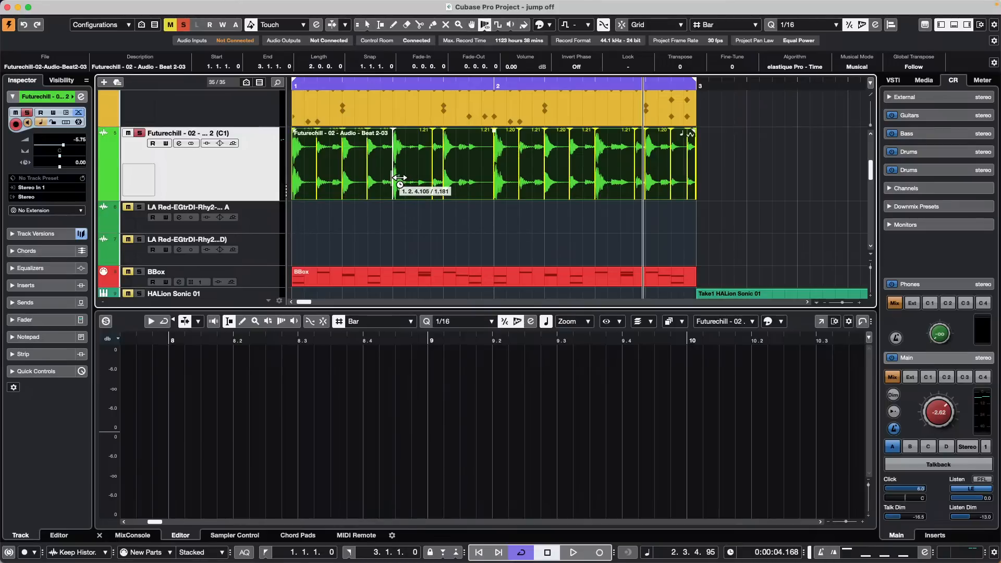
mouse_move(400, 178)
mouse_down()
mouse_move(373, 179)
mouse_move(401, 180)
mouse_up()
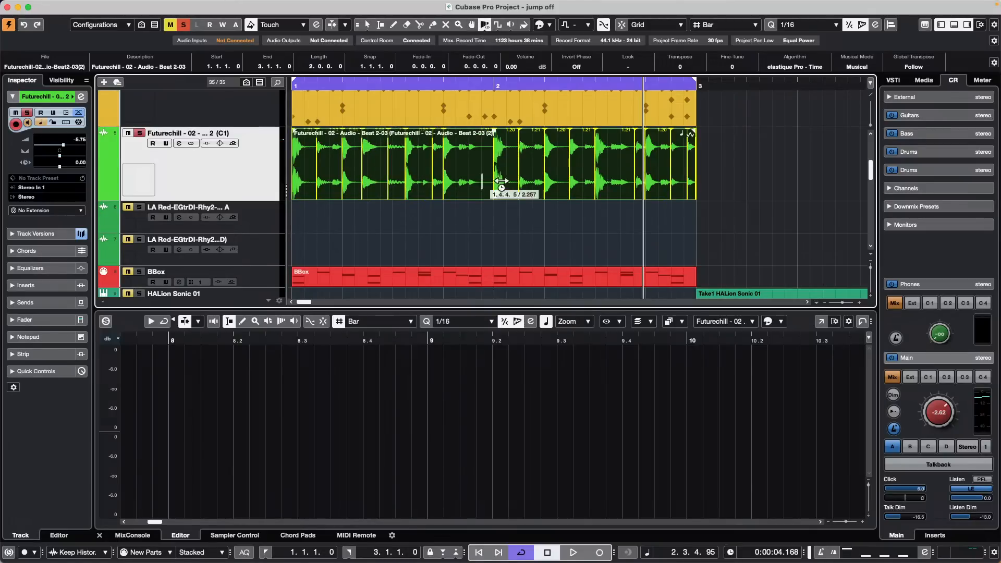
drag(501, 181, 485, 180)
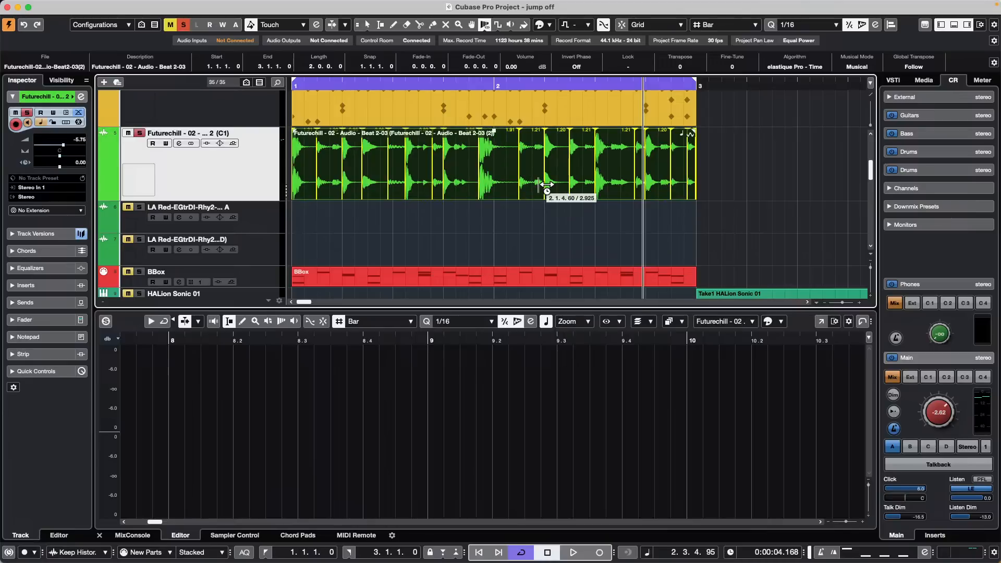
drag(546, 184, 554, 183)
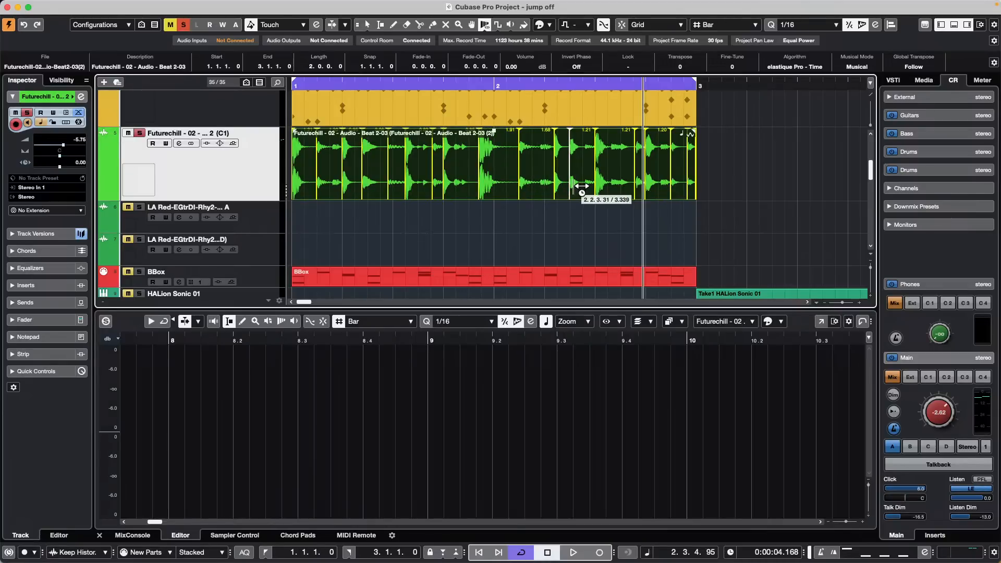
click(316, 87)
key(space)
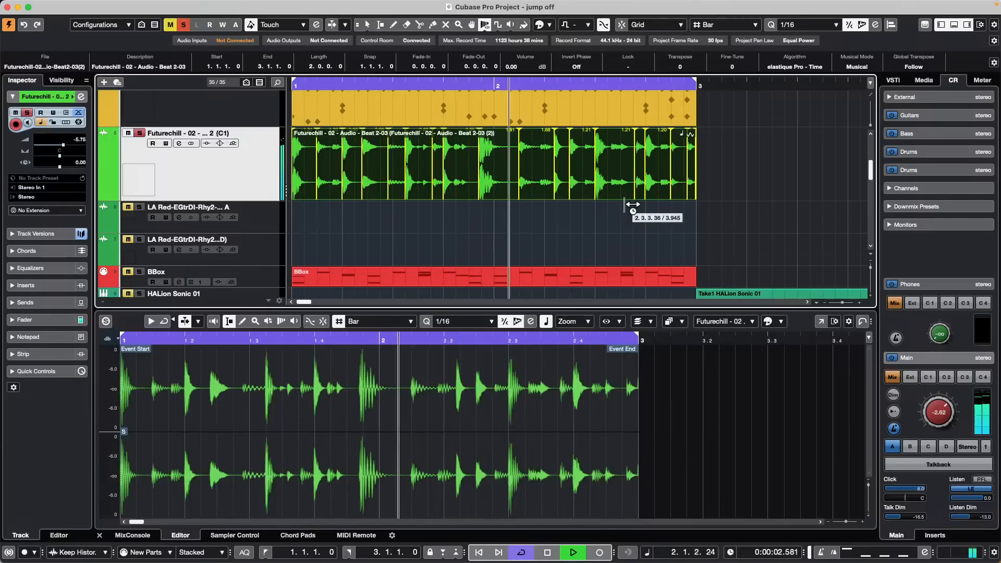
Step: Compare v1 with Copy of v1, then move a warp marker onto bar 2 and nudge two later
click(235, 134)
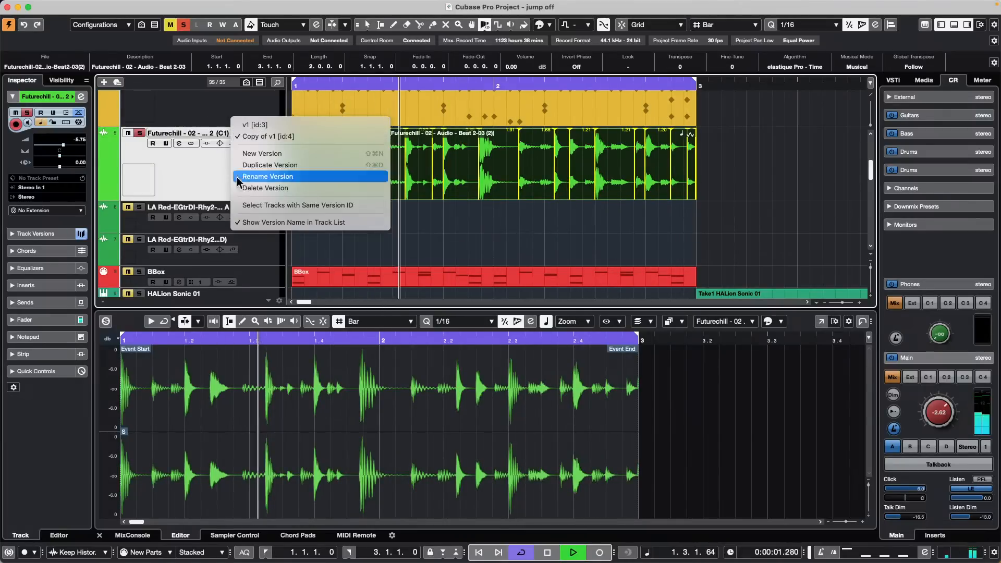
click(256, 125)
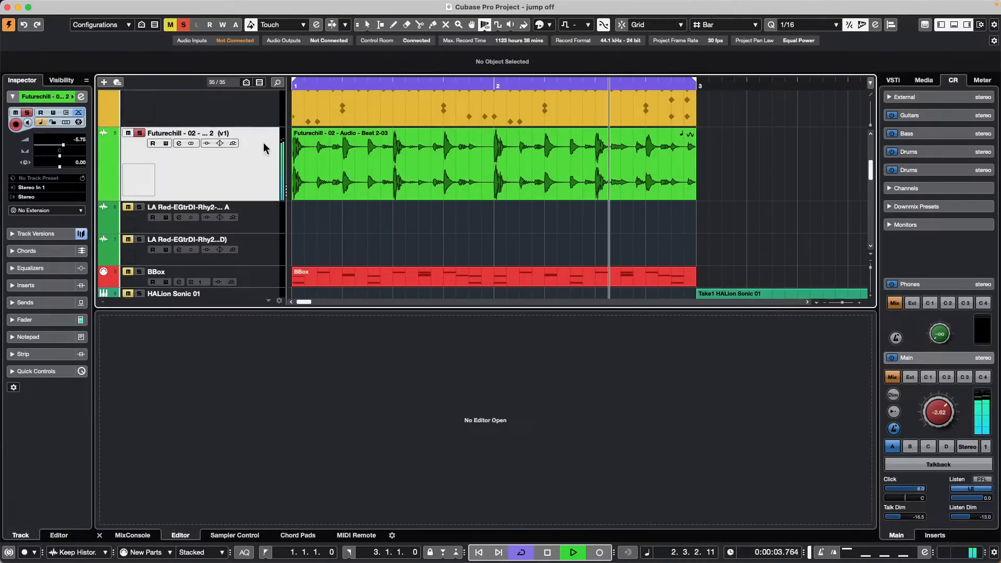
click(230, 133)
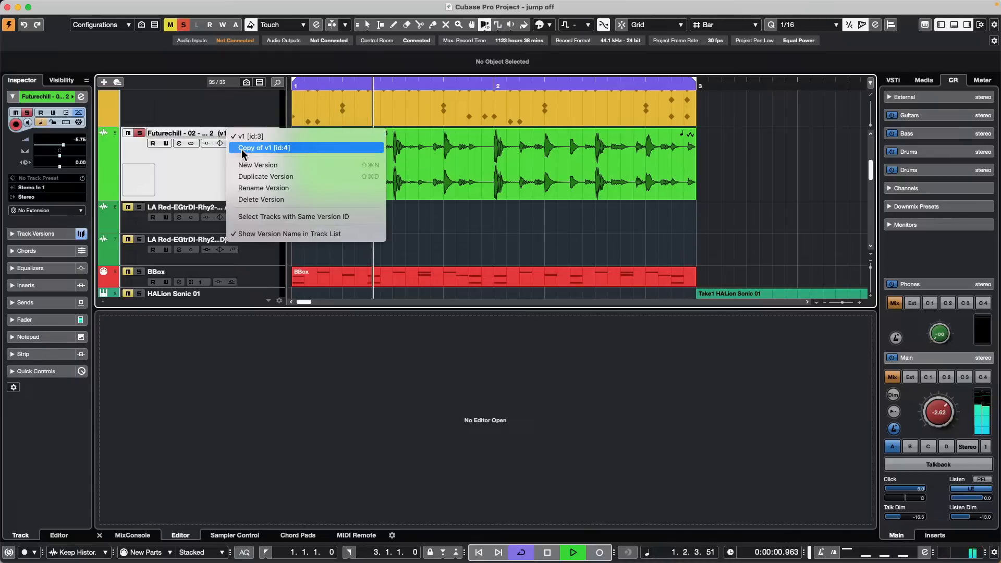
click(242, 150)
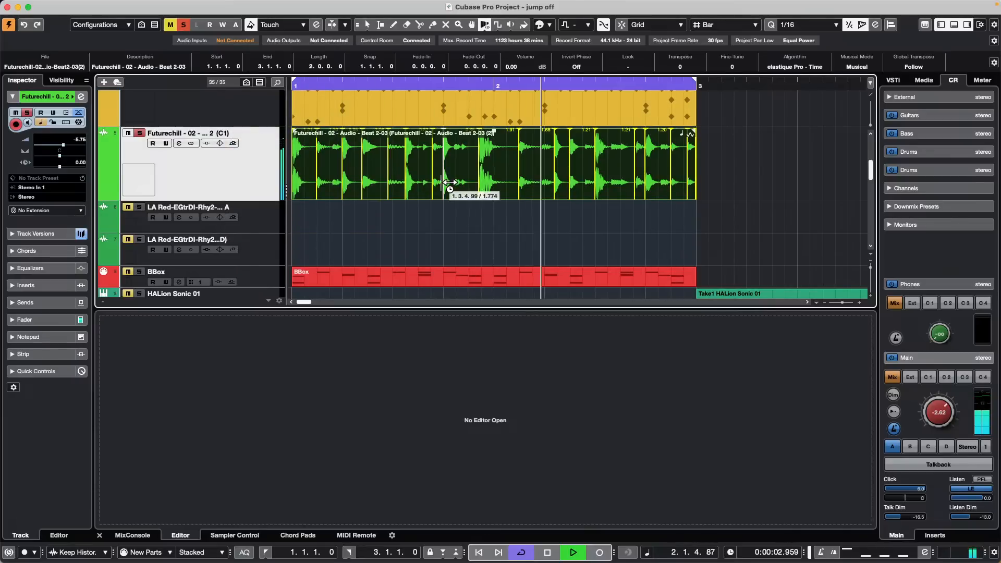
drag(480, 187, 495, 188)
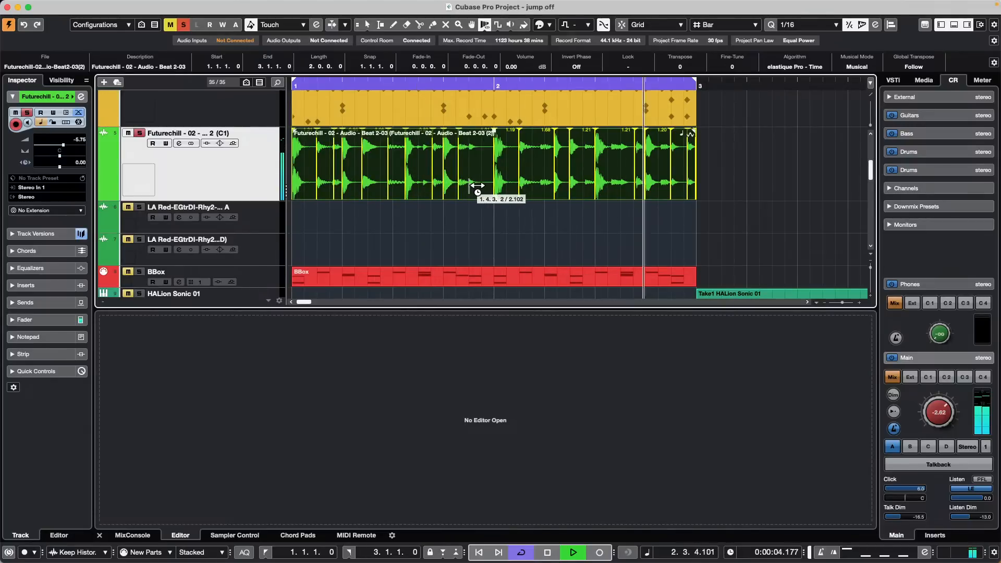
drag(469, 186, 473, 187)
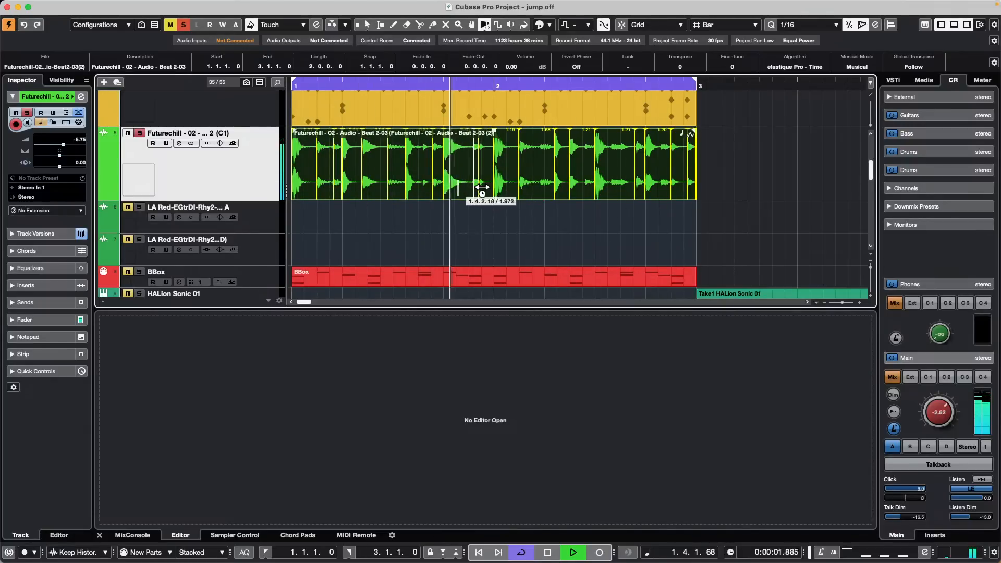
Step: Switch Futurechill to its v1 version and rename it 'original'
click(233, 143)
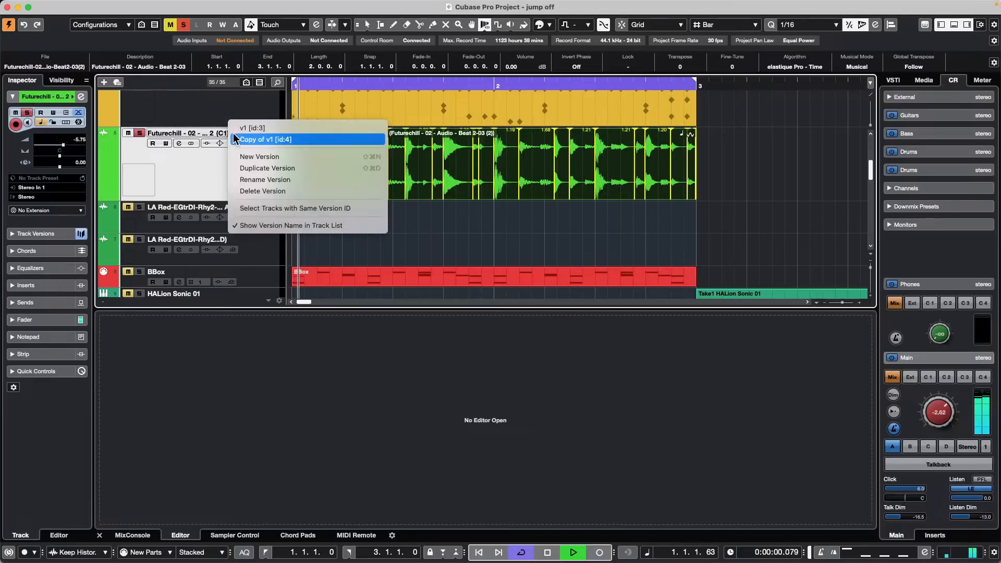
click(261, 130)
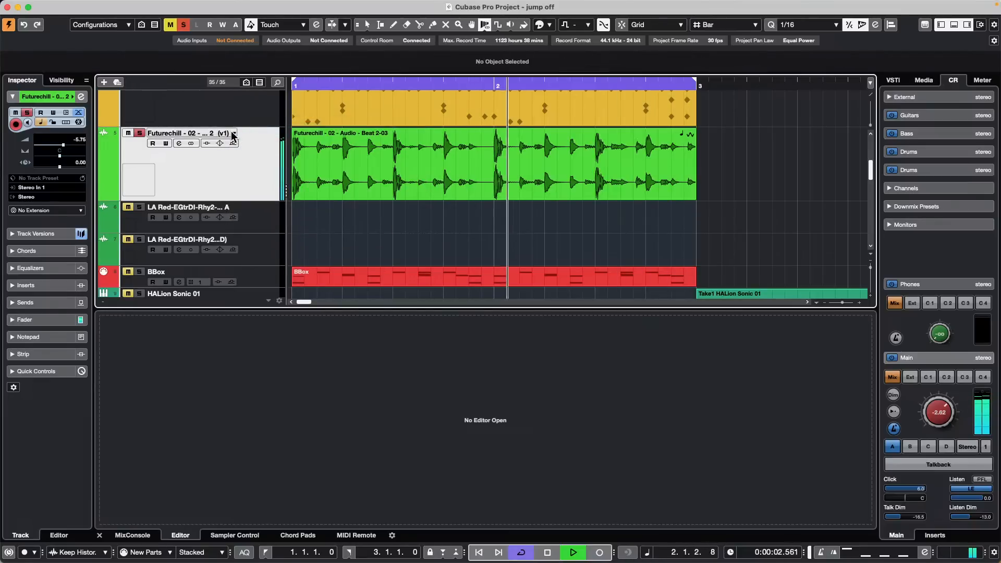
click(236, 140)
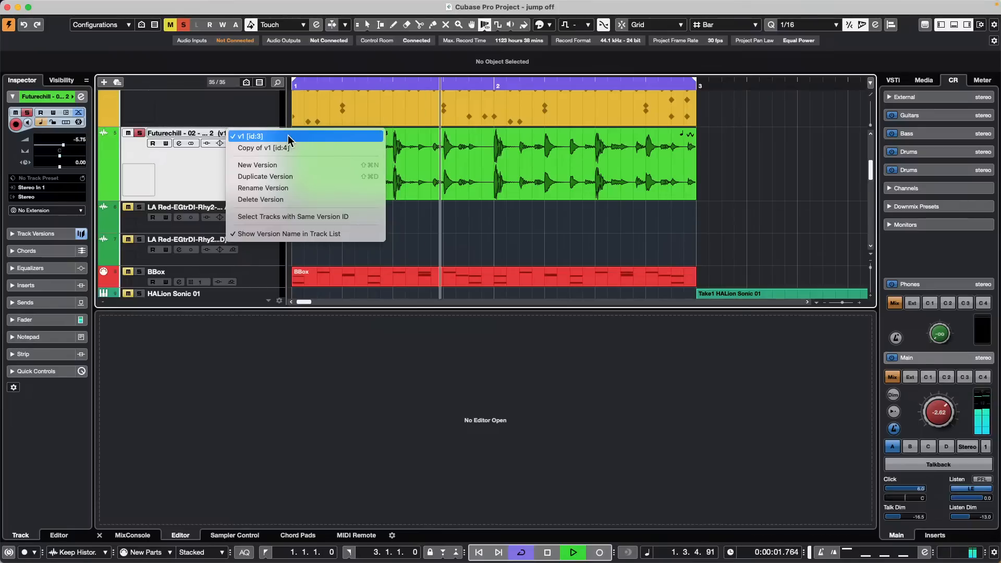
click(286, 187)
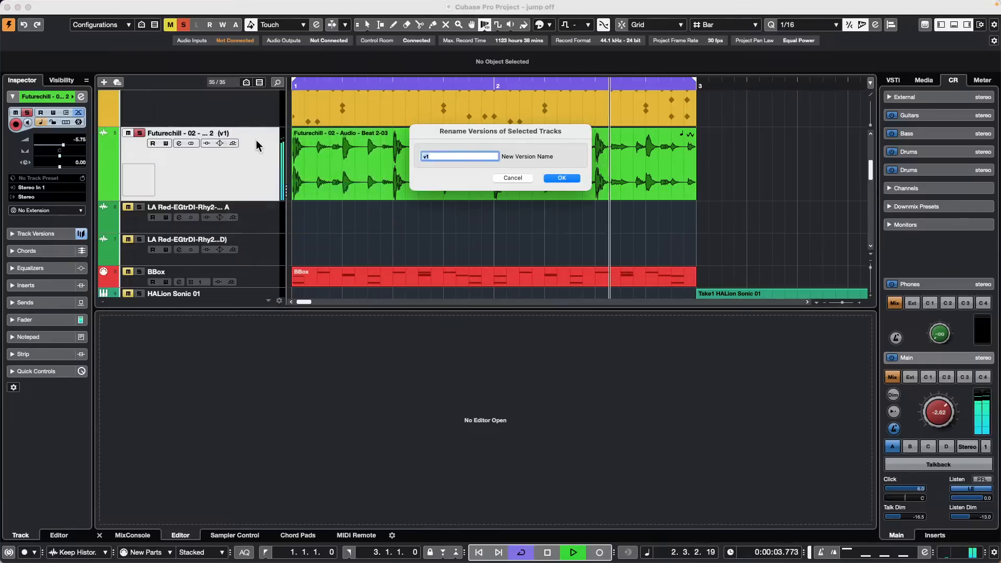
text(or)
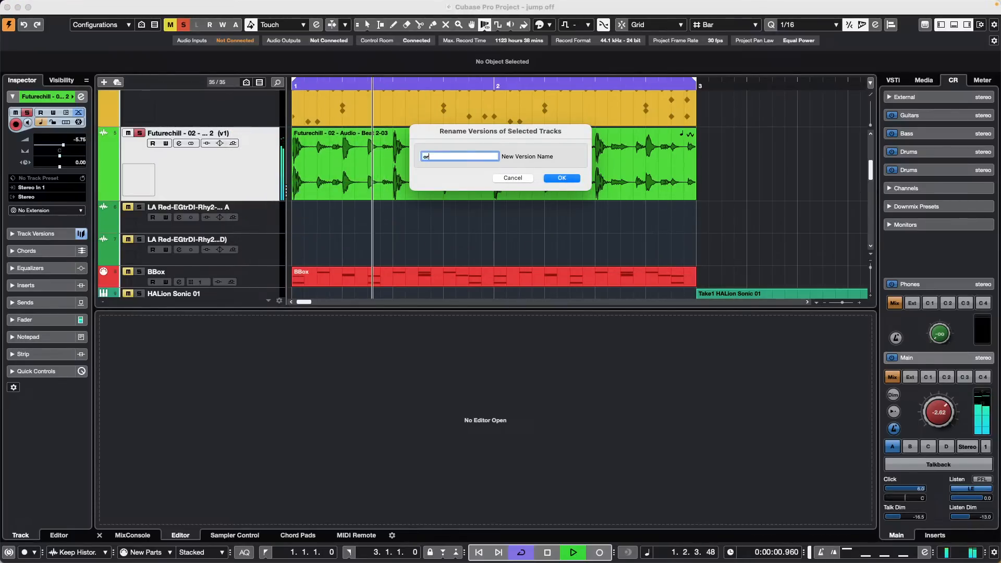
text(iginal)
key(Return)
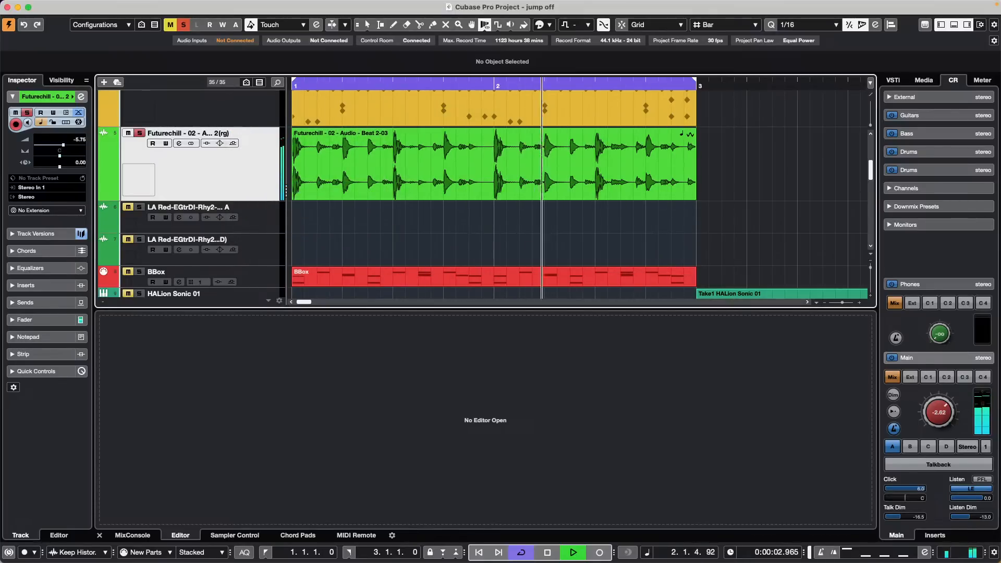
Step: Switch to the Copy of v1 version and rename it 'warped'
click(232, 132)
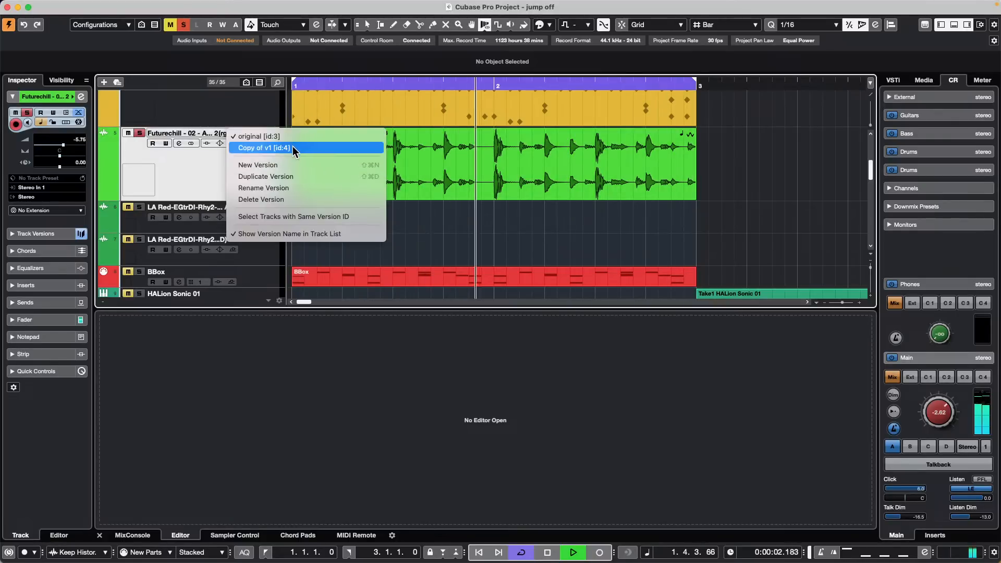
click(293, 146)
click(230, 133)
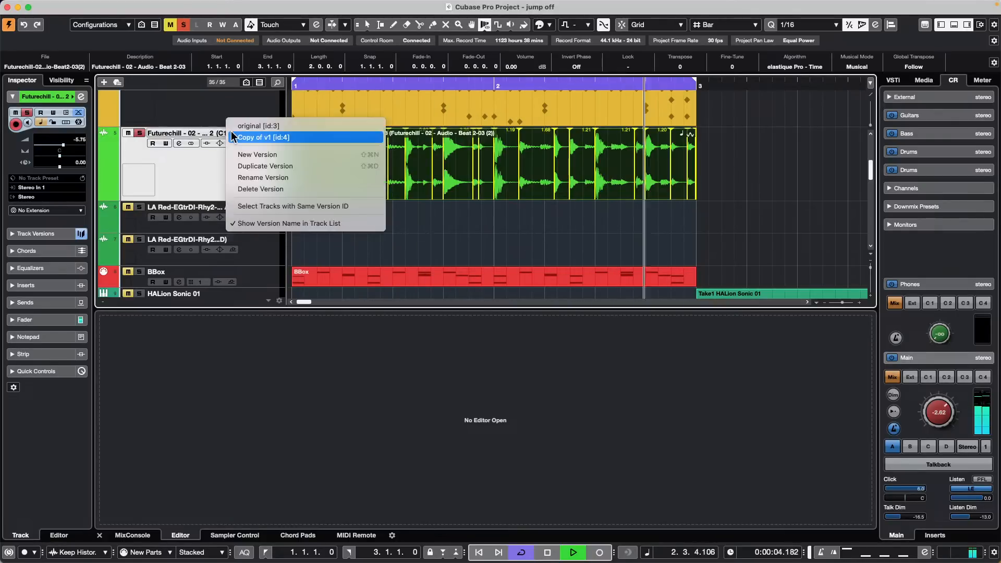
click(280, 178)
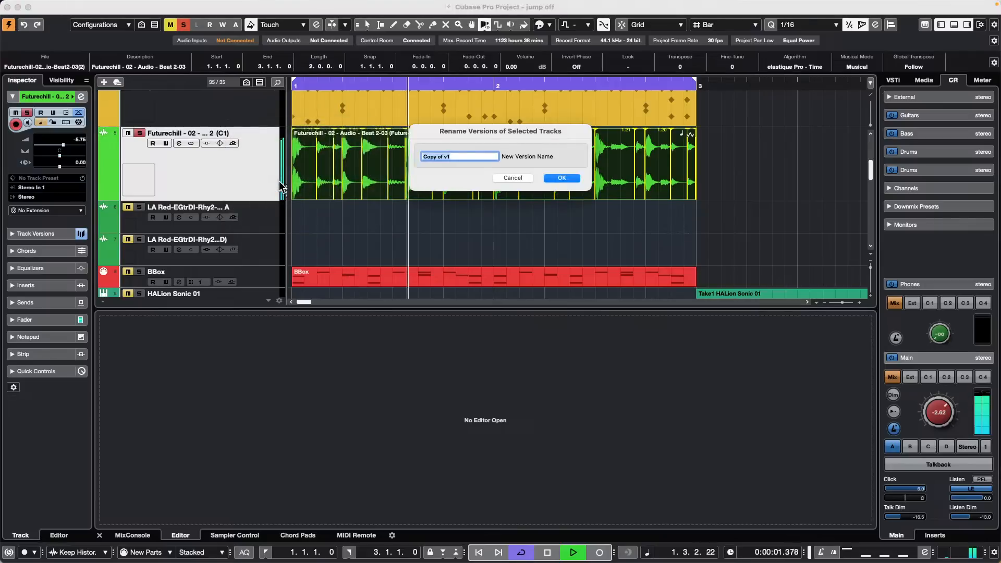
text(warped)
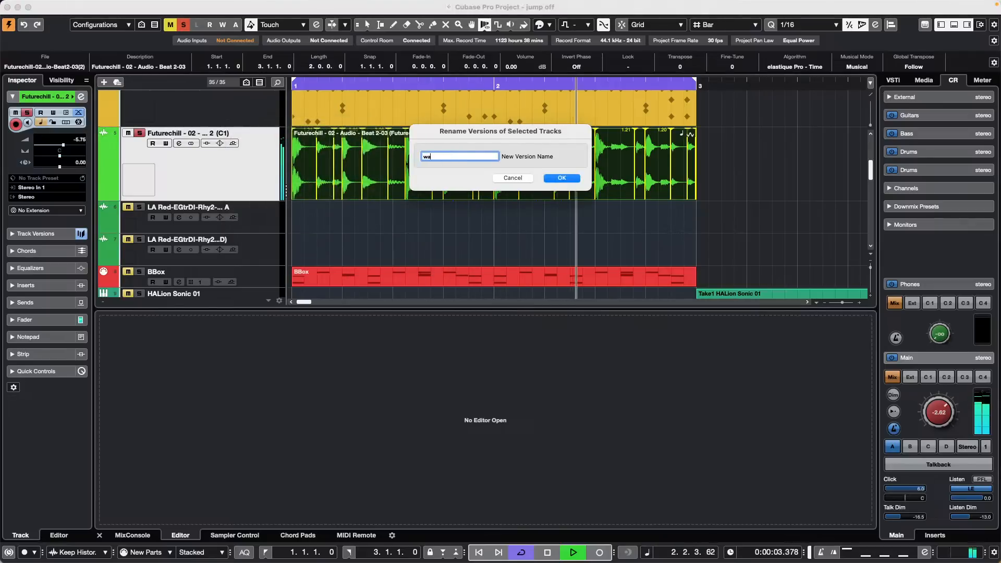
key(Return)
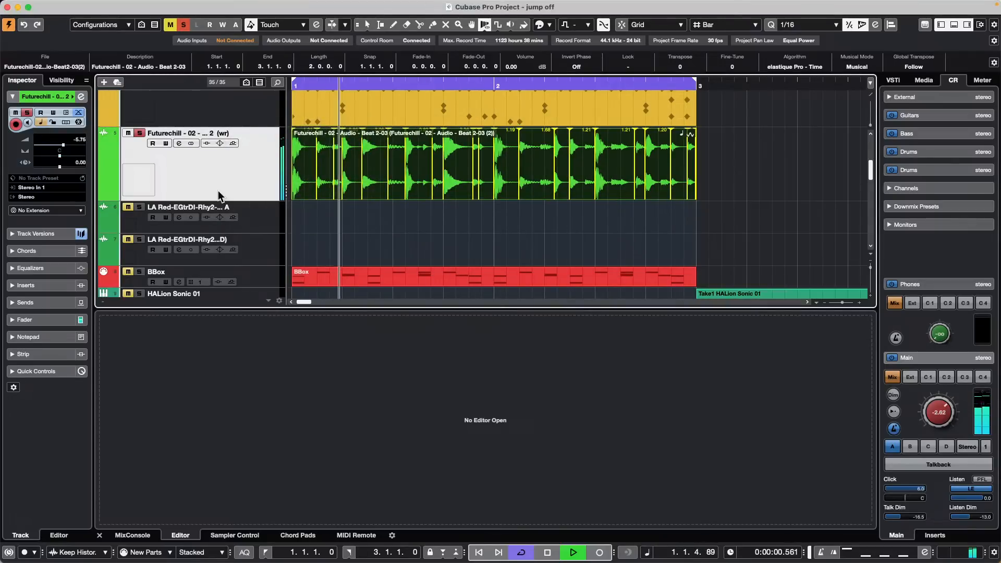
Step: Alternate between the original and warped versions, stop playback, and finish on warped
click(230, 133)
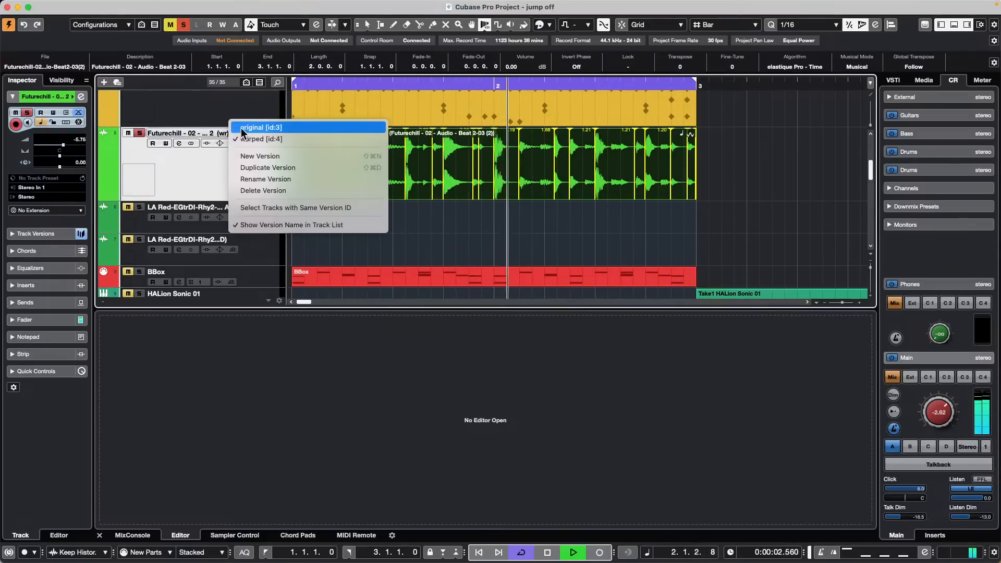
click(239, 128)
click(233, 135)
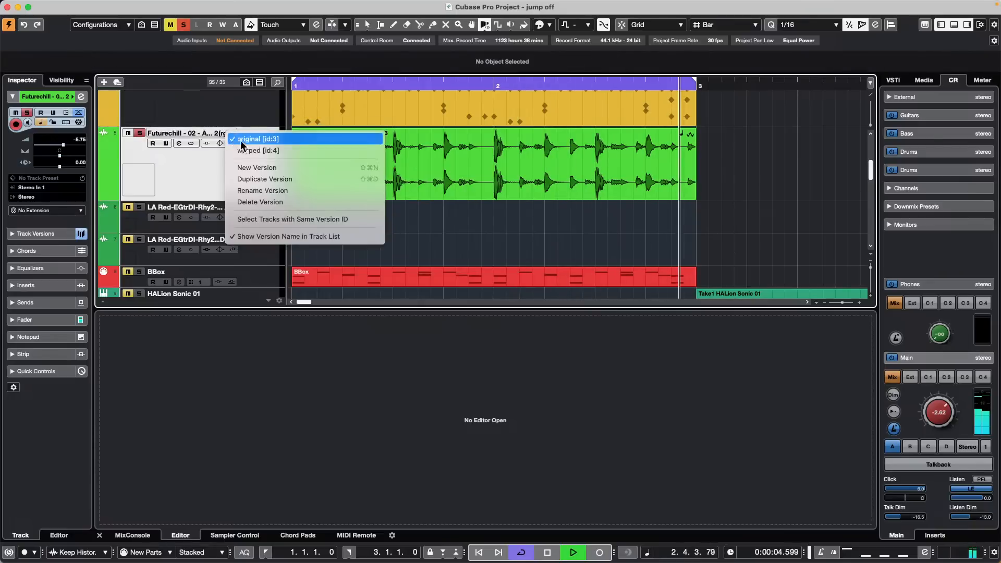
click(248, 146)
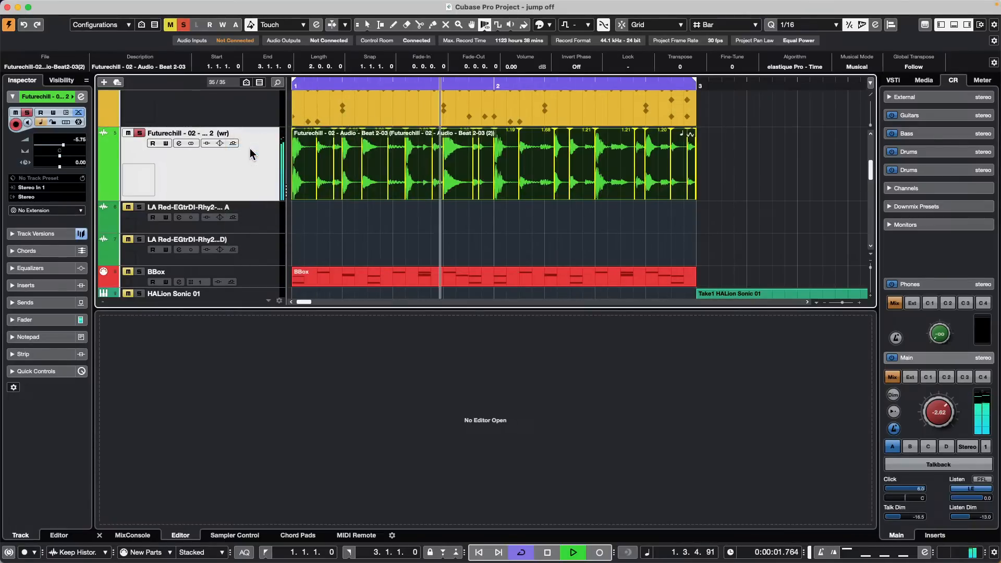
key(space)
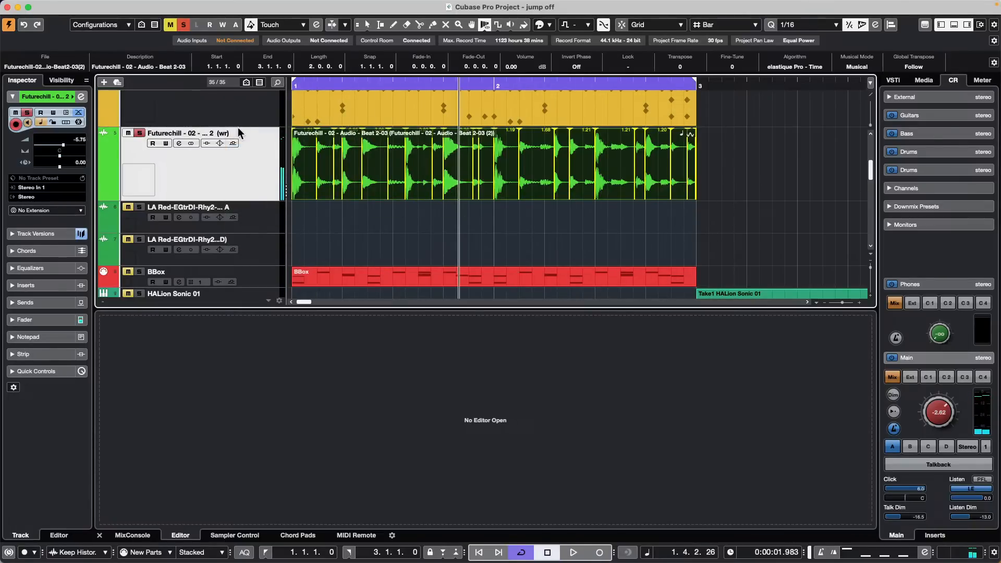
click(236, 131)
click(245, 126)
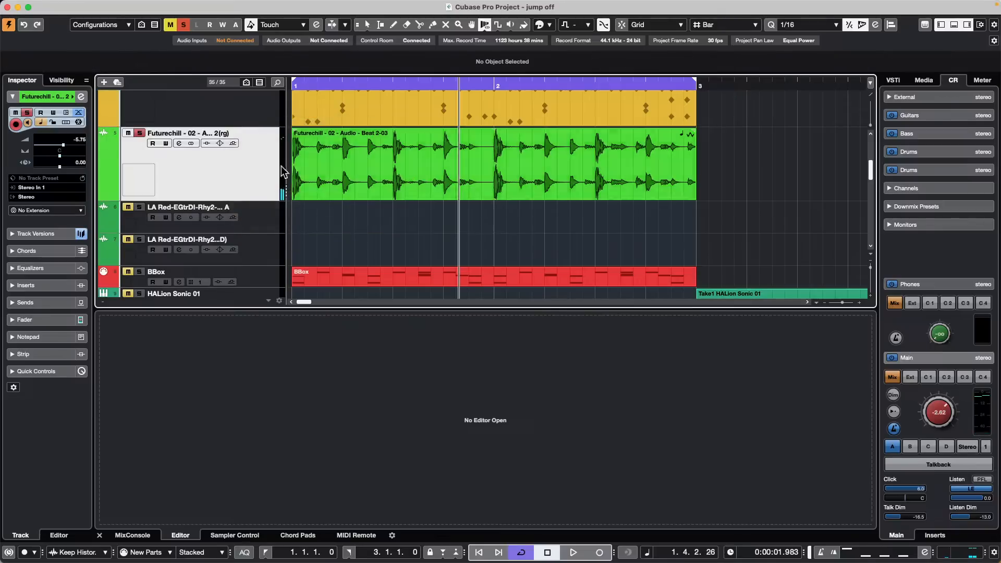
click(235, 133)
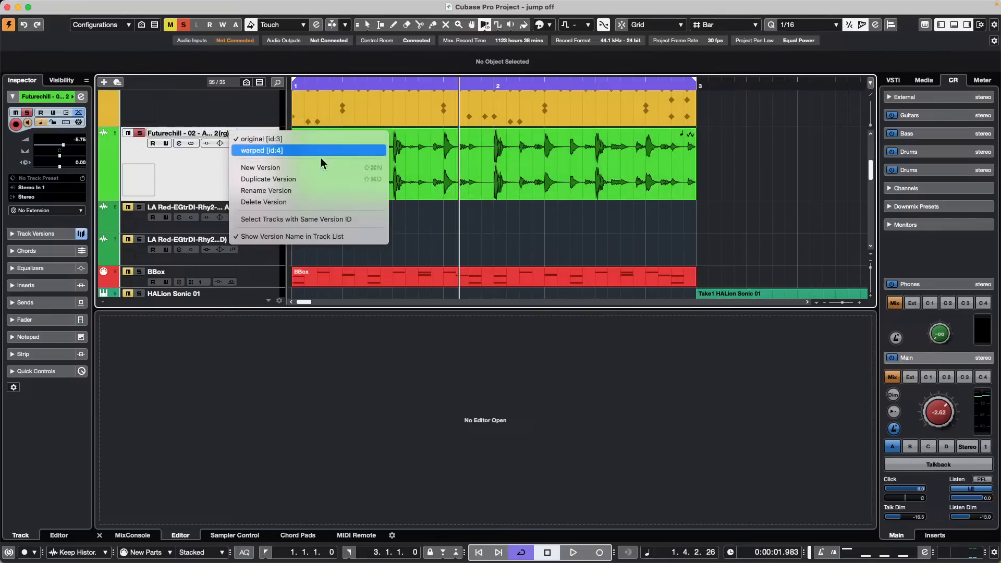
click(241, 150)
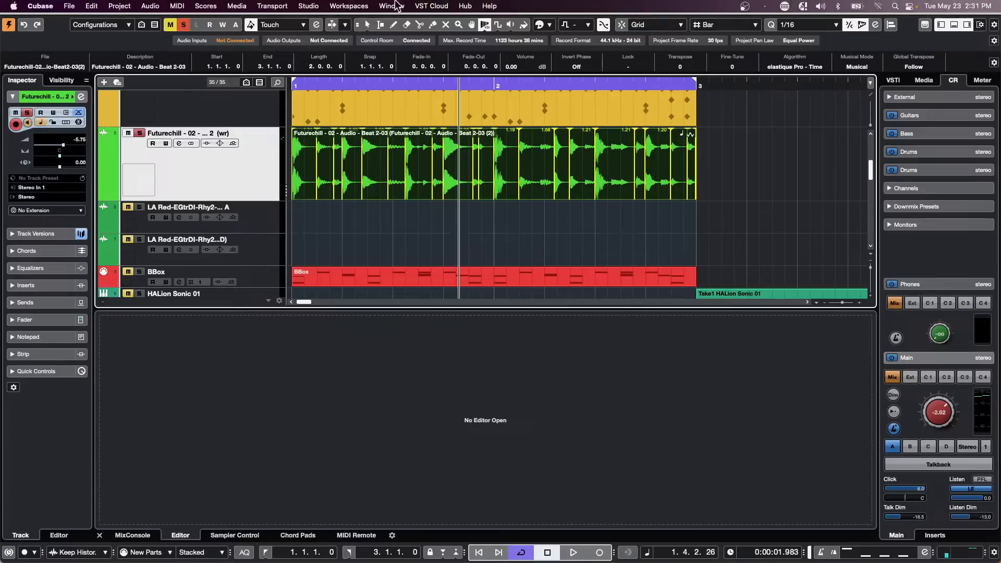
Step: Open 'Bach - Brandenburg Concerto no 3' from Recent Projects, activate it and accept the missing MIDI ports
click(70, 6)
mouse_move(93, 245)
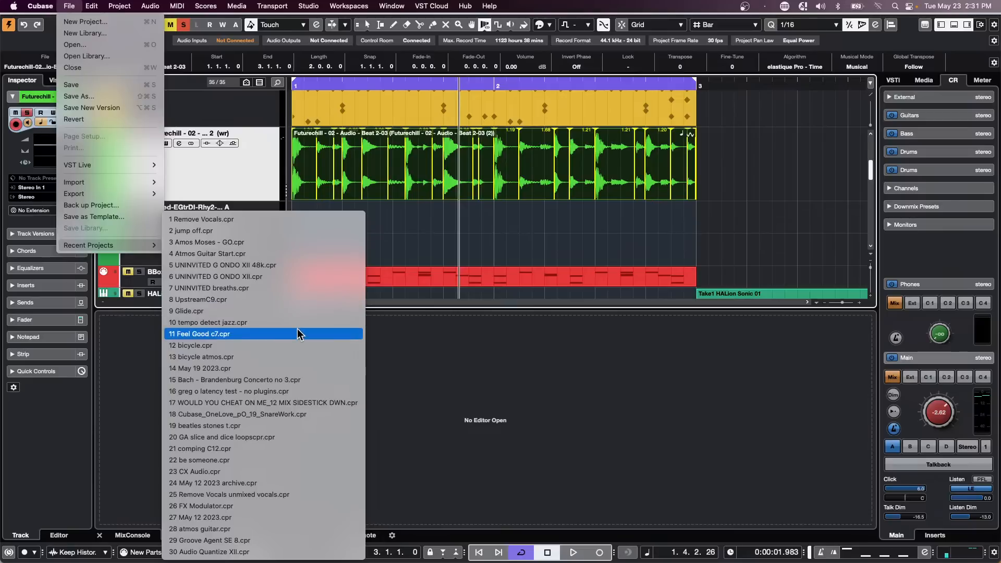
click(295, 380)
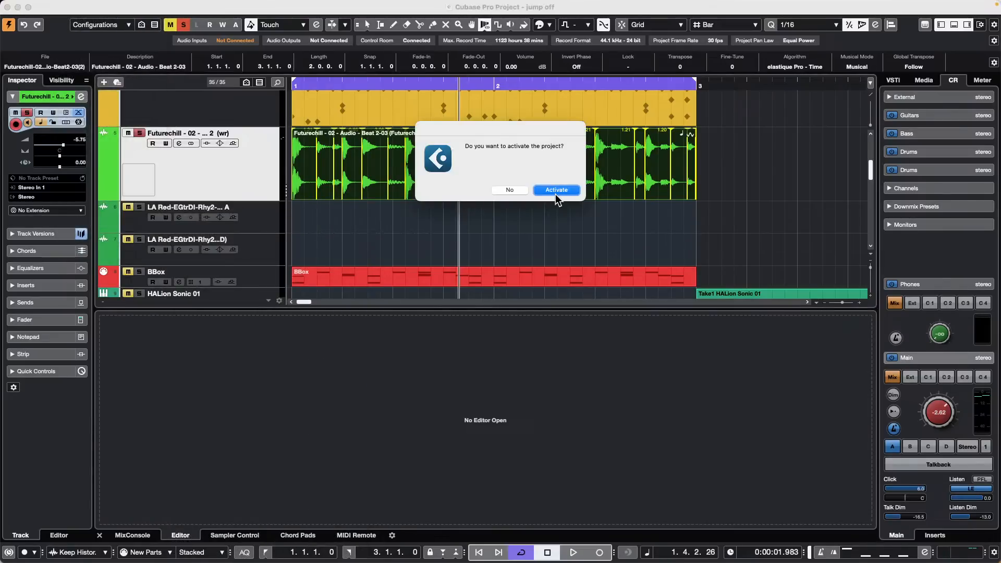
click(555, 193)
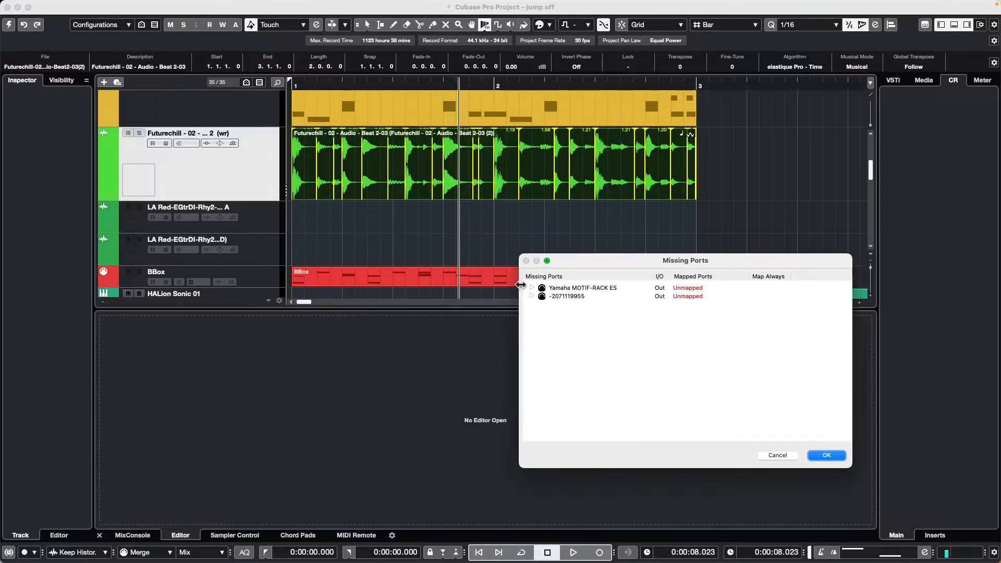
click(826, 455)
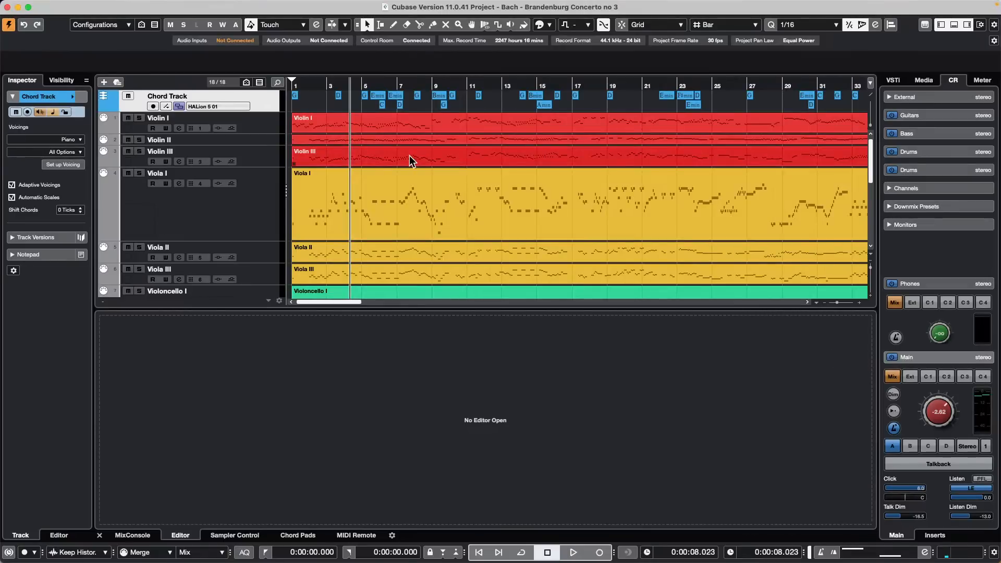
Step: Open Violin I in a floating, maximised Key Editor with a taller Articulations lane and the Draw tool
click(262, 126)
click(365, 132)
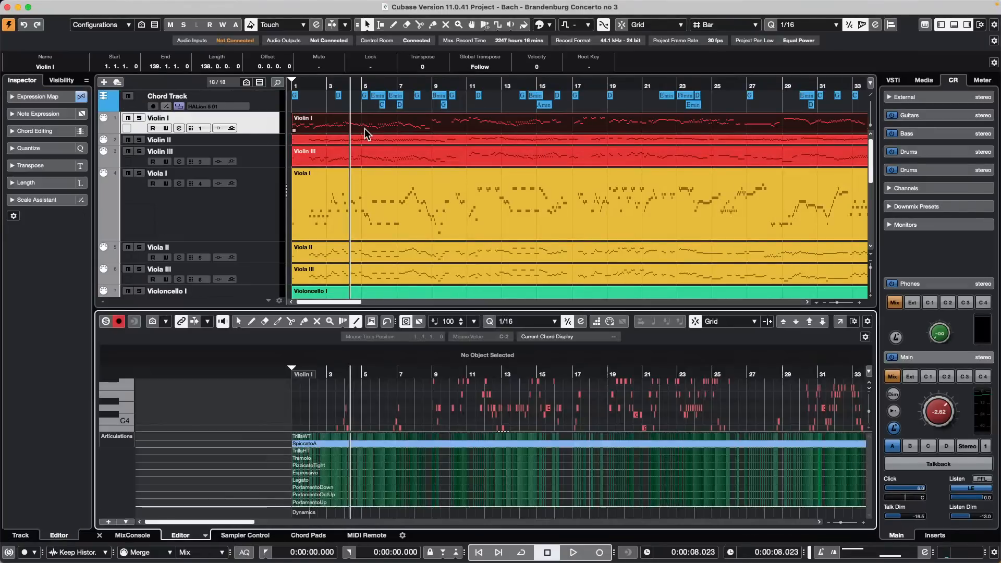
click(839, 321)
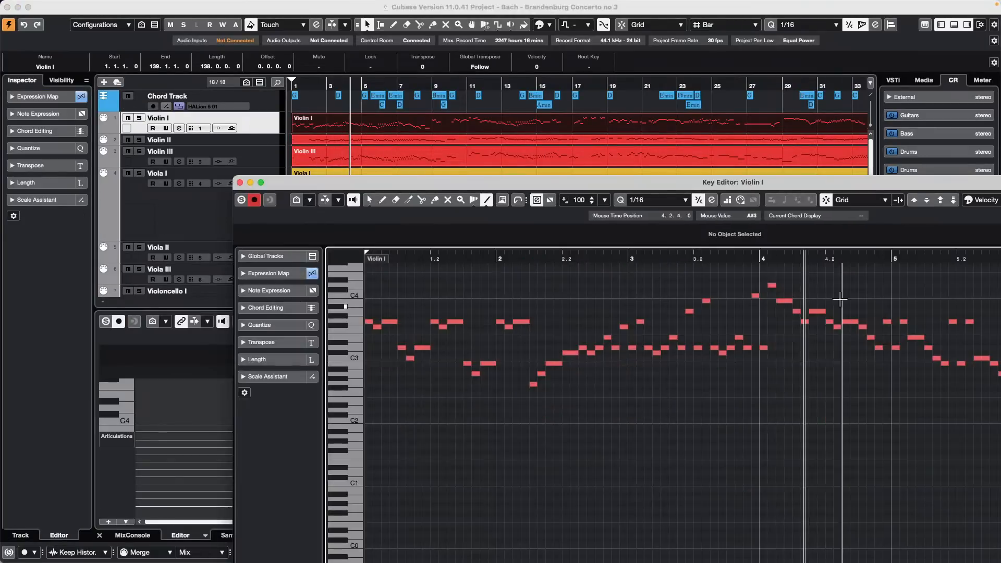
click(261, 182)
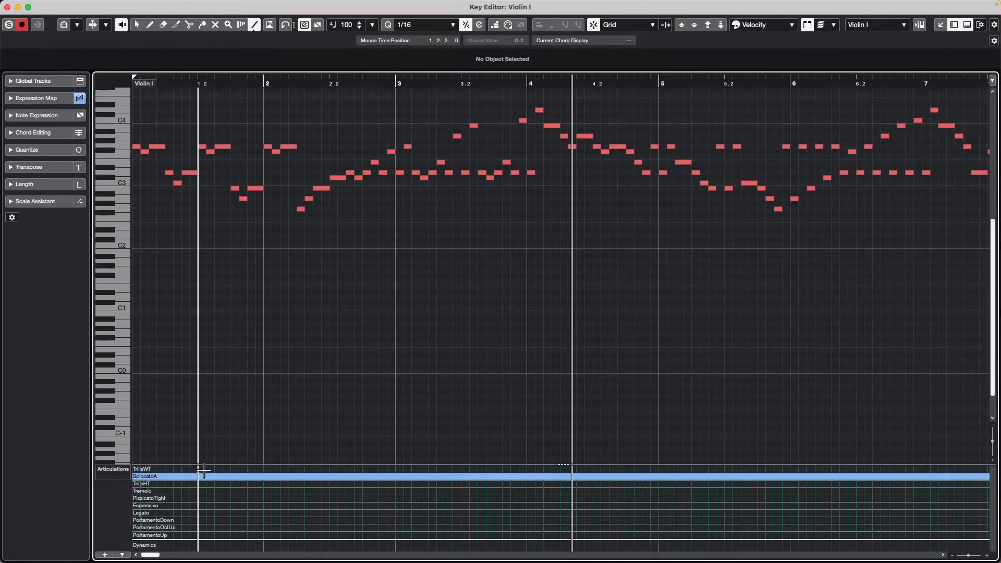
drag(206, 464, 214, 373)
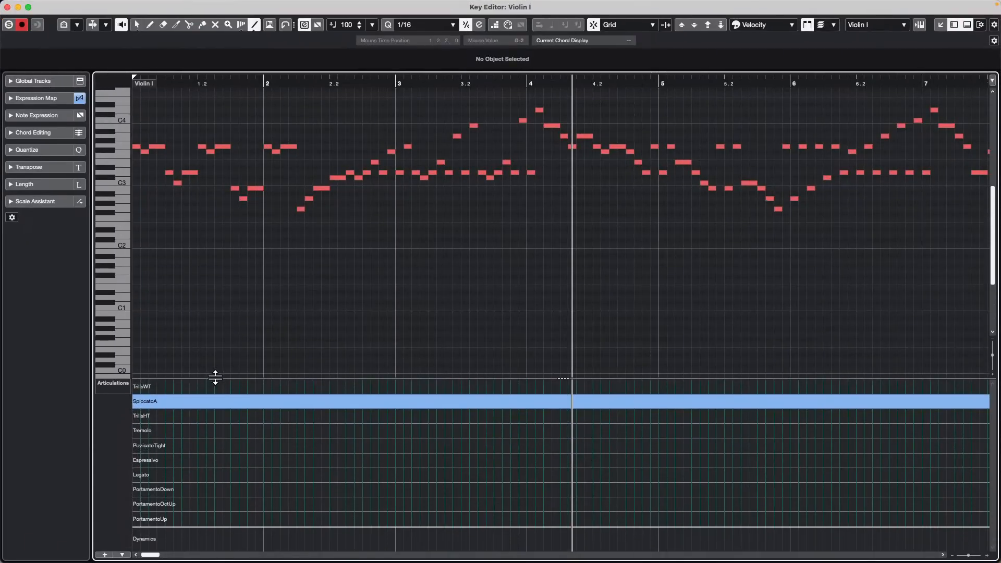
right_click(252, 426)
click(264, 428)
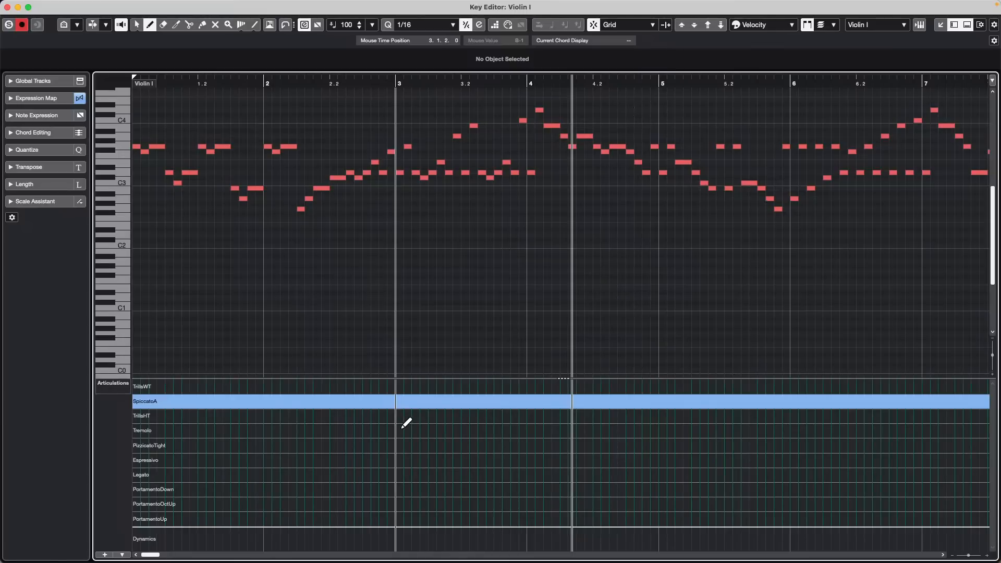
Step: Draw Legato in bar 3, SpiccatoA at bar 5 and PortamentoDown late in bar 6
click(404, 475)
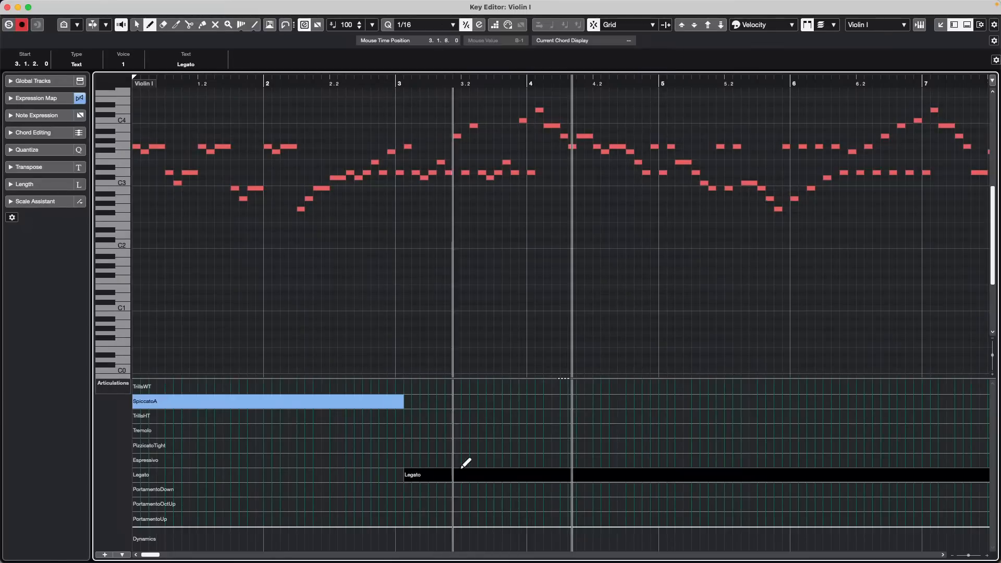
click(666, 400)
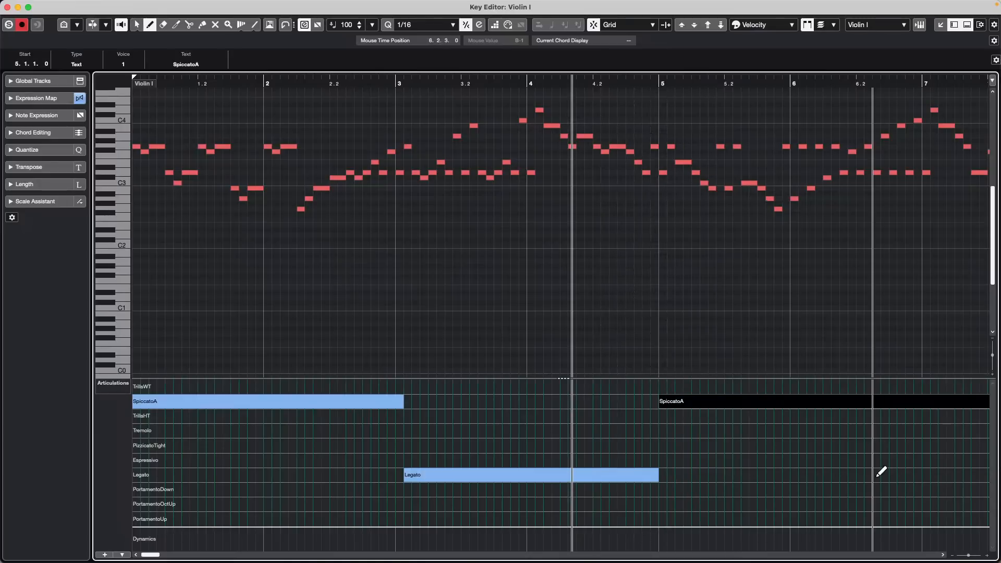
click(916, 489)
Step: Show Violin I in the Score Editor, zoom in and nudge the Legato, PortamentoDown and SpiccatoA labels
key(super+r)
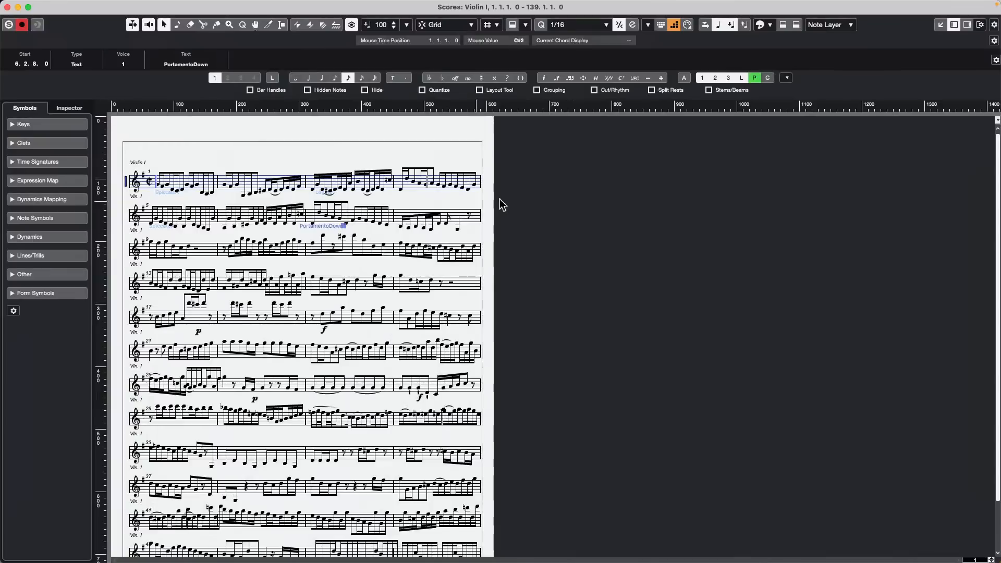
key(h)
key(h)
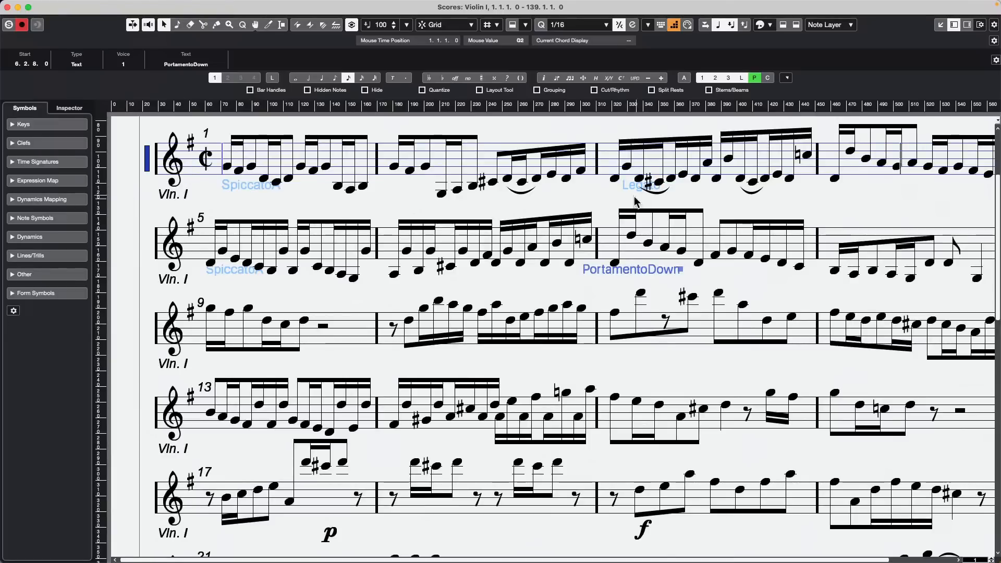
drag(628, 187, 622, 199)
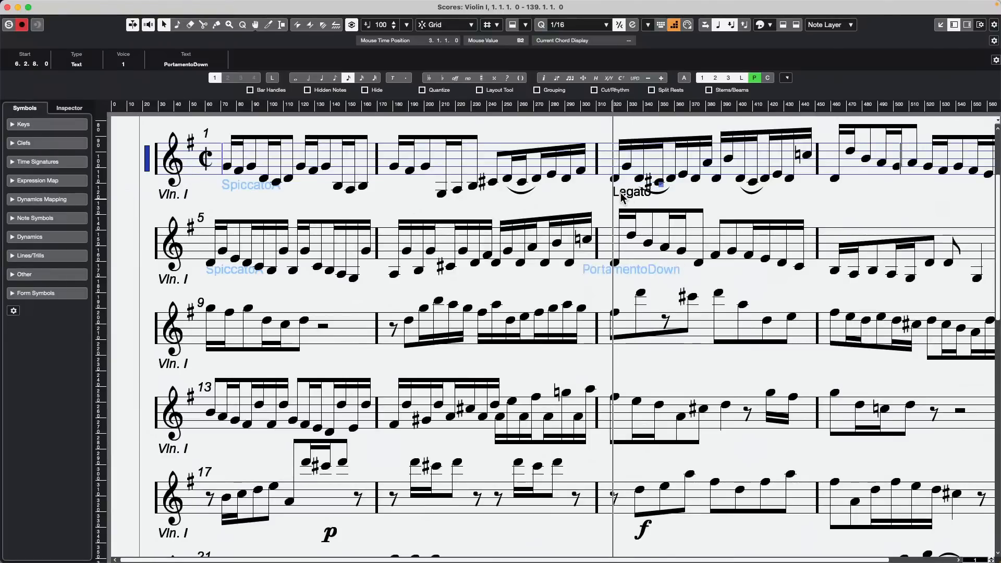
drag(617, 276, 619, 281)
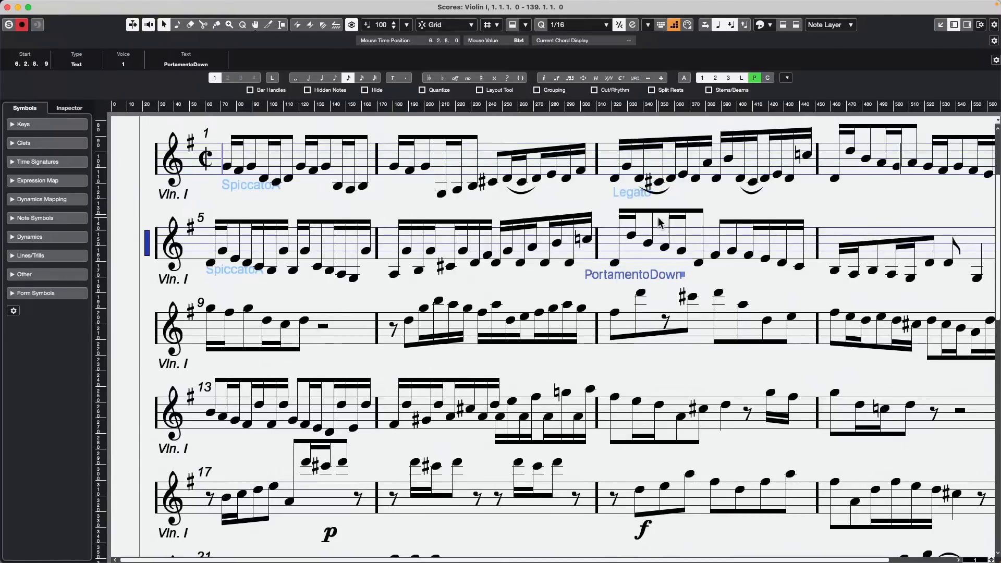
click(249, 187)
drag(249, 188, 247, 192)
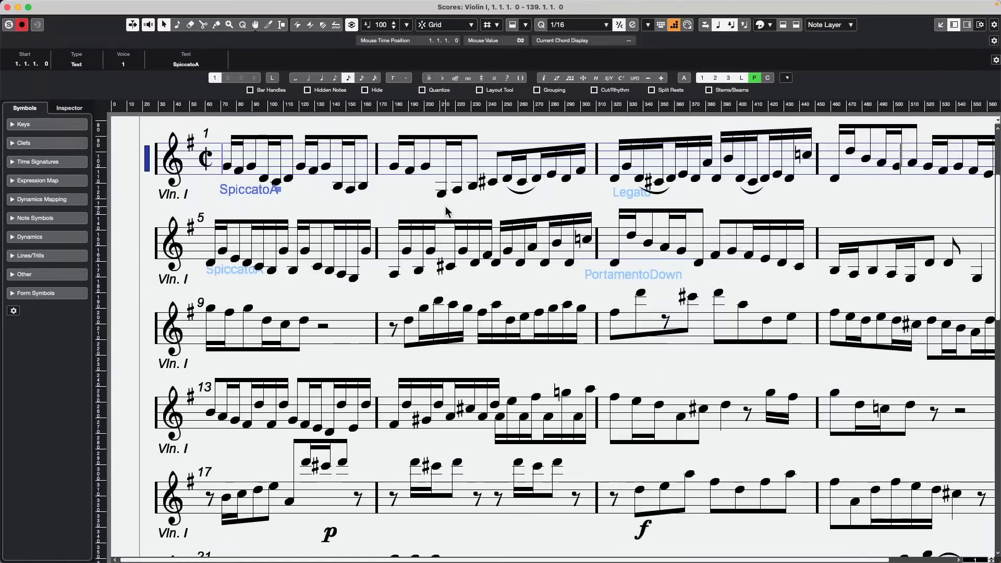
key(super+Tab)
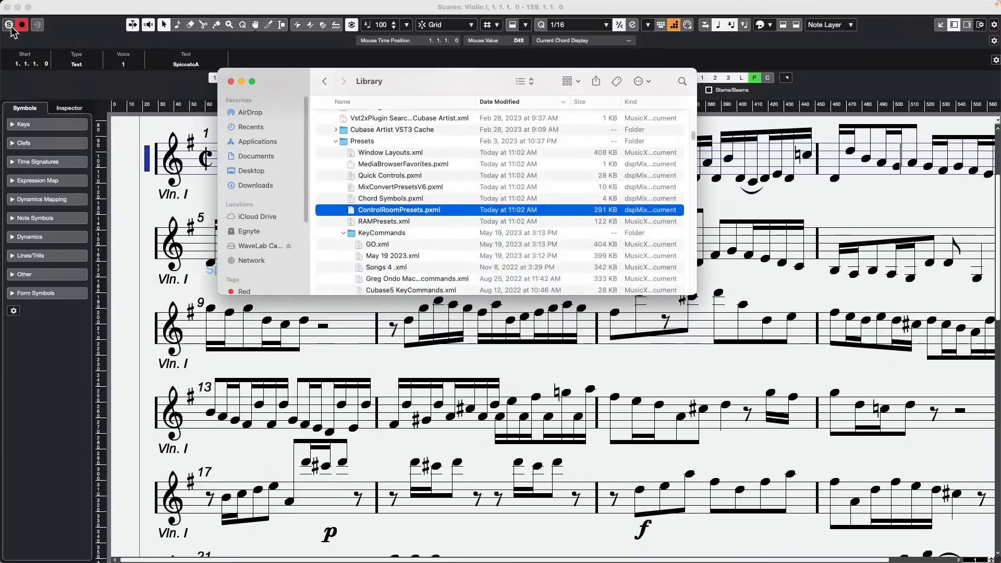
Step: Close the Scores window and then the Finder Library window
click(7, 8)
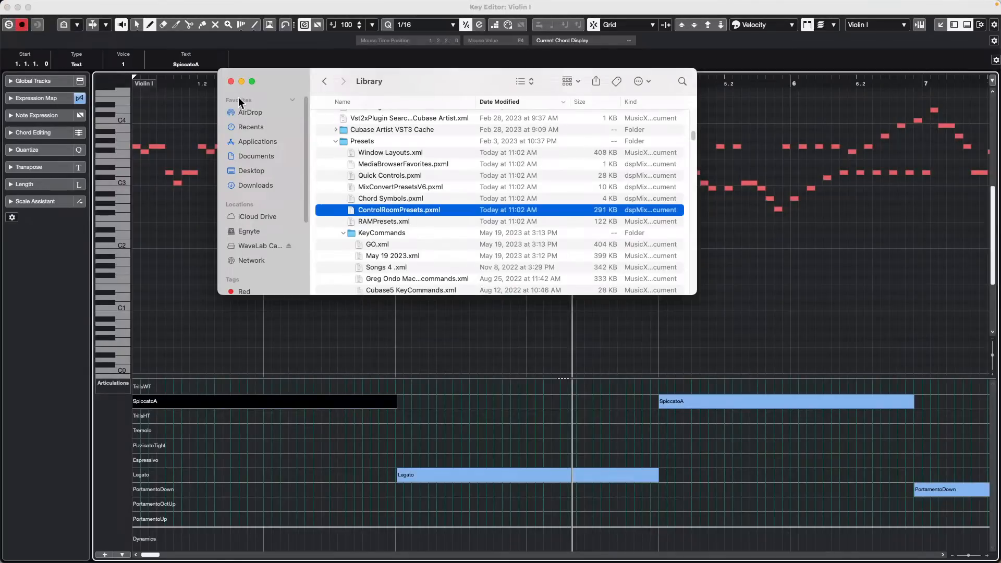
click(231, 82)
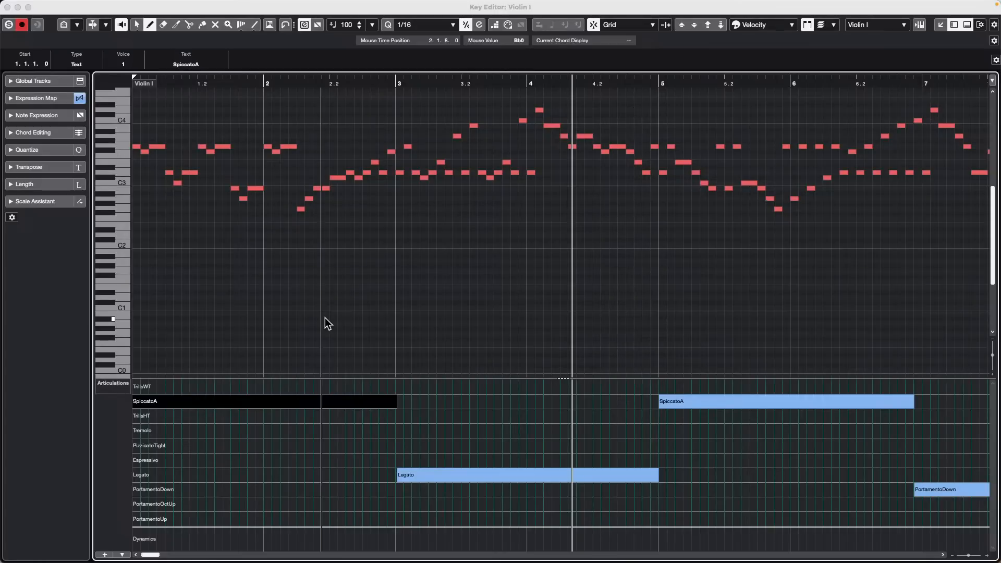
Step: Close the Violin I Key Editor and the Bach project without saving
click(7, 7)
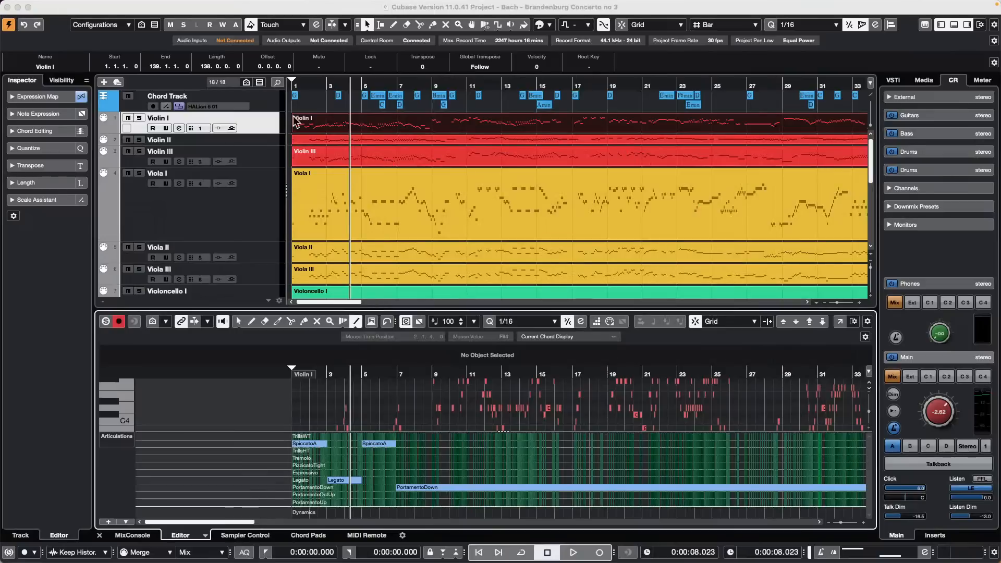
click(7, 7)
click(437, 189)
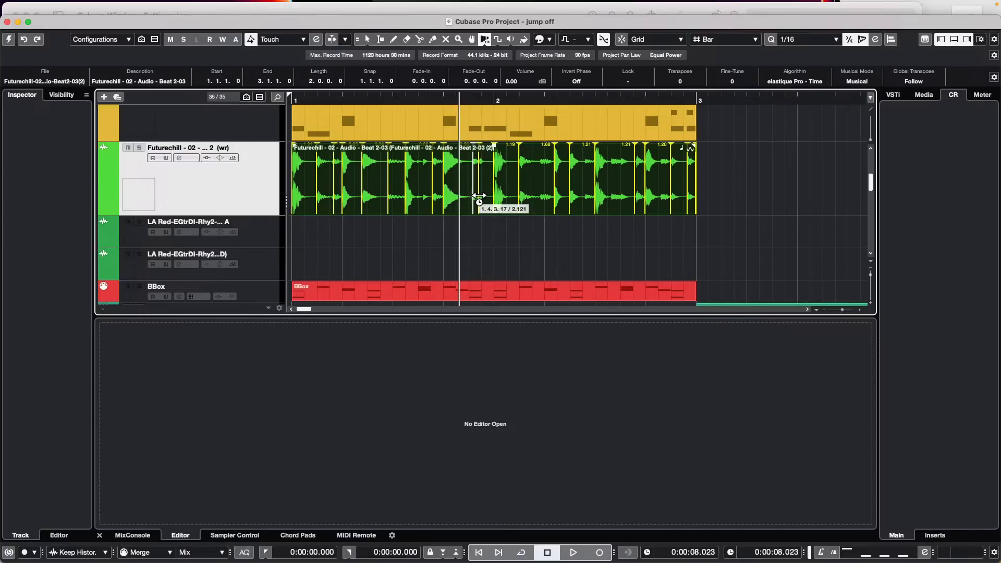
Step: Make the jump off project window fill the screen and open the Edit menu
mouse_move(77, 1)
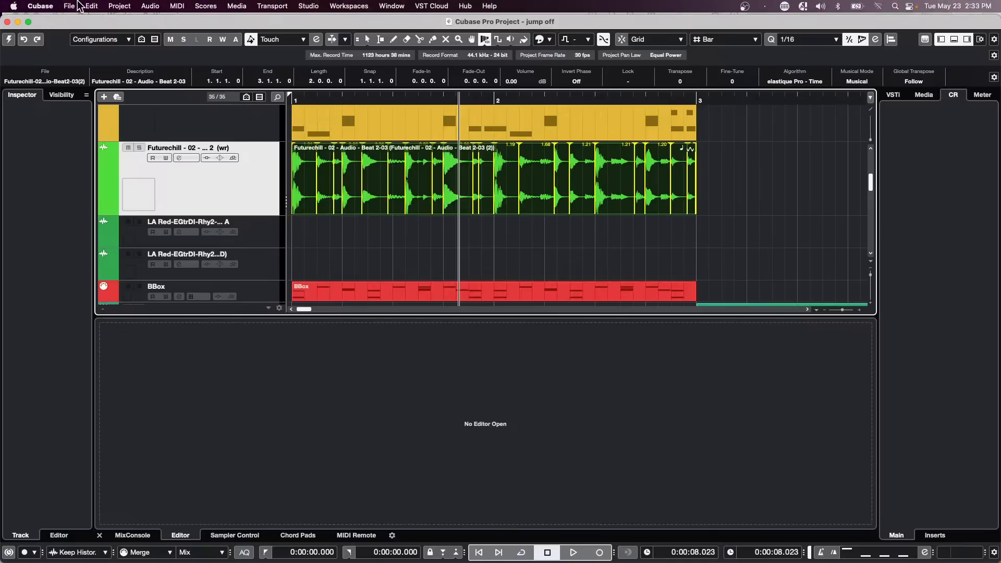
click(28, 22)
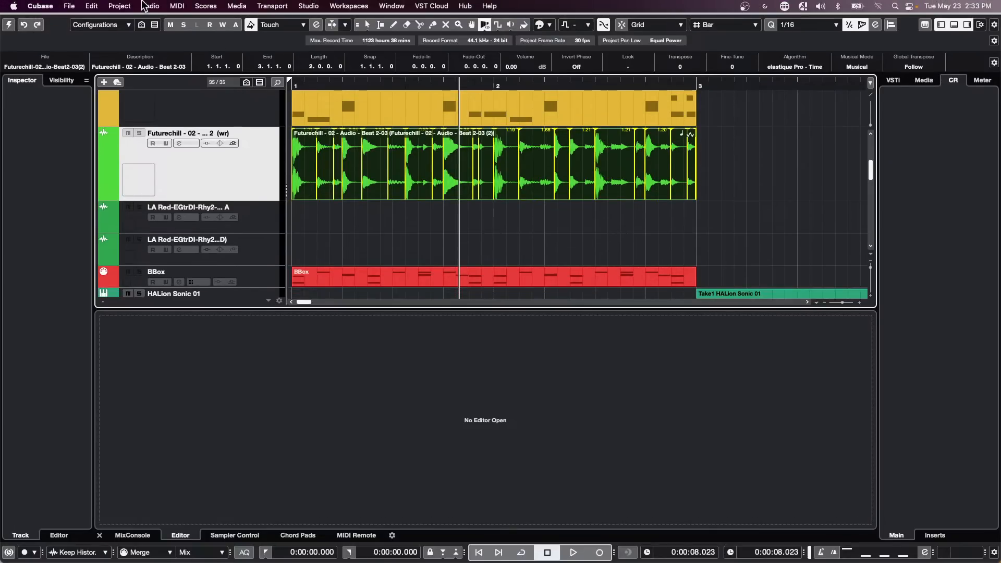
click(91, 6)
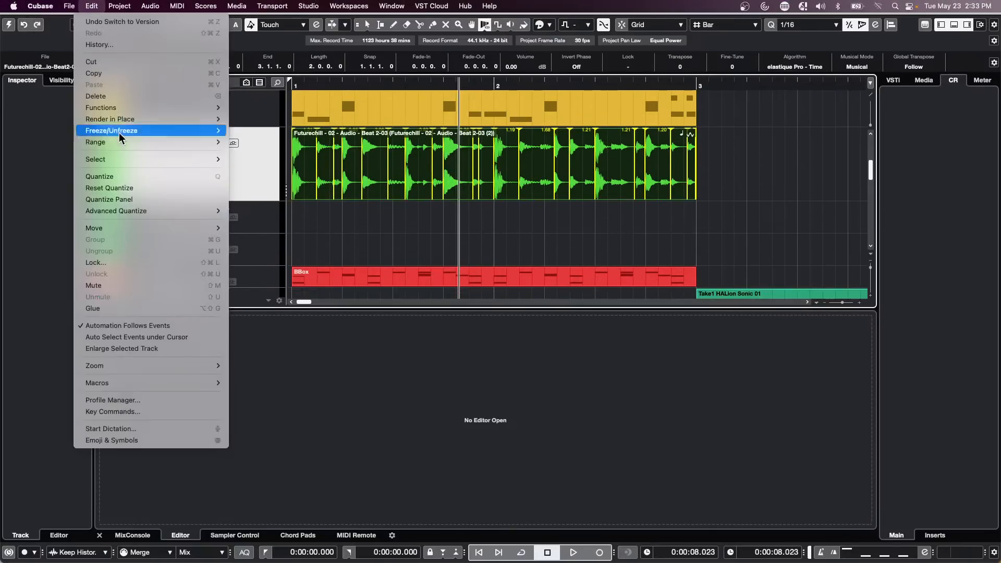
click(337, 202)
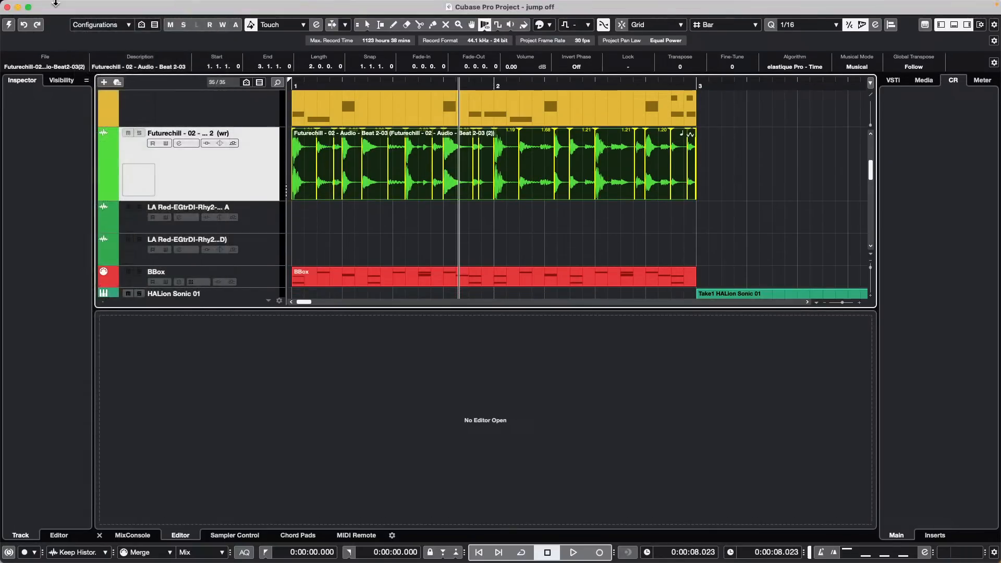
click(91, 7)
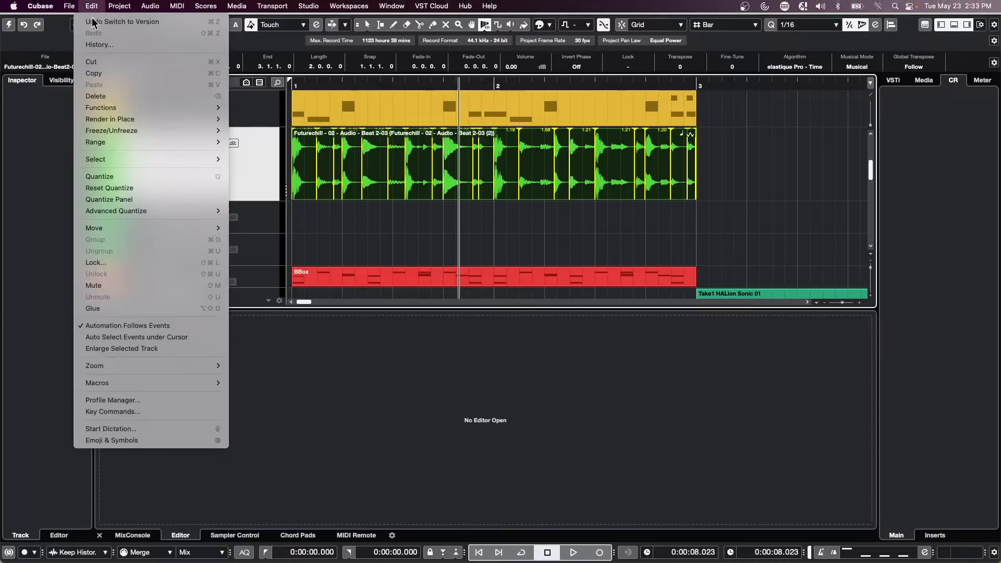
Step: In Key Commands, show the macros section and add a new macro named CCLS Transport
click(172, 411)
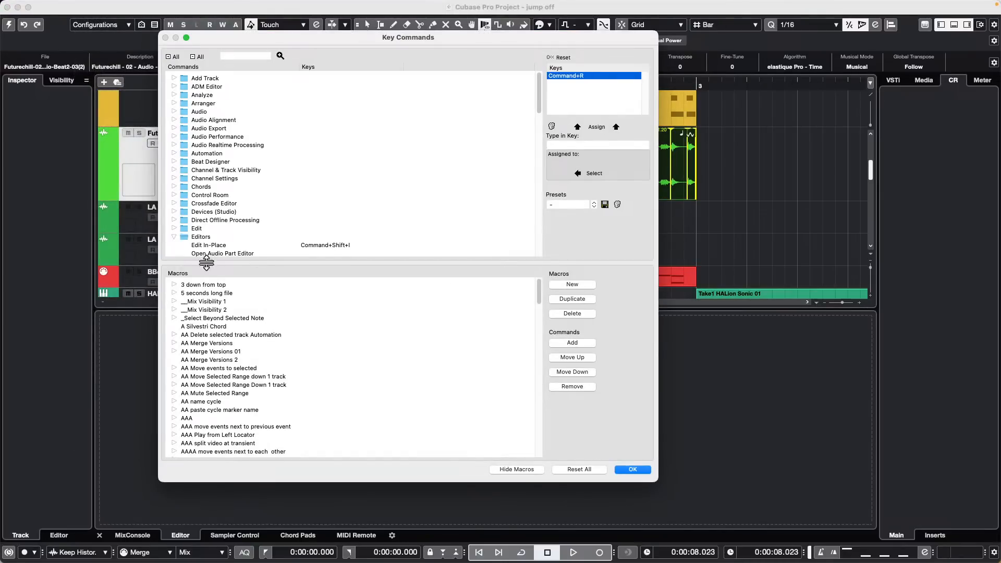
click(178, 238)
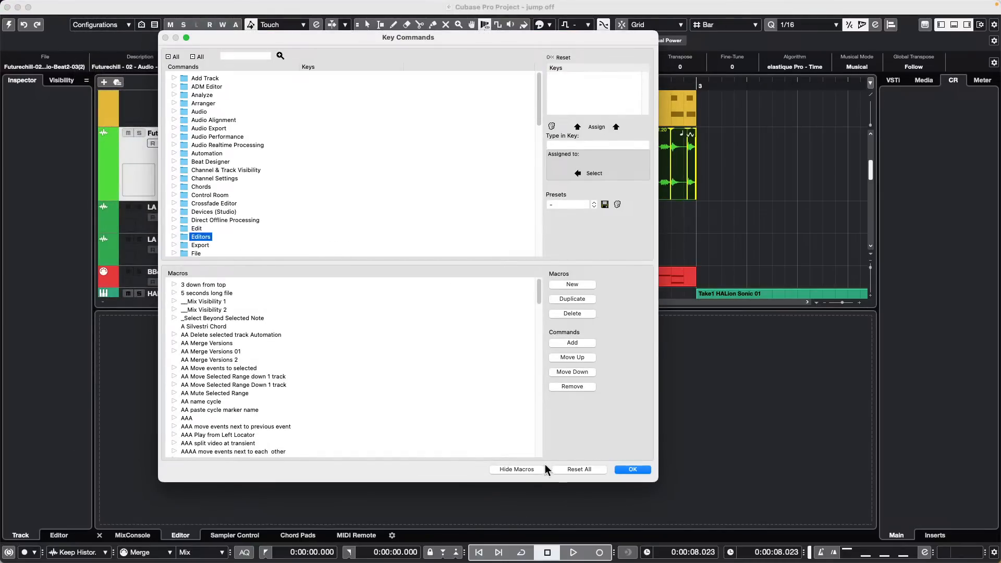
click(505, 470)
click(505, 471)
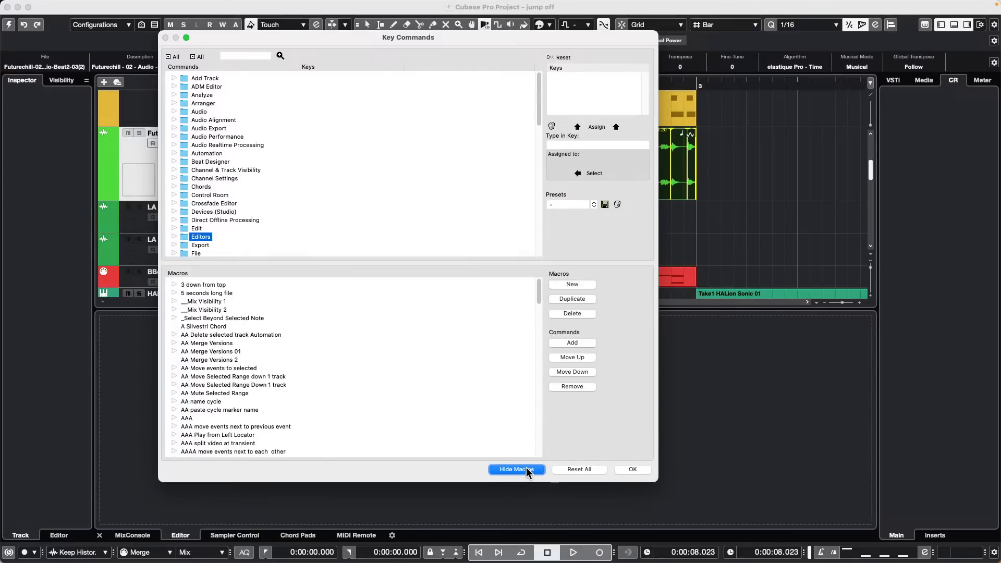
click(583, 285)
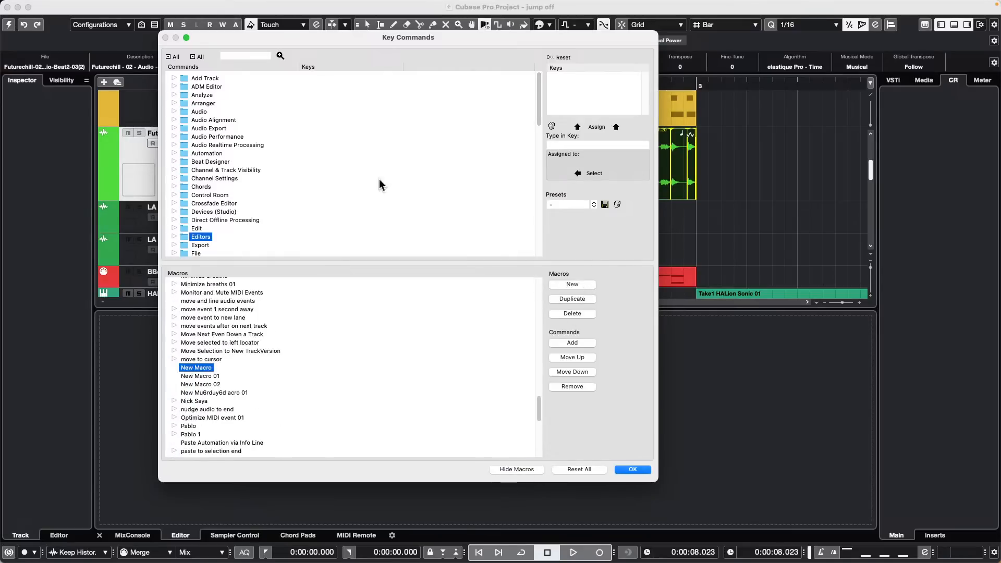
double_click(207, 368)
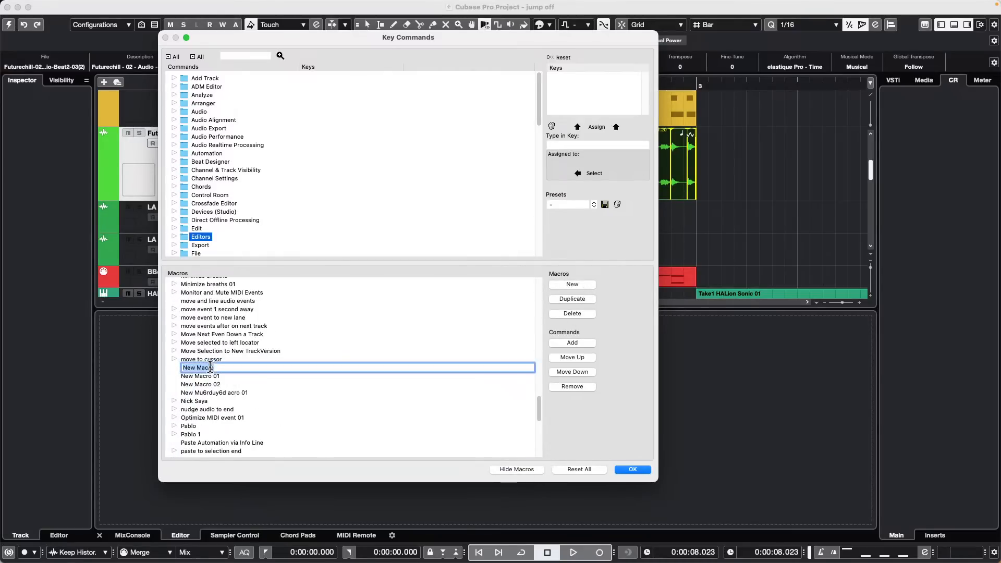
text(CCLS Transport)
key(Return)
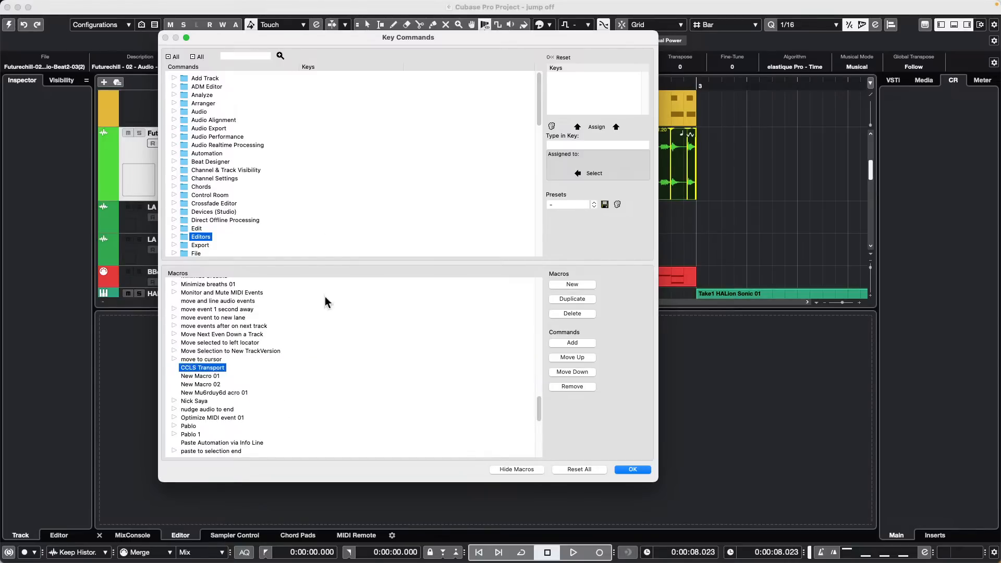
Step: Expand the Preferences command group and scroll through its commands
scroll(264, 188, down, 15)
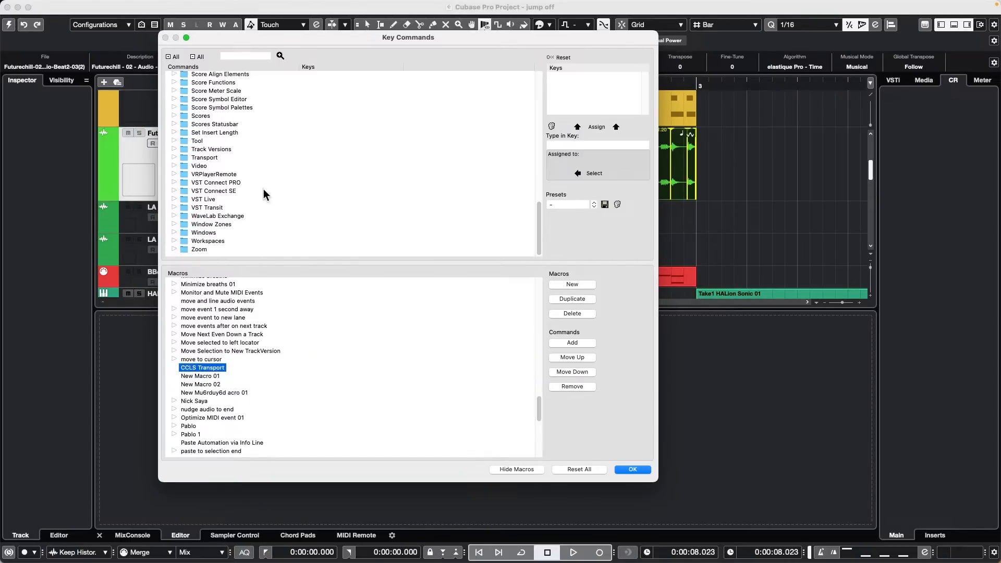
scroll(283, 148, up, 3)
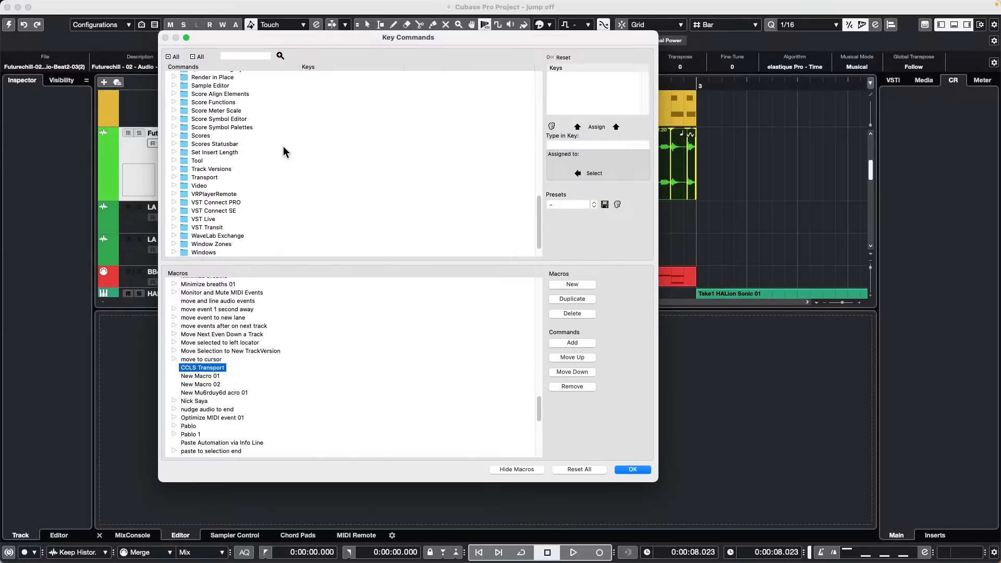
scroll(285, 143, up, 3)
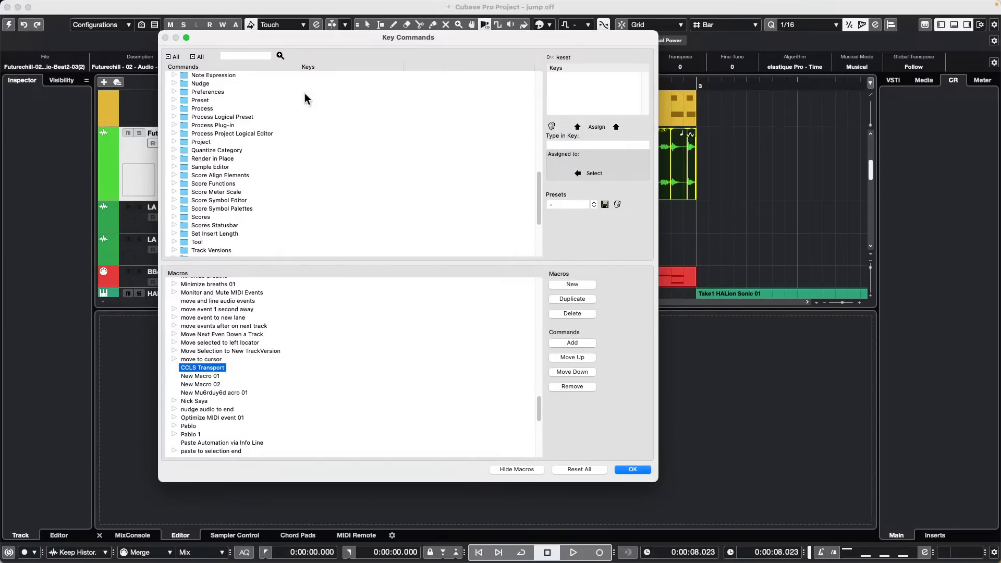
click(173, 92)
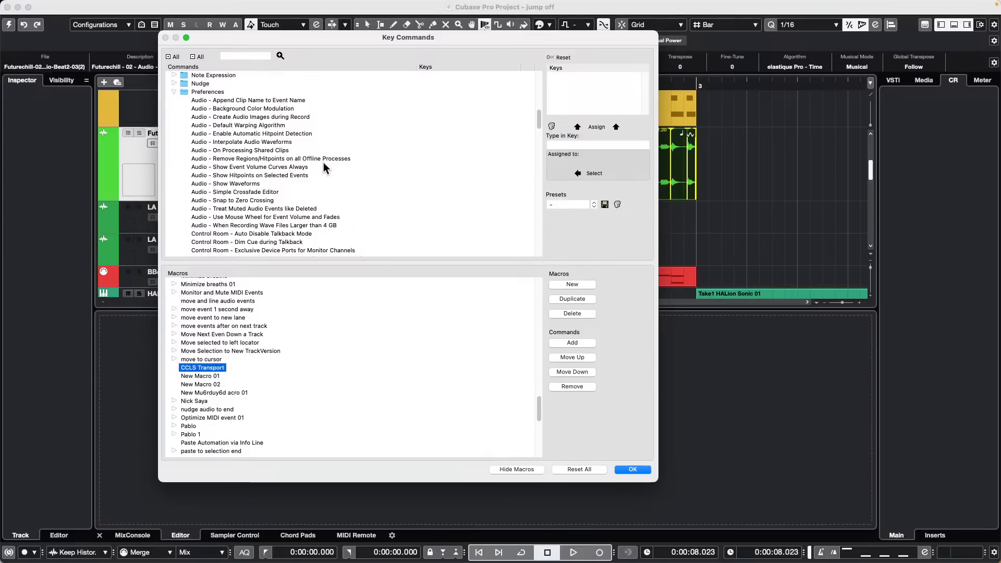
scroll(323, 164, down, 1)
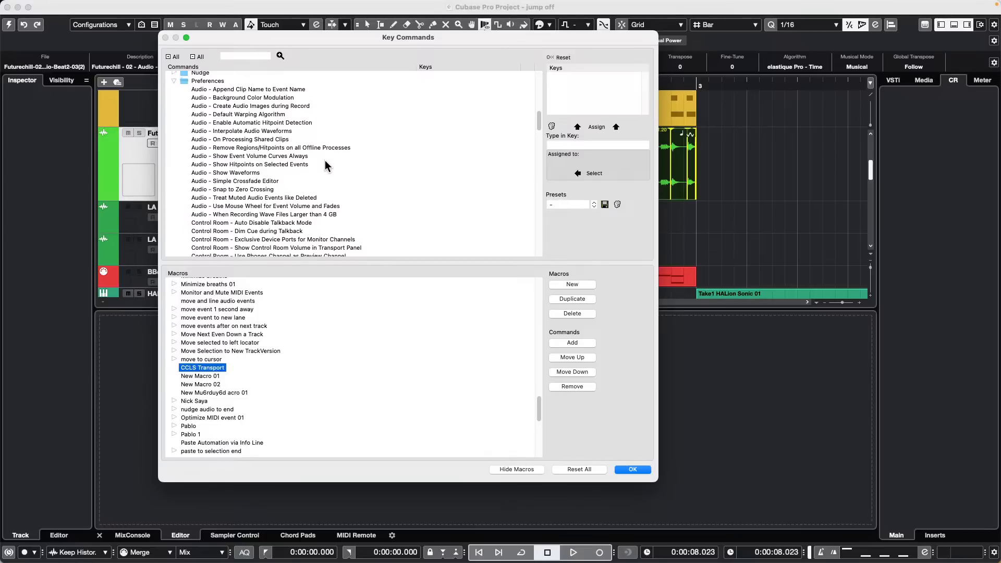
scroll(337, 208, down, 2)
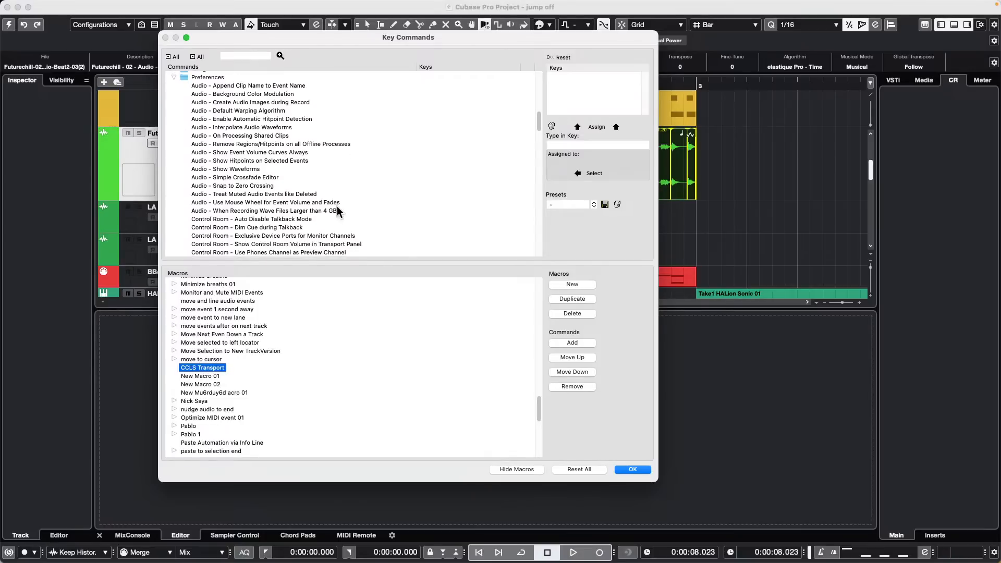
Step: Append the Control Room command Use Phones Channel as Preview Channel and Transport's Return to Start Position on Stop to CCLS Transport
click(283, 248)
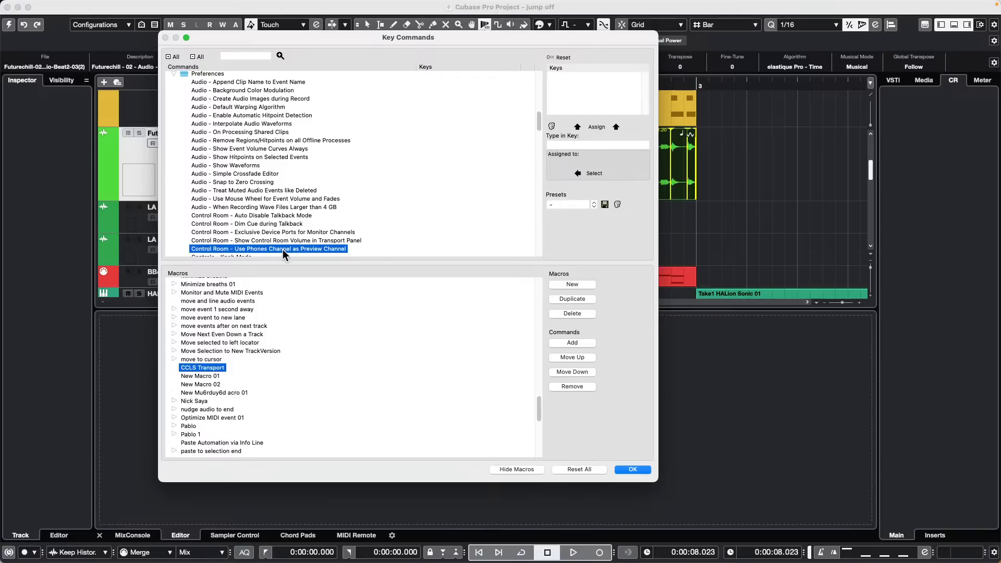
click(581, 342)
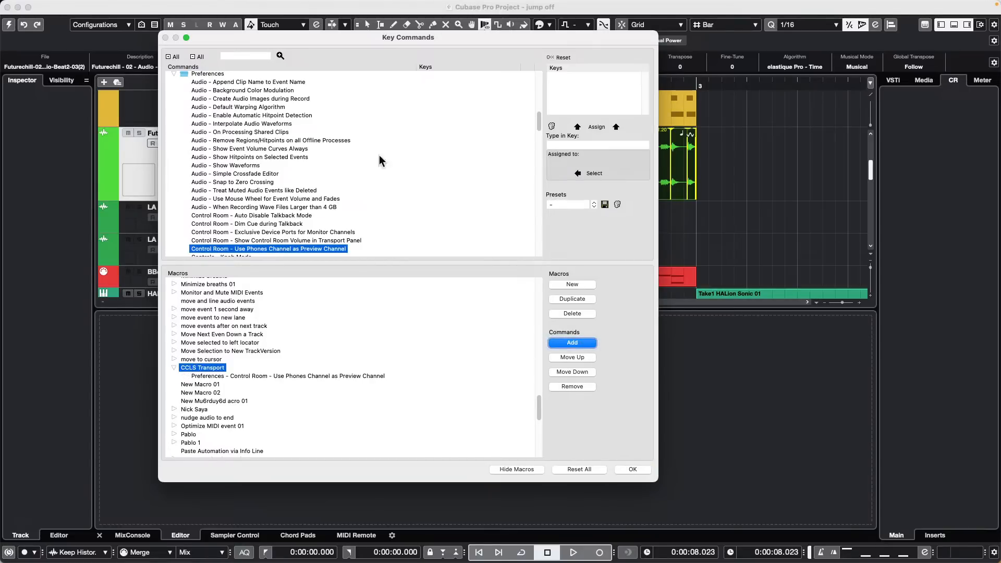
scroll(274, 138, down, 15)
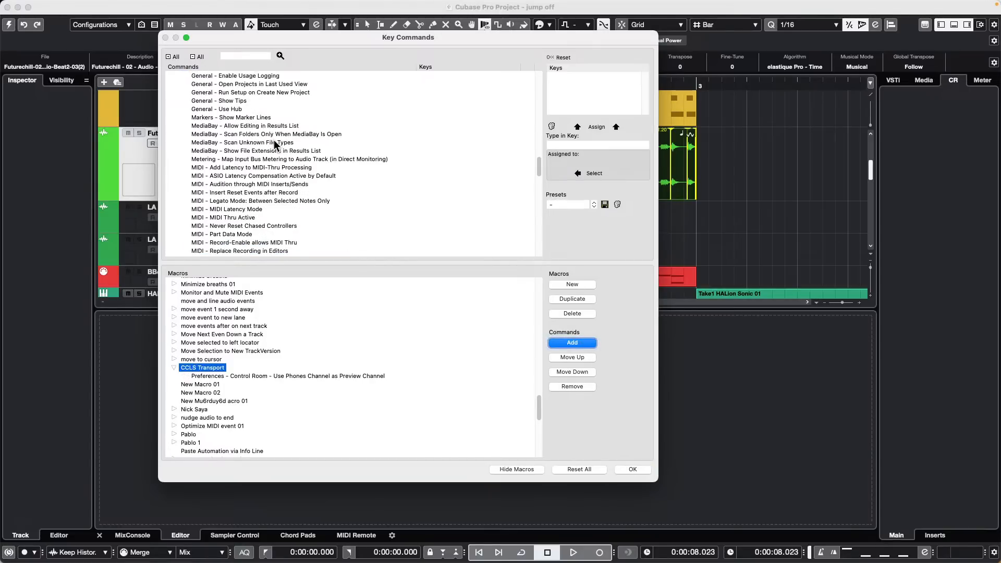
scroll(274, 139, down, 8)
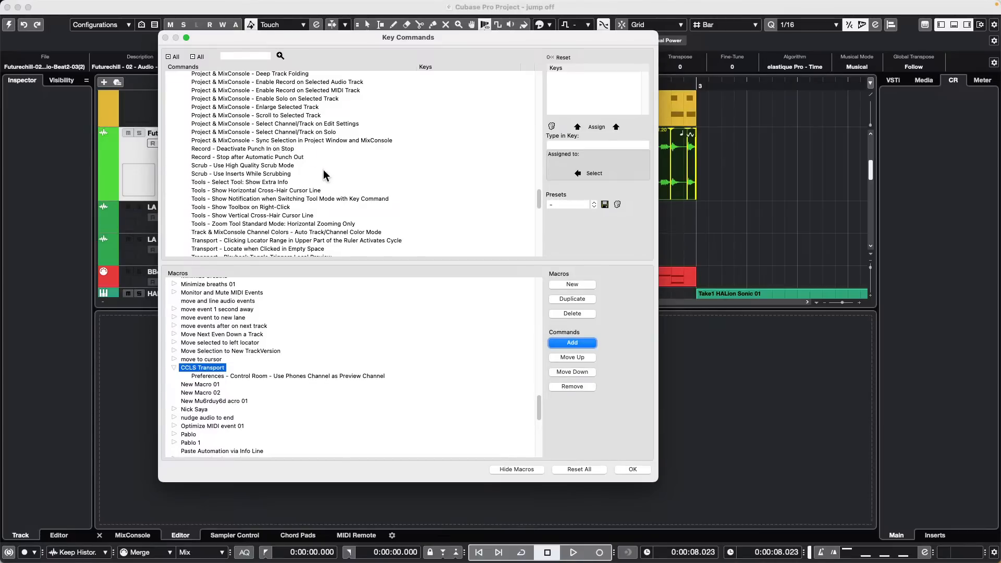
scroll(265, 168, down, 2)
scroll(271, 235, down, 2)
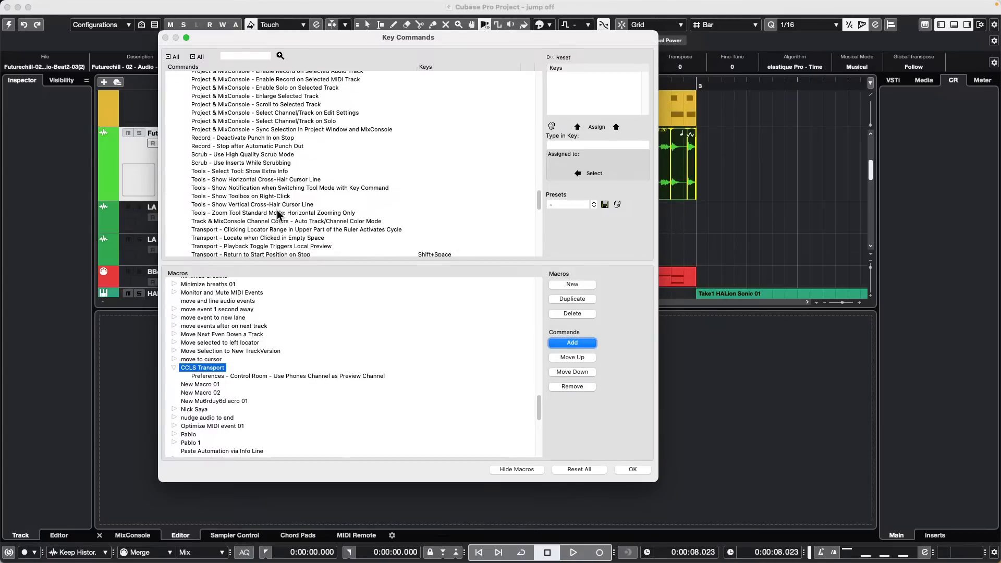
click(280, 252)
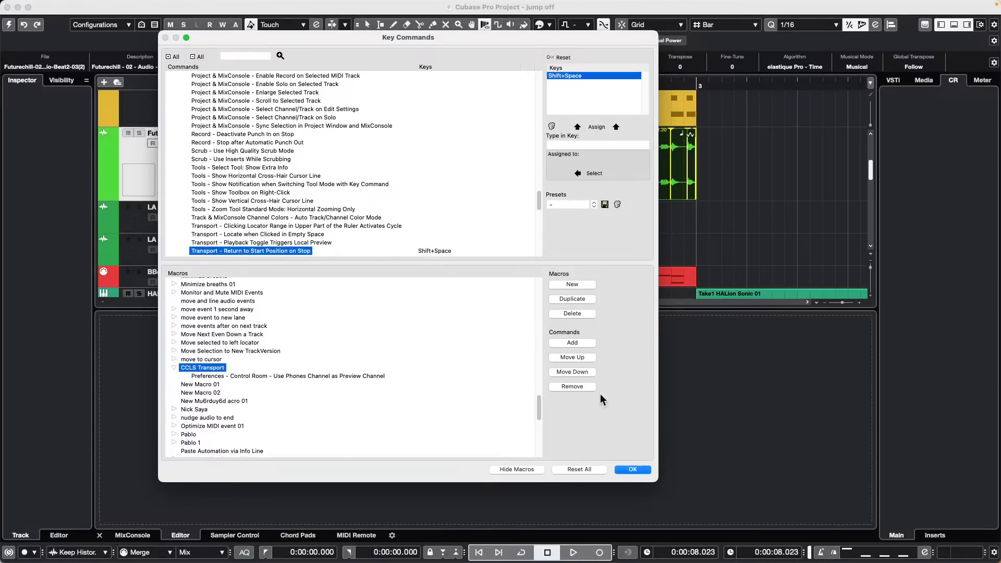
click(575, 342)
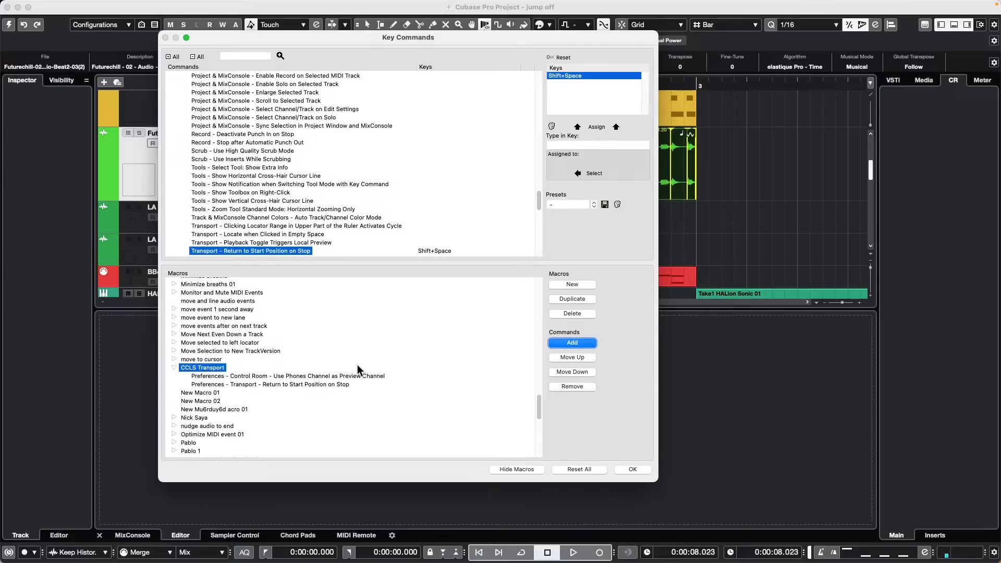
Step: Keep the key command changes, then open and activate the recent project tempo detect jazz.cpr, accepting missing ports
click(630, 470)
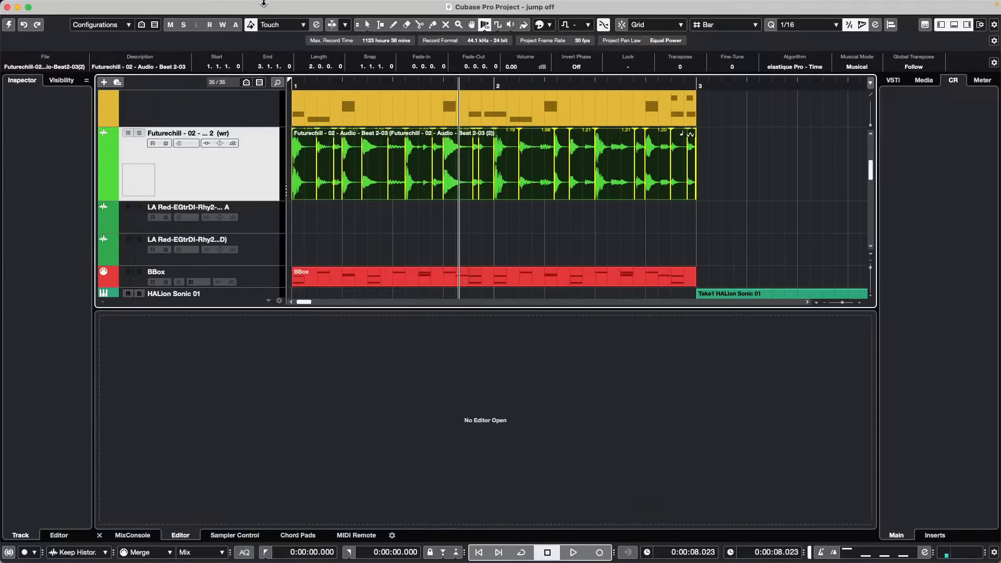
click(73, 7)
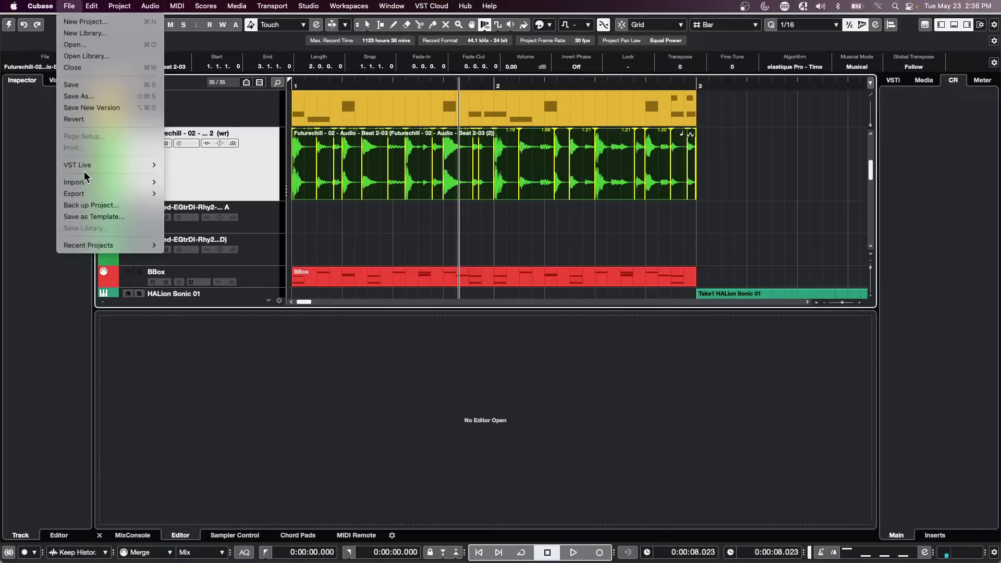
mouse_move(113, 248)
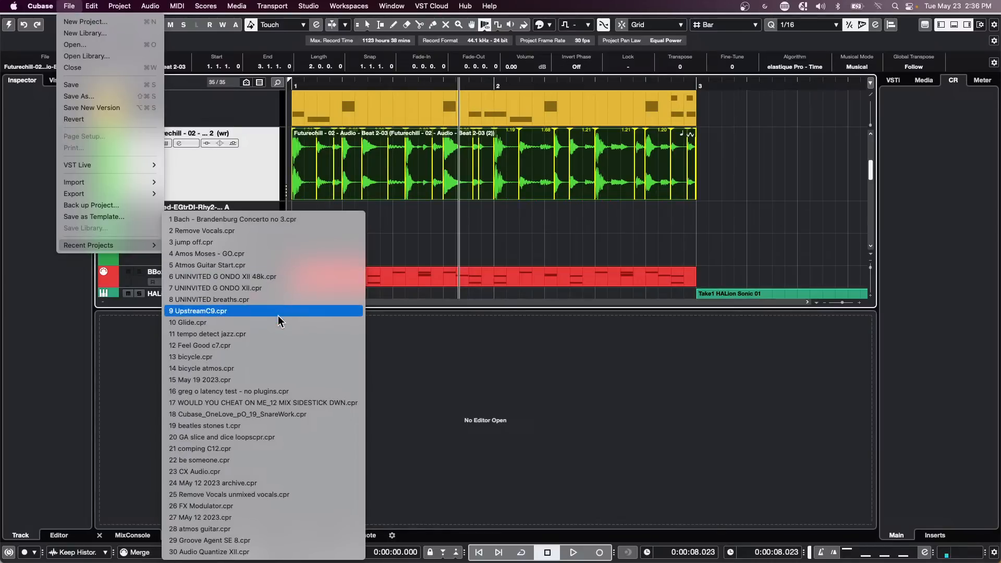
click(276, 334)
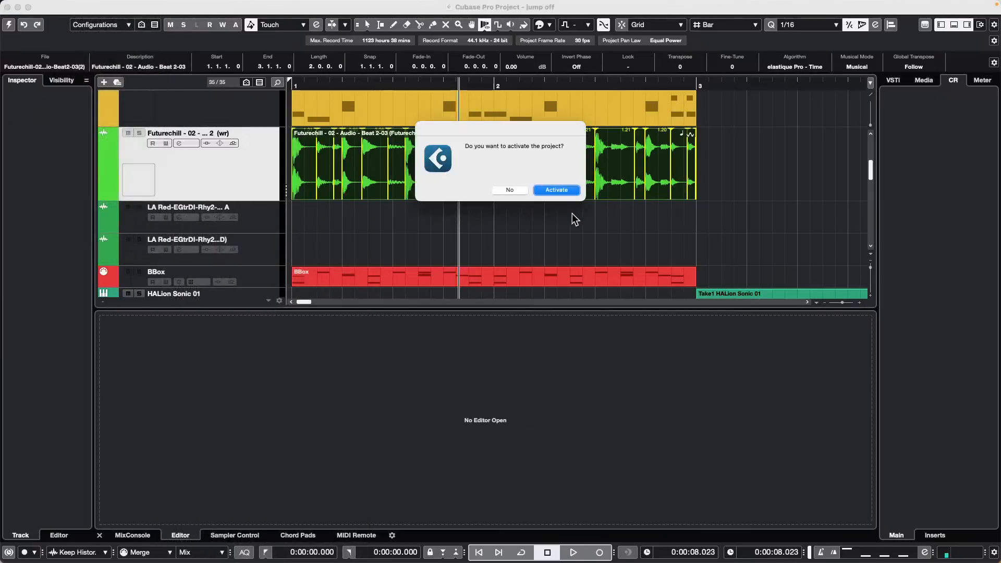
click(553, 188)
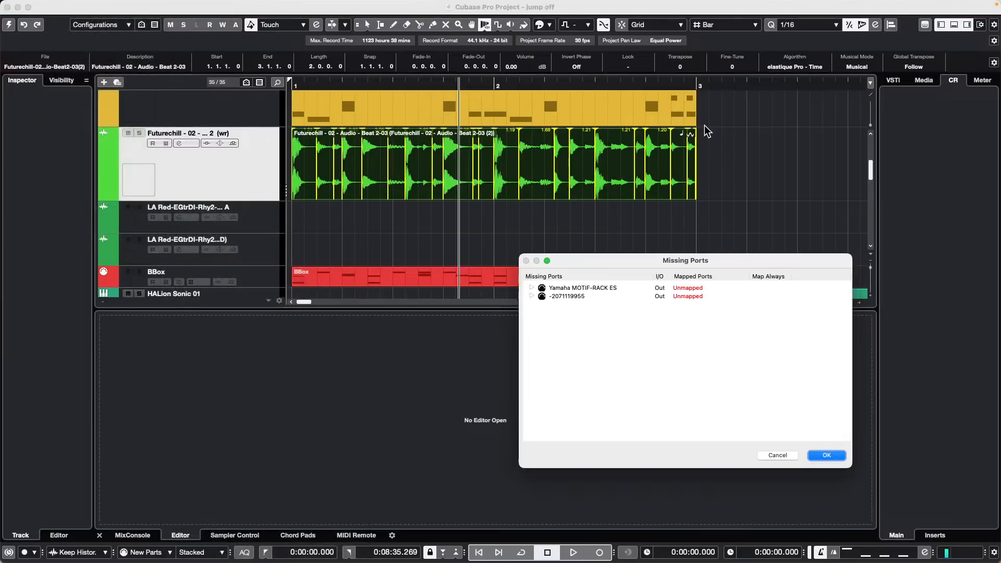
click(826, 456)
click(203, 123)
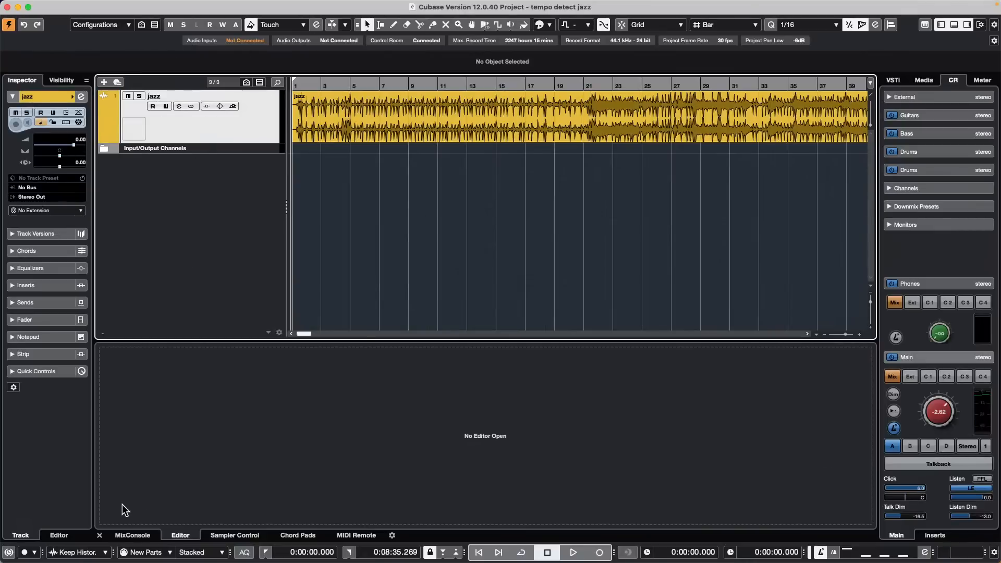
Step: Show the MixConsole, lower the monitoring level, start playback and pan jazz to R12
click(141, 536)
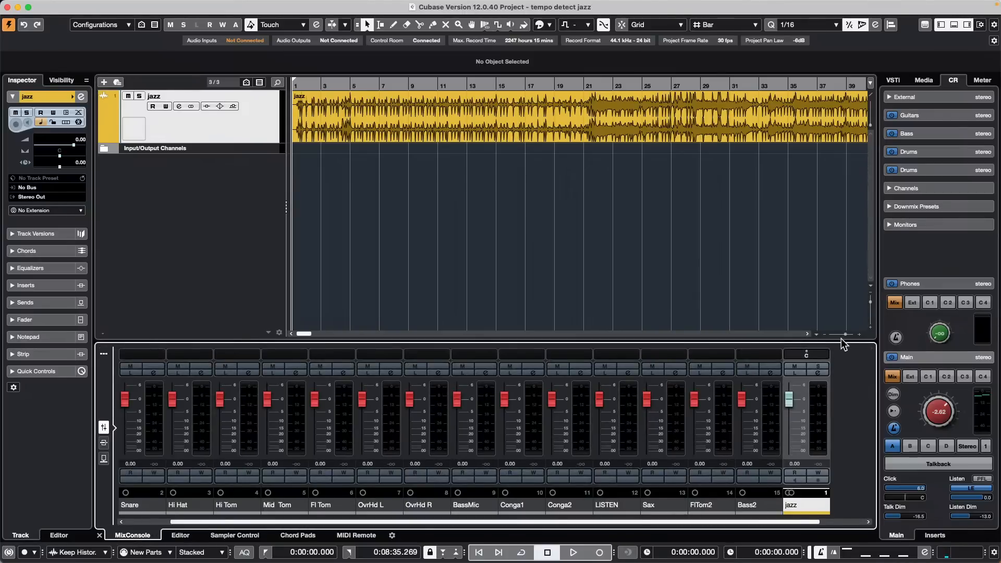
right_click(828, 355)
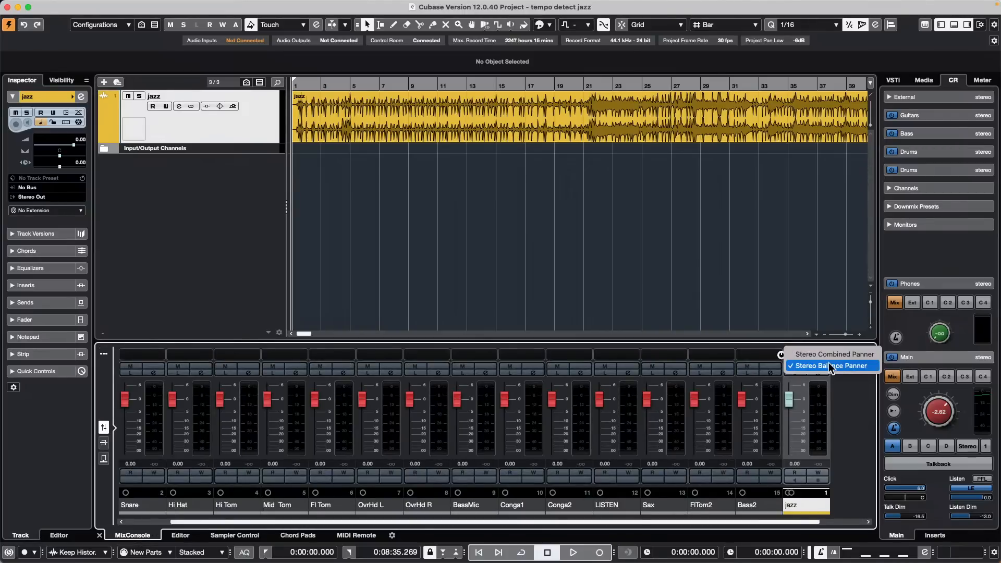
click(482, 151)
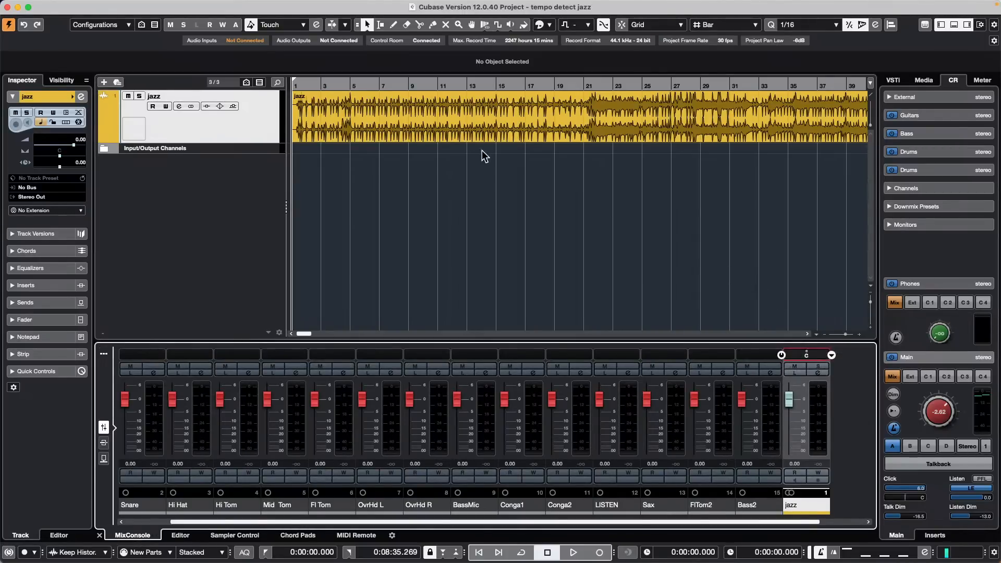
mouse_move(928, 415)
mouse_down()
mouse_move(920, 426)
mouse_move(940, 406)
mouse_up()
key(space)
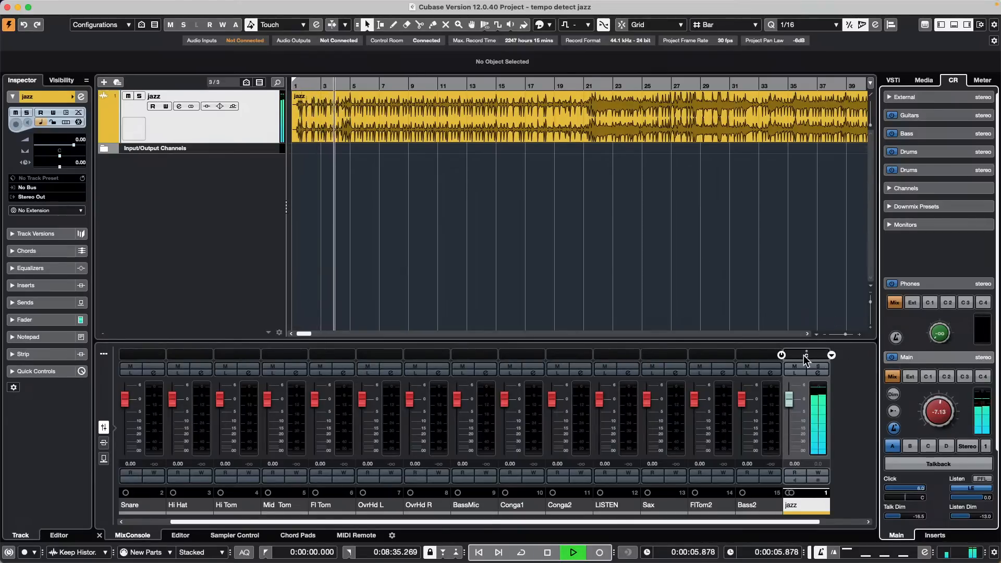
mouse_move(805, 355)
mouse_down()
mouse_move(815, 355)
mouse_move(804, 355)
mouse_up()
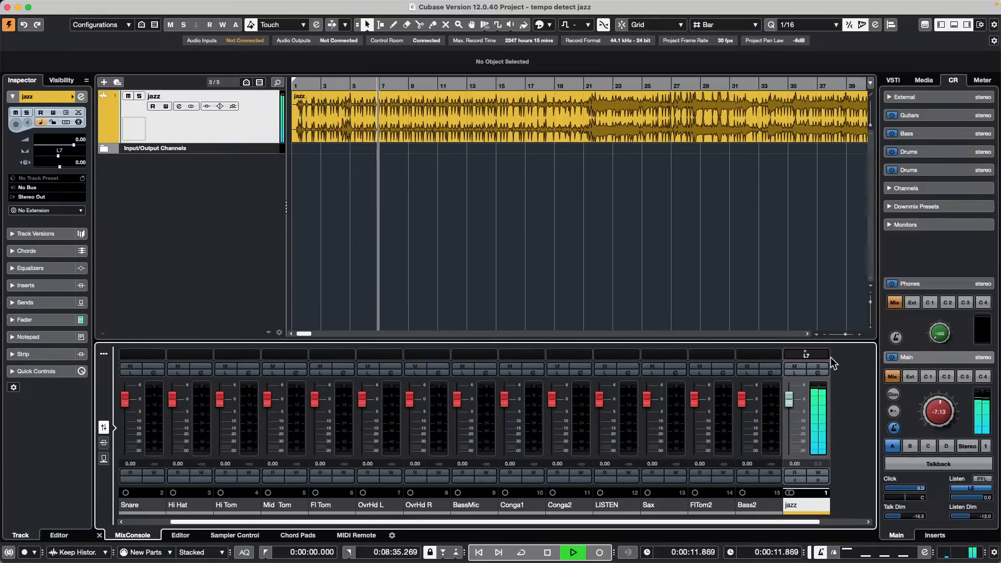
Step: Switch jazz to the Stereo Combined Panner, shift it toward about L60/R51, and restart playback
click(829, 354)
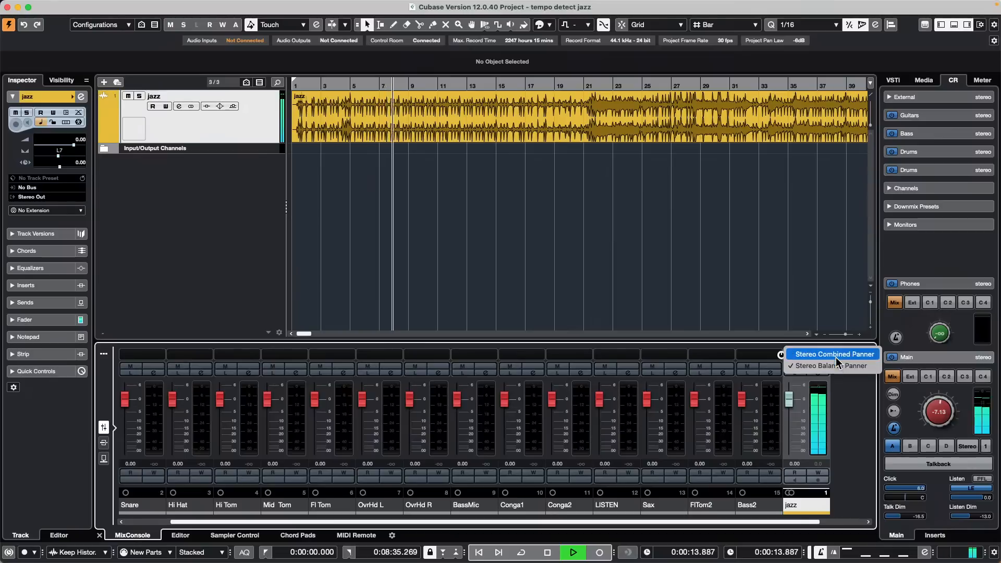
click(834, 355)
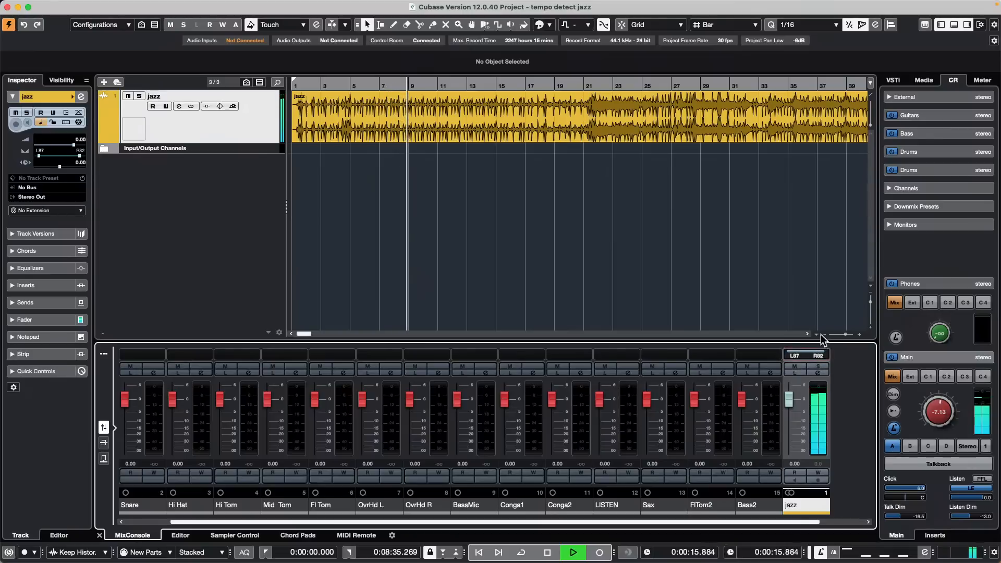
mouse_move(821, 323)
mouse_down()
mouse_move(838, 317)
mouse_move(813, 336)
mouse_move(775, 342)
mouse_move(813, 373)
mouse_move(822, 320)
mouse_move(846, 315)
mouse_move(822, 331)
mouse_move(821, 183)
mouse_move(820, 308)
mouse_up()
key(space)
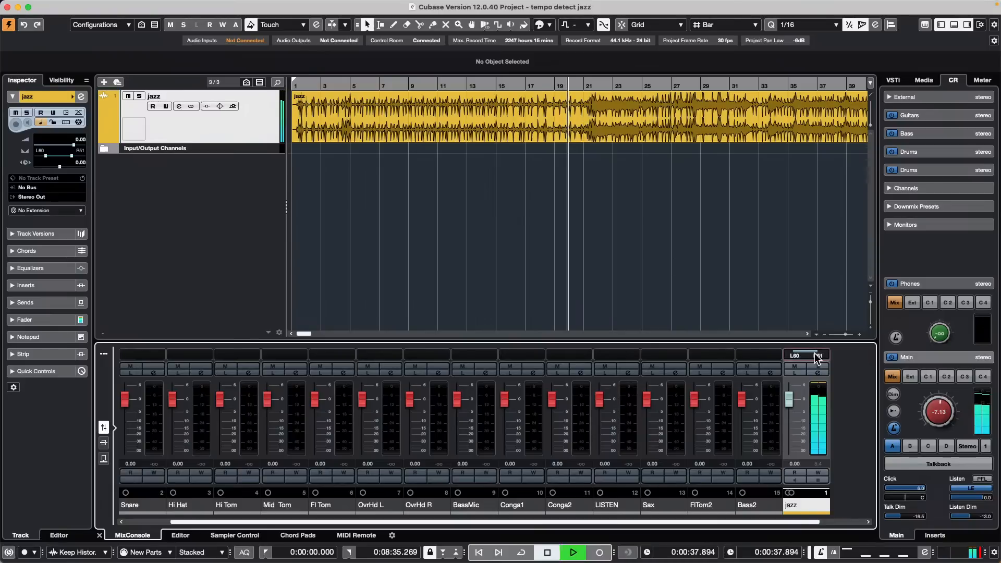
key(space)
Step: Nudge the jazz panning back left, stop playback, and select a range in the jazz event's Sample Editor
mouse_move(809, 351)
mouse_down()
mouse_move(802, 355)
mouse_move(821, 354)
mouse_up()
key(space)
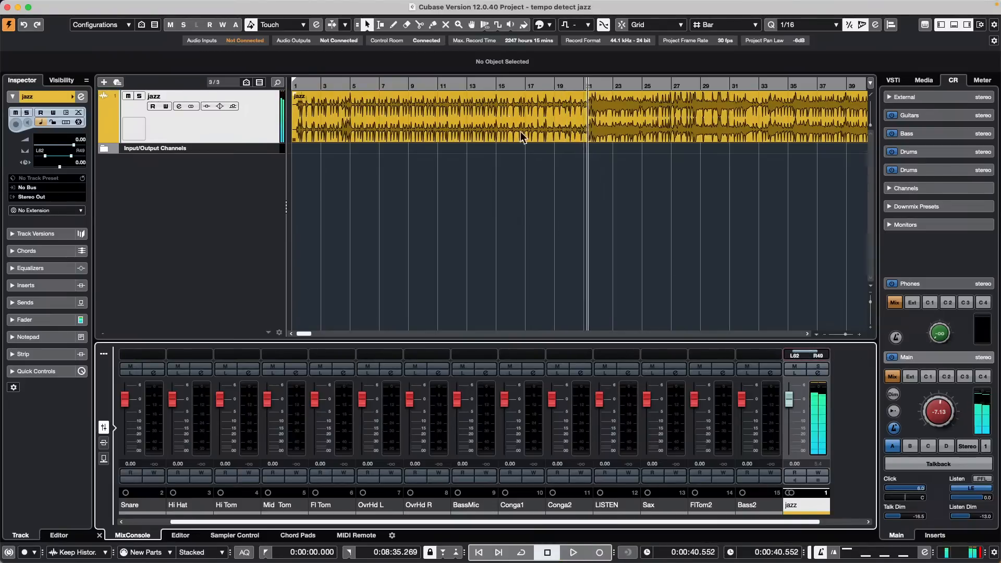
click(581, 131)
double_click(563, 136)
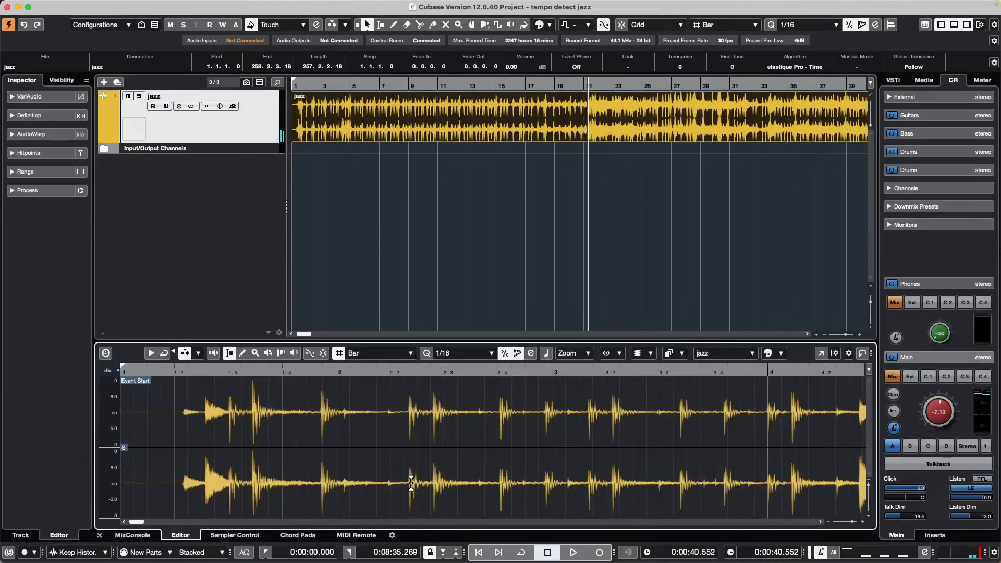
drag(411, 477, 564, 490)
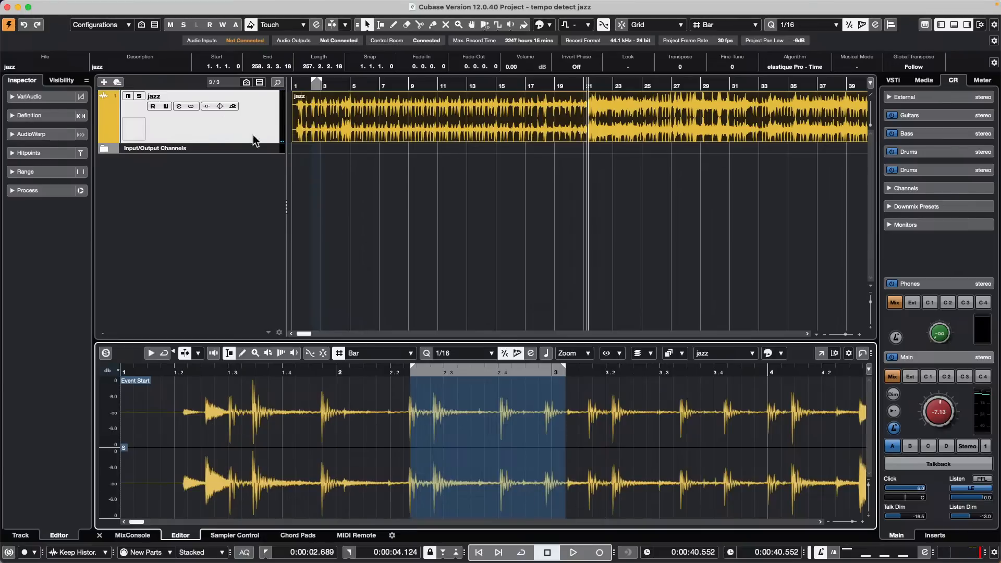
click(363, 200)
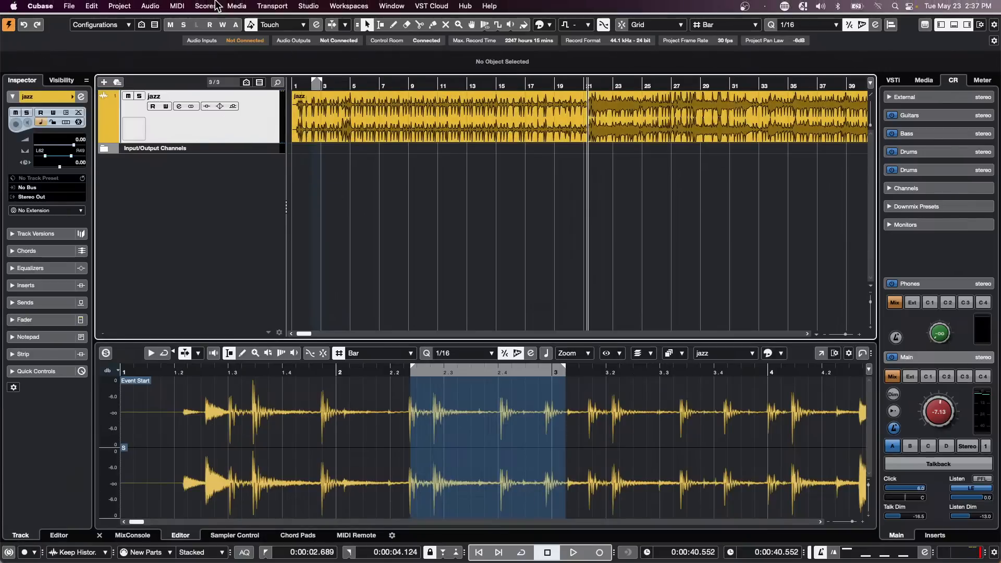
Step: Run Convert Tracks > Multi-Channel to Mono on the selected jazz track, keeping the source track
click(119, 6)
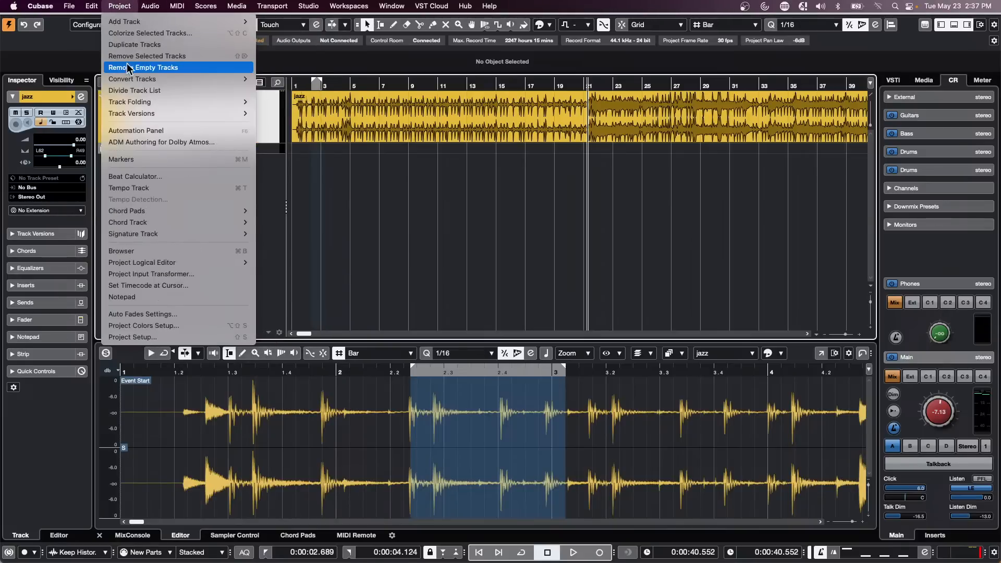
mouse_move(156, 78)
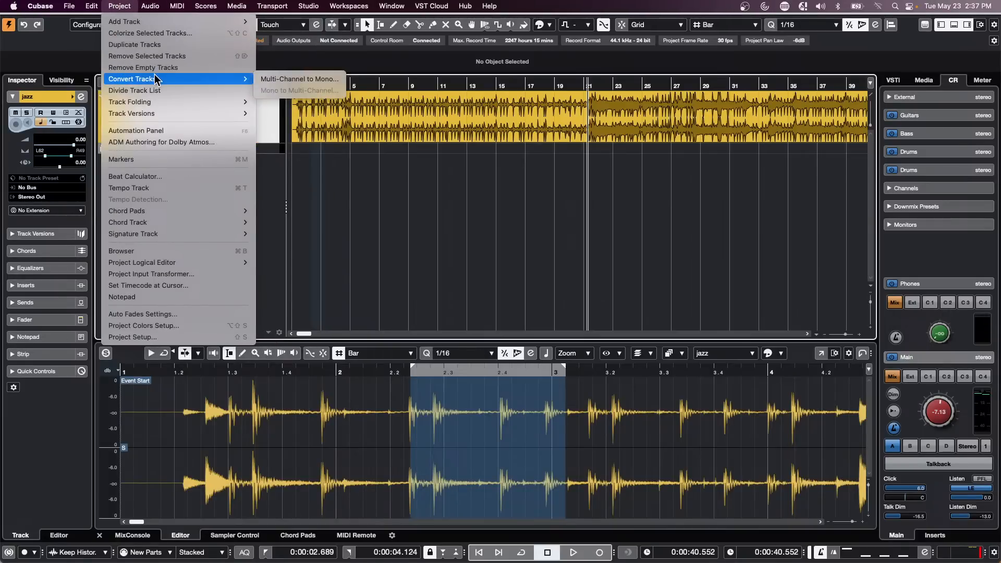
click(317, 80)
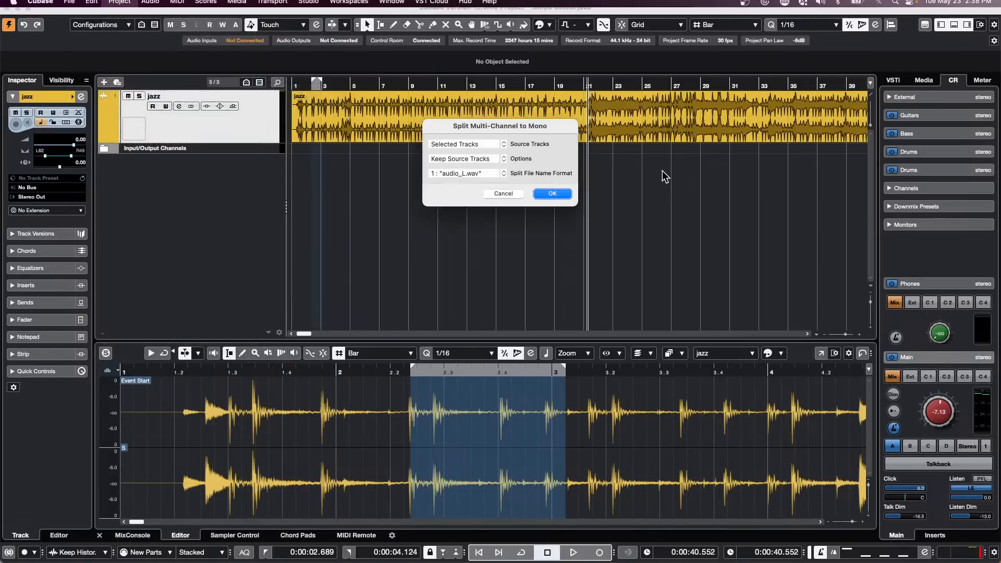
click(552, 194)
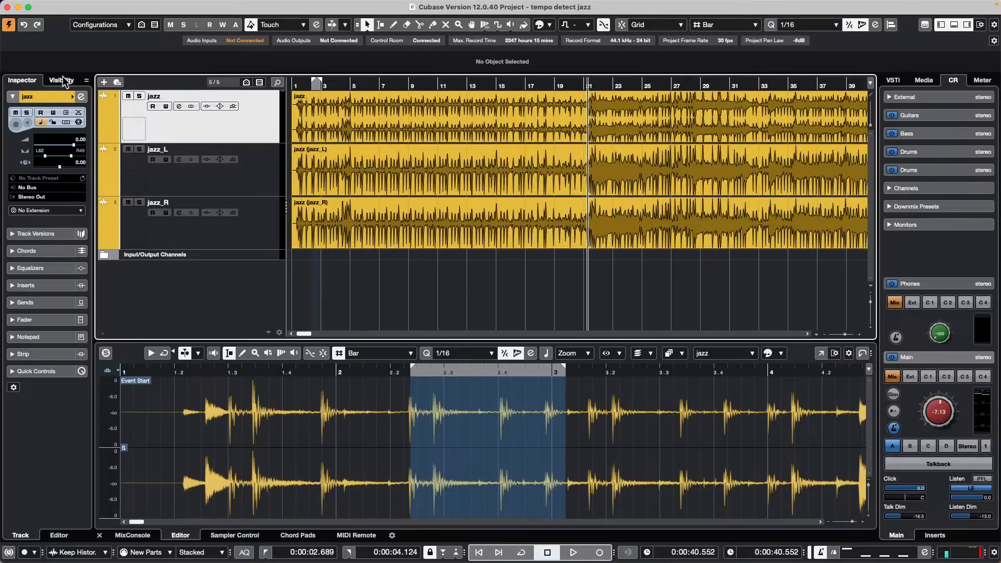
Step: Load the Frequency EQ into the first insert slot of the jazz channel
click(80, 97)
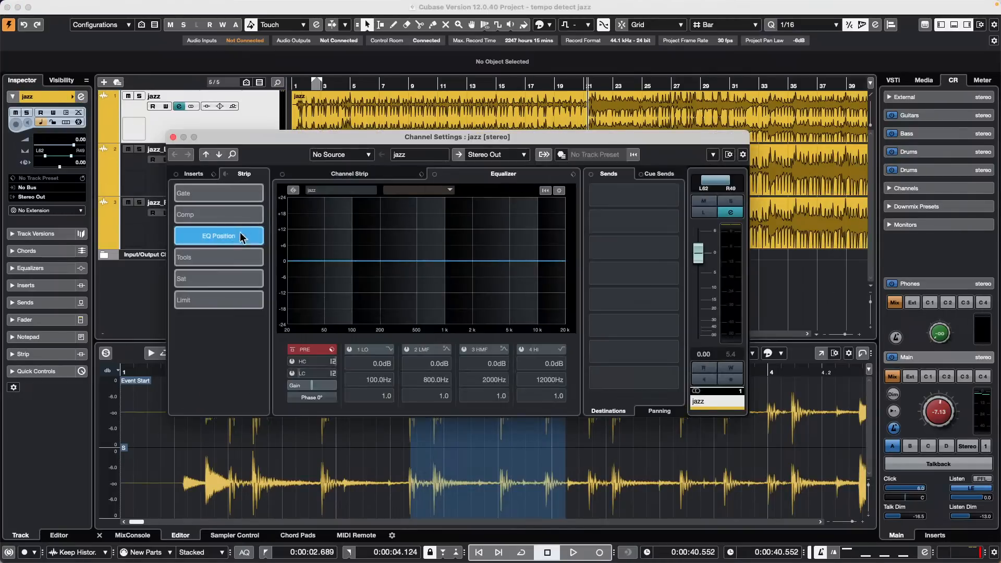
click(213, 174)
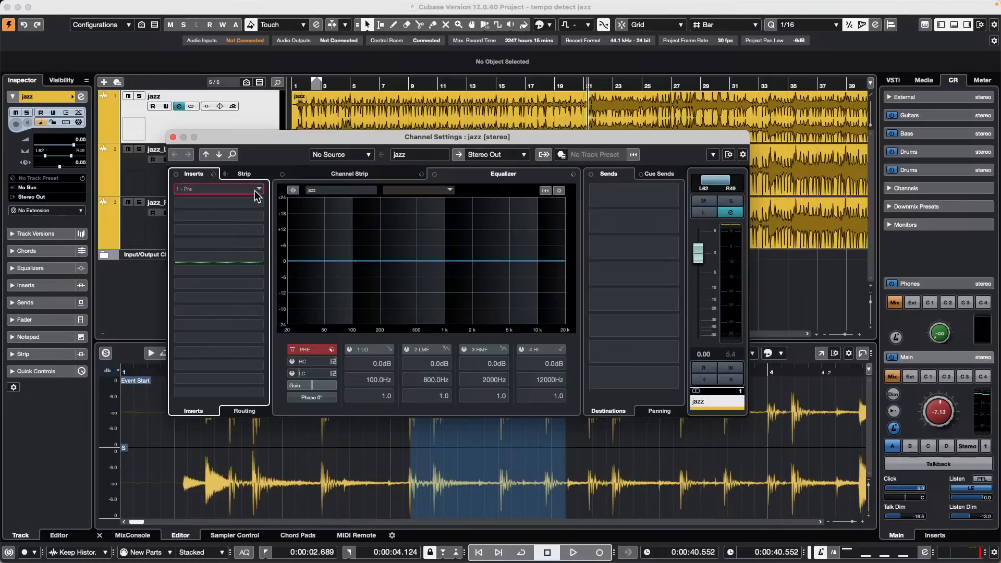
click(254, 190)
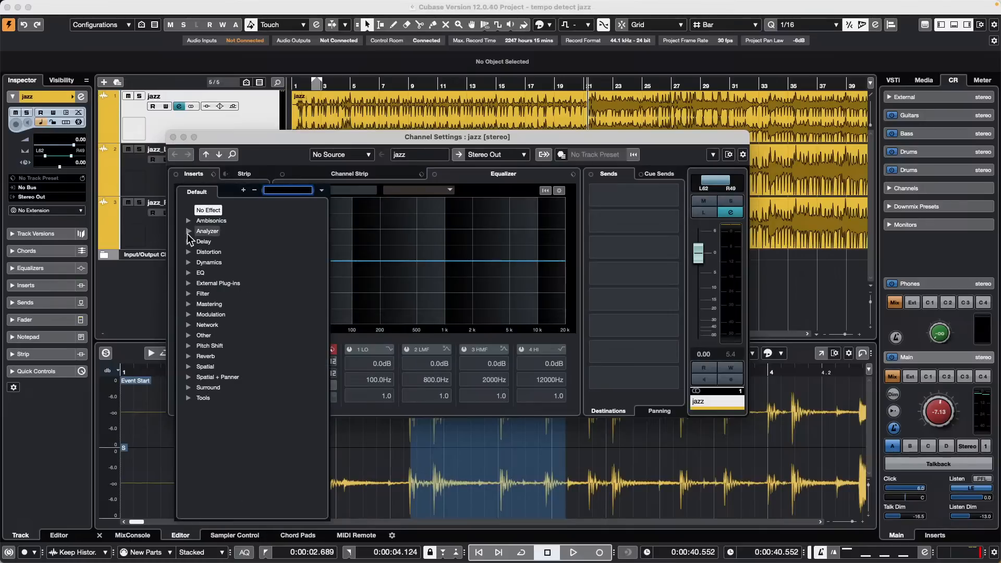
click(188, 273)
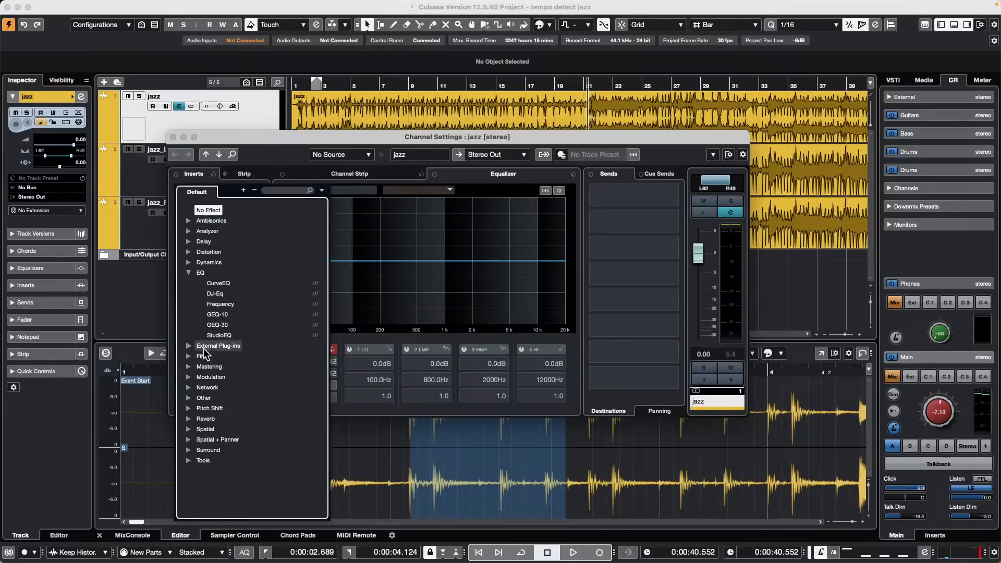
click(224, 309)
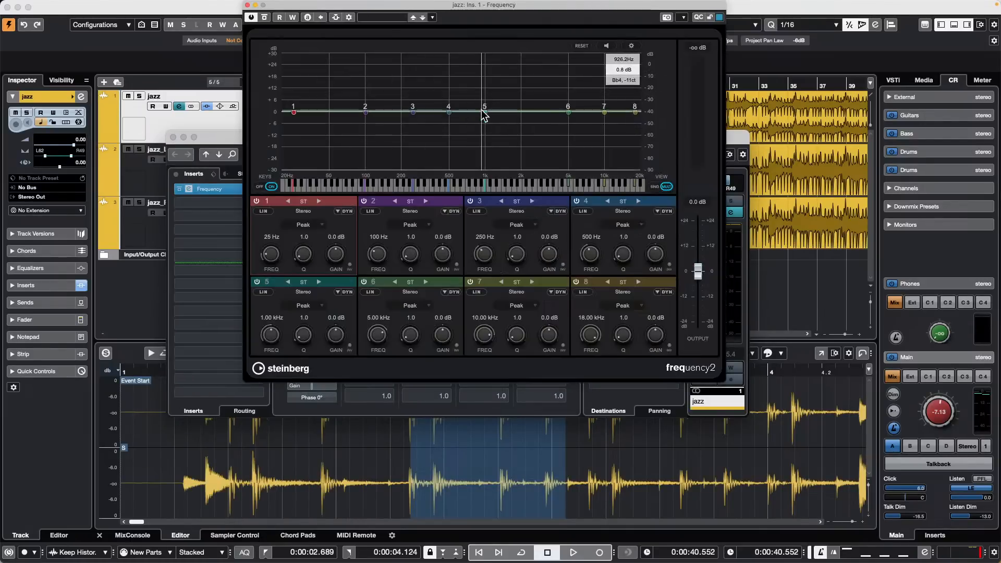
Step: Set band 3 to L/R, boosting left +12.2 dB at 578 Hz and cutting right 10.4 dB
click(516, 202)
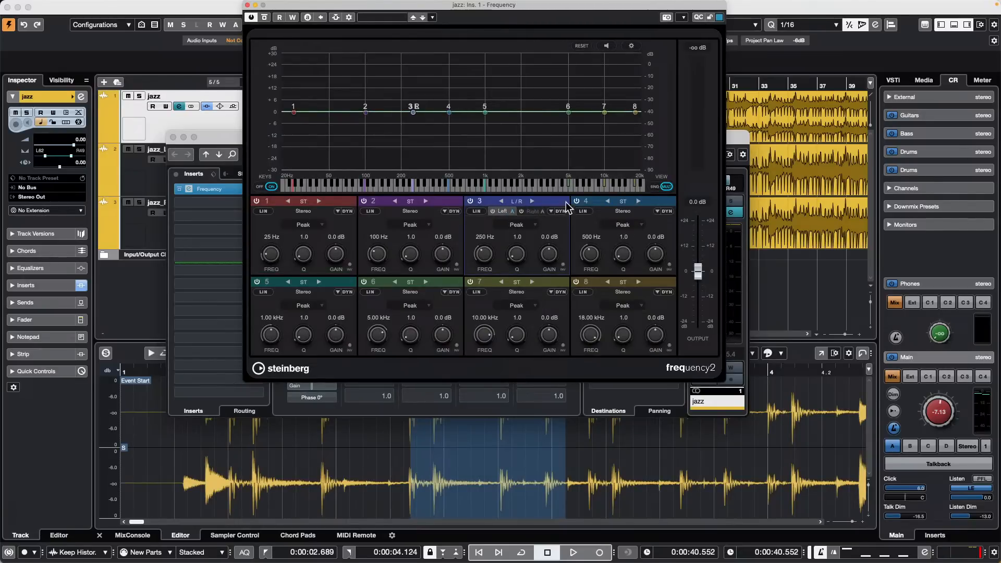
drag(413, 112, 463, 92)
drag(413, 112, 531, 131)
drag(463, 92, 459, 89)
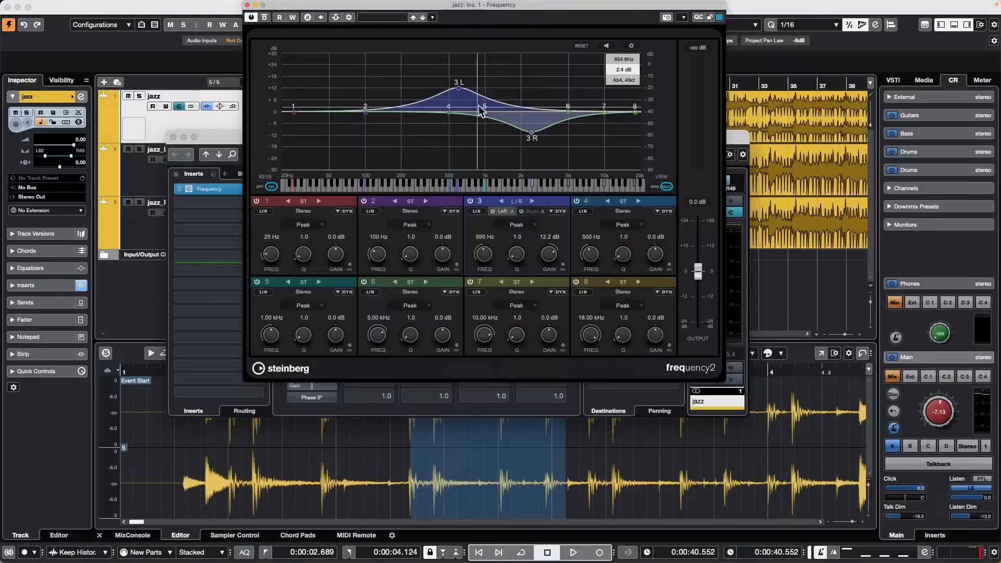
click(248, 5)
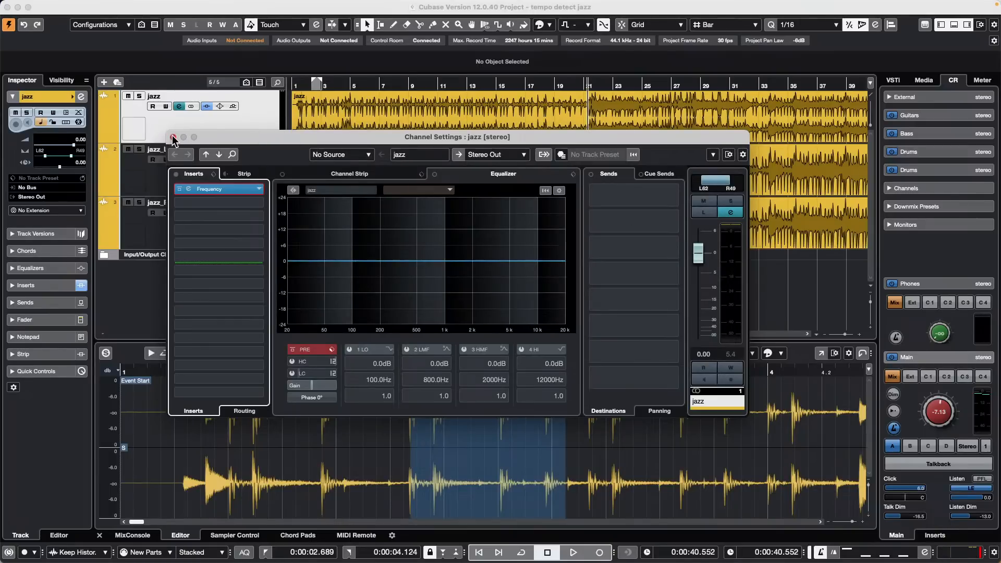
Step: Close Channel Settings, then cut jazz_R twice, erase the middle piece, and undo back to one event
click(174, 138)
right_click(511, 242)
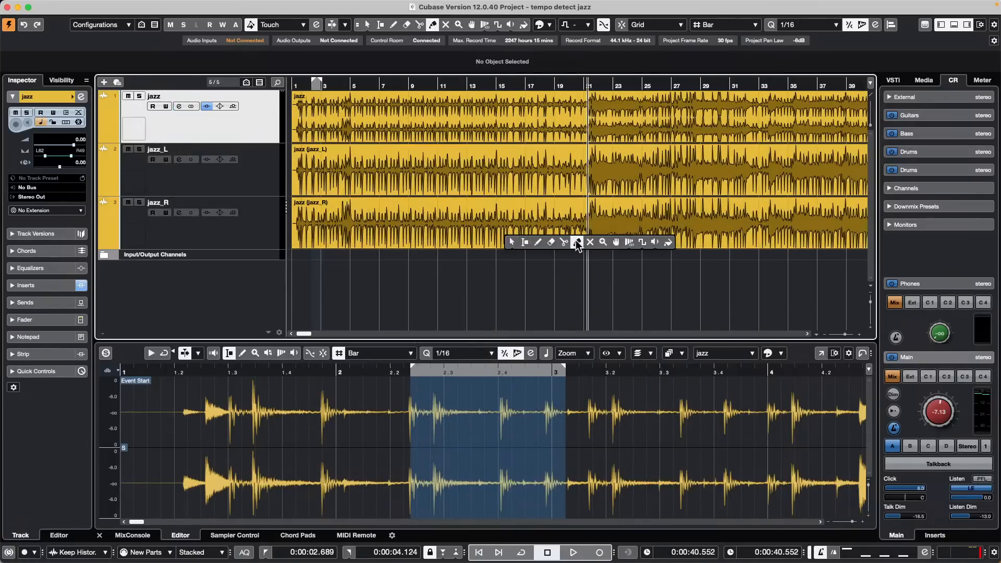
click(564, 242)
click(510, 231)
click(607, 230)
right_click(501, 228)
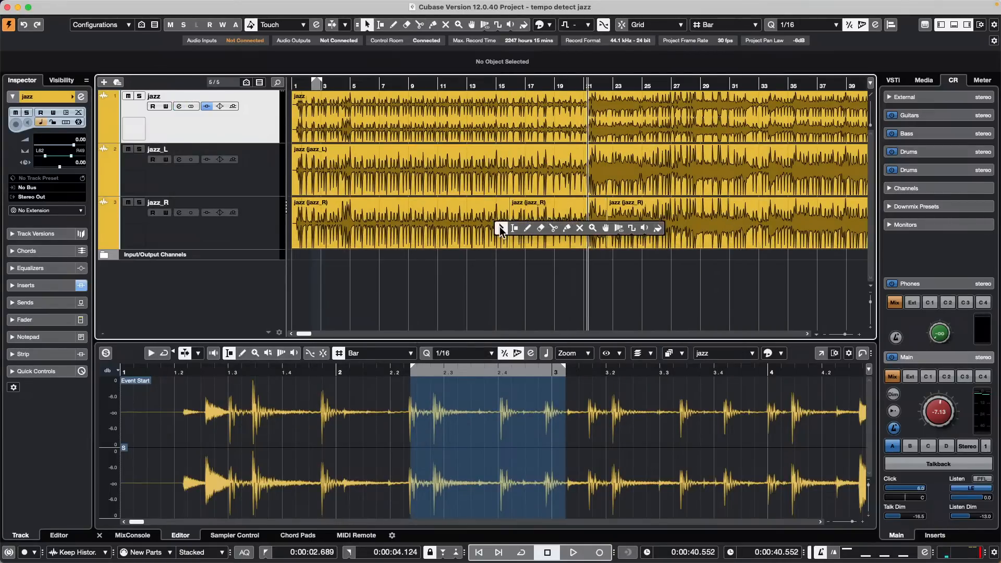
click(540, 227)
click(543, 233)
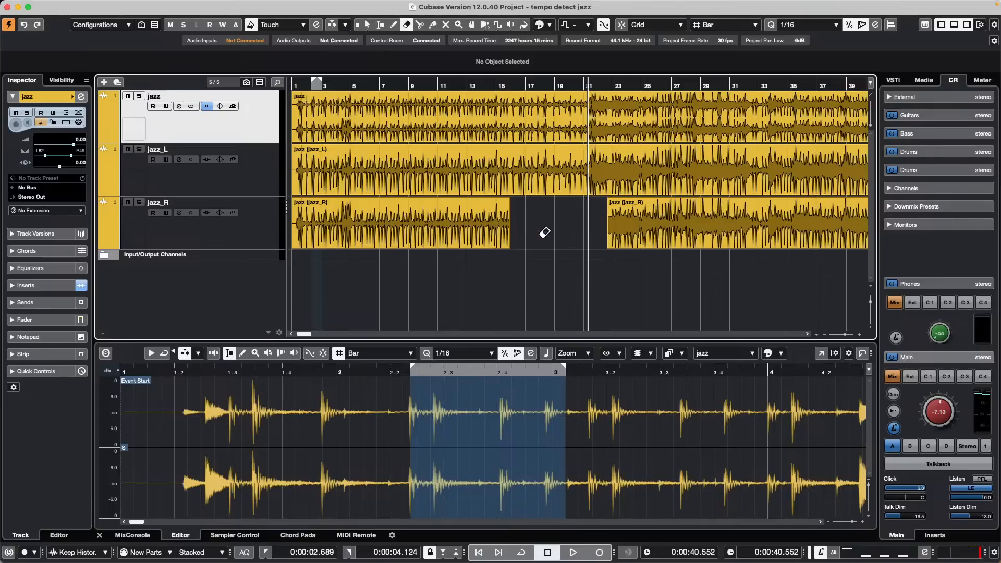
key(super+z)
key(super+z)
key(super+z)
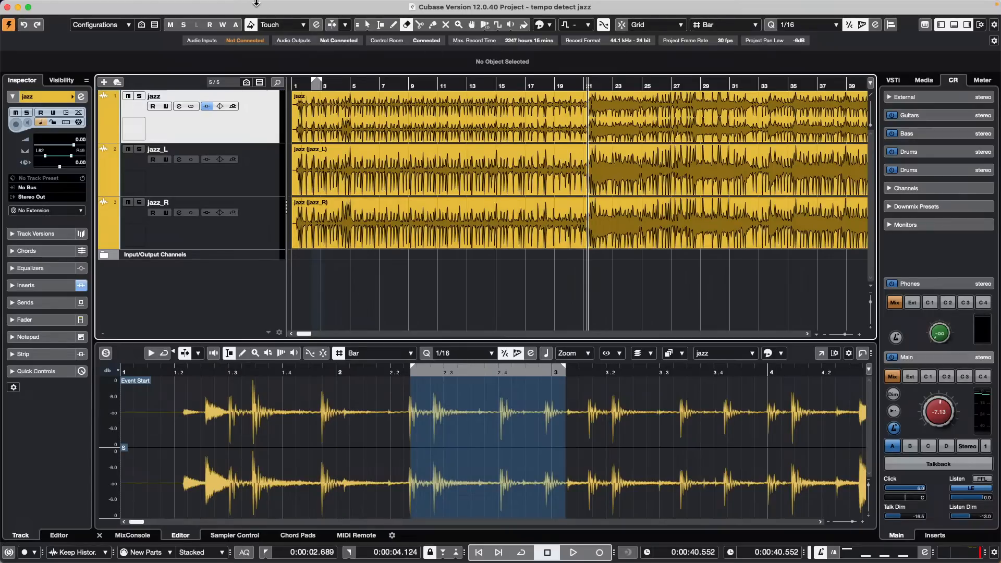
Step: Load VST Amp Rack from the Distortion category into jazz_L's first insert slot
click(249, 183)
right_click(250, 184)
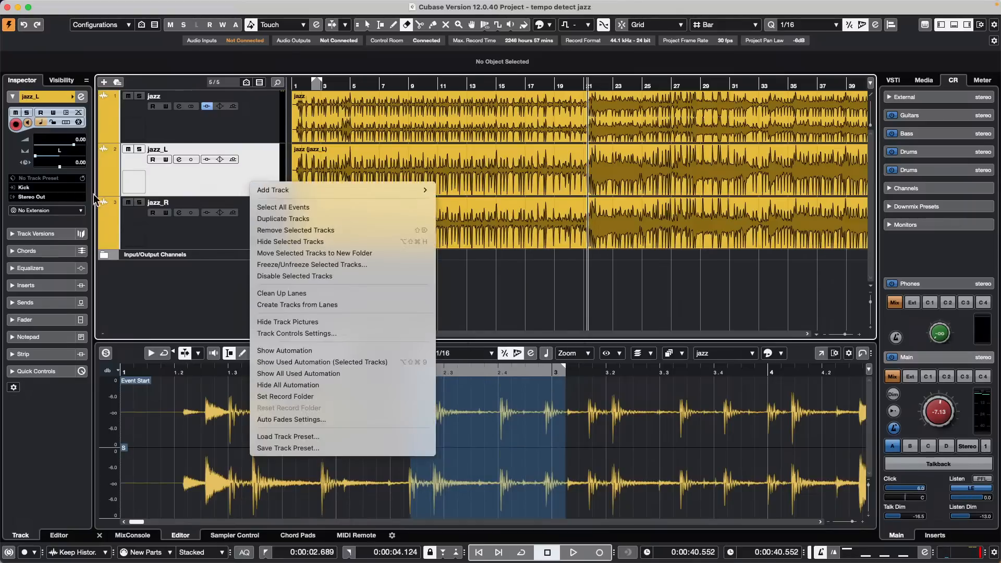
click(52, 285)
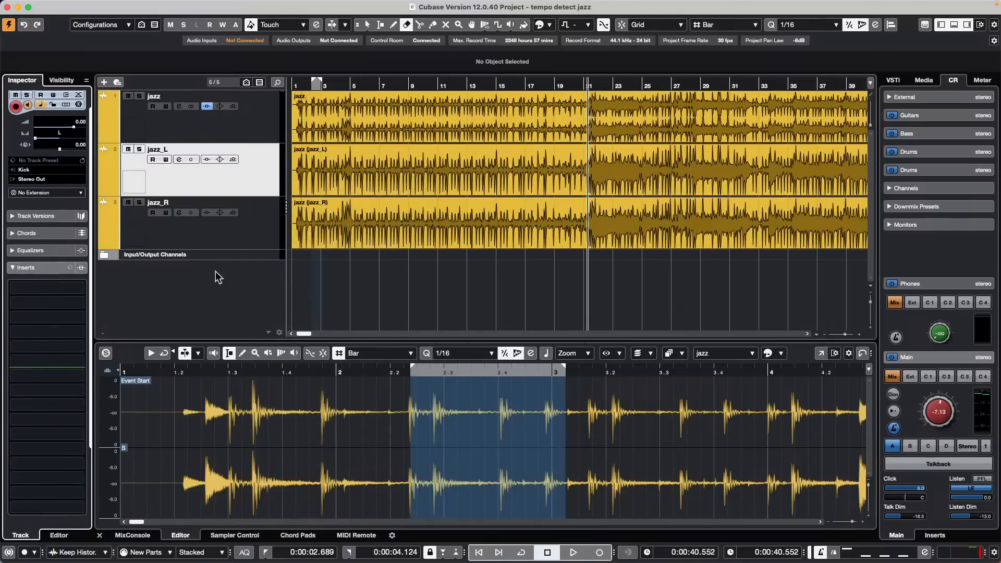
click(76, 289)
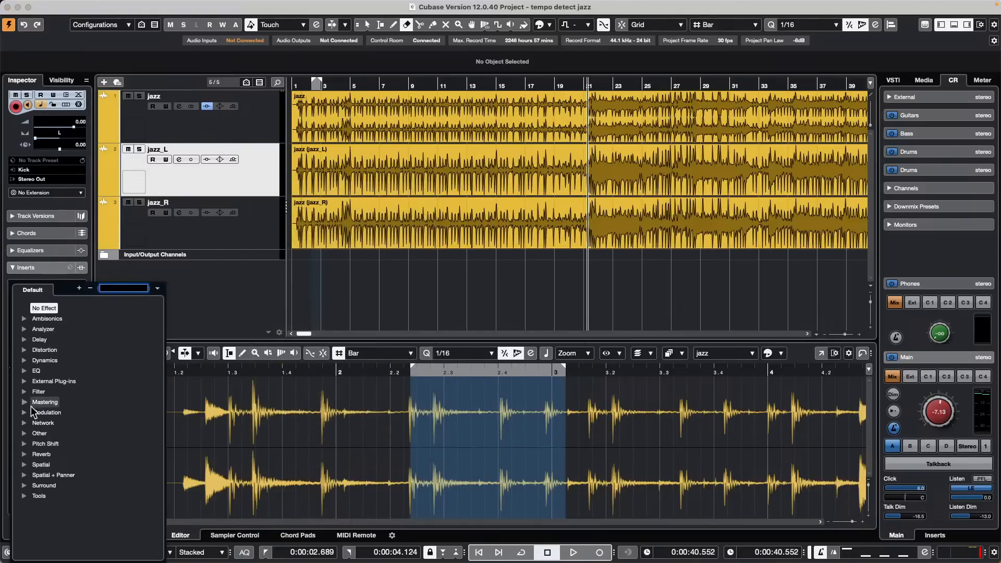
click(24, 349)
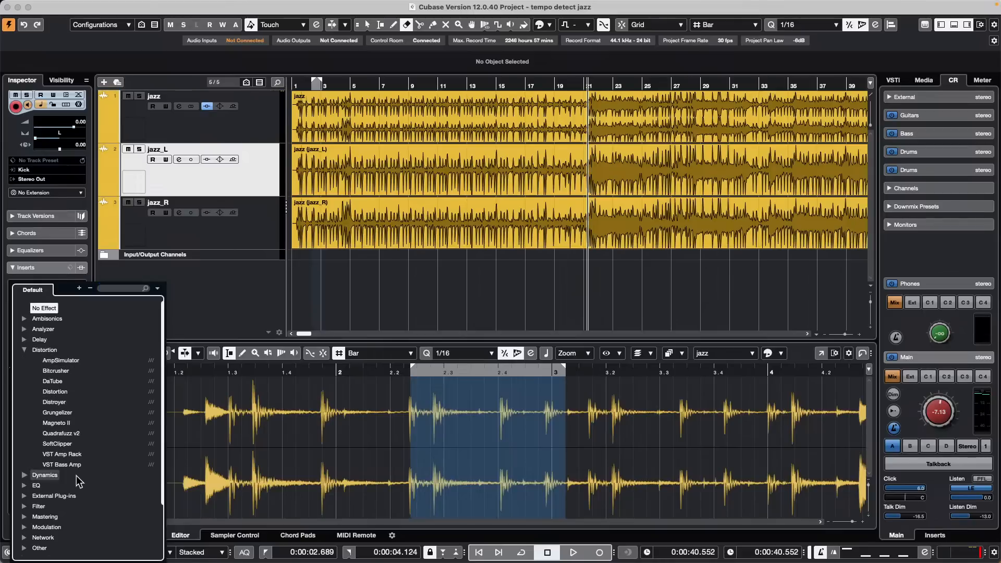
click(75, 454)
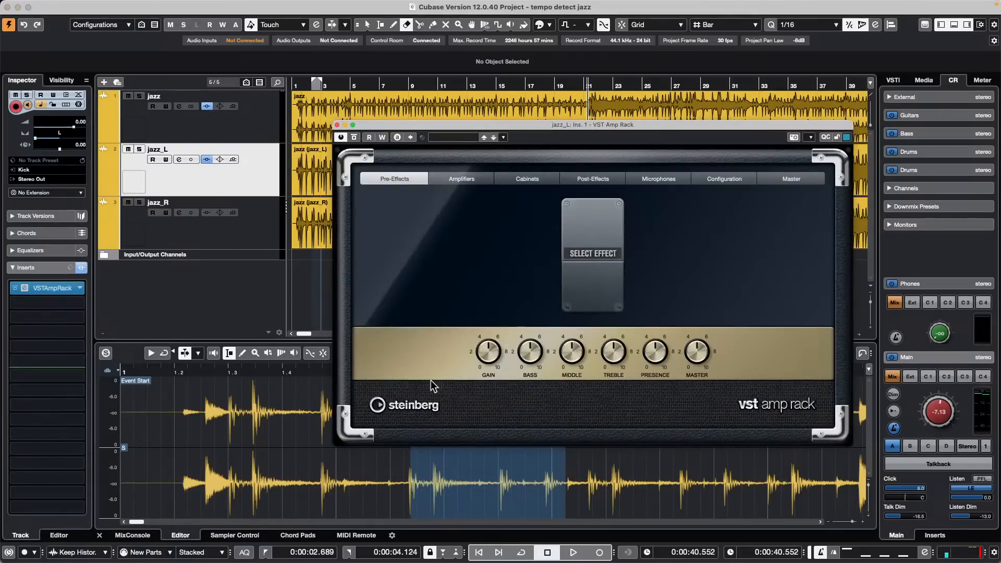
Step: Add a Wah Wah pedal to the amp rack's pre-effects and rock it back and forth
click(594, 258)
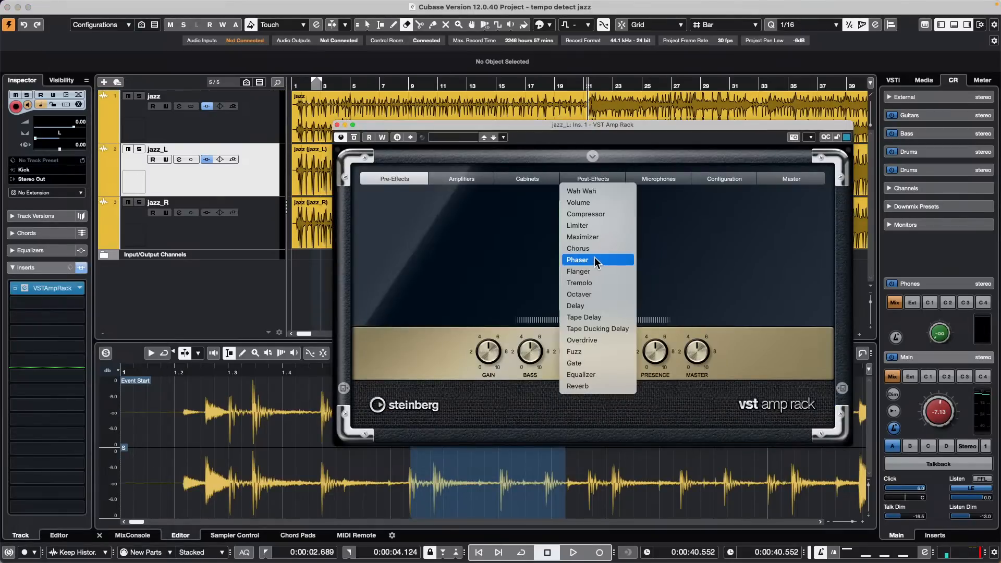
click(607, 197)
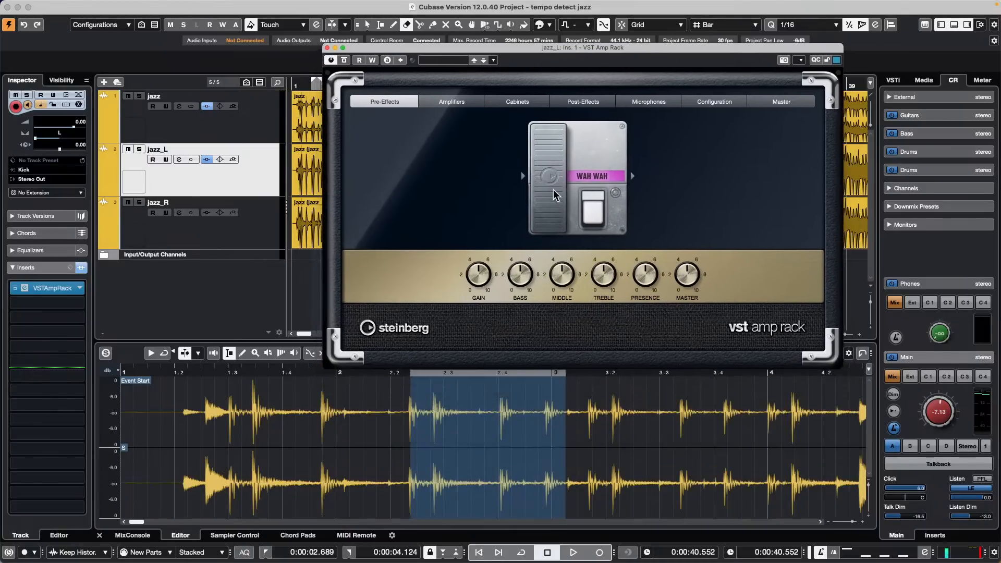
drag(548, 201, 554, 146)
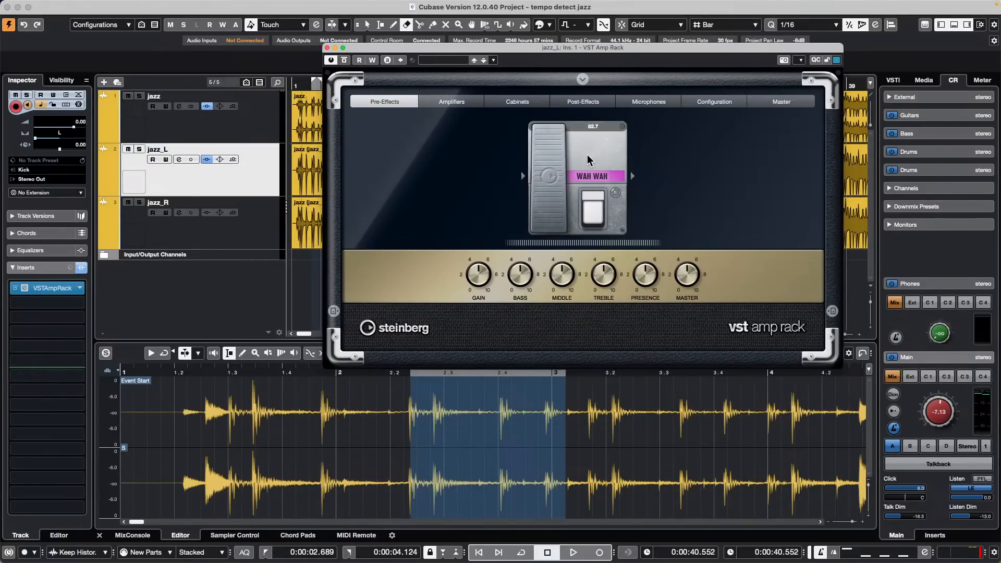
mouse_move(562, 151)
mouse_down()
mouse_move(559, 173)
mouse_move(564, 150)
mouse_up()
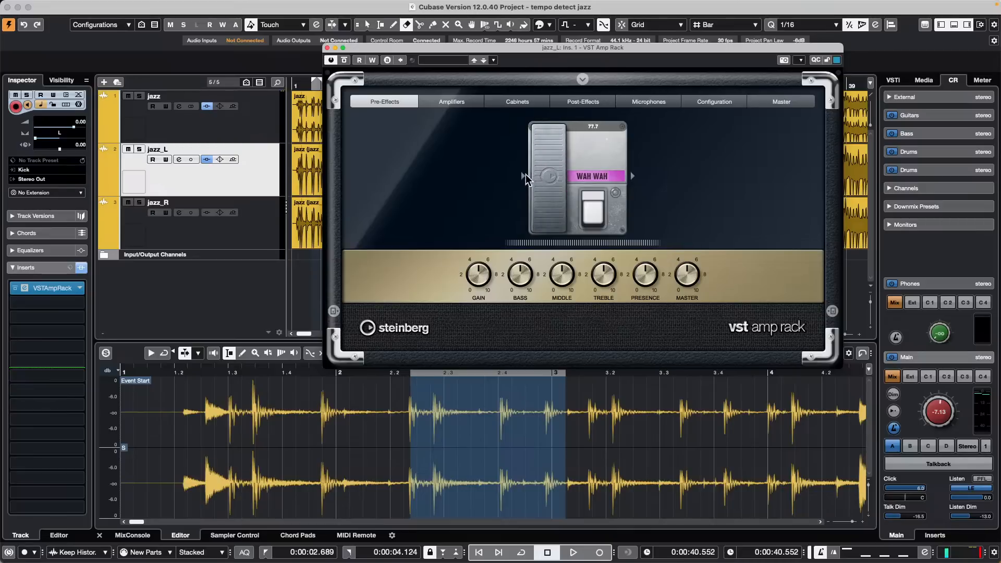
right_click(571, 159)
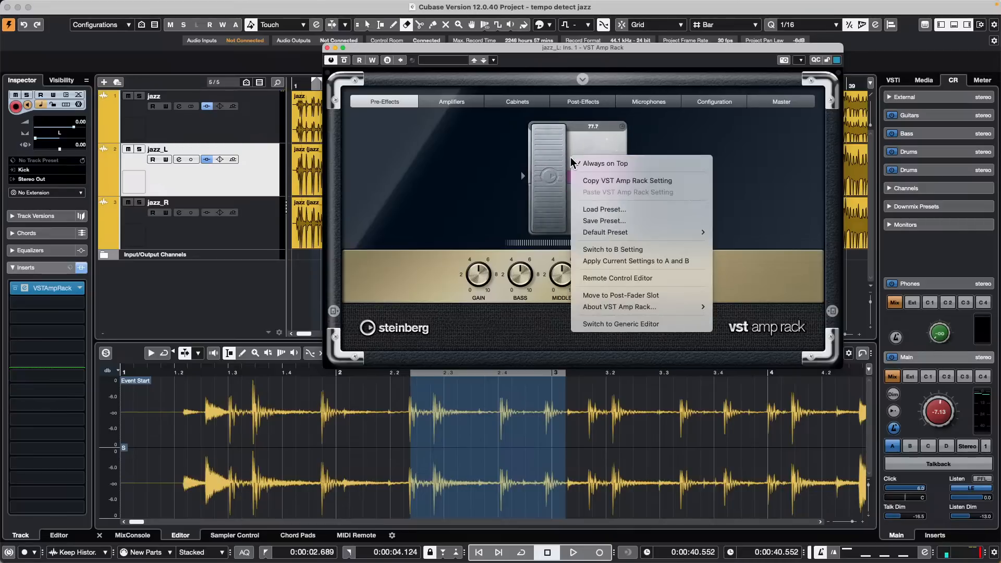
click(568, 140)
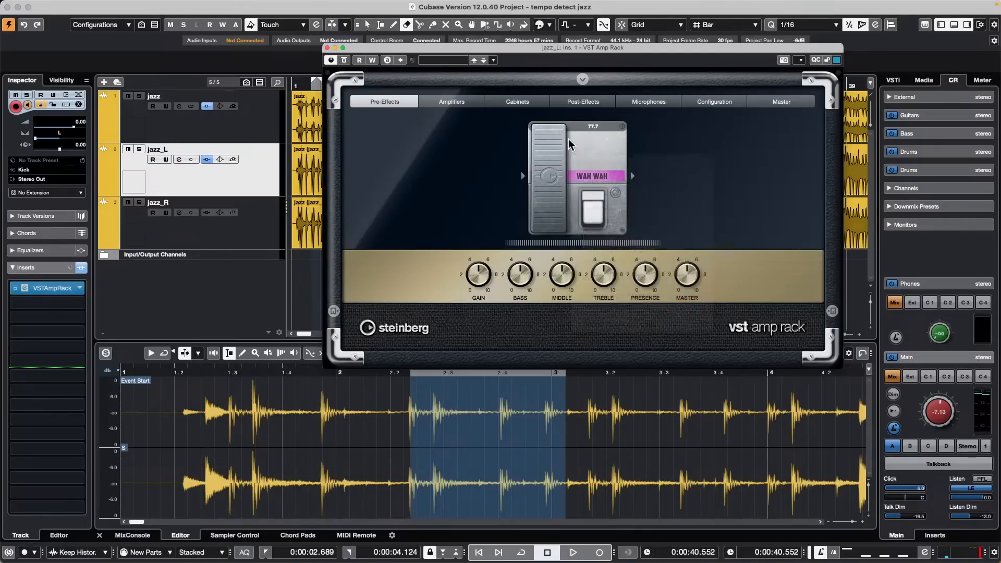
drag(559, 170, 557, 148)
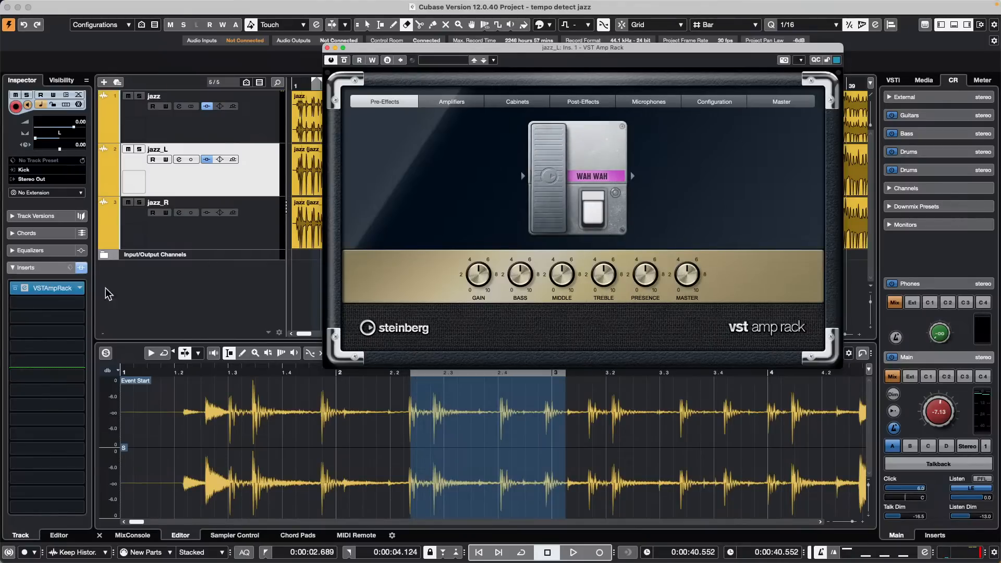
Step: Use Quick Controls Learn in the jazz_L Inspector to map the wah pedal to the first quick control
click(223, 184)
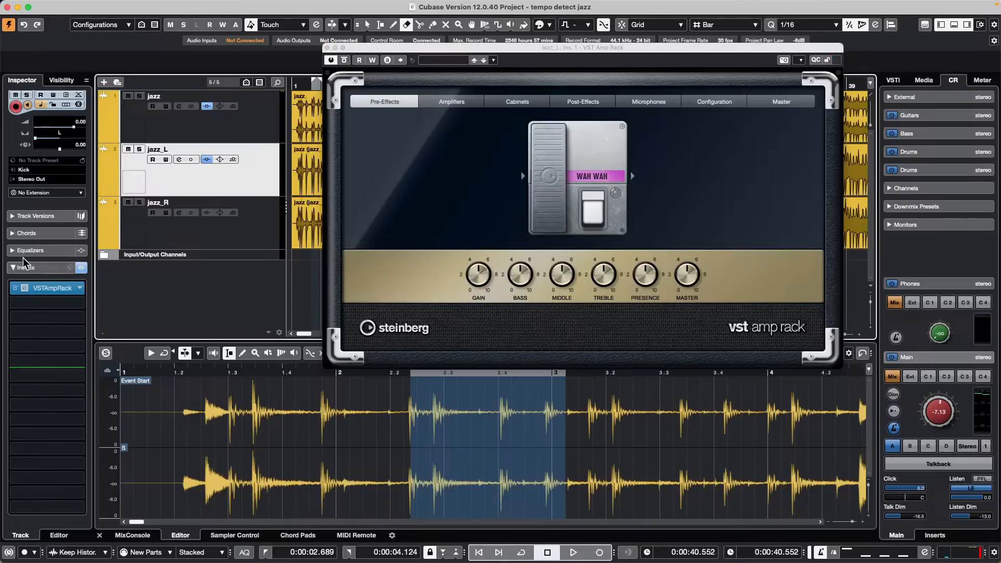
click(13, 268)
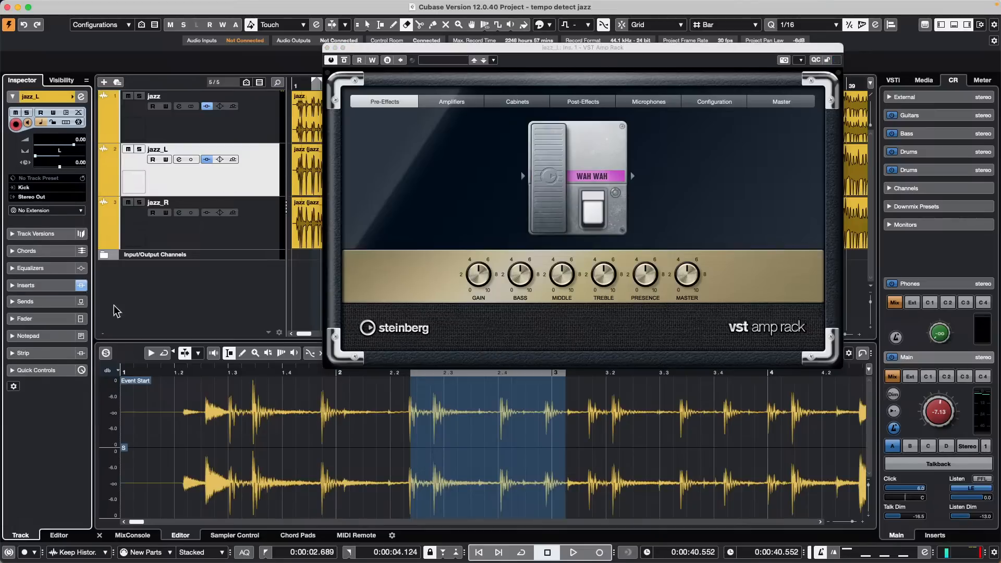
click(36, 370)
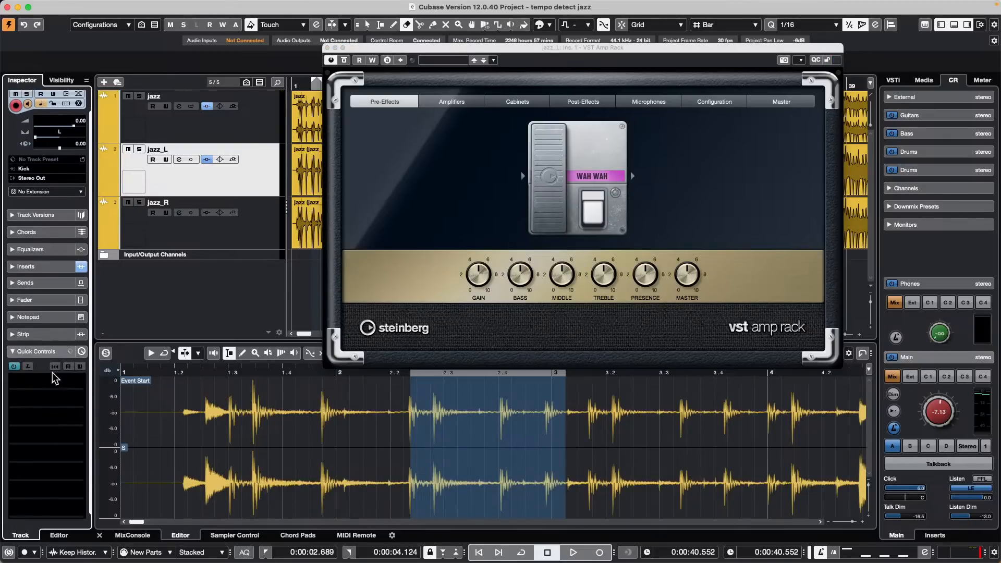
click(29, 365)
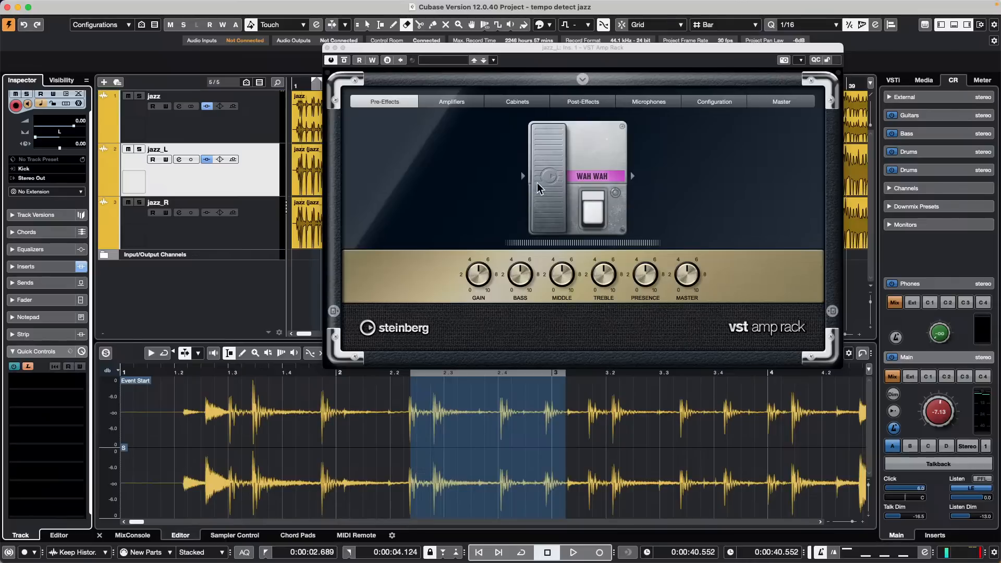
click(539, 169)
mouse_move(538, 166)
mouse_down()
mouse_move(546, 155)
mouse_move(550, 199)
mouse_move(549, 179)
mouse_up()
click(27, 366)
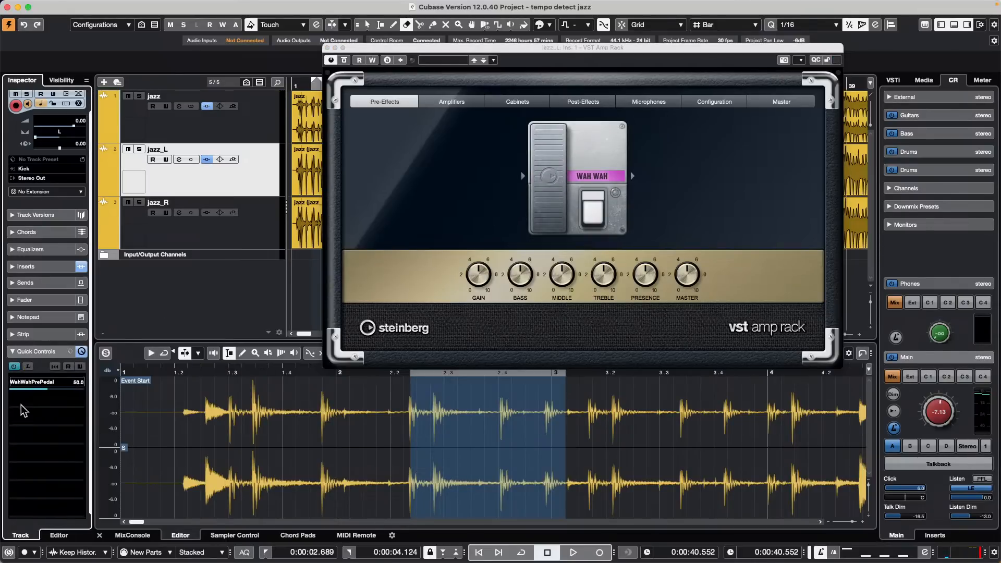
Step: Check the VST Quick Controls page in Studio Setup, then drive the wah from WahWahPrePedal
click(308, 6)
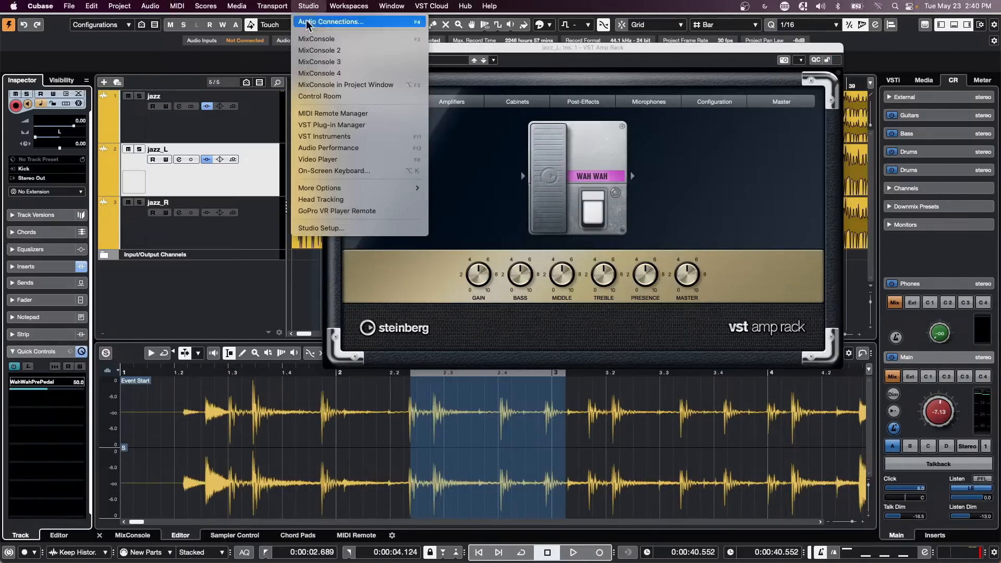
click(336, 229)
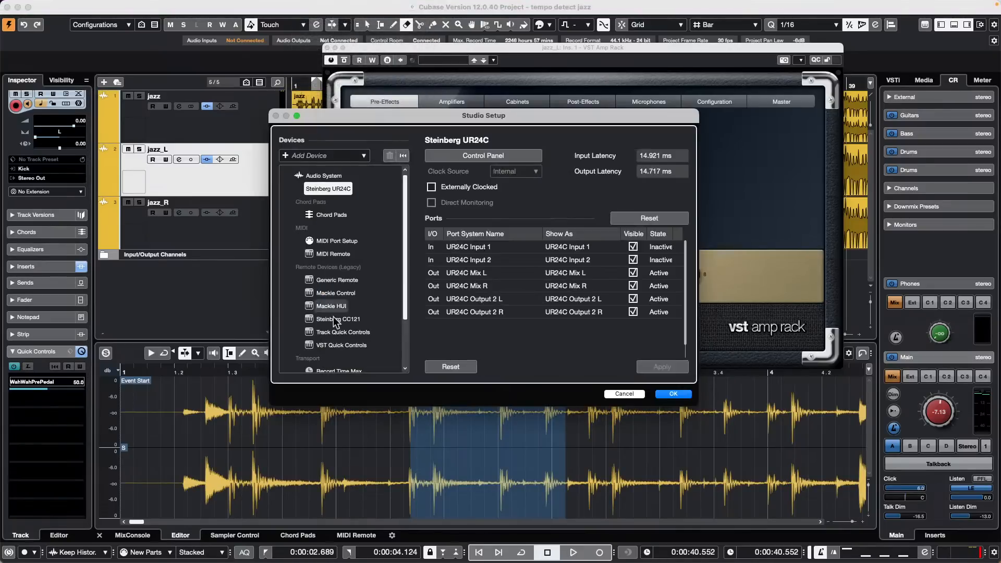
click(342, 345)
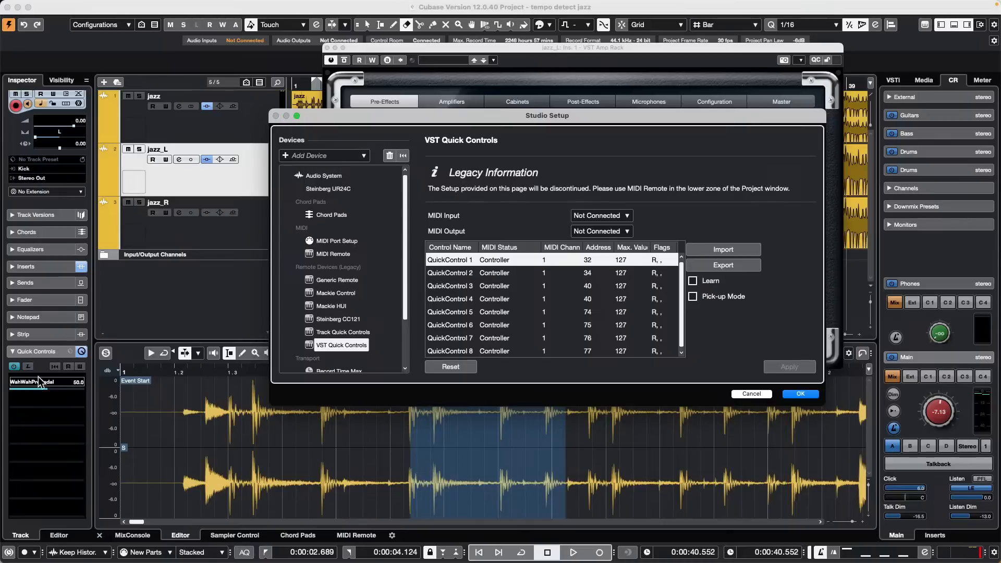
click(789, 394)
drag(55, 392, 37, 400)
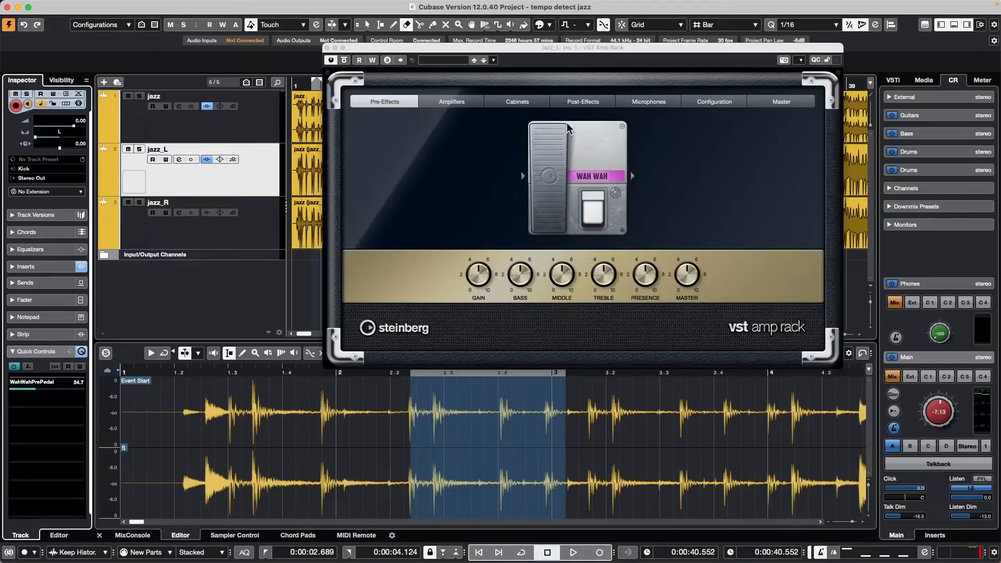
Step: Rock the wah pedal in VST Amp Rack until WahWahPrePedal reads about 62.3
drag(564, 203, 556, 161)
right_click(551, 168)
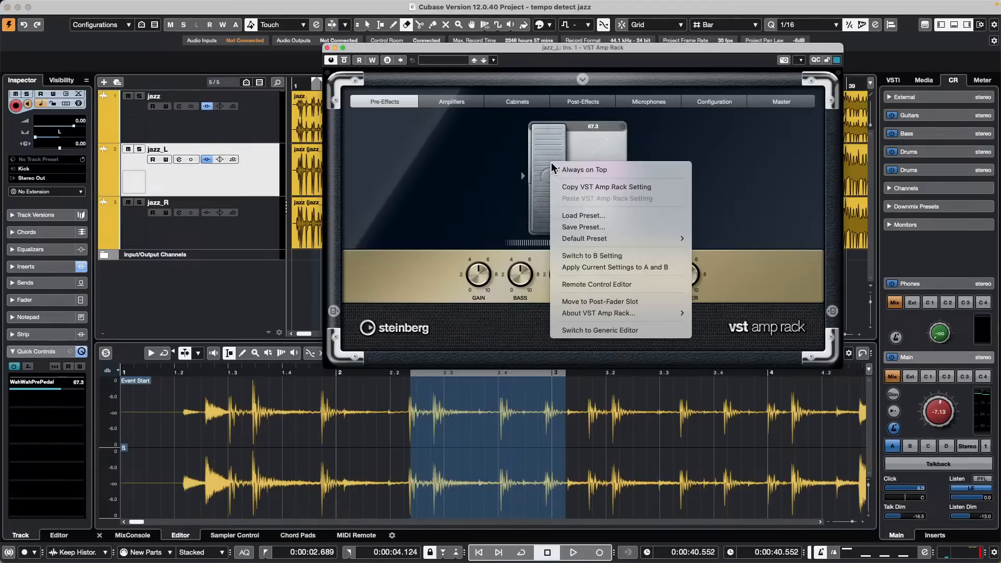
click(615, 138)
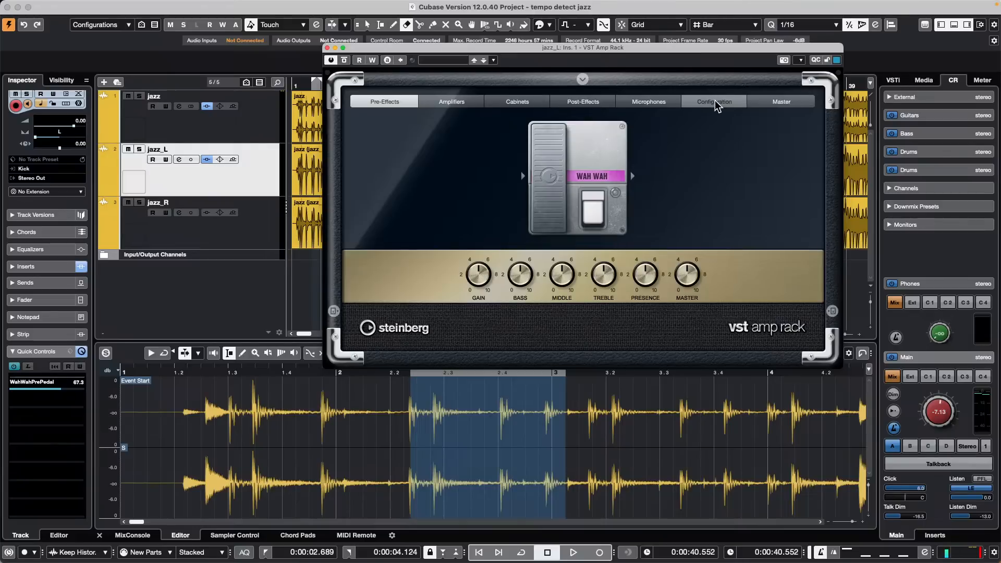
drag(556, 170, 554, 164)
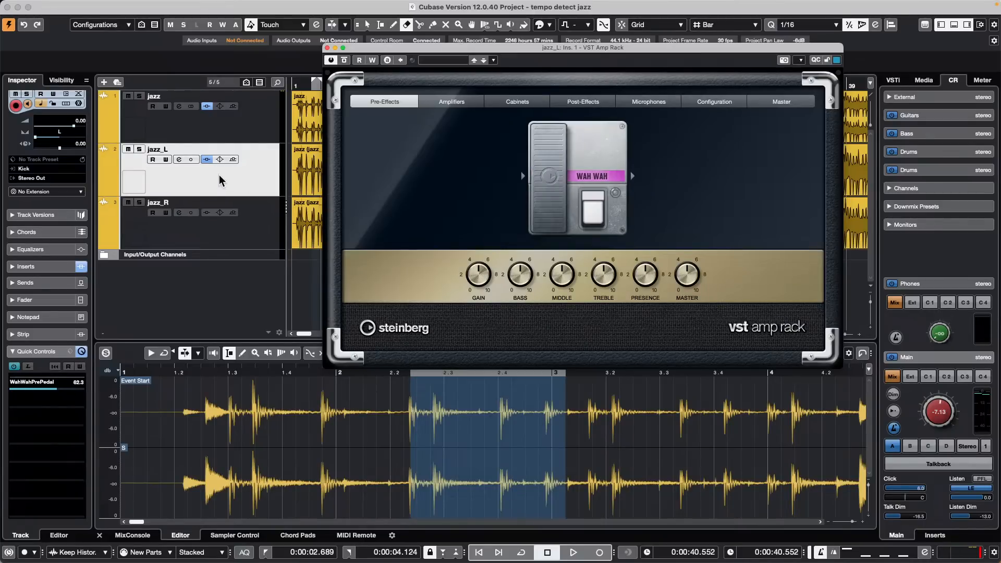
Step: Add a new MIDI track, MIDI 01, from the track list's context menu
right_click(171, 289)
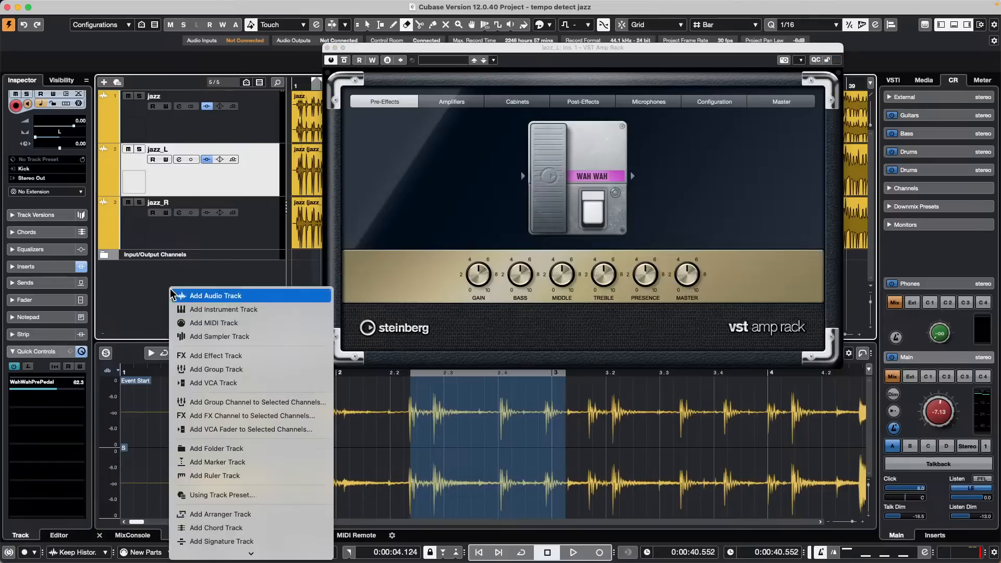
click(265, 324)
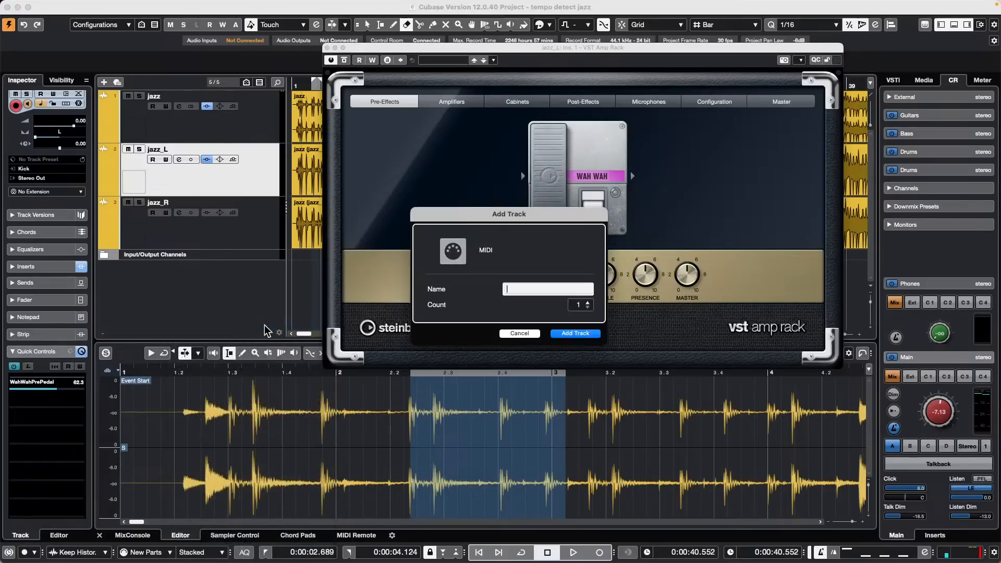
click(574, 333)
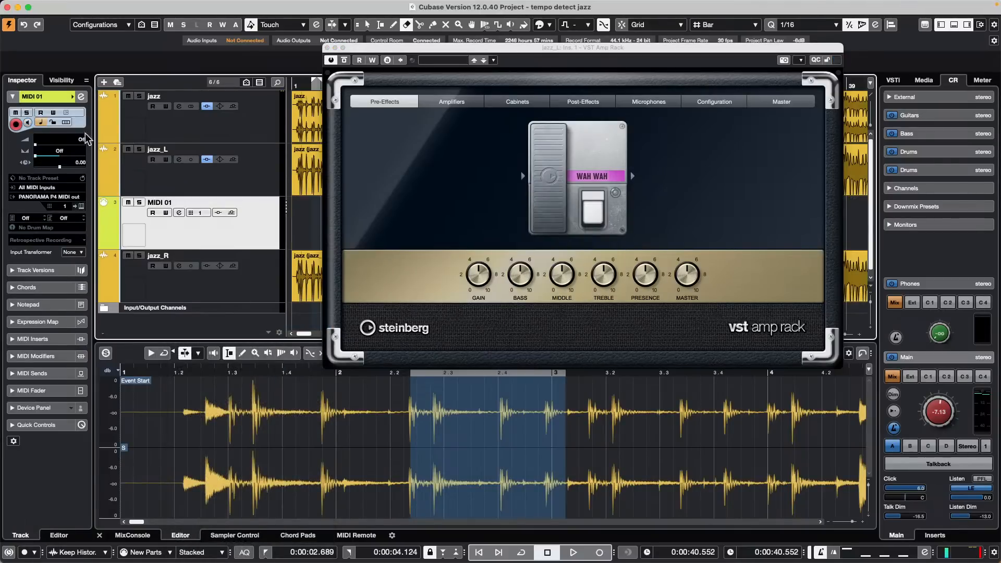
Step: Route MIDI 01's output to jazz_L: Ins. 1 - VST Amp Rack - Midi In
click(33, 339)
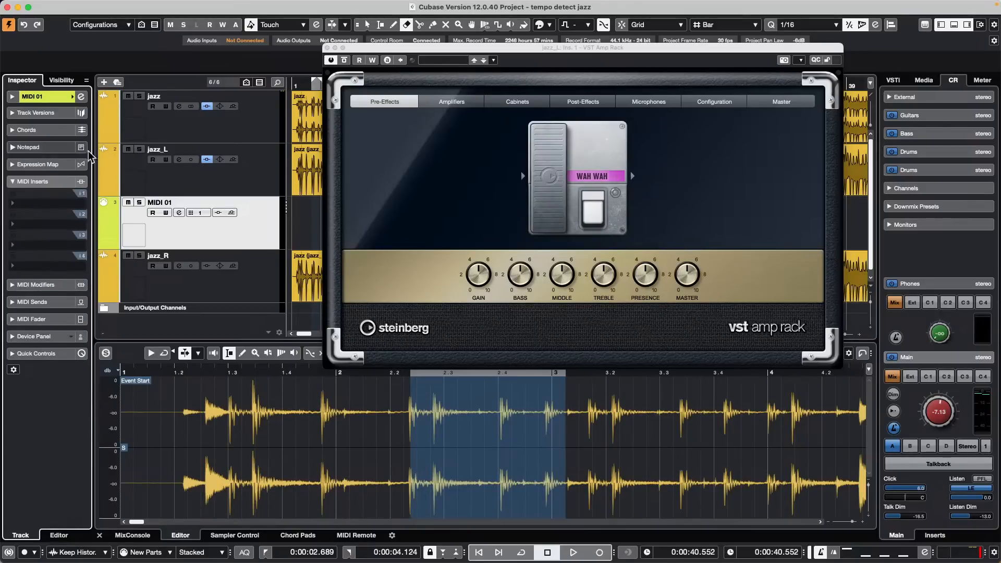
click(36, 99)
click(61, 197)
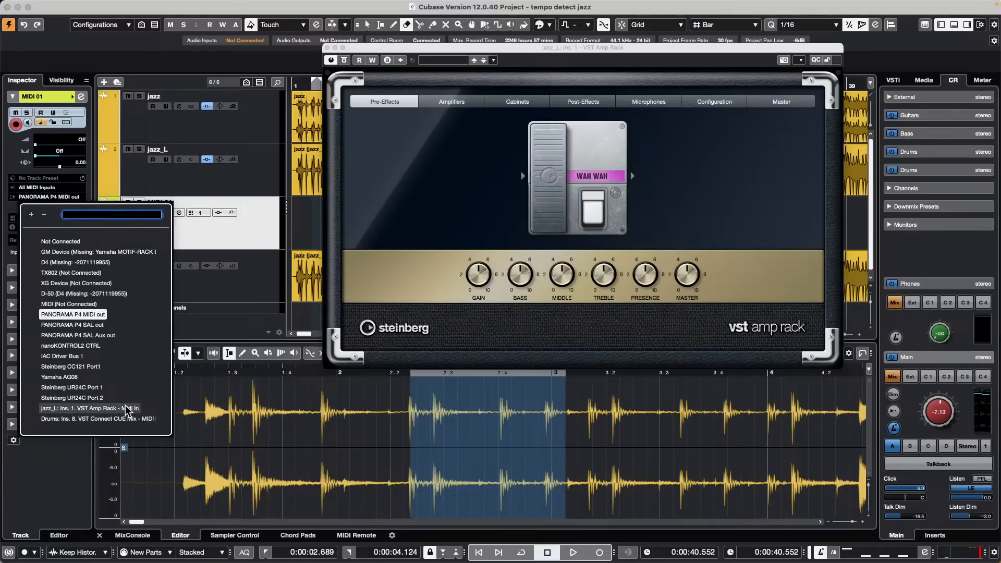
click(127, 408)
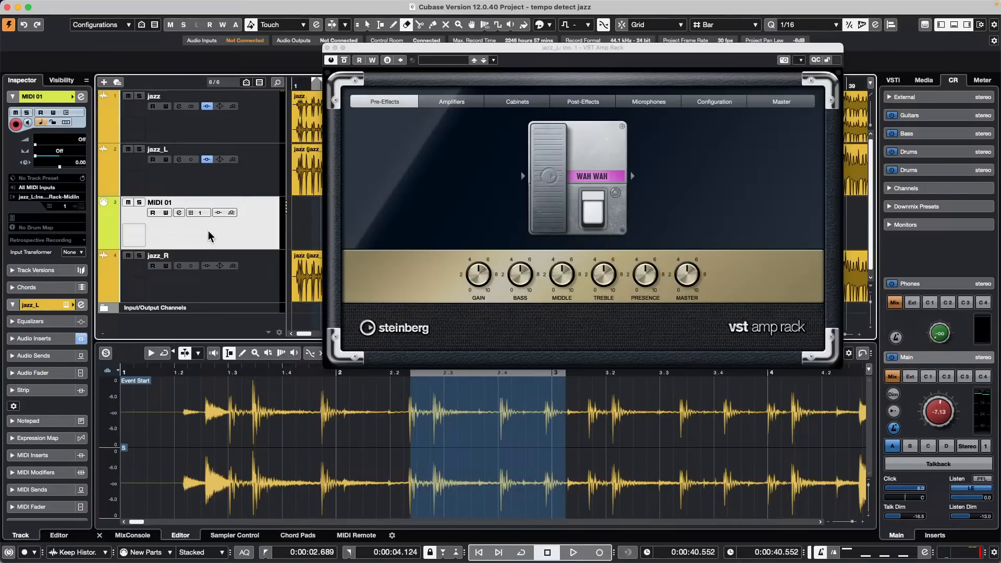
Step: Load MIDI Control as MIDI 01's first MIDI insert and raise CC 1 Modulation to 13
click(52, 457)
click(37, 222)
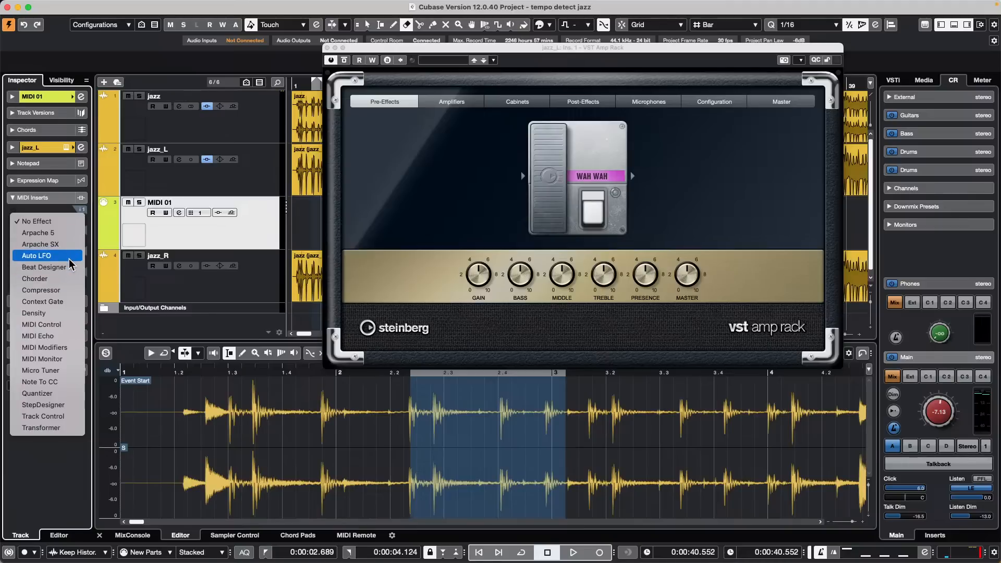
click(64, 324)
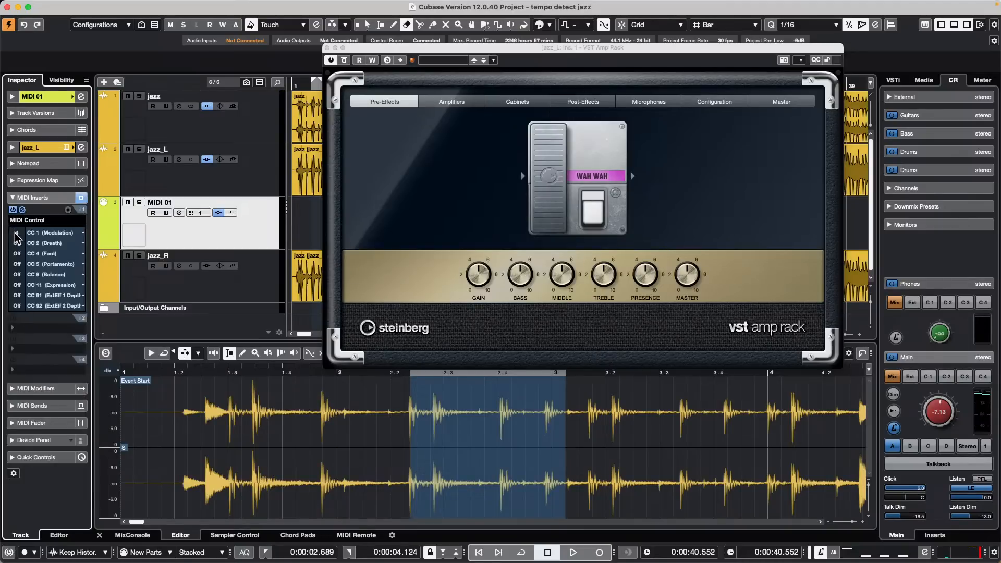
drag(16, 232, 23, 224)
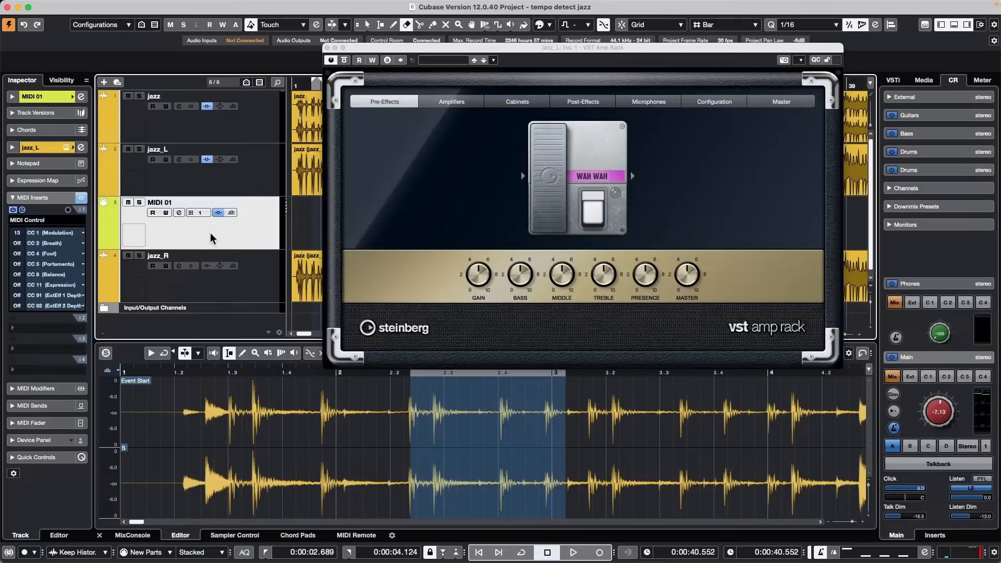
Step: Edit MIDI Control's CC 11 Expression value and raise CC 1 Modulation from 13 to 20
click(59, 97)
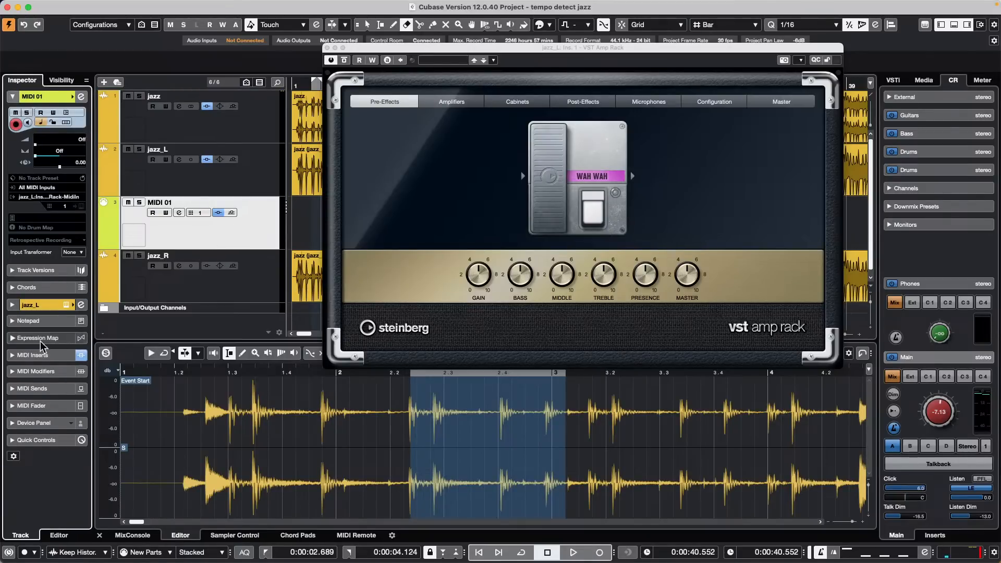
click(46, 303)
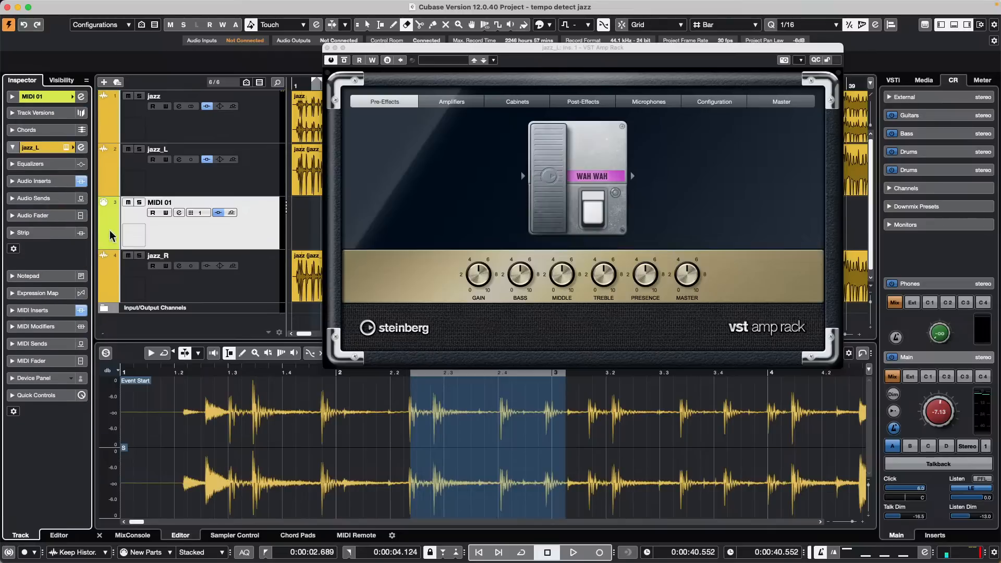
click(29, 313)
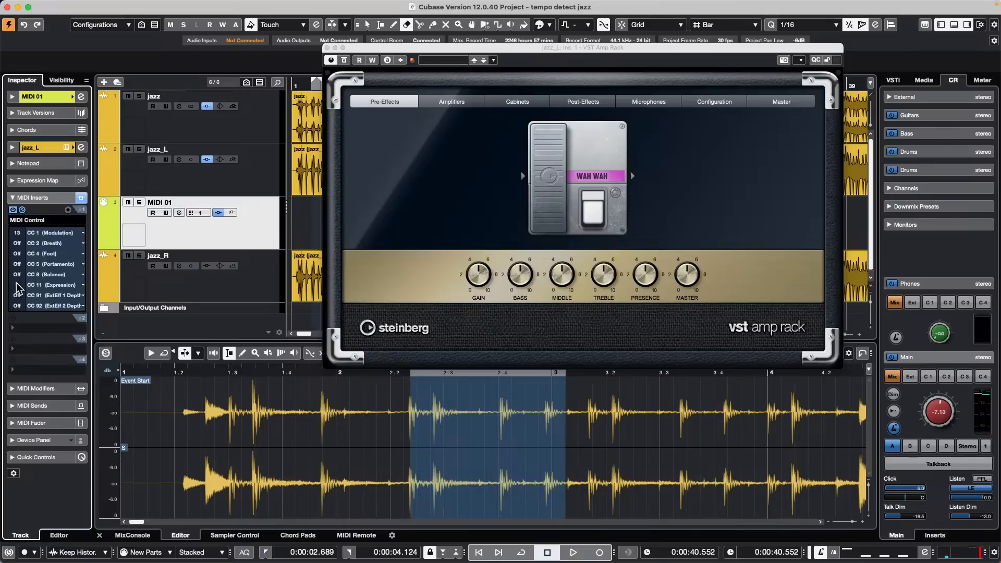
scroll(17, 282, up, 10)
double_click(17, 284)
scroll(21, 284, up, 6)
scroll(21, 284, down, 4)
drag(15, 237, 26, 224)
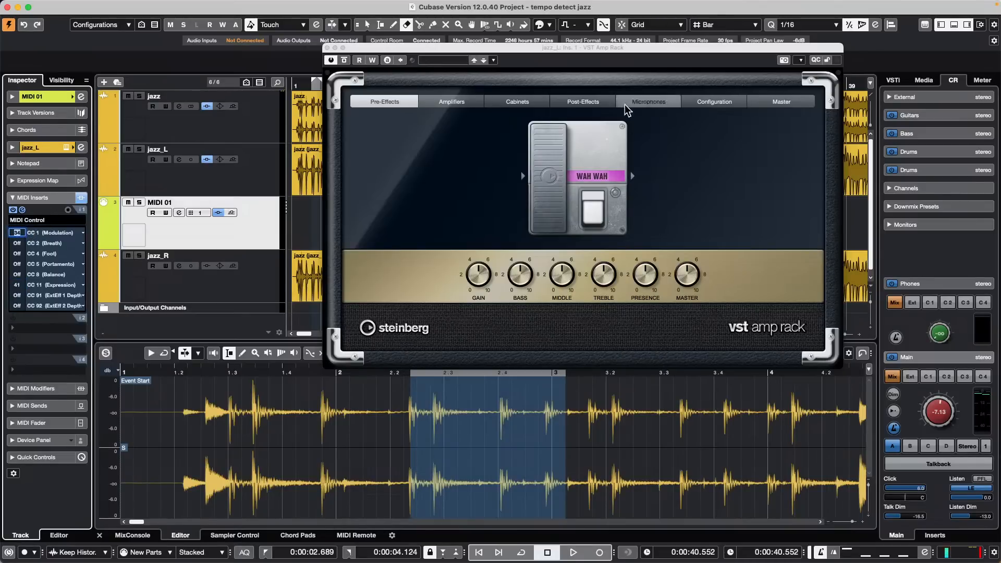
Step: Move the VST Amp Rack wah pedal on jazz_L to about 64.1
right_click(551, 164)
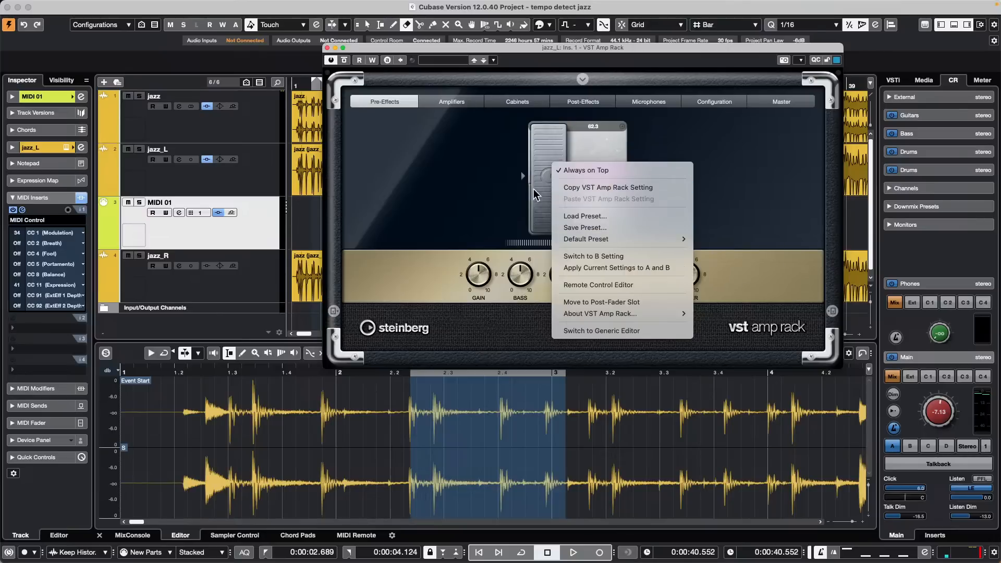
click(60, 145)
click(48, 145)
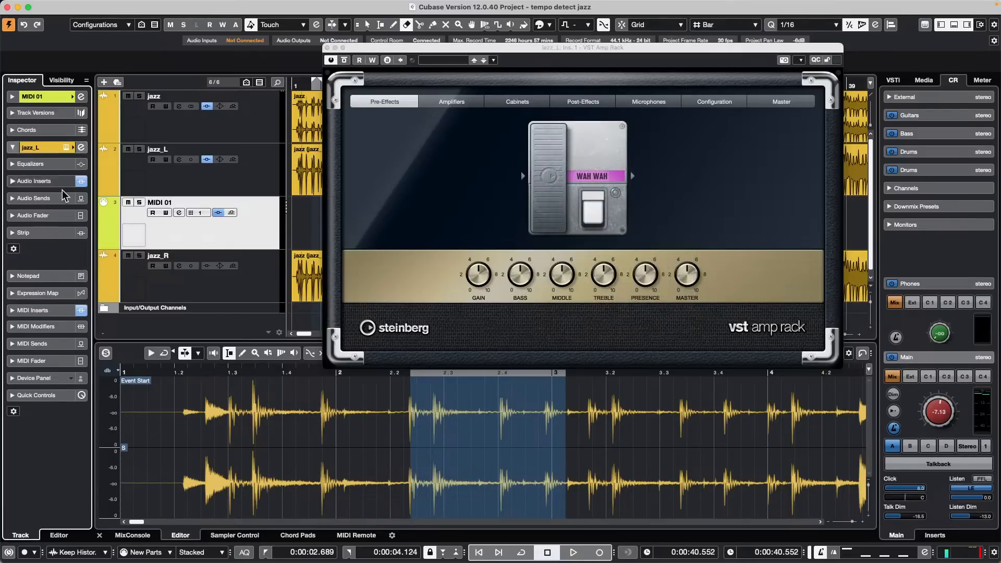
click(237, 236)
mouse_move(552, 176)
mouse_down()
mouse_move(561, 156)
mouse_move(546, 186)
mouse_move(558, 170)
mouse_up()
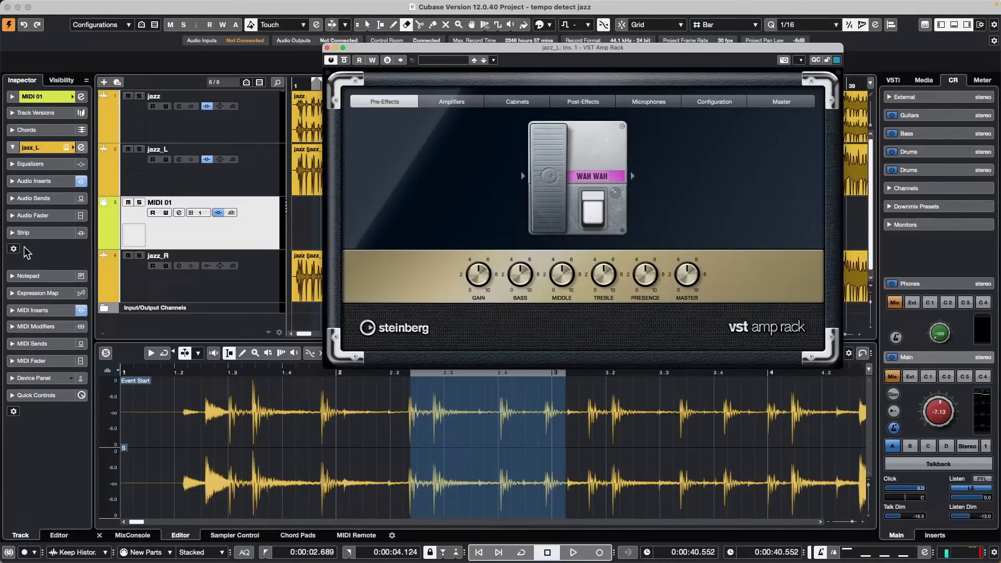
Step: Show Record Enable and Monitor controls on MIDI tracks, then enable monitoring on MIDI 01
click(29, 310)
right_click(184, 230)
mouse_move(221, 236)
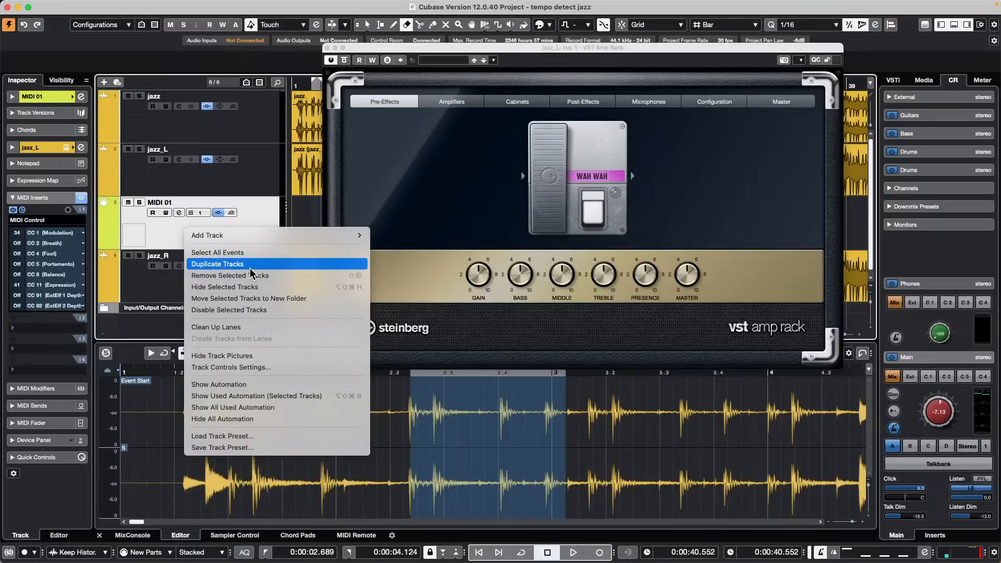
click(248, 368)
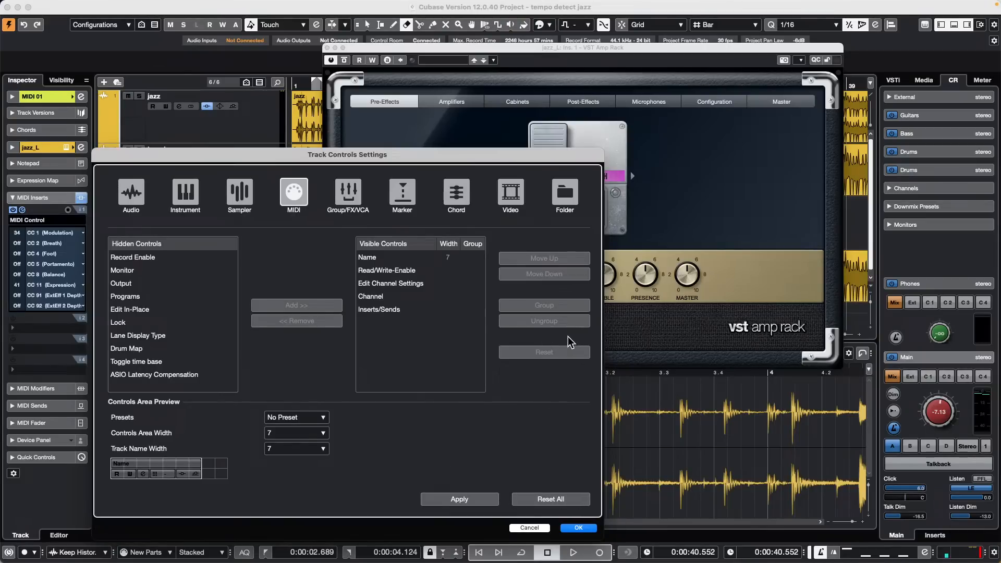
click(159, 258)
click(305, 307)
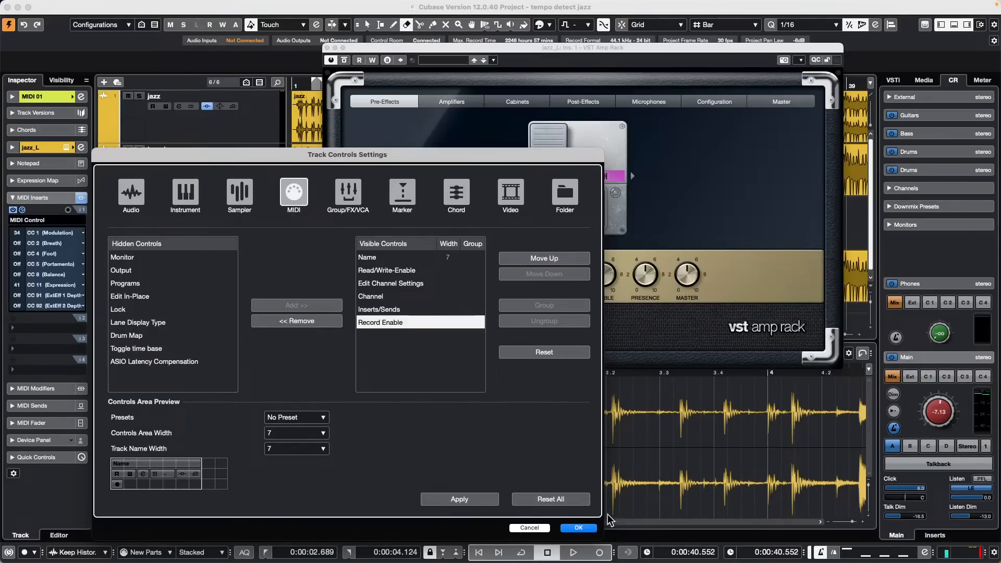
click(124, 258)
click(296, 306)
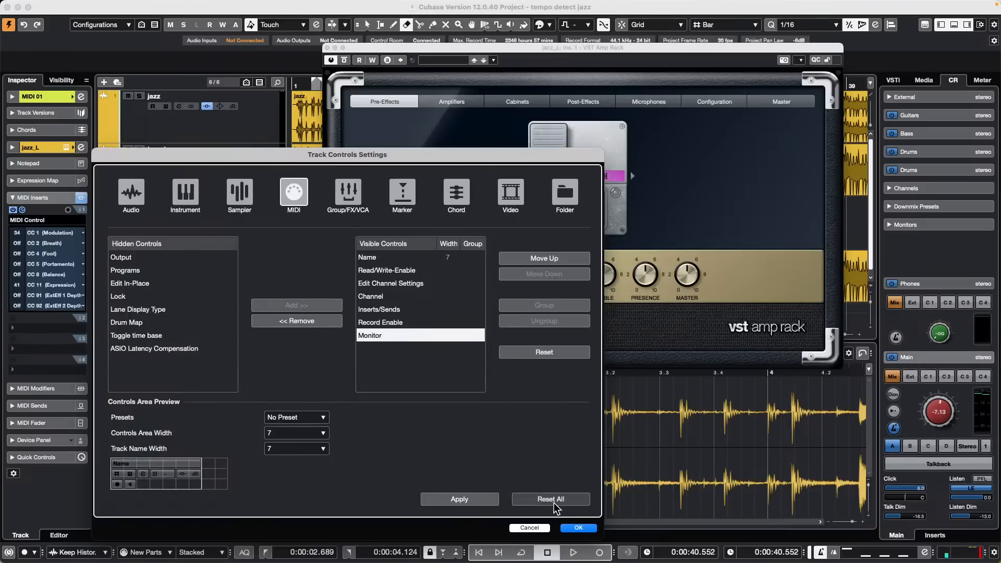
click(576, 528)
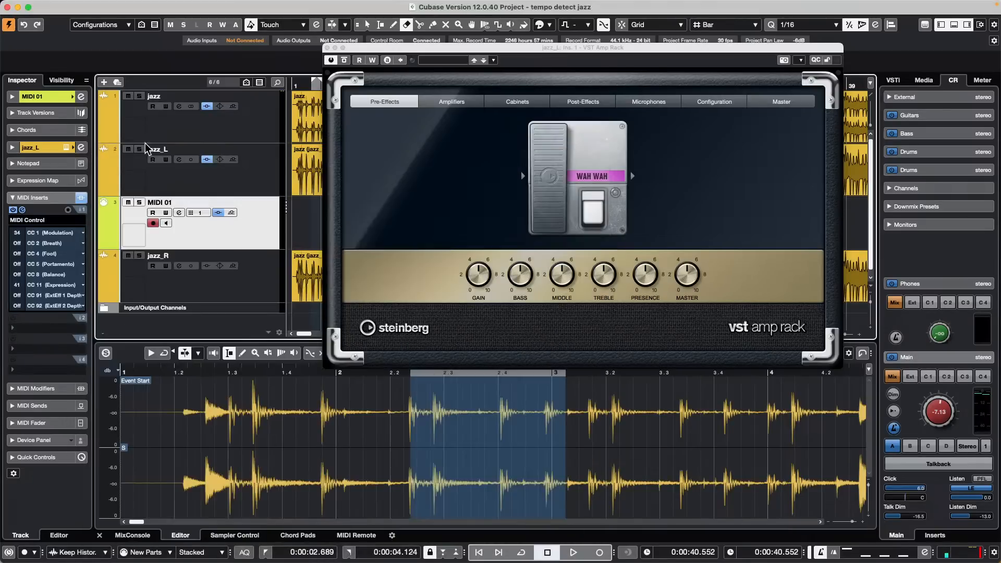
click(165, 223)
Step: Sweep the MIDI Control CC 11 and CC 1 values up and down with the scroll wheel
scroll(17, 284, up, 2)
scroll(17, 287, up, 2)
scroll(17, 285, up, 8)
scroll(17, 287, up, 20)
scroll(17, 287, down, 20)
scroll(17, 285, down, 6)
Step: Drag the wah pedal from 47.3 down to 41.4, settling CC 1 at 32 and CC 11 at 33
right_click(534, 181)
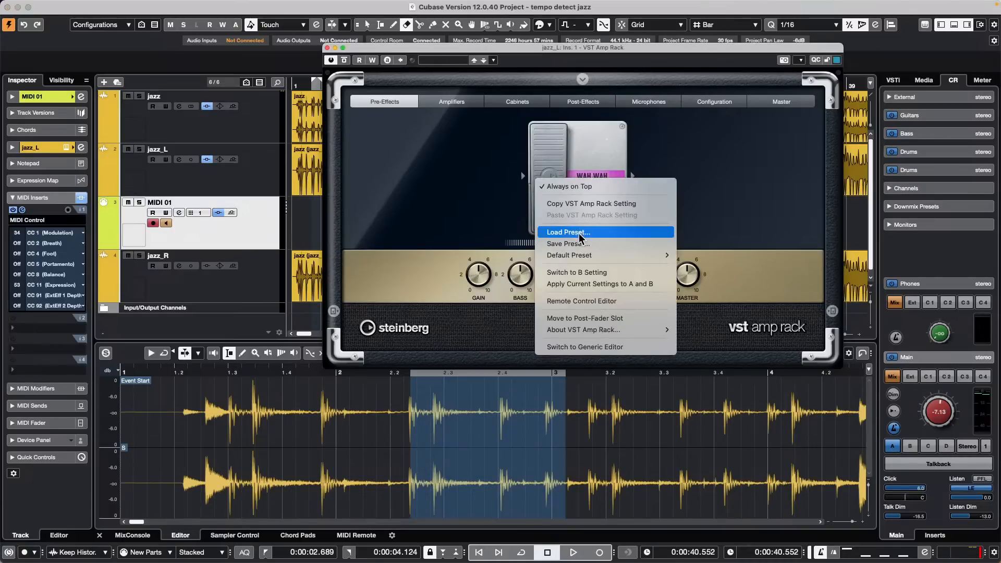
click(558, 147)
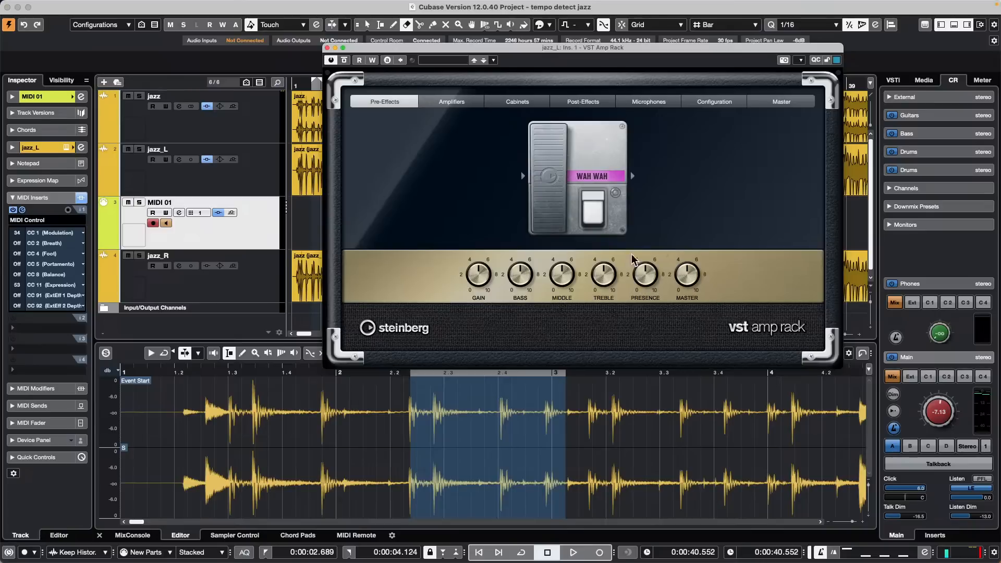
mouse_move(548, 153)
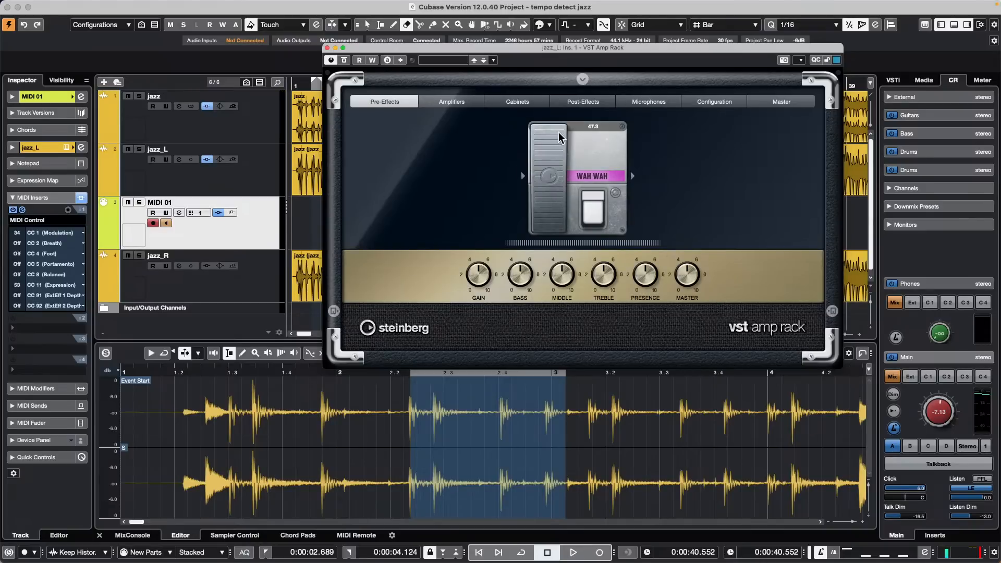
drag(558, 133, 552, 176)
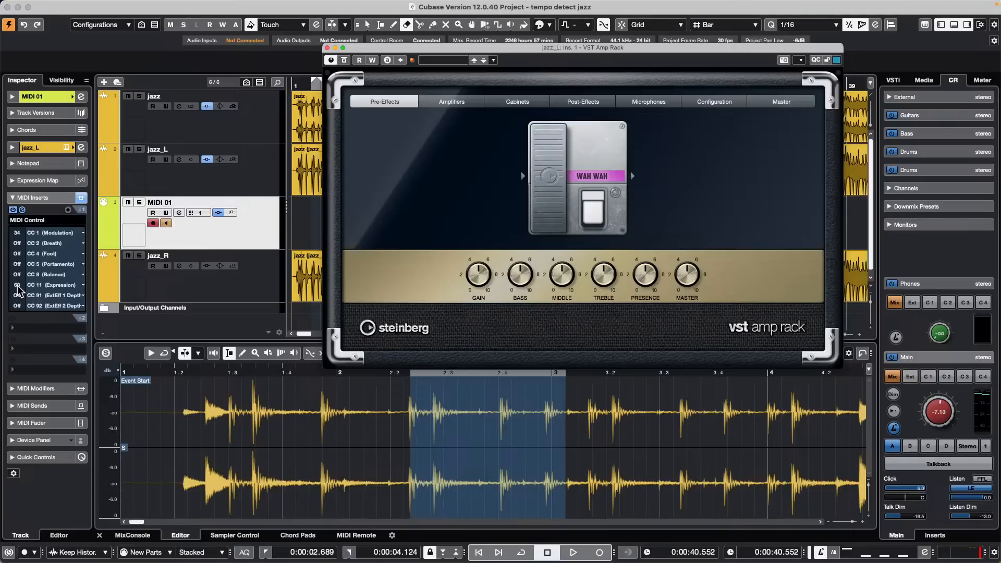
scroll(17, 286, down, 10)
scroll(17, 233, down, 4)
scroll(15, 238, down, 4)
right_click(549, 172)
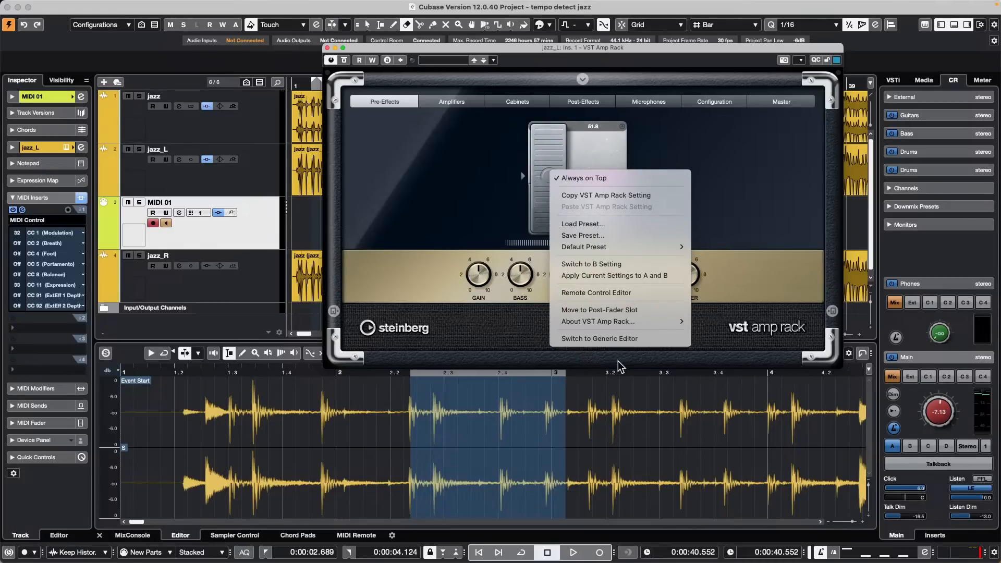
click(598, 149)
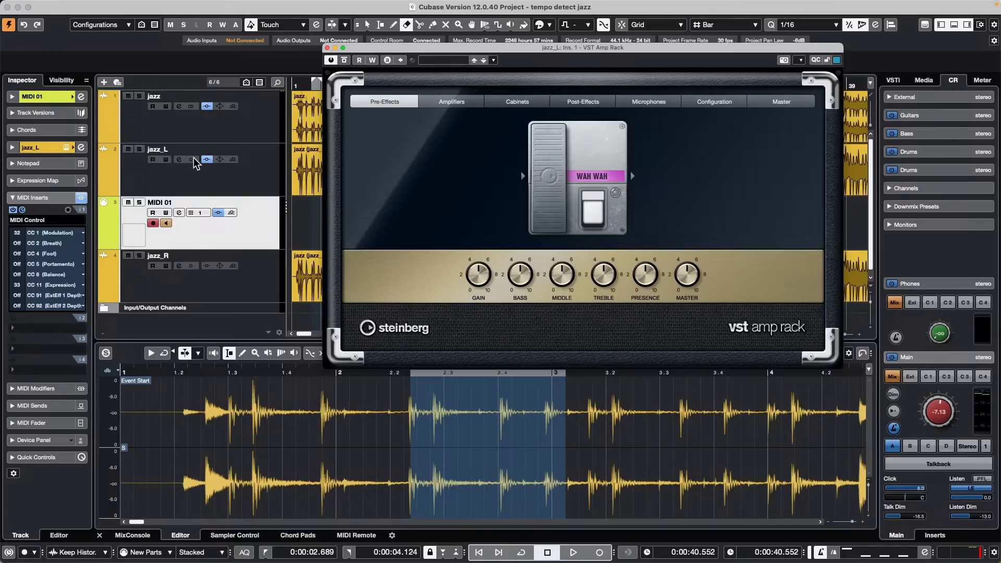
Step: Close the amp rack, switch to the Split tool and cut the jazz event at four points
click(327, 47)
right_click(416, 206)
click(466, 206)
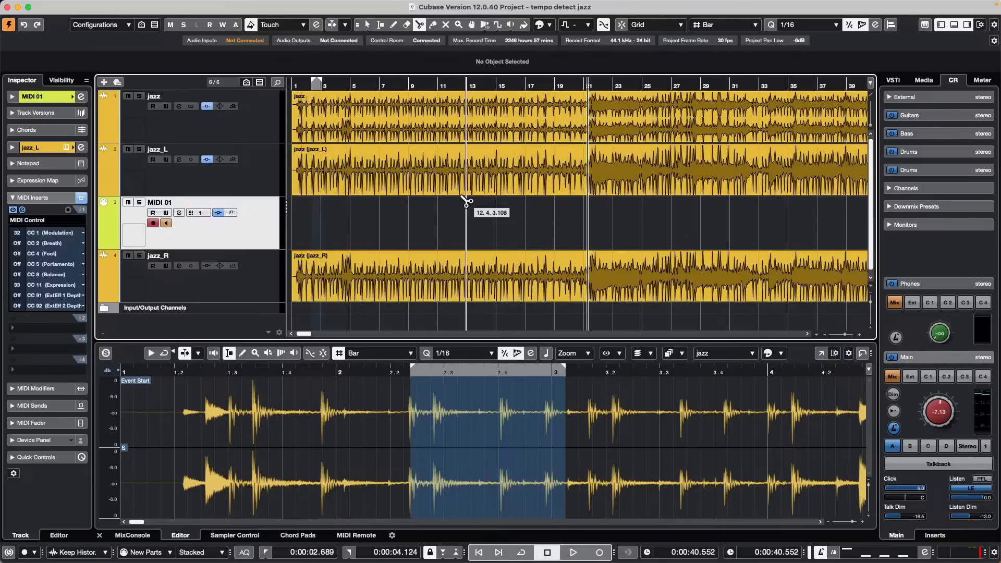
click(392, 128)
click(471, 137)
click(488, 137)
click(507, 159)
Step: Split the jazz_L event at eight points along the timeline
click(598, 174)
click(650, 176)
click(697, 178)
click(707, 180)
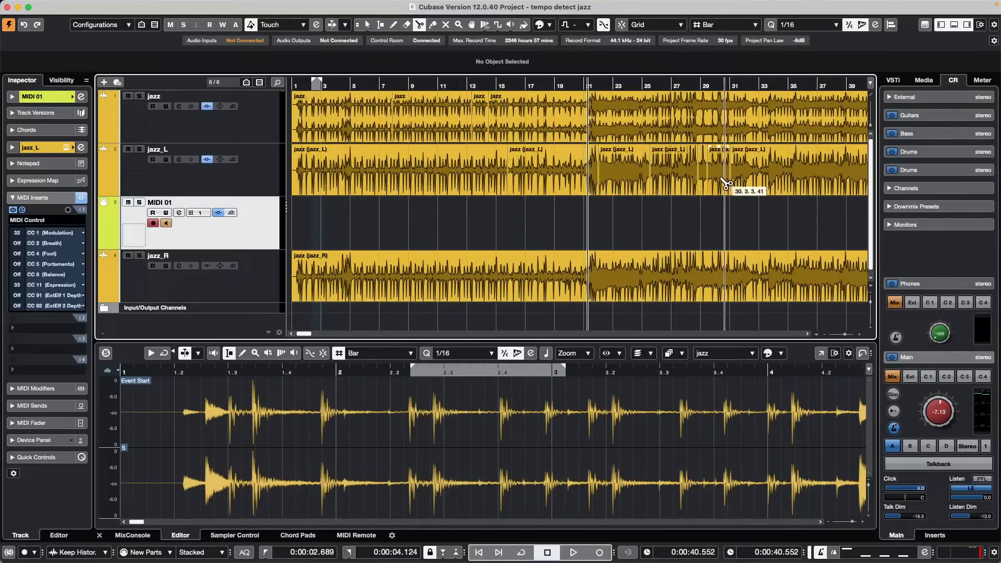
click(648, 179)
click(577, 178)
click(439, 174)
click(374, 170)
Step: Split jazz_R at six points, zoom out to bars 1–105, and add two more jazz_L cuts
click(475, 271)
click(566, 275)
click(656, 279)
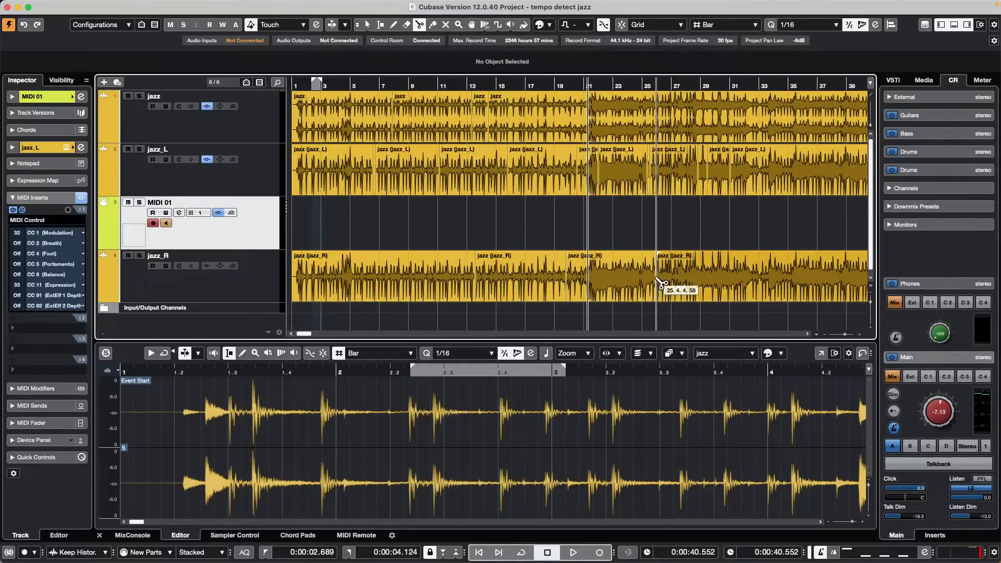
click(717, 282)
click(769, 282)
click(804, 284)
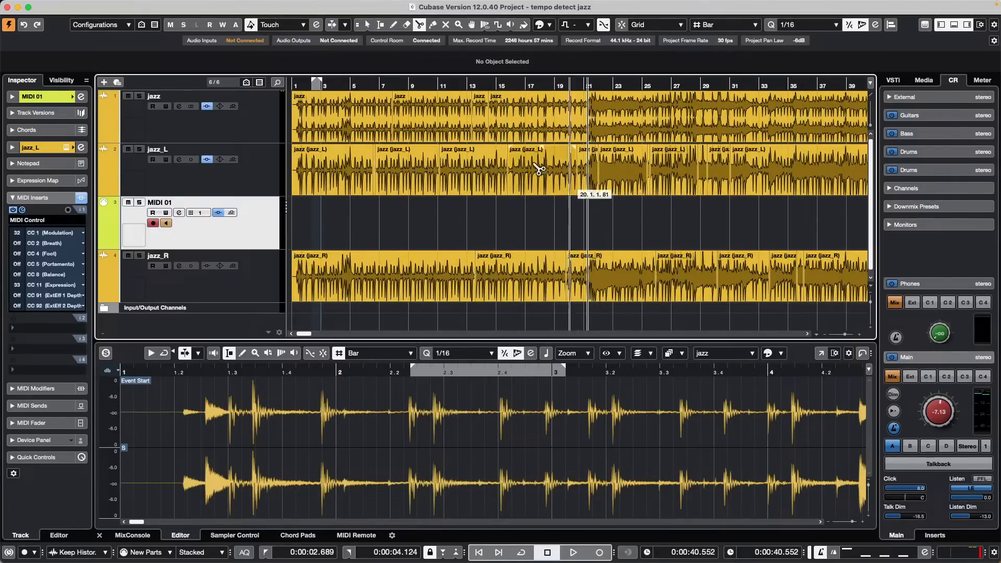
click(452, 83)
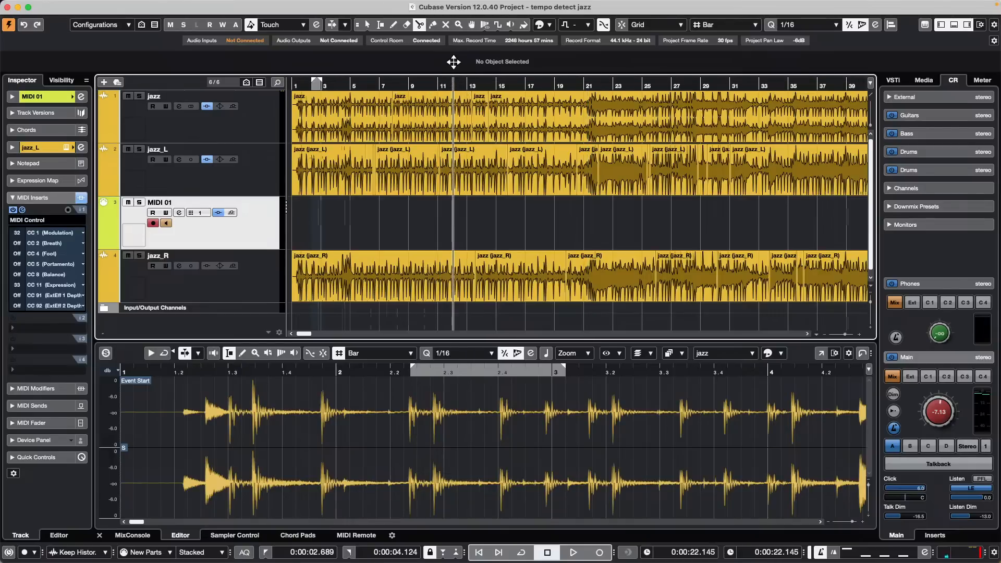
drag(454, 61, 453, 48)
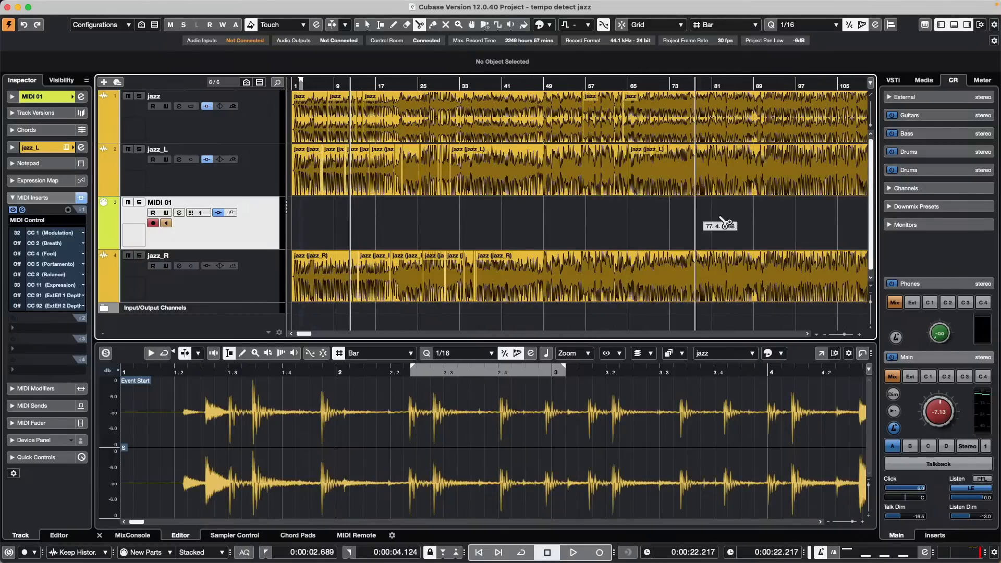
click(751, 169)
click(676, 169)
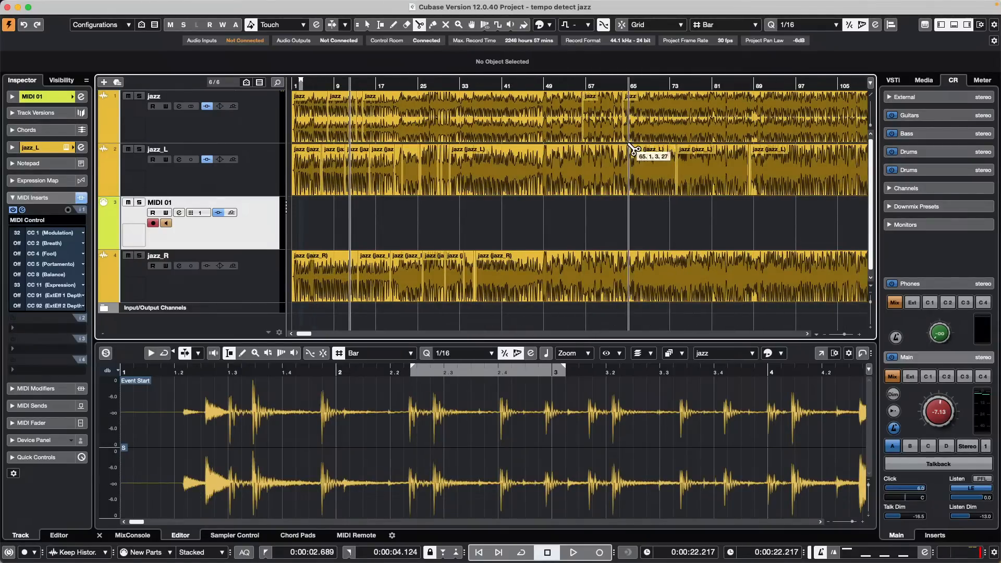
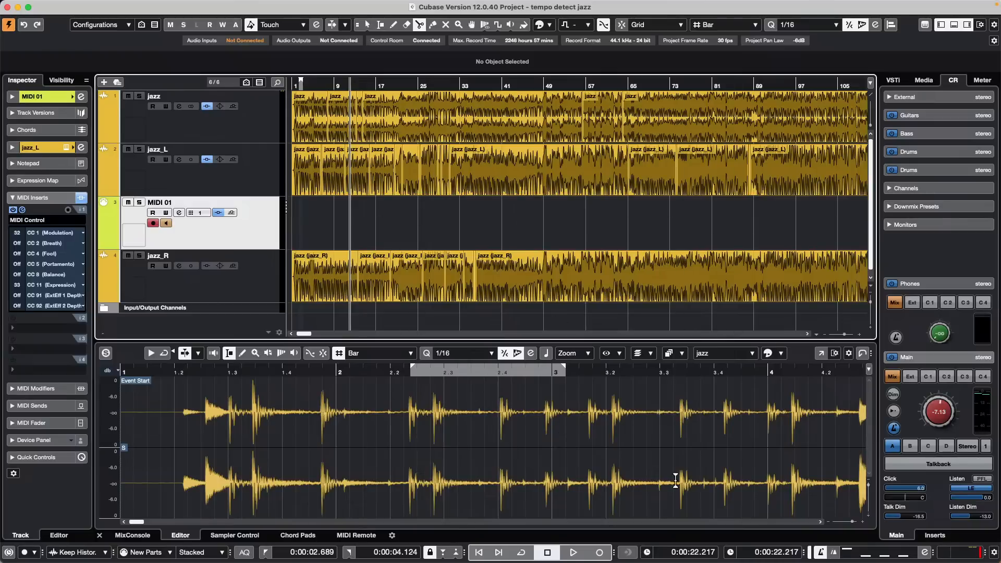
Step: Undo the jazz event move, the splits and the added jazz_L, MIDI 01 and jazz_R tracks
drag(424, 84, 160, 137)
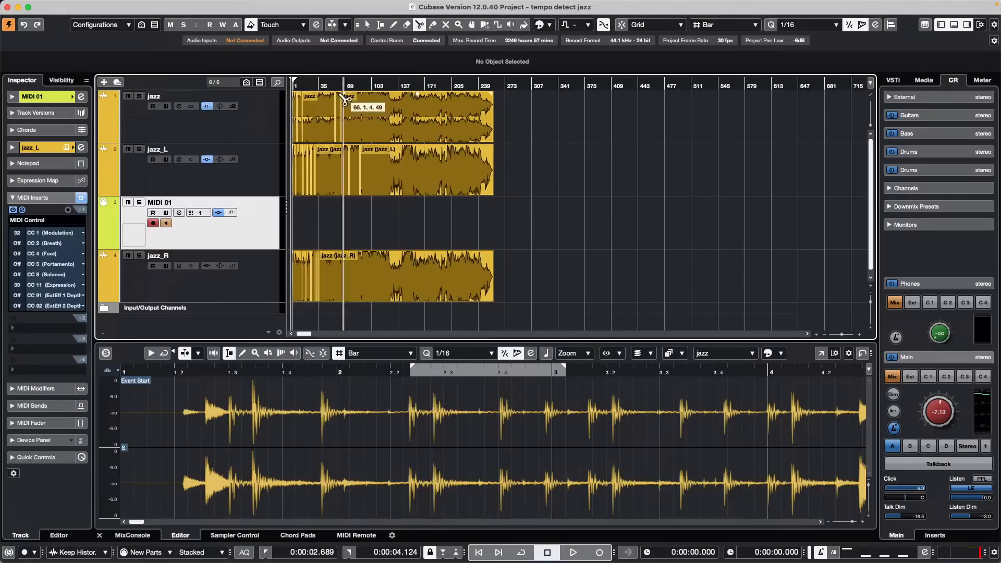
click(366, 23)
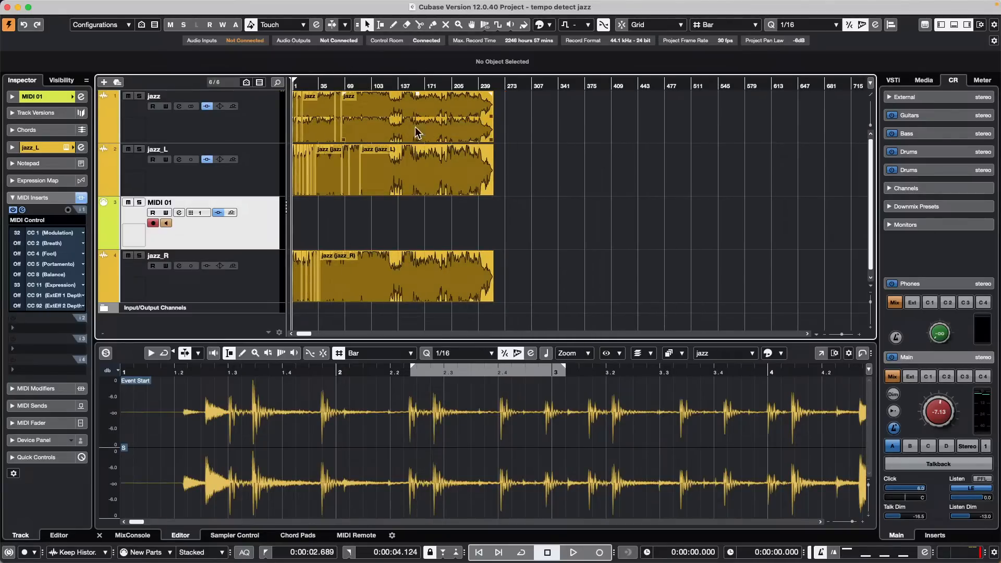
drag(420, 123, 433, 123)
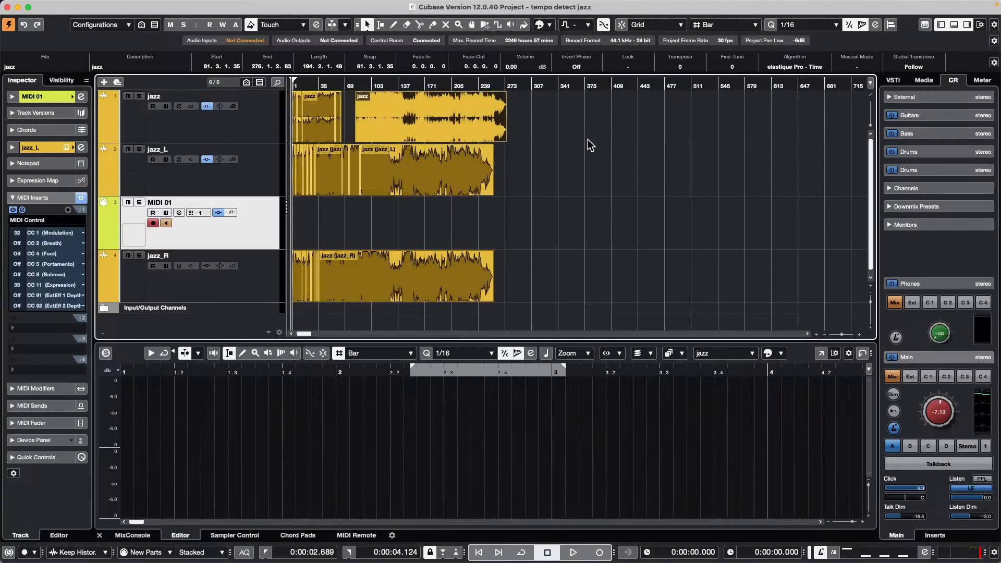
key(super+z)
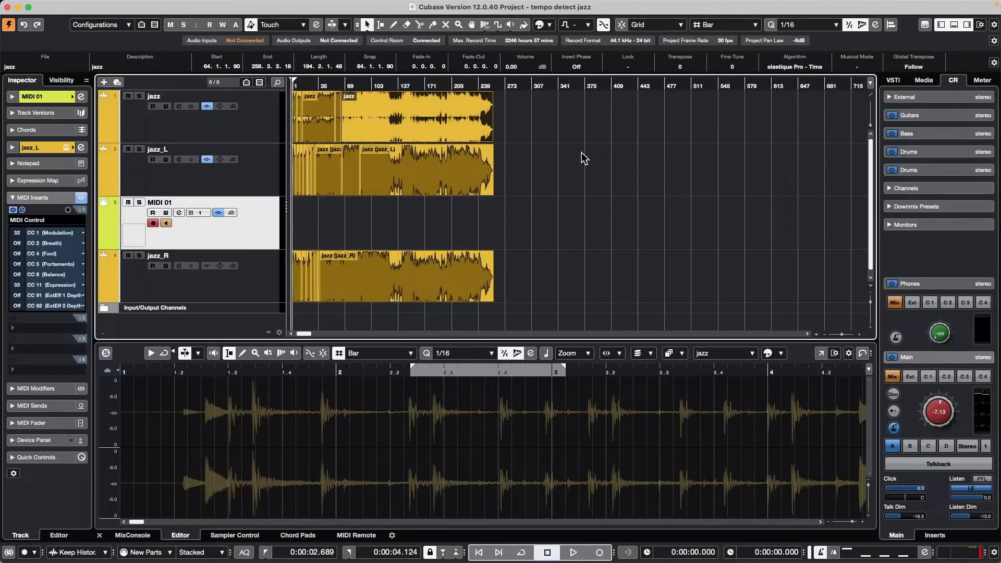
key(super+z)
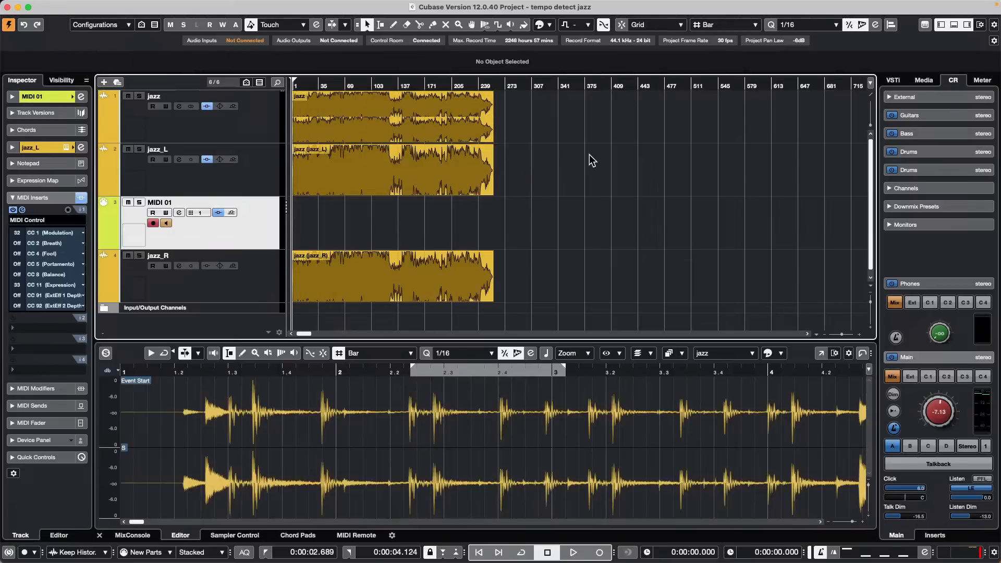
key(super+z)
click(385, 131)
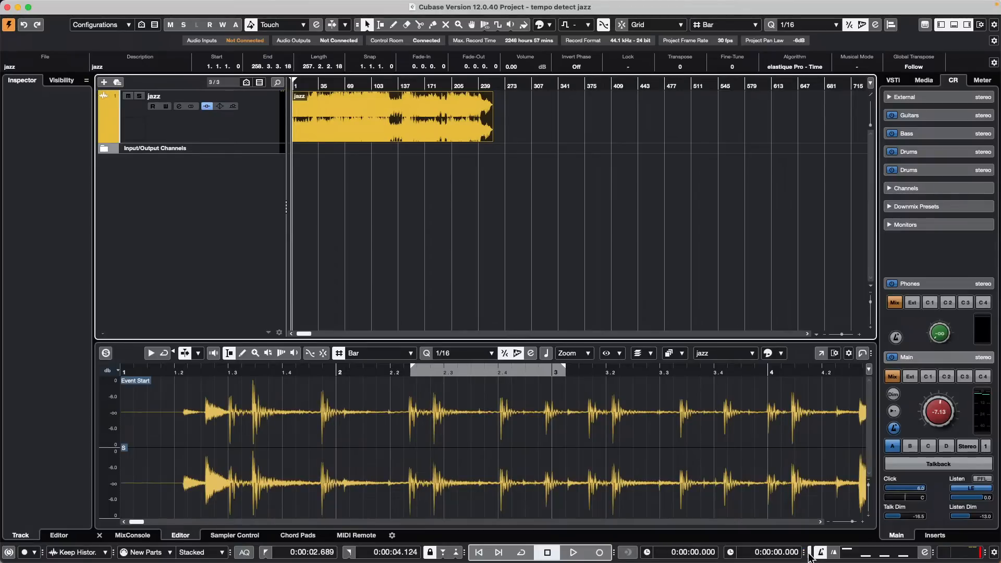
Step: Set the transport to Bars+Beats with Seconds secondary, and place the cursor near bar 158
click(803, 553)
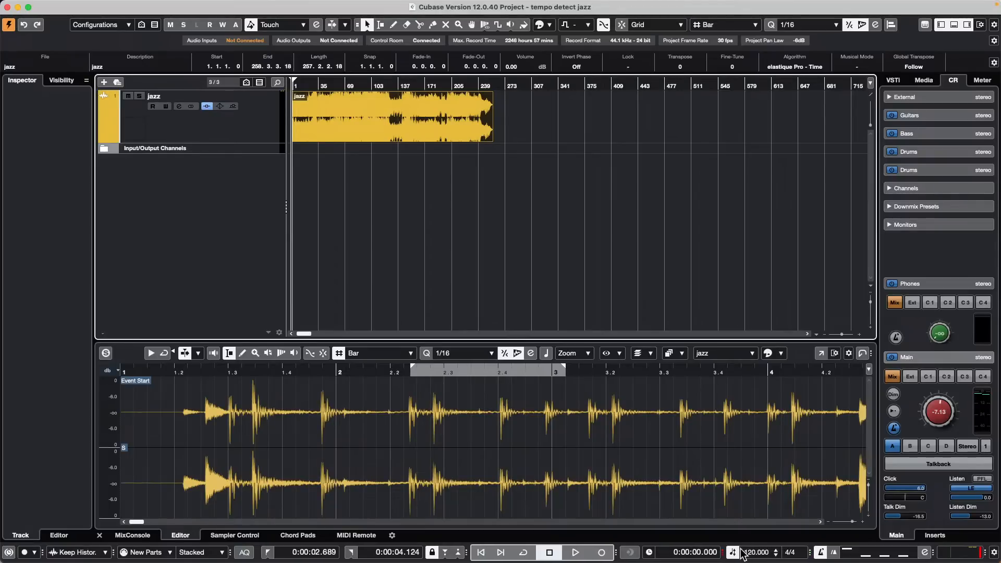
click(649, 553)
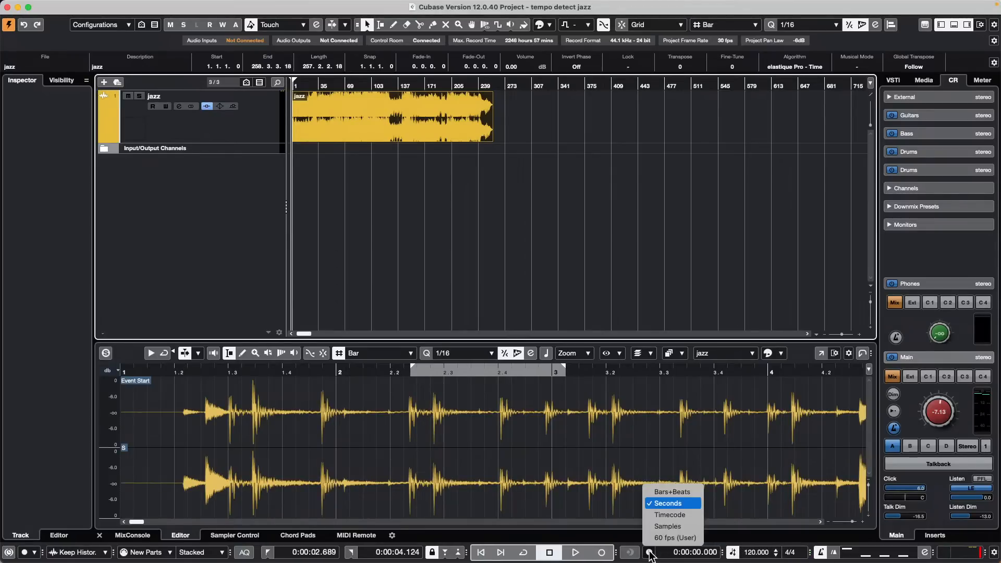
click(672, 491)
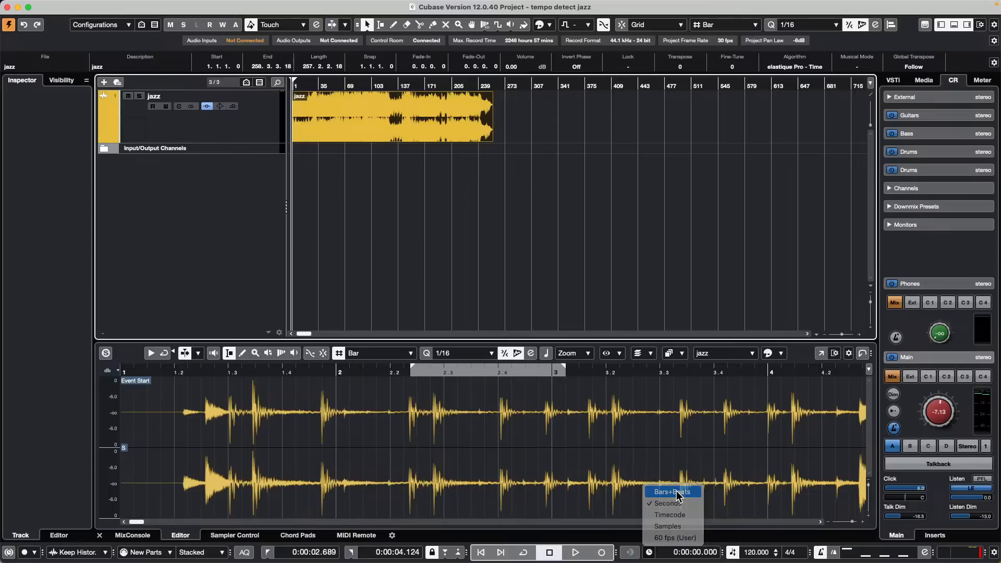
click(731, 551)
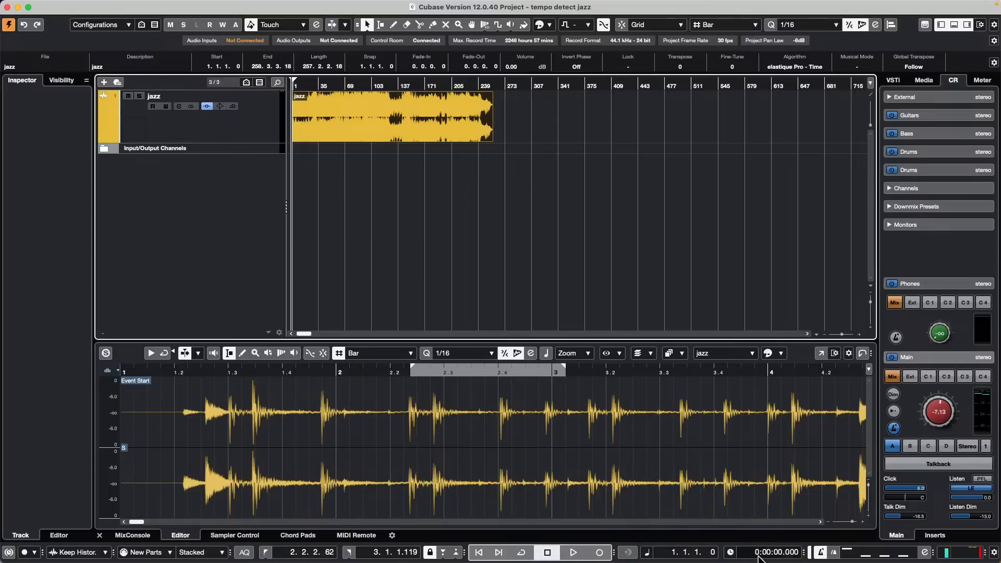
click(730, 552)
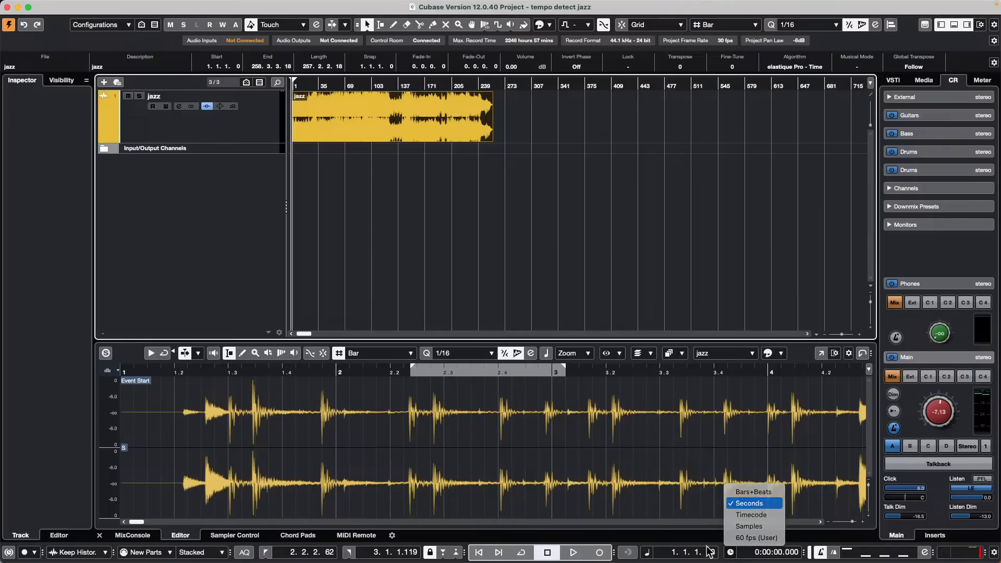
click(706, 545)
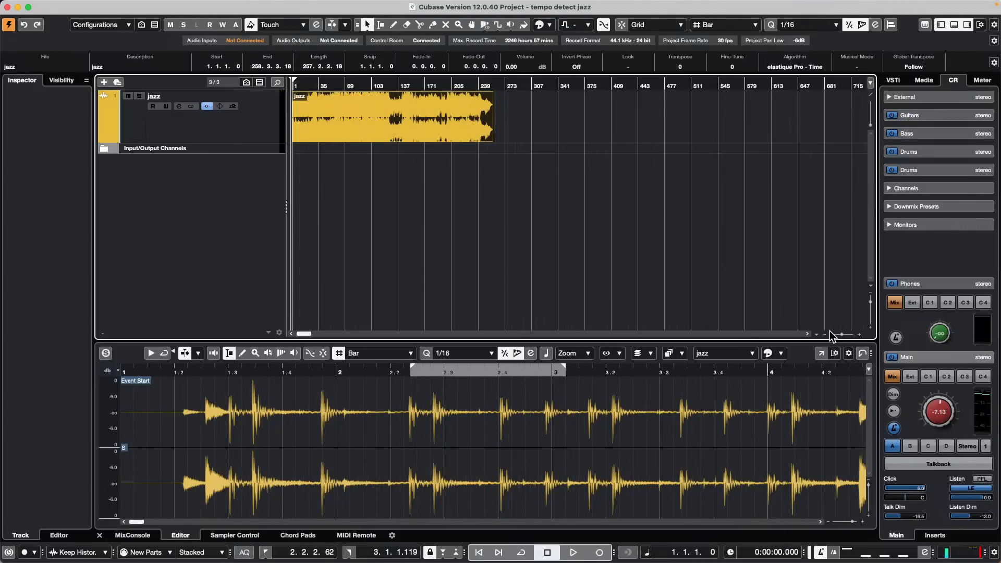
click(415, 227)
click(453, 135)
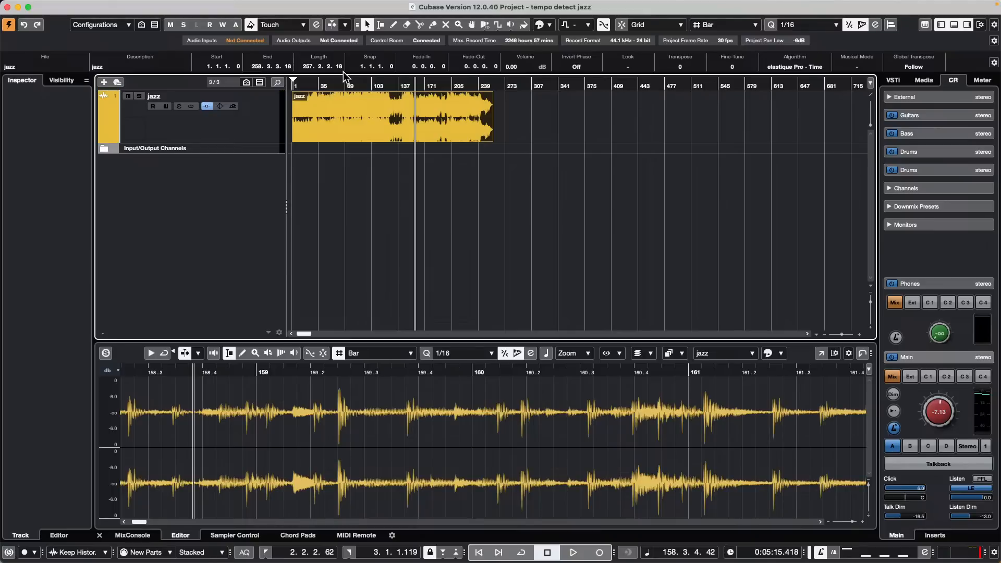
key(period)
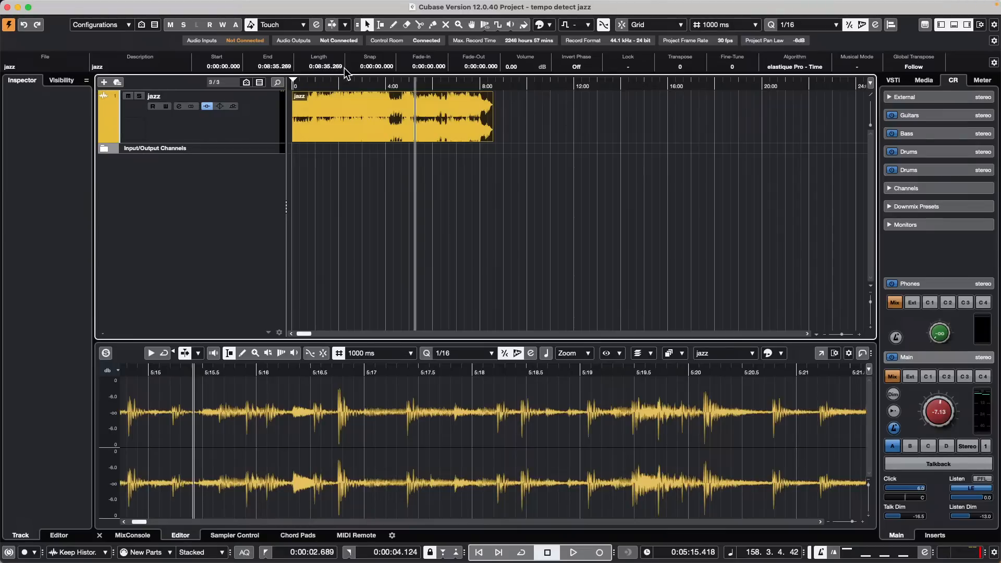
key(period)
key(period)
key(period)
key(period)
click(403, 109)
key(period)
key(period)
key(period)
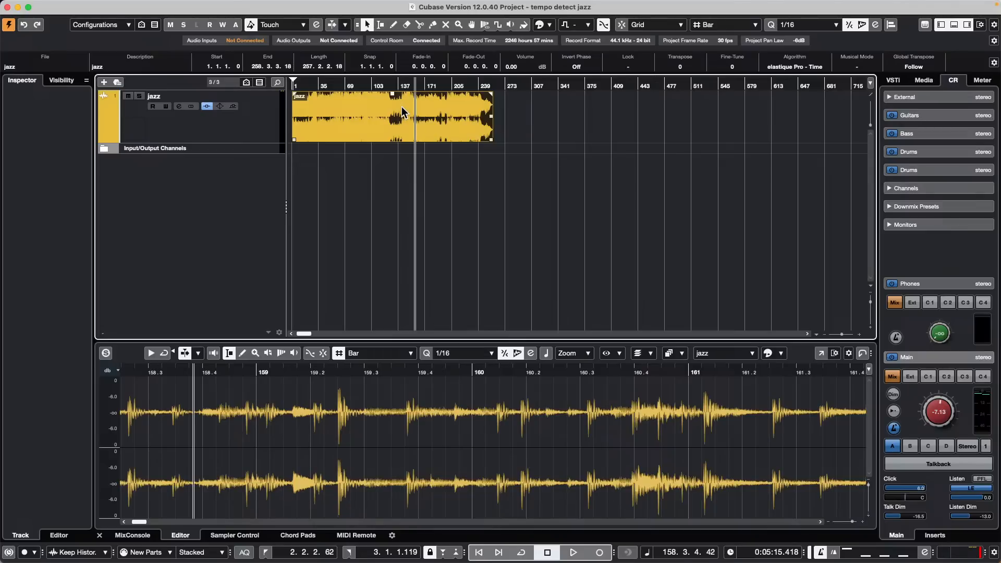
key(period)
key(period)
key(period)
key(period)
key(period)
key(period)
key(period)
key(period)
key(period)
right_click(382, 85)
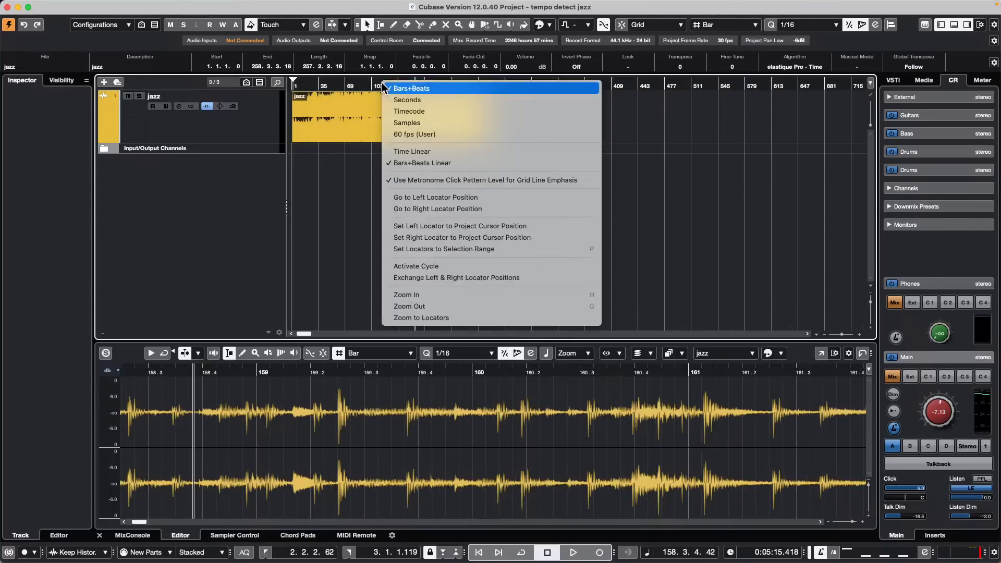
click(434, 102)
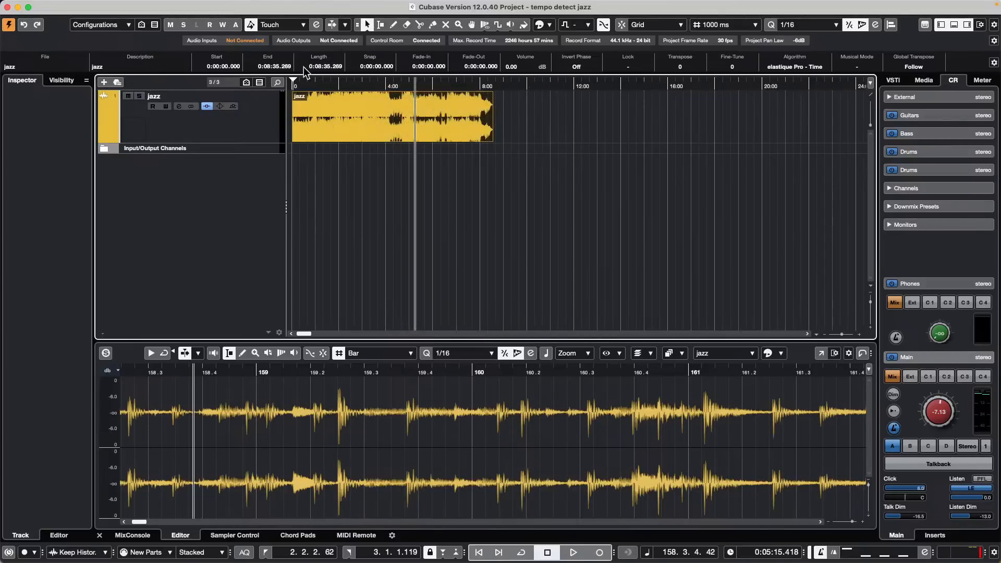
right_click(396, 85)
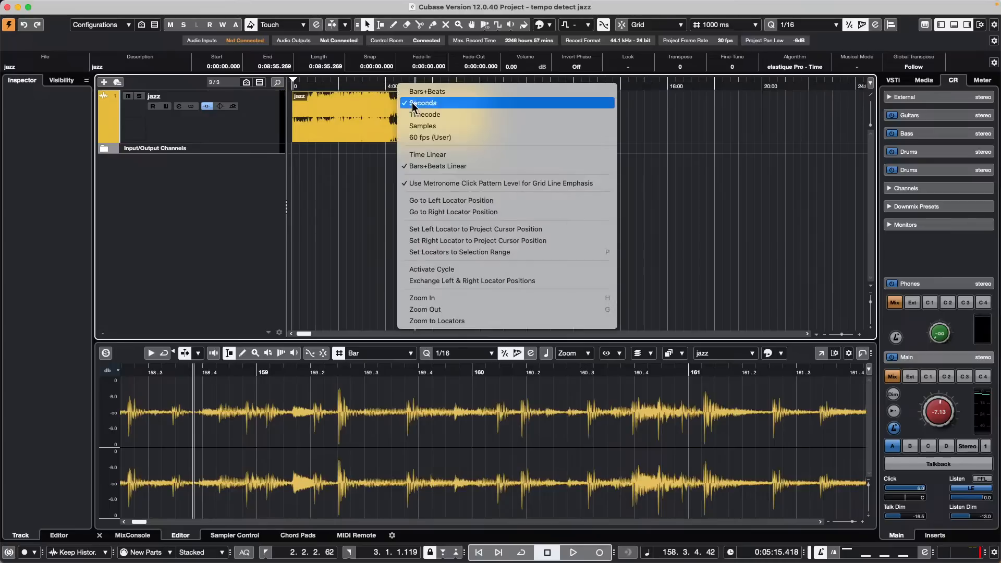
click(457, 92)
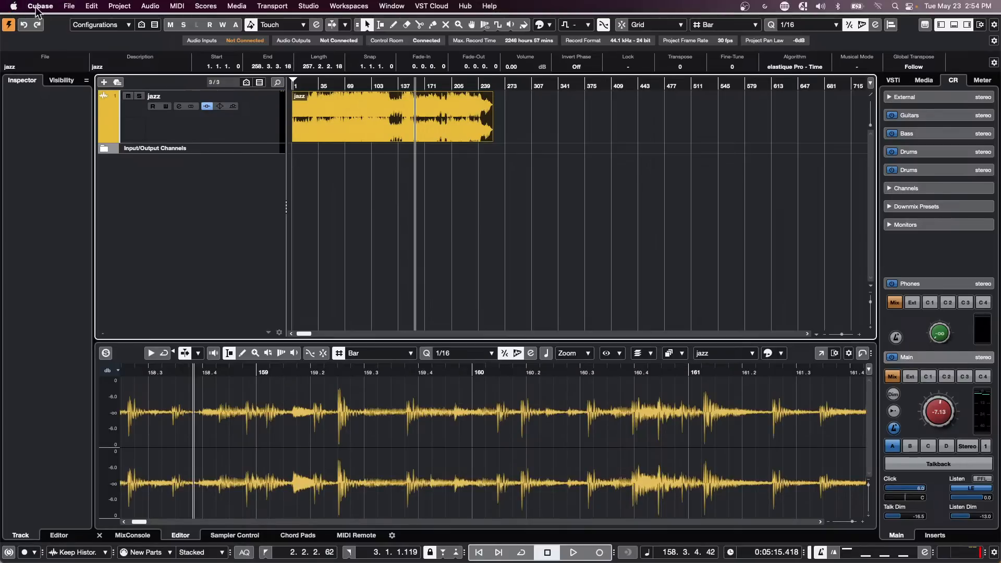
Step: Add a Groove Agent SE instrument track from the track list's context menu
click(69, 7)
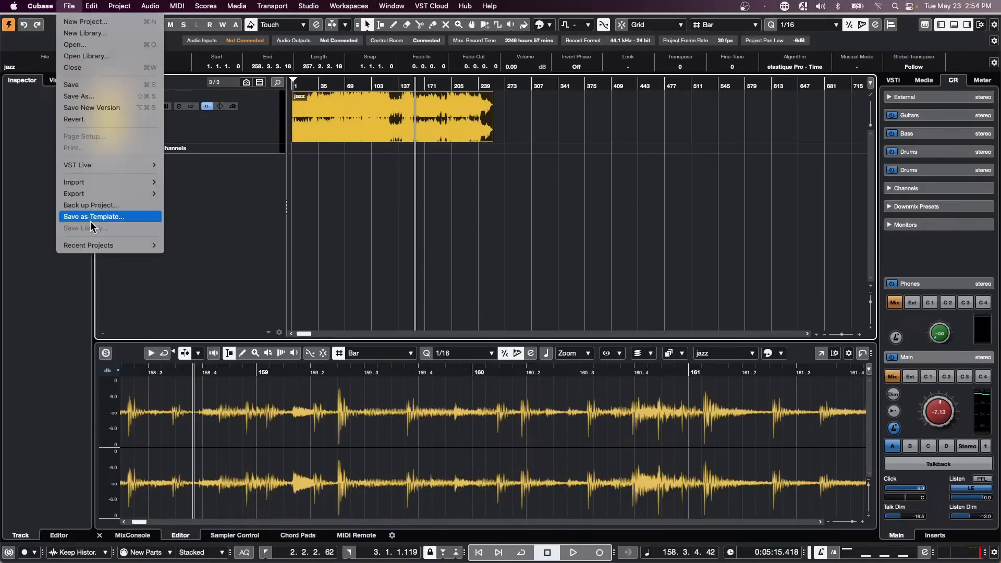
mouse_move(96, 245)
right_click(217, 158)
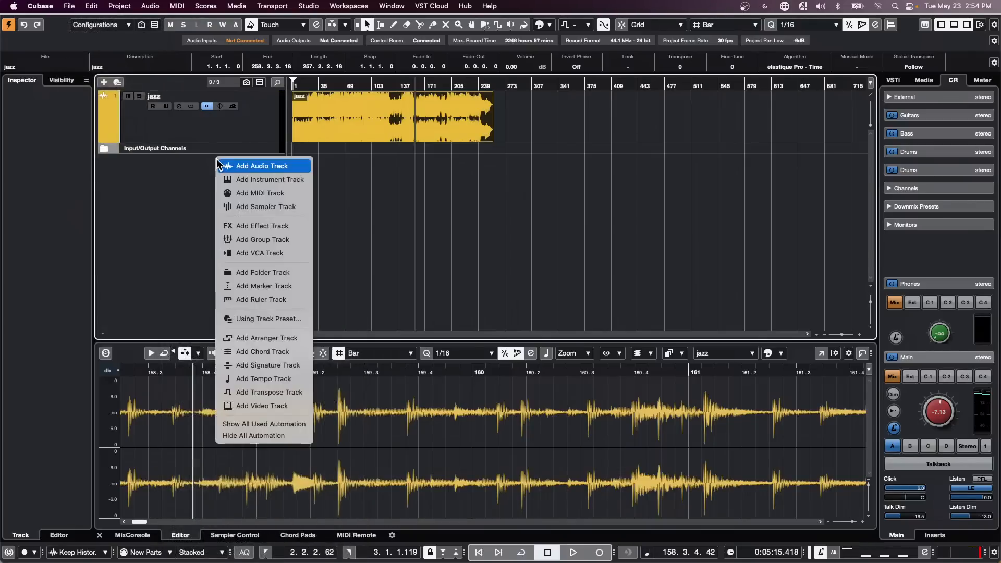
click(288, 182)
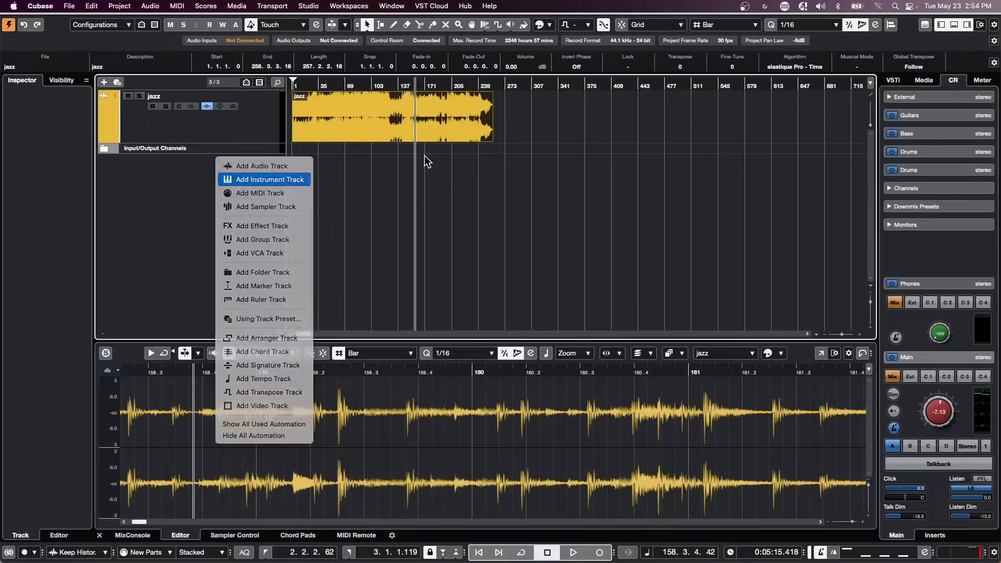
click(539, 290)
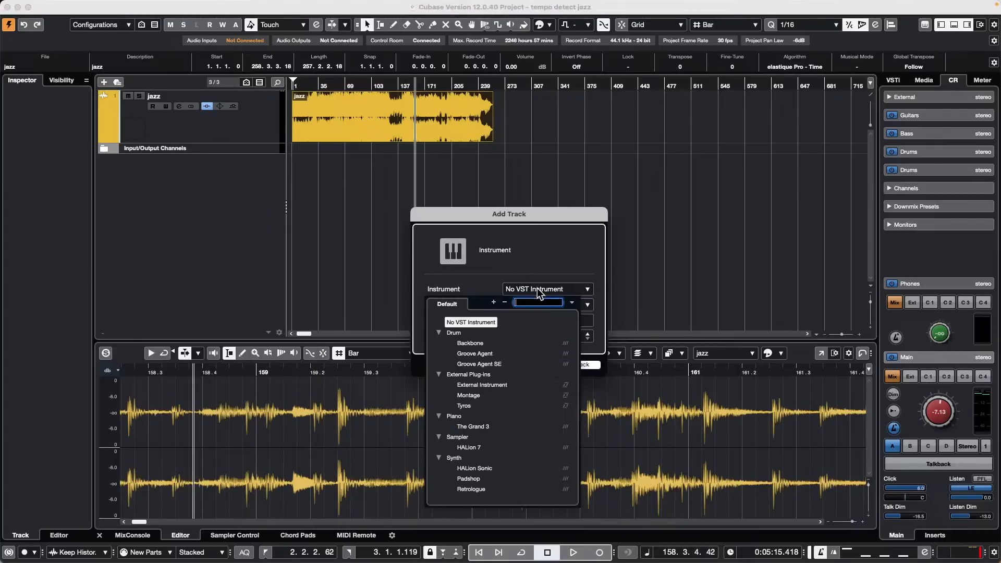
click(478, 364)
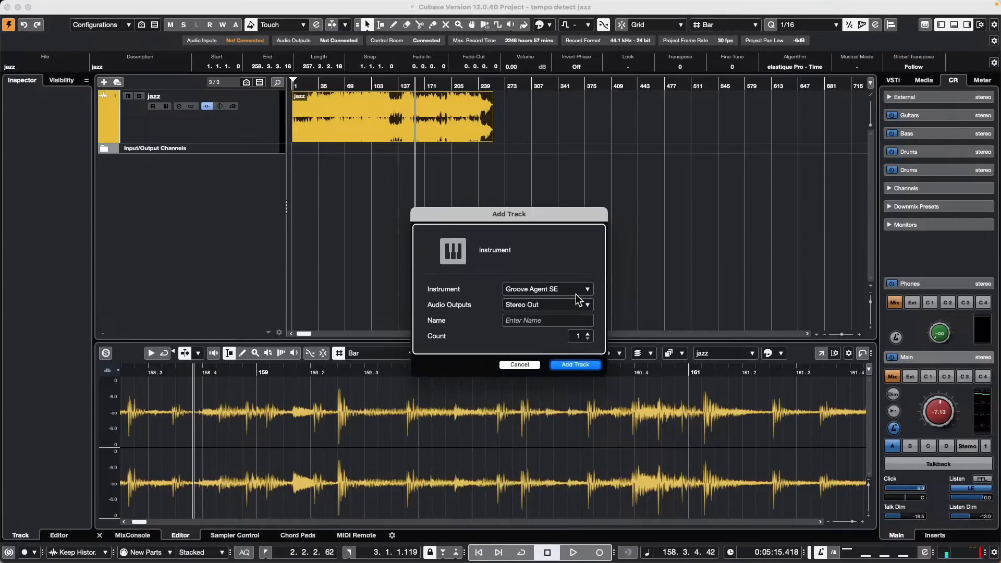
click(578, 366)
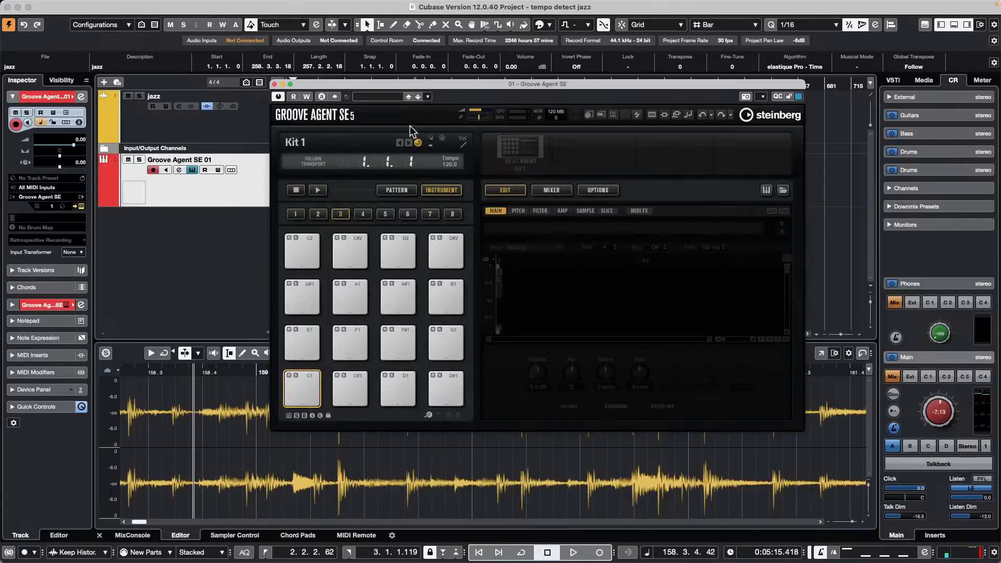
Step: Load the Init Studio Kit SE drum kit into Groove Agent SE
right_click(517, 152)
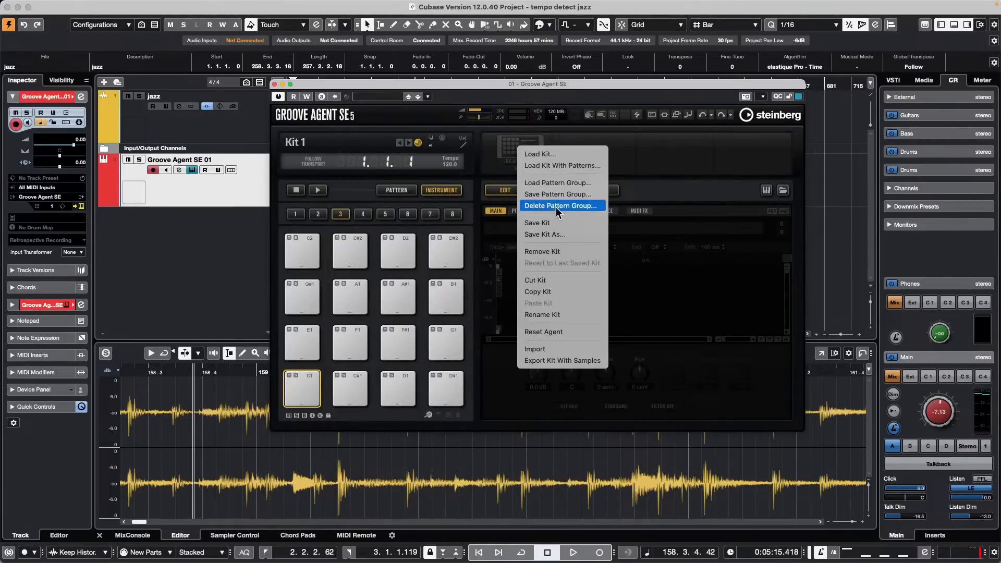
click(568, 154)
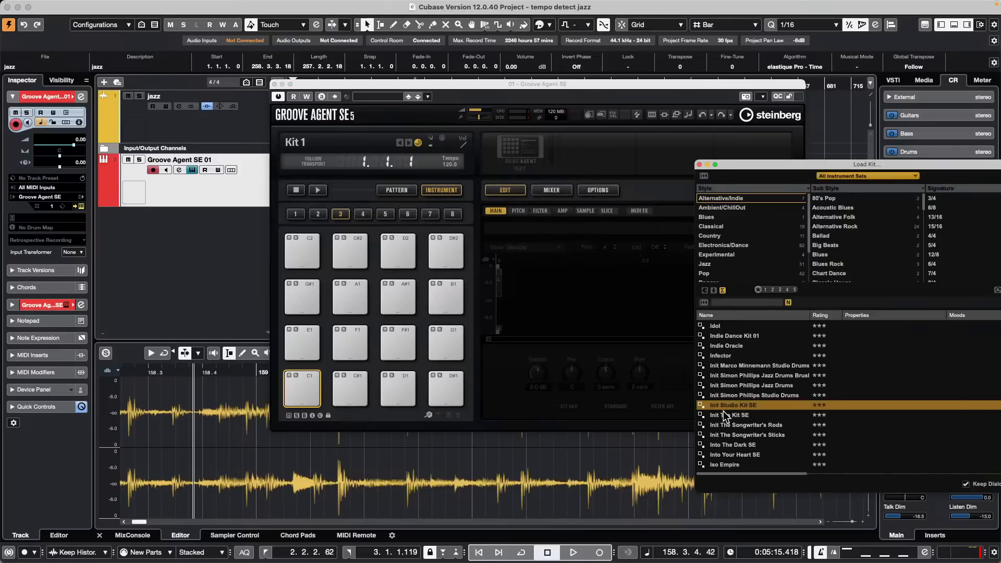
double_click(756, 407)
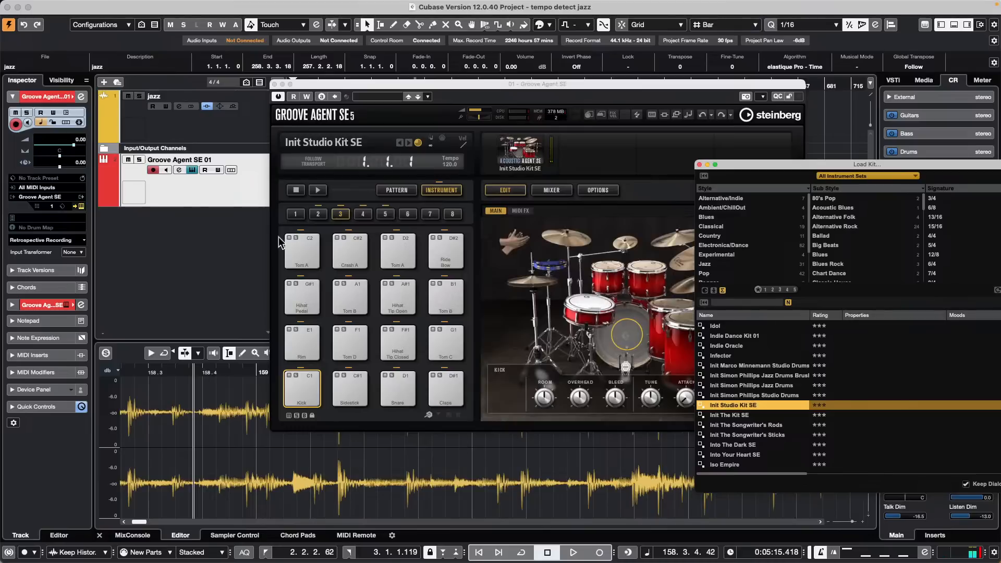
click(274, 84)
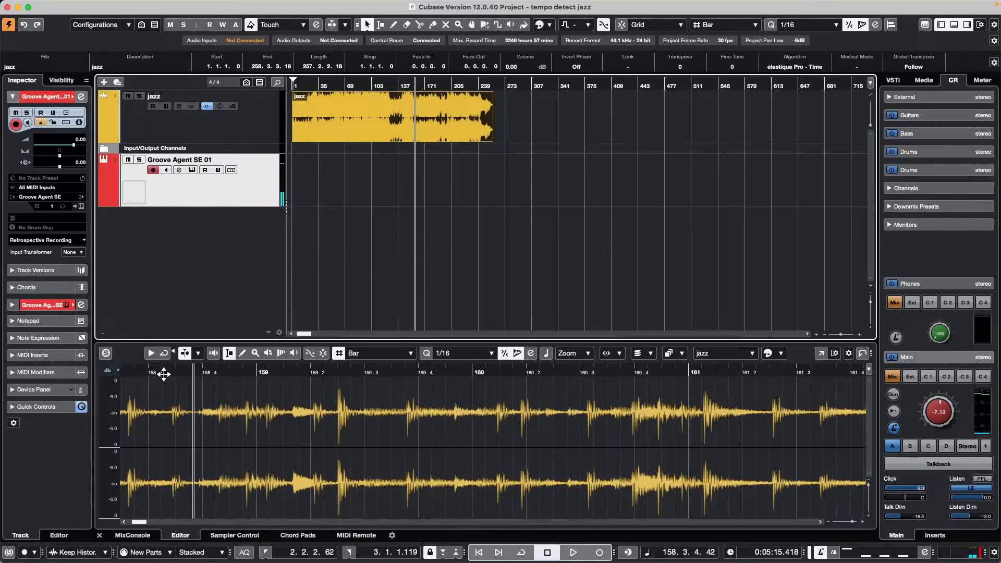
Step: Mute the jazz track and record a trial Groove Agent take from the project start
click(246, 552)
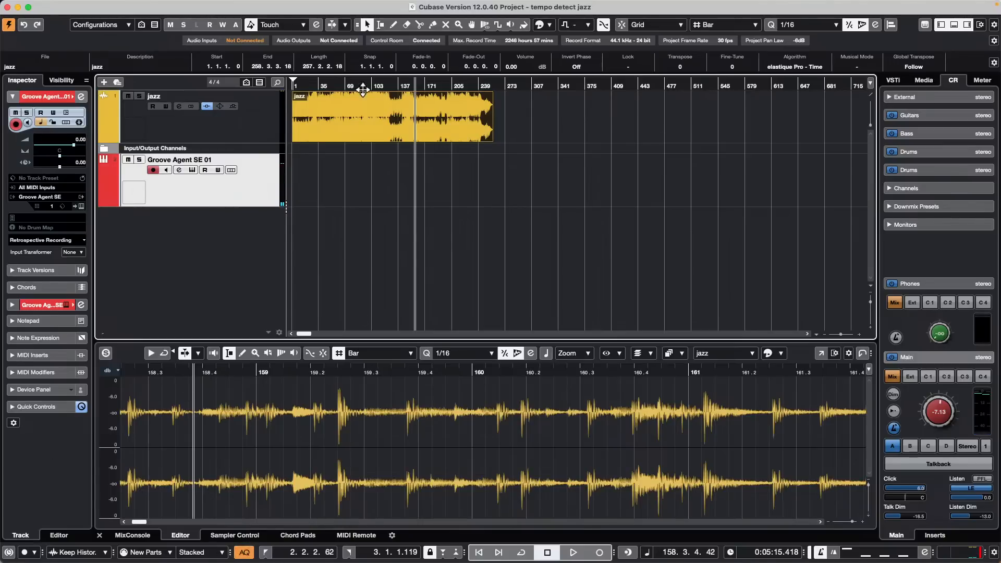
click(293, 85)
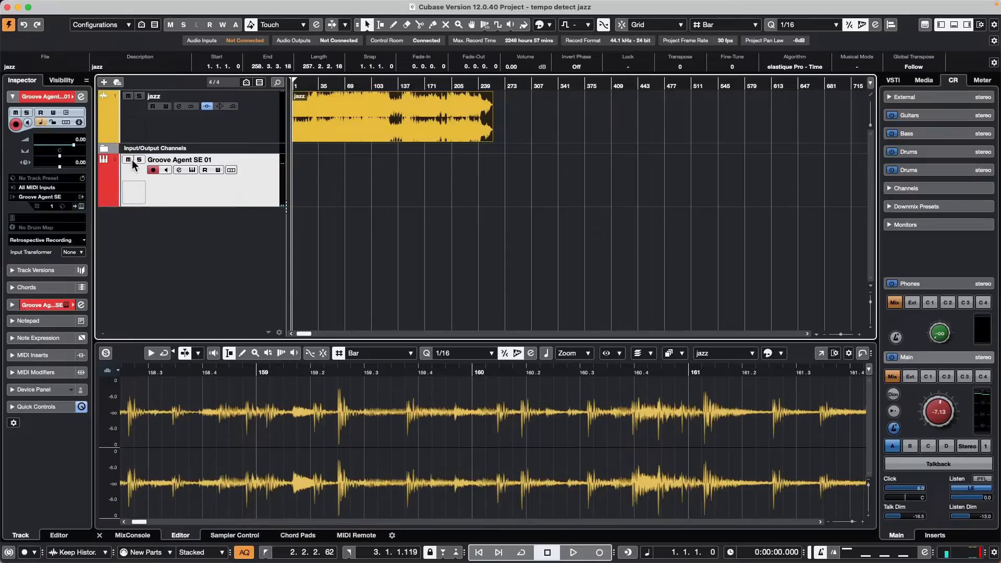
click(128, 97)
key(space)
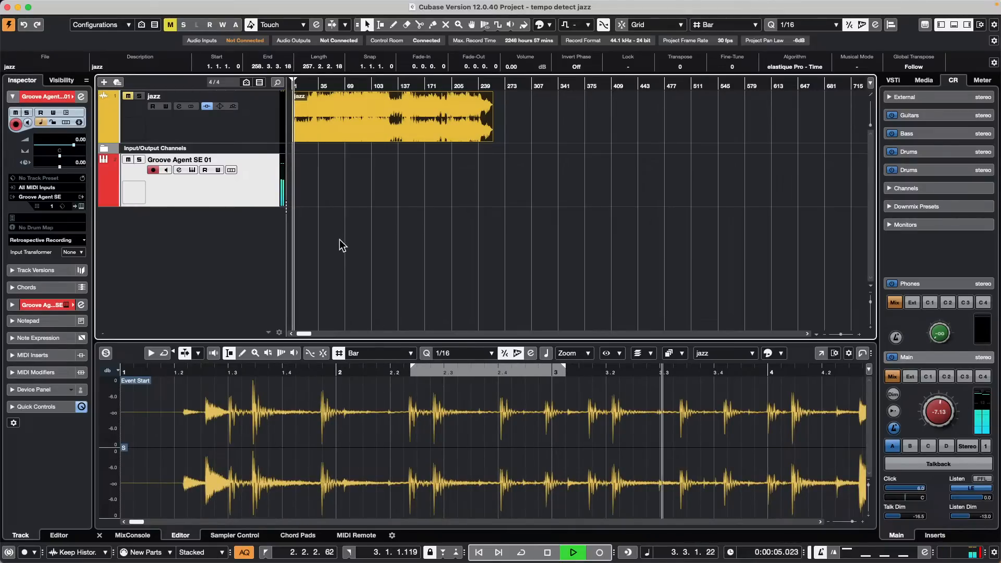
key(space)
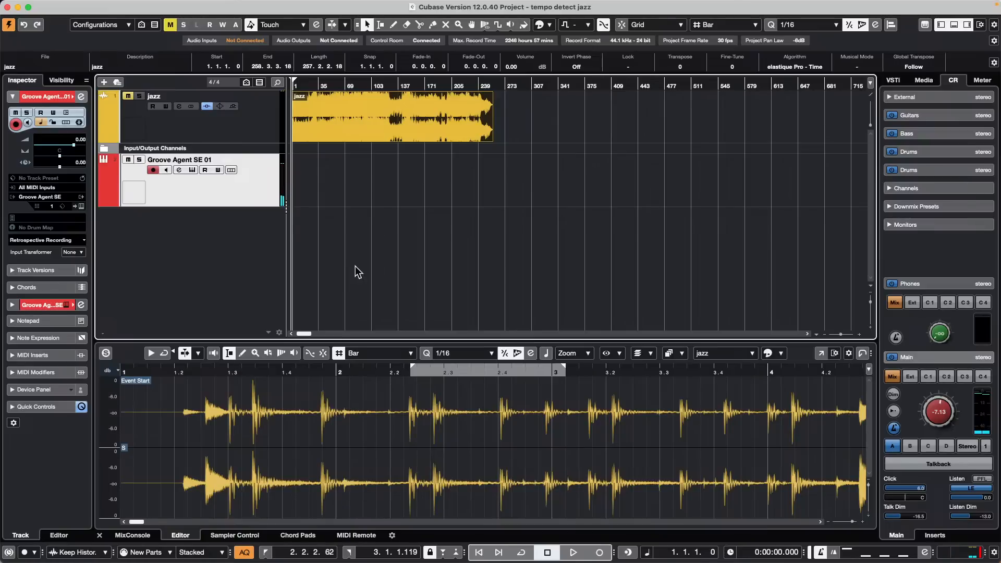
key(KP_Multiply)
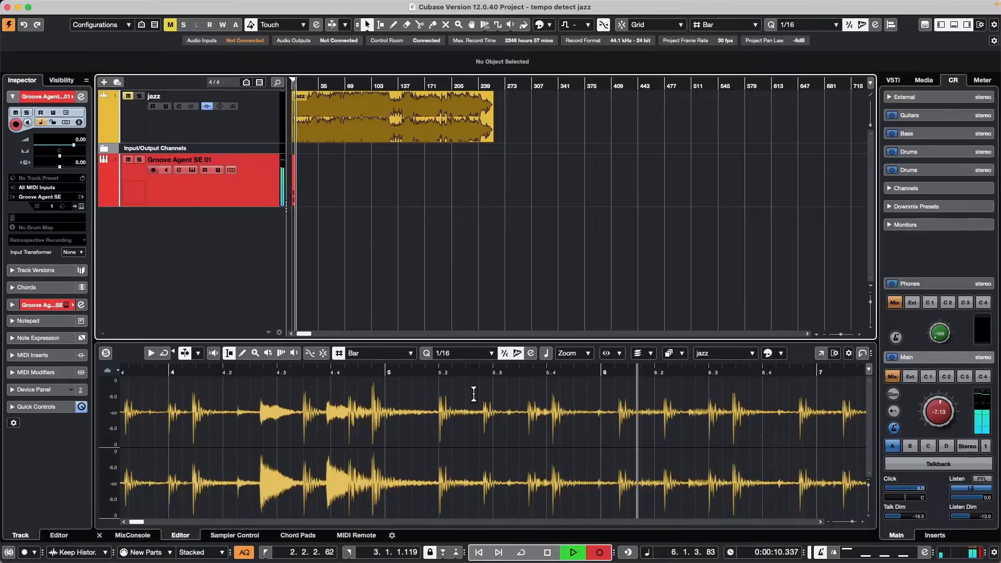
key(space)
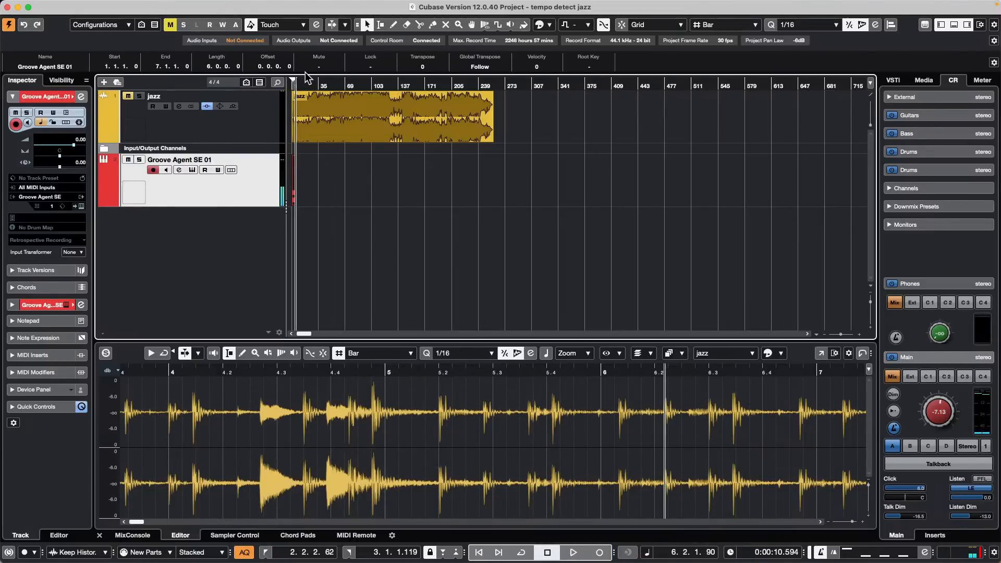
Step: Zoom to bars 1–3, audition the trial take, then delete it
drag(308, 82, 213, 182)
key(space)
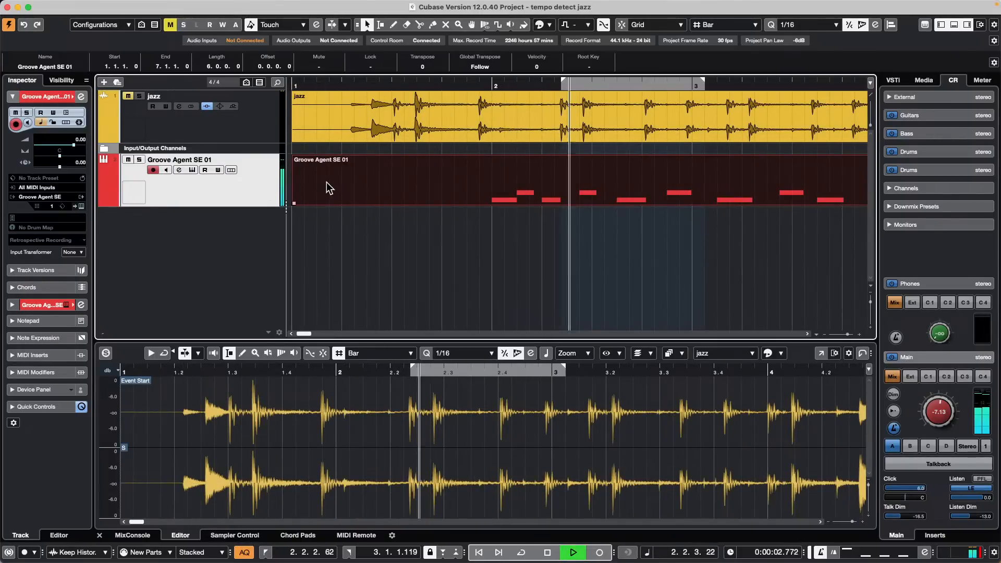
key(space)
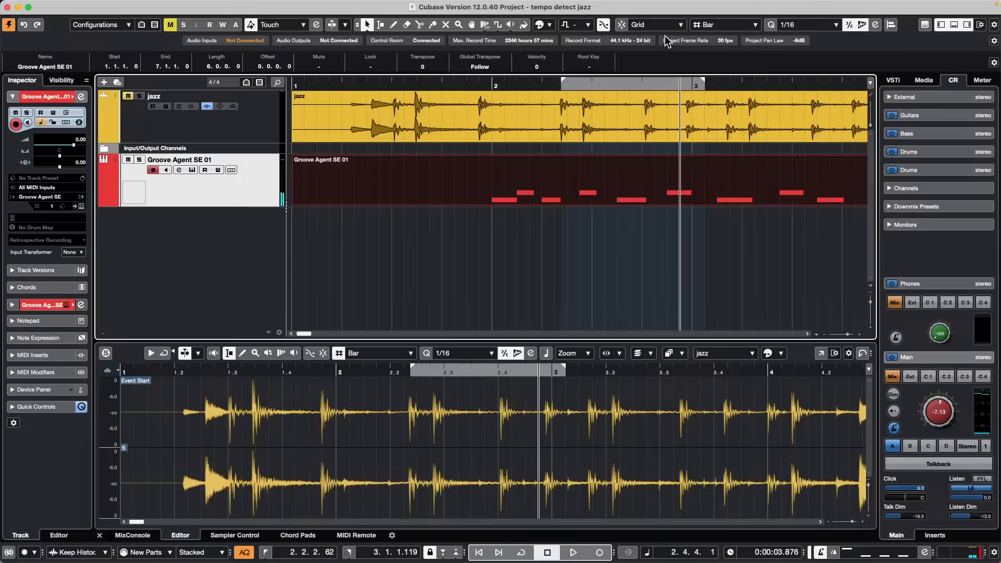
key(Delete)
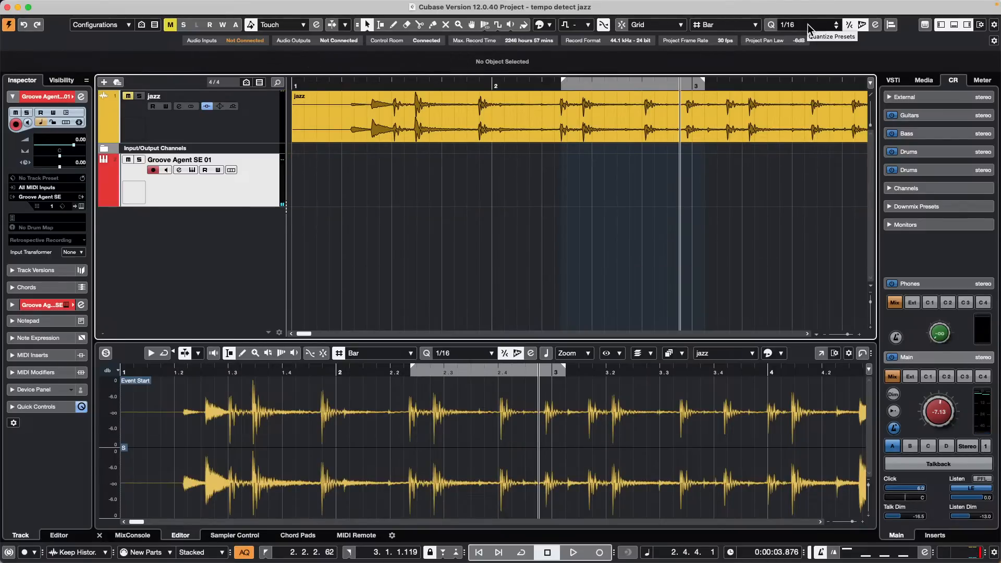
Step: Set the quantize value to 1/4 and return the playhead to the start
click(808, 24)
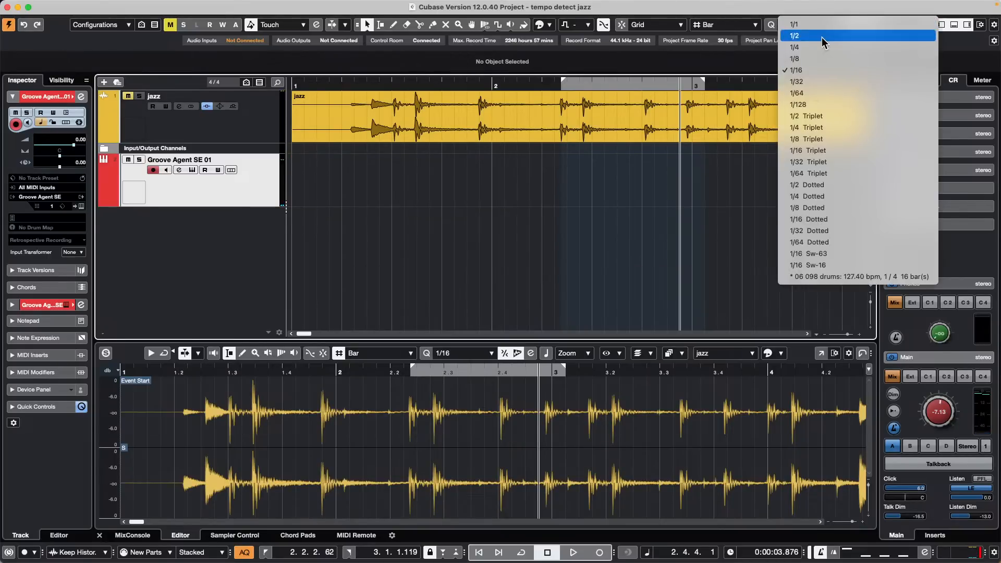
click(819, 47)
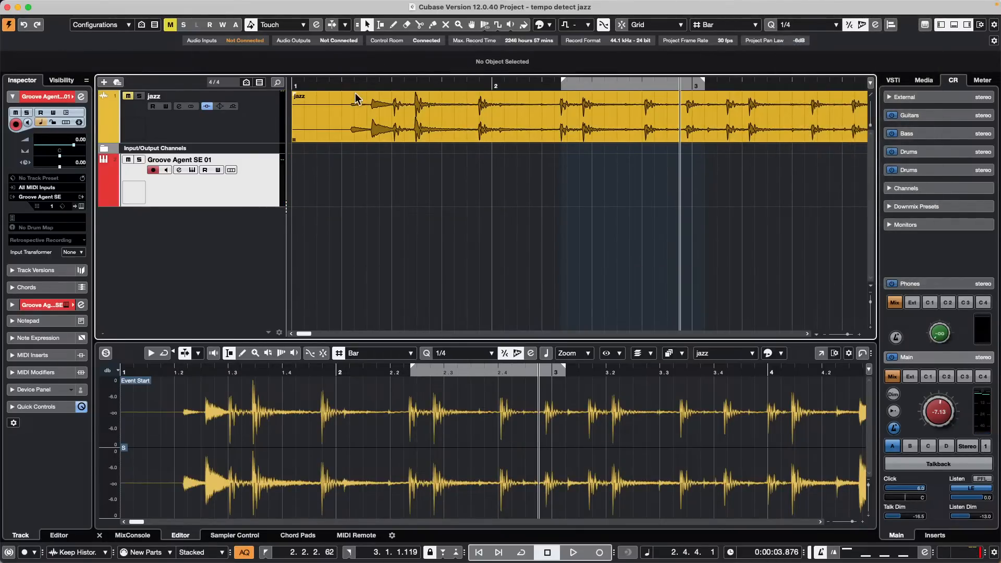
drag(307, 84, 197, 73)
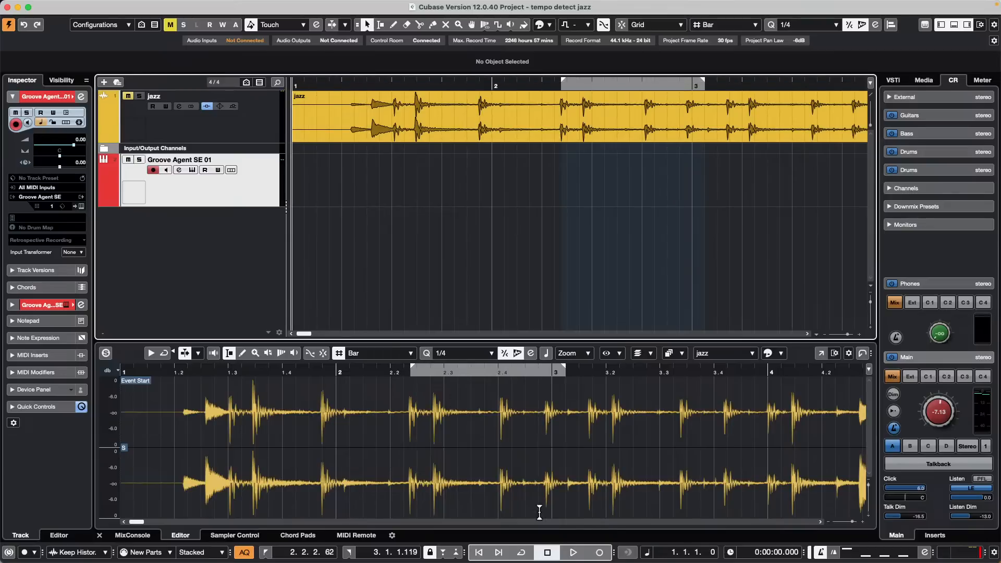
Step: Record drum notes with Transport Record, then play the new part back from the start
click(600, 552)
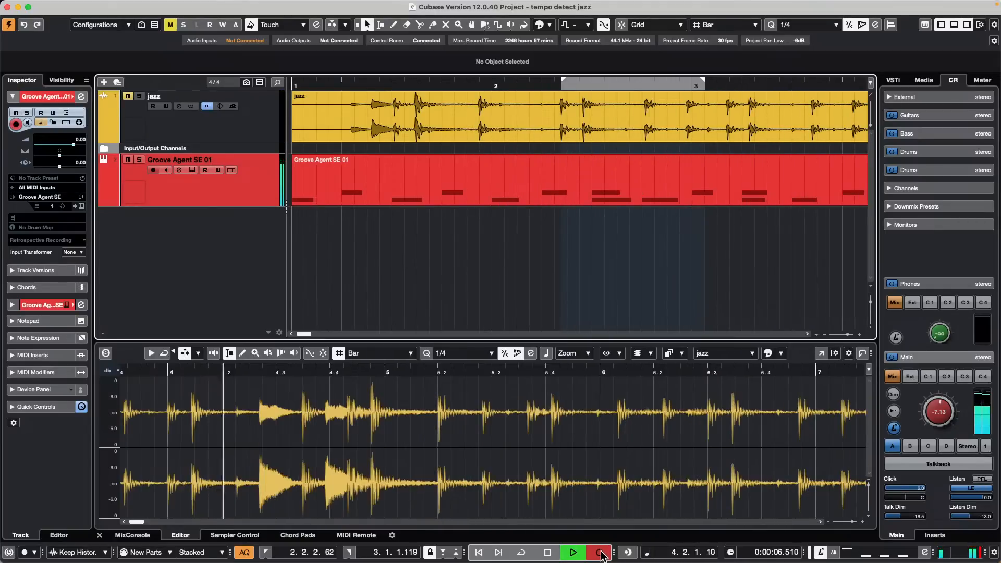
click(600, 553)
key(space)
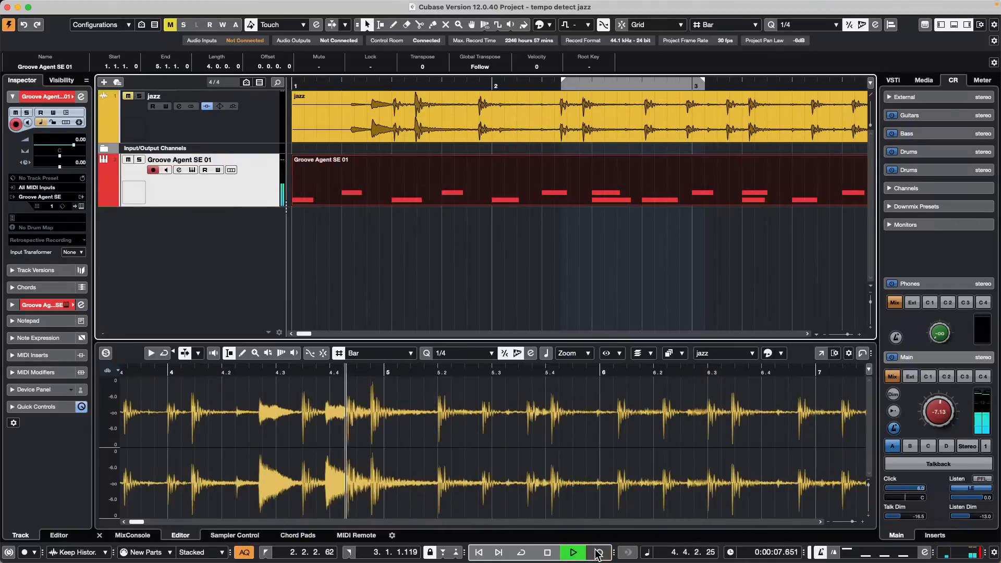
key(space)
key(Home)
key(space)
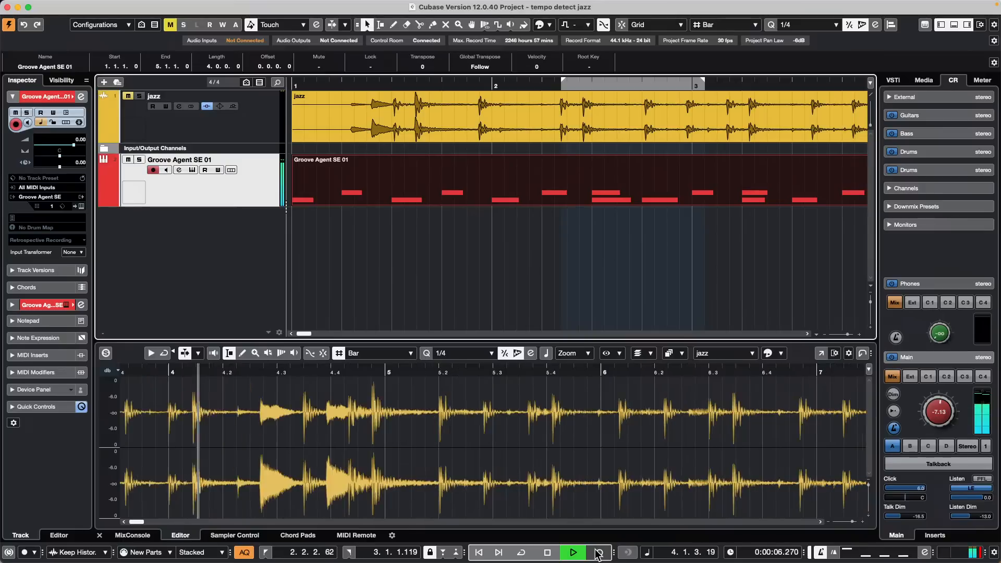
key(space)
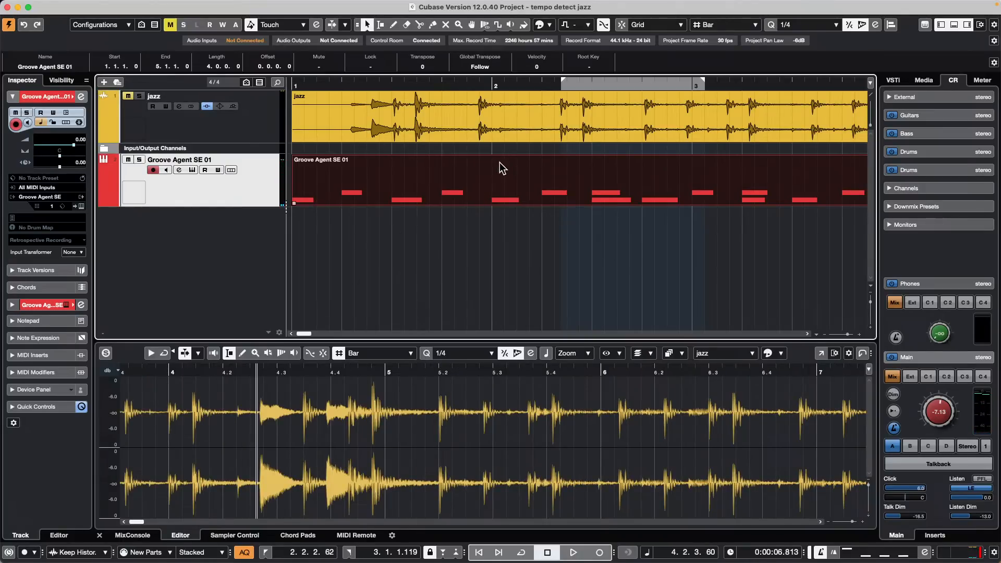
click(573, 123)
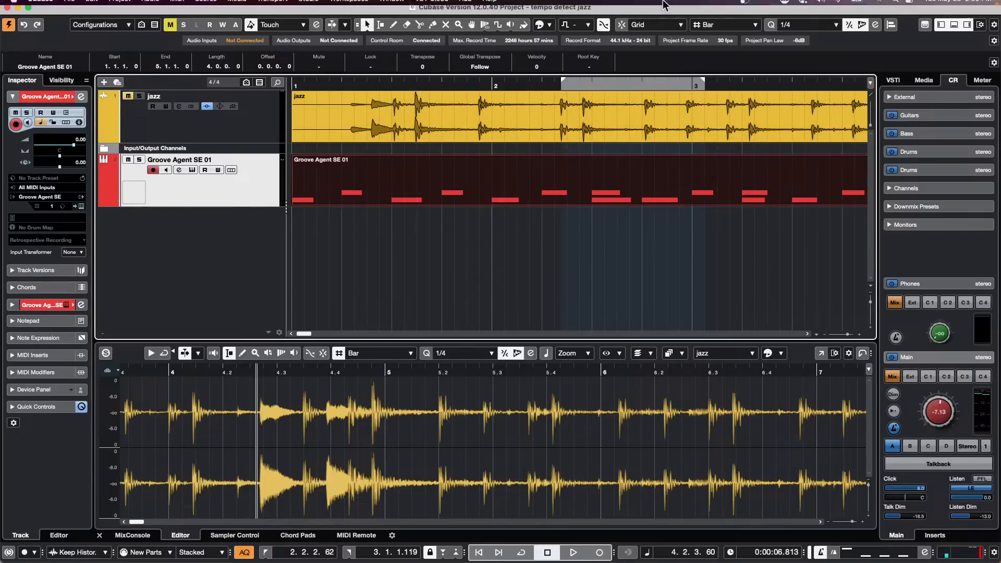
Step: Check the MIDI Record Modes, then erase the recorded Groove Agent part
click(168, 553)
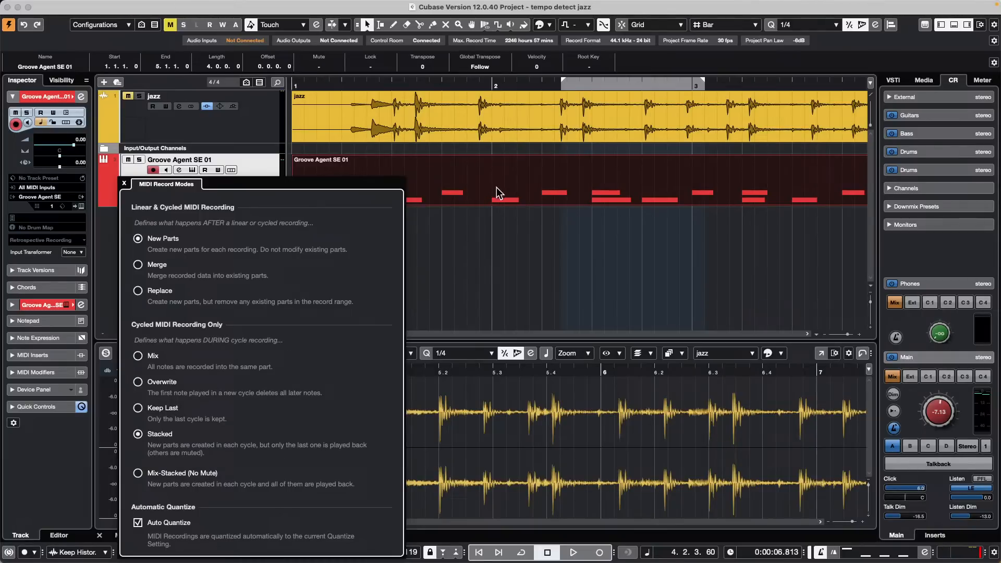
click(527, 224)
right_click(370, 191)
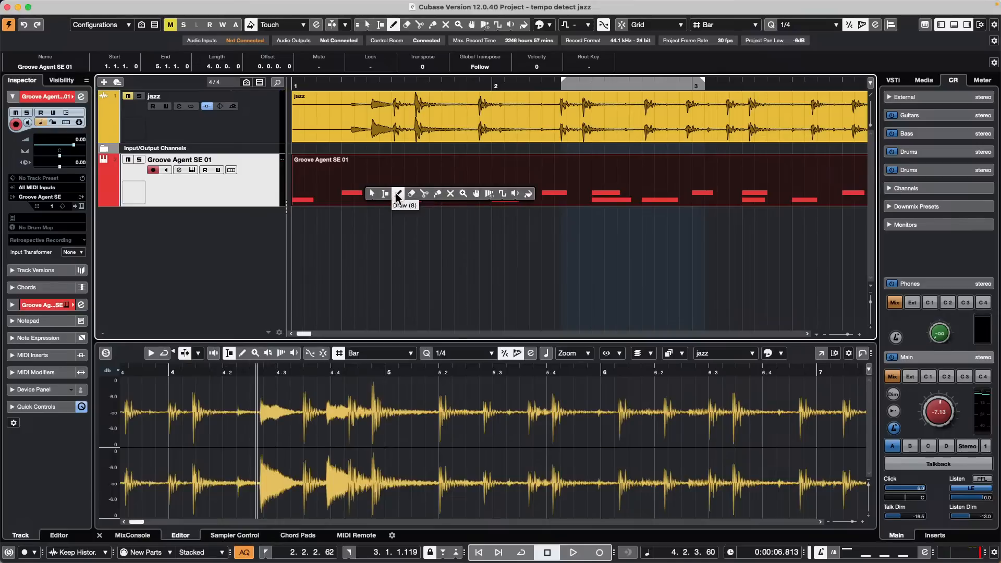
click(411, 193)
click(413, 191)
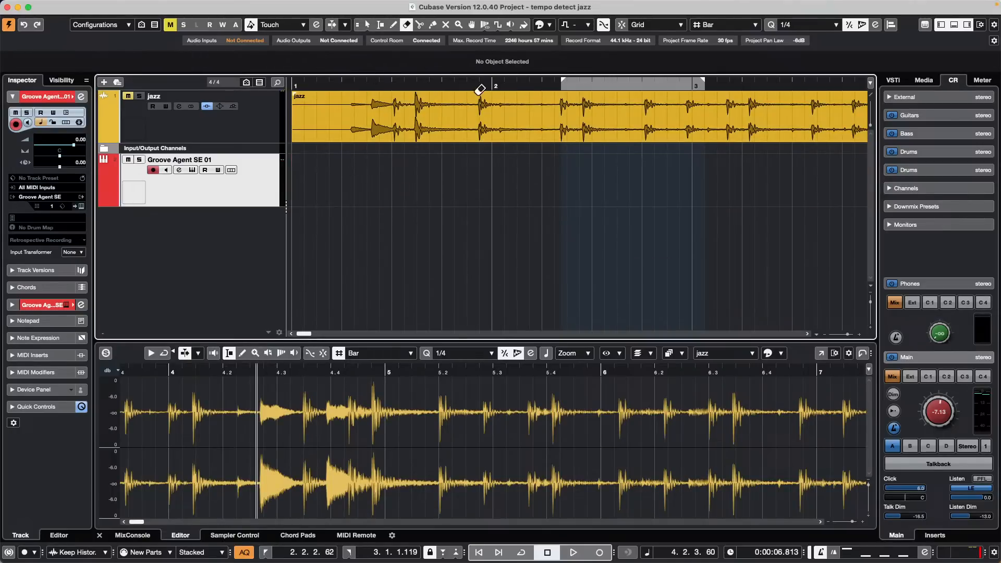
Step: Set the locators to bars 1–2 and start a new recording with numpad *
alt+click(493, 84)
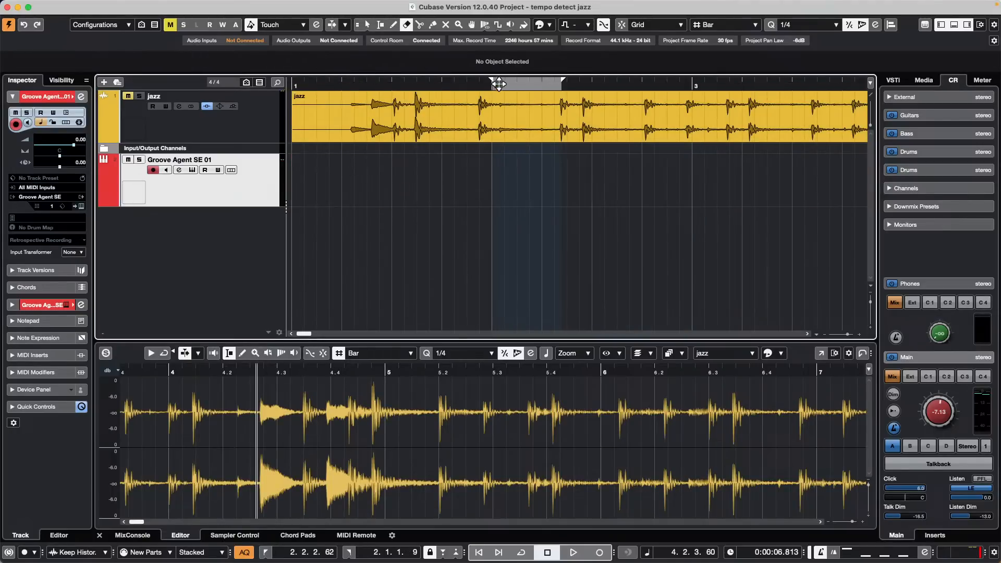
drag(562, 83, 183, 84)
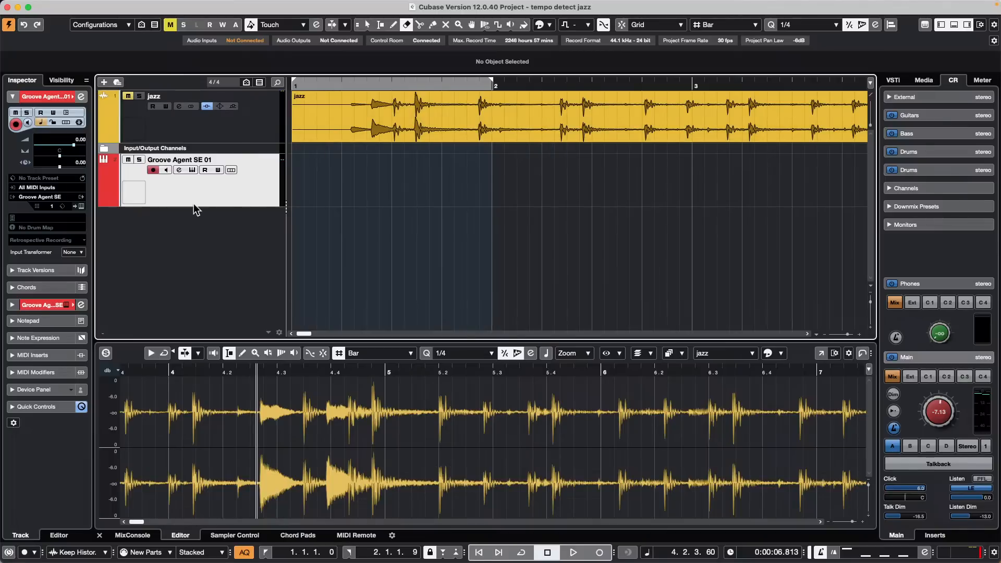
key(slash)
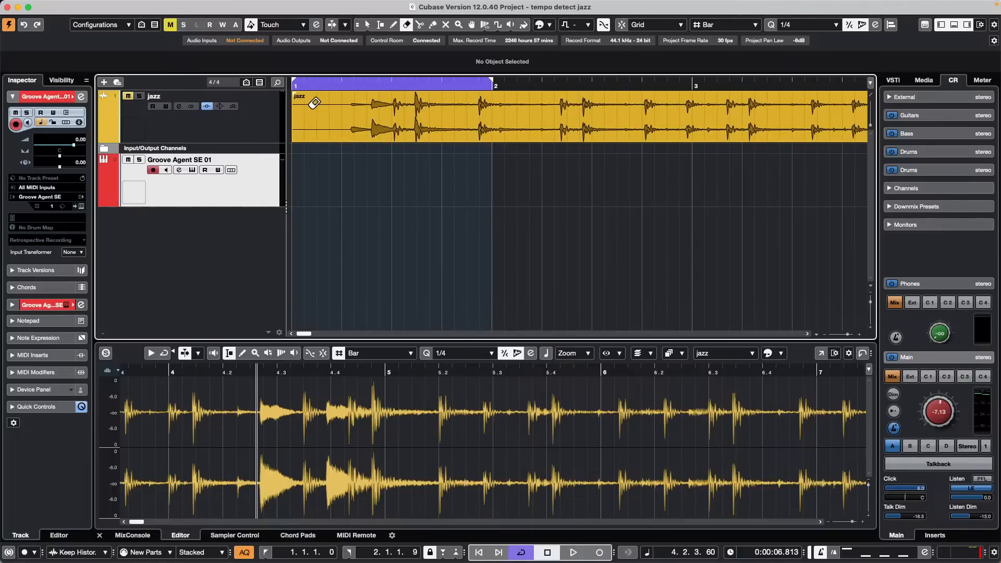
click(146, 552)
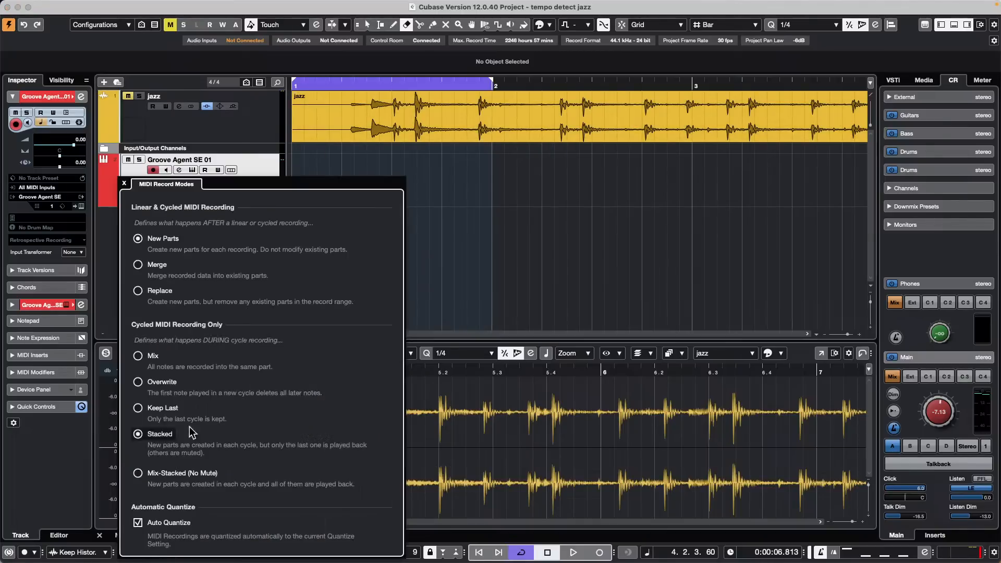
click(651, 231)
key(KP_Divide)
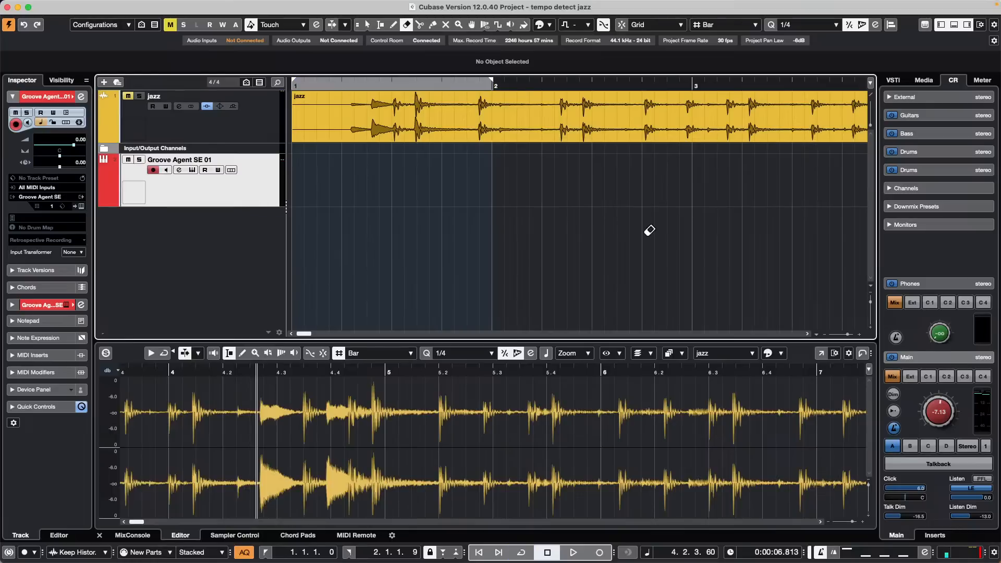
key(KP_Multiply)
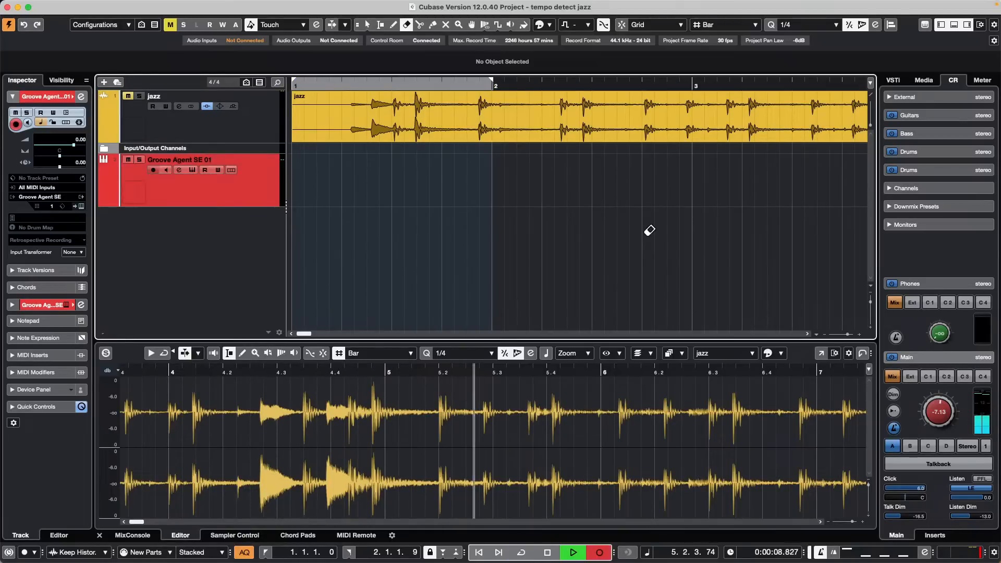
Step: Record two short Groove Agent SE 01 takes and play them back from the start
key(space)
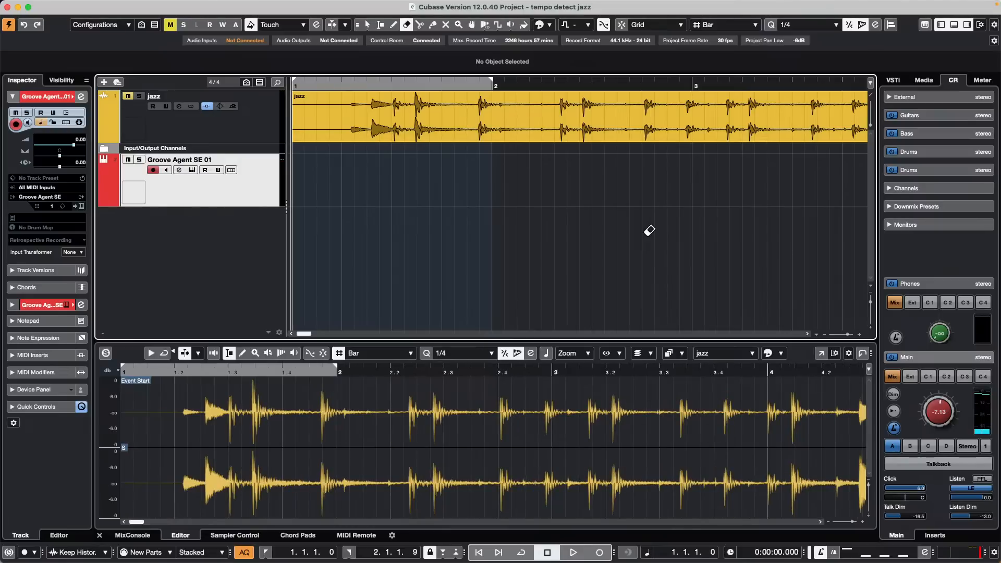
key(KP_Multiply)
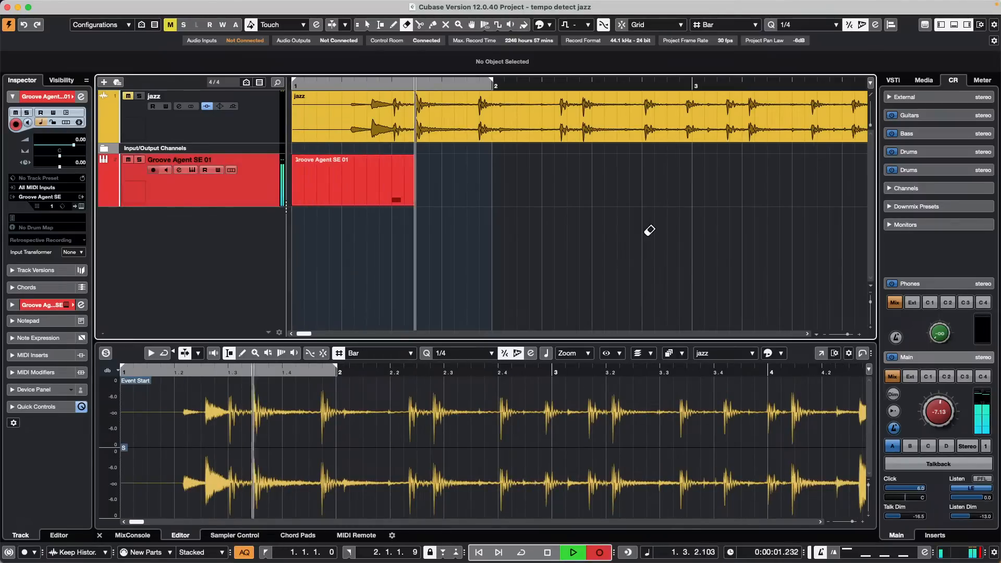
key(space)
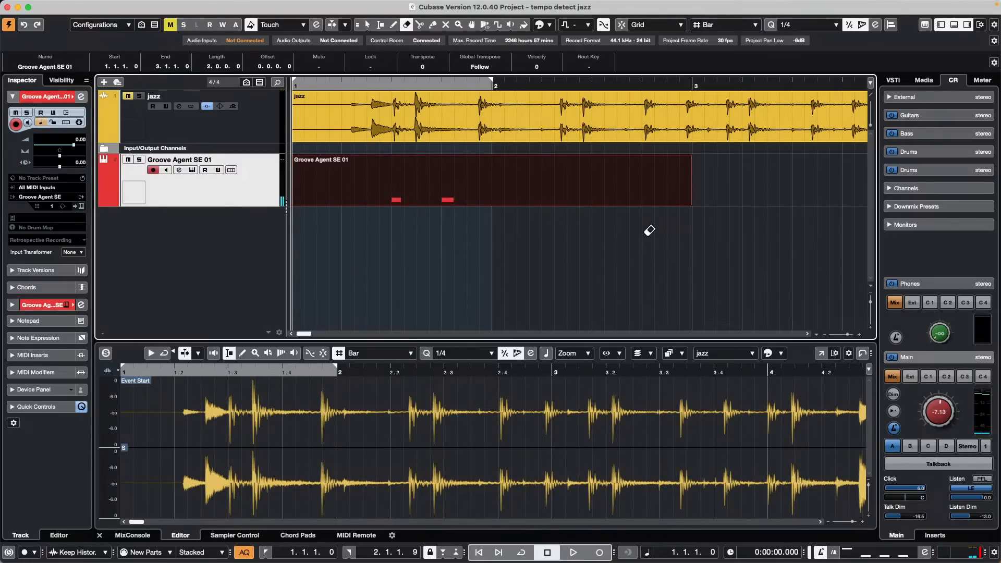
key(KP_Multiply)
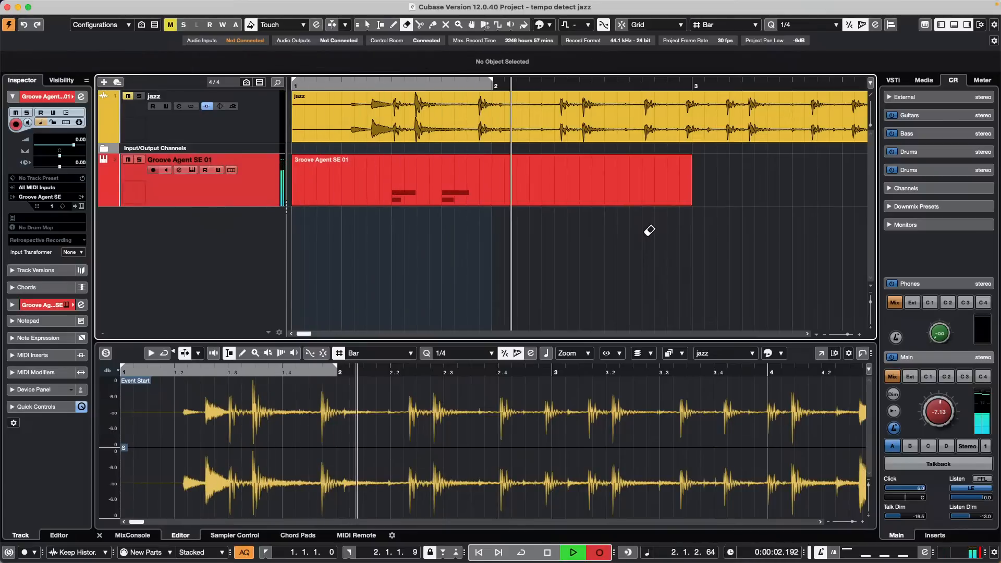
key(space)
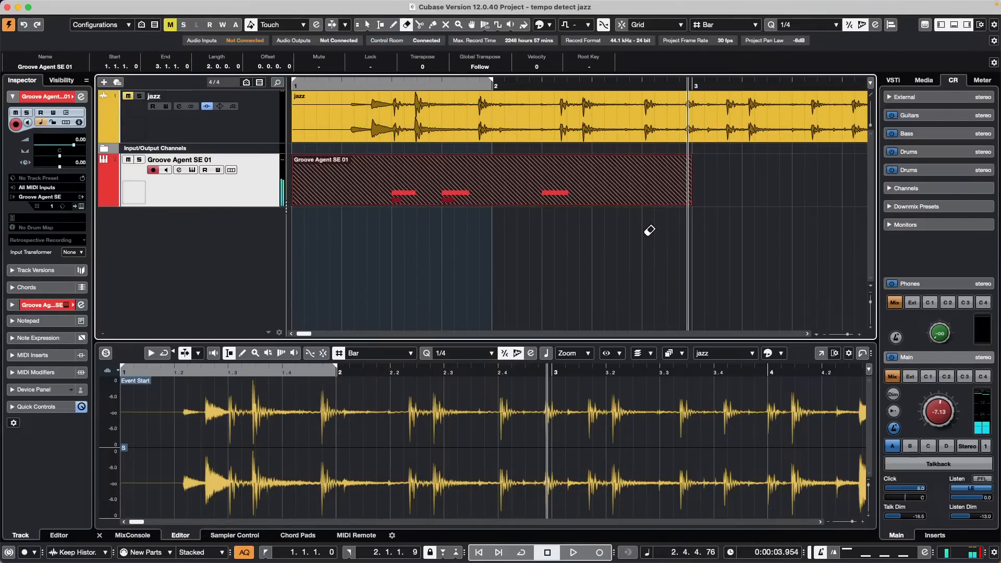
key(KP_Decimal)
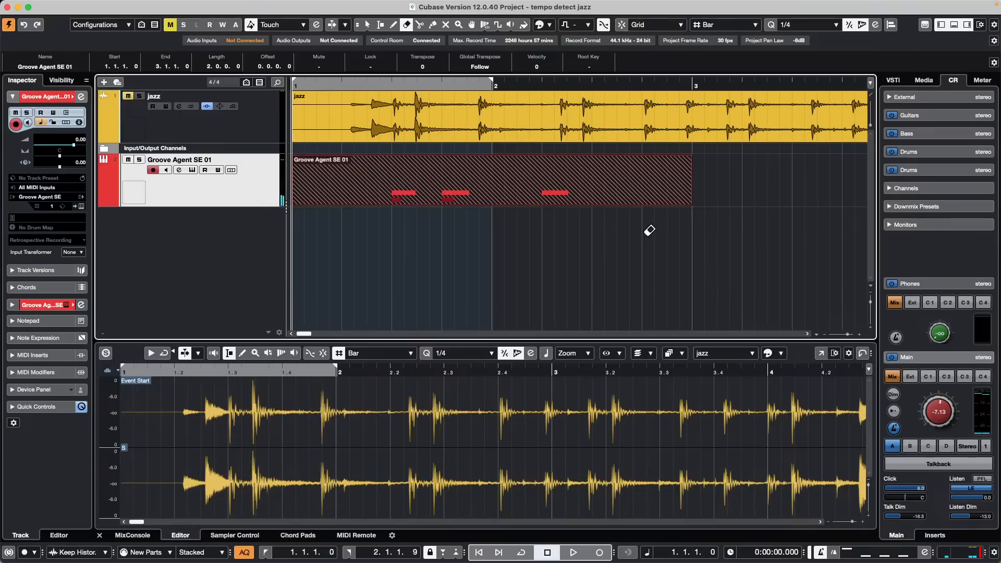
key(space)
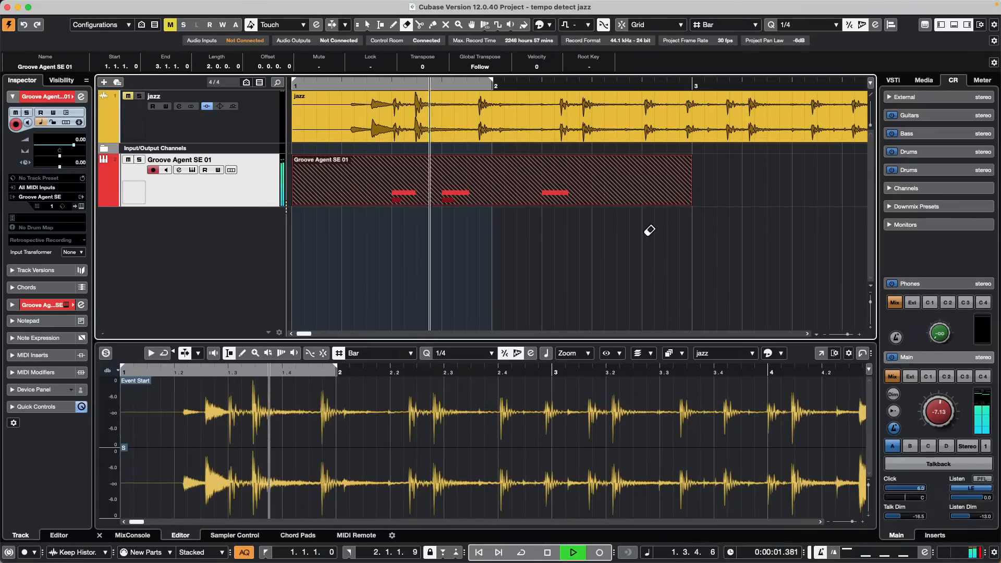
key(space)
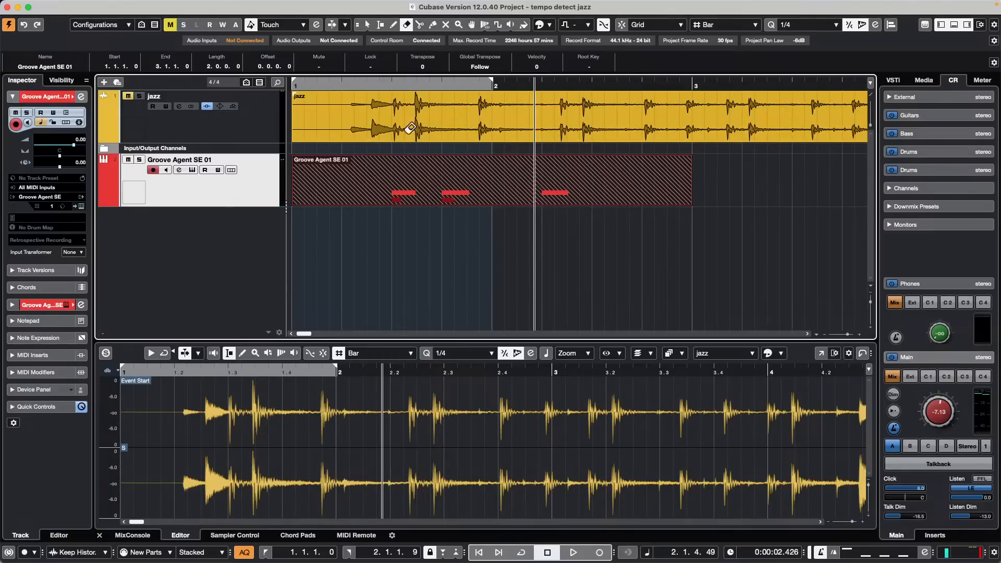
Step: With the Object Selection tool, record another take from bar 1 and play it back
right_click(412, 192)
click(513, 203)
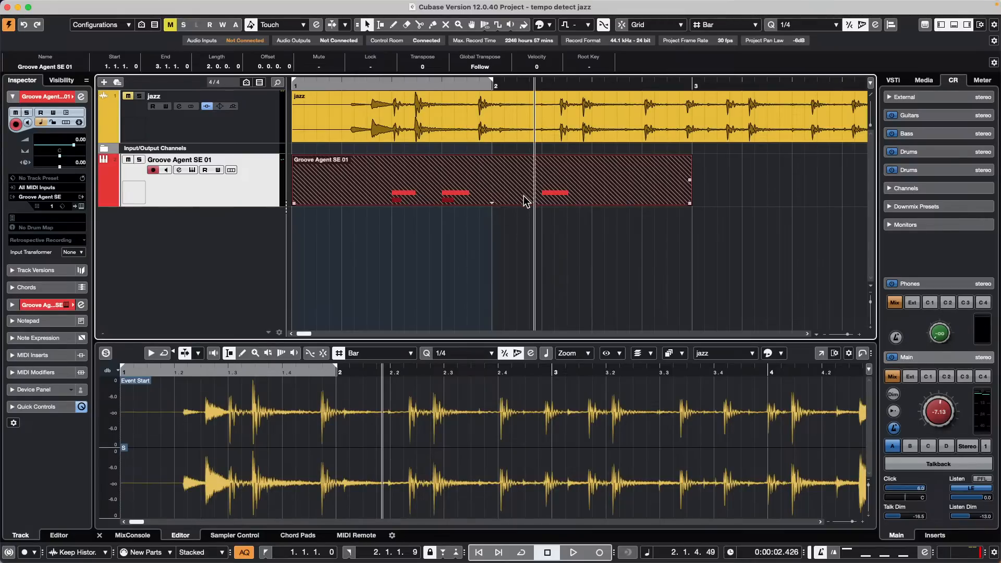
key(period)
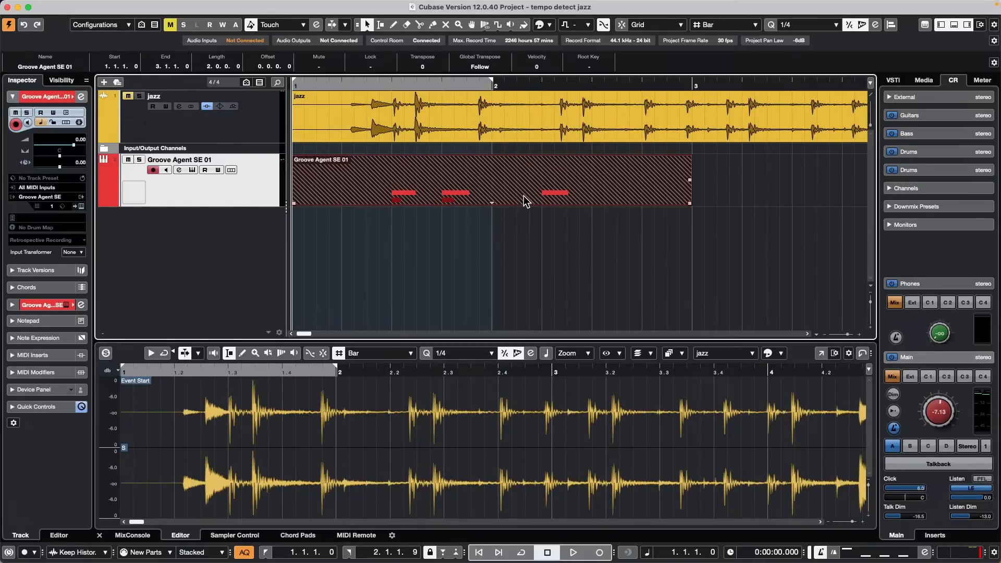
key(KP_Multiply)
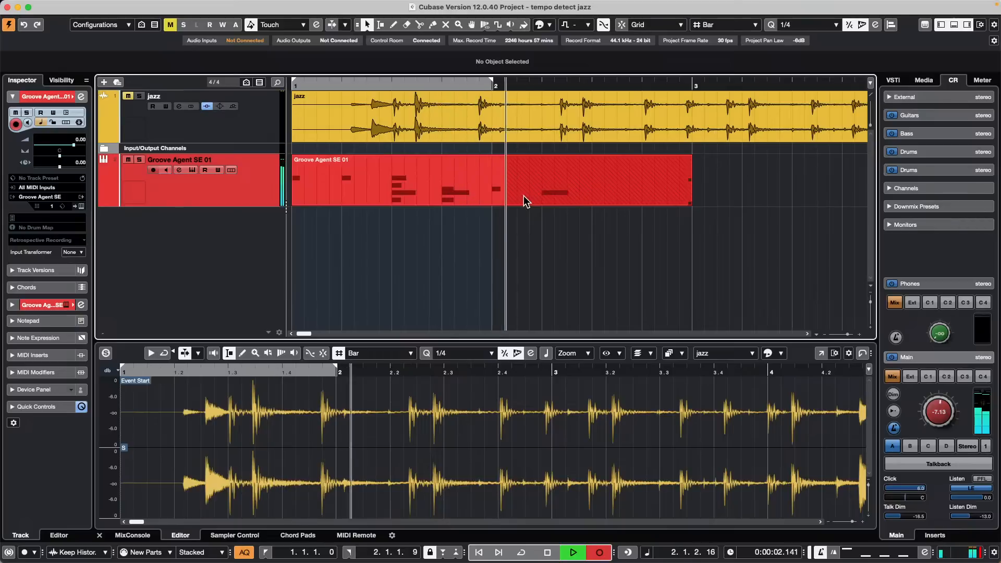
key(space)
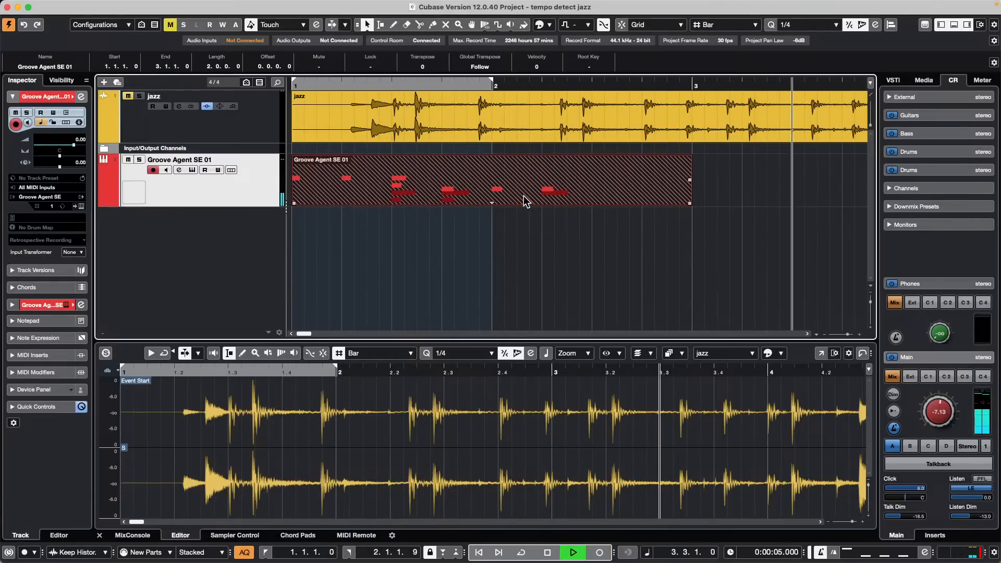
key(space)
key(space)
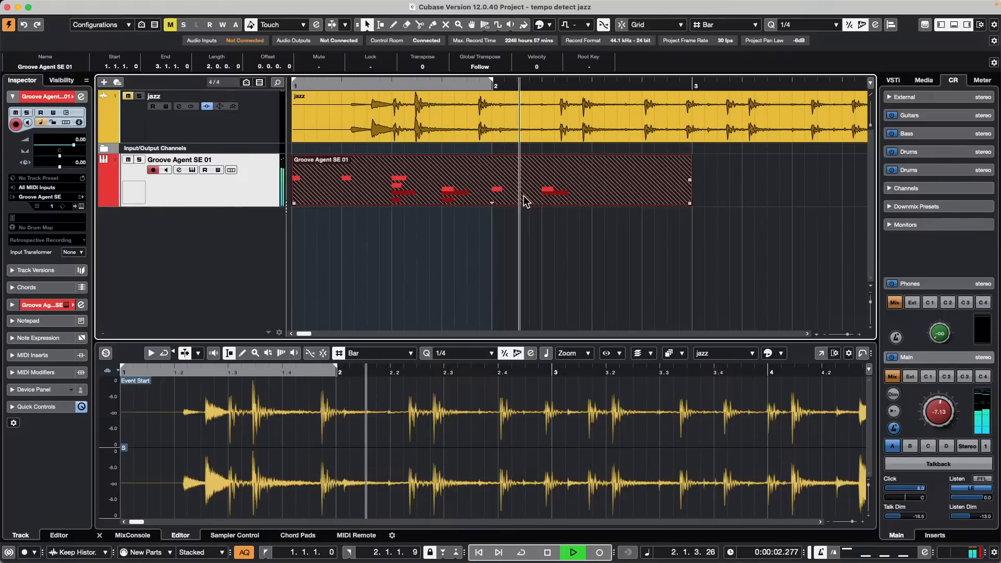
key(space)
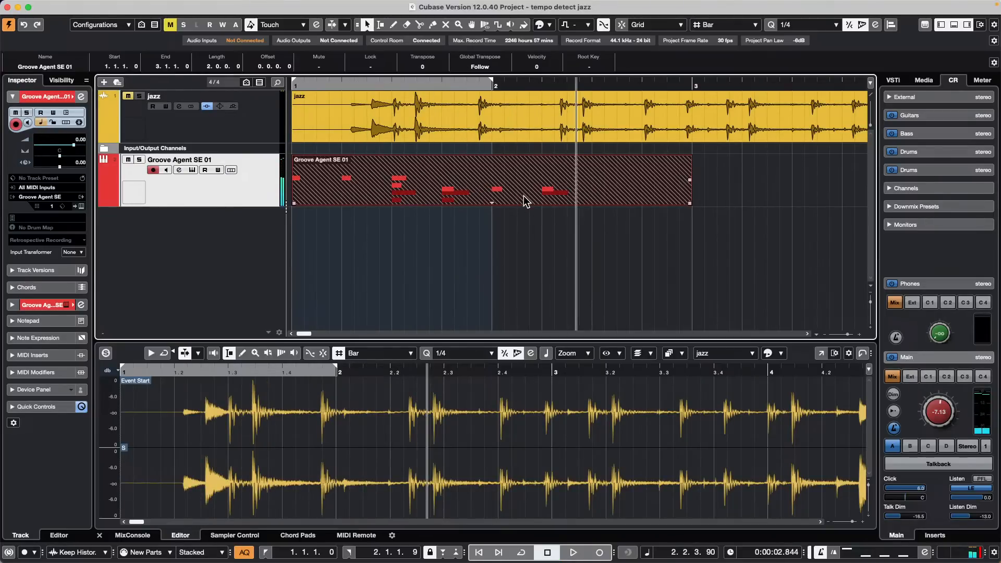
mouse_move(250, 558)
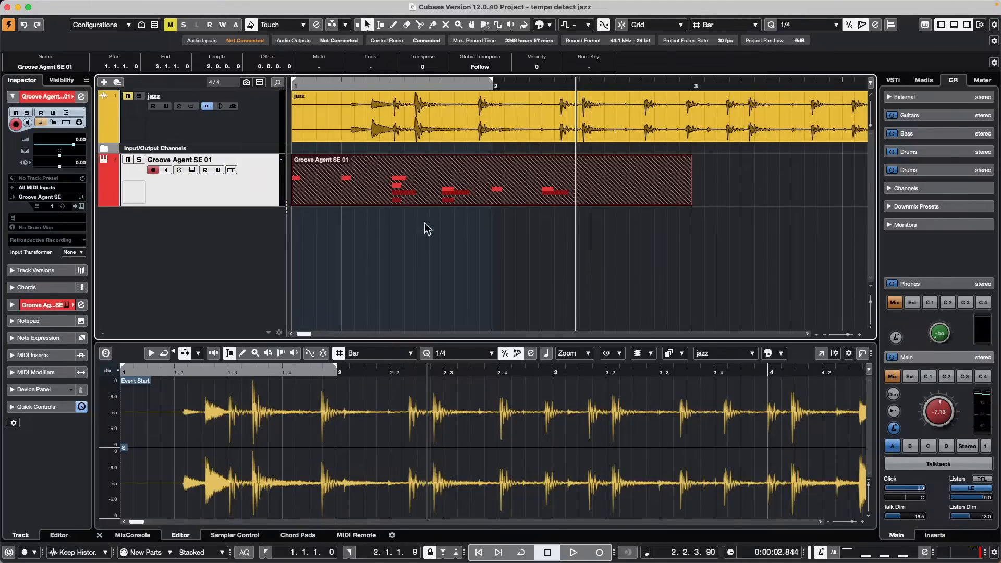
Step: Clear the stacked takes and record one fresh Groove Agent SE 01 part from bar 1
click(492, 204)
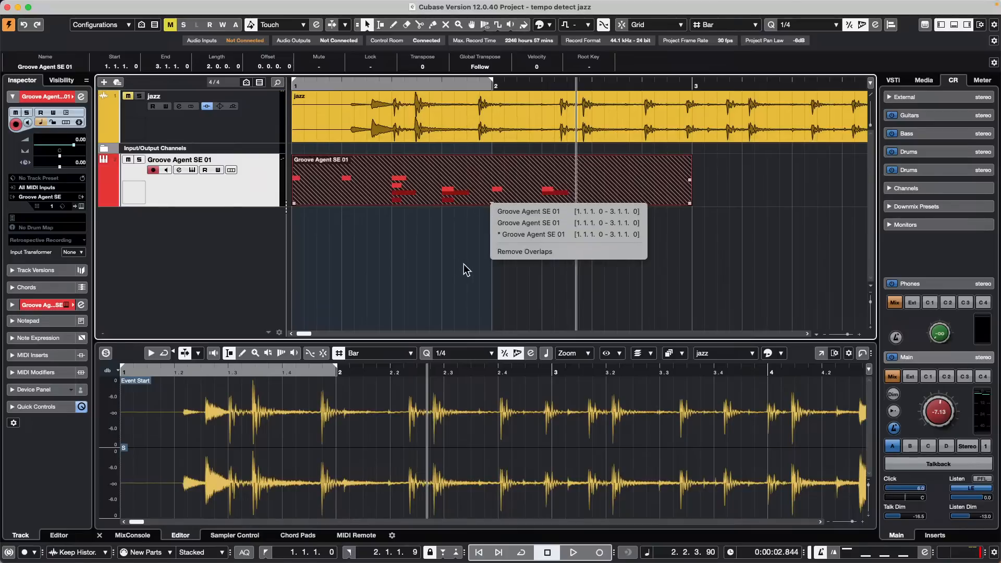
click(388, 217)
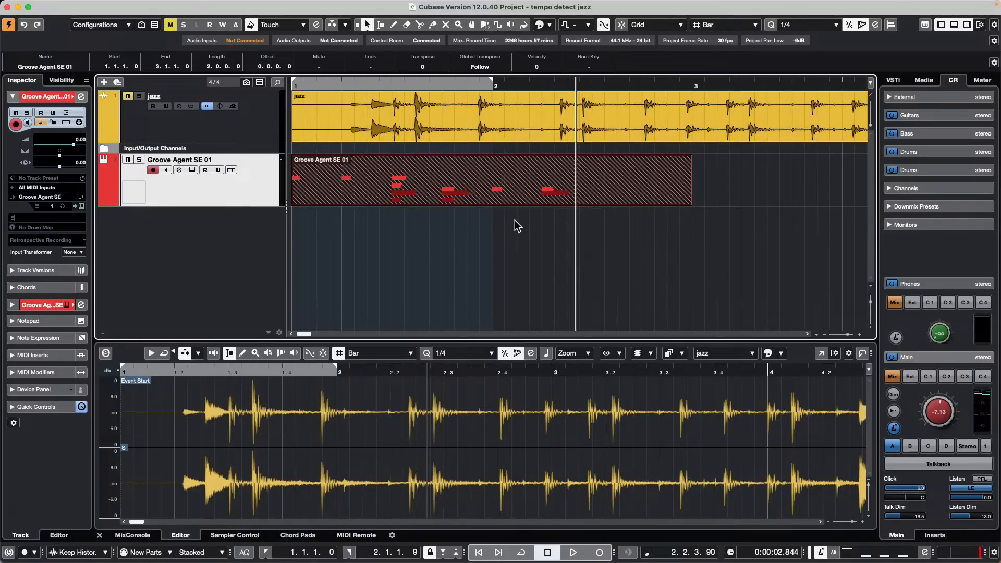
key(super+z)
key(super+z)
key(super+z)
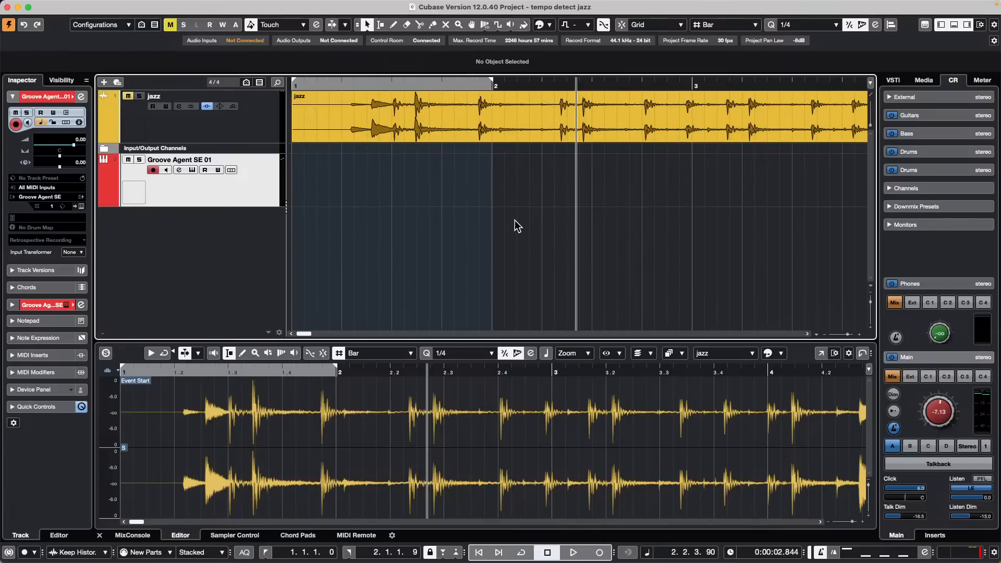
key(Home)
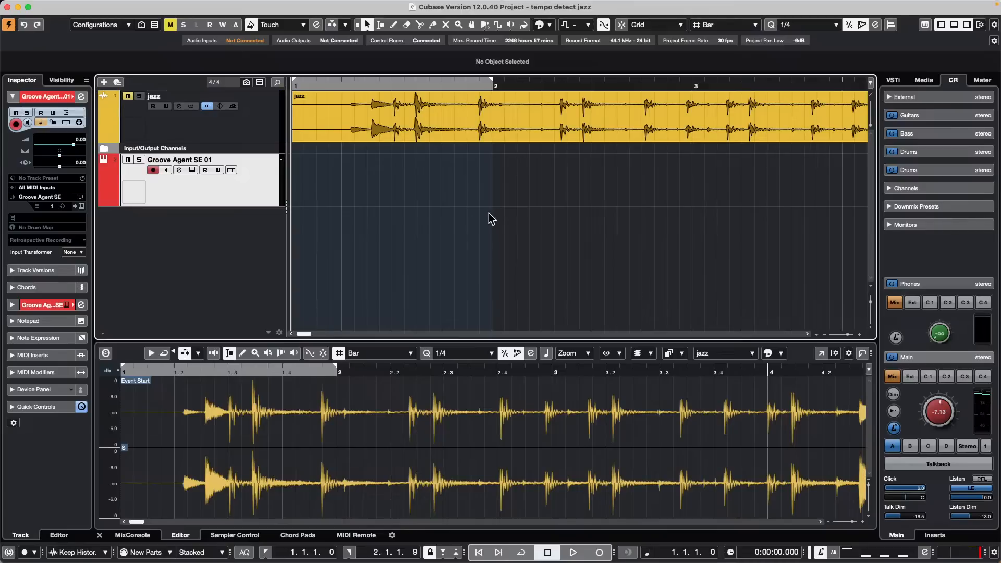
key(KP_Multiply)
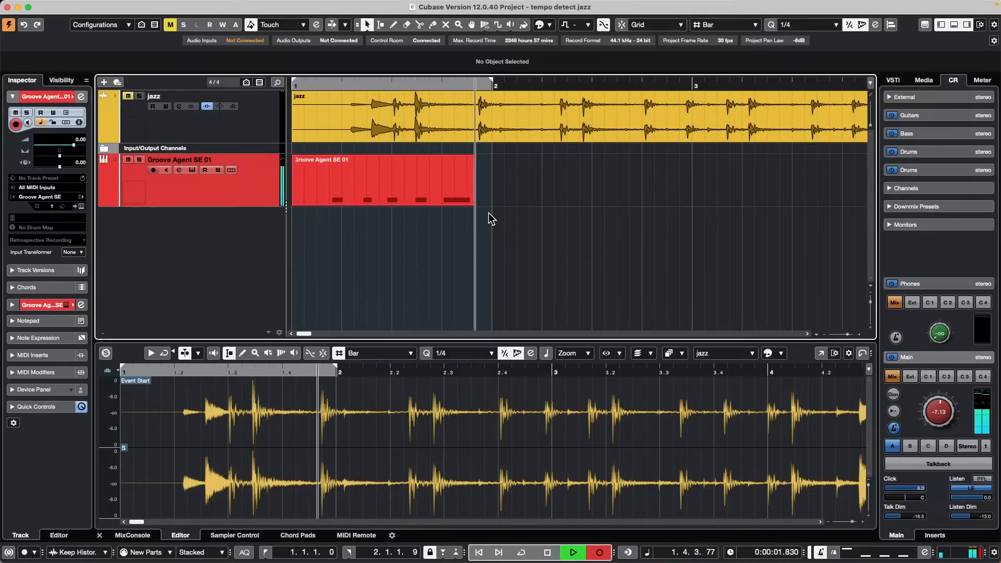
key(space)
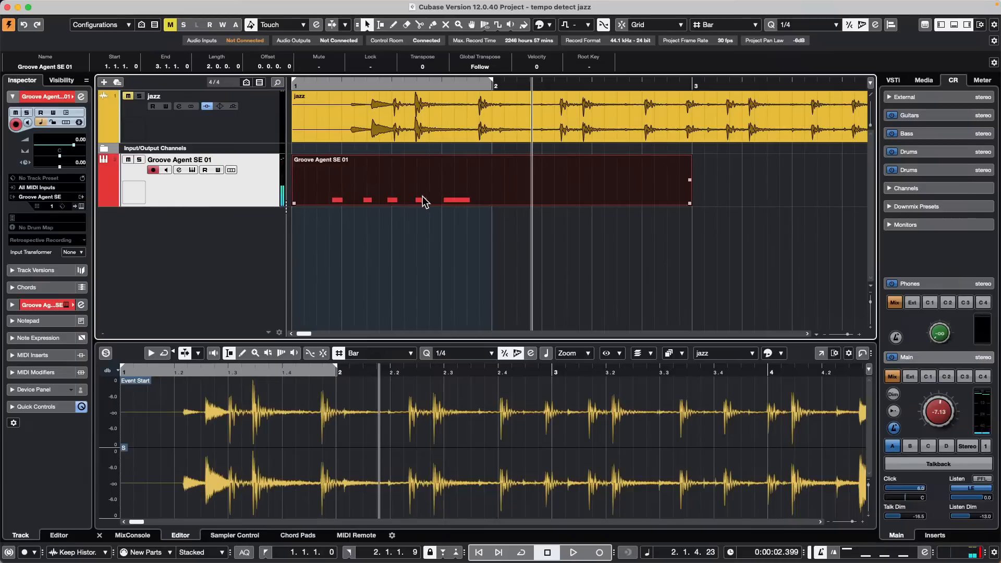
right_click(422, 197)
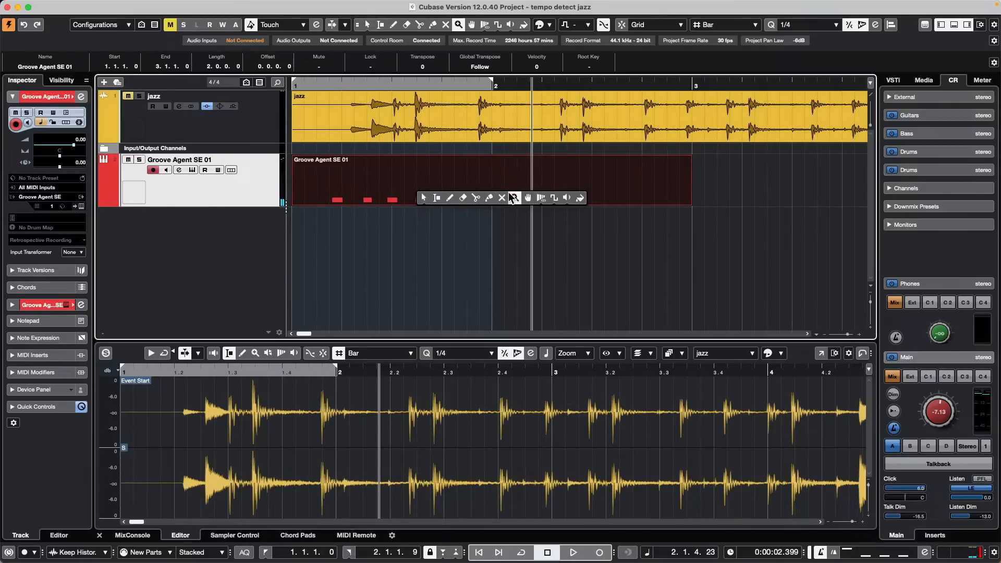
Step: Mute the earlier MIDI part with the Mute tool and record a short take over it
click(502, 197)
click(504, 194)
key(Home)
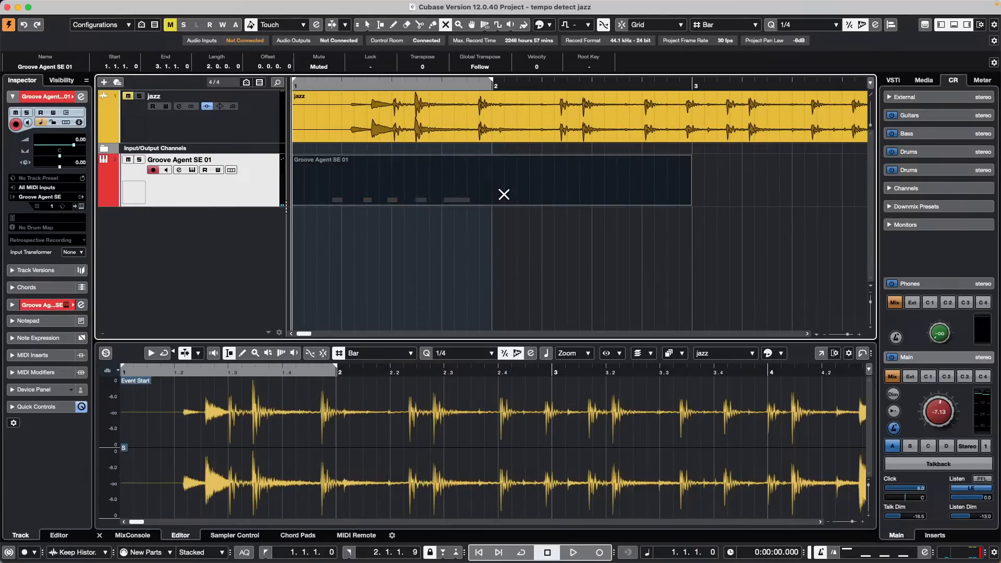
key(KP_Multiply)
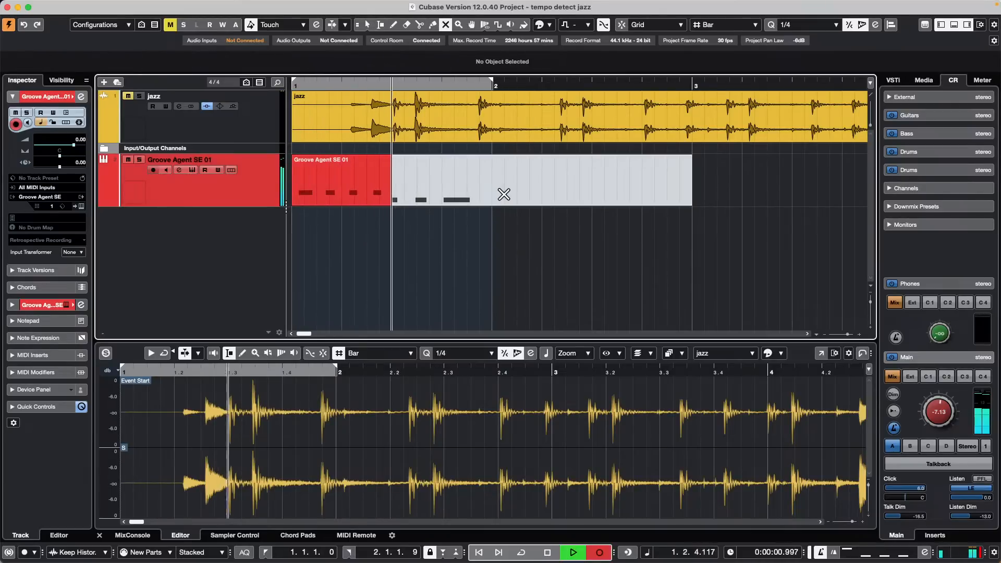
key(space)
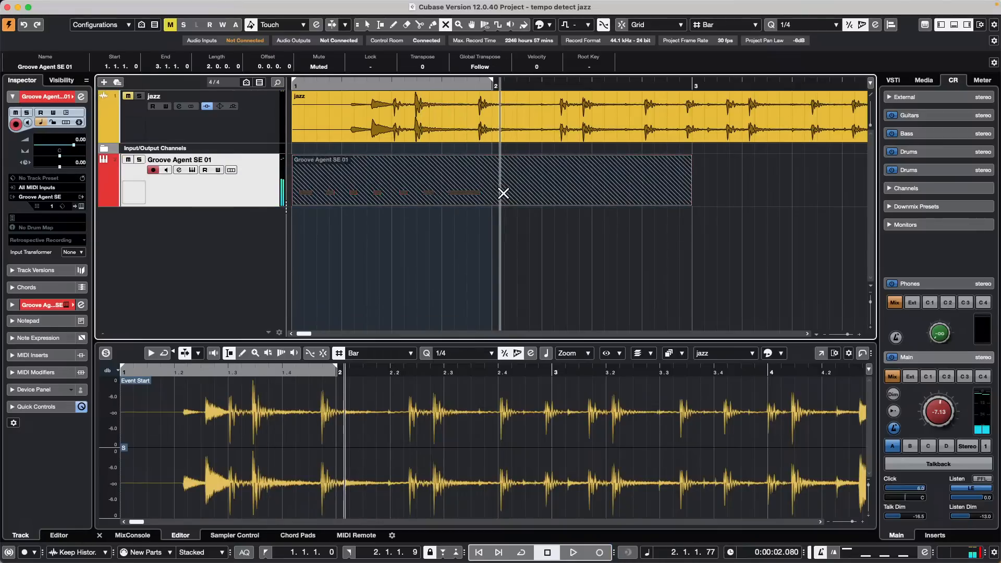
Step: Record another take from the project start and play it back from bar 1
key(Home)
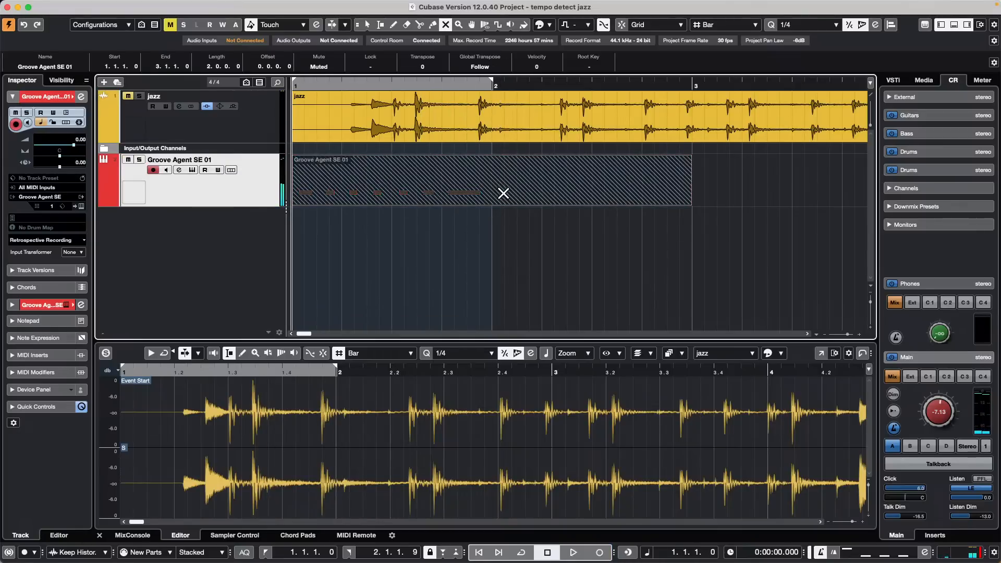
key(KP_Multiply)
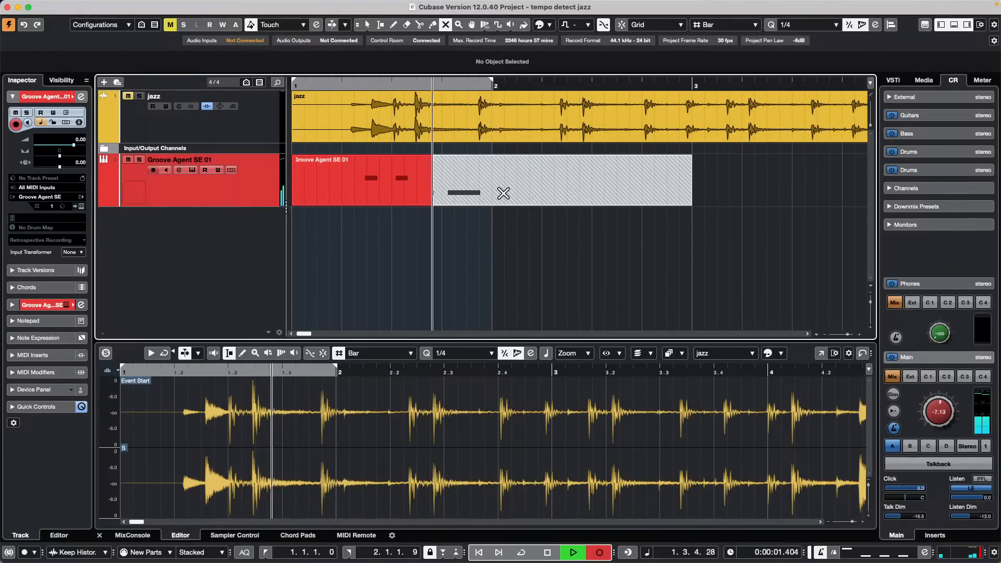
key(space)
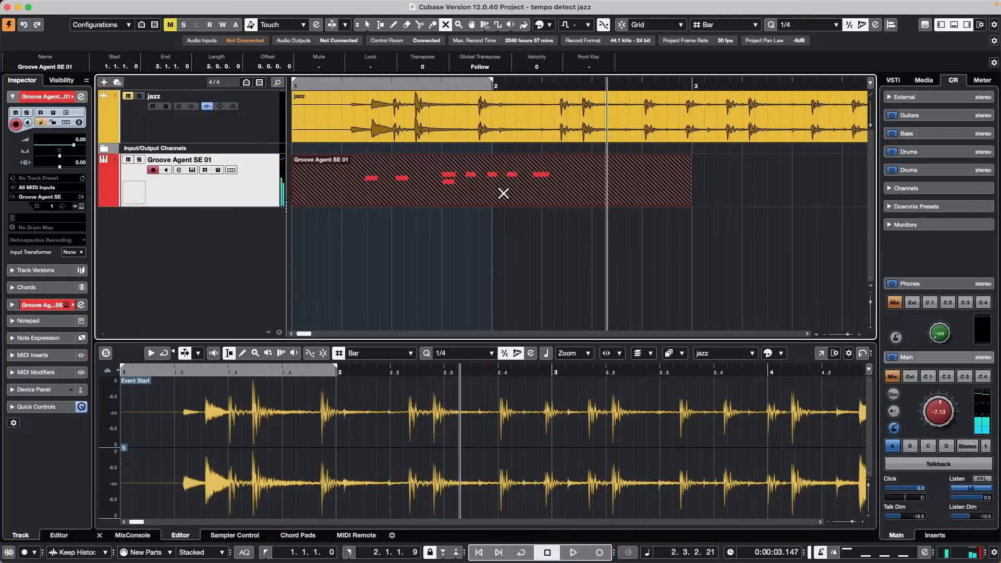
key(space)
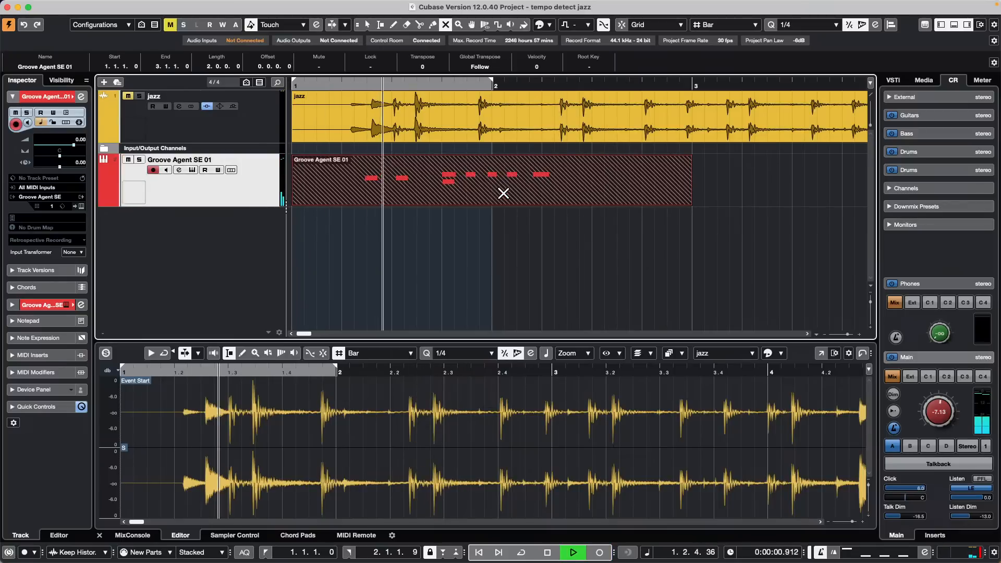
key(space)
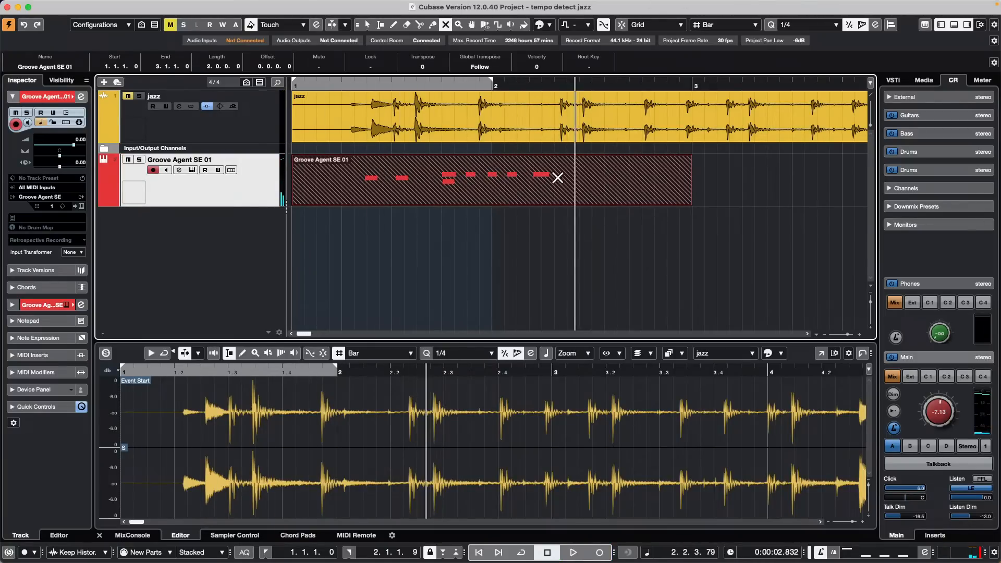
Step: Bring the first Groove Agent SE 01 take to the front and audition it from bar 1
key(1)
click(492, 203)
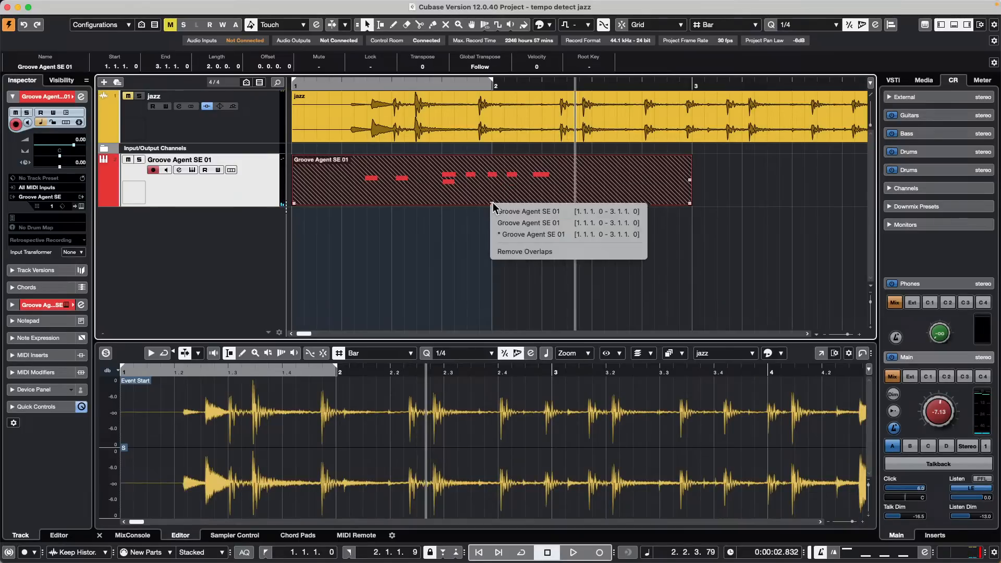
click(540, 214)
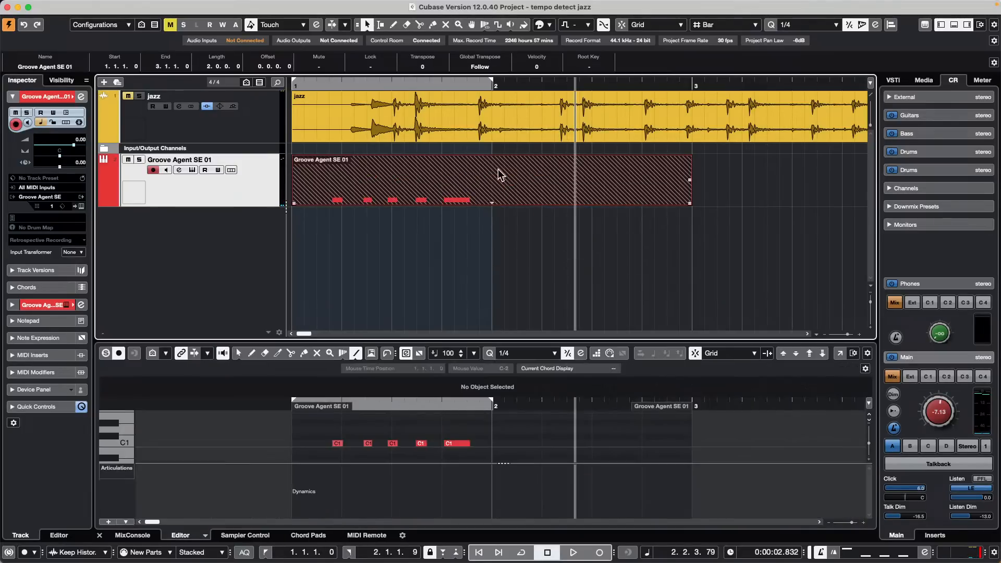
key(space)
key(space)
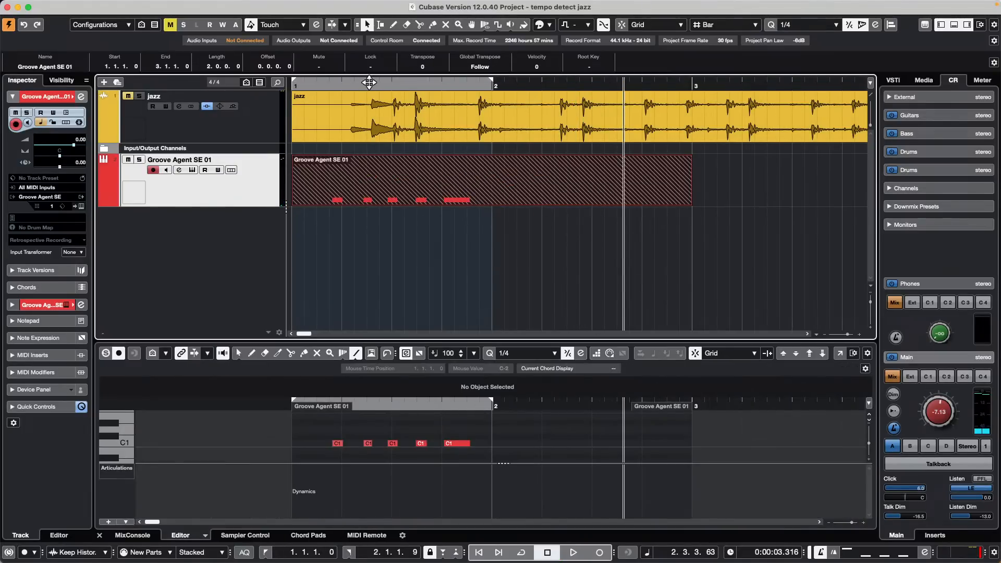
key(KP_Decimal)
key(space)
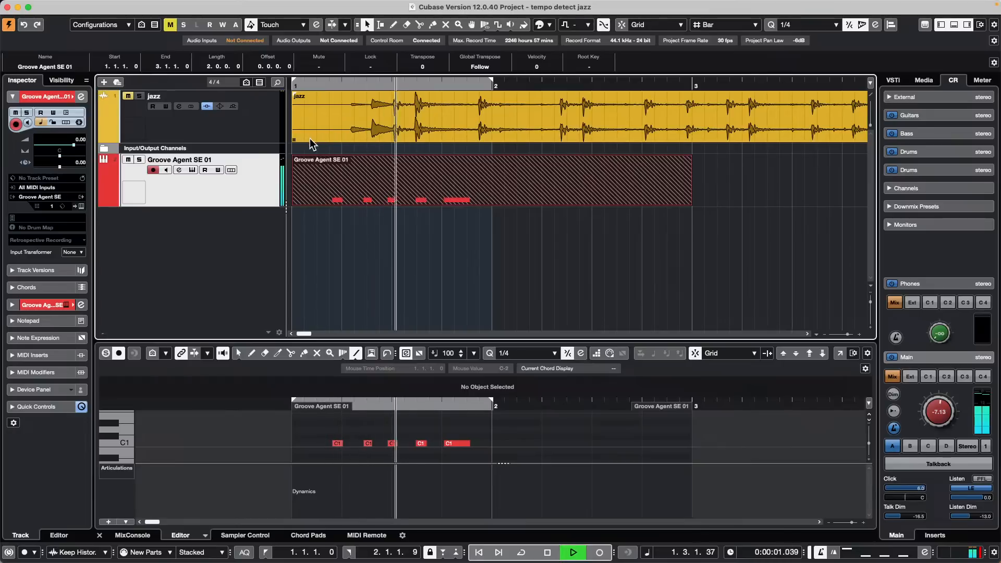
key(space)
click(523, 179)
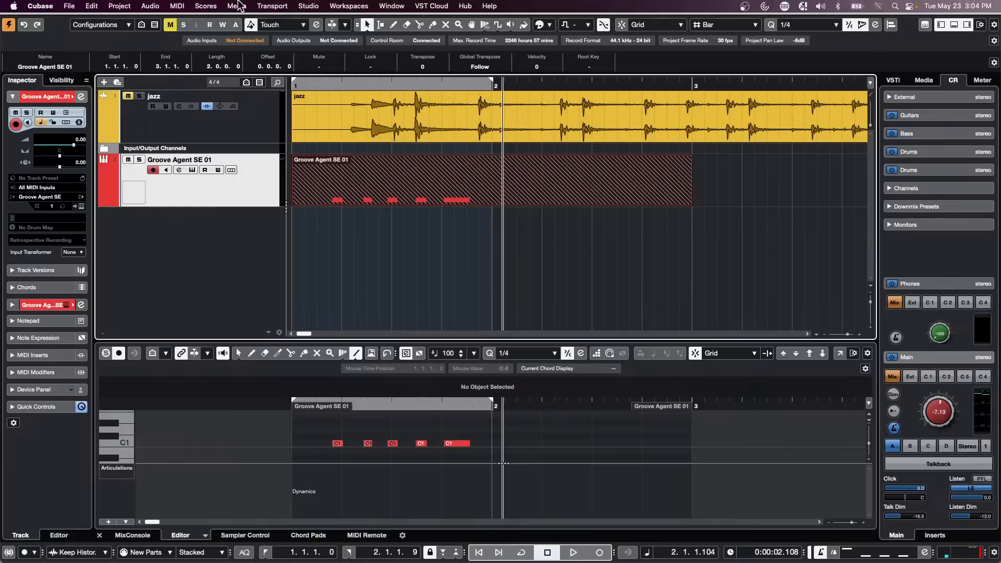
Step: Open the Audio Connections window
click(313, 5)
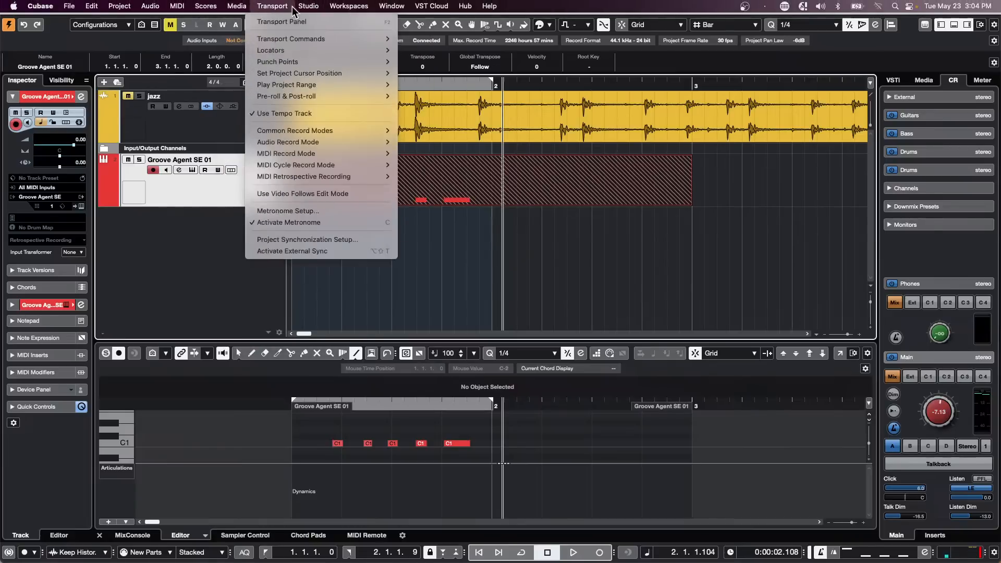
mouse_move(334, 11)
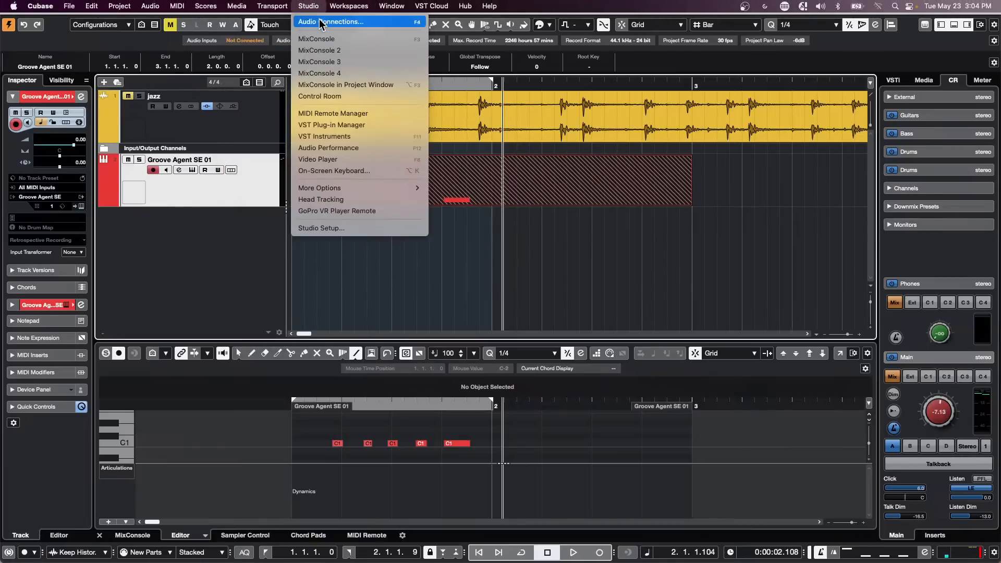
click(320, 23)
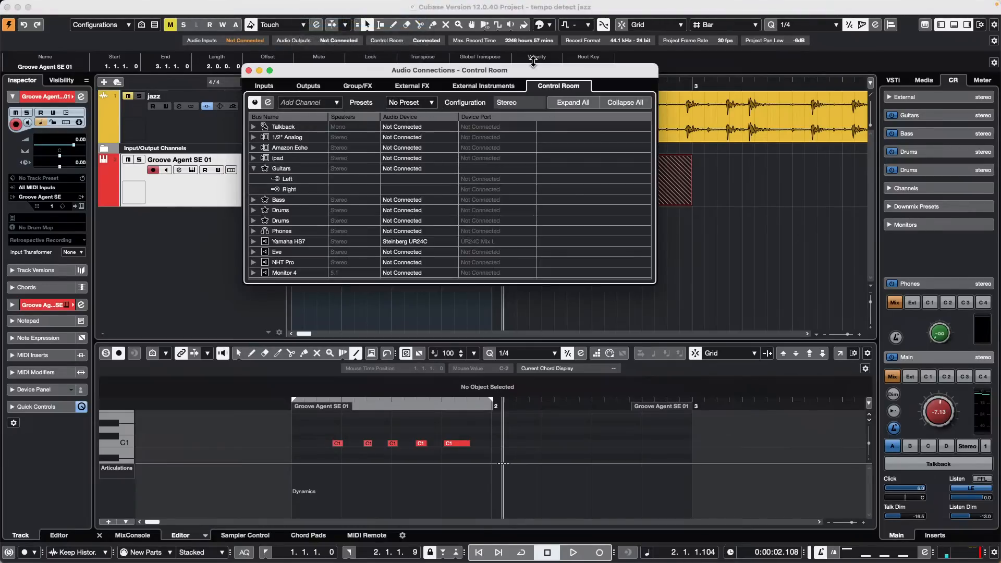
Step: Browse the Group/FX, External FX and External Instruments connection pages
click(354, 86)
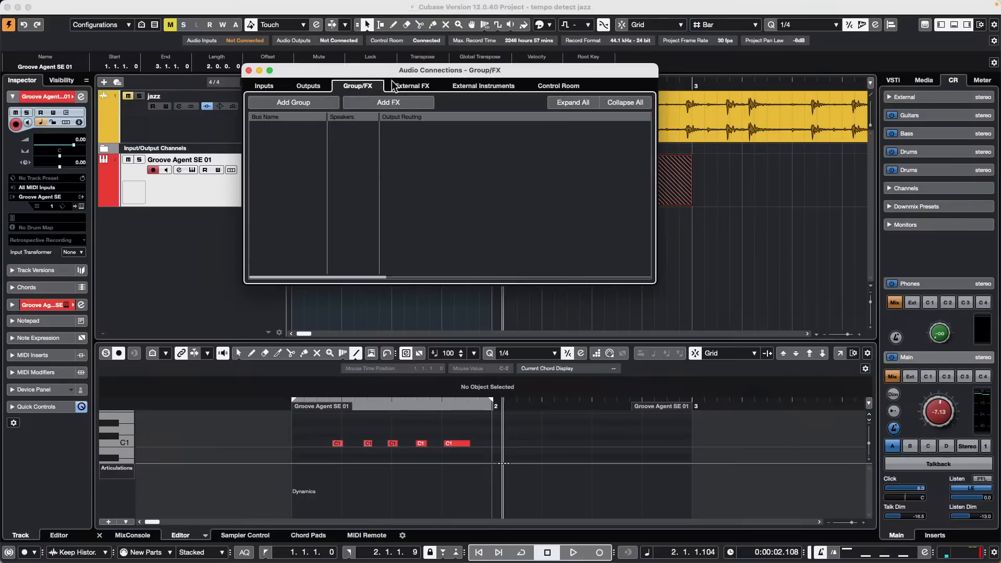
click(406, 89)
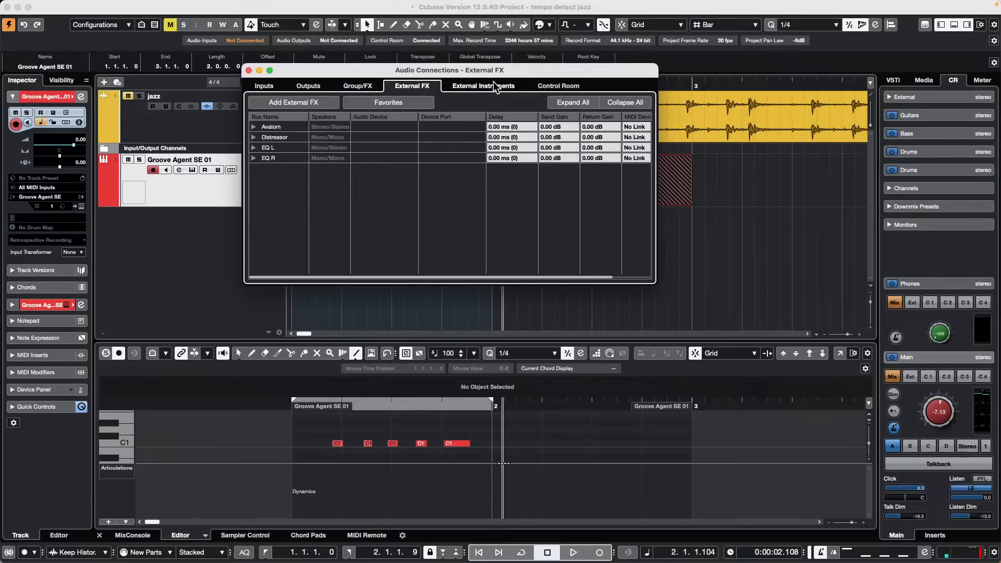
click(495, 87)
click(400, 87)
click(376, 87)
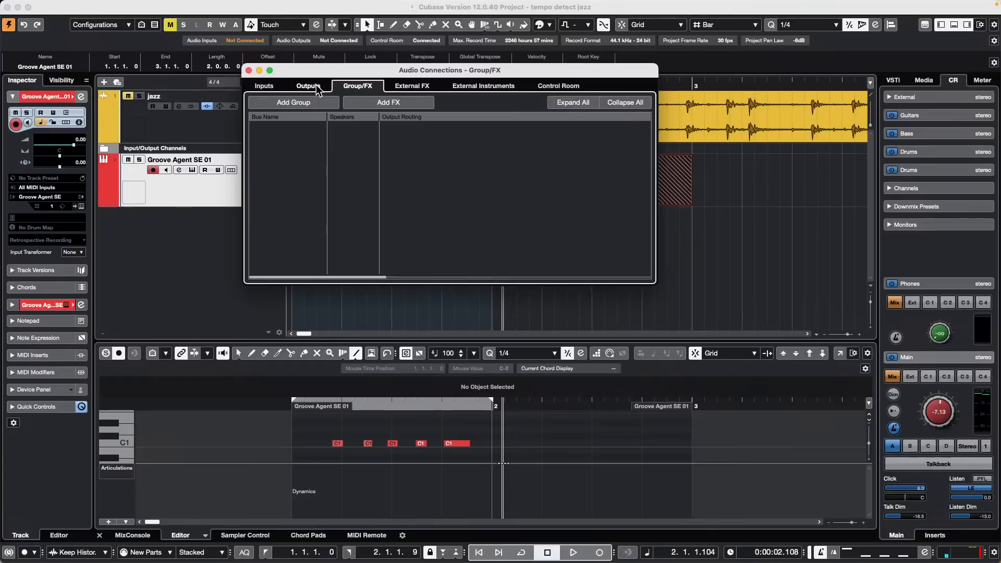
click(496, 85)
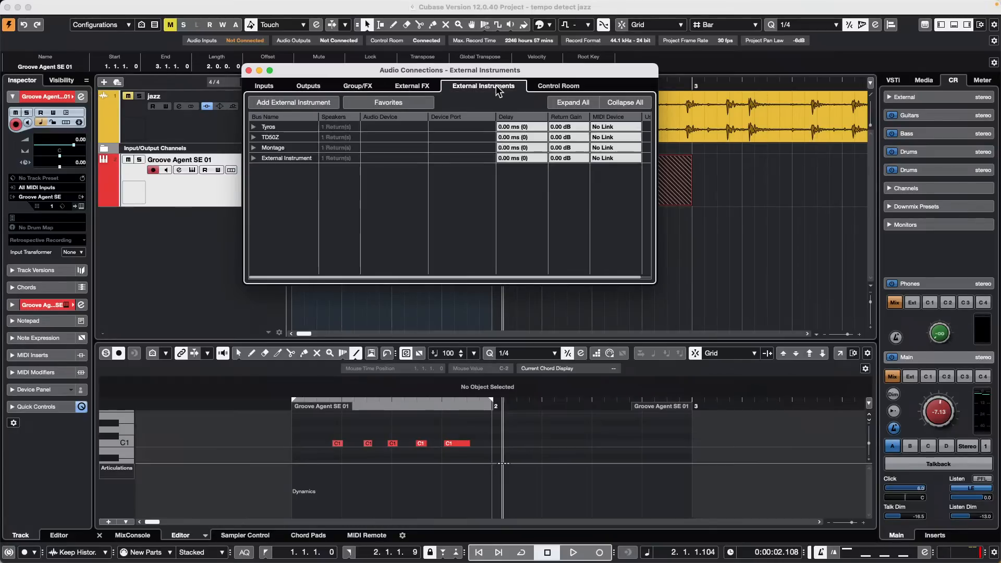
click(420, 86)
click(359, 84)
Step: View the Outputs and Control Room pages, then open and dismiss the Control Room presets list
click(308, 87)
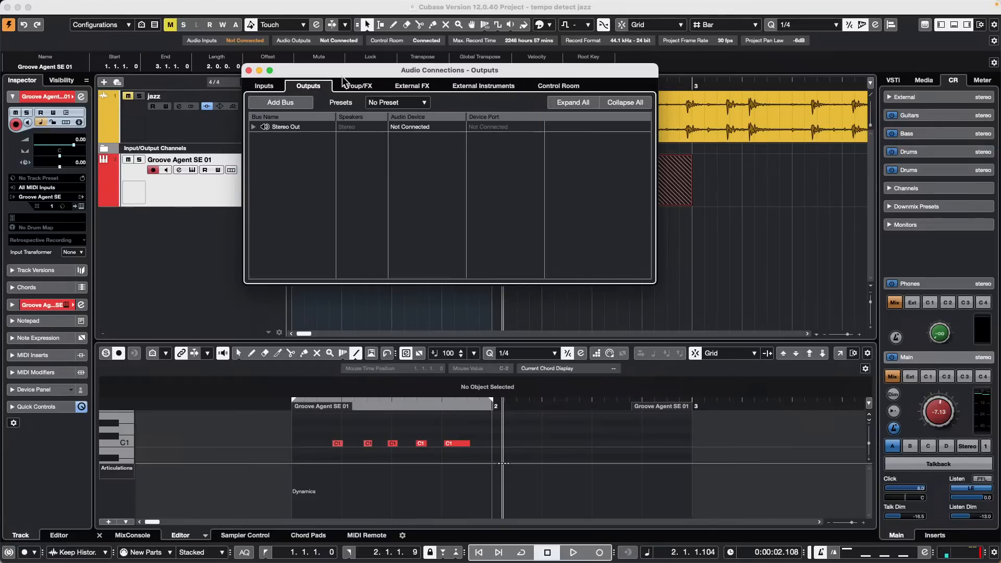
click(560, 86)
click(427, 100)
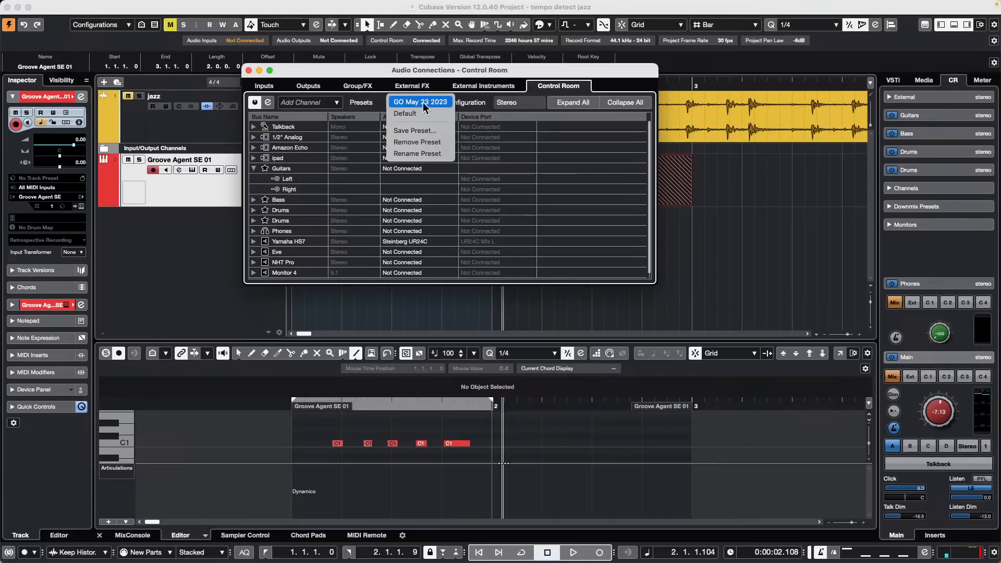
click(562, 65)
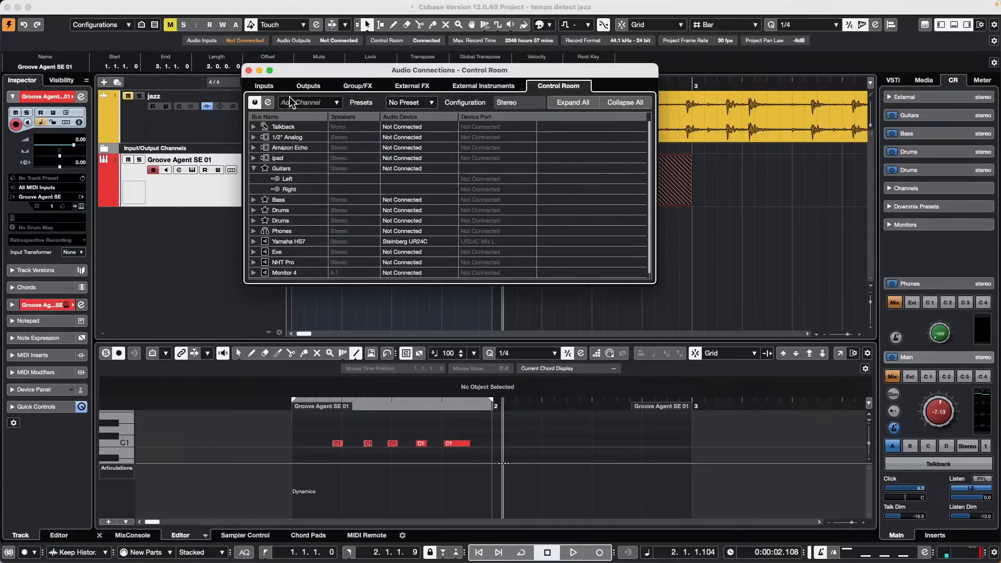
Step: Recheck the Outputs, Inputs and Control Room pages, then close Audio Connections
click(307, 86)
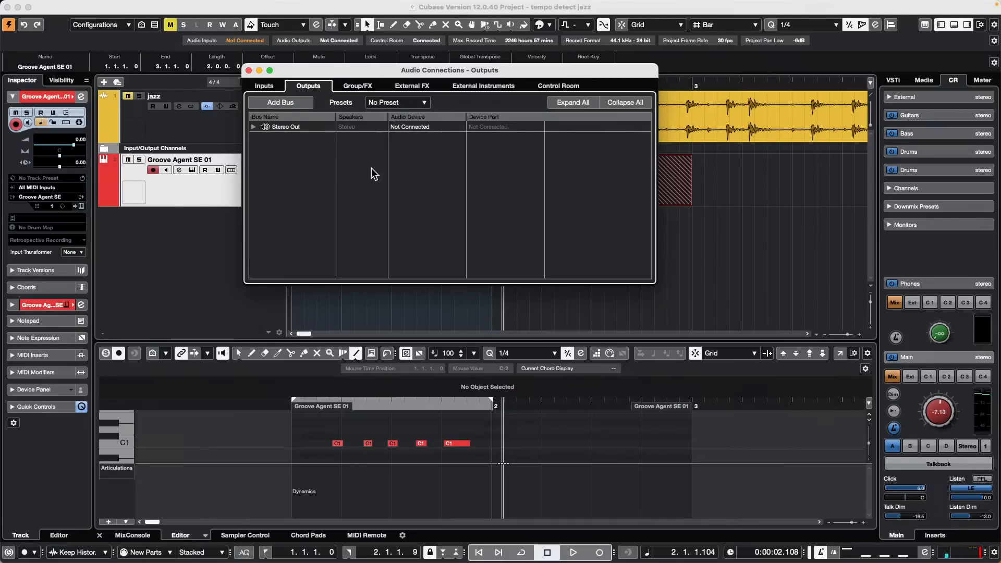
click(555, 86)
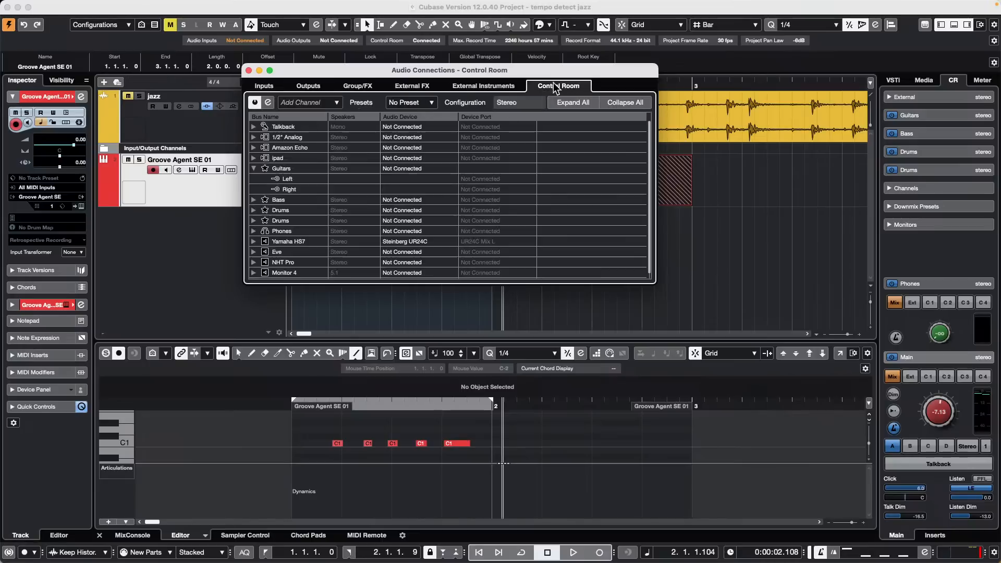
click(263, 85)
click(310, 86)
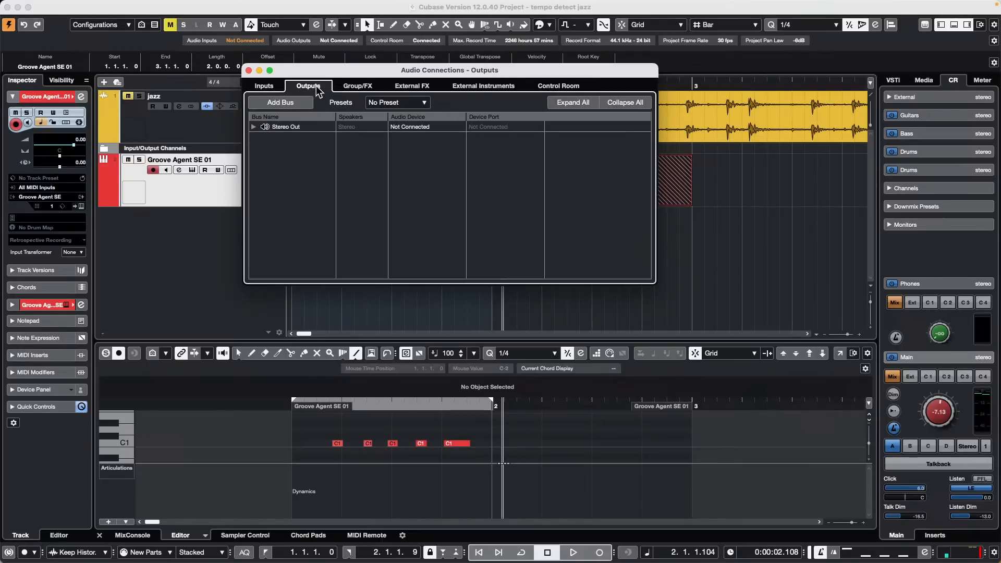
click(567, 84)
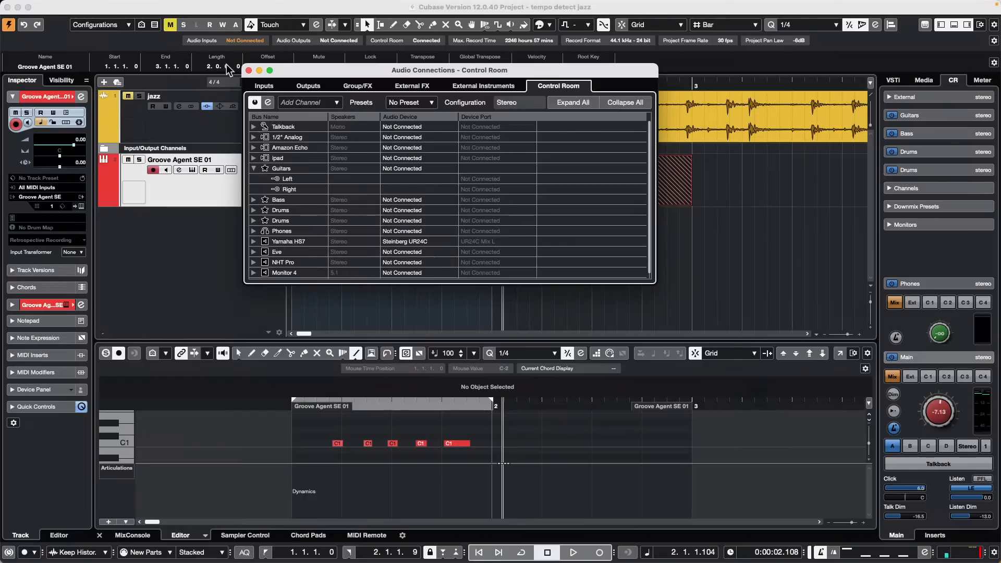
click(249, 70)
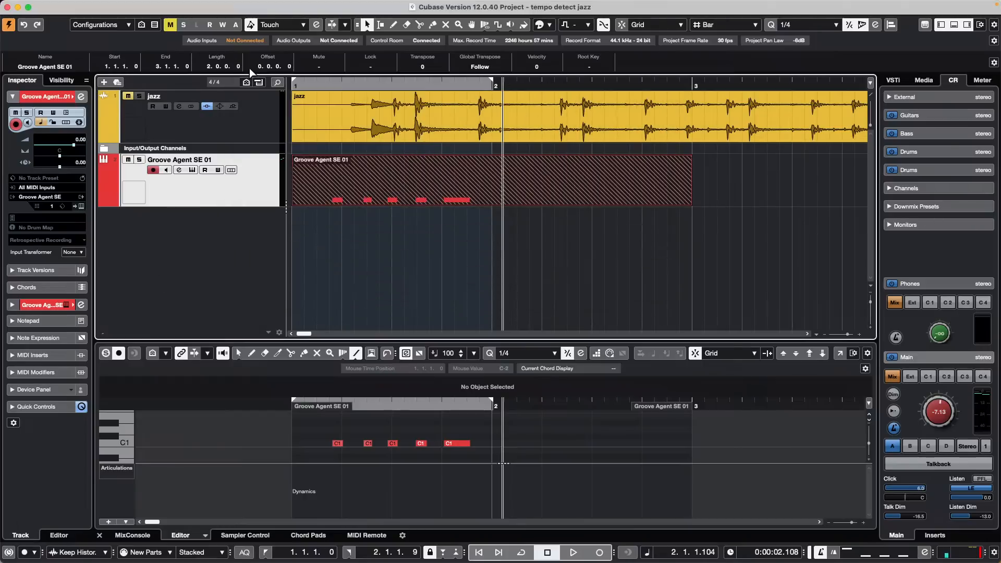
click(418, 211)
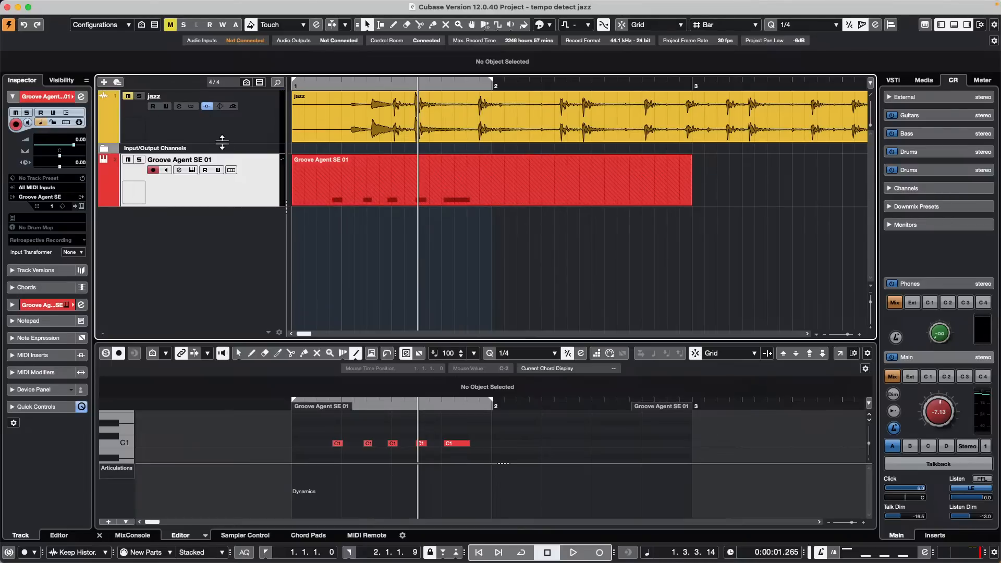
Step: Enlarge the jazz track, zoom out to the whole recording, and open its track versions menu
drag(222, 141, 222, 268)
click(351, 76)
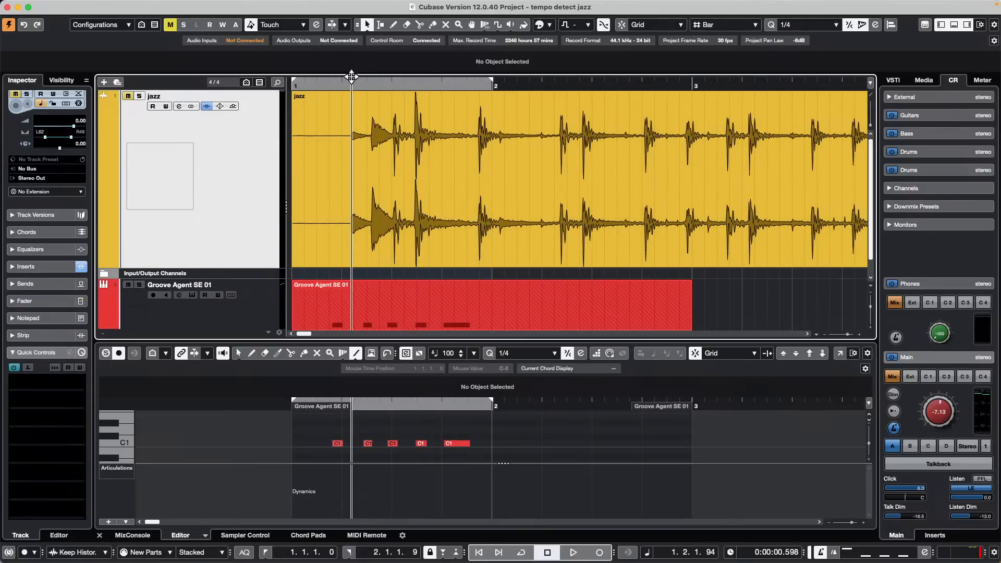
drag(352, 77, 358, 29)
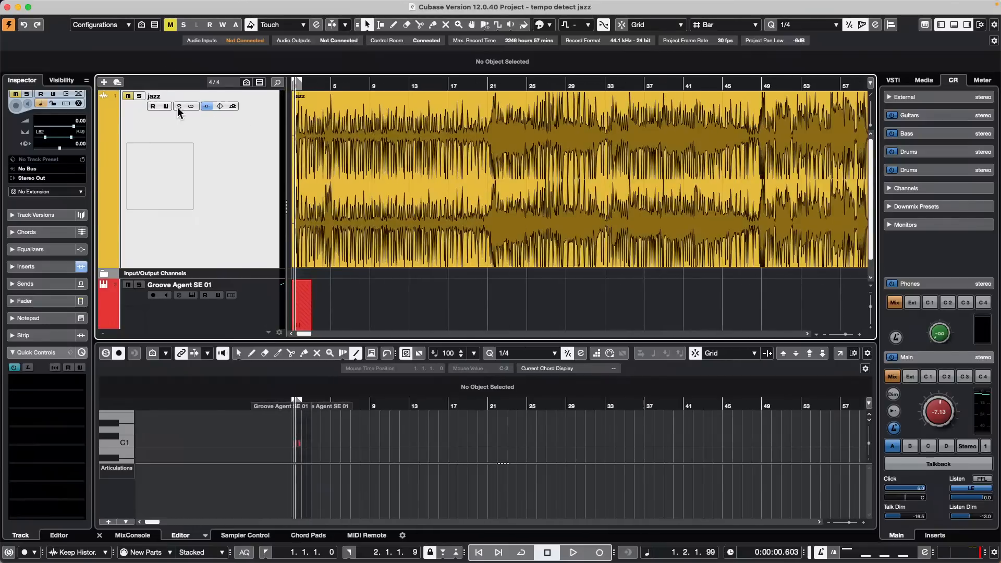
click(234, 99)
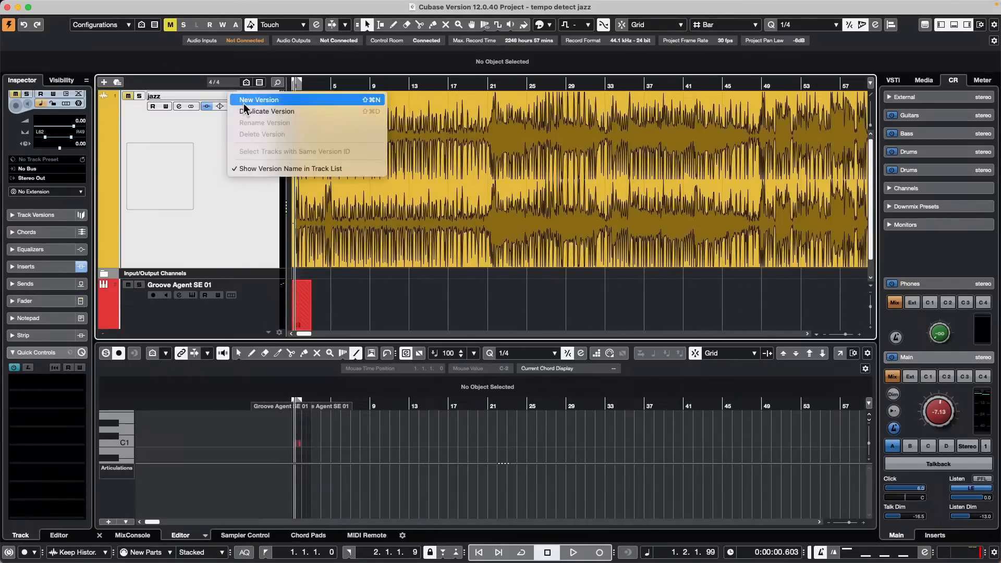
Step: Duplicate the jazz version and split its event at bars 9, 21 and 37
click(269, 111)
right_click(390, 182)
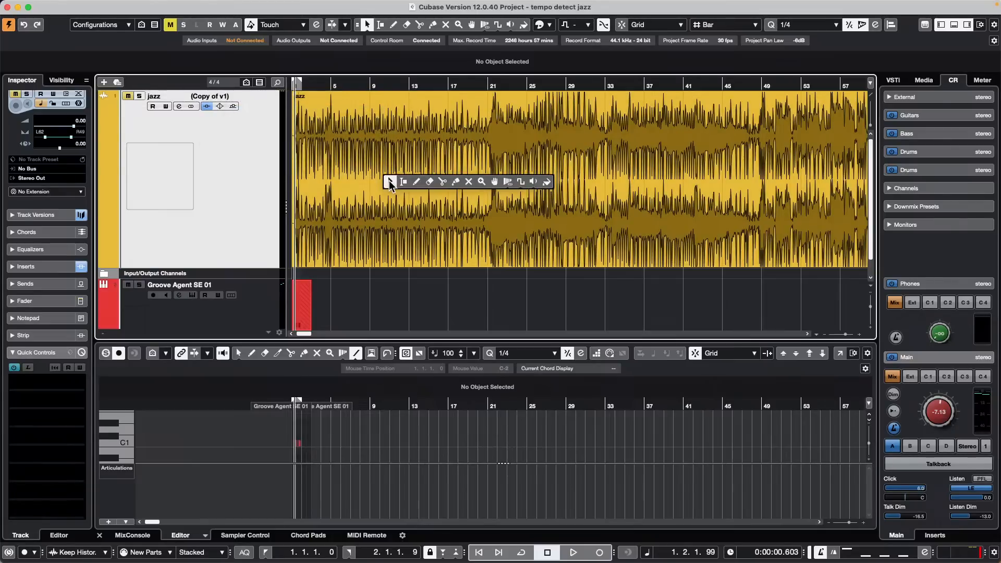
click(442, 182)
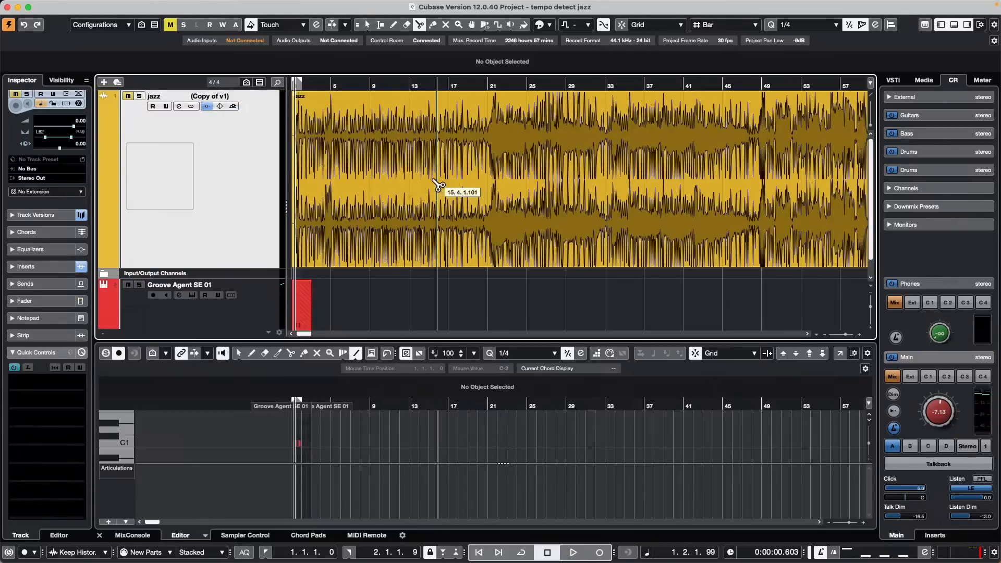
click(392, 190)
click(487, 190)
click(652, 180)
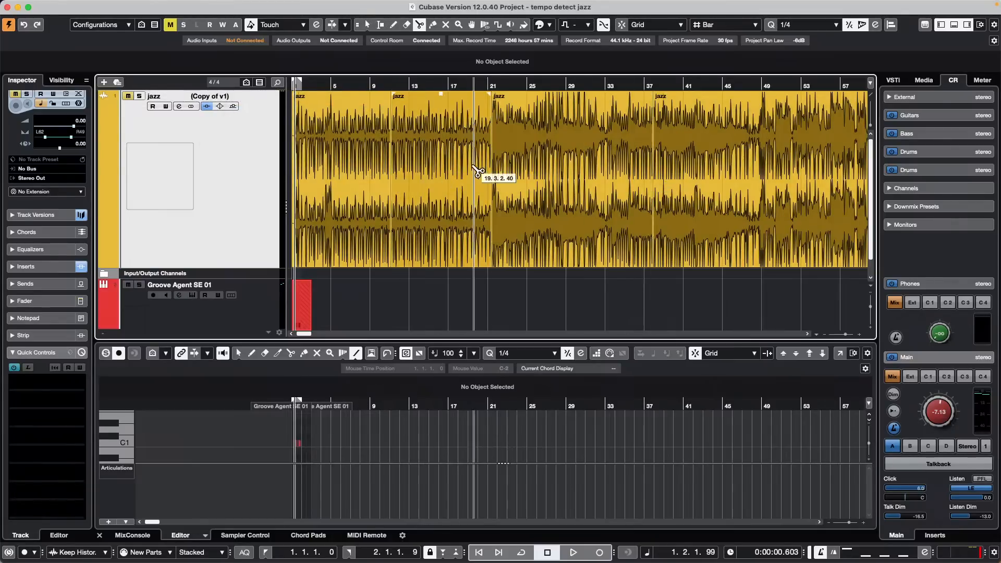
Step: Erase the jazz sections from bar 9 to 21 and from bar 37 onward
right_click(473, 169)
click(513, 170)
click(416, 164)
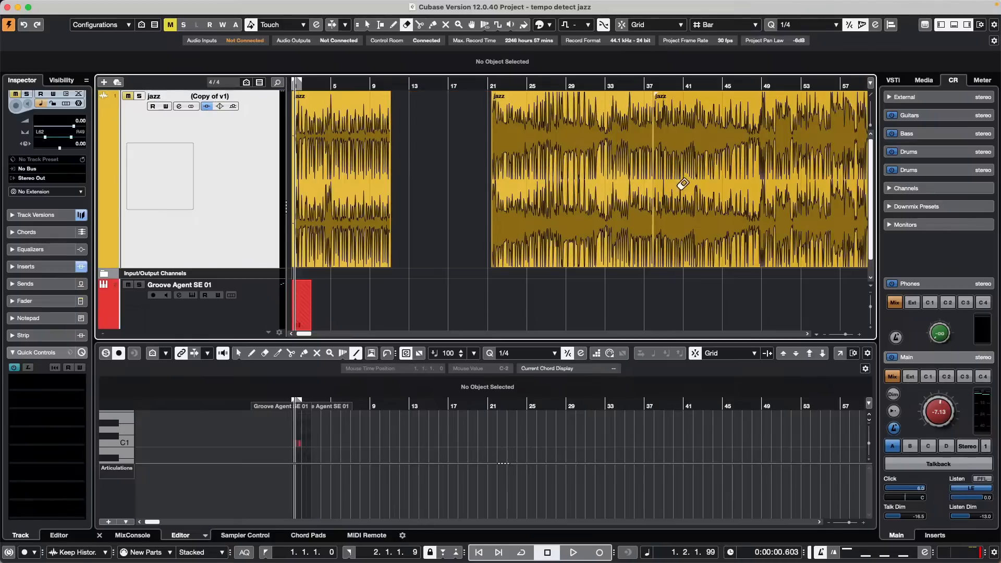
click(751, 185)
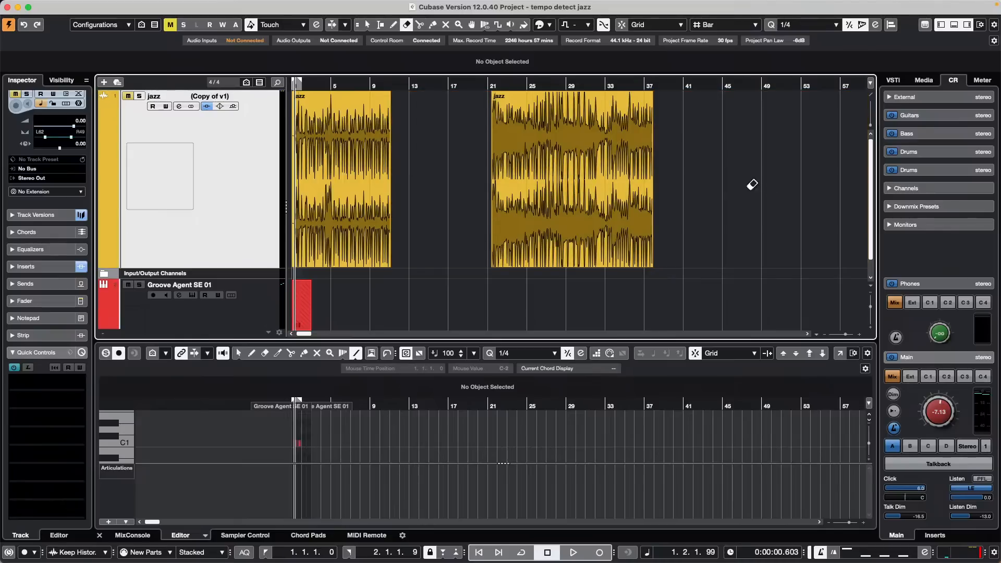
Step: Switch between the v1 and Copy of v1 track versions to compare them
click(233, 99)
click(237, 92)
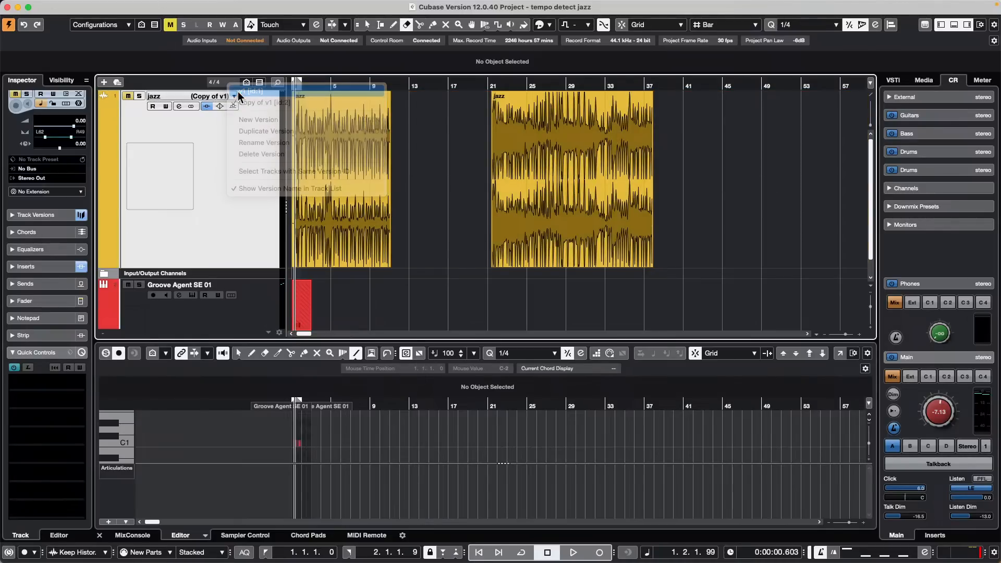
click(236, 95)
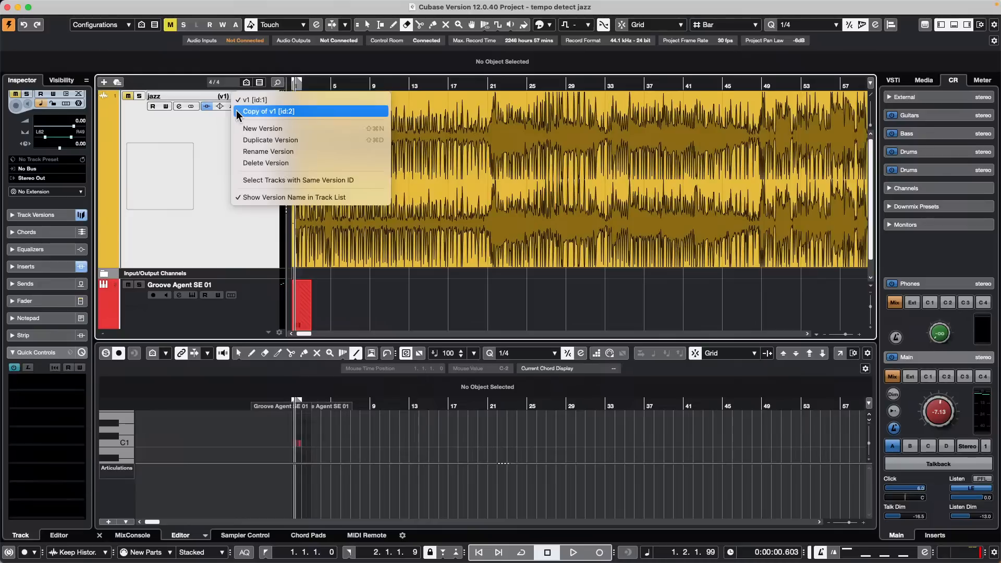
click(238, 107)
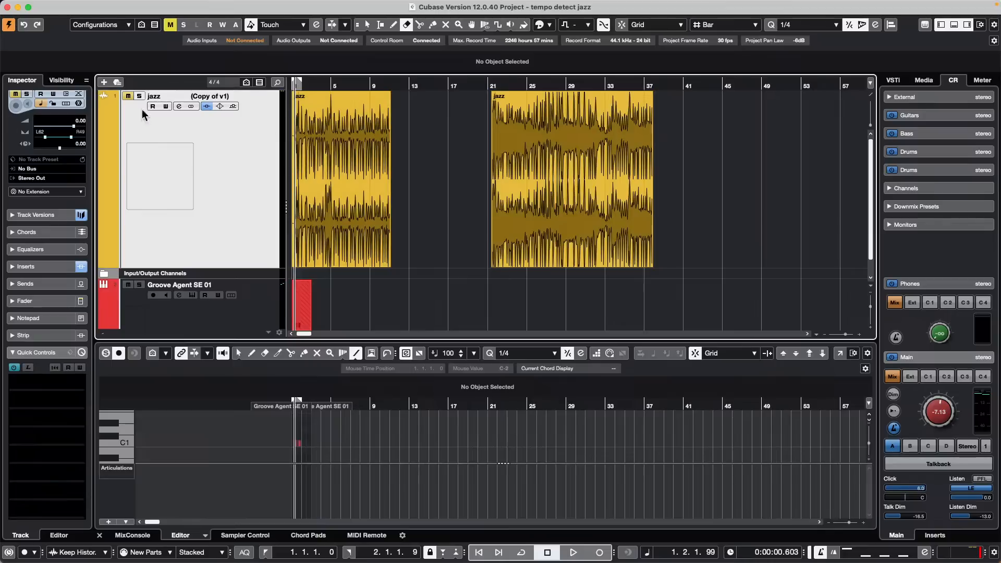
click(234, 97)
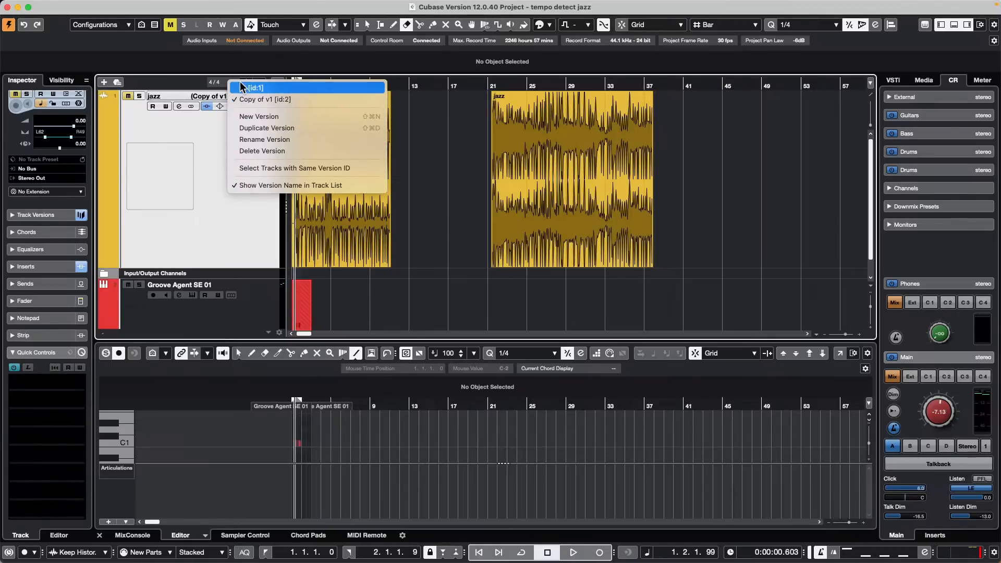
click(243, 89)
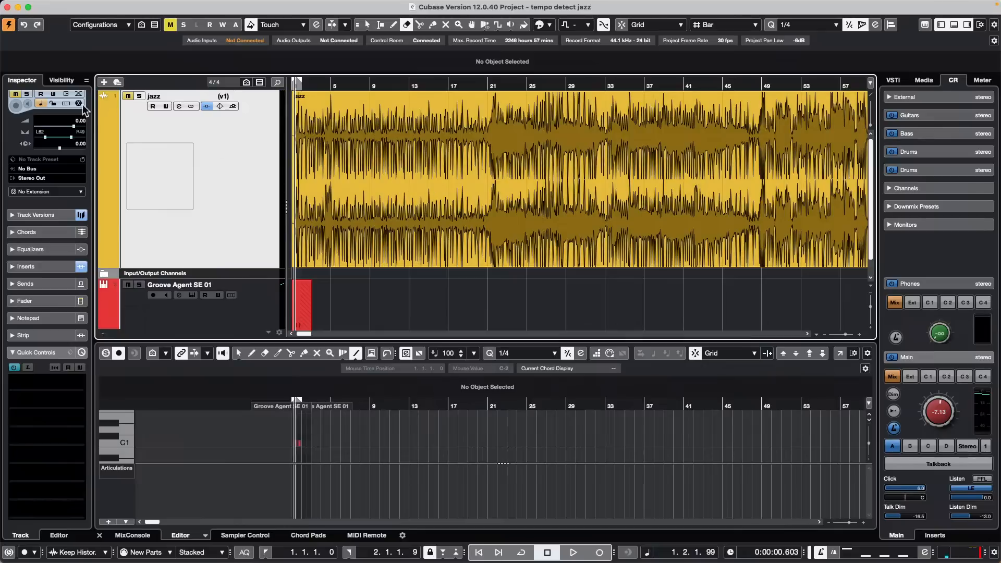
click(234, 96)
click(240, 108)
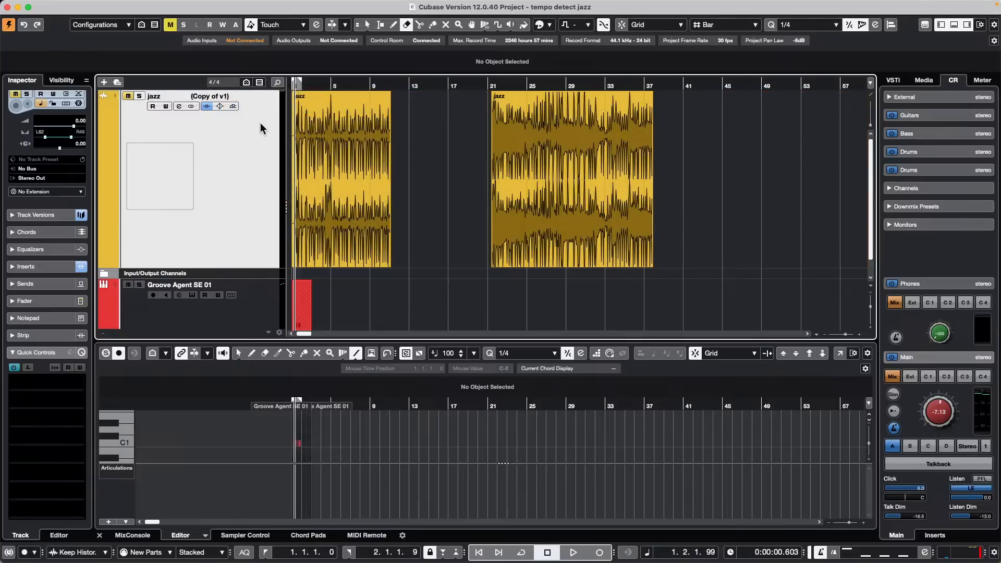
Step: Set the jazz track back to the original v1 version
right_click(239, 129)
click(233, 98)
click(234, 97)
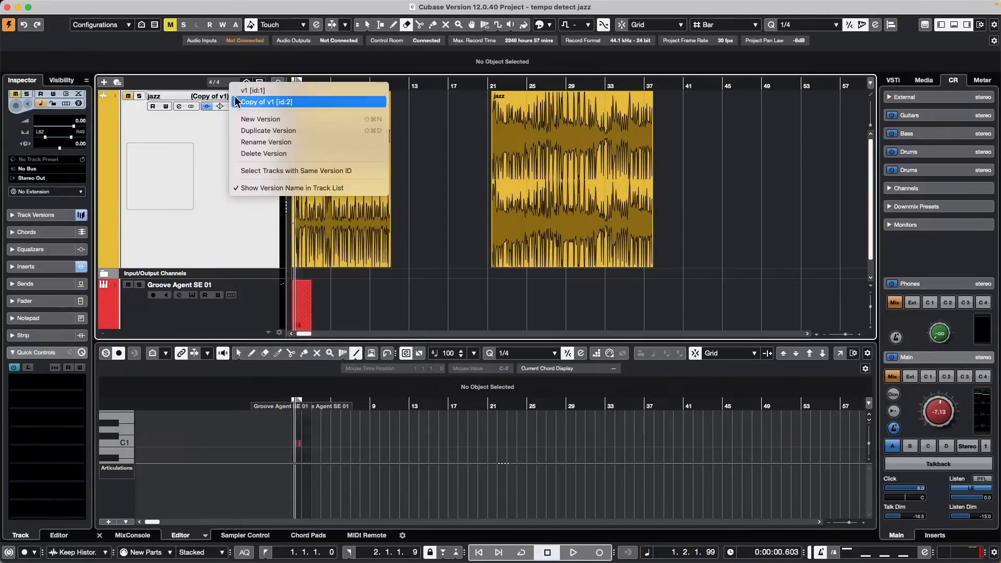
click(262, 90)
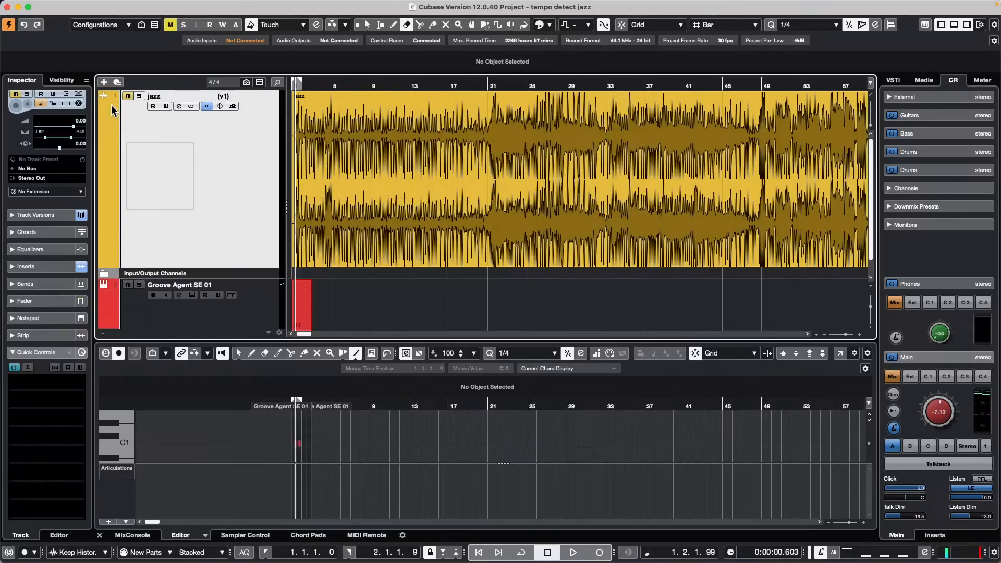
mouse_move(85, 4)
mouse_move(292, 561)
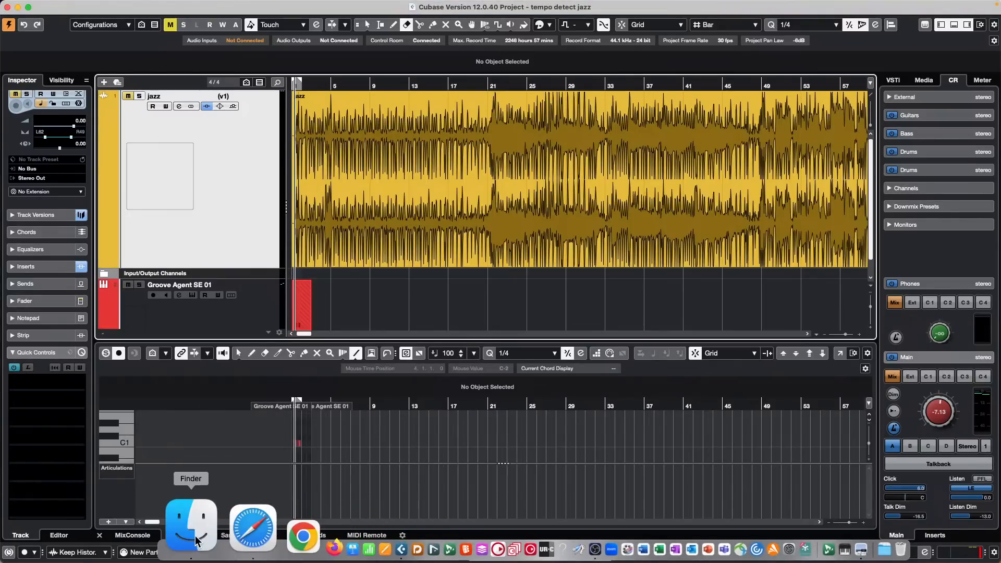
Step: Return to the Cubase desktop space and bring up a Finder window
click(253, 529)
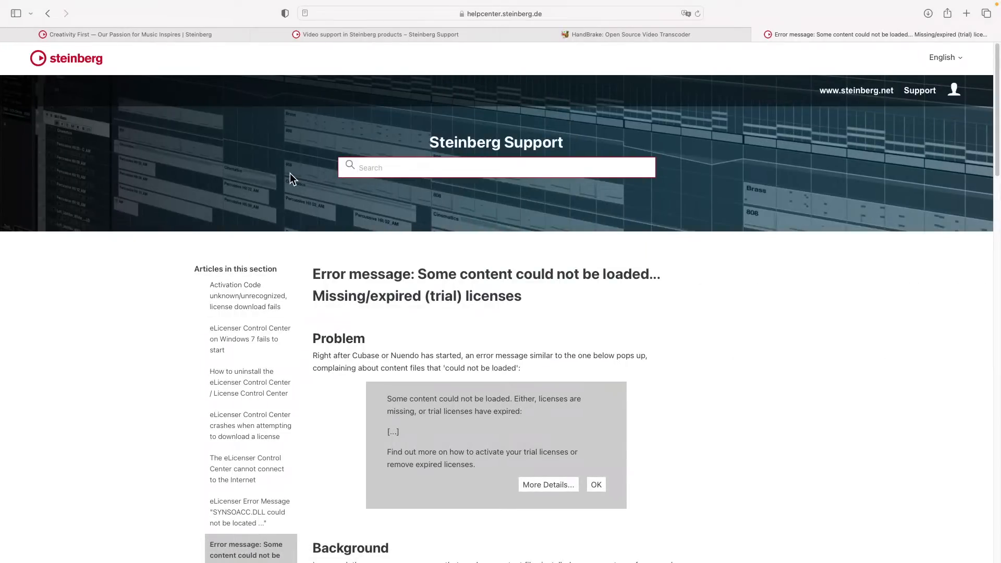
key(ctrl+Left)
mouse_move(344, 549)
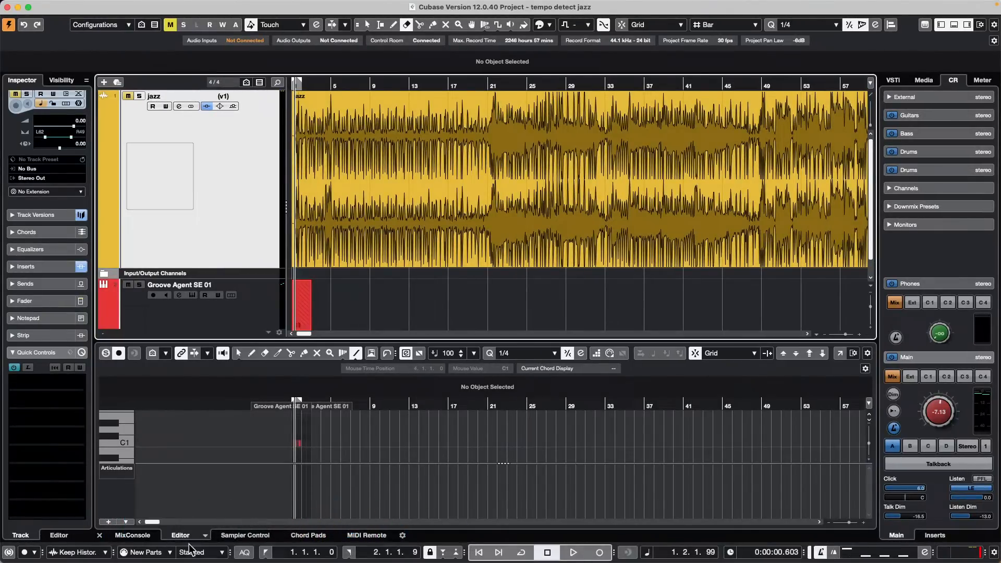
click(194, 543)
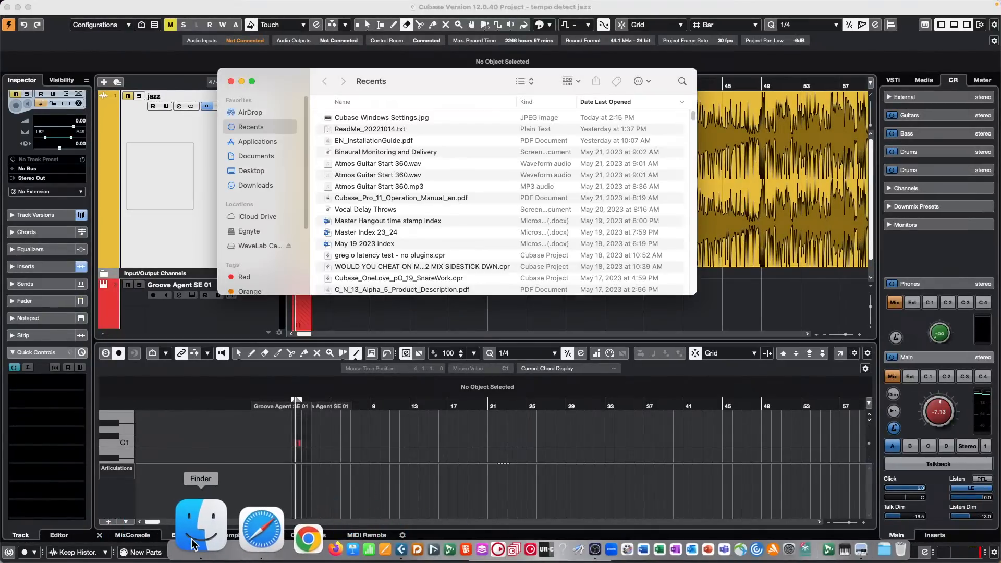
Step: Go to Documents and open the Projects folder
click(267, 155)
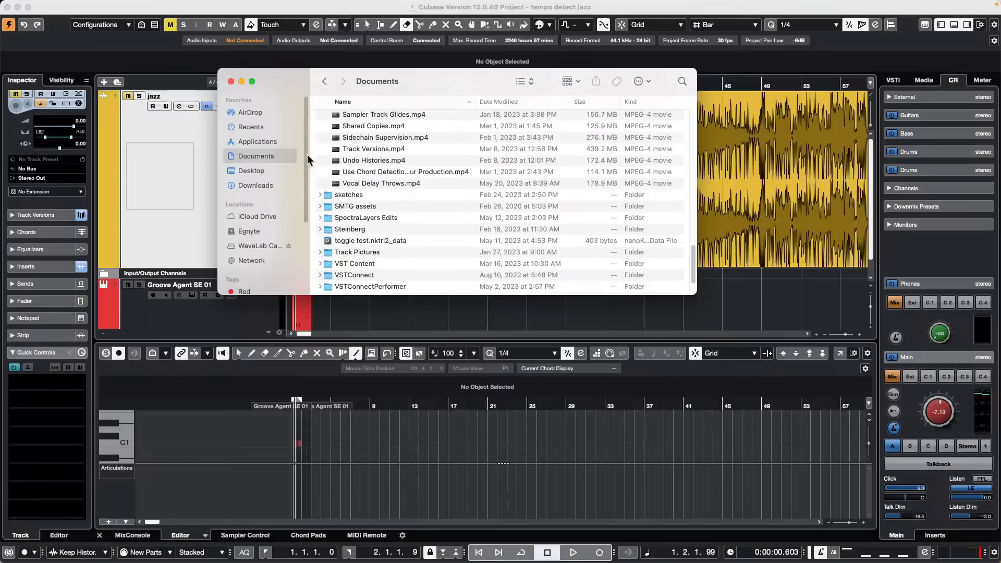
scroll(415, 217, up, 15)
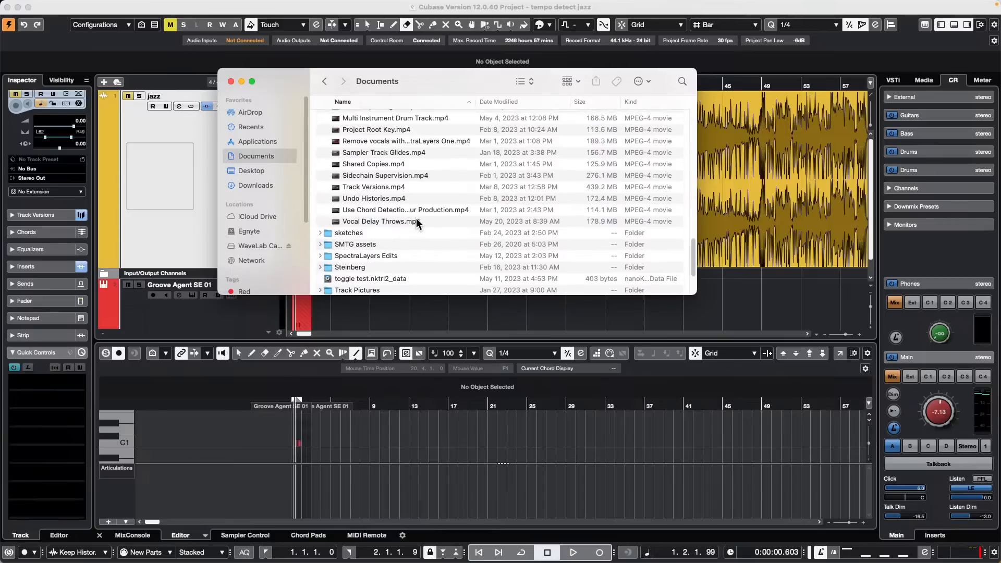
scroll(415, 218, up, 1)
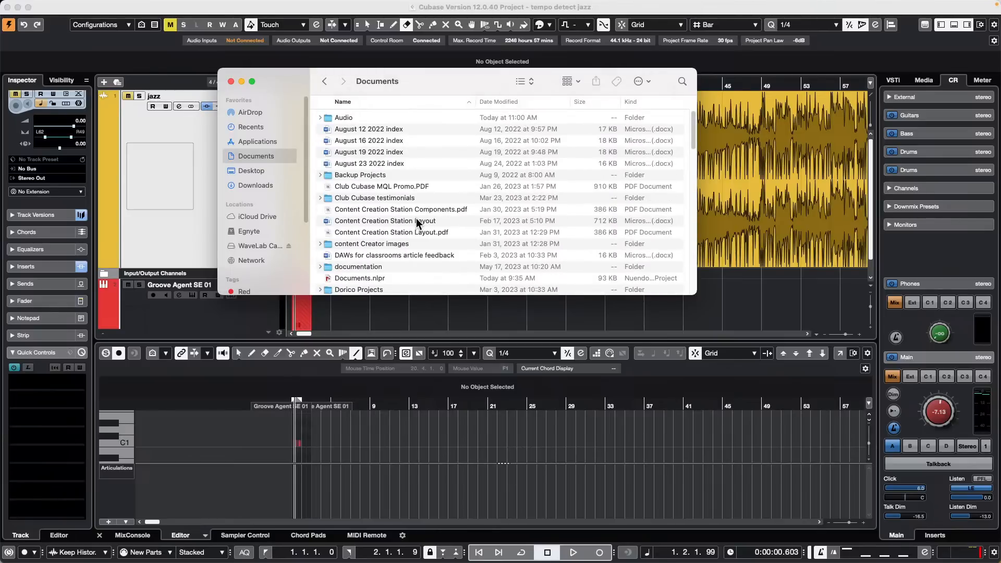
scroll(417, 219, down, 8)
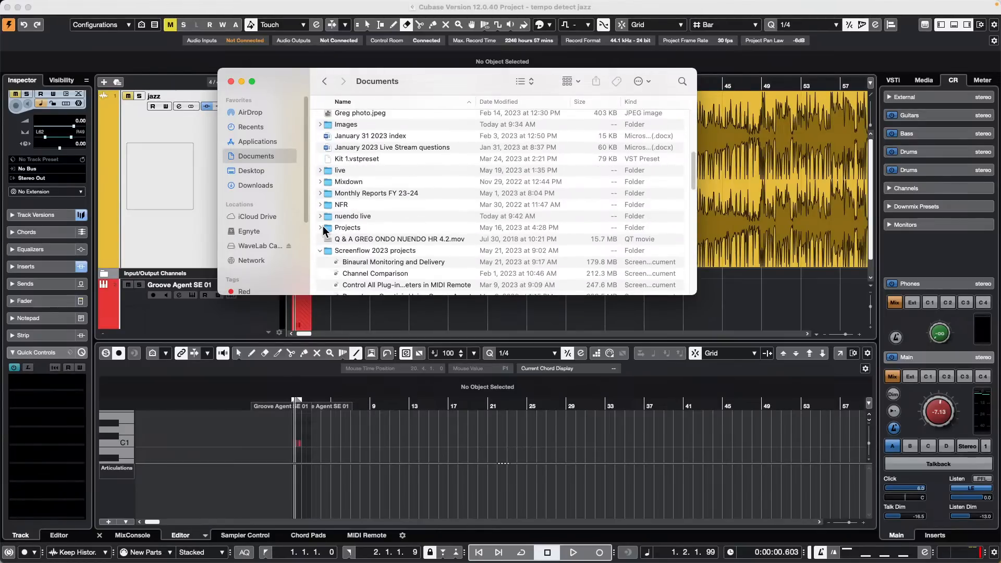
double_click(339, 228)
Step: Find and open the 02 Upstream project folder
scroll(410, 192, up, 10)
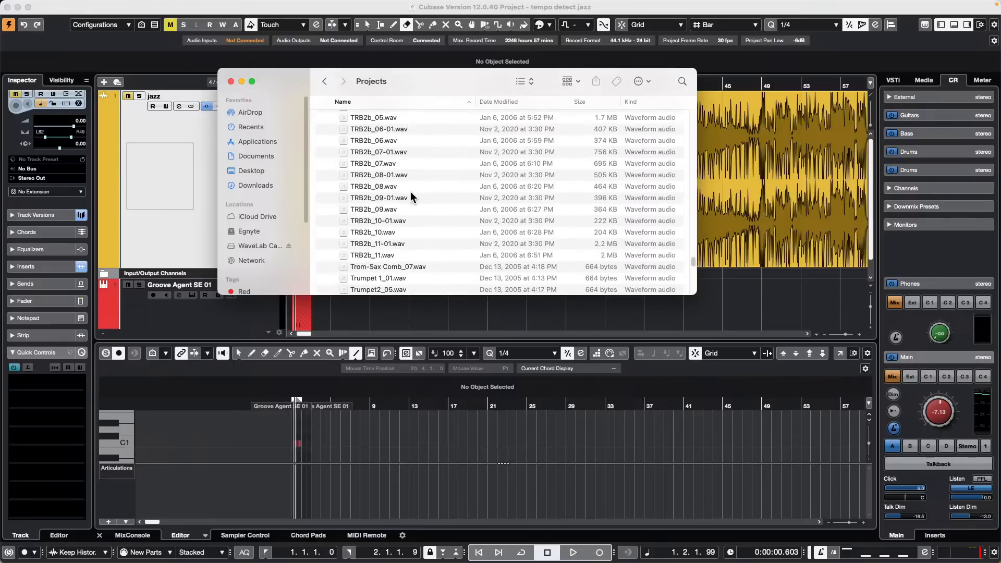
scroll(411, 190, up, 10)
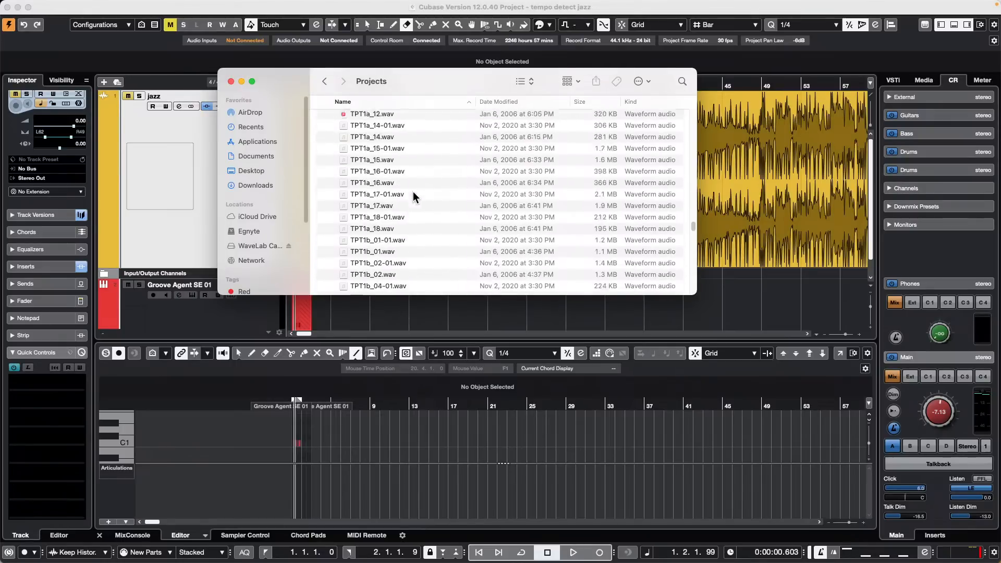
scroll(413, 193, up, 15)
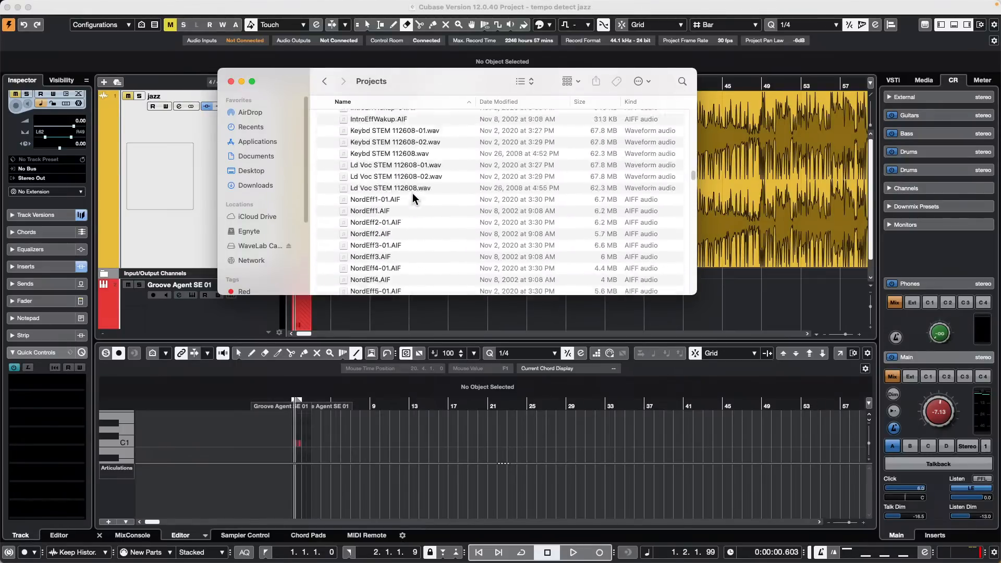
drag(693, 149, 692, 112)
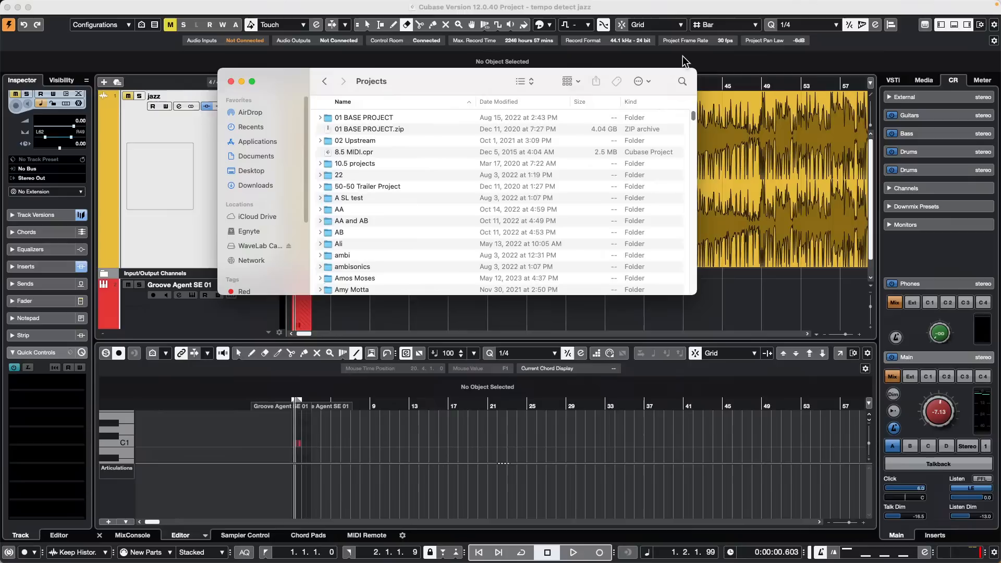
scroll(398, 182, down, 3)
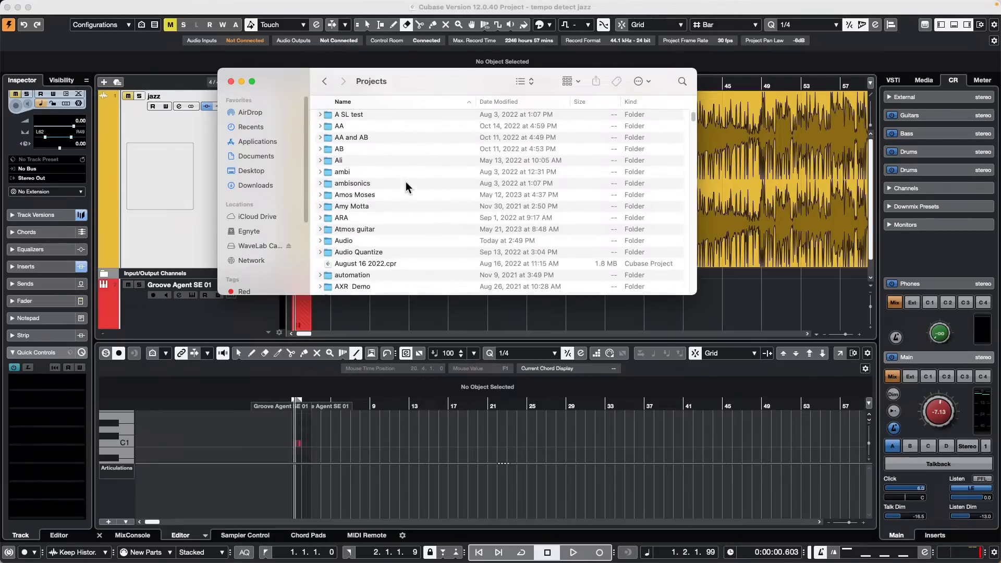
scroll(343, 164, up, 3)
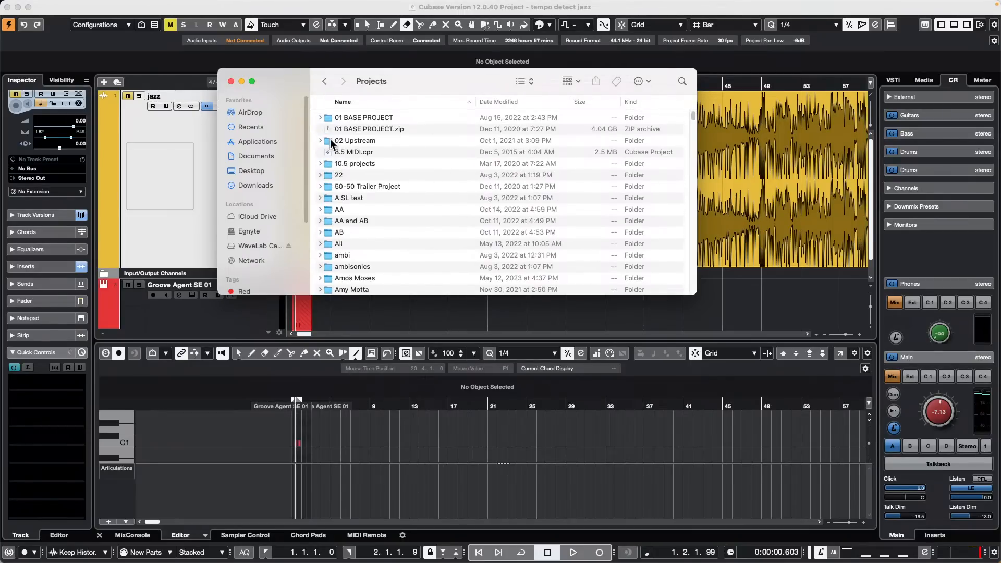
double_click(332, 139)
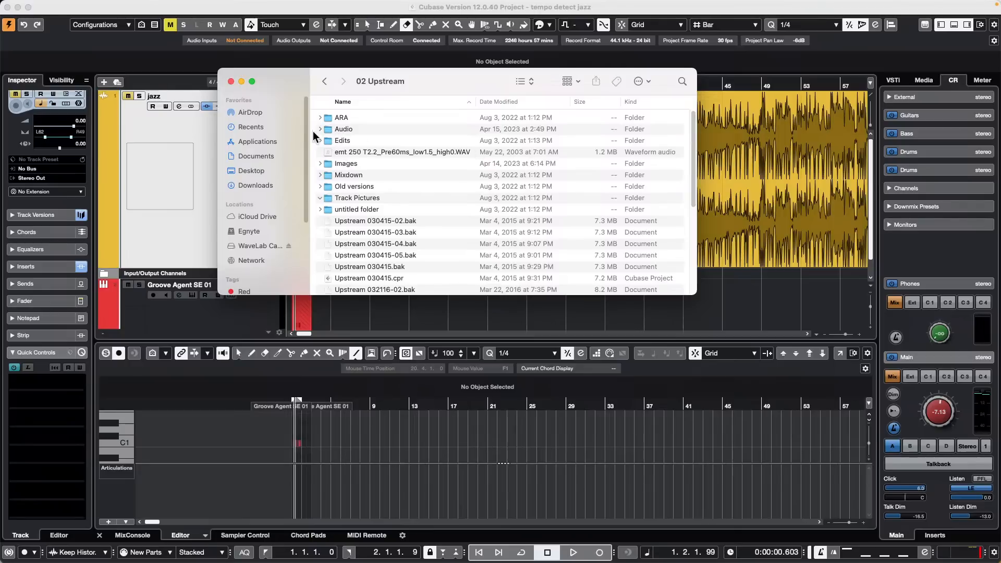
Step: Expand and collapse the Audio folder, then scroll through the Upstream .bak files
click(320, 130)
click(321, 129)
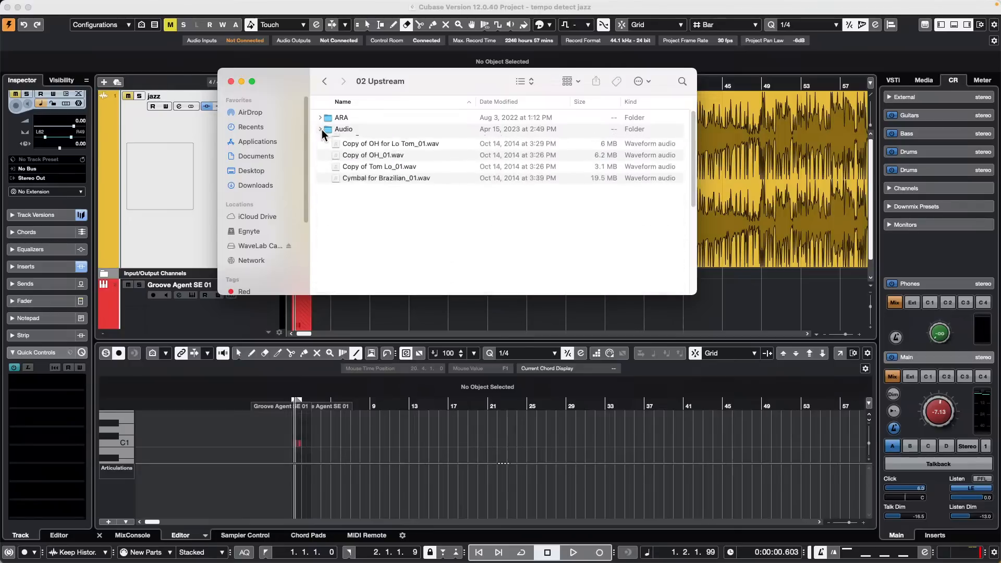
scroll(414, 201, down, 3)
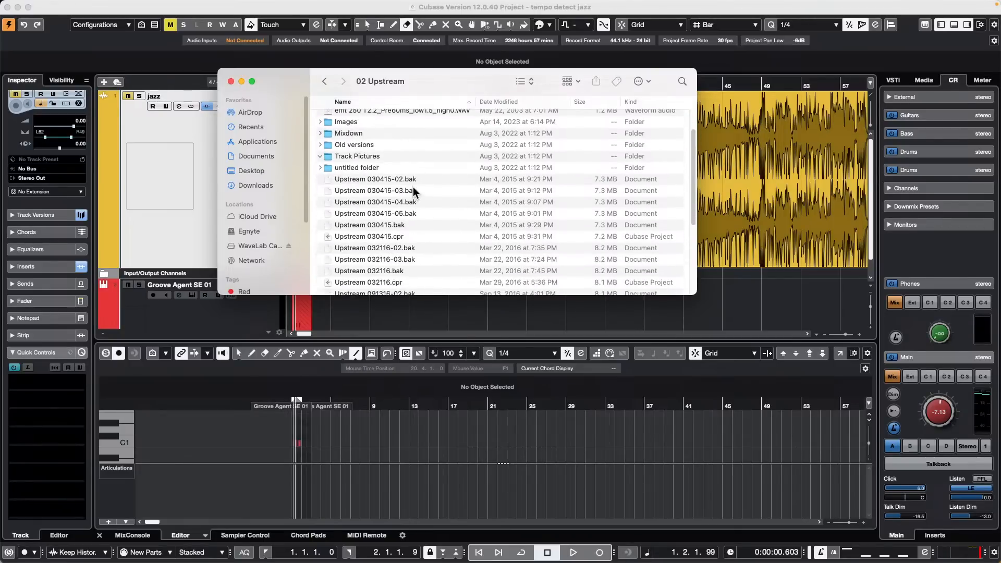
scroll(414, 190, down, 10)
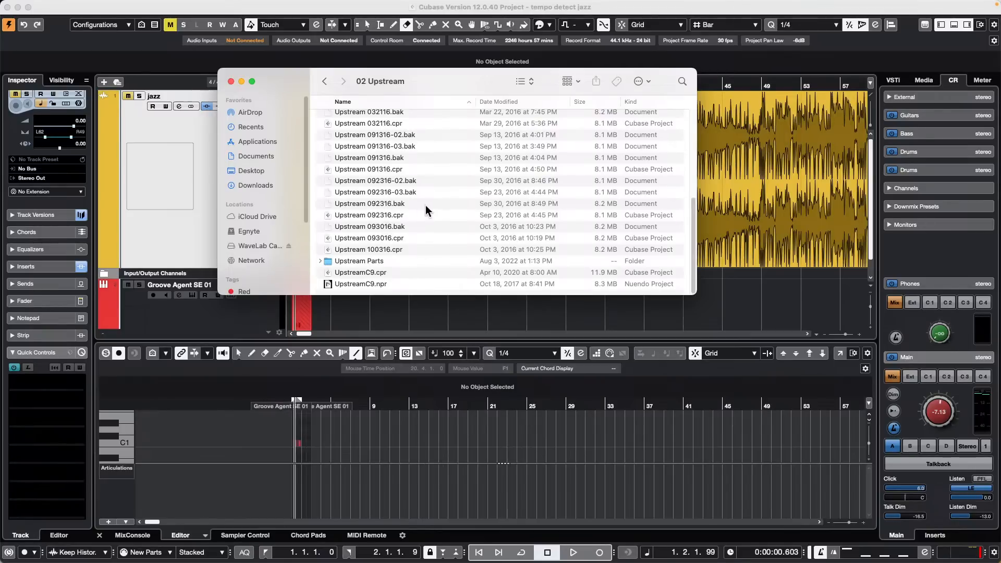
scroll(393, 161, up, 10)
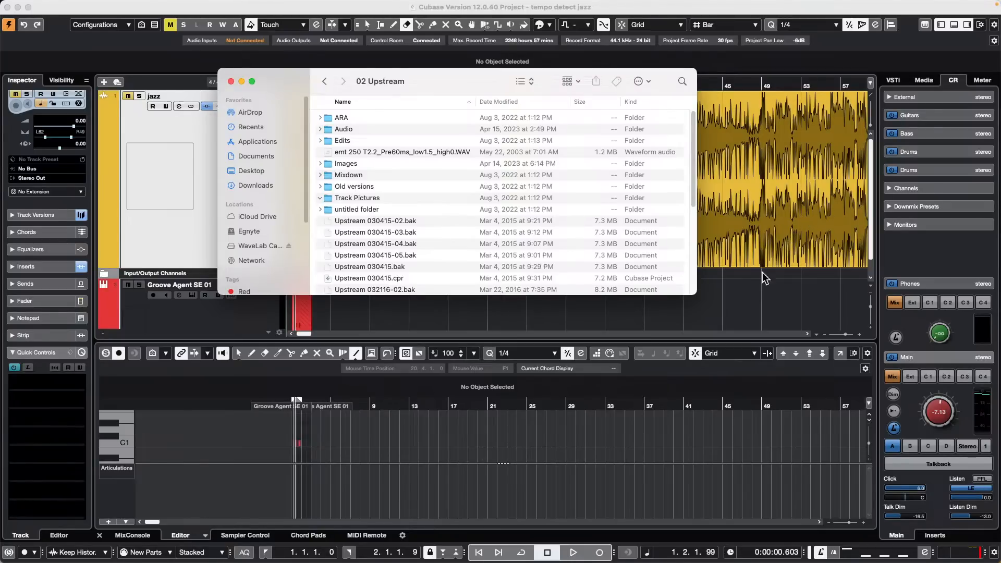
Step: Leave Finder and open jump off.cpr from File > Recent Projects
click(765, 312)
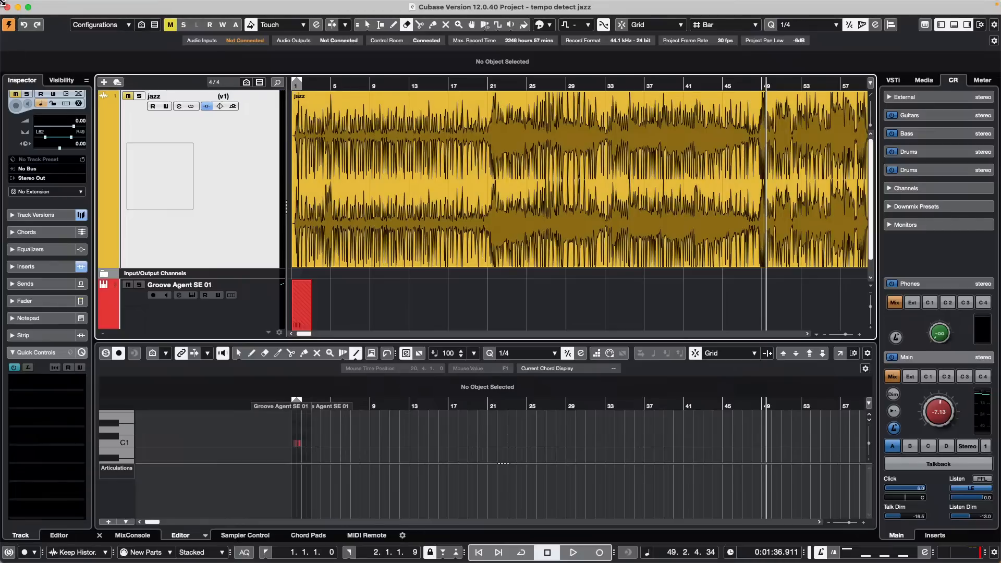
mouse_move(121, 5)
click(69, 6)
mouse_move(123, 241)
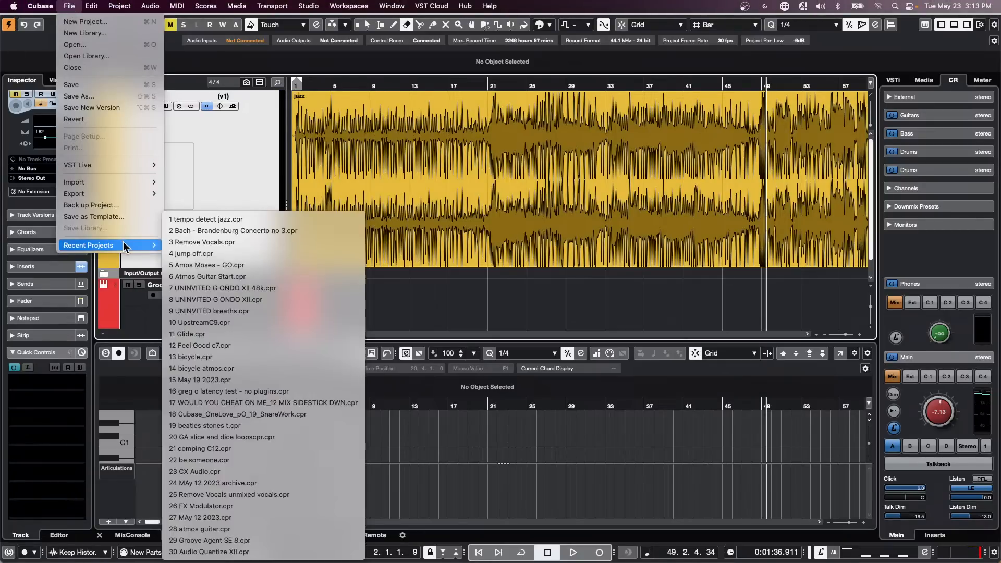
click(237, 254)
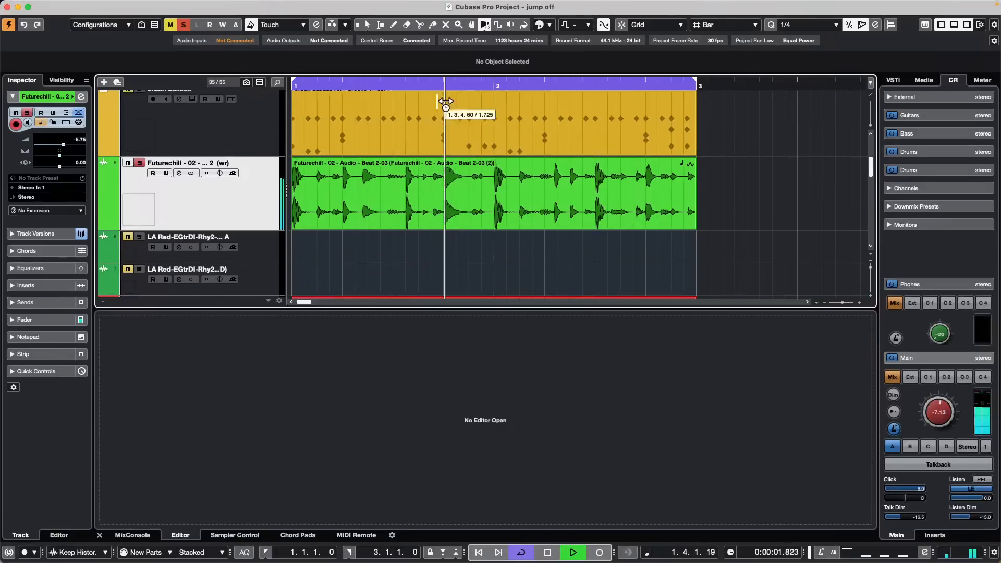
Step: Stop playback of the jump off project
key(space)
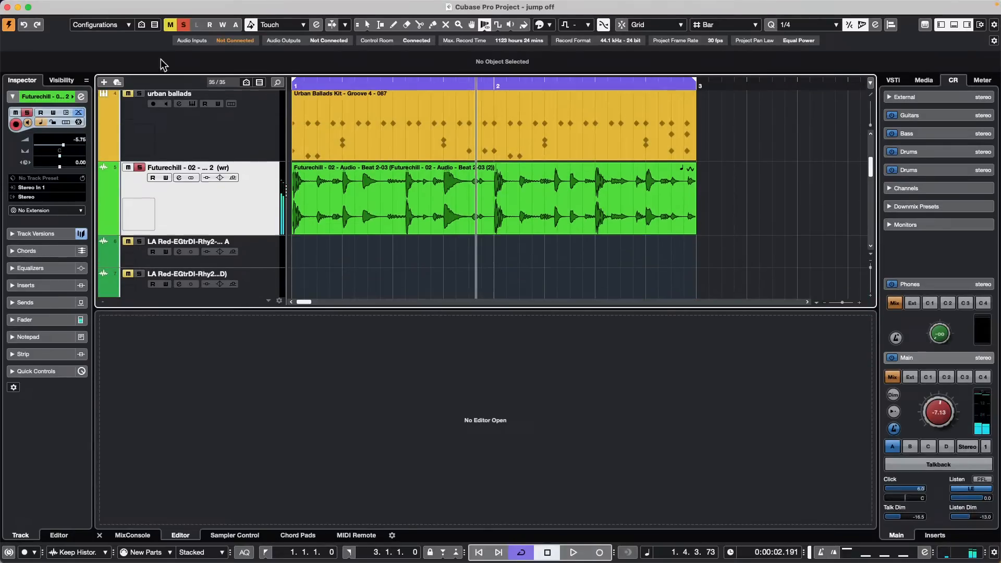
Step: Revert jump off with File > Revert, confirm it, and OK the Missing Ports warning
click(69, 6)
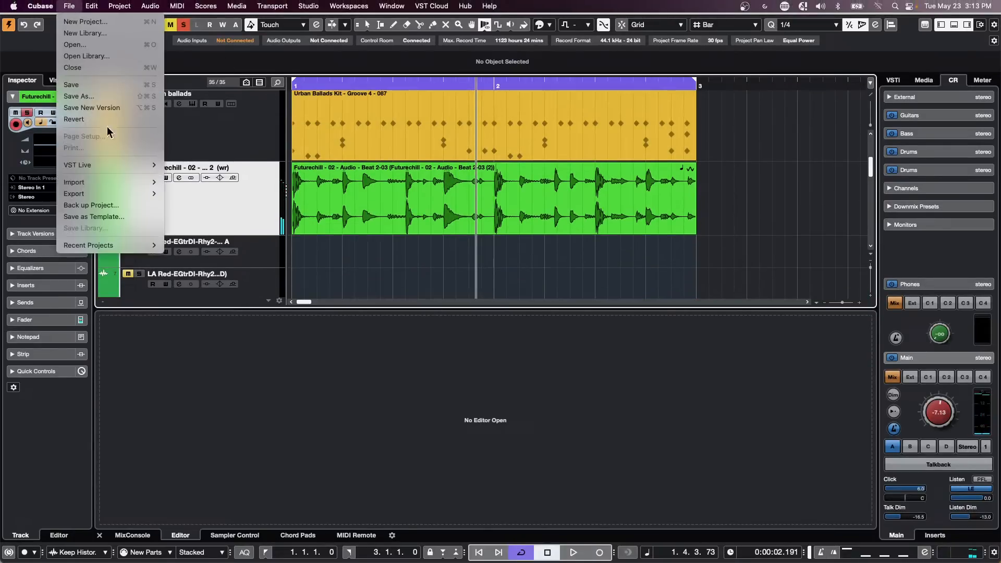
click(109, 120)
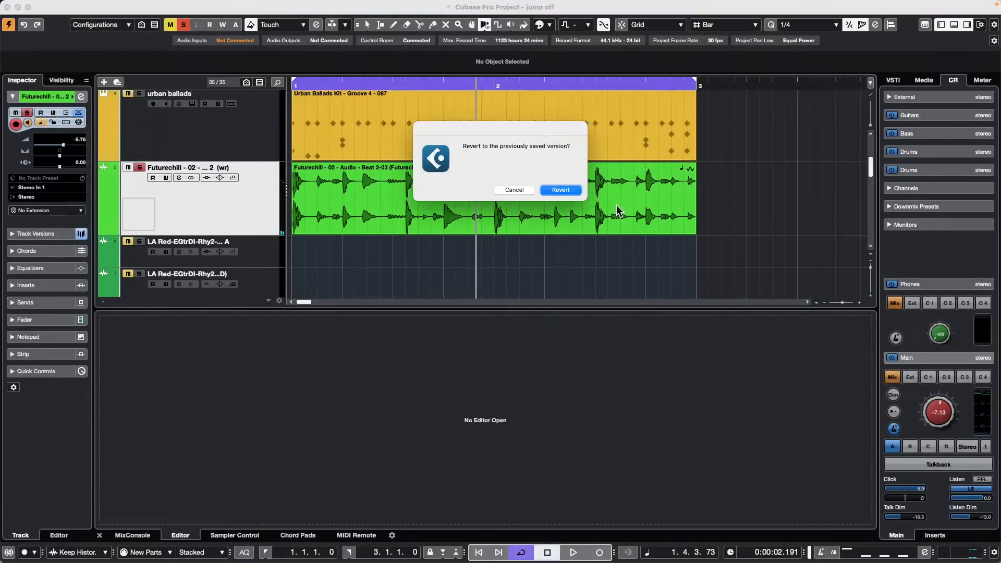
click(552, 189)
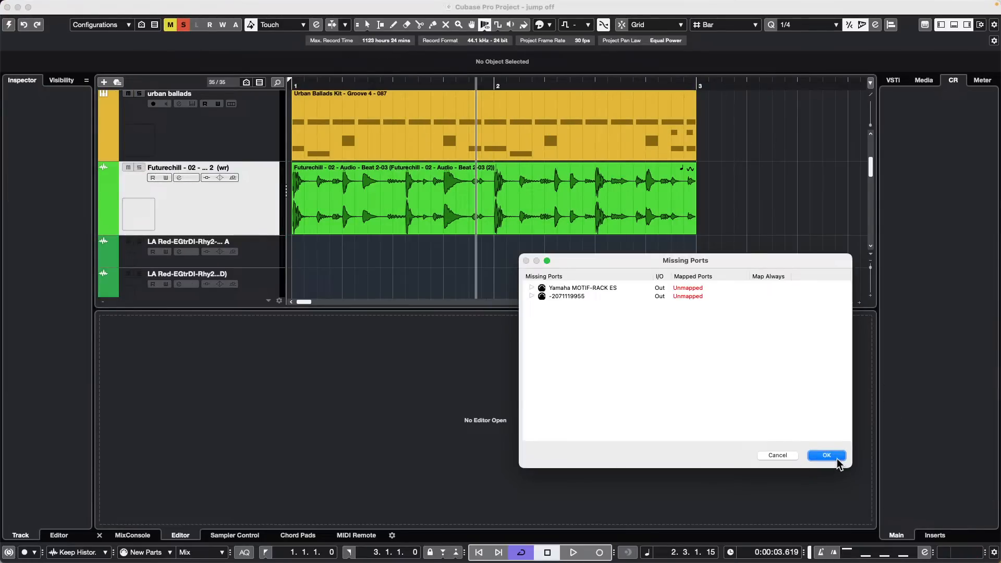
click(835, 456)
scroll(437, 253, down, 10)
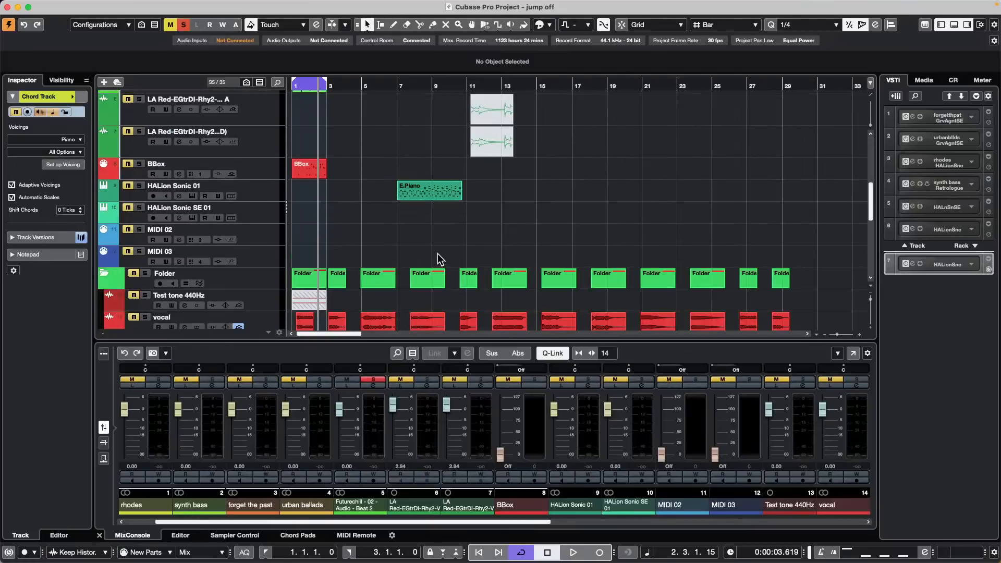
Step: Set the locators to the E.Piano part (bars 7–10) and play it from the left locator
click(428, 198)
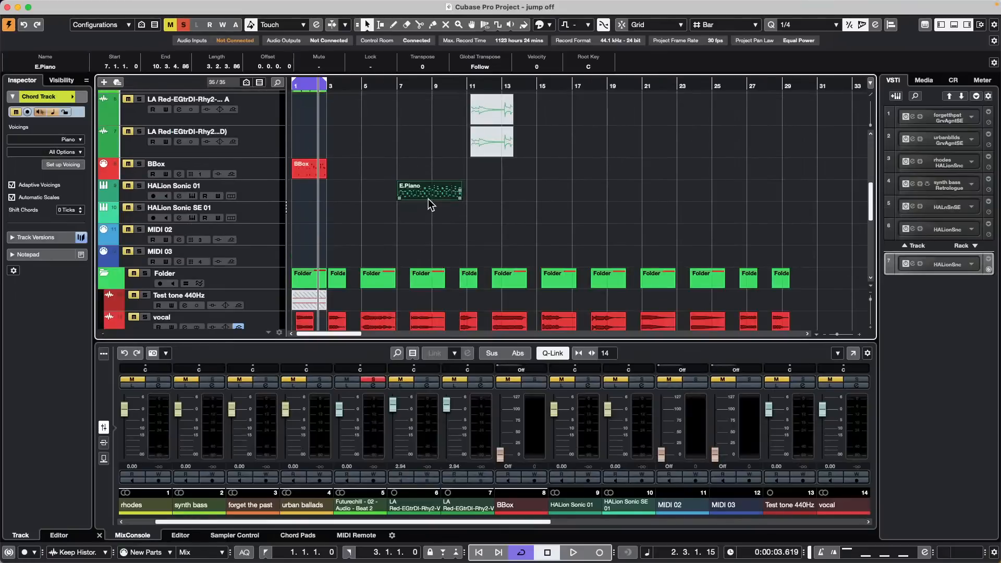
key(p)
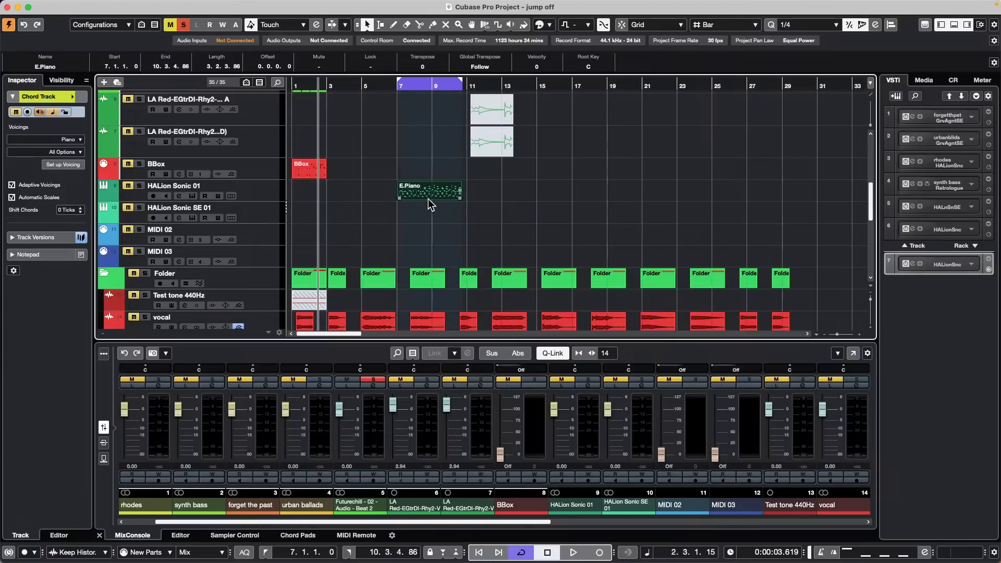
key(KP_1)
key(space)
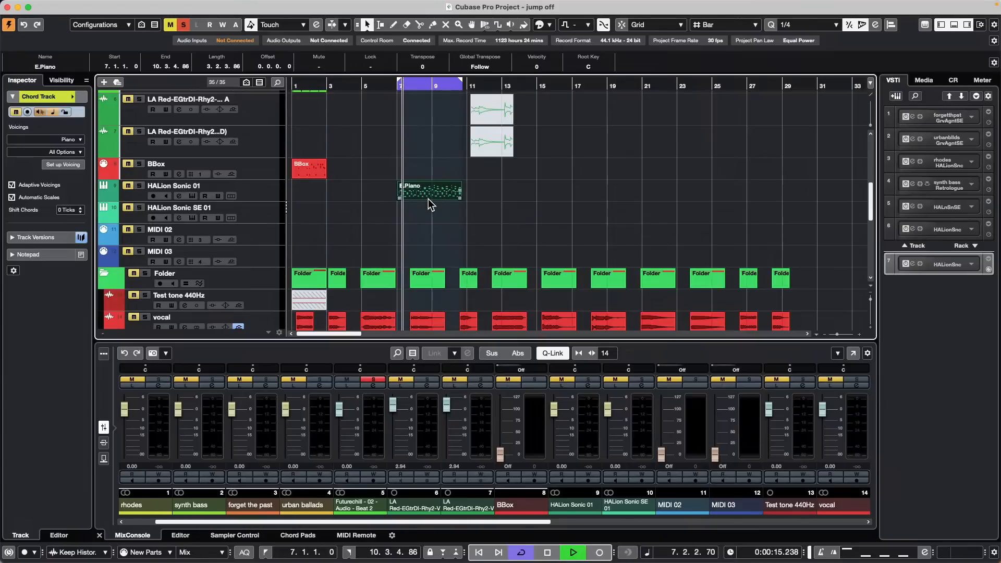
Step: Solo HALion Sonic 01, show the Master meters, then stop playback
click(139, 186)
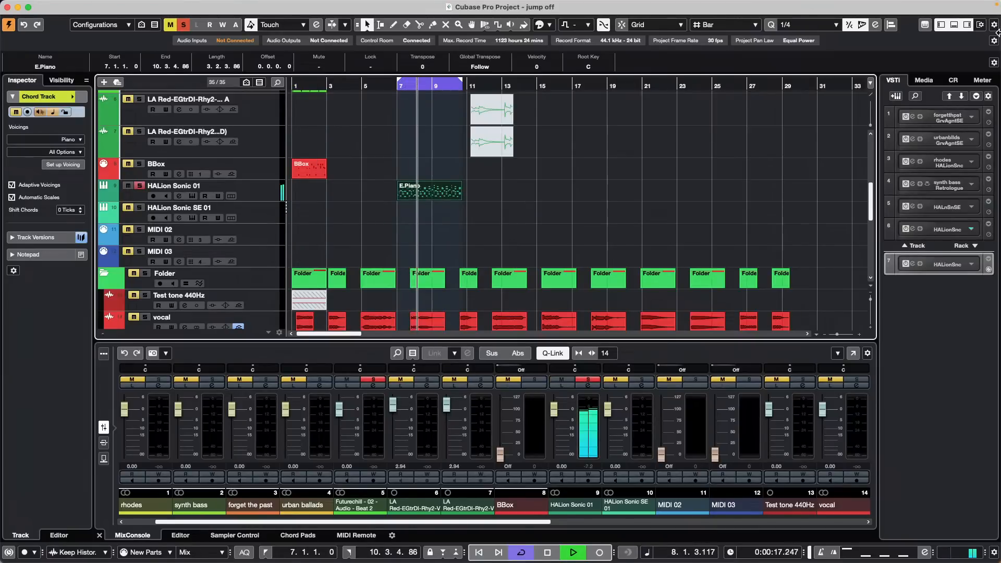
click(982, 80)
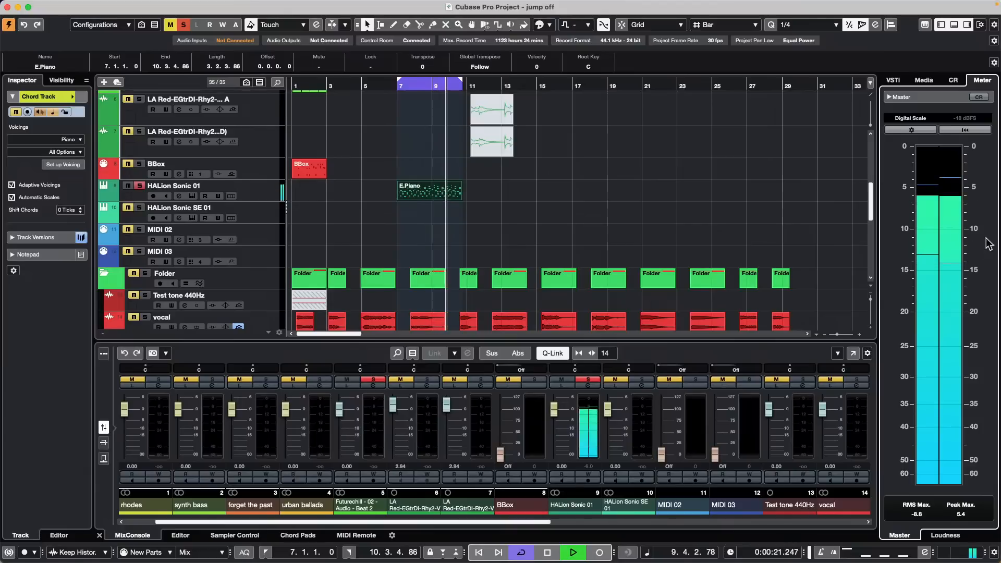
key(space)
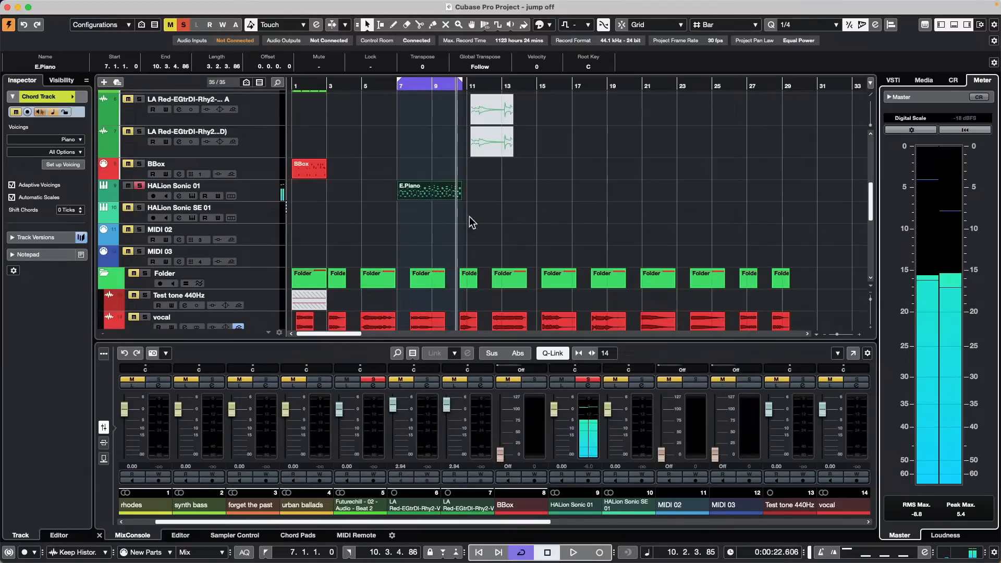
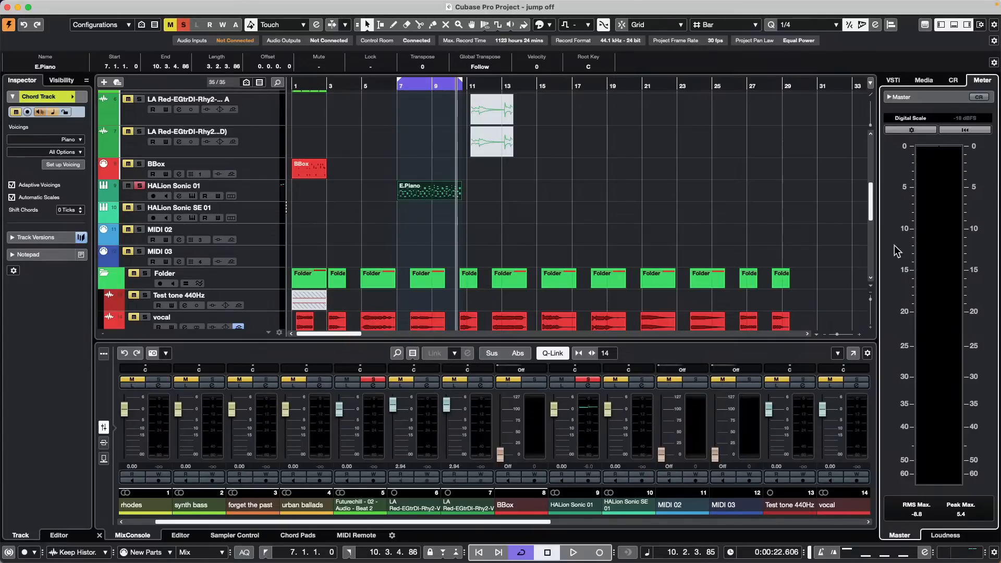
Step: Enlarge the vocal track, zoom to bars 8–16, and drag the short vocal slice to bar 11
scroll(540, 252, down, 4)
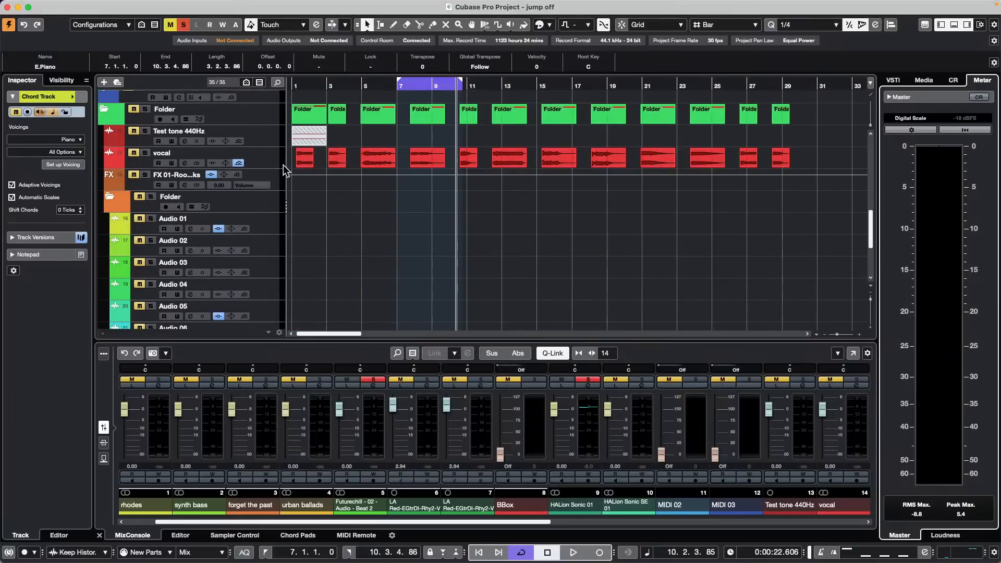
drag(262, 167, 252, 251)
drag(459, 82, 459, 198)
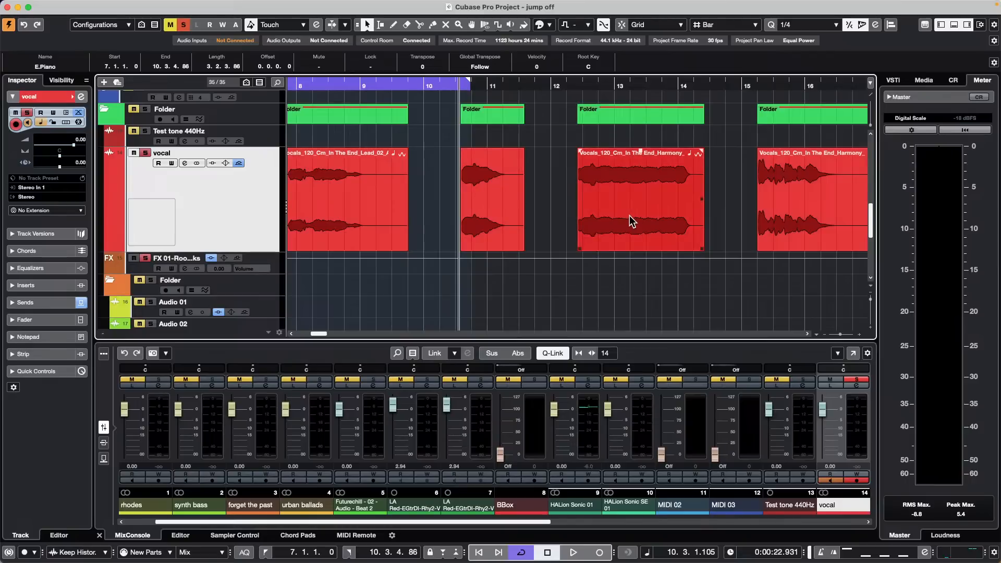
click(492, 226)
mouse_move(492, 227)
mouse_down()
mouse_move(581, 226)
mouse_move(505, 226)
mouse_up()
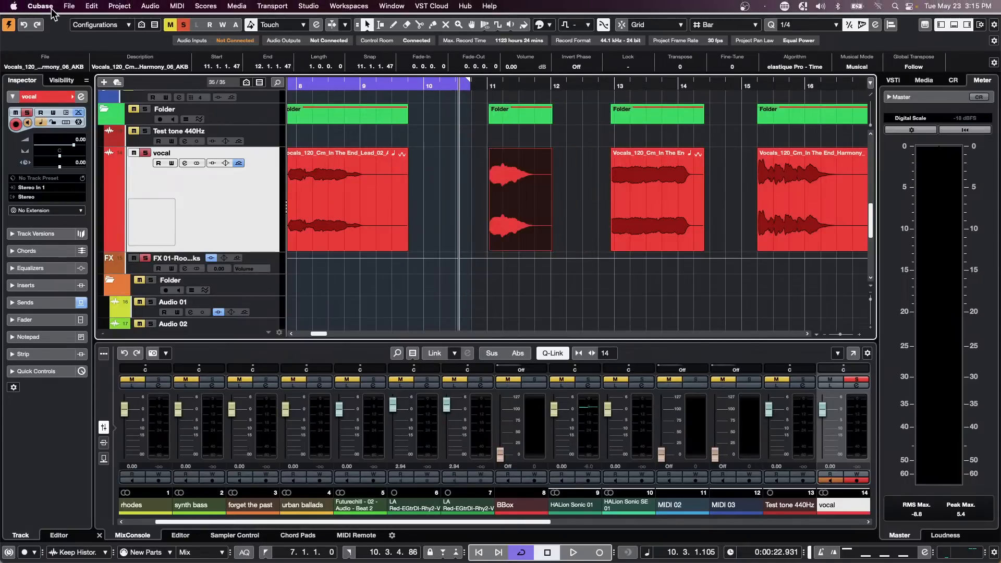
click(48, 6)
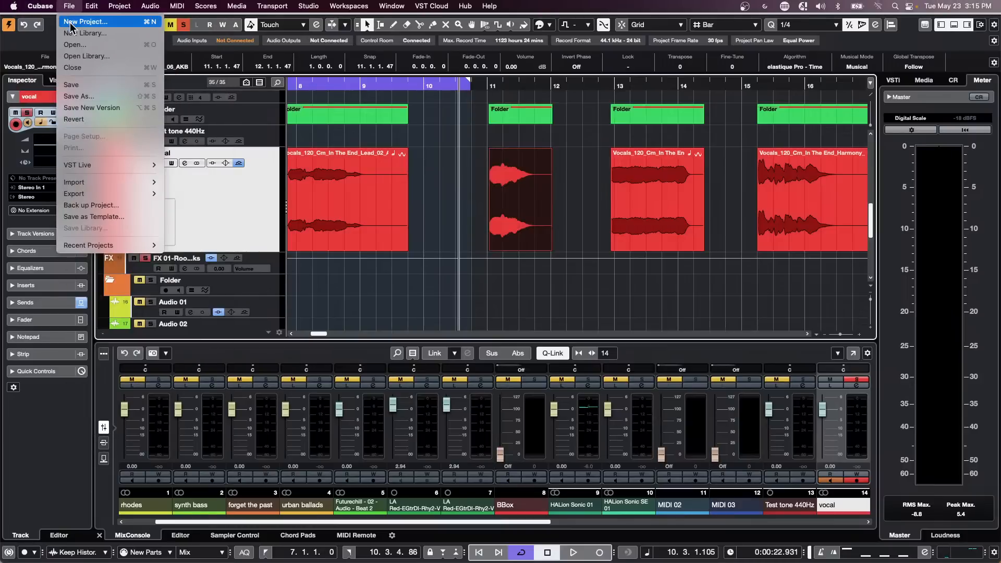
click(58, 44)
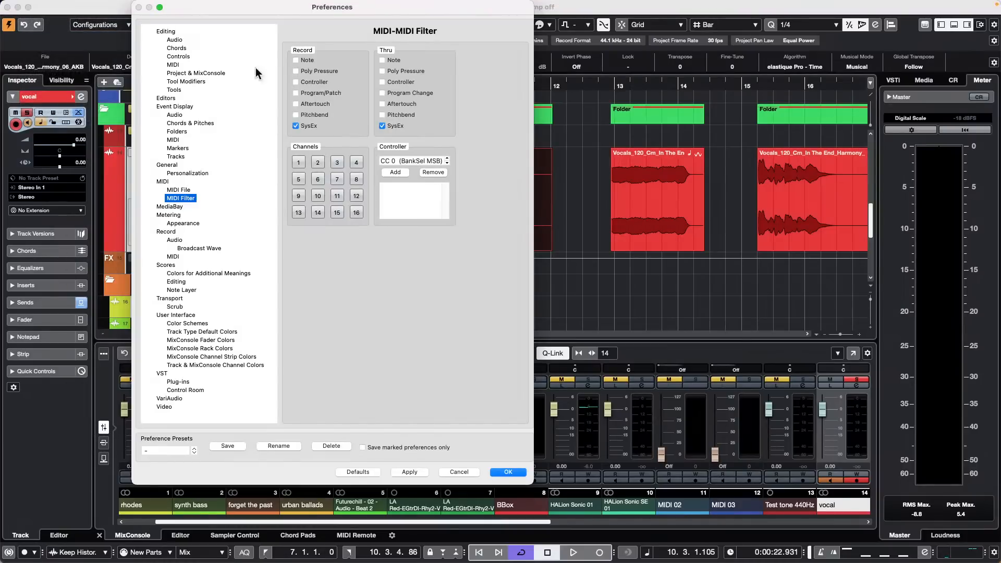
click(166, 31)
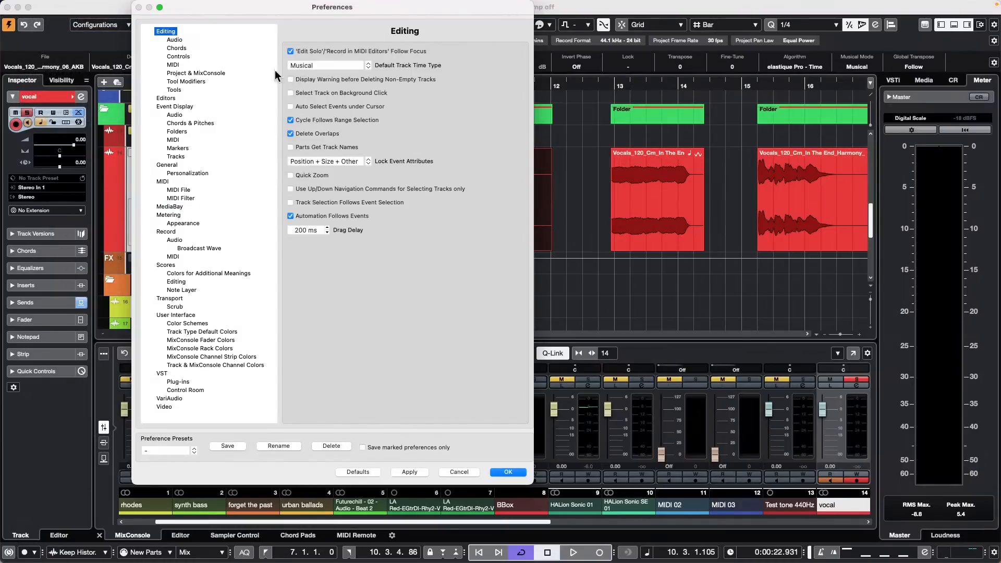
click(292, 134)
click(292, 134)
click(508, 472)
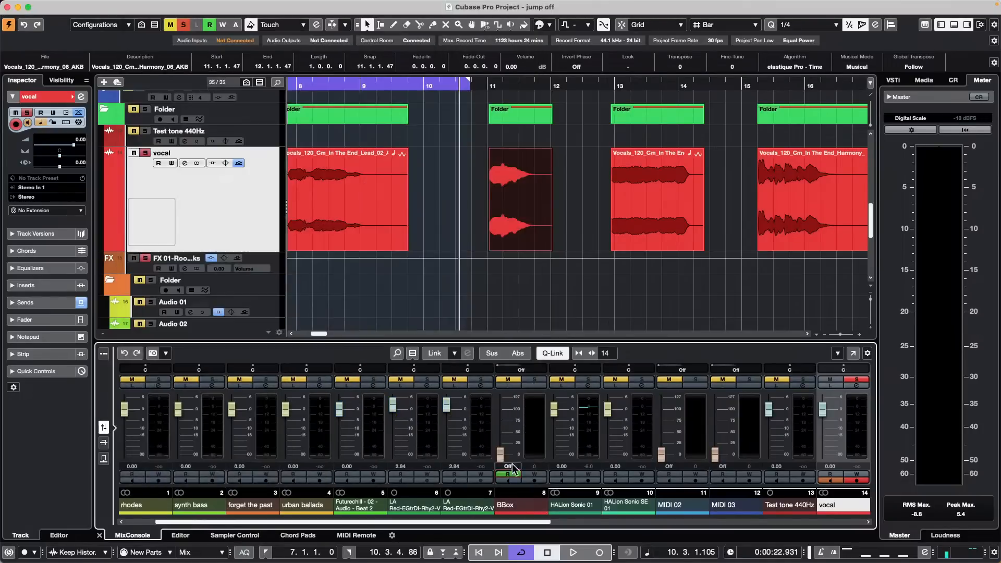
drag(652, 214, 621, 203)
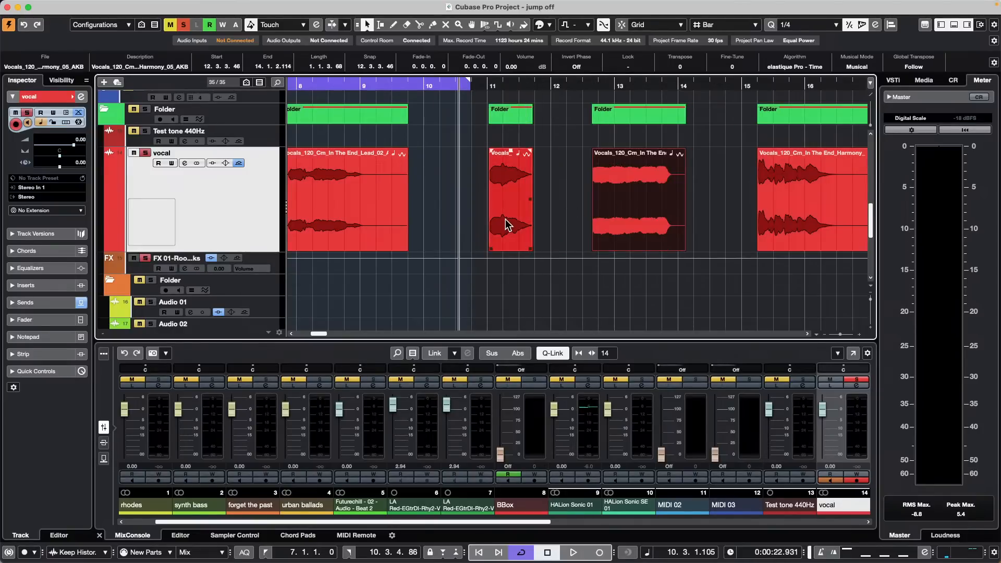
drag(510, 224, 584, 206)
drag(654, 208, 613, 208)
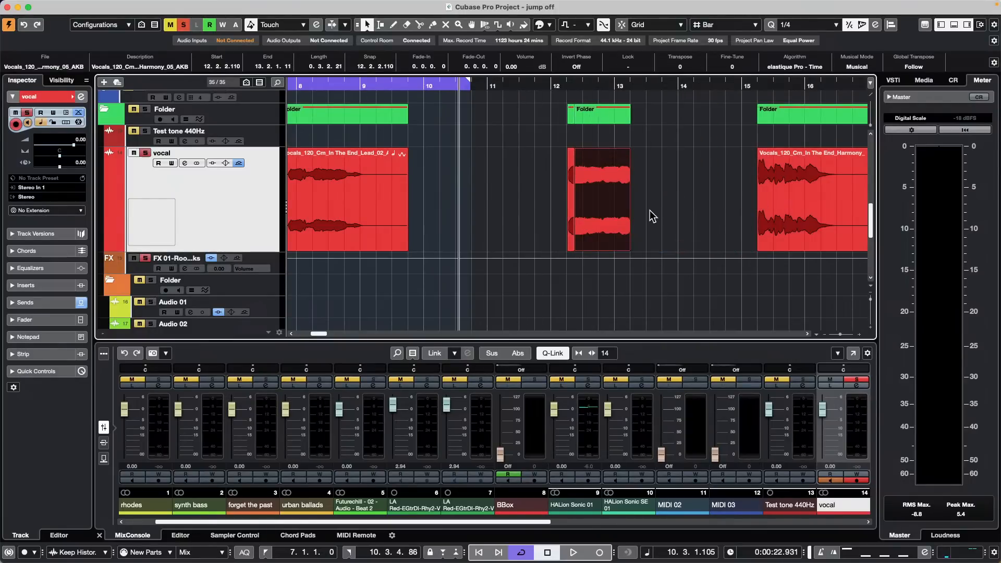
key(super+z)
key(super+z)
key(super+z)
key(super+z)
key(super+z)
key(super+z)
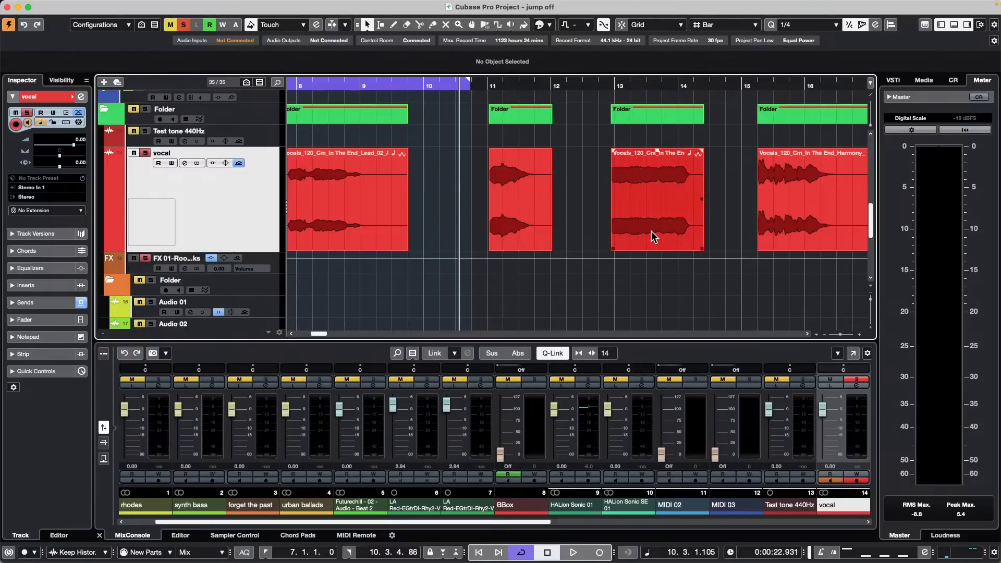
Step: Undo to return the short vocal slice and Harmony event to their original positions
key(super+z)
key(super+z)
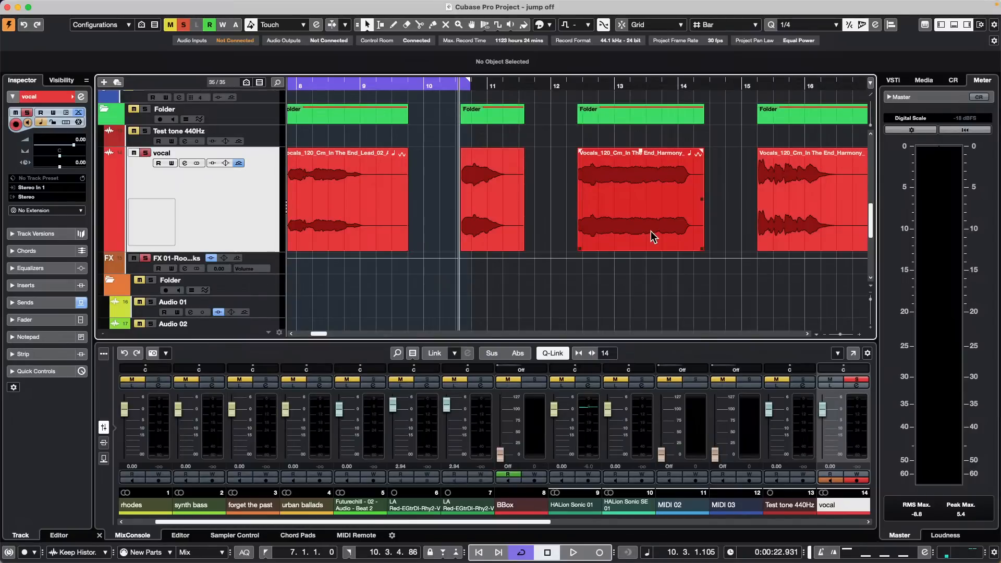
Step: Try Scissors splits on the Harmony event and moving a piece earlier, undoing each attempt
right_click(623, 218)
click(672, 223)
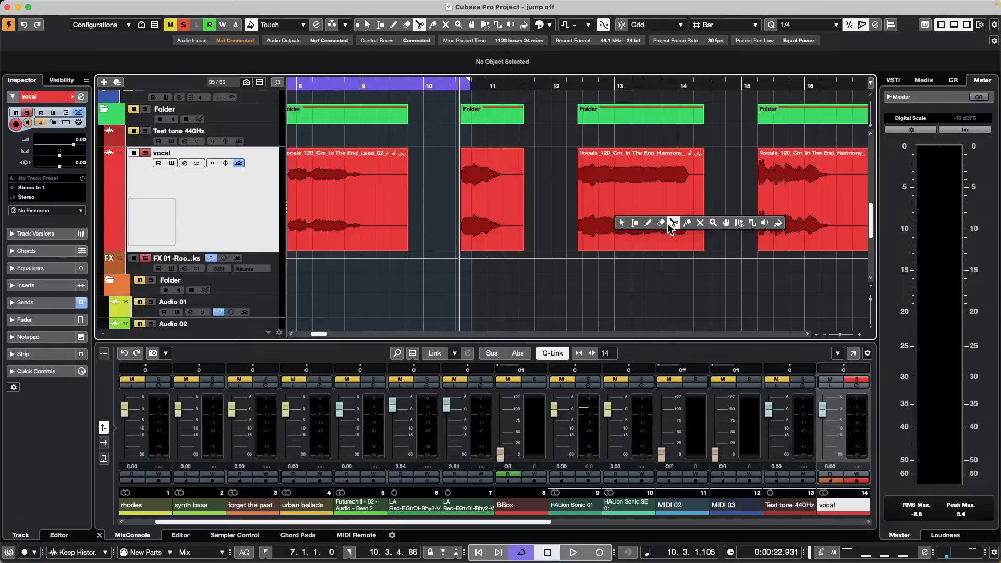
click(635, 222)
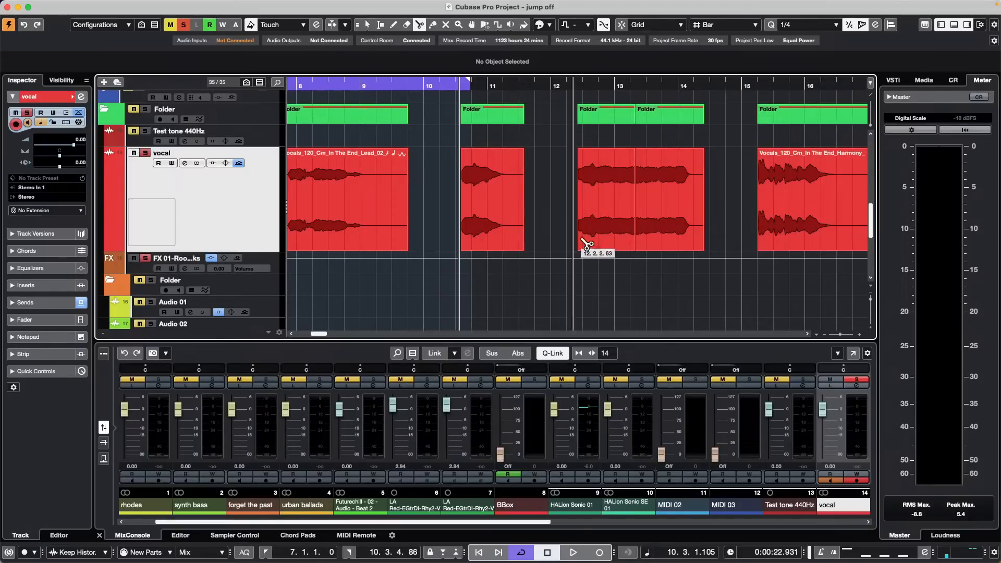
key(1)
click(674, 230)
drag(674, 229, 693, 217)
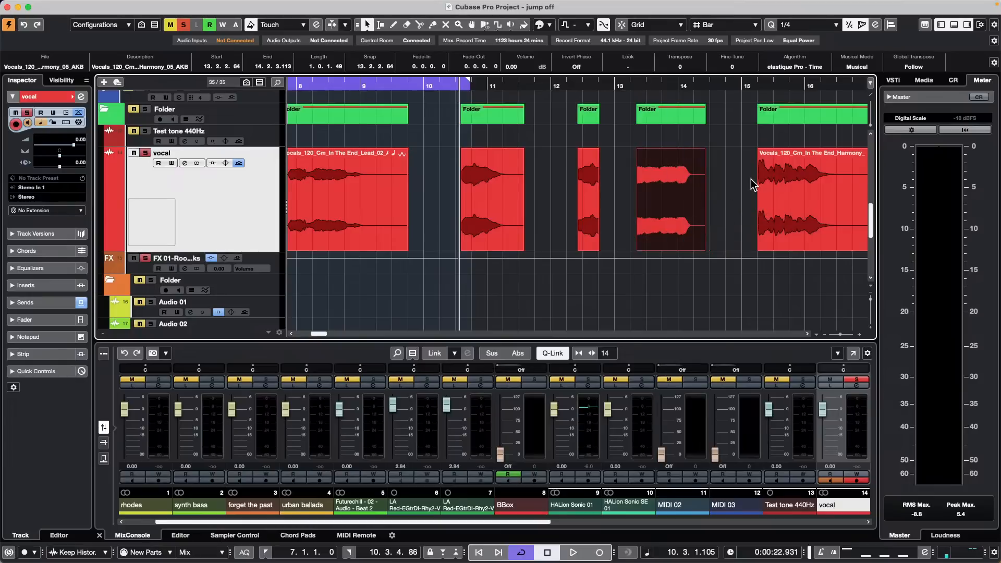
key(super+z)
key(super+z)
key(super+z)
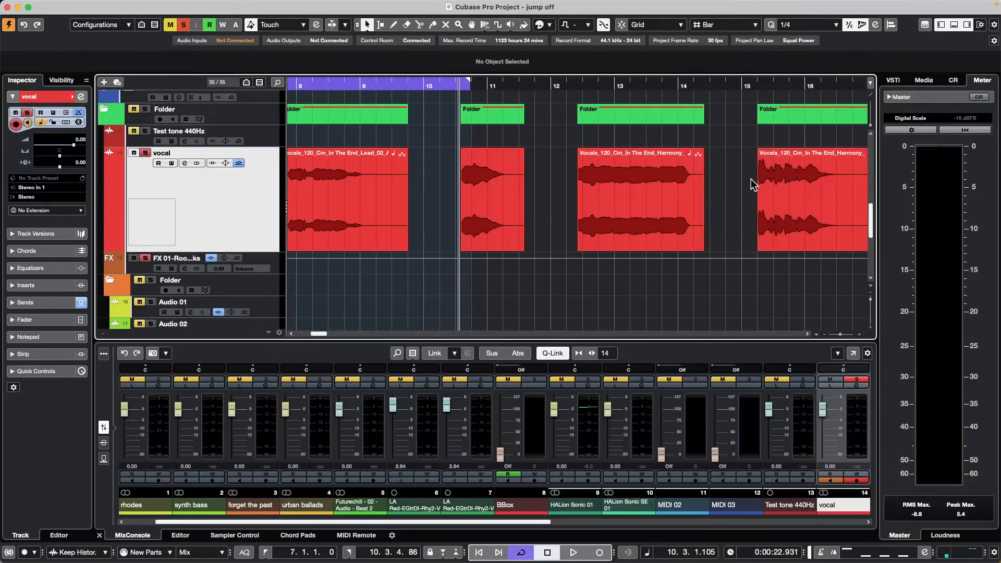
right_click(659, 217)
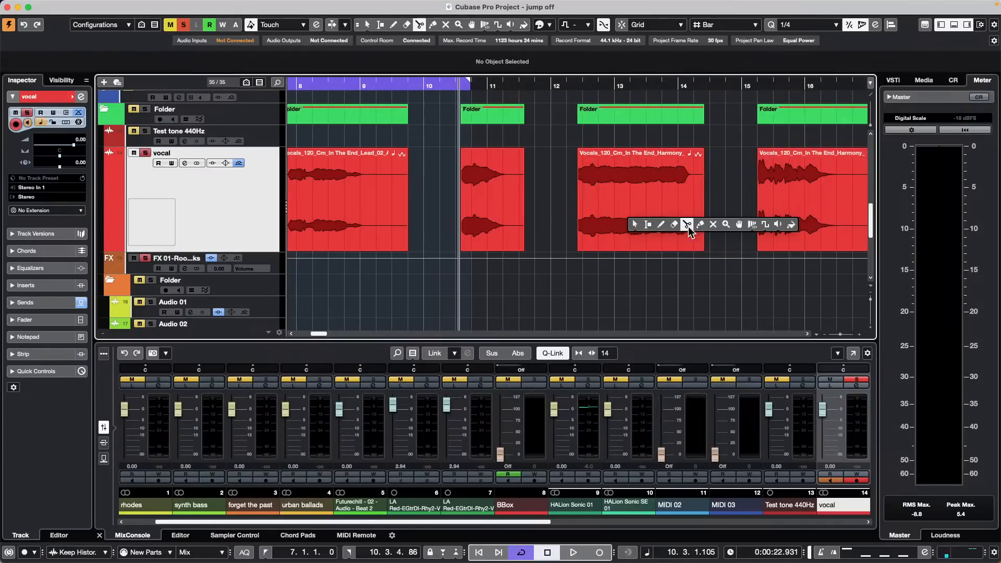
click(694, 224)
click(597, 230)
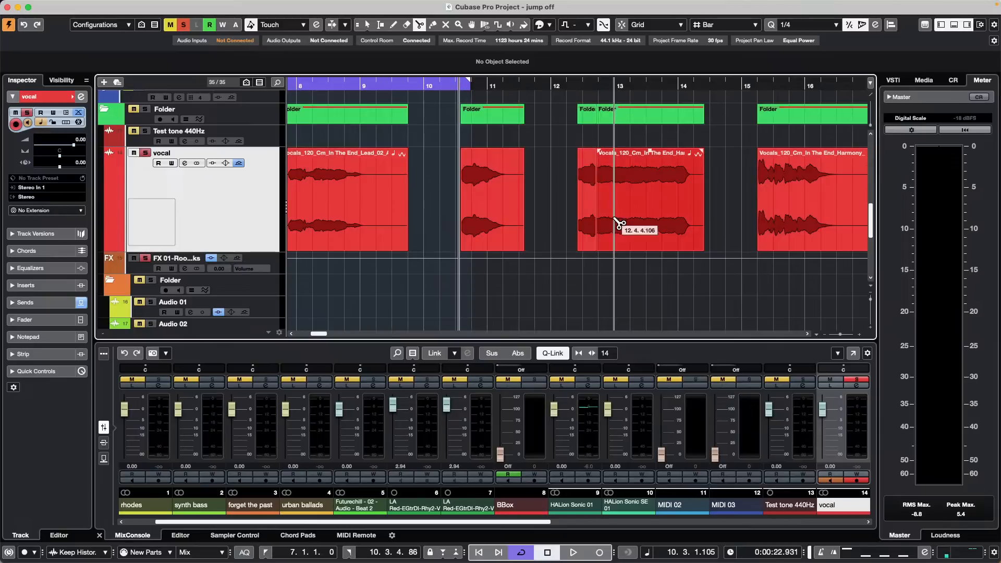
key(super+z)
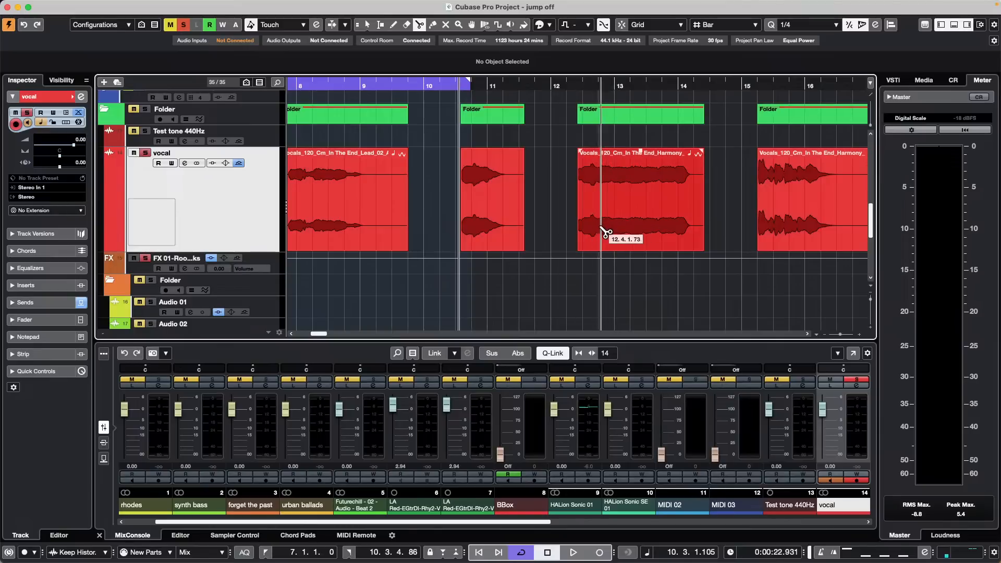
Step: Slice the Harmony event into beats, undo, then move it earlier to start near bar 12
alt+click(599, 229)
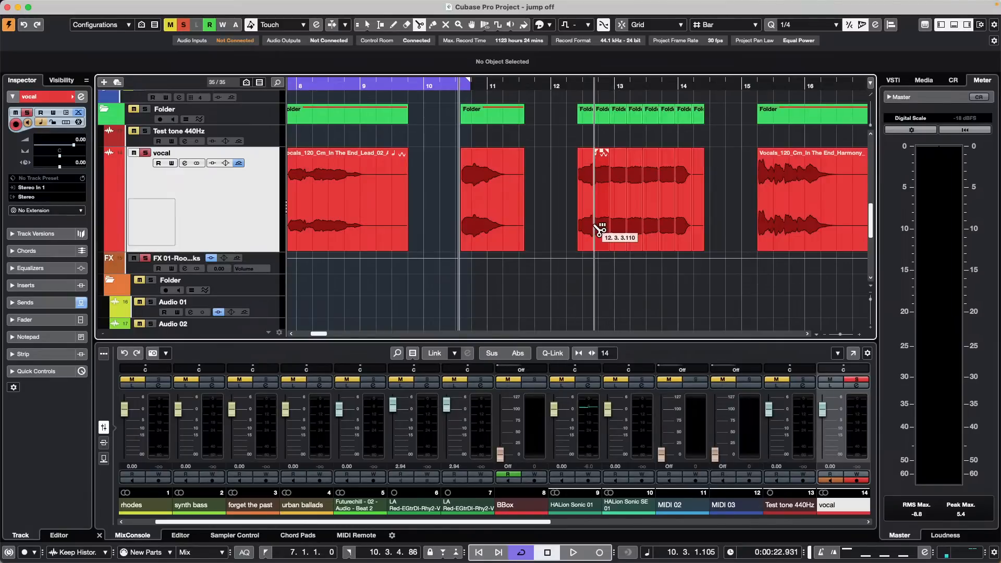
key(1)
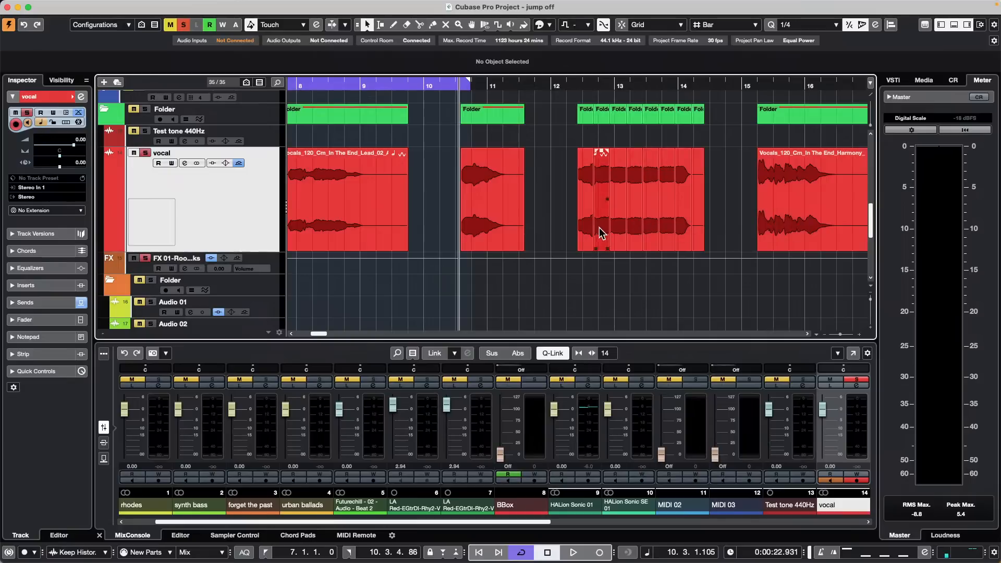
click(583, 235)
click(602, 227)
click(616, 227)
click(630, 227)
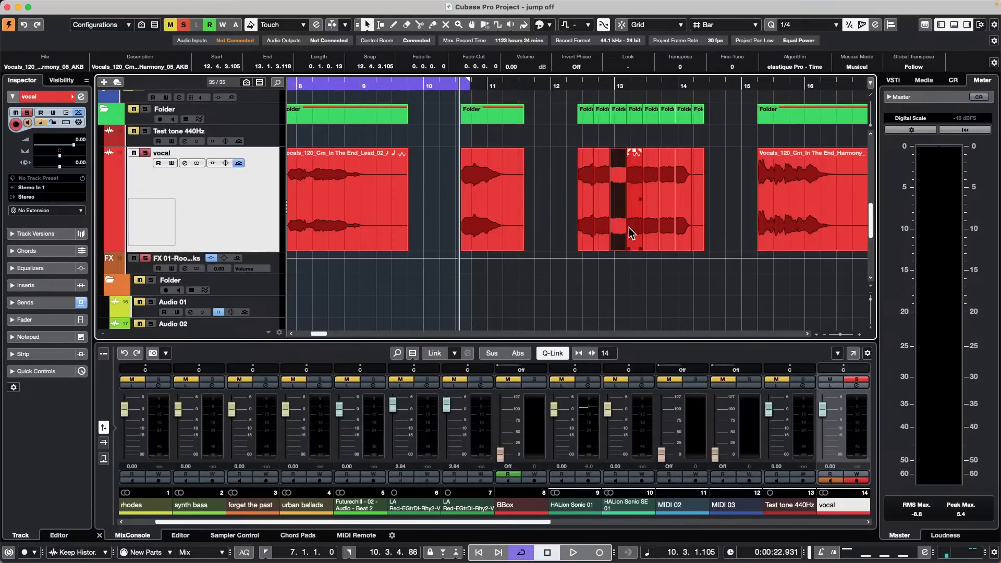
key(super+z)
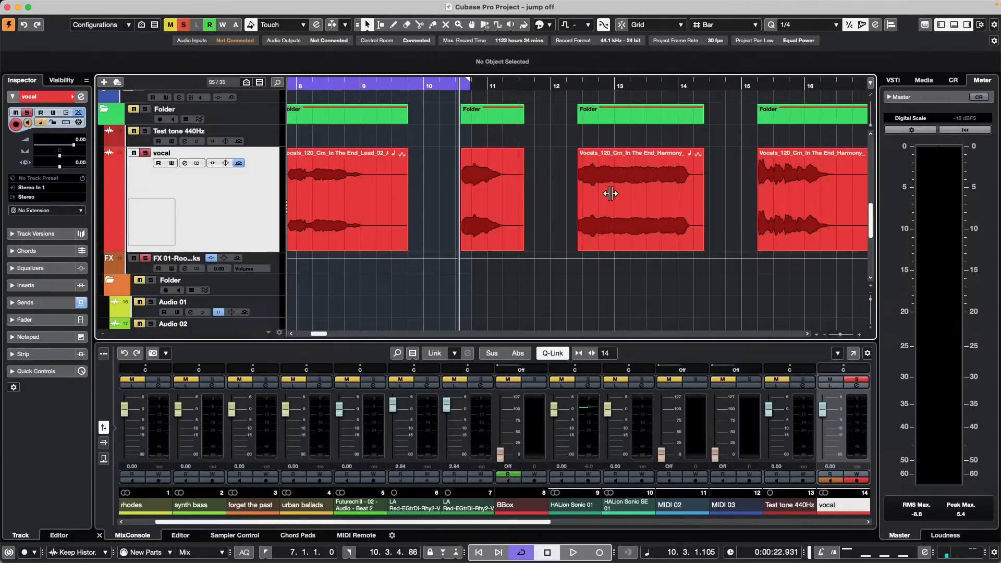
drag(609, 194, 708, 197)
key(super+z)
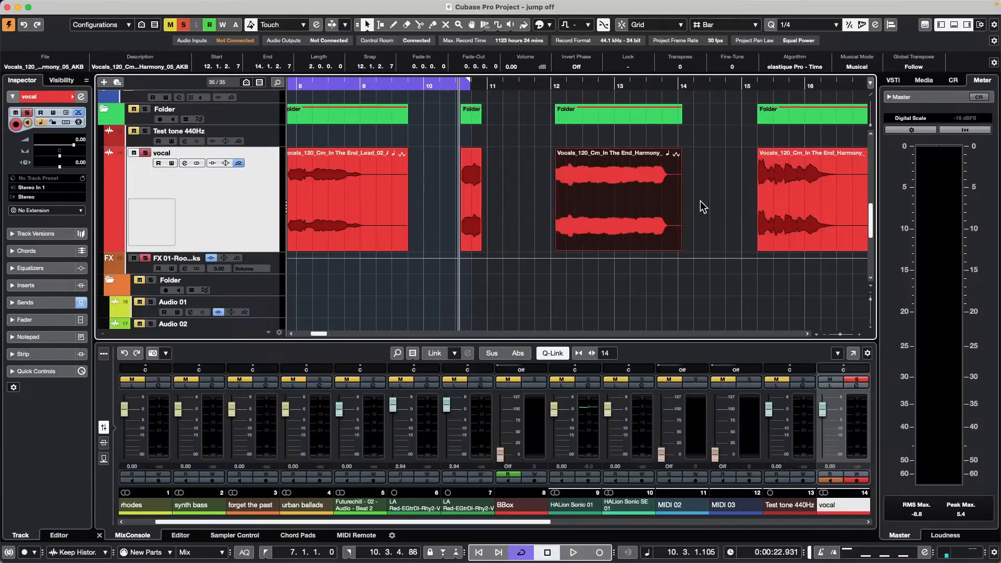
Step: Undo once more so the Harmony event sits at 12.2.3.80–14.2.3.80
key(super+z)
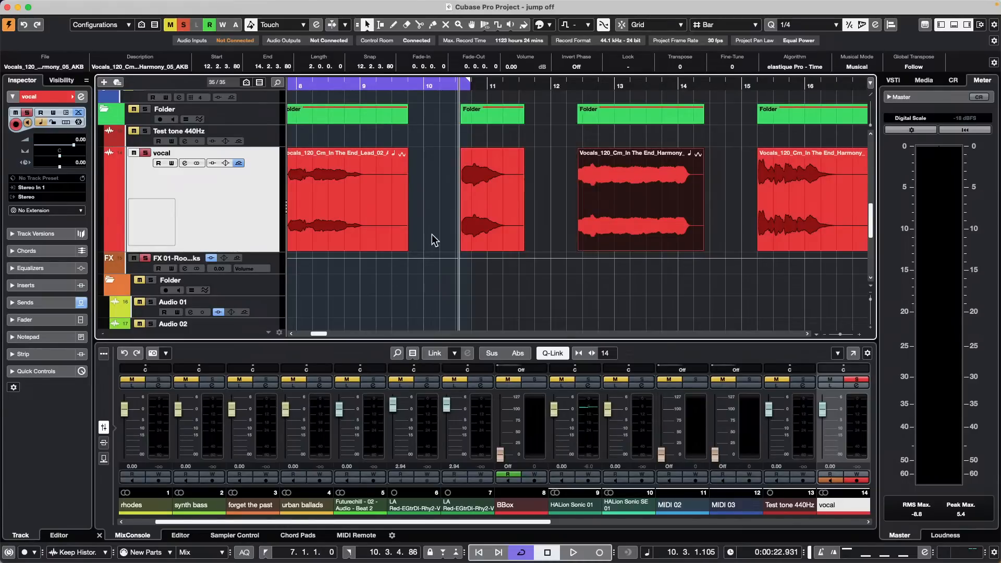
Step: Show the vocal Volume automation lane and draw a first volume point
click(110, 247)
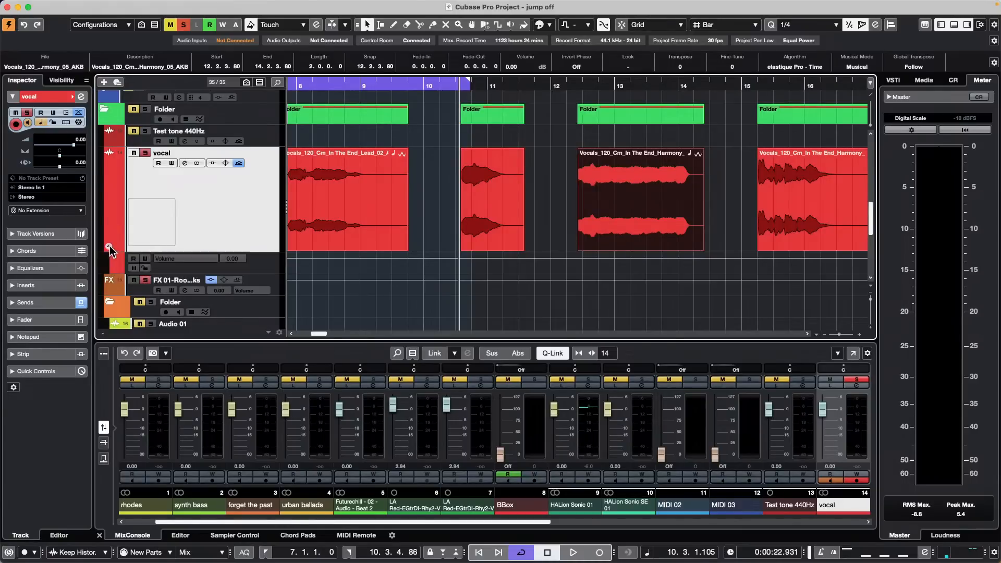
right_click(603, 267)
click(629, 265)
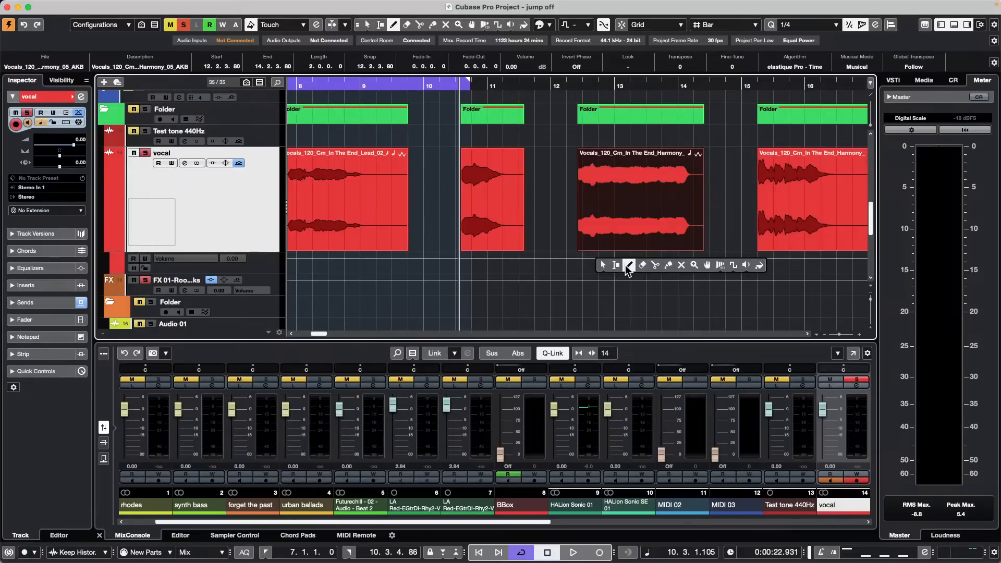
click(613, 257)
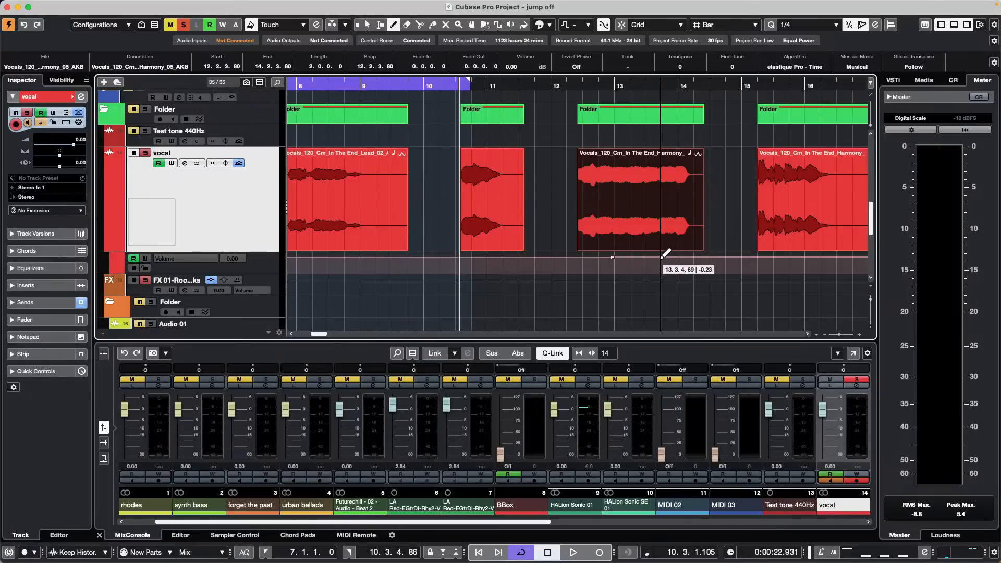
key(1)
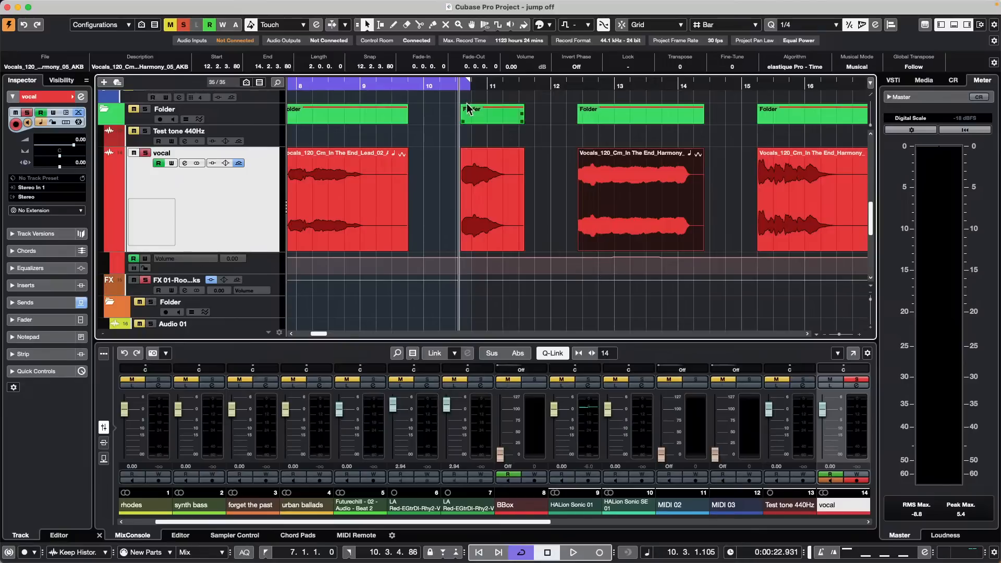
drag(639, 87, 639, 112)
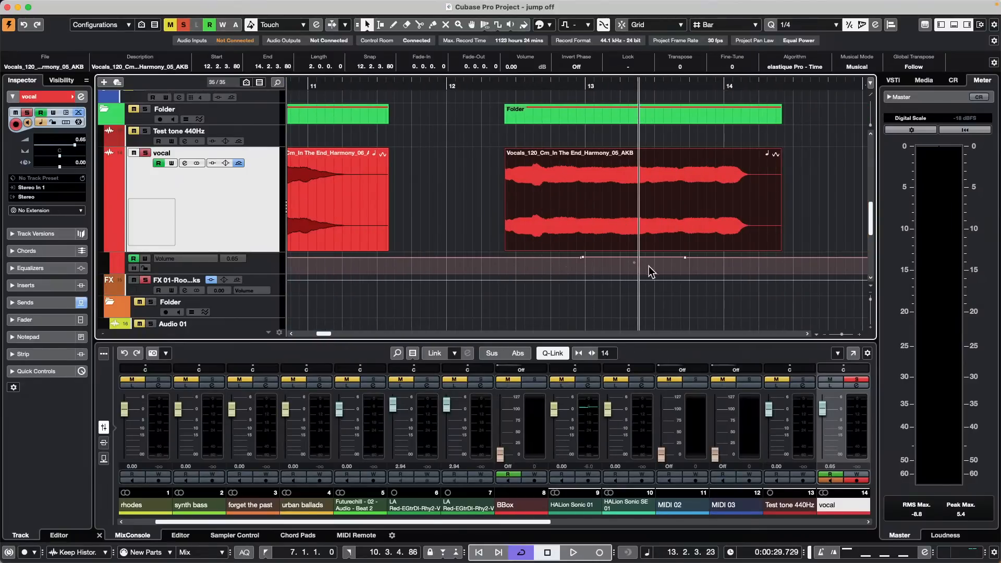
Step: Draw two volume points in bar 13, select between them, and make the Volume lane taller
right_click(571, 265)
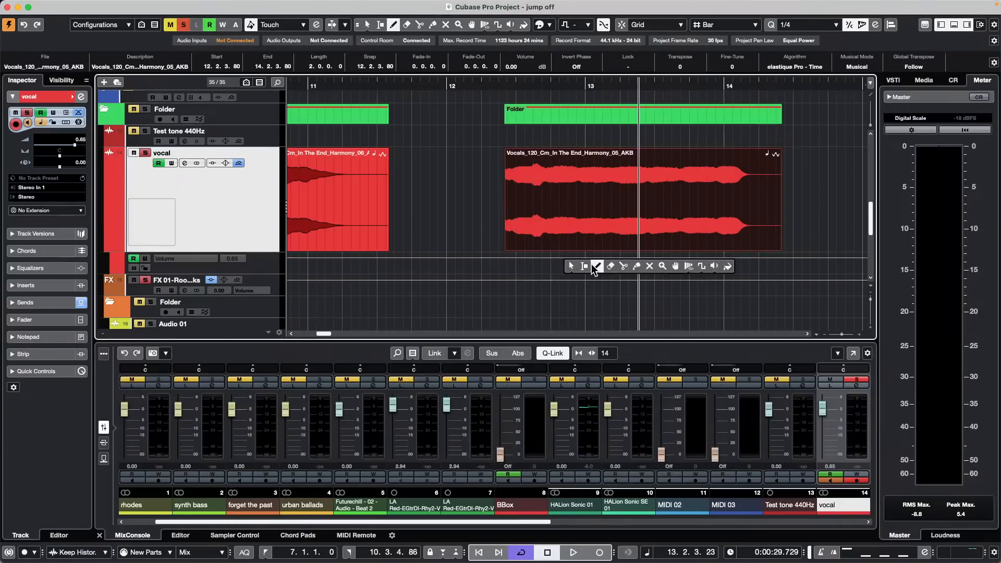
click(592, 267)
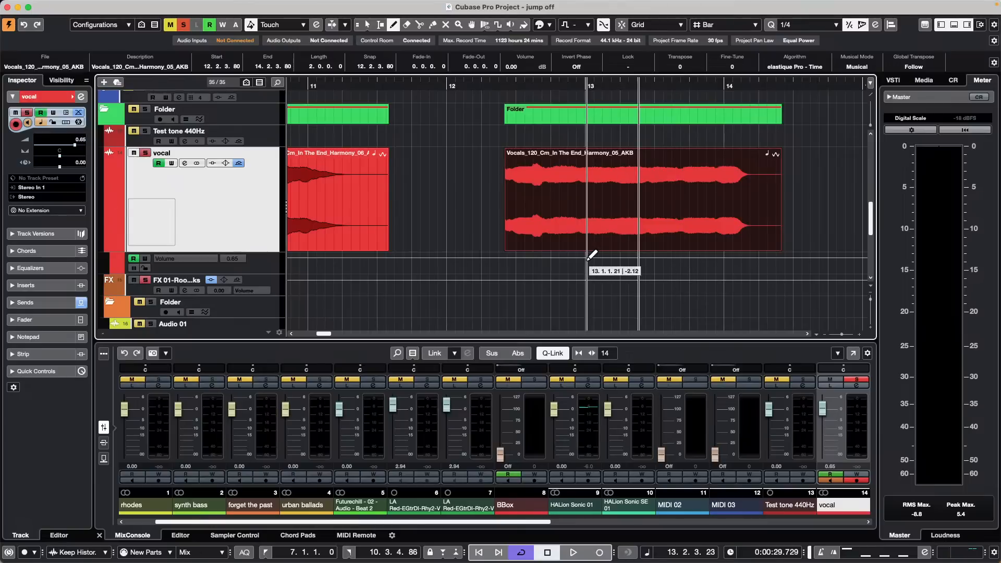
click(586, 256)
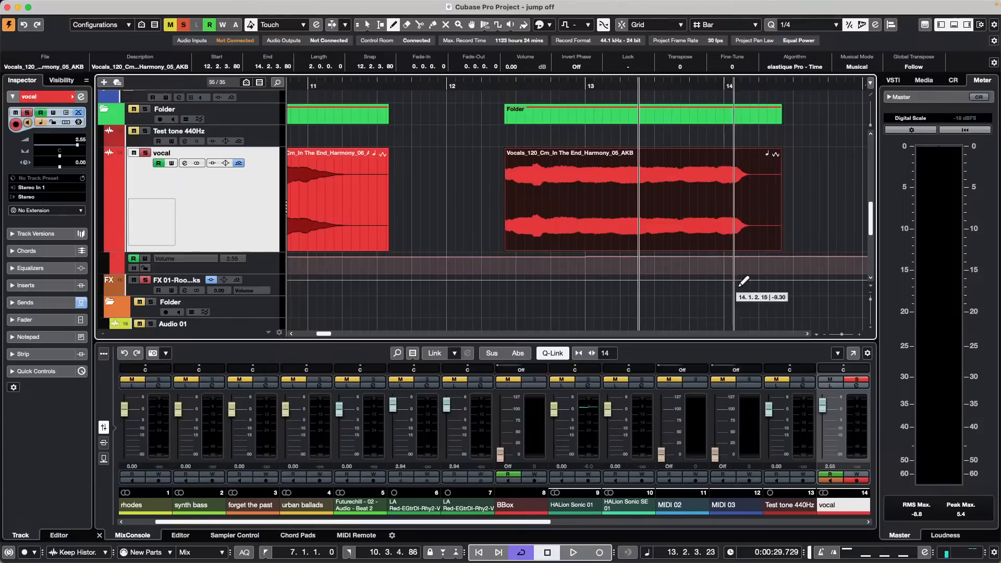
click(683, 256)
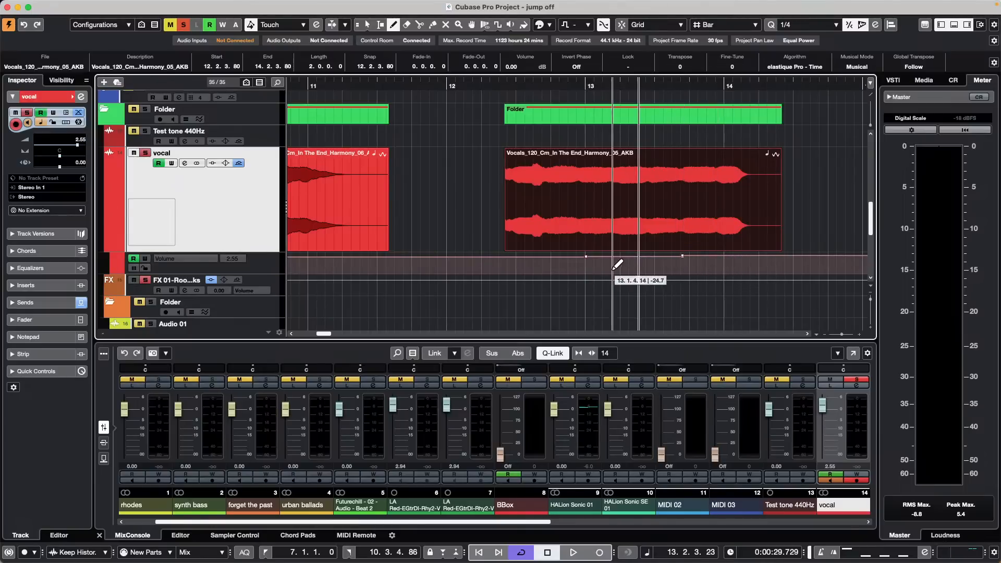
key(1)
mouse_move(574, 267)
mouse_down()
mouse_move(714, 261)
mouse_move(718, 245)
mouse_up()
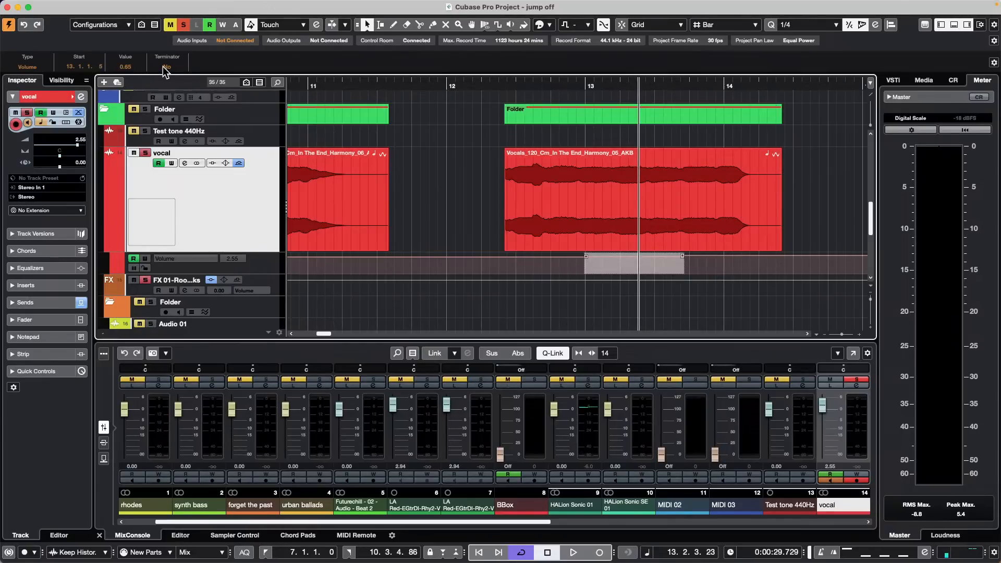
scroll(134, 68, down, 5)
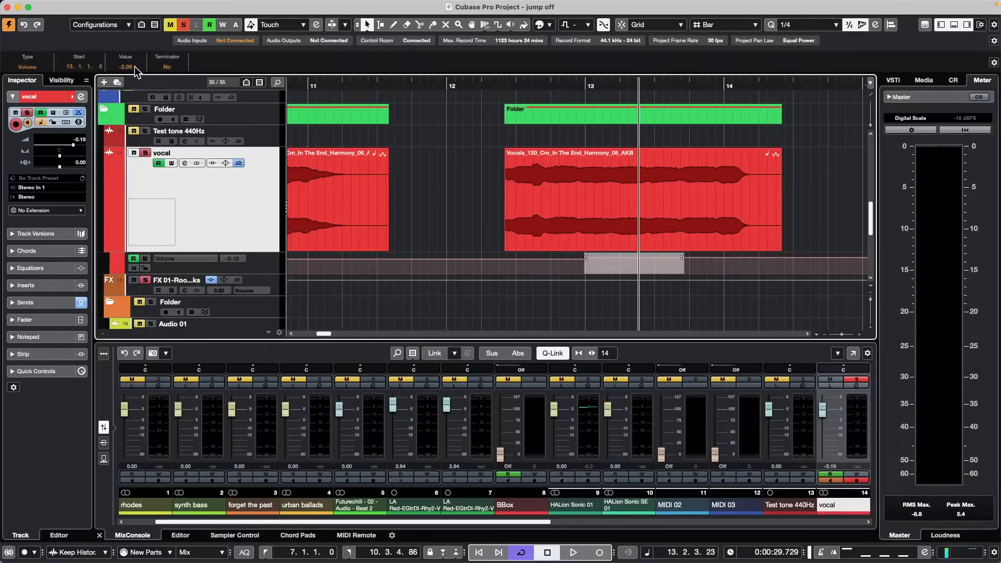
scroll(134, 68, down, 10)
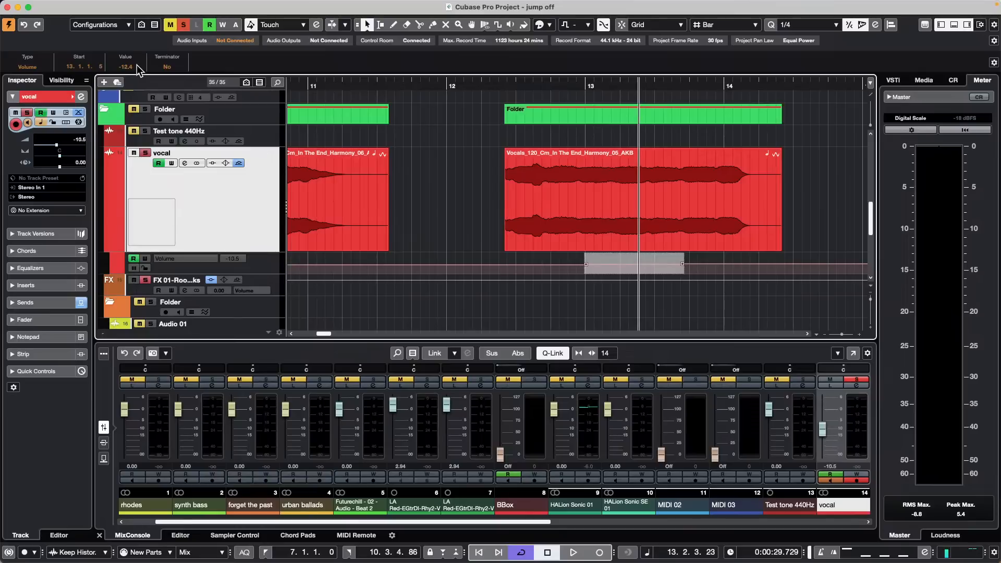
scroll(137, 65, up, 5)
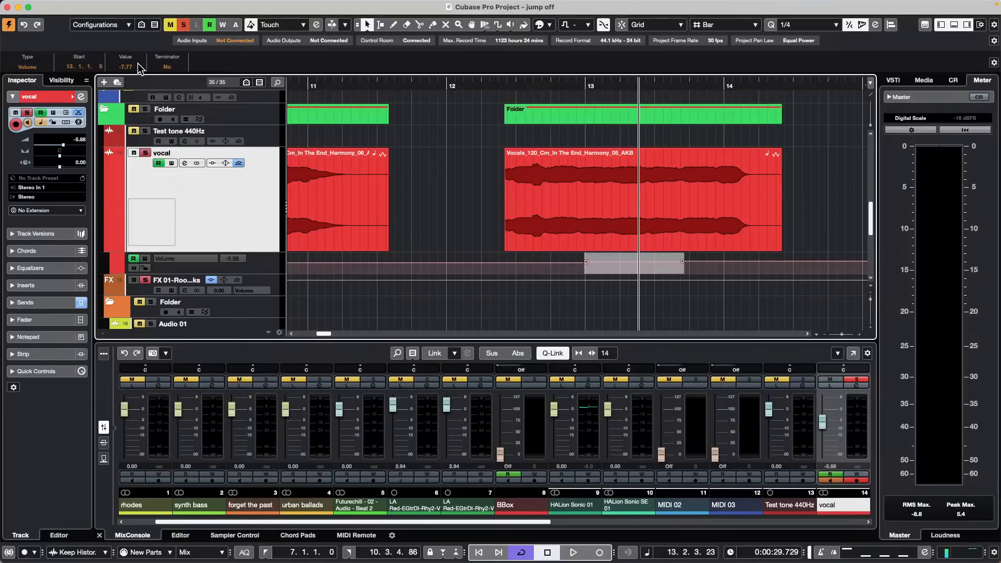
scroll(138, 67, up, 2)
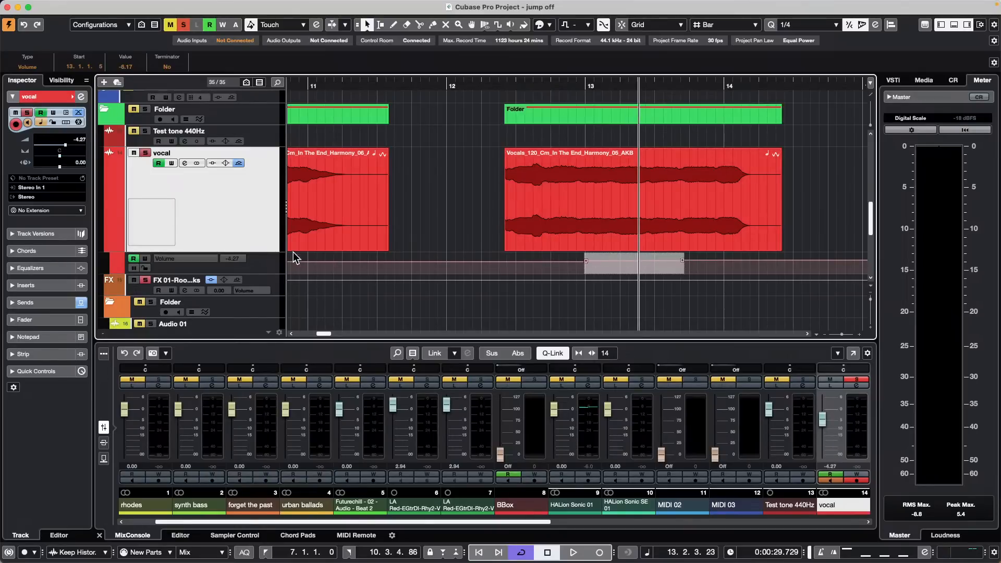
drag(253, 275, 254, 306)
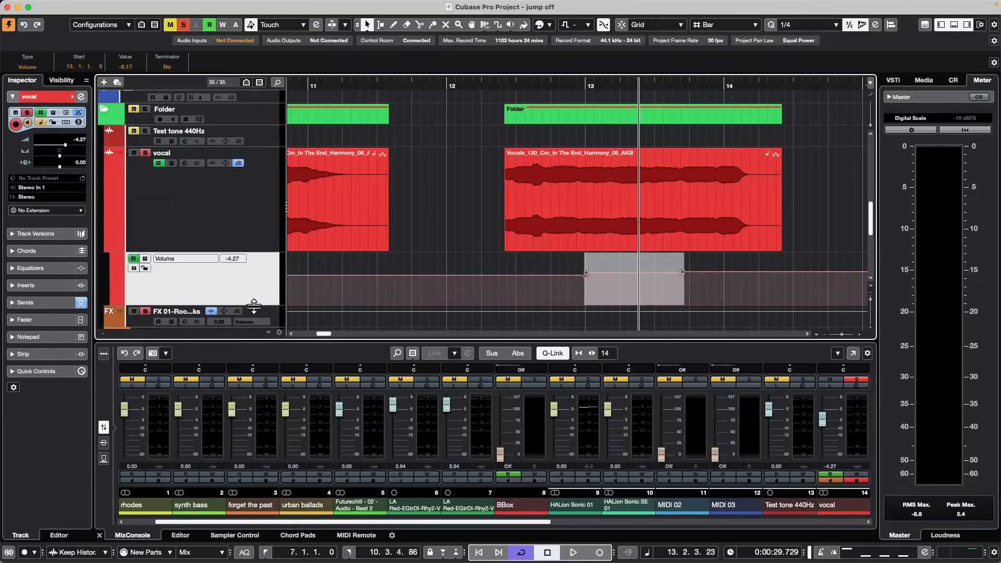
click(781, 286)
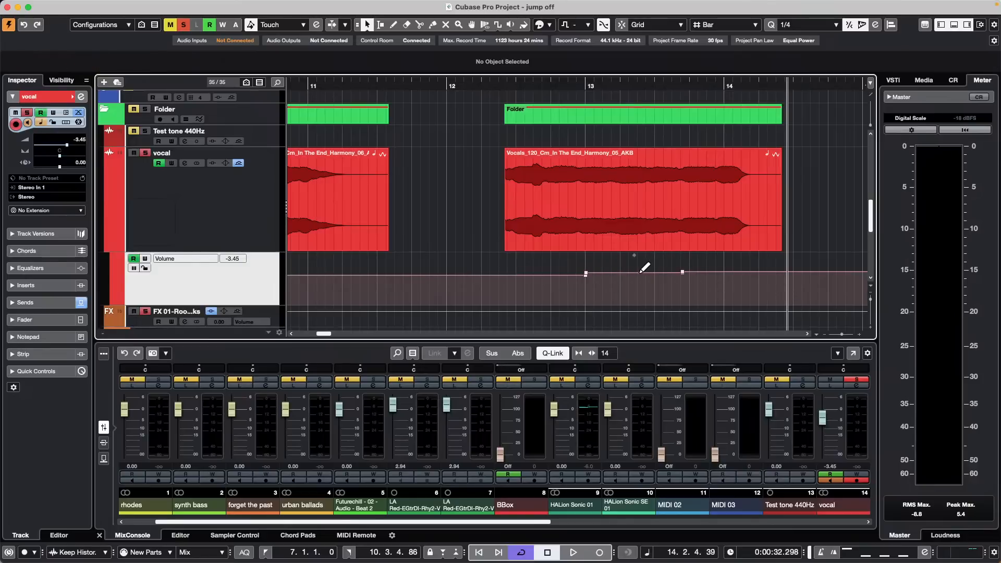
Step: Add volume points at 13.1.3.91 and slightly later, then select both together
click(609, 272)
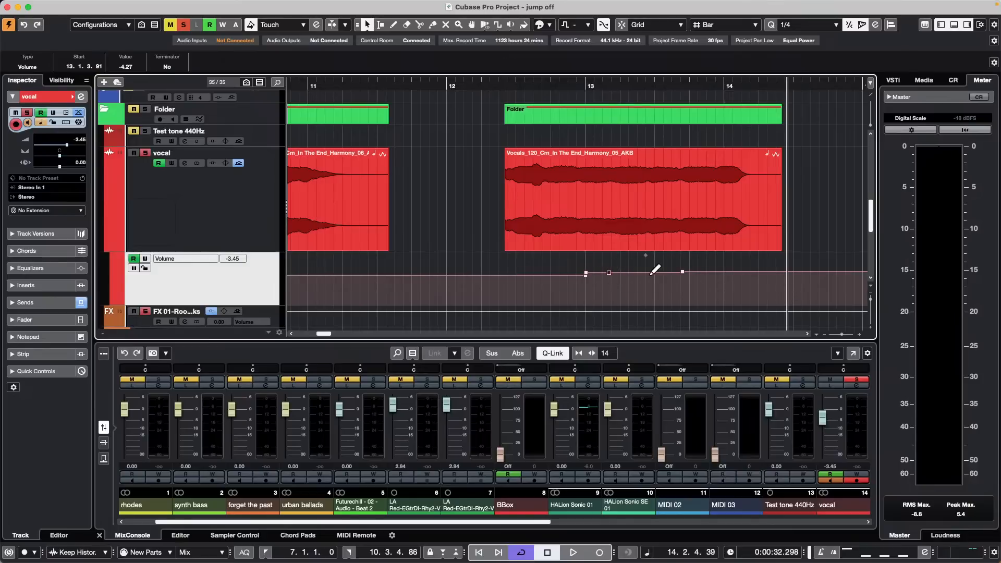
click(651, 273)
right_click(641, 285)
click(641, 285)
shift+click(608, 273)
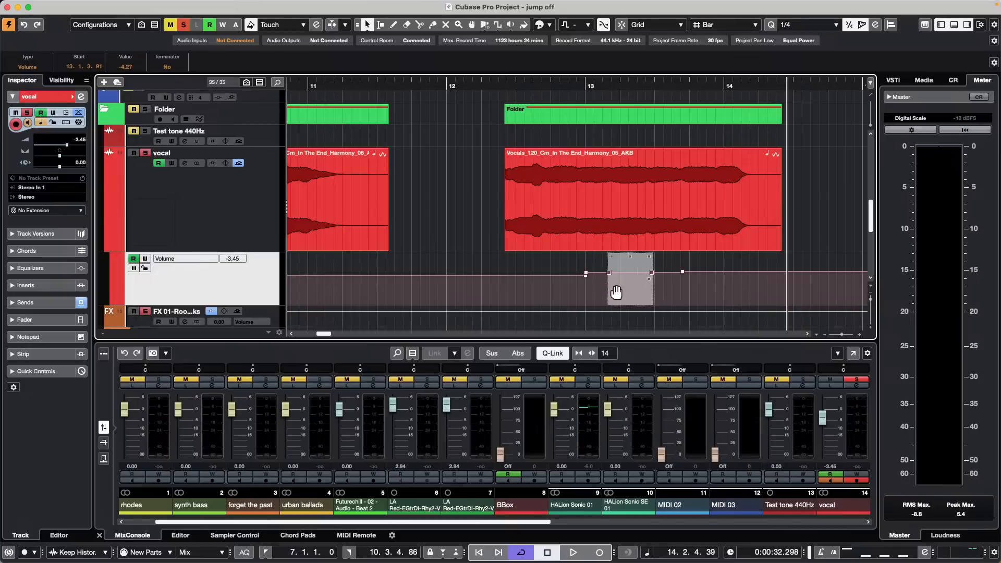
drag(588, 293, 662, 270)
scroll(134, 71, down, 13)
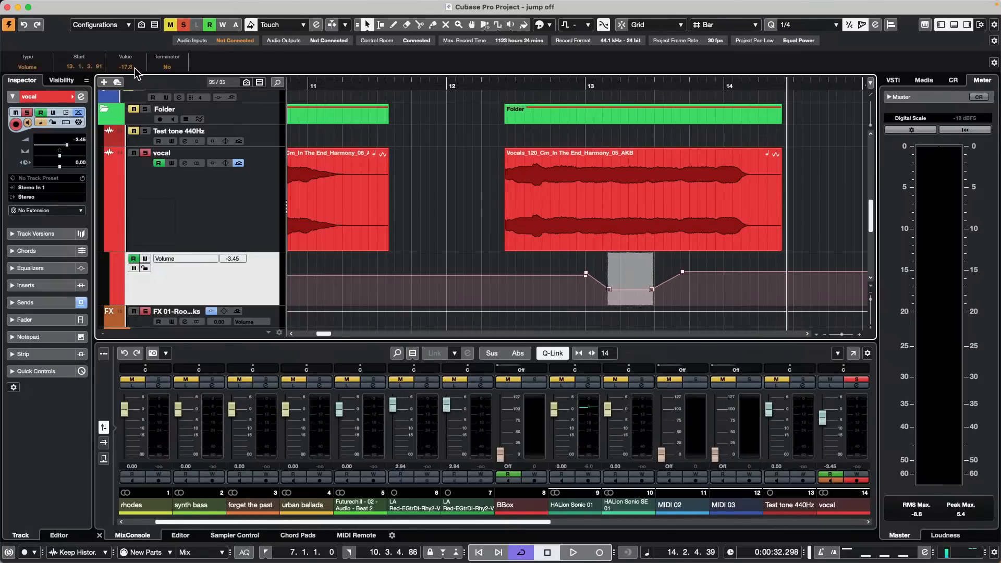
scroll(135, 71, down, 9)
scroll(137, 71, up, 20)
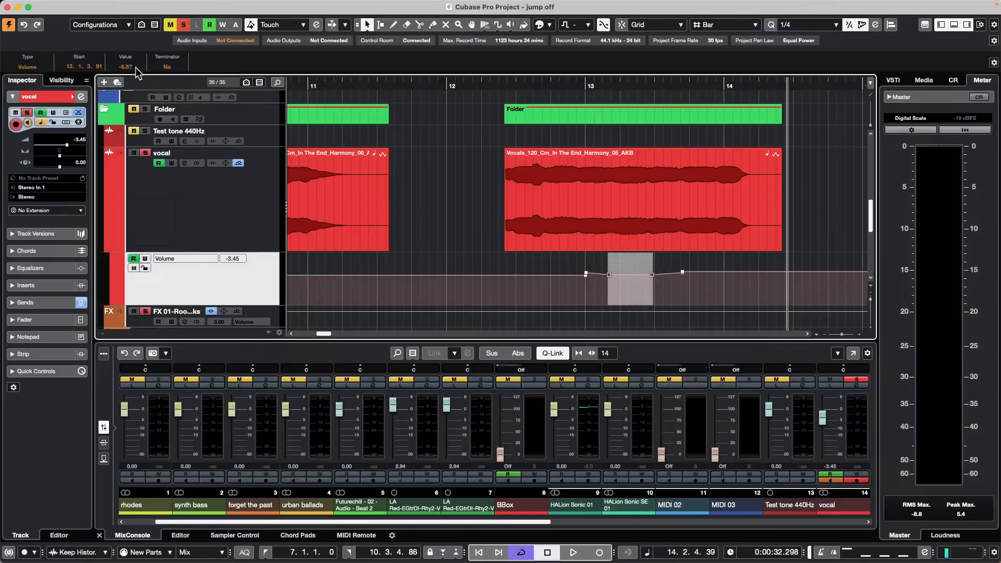
scroll(136, 72, up, 4)
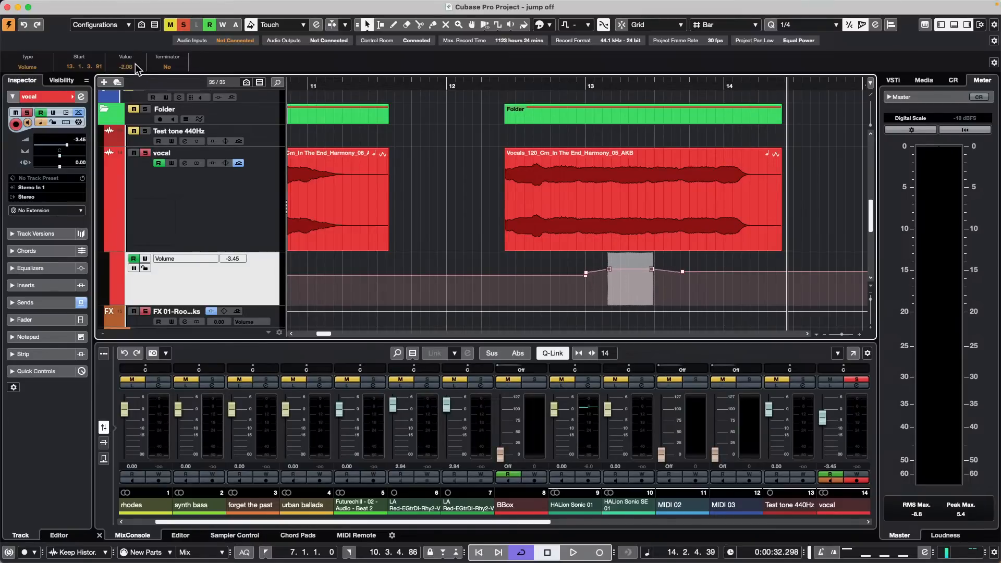
scroll(136, 69, down, 20)
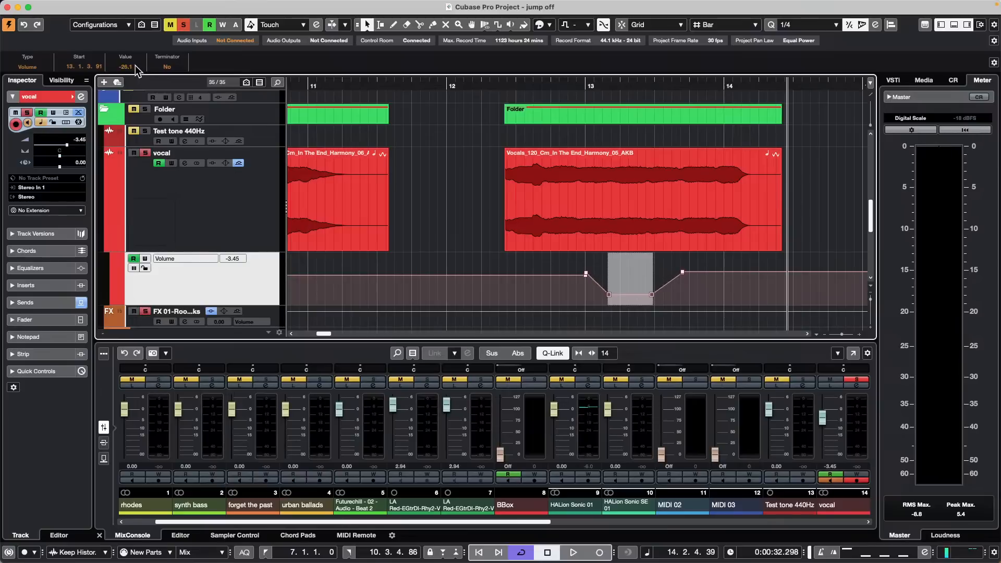
scroll(137, 71, up, 20)
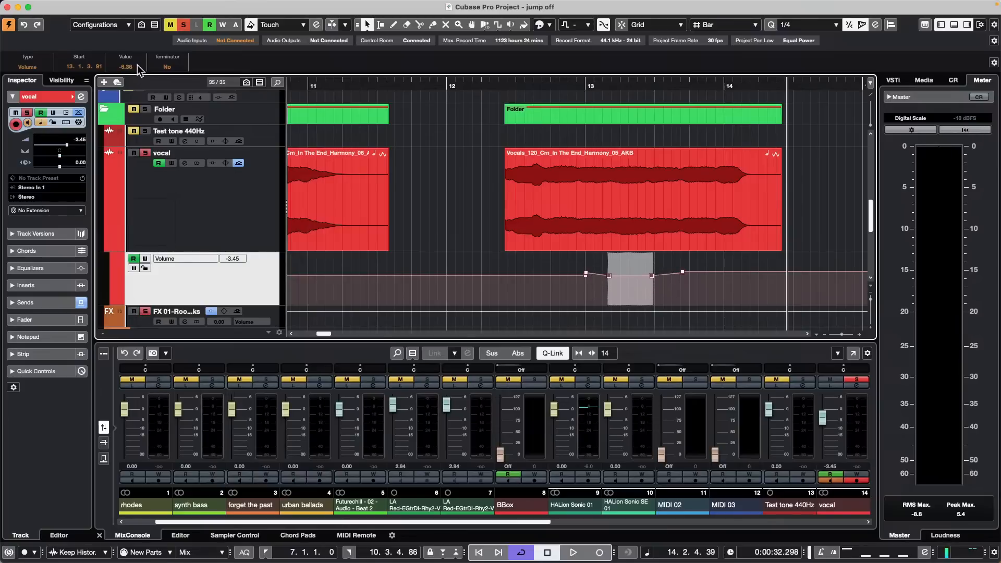
scroll(138, 69, up, 3)
click(674, 291)
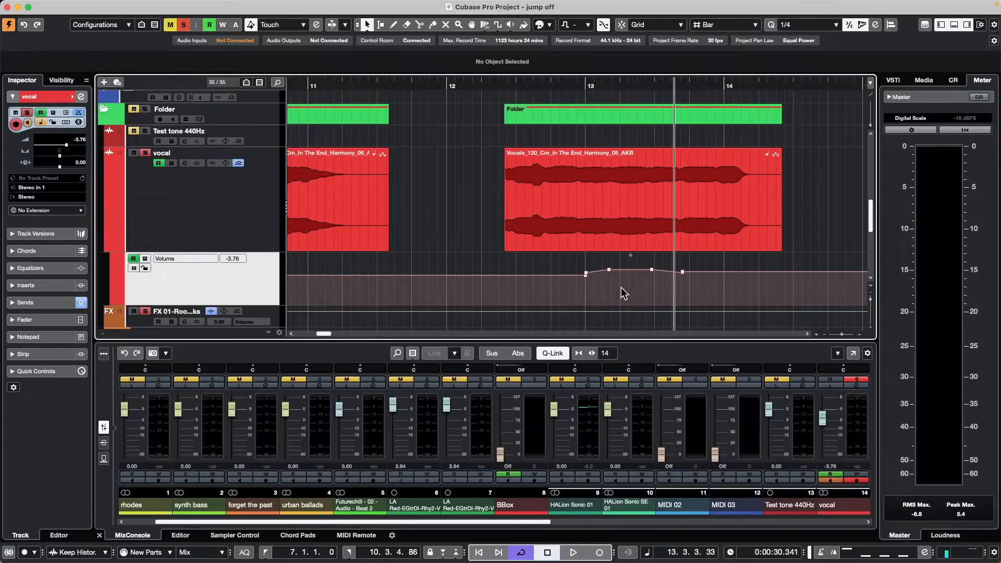
Step: Pull the two middle volume points down into a dip, then undo it
right_click(602, 286)
click(604, 287)
drag(605, 268, 662, 301)
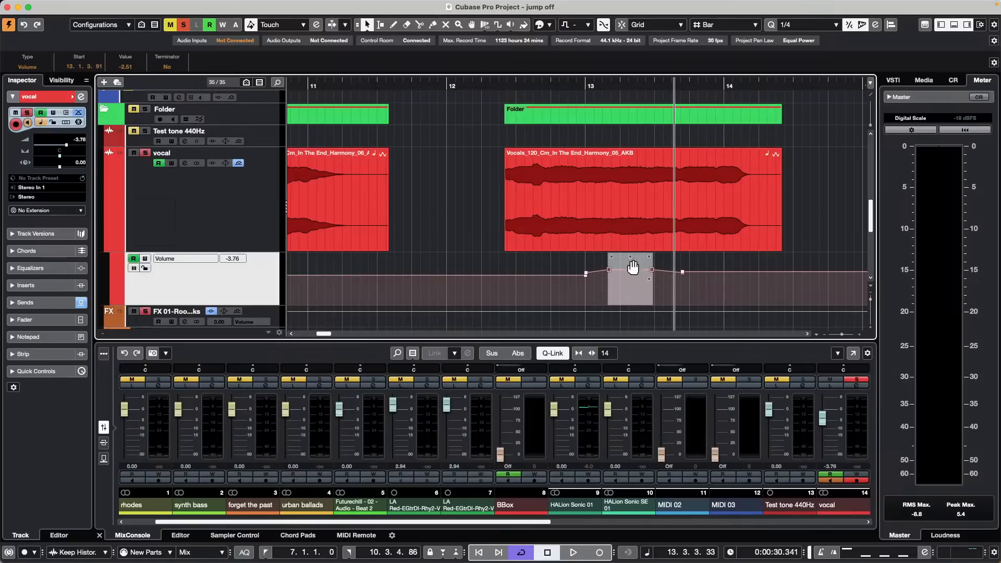
drag(630, 256, 642, 296)
click(682, 287)
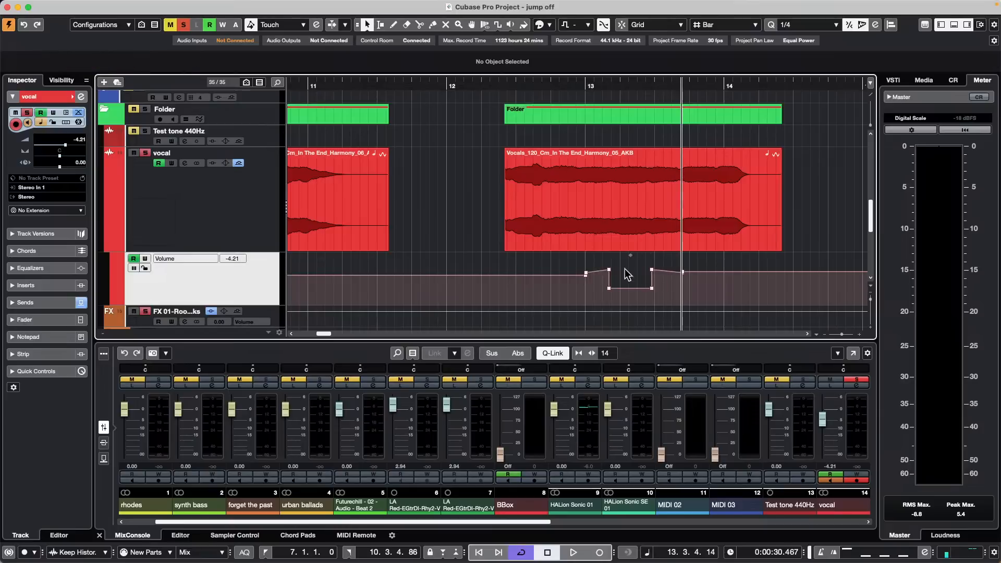
key(super+z)
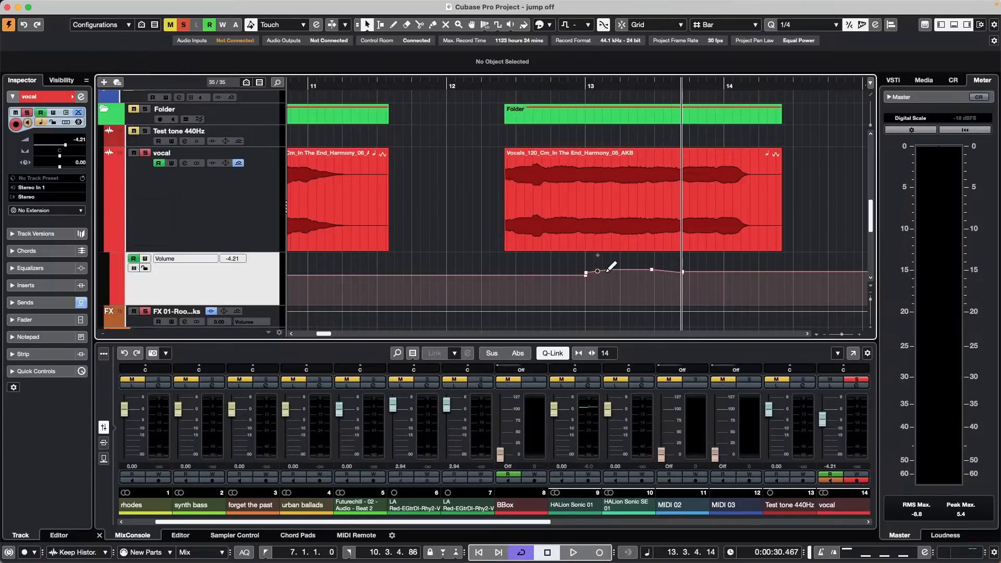
Step: Reselect the two middle points and lower them into a deep dip of about -19.5 dB
drag(605, 260, 663, 289)
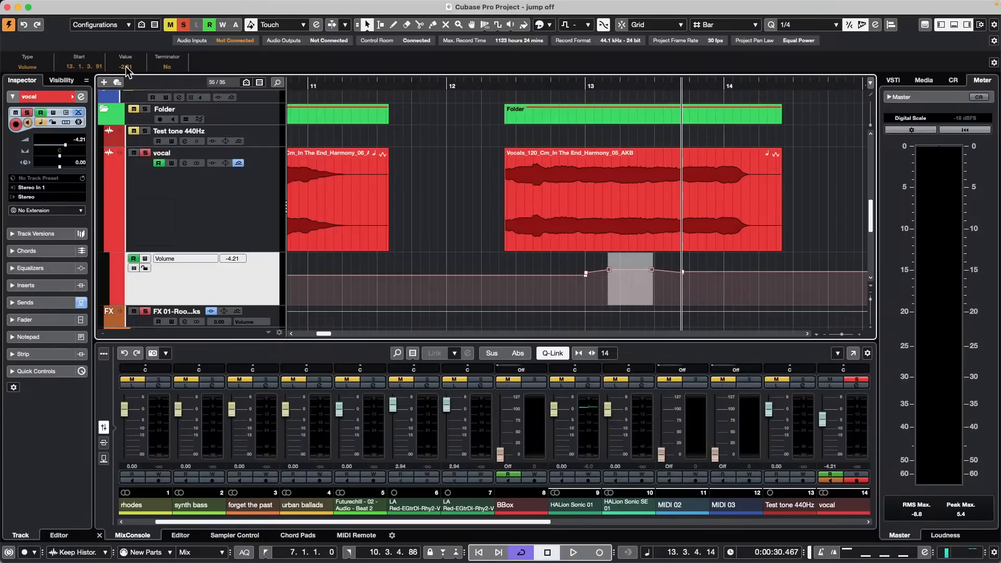
scroll(126, 67, down, 10)
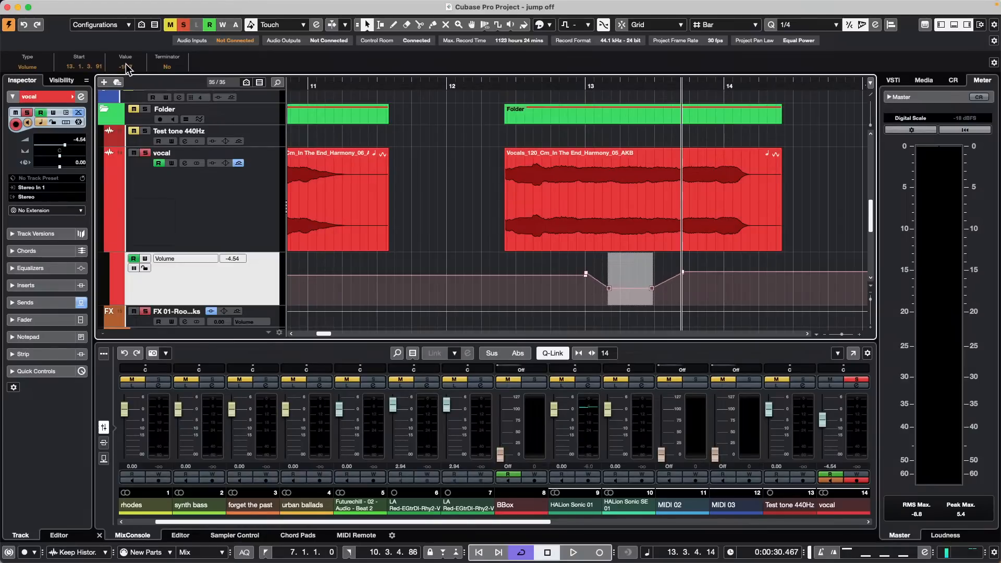
scroll(125, 66, up, 6)
scroll(129, 67, up, 15)
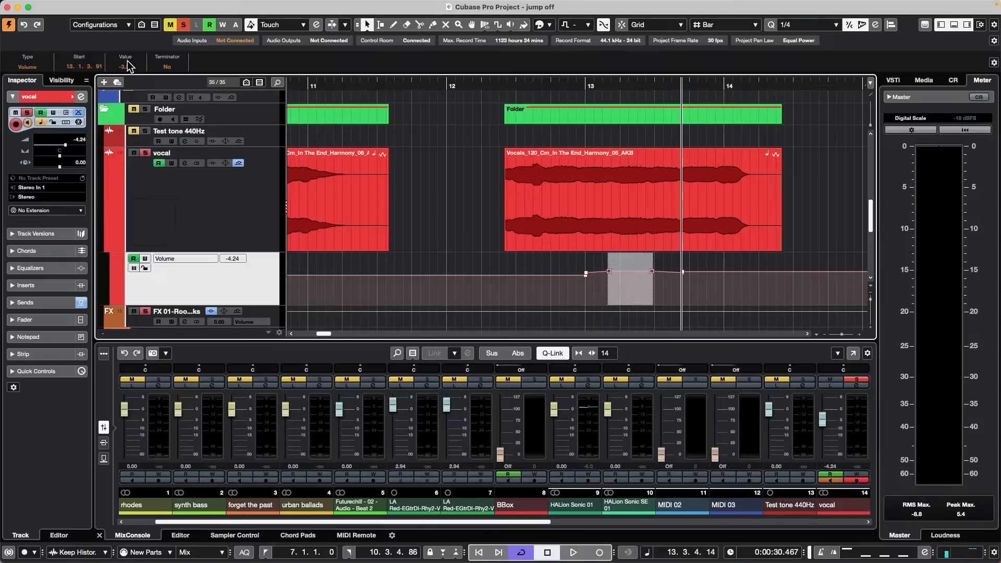
drag(631, 256, 642, 303)
Step: Range-select bar 13.4 to 14.1 and lower the vocal volume automation inside it
right_click(710, 267)
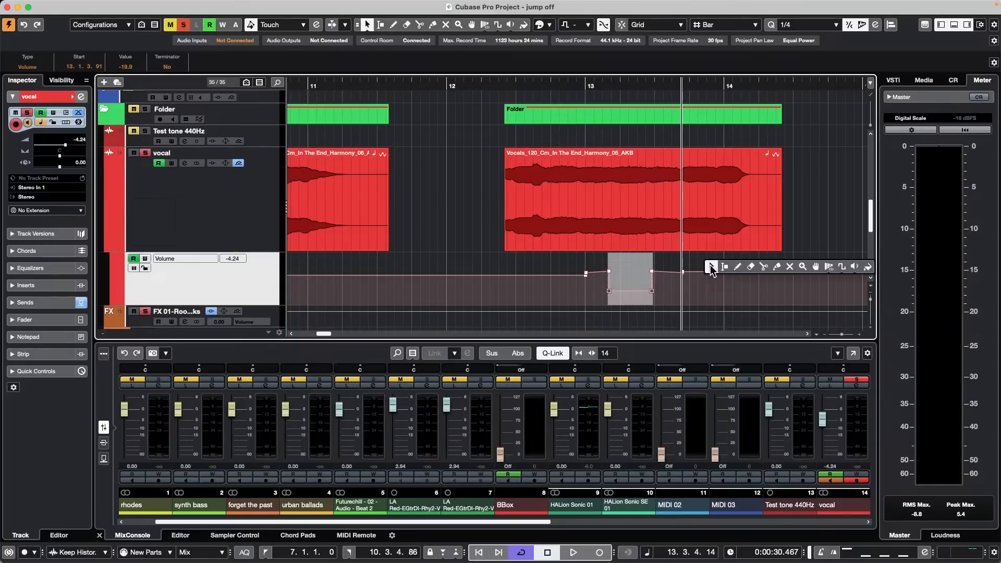
click(728, 267)
drag(696, 263, 726, 286)
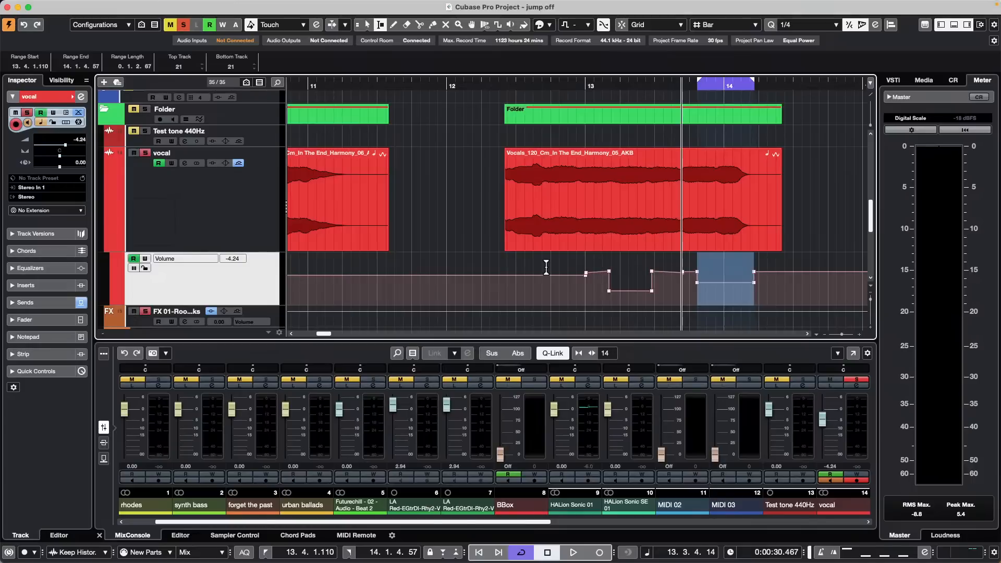
drag(543, 264, 699, 284)
right_click(698, 289)
click(697, 293)
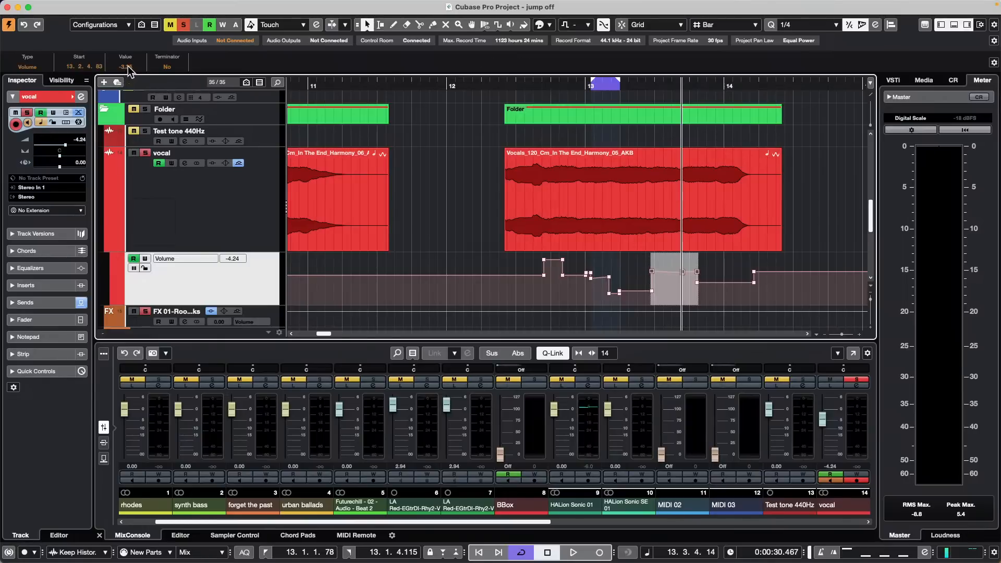
scroll(127, 67, down, 5)
scroll(130, 65, up, 10)
Step: Switch the Chord Track to version v2 and view bars 1 to 10 from the project start
scroll(122, 202, up, 10)
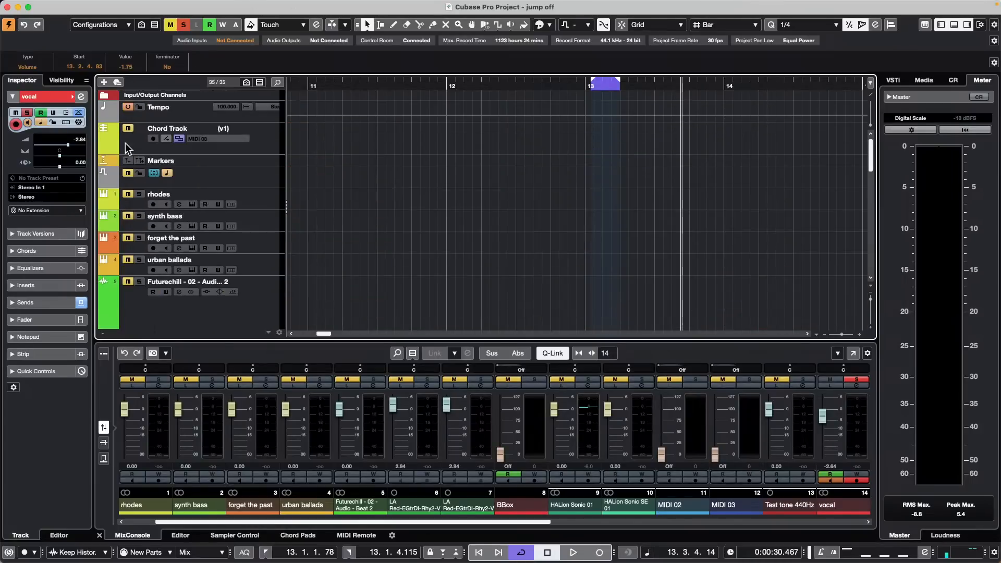
click(240, 130)
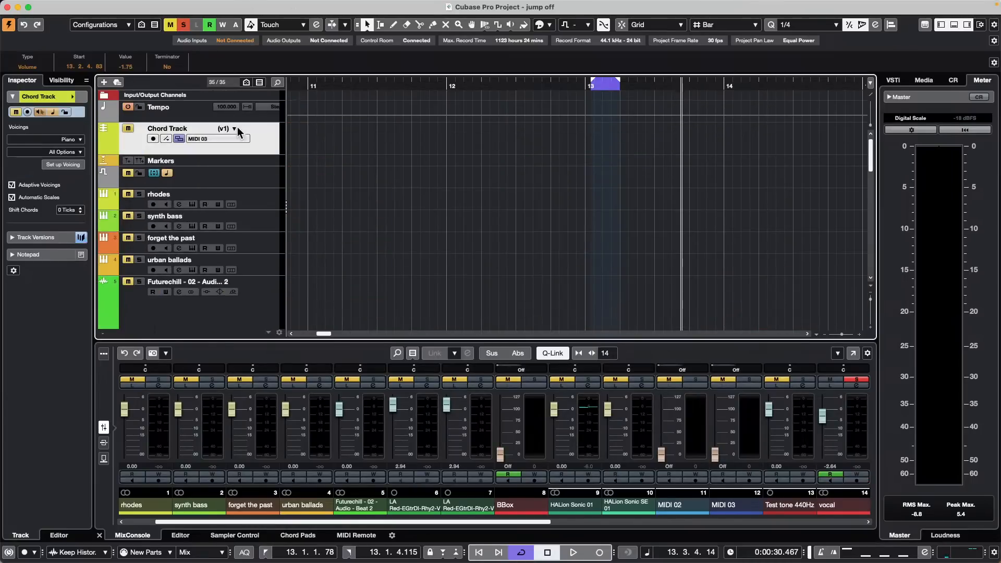
click(234, 129)
click(264, 146)
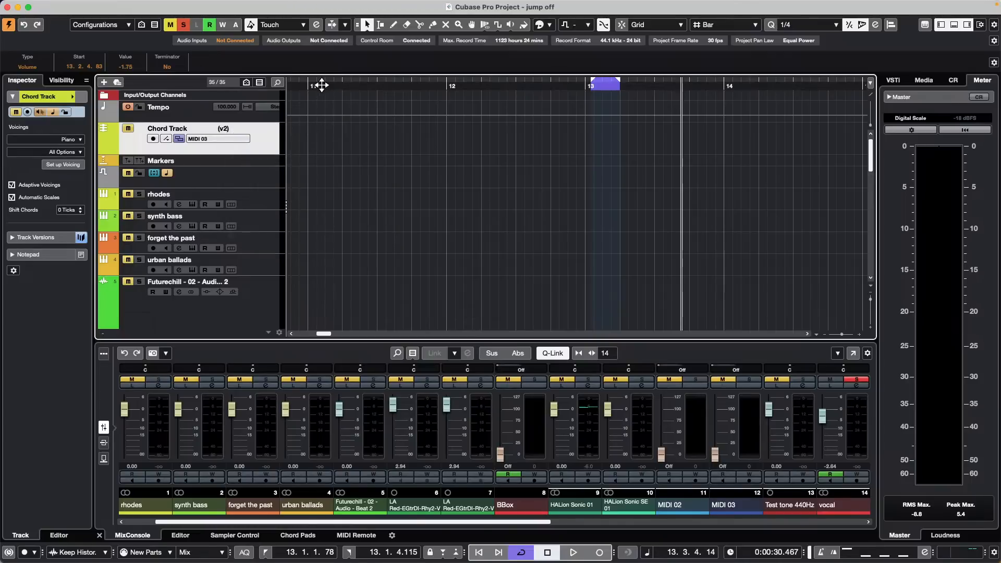
key(Home)
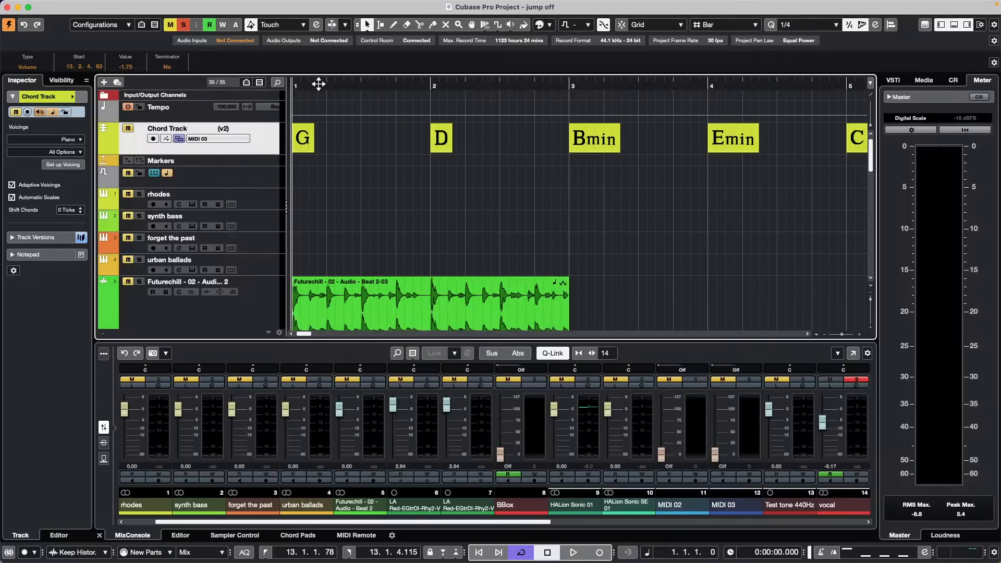
drag(319, 83, 318, 65)
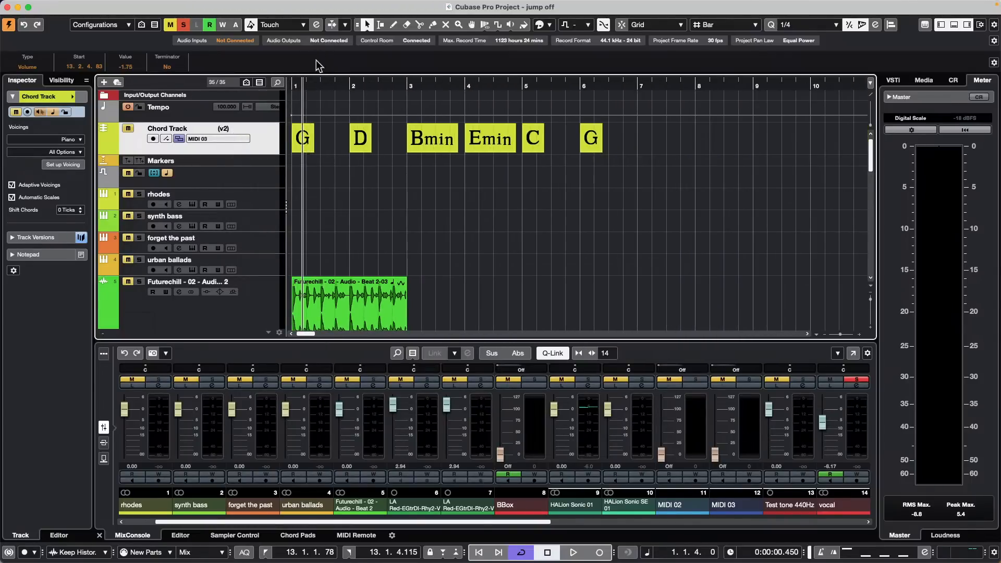
Step: Duplicate the Chord Track version as 'Copy of v2' and select its chords
click(232, 129)
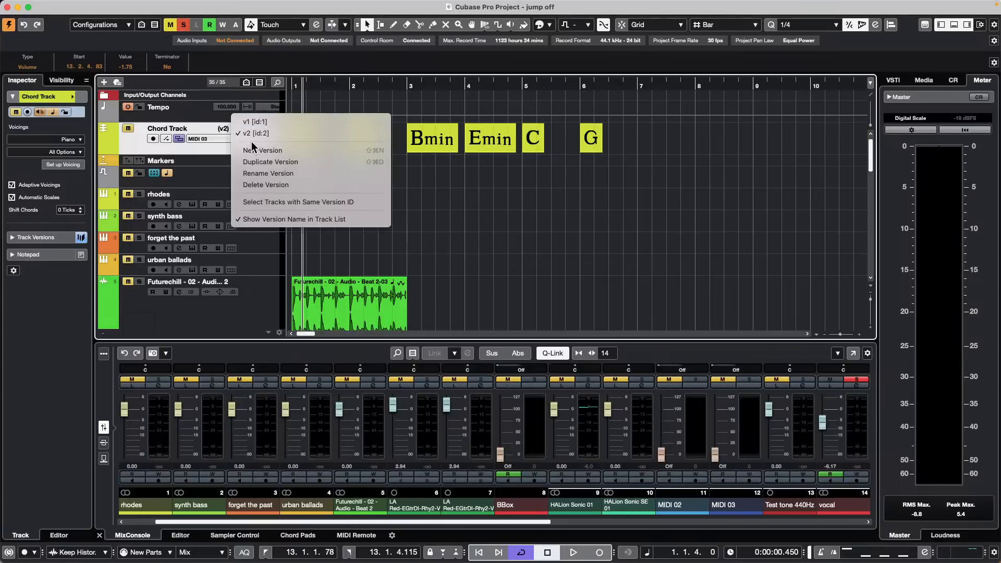
click(273, 162)
drag(623, 141, 280, 144)
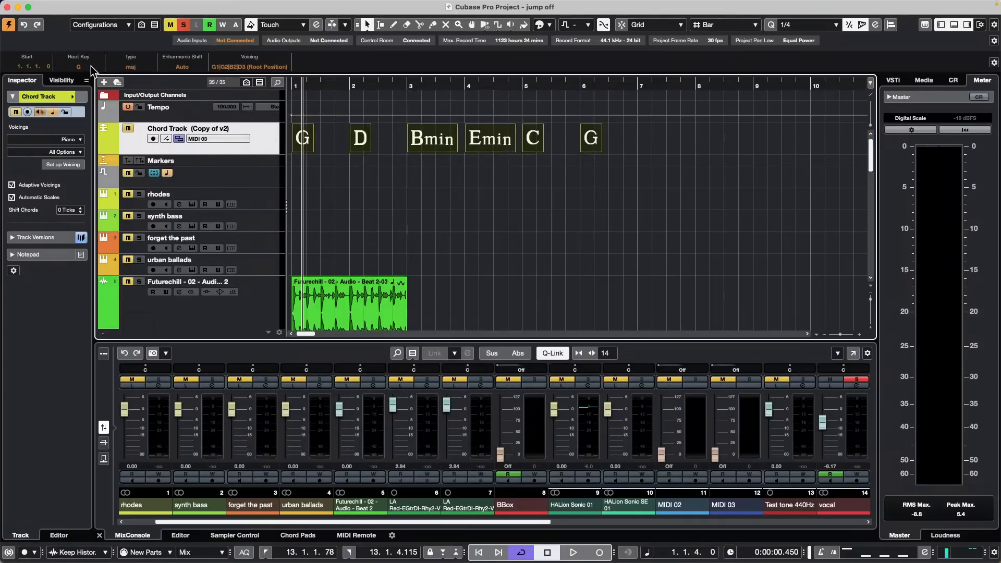
Step: Cycle the Chord Track through versions v1, v2 and Copy of v2, ending on the empty v1
scroll(92, 69, down, 2)
scroll(90, 67, up, 2)
click(389, 186)
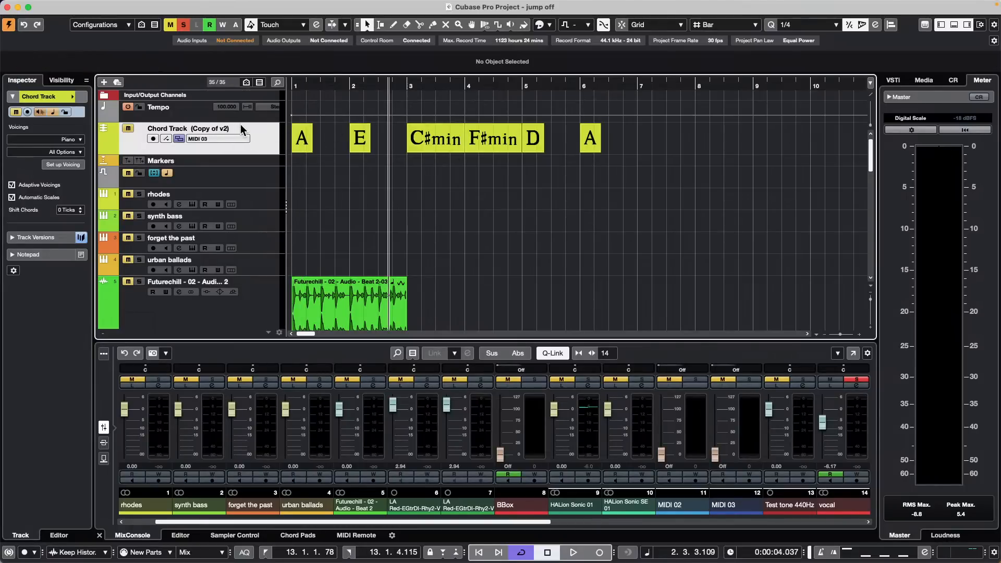
click(230, 131)
click(239, 111)
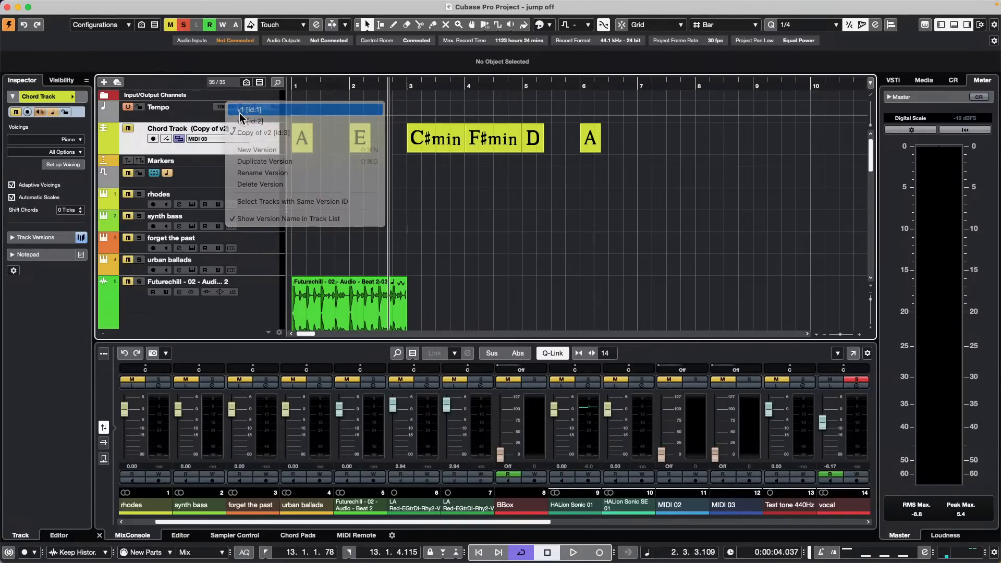
click(232, 127)
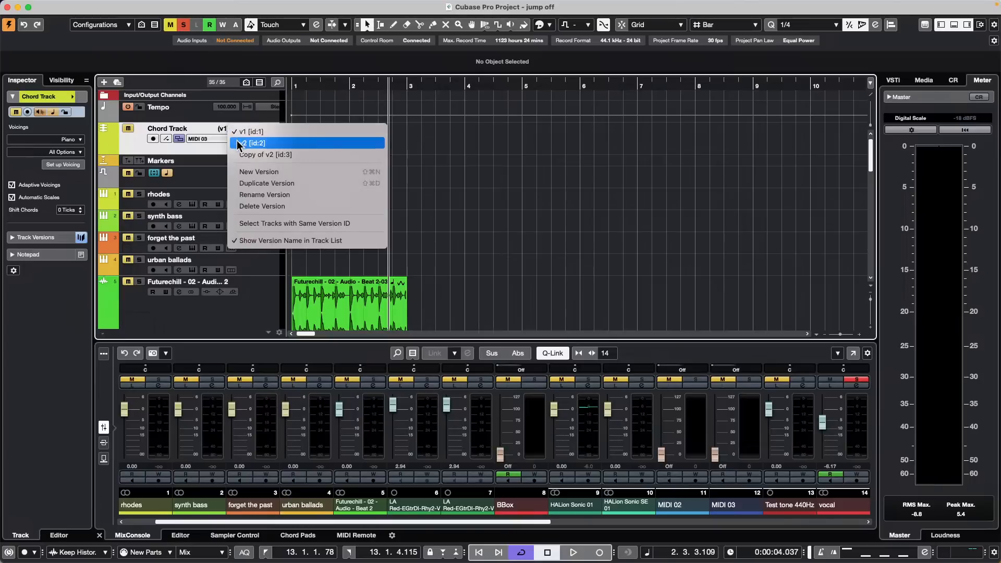
click(241, 142)
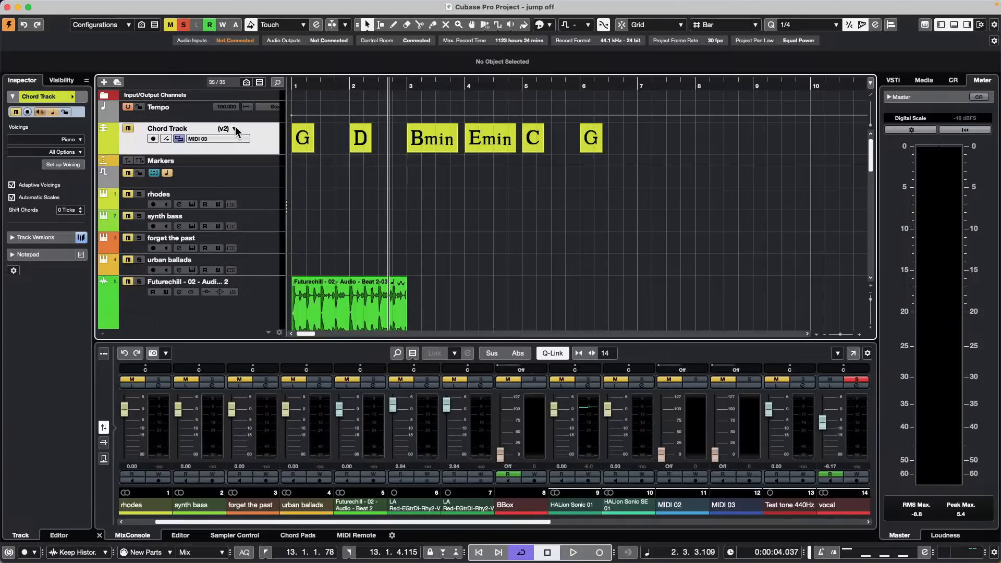
click(235, 129)
click(241, 142)
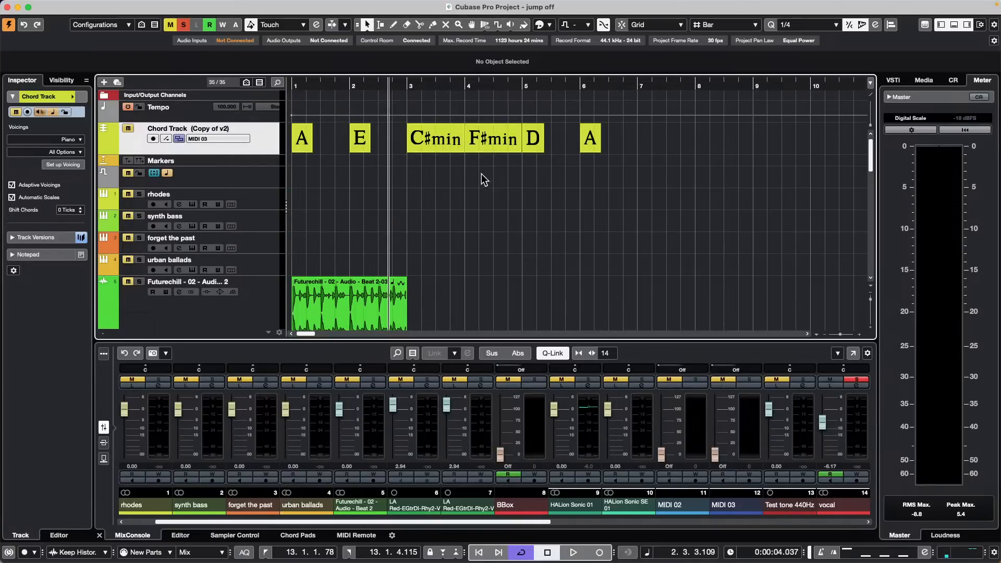
click(236, 130)
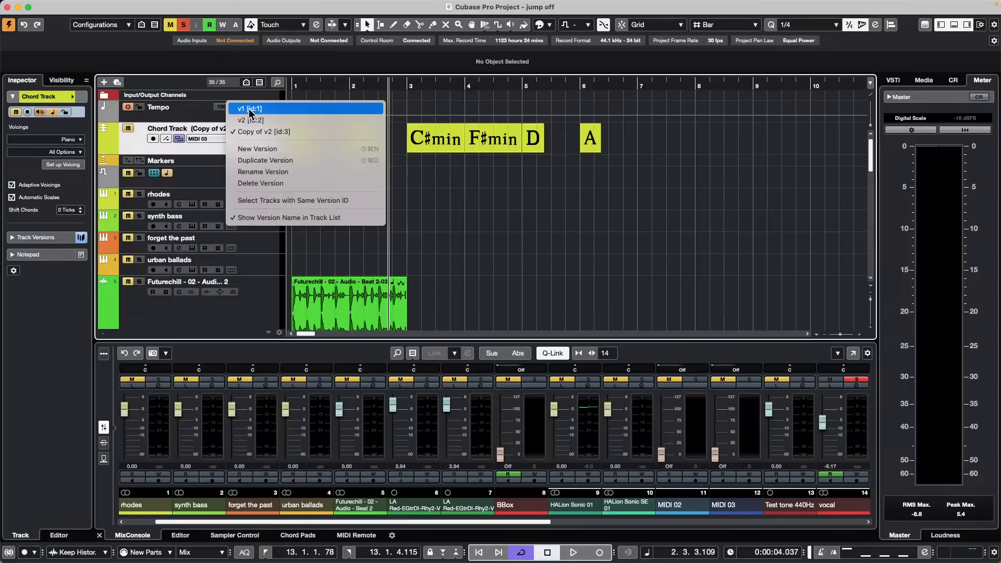
click(250, 110)
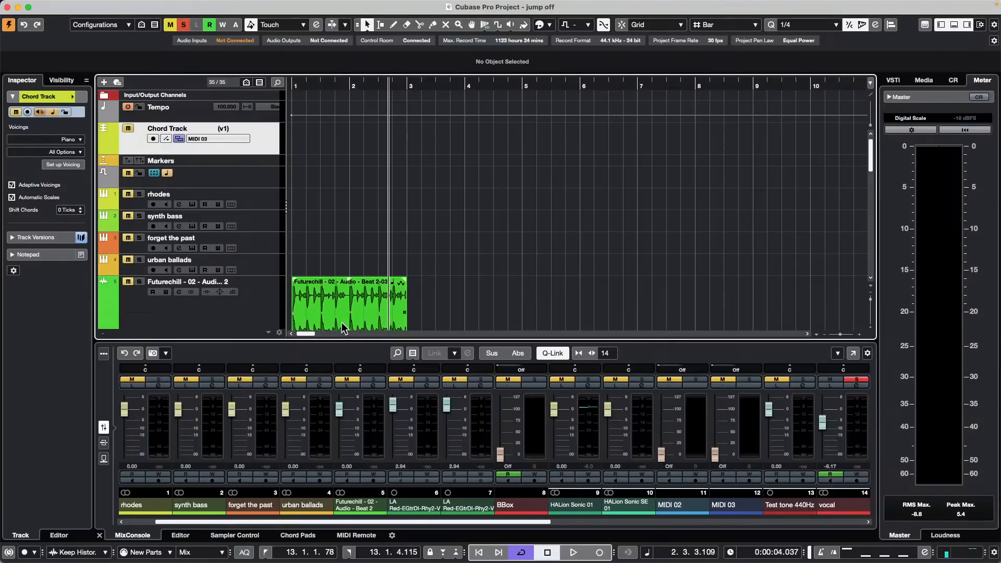
click(325, 308)
click(176, 5)
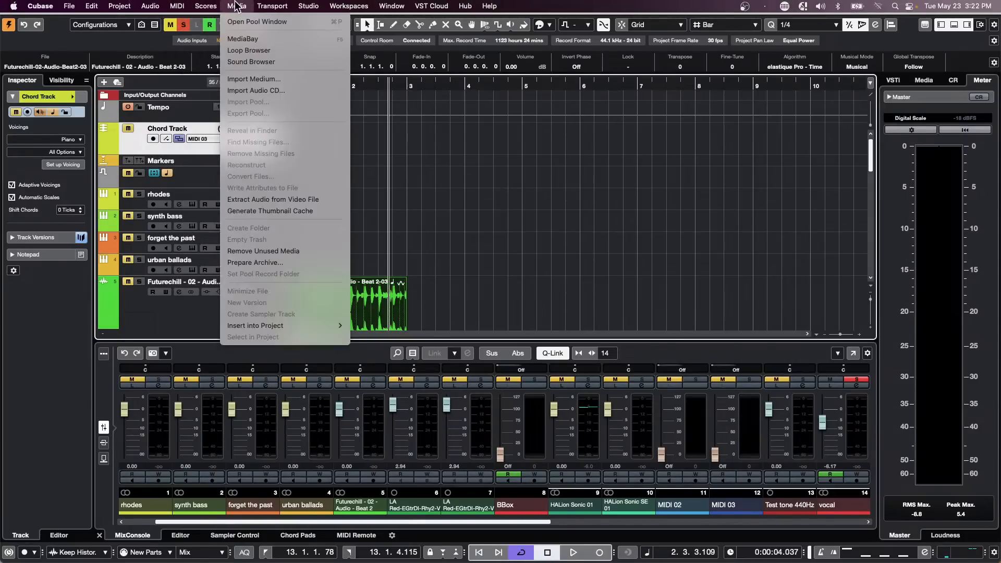
mouse_move(151, 6)
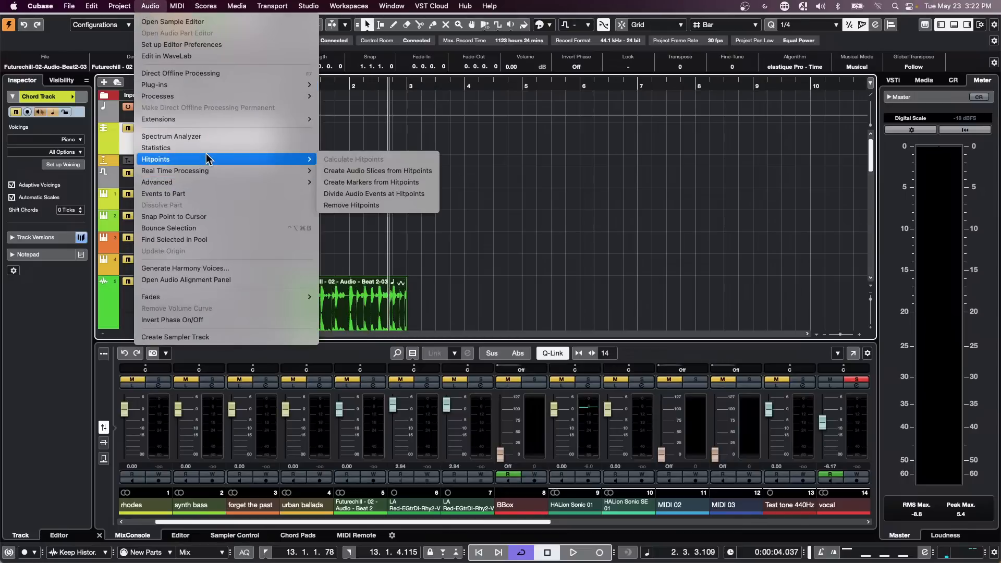
click(207, 150)
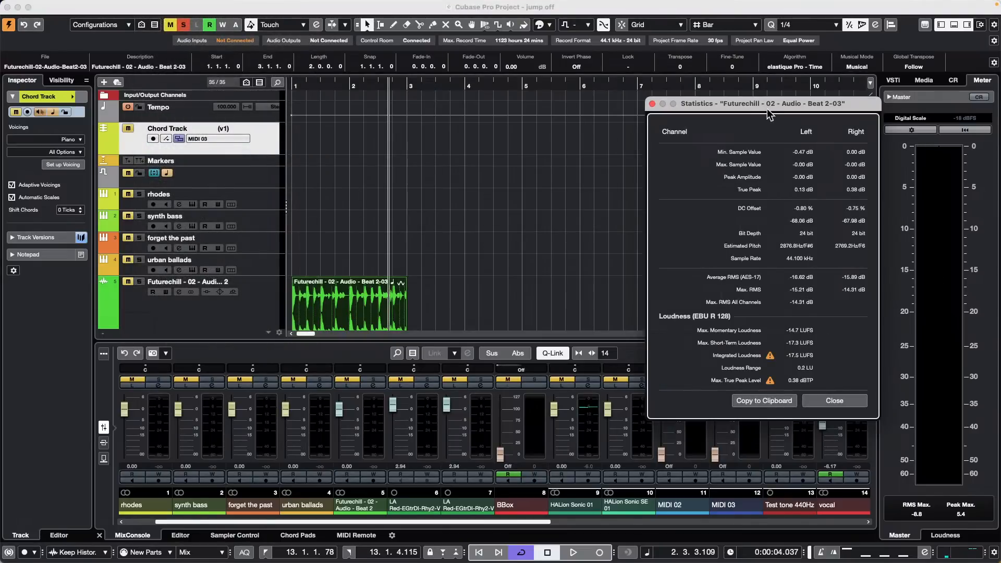
drag(764, 107, 430, 51)
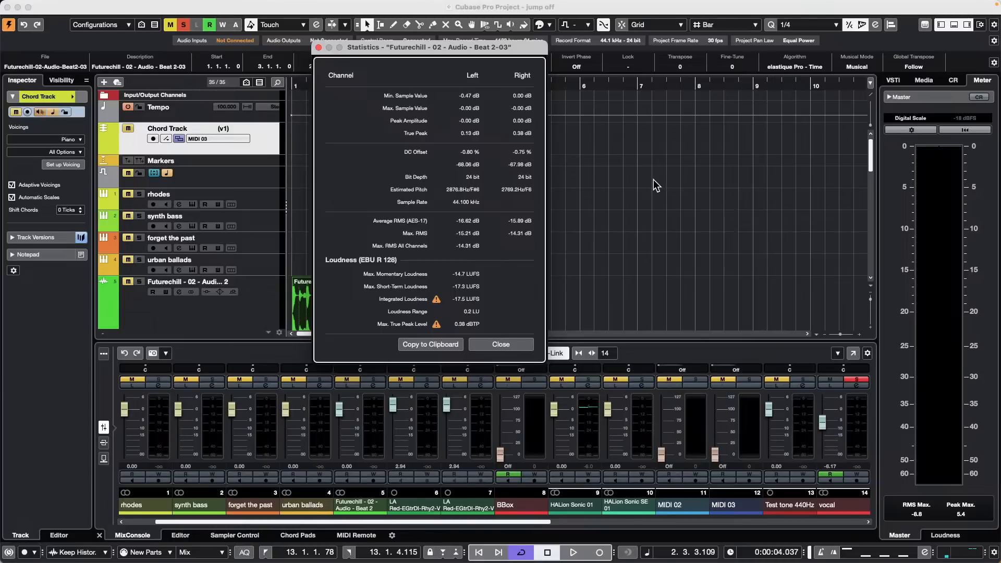
click(502, 346)
click(507, 249)
click(341, 302)
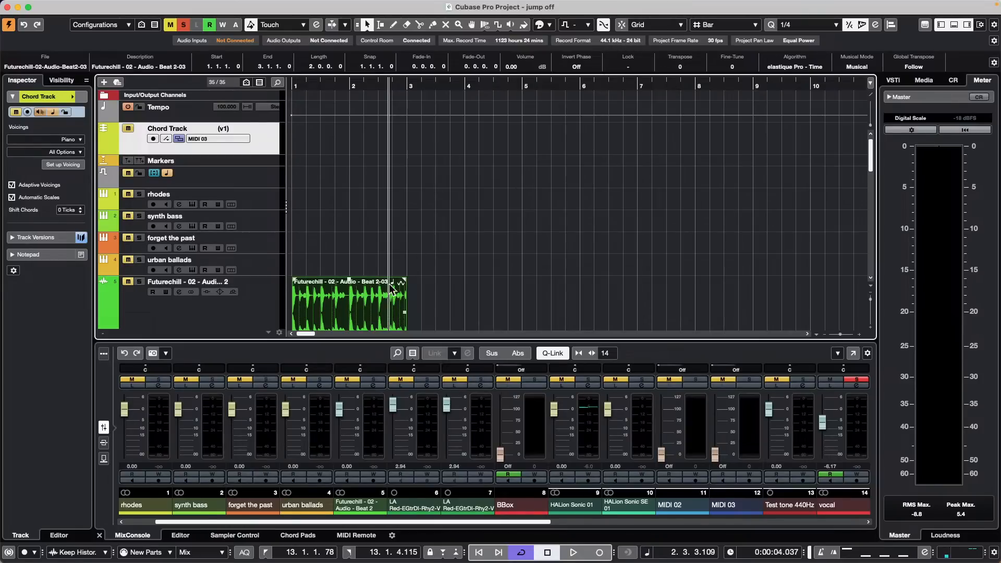
Step: Change the project Bit Depth from 24 bit to 16 bit in Project Setup
click(557, 231)
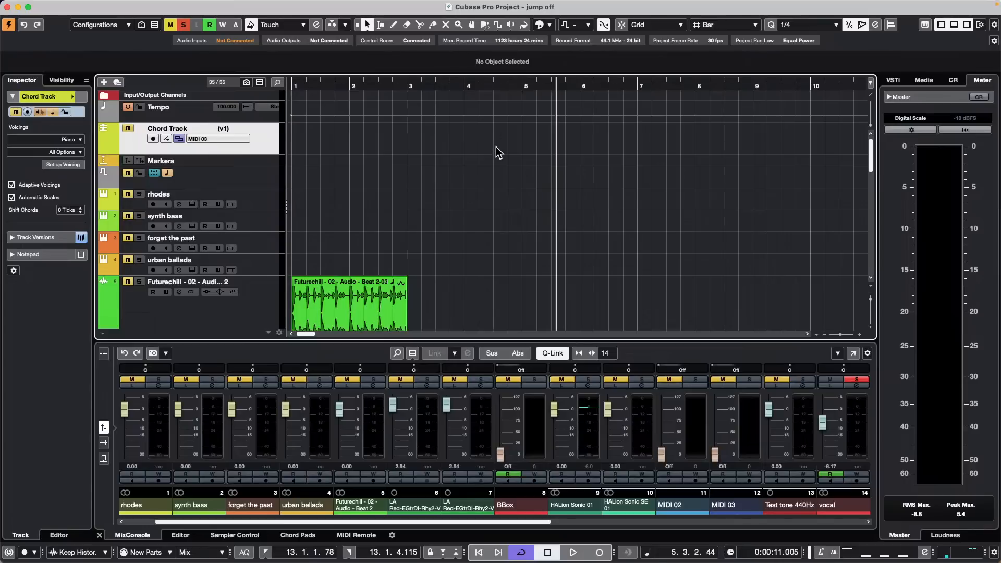
scroll(487, 117, down, 5)
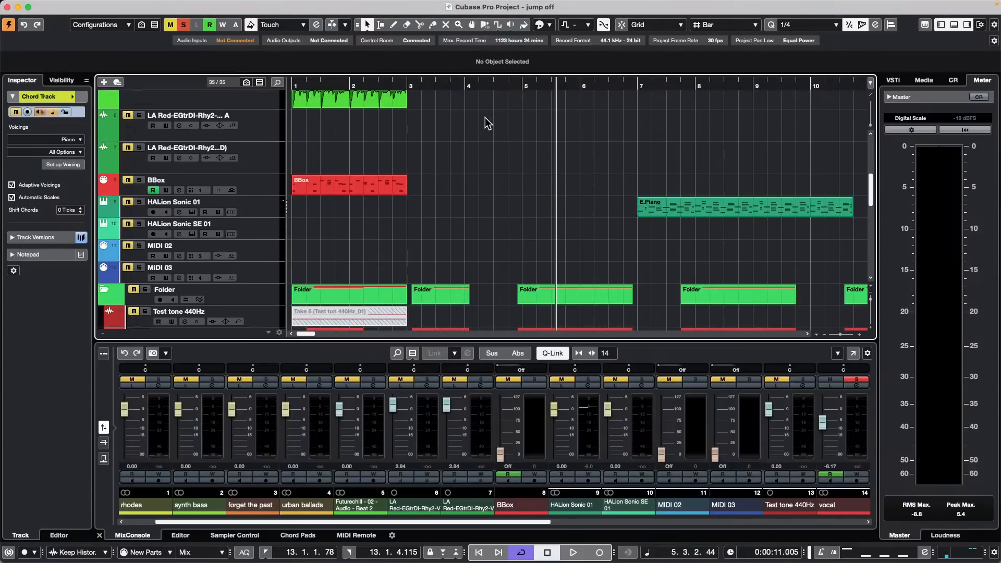
scroll(500, 208, down, 2)
click(580, 317)
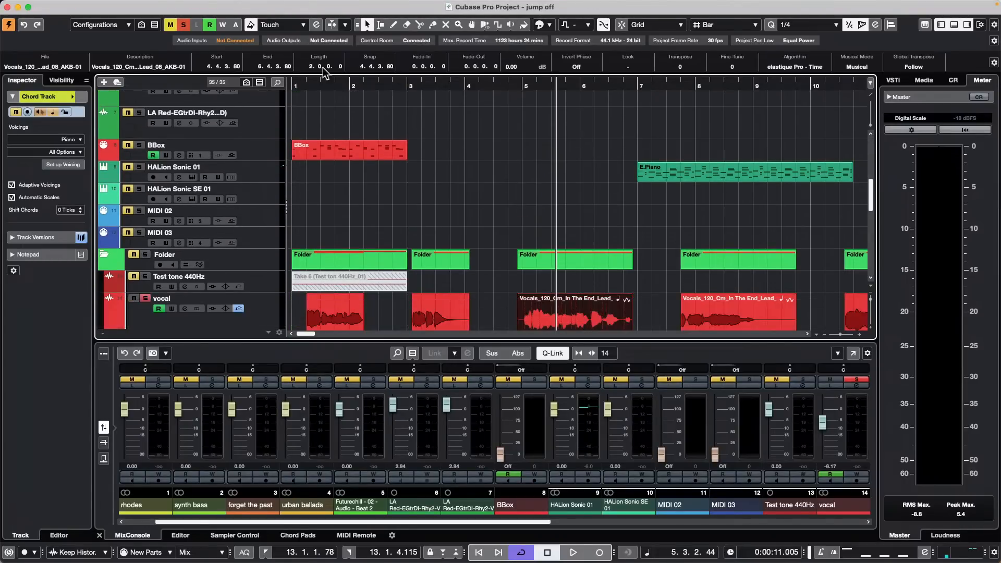
click(385, 152)
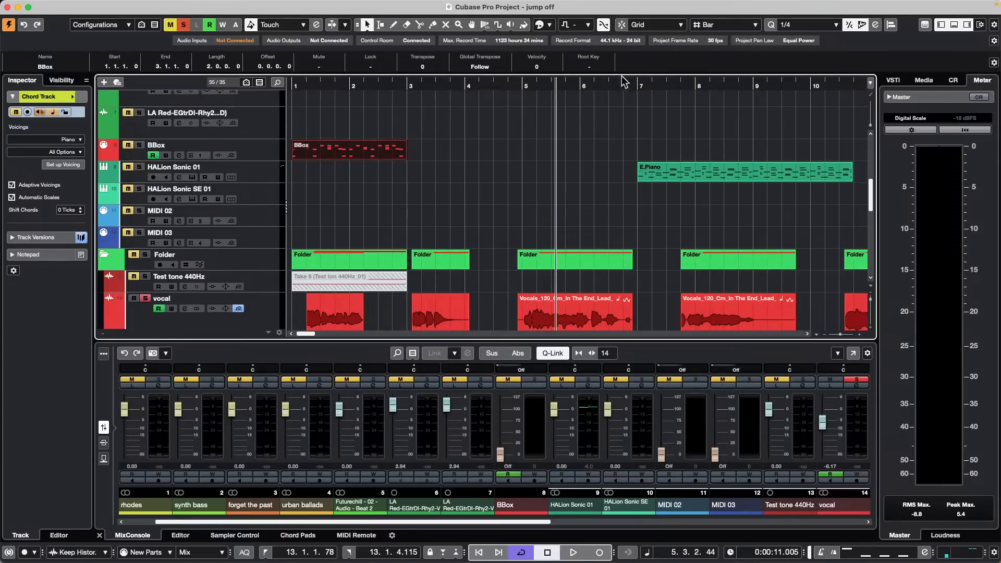
click(91, 5)
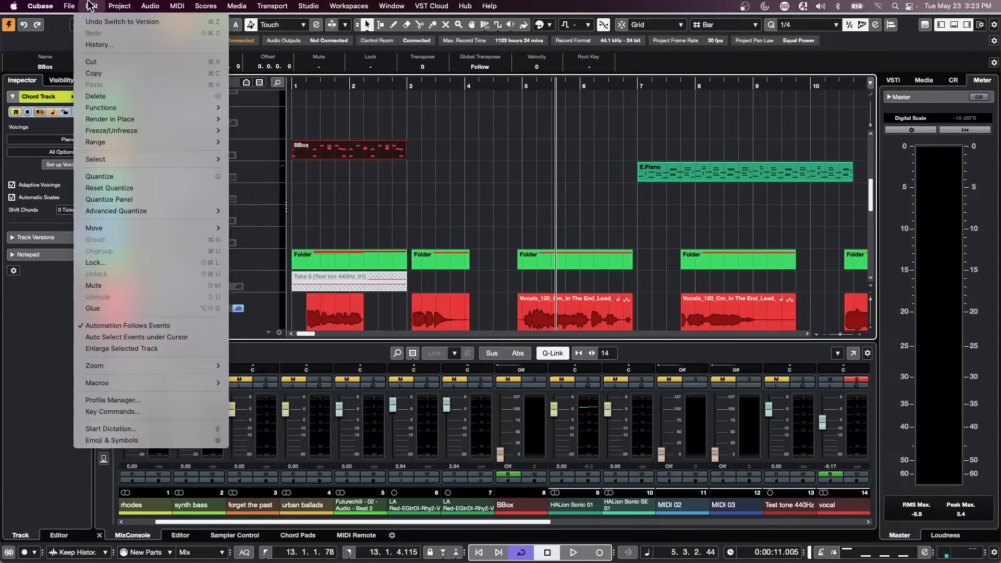
mouse_move(73, 6)
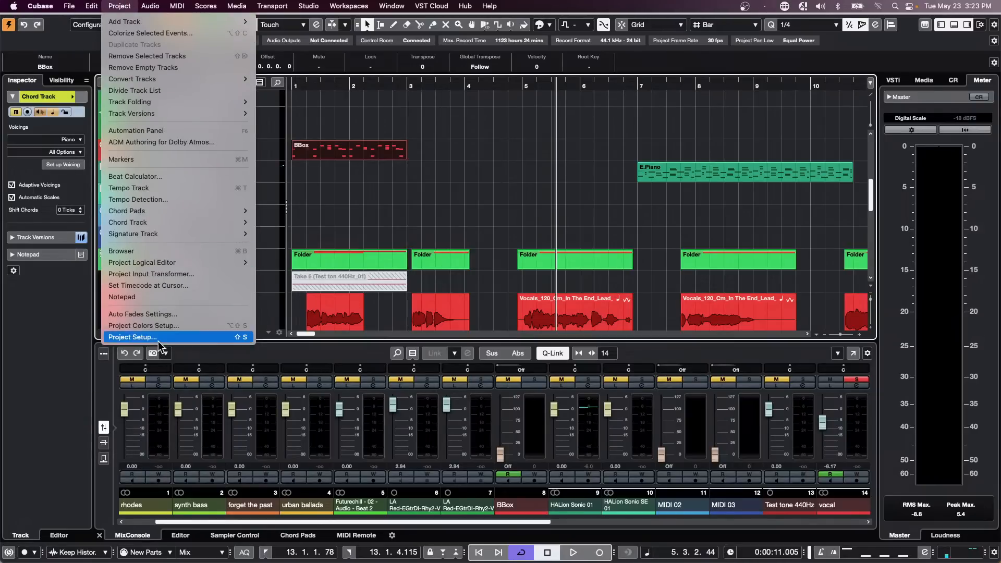
click(132, 337)
click(424, 399)
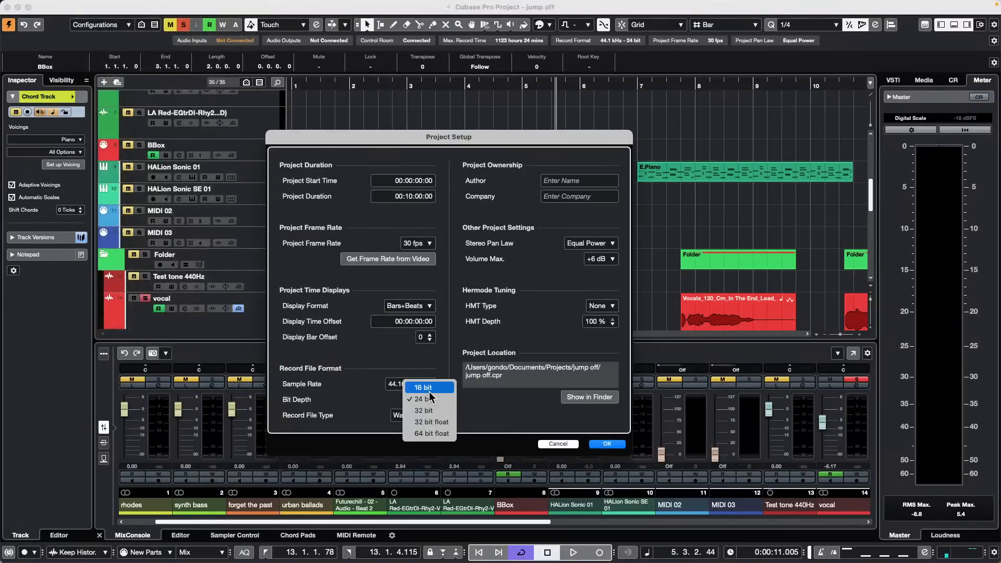
click(417, 387)
click(607, 444)
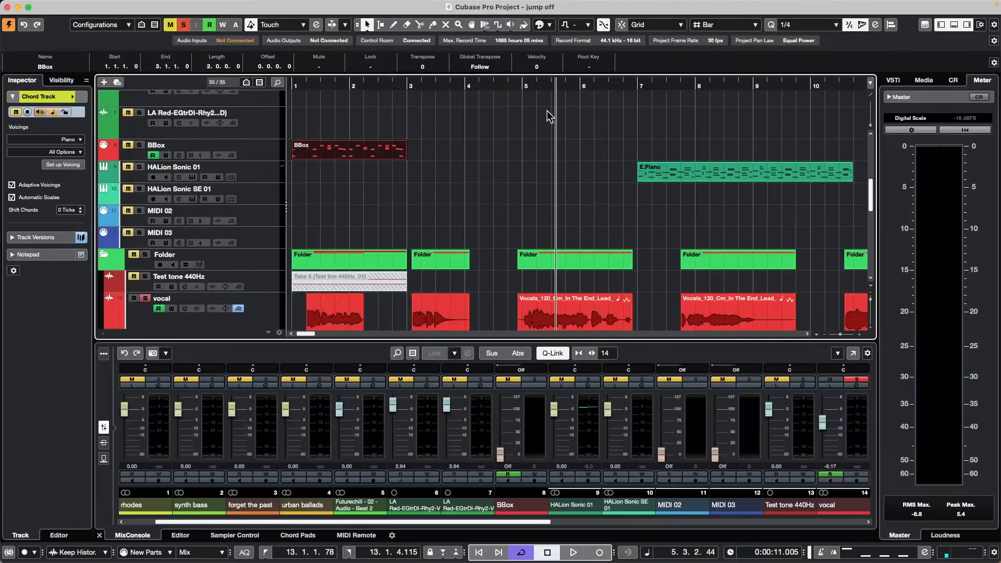
Step: Zoom out, place the playhead at bar 32, and make the vocal track active
drag(607, 27, 702, 7)
click(779, 101)
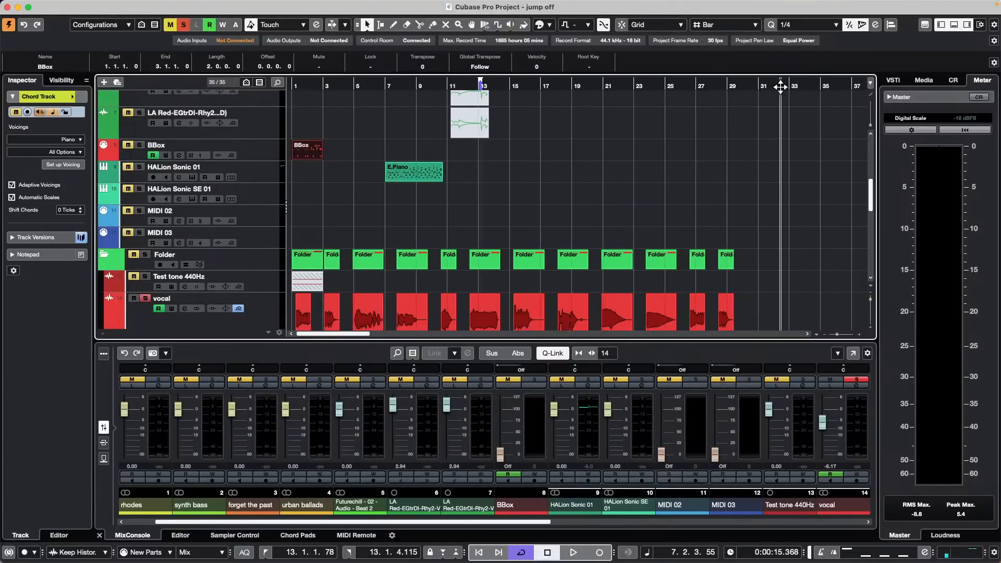
click(174, 325)
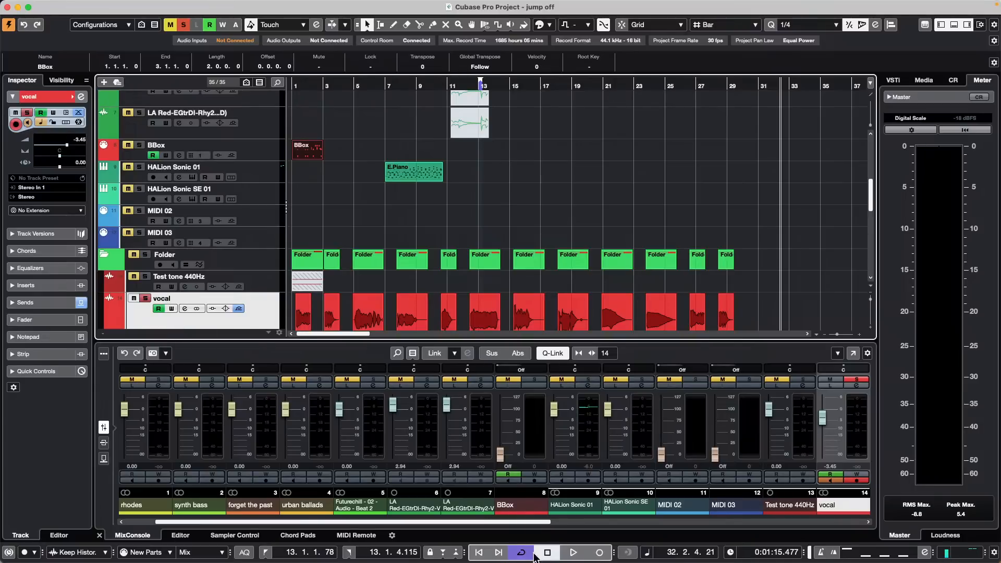
Step: Record a brief take at bar 32 on the vocal track and select the new vocal_02 event
click(599, 553)
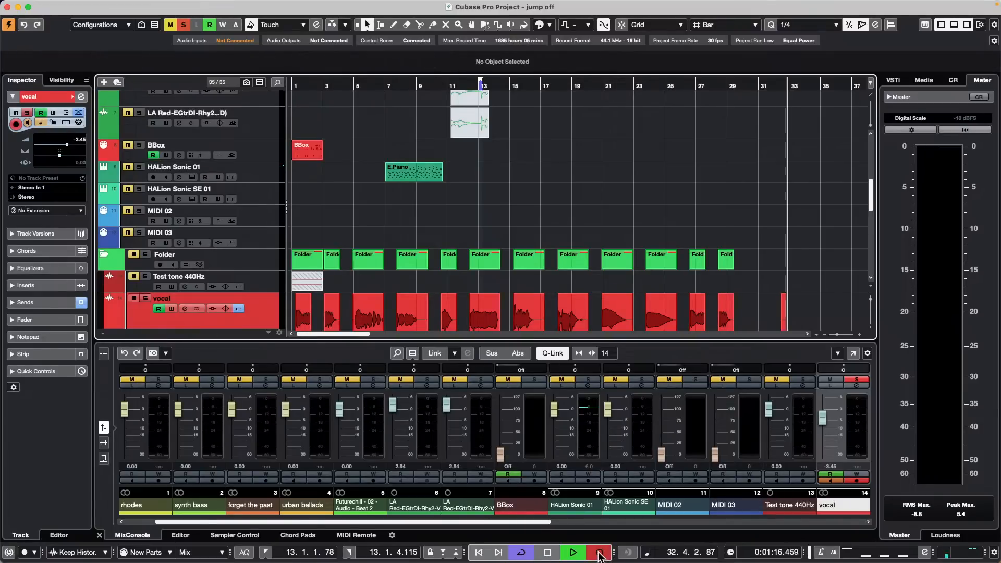
click(548, 553)
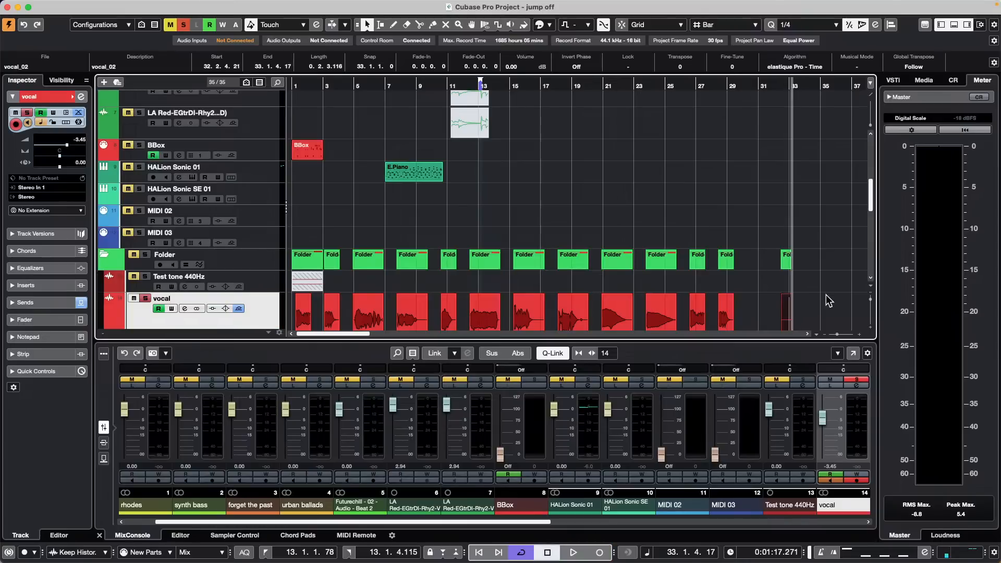
click(726, 308)
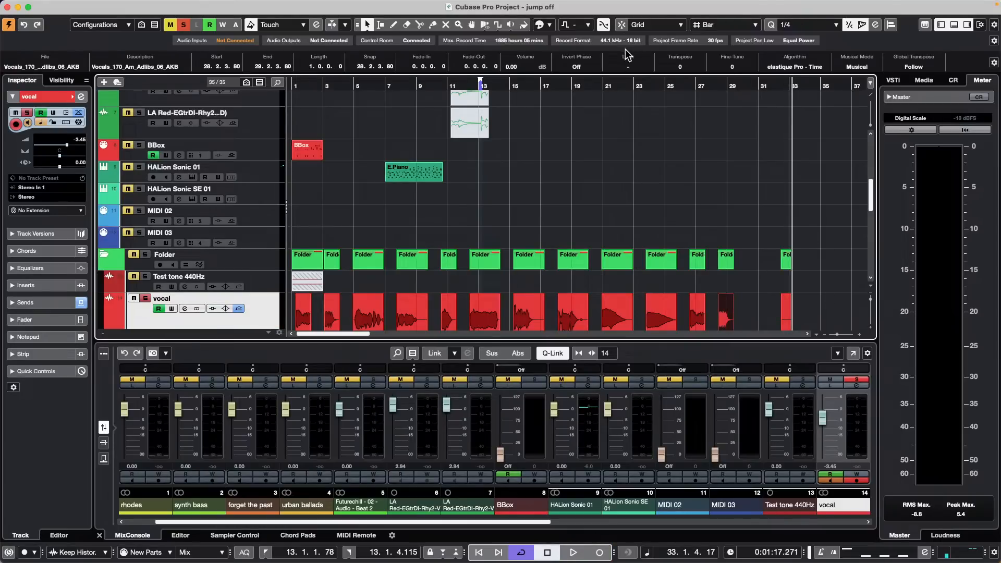
click(785, 320)
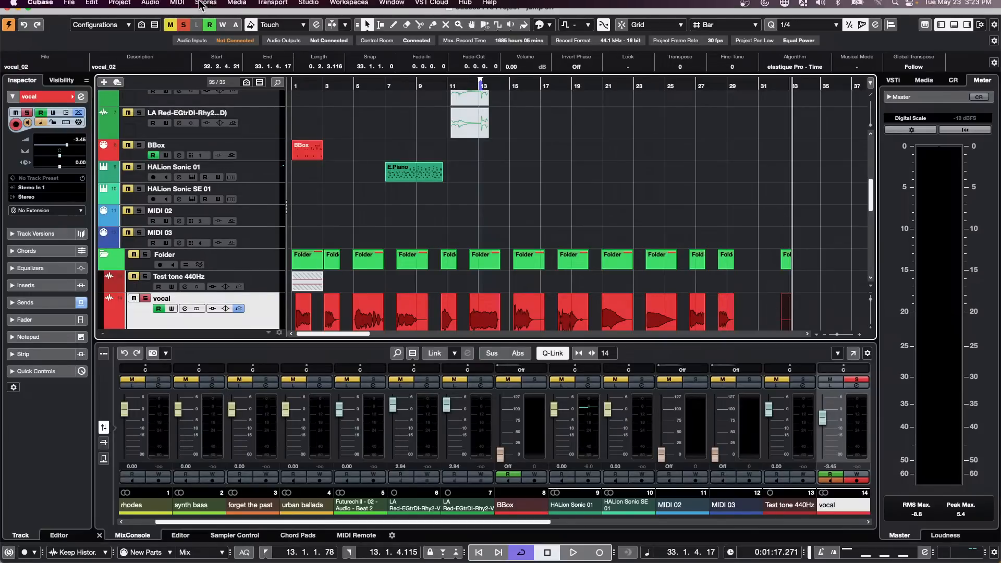
click(235, 7)
click(237, 24)
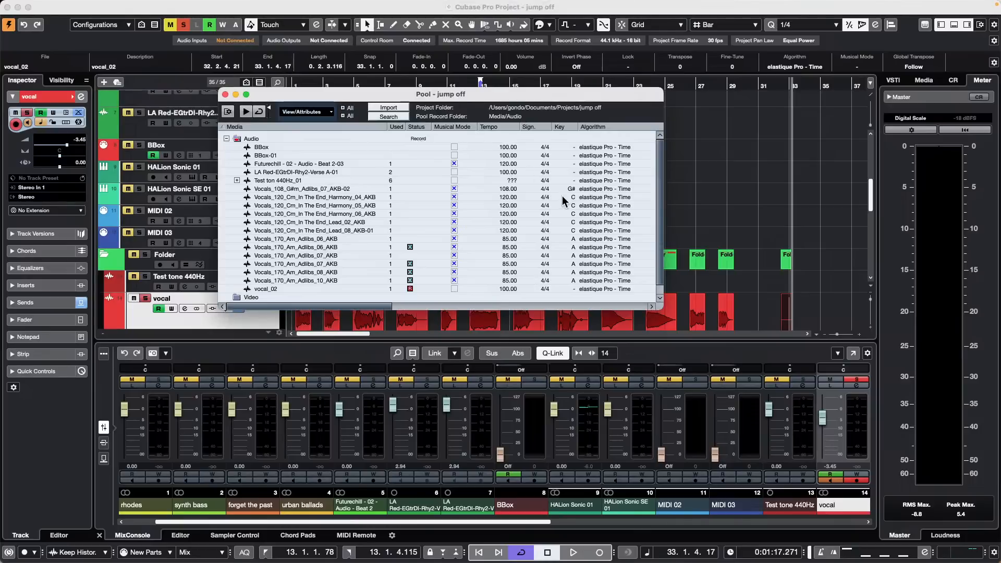
drag(385, 307, 508, 315)
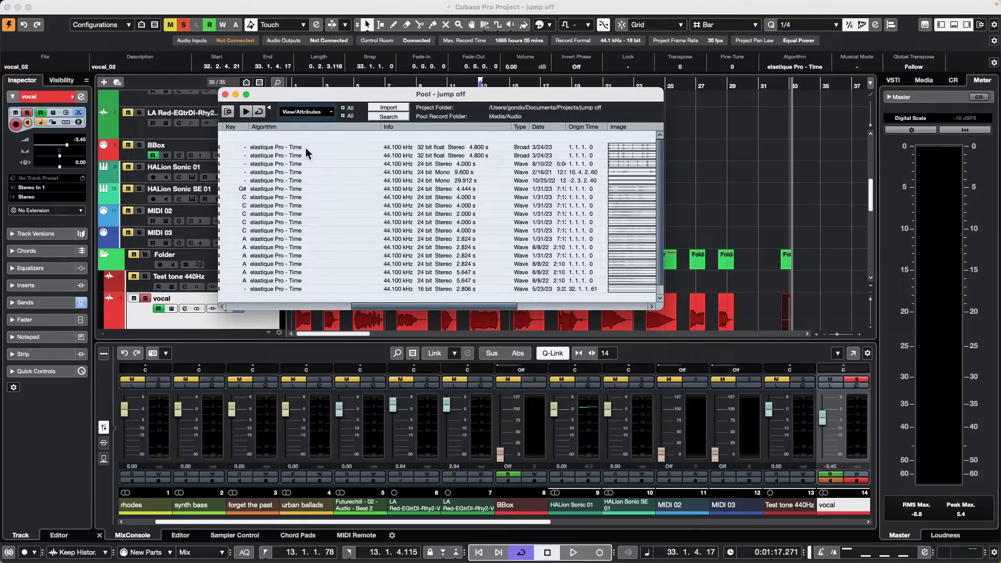
click(225, 95)
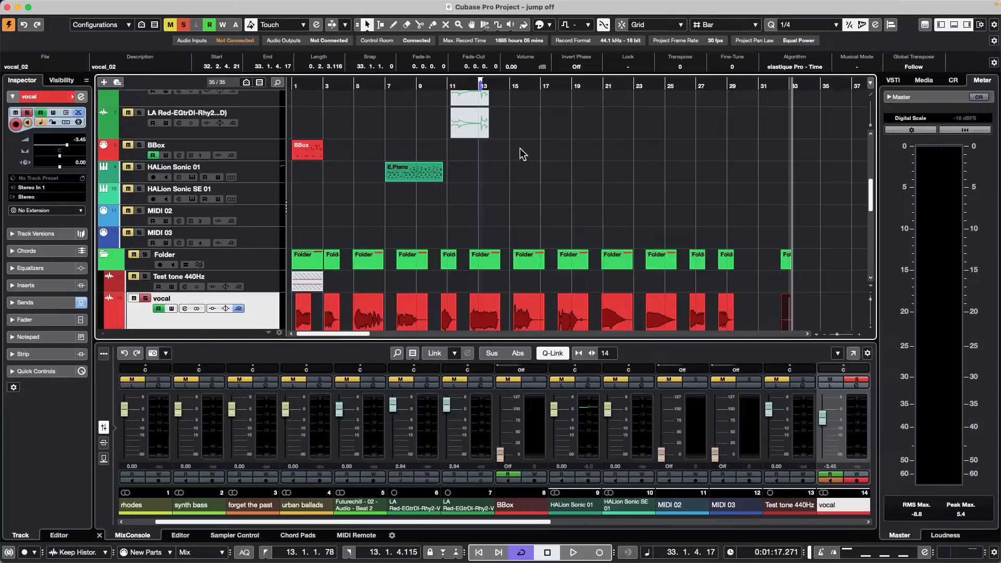
Step: Add a stereo group channel, Group 01, for the vocal track
scroll(244, 306, down, 3)
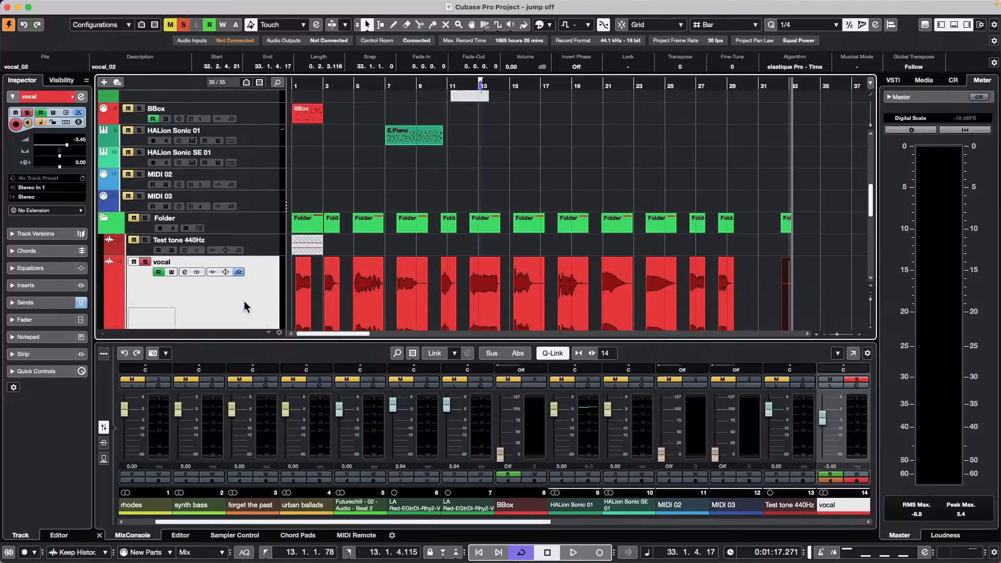
right_click(240, 236)
mouse_move(259, 236)
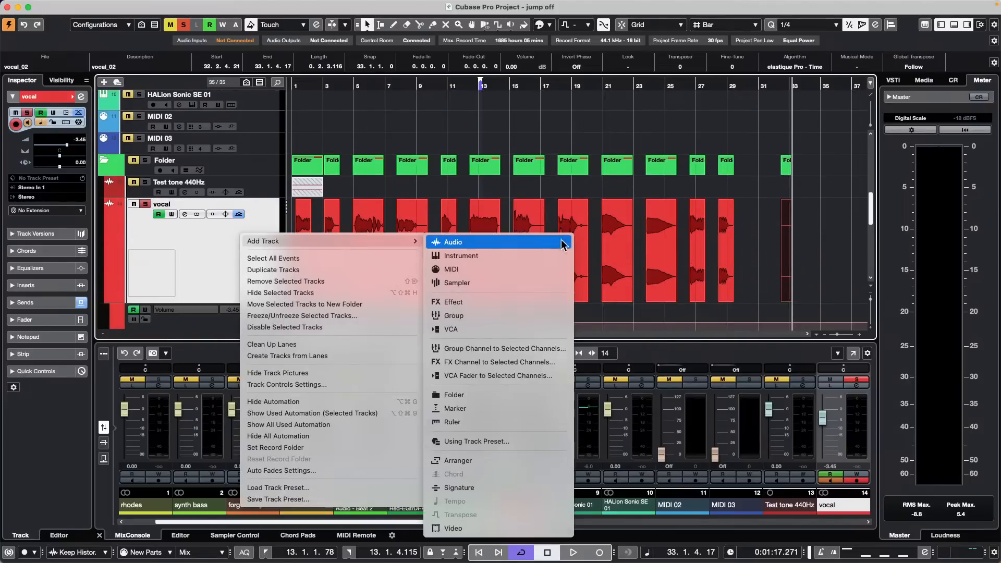
click(498, 349)
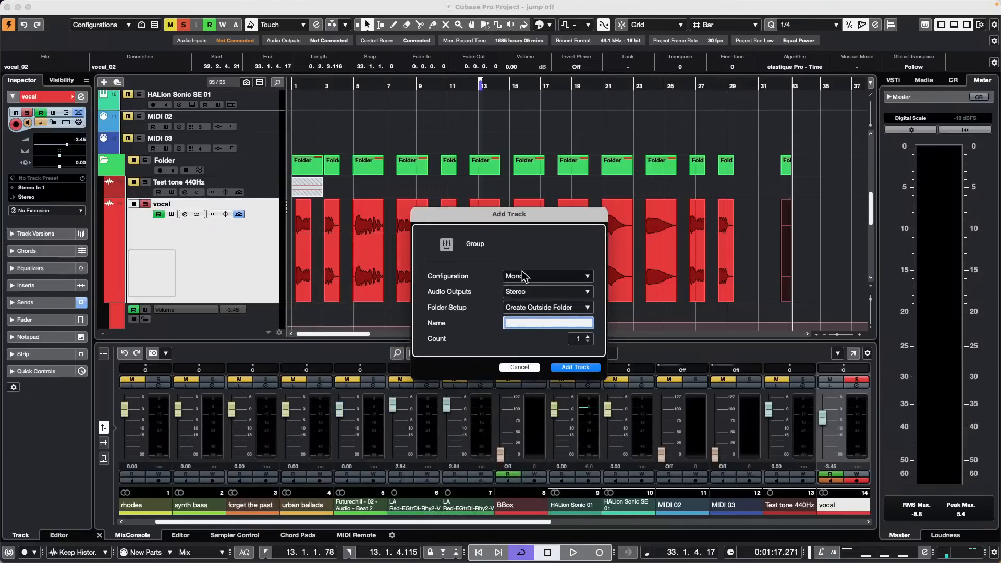
click(524, 276)
click(525, 287)
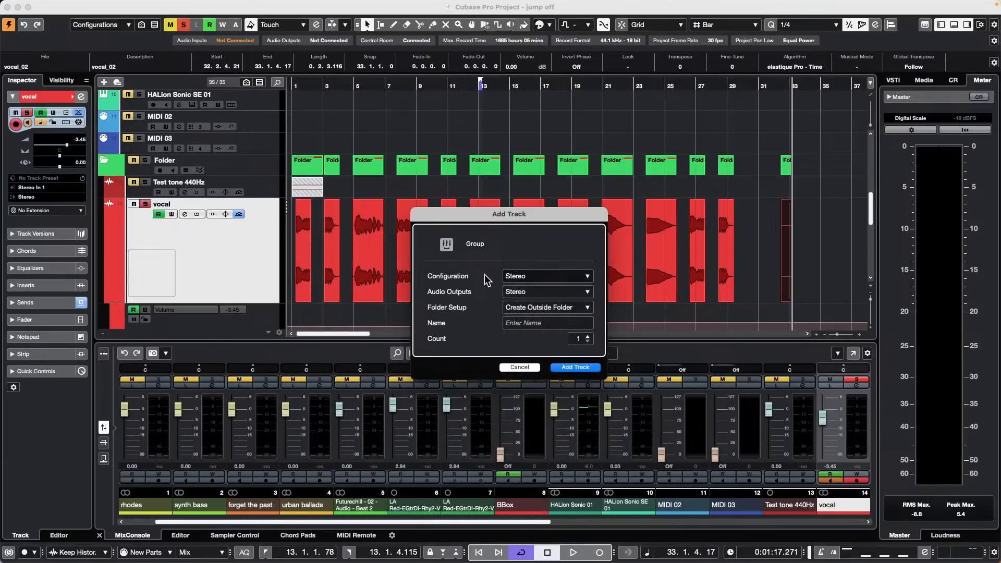
click(575, 367)
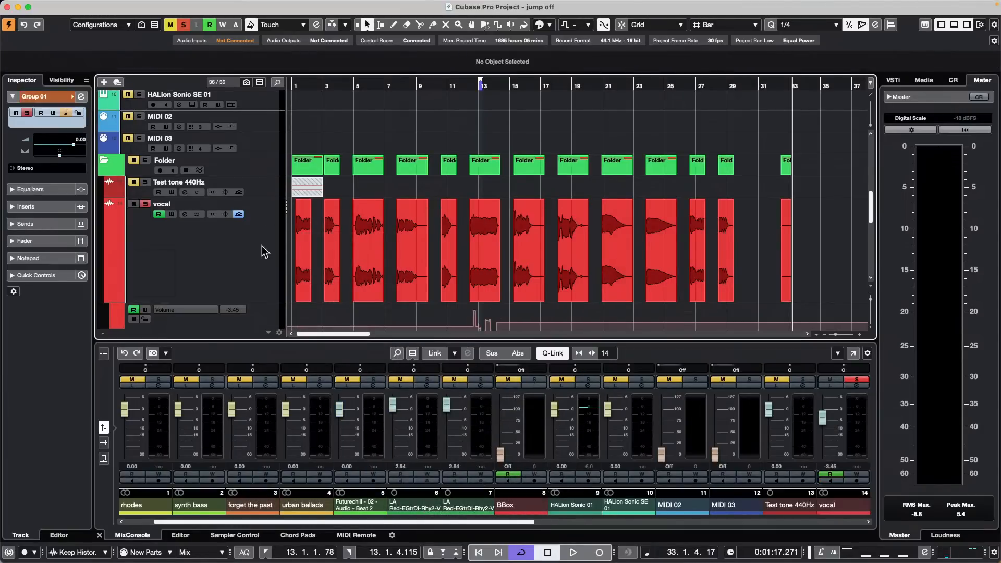
Step: Add a new audio track, Audio 09, with Group 01 as its audio input
scroll(265, 251, down, 5)
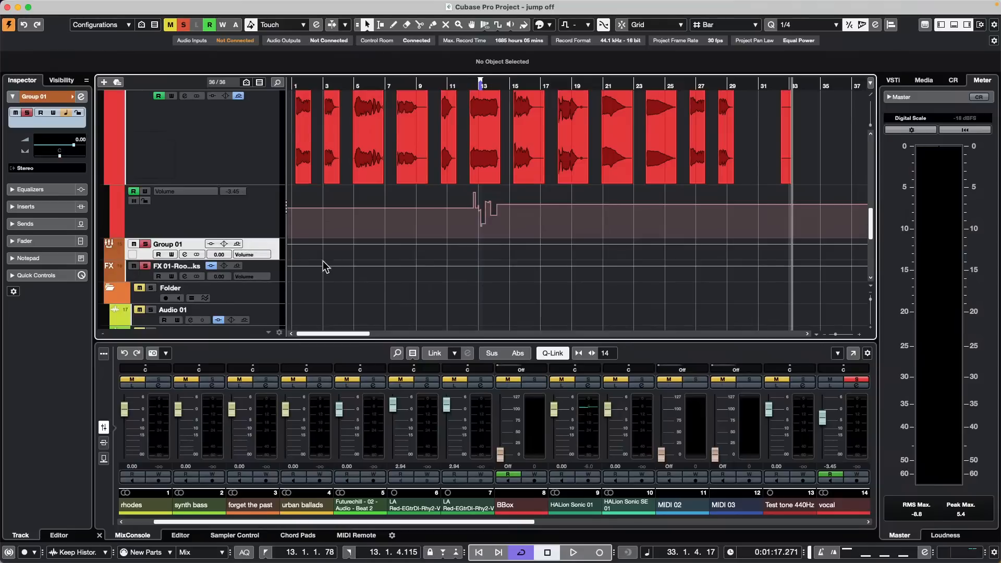
right_click(276, 255)
mouse_move(284, 257)
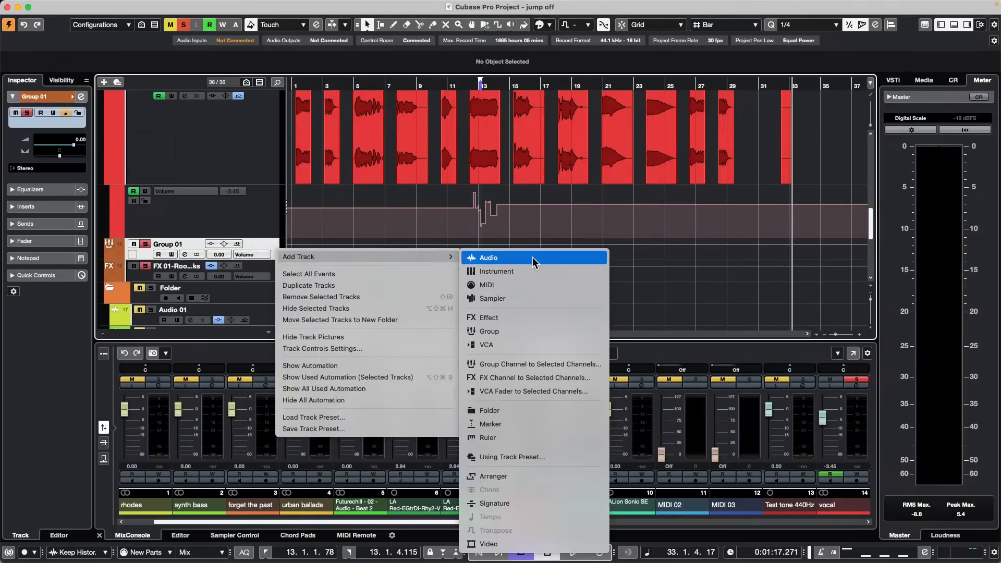
click(533, 258)
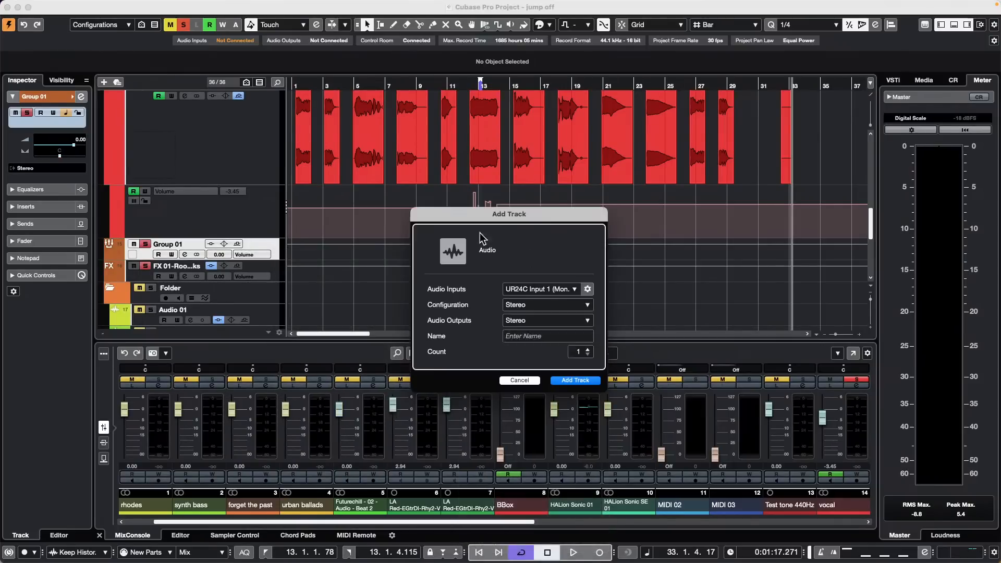
click(556, 290)
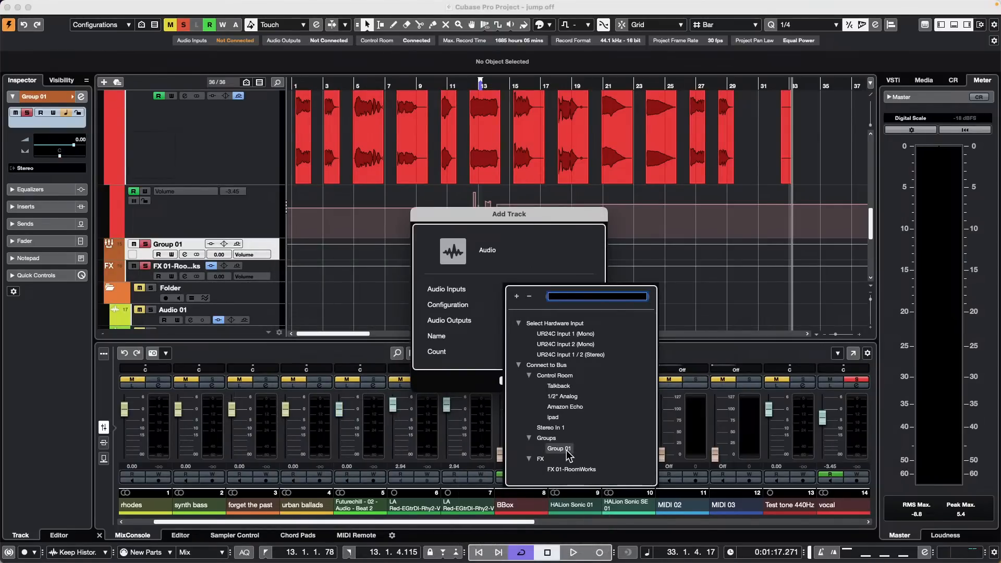
click(559, 448)
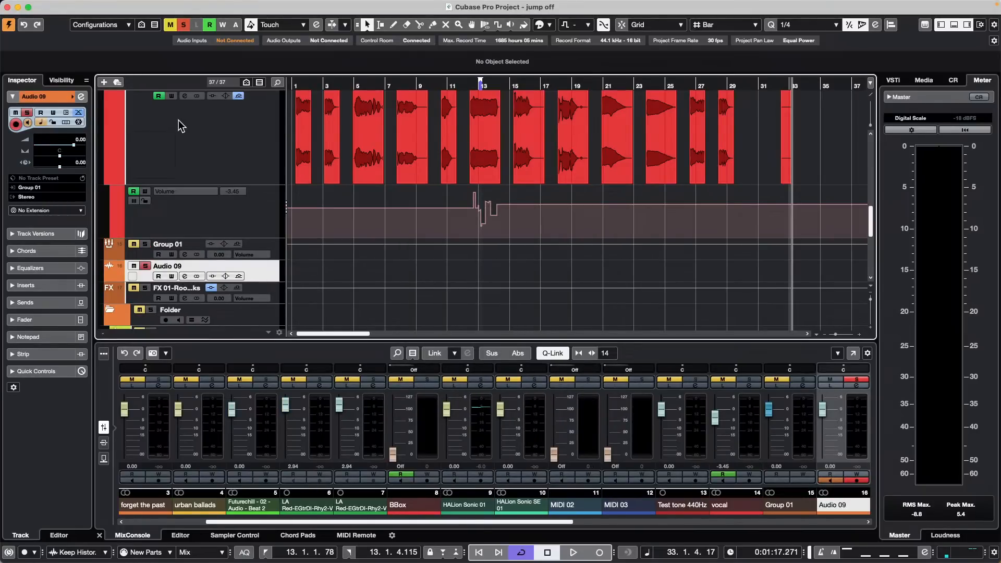
Step: Move the playback position to the project start and start playback
click(339, 6)
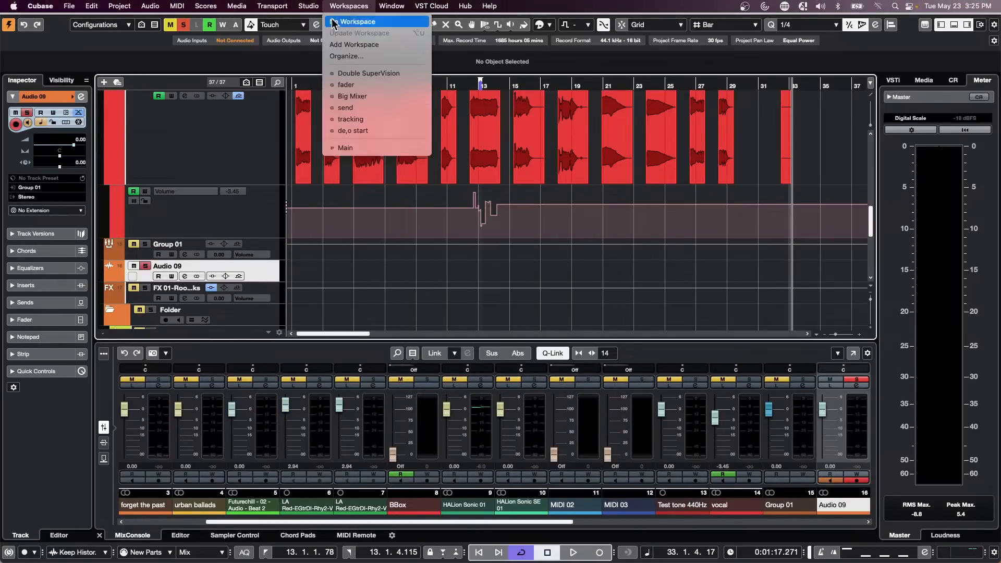
click(571, 230)
drag(308, 85, 292, 87)
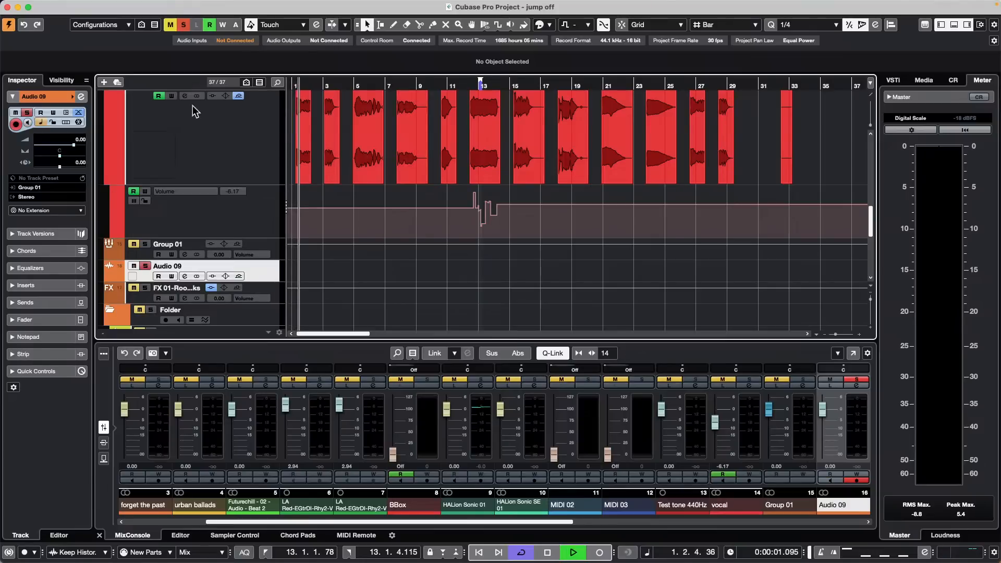
Step: Select the vocal track, then the FX 01-RoomWorks track, scrolling through the track list
click(168, 147)
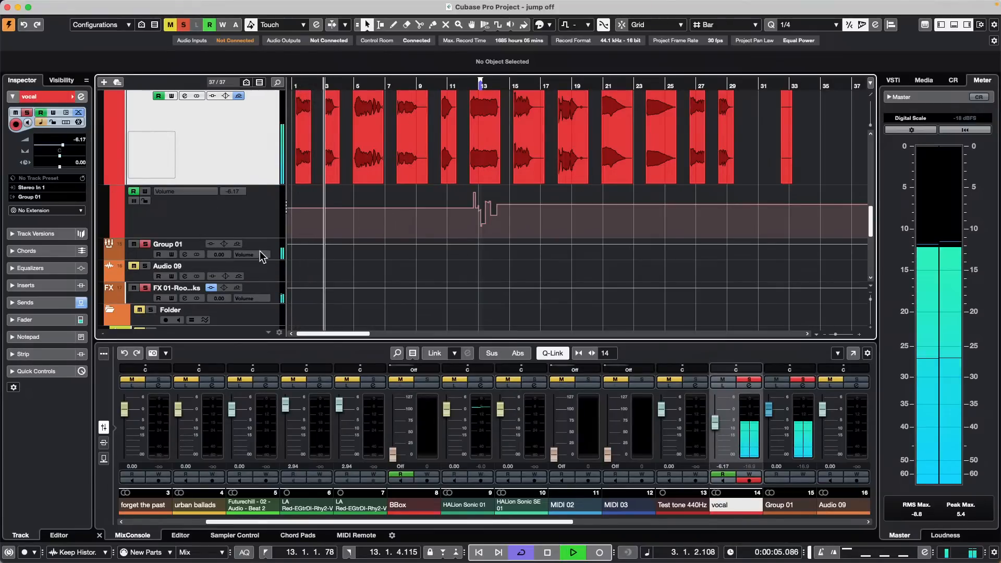
click(191, 302)
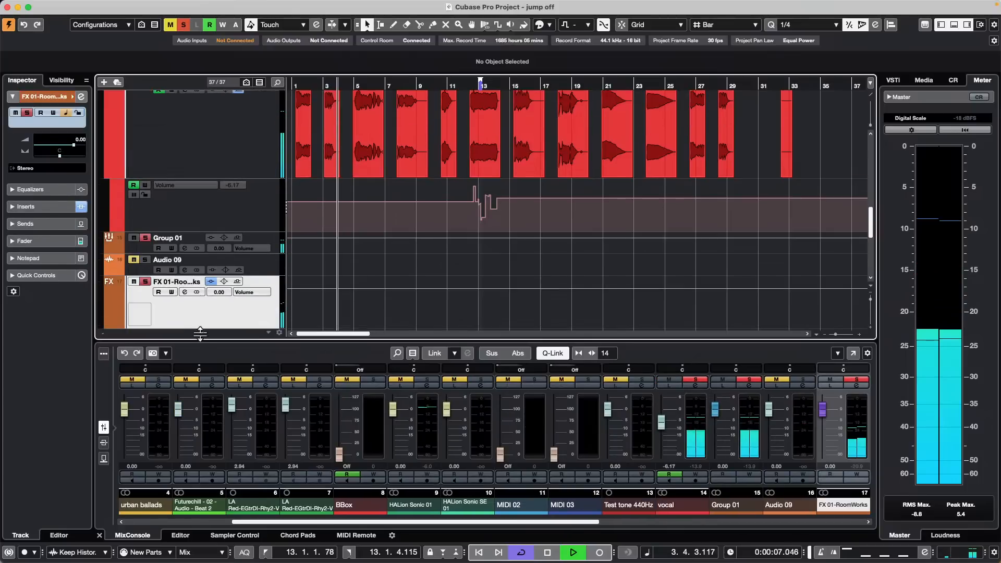
scroll(225, 237, up, 3)
scroll(225, 235, down, 10)
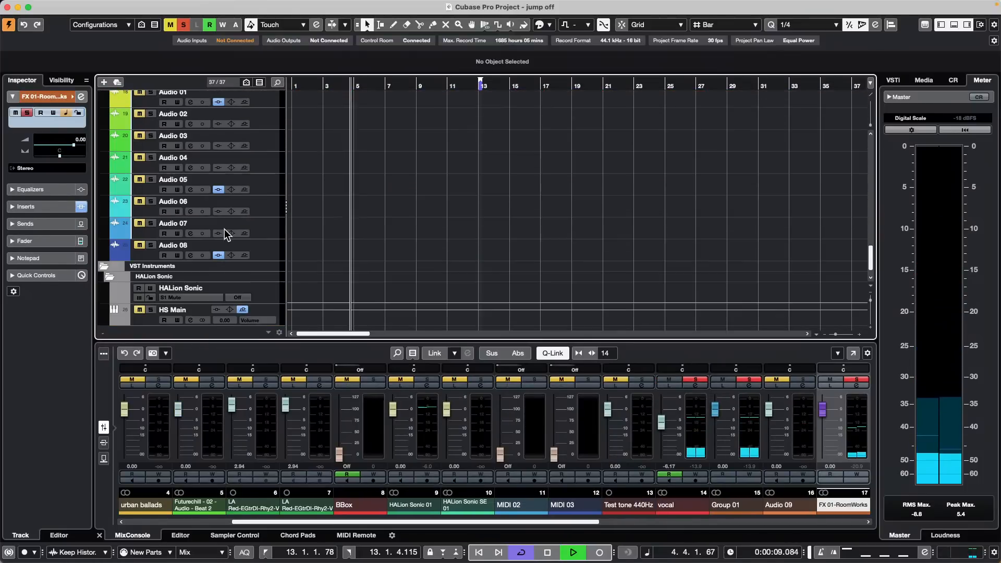
scroll(225, 234, up, 8)
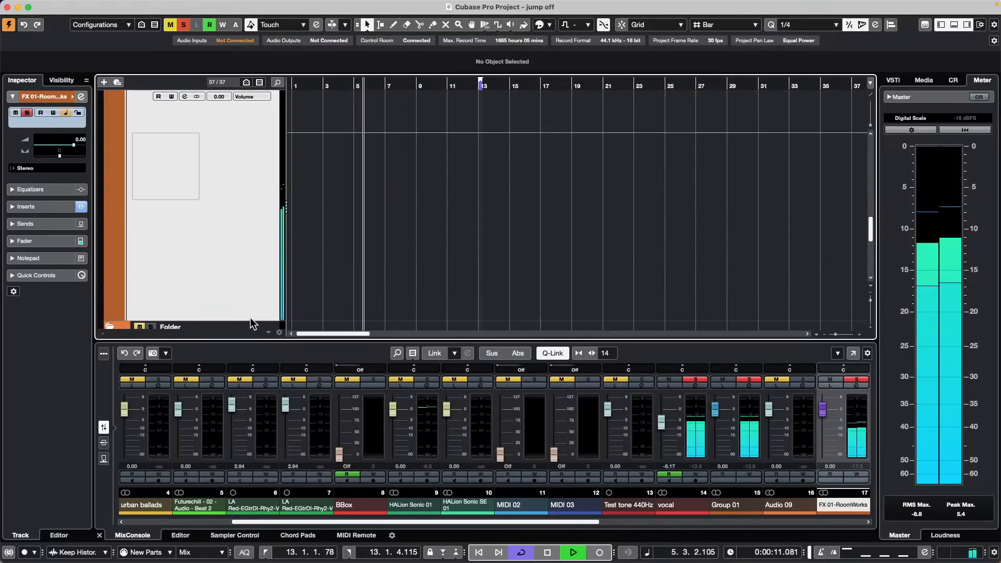
scroll(253, 313, down, 1)
scroll(250, 285, down, 6)
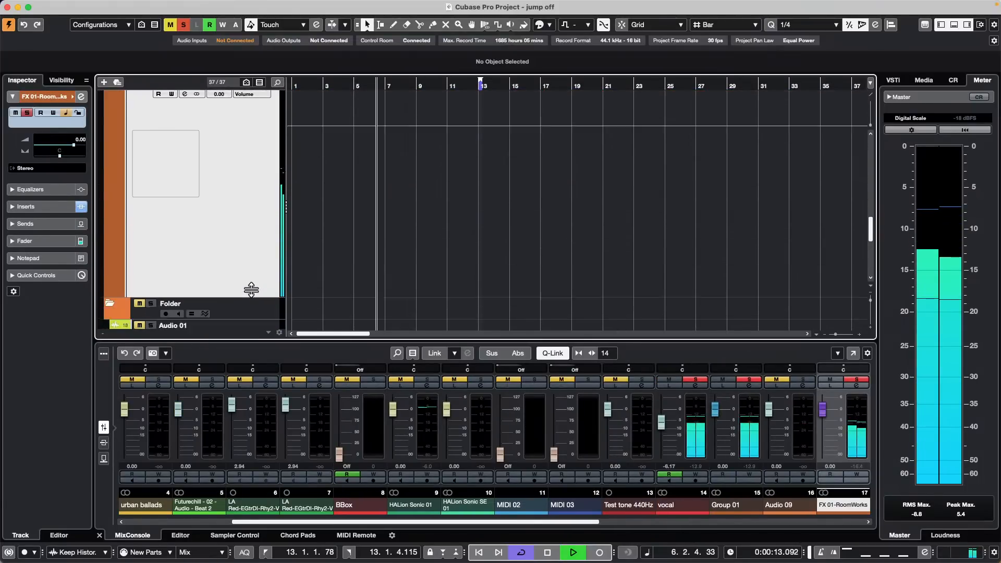
scroll(238, 235, up, 2)
scroll(239, 236, up, 2)
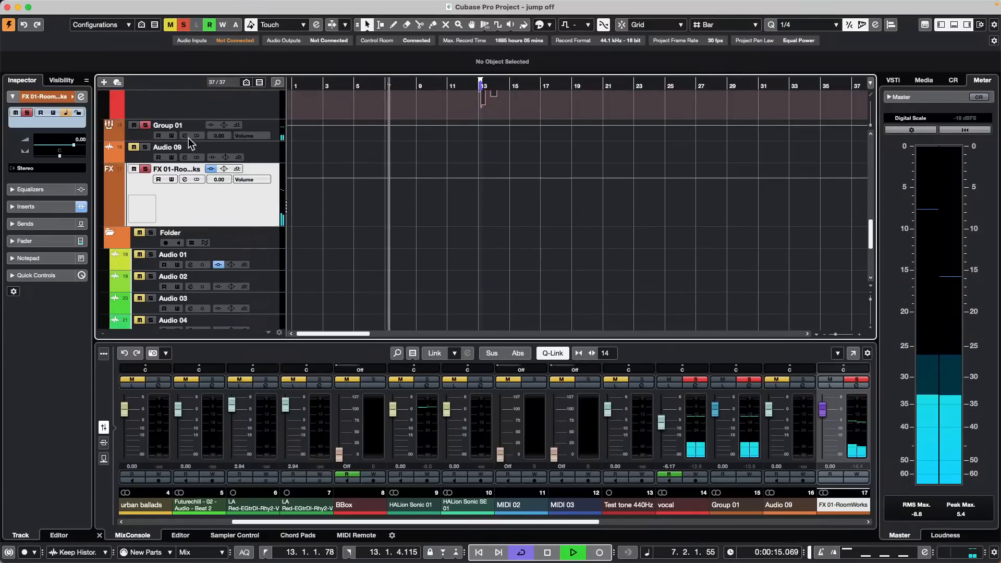
Step: Collapse and re-expand the FX 01-RoomWorks channel details, then stop playback
right_click(198, 196)
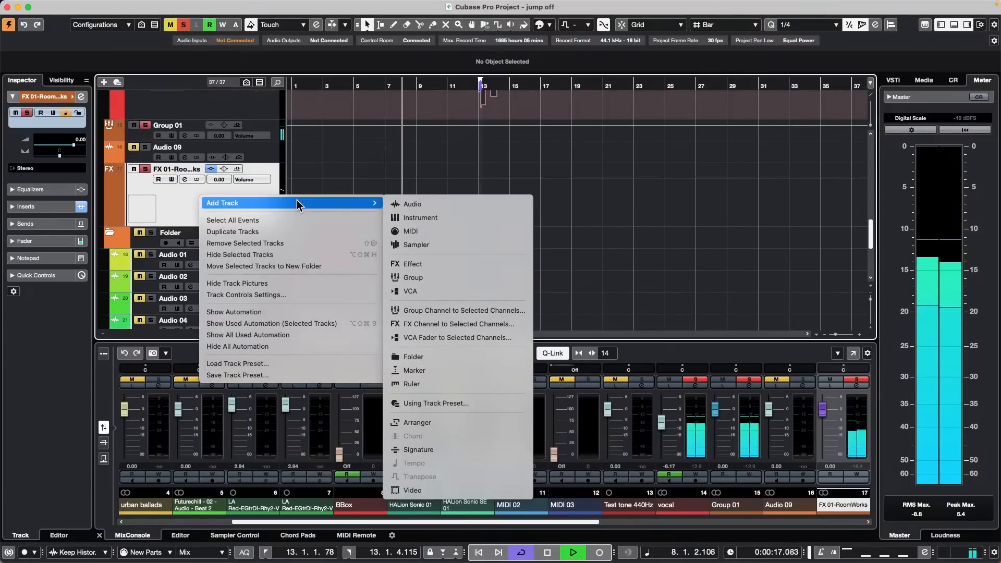
click(193, 189)
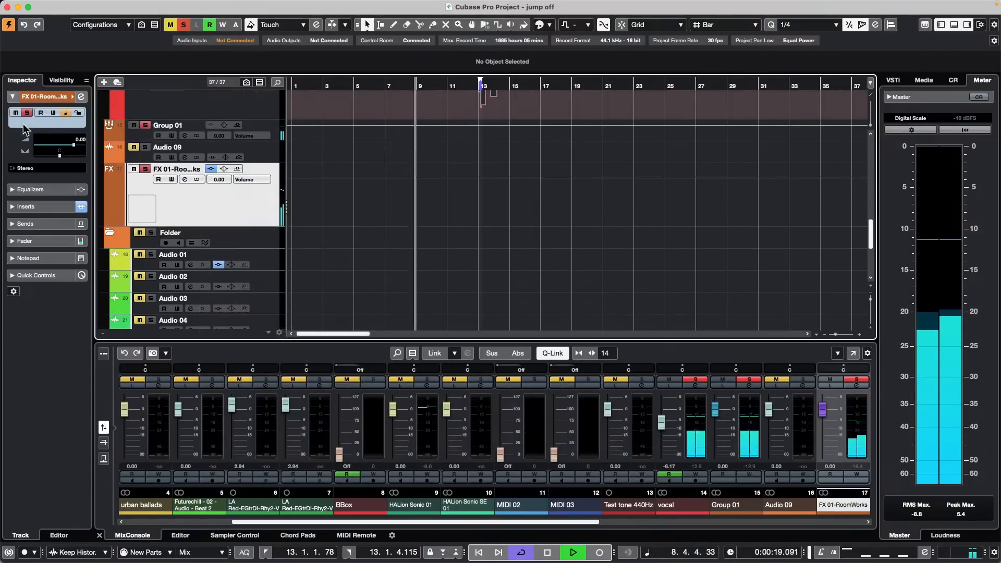
click(34, 97)
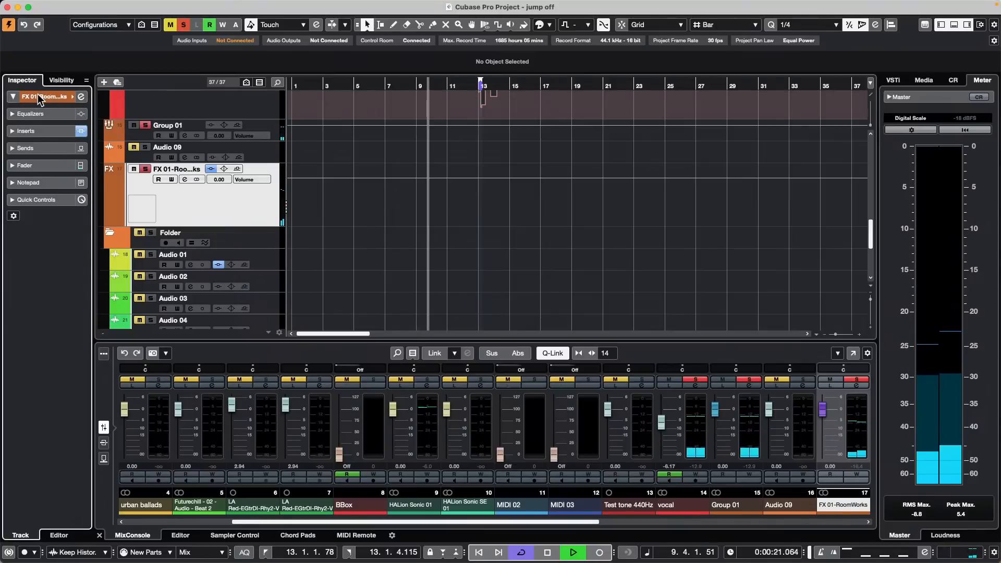
click(36, 97)
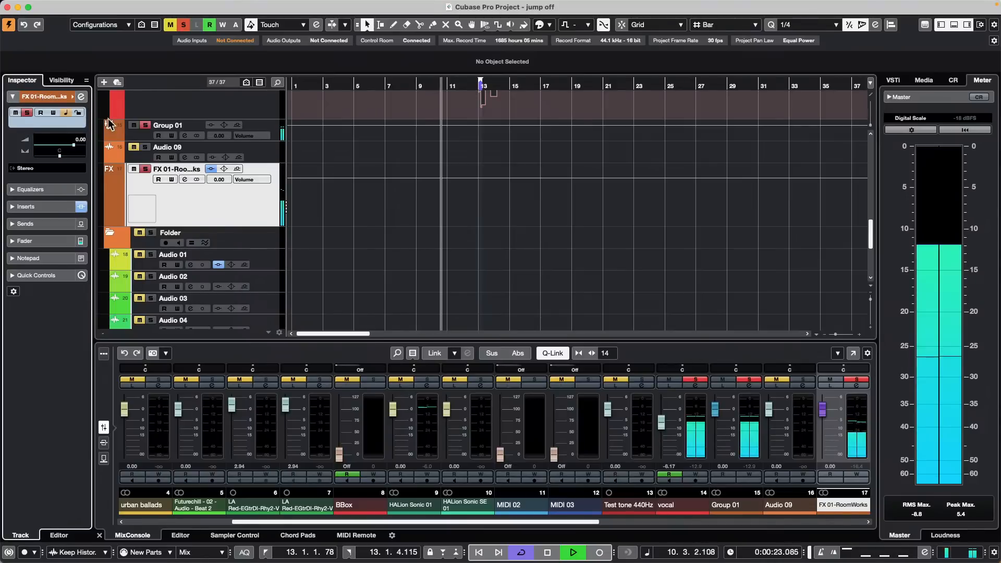
right_click(200, 205)
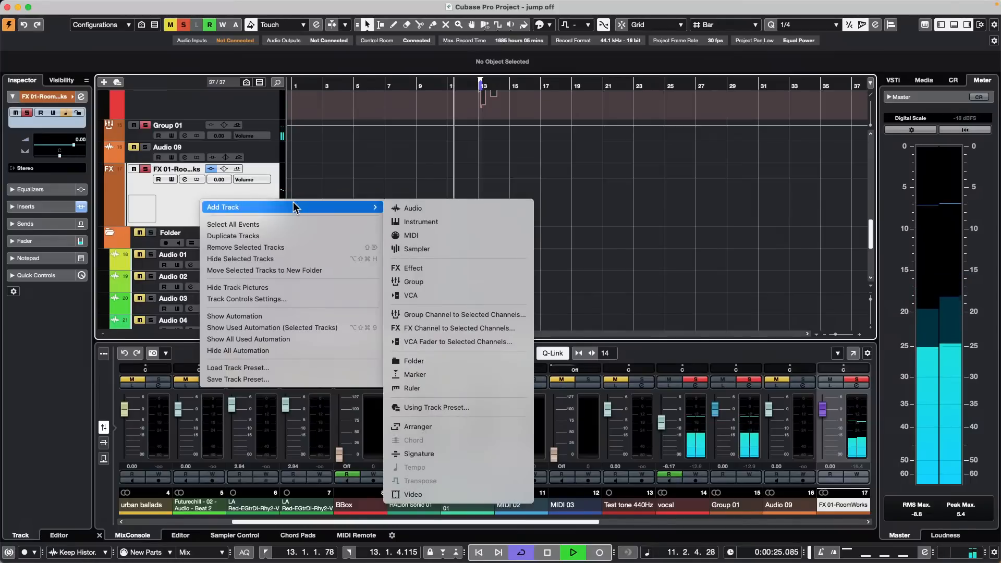
click(187, 203)
key(space)
Step: In Track Controls Settings, make Record Enable and Monitor visible on audio tracks
right_click(187, 203)
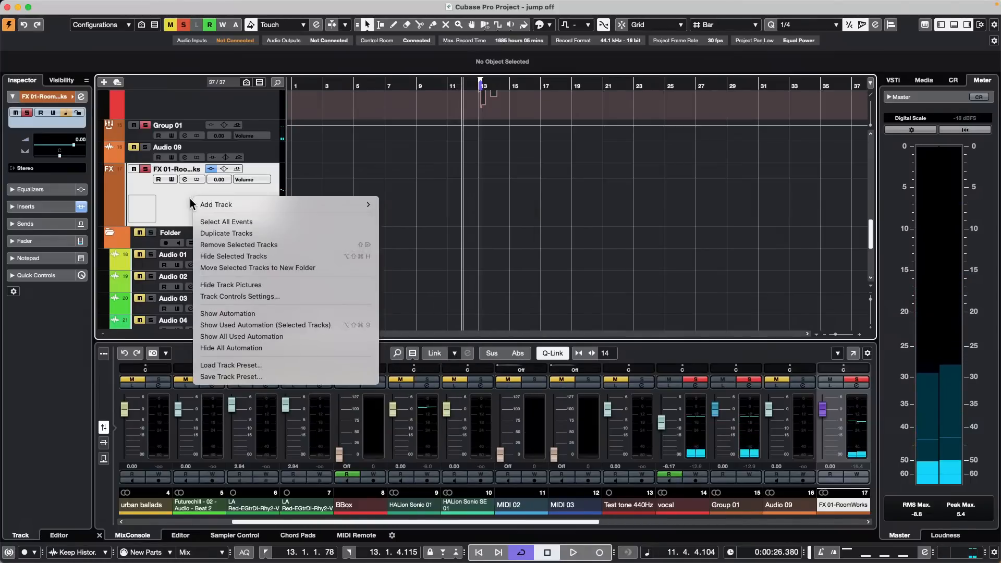
mouse_move(250, 205)
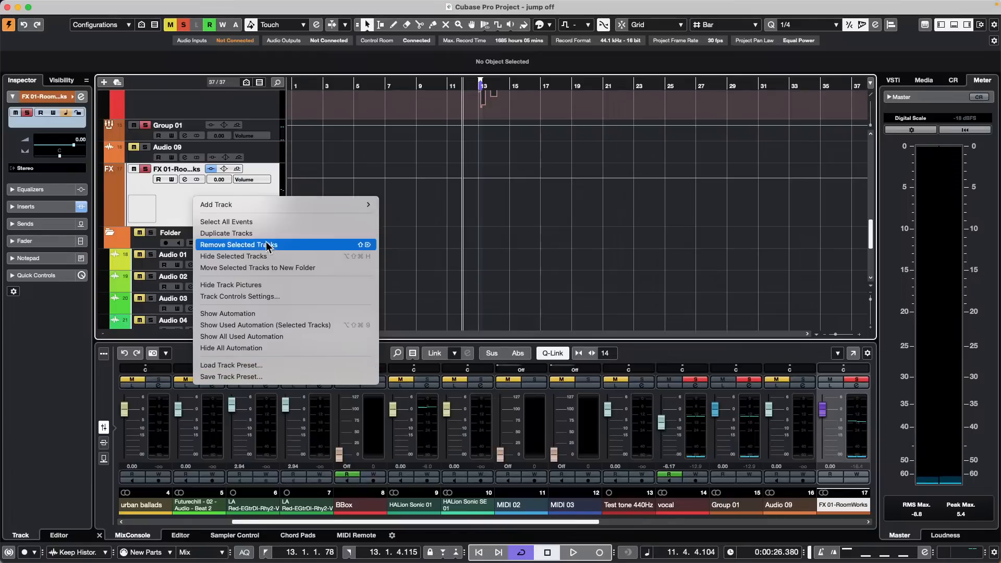
click(319, 295)
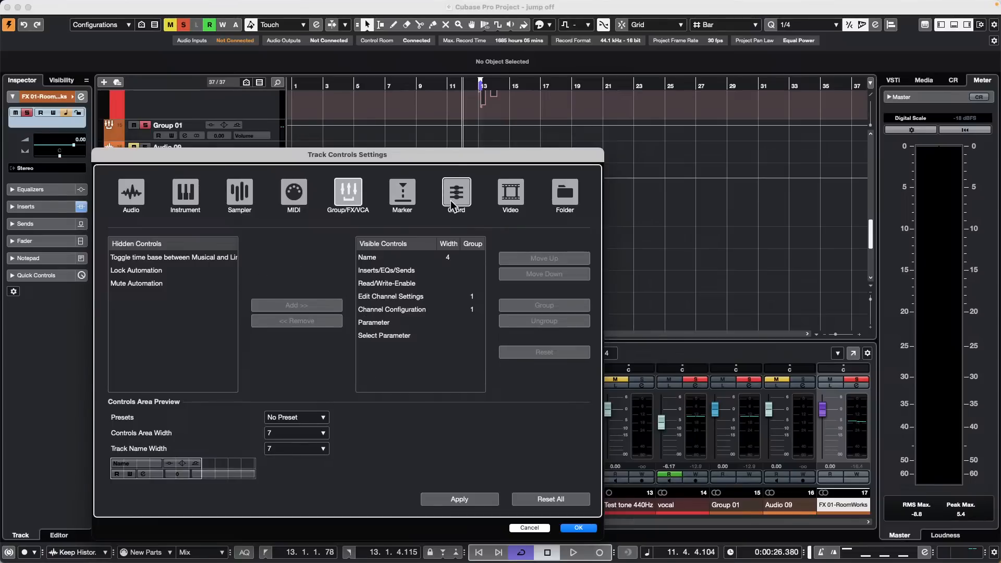
click(139, 198)
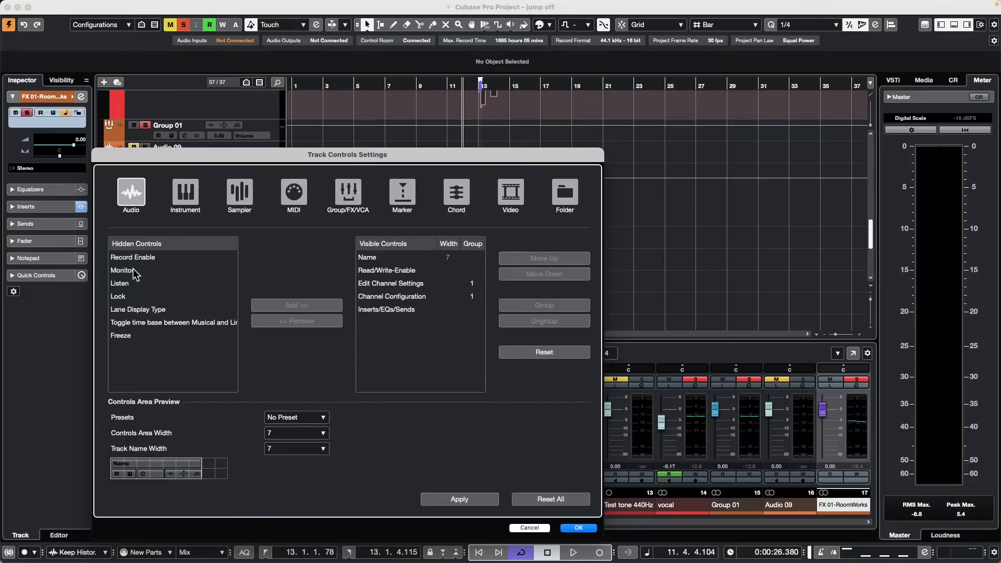
click(149, 259)
click(304, 305)
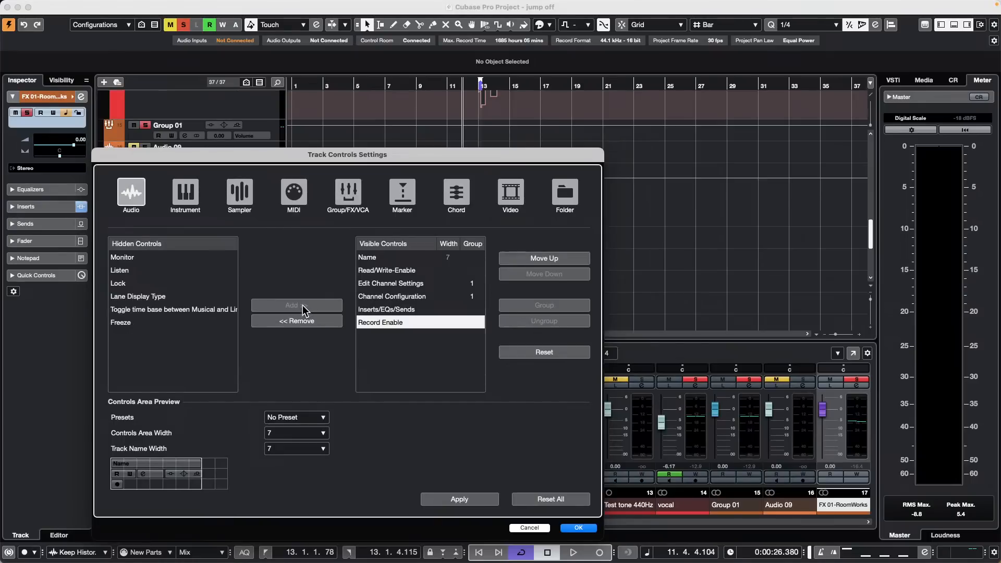
click(143, 259)
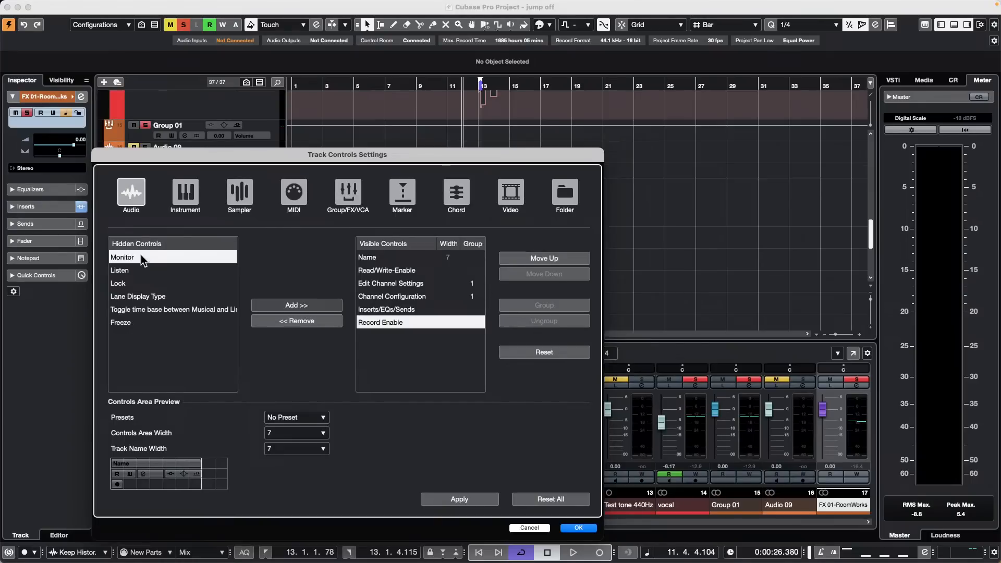
click(286, 310)
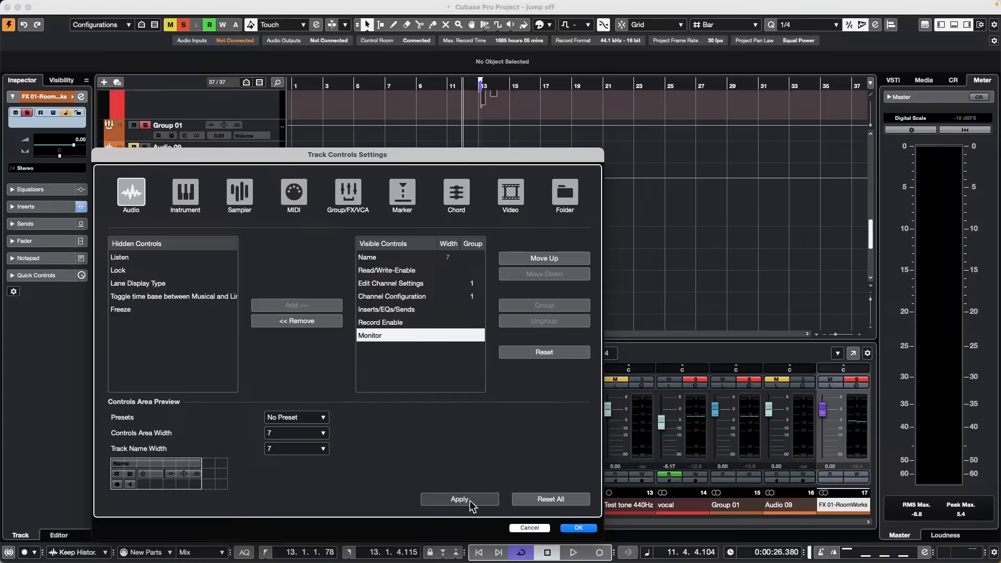
click(578, 528)
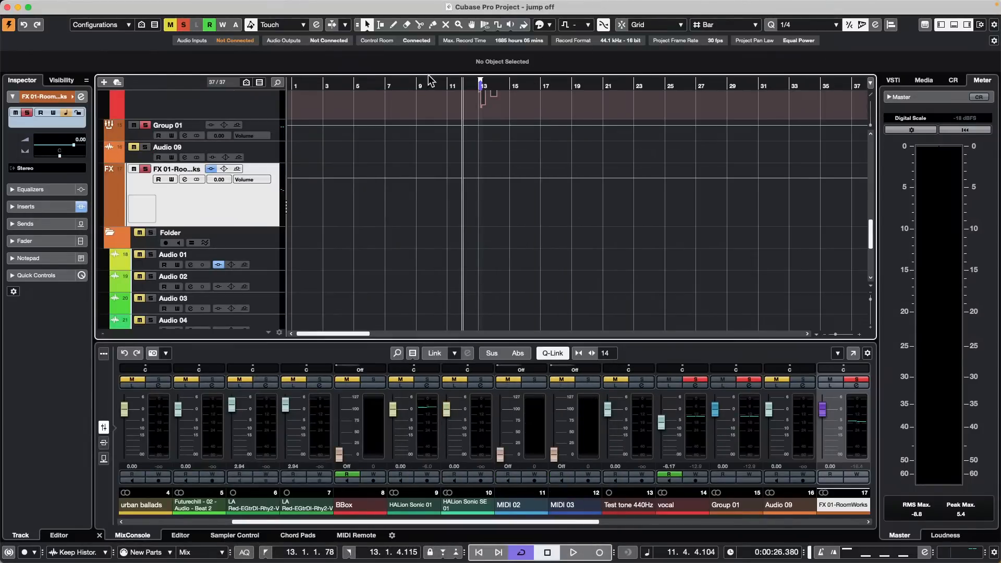
Step: Shorten the FX 01-RoomWorks track and make the Audio 09 track row taller
key(Home)
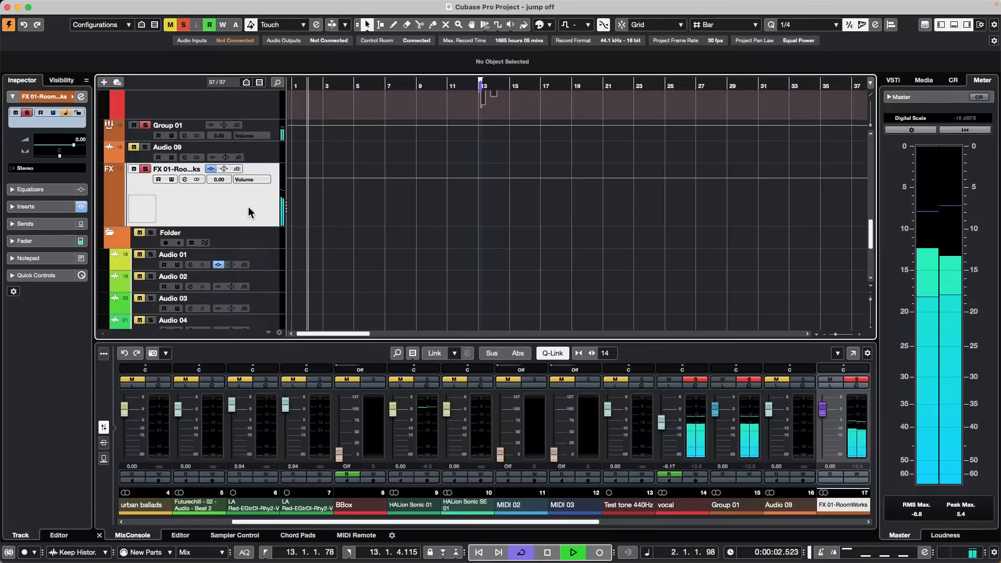
drag(242, 224, 252, 202)
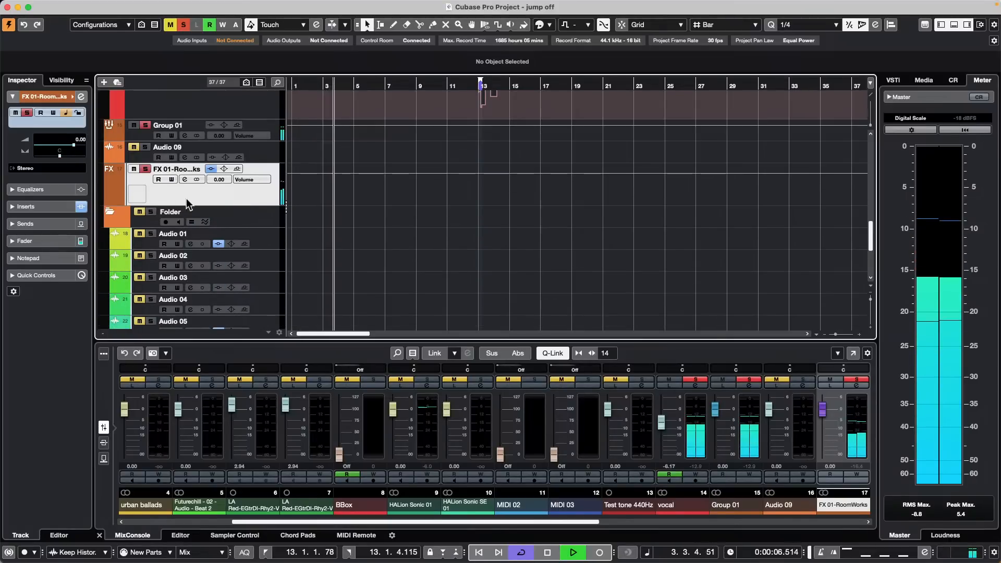
double_click(50, 95)
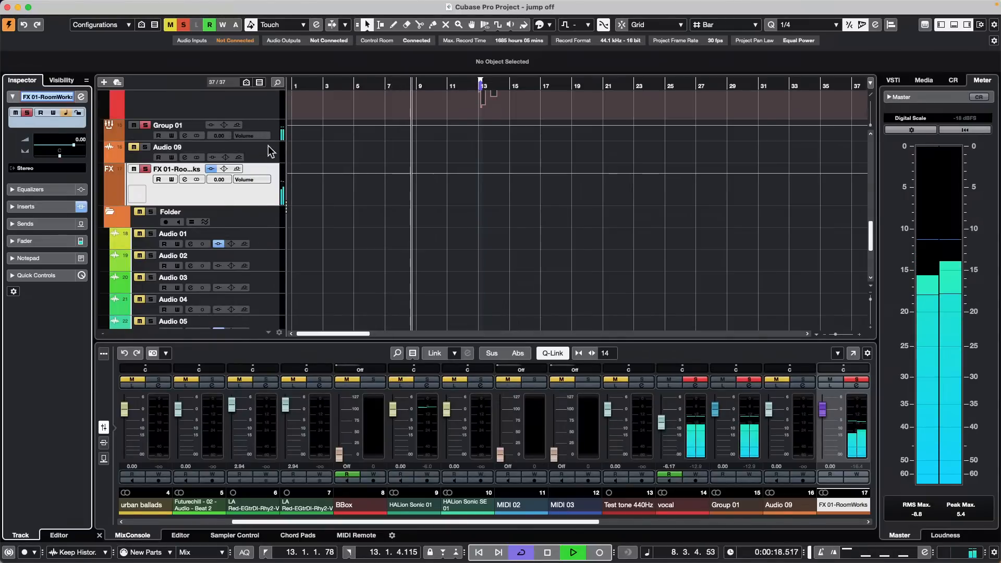
click(270, 159)
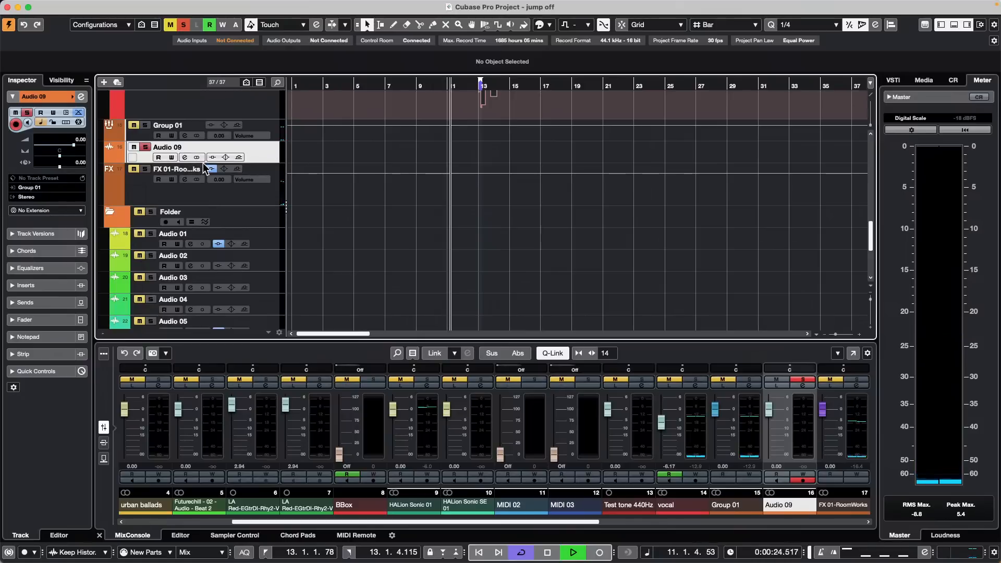
drag(204, 159, 203, 187)
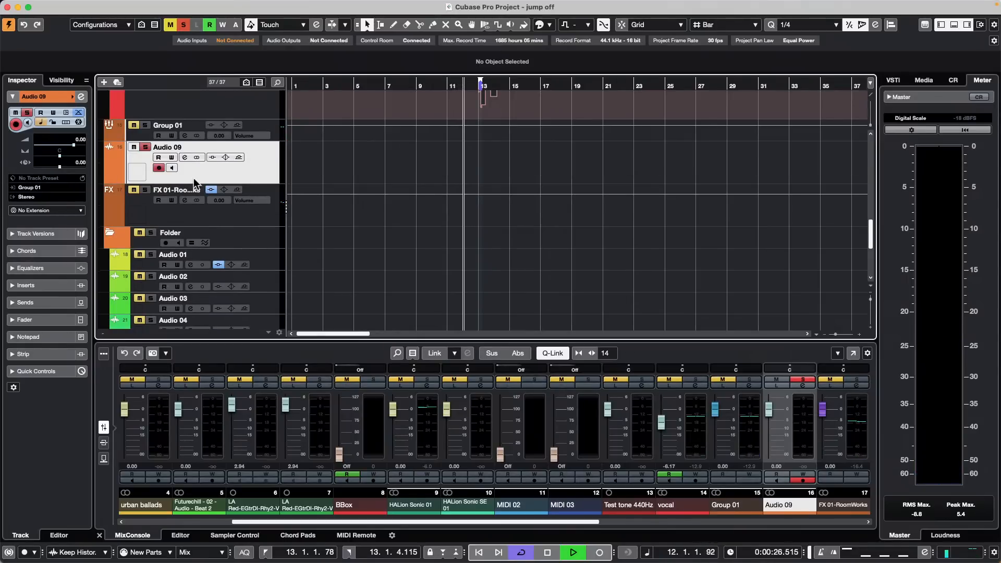
key(space)
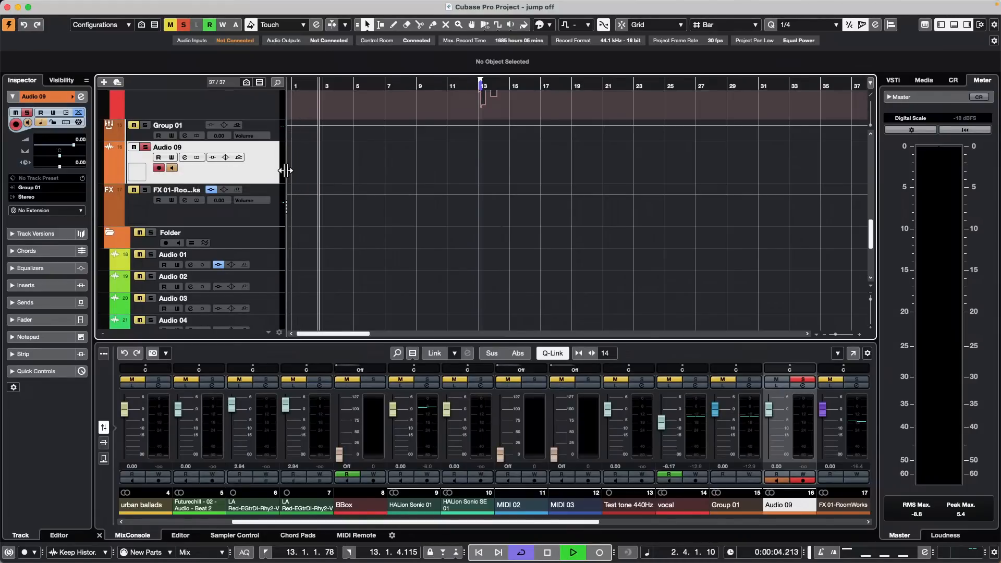
Step: Unmute the vocal track and mute the FX 01-RoomWorks track
scroll(371, 190, up, 3)
scroll(175, 147, up, 2)
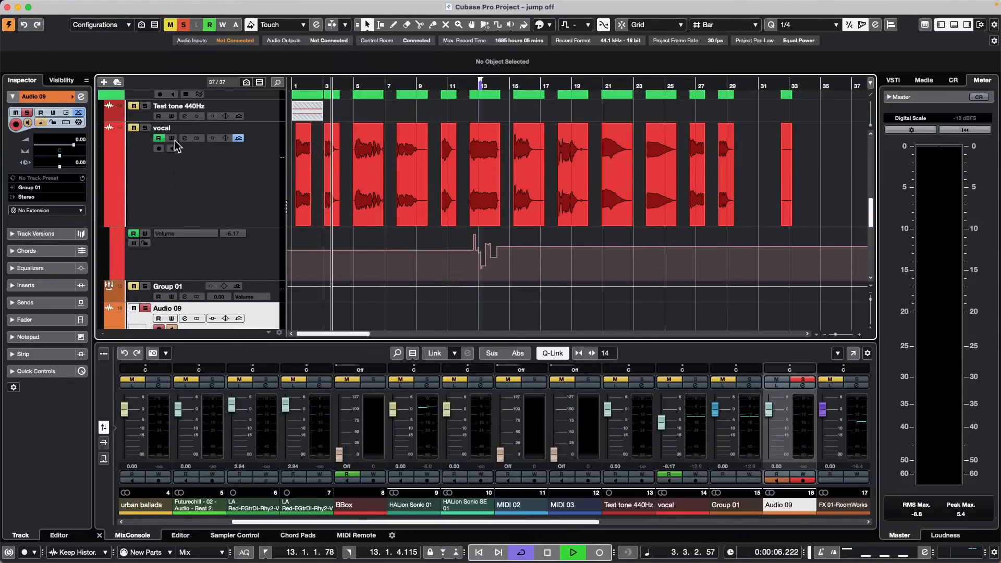
click(135, 128)
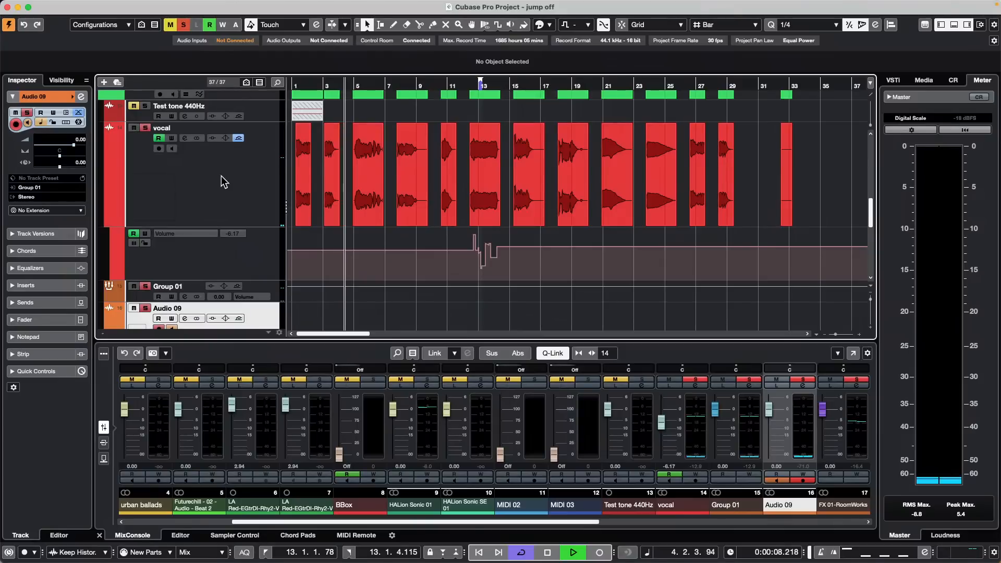
scroll(214, 176, down, 2)
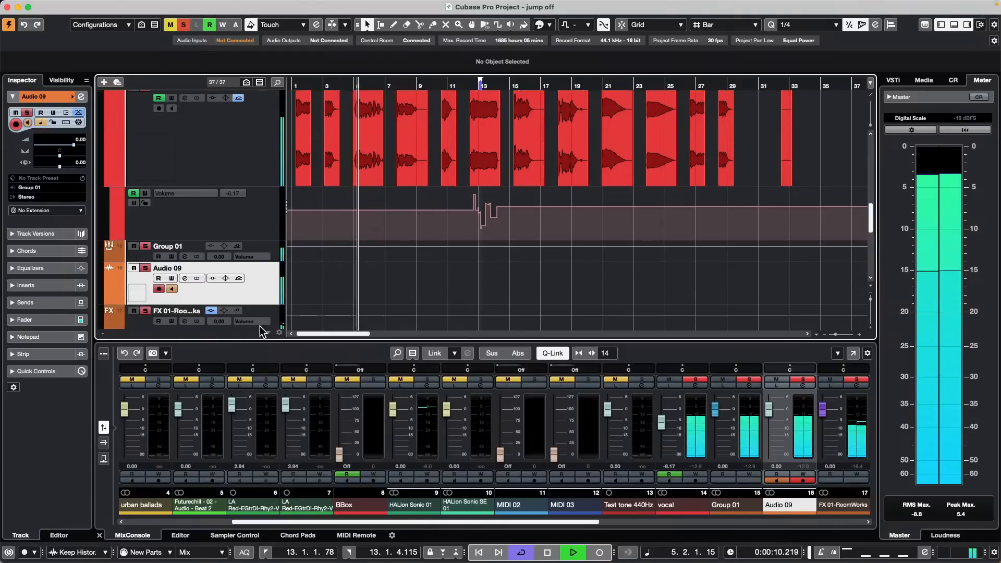
scroll(391, 277, down, 3)
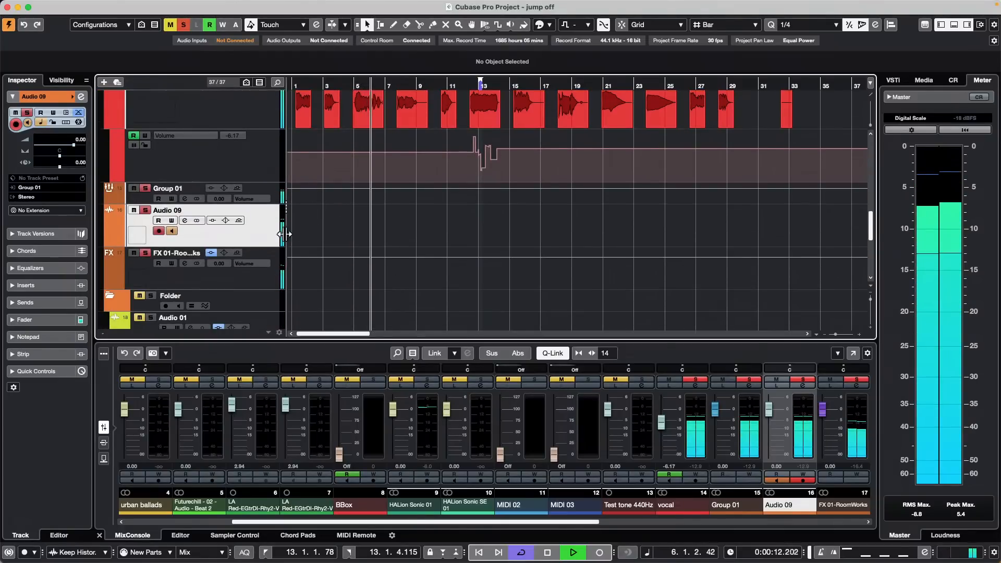
click(133, 253)
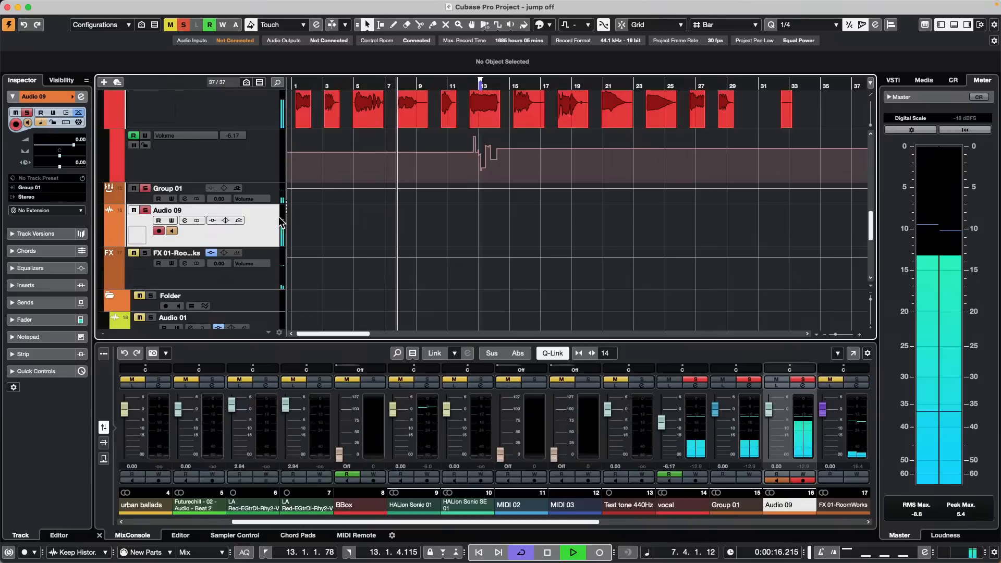
Step: Toggle Audio 09 input monitoring while playing, leaving it on, then stop playback
click(171, 231)
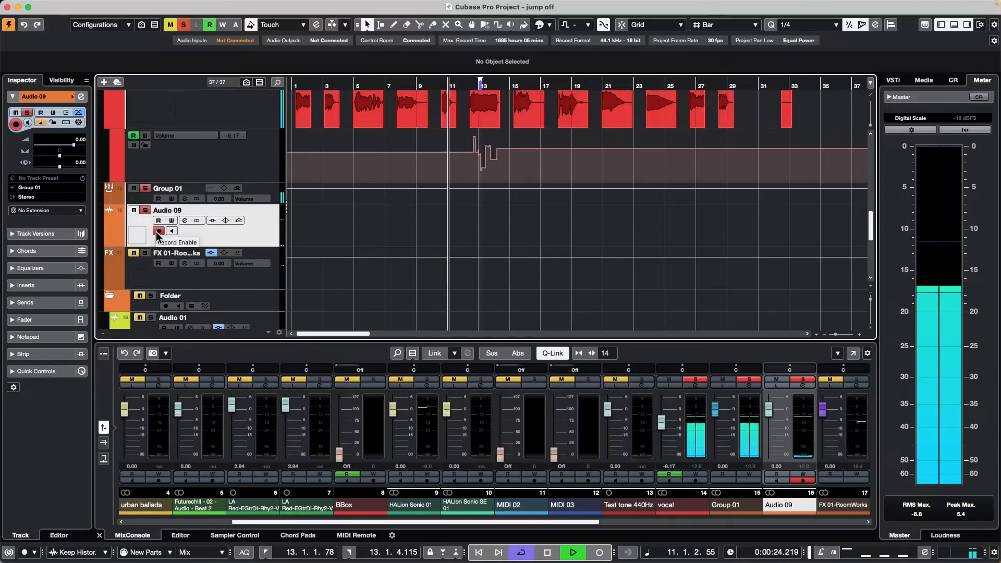
click(172, 231)
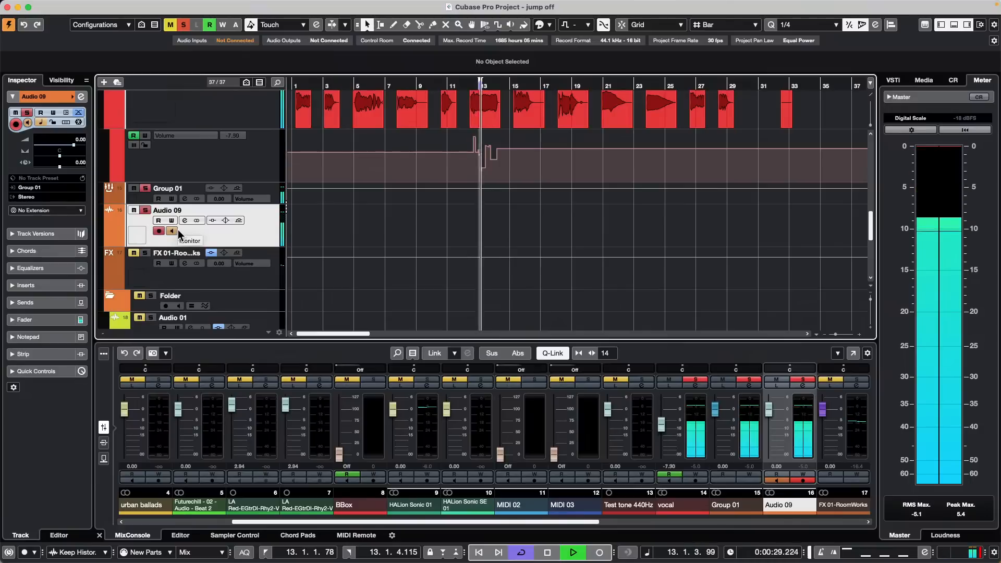
key(space)
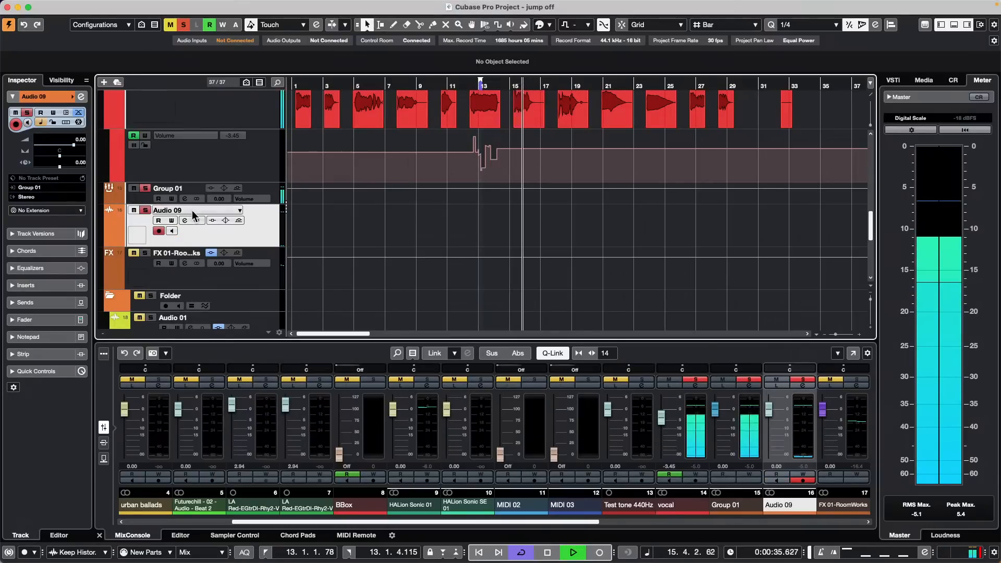
click(174, 232)
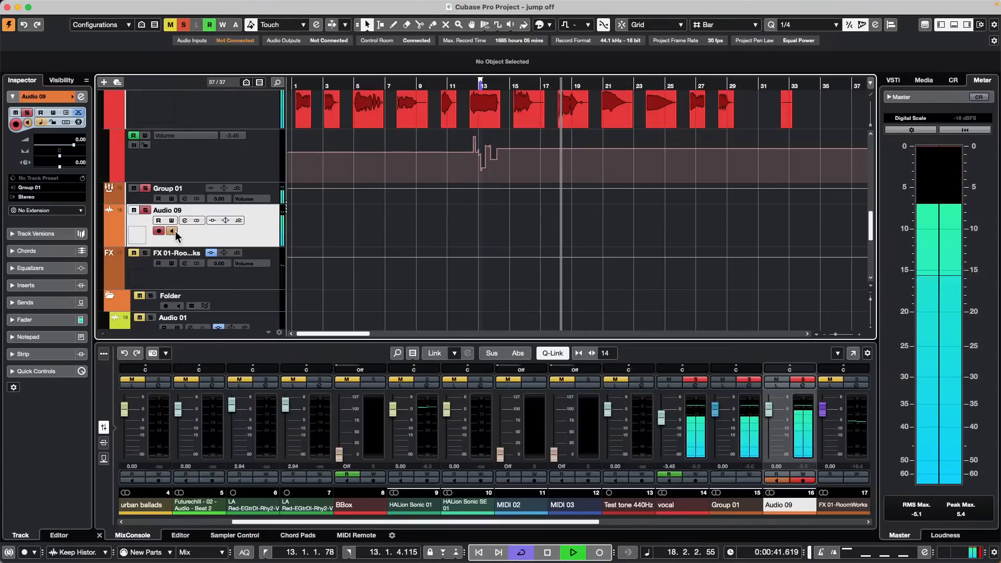
click(171, 231)
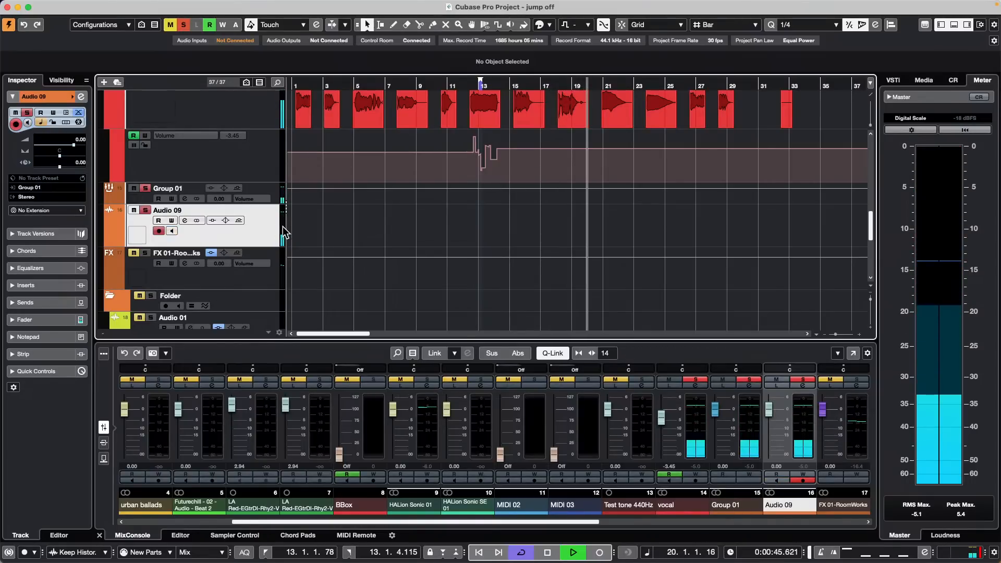
click(171, 231)
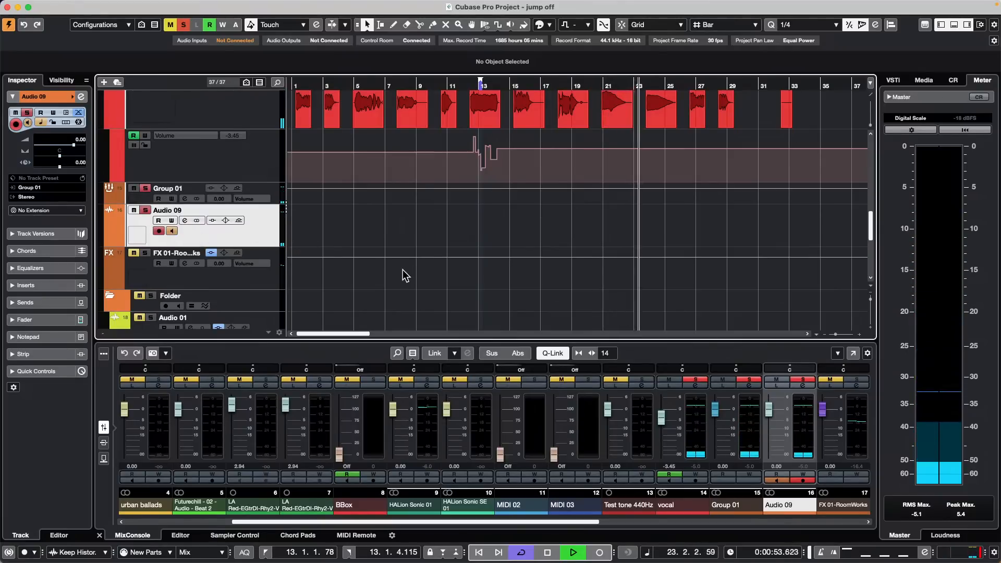
key(space)
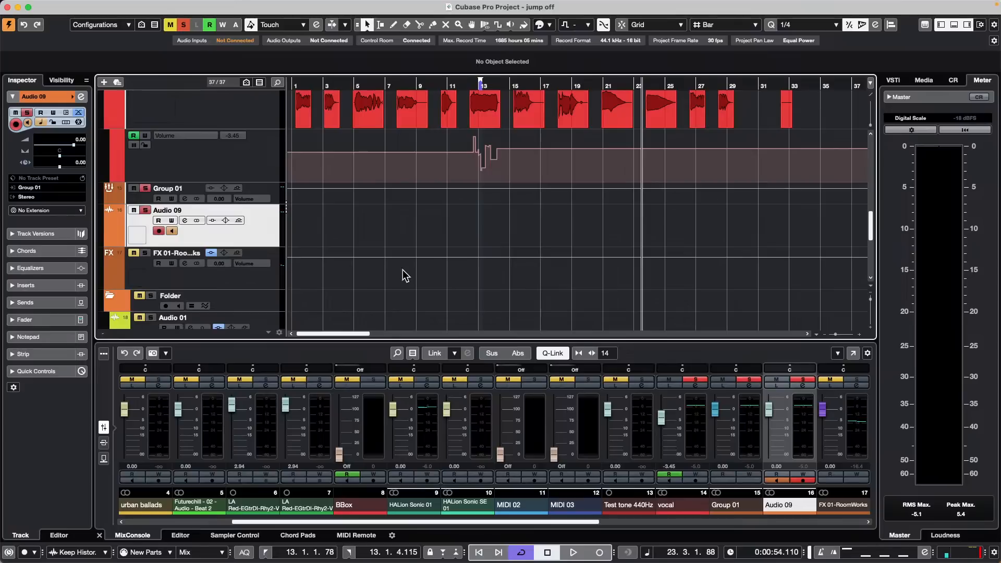
click(308, 6)
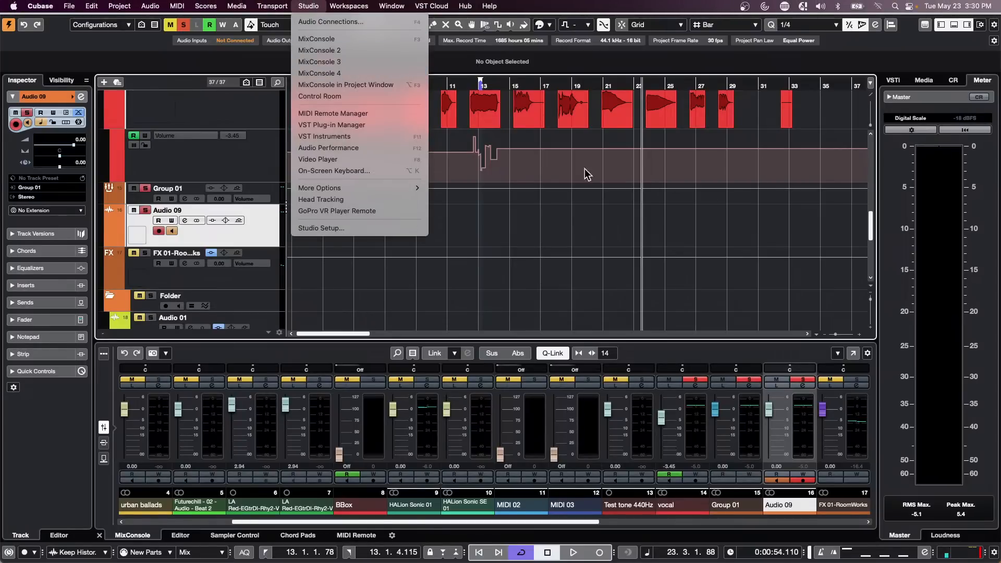
click(602, 217)
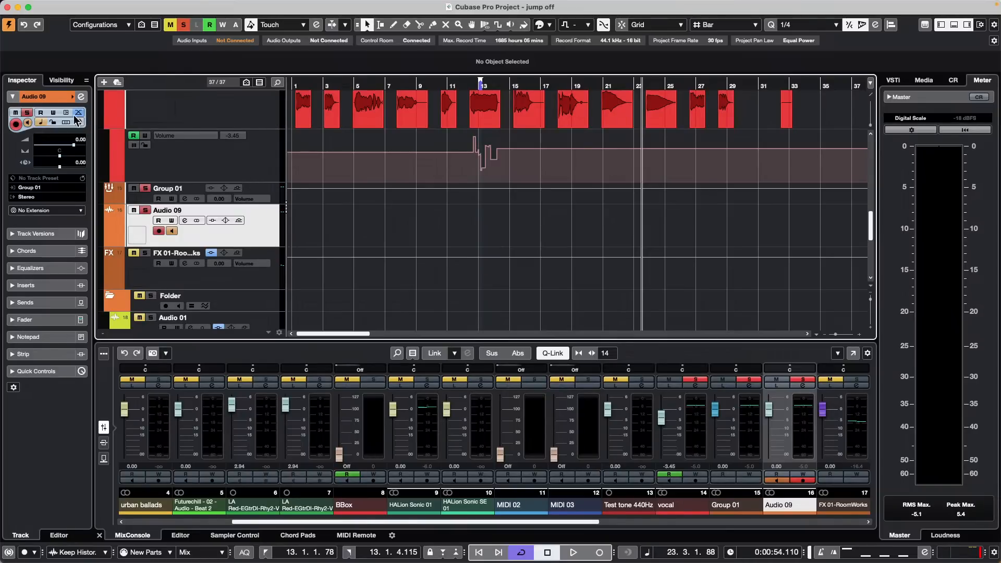
Step: Load VST Amp Rack from the Distortion category into Audio 09's first insert slot
click(81, 96)
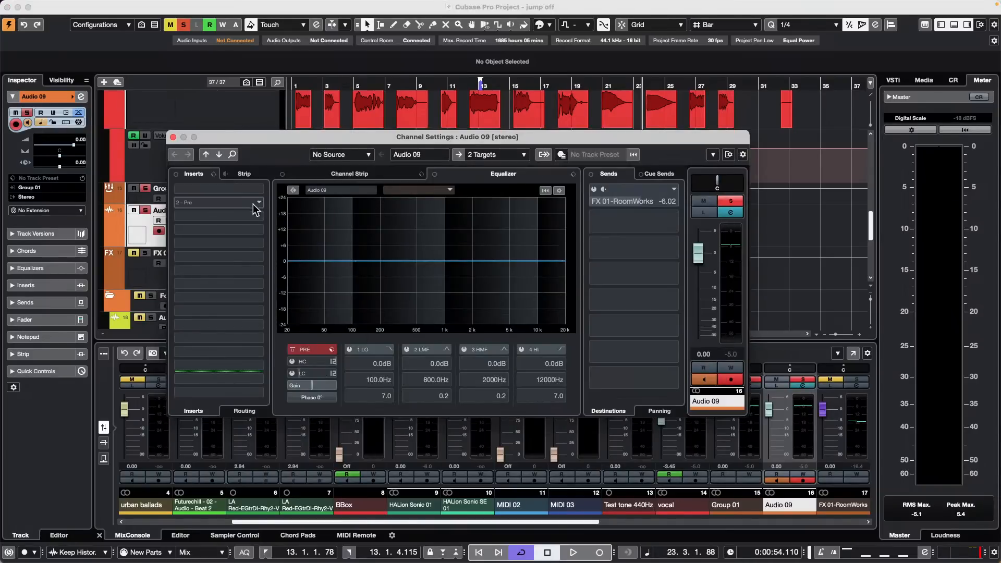
click(260, 191)
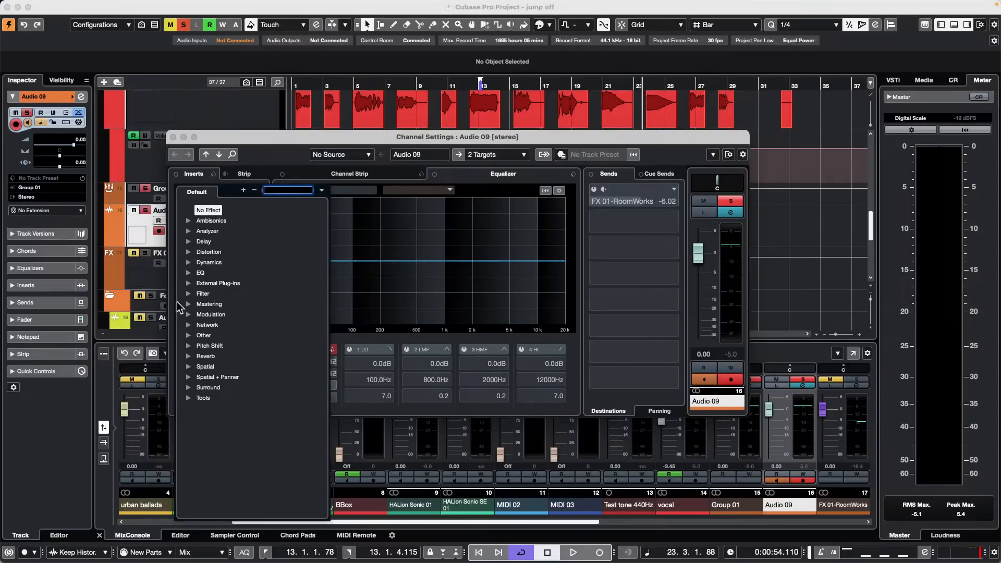
click(189, 253)
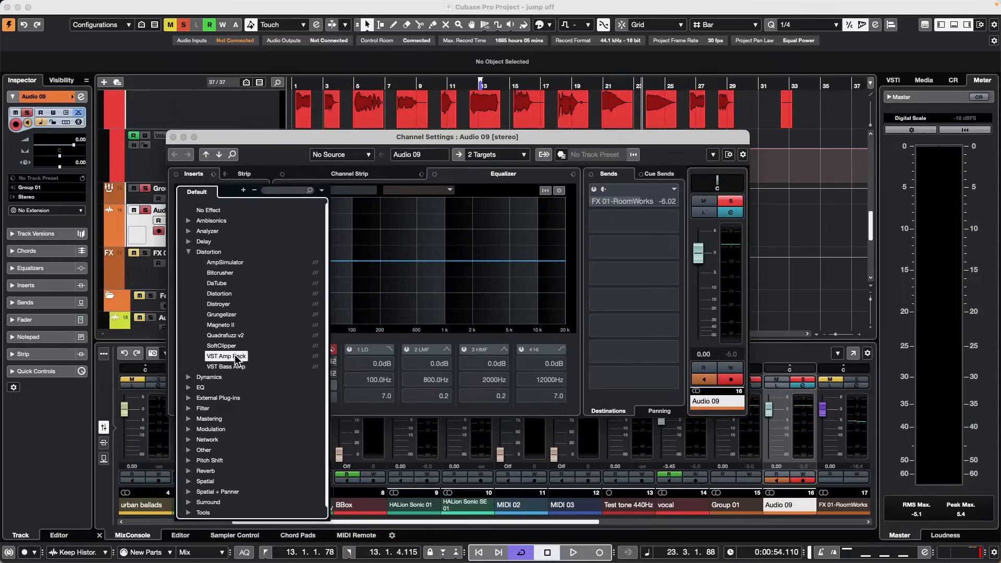
click(229, 357)
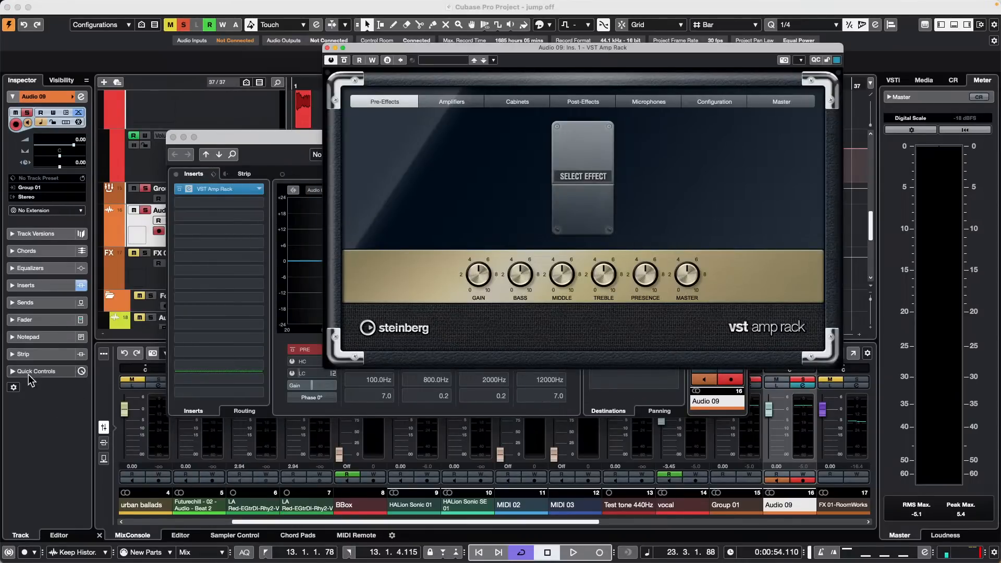
Step: Add a Wah Wah pedal to the amp's pre-effects and assign it to Quick Control 1
click(16, 371)
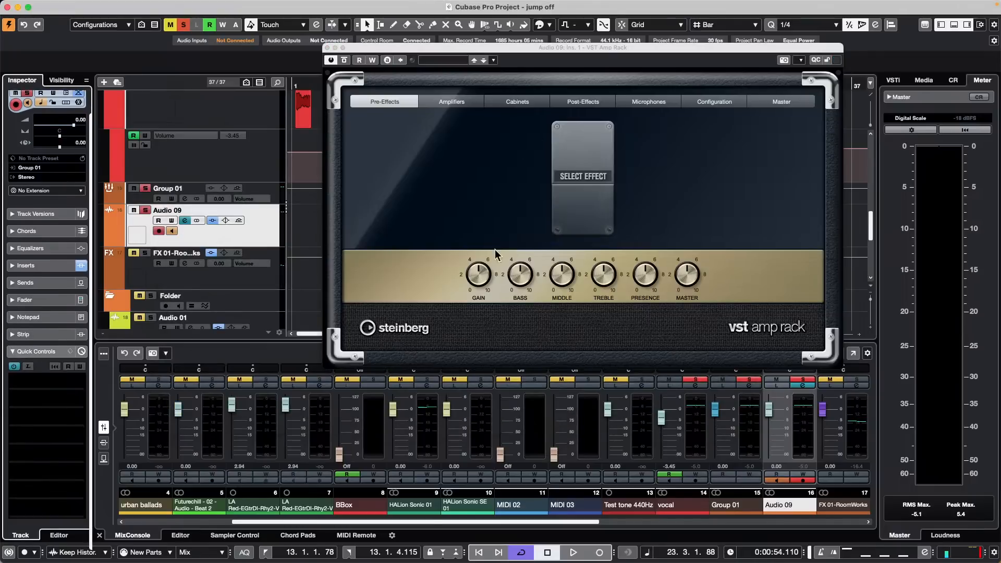
click(560, 174)
click(596, 114)
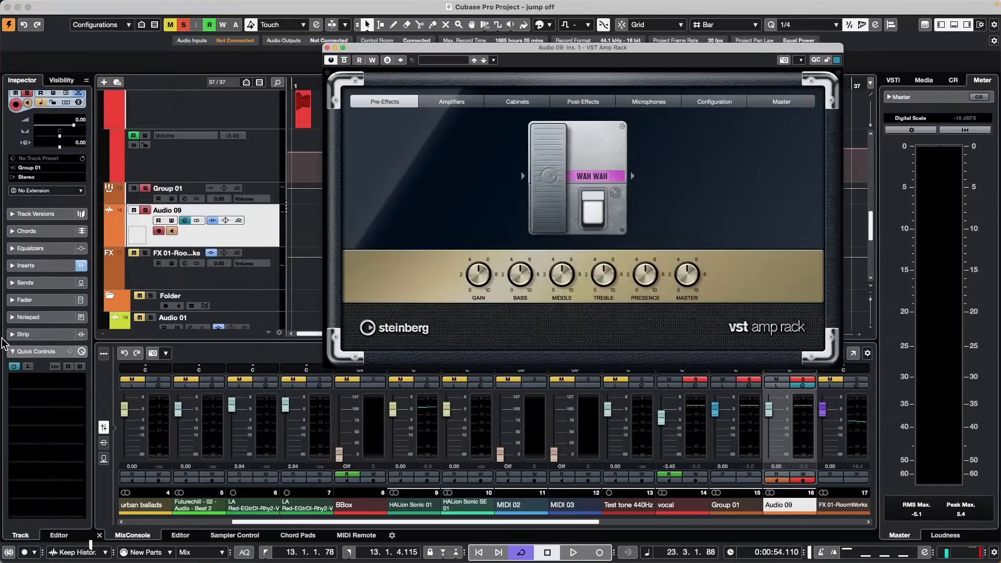
click(28, 367)
click(593, 212)
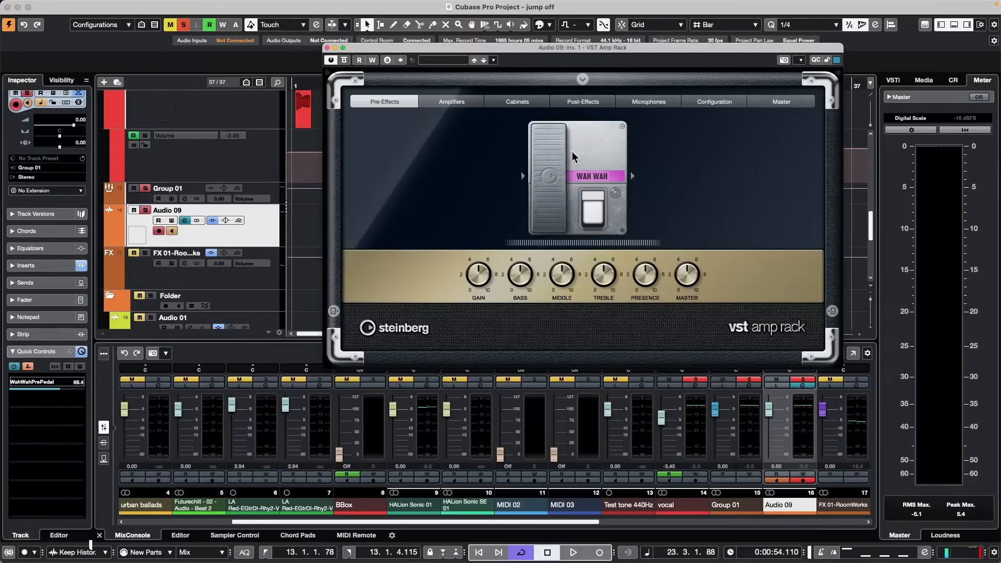
Step: Assign the amp's Gain to Quick Control 2 and Treble to Quick Control 3
click(76, 404)
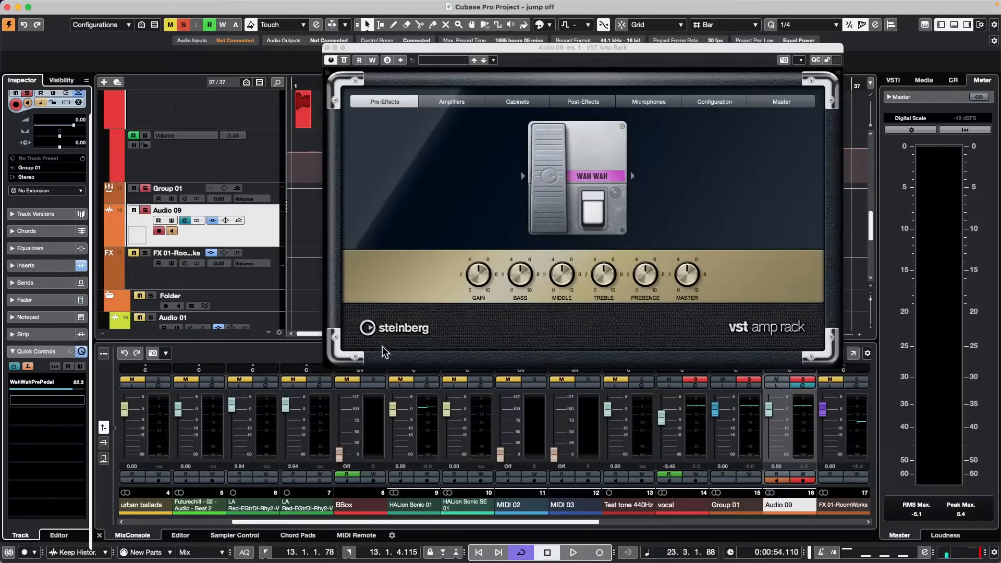
drag(491, 272, 496, 250)
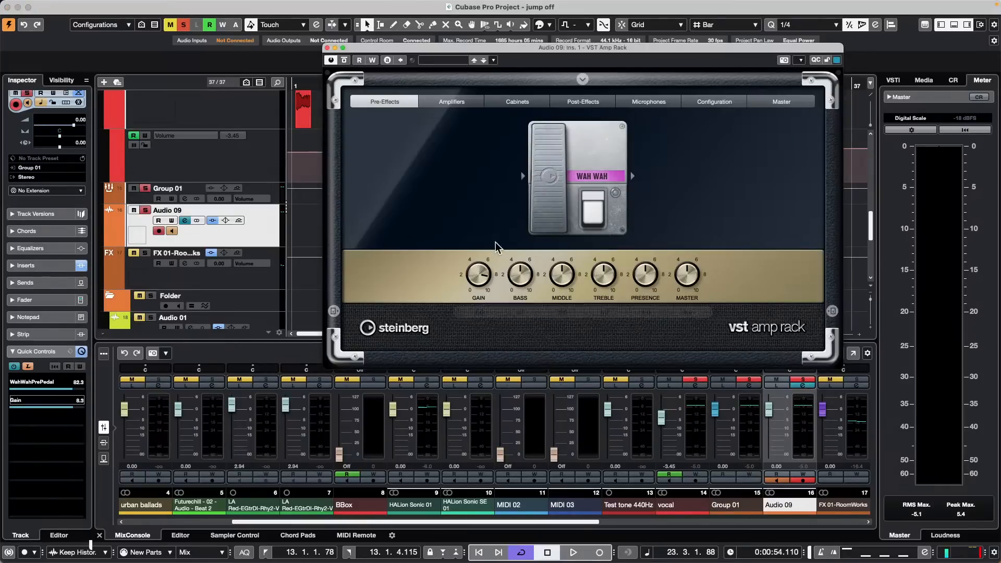
click(58, 420)
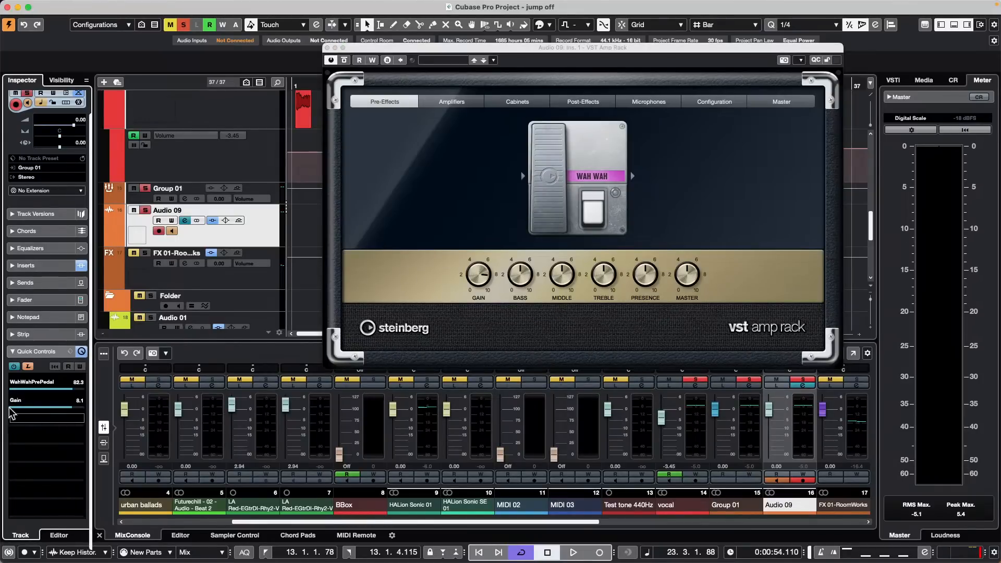
click(600, 274)
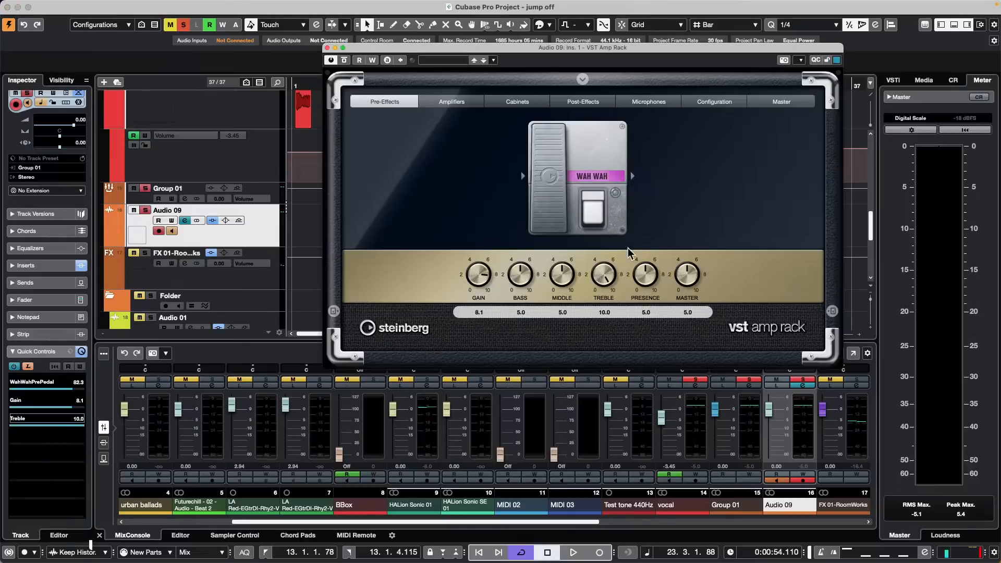
Step: Lower the wah to 44.4, raise Middle to 3.7, and lower Presence from 8.3 to 6.5
drag(61, 386, 43, 389)
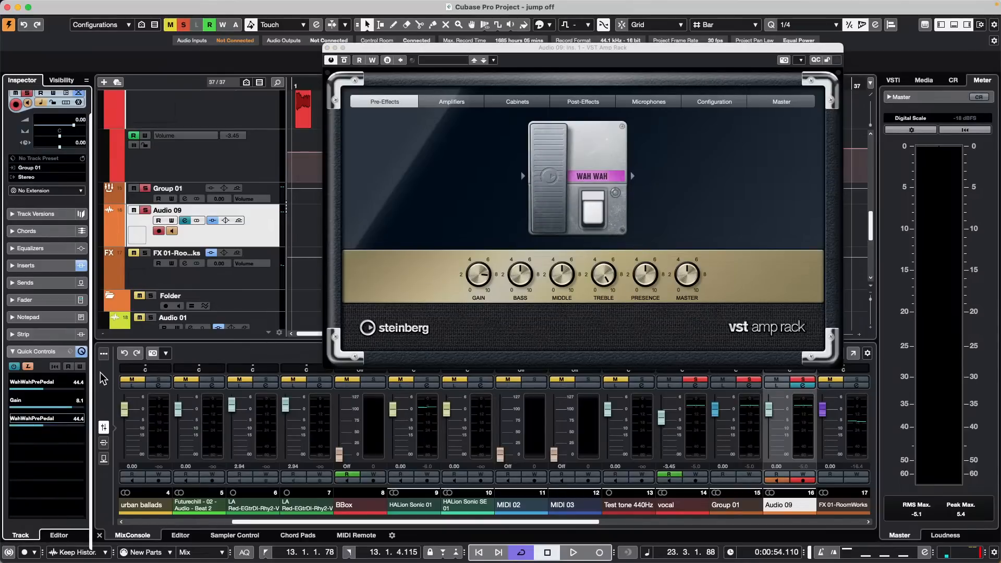
click(562, 276)
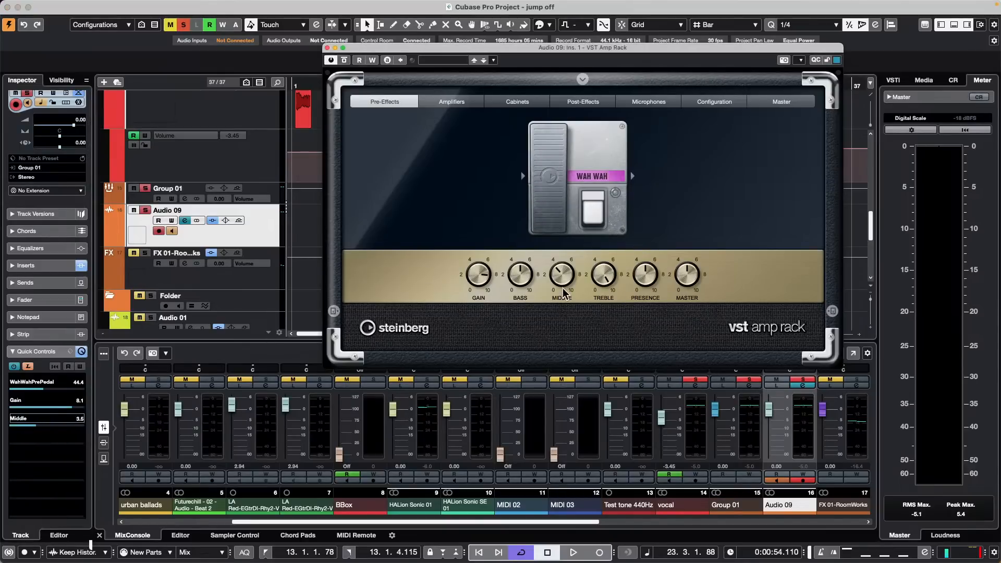
drag(556, 287, 559, 285)
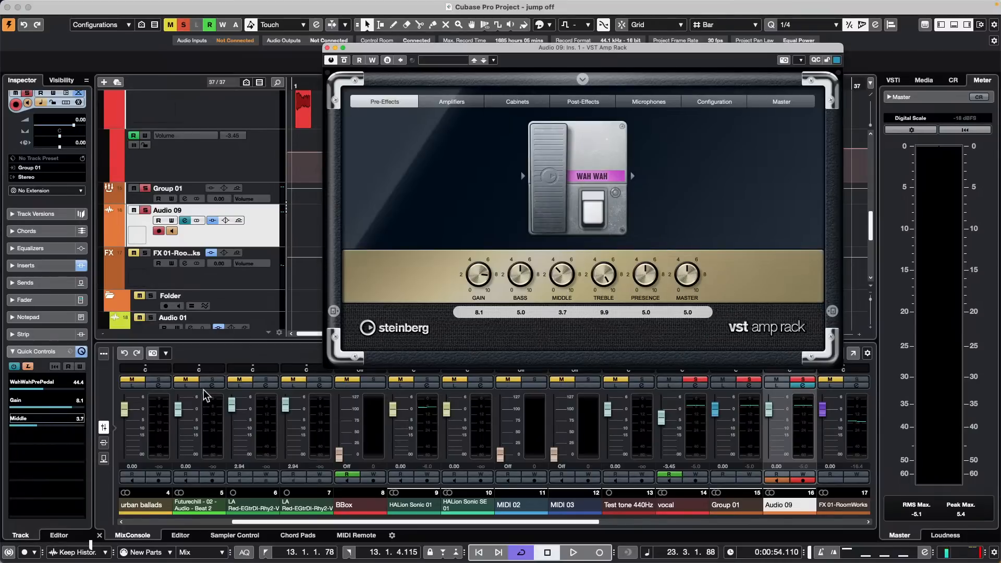
click(63, 437)
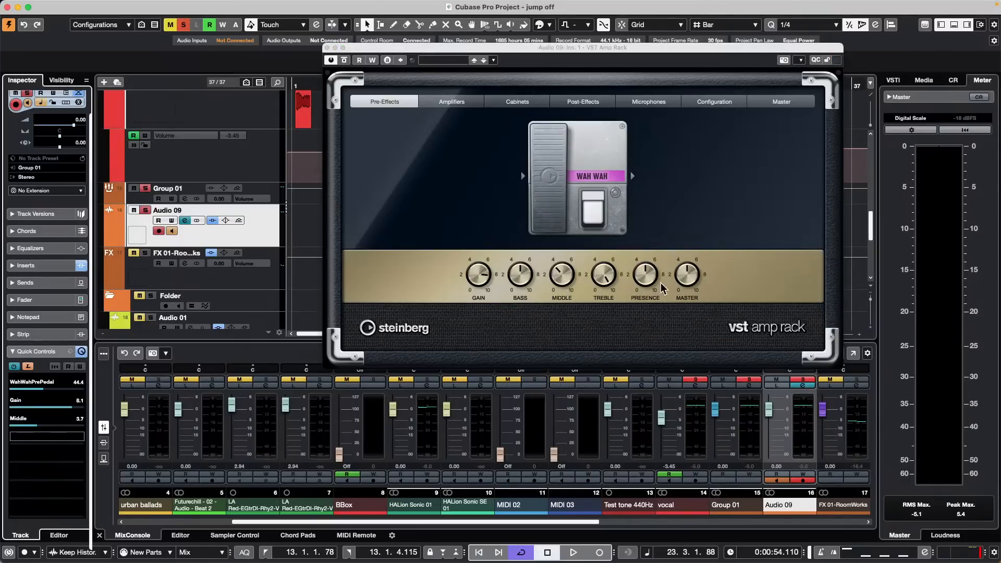
click(647, 277)
drag(661, 263, 660, 279)
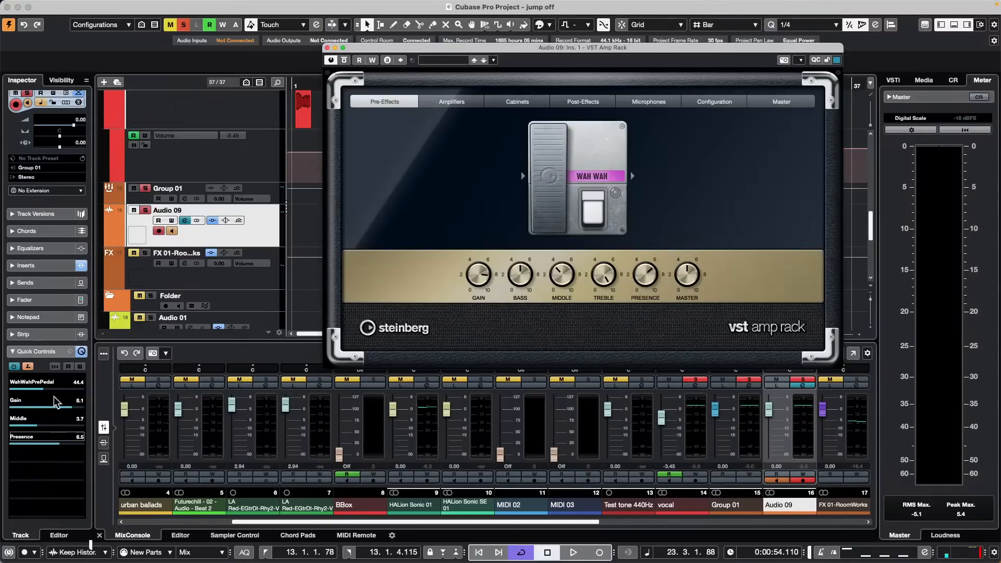
Step: Rock the wah pedal back slightly and turn the amp's gain down to 5.4
click(194, 357)
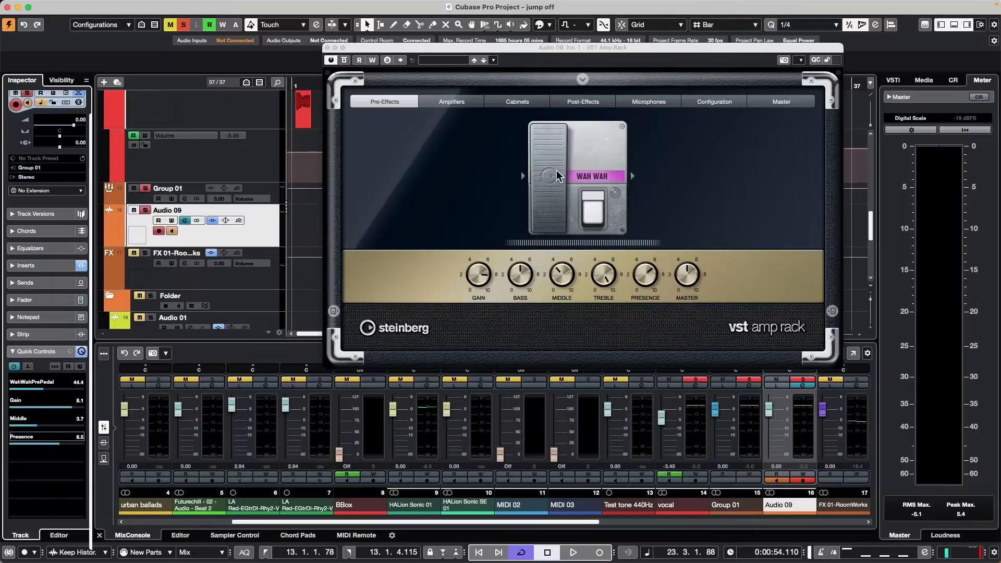
mouse_move(553, 174)
mouse_down()
mouse_move(556, 203)
mouse_move(556, 191)
mouse_up()
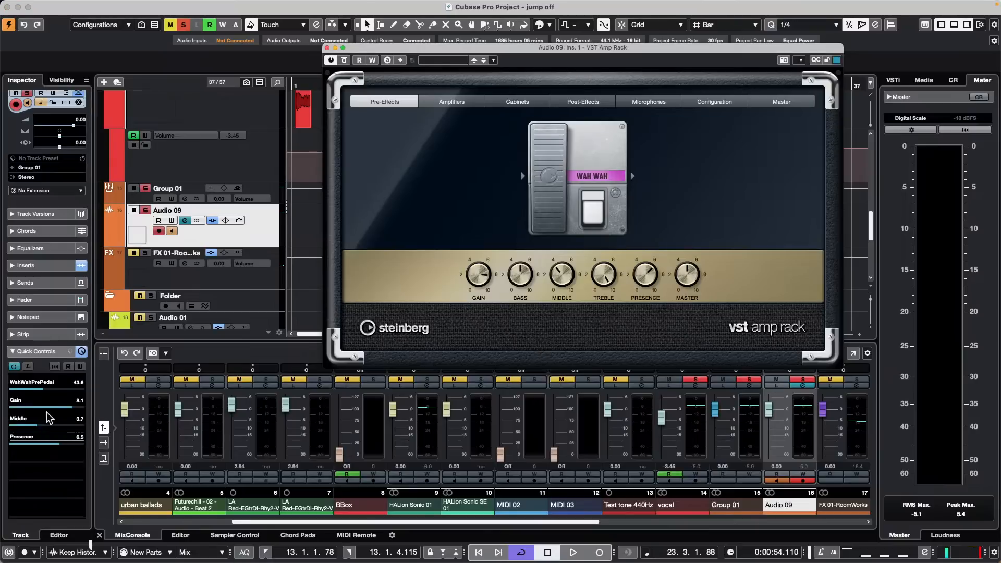
drag(48, 411, 34, 448)
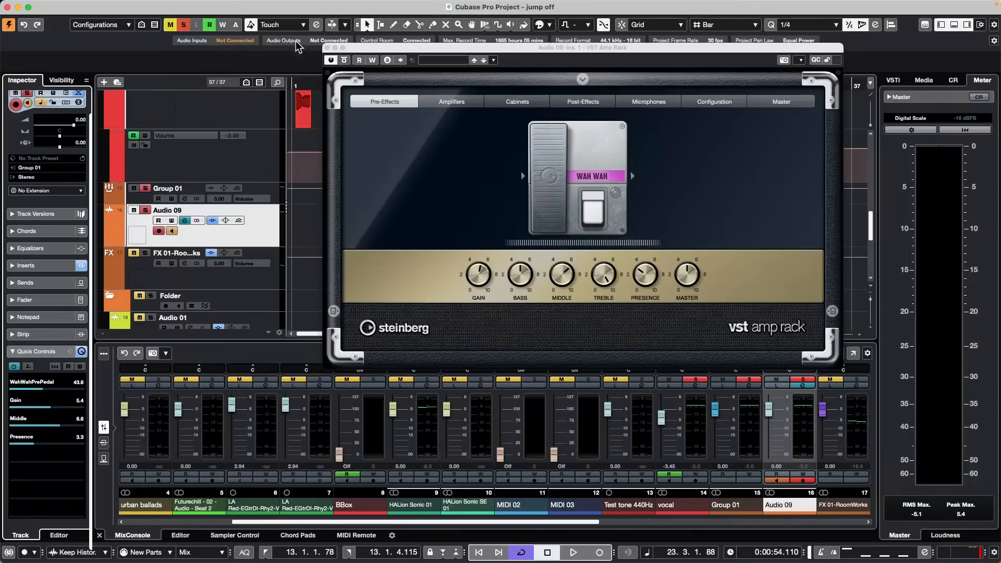
click(328, 52)
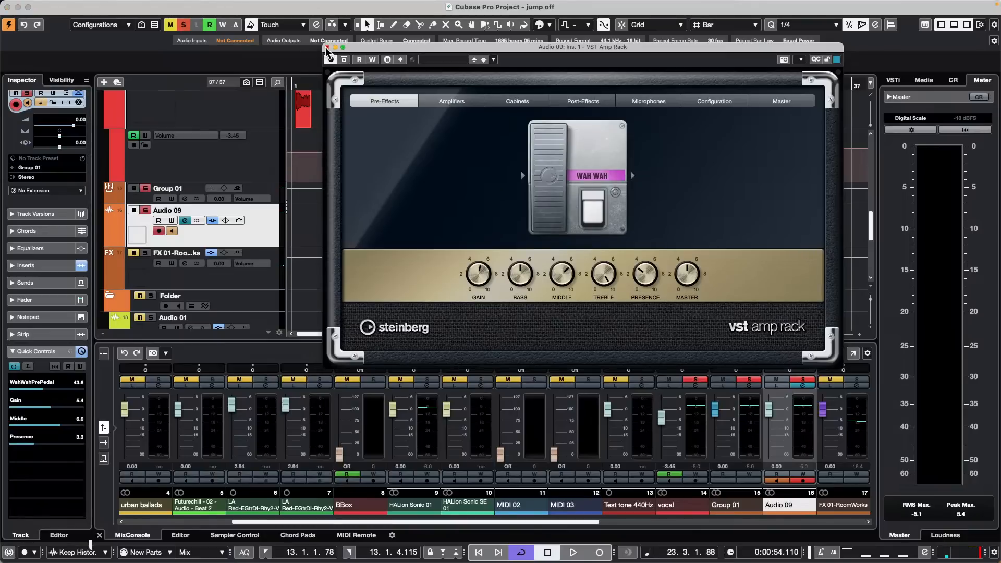
Step: Close VST Amp Rack, open UNINVITED G ONDO XII from recent projects, activate it, and accept the missing ports warning
click(327, 47)
click(69, 6)
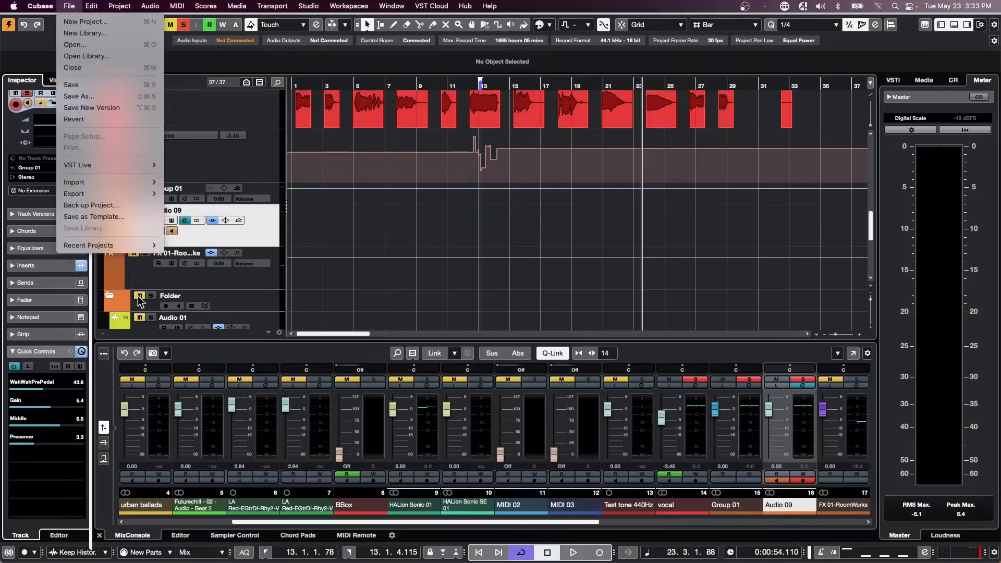
mouse_move(99, 246)
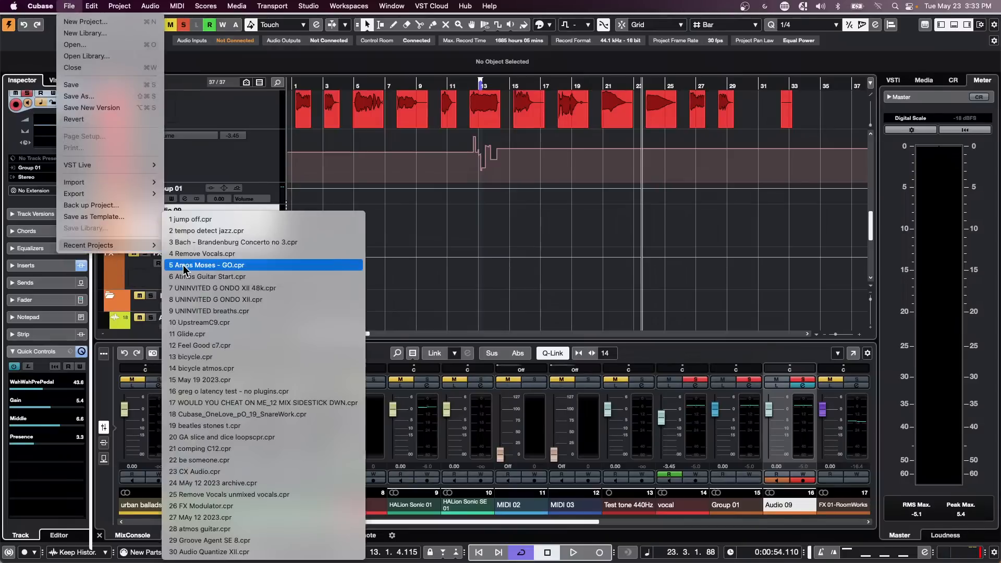
click(276, 301)
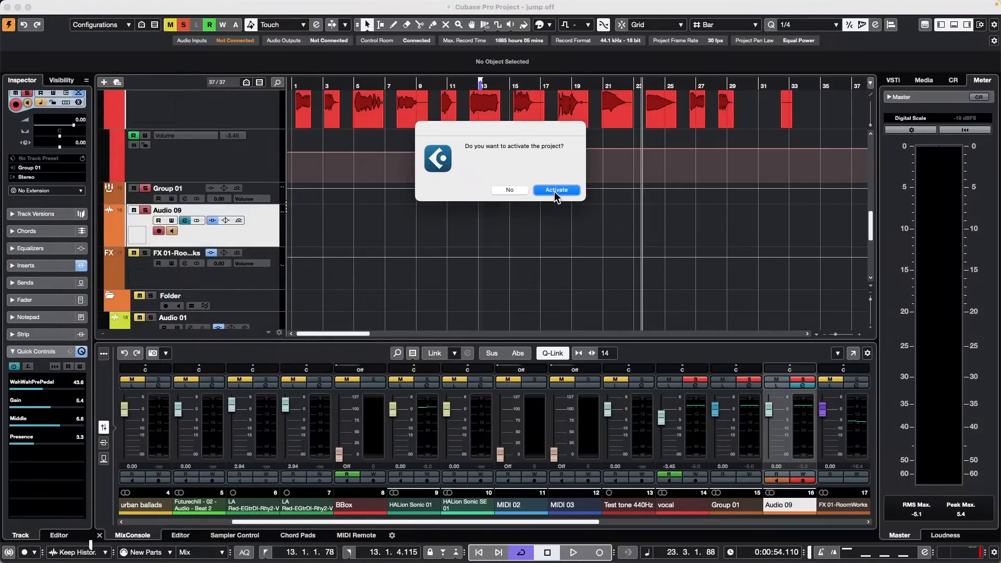
click(509, 190)
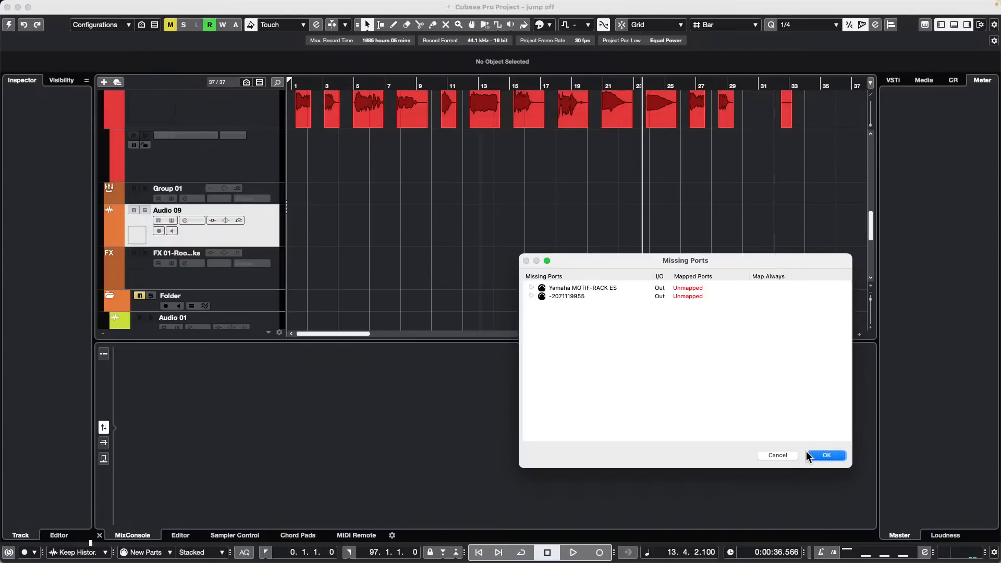
click(824, 456)
Step: Open and activate the UNINVITED G ONDO XII 48k project, dismissing the missing ports warning
click(69, 6)
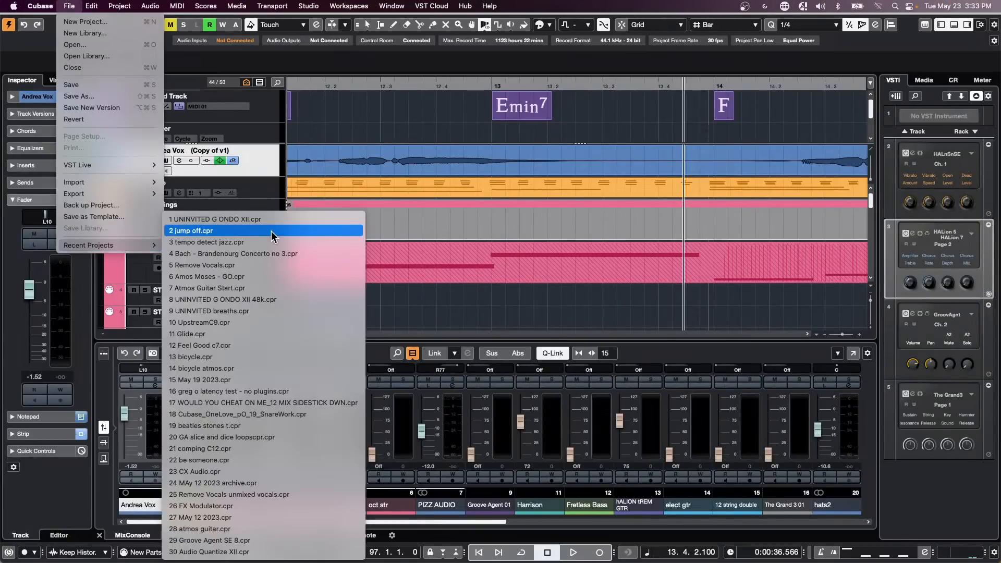
click(279, 299)
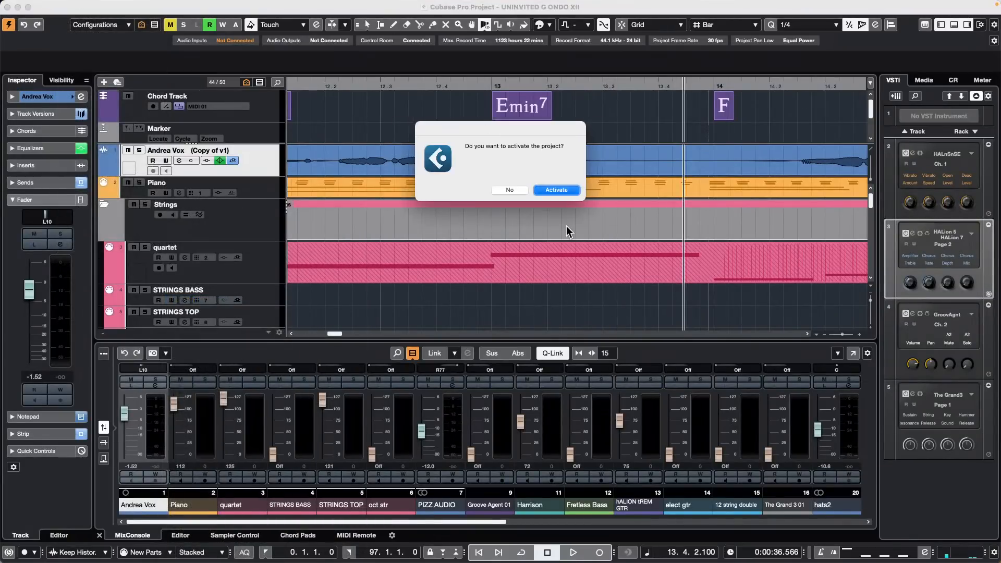
click(556, 190)
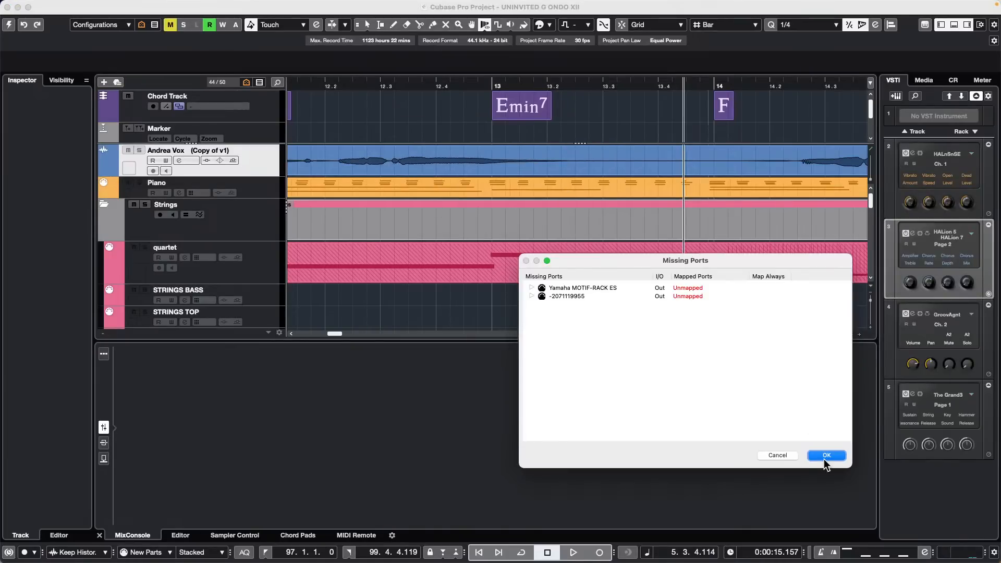
click(826, 455)
Step: Zoom the timeline to bars 1–17 and play the vocal, zooming in around the playhead
drag(422, 82, 454, 53)
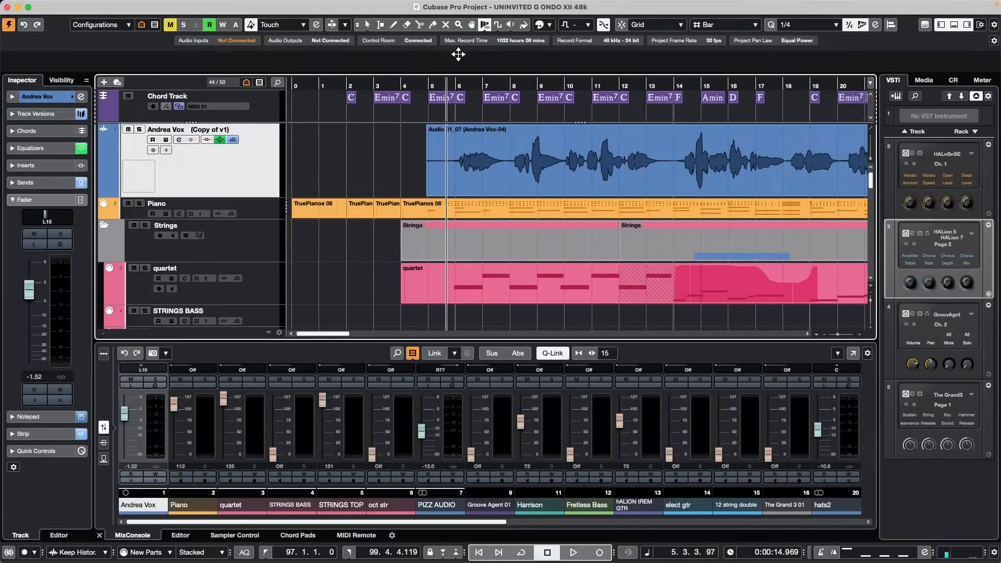
key(space)
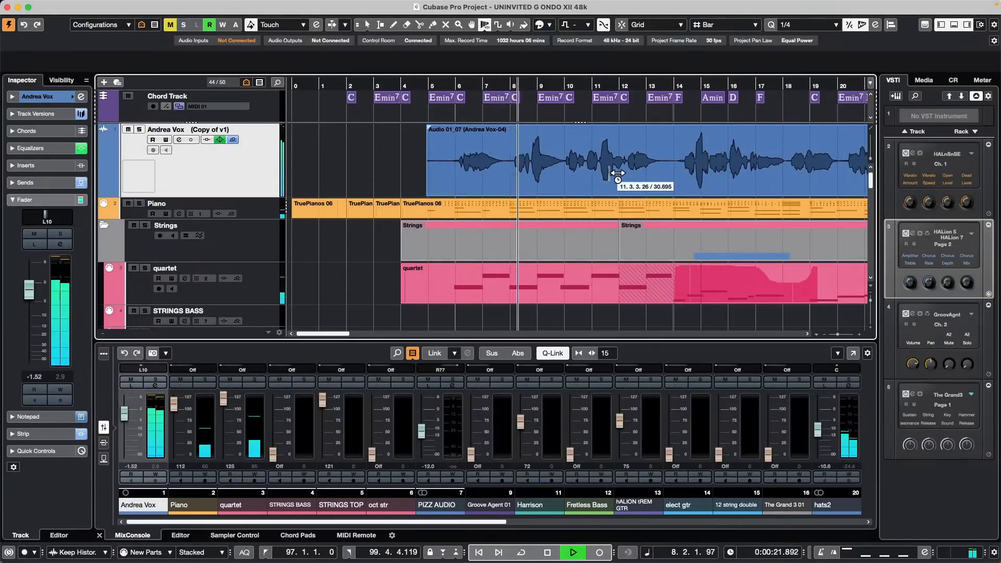
key(h)
key(h)
key(h)
key(h)
key(h)
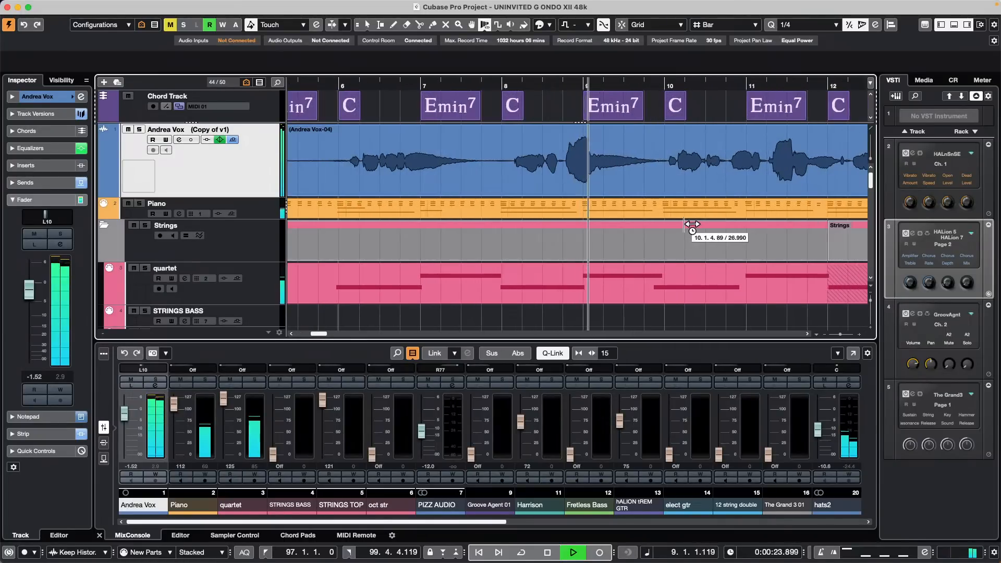
key(space)
Step: With the range selection tool, mark a range on the Andrea Vox event near bar 9
right_click(623, 186)
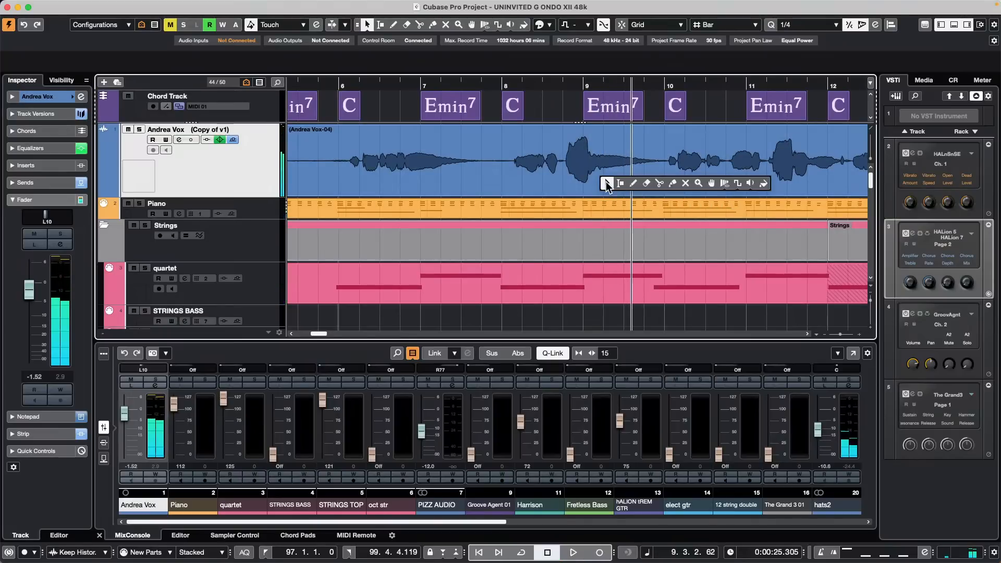
click(630, 183)
click(621, 183)
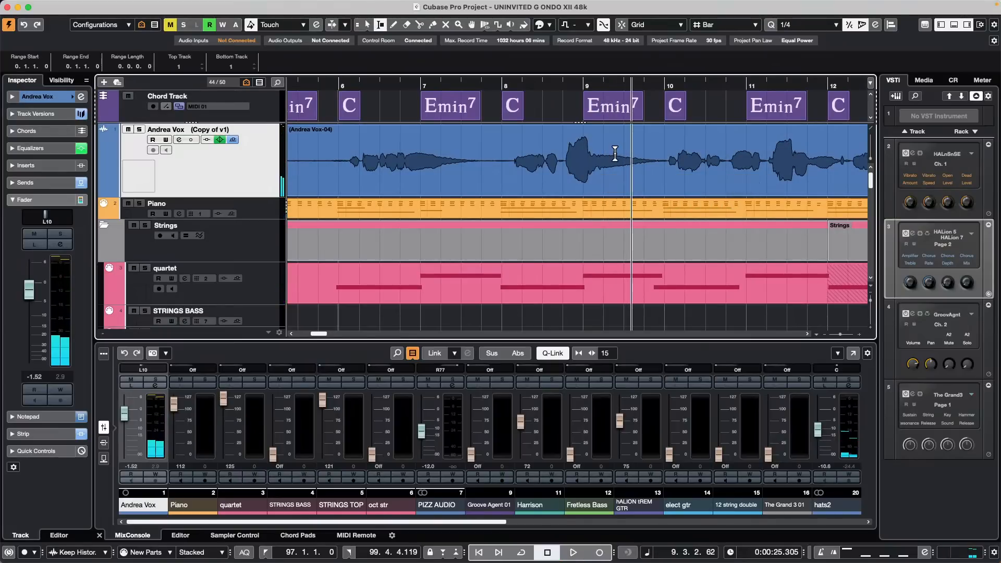
drag(596, 176, 666, 177)
Step: Add MonoDelay to the marked range in Direct Offline Processing (F7)
mouse_move(262, 5)
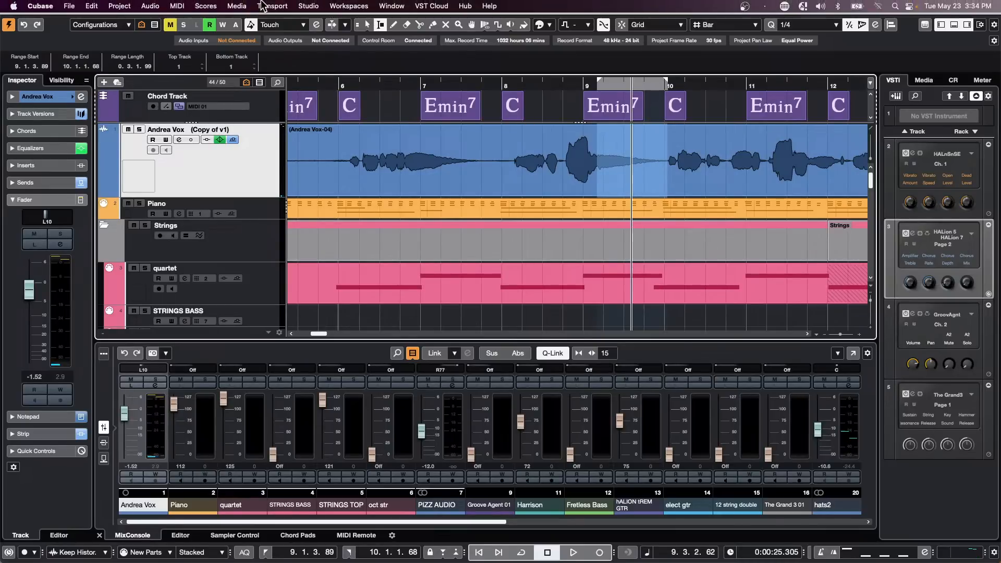
key(F7)
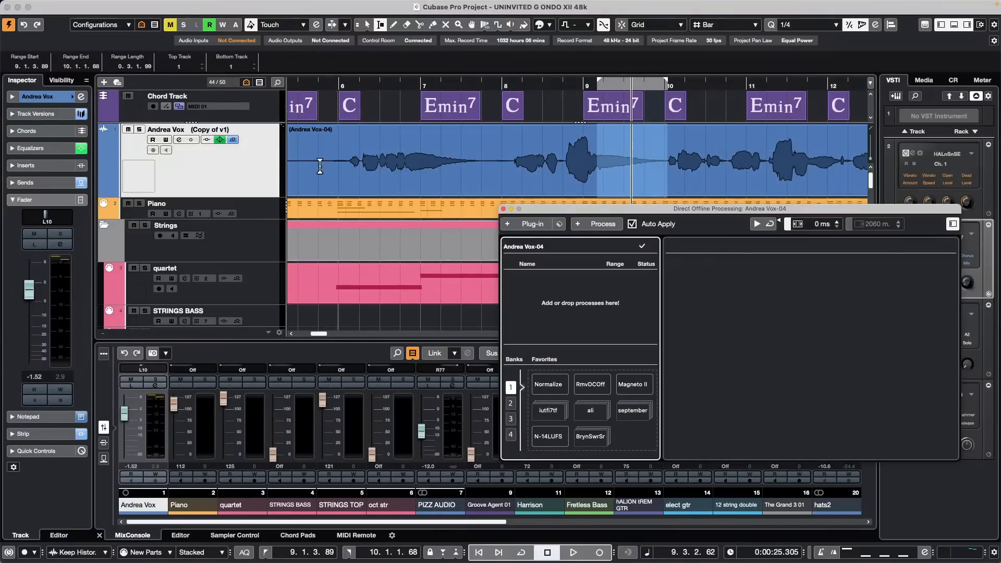
click(529, 225)
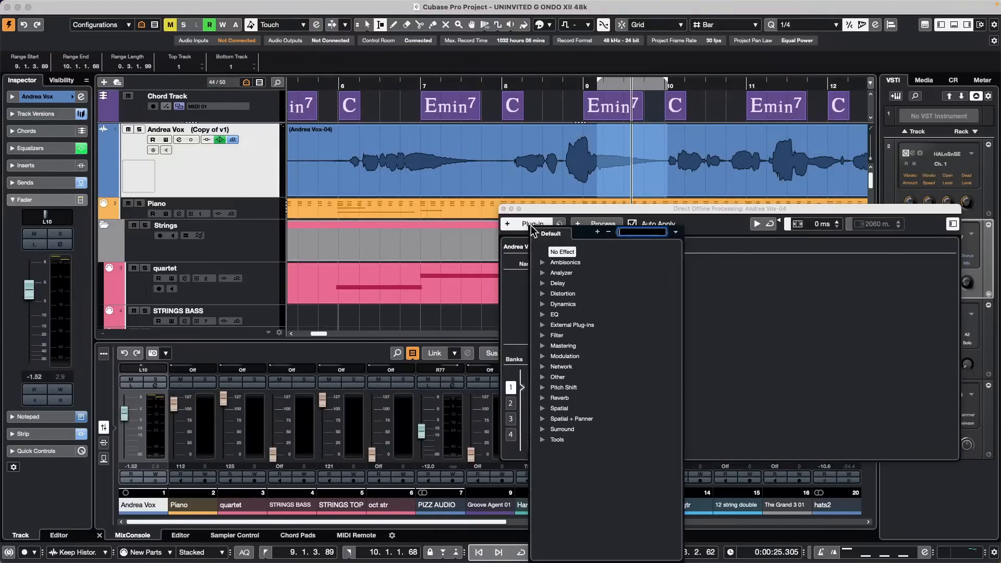
click(542, 285)
click(577, 304)
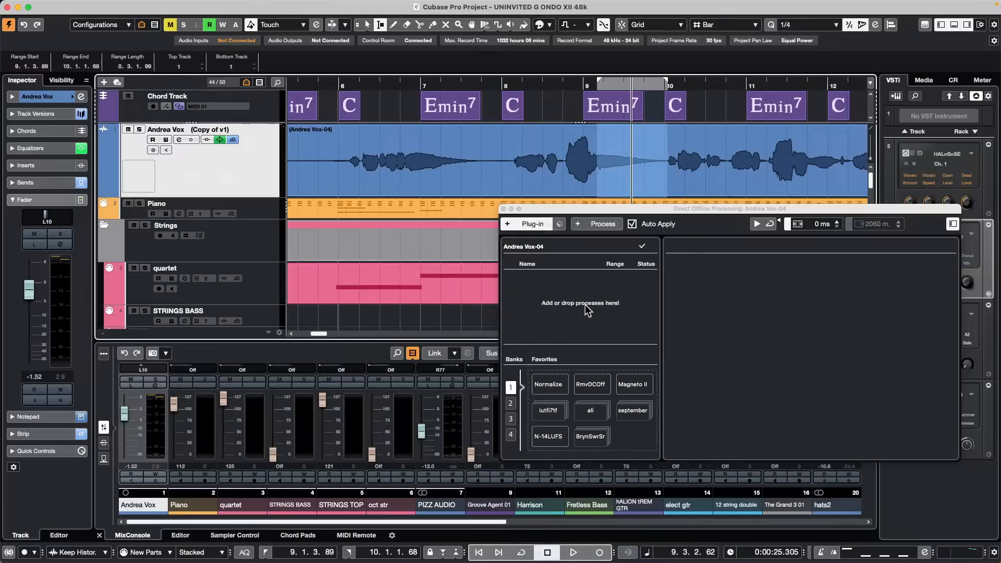
Step: Play from about bar 8 to hear the delay, then reselect the vocal event and play again
click(617, 106)
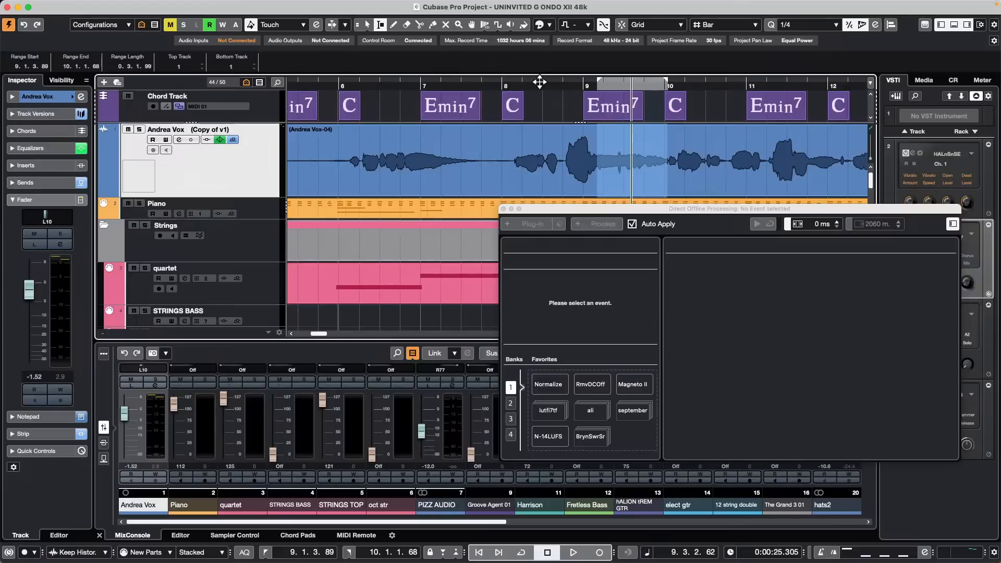
click(508, 83)
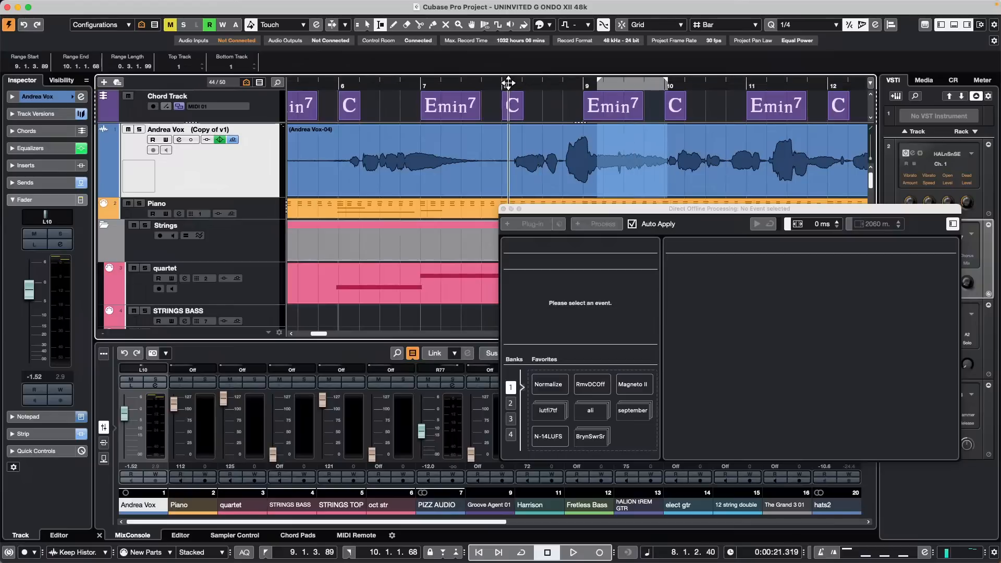
key(space)
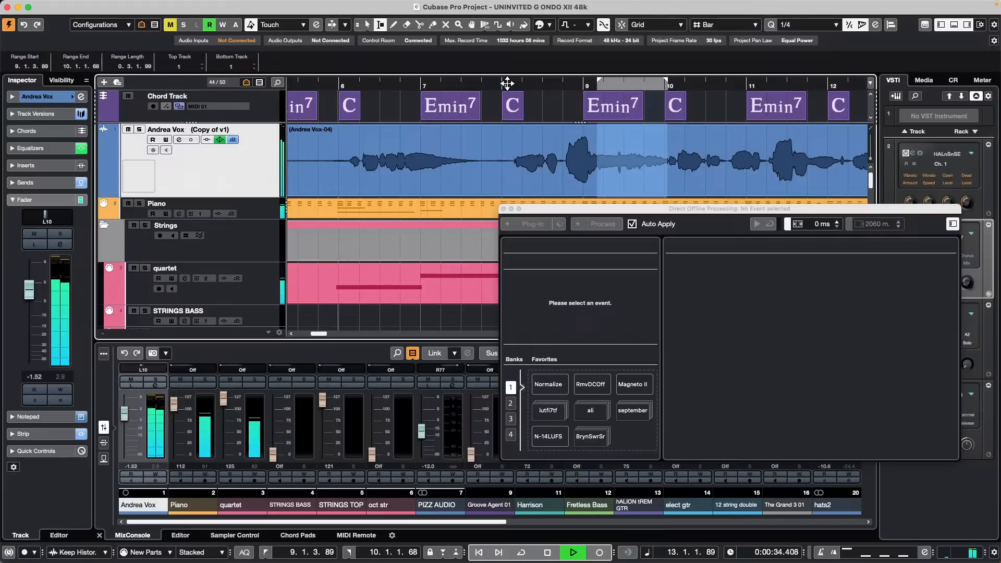
key(space)
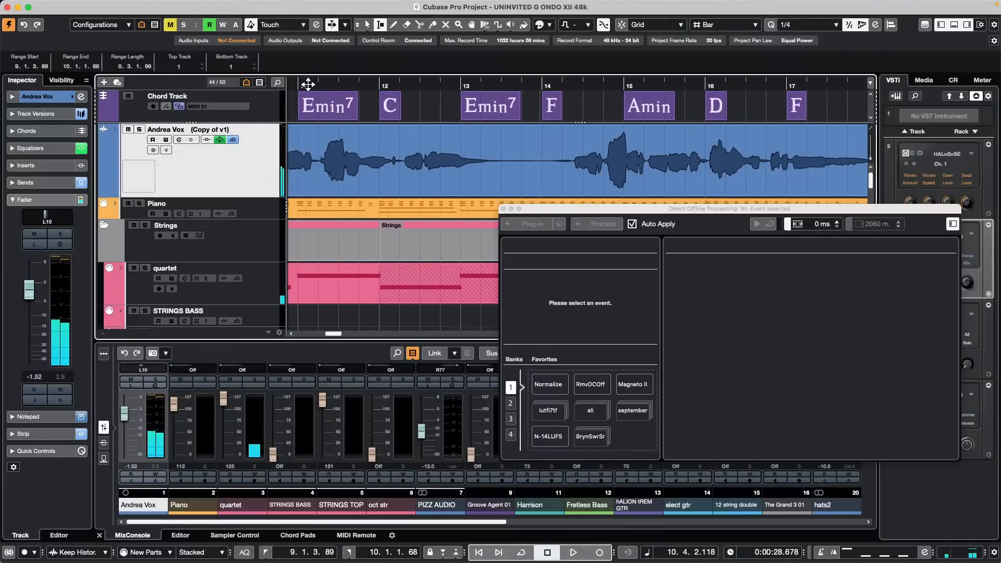
click(443, 194)
key(space)
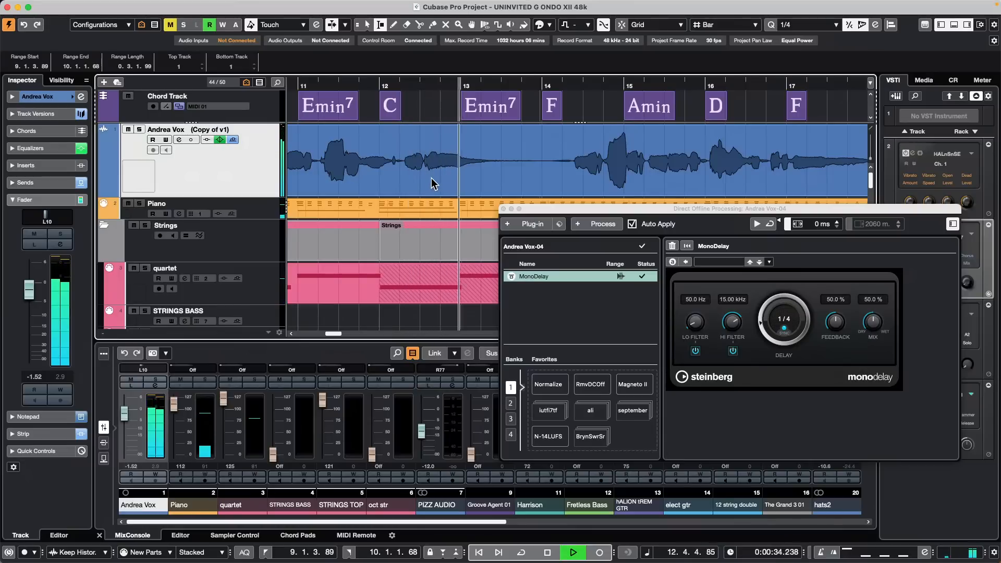
key(space)
right_click(430, 174)
Step: Range-select the vocal from about bar 12.3 to 14.2 and try a dotted-quarter delay time
click(455, 174)
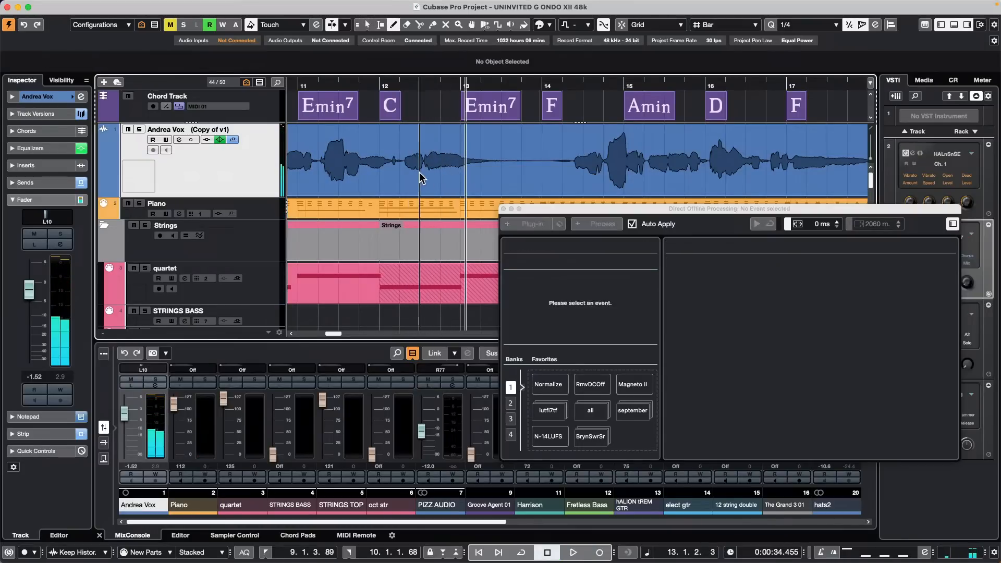
right_click(424, 172)
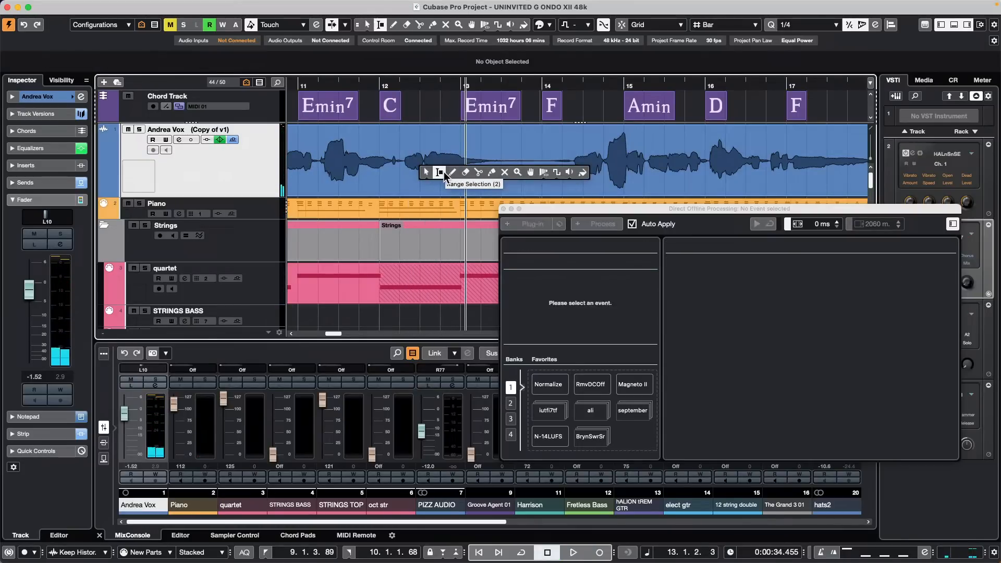
click(441, 173)
right_click(422, 165)
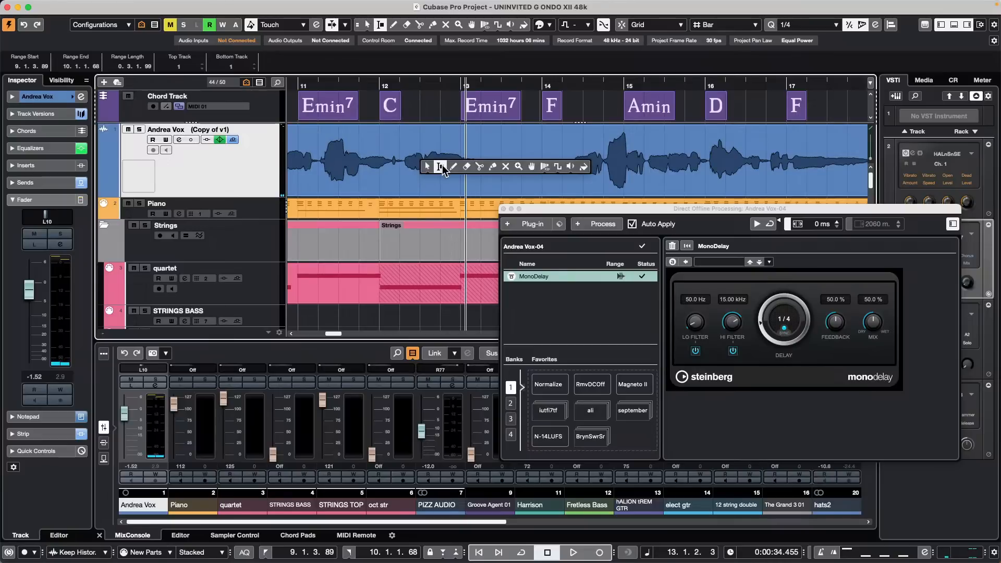
click(426, 164)
drag(423, 157, 562, 162)
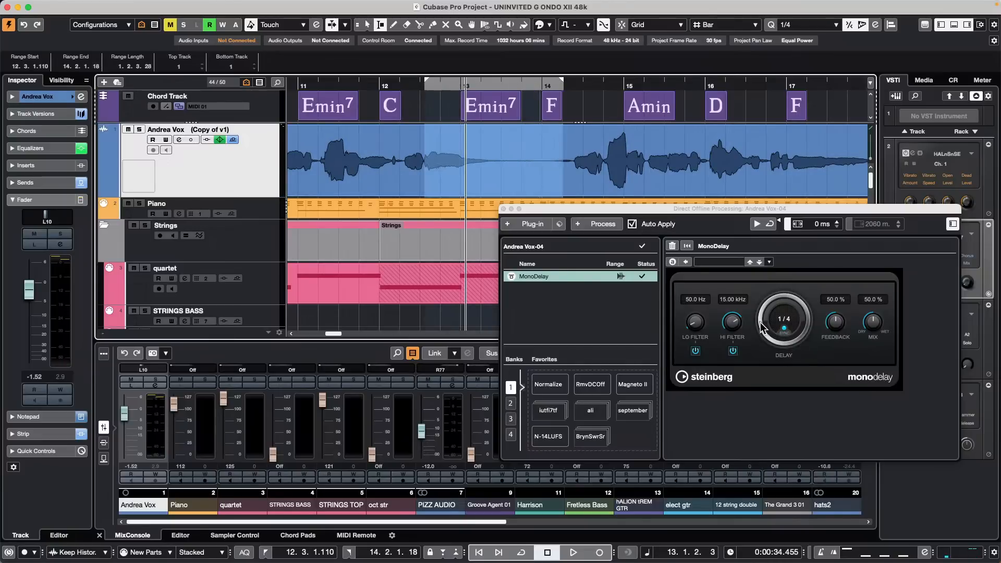
drag(762, 327, 797, 283)
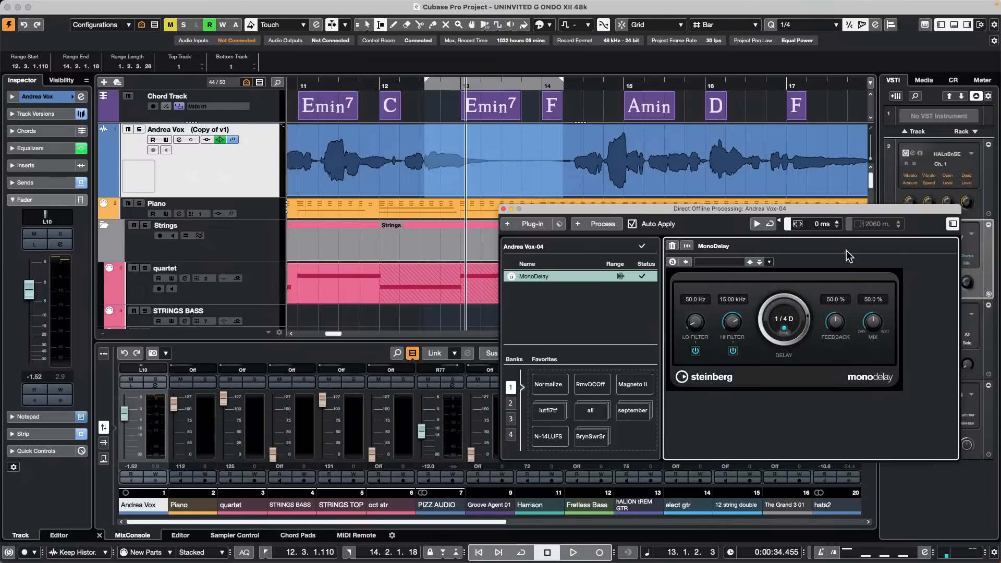
click(488, 100)
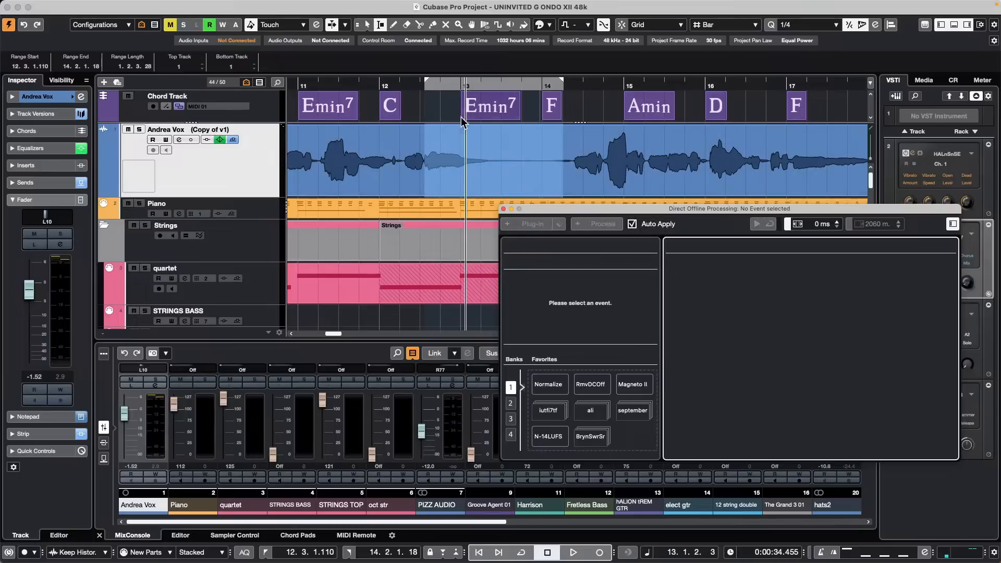
click(509, 170)
Step: Reselect the vocal from 12.3.1.110 to 14.1.3.13 and add another MonoDelay with 1/8 delay time
key(1)
right_click(420, 168)
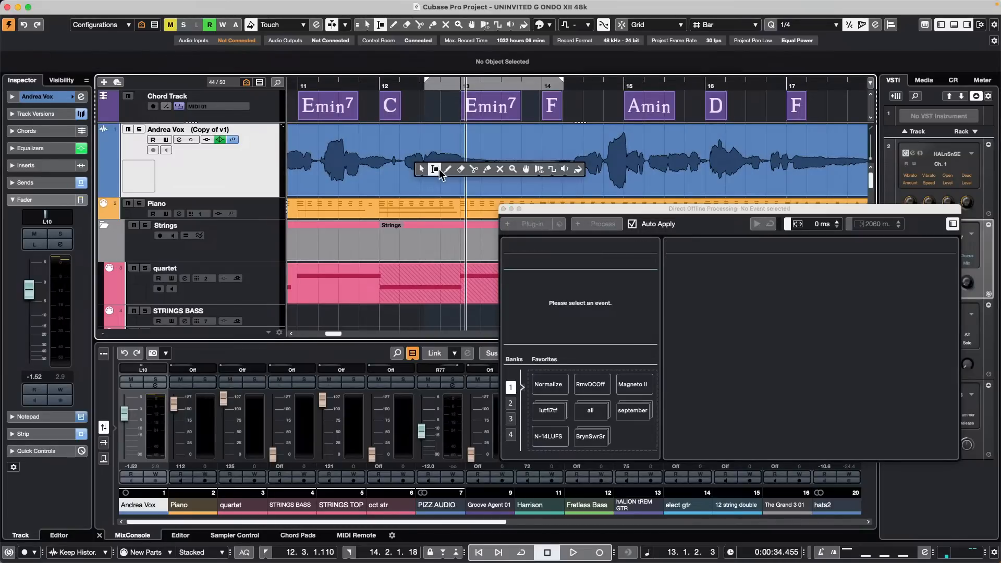
click(437, 170)
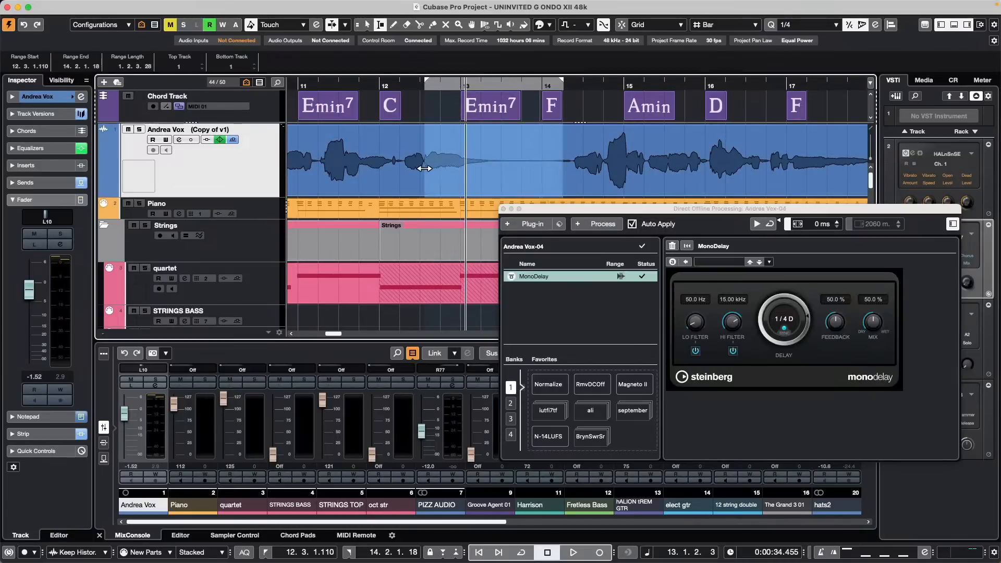
click(547, 170)
drag(423, 159, 552, 168)
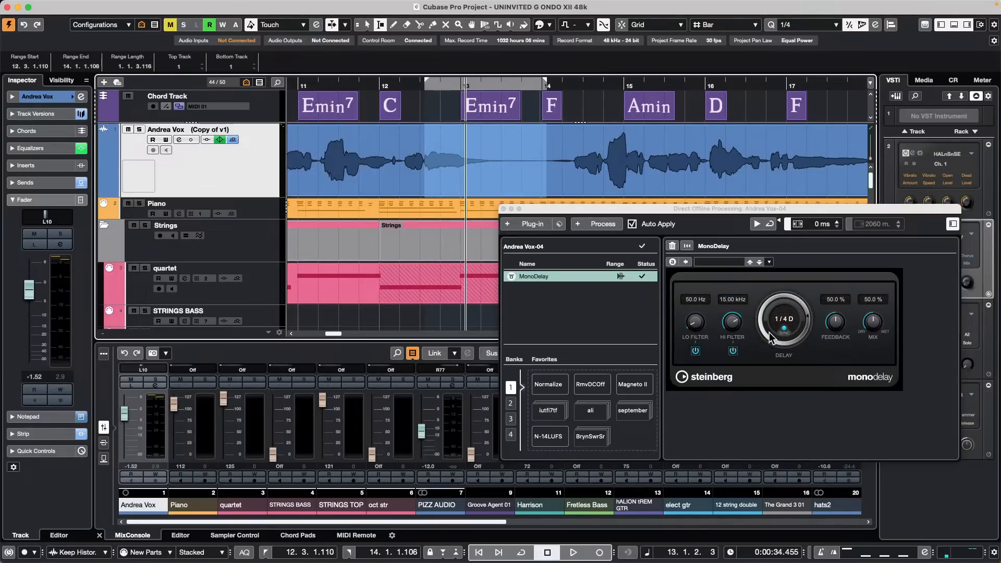
click(527, 224)
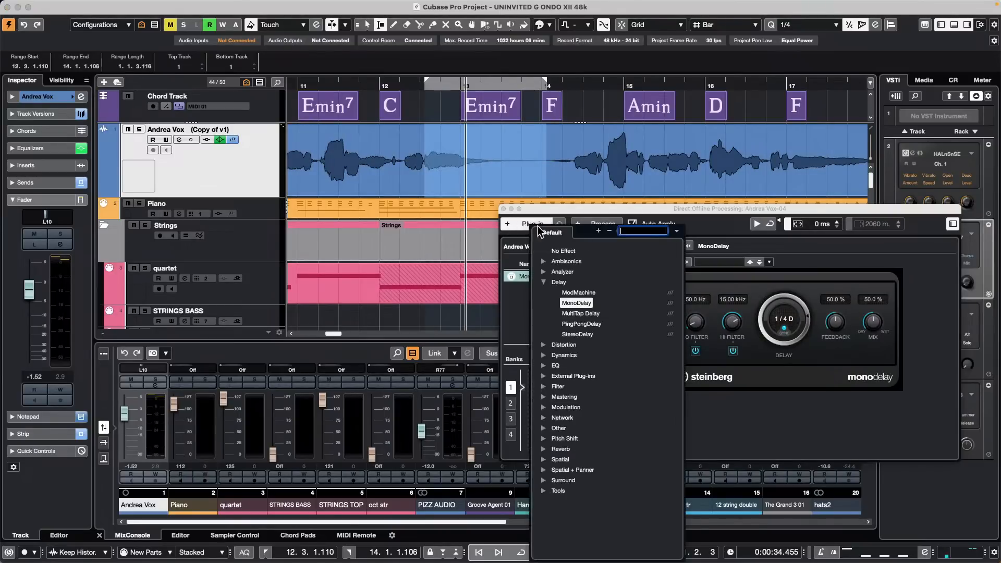
click(575, 304)
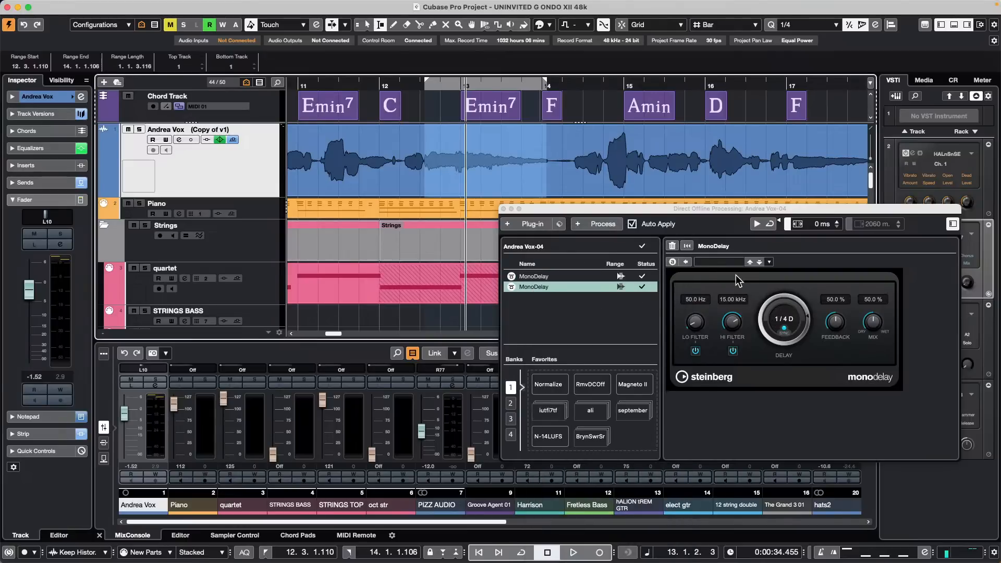
drag(761, 323, 756, 332)
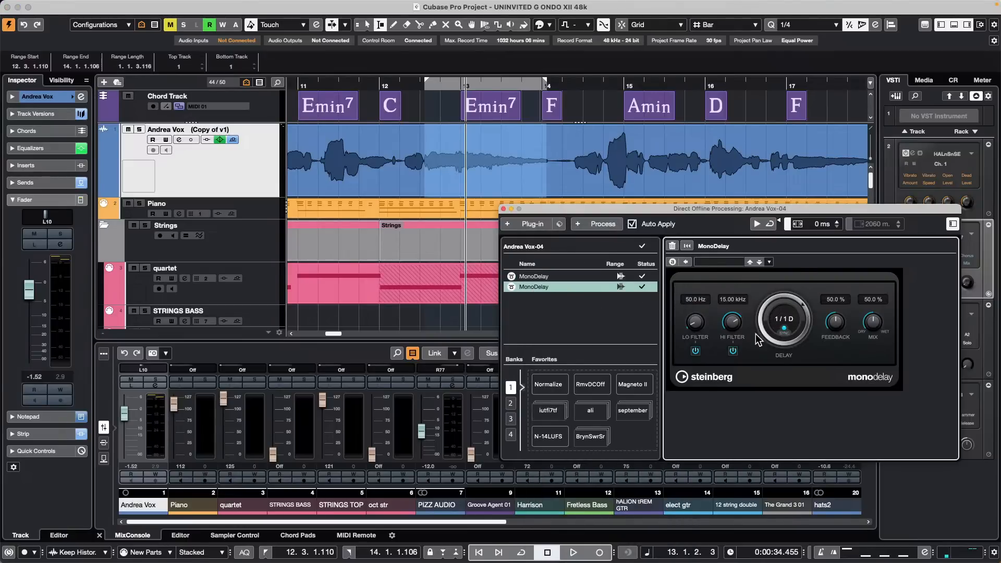
drag(758, 380, 757, 388)
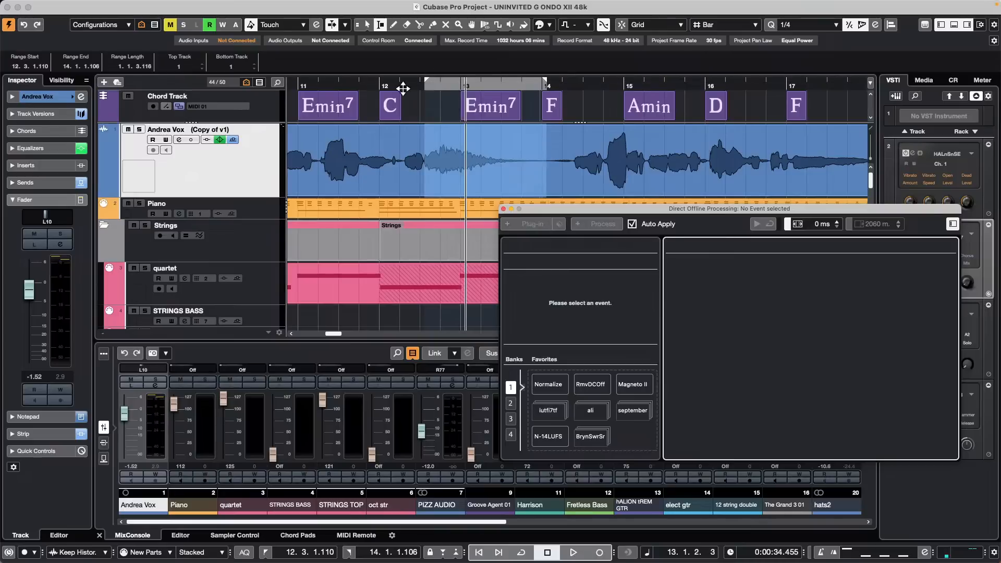
Step: Listen back to the delayed vocal, playing from around bar 12, then bar 7, then earlier
double_click(403, 86)
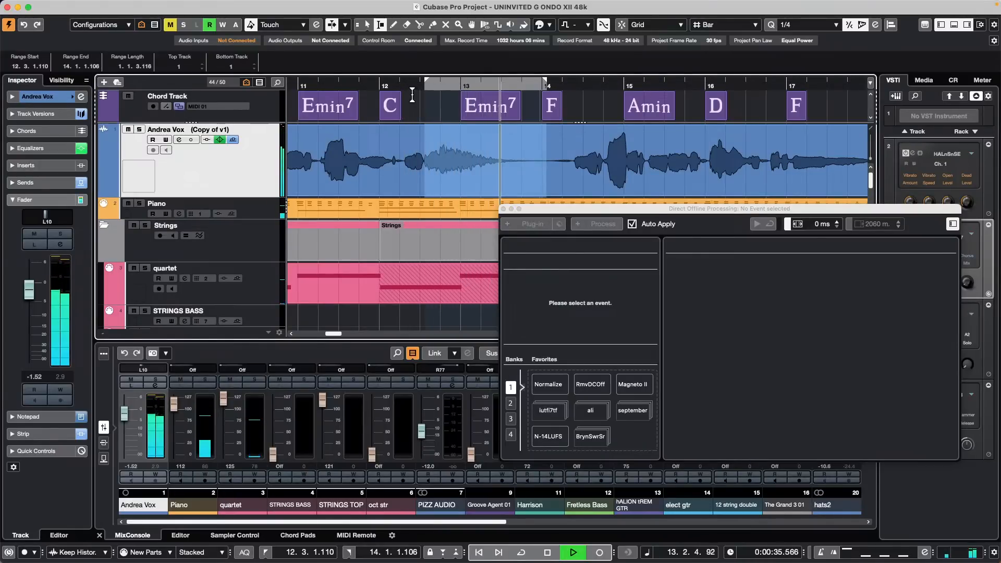
click(686, 152)
click(400, 109)
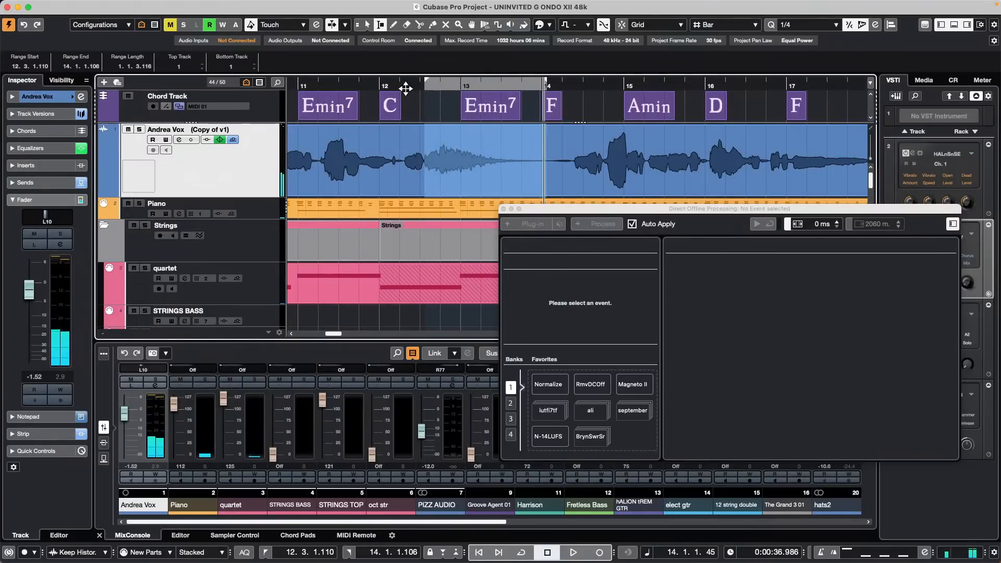
mouse_move(299, 83)
mouse_down()
mouse_move(252, 78)
mouse_move(312, 78)
mouse_up()
key(space)
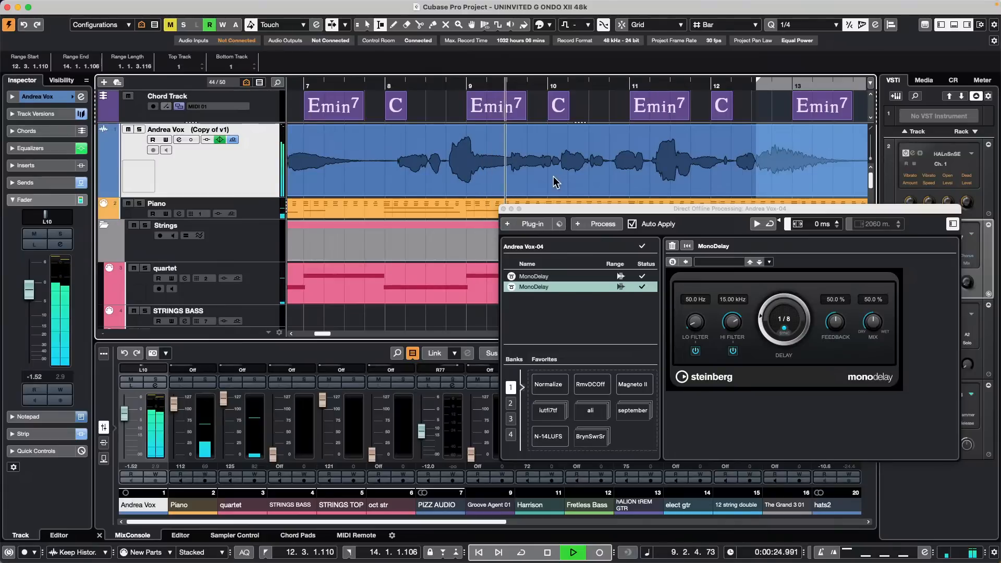
click(398, 134)
key(space)
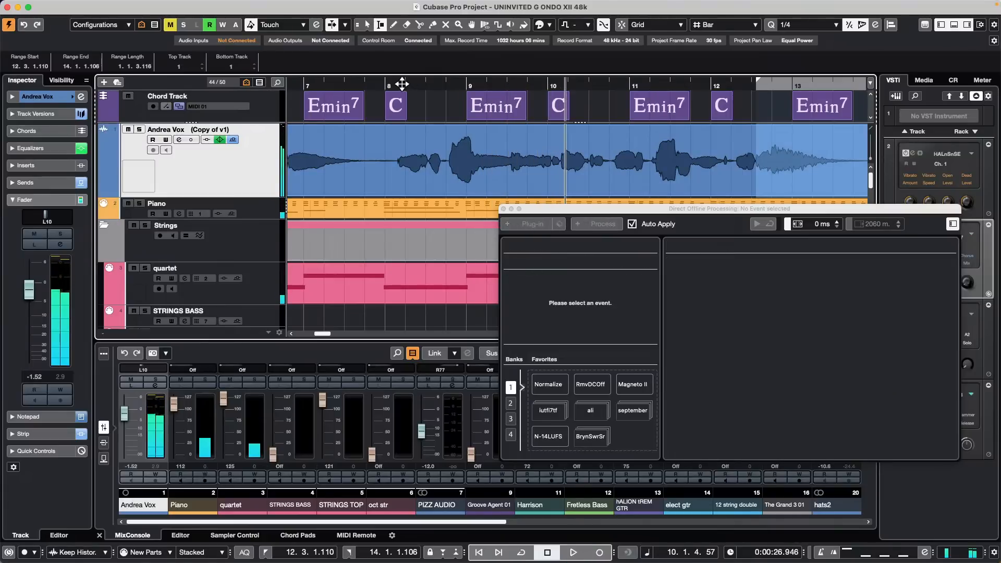
drag(402, 83, 496, 65)
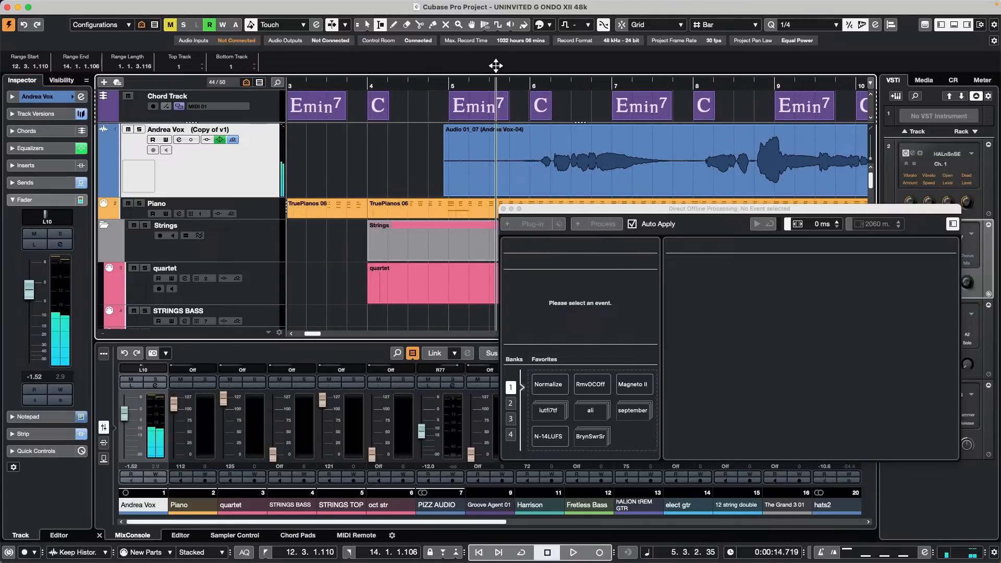
key(space)
Step: Select the Andrea Vox event and switch to the Range Selection tool
click(697, 140)
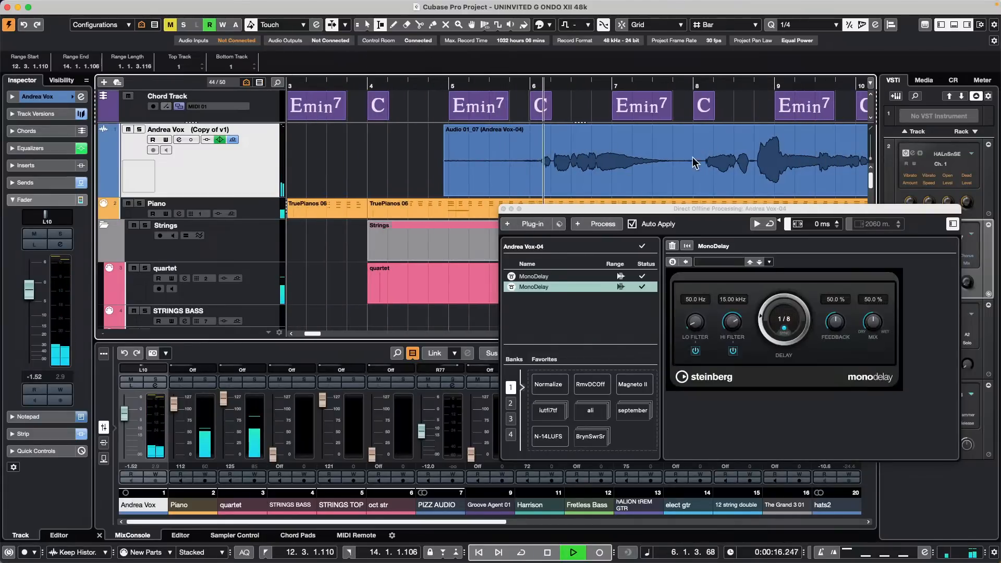
right_click(665, 160)
click(674, 161)
Step: Range-select the vocal from 5.4.2.108 to 7.4.4.22 and add StudioEQ to the processing chain
drag(689, 160, 520, 160)
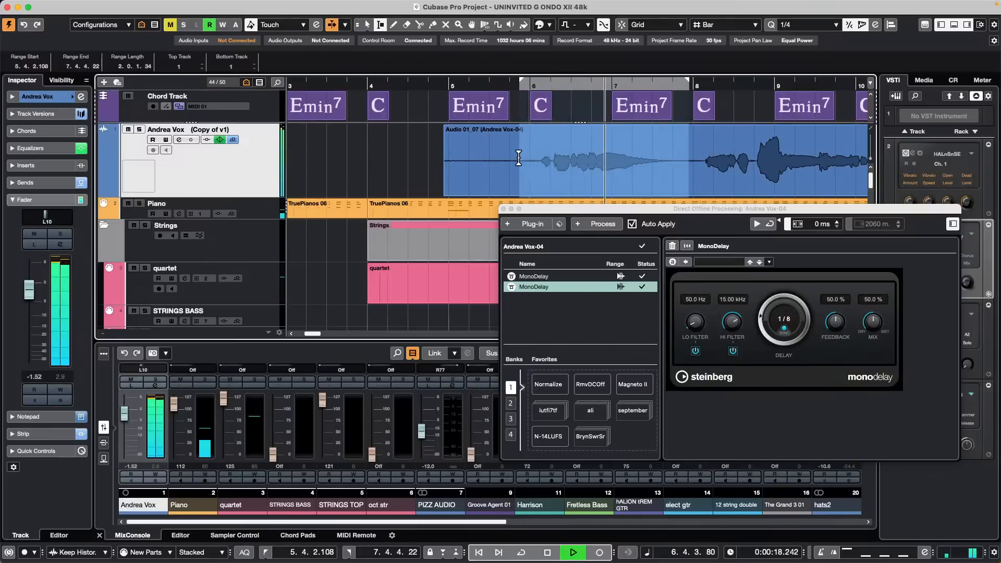
click(531, 223)
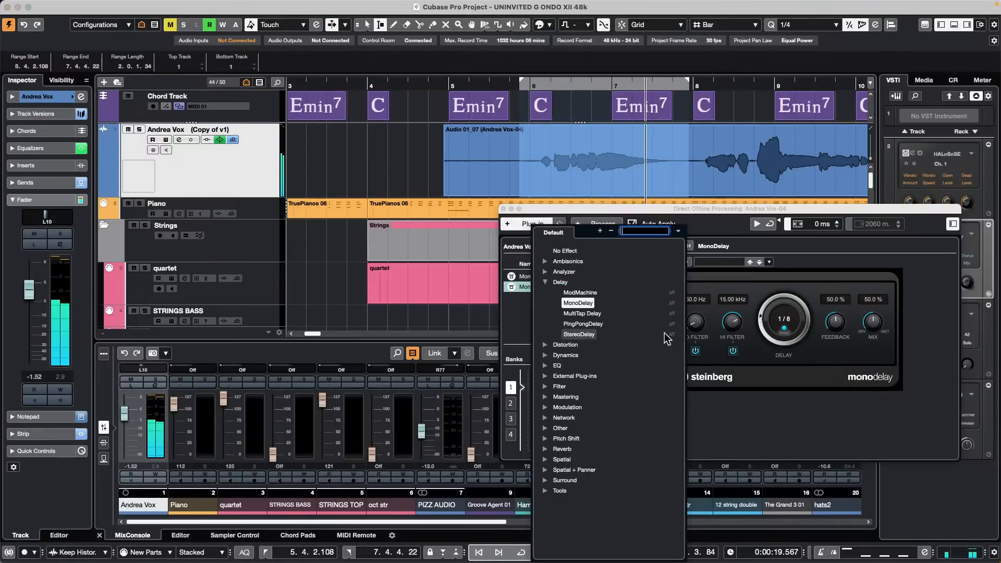
click(550, 366)
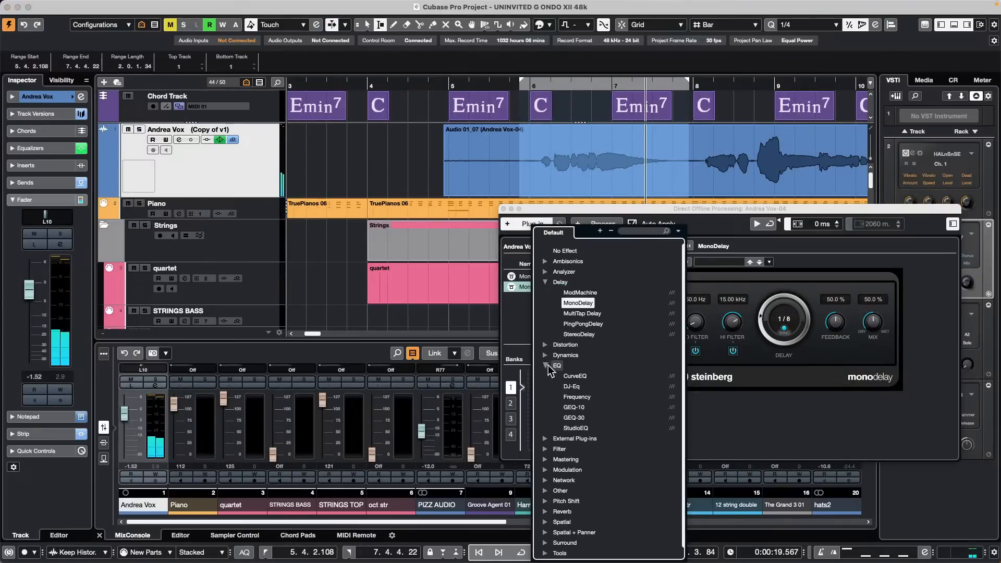
click(576, 428)
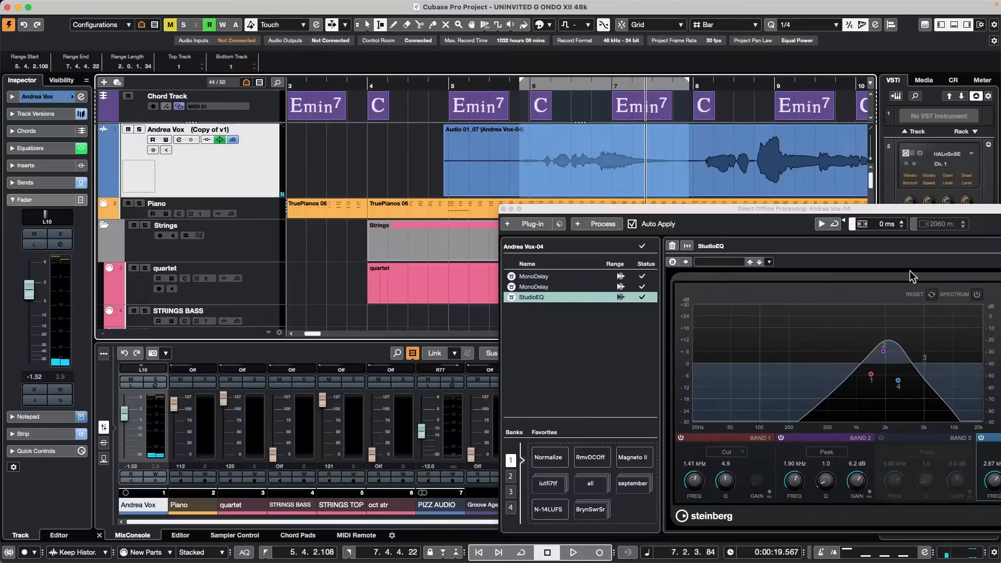
click(488, 87)
drag(491, 91, 486, 84)
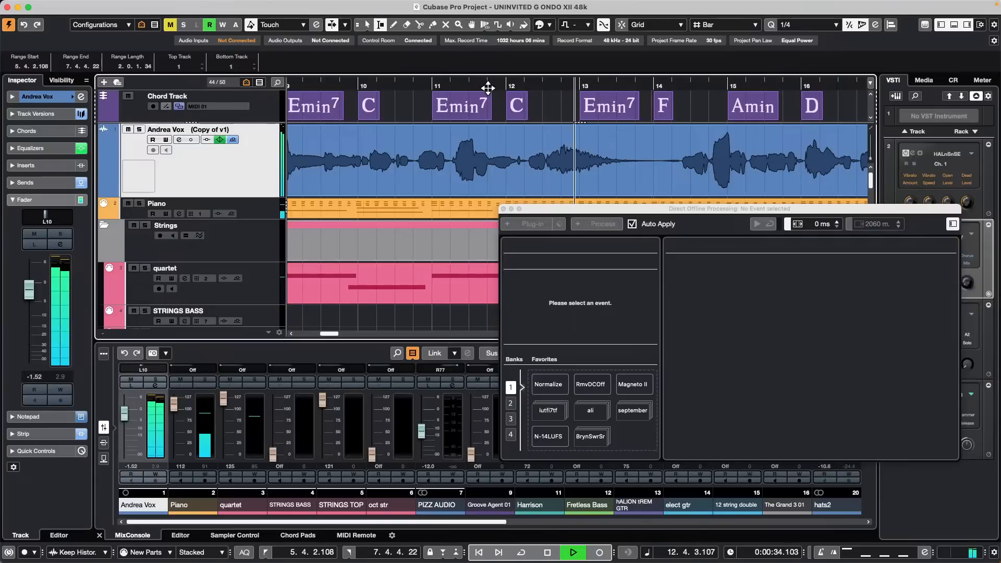
click(478, 182)
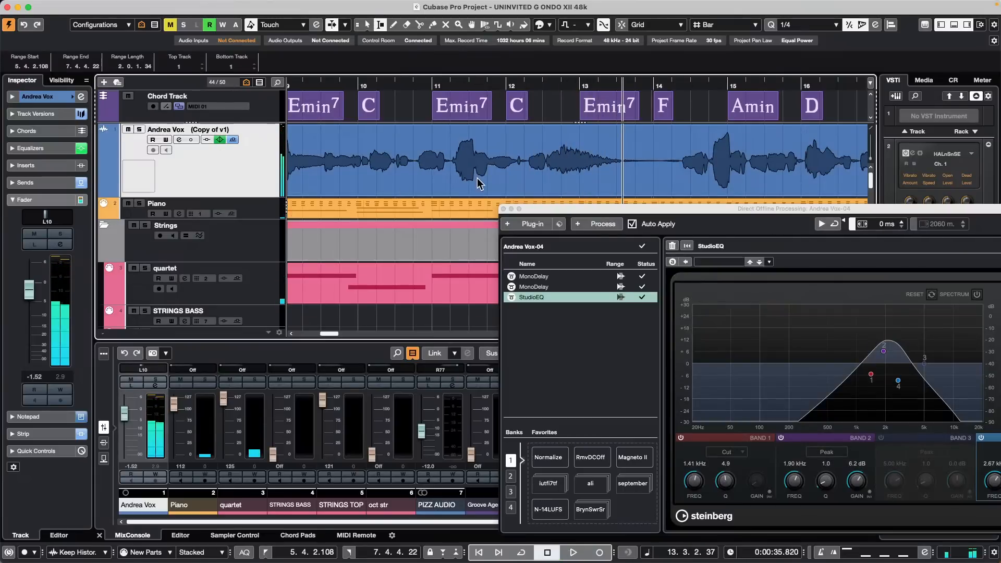
click(483, 183)
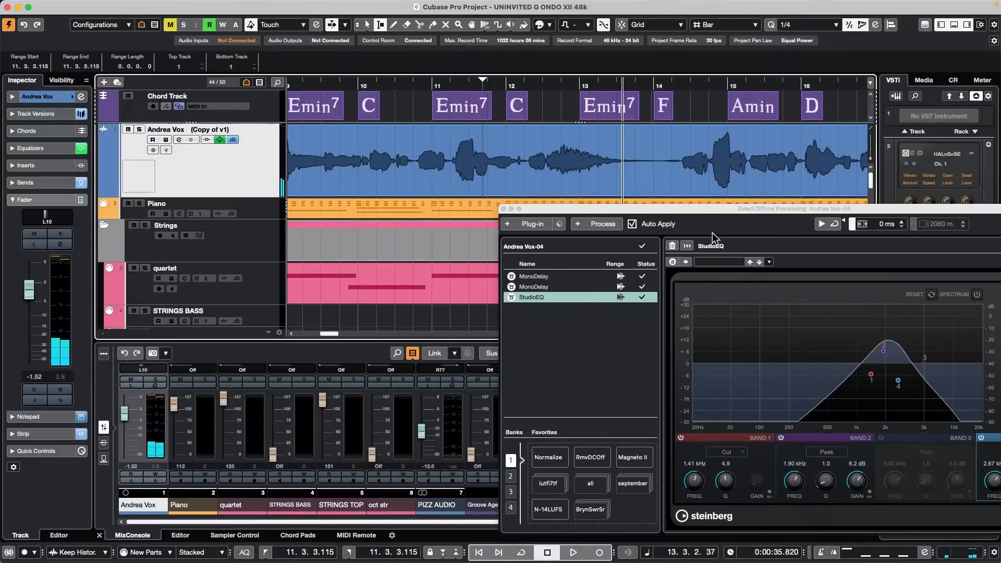
Step: Cut the second MonoDelay, then delete all processes from the event
click(555, 287)
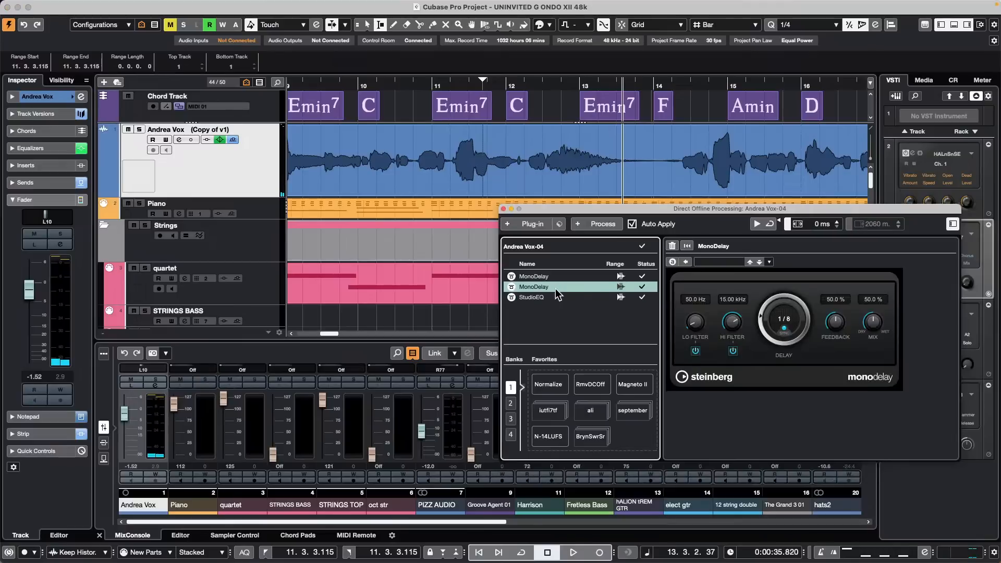
right_click(556, 288)
click(602, 312)
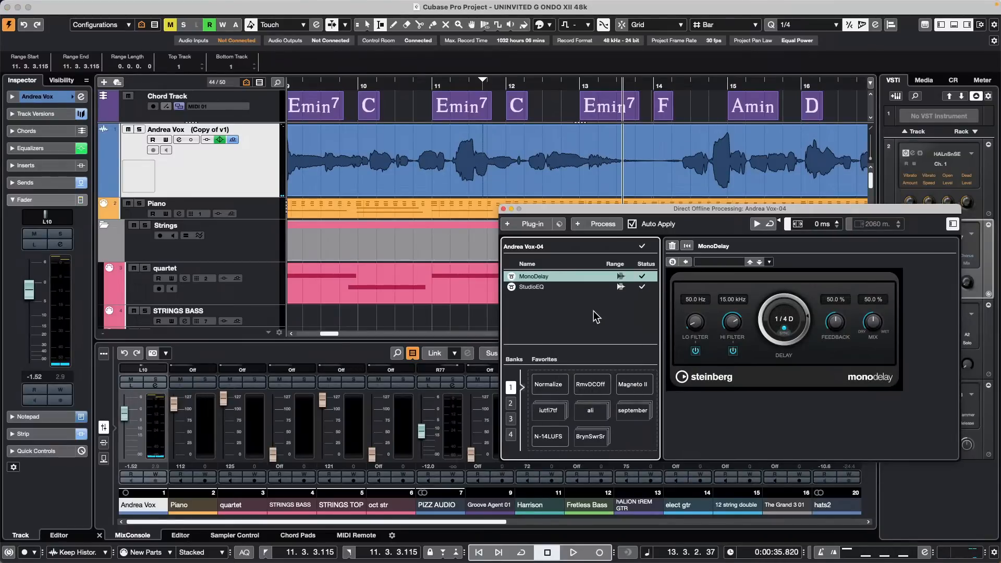
right_click(546, 296)
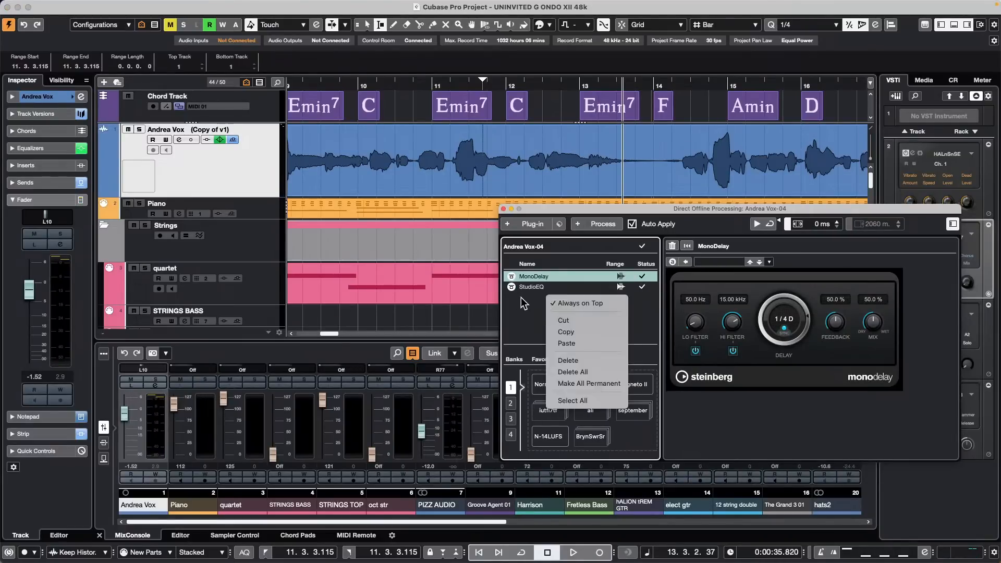
click(521, 297)
right_click(566, 304)
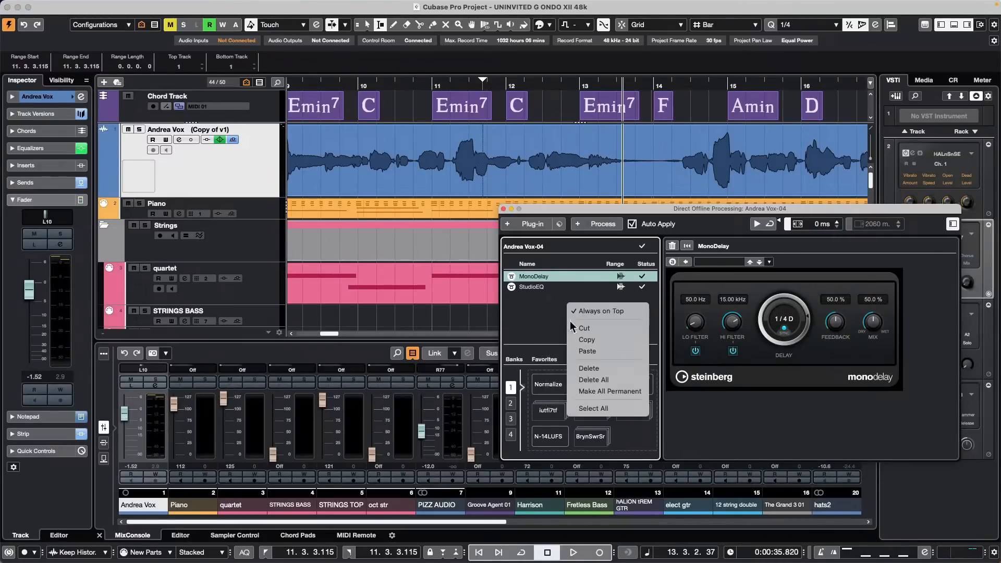
click(602, 381)
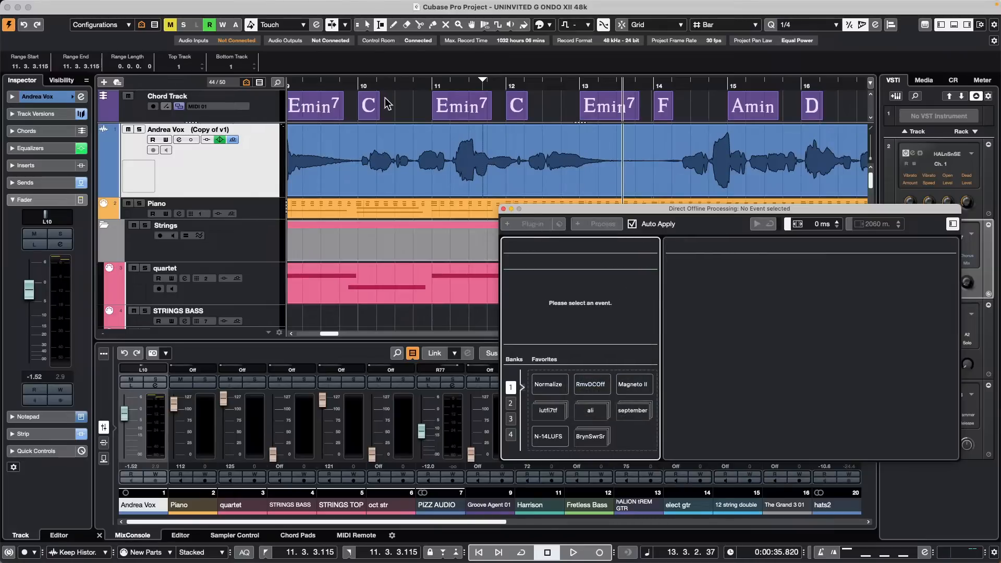
Step: Close the Direct Offline Processing window and range-select the vocal from bar 12 to about 14.2
drag(397, 82, 394, 57)
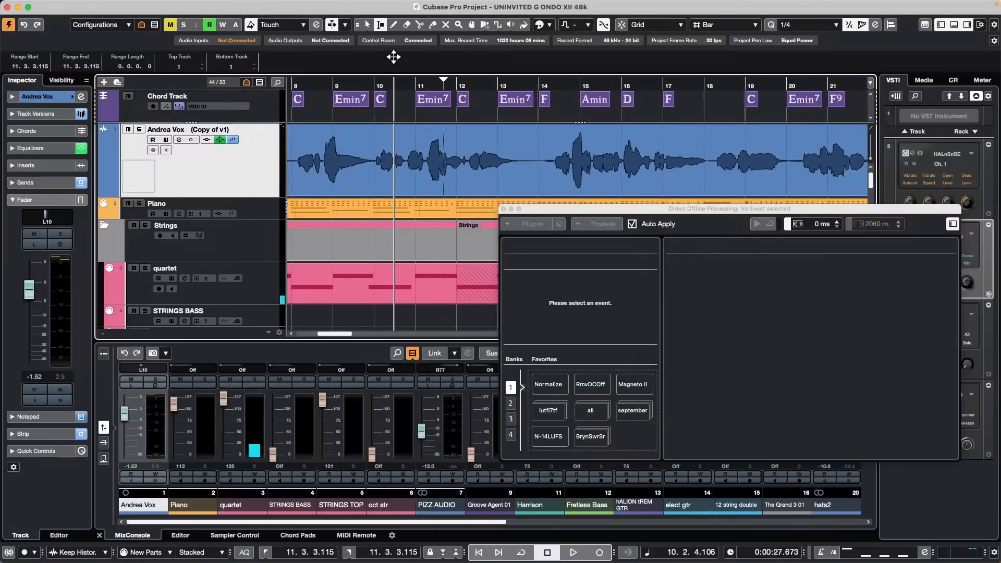
click(502, 209)
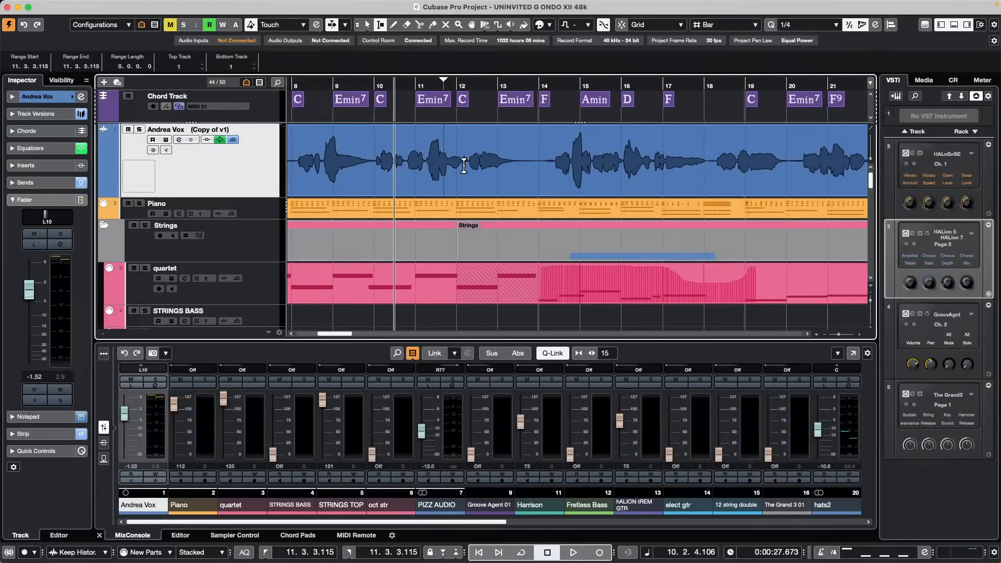
drag(465, 164, 550, 174)
Step: Apply MonoDelay with a 1/16 delay to the bar 12–14 range and play from bar 11
click(150, 6)
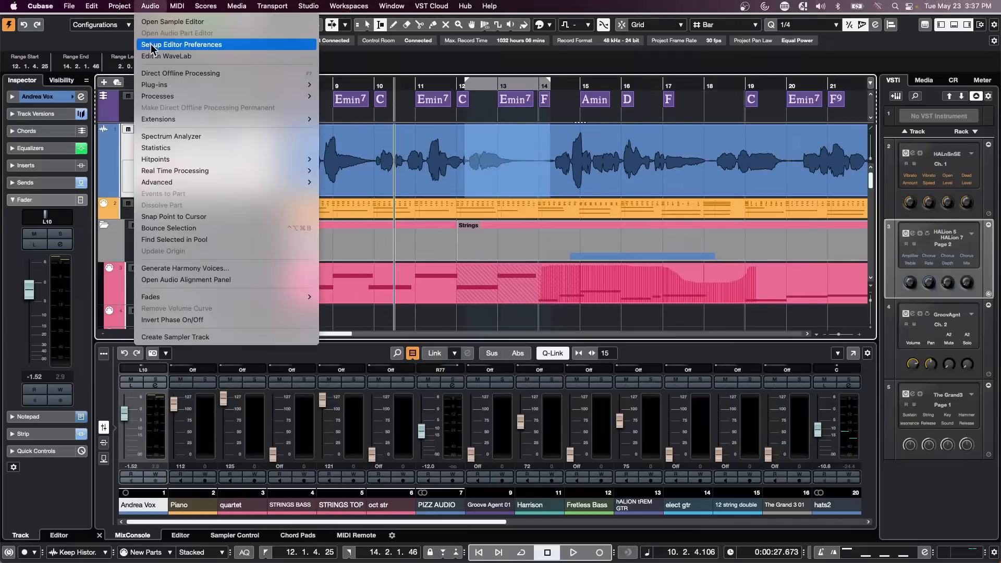
mouse_move(156, 84)
mouse_move(321, 90)
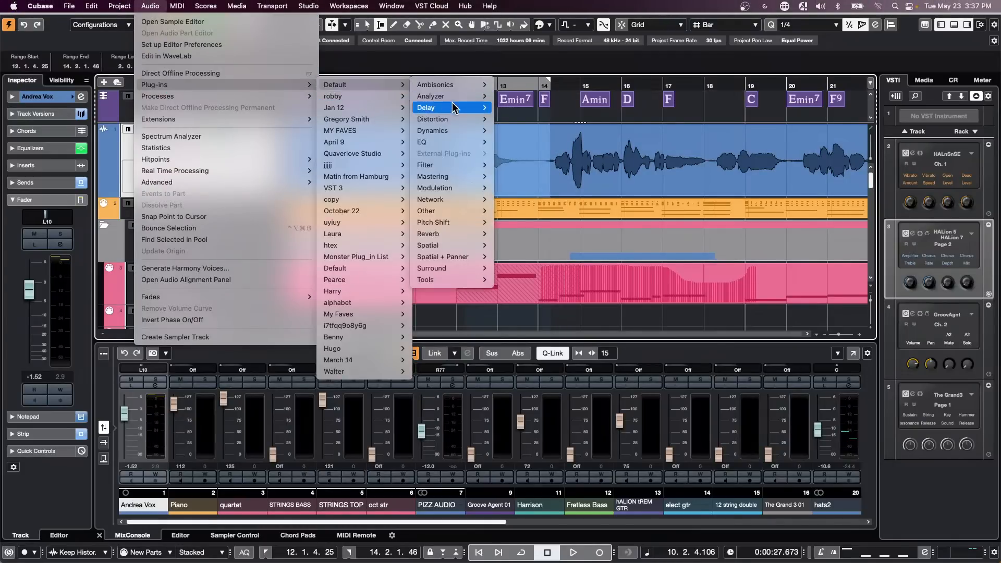
mouse_move(452, 107)
click(528, 125)
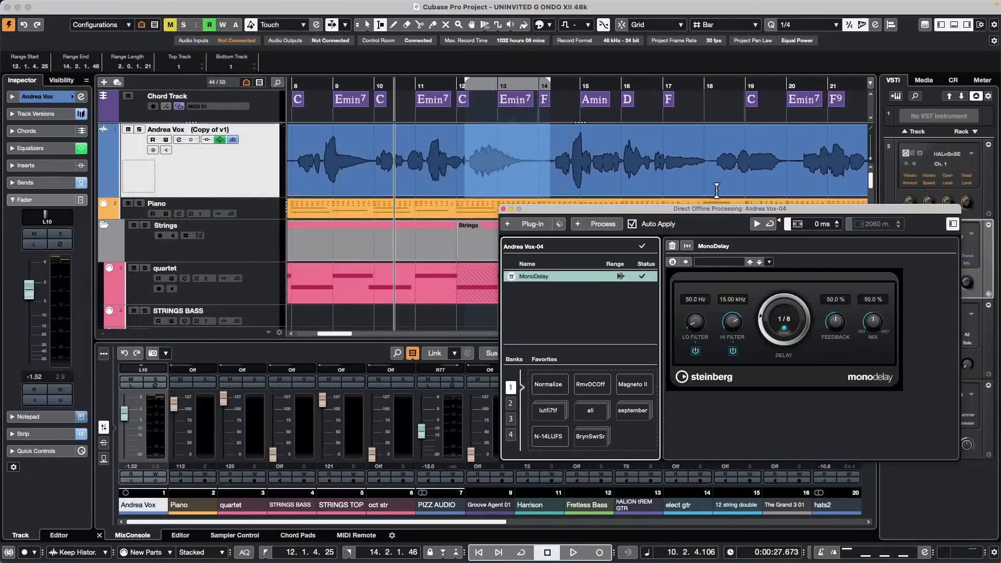
click(762, 316)
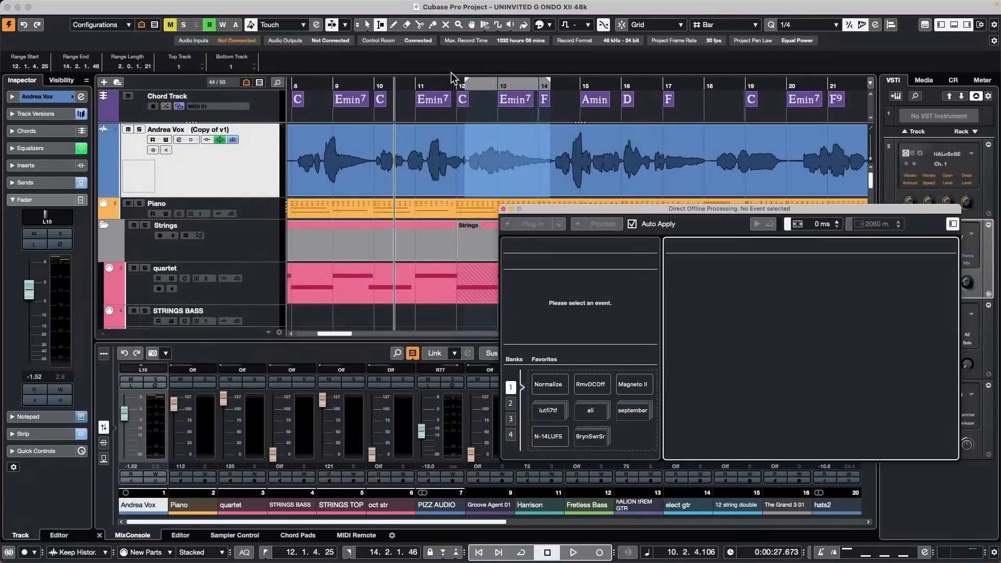
click(423, 89)
key(space)
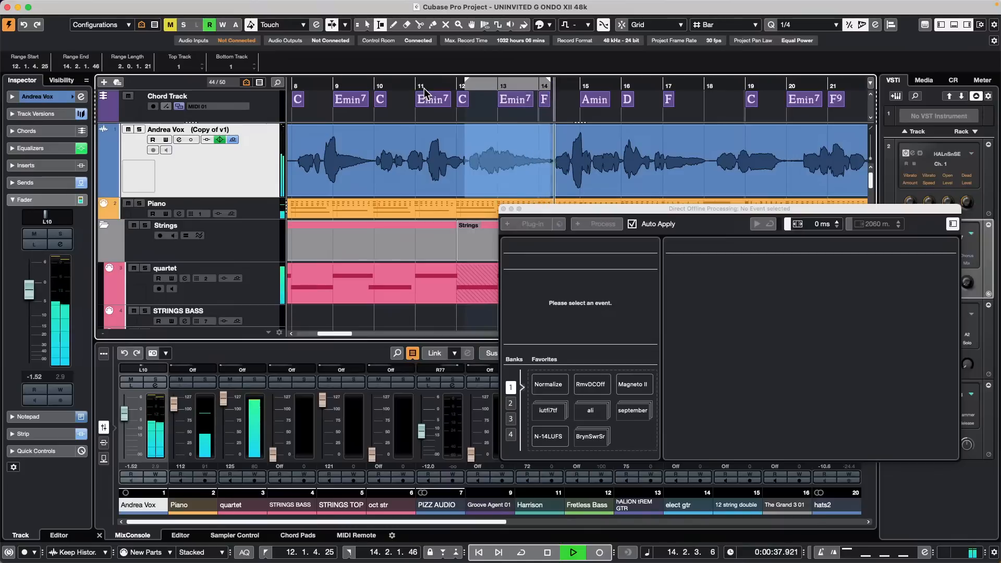
Step: Stop playback and cut MonoDelay from the Andrea Vox event's process list
key(space)
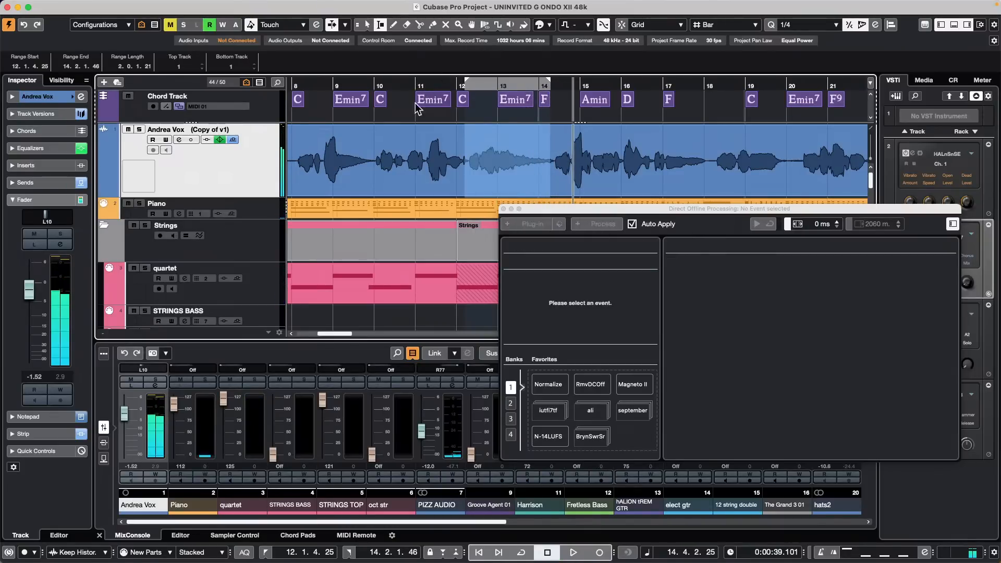
click(503, 195)
click(505, 181)
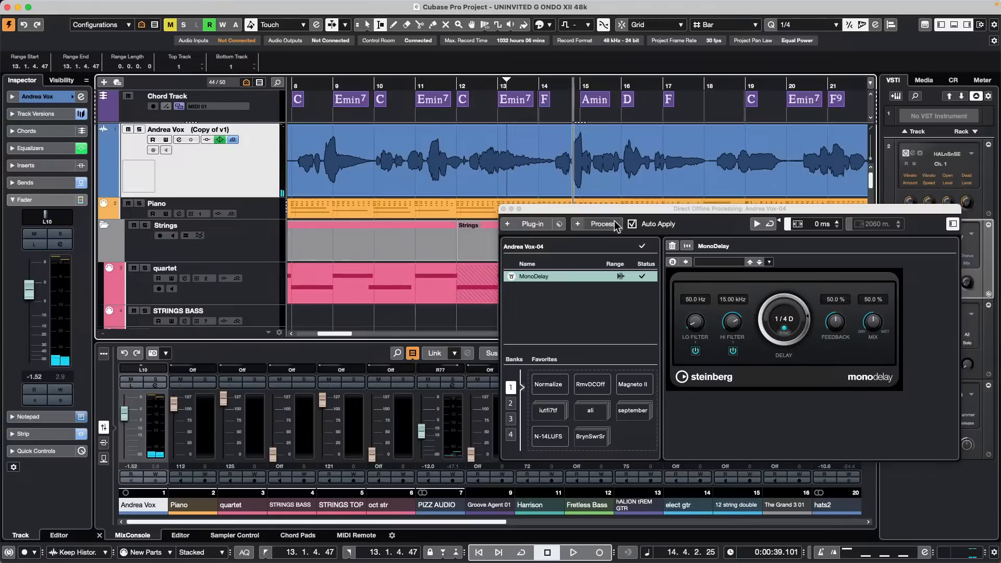
click(502, 177)
right_click(567, 281)
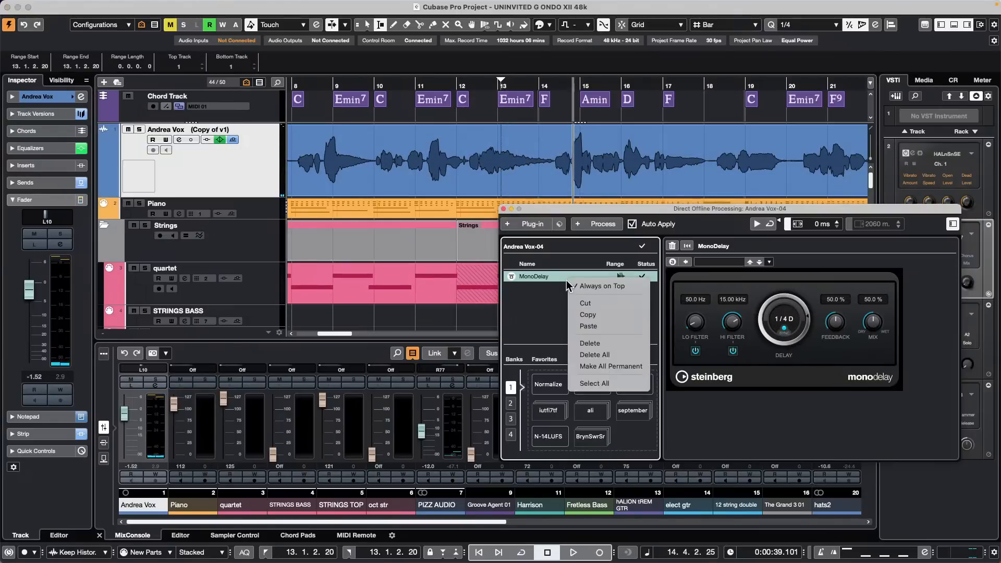
click(615, 305)
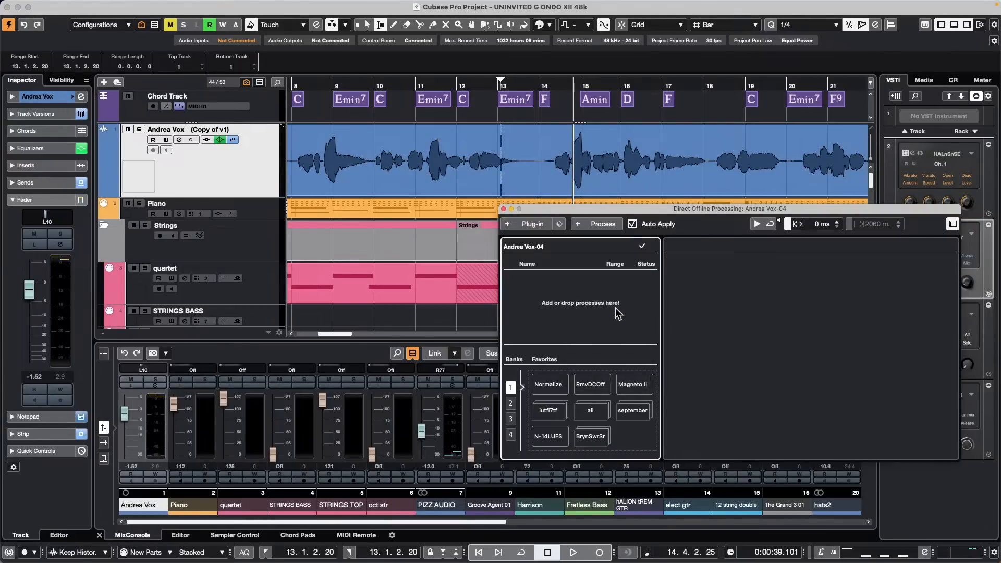
Step: Switch to the Object Selection tool and select the whole Andrea Vox event
key(1)
click(477, 173)
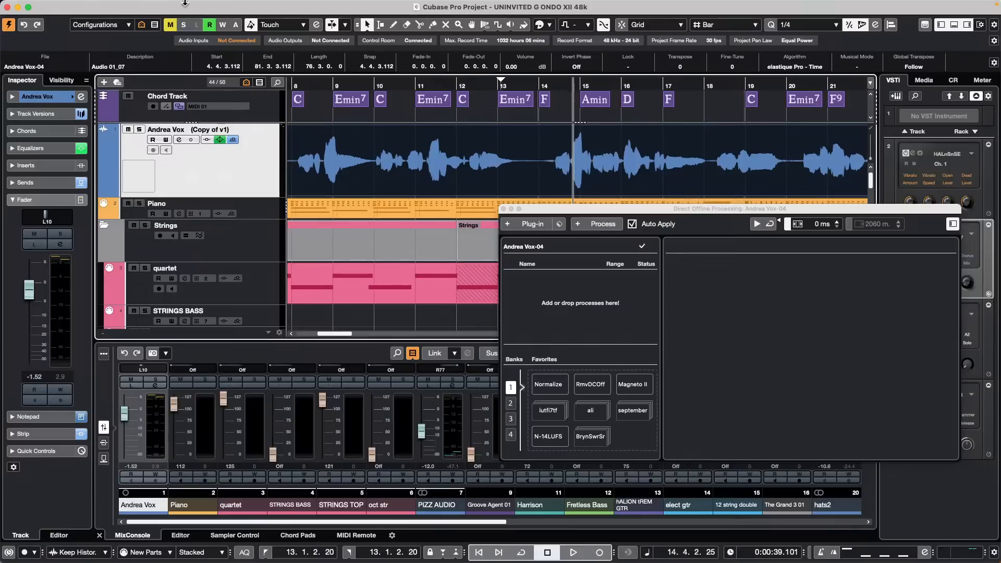
mouse_move(121, 16)
click(40, 7)
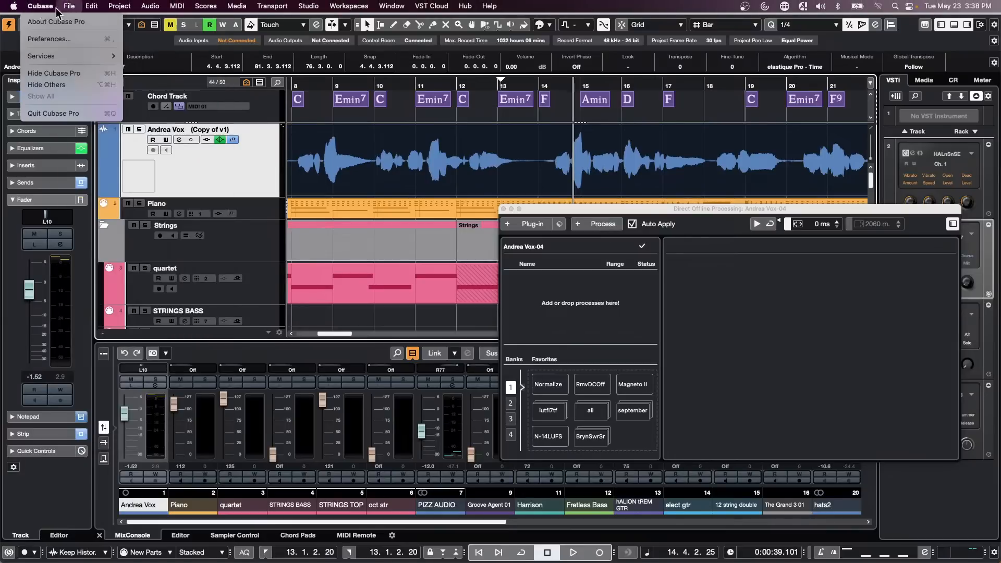
click(56, 42)
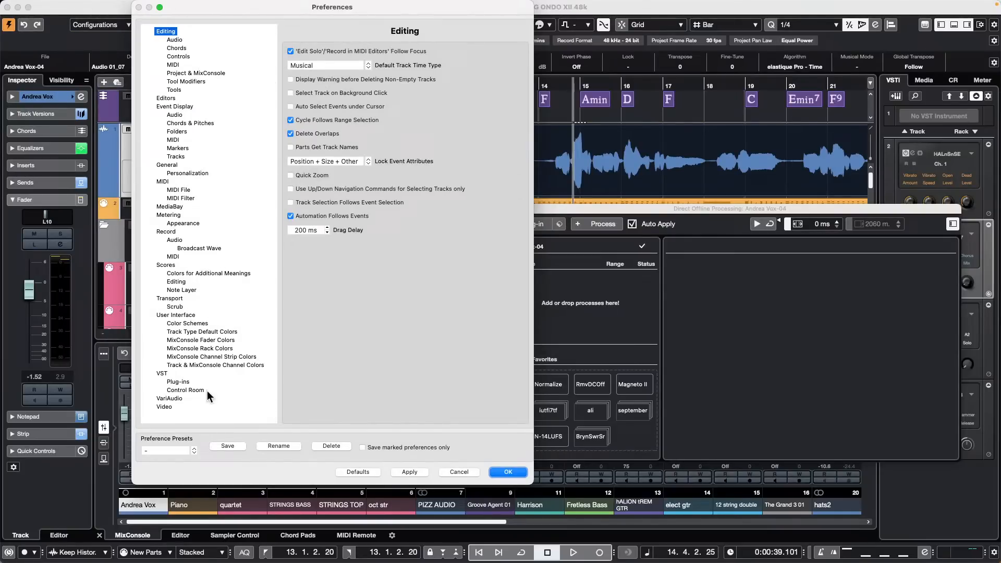
click(179, 189)
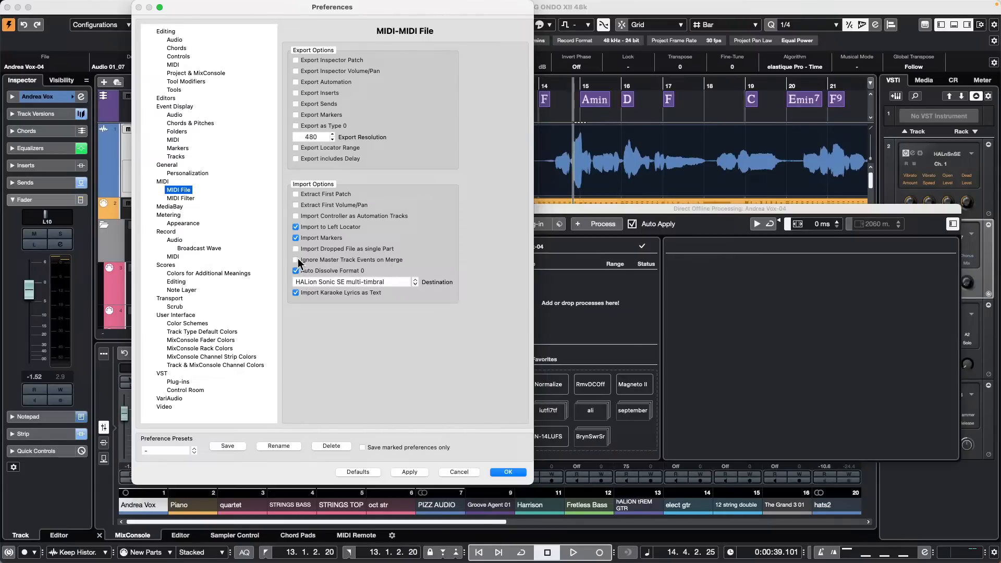
click(296, 259)
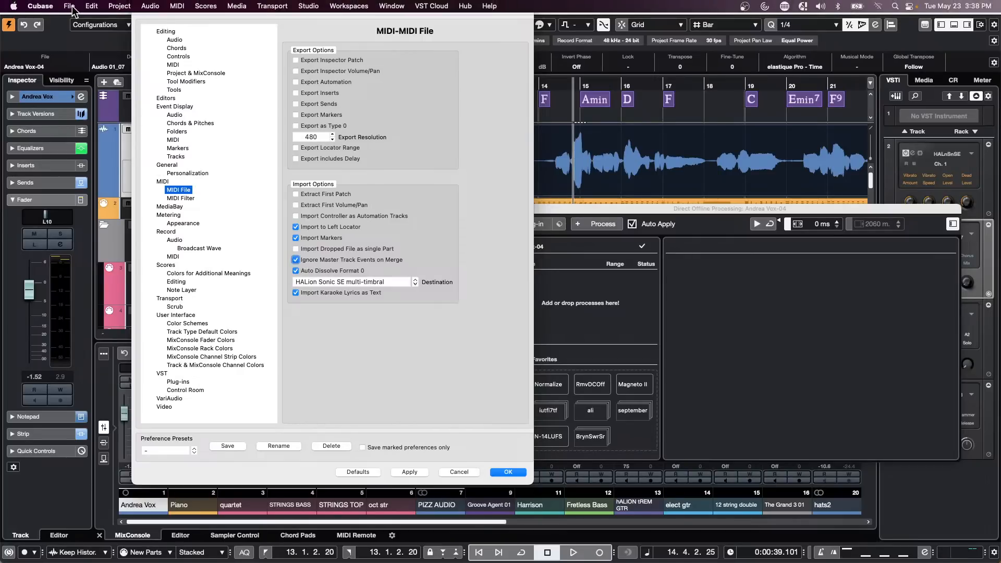
click(71, 7)
mouse_move(40, 6)
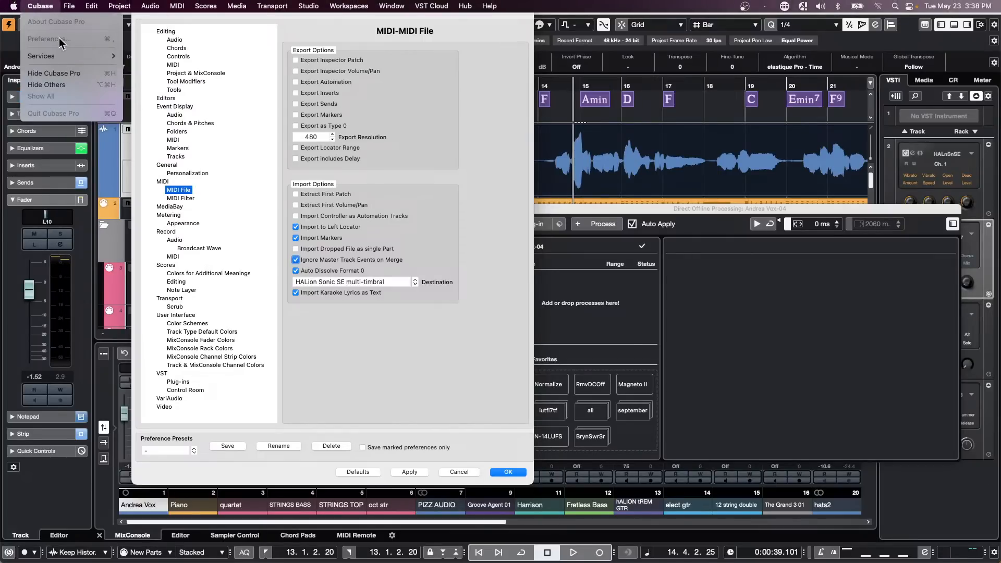
mouse_move(92, 6)
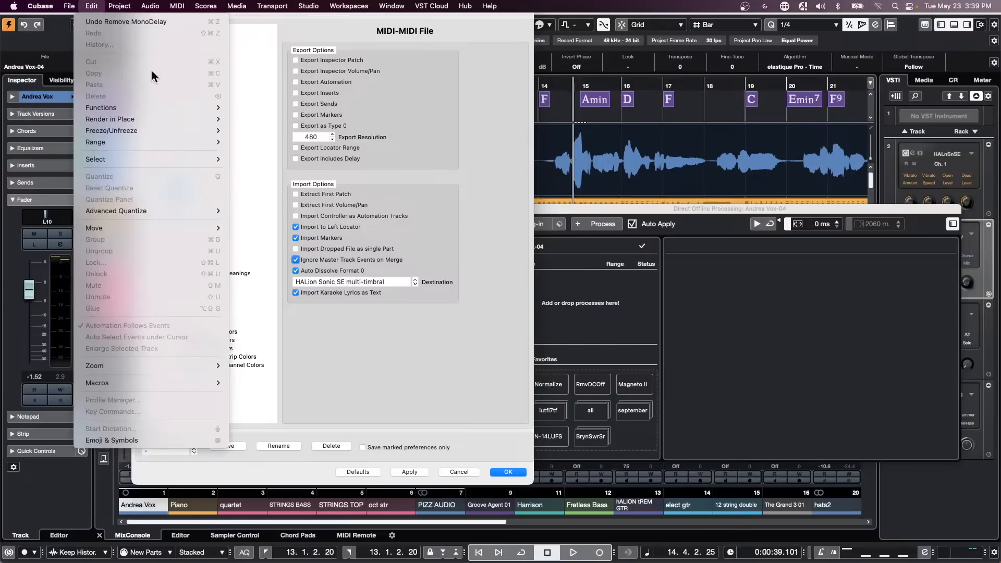
click(389, 365)
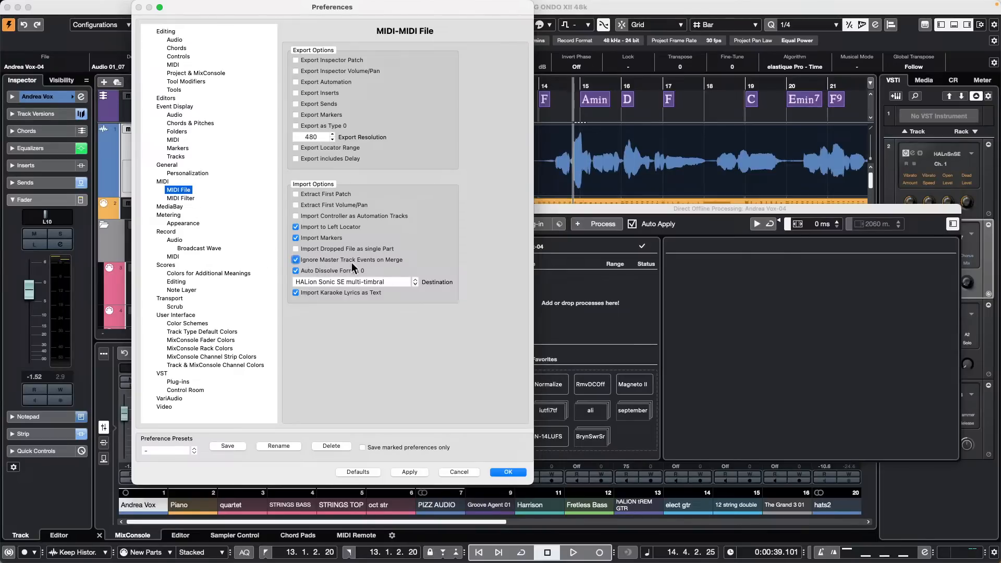
click(350, 260)
click(412, 472)
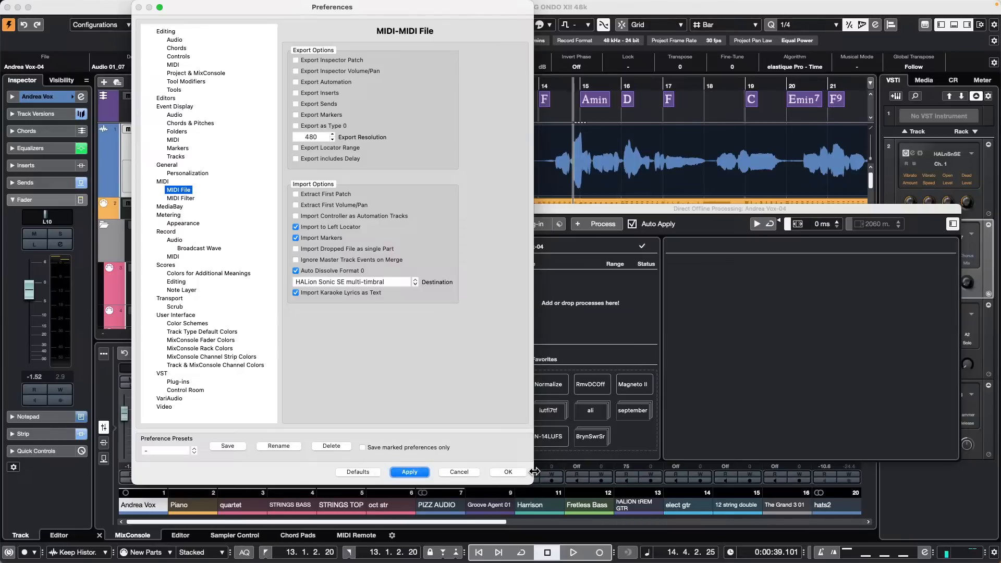
click(516, 472)
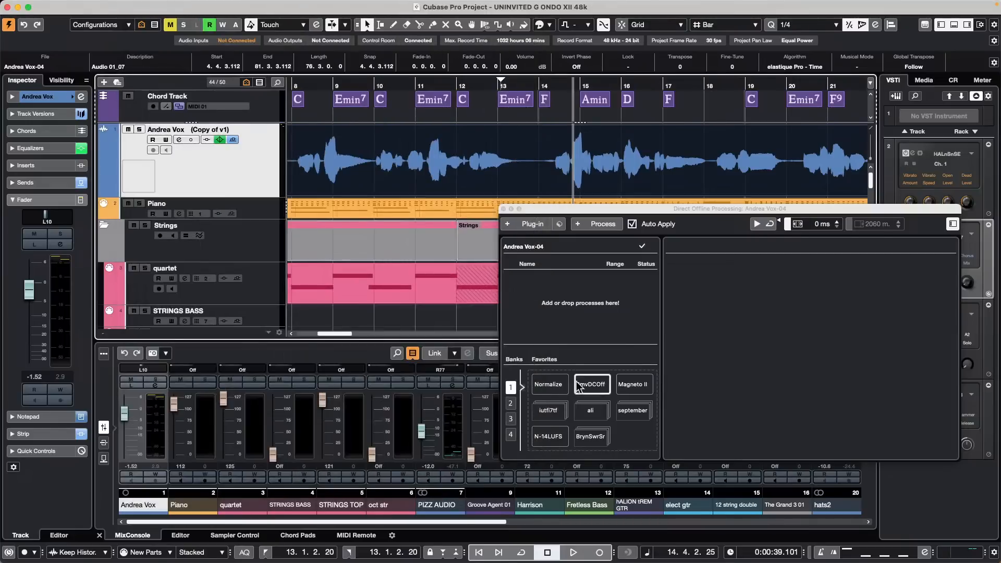
Step: Close the Direct Offline Processing window to reveal the MixConsole and VST Instruments rack
click(504, 209)
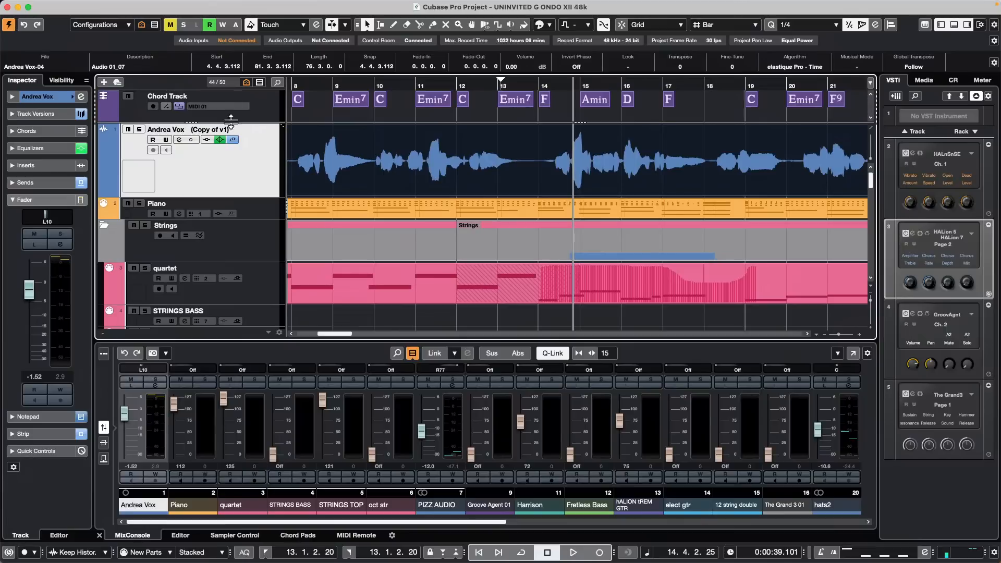
Step: Enlarge the top track-list zone to reveal the Marker track, then shrink it again
drag(258, 124, 240, 208)
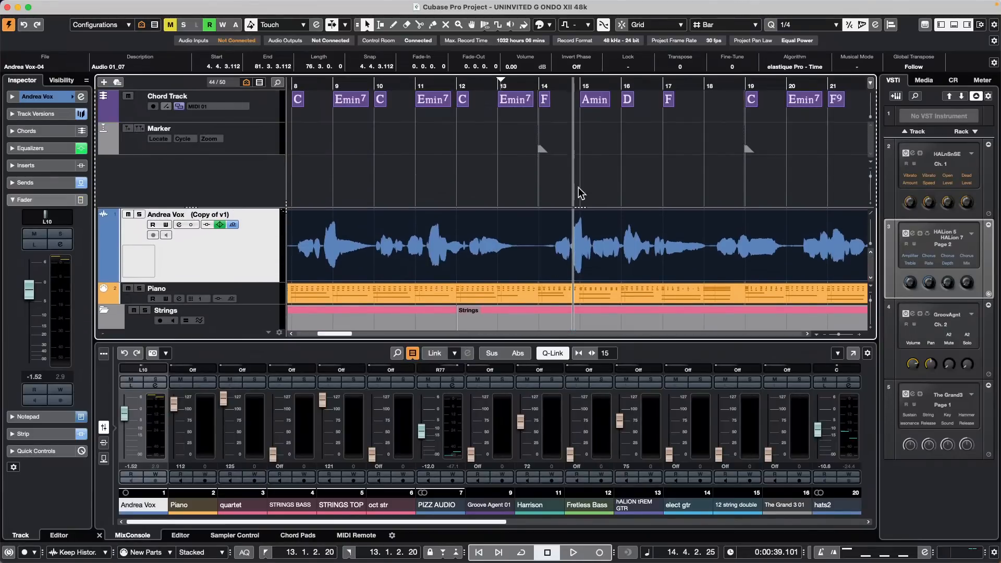
scroll(561, 271, down, 10)
scroll(567, 266, up, 10)
scroll(597, 287, down, 1)
scroll(597, 282, up, 1)
mouse_move(573, 207)
mouse_down()
mouse_move(582, 135)
mouse_move(573, 139)
mouse_up()
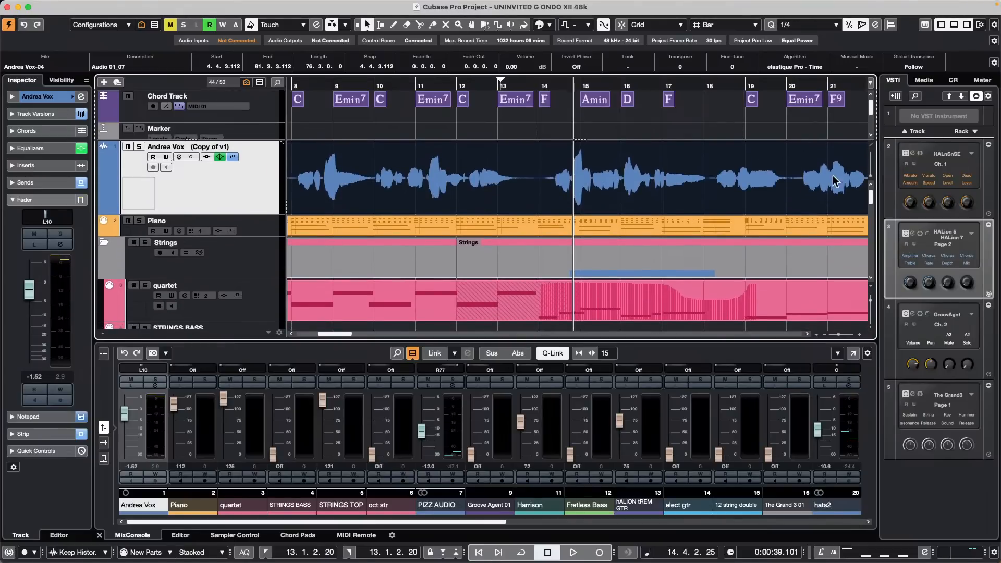
Step: Toggle Divide Track List off, on, and off again, scrolling the track list
click(871, 146)
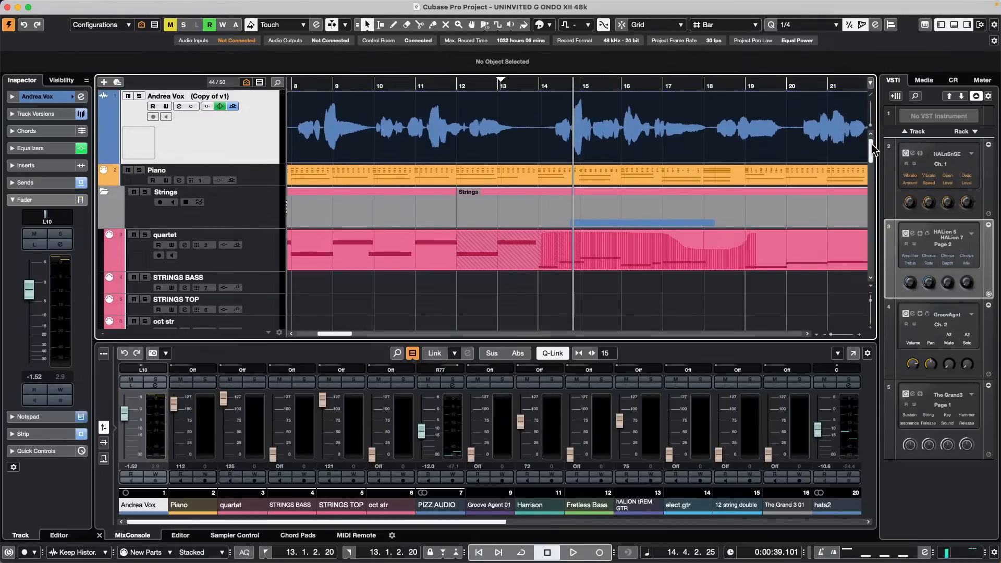
click(871, 93)
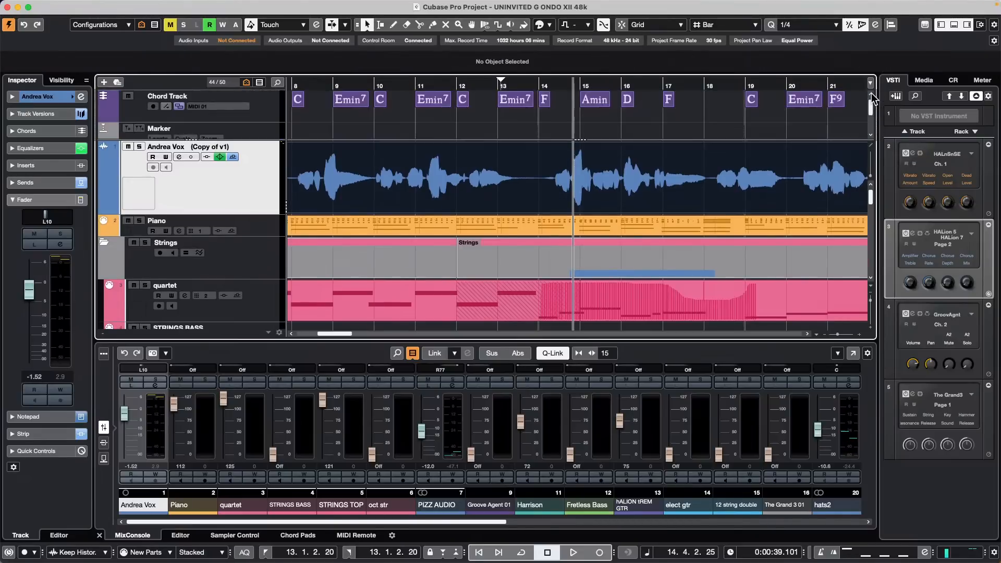
click(871, 148)
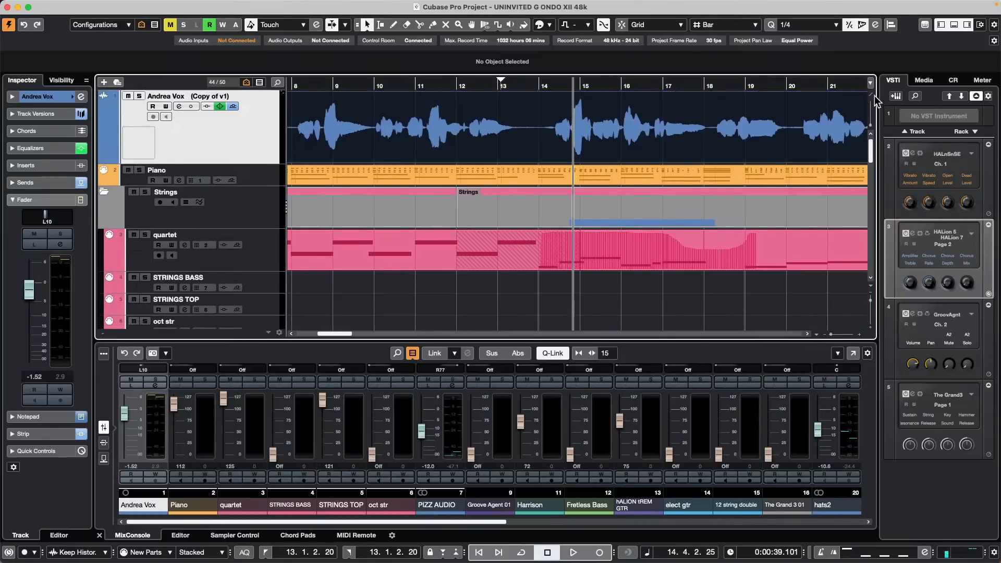
scroll(766, 140, down, 10)
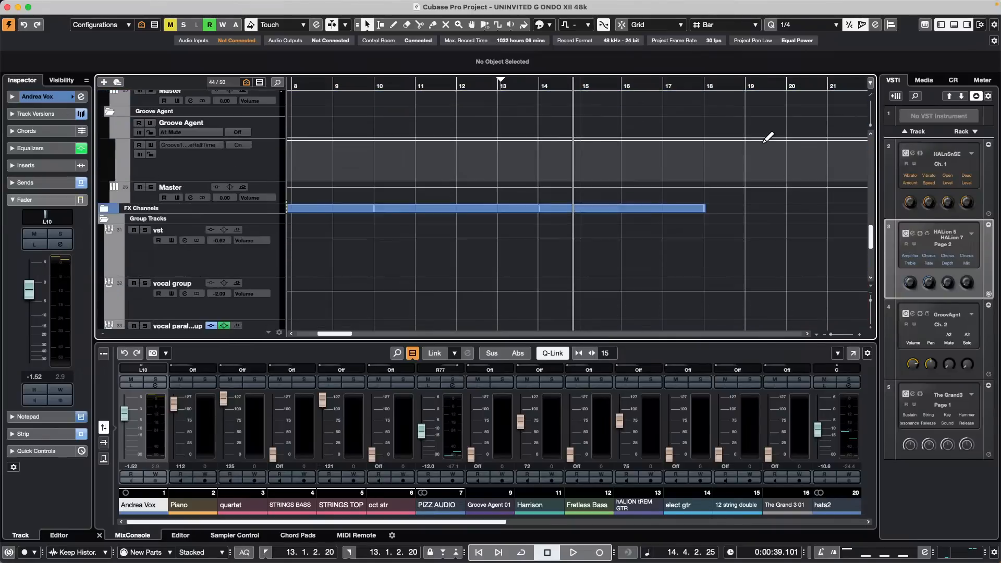
scroll(766, 141, up, 10)
scroll(765, 146, down, 10)
scroll(765, 146, up, 5)
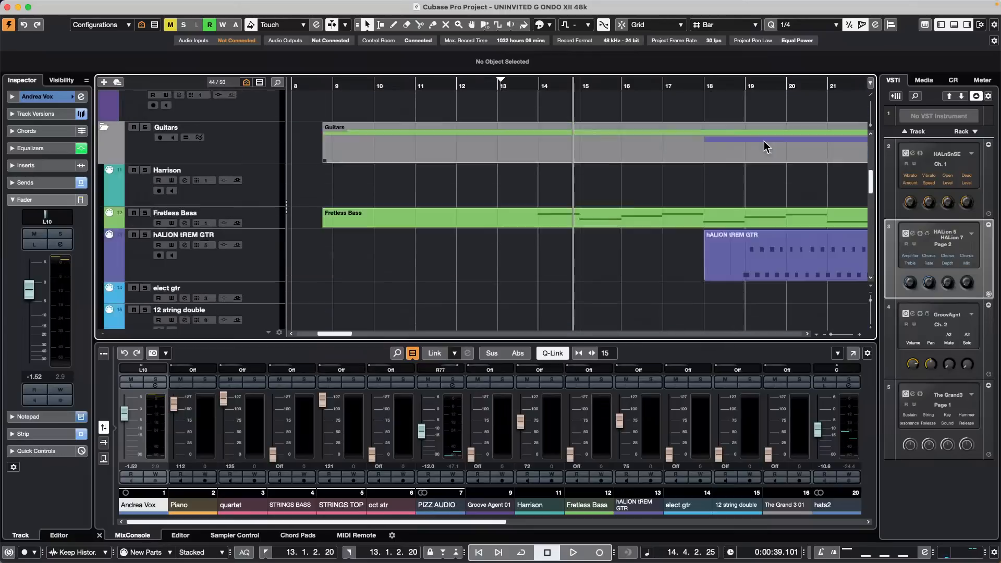
scroll(766, 146, up, 5)
scroll(766, 142, down, 10)
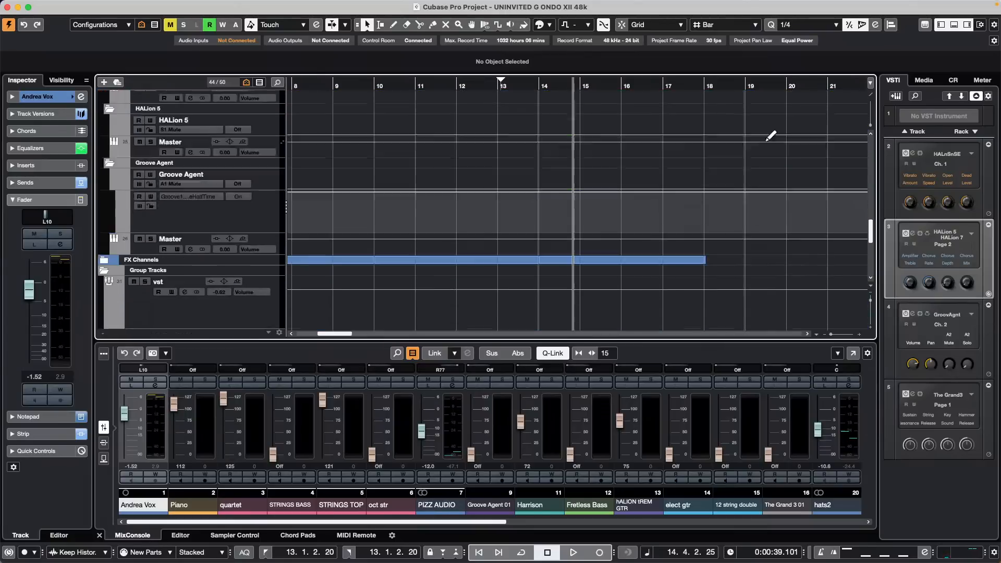
scroll(771, 138, up, 15)
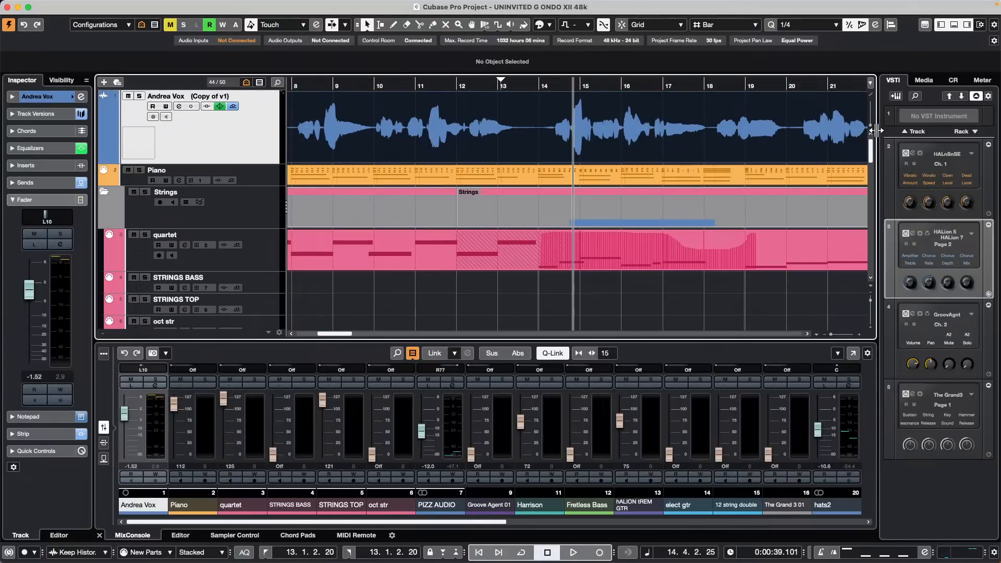
Step: Divide the track list with Chord and Marker on top, shrink that zone, then turn division off
click(870, 96)
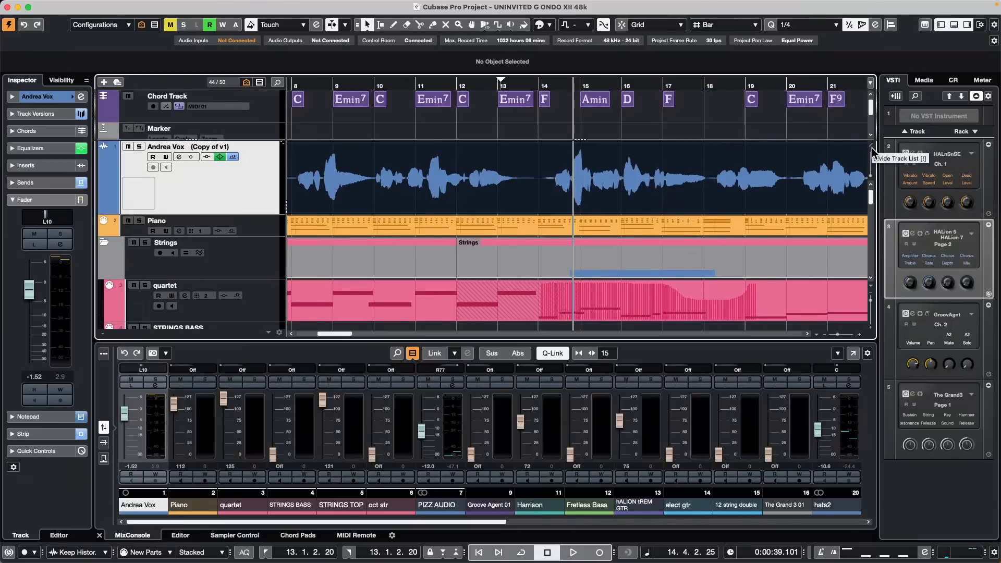
scroll(661, 117, down, 2)
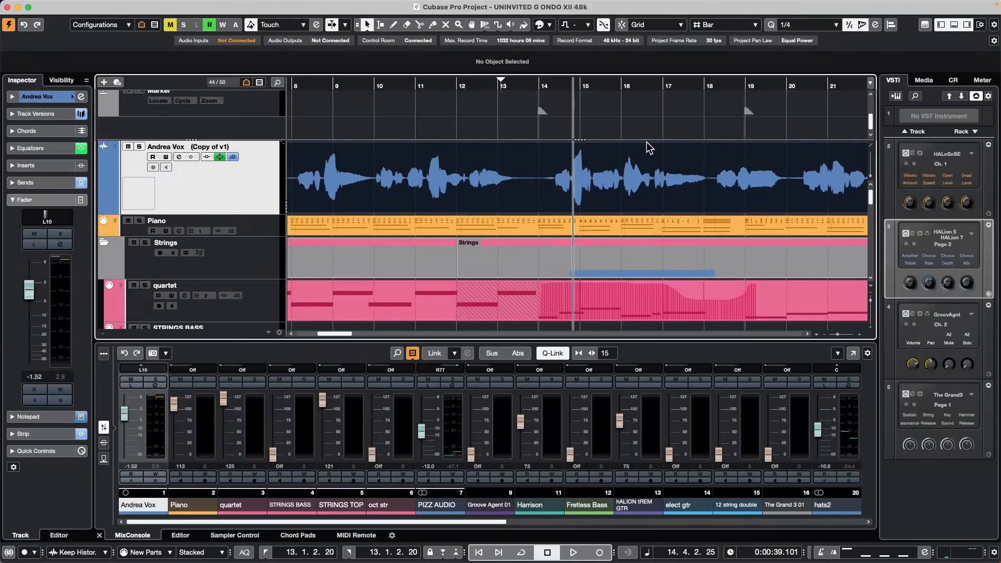
scroll(641, 134, up, 2)
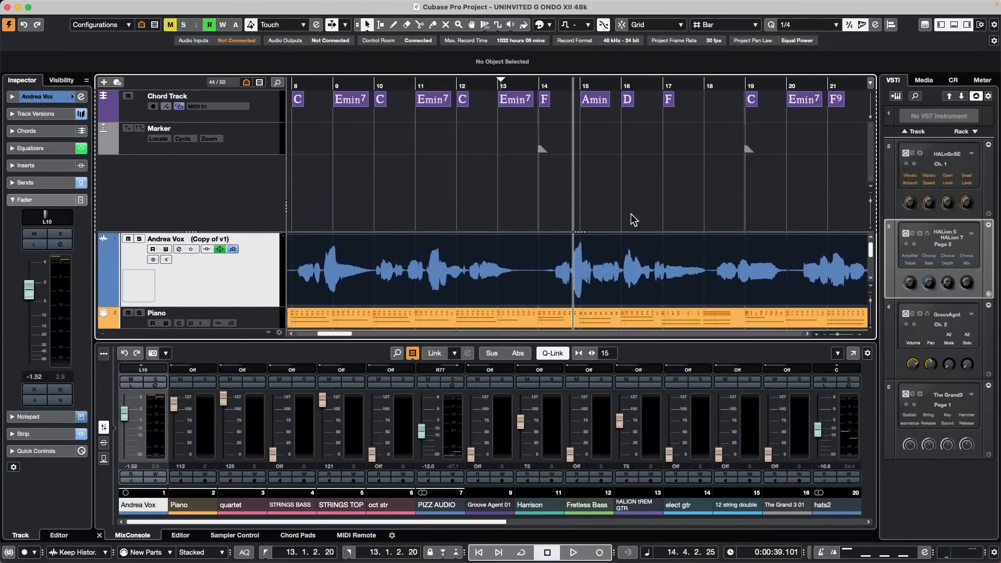
scroll(635, 261, down, 6)
scroll(635, 251, up, 6)
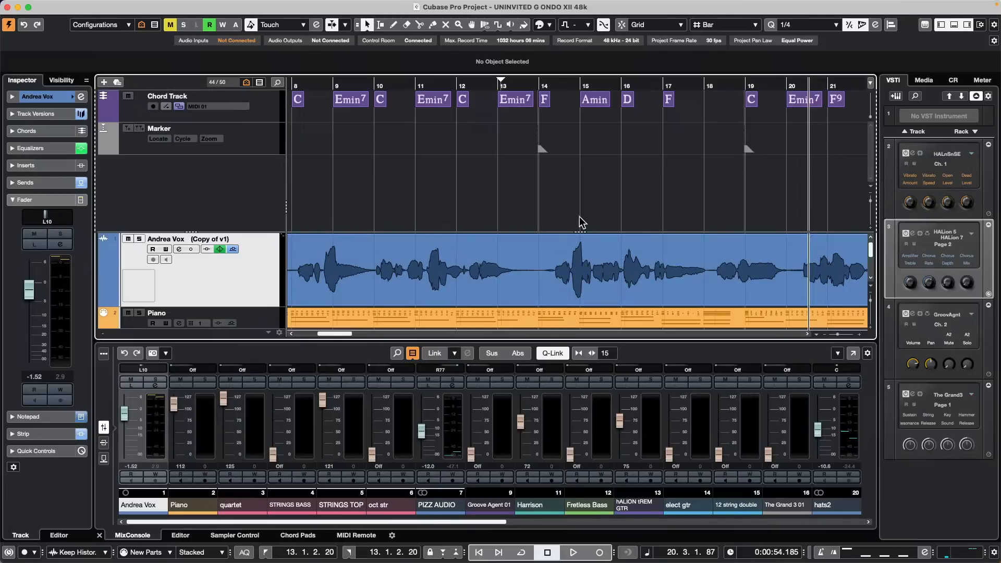
drag(576, 231, 585, 192)
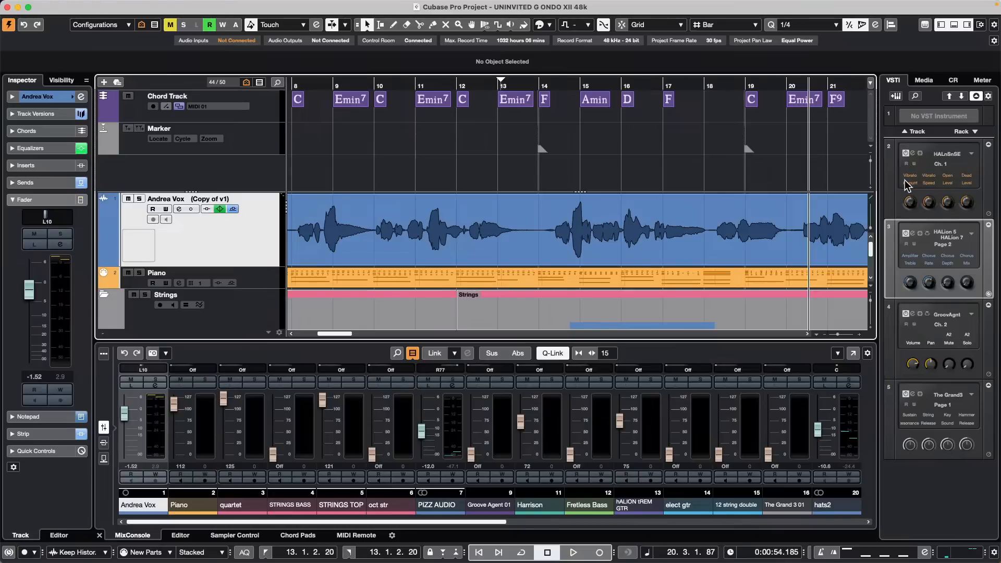
click(874, 199)
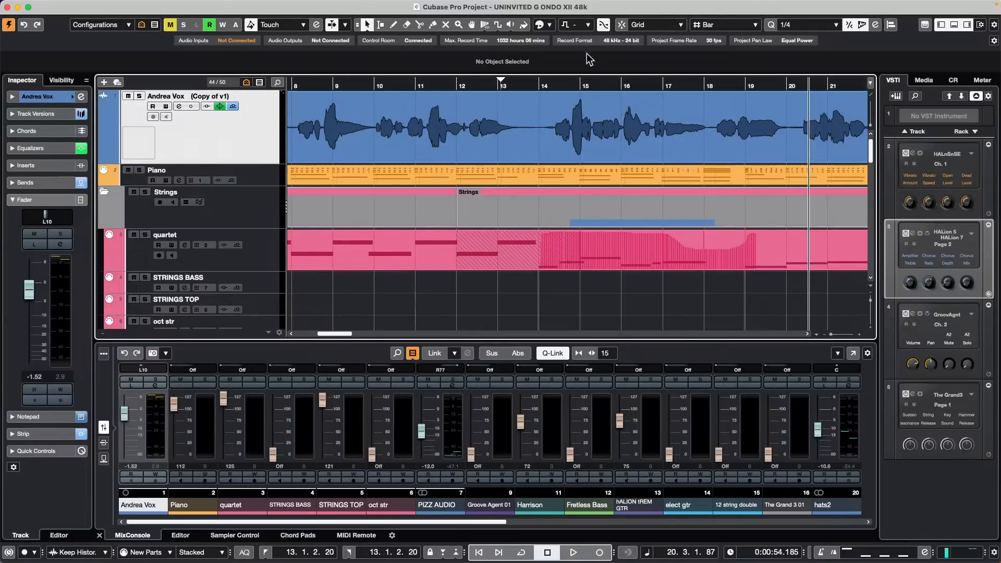
Step: Add the Distressor external effect to favorites, replacing the existing Distressor favorite
mouse_move(344, 9)
click(313, 6)
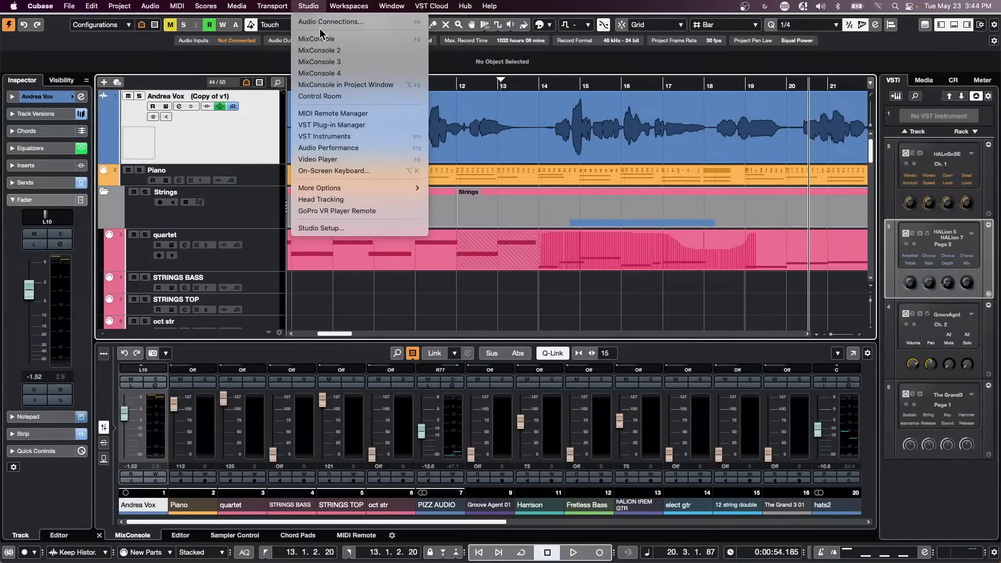
click(317, 22)
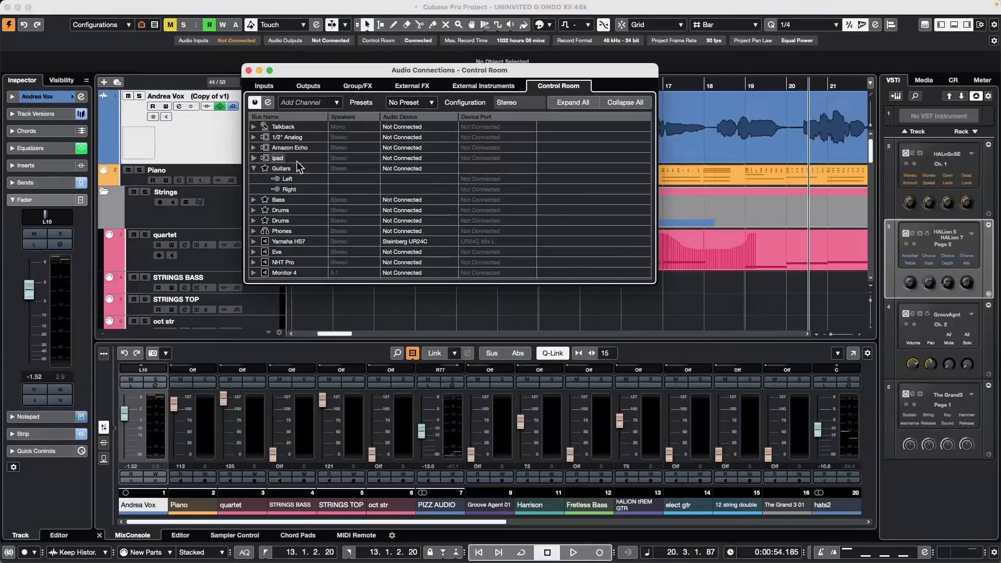
click(405, 86)
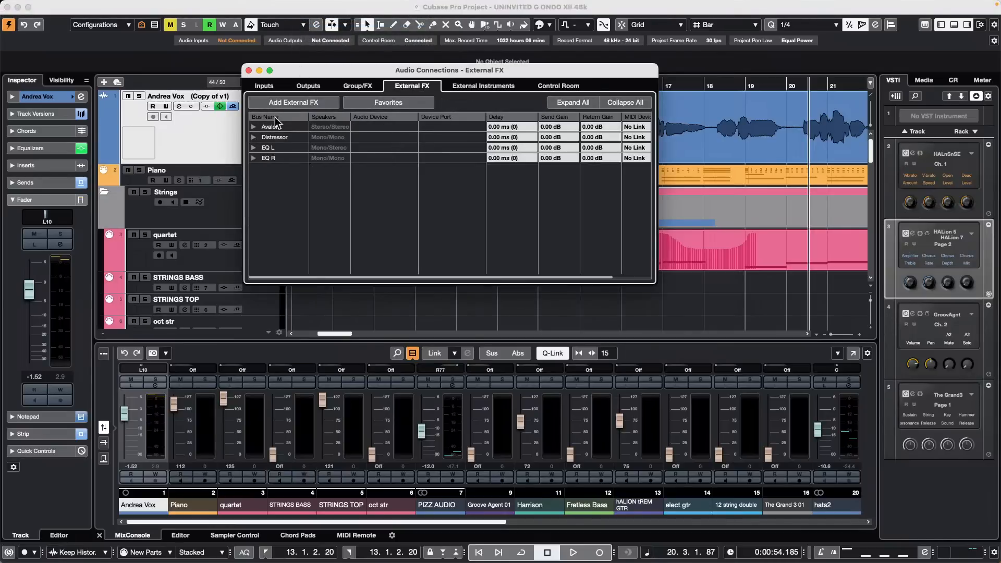
right_click(267, 136)
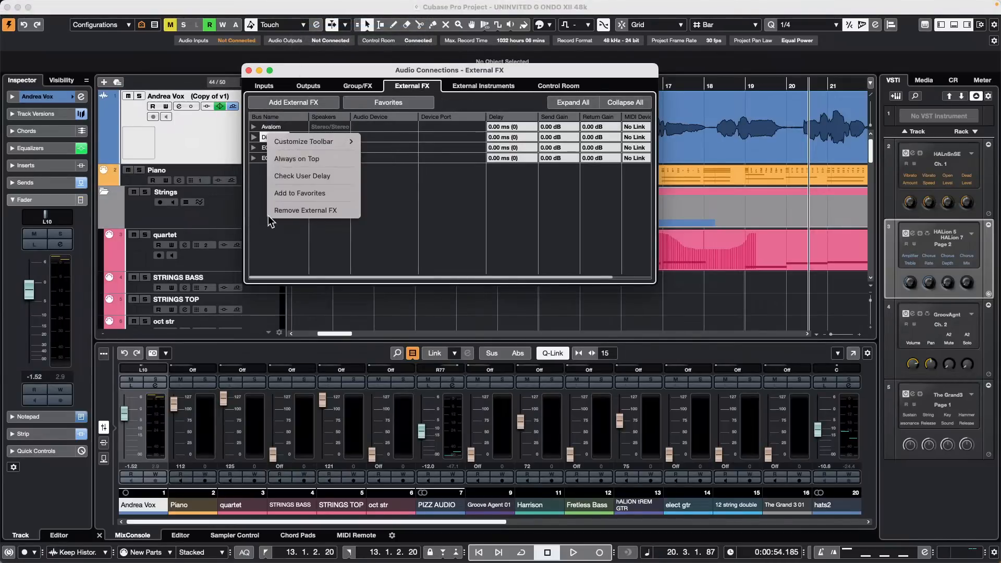
click(341, 193)
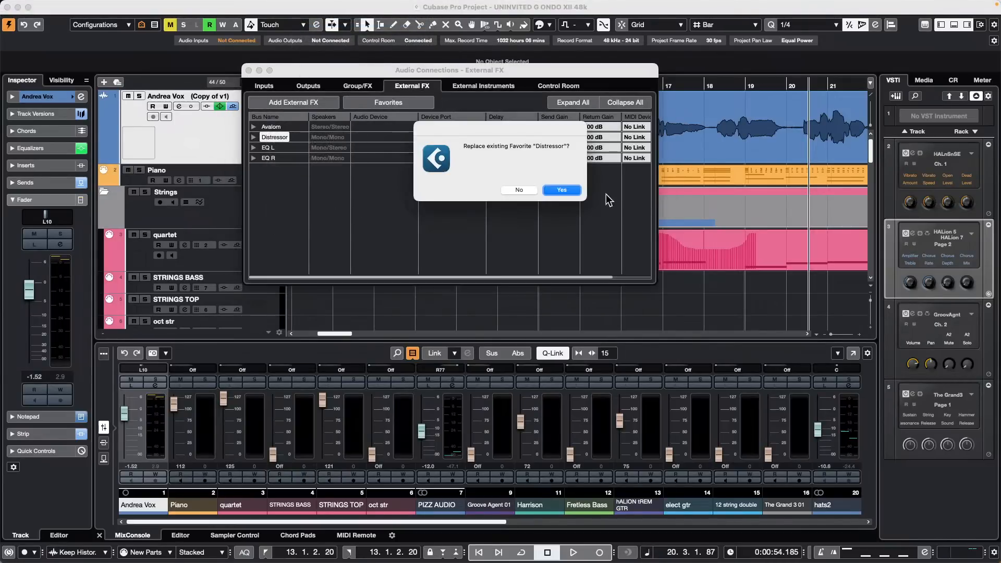
click(562, 190)
Step: Expand Distressor to show its send and return buses, then compare the Group/FX, External FX and External Instruments tabs
click(253, 137)
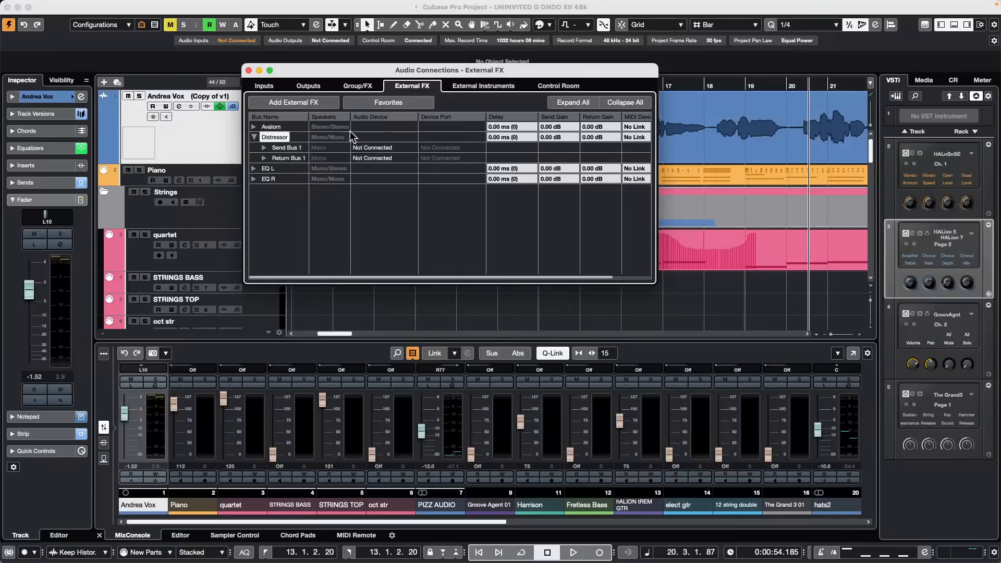
click(357, 86)
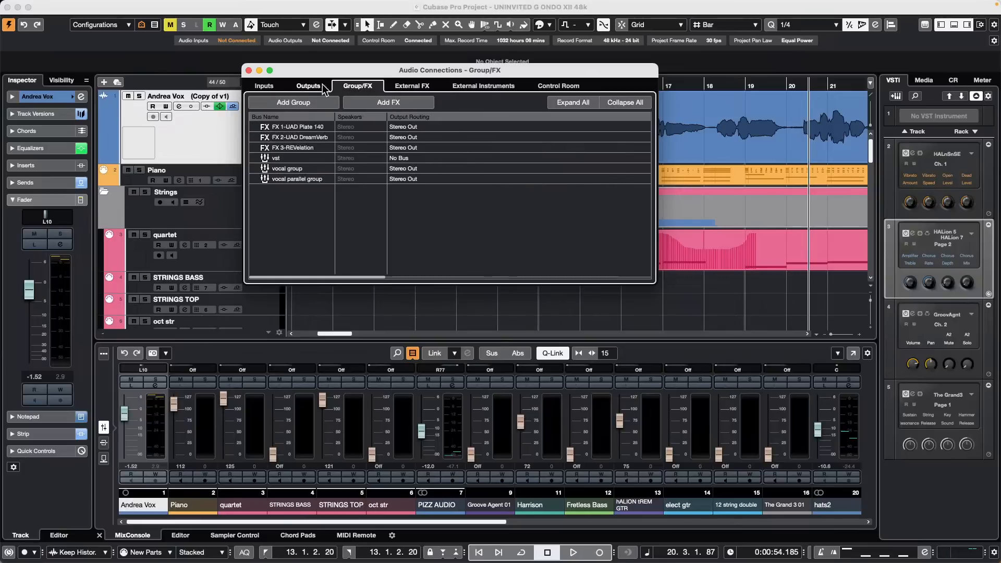
click(423, 87)
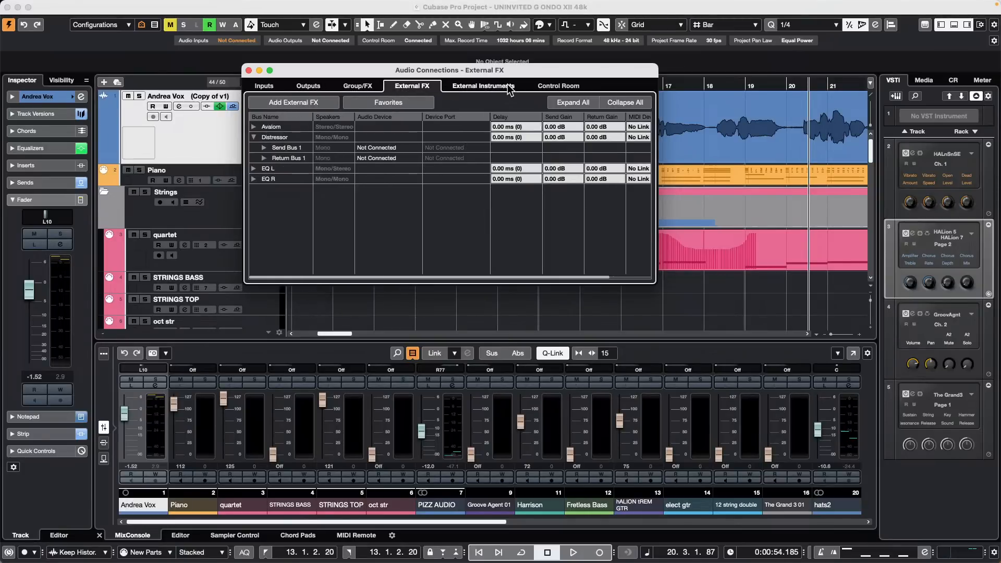
click(475, 85)
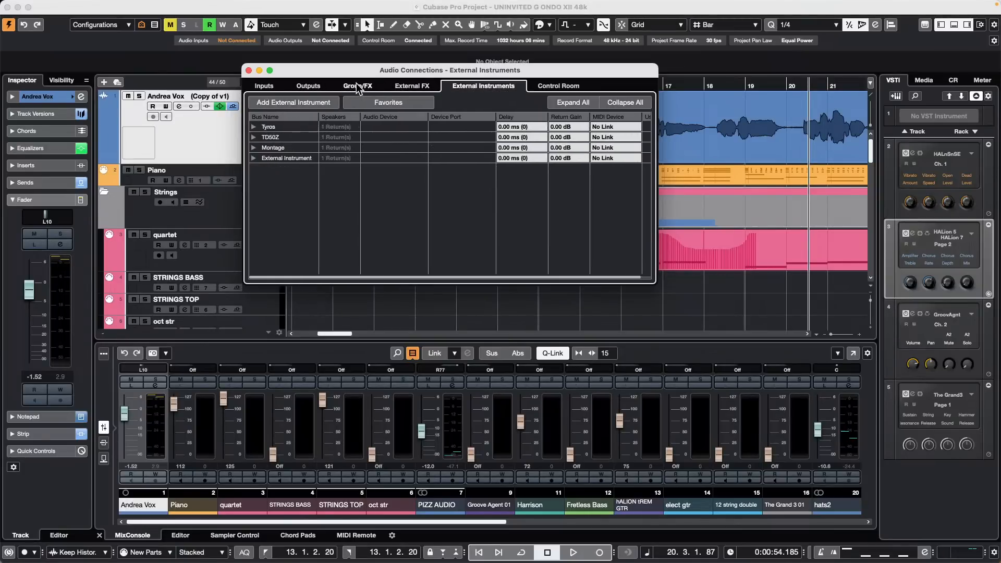
click(372, 86)
click(417, 87)
click(494, 87)
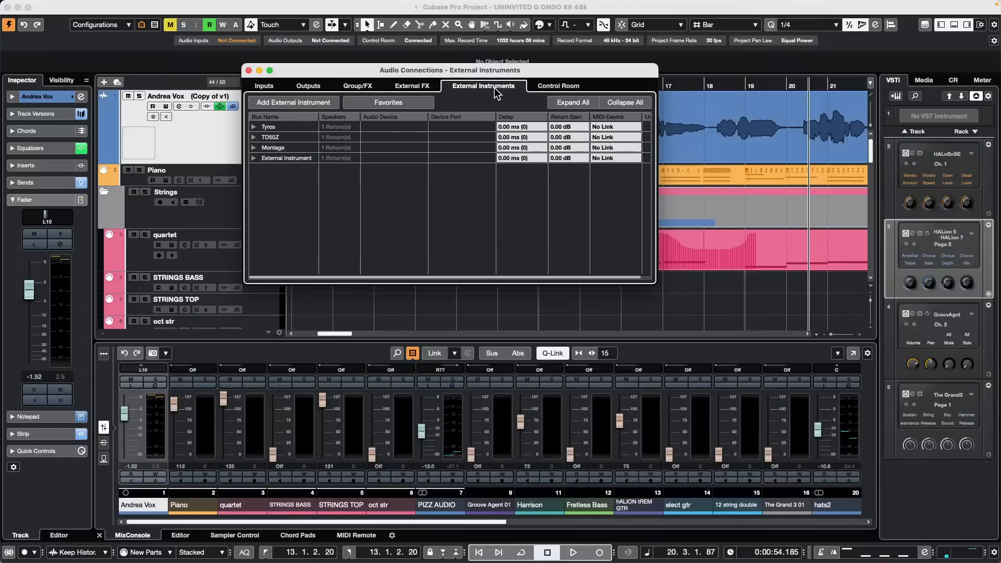
click(414, 86)
Step: Look through the External Instruments and Control Room connections, then close Audio Connections
click(368, 87)
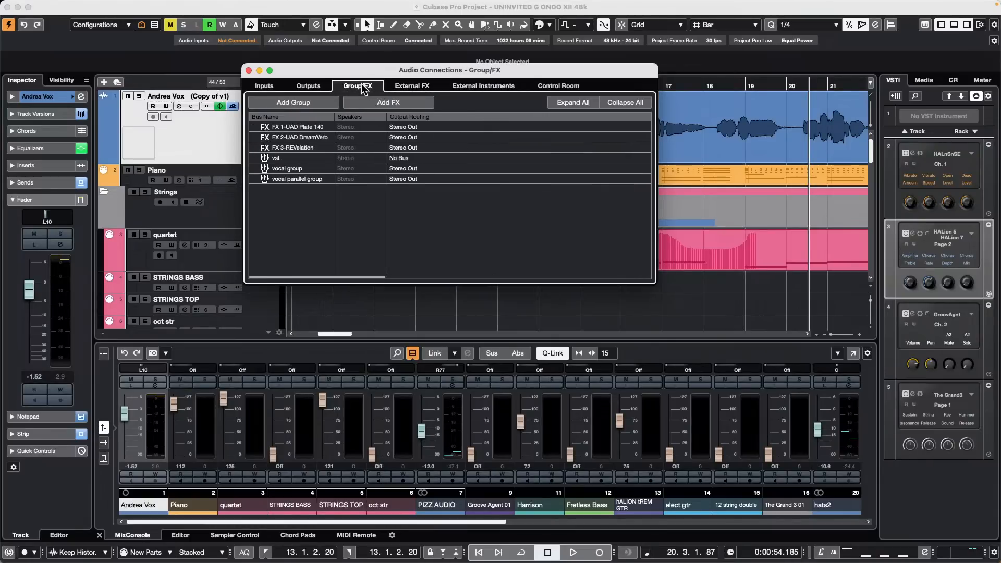
click(404, 88)
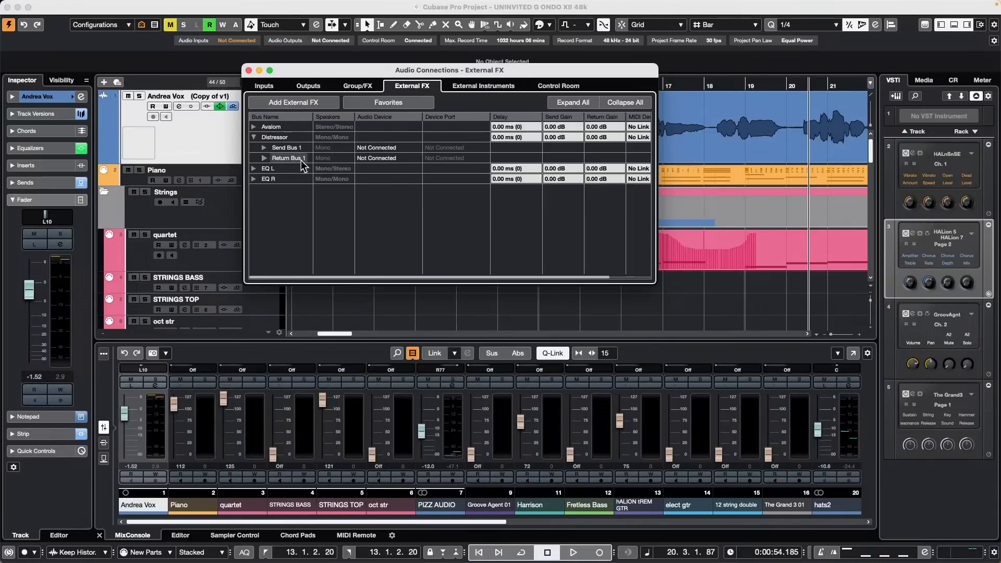
click(474, 84)
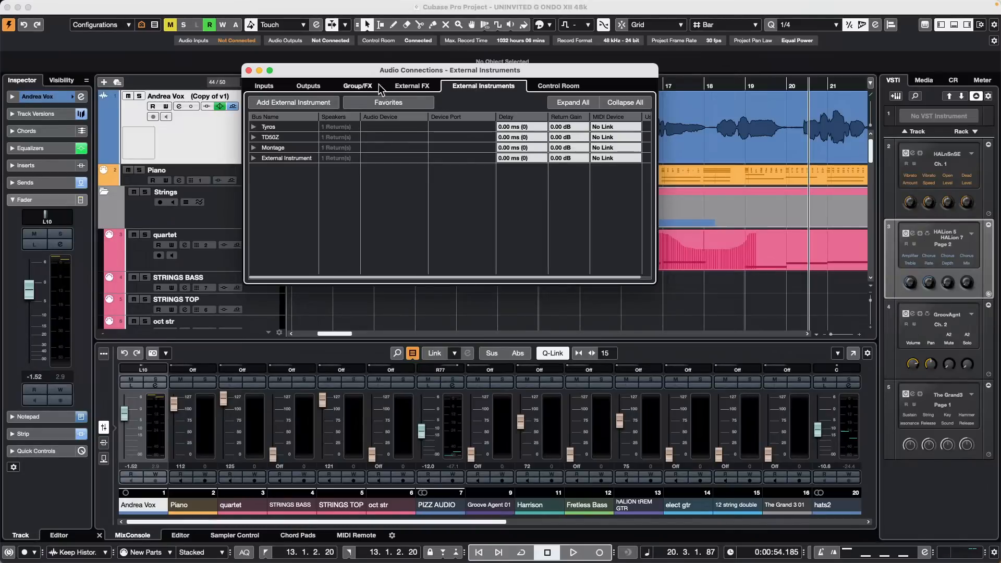
click(420, 87)
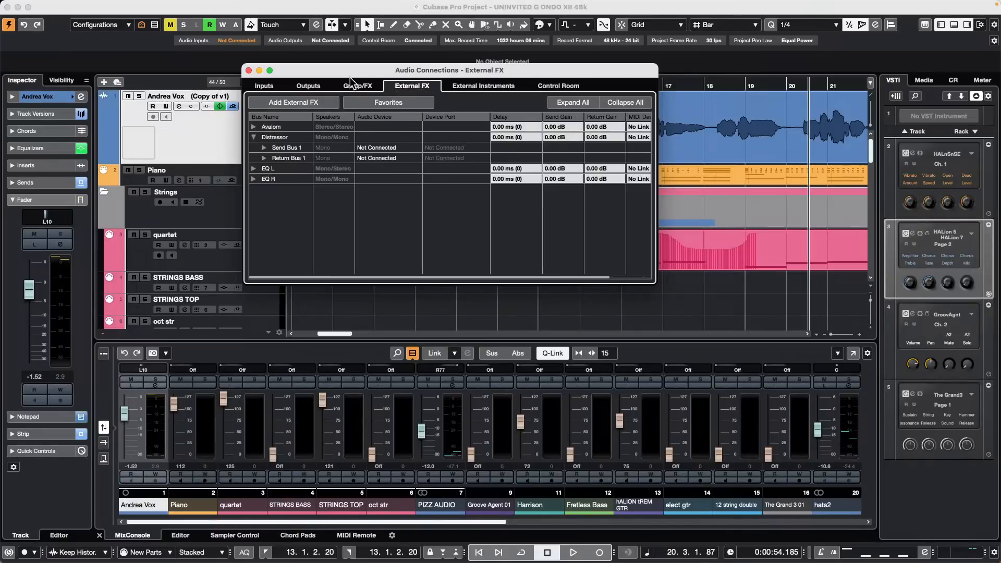
click(463, 87)
click(547, 88)
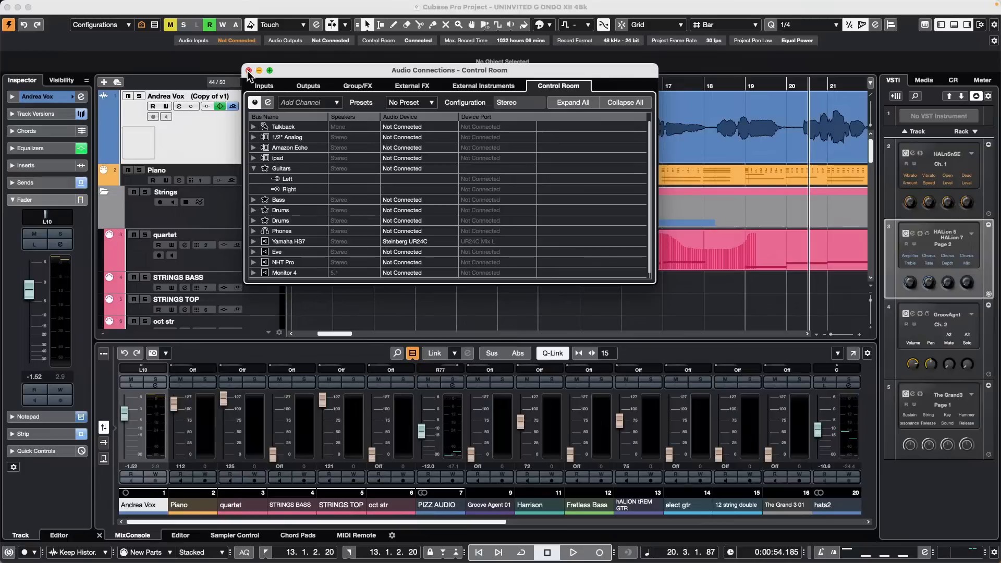
click(249, 70)
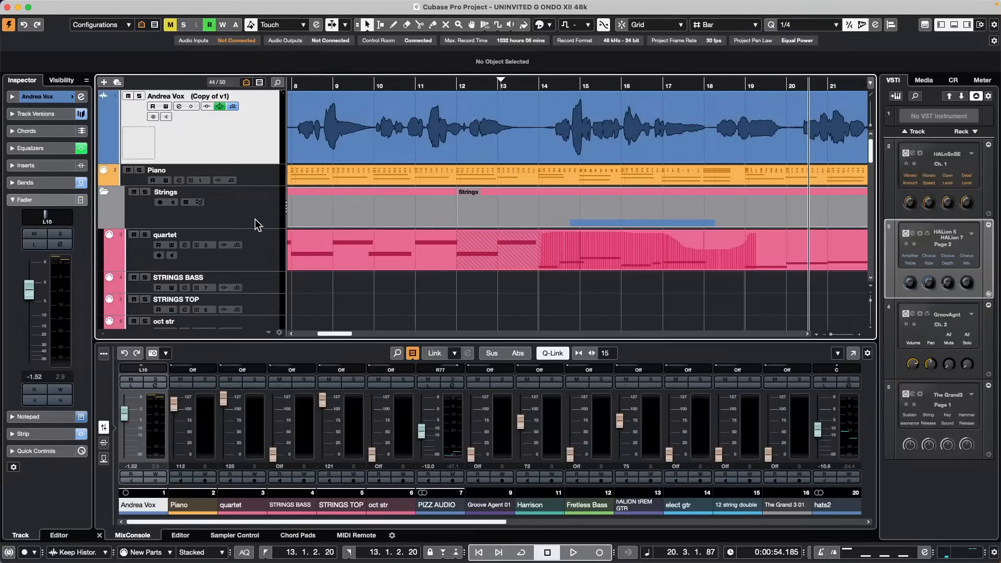
Step: Load 'jump off' from the Recent Projects list and bring its project window into focus
scroll(256, 224, down, 10)
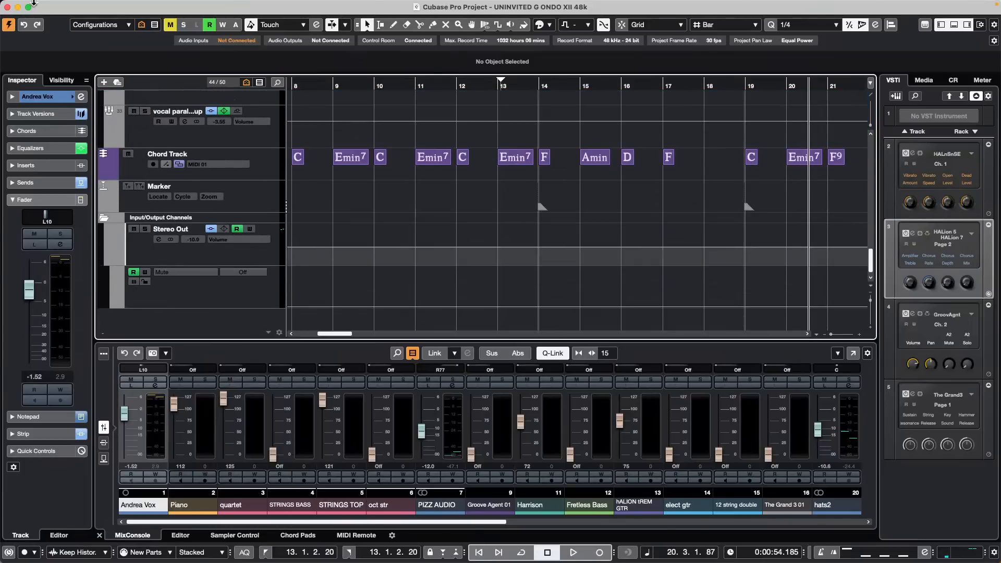
click(69, 5)
mouse_move(98, 245)
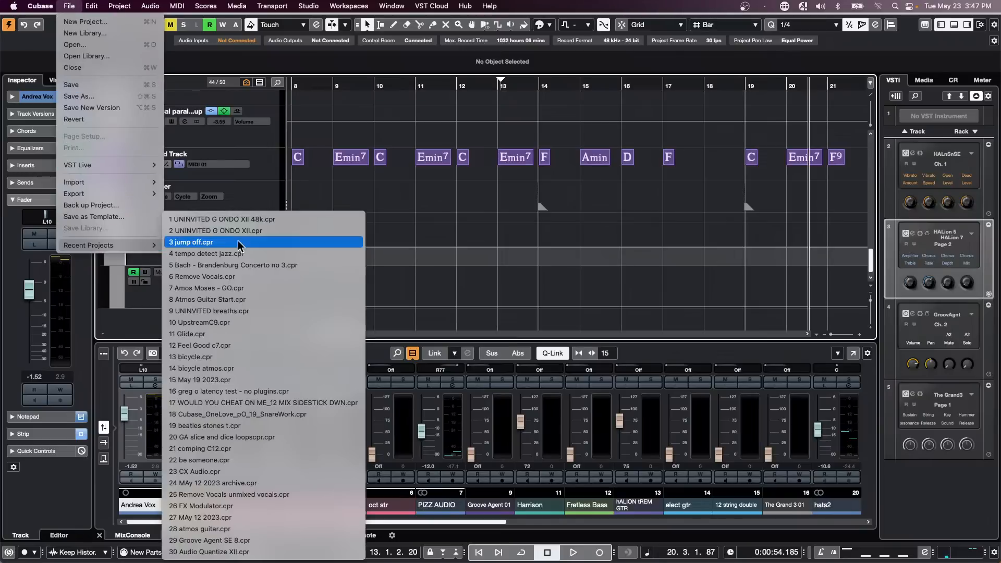
click(238, 245)
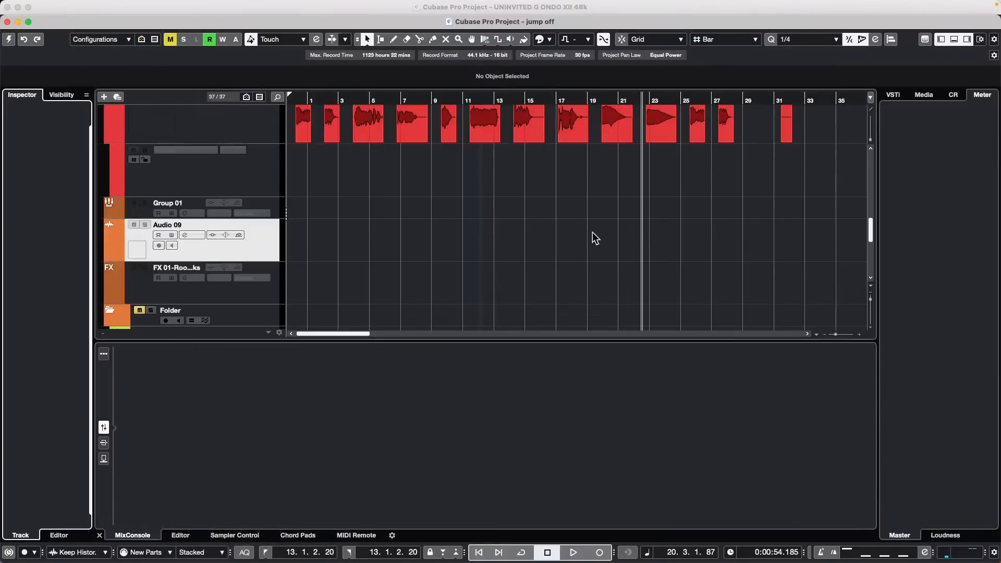
click(5, 39)
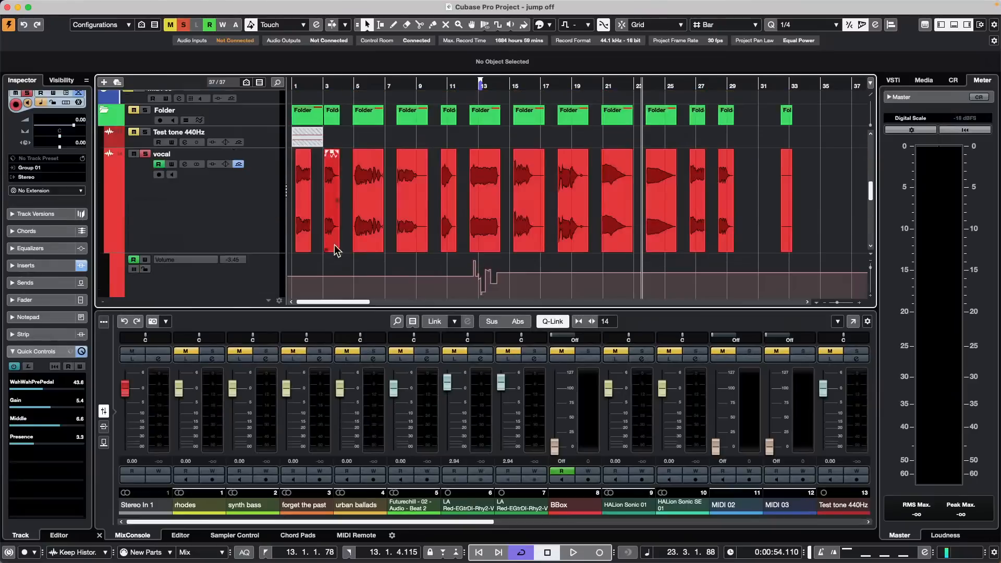
Step: Draw a MIDI part from bar 1 to about bar 9 on forget the past, then select it and the track
scroll(344, 169, up, 10)
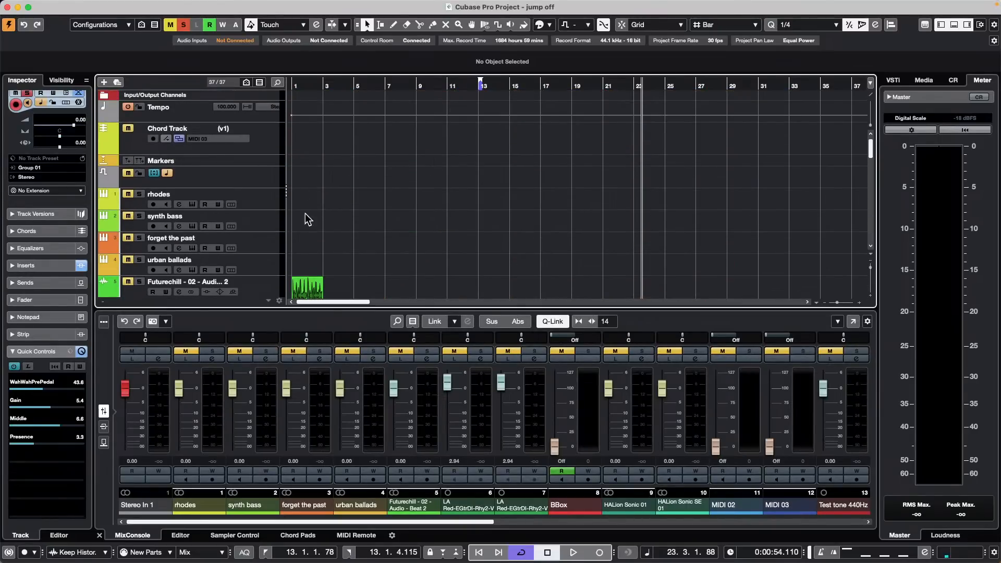
scroll(299, 214, down, 1)
right_click(330, 245)
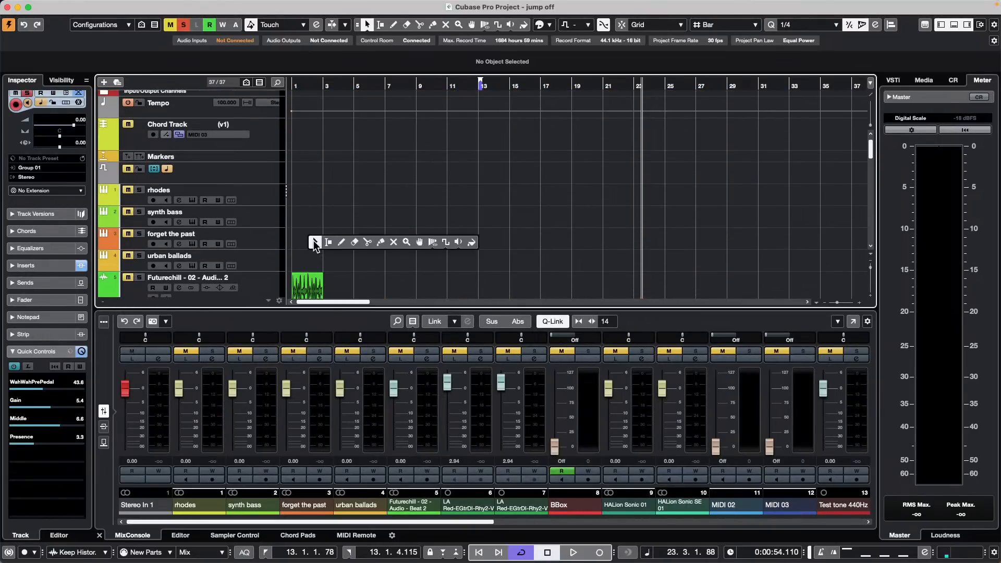
click(347, 241)
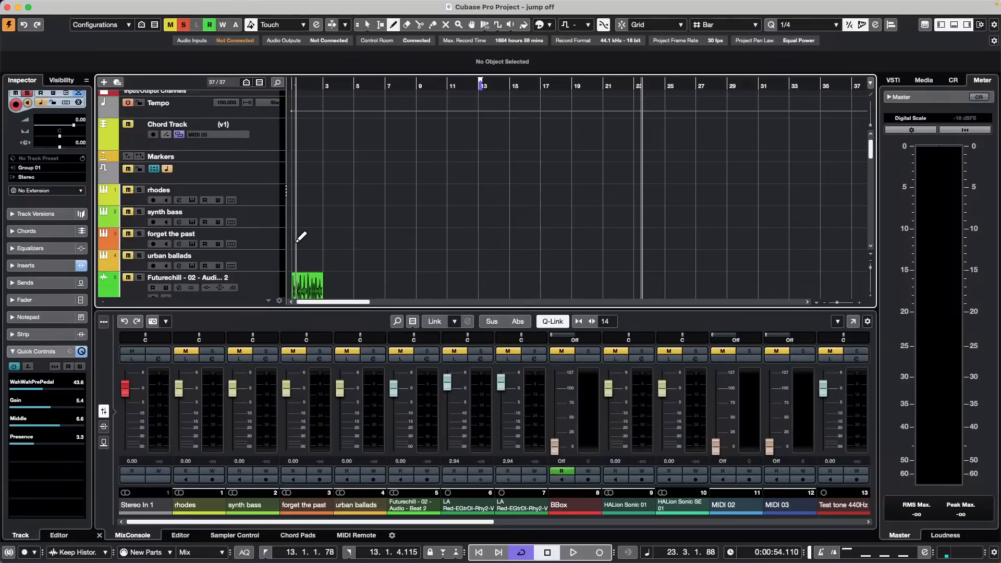
drag(293, 238, 430, 238)
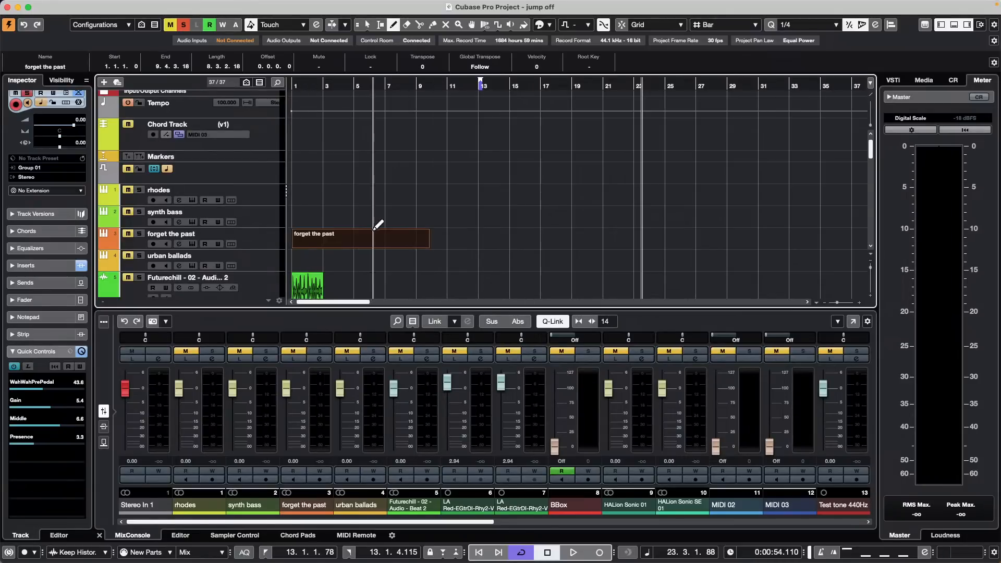
key(1)
click(328, 241)
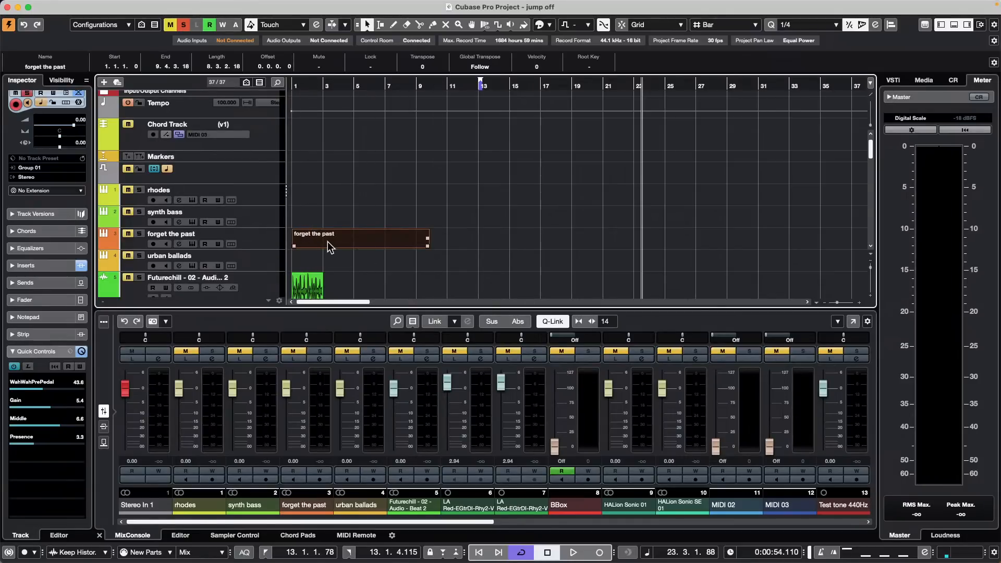
click(252, 246)
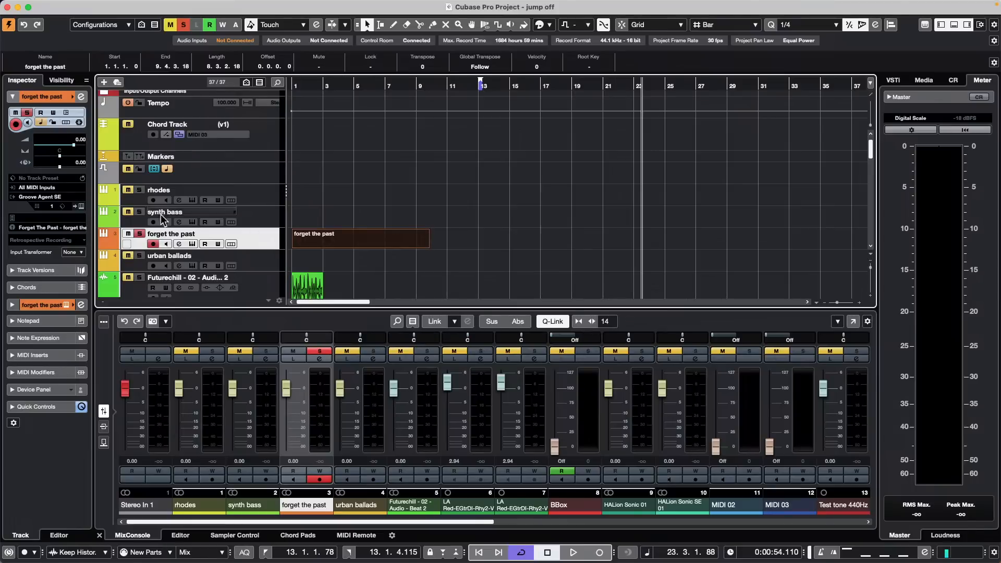
Step: Open the part in a separate Drum Editor window and paint Main 1 notes across bar 1
double_click(361, 242)
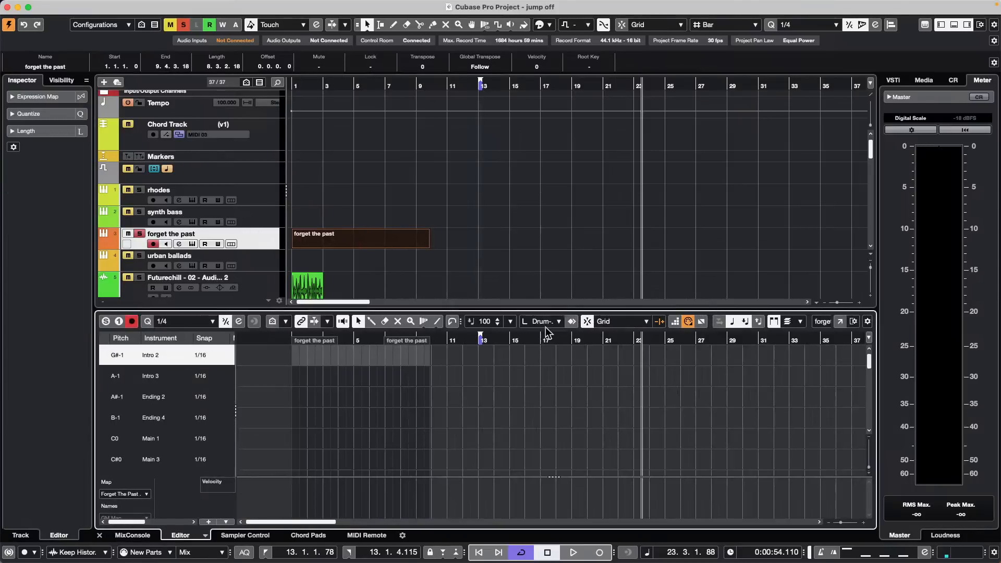
click(840, 322)
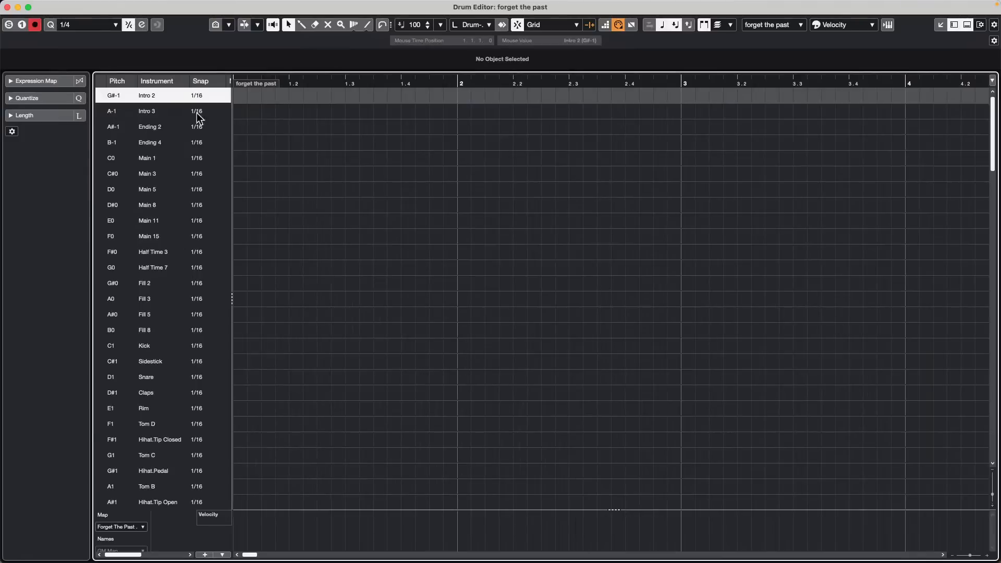
drag(232, 209, 282, 211)
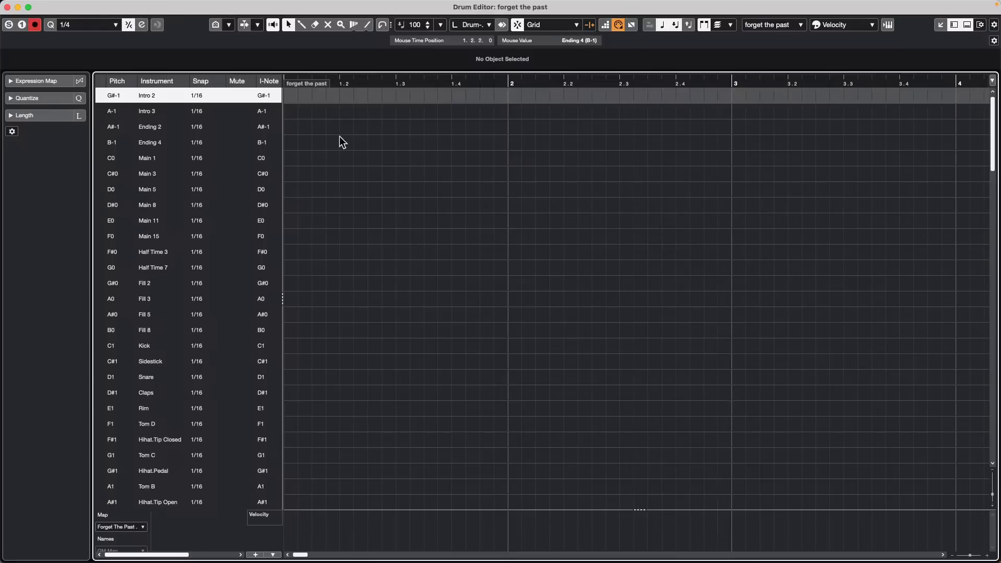
right_click(320, 157)
click(339, 159)
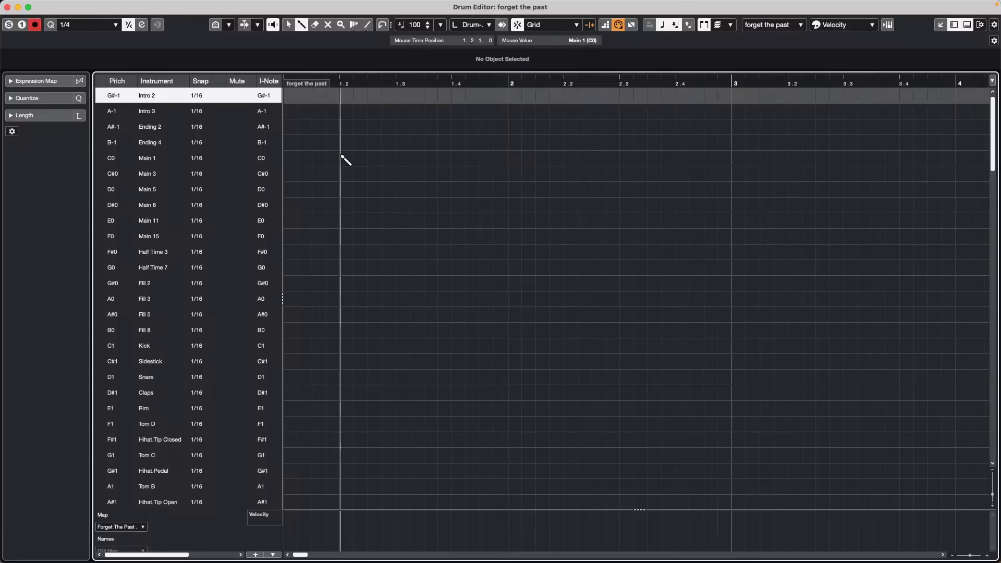
drag(290, 163, 509, 163)
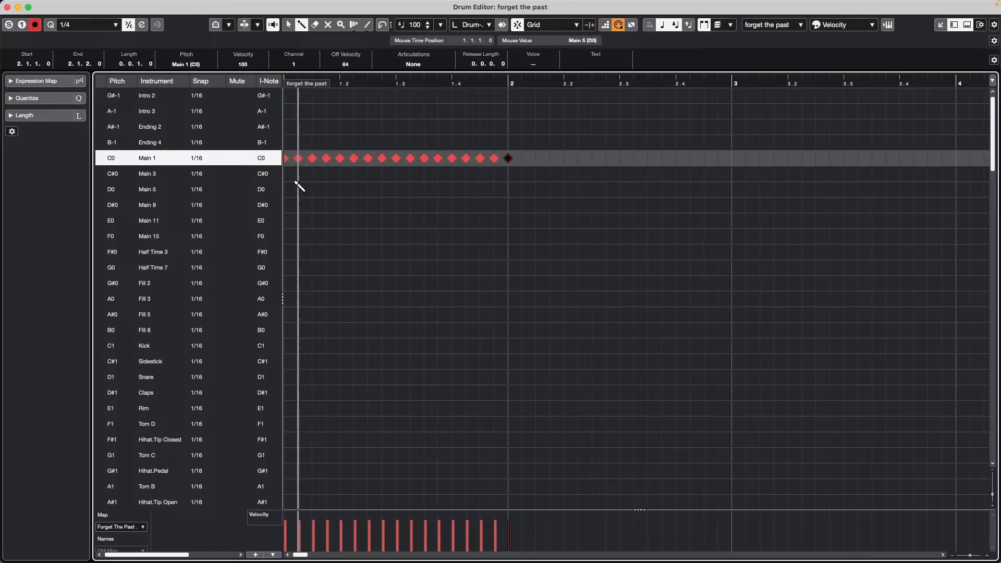
Step: Set the Main 3 snap to 1/8 Triplet and paint triplet hits along its row
click(202, 174)
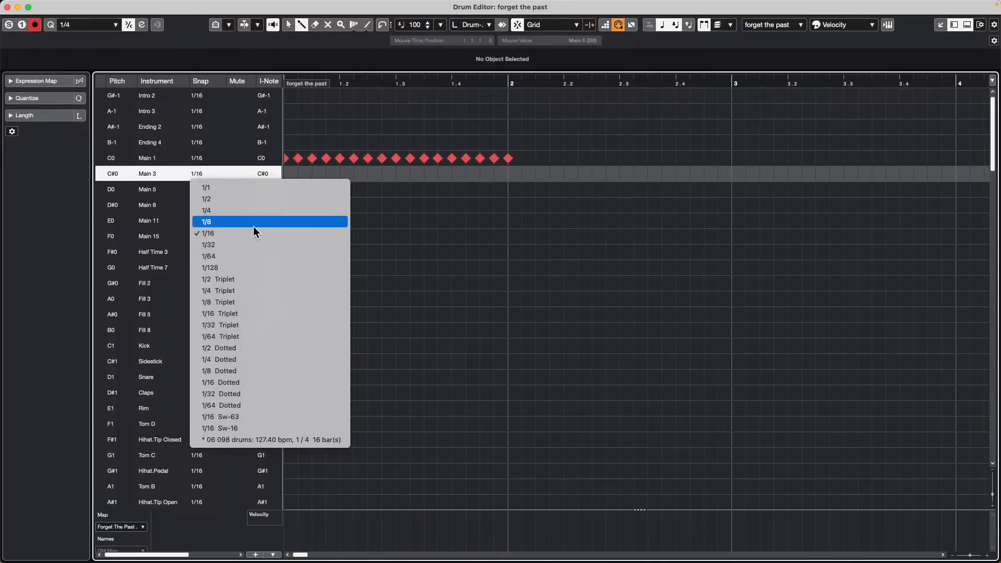
click(293, 303)
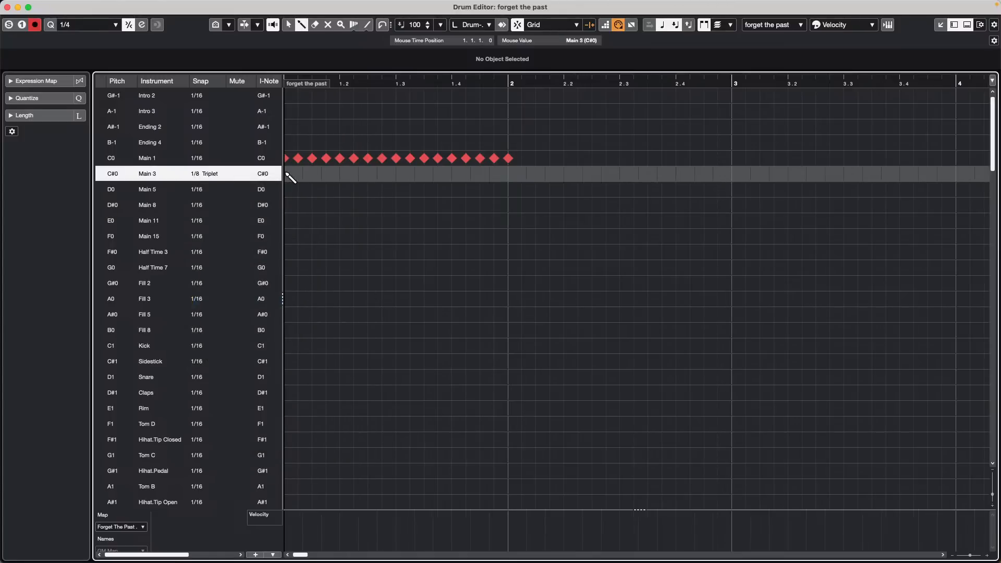
drag(282, 175, 586, 178)
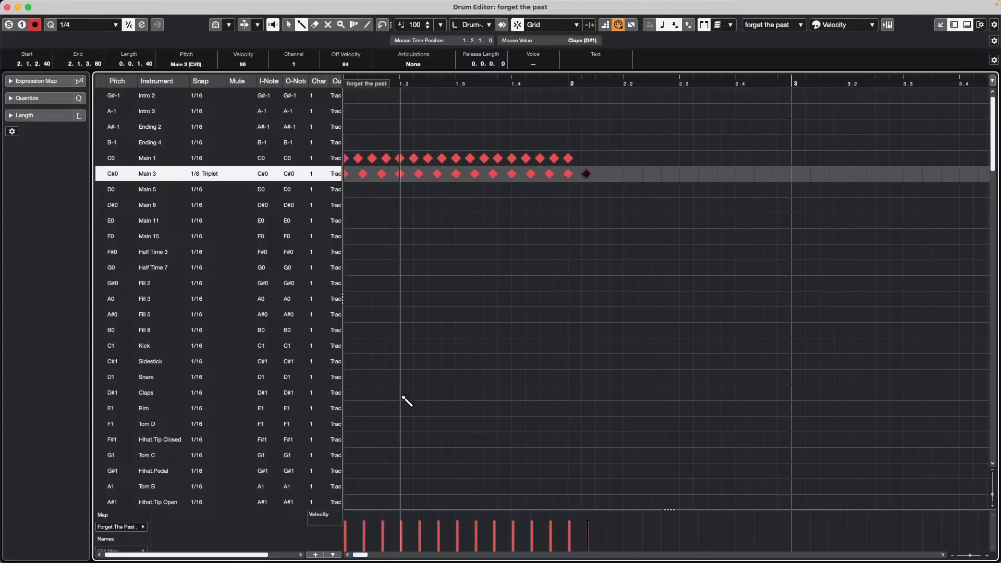
Step: Set the Claps snap to 1/8 and paint eighth-note claps from 1.1 to 2.1
click(198, 395)
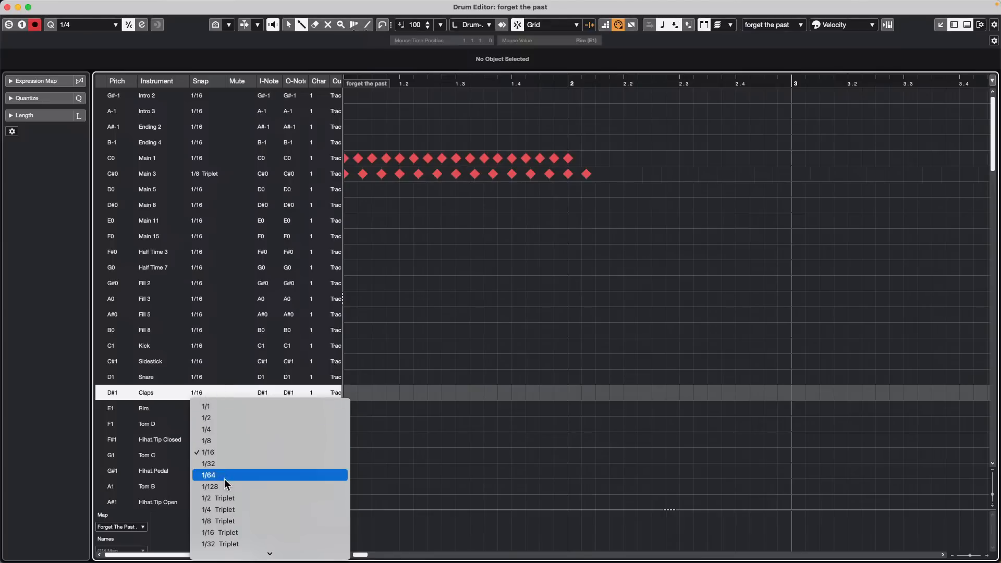
click(255, 441)
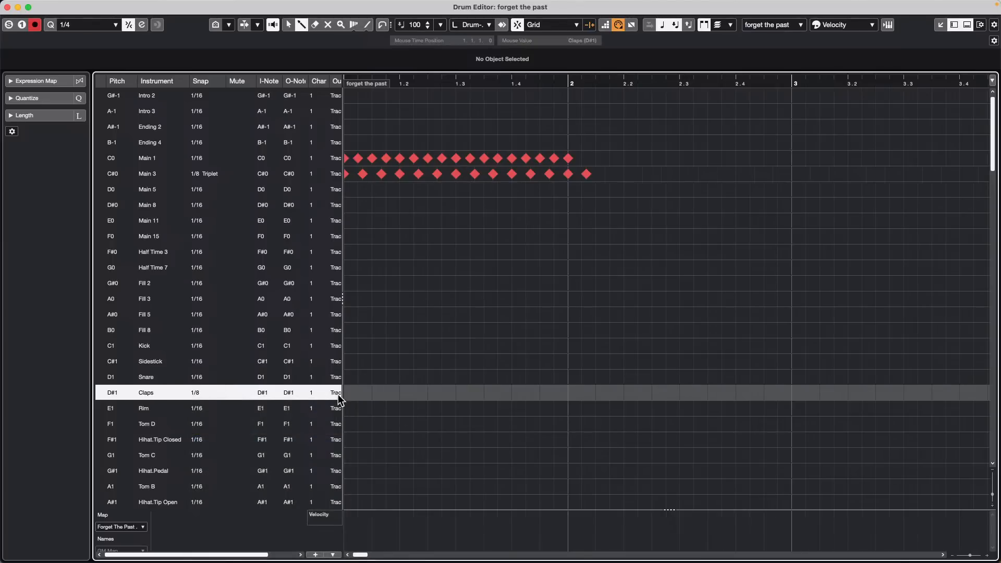
drag(352, 398, 574, 402)
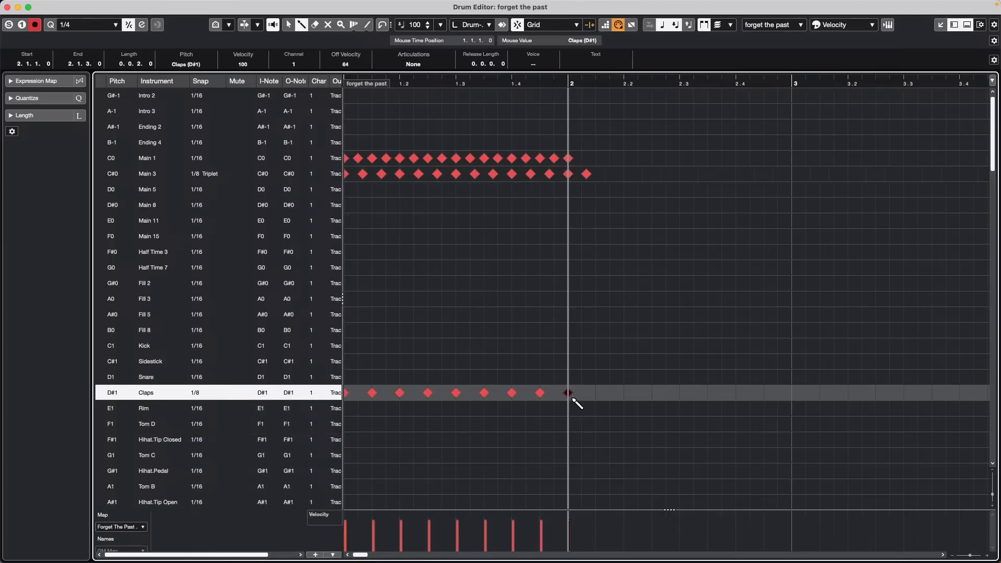
click(197, 394)
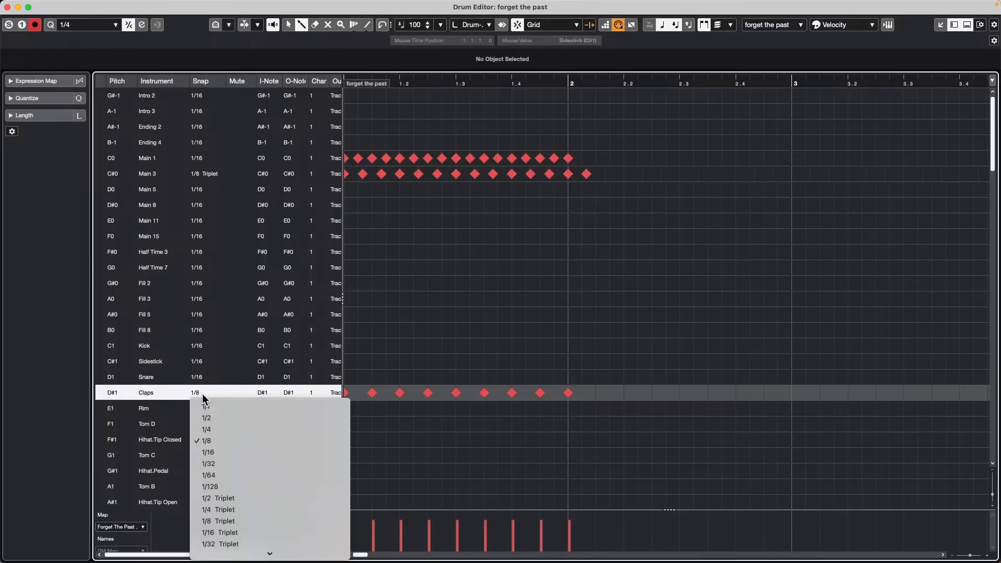
click(235, 475)
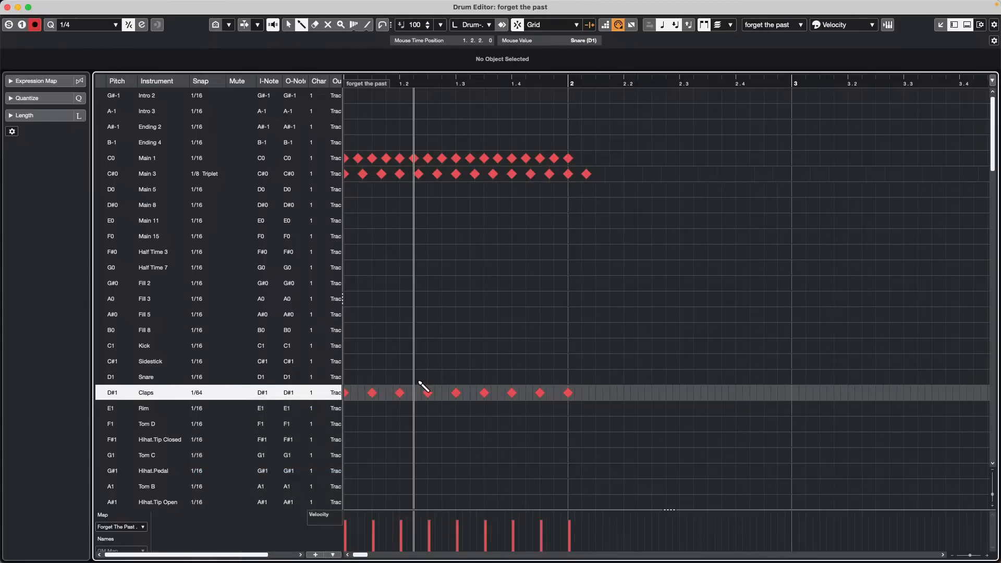
click(216, 394)
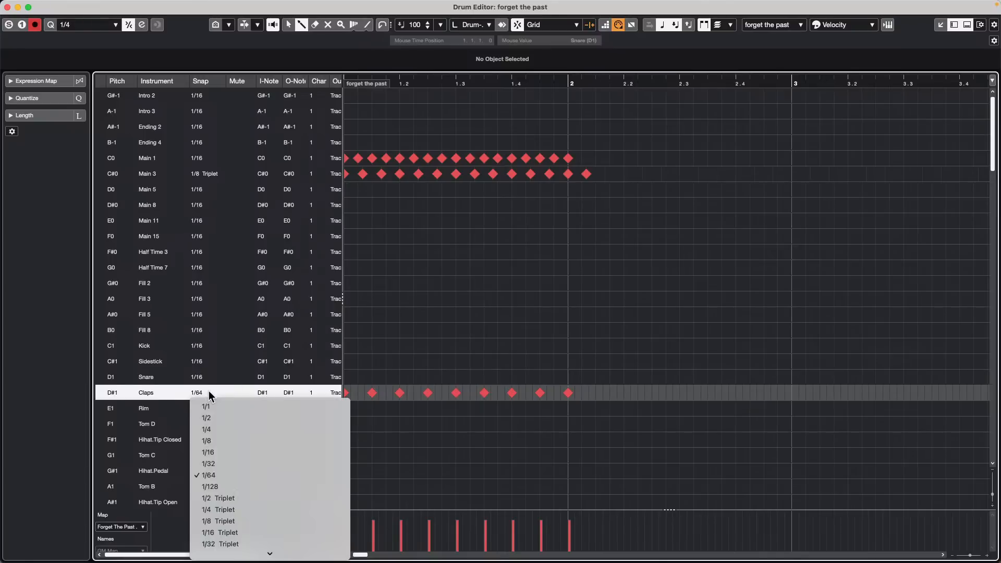
click(242, 440)
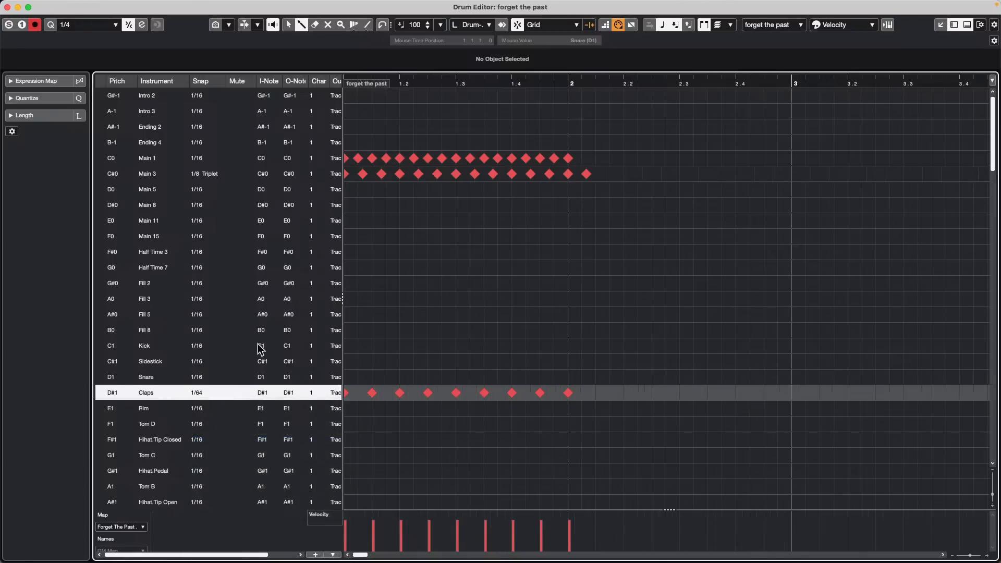
click(193, 400)
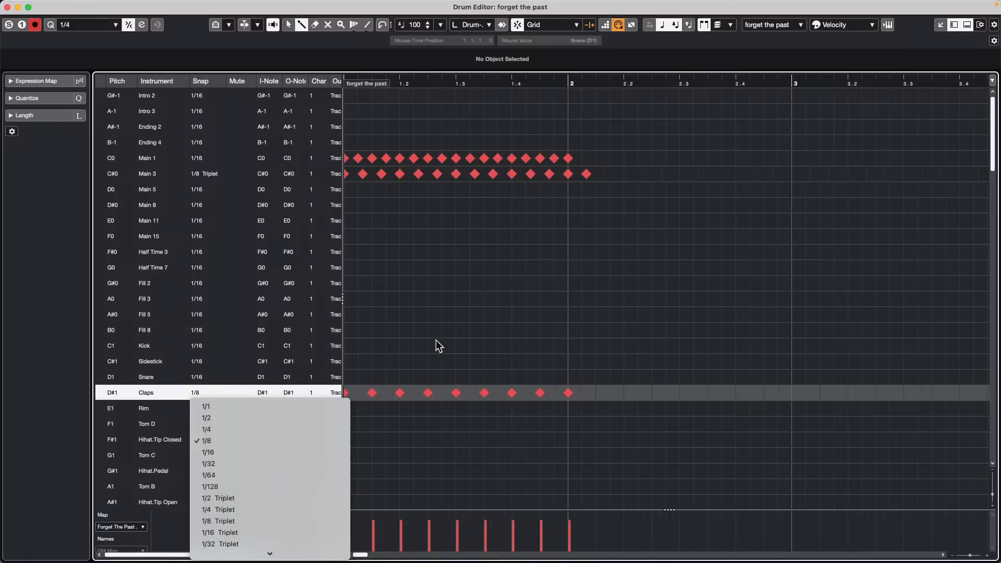
click(705, 224)
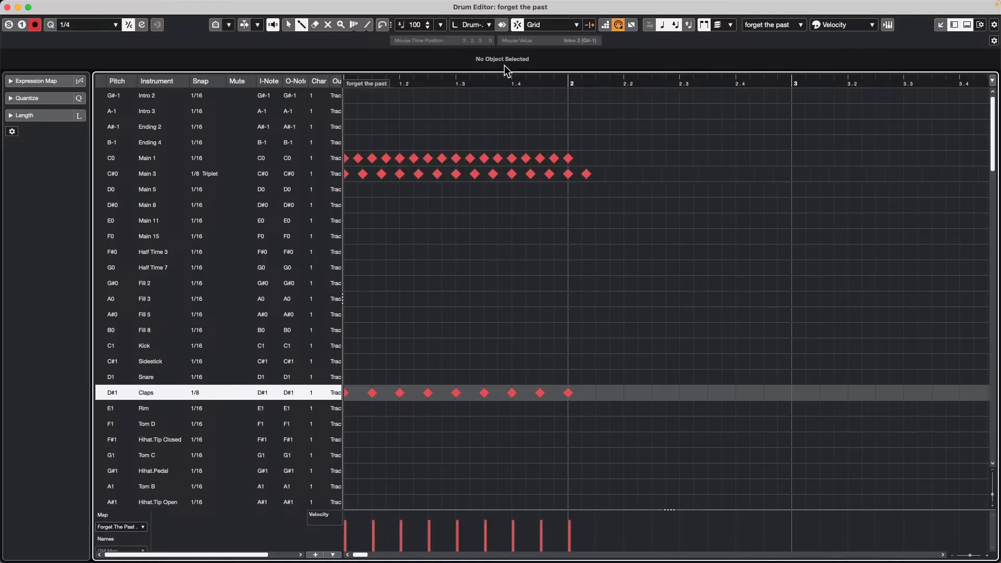
Step: In the Quantize Panel, choose the 1/8 preset in place of 1/4, then close the panel
click(141, 26)
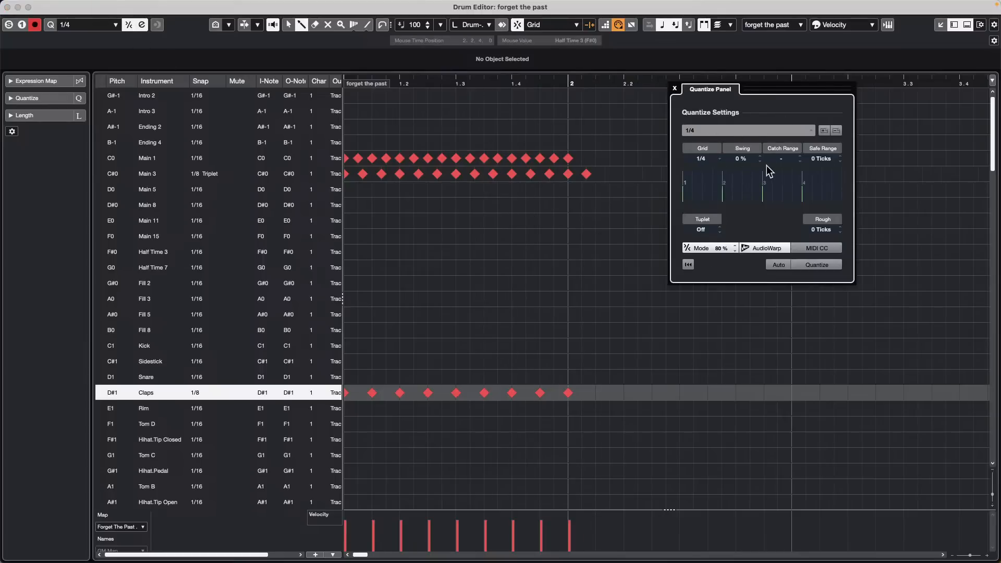
click(708, 159)
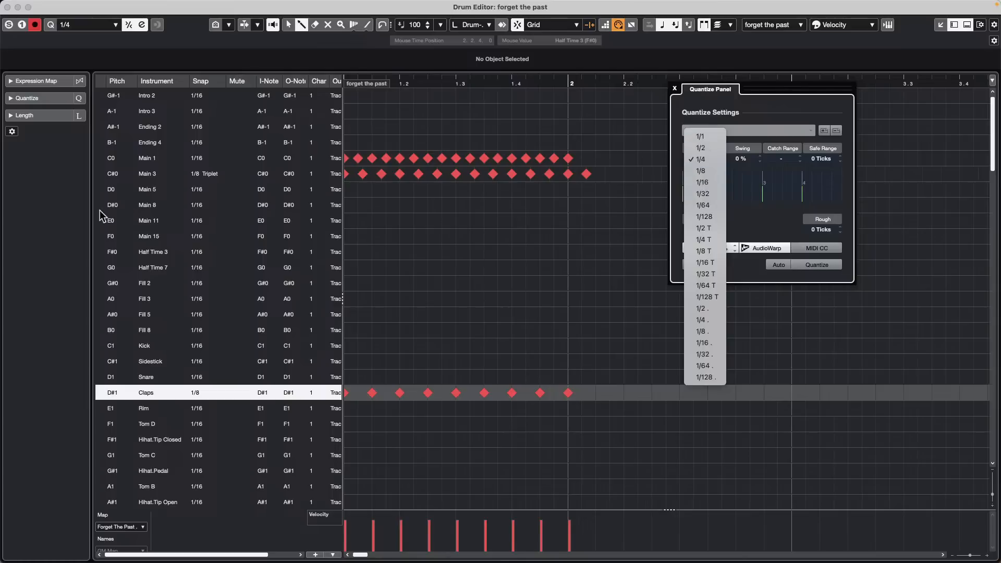
click(263, 392)
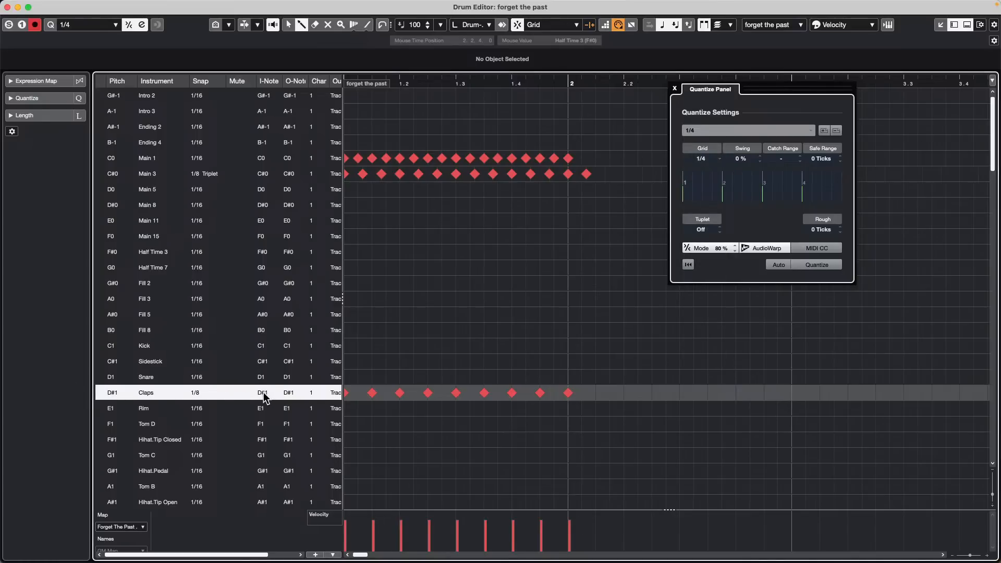
click(223, 399)
click(501, 308)
click(708, 131)
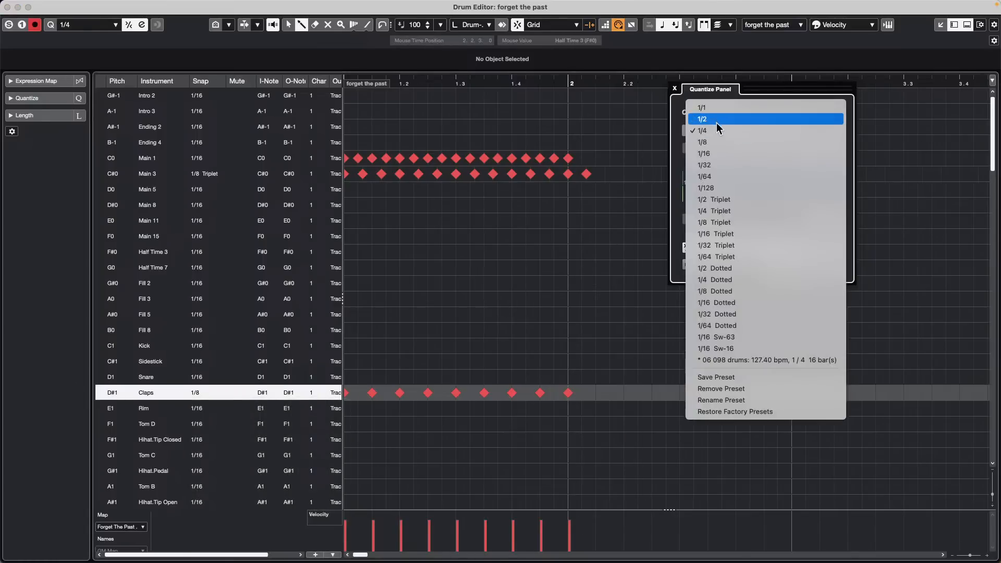
click(717, 135)
click(718, 130)
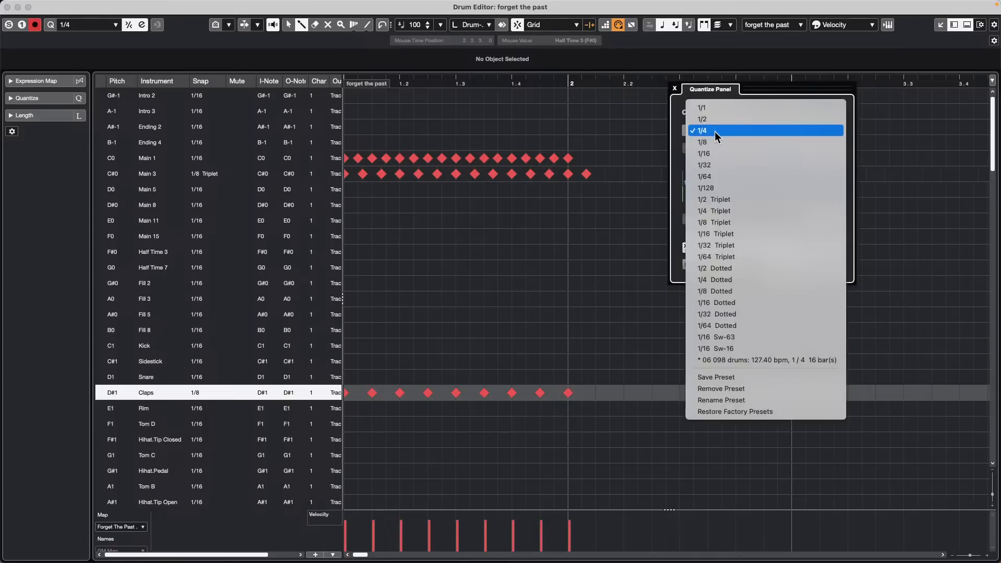
click(716, 142)
click(674, 88)
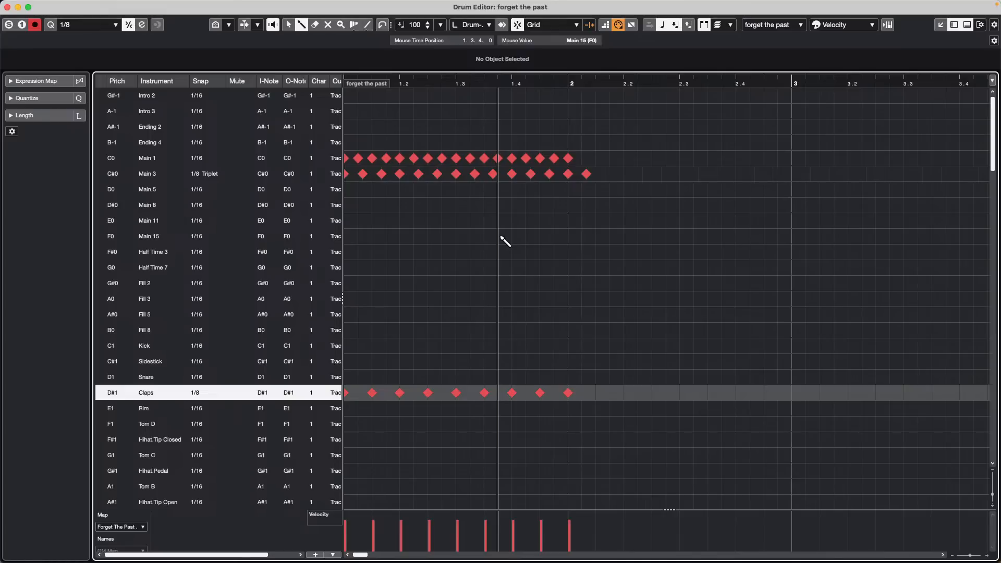
Step: Close the Drum Editor and show the MIDI Remote zone with CHOISAUCE-100, nanoKONTROL2 and APC40 MKII
click(7, 7)
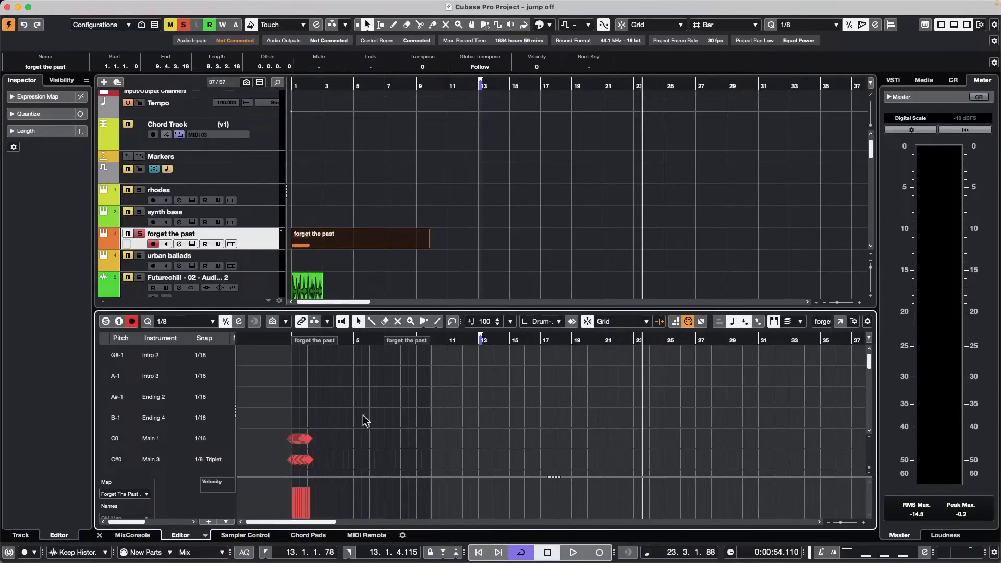
click(366, 535)
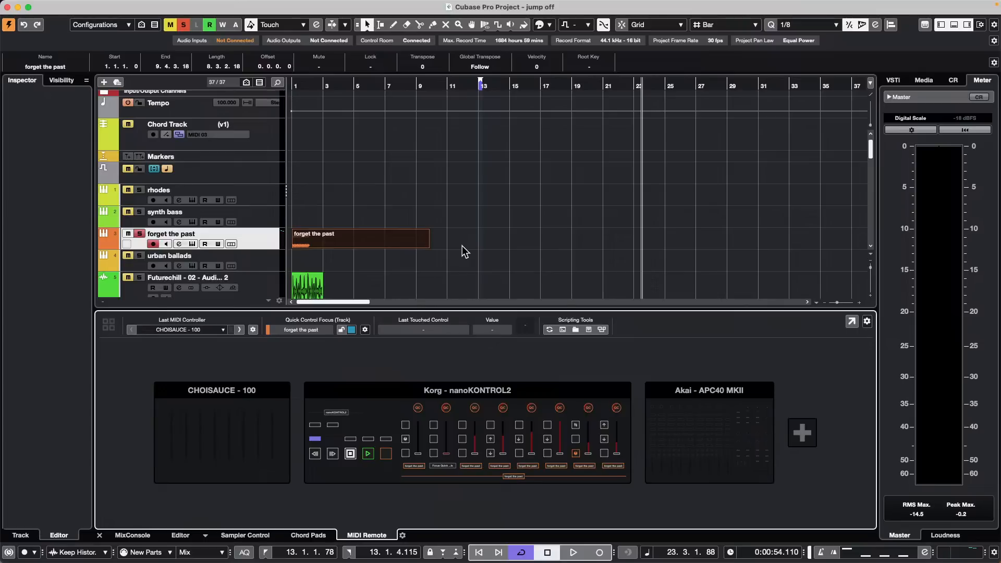
Step: Open the Korg nanoKONTROL2 detail view on Focus Quick Controls and close the Mapping Assistant
click(540, 389)
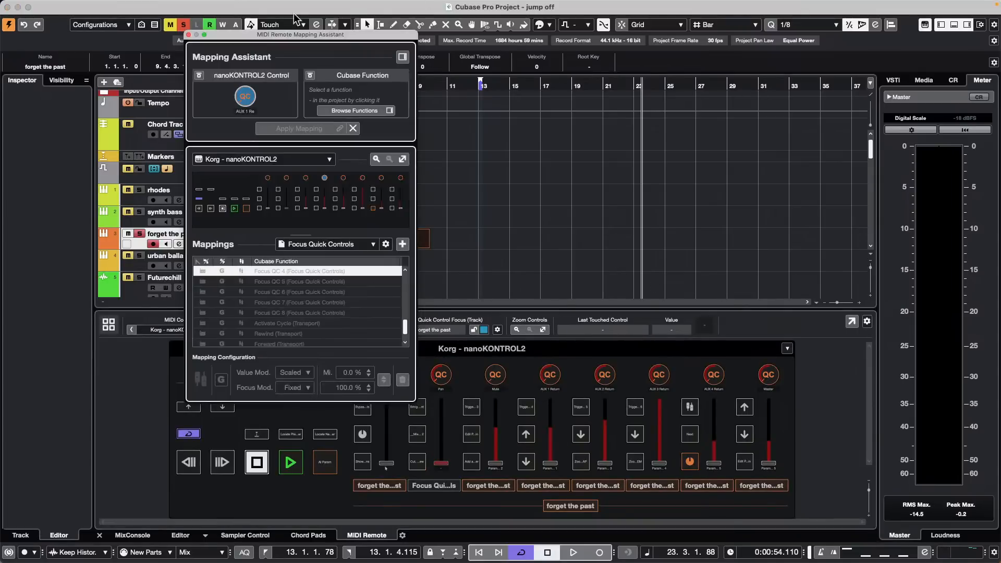
click(188, 35)
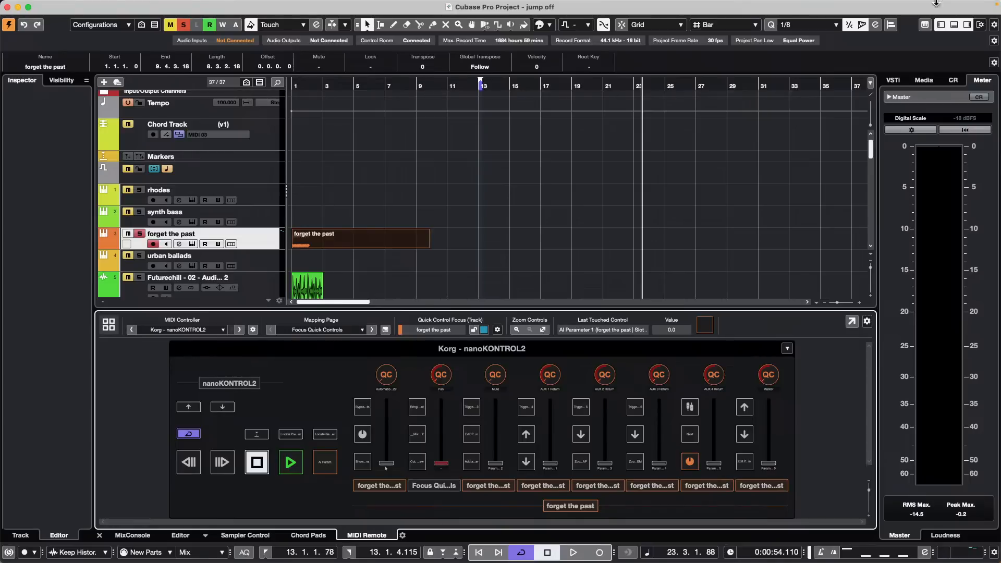
Step: Open 'Remove Vocals unmixed vocals.cpr' from the Tutorials > Remove Vocals folder and activate it
click(69, 6)
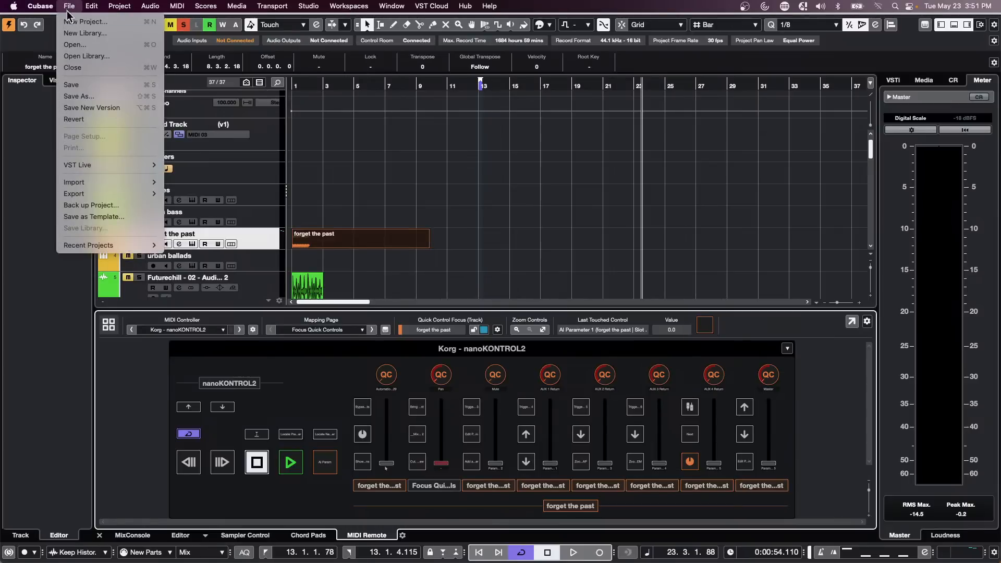
click(94, 44)
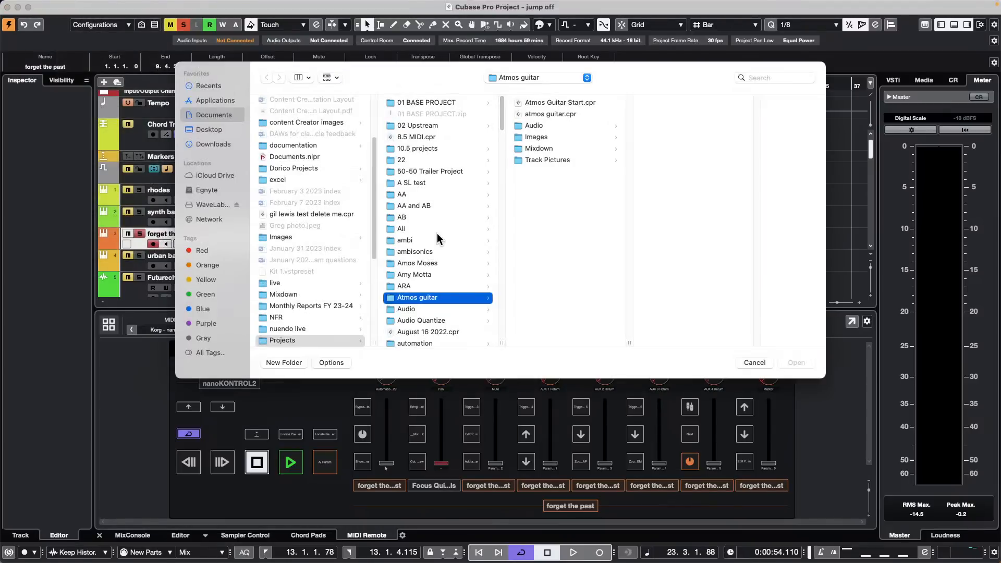
scroll(432, 260, down, 10)
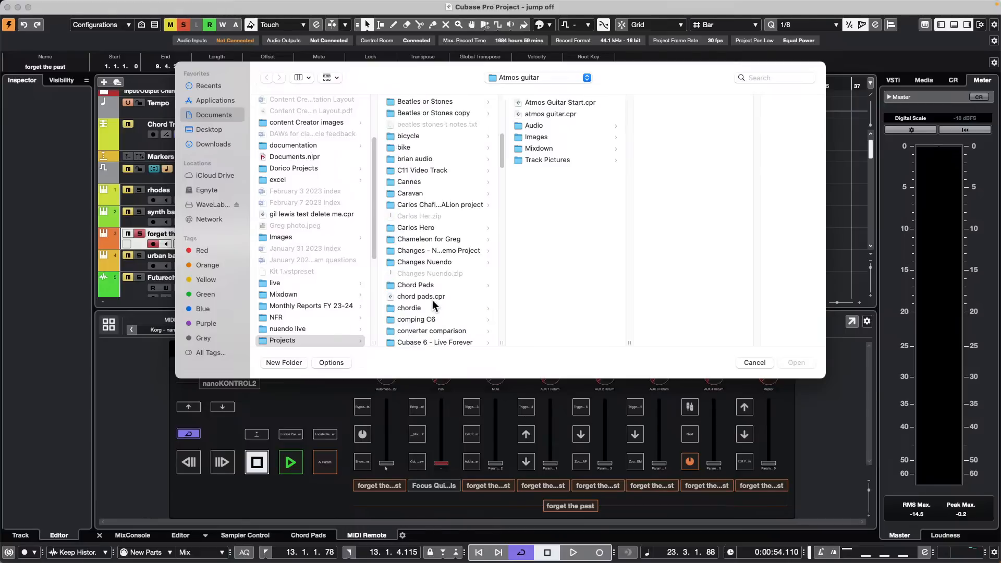
scroll(432, 302, down, 15)
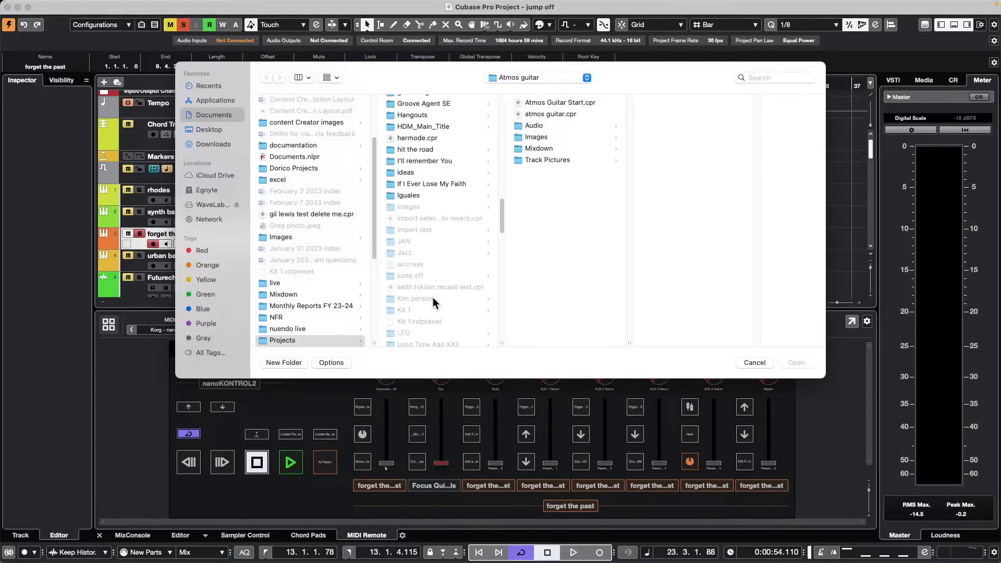
scroll(433, 296, down, 10)
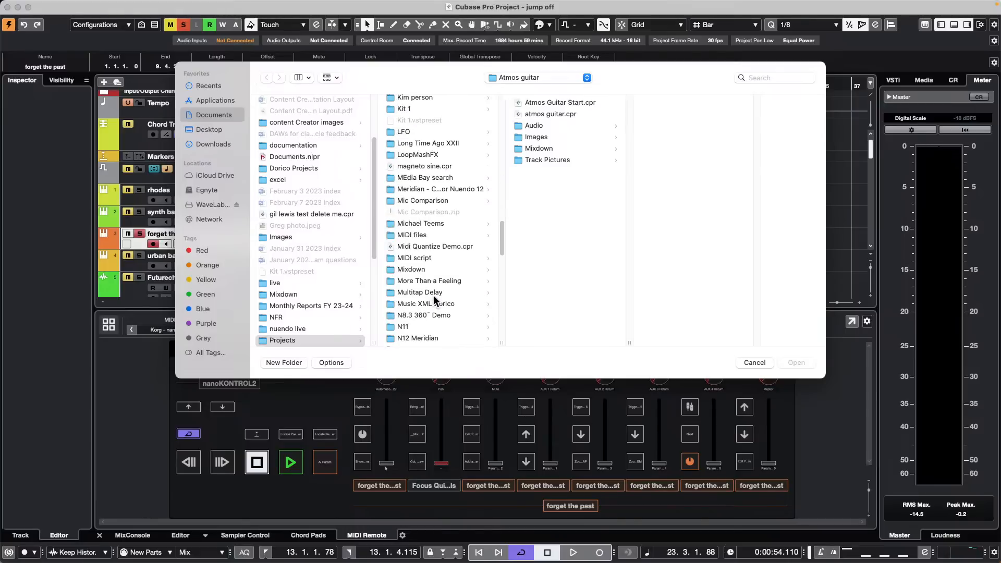
scroll(433, 295, down, 20)
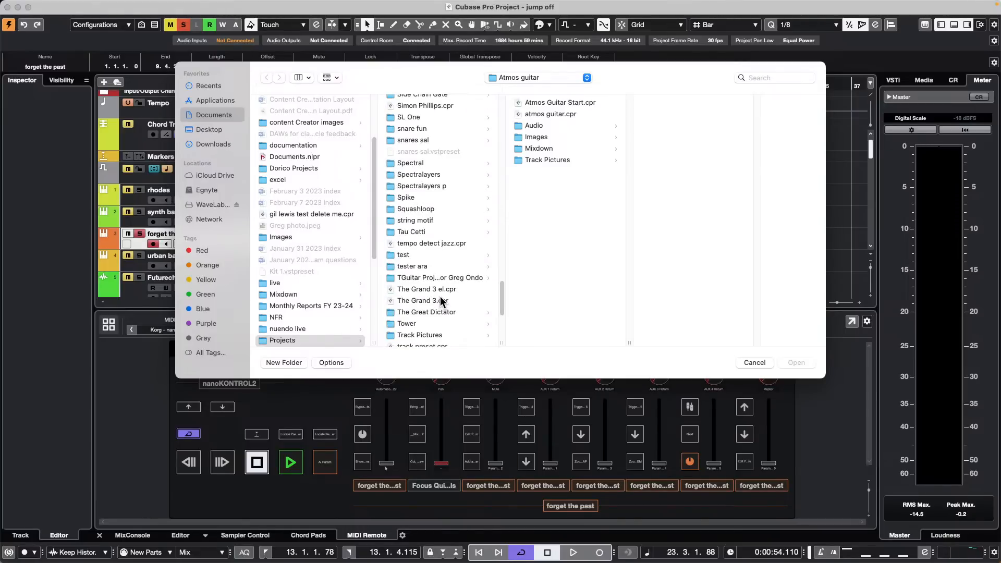
scroll(440, 301, down, 15)
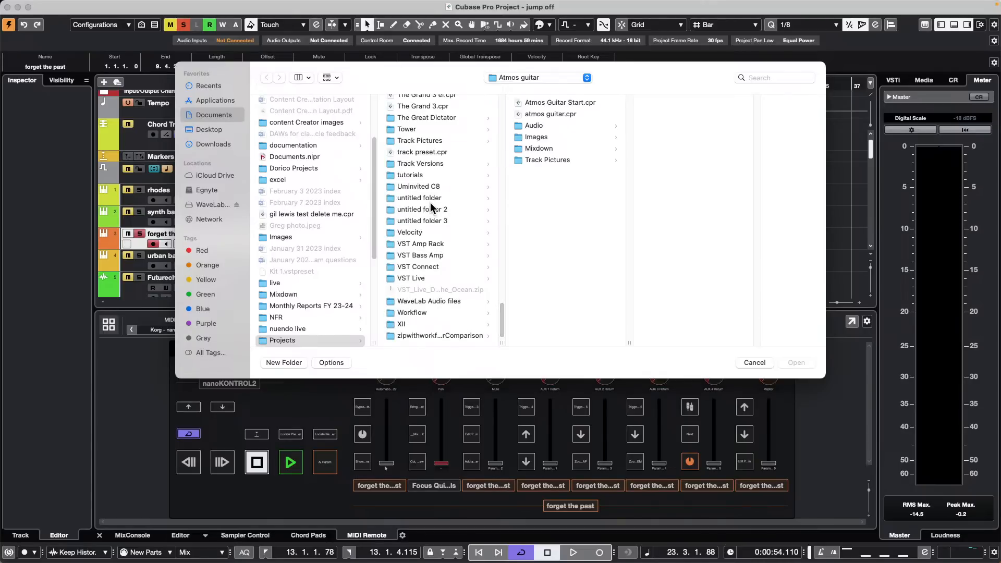
click(411, 175)
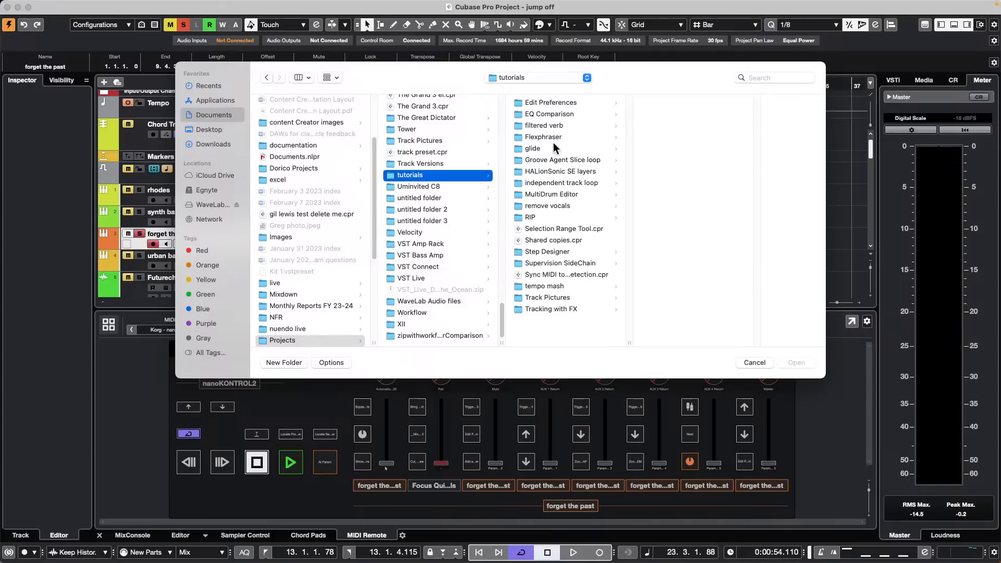
click(562, 206)
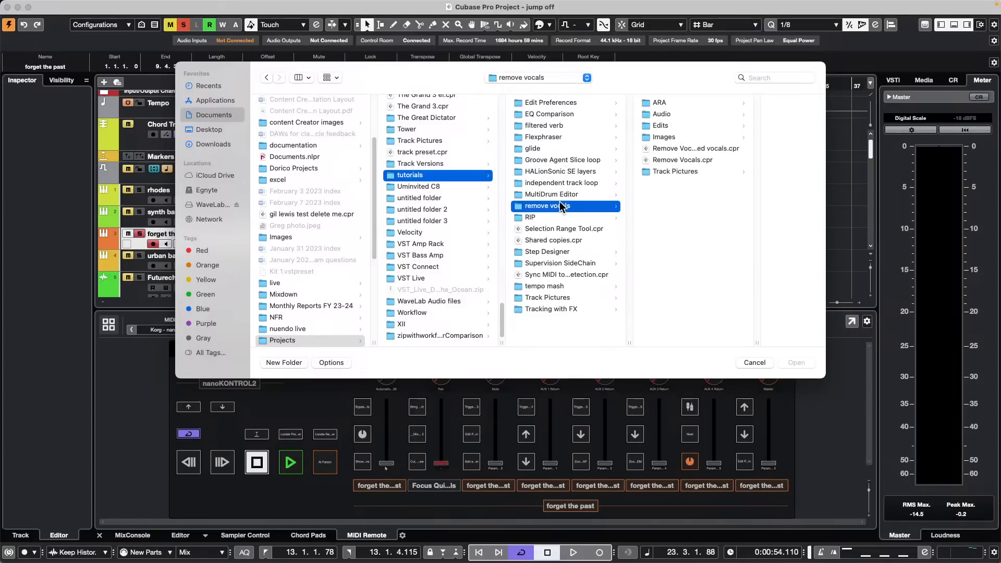
click(692, 151)
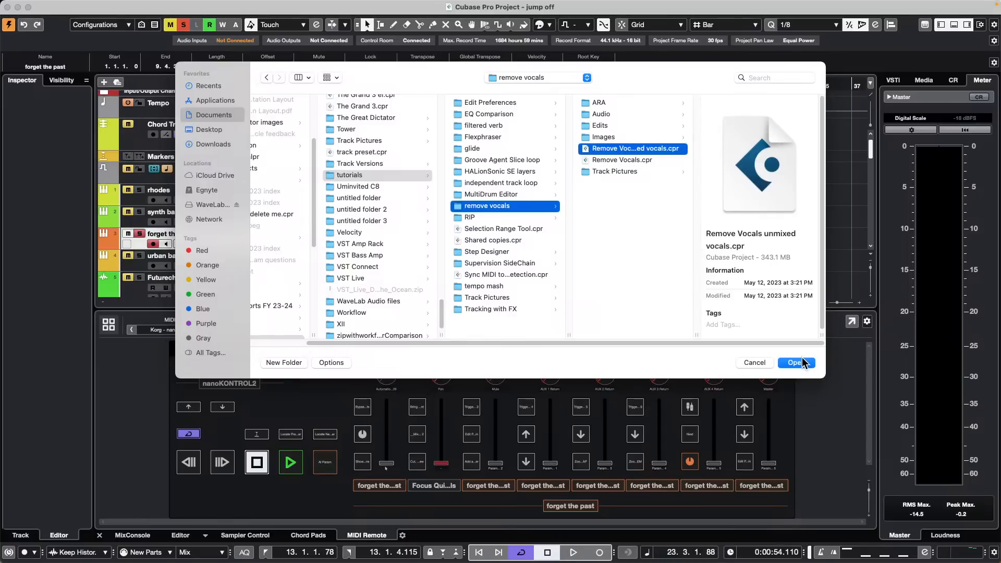
click(796, 362)
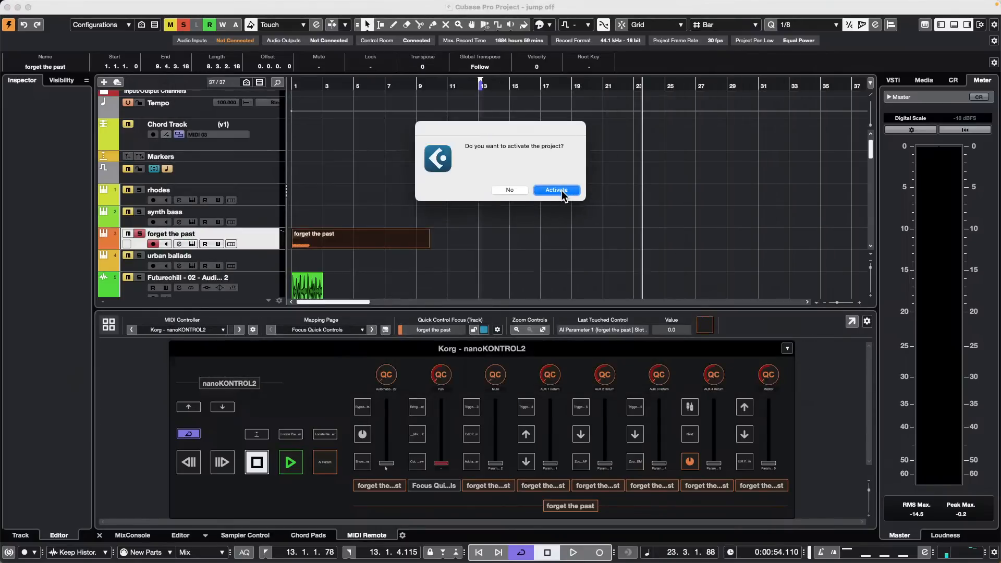
click(567, 192)
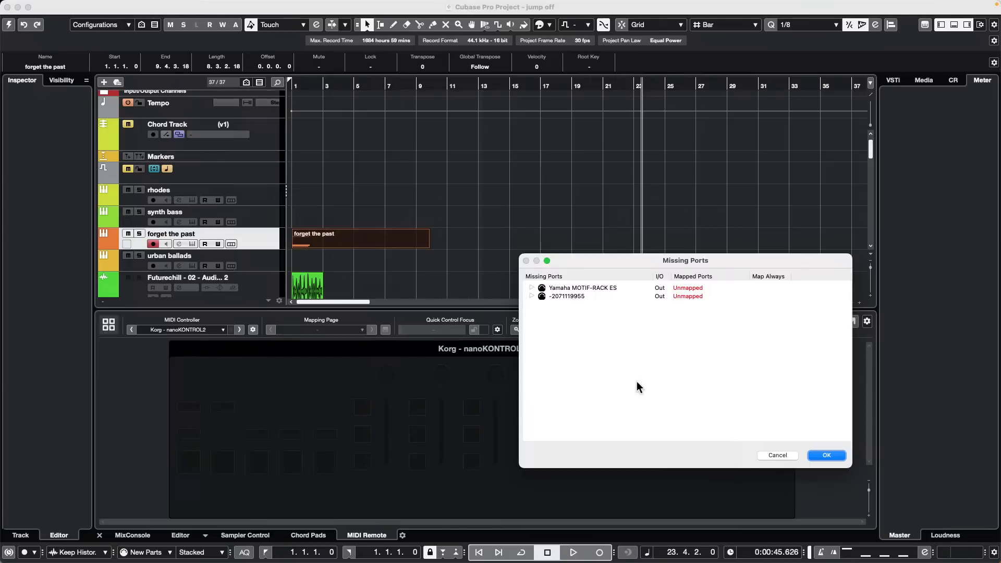
Step: Dismiss Missing Ports, open 5 Forever Sorry in SpectraLayers, and play with monitor level at -16.6
click(826, 455)
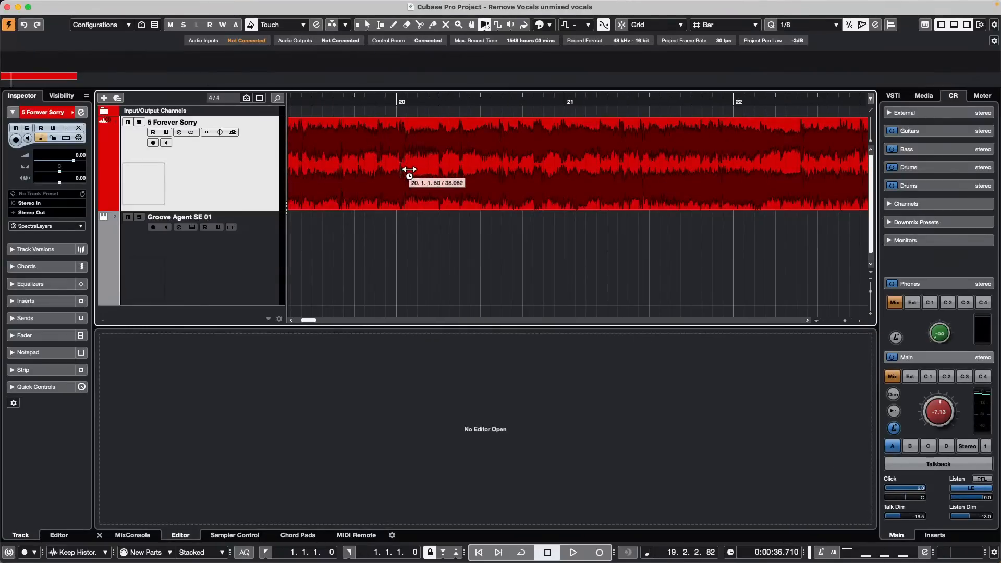
click(404, 173)
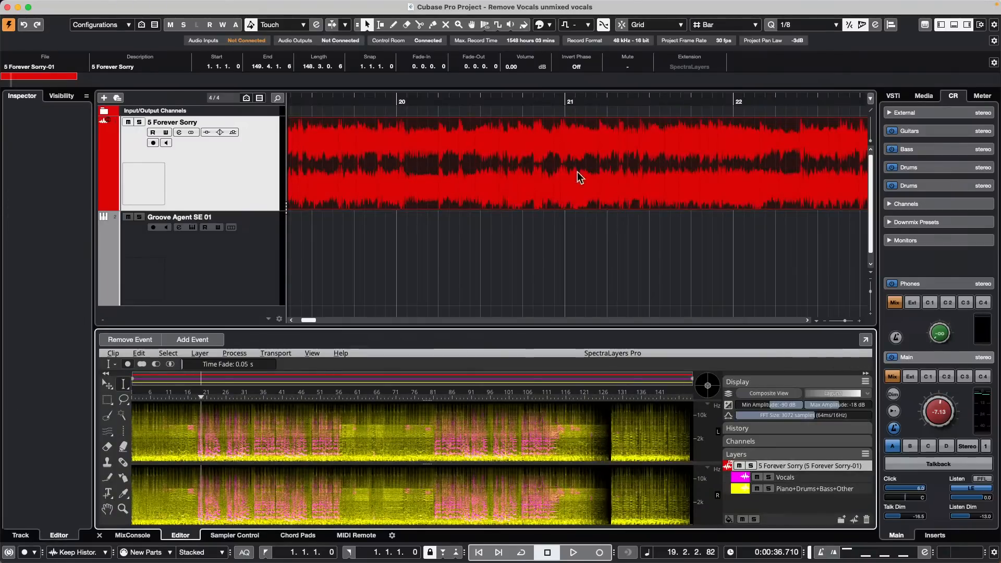
key(space)
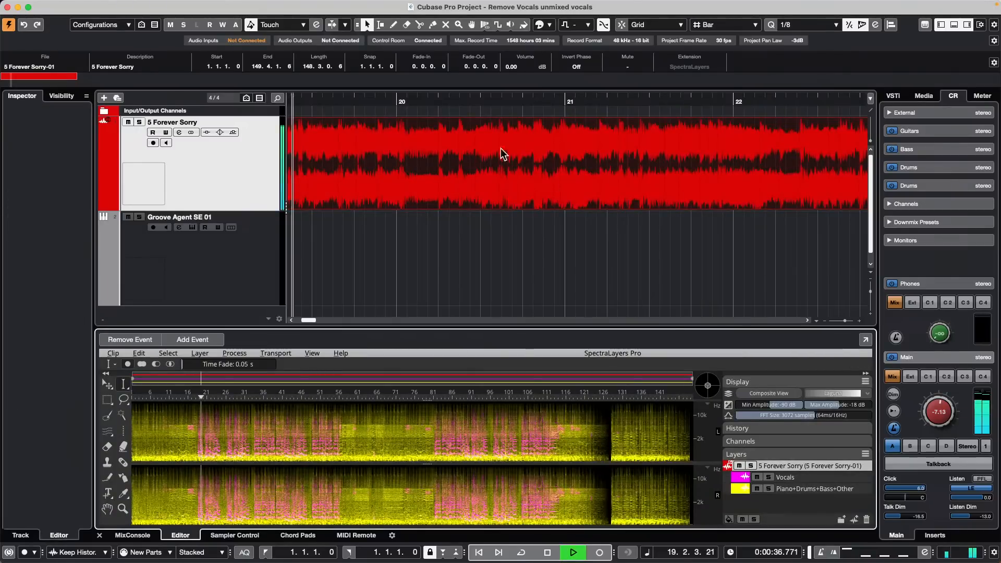
click(933, 412)
click(931, 407)
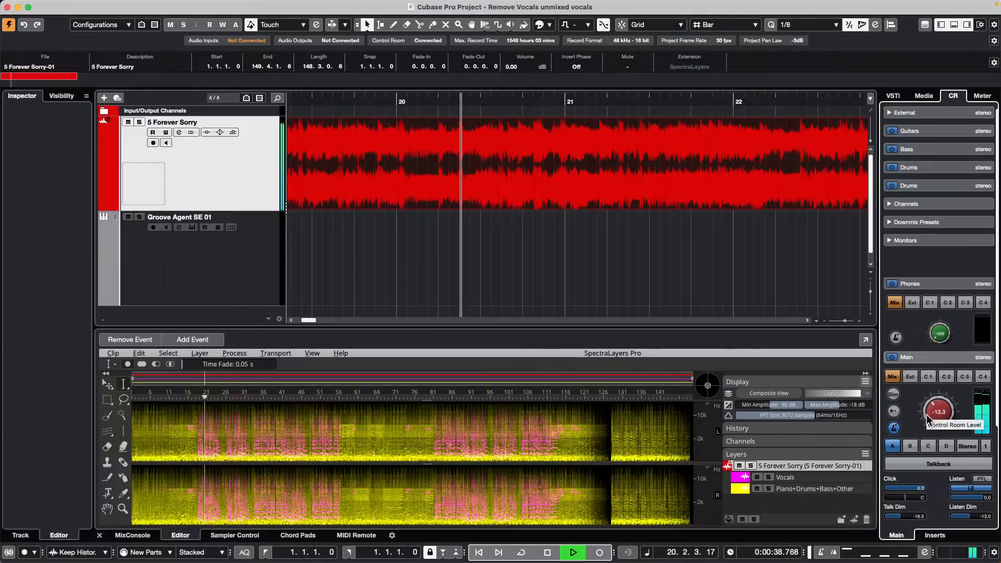
Step: Audition the Vocals layer muted and then soloed, stop playback, and zoom out to the song start
click(757, 477)
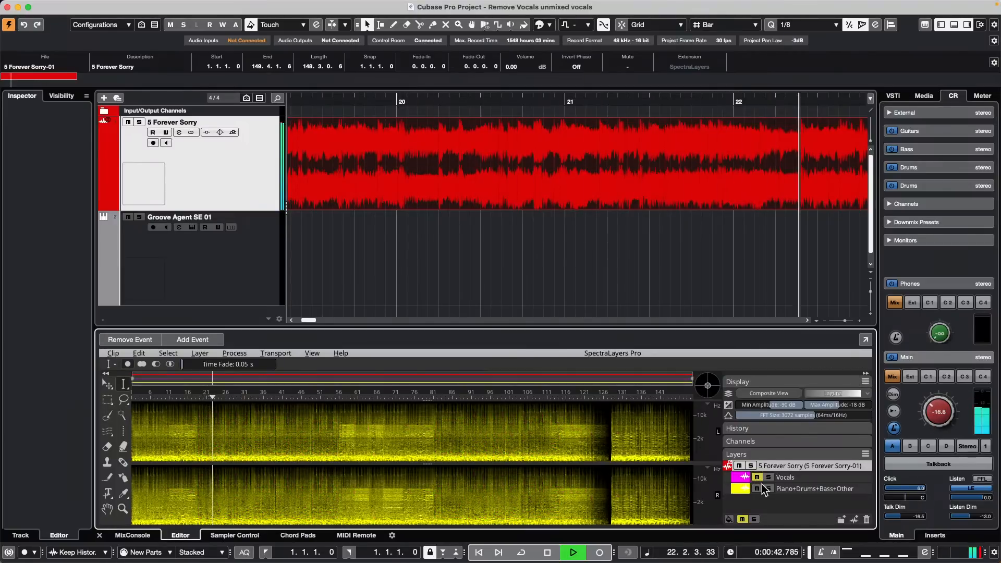
click(756, 477)
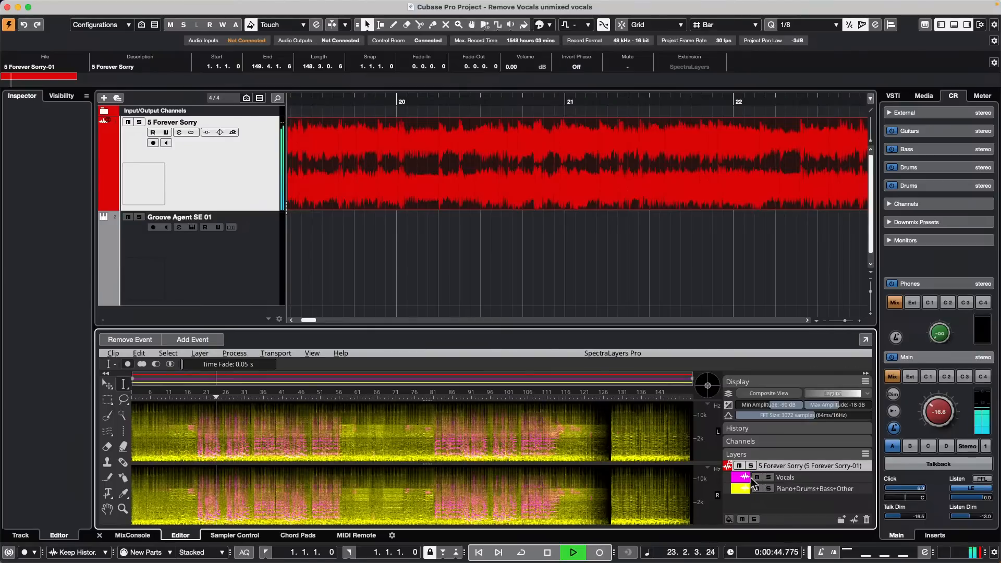
click(768, 477)
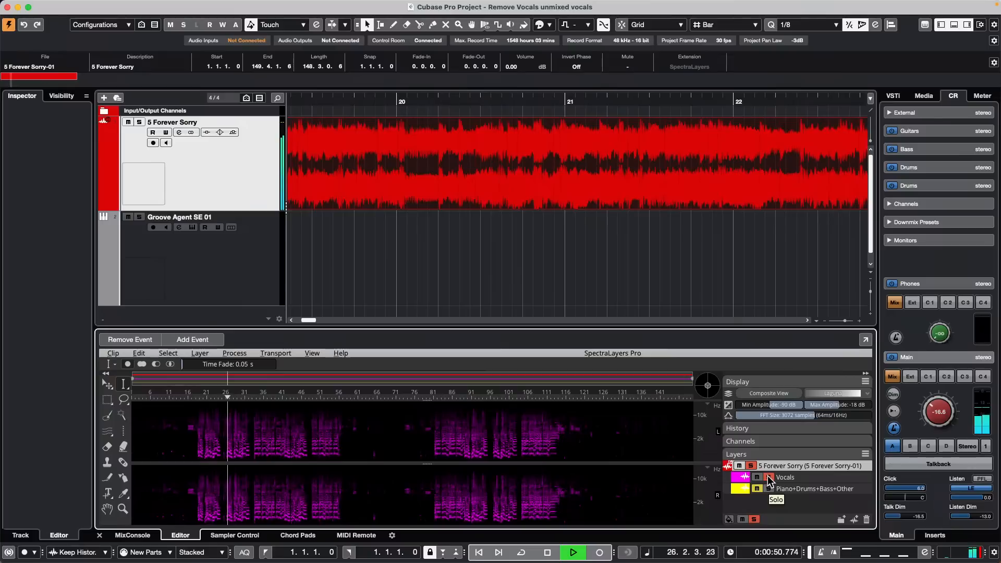
click(768, 477)
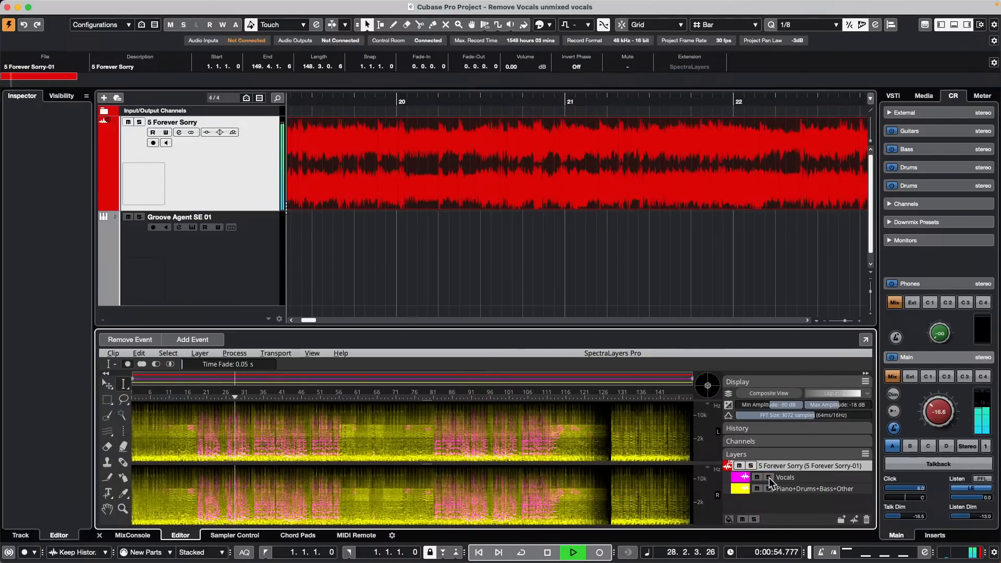
key(space)
drag(537, 115, 577, 70)
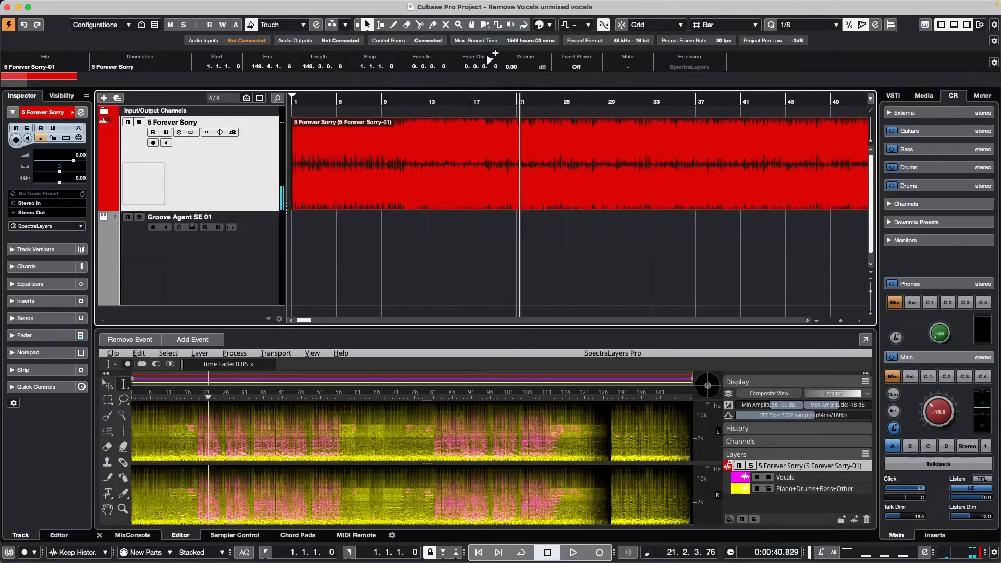
drag(491, 105, 185, 76)
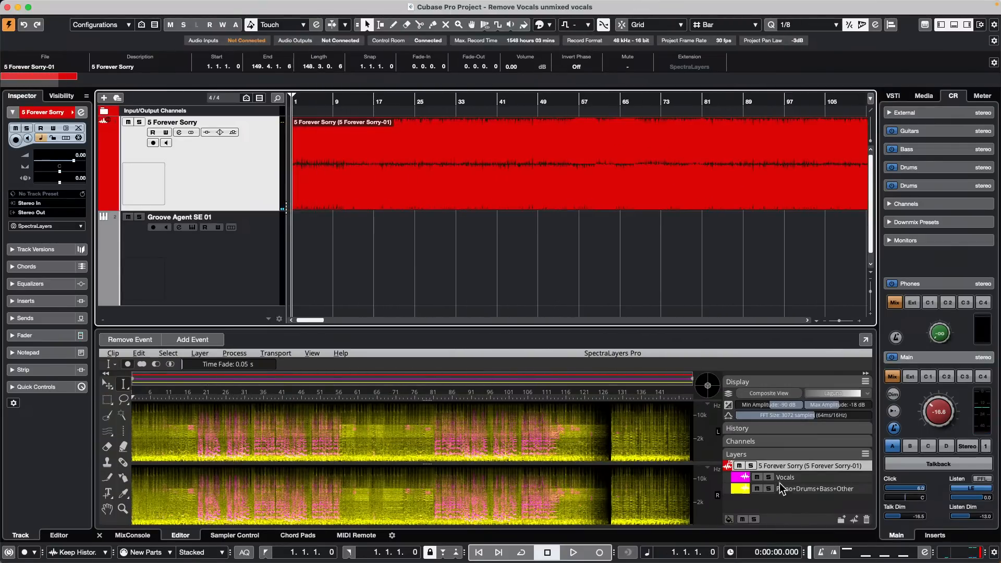
Step: Drag the Vocals layer onto a new track below 5 Forever Sorry and set its volume to -3.35 dB
drag(783, 479, 305, 220)
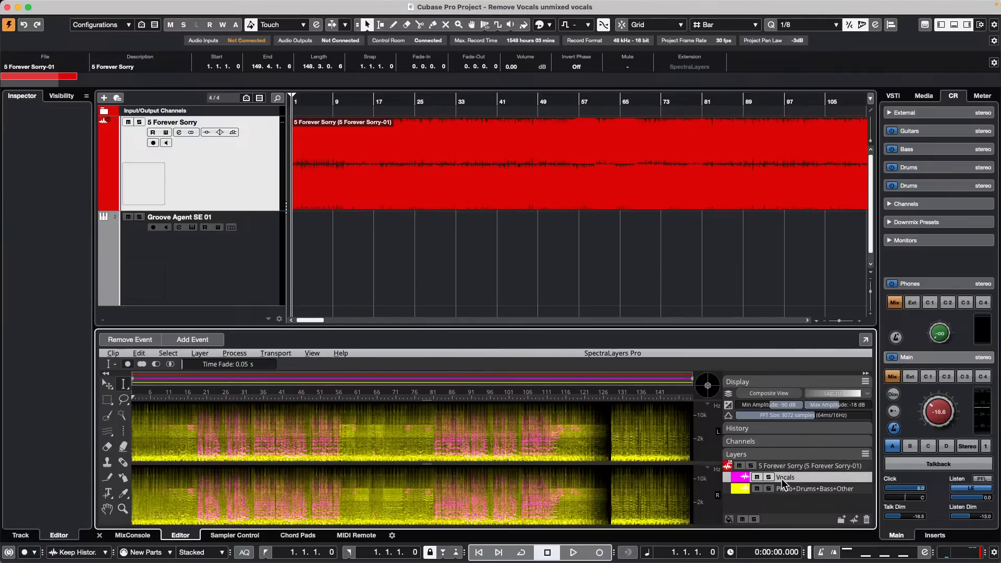
drag(783, 482, 339, 295)
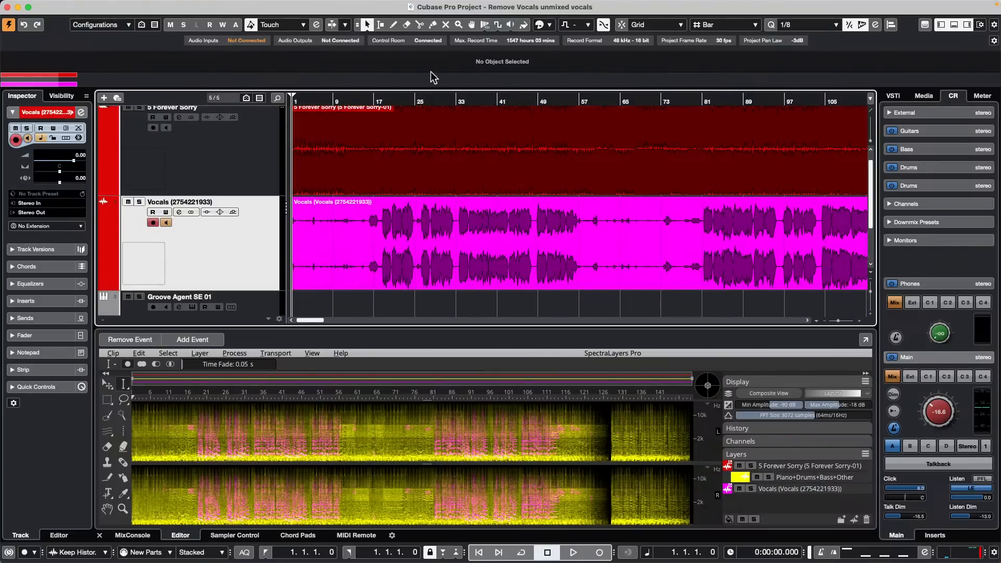
drag(394, 104, 388, 156)
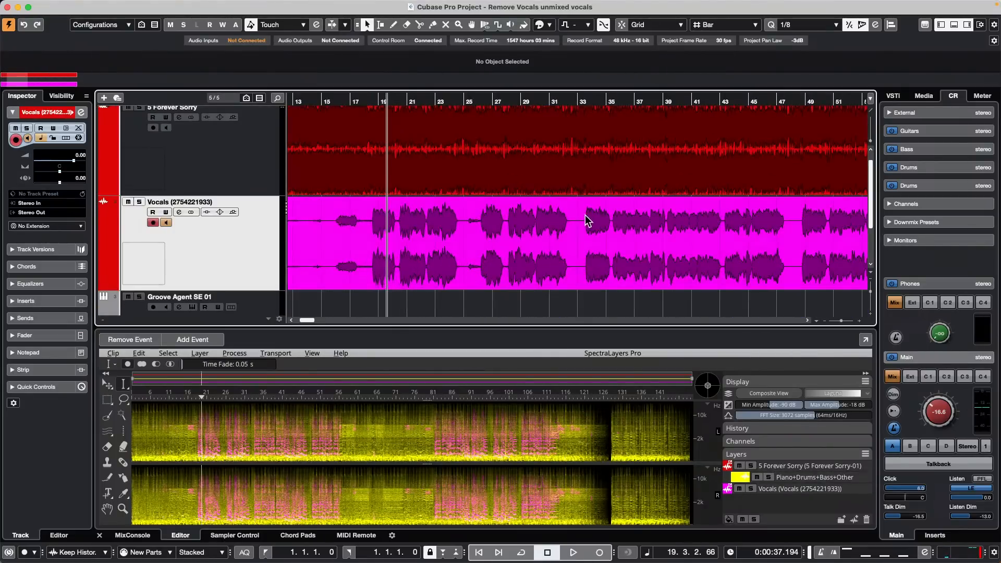
key(space)
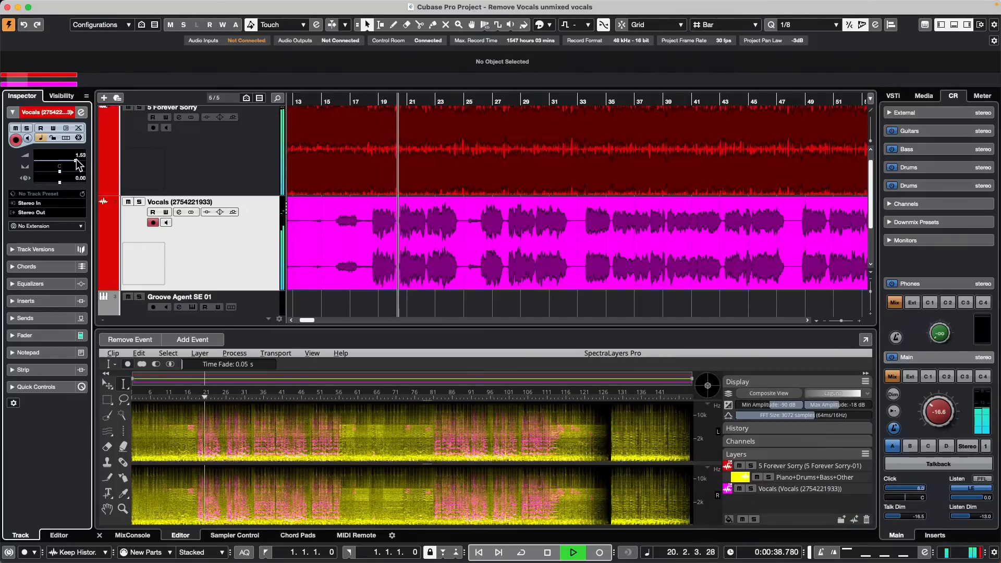
mouse_move(73, 160)
mouse_down()
mouse_move(89, 163)
mouse_move(2, 165)
mouse_move(66, 163)
mouse_up()
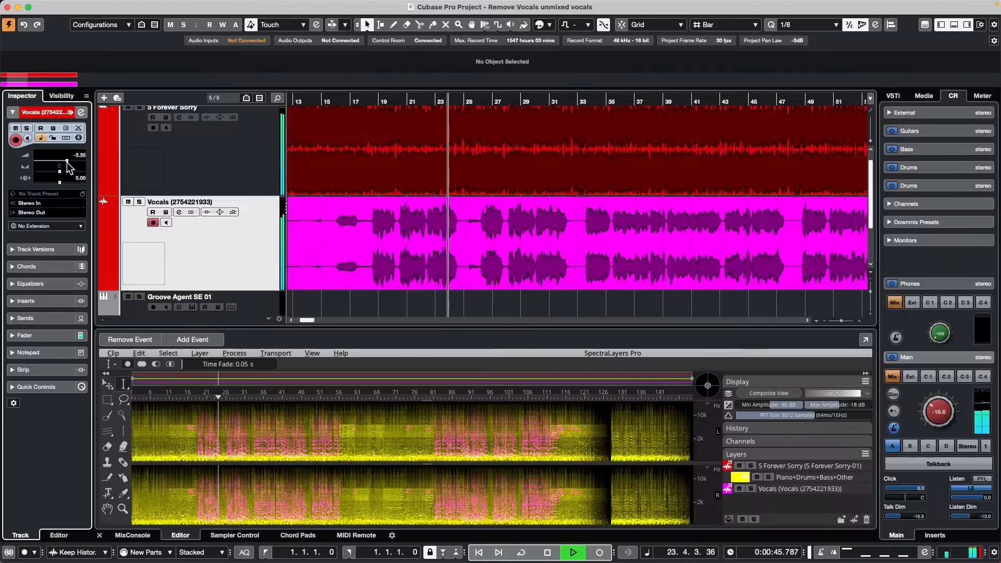
click(235, 266)
Step: Add an effect track loaded with the MonoDelay plug-in
right_click(220, 256)
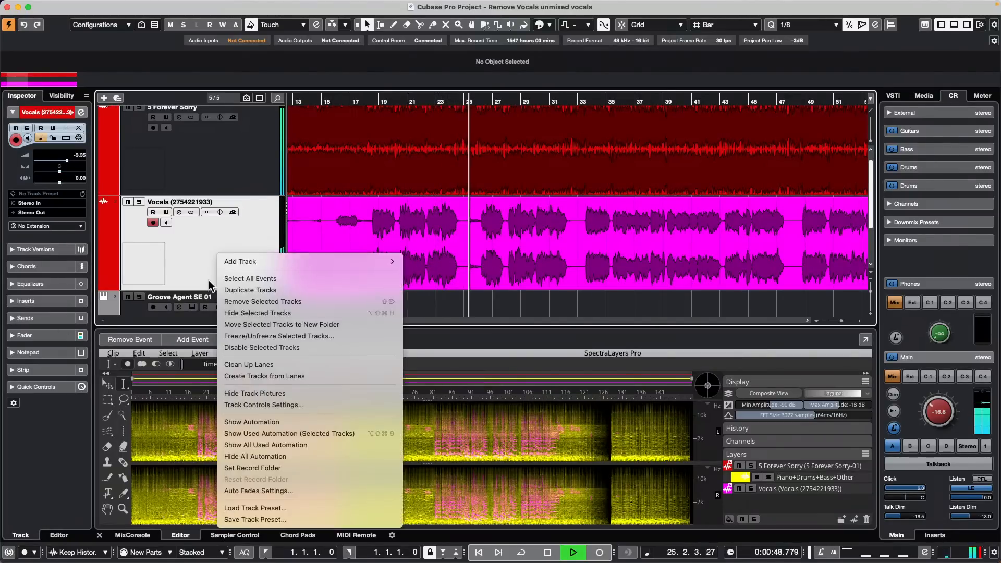
mouse_move(282, 263)
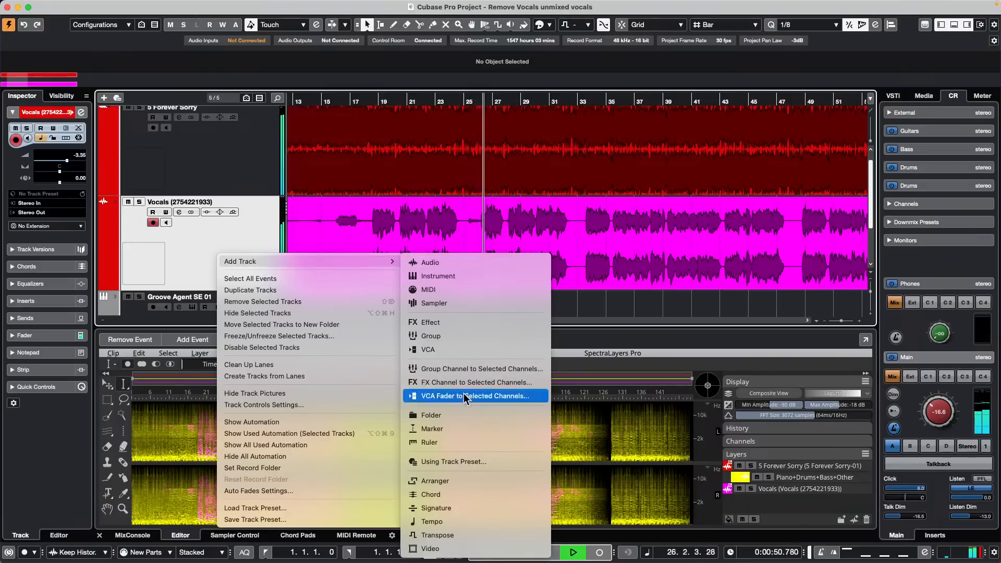
click(499, 383)
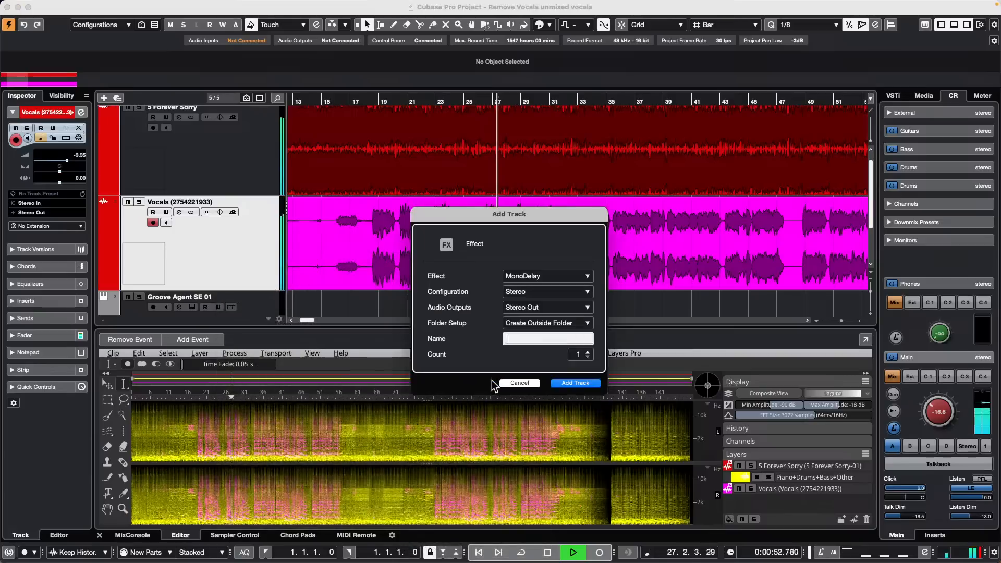
click(539, 276)
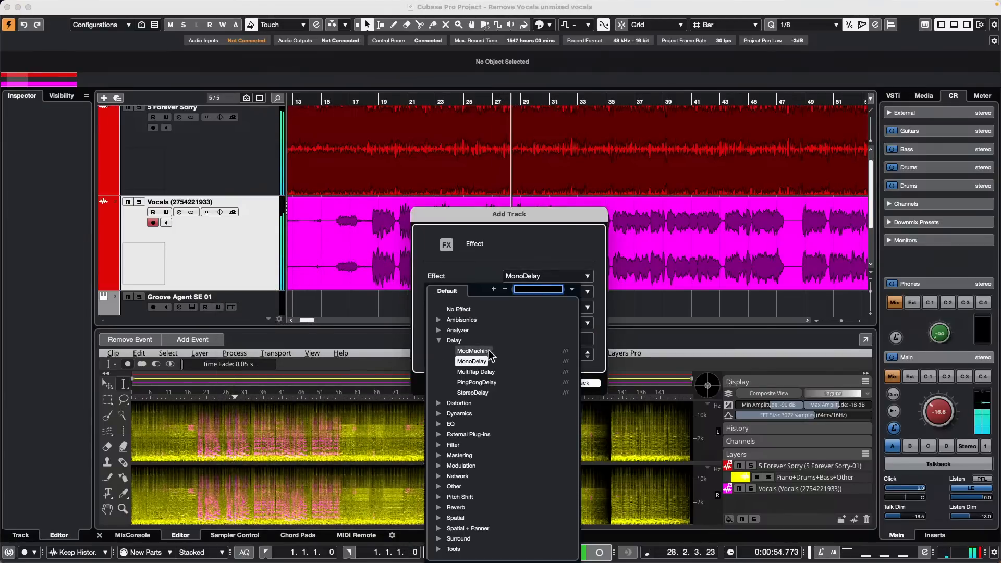
click(484, 361)
click(575, 383)
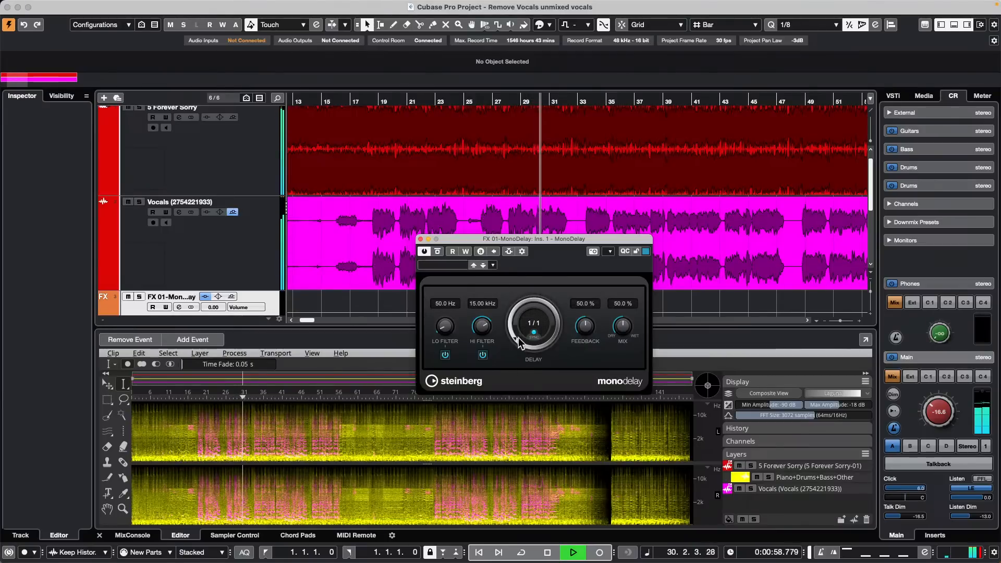
Step: Set the MonoDelay delay time to 1/4 and its mix to 30 %
drag(514, 340, 504, 319)
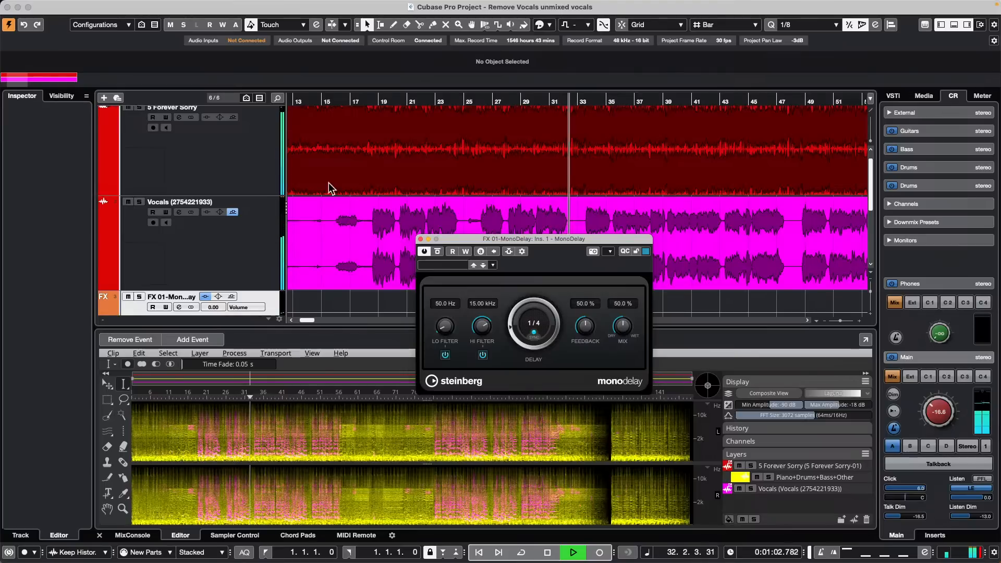
scroll(230, 269, down, 3)
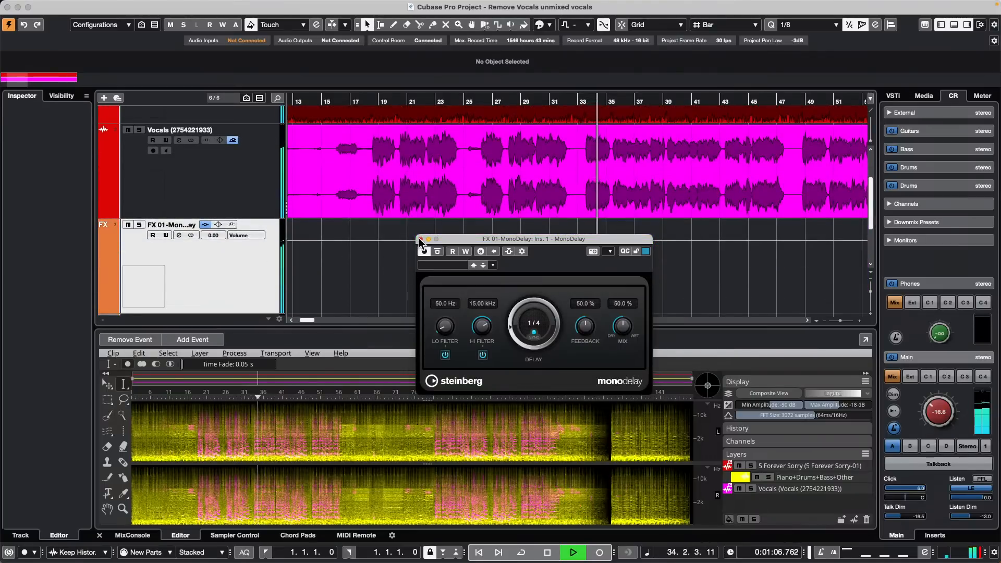
drag(624, 325, 609, 334)
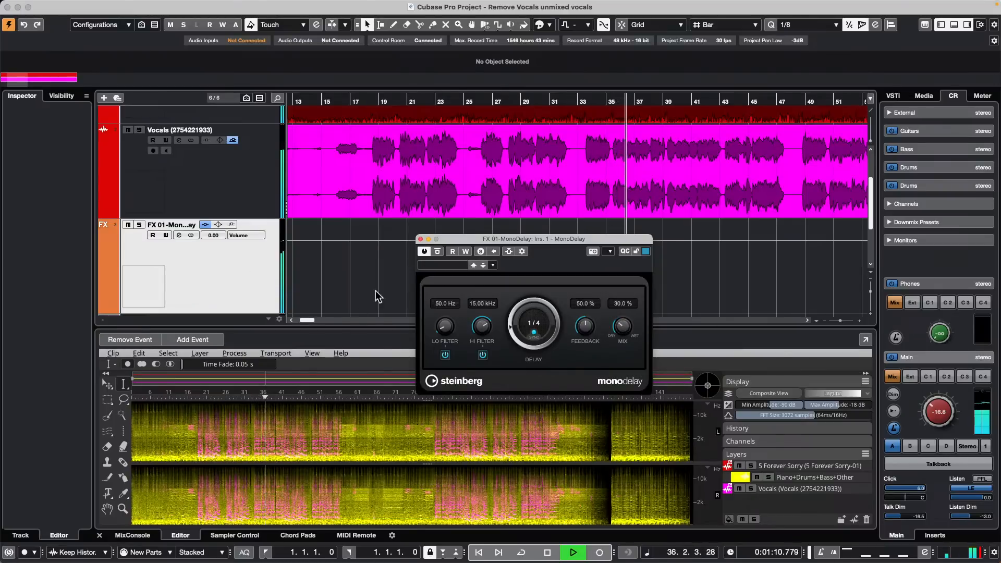
Step: Close the MonoDelay window, stop and restart playback, and scroll to the FX 01 track
click(420, 239)
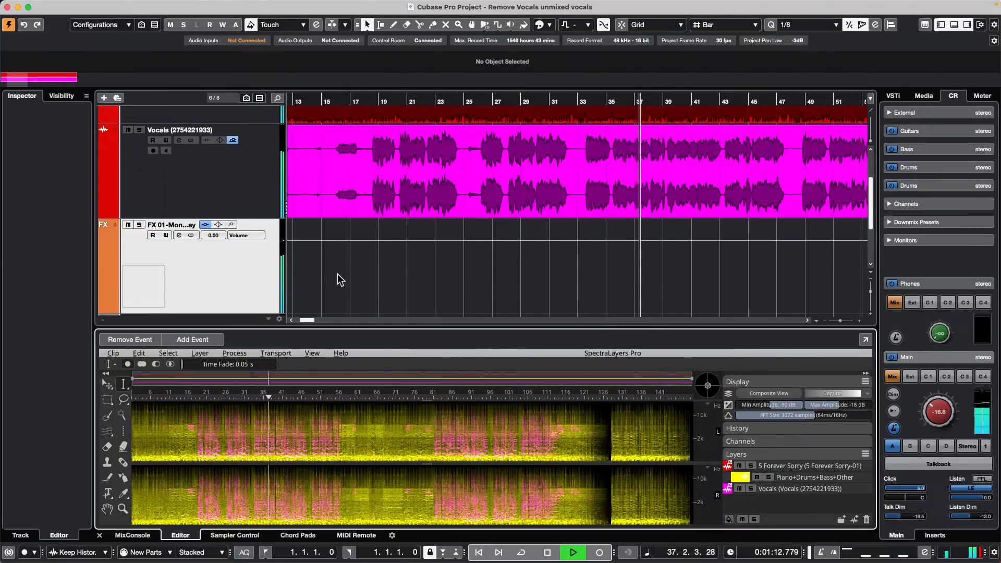
key(space)
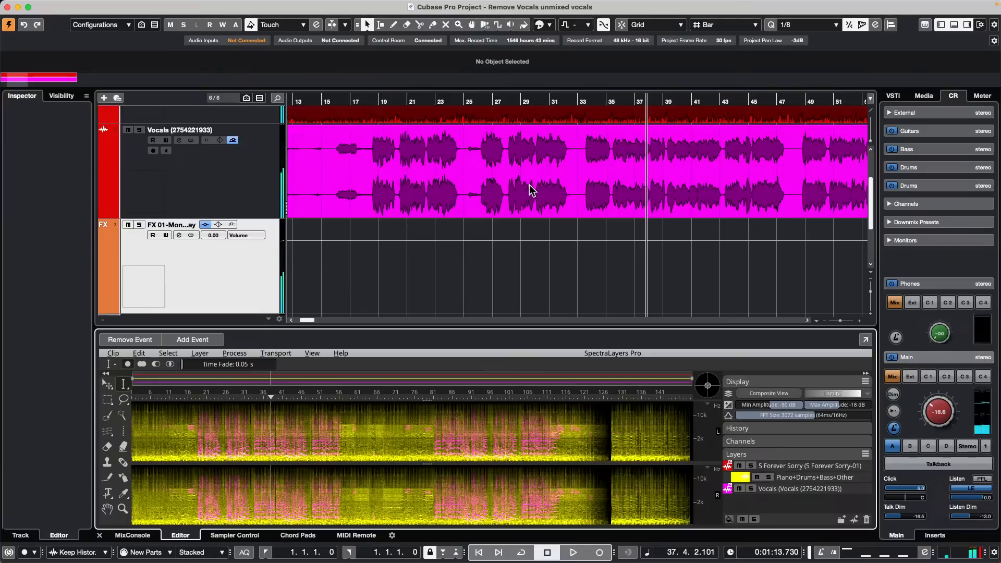
key(space)
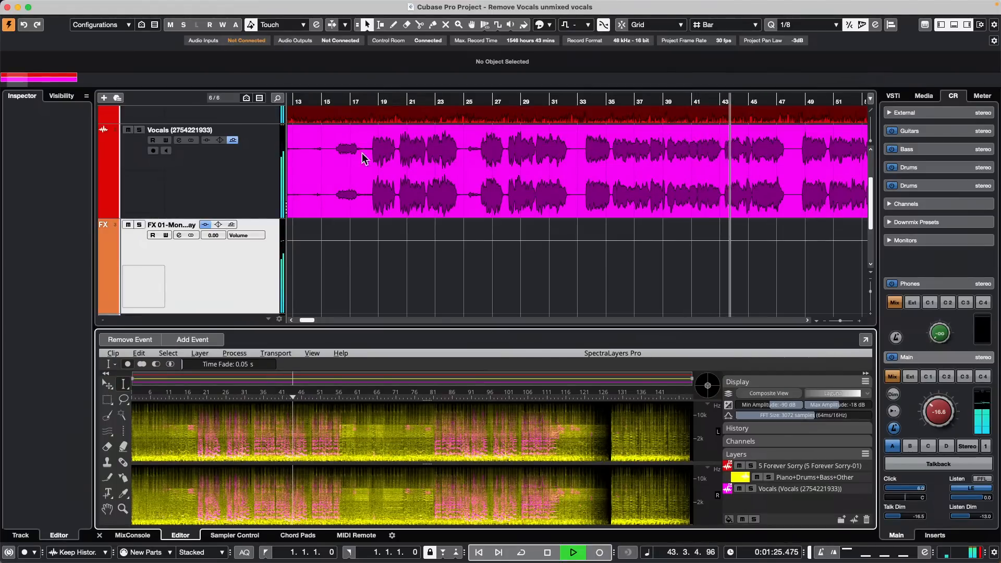
scroll(203, 270, down, 3)
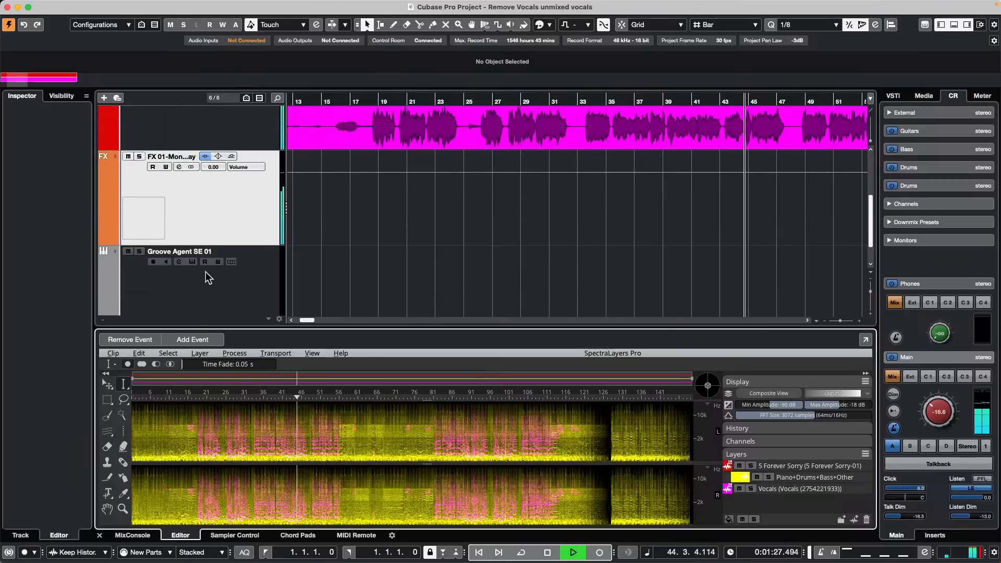
scroll(205, 271, down, 2)
scroll(221, 262, up, 5)
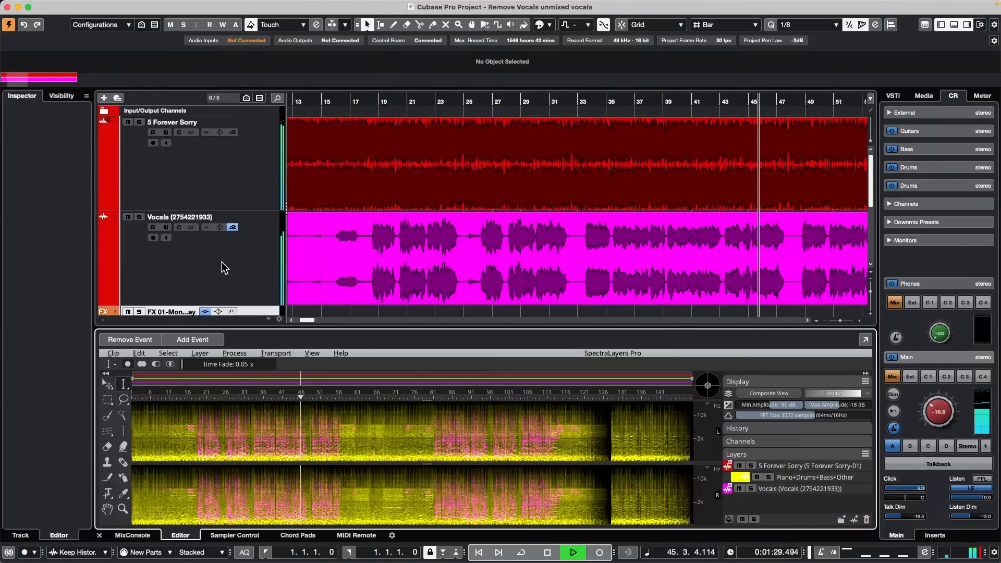
scroll(271, 282, down, 3)
Step: Raise FX 01's MonoDelay mix to 54% in its channel settings, then stop playback
click(252, 179)
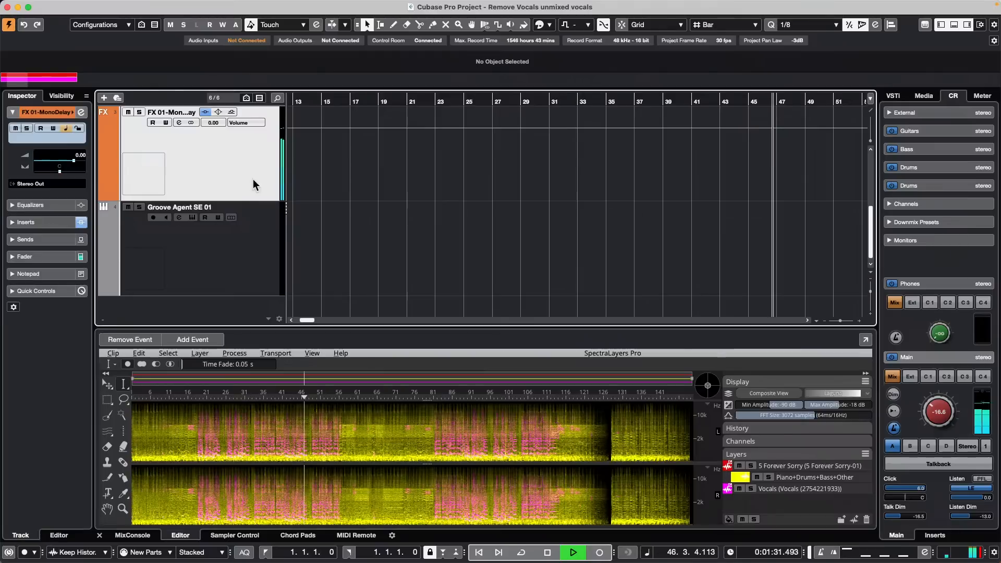
key(e)
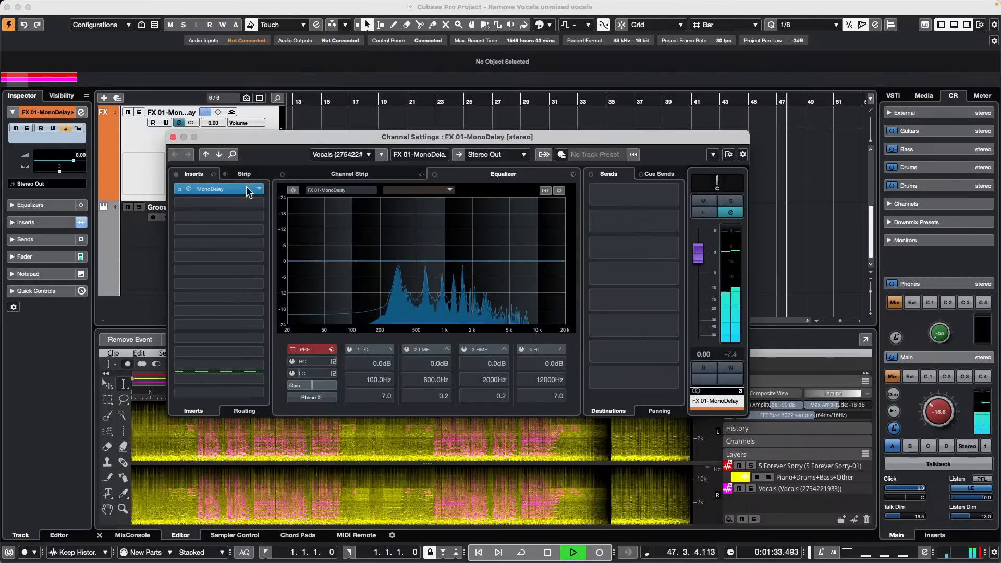
click(249, 193)
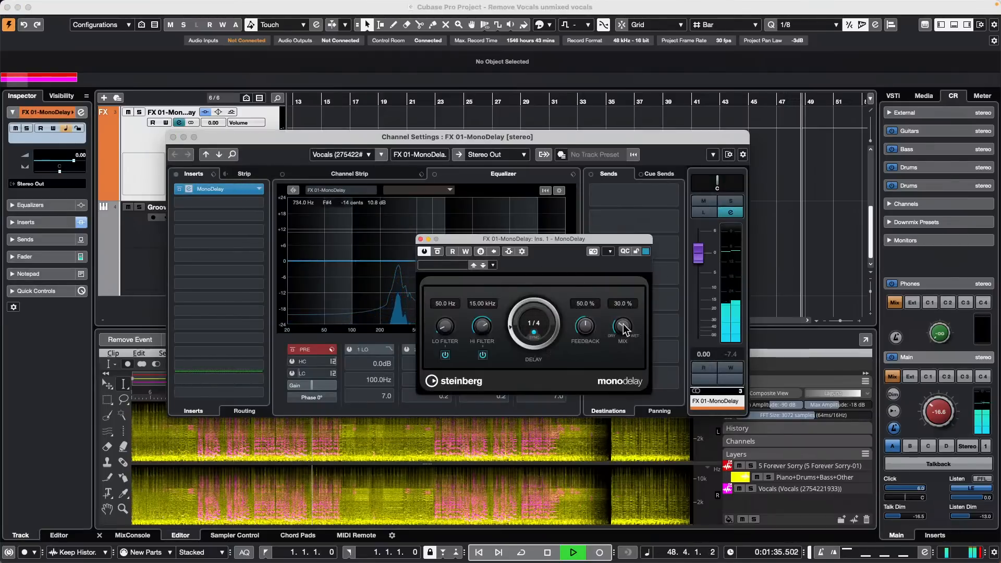
drag(624, 328, 624, 299)
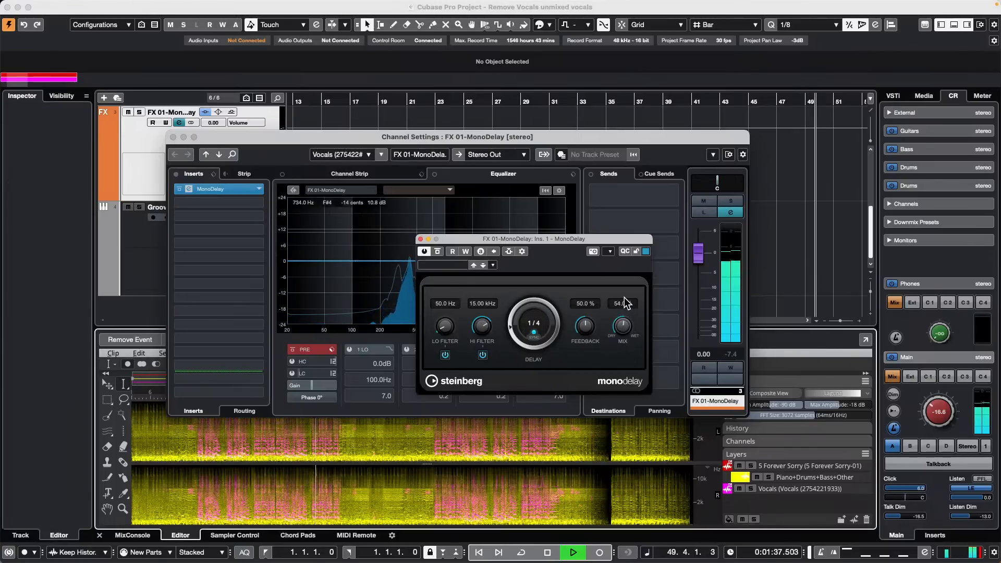
click(420, 240)
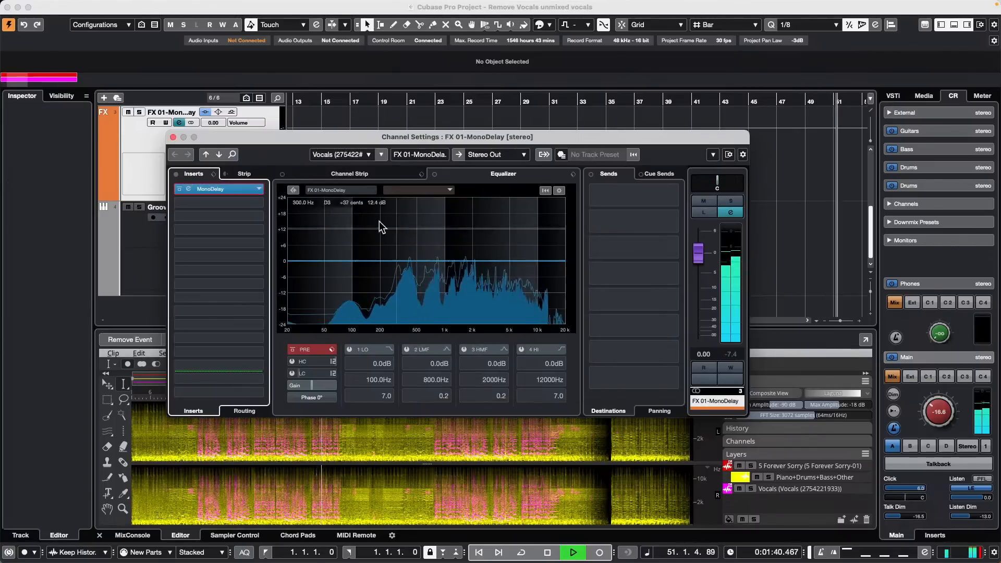
click(173, 137)
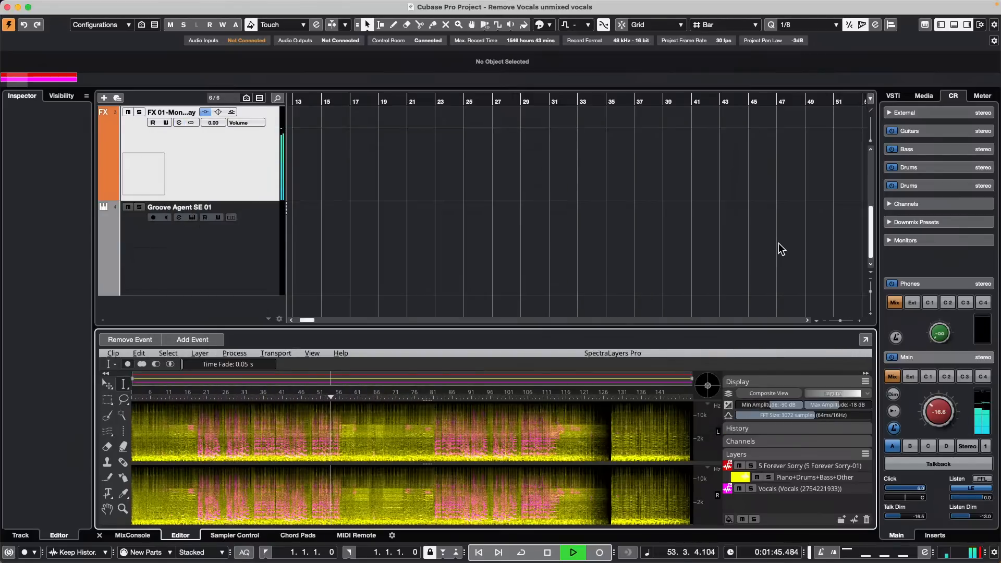
key(space)
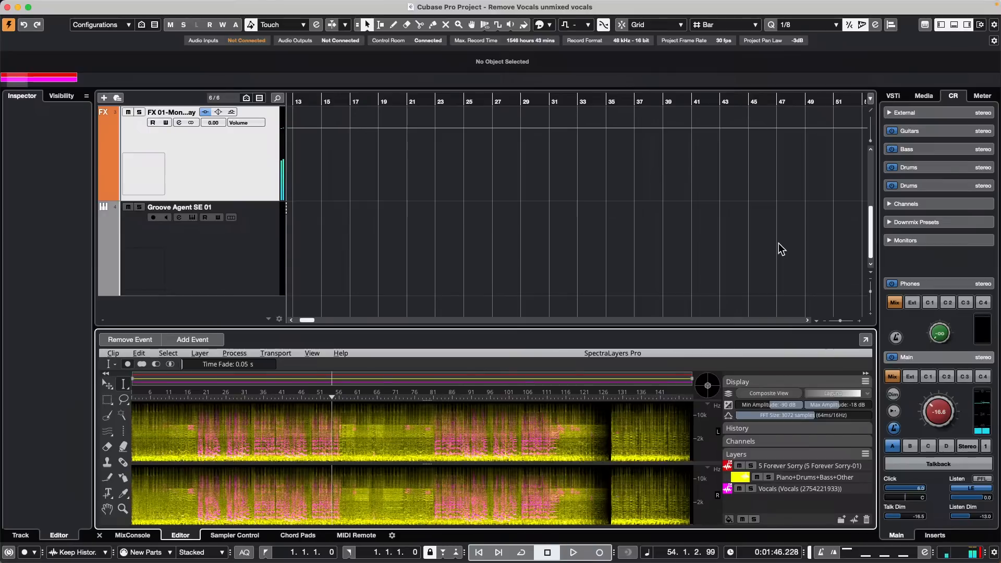
Step: Drag the playhead in the ruler back to bar 1 so the counter reads 1.1.1.0
drag(324, 99, 203, 87)
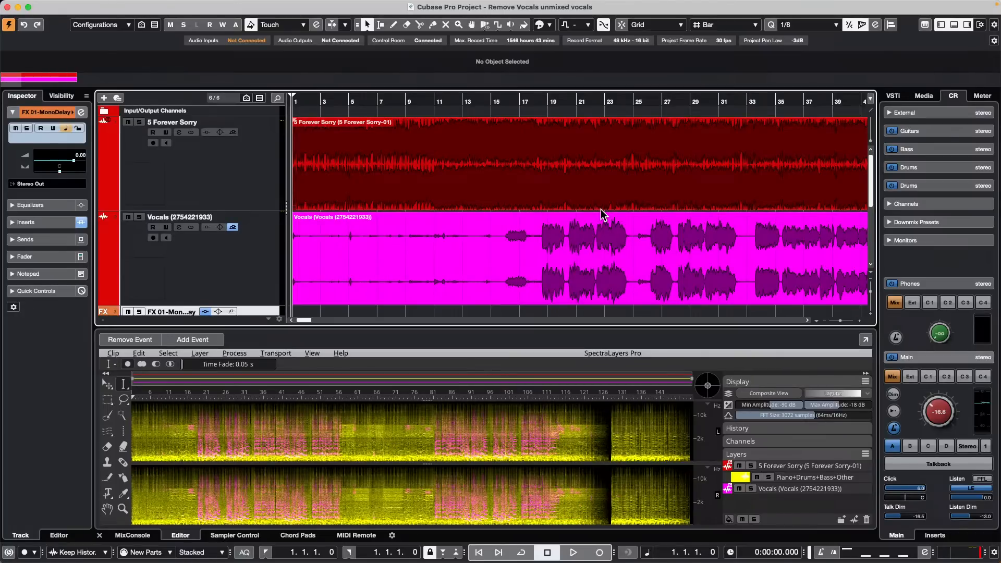
Step: Open Studio > Audio Connections and browse the Inputs presets without changing them
click(298, 7)
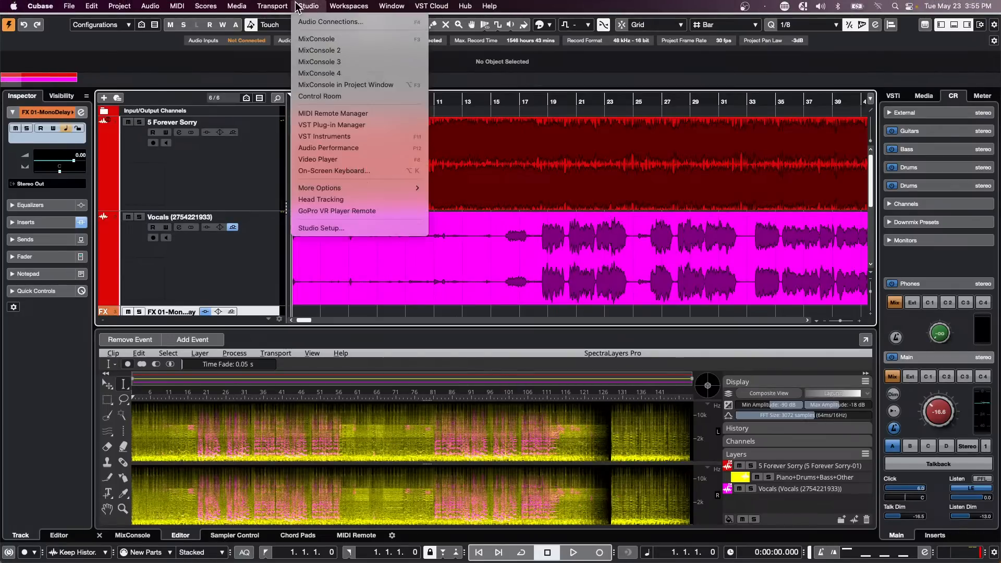
click(314, 23)
click(254, 82)
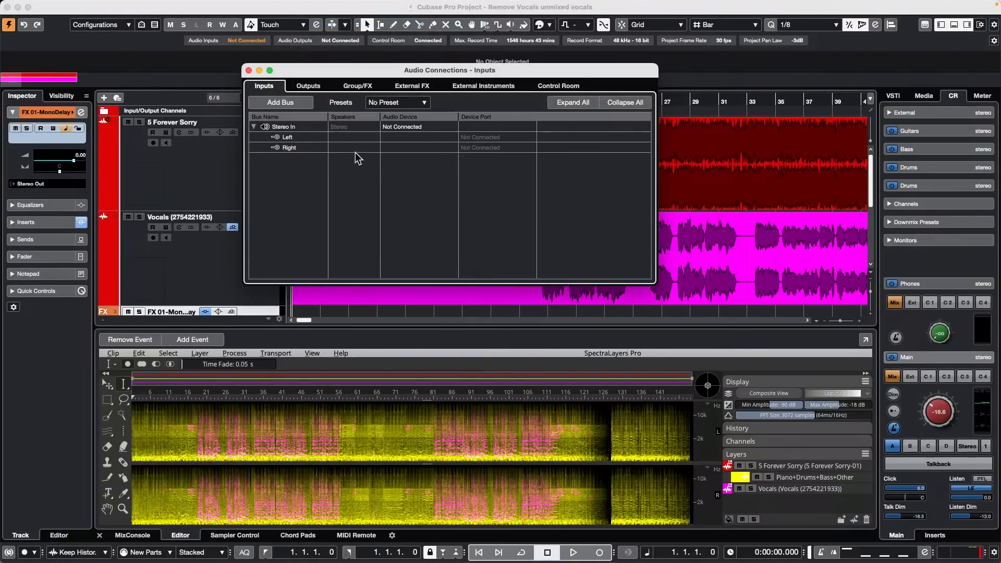
click(423, 102)
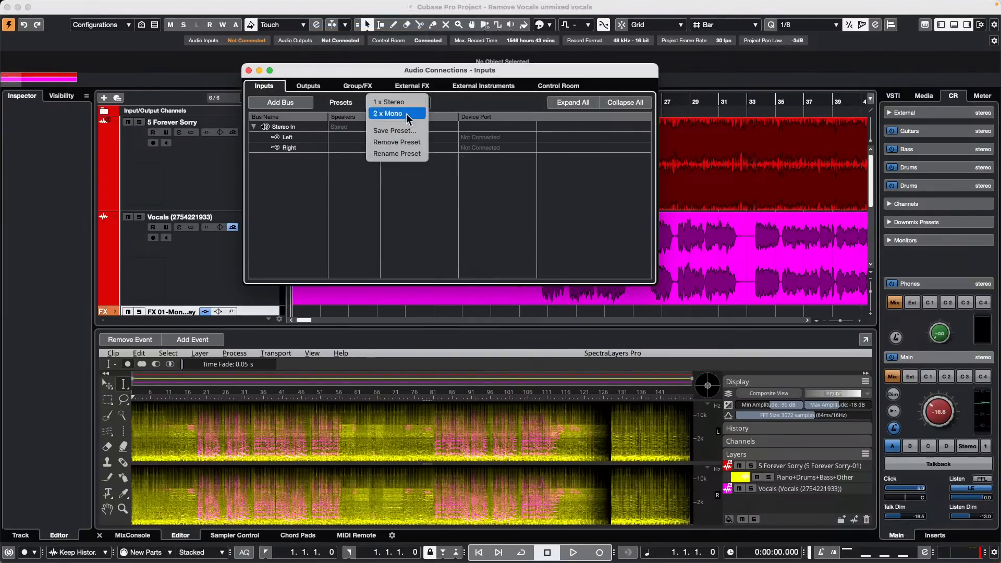
click(417, 203)
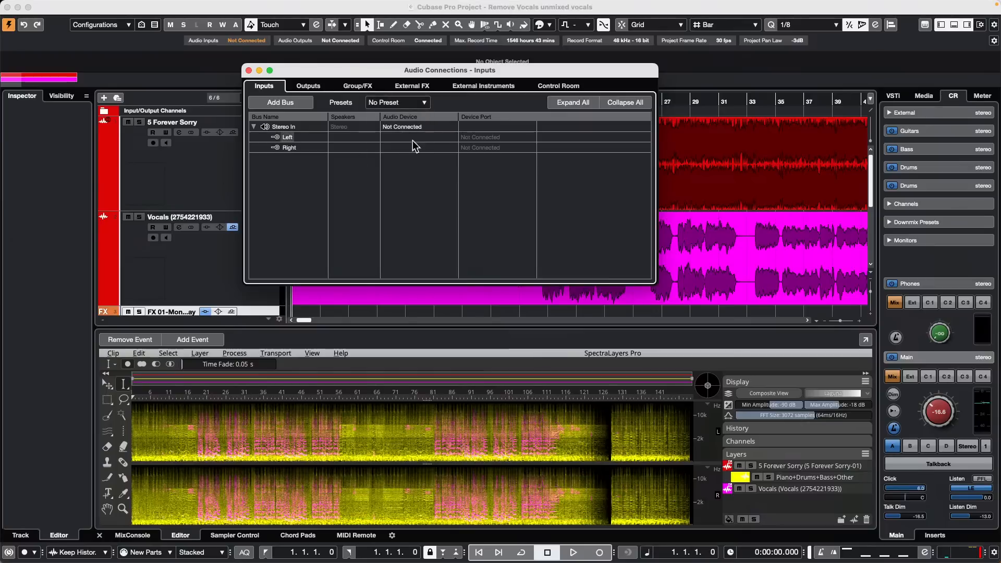
Step: On External FX, replace then remove the Distressor favorite and expand its send/return buses
click(406, 86)
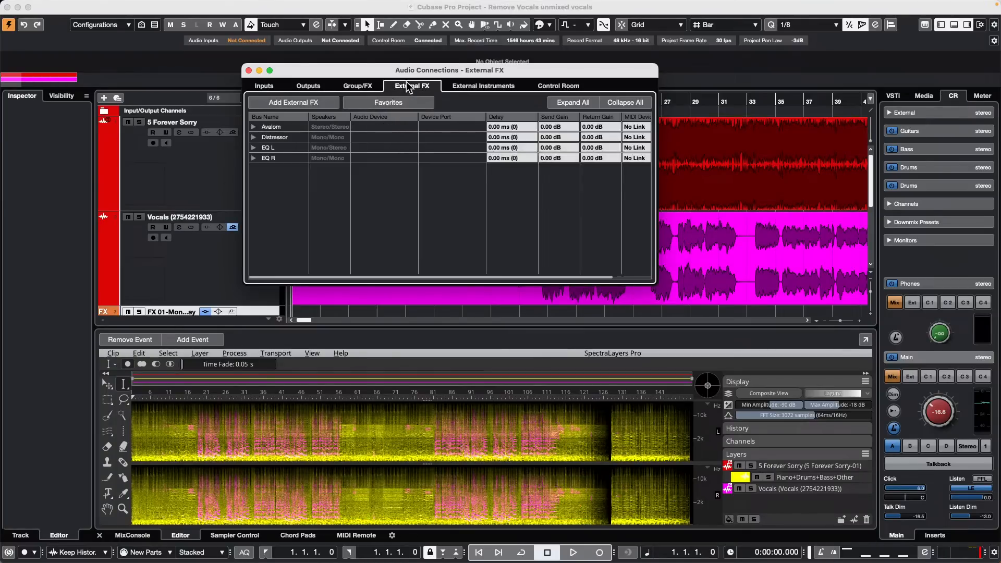
click(262, 137)
right_click(263, 136)
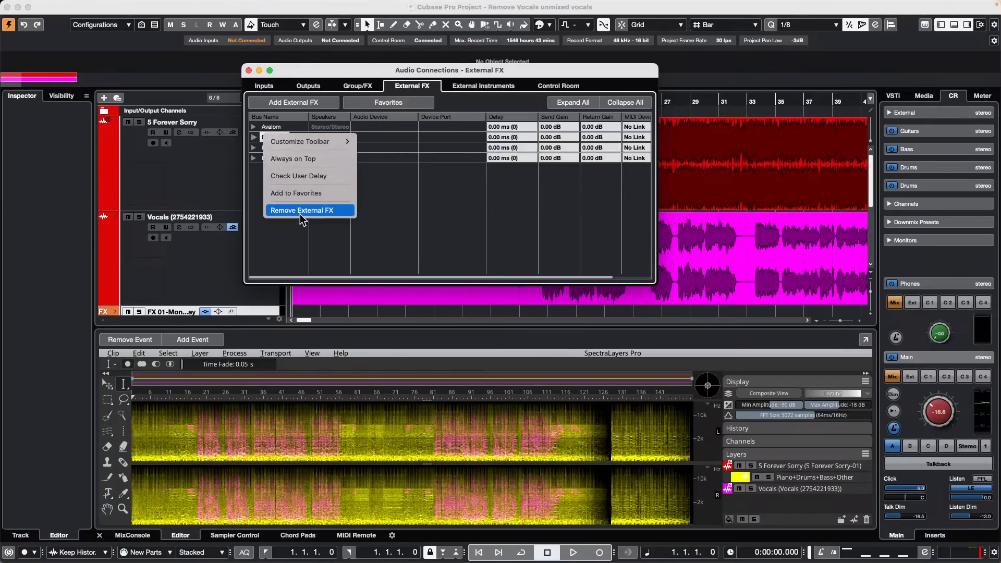
click(327, 193)
click(562, 189)
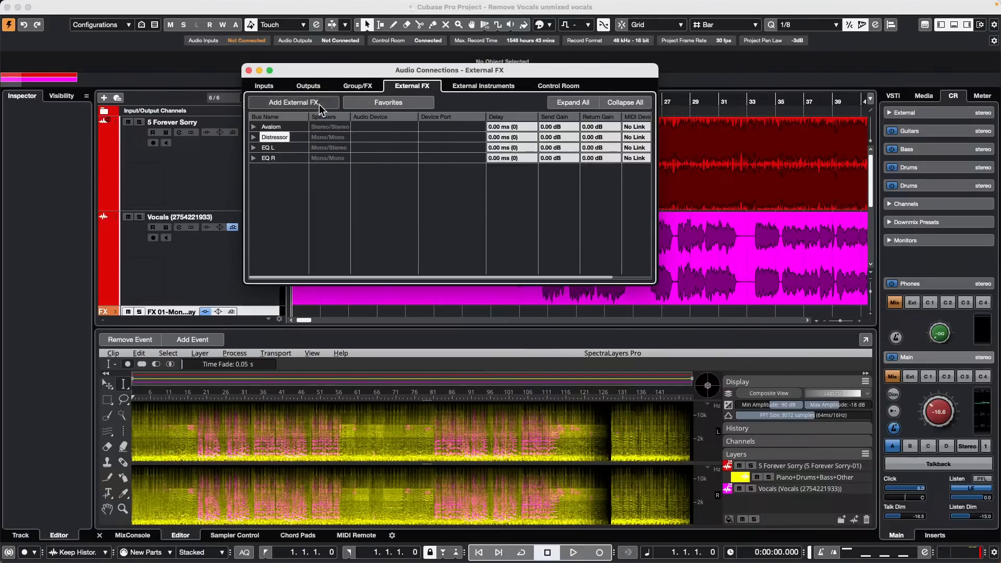
click(386, 103)
mouse_move(430, 131)
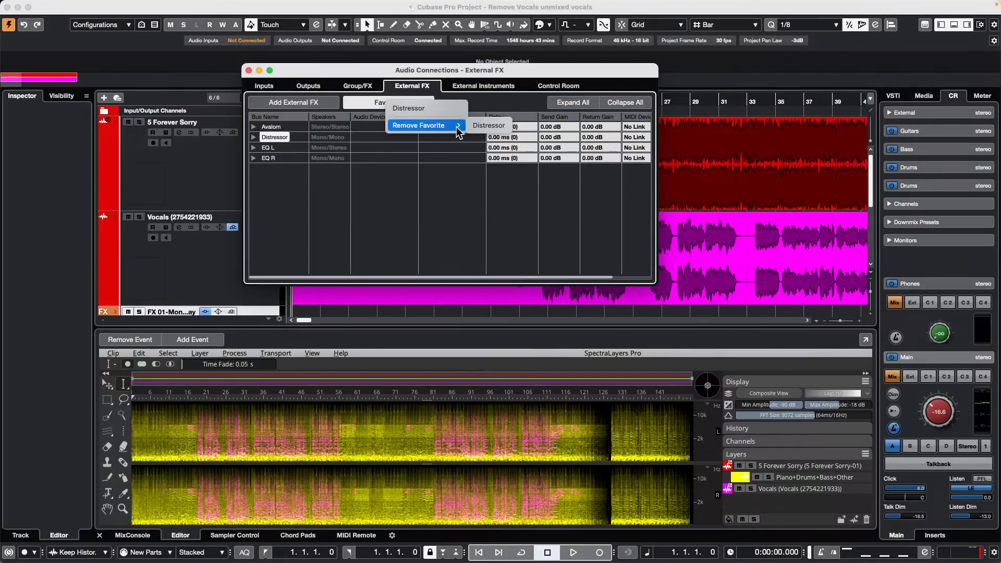
click(495, 127)
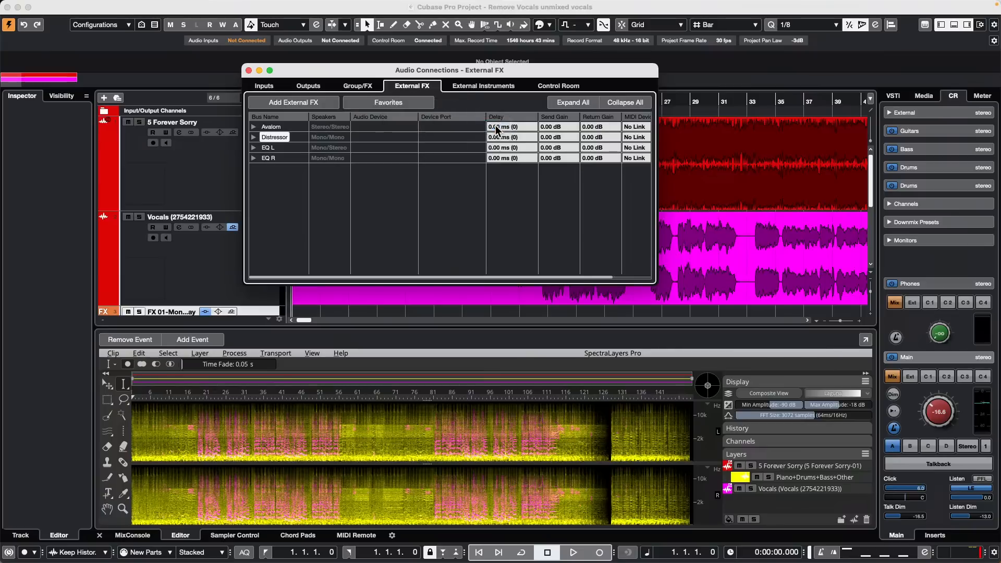
click(254, 137)
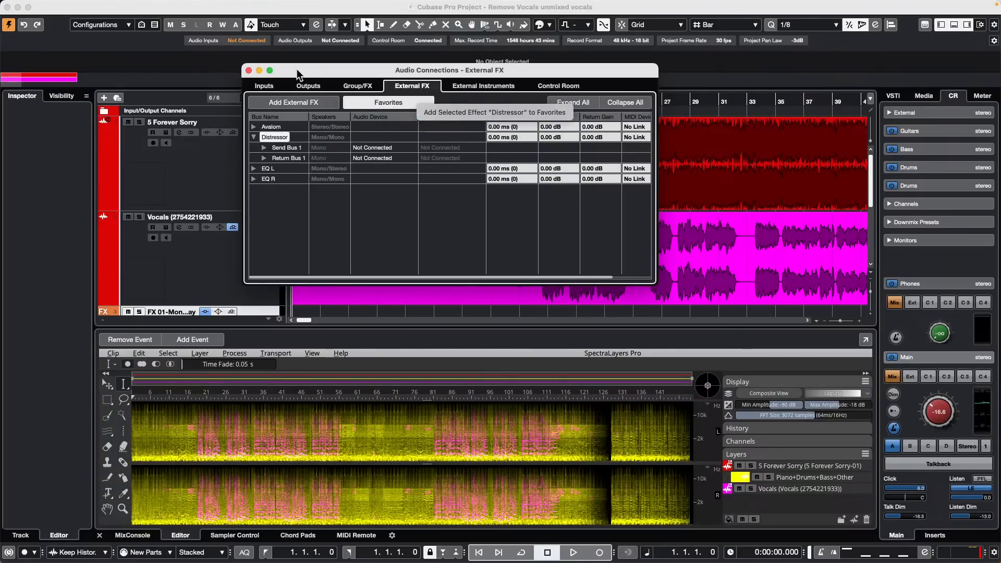
Step: Close Audio Connections and scroll down to the FX 01 and Groove Agent SE 01 tracks
click(249, 71)
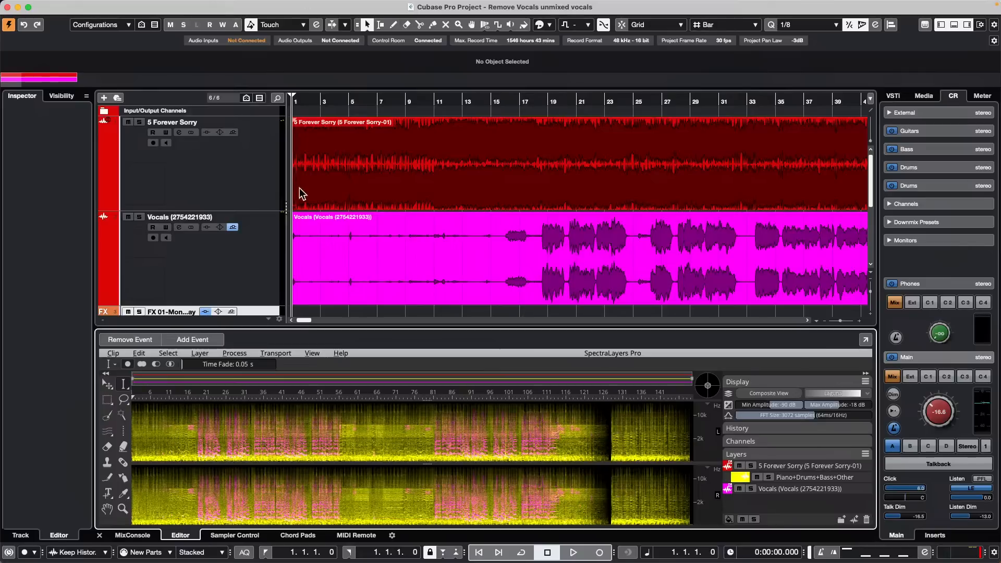
scroll(203, 255, down, 4)
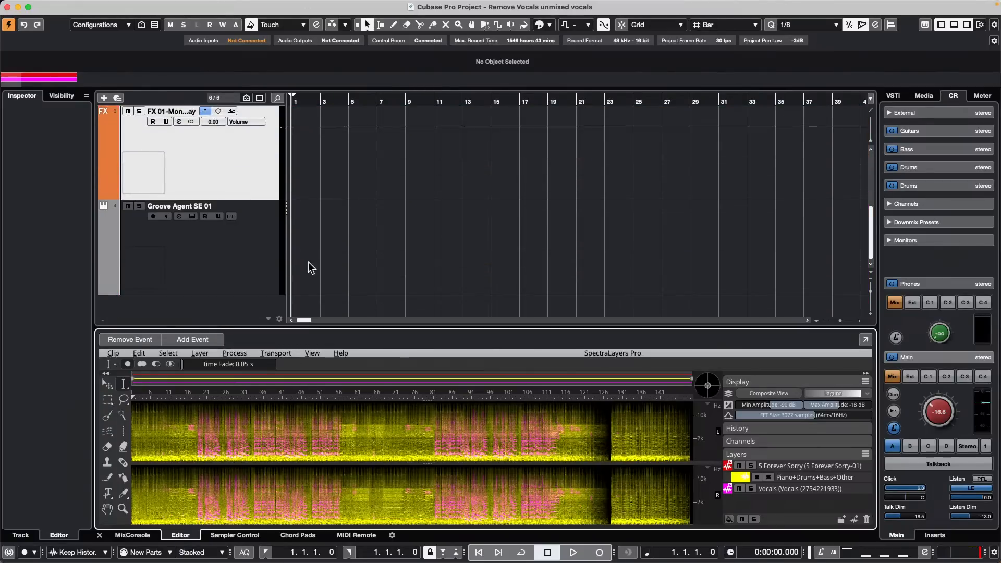
Step: Draw a MIDI part from bar 2 to 19 on Groove Agent SE 01 with the Pencil
click(245, 255)
right_click(368, 235)
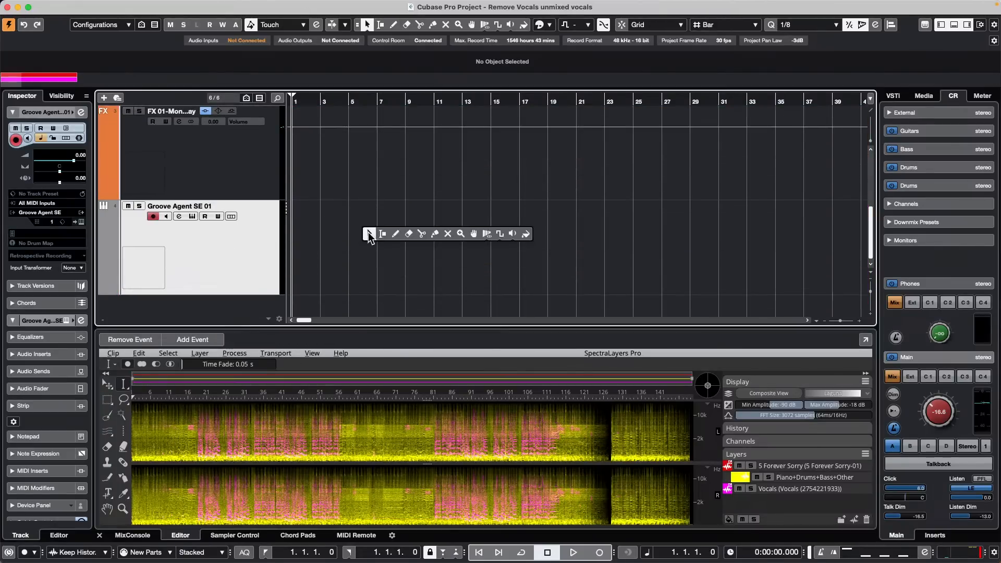
click(394, 233)
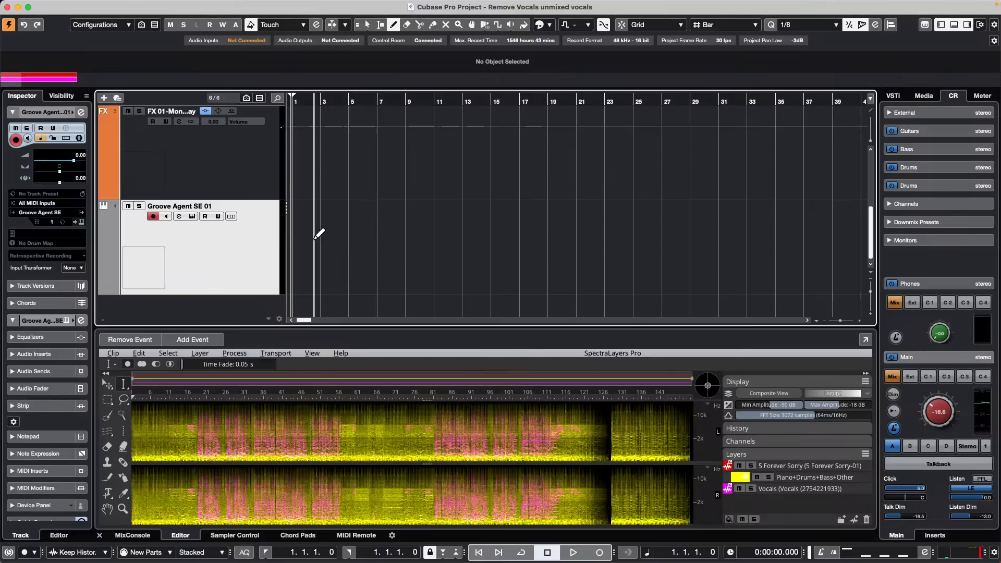
drag(319, 233, 567, 239)
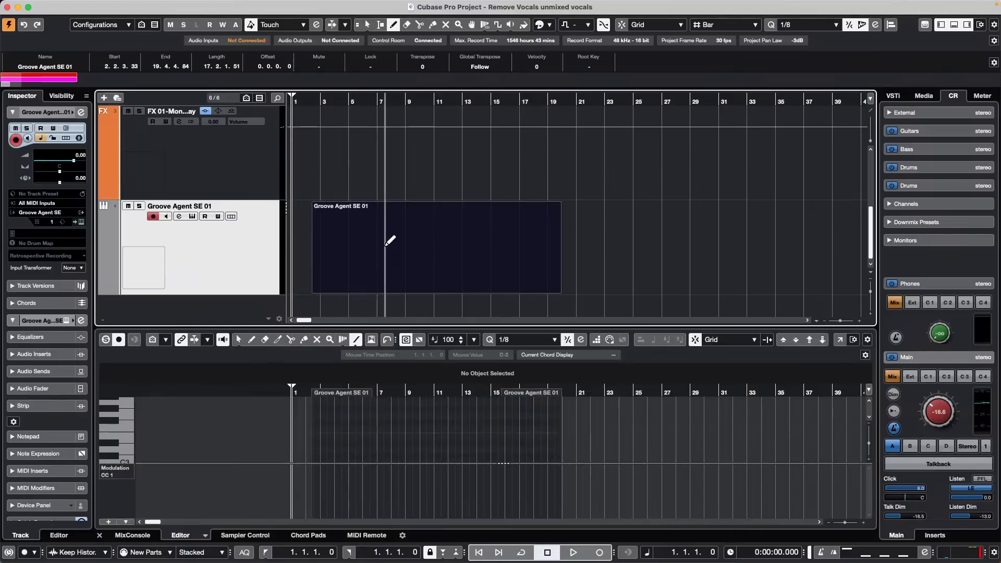
Step: Switch the lower-zone editor to the Drum Editor and check the Acoustic Snare snap choices
click(205, 536)
click(214, 523)
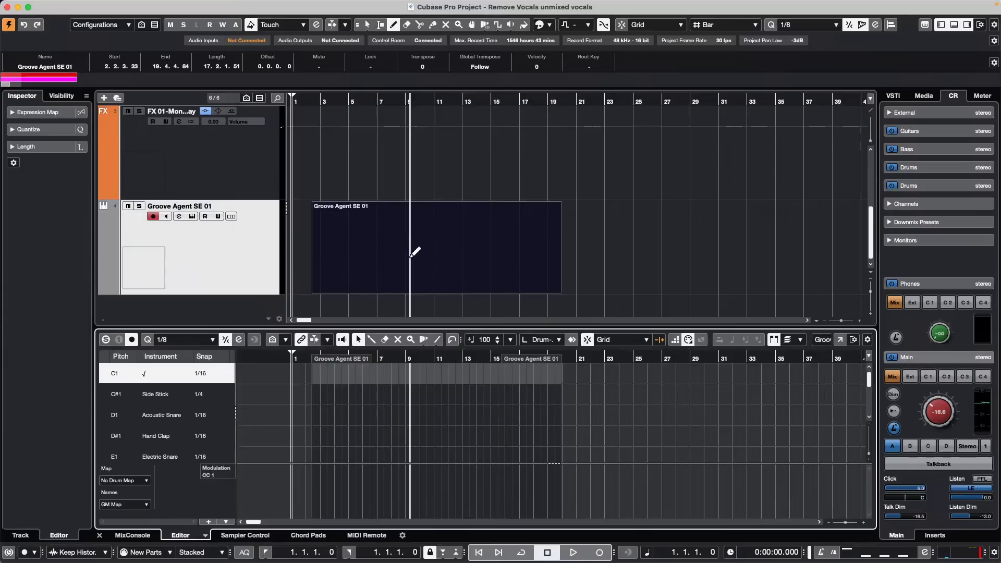
click(201, 417)
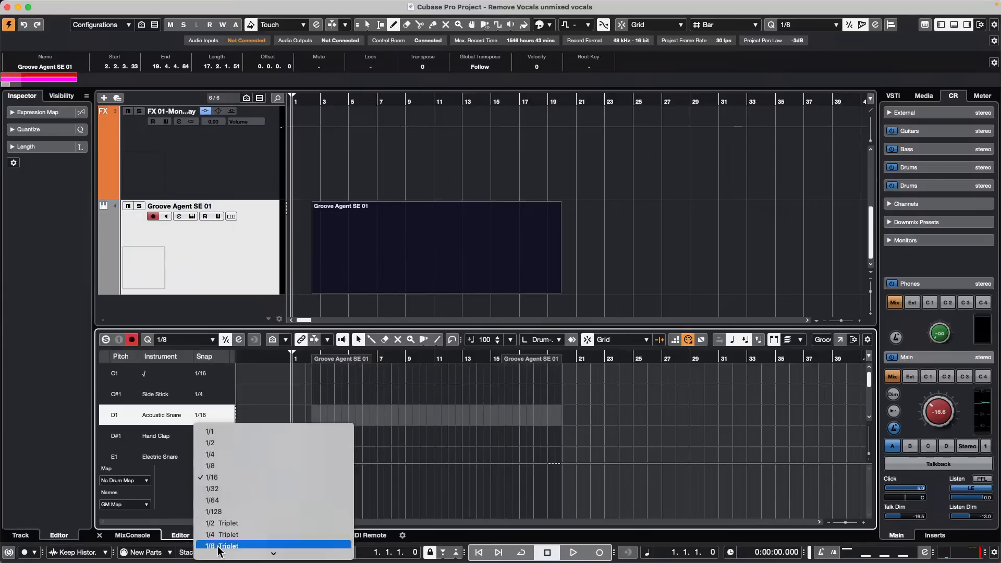
right_click(486, 426)
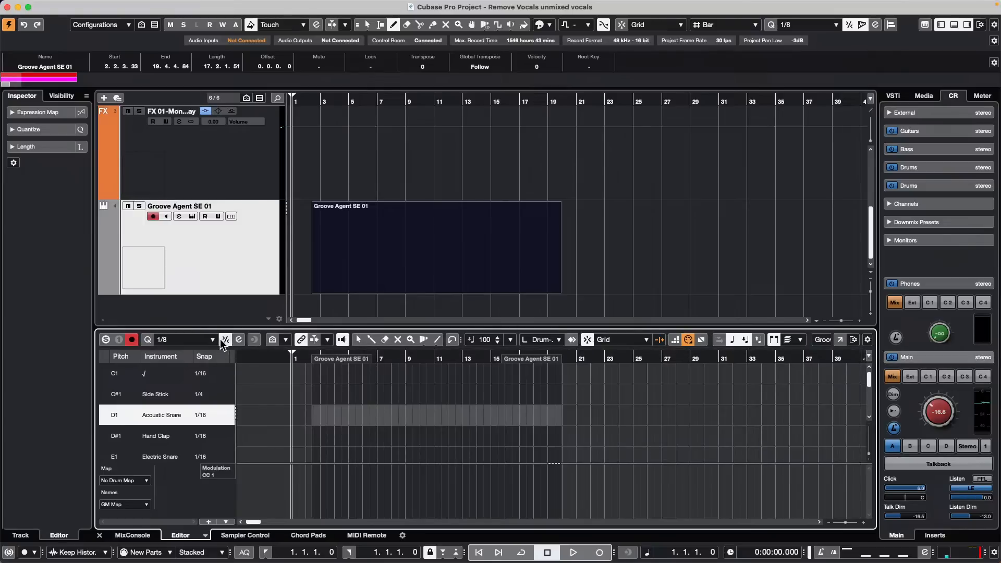
Step: Review the quantize presets, leave the editor quantize at 1/8, and close the Quantize Panel
click(240, 341)
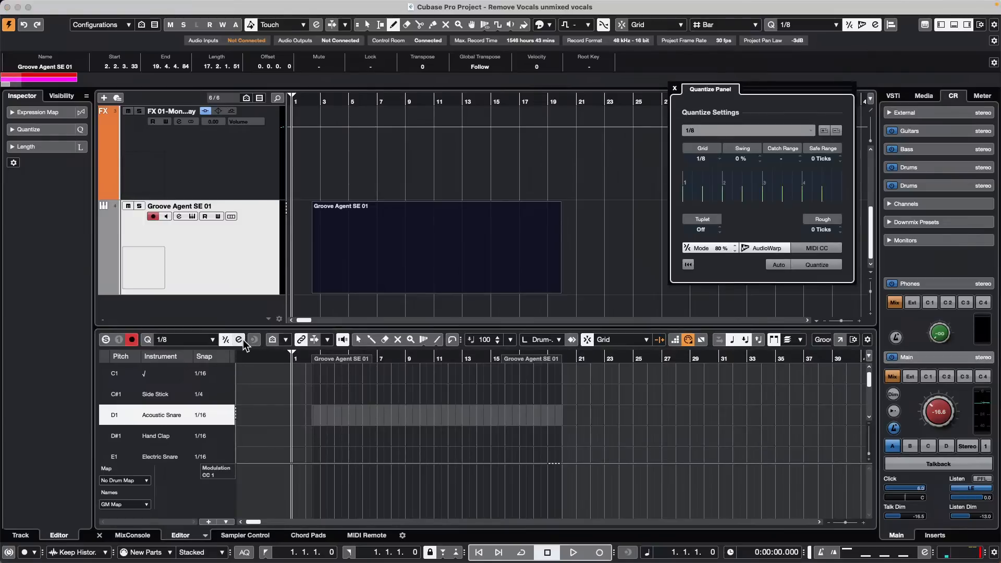
click(735, 130)
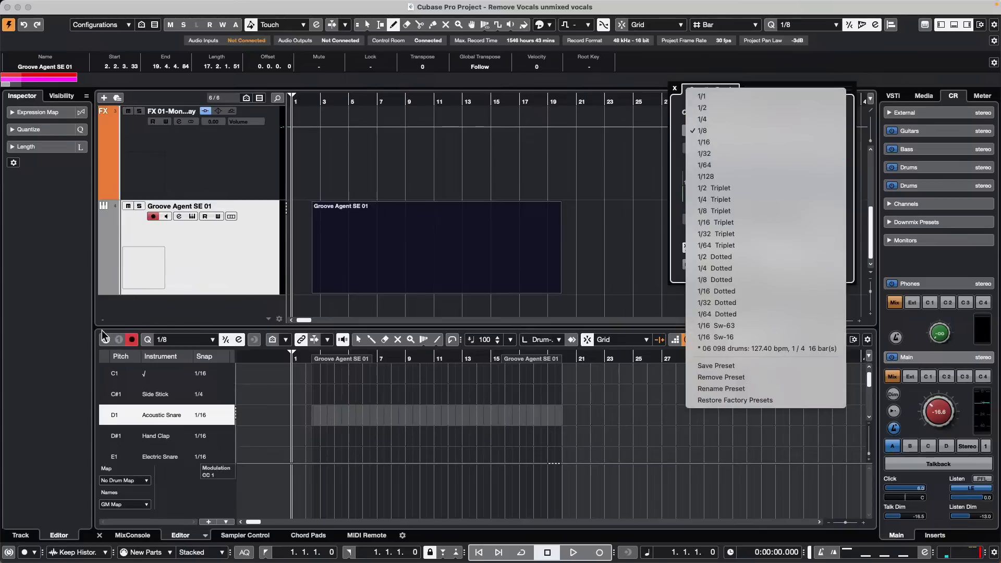
click(214, 336)
click(212, 339)
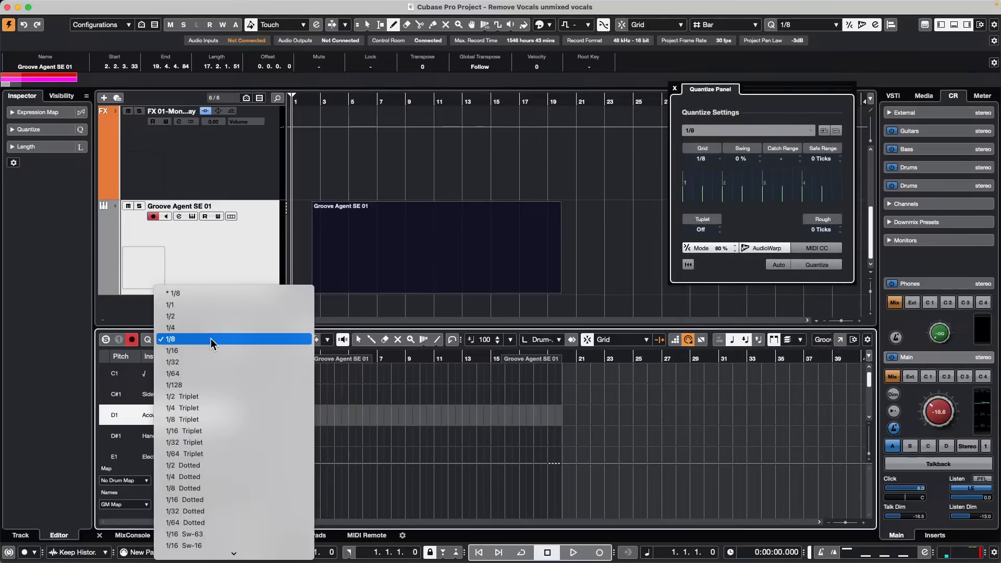
click(210, 339)
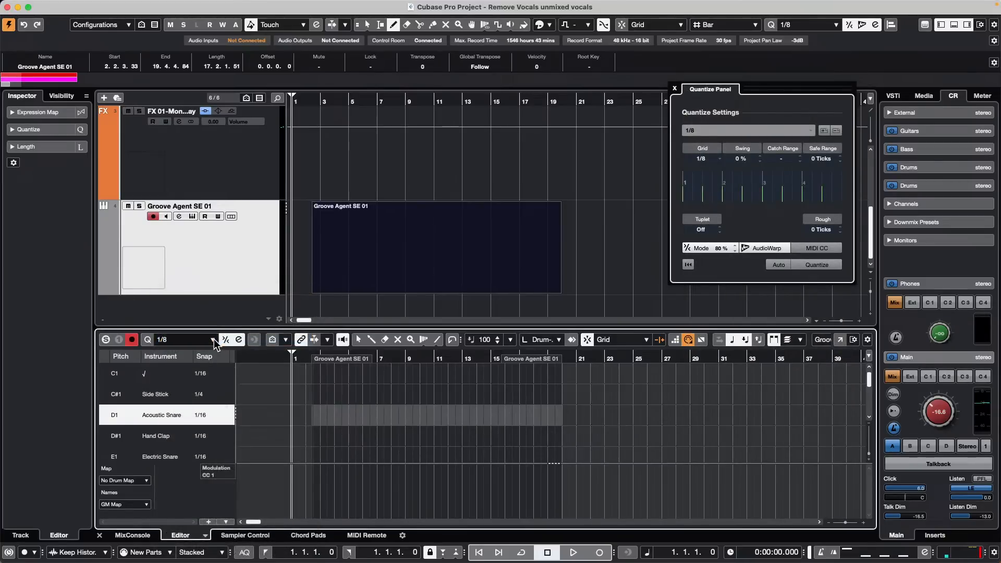
click(210, 339)
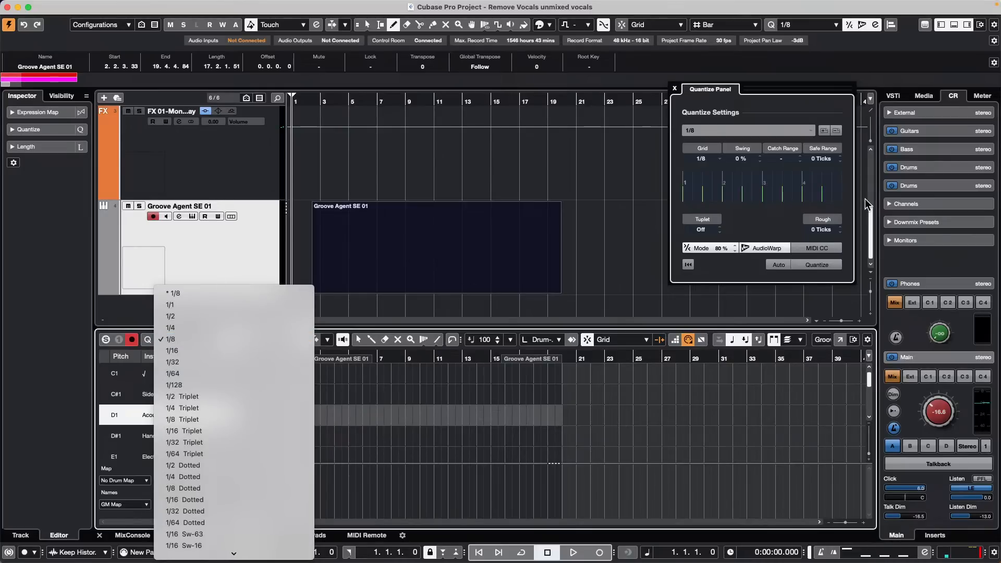
click(813, 213)
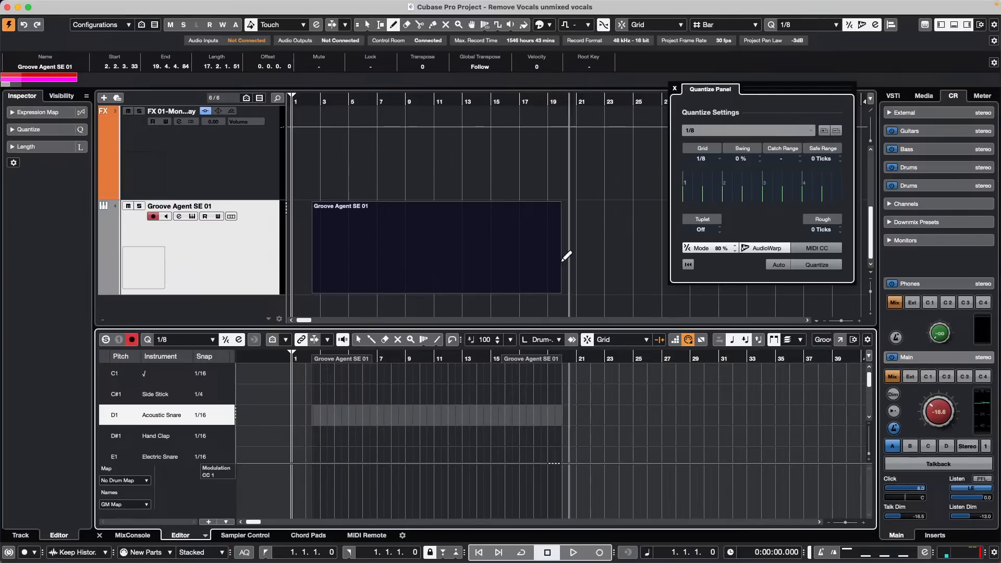
click(177, 340)
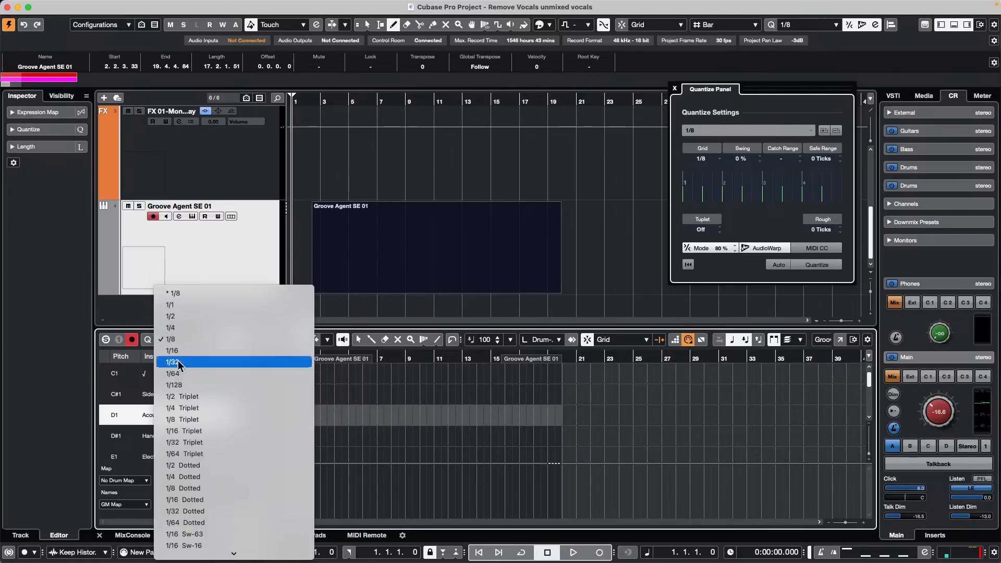
click(189, 338)
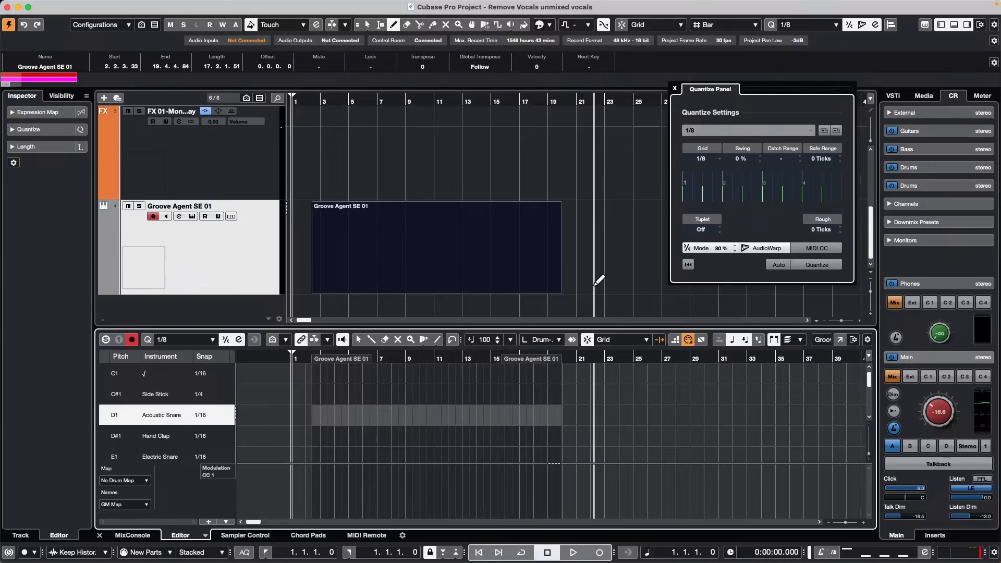
click(673, 88)
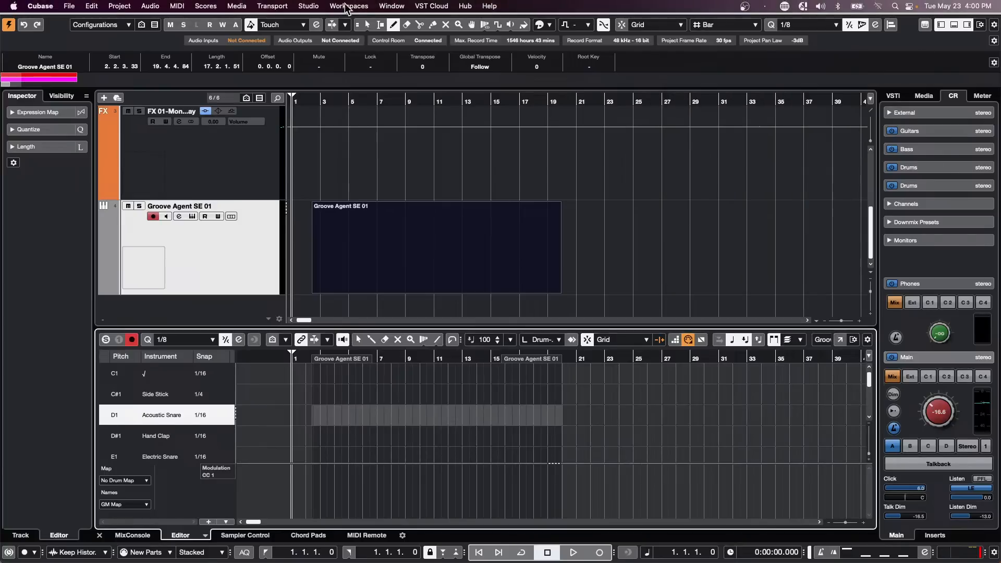
Step: Add an instrument track with HALion Sonic as its instrument from the track list's Add Track menu
click(236, 6)
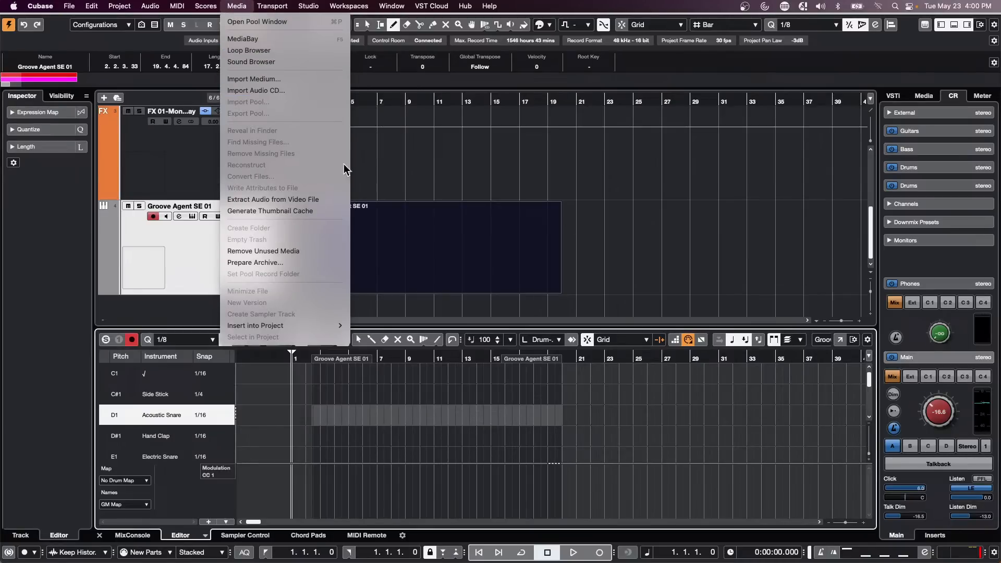
click(808, 274)
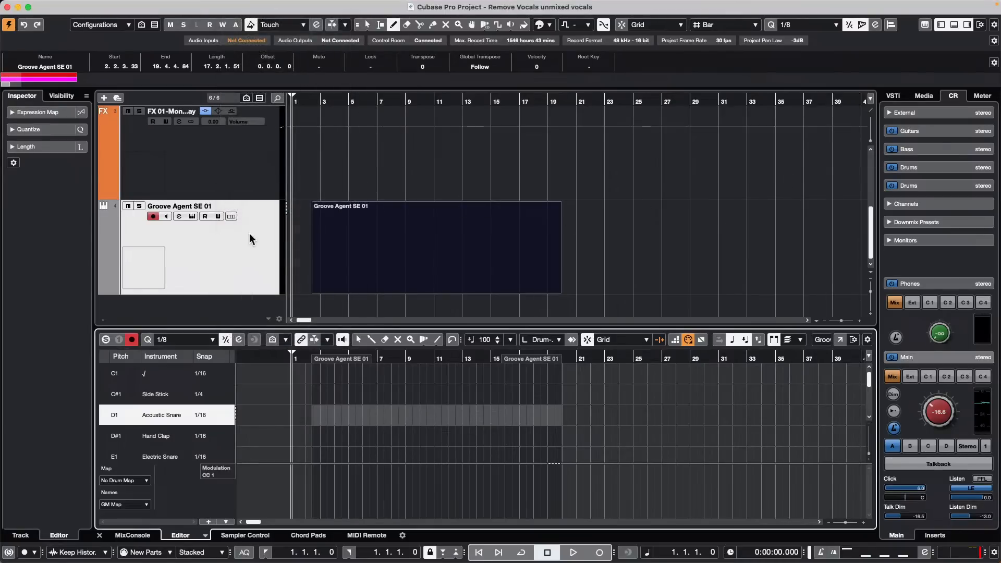
right_click(201, 264)
mouse_move(289, 270)
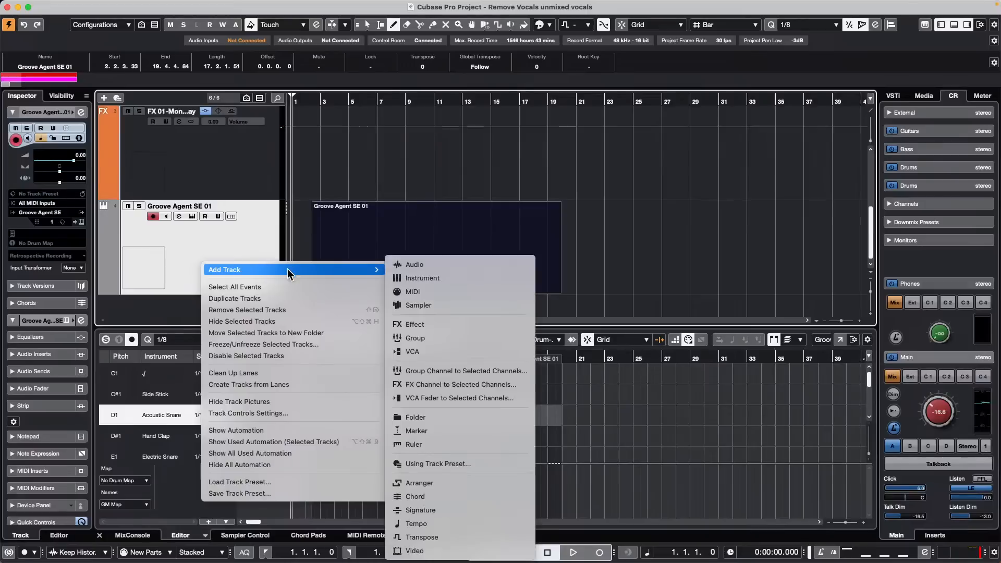
click(763, 178)
right_click(206, 267)
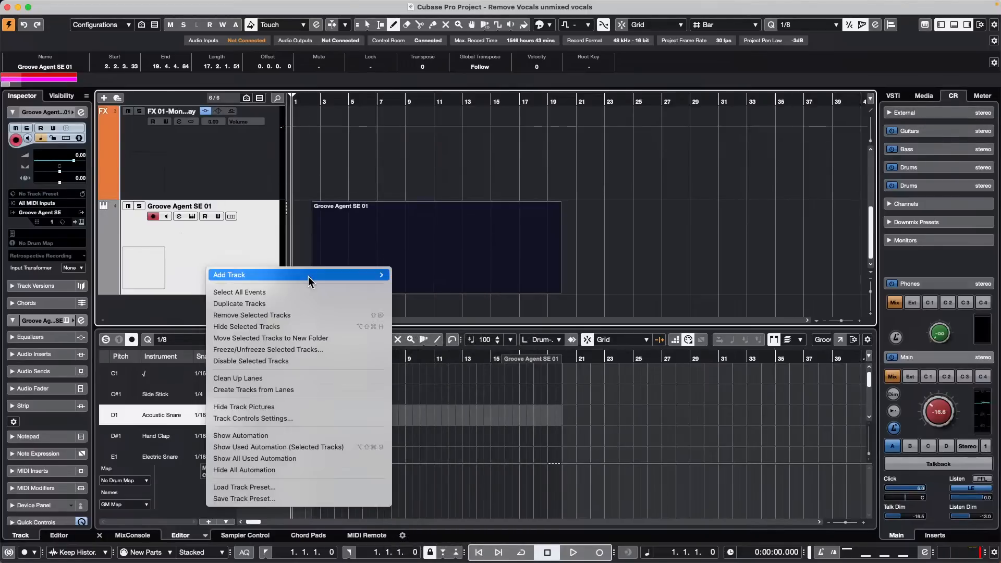
mouse_move(308, 276)
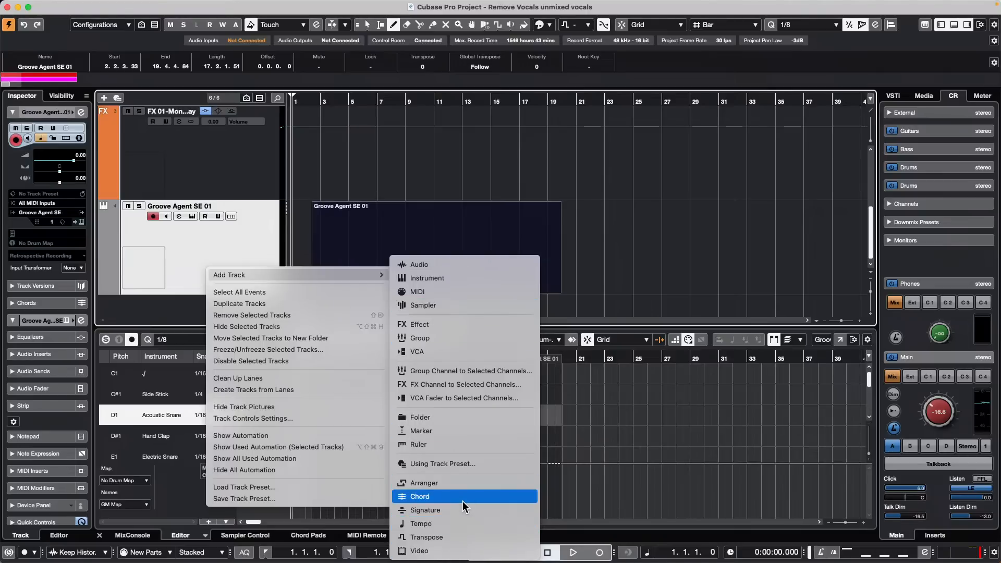
click(454, 282)
click(553, 291)
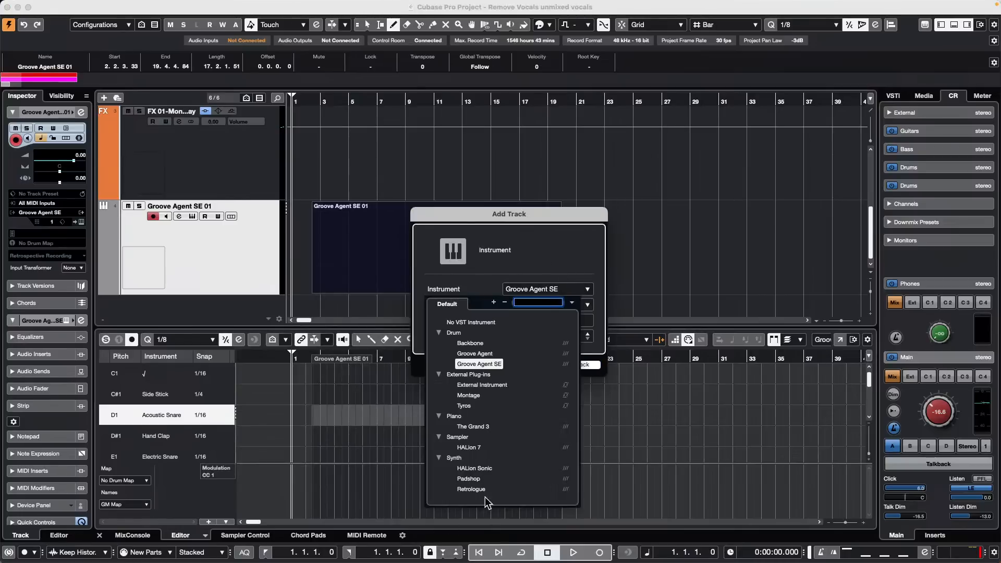
click(486, 469)
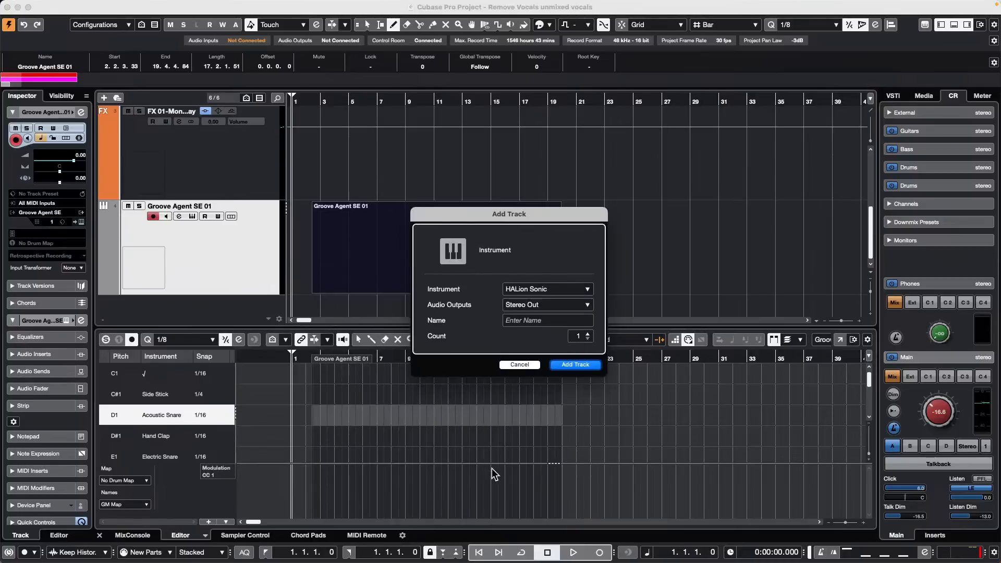
click(576, 365)
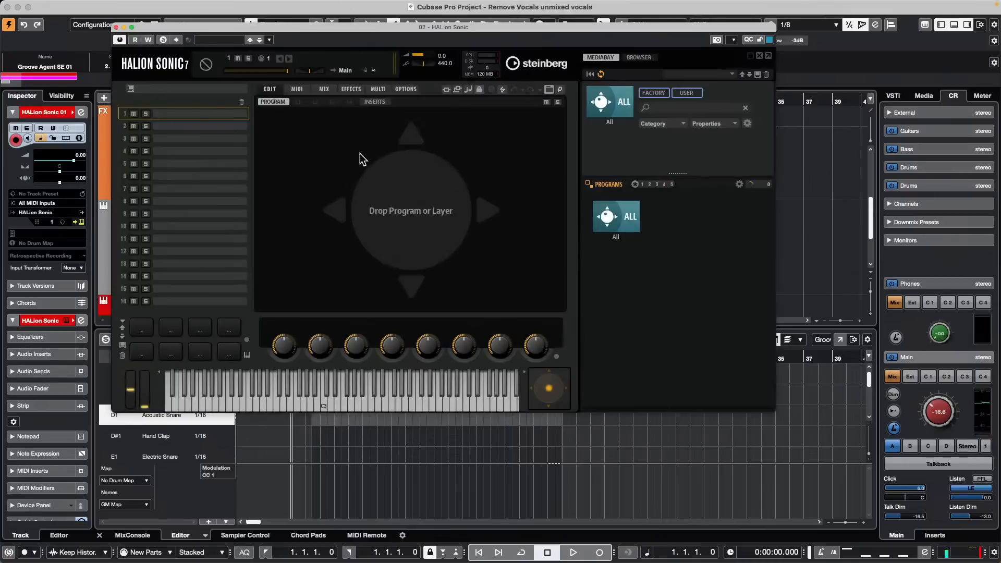
Step: Search HALion Sonic's programs for 'country violin', clear that filter, then search 'country'
click(675, 108)
text(co)
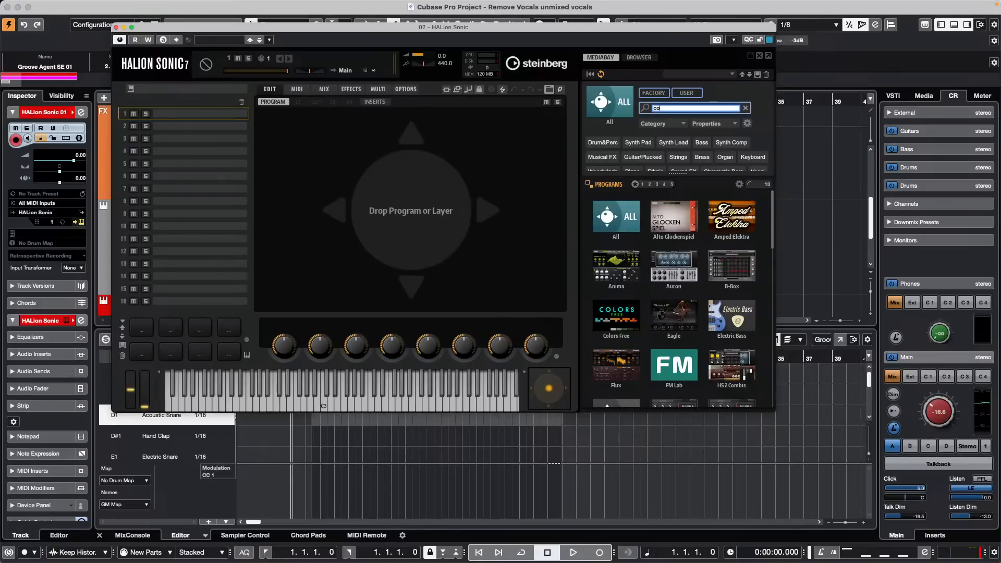
text(untry v)
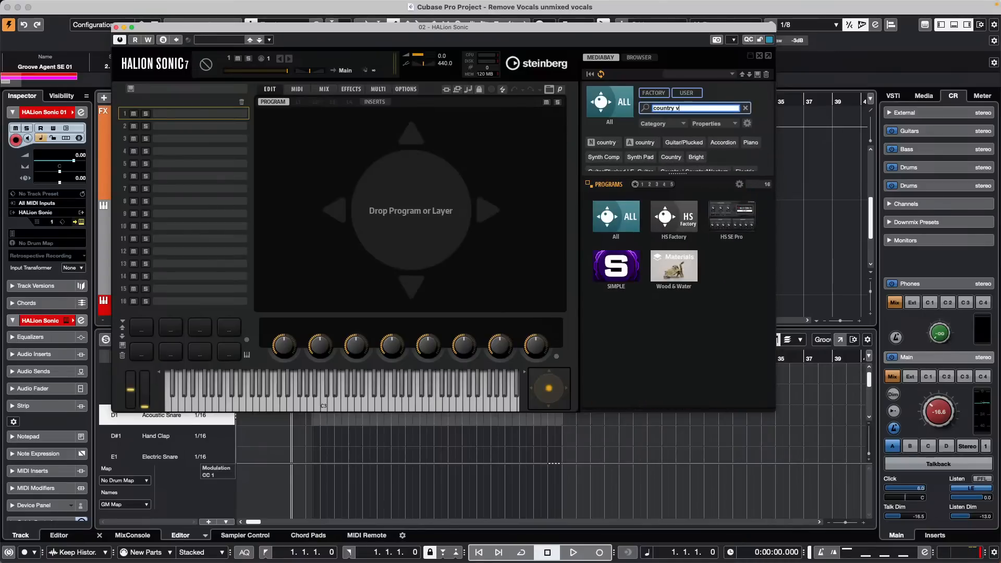
text(iolin)
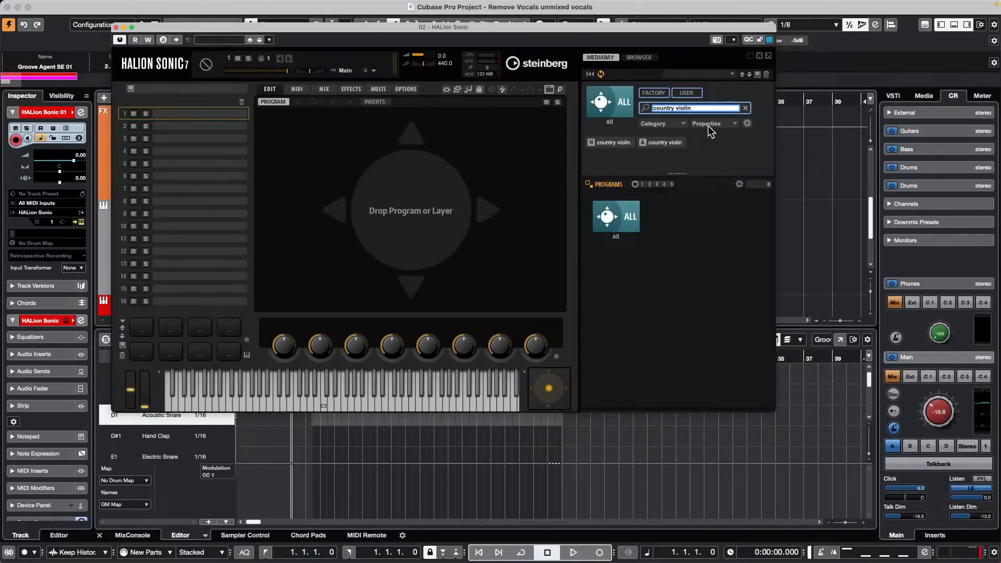
click(665, 146)
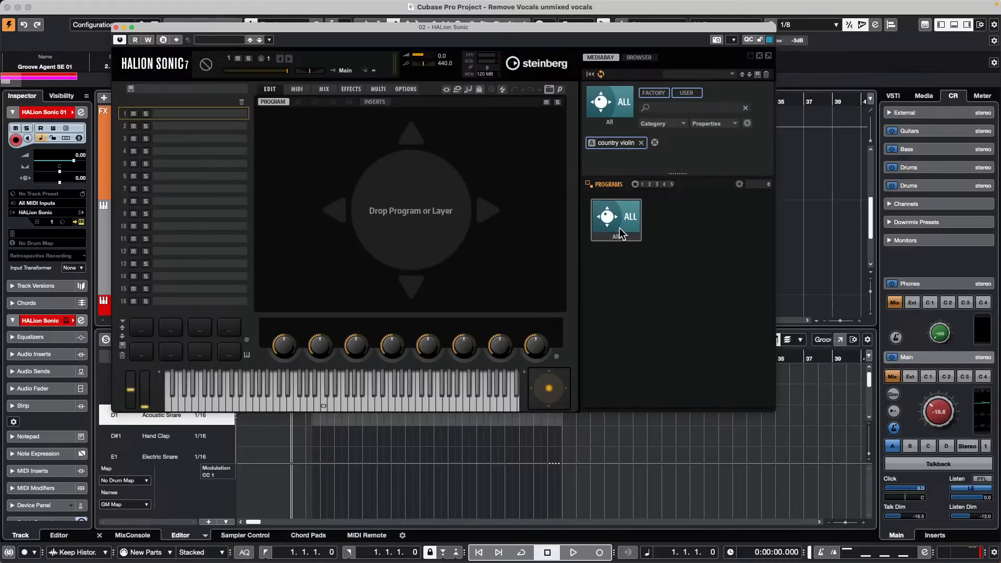
click(619, 224)
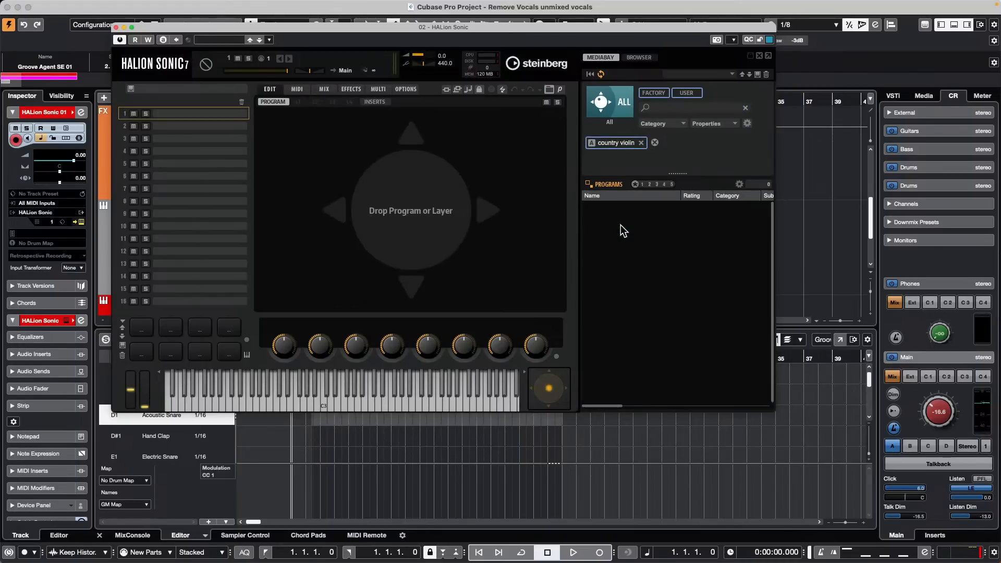
click(641, 142)
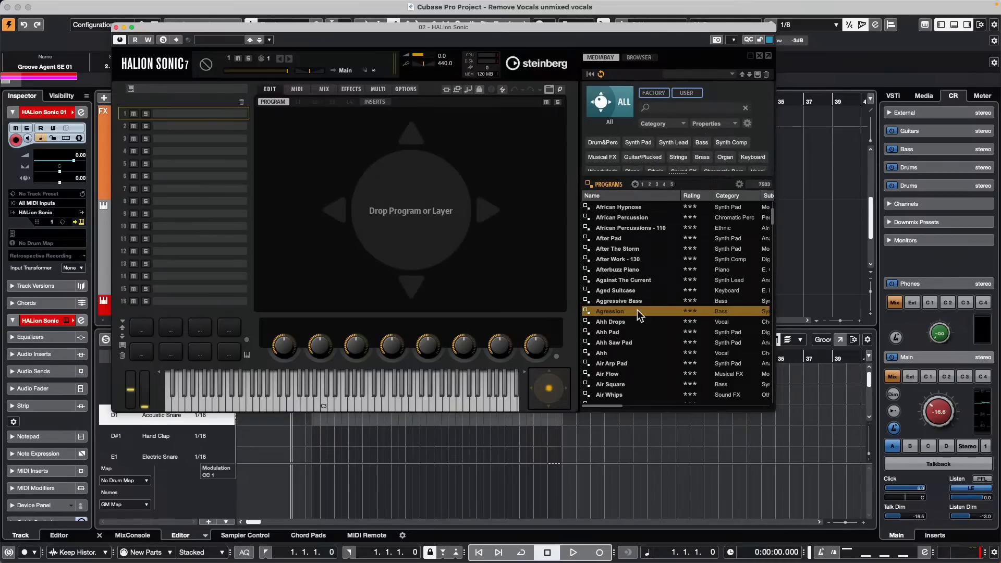
click(663, 108)
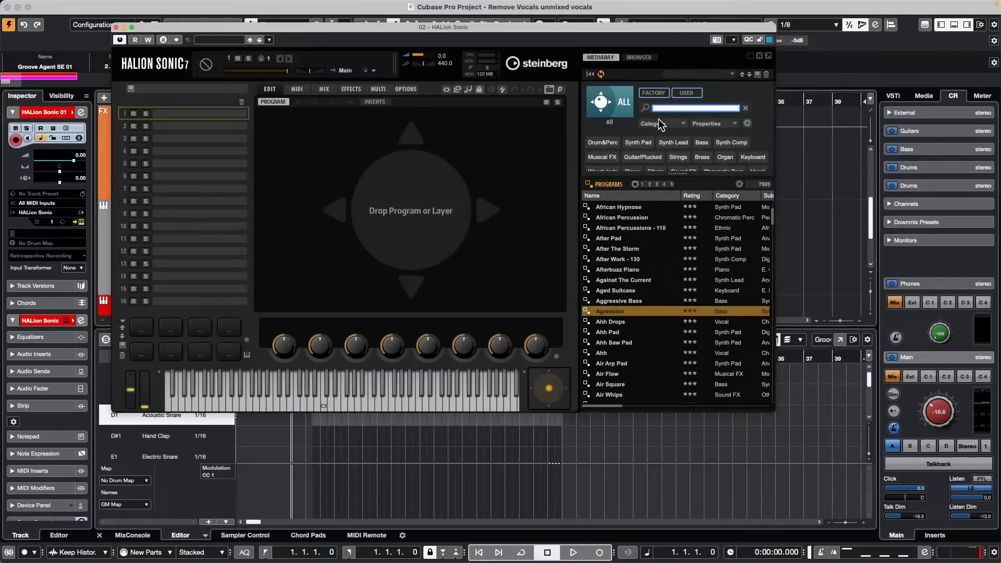
text(country)
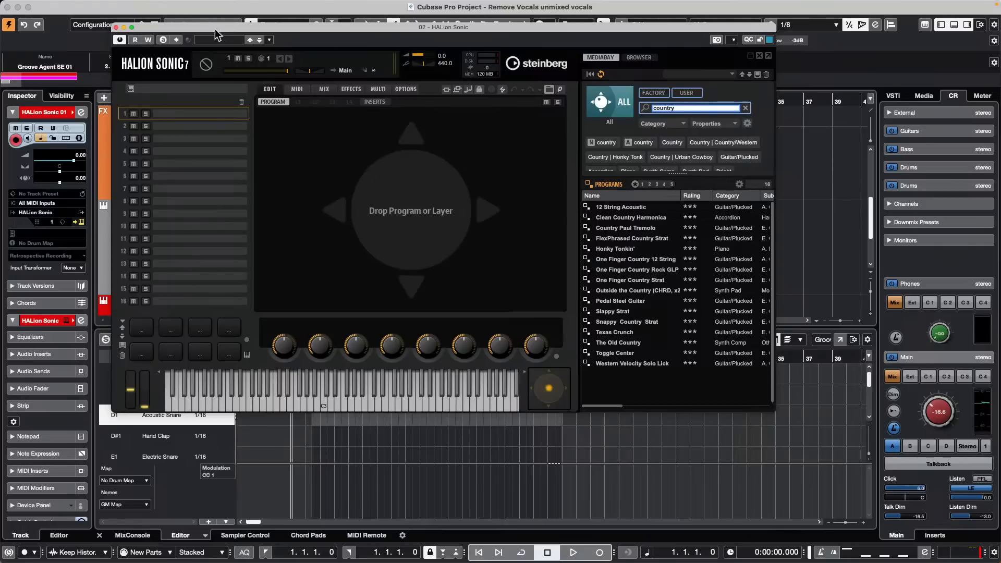
Step: Close HALion Sonic, extend the Groove Agent part to start at bar 1, and choose File > Open
click(116, 27)
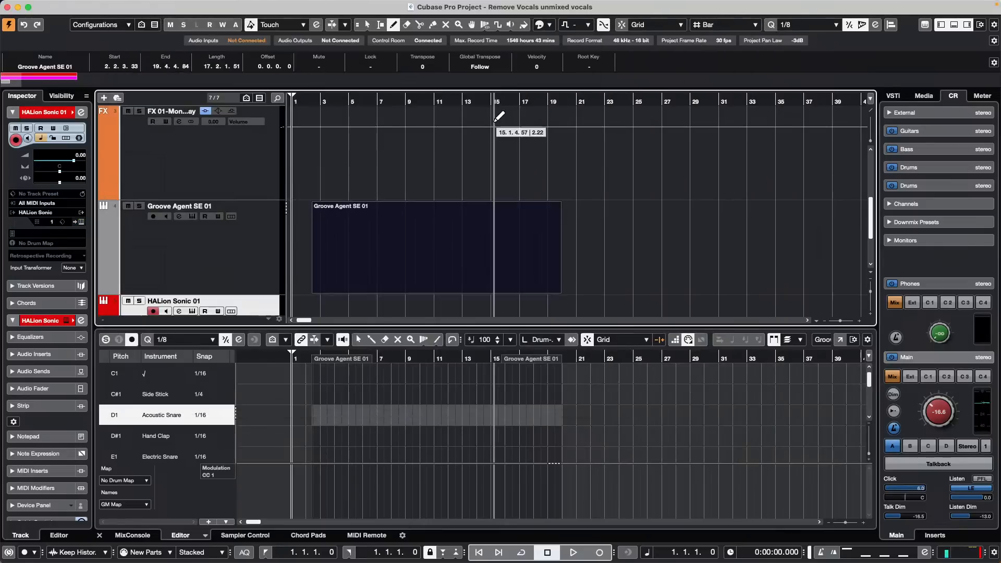
key(1)
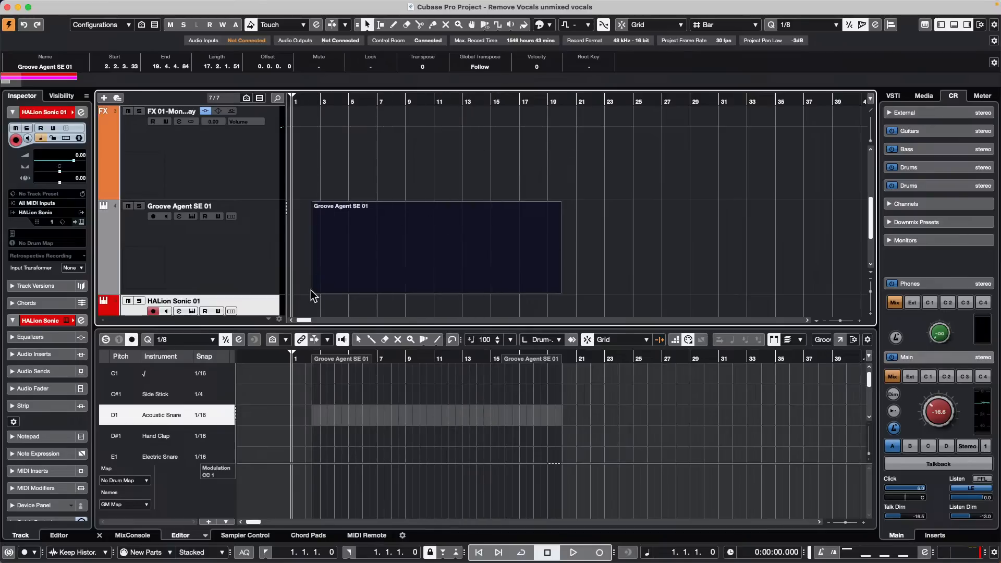
drag(314, 290, 212, 278)
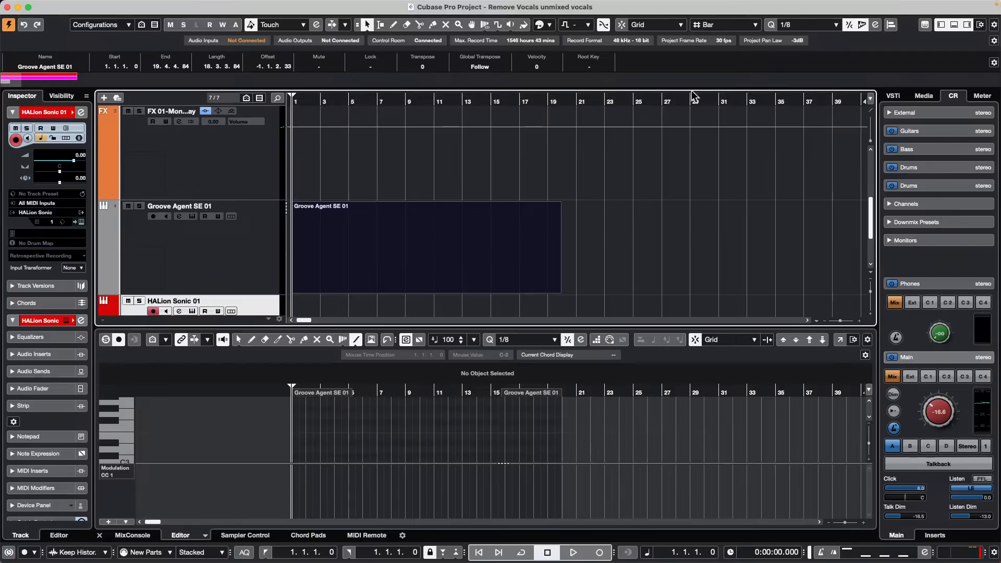
click(68, 6)
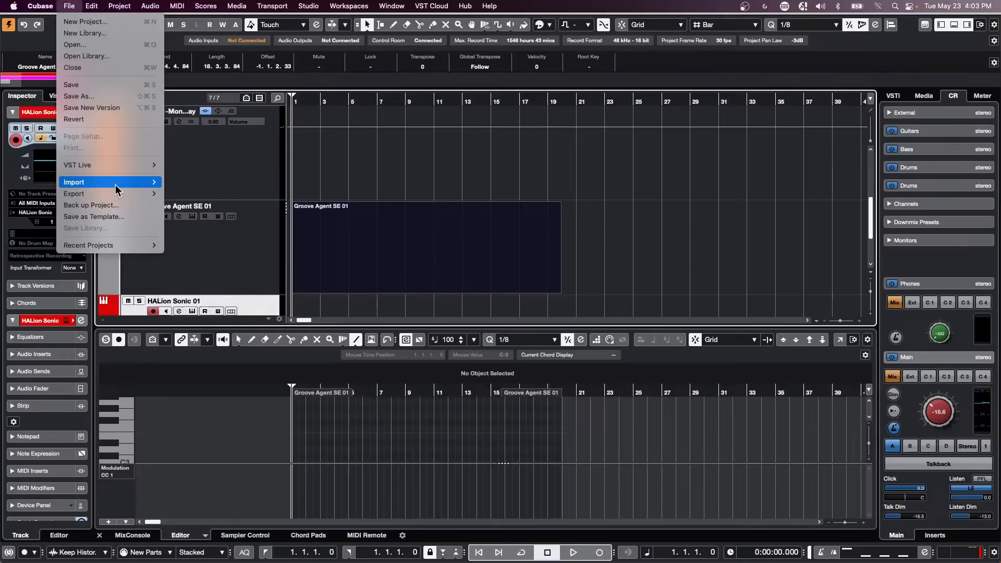
click(122, 47)
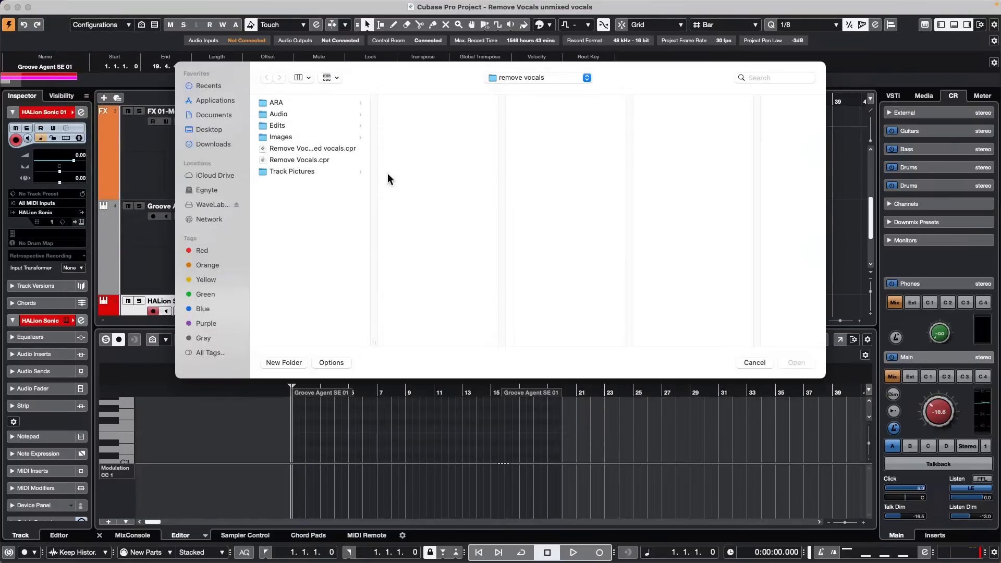
Step: Open 'Hit the Road go.cpr' from the Projects > hit the road folder
click(551, 79)
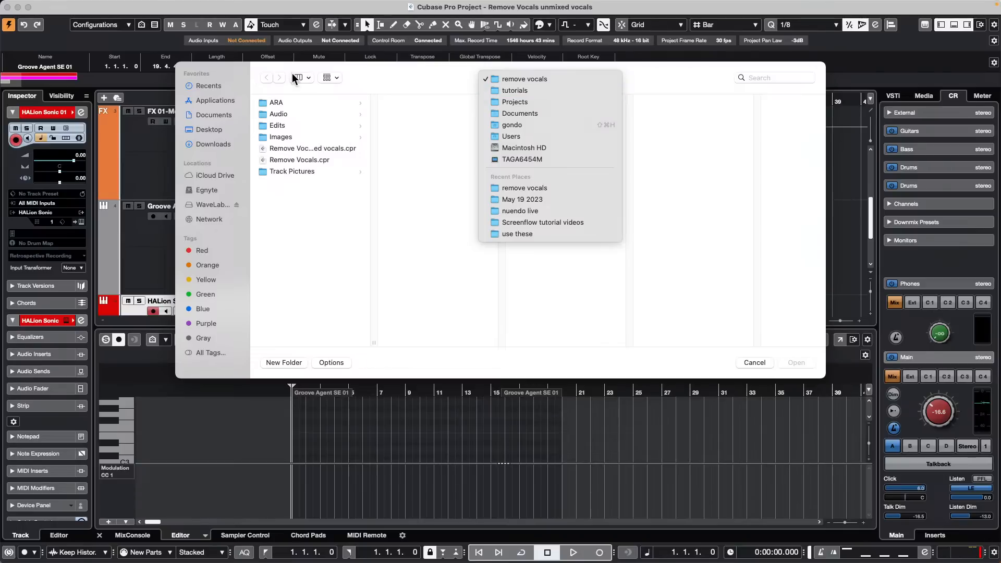
click(535, 102)
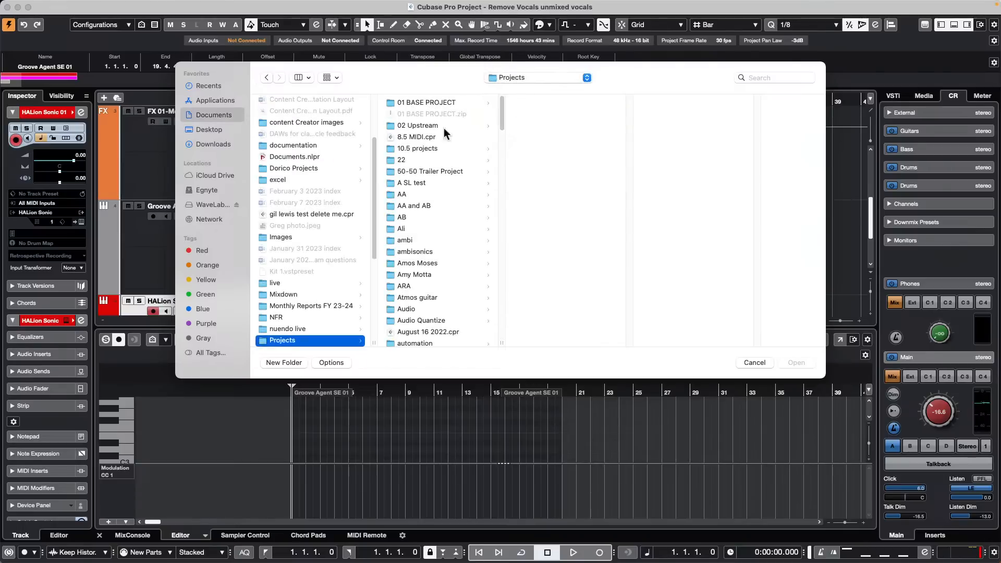
scroll(425, 232, down, 10)
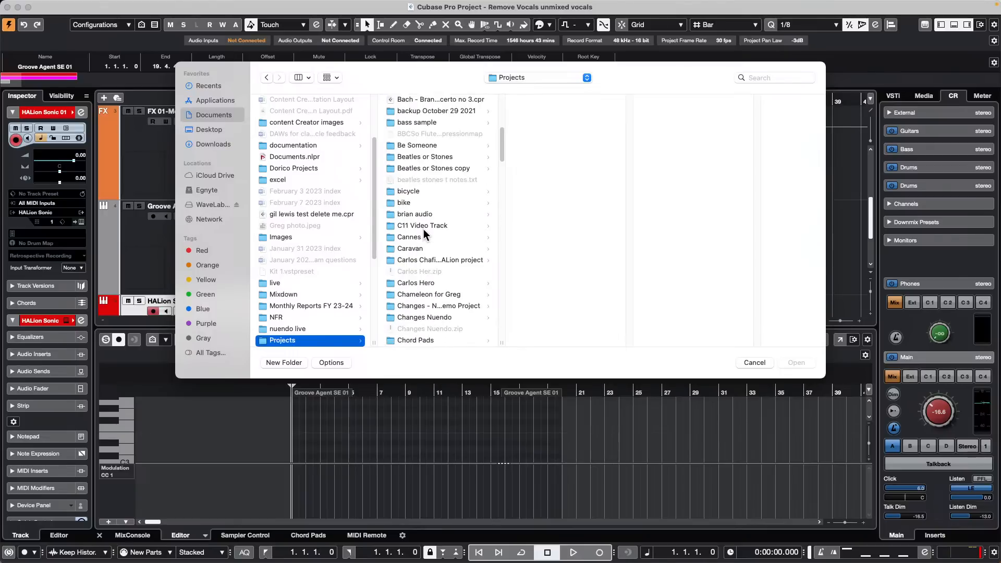
scroll(422, 232, down, 5)
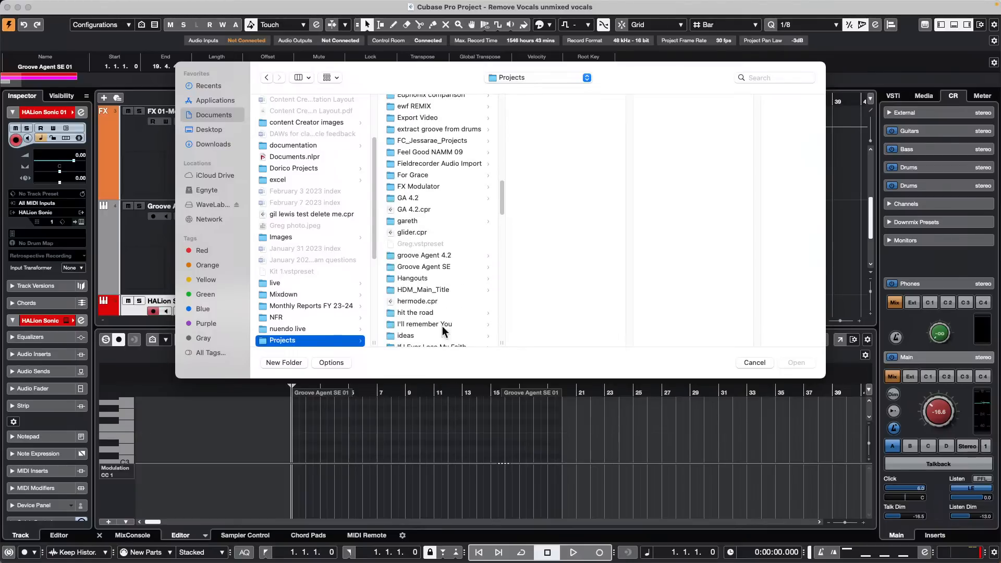
click(413, 313)
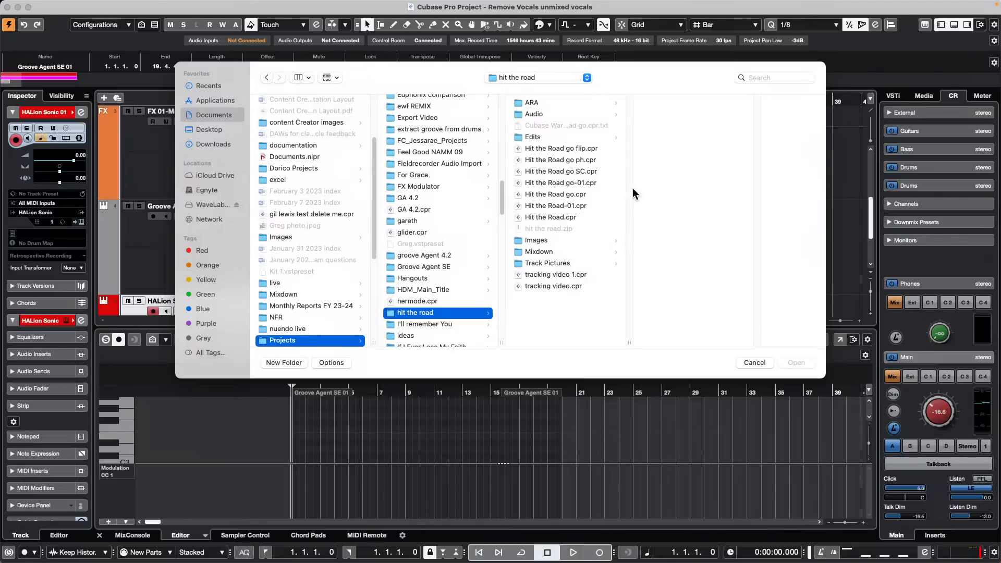
double_click(556, 193)
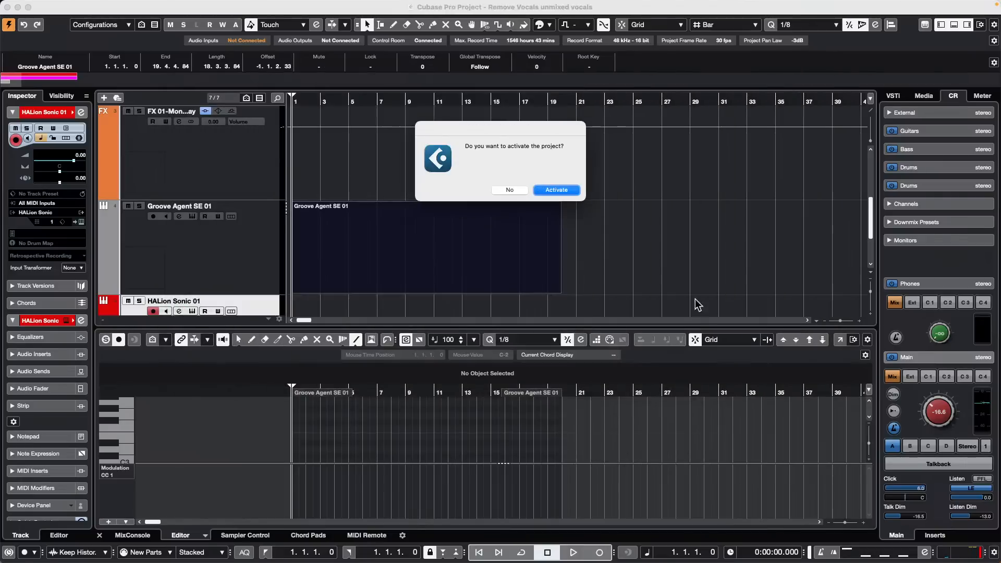
Step: Activate the project and dismiss the missing plug-in, missing audio file and unmapped MIDI port warnings
click(564, 192)
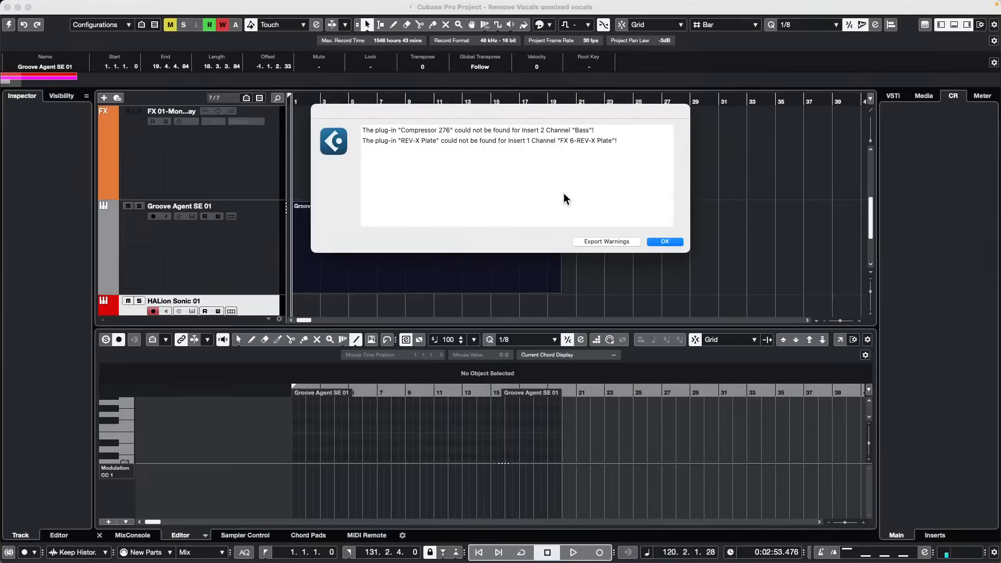
click(674, 242)
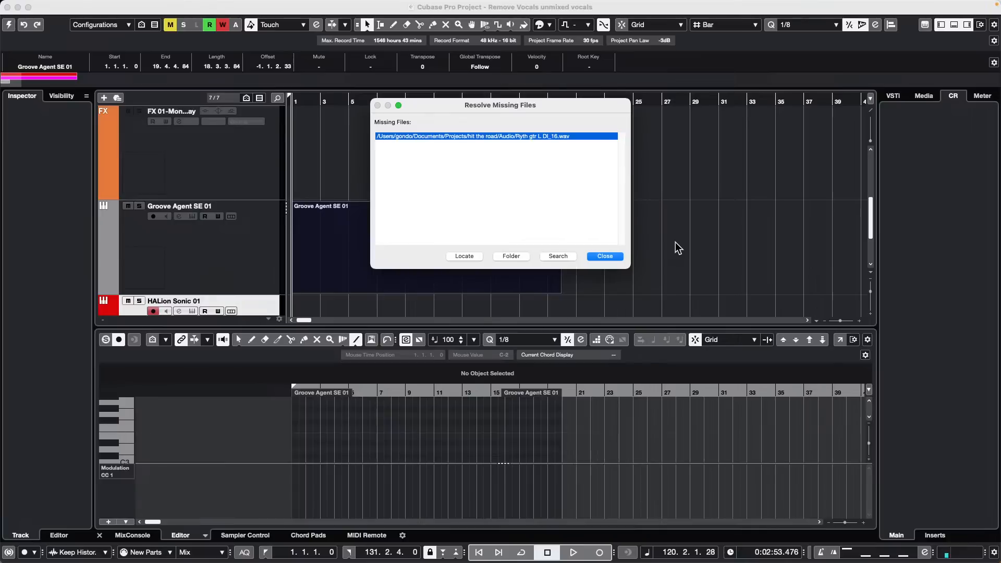
click(612, 257)
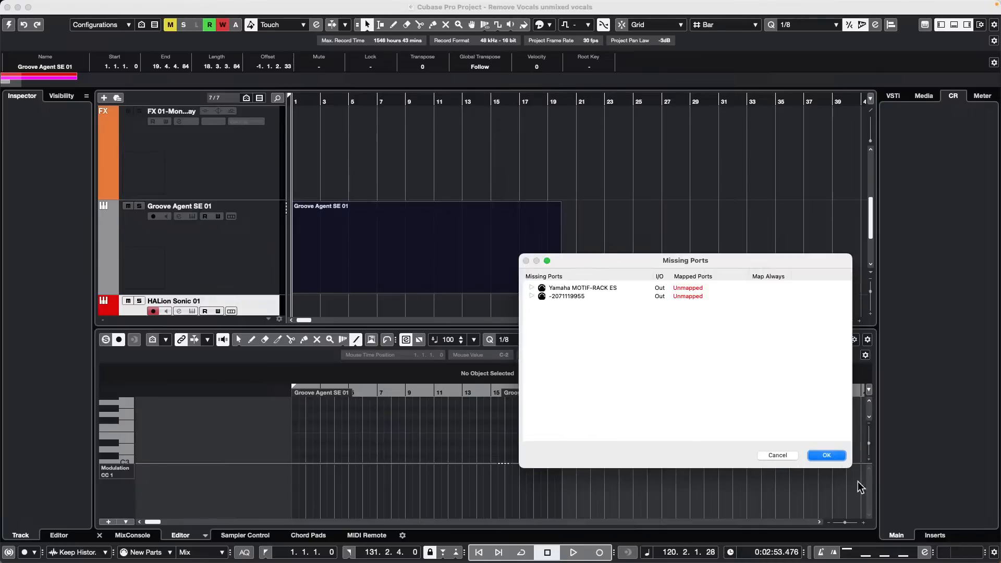
click(835, 460)
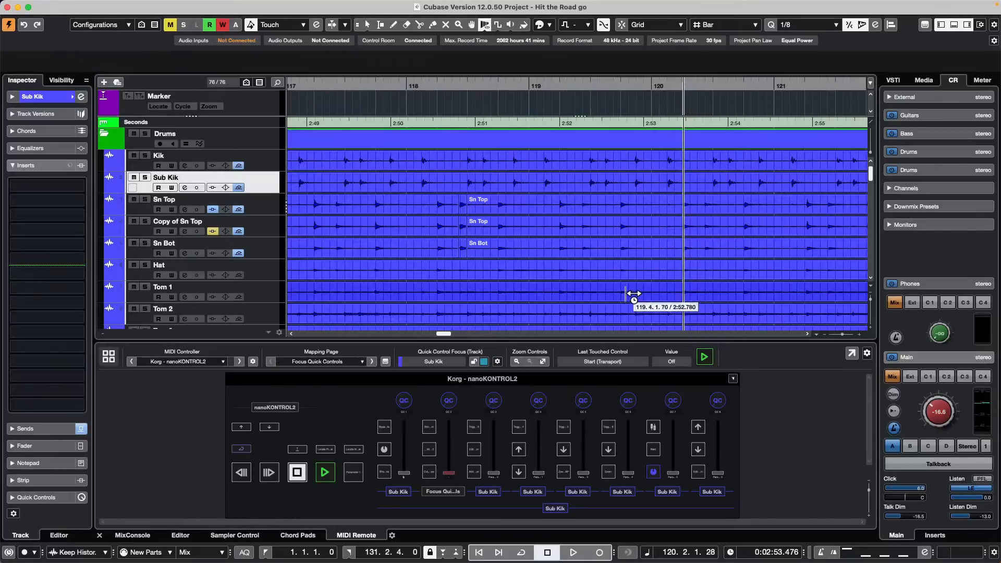
Step: Set the nanoKONTROL2 Mapping Page dropdown to Mixer
click(314, 362)
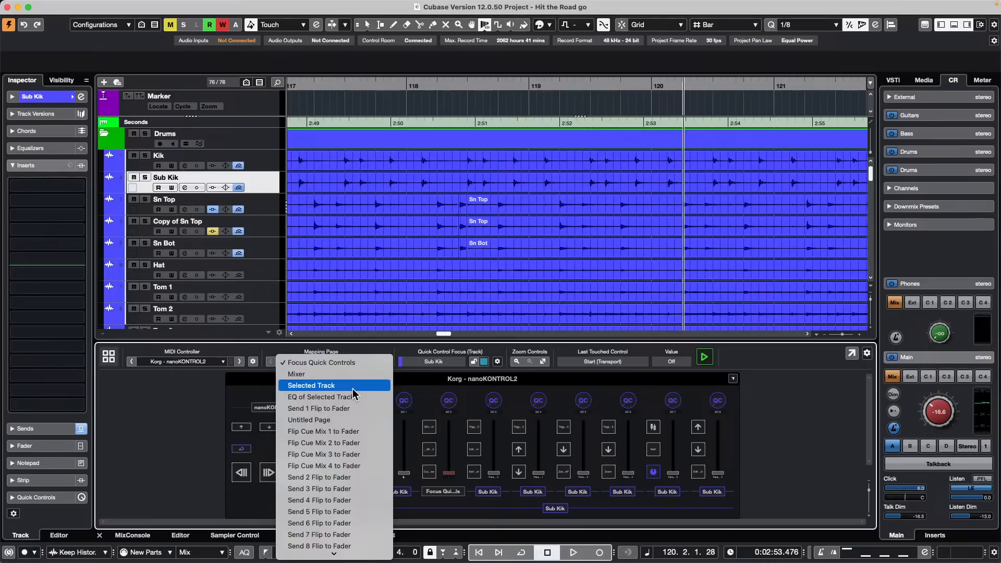
click(312, 374)
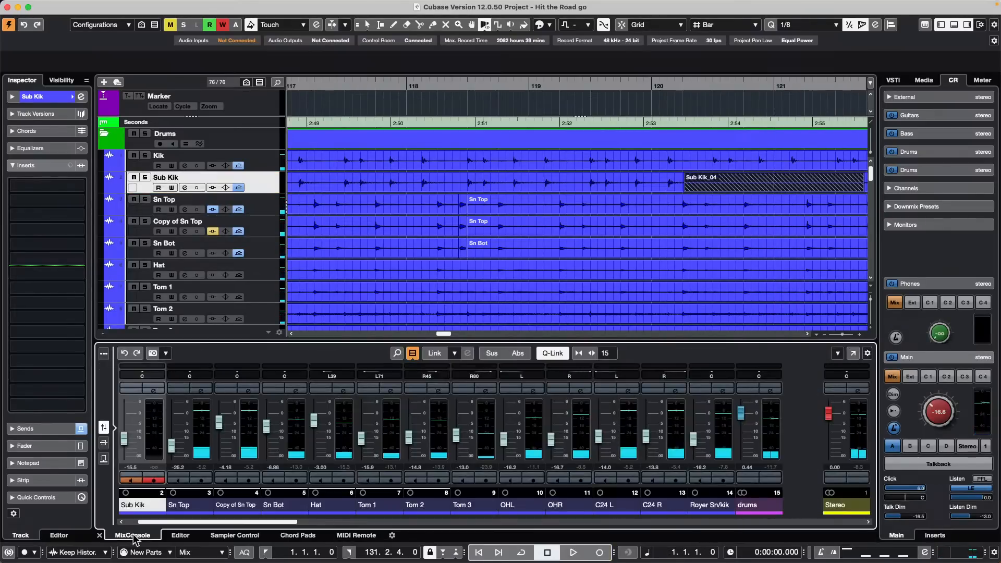
Step: Show the MixConsole in the lower zone, select the Bass track and toggle playback
click(132, 535)
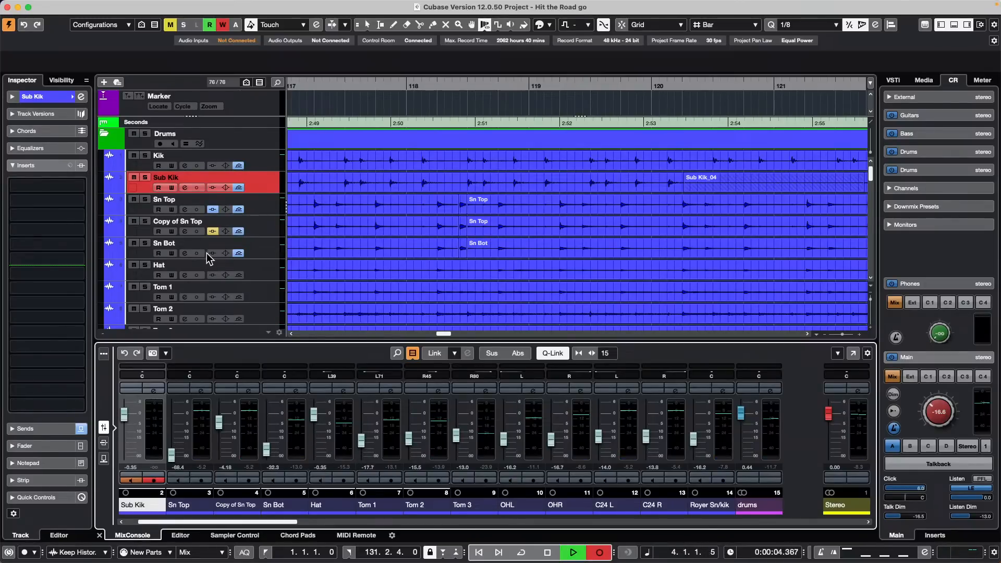
scroll(207, 253, down, 6)
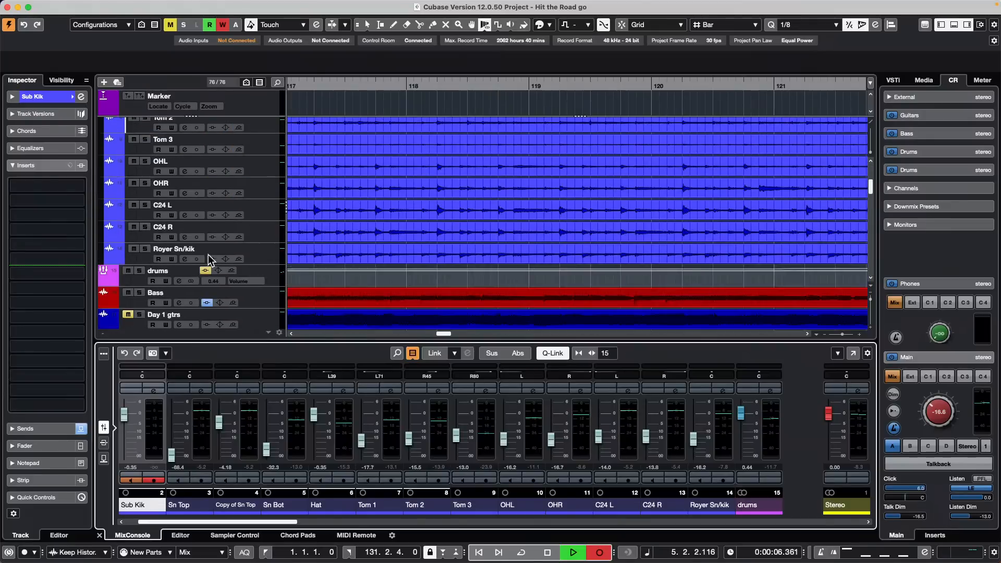
scroll(261, 197, down, 1)
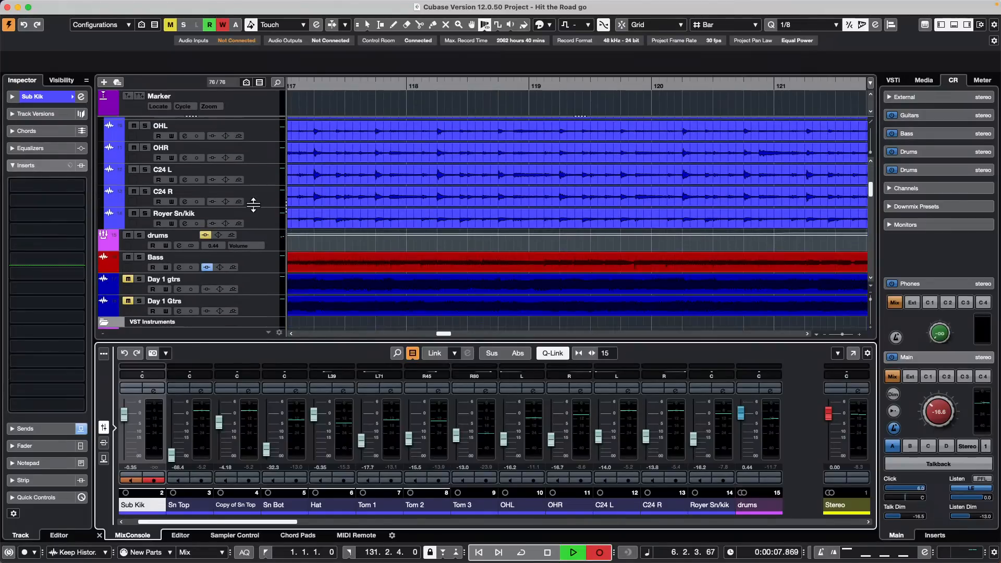
click(252, 262)
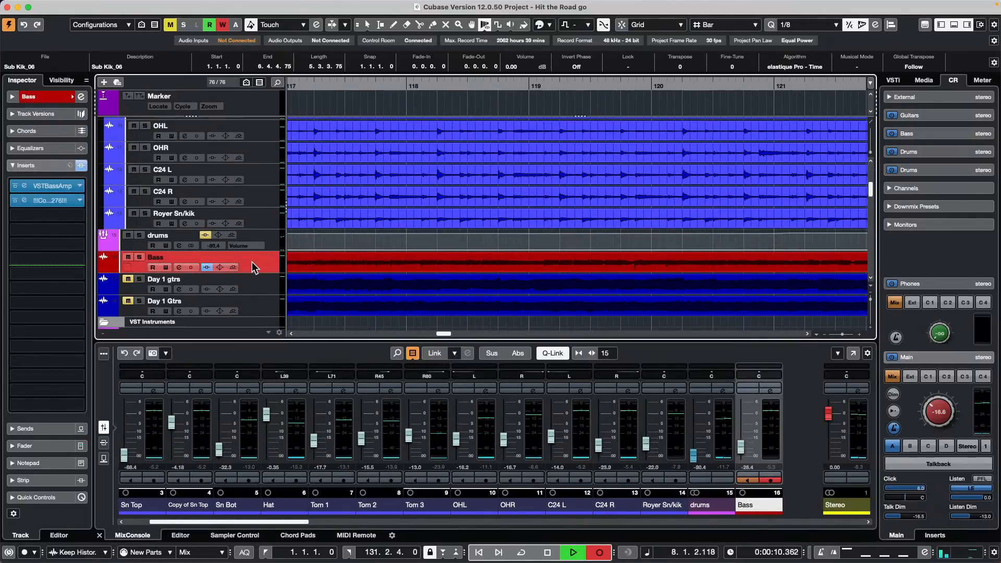
key(space)
key(space)
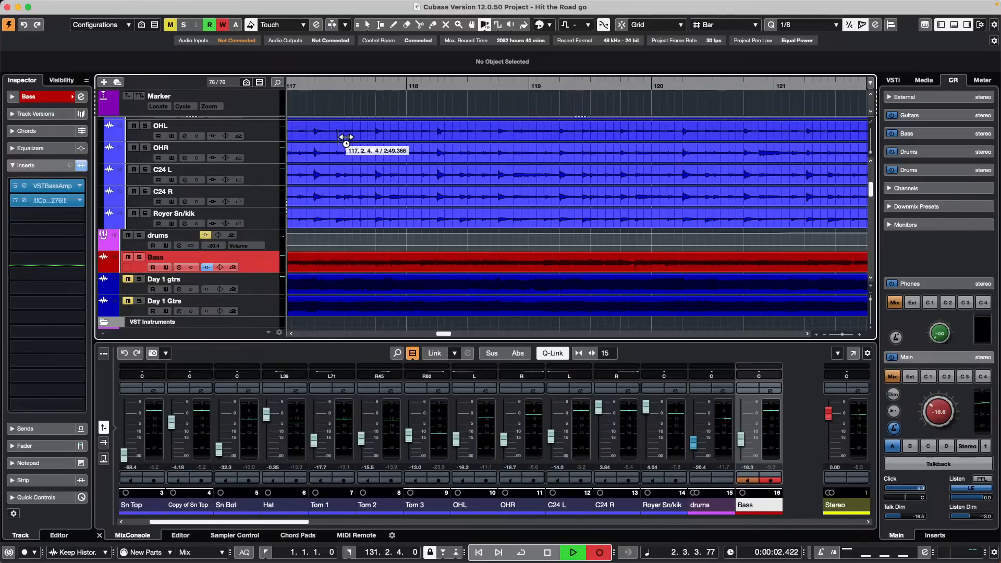
Step: Select the OHR track and start and stop playback
click(264, 158)
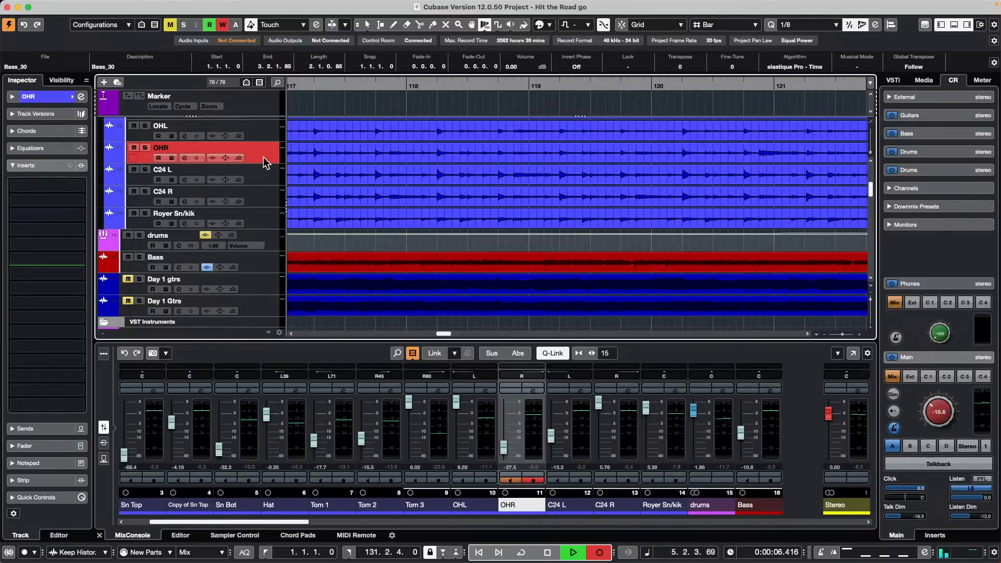
key(space)
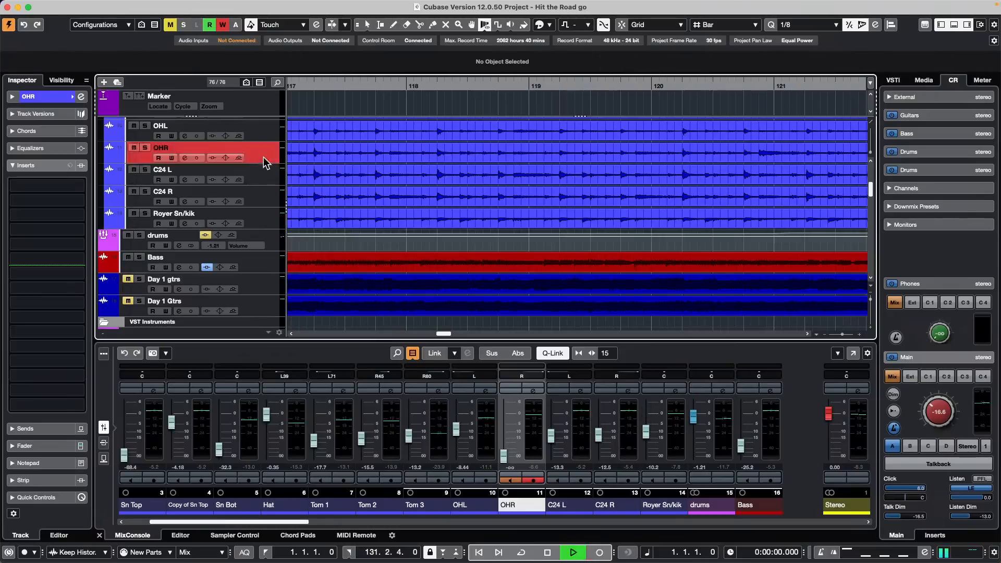
key(space)
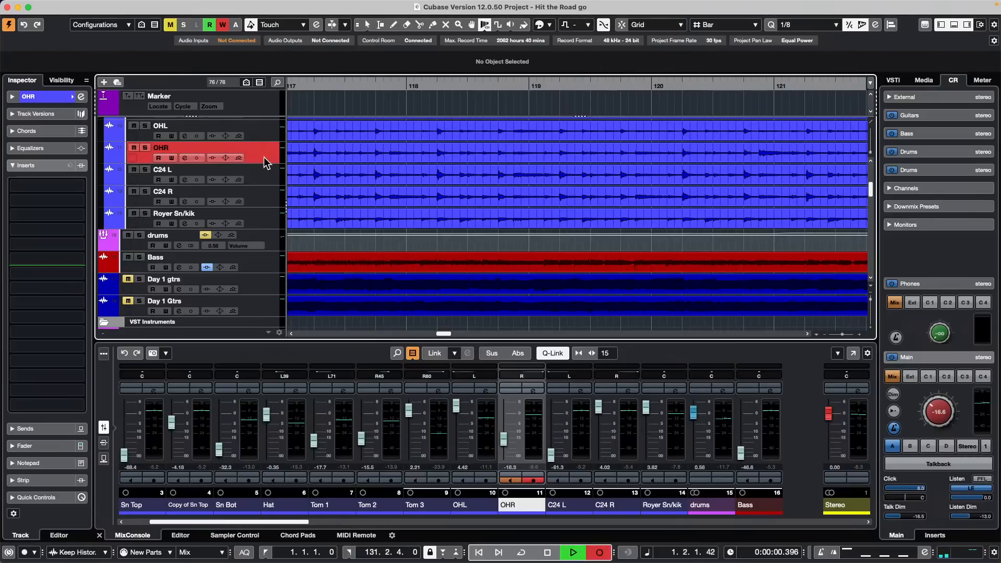
key(space)
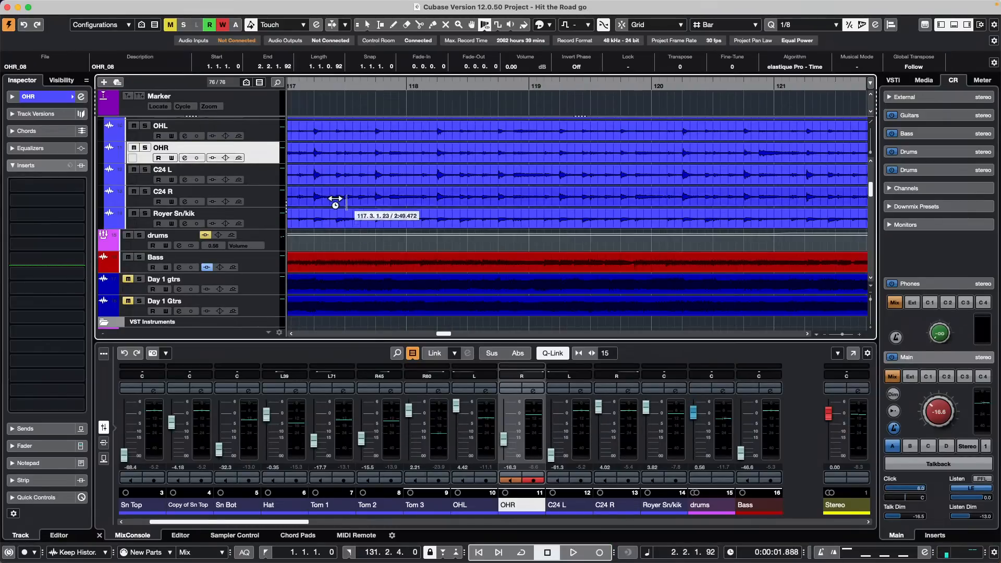
scroll(243, 259, down, 1)
scroll(243, 259, down, 10)
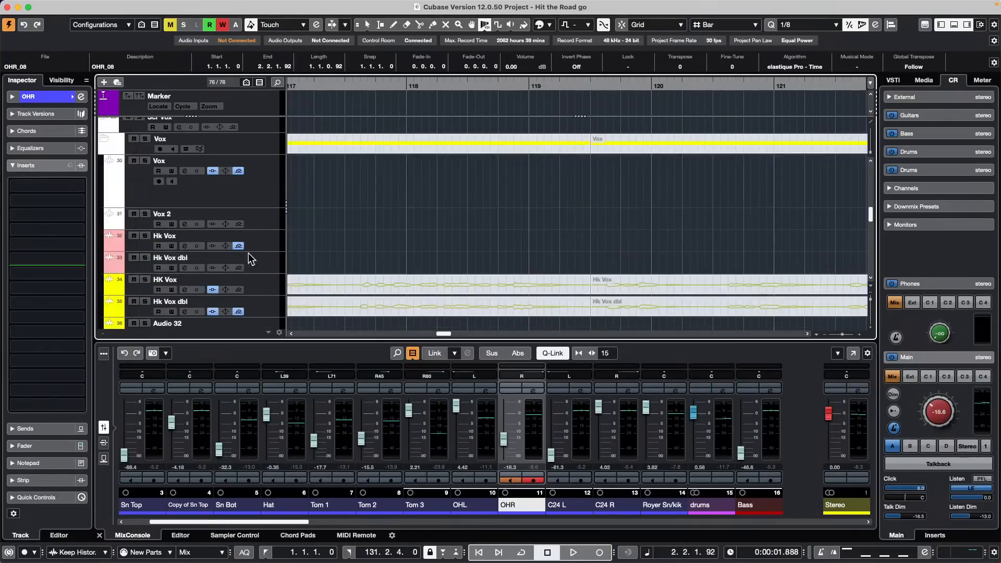
Step: Select the HK Vox track and scroll the MixConsole to the right
click(258, 280)
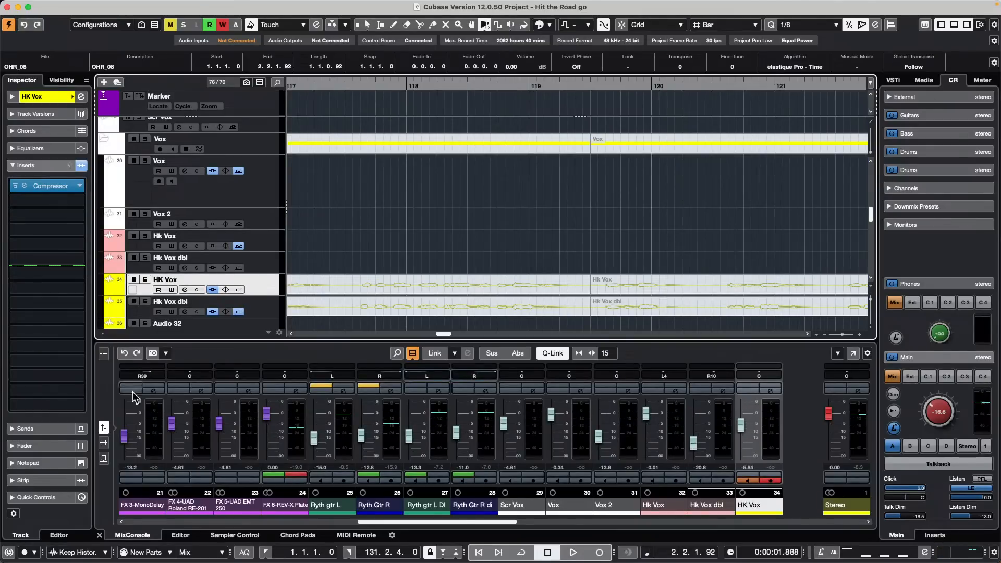
drag(448, 521, 528, 522)
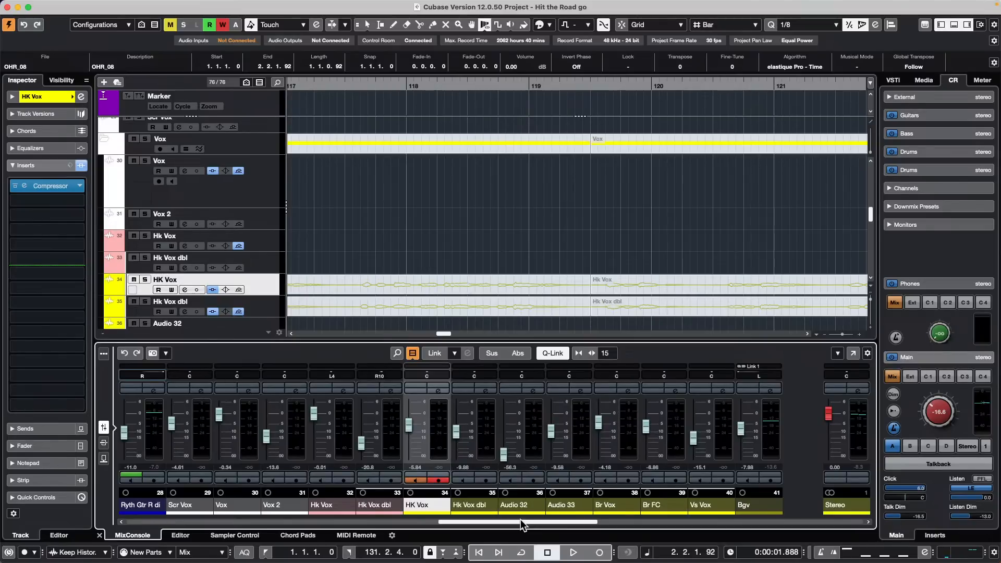
Step: Open the nanoKONTROL2 Mapping Assistant and expand MixConsole > Mixer Bank Zone > Actions in the Functions Browser
click(357, 536)
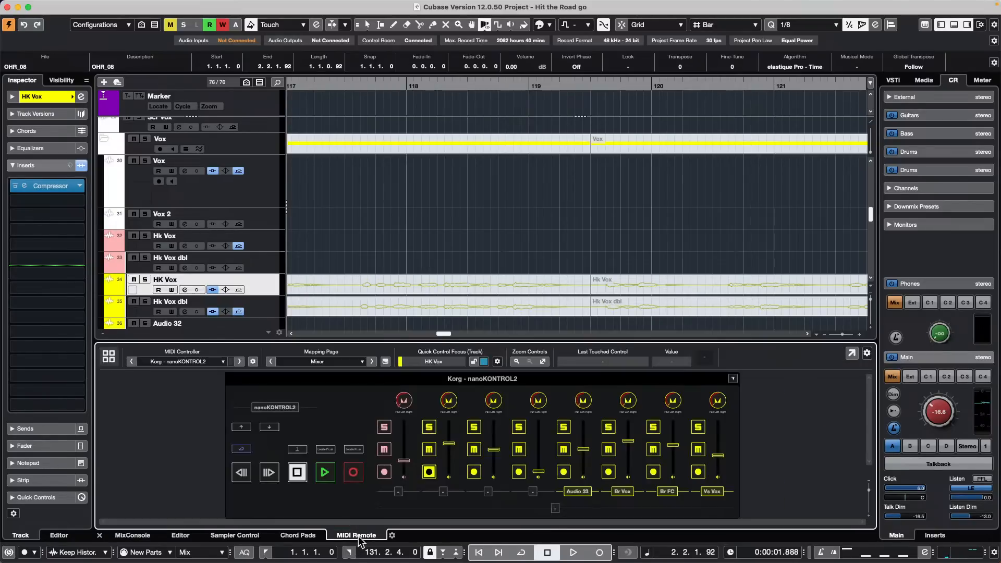
double_click(269, 427)
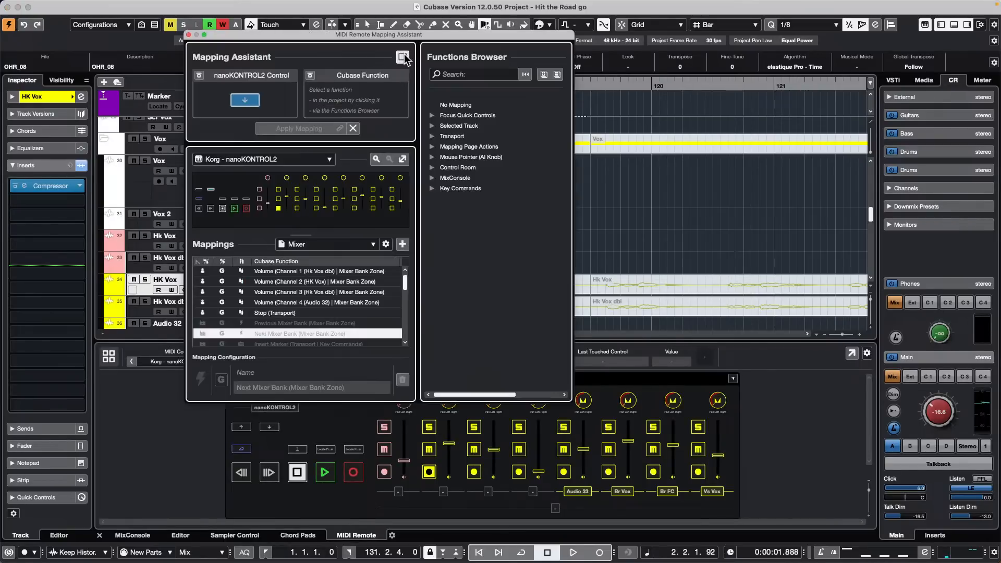
click(402, 56)
click(433, 178)
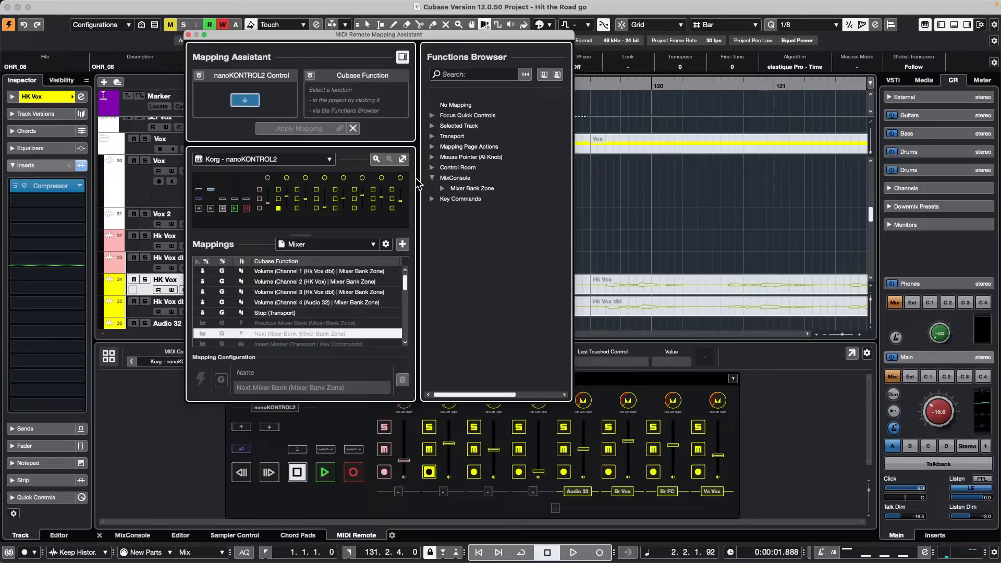
click(443, 188)
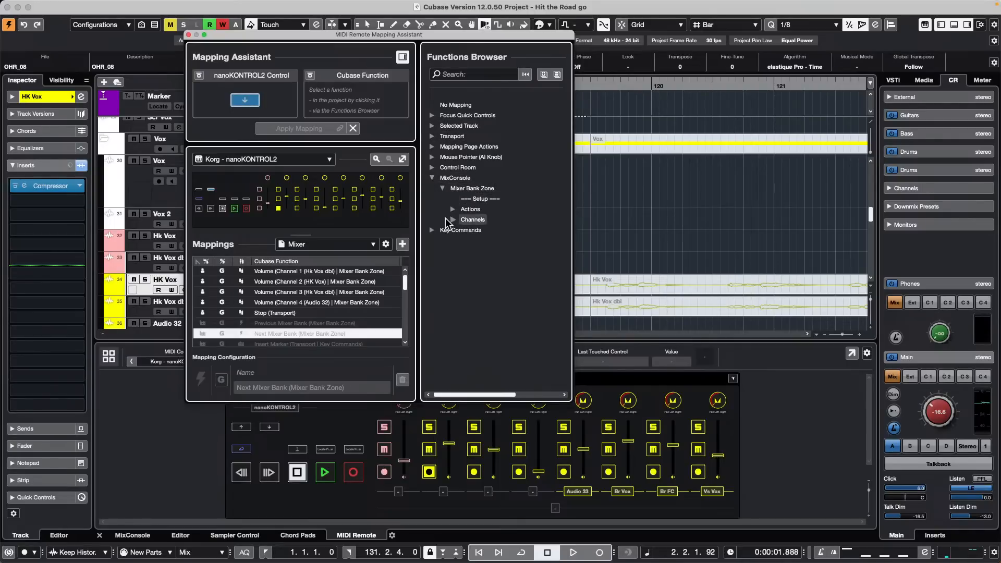
click(453, 209)
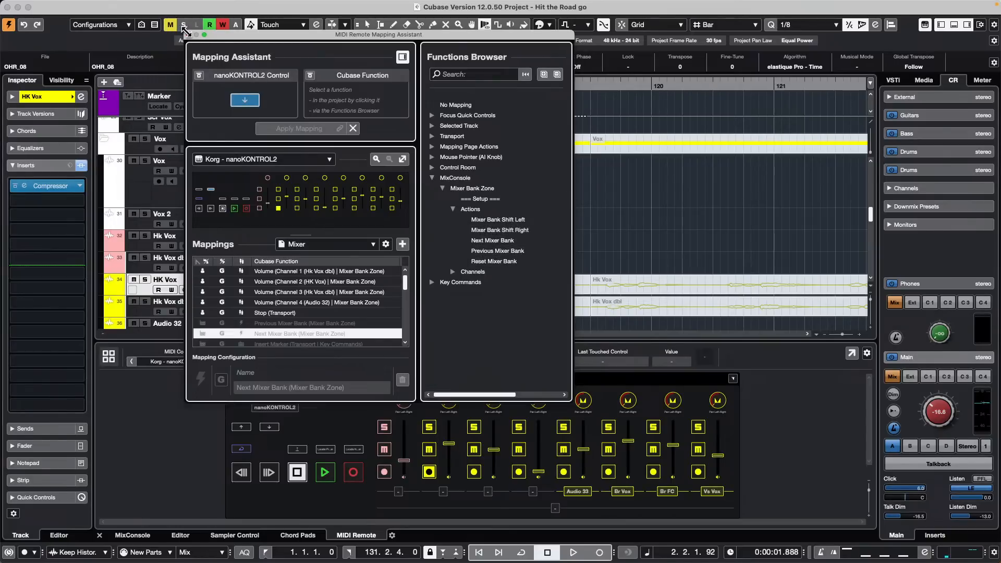
Step: Close the Mapping Assistant, then start and stop playback with the space bar
click(188, 35)
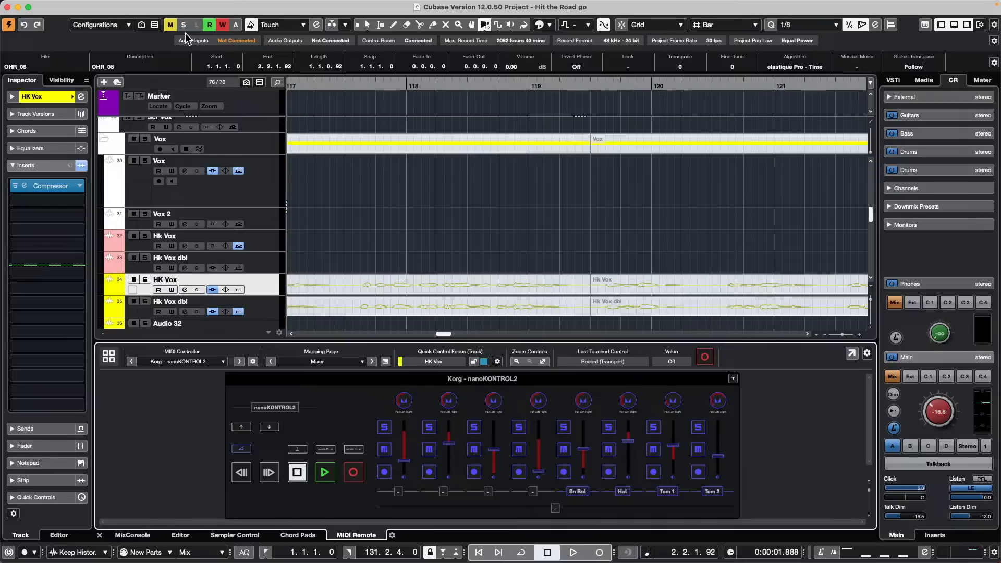
key(space)
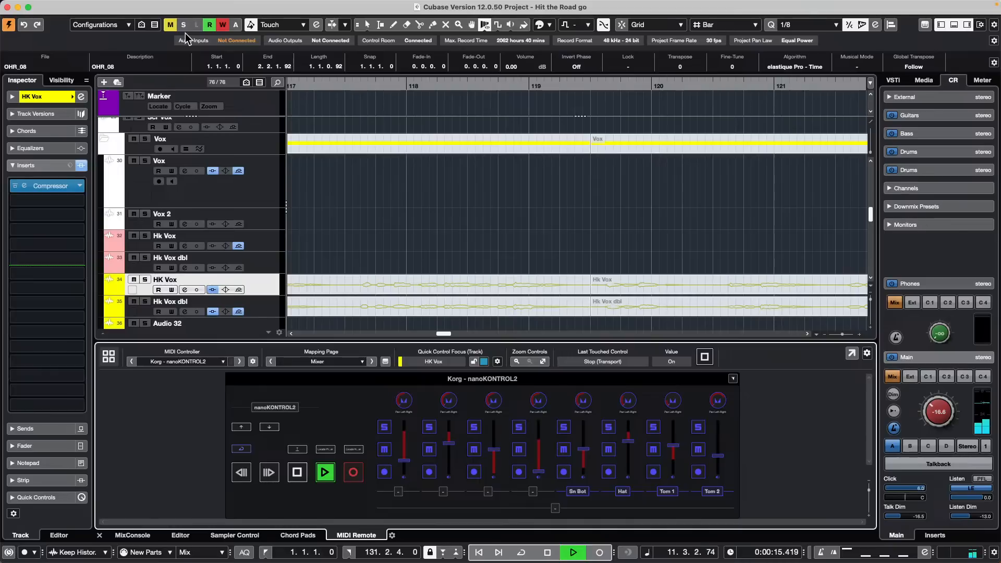
key(space)
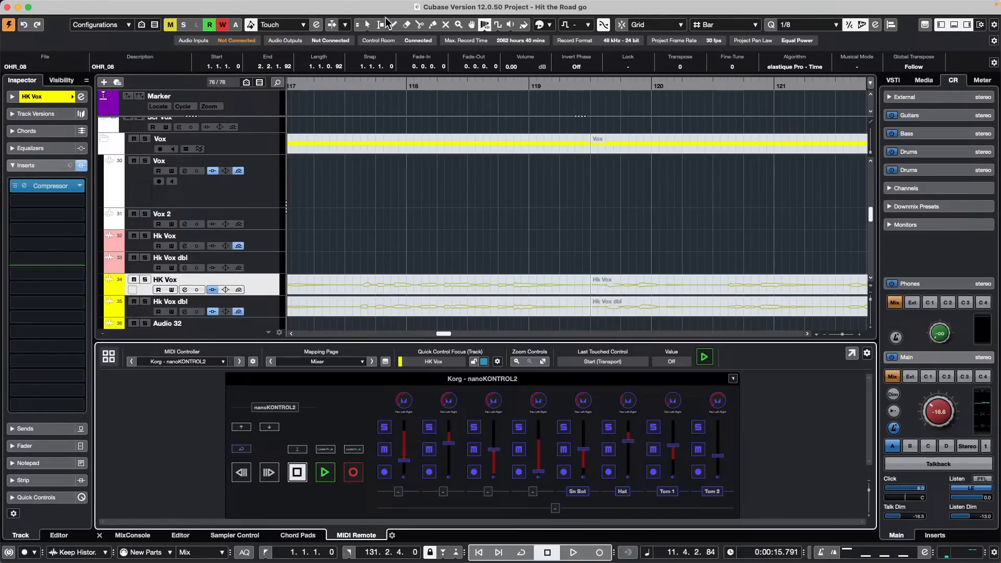
Step: Show the Transport menu, then move across to reveal the Studio menu's items
click(276, 6)
mouse_move(308, 5)
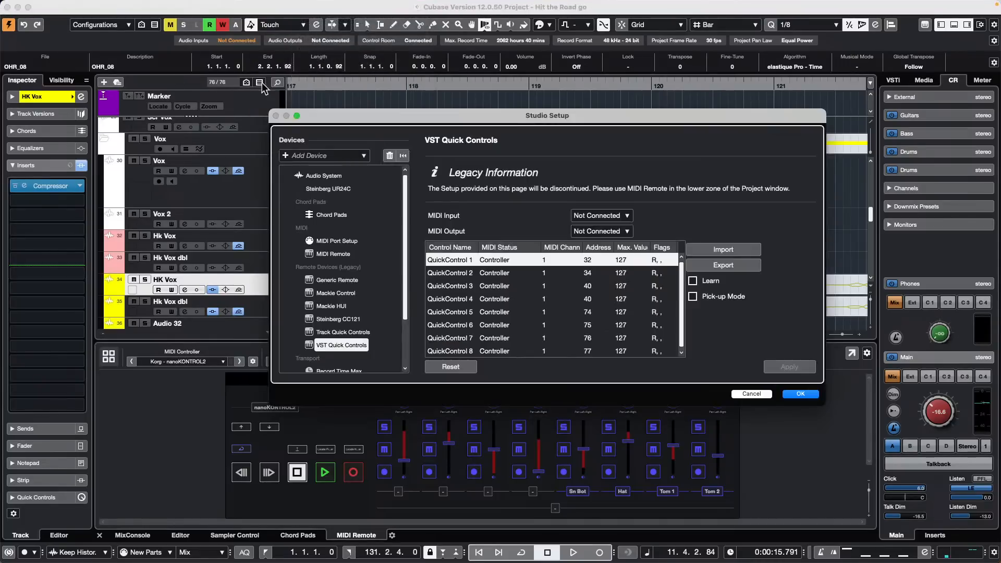
click(329, 293)
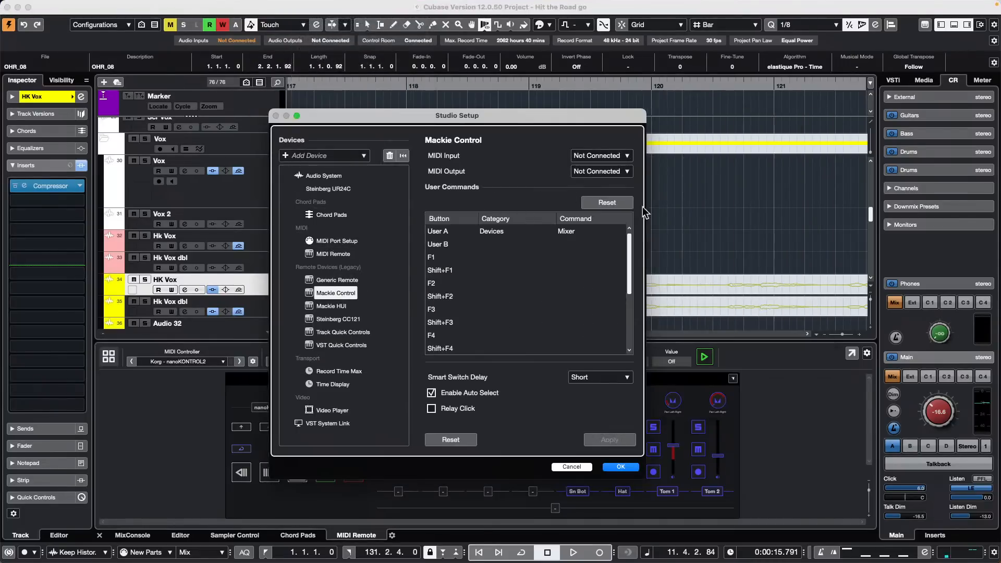
click(570, 466)
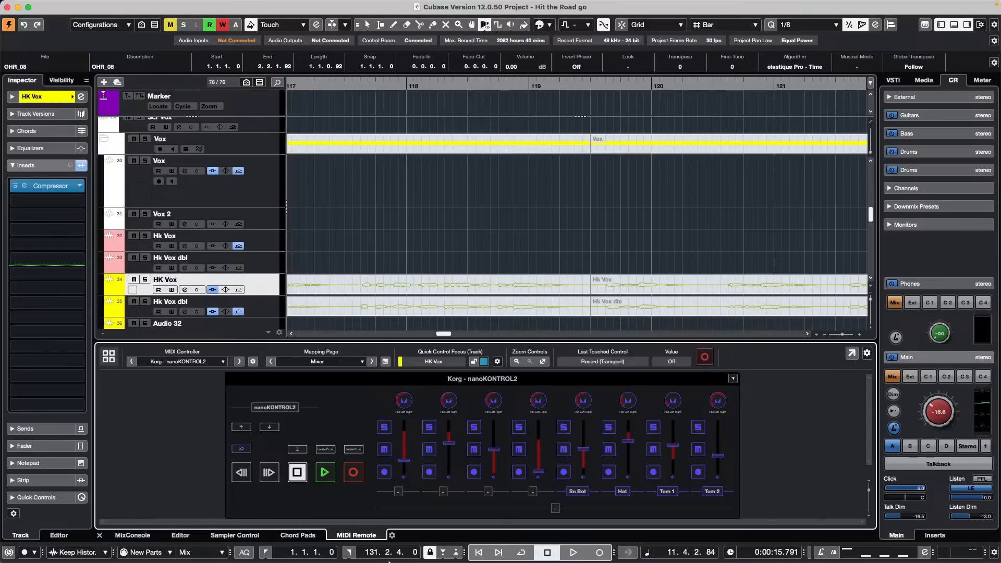
mouse_move(383, 554)
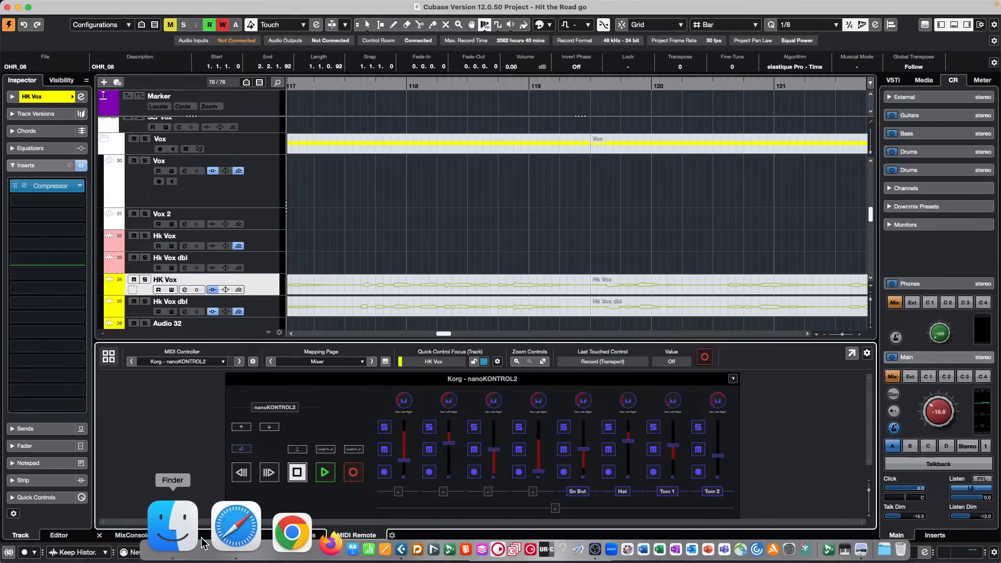
Step: In Safari, search for 'programs running on Steinberg licensing'
click(216, 546)
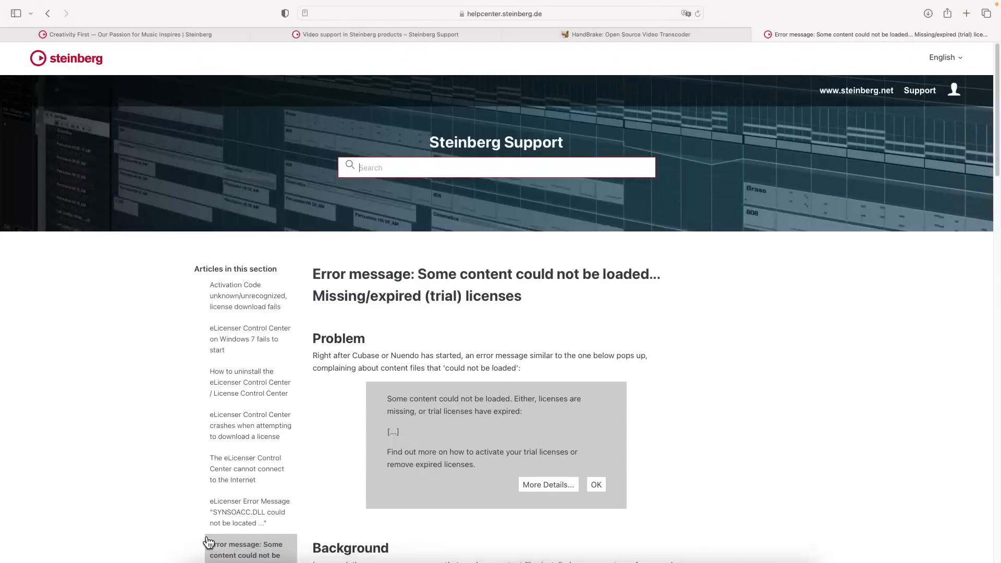
click(504, 13)
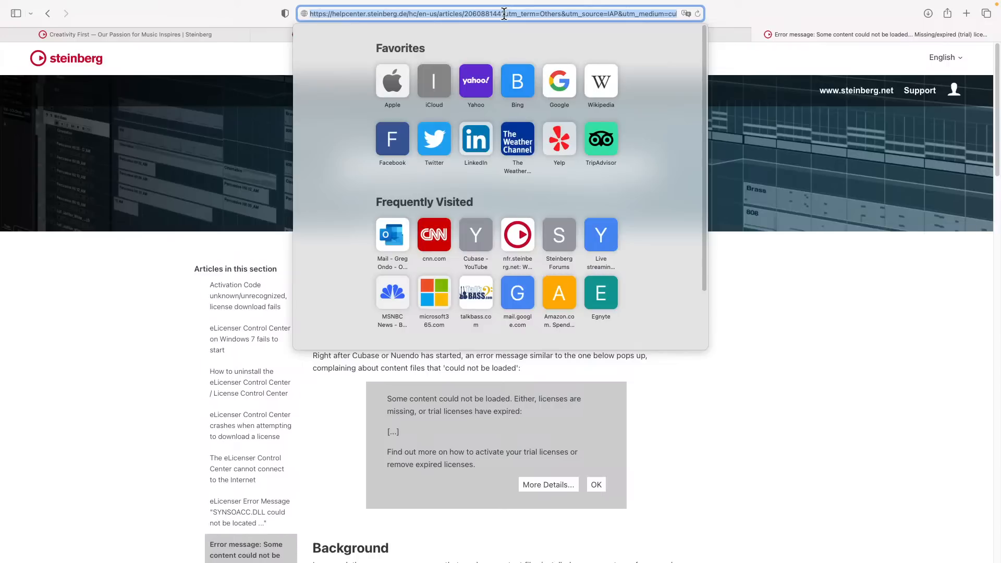
text(Steinb)
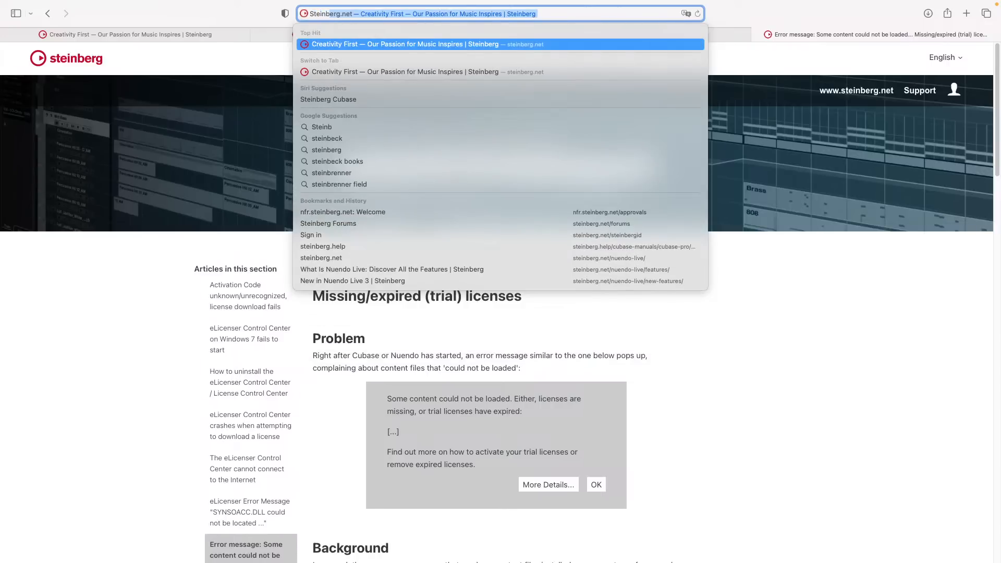
key(BackSpace)
key(BackSpace)
key(BackSpace)
key(BackSpace)
key(BackSpace)
key(BackSpace)
key(BackSpace)
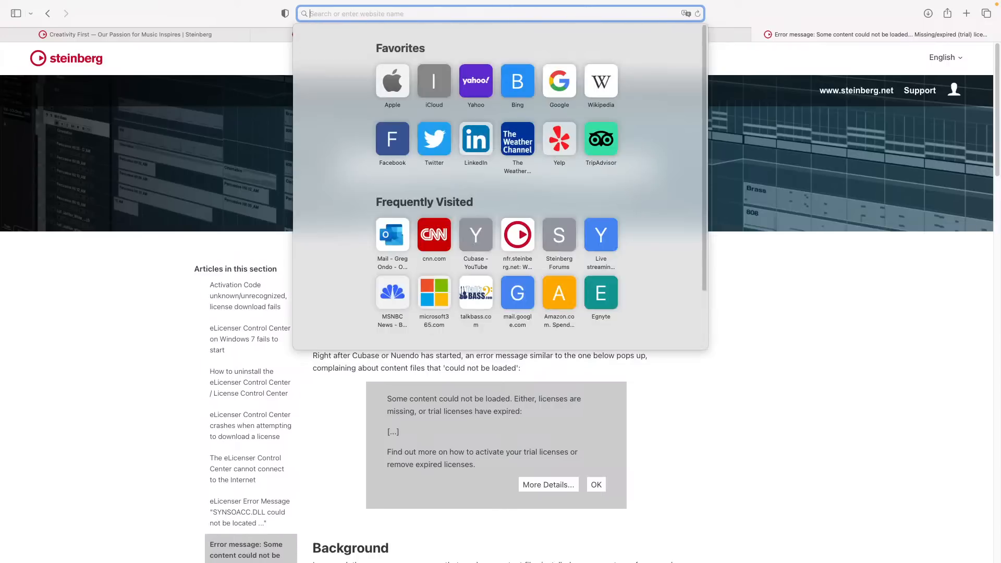
text(progr)
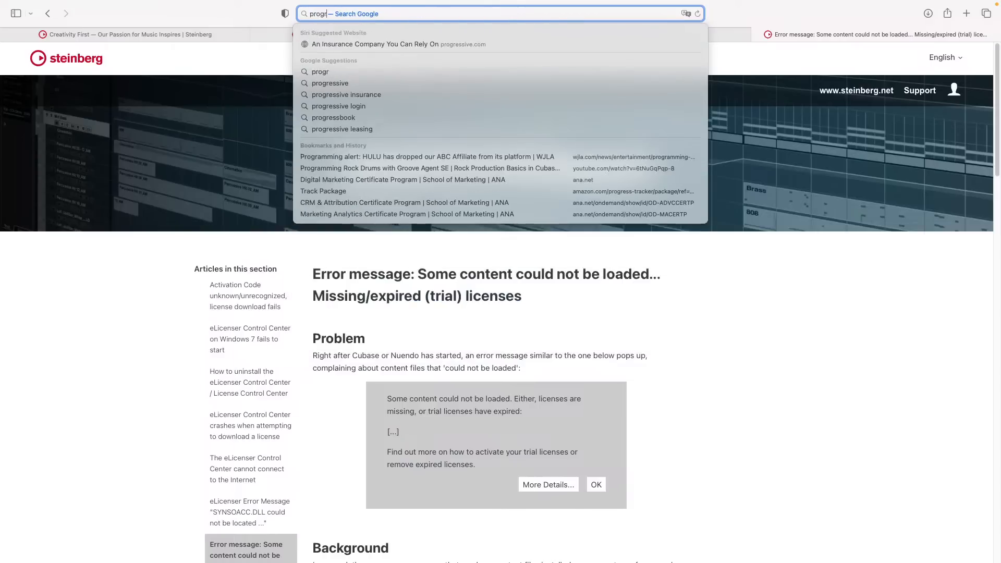
text(ams runn)
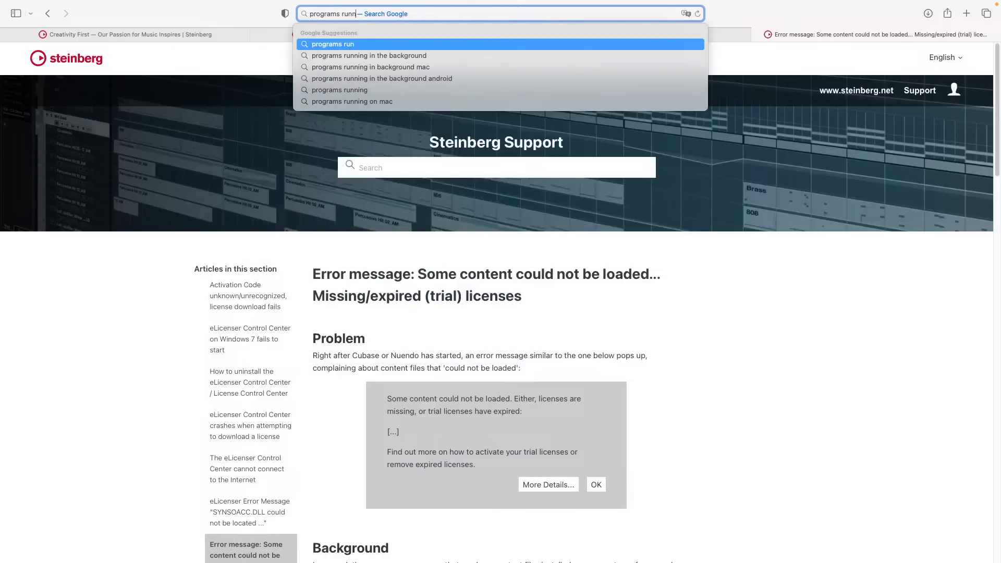
text(ing on Ste)
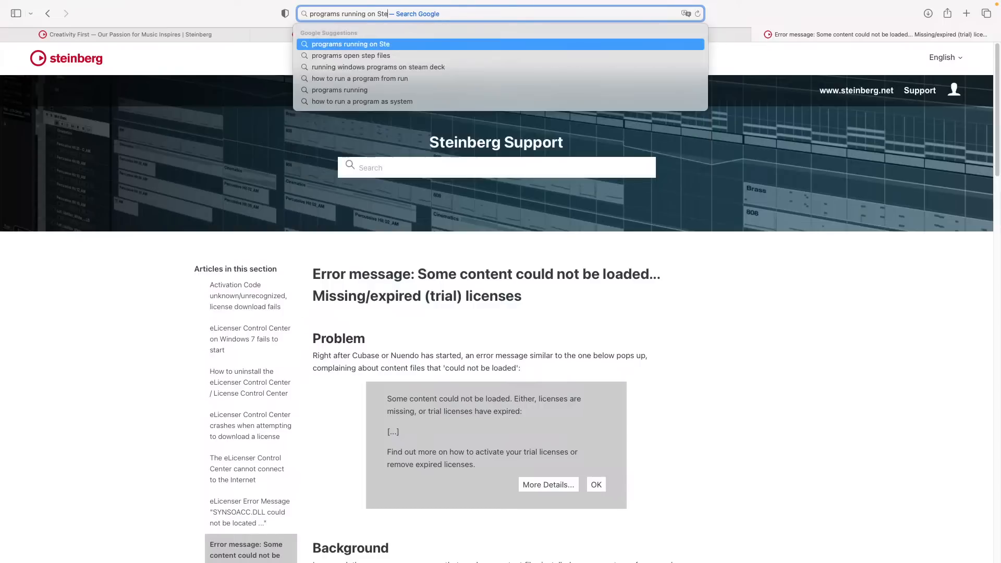
text(inberg lic)
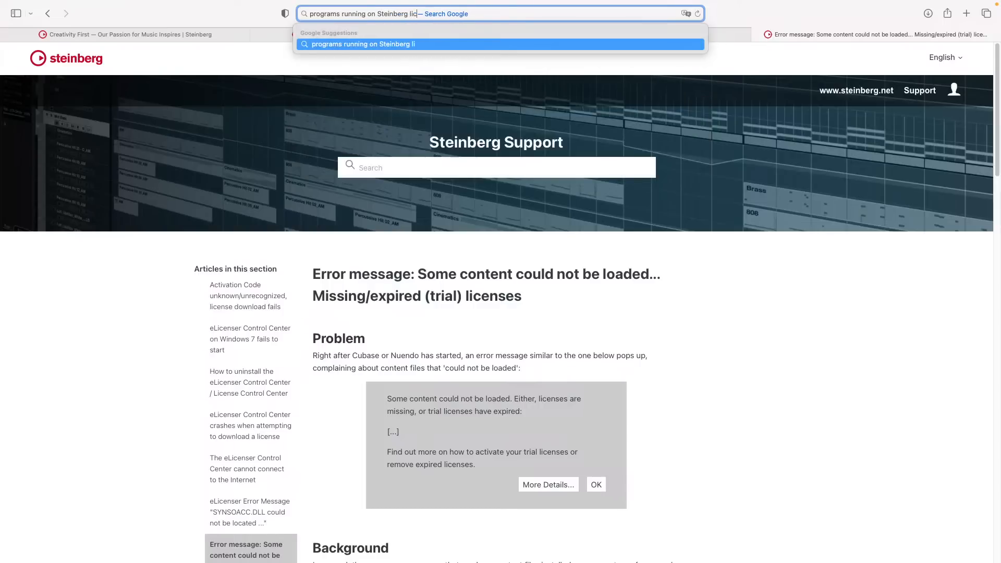
text(ensing)
key(Return)
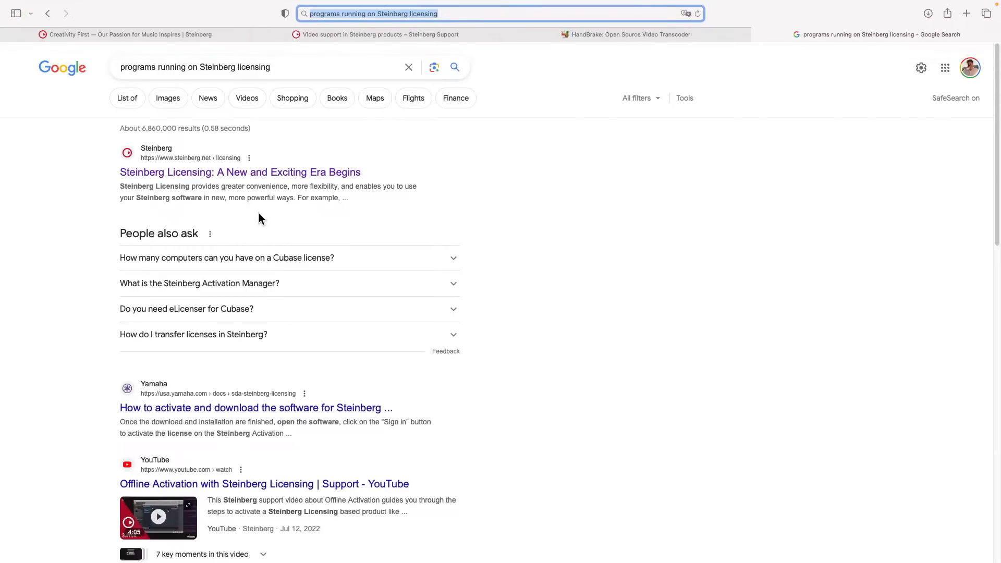
Step: Reword the Google query as 'what are programs running on Steinberg licensing' and skim the results
click(121, 70)
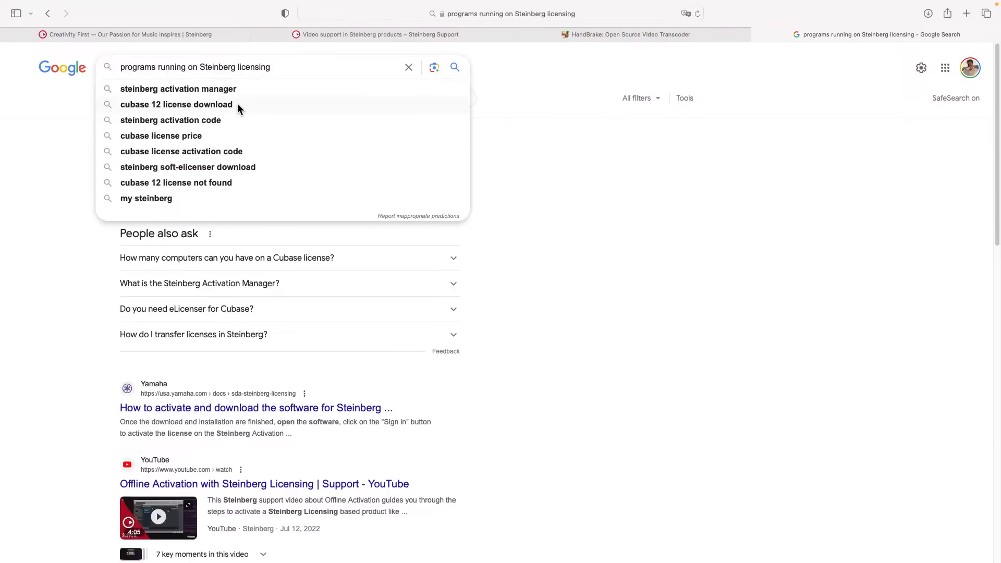
text(what)
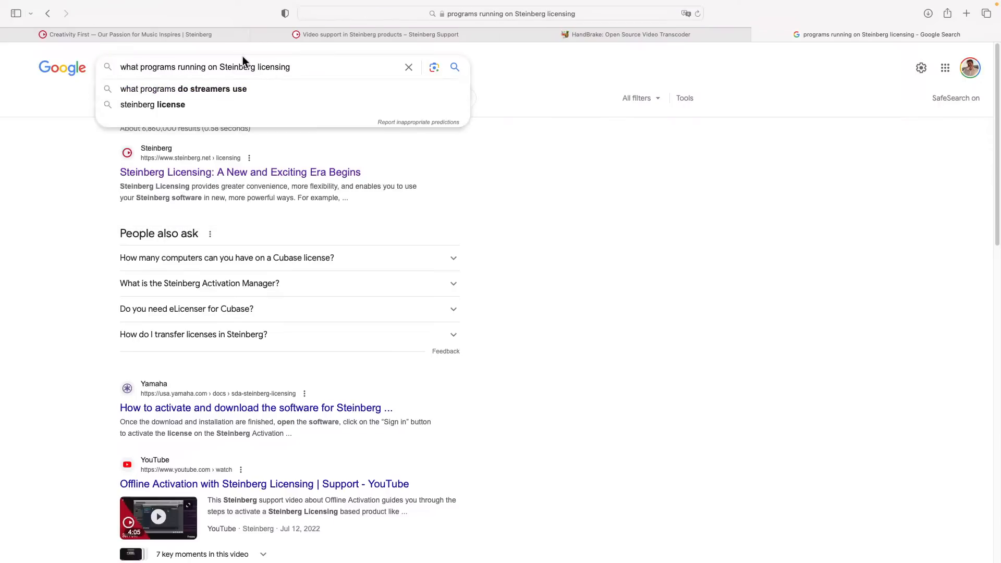
click(178, 63)
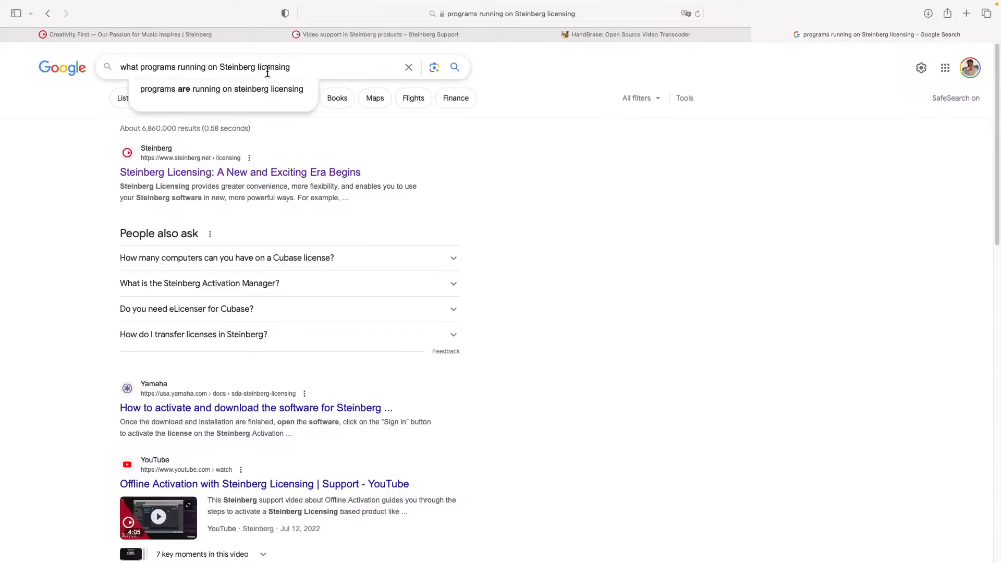
text(are)
key(Return)
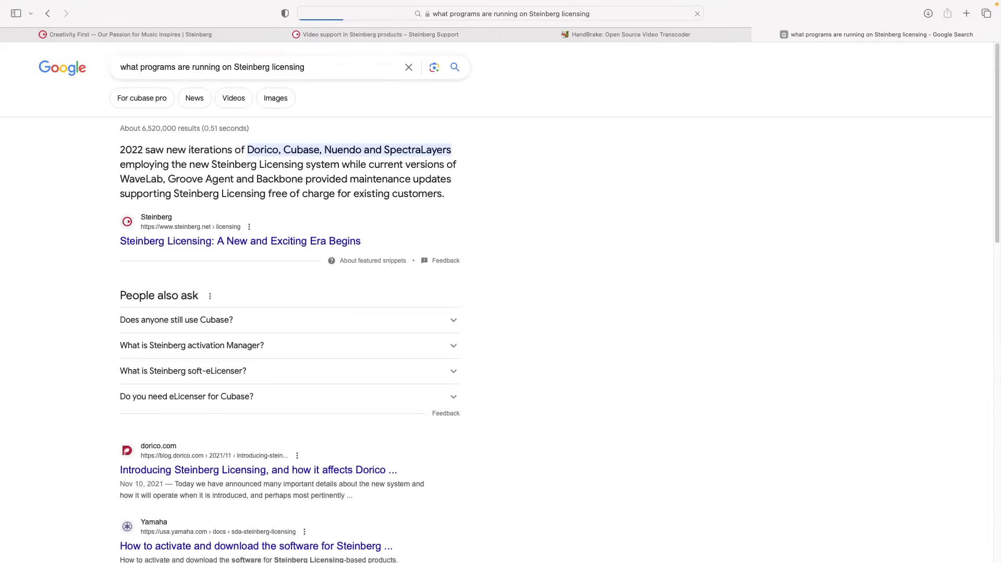
scroll(284, 220, down, 2)
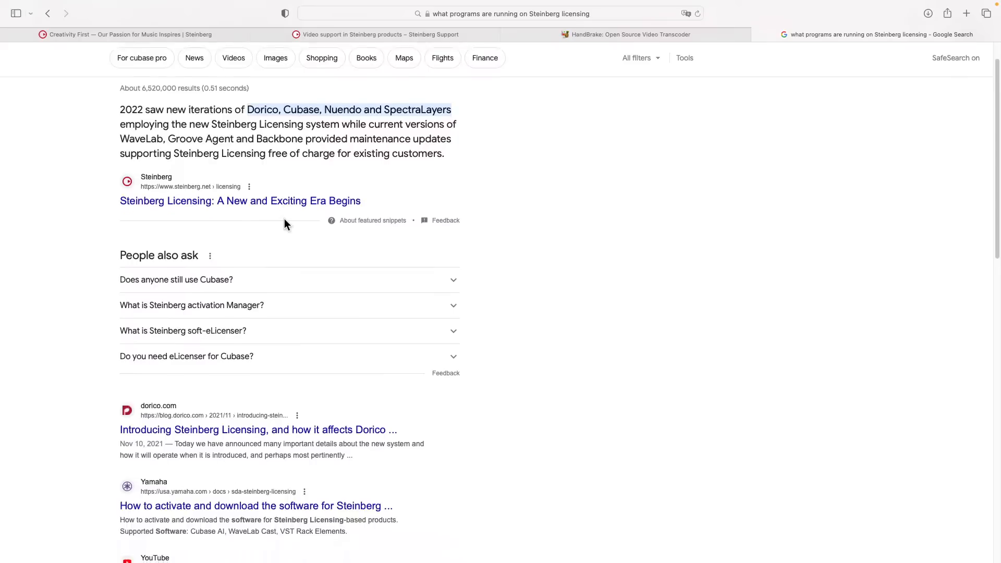
scroll(285, 220, down, 10)
scroll(285, 224, down, 4)
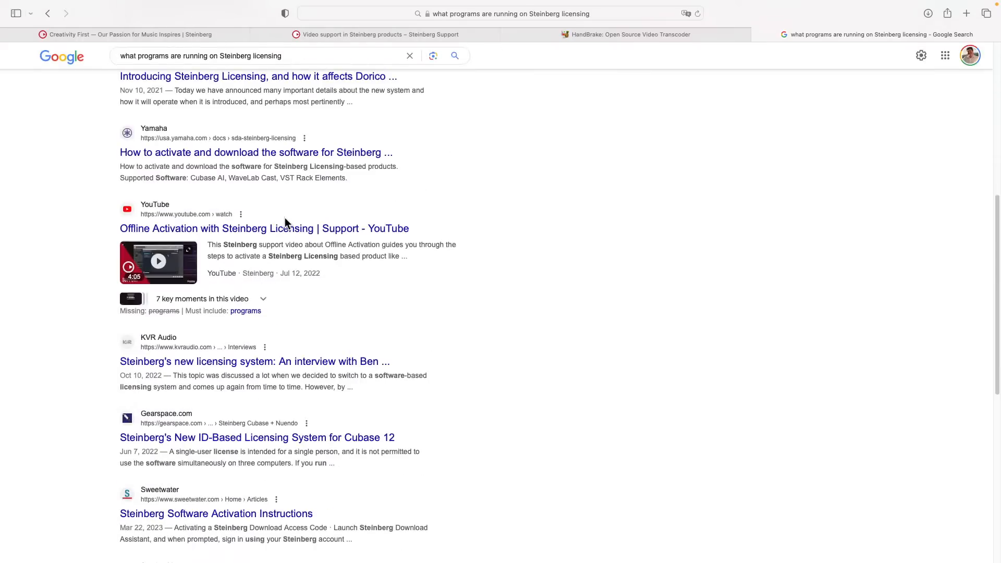
scroll(285, 223, down, 2)
scroll(285, 223, down, 3)
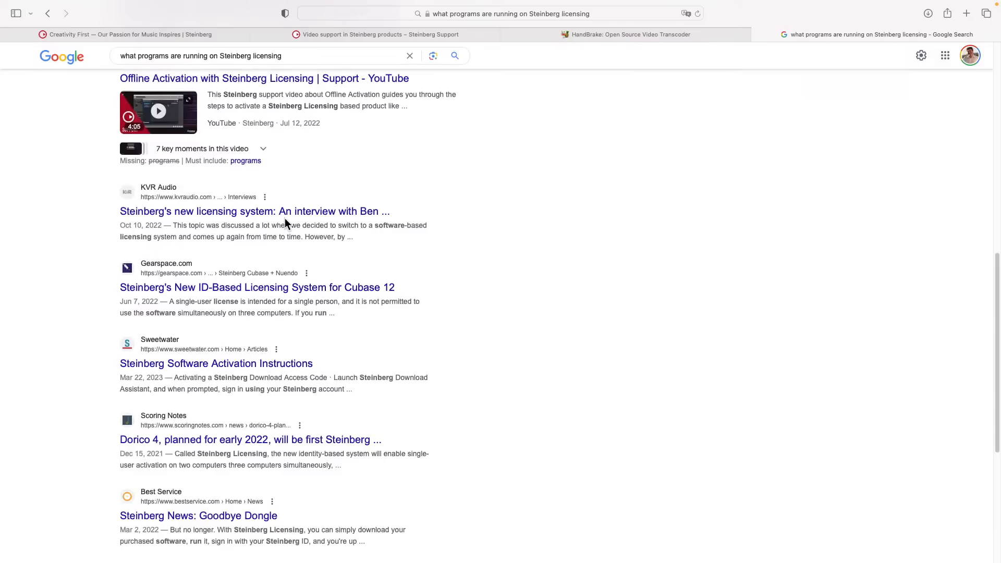
scroll(284, 219, up, 20)
Step: Replace the query with 'Steinberg licensing list' and search again
drag(325, 68, 82, 69)
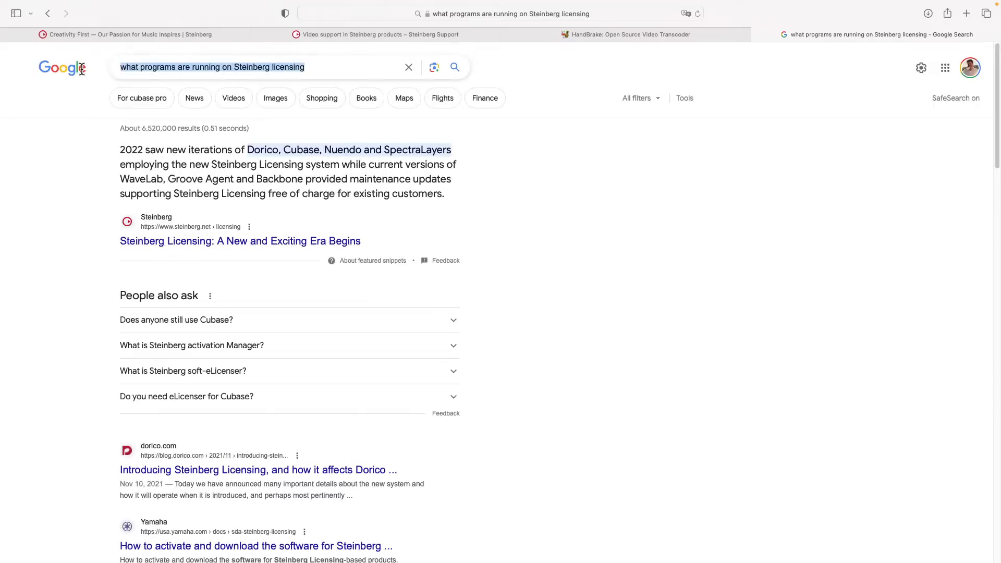
text(Ste)
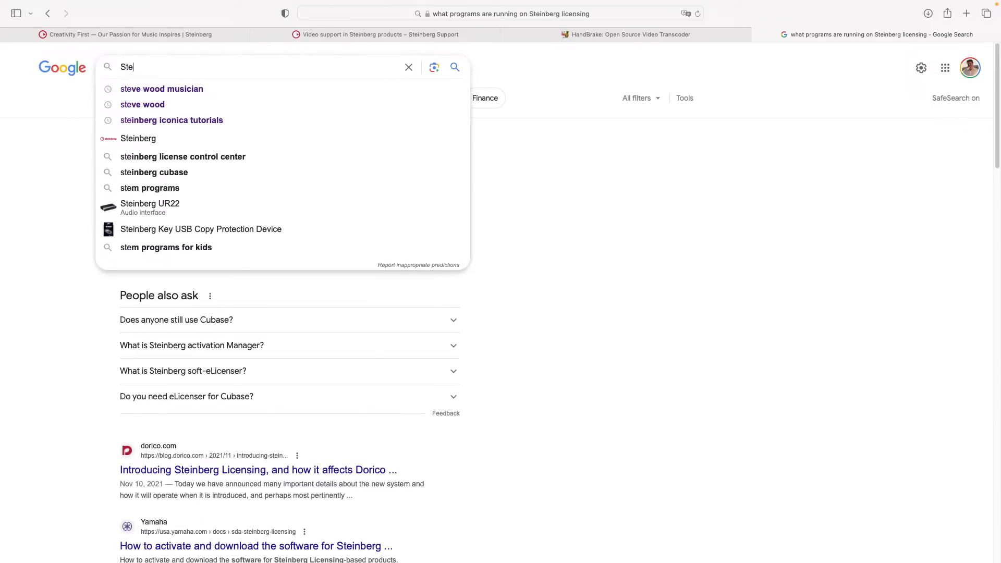
text(inberg lic)
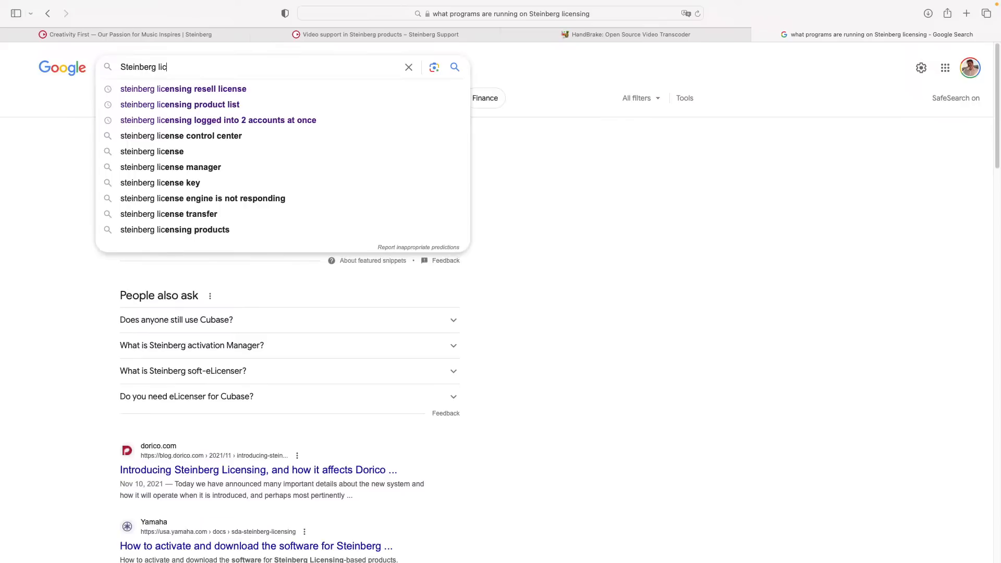
text(ensing list)
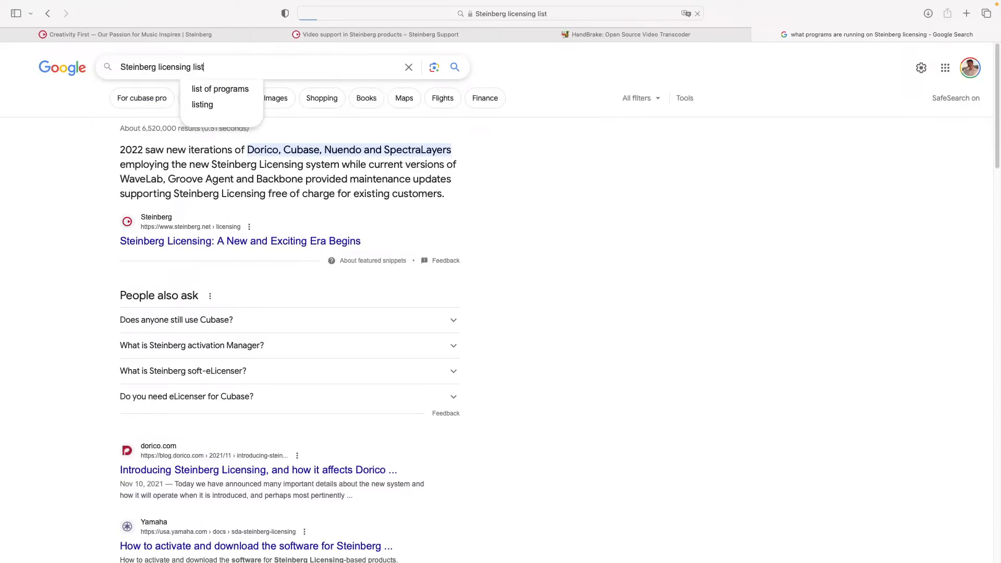
key(Return)
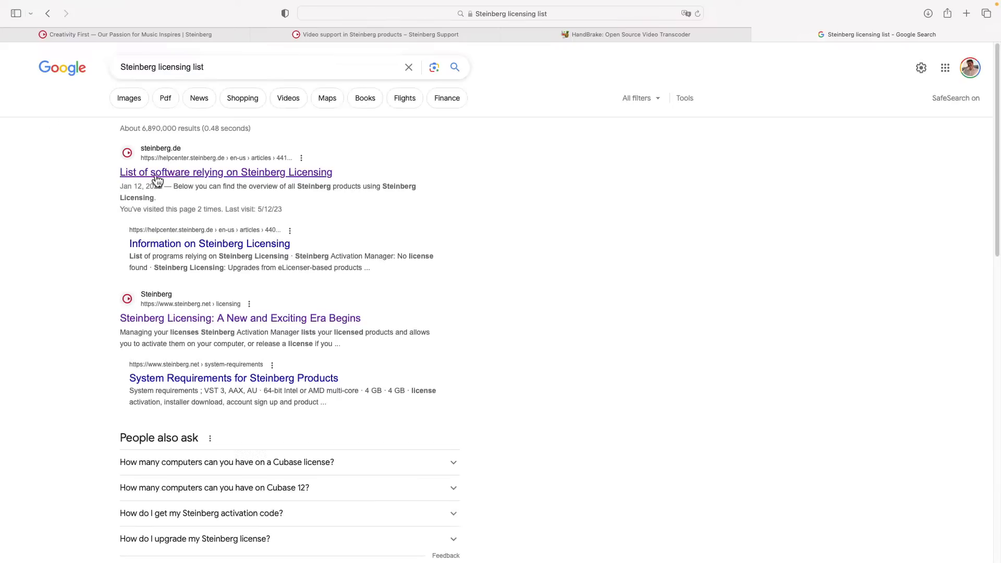
Step: Read through the 'List of software relying on Steinberg Licensing' article
click(257, 173)
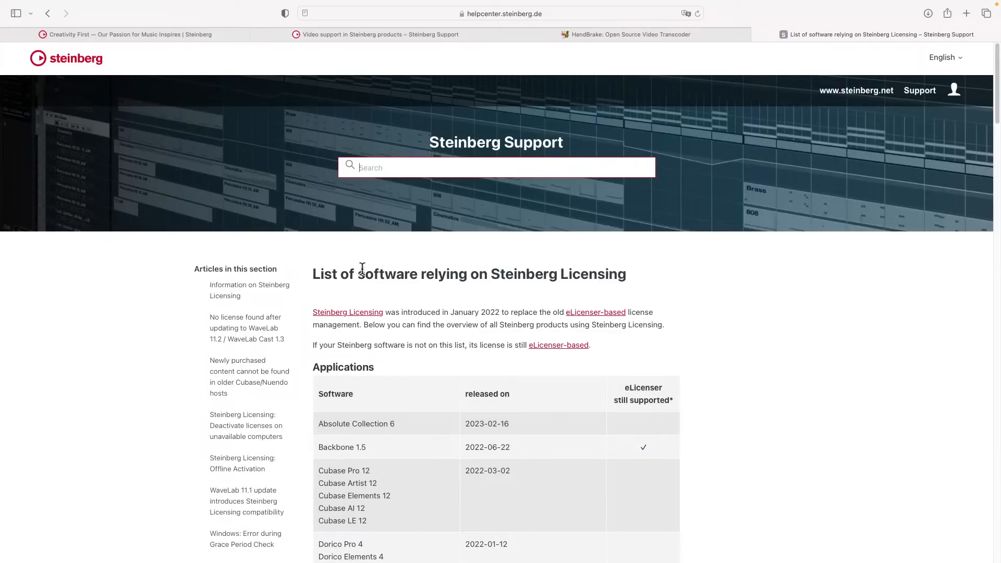
scroll(367, 278, down, 2)
scroll(367, 277, down, 4)
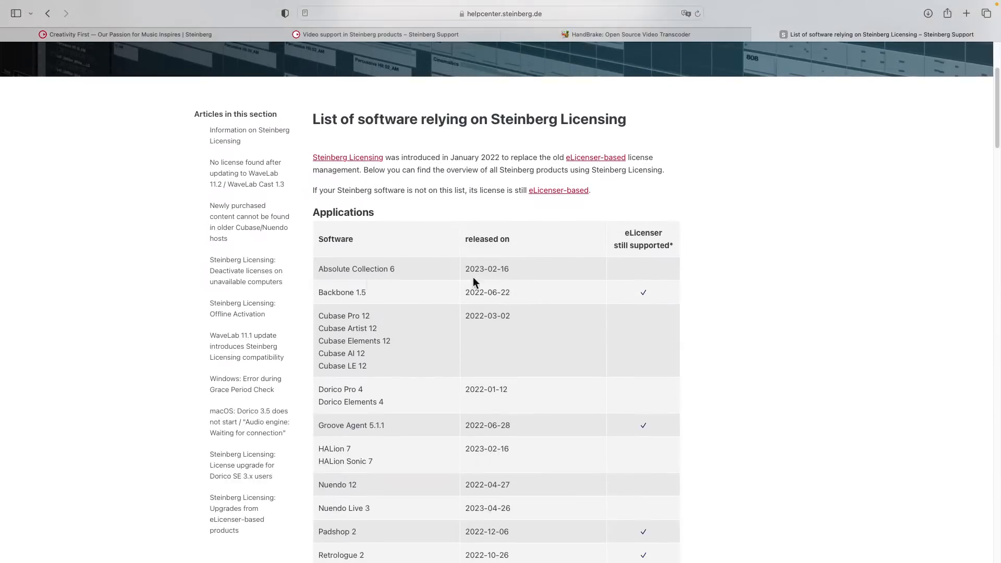
scroll(404, 285, down, 4)
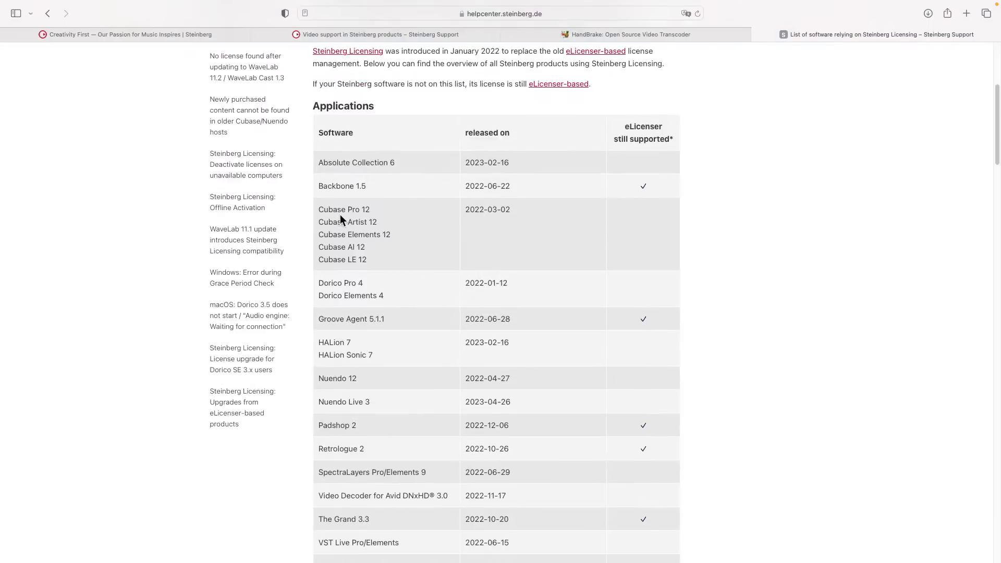
scroll(404, 232, down, 1)
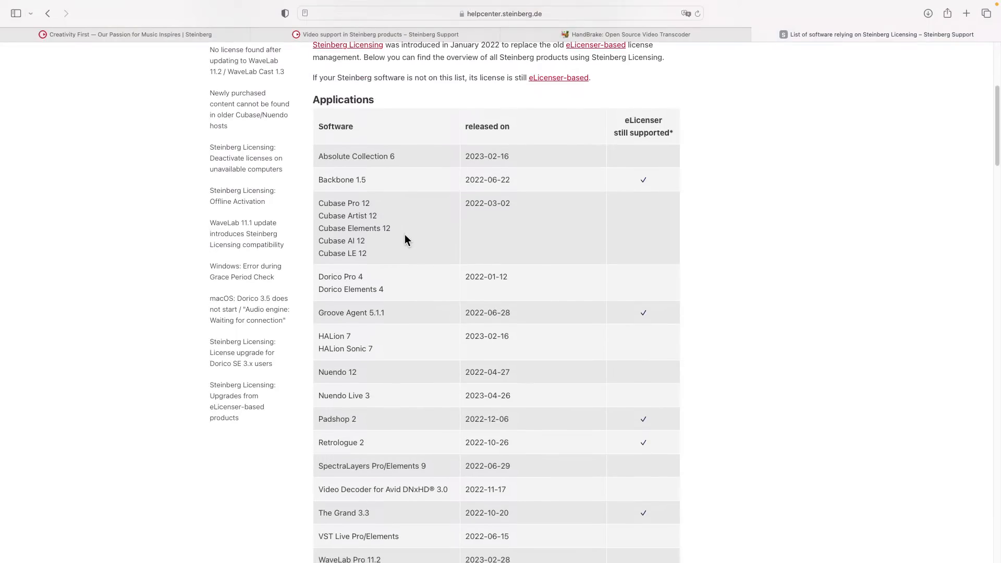
scroll(406, 241, down, 2)
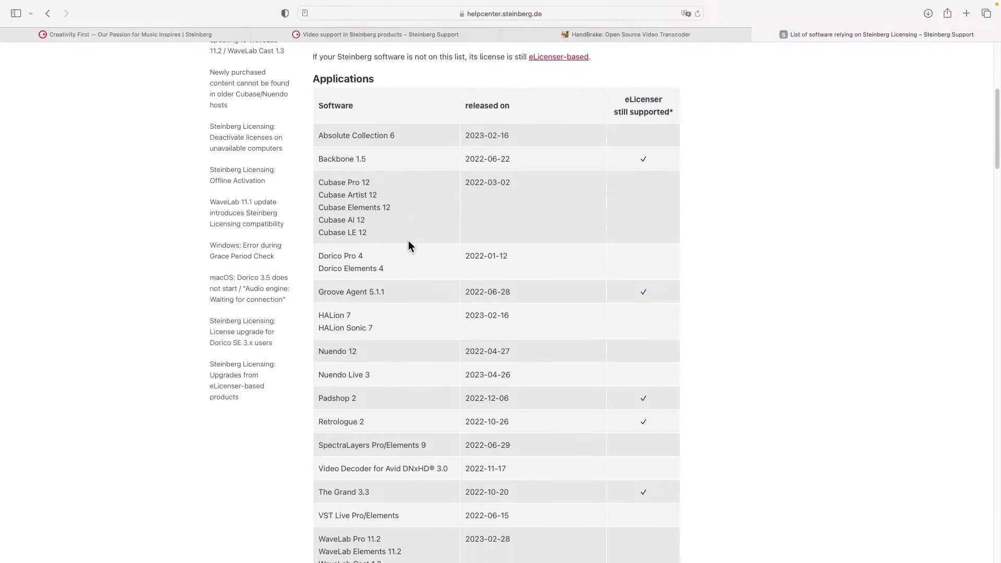
scroll(408, 245, down, 3)
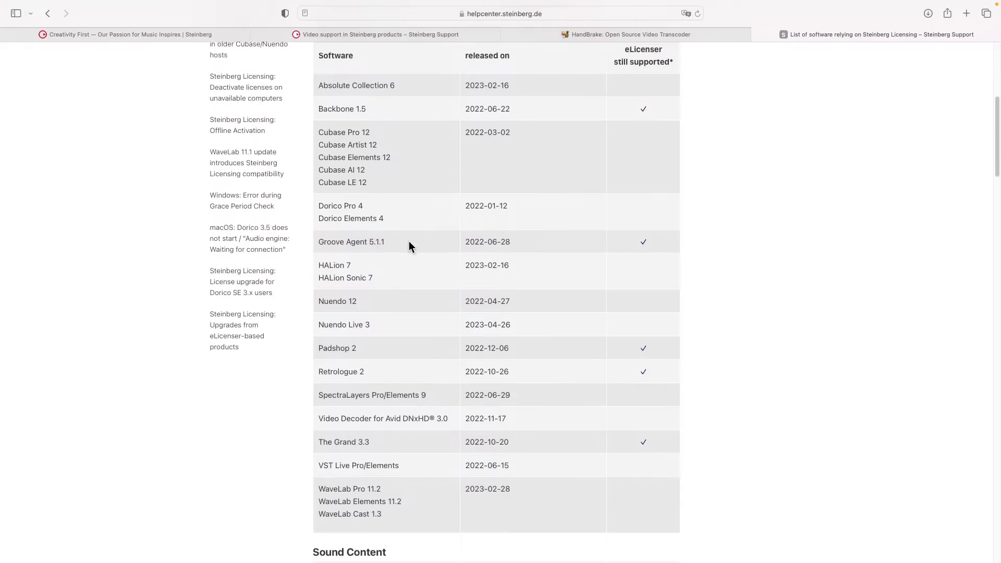
scroll(408, 240, down, 3)
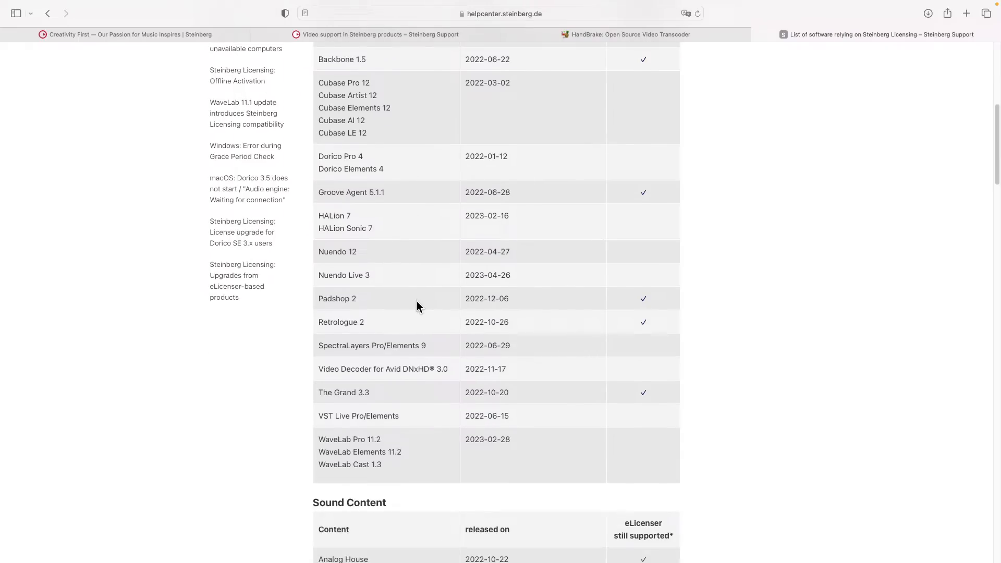
scroll(417, 302, down, 1)
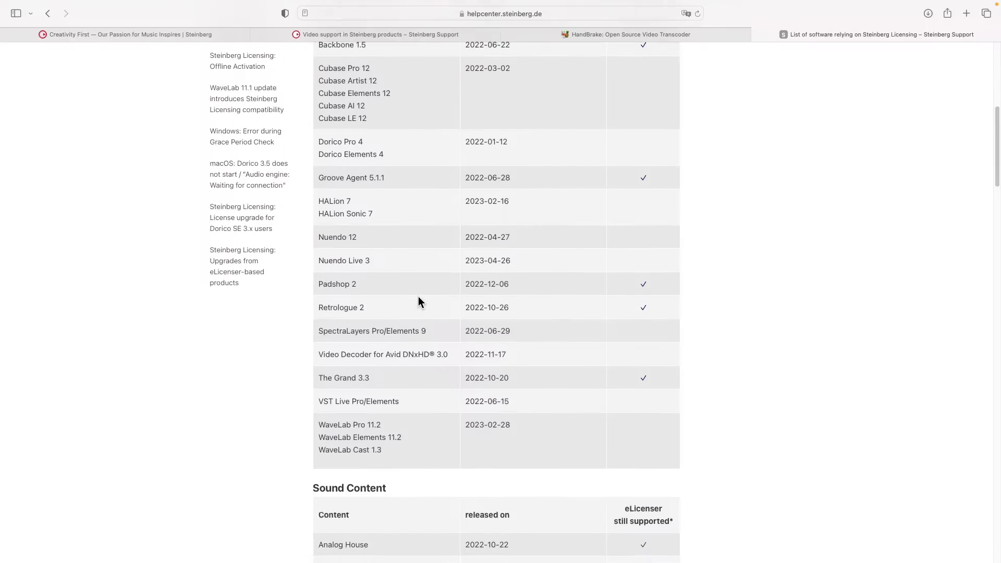
scroll(418, 296, down, 10)
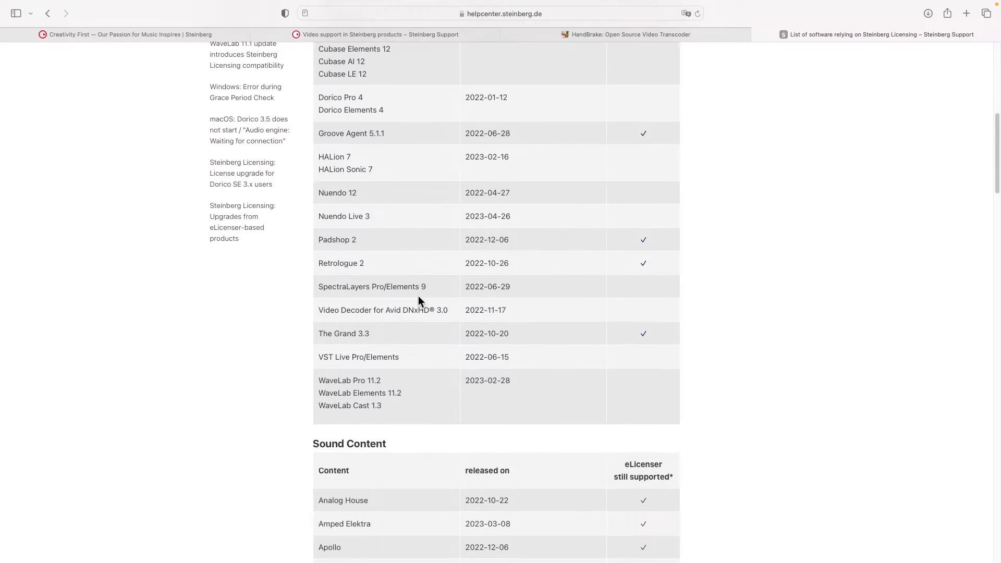
scroll(417, 295, down, 5)
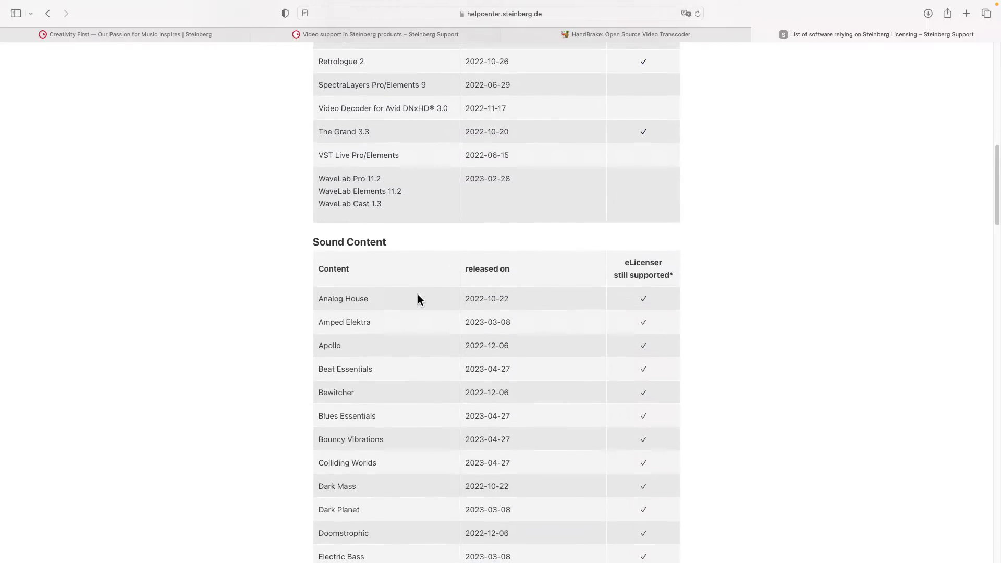
scroll(417, 294, down, 1)
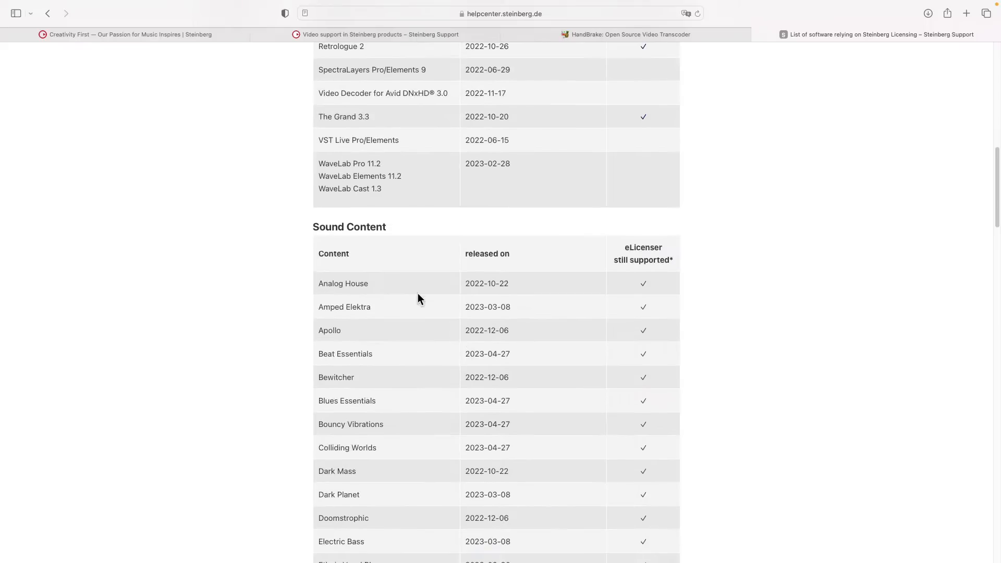
scroll(417, 294, down, 6)
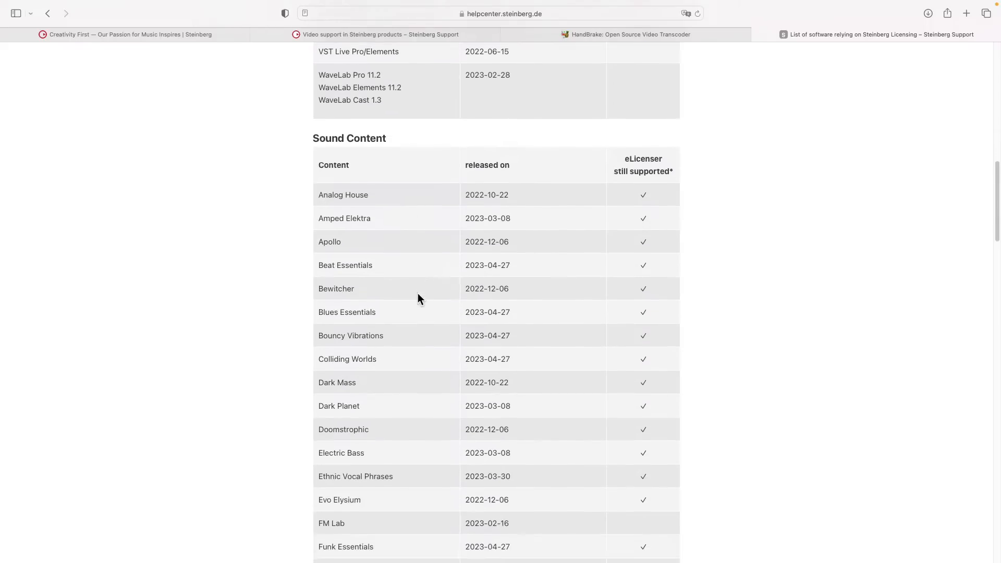
scroll(417, 293, down, 17)
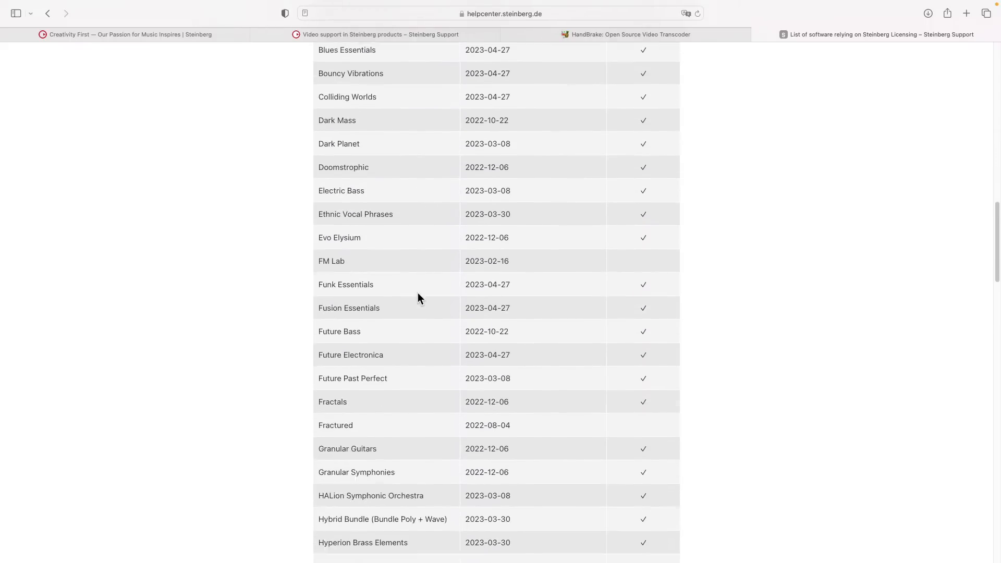
scroll(417, 292, down, 12)
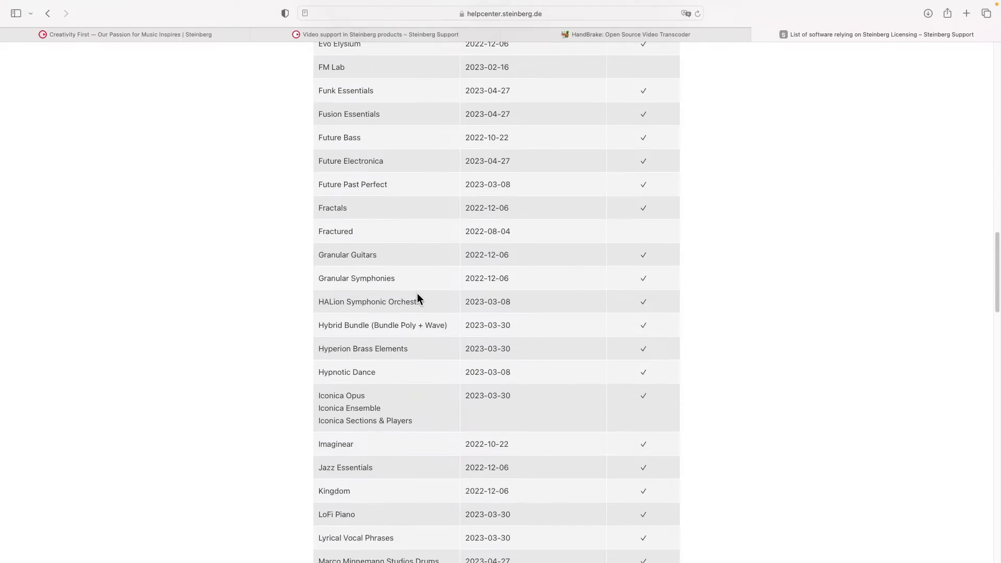
scroll(417, 294, down, 7)
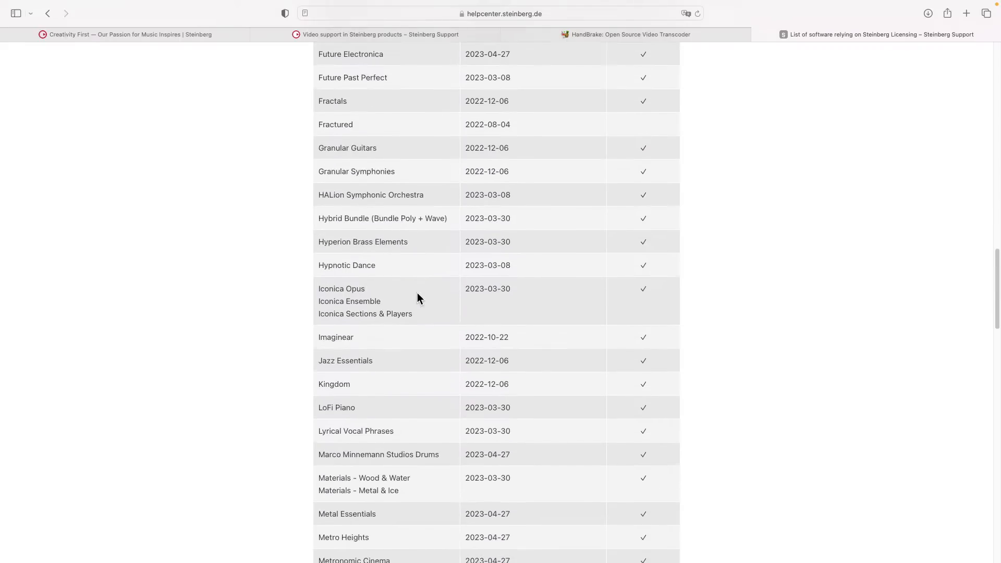
scroll(417, 292, down, 20)
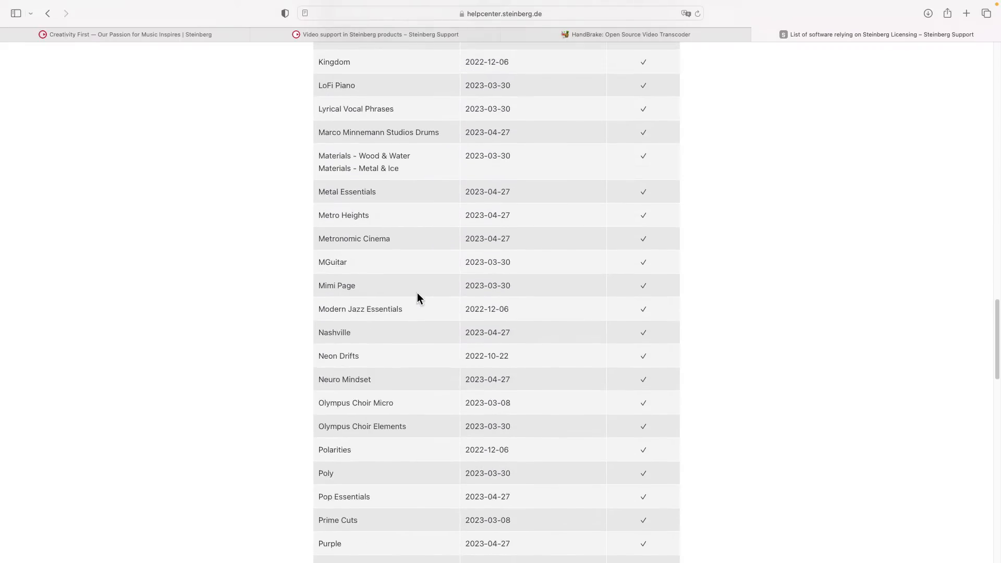
scroll(417, 293, down, 16)
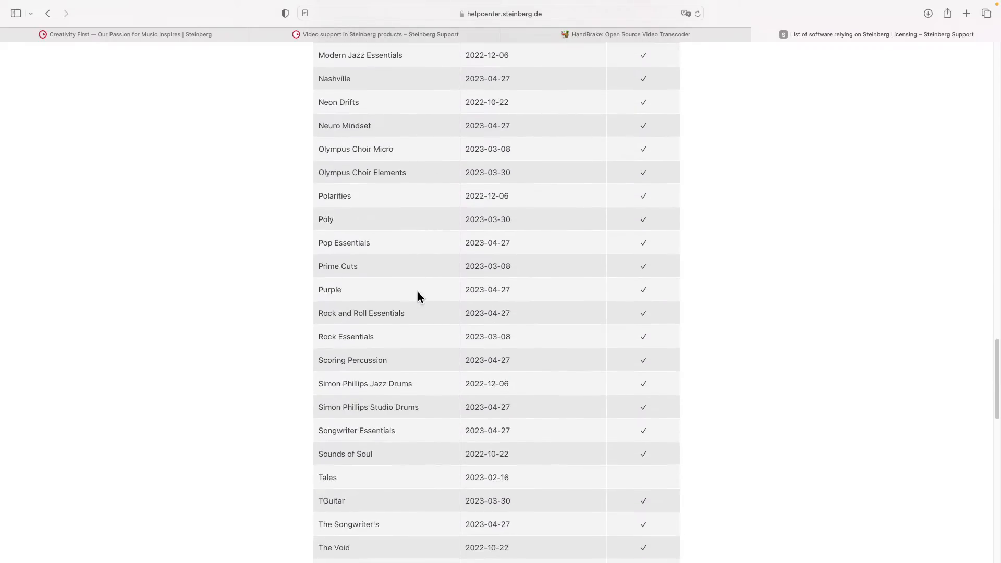
scroll(417, 293, down, 16)
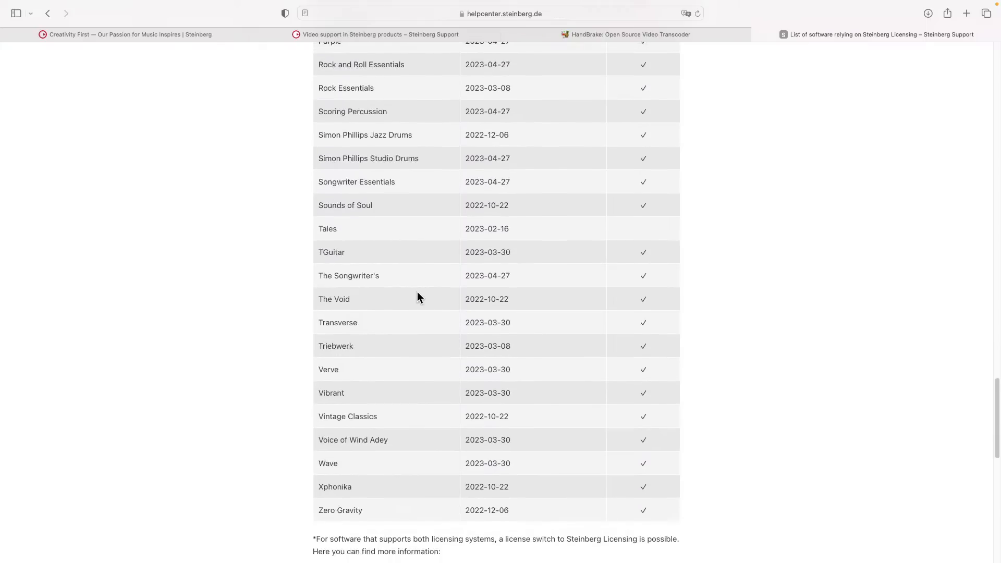
scroll(417, 297, down, 9)
Step: Scroll back up the article and switch to Cubase with Cmd+Tab
scroll(417, 293, up, 20)
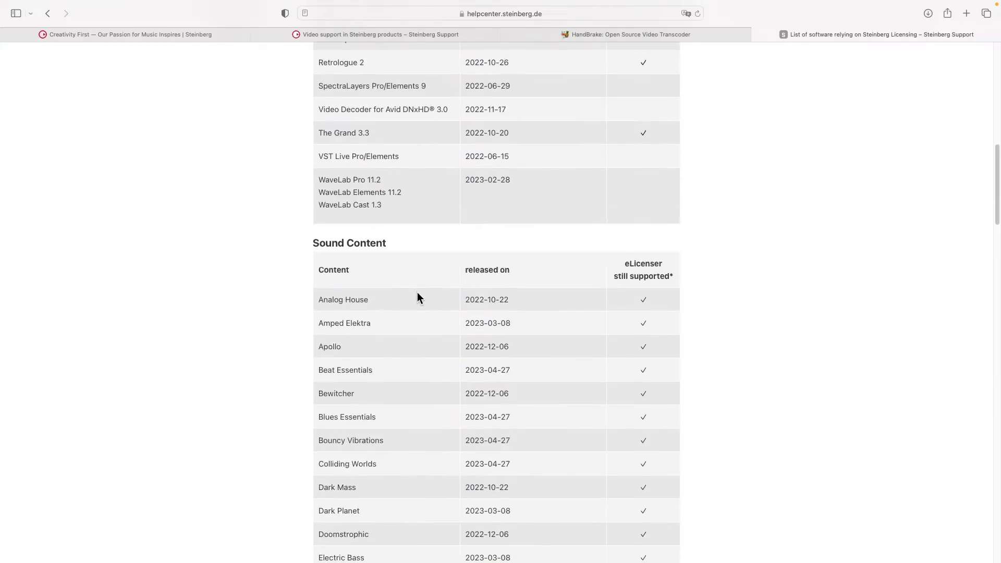
mouse_move(397, 4)
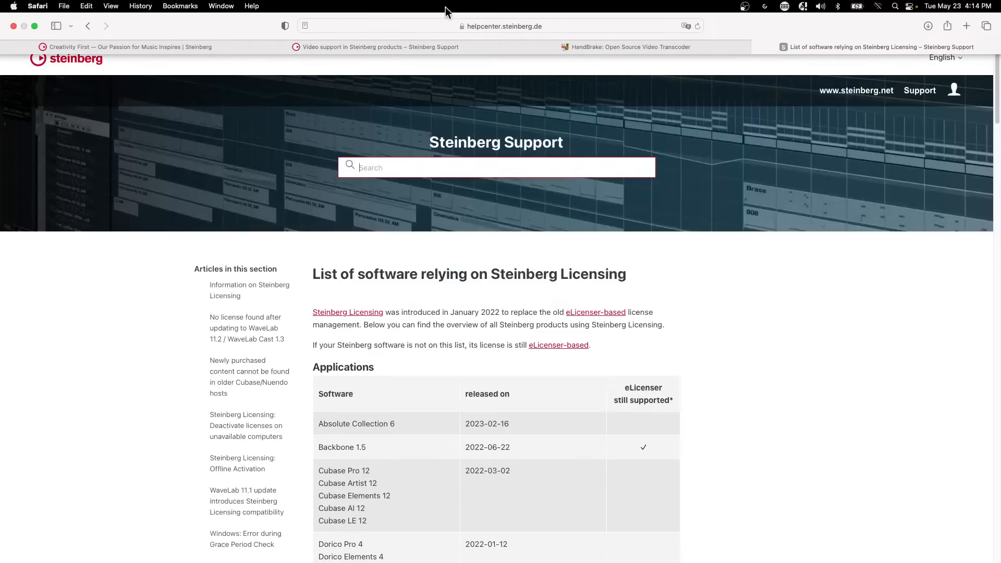
key(super+Tab)
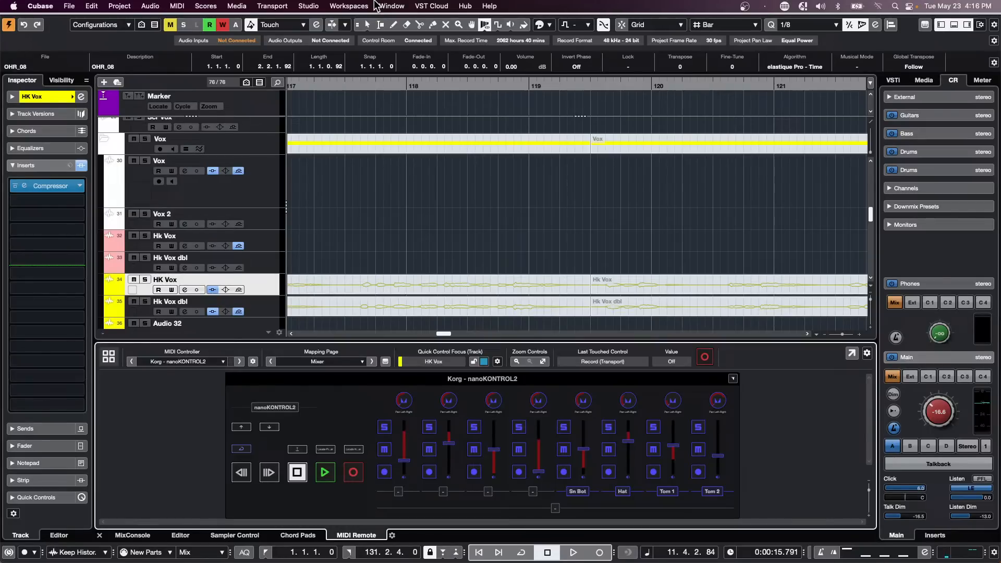
Step: Zoom the arrangement out back to bar 1 and scroll up to the drum tracks
click(375, 82)
drag(375, 81, 201, 24)
scroll(492, 162, up, 15)
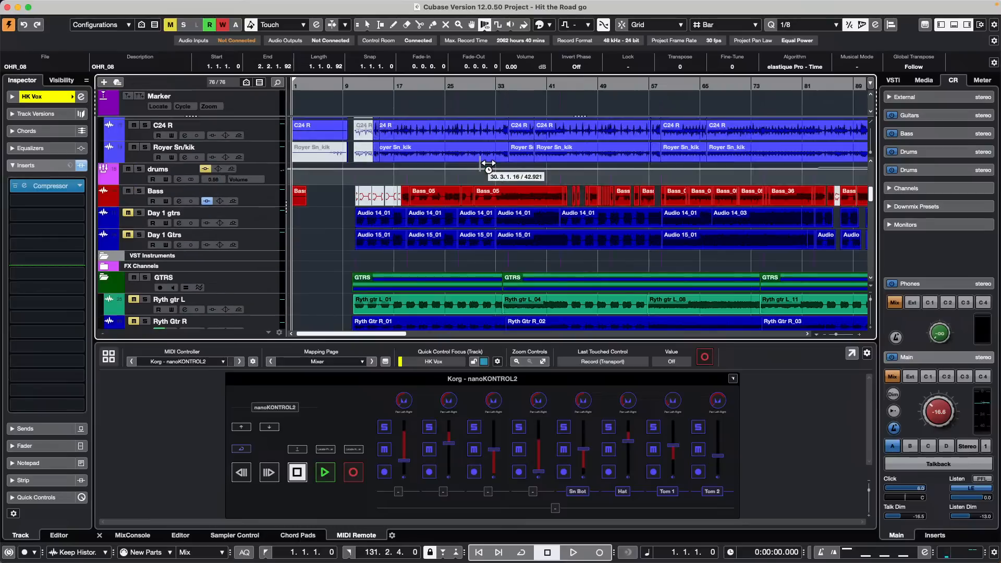
scroll(492, 154, up, 1)
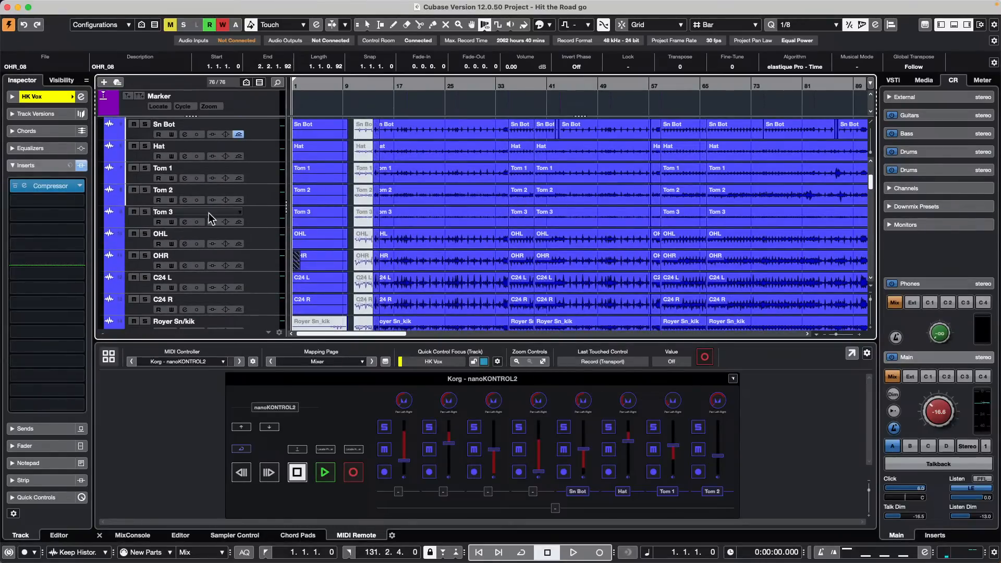
Step: Make the Tom 2 track taller and switch to the Range Selection tool
drag(259, 206, 255, 236)
right_click(603, 217)
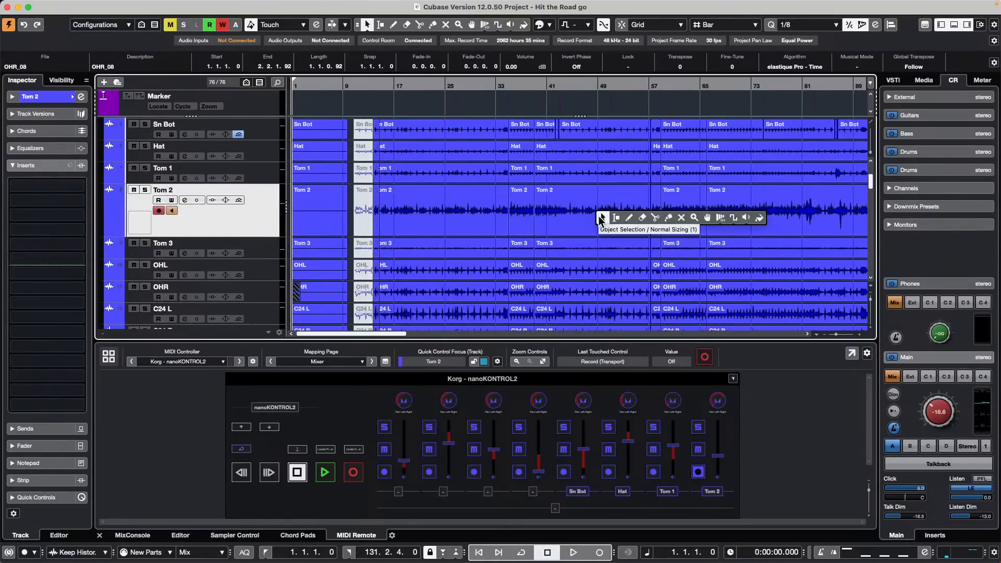
click(621, 216)
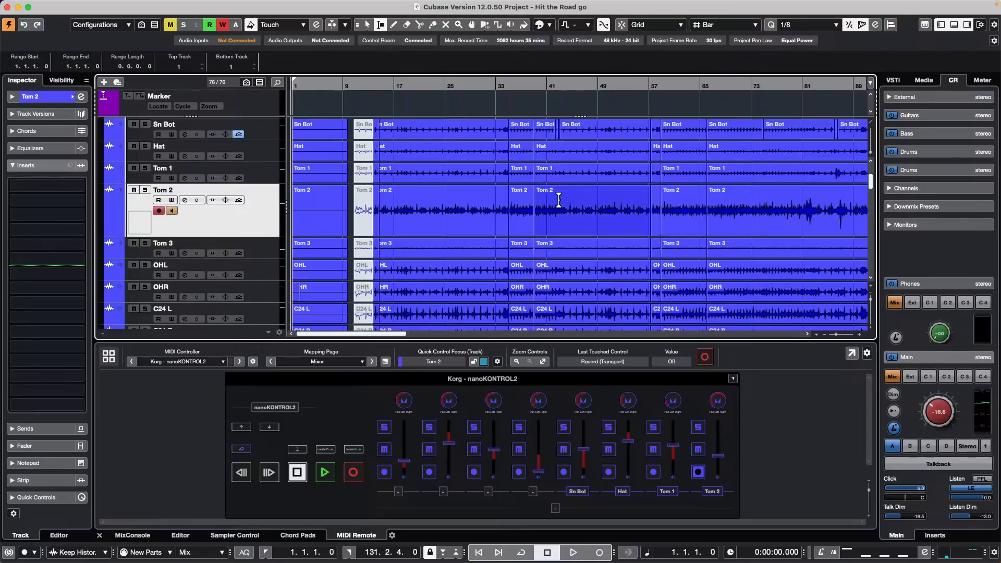
Step: Zoom in around bar 43 and mark a range on Tom 2 from bar 42 to 51
click(563, 101)
drag(563, 102, 563, 123)
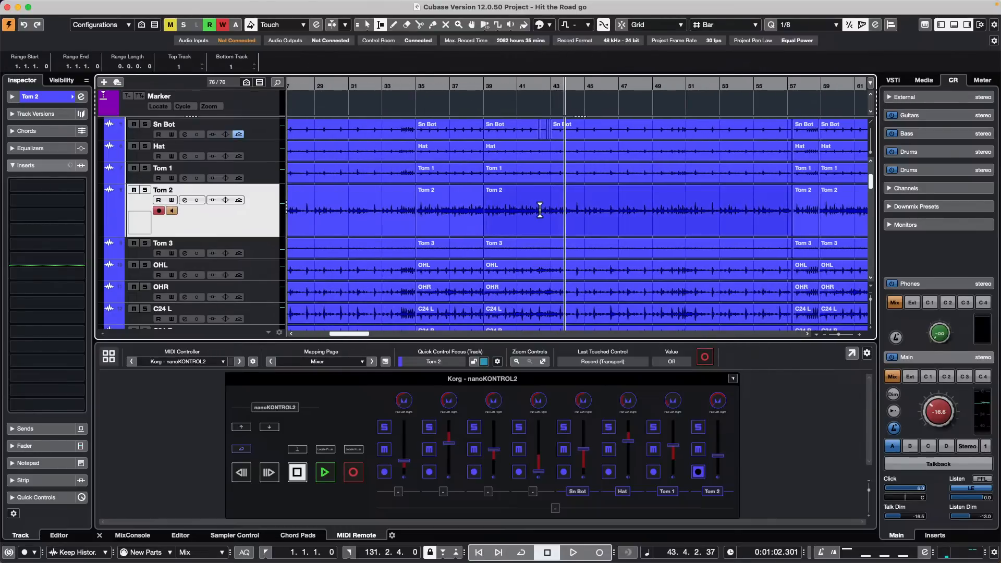
drag(542, 210, 690, 209)
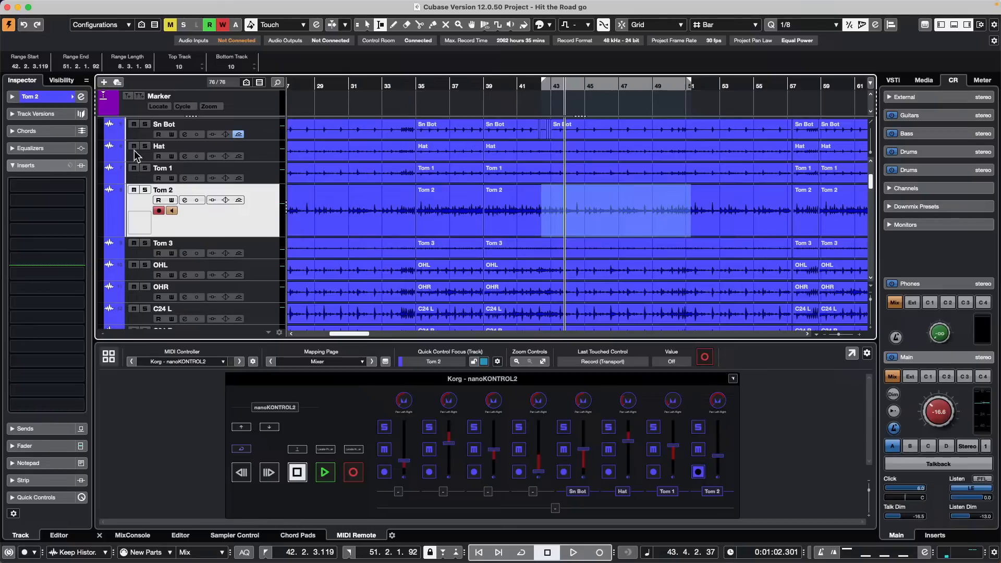
click(69, 5)
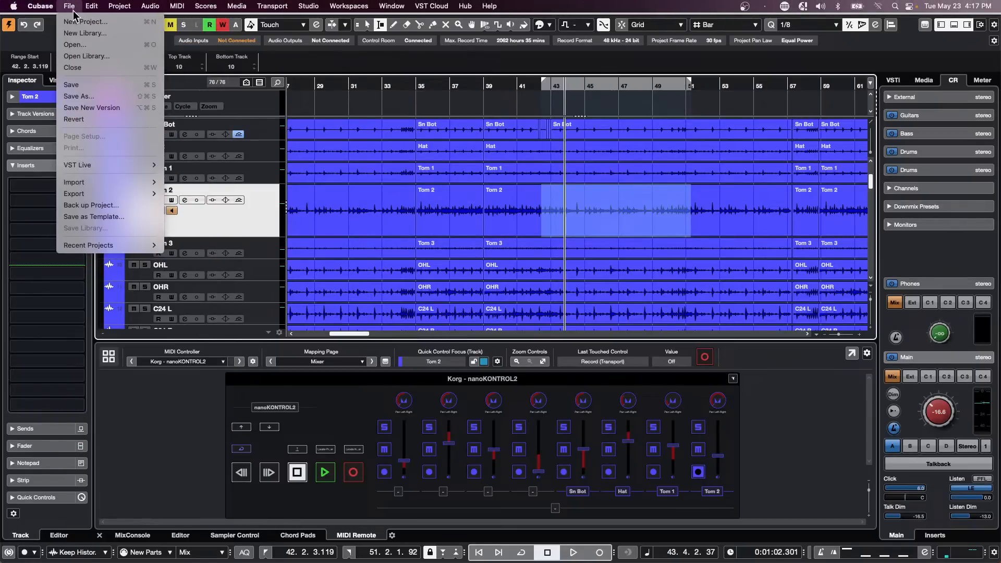
Step: In Key Commands, remove the Process Project Logical Editor step from CCLS Mute Selected Range and confirm with OK
mouse_move(88, 10)
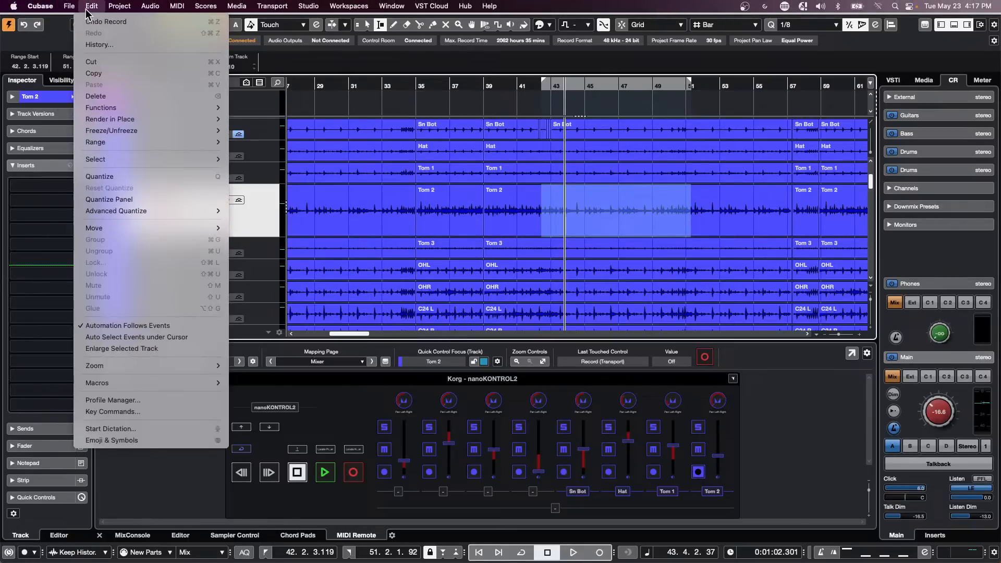
click(159, 414)
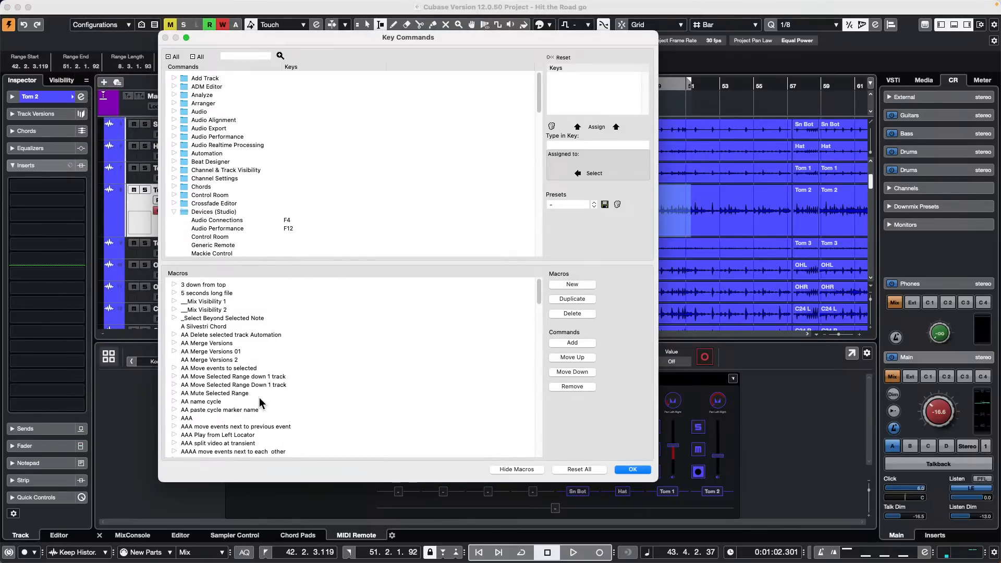
scroll(232, 230, down, 1)
scroll(245, 321, down, 1)
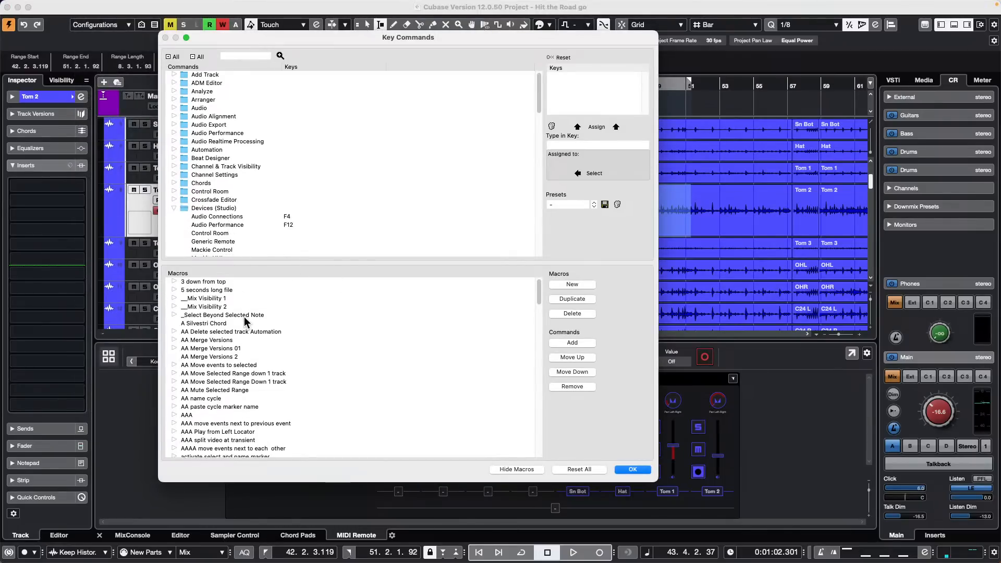
scroll(245, 320, down, 5)
scroll(247, 319, down, 3)
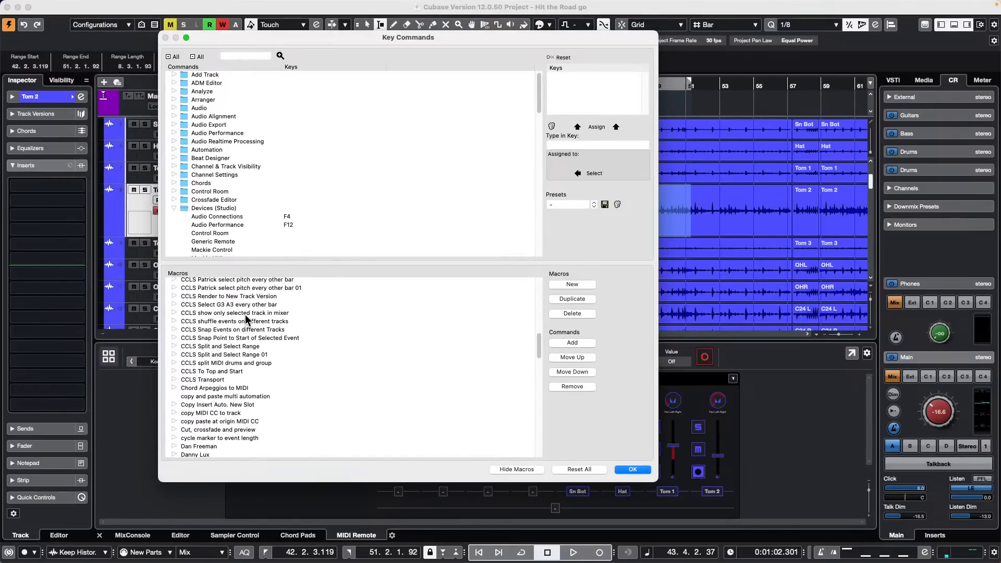
scroll(247, 319, up, 4)
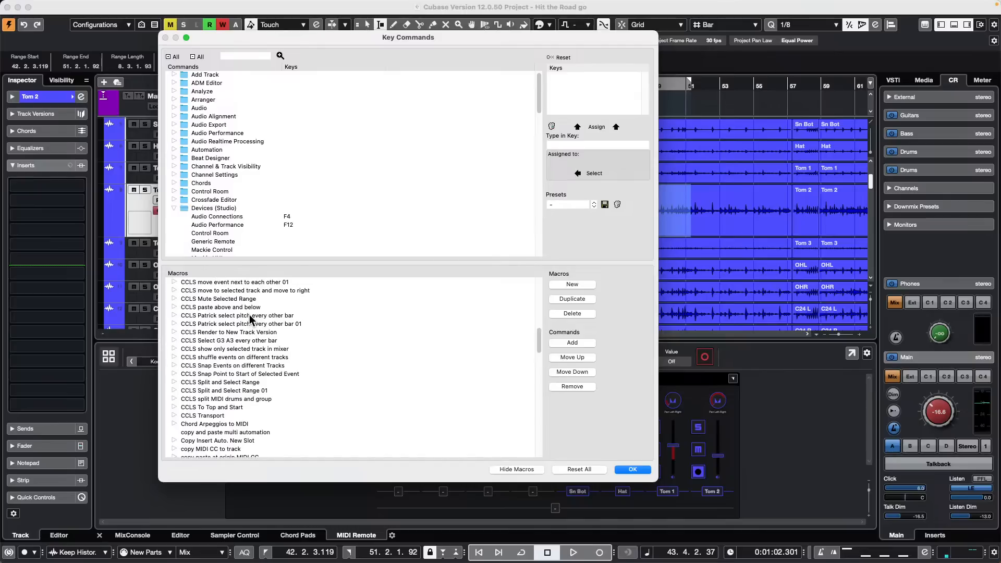
scroll(250, 319, up, 2)
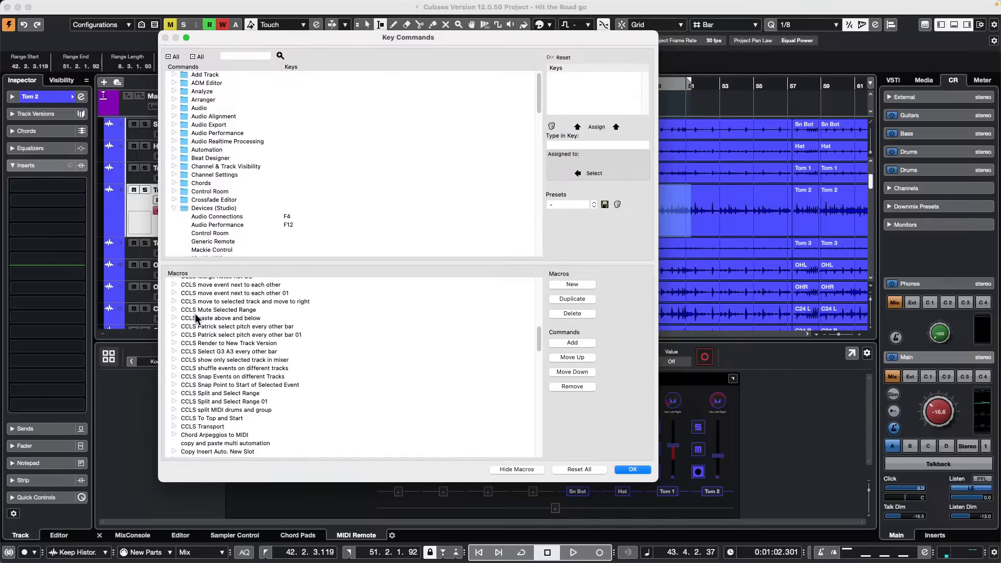
click(170, 307)
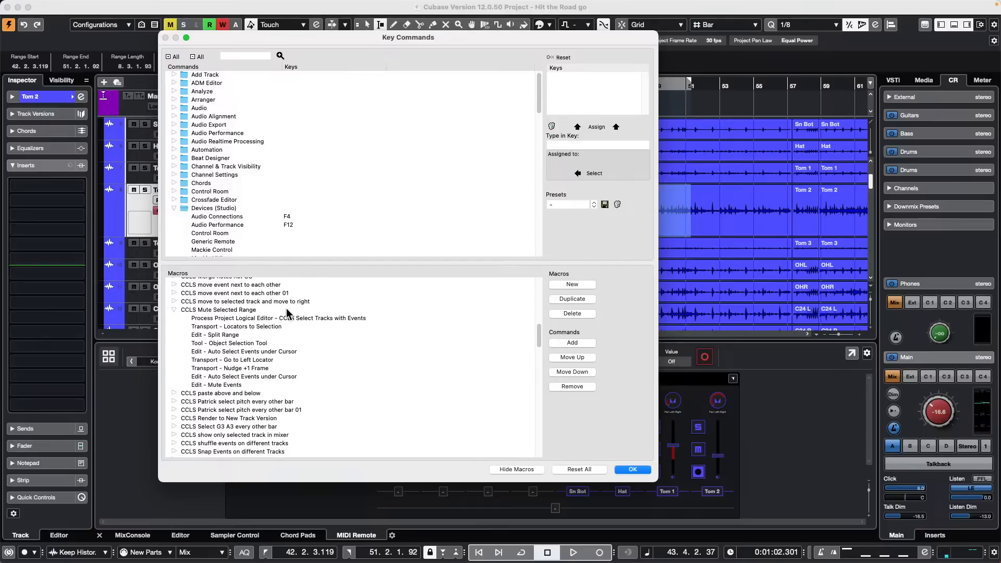
click(239, 319)
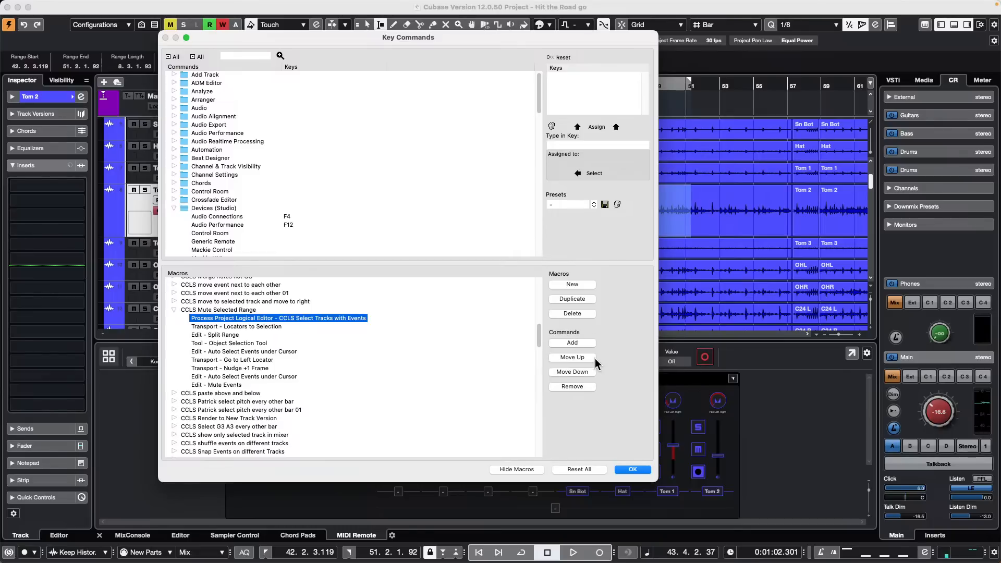
click(573, 386)
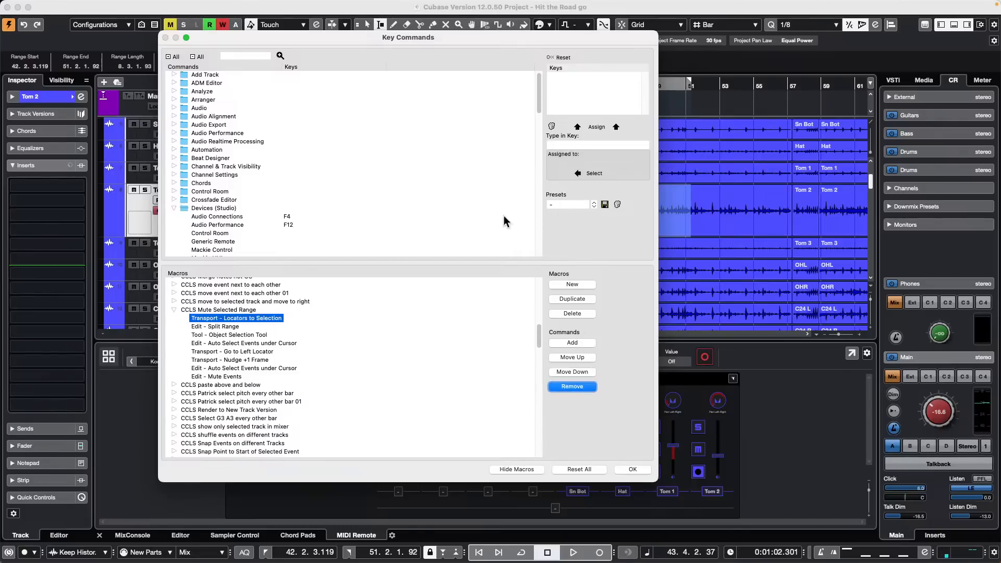
drag(344, 38, 158, 103)
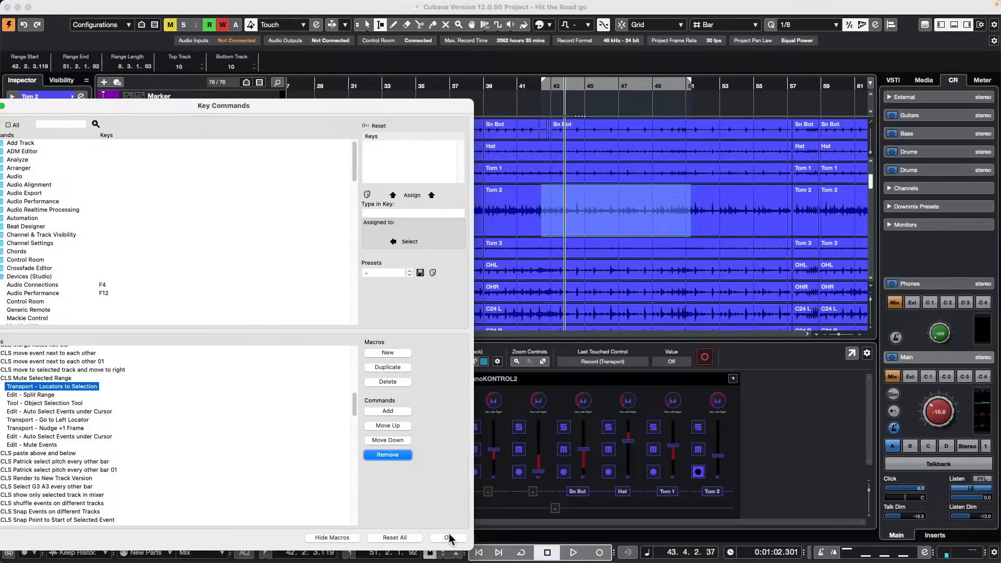
click(448, 537)
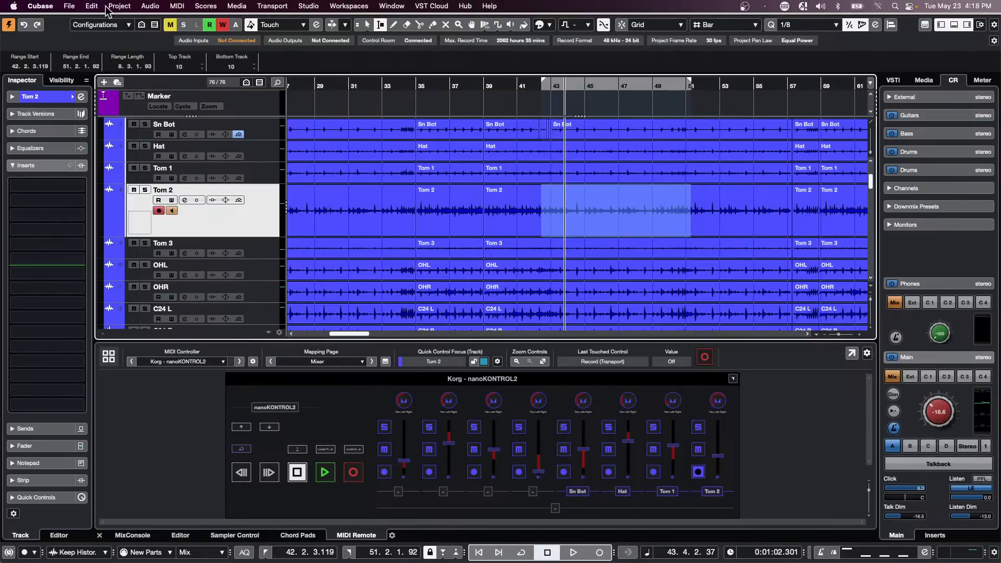
Step: Run the CCLS Mute Selected Range macro on the Tom 2 range and select the following event
click(90, 5)
mouse_move(161, 382)
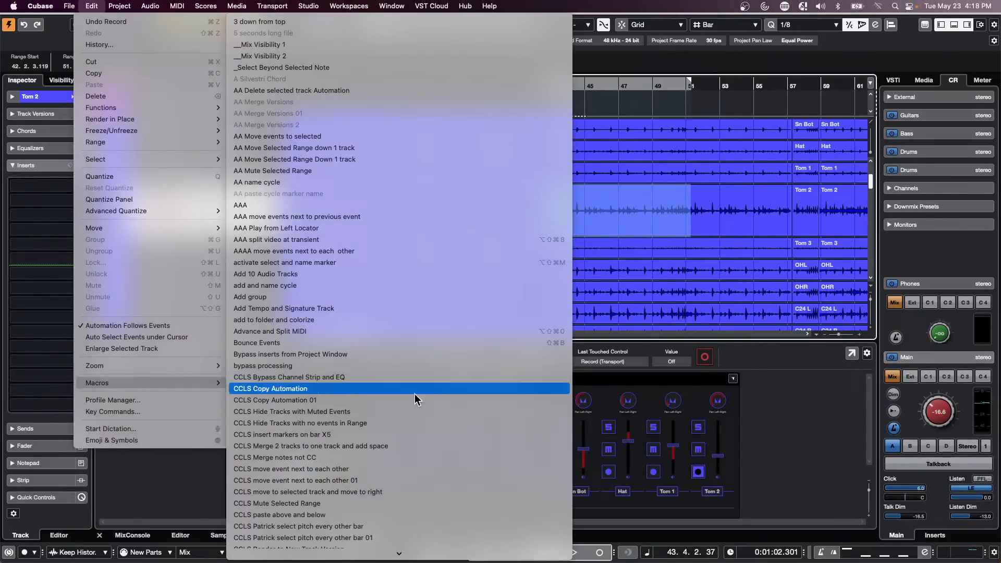
scroll(425, 386, down, 3)
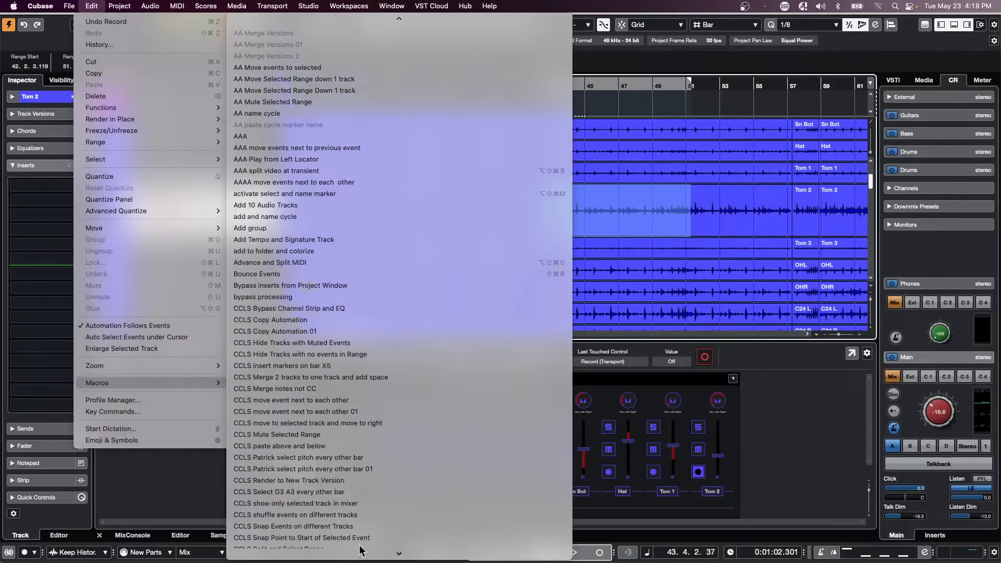
click(371, 433)
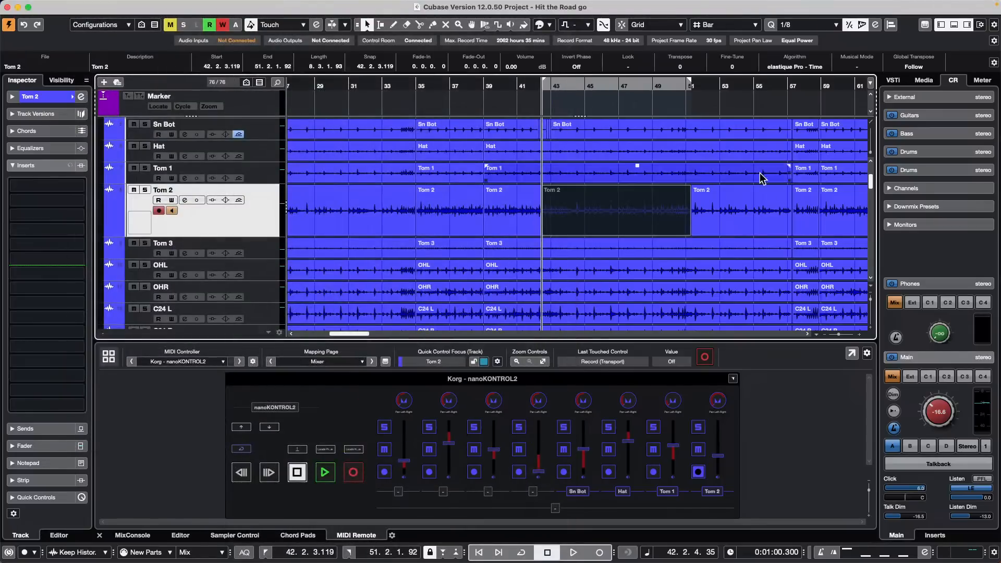
click(764, 226)
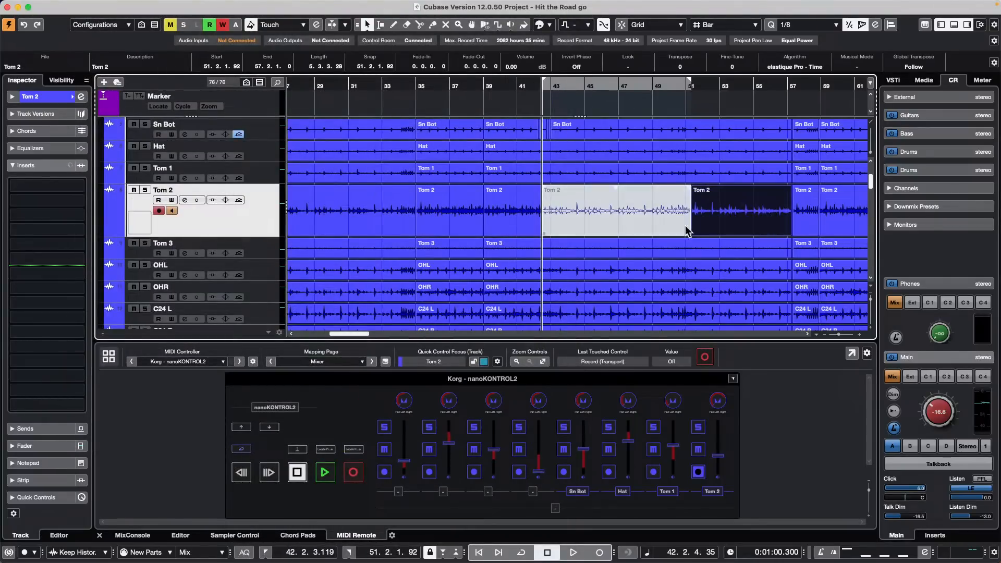
Step: Split the OHR track at bars 45–52 with Shift+X and mute that section
right_click(595, 286)
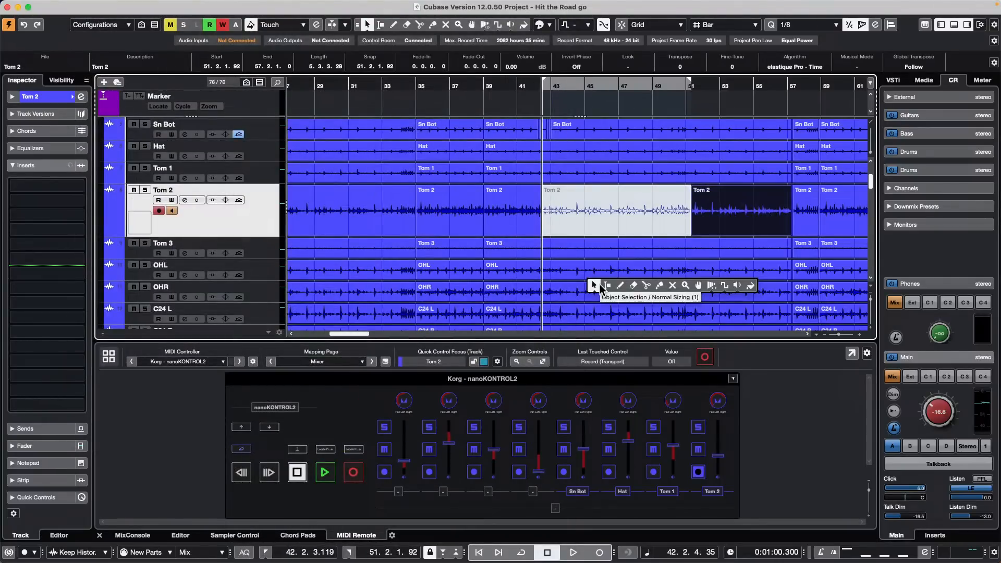
click(606, 285)
drag(594, 291, 712, 291)
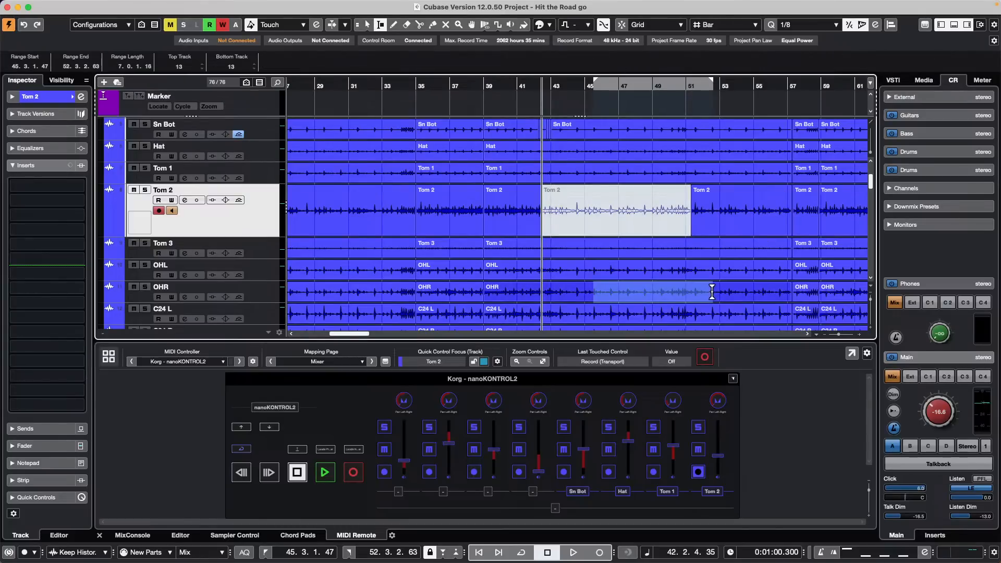
key(shift+x)
right_click(637, 309)
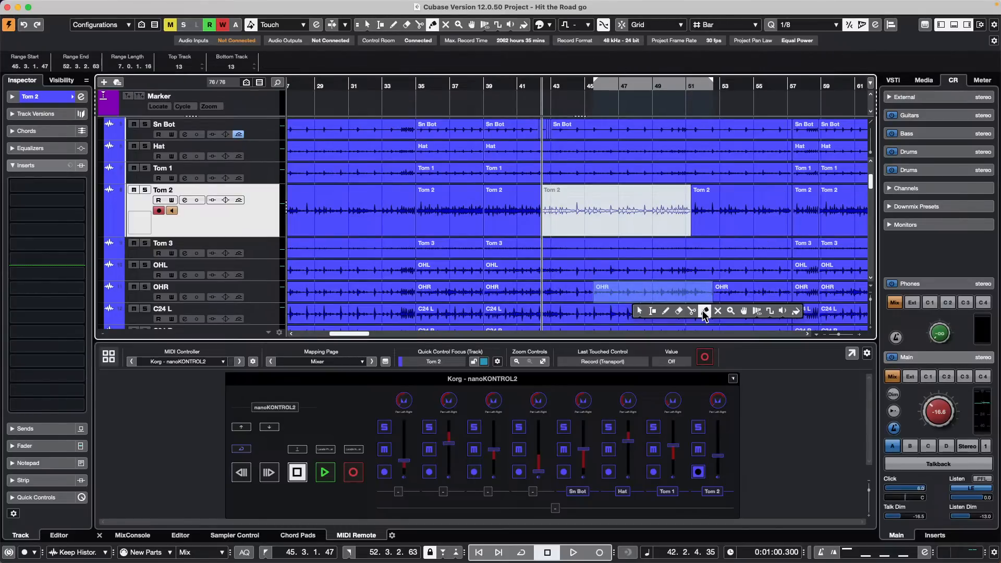
click(716, 308)
click(663, 291)
Step: Return to the Object Selection tool and undo the OHR mute and split
key(1)
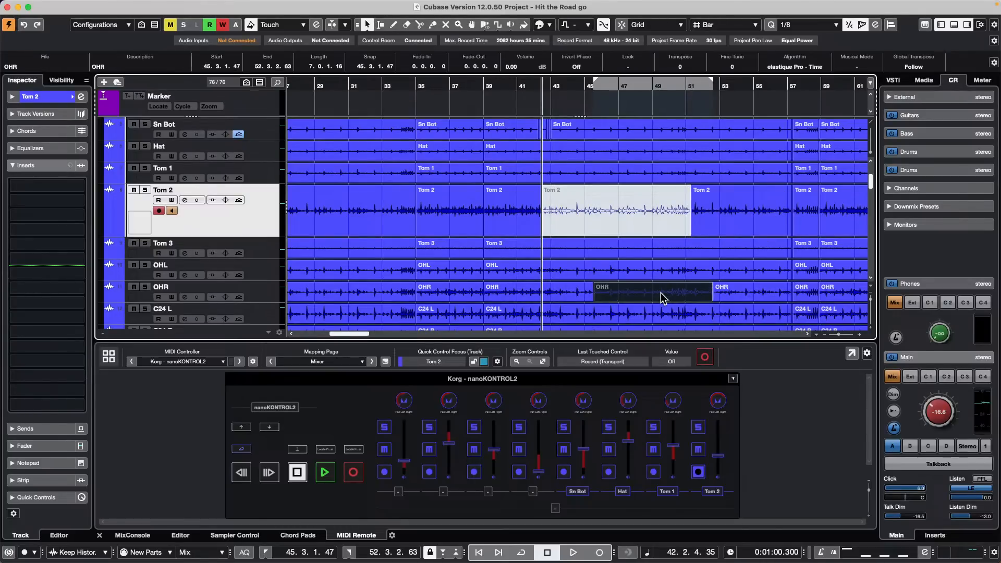
click(663, 311)
click(660, 300)
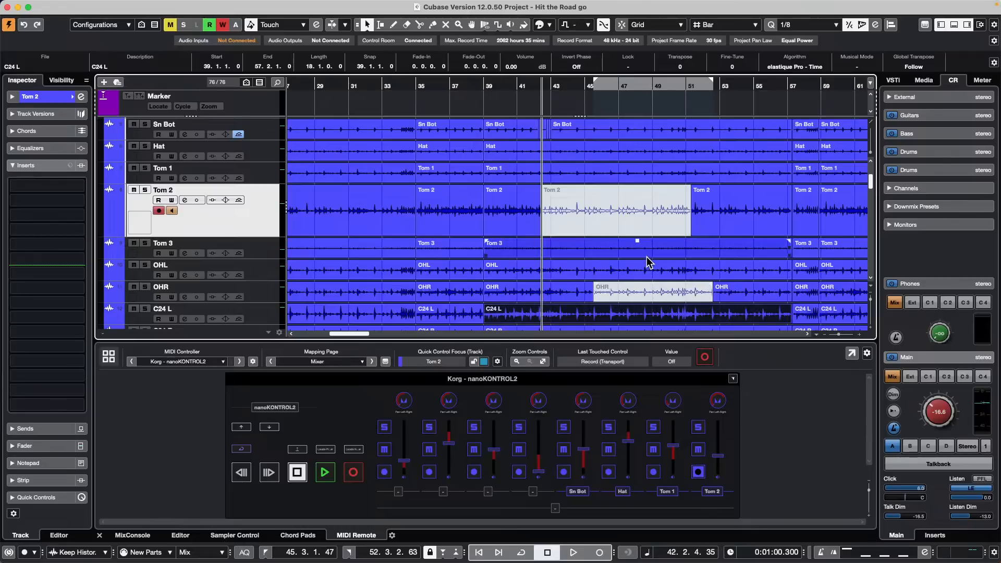
key(super+z)
key(super+z)
key(super+z)
key(super+z)
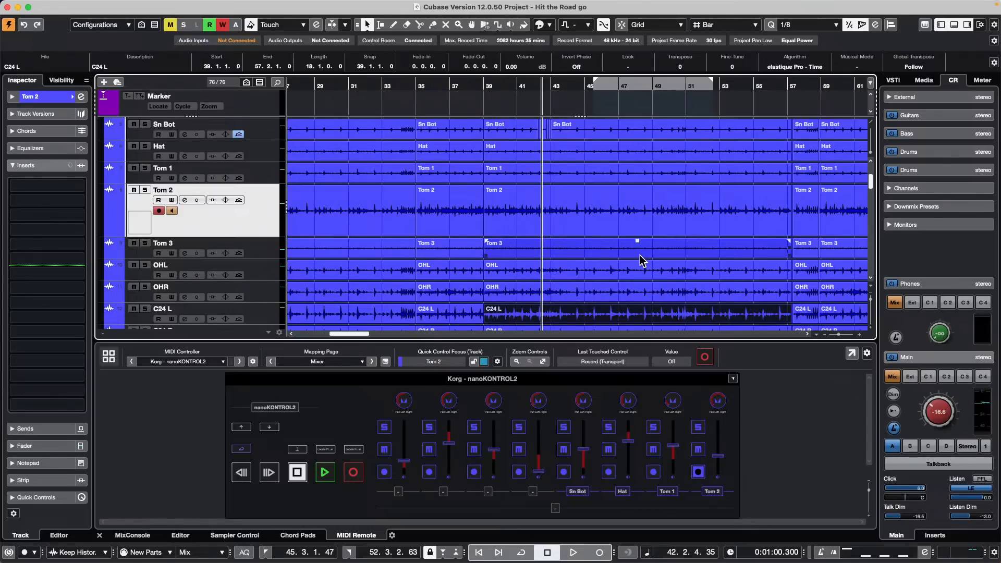
Step: Mark a new Tom 2 range from 43.2.4.96 to 56.1.3.42
right_click(395, 227)
click(408, 224)
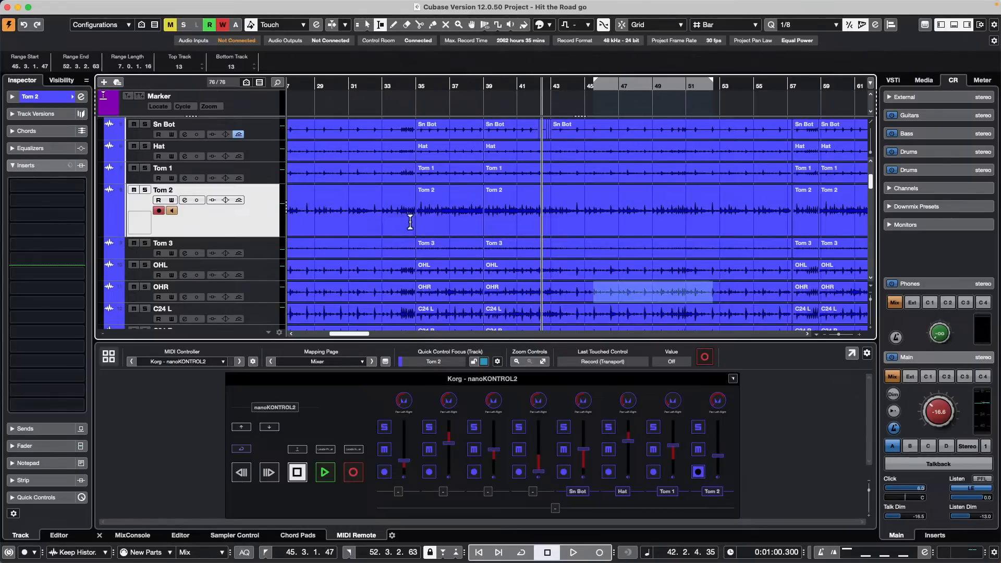
drag(558, 205, 772, 203)
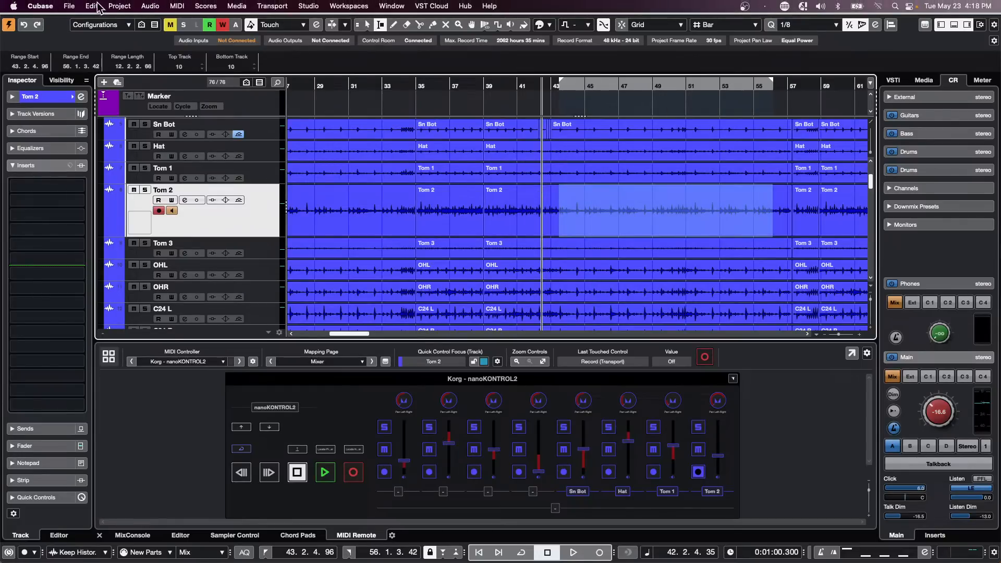
click(91, 6)
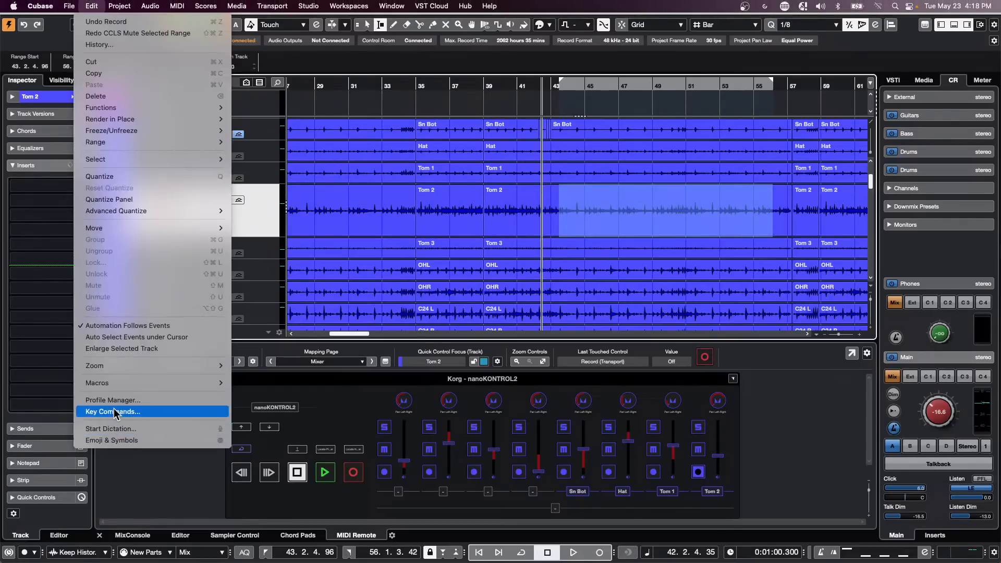
click(198, 412)
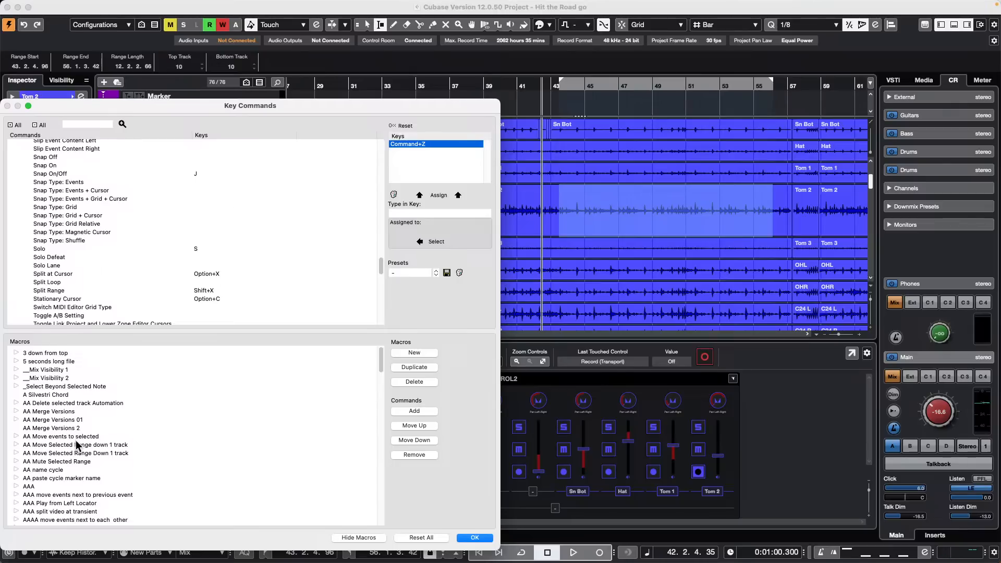
scroll(78, 440, down, 15)
scroll(77, 437, up, 2)
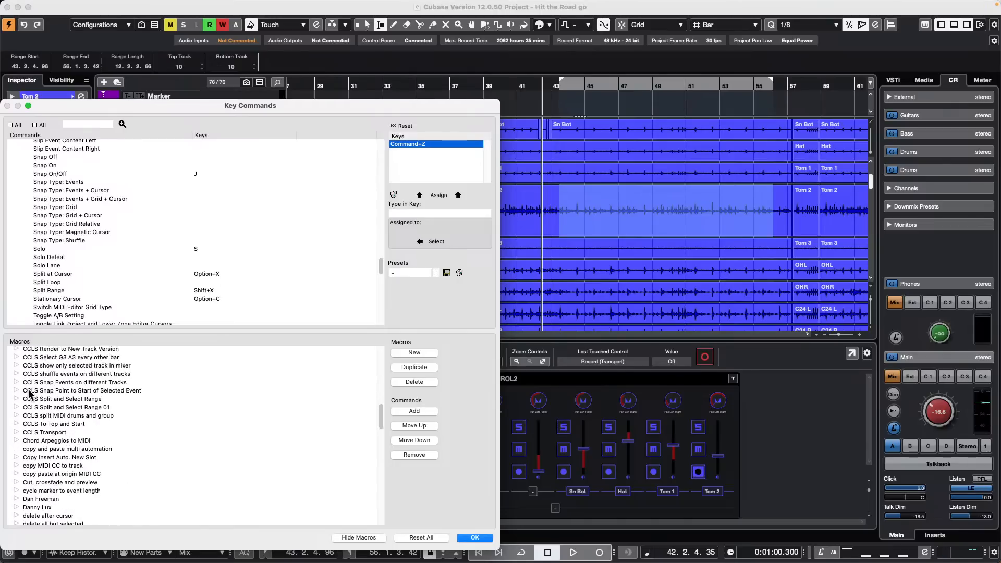
scroll(30, 392, up, 3)
scroll(31, 392, up, 5)
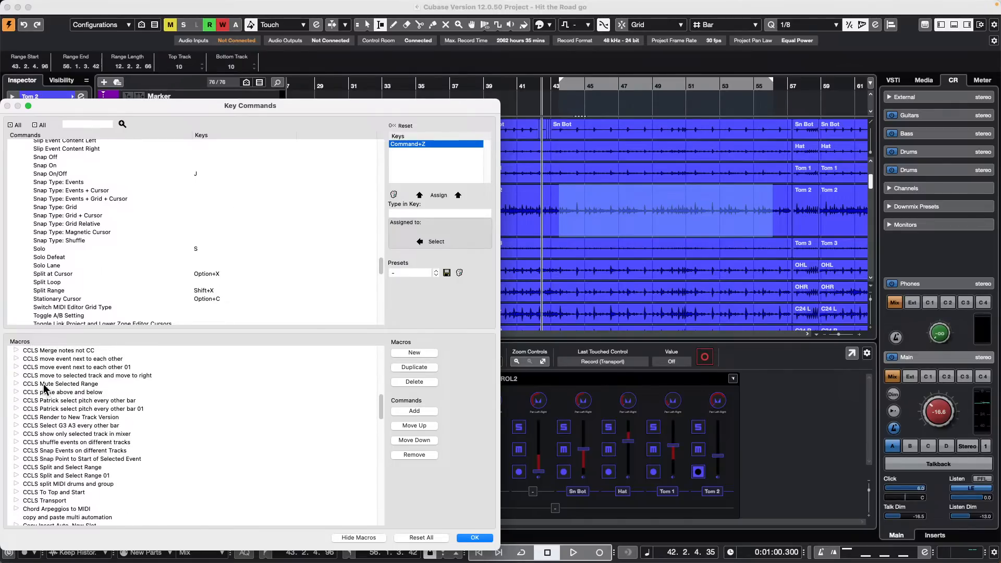
click(16, 383)
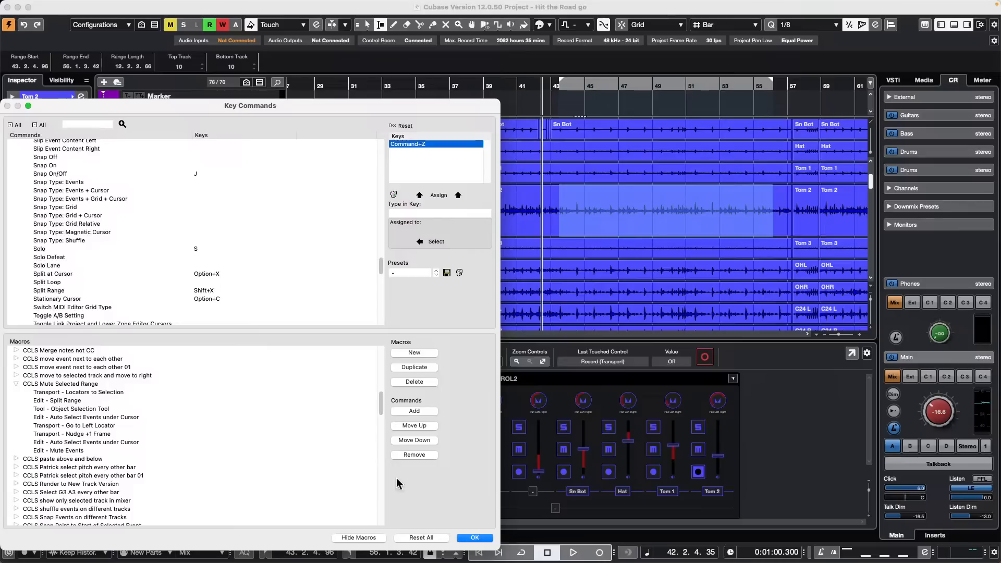
click(475, 538)
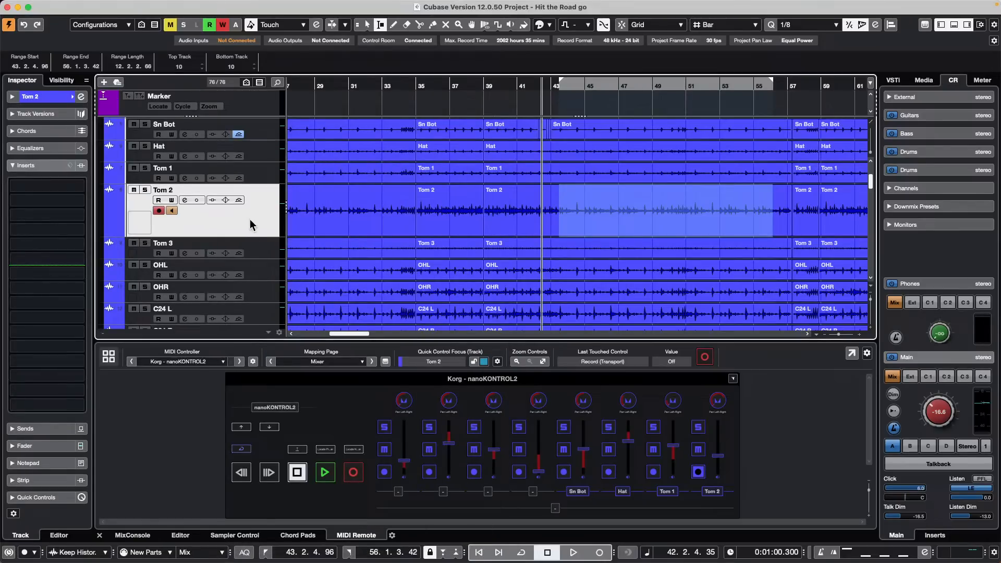
Step: Mute the Tom 2 range via Edit > Macros > CCLS Mute Selected Range, then select the Tom 3 event
click(92, 6)
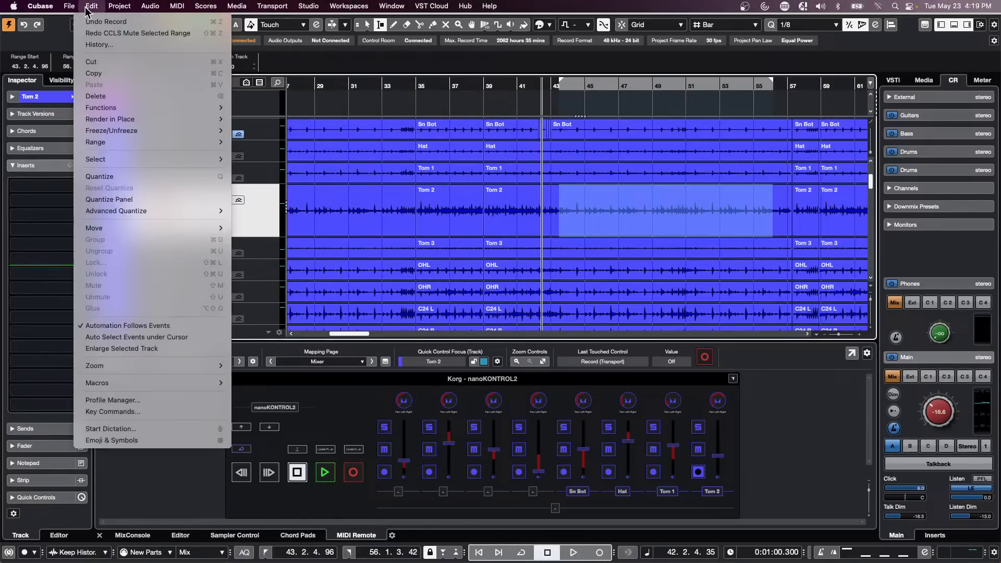
mouse_move(69, 6)
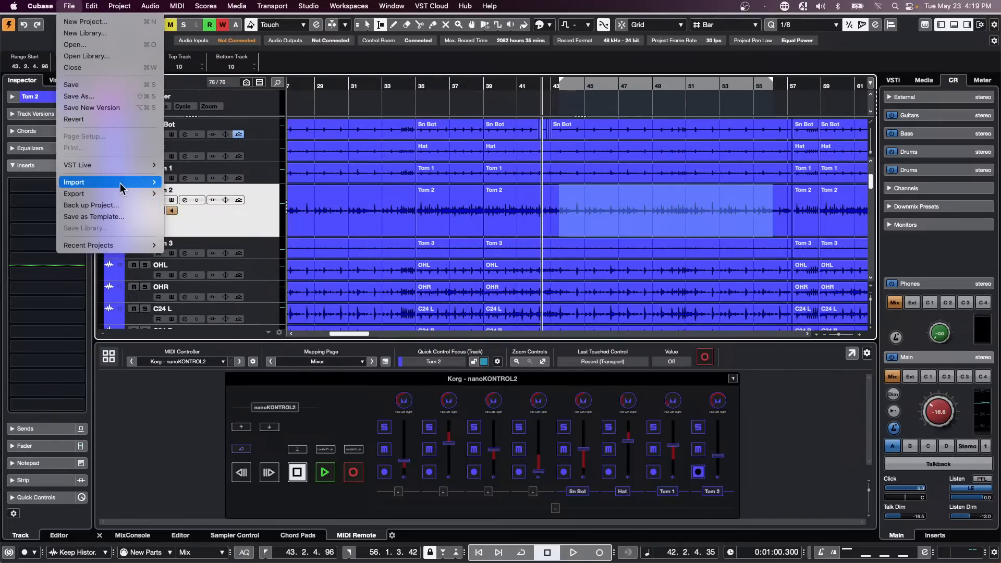
mouse_move(124, 193)
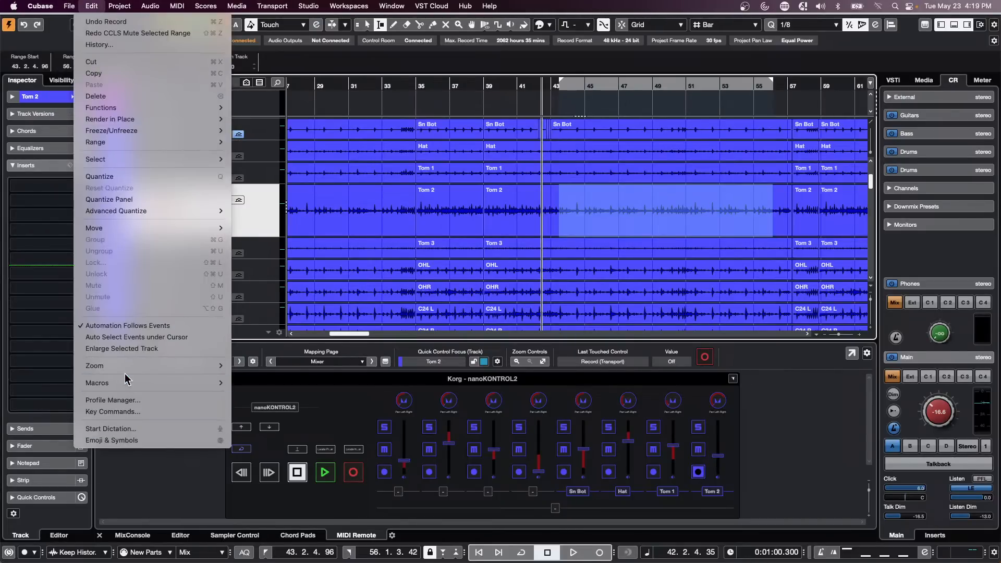
mouse_move(124, 381)
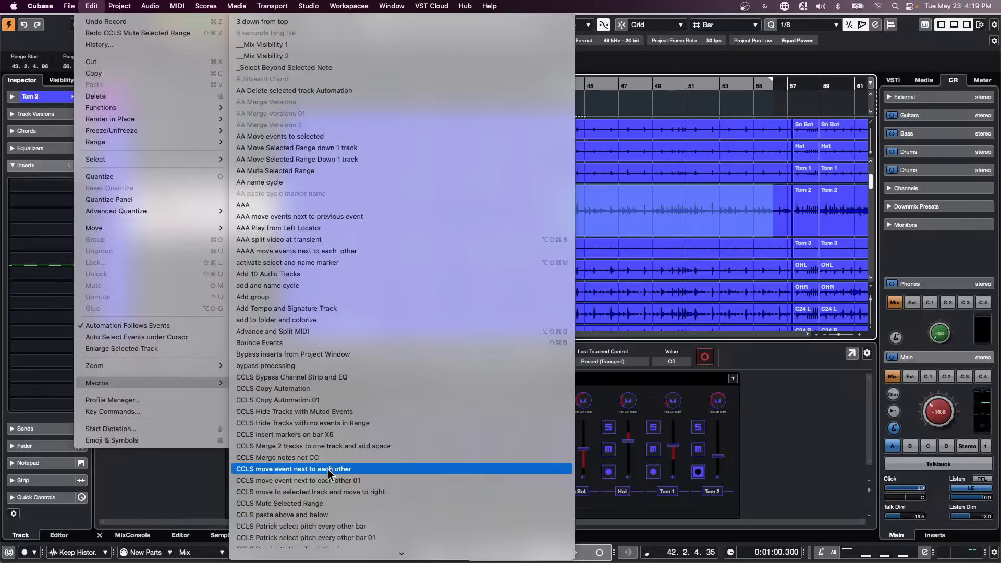
click(325, 503)
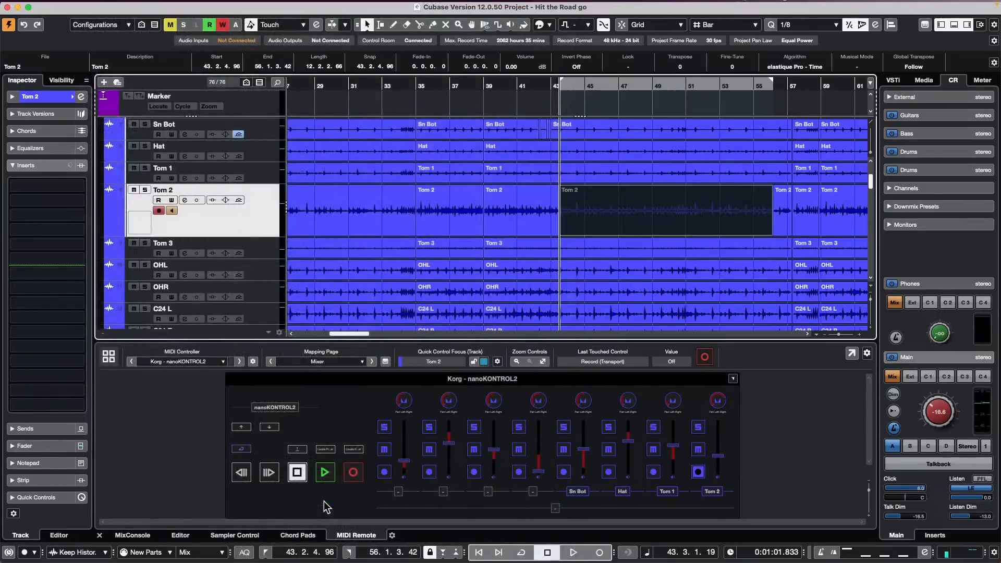
right_click(635, 255)
click(635, 255)
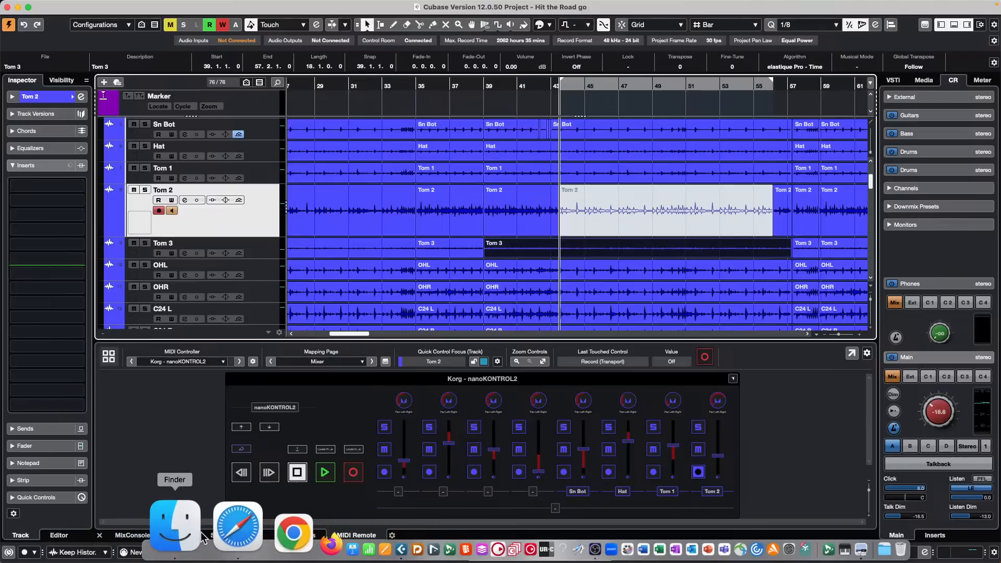
Step: Open Finder's Applications folder, find Nuendo Live 3, and launch it
click(201, 535)
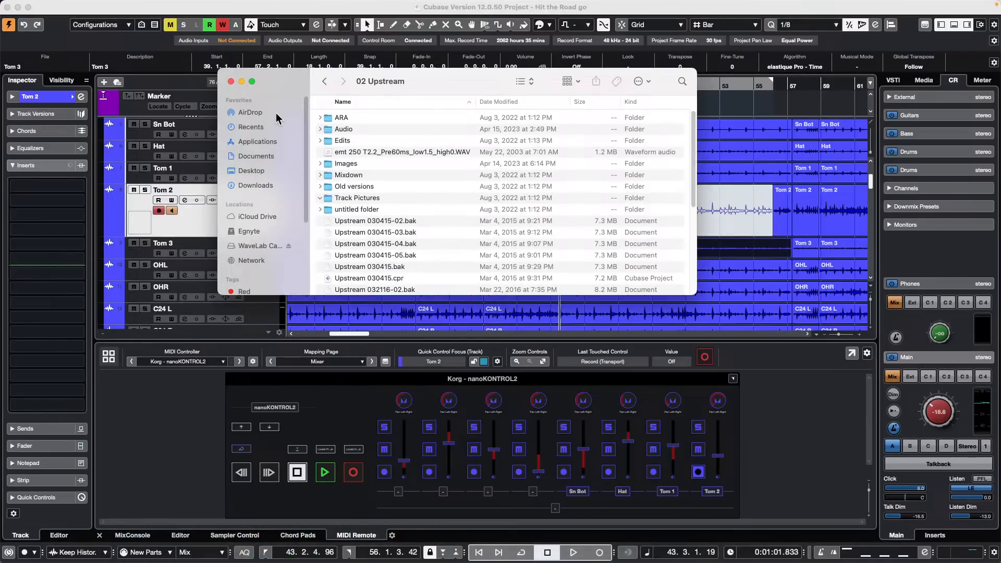
click(260, 127)
click(263, 141)
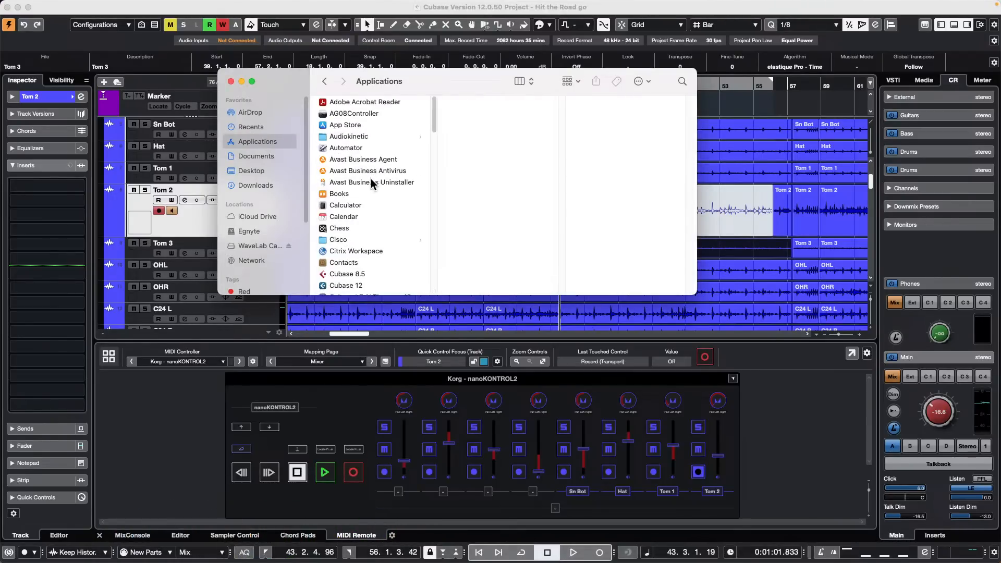
scroll(372, 183, down, 10)
scroll(369, 184, down, 3)
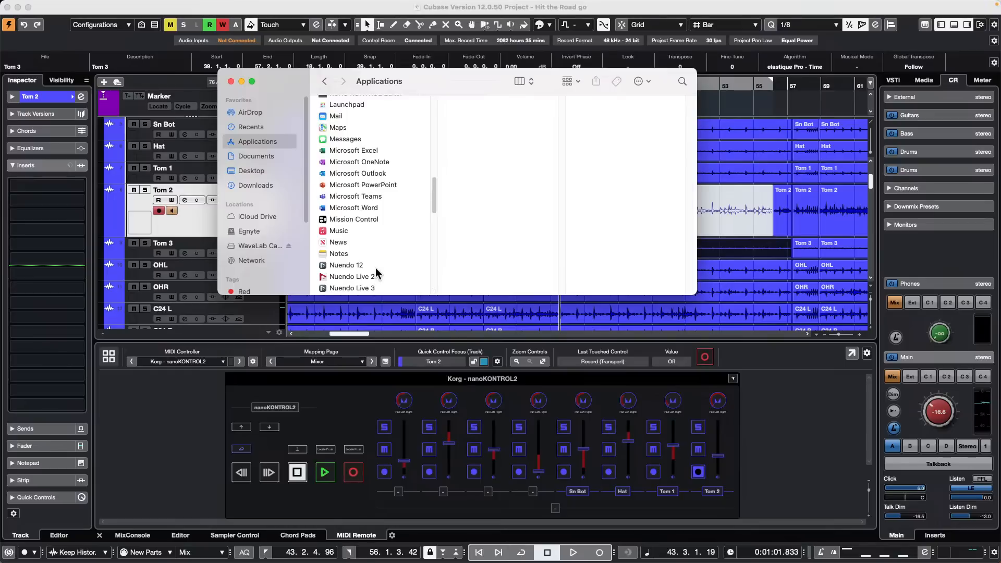
click(373, 288)
double_click(373, 288)
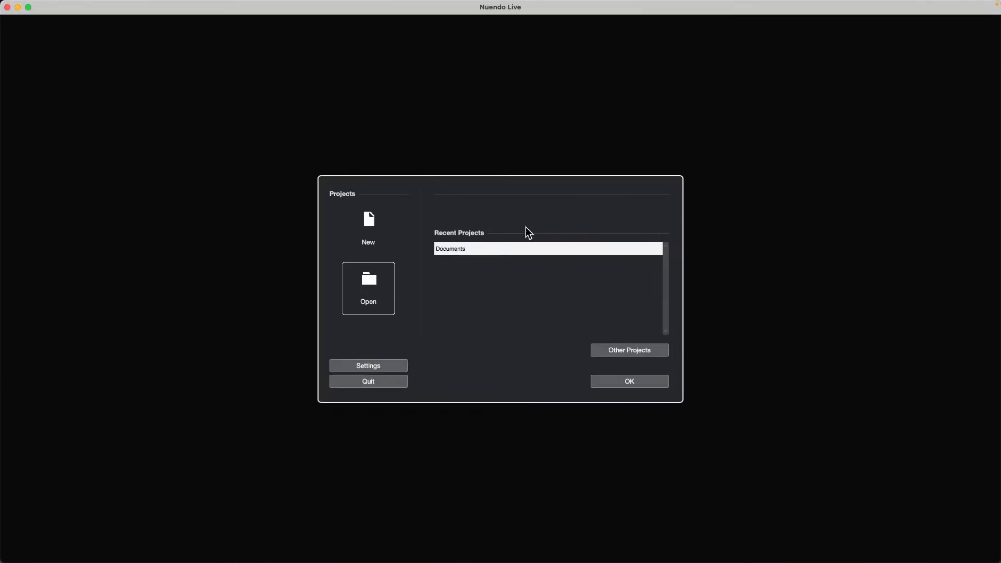
Step: Open the recent Documents project, delete both clips, reset the playhead to zero, and show the Record Panel
click(646, 383)
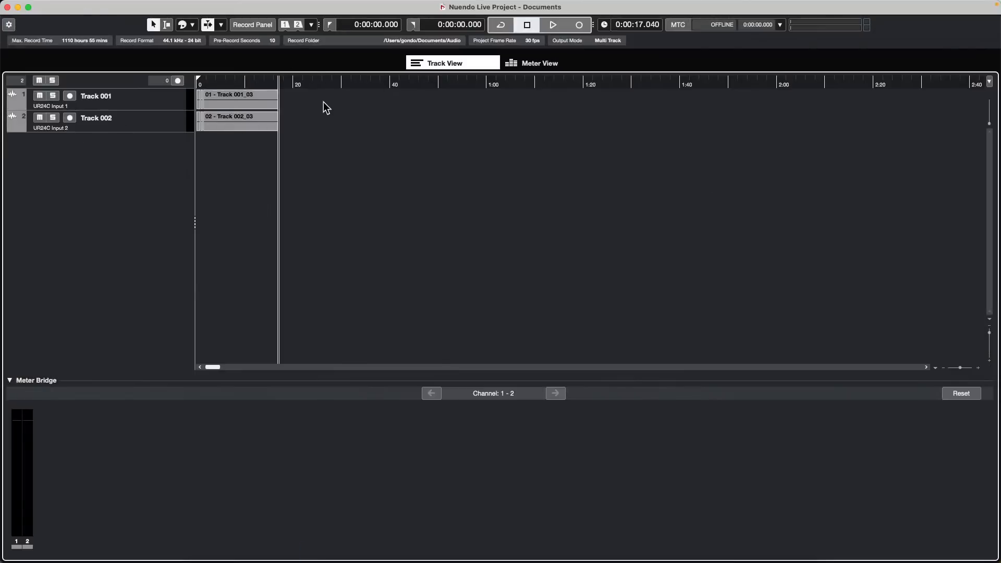
drag(323, 103, 141, 151)
key(Delete)
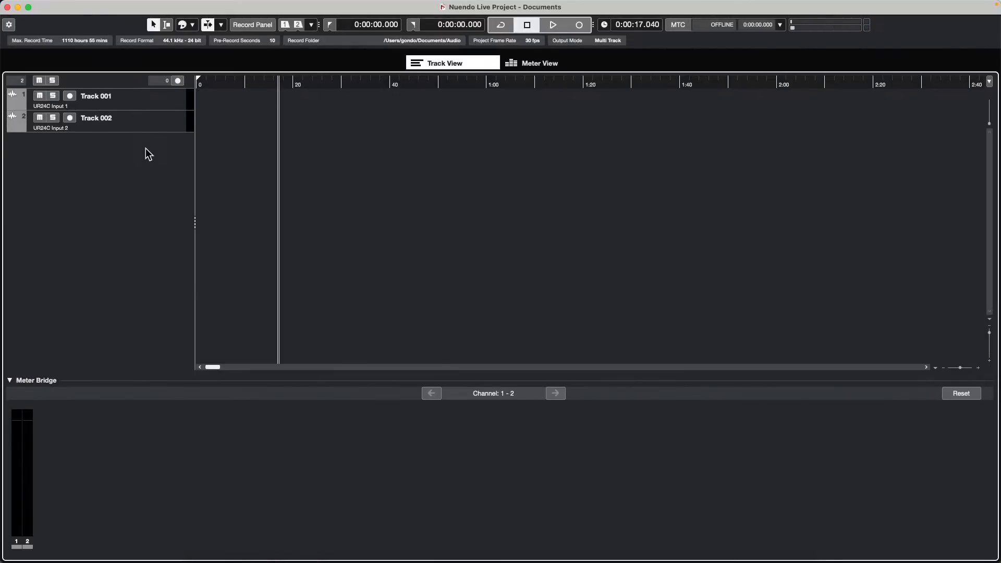
drag(205, 82, 136, 96)
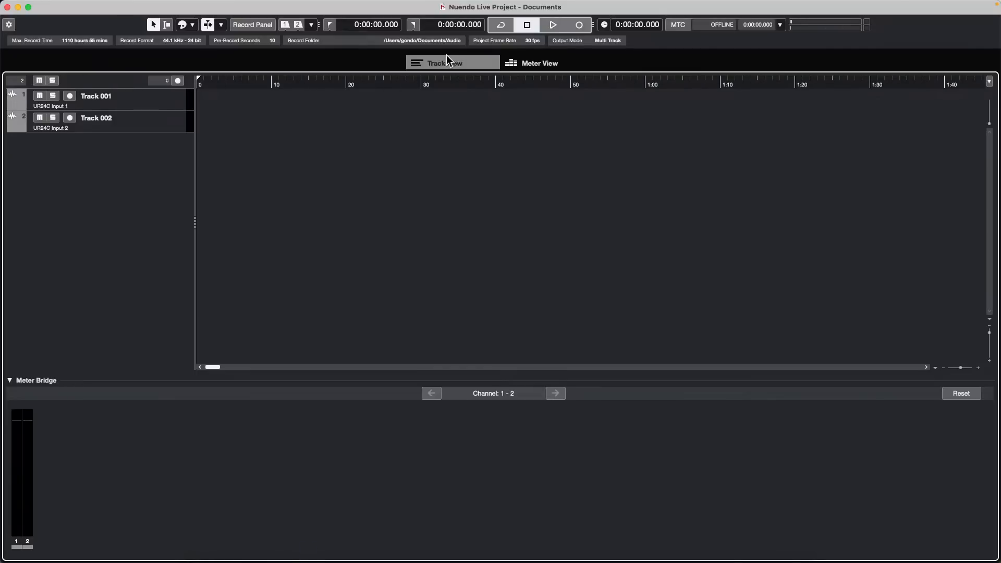
click(258, 25)
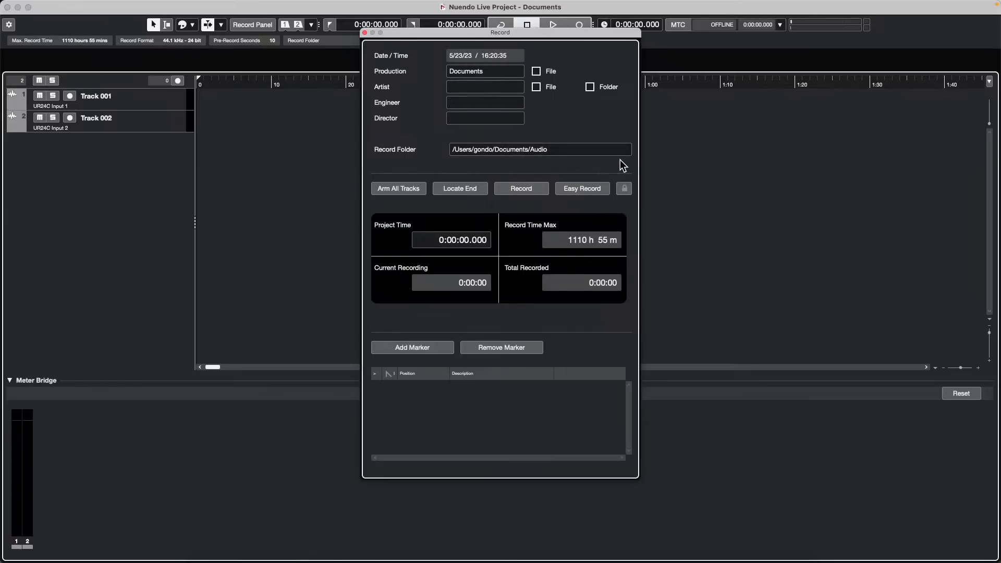
Step: Set Nuendo Live's record folder to the Audio folder inside Documents/nuendo live
click(563, 150)
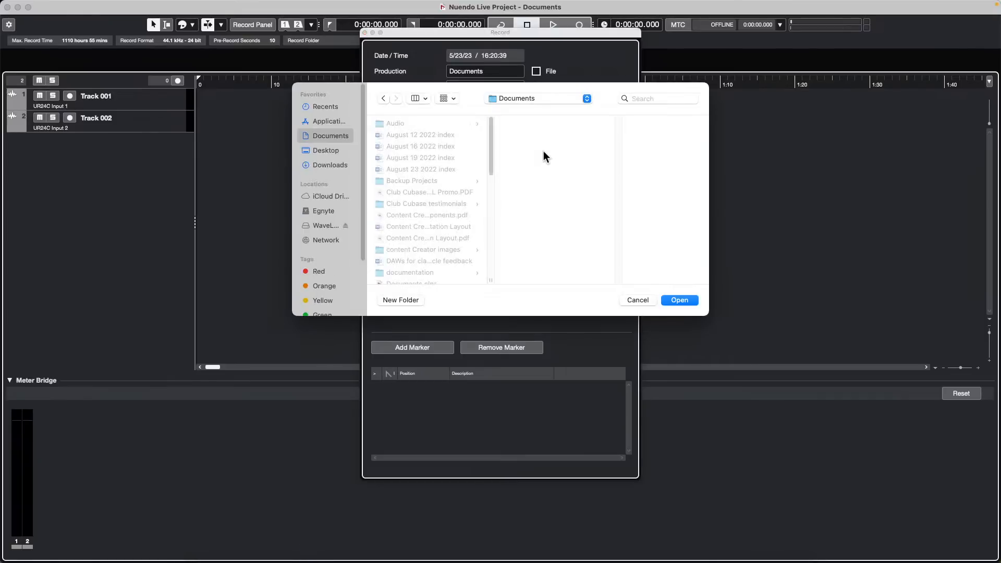
scroll(415, 215, down, 10)
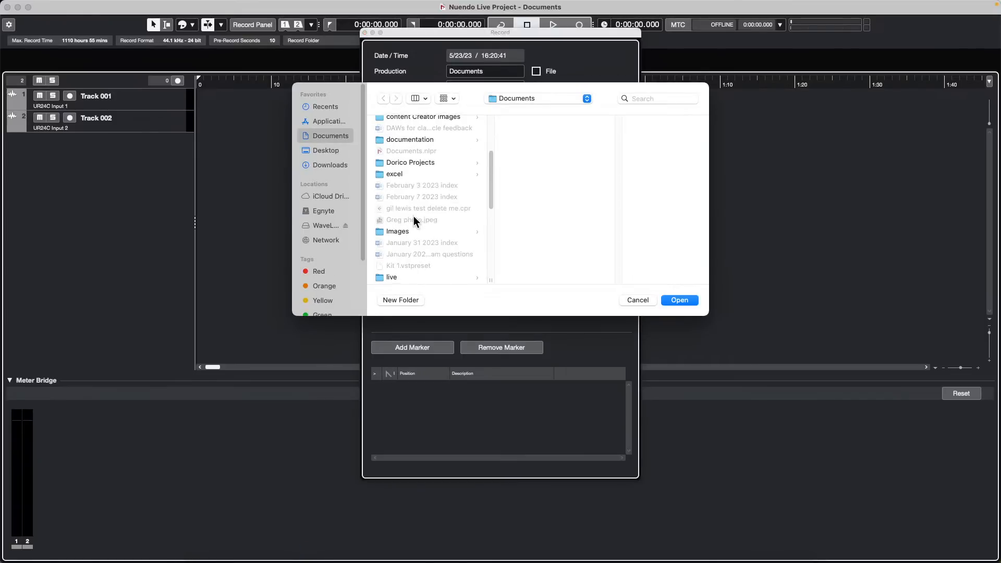
scroll(415, 214, down, 5)
scroll(414, 214, up, 6)
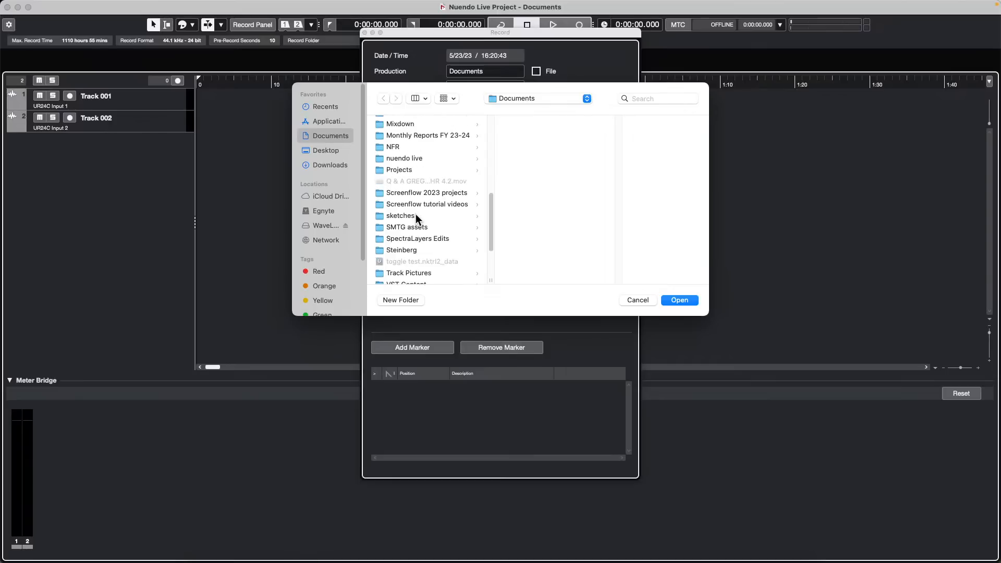
click(399, 210)
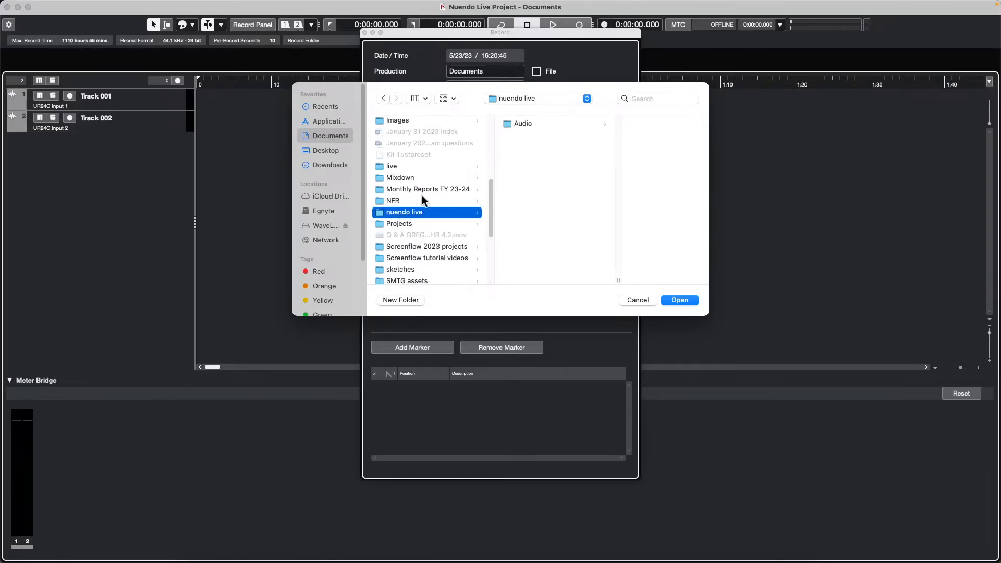
click(679, 300)
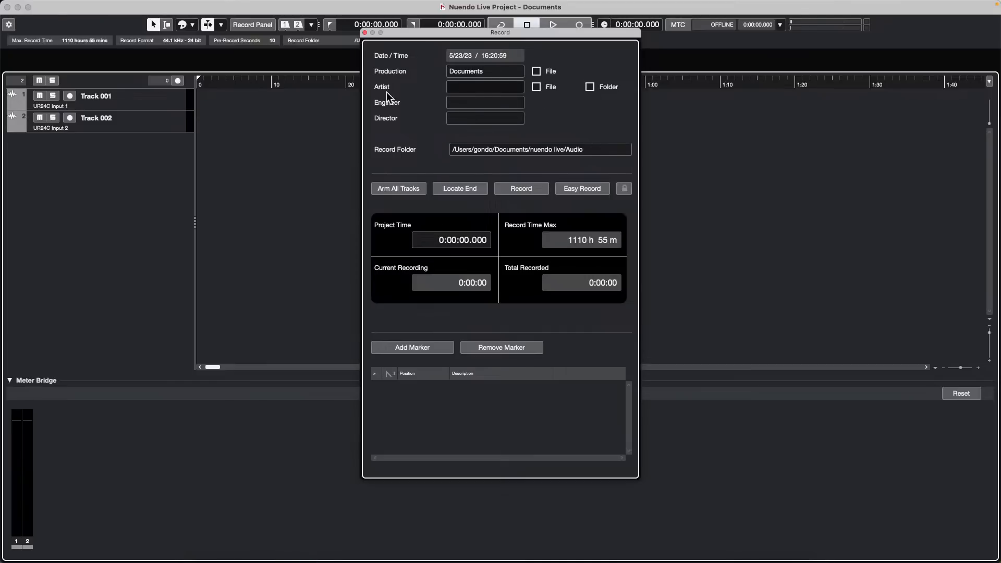
Step: Enter Hott Mess as the artist name in the record settings
click(479, 85)
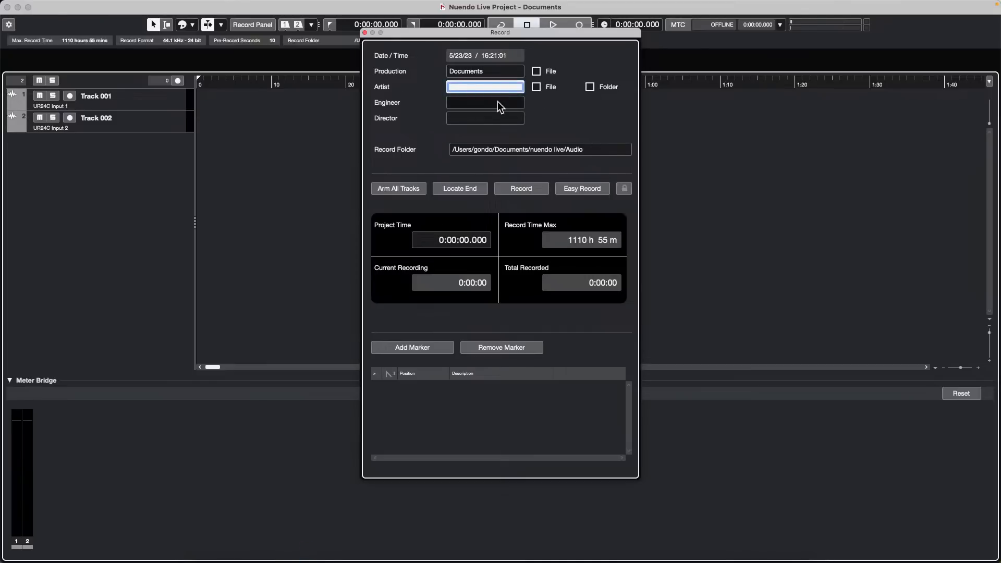
text(Ar)
key(BackSpace)
key(BackSpace)
text(H)
key(Return)
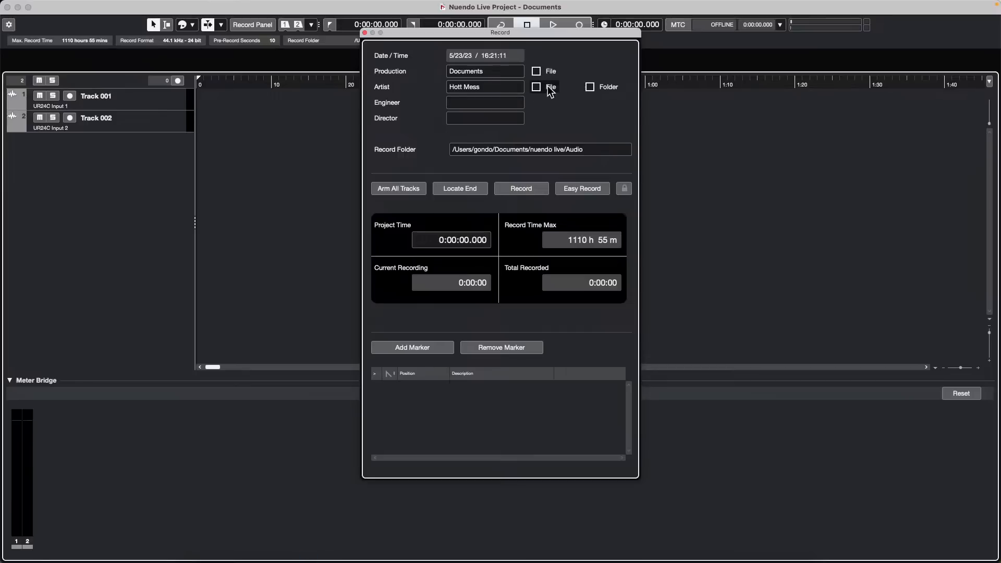
Step: Leave production and artist names out of file names, recording into an artist-named subfolder
click(537, 87)
click(590, 87)
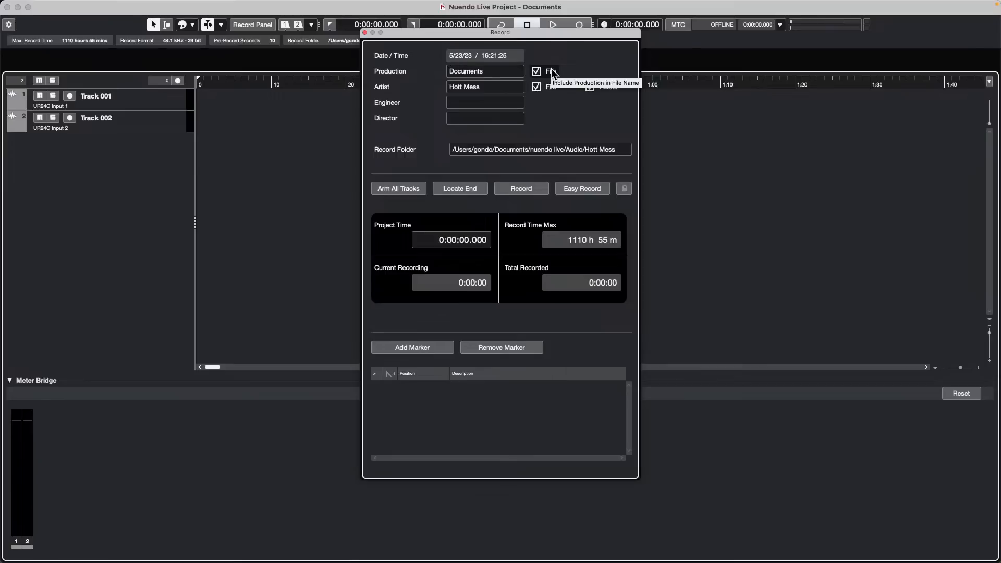
click(537, 70)
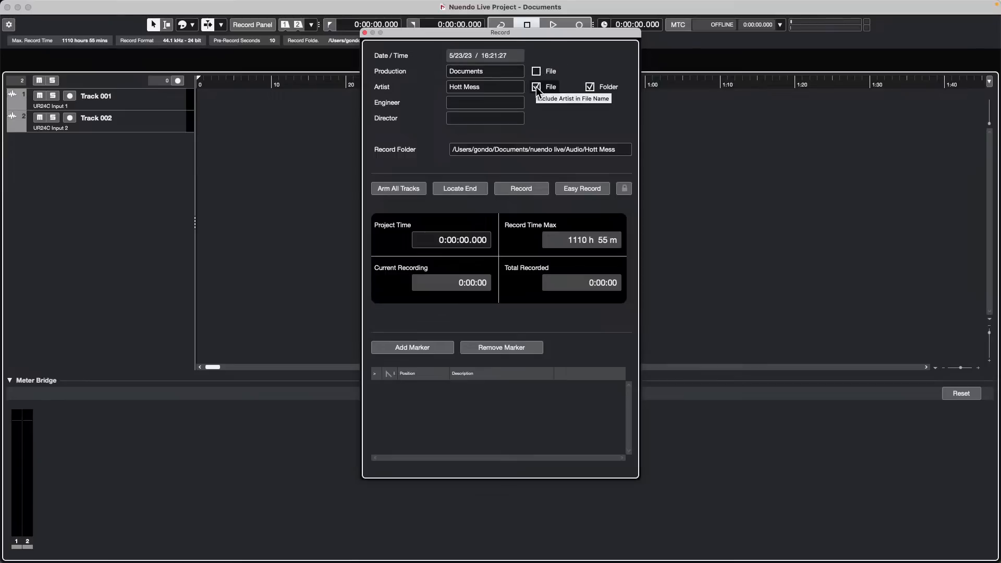
click(536, 87)
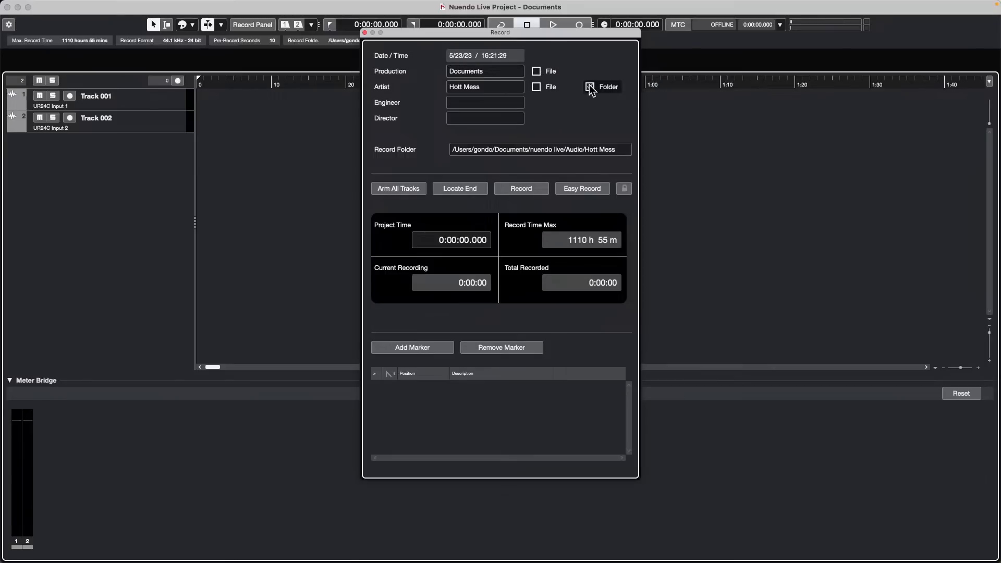
click(589, 87)
click(590, 86)
click(590, 86)
click(590, 86)
click(589, 87)
click(589, 87)
Step: Add the artist name to recorded file names, keeping the artist subfolder enabled
click(365, 32)
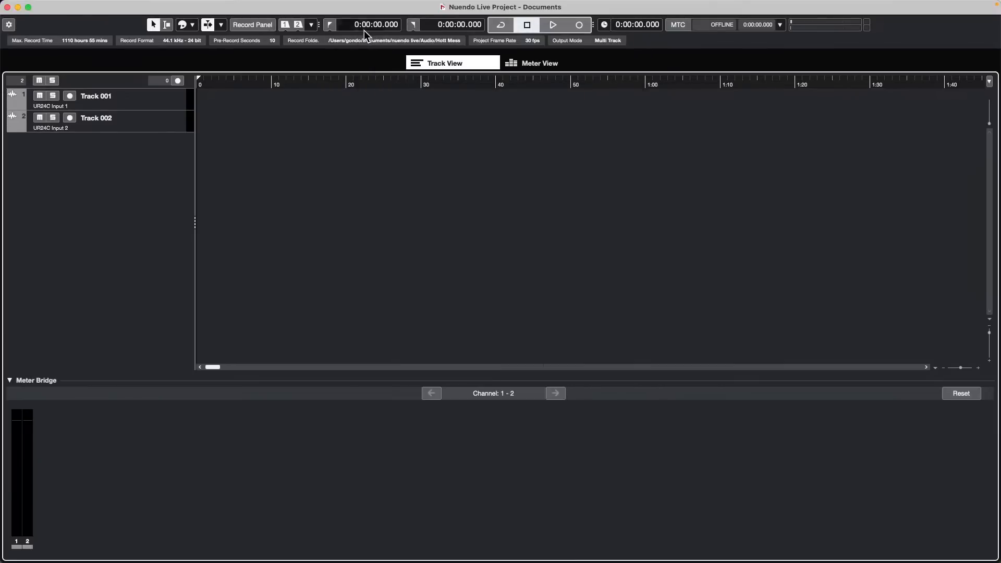
click(41, 6)
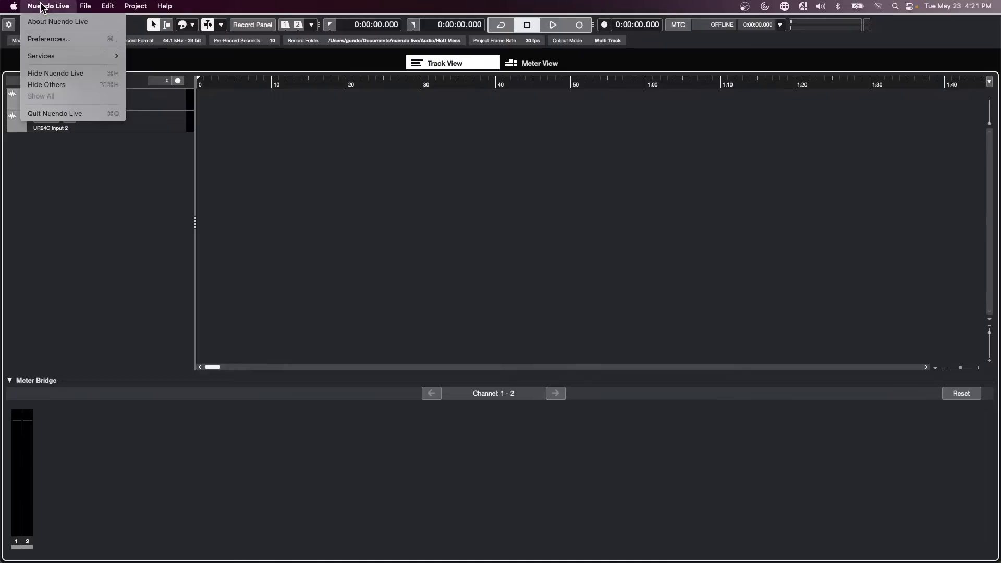
click(353, 188)
click(250, 25)
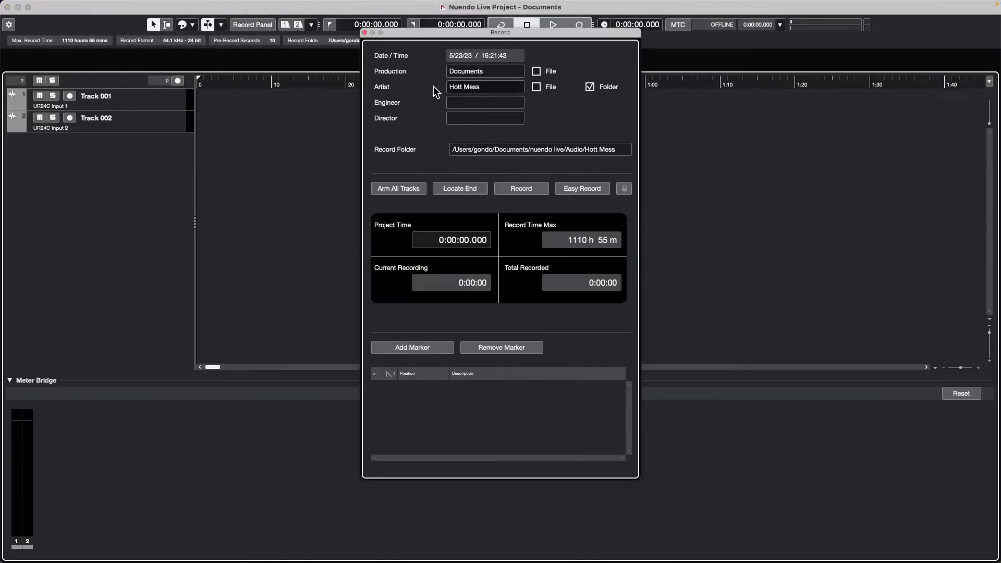
click(537, 86)
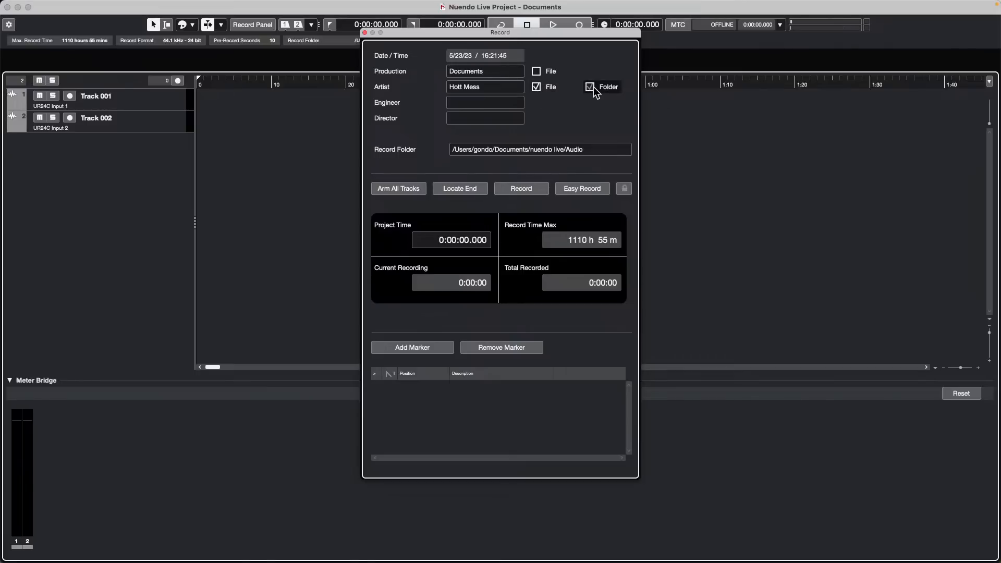
click(593, 87)
click(593, 86)
click(593, 87)
Step: Quit Nuendo Live without saving the Documents project
click(364, 32)
click(48, 6)
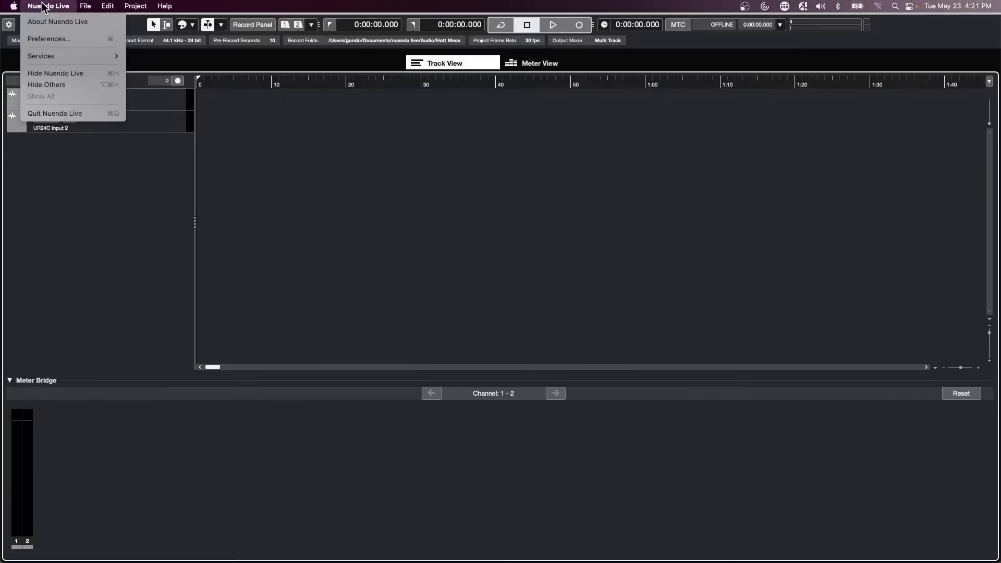
click(66, 113)
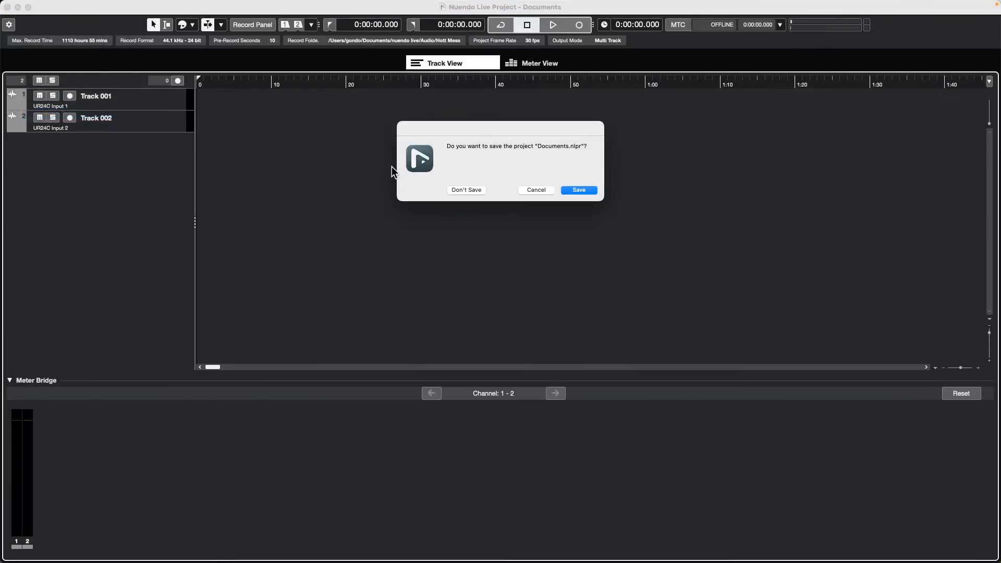
click(474, 190)
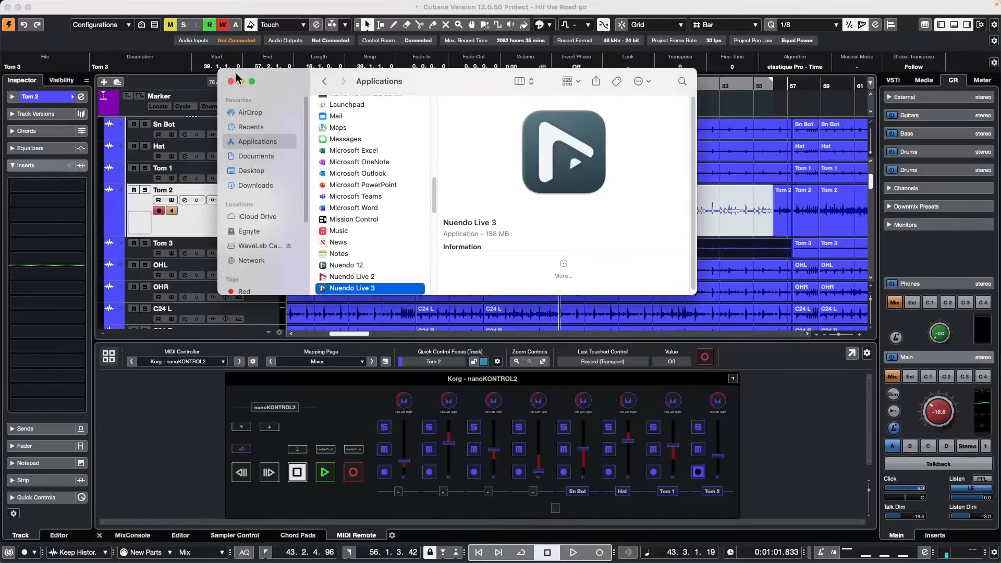
Step: Close Finder and let the 48 kHz project run at the device's 44.1 kHz rate
click(231, 81)
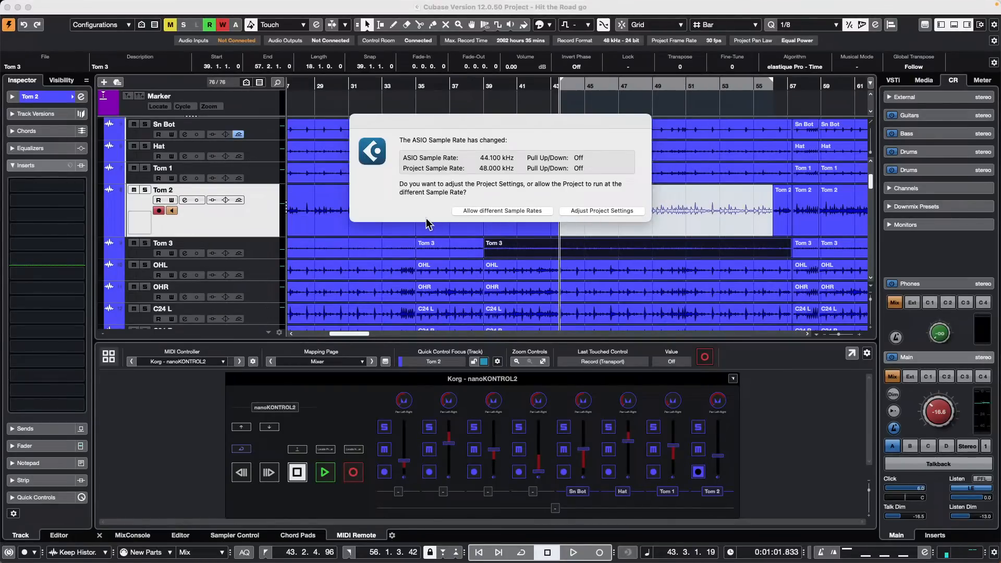
click(502, 211)
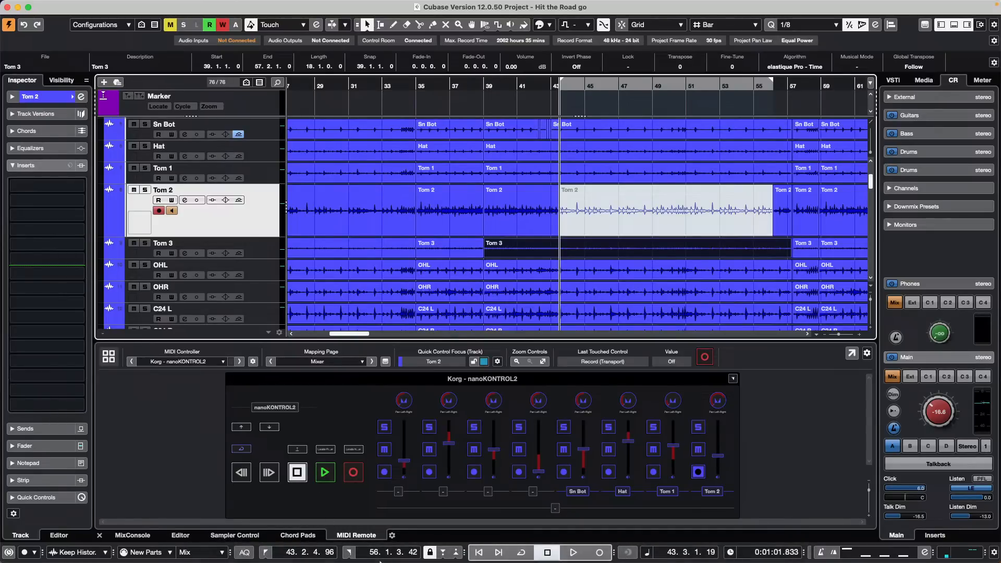
mouse_move(379, 560)
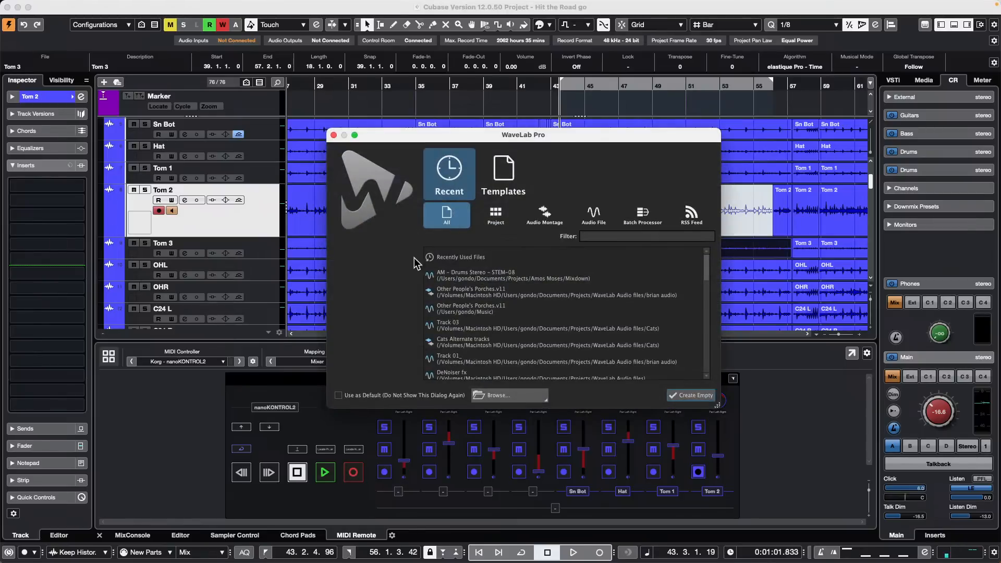
Step: Open the recent WaveLab 11.1 project and zoom out on the AM - Drums Stereo - STEM-08 waveform
click(508, 214)
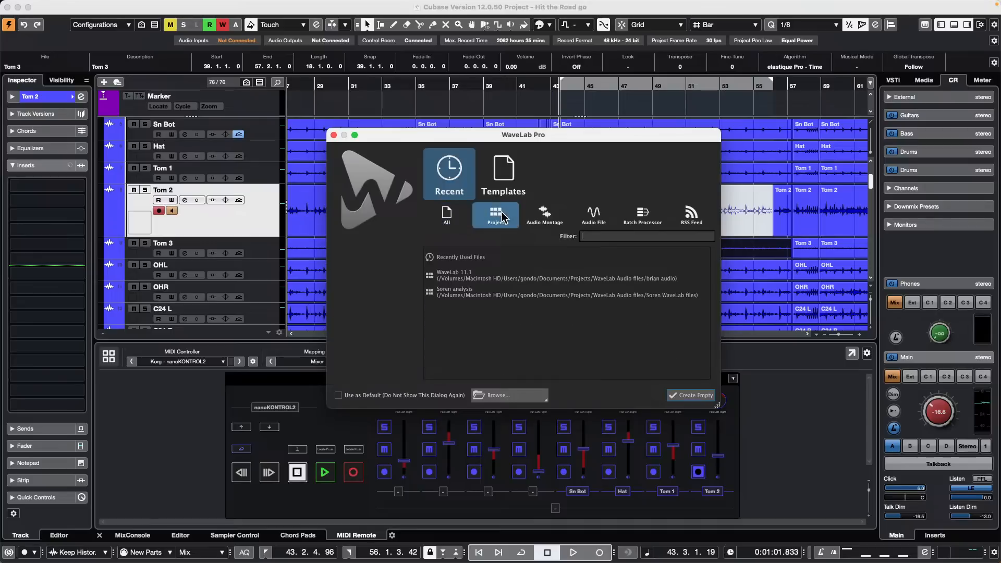
click(475, 270)
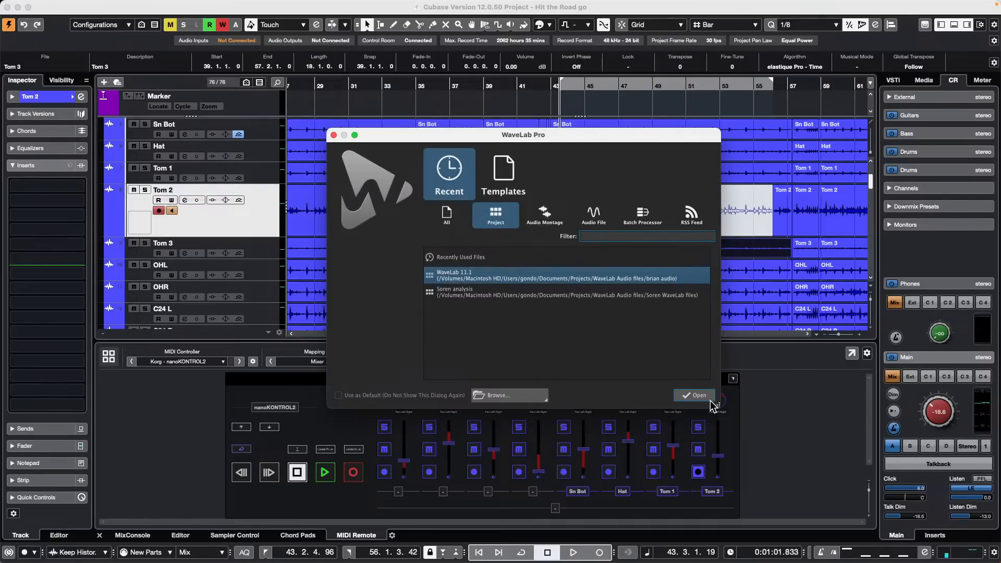
click(695, 395)
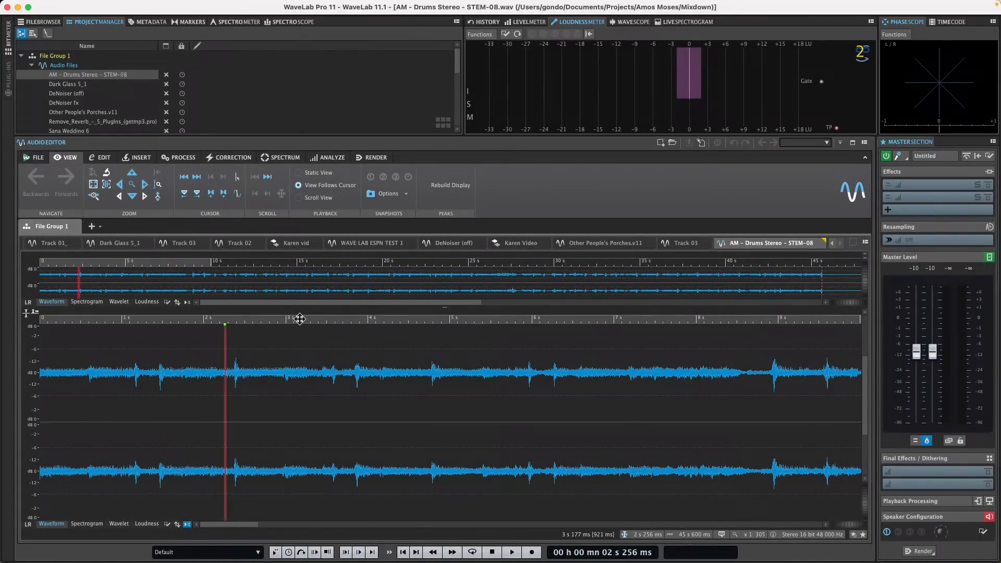
drag(300, 322, 309, 296)
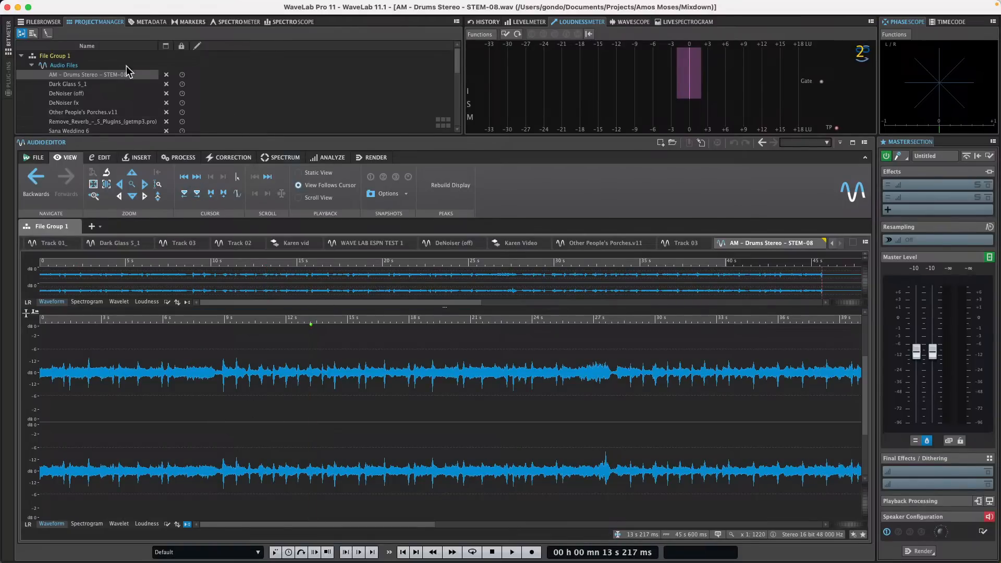
Step: Open the full Metadata editor for the drum stem
click(149, 22)
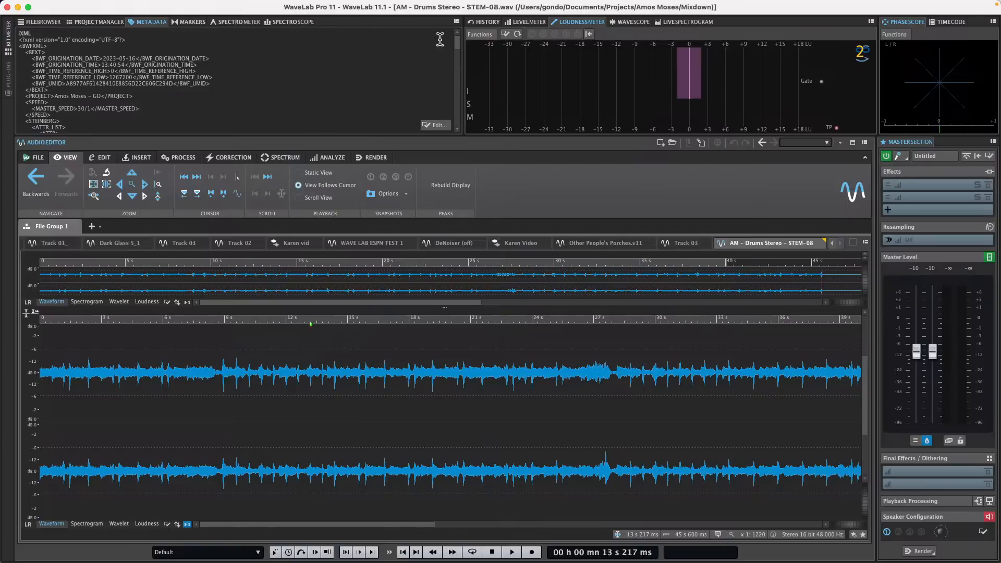
click(438, 126)
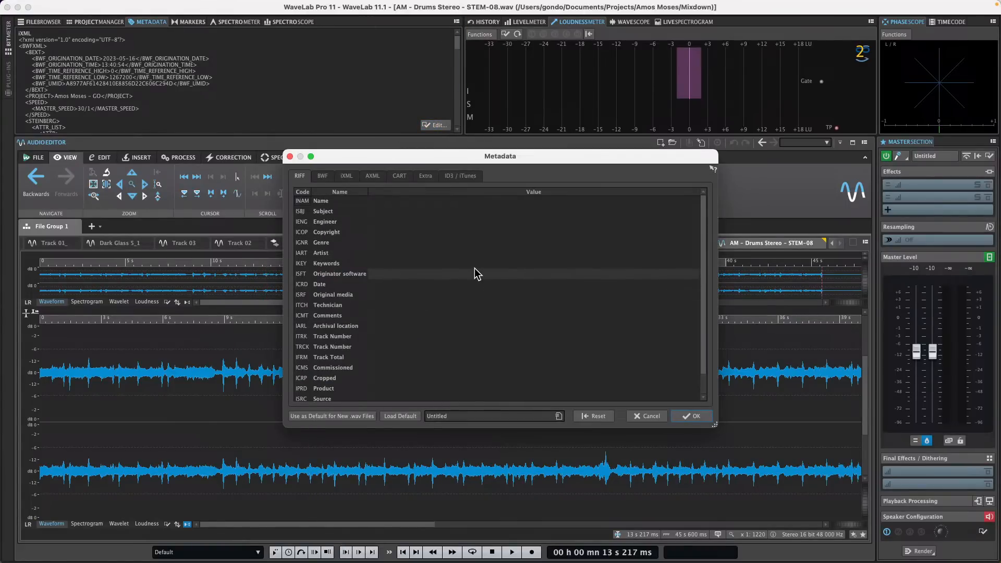
scroll(474, 268, down, 1)
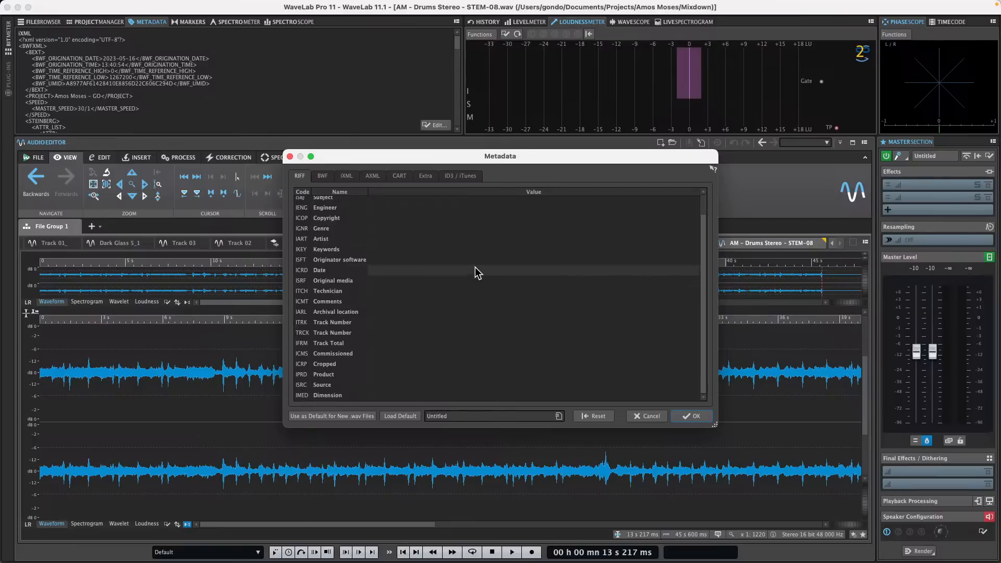
scroll(474, 267, up, 1)
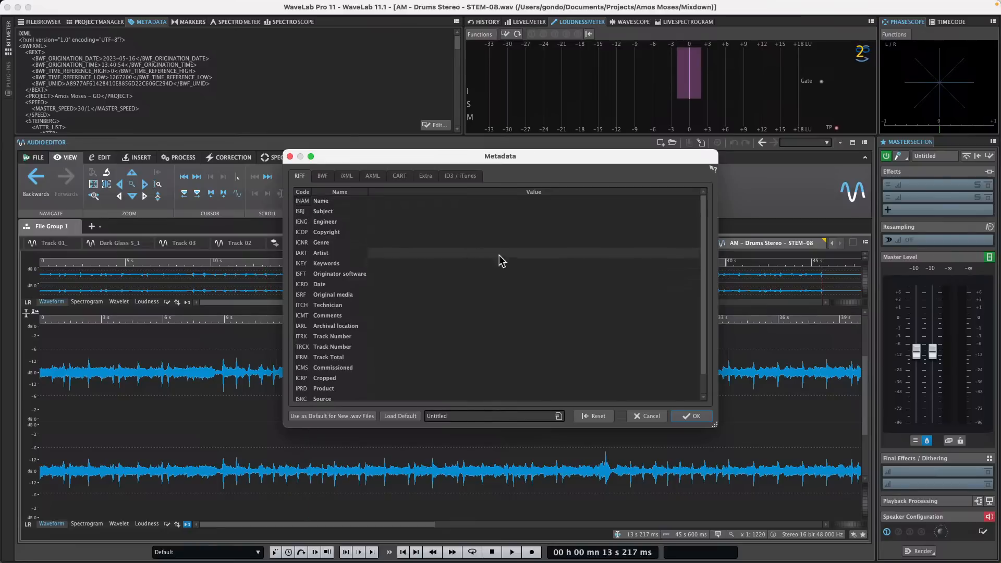
Step: Go to the ID3 / iTunes fields and show the Picture settings
click(451, 178)
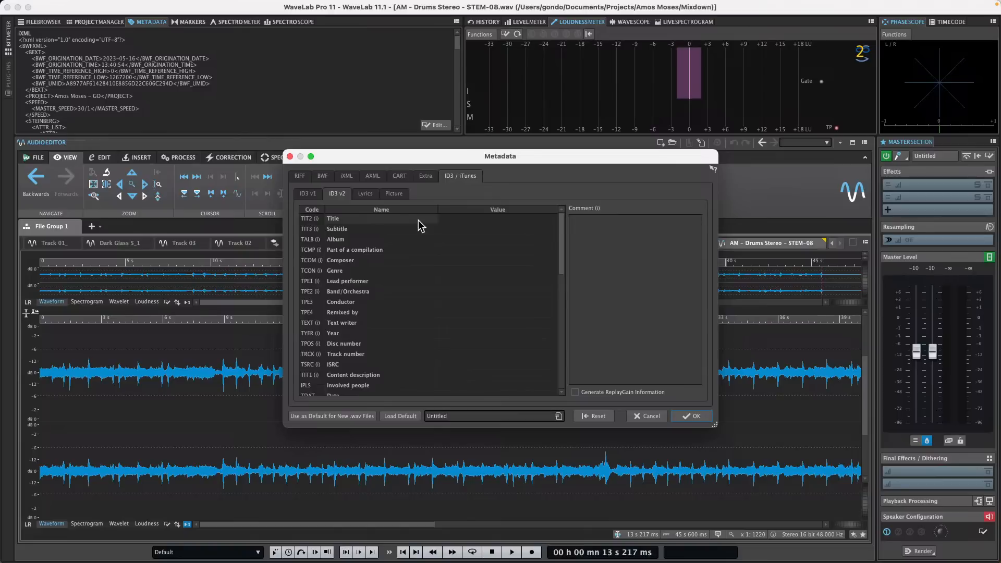
scroll(418, 220, down, 3)
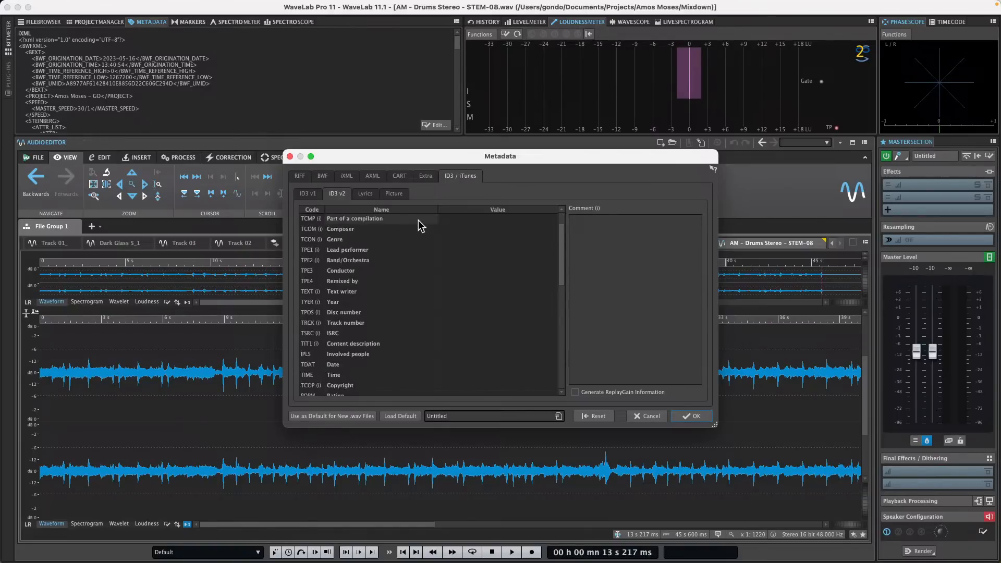
scroll(418, 220, down, 2)
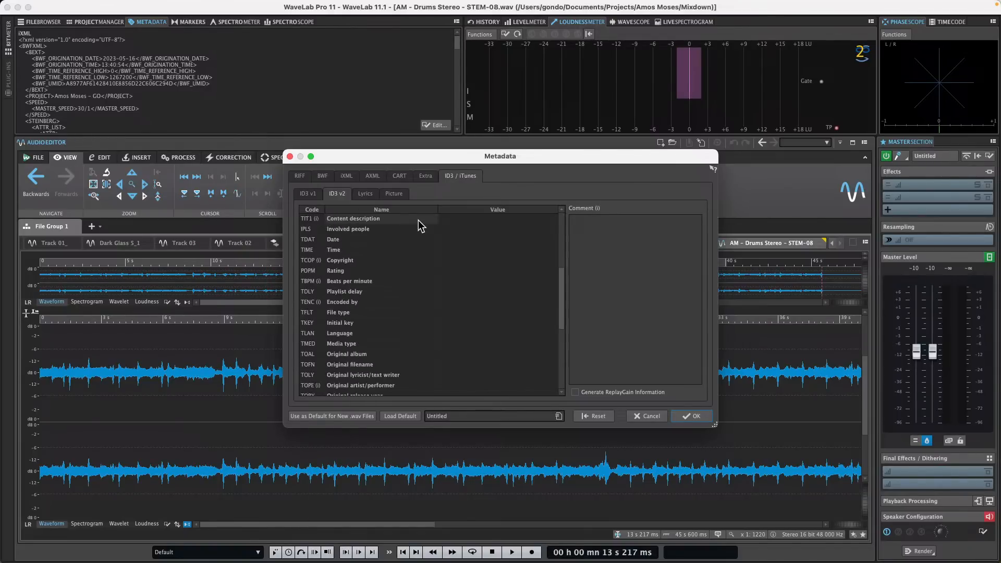
scroll(418, 220, down, 2)
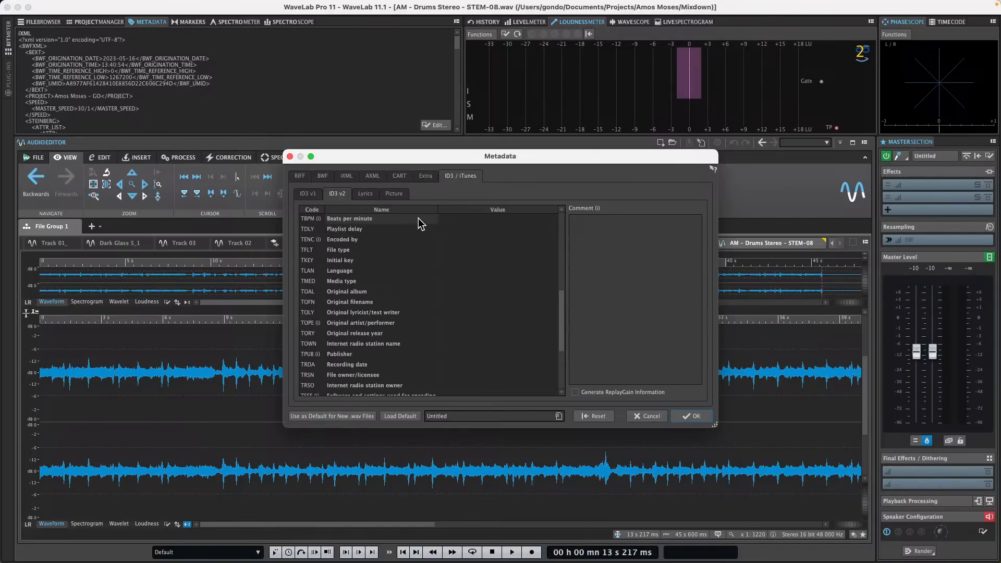
scroll(418, 217, down, 2)
scroll(418, 218, down, 1)
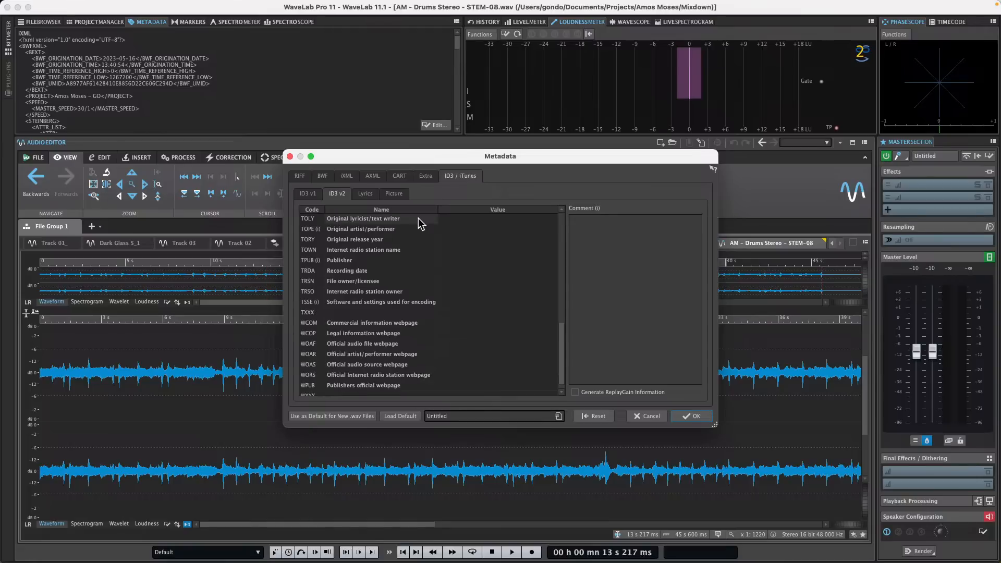
scroll(418, 218, down, 1)
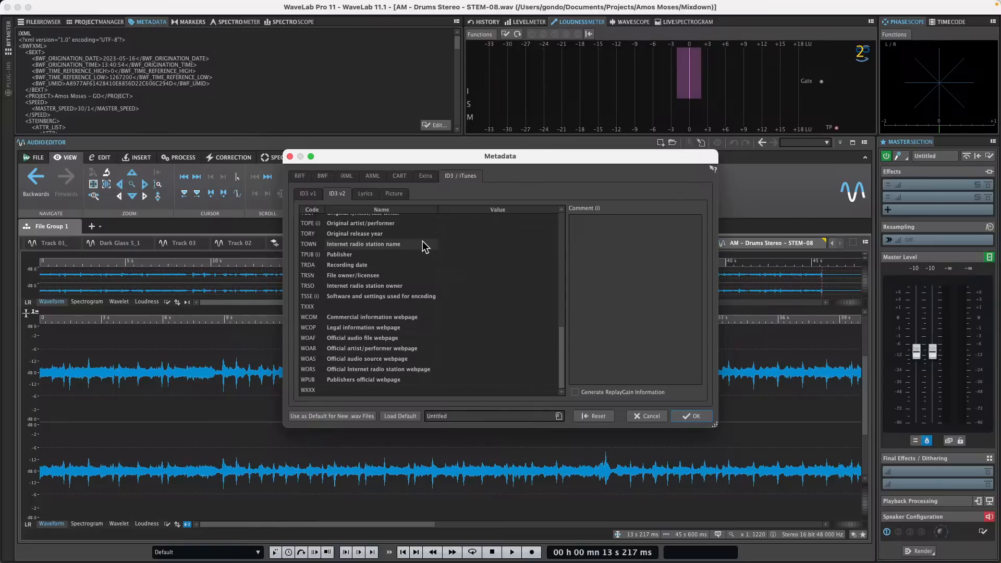
click(392, 194)
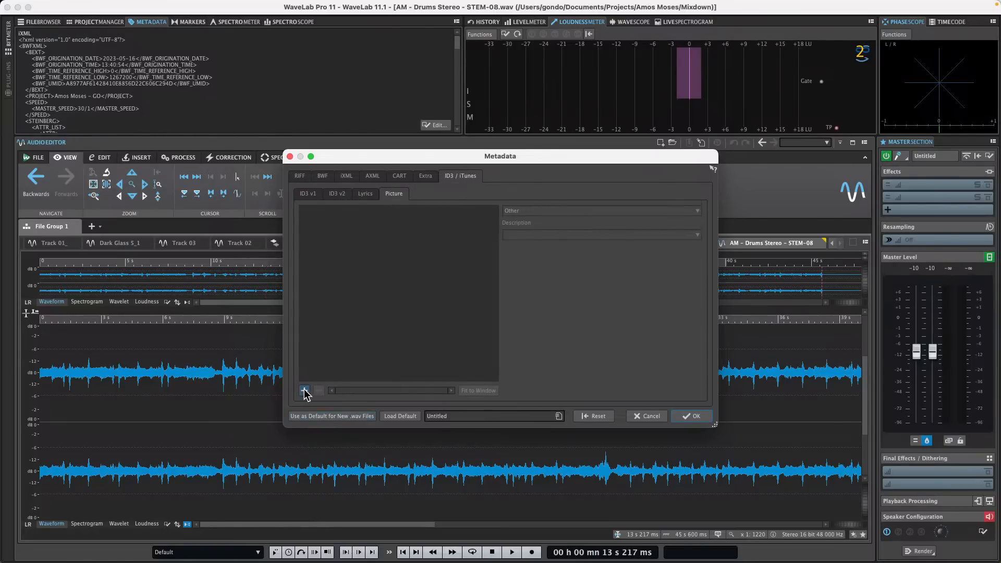
Step: Cancel browsing for a cover picture, then review the ID3 v1, ID3 v2 and Lyrics sub-tabs
click(304, 390)
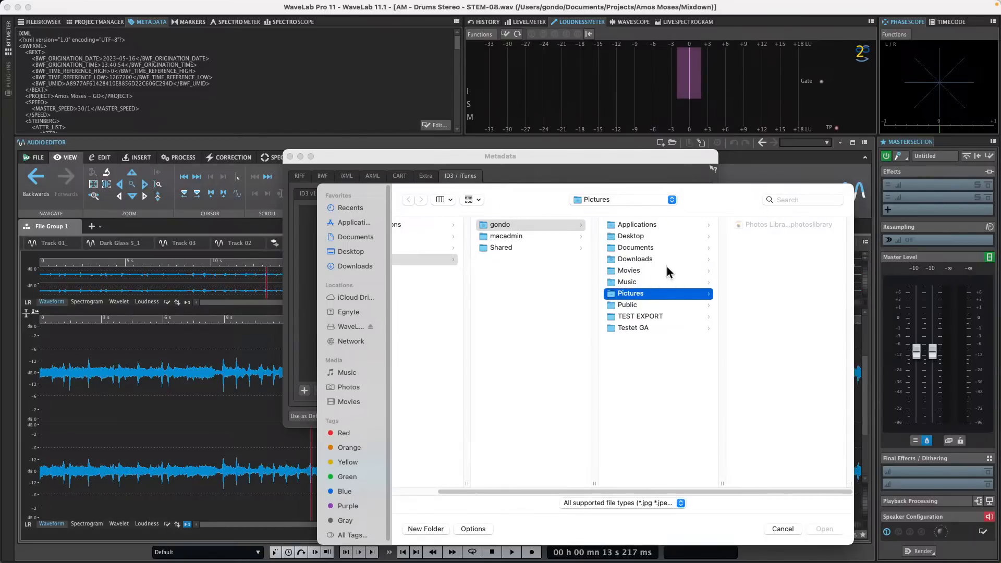
click(783, 528)
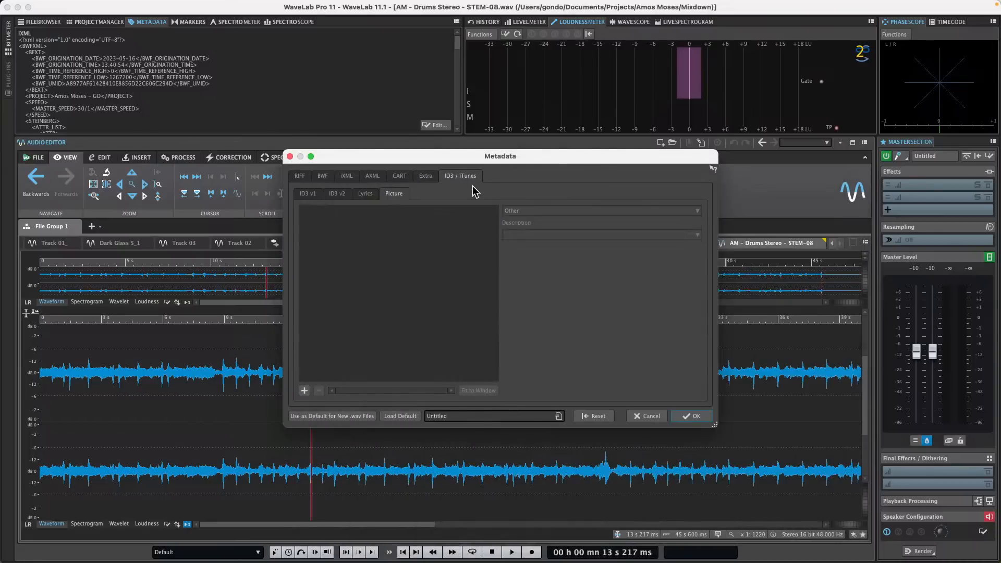
click(307, 193)
click(337, 193)
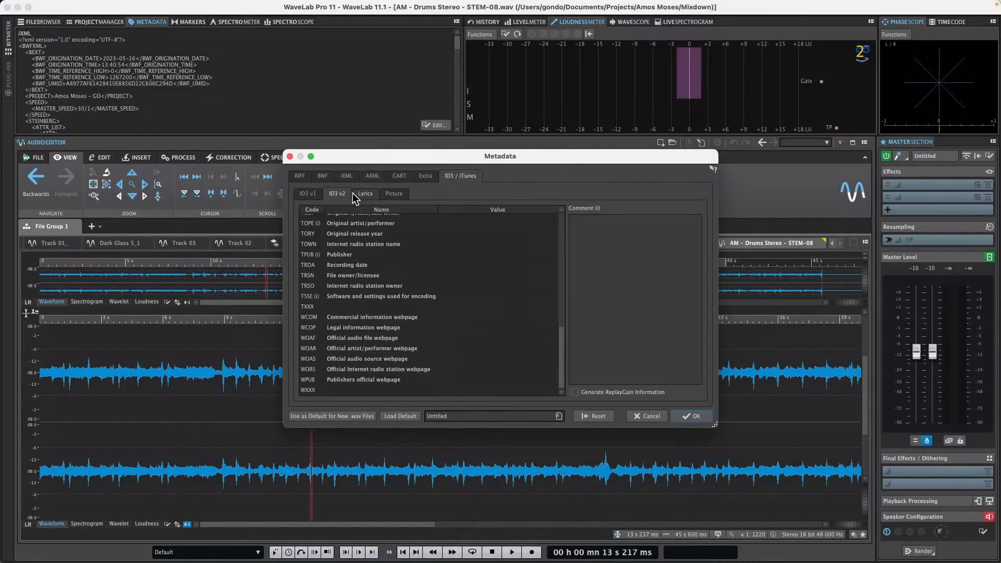
click(363, 193)
click(397, 194)
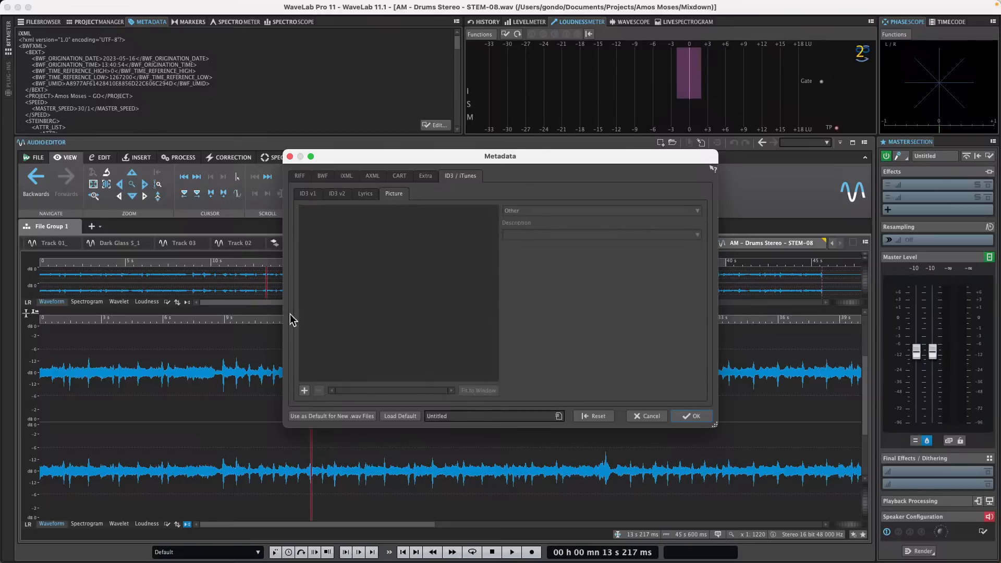
Step: Cancel a second picture browse and close the Metadata dialog
click(305, 391)
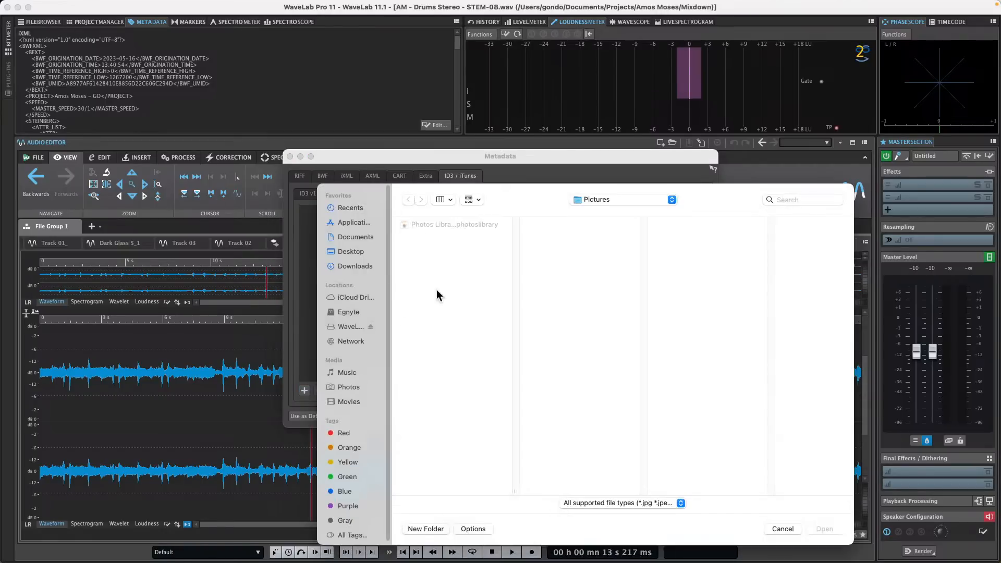
click(777, 528)
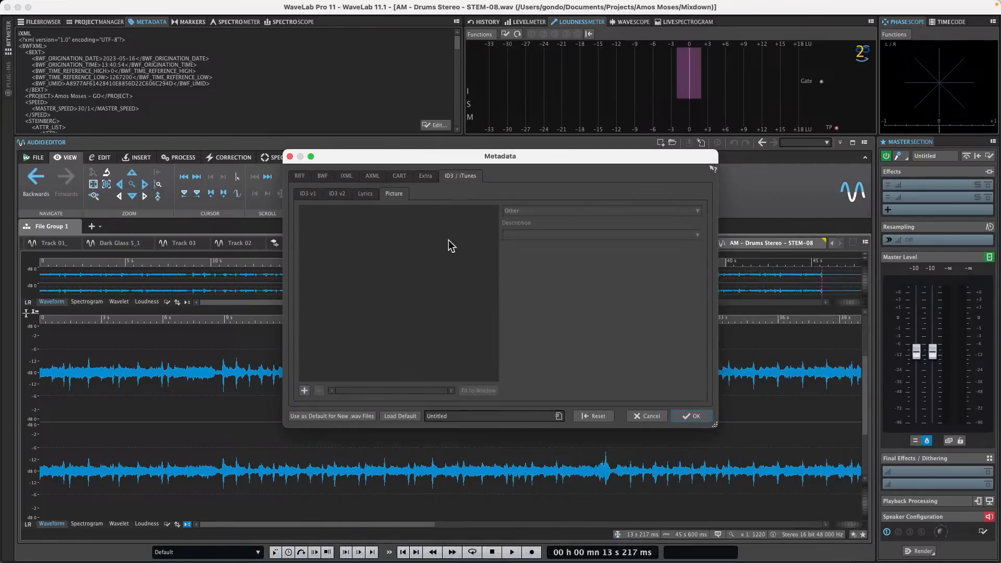
click(290, 157)
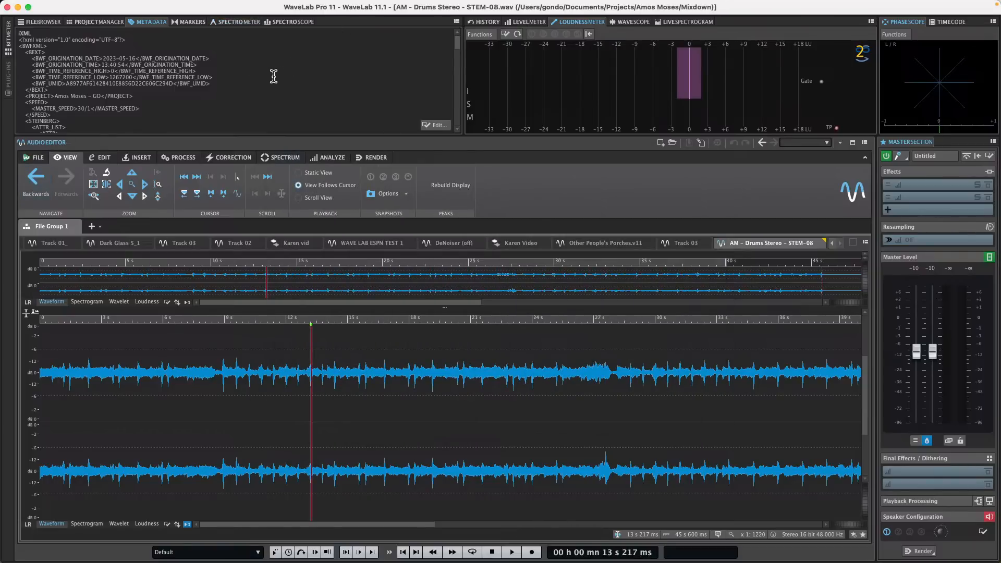
Step: Reopen the Metadata editor and review its Lyrics, ID3 v2 and ID3 v1 sub-tabs
click(120, 22)
click(155, 22)
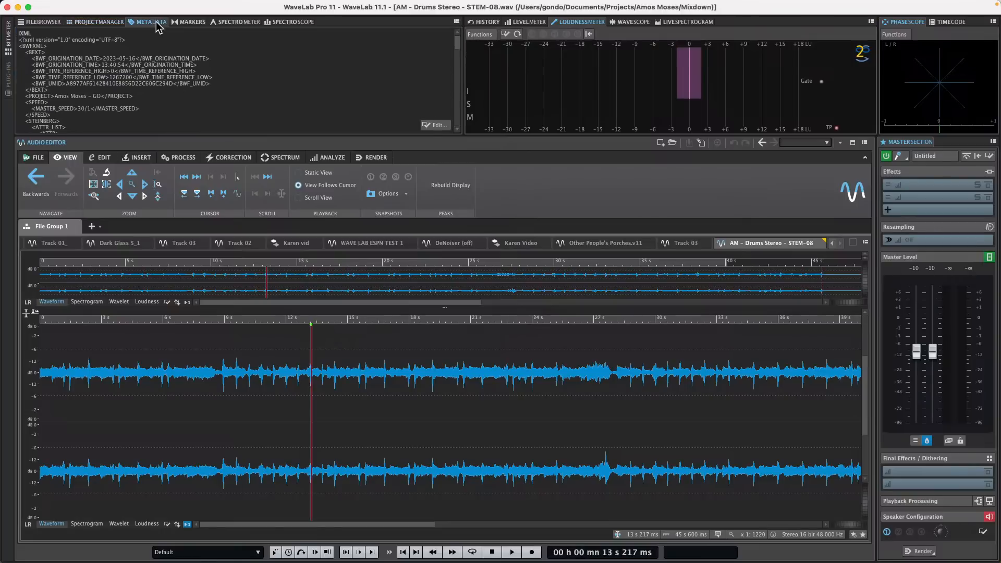
click(440, 125)
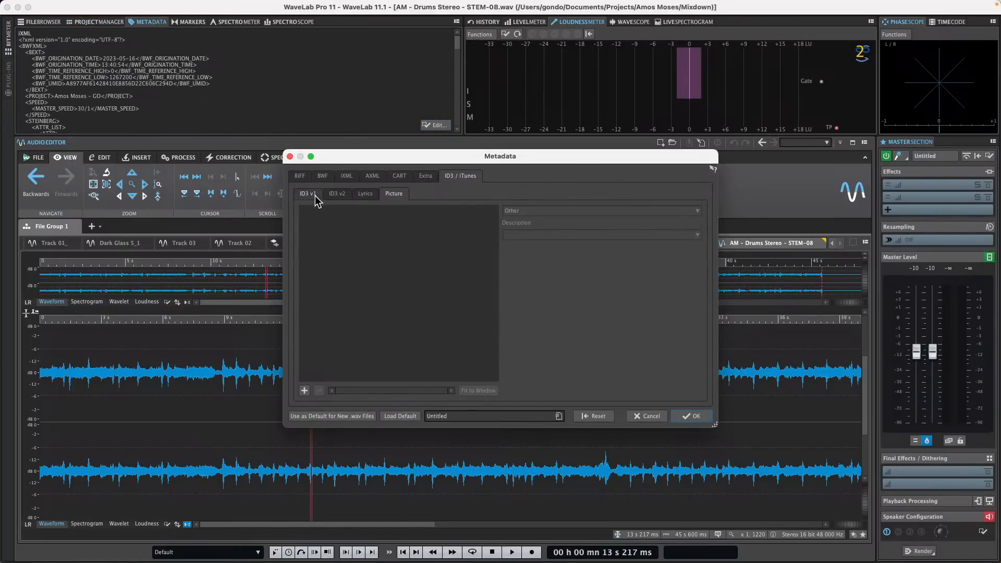
click(363, 193)
click(337, 193)
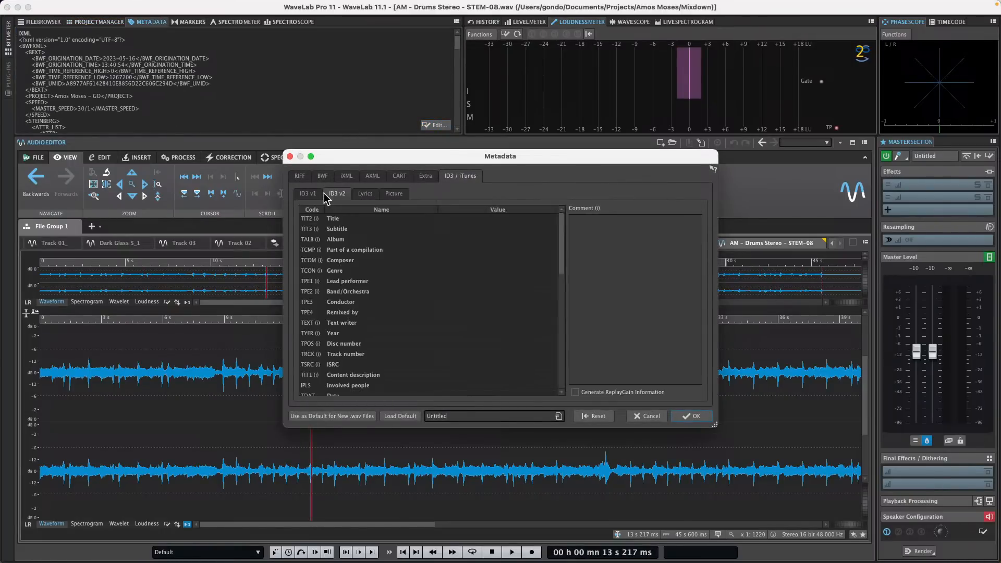
click(308, 193)
Step: Close Metadata, quit WaveLab Pro, and undo the split on Tom 2 in Cubase
click(290, 157)
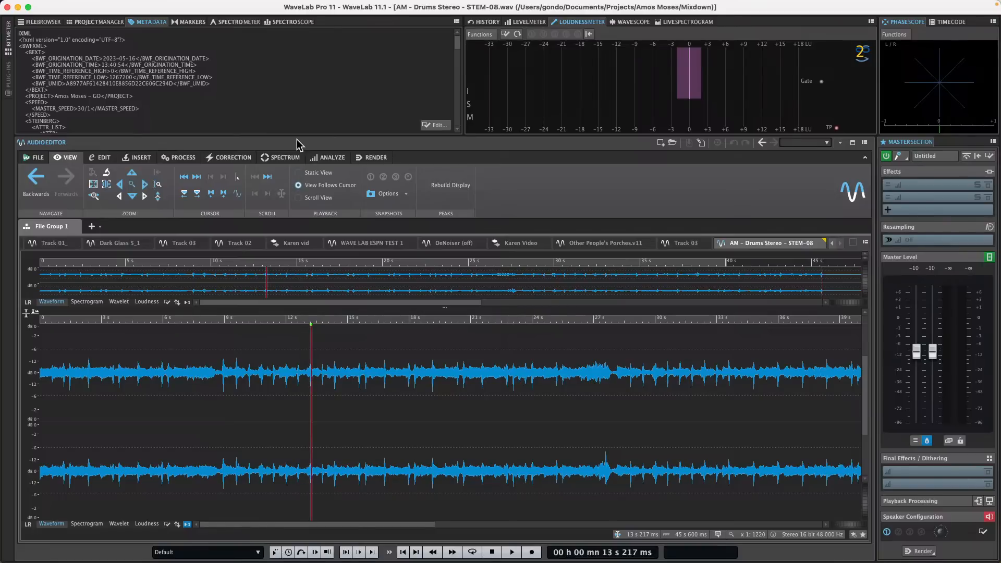
click(41, 6)
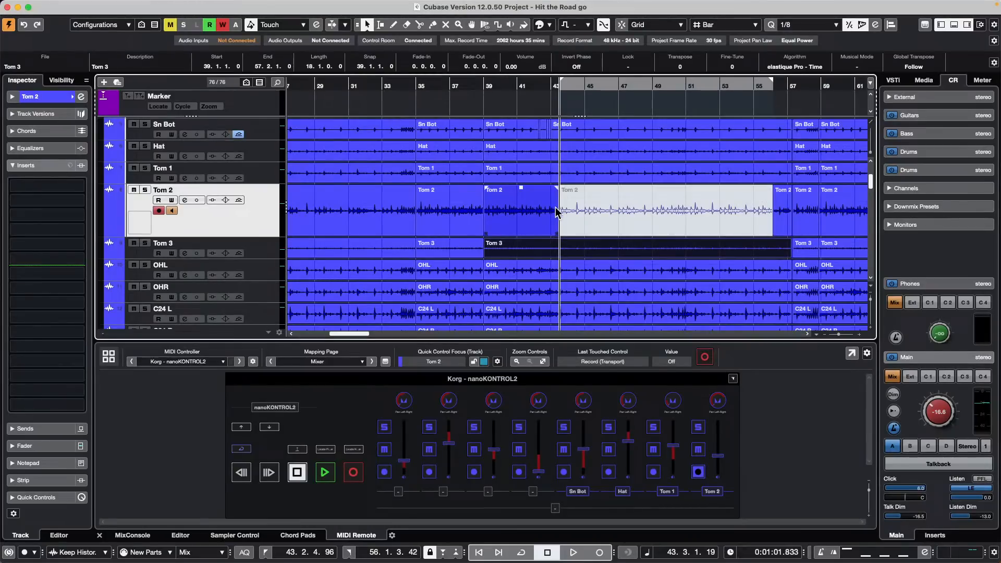
key(super+z)
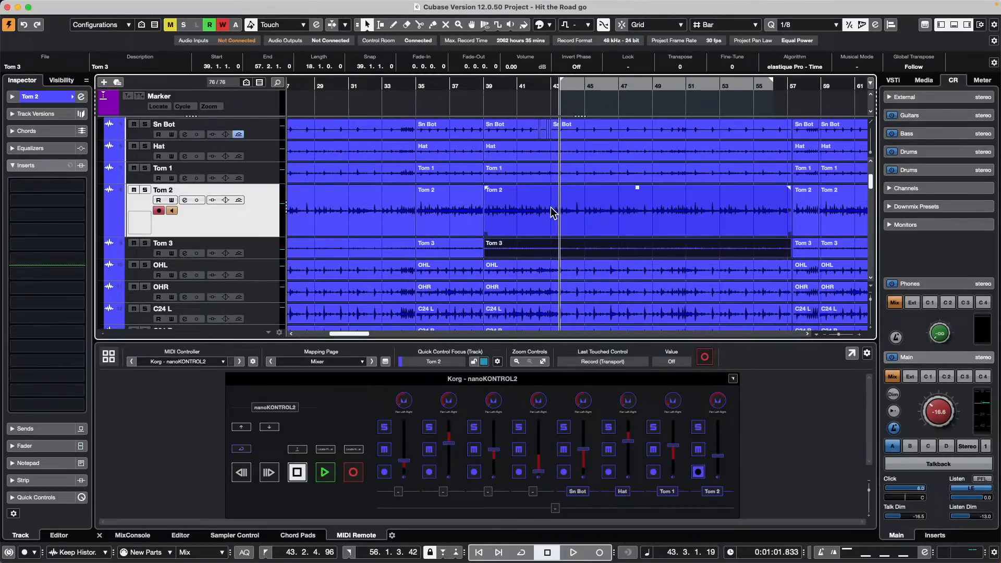